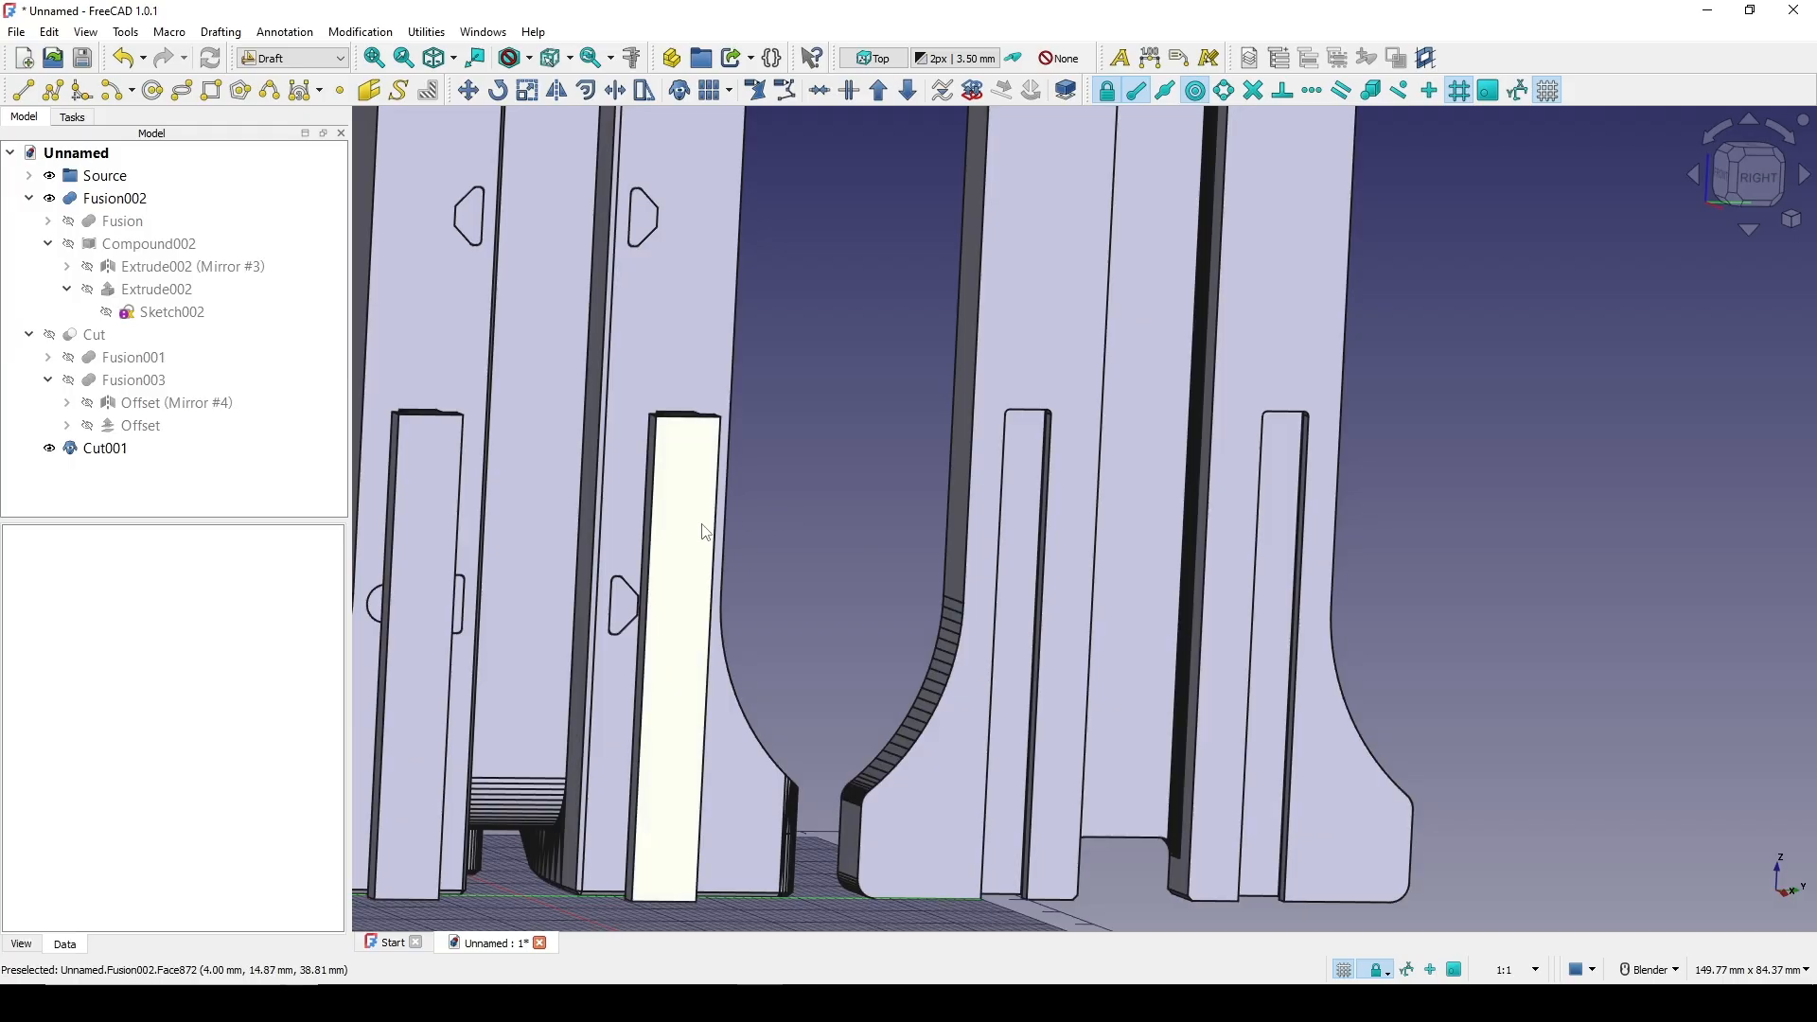
Set the forward extrusion length of the T-shaped rail, Extrude002, to 100 mm
left_click(699, 532)
middle_click_drag(698, 532, 767, 432)
left_click(625, 415)
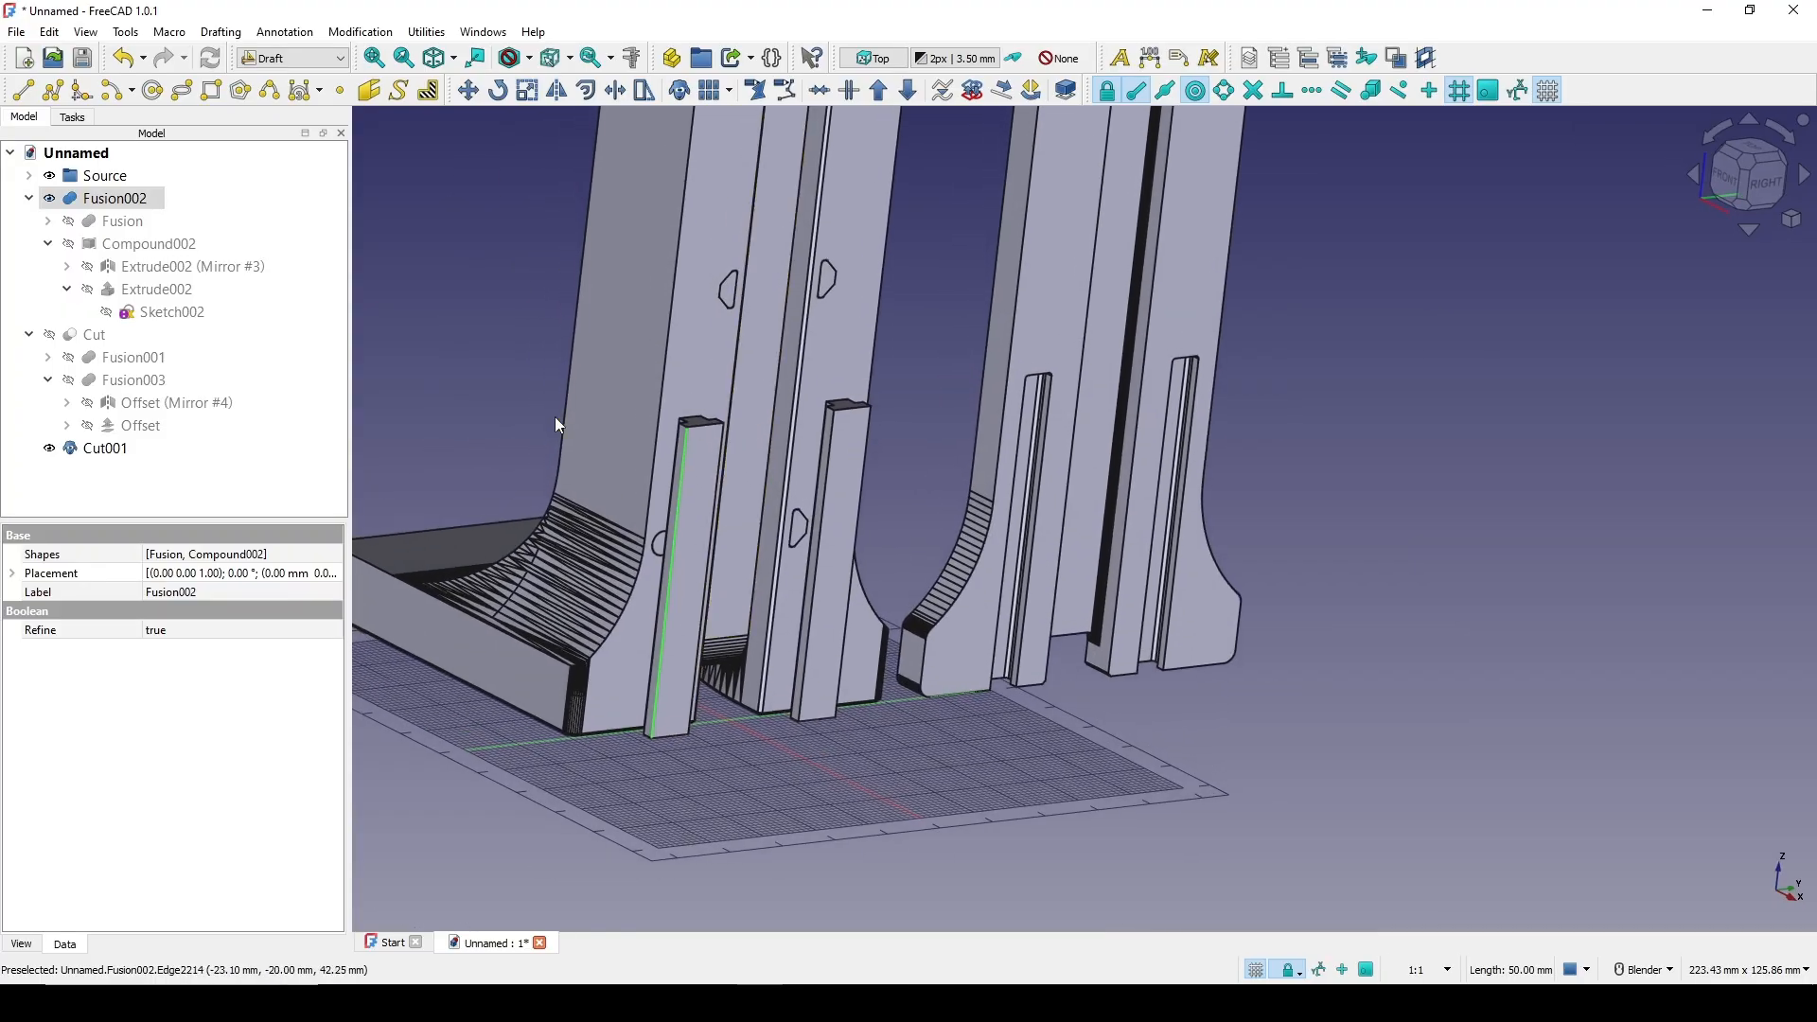
left_click(700, 447)
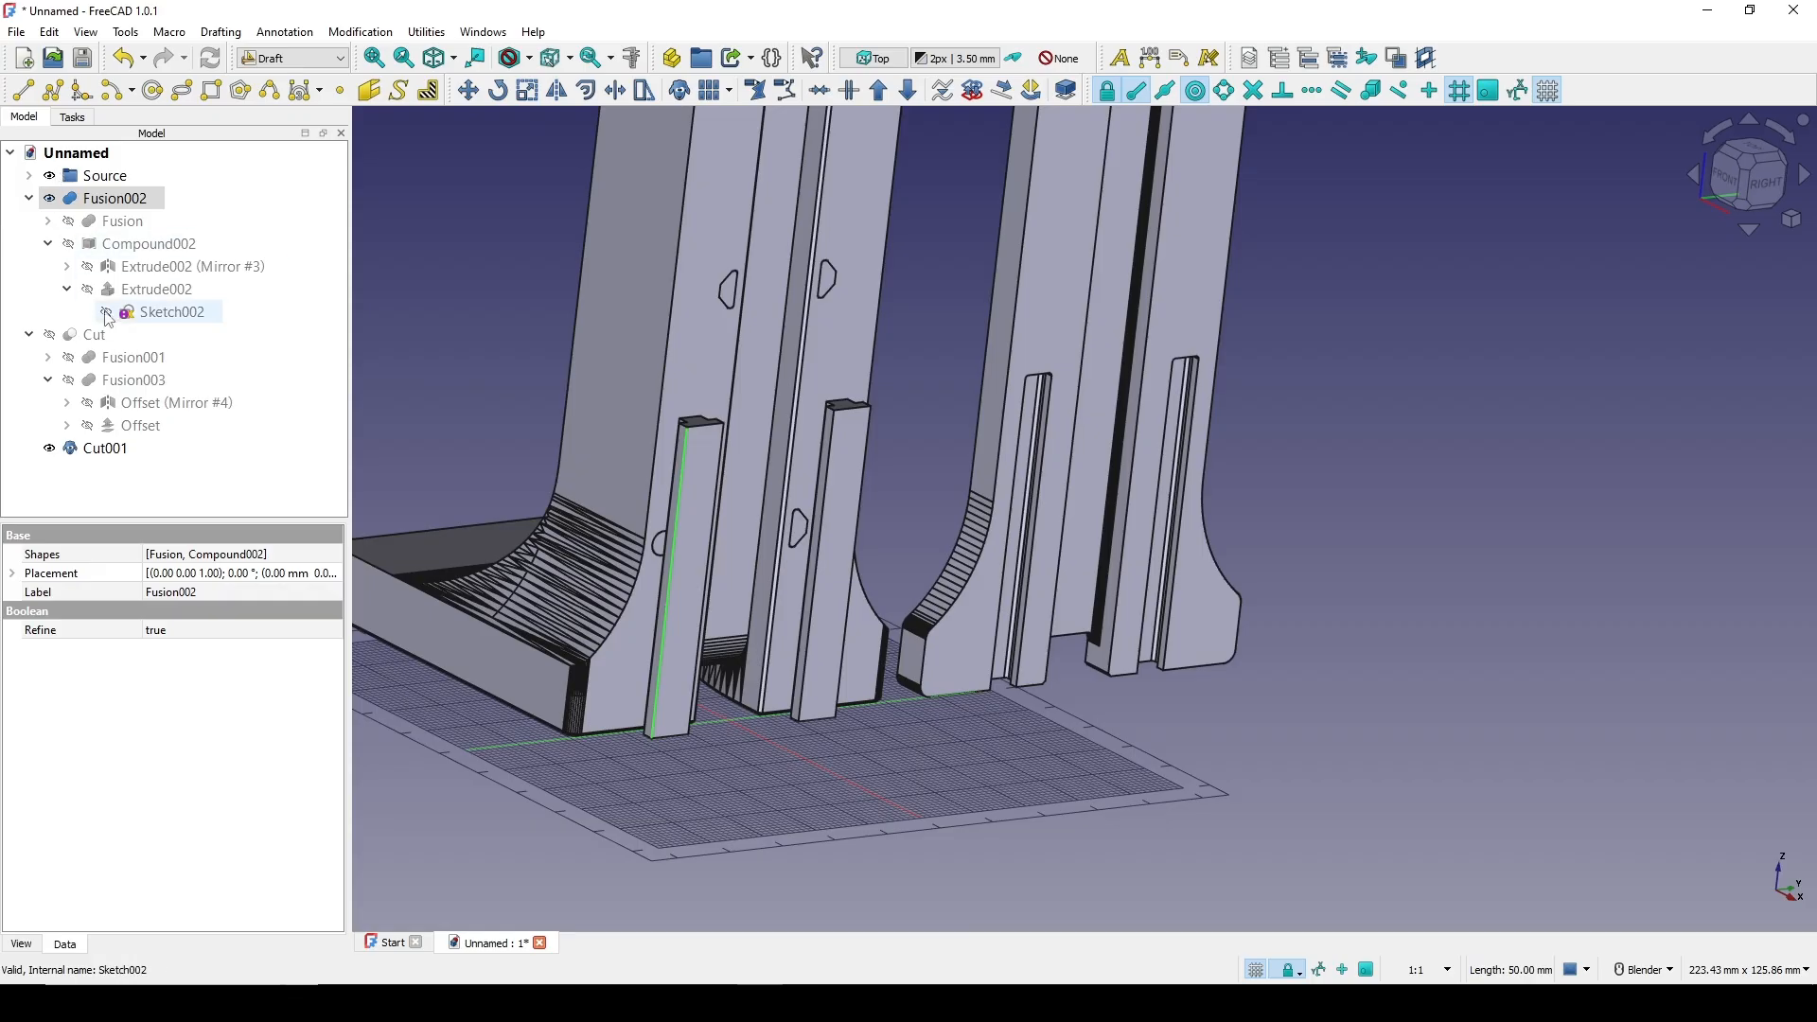
left_click(159, 291)
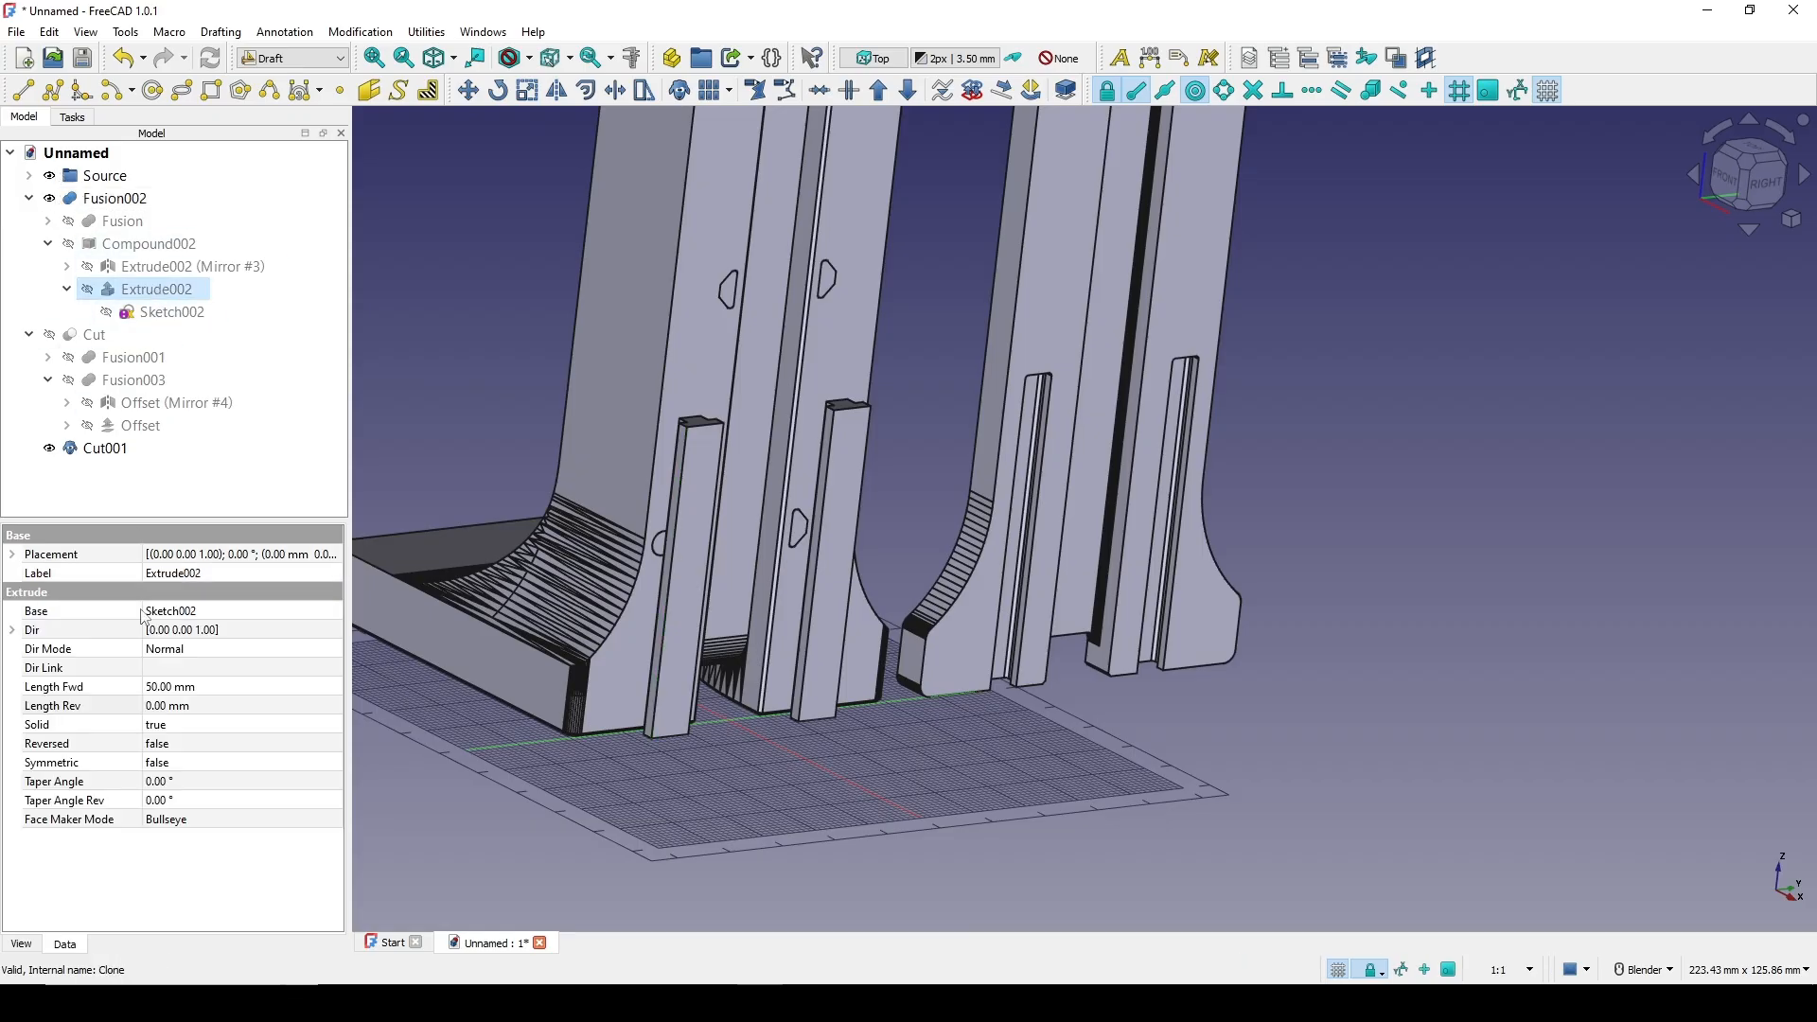
left_click(201, 688)
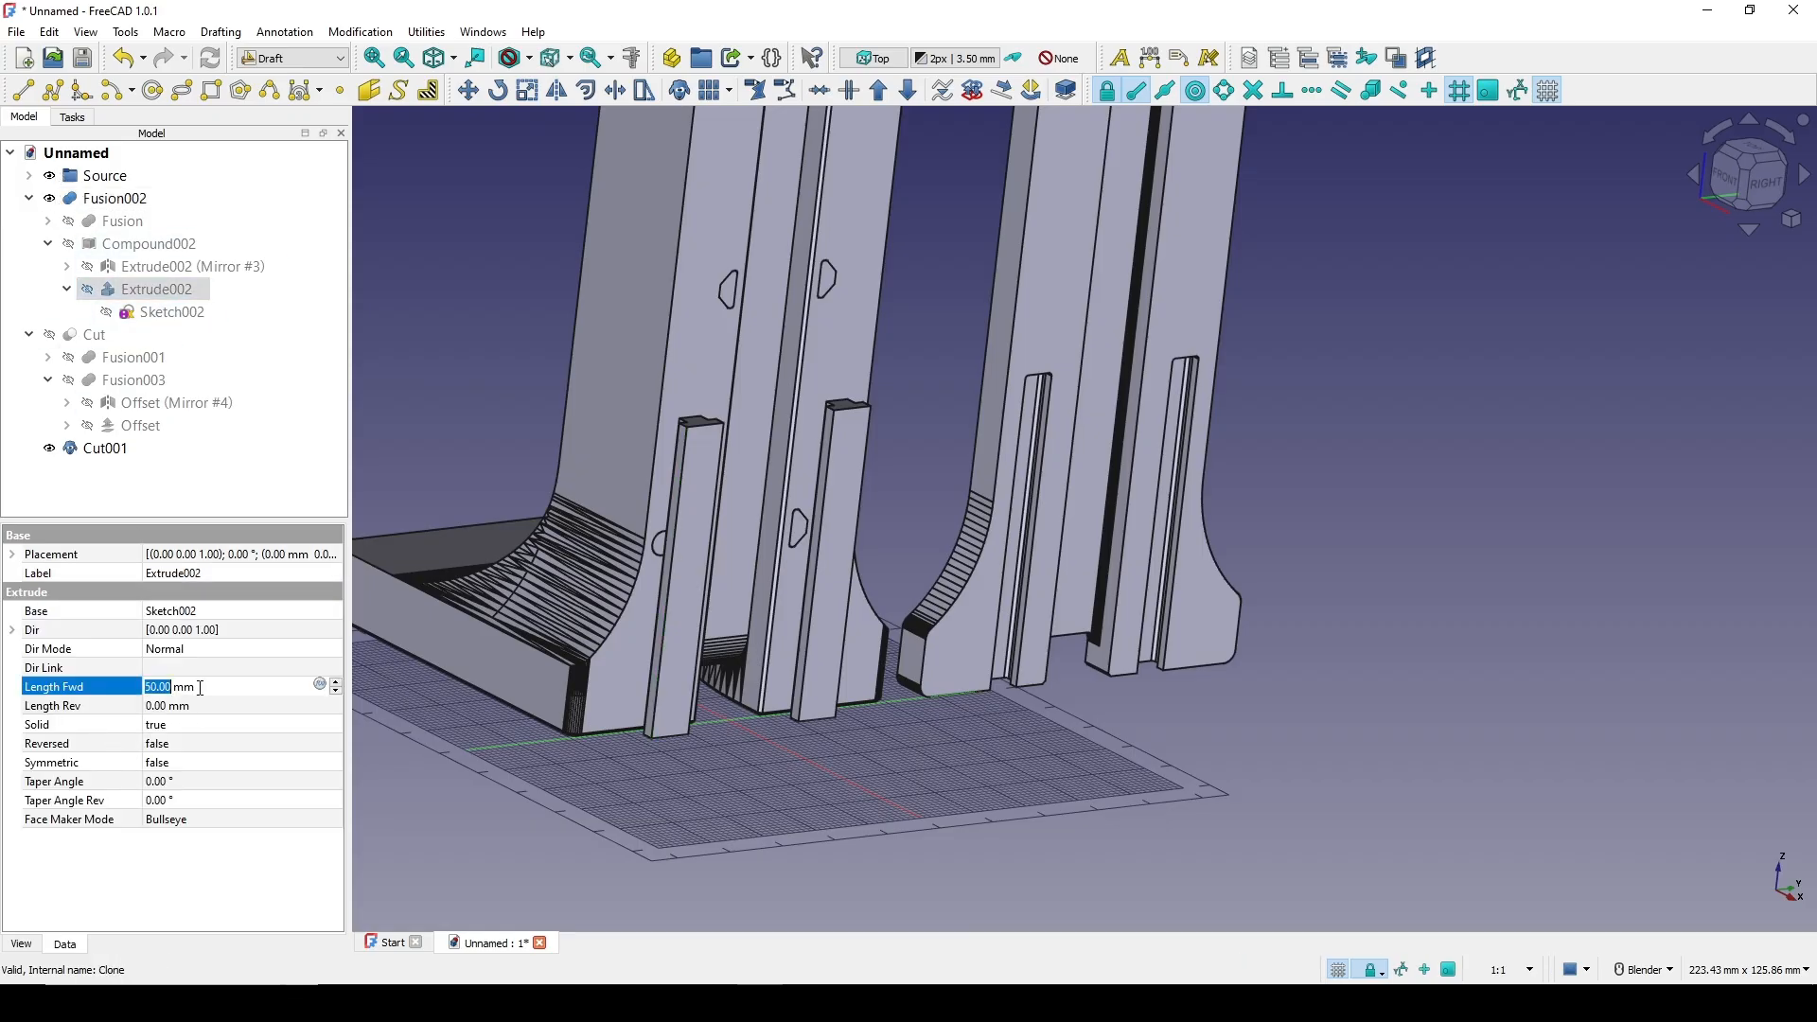
type("1")
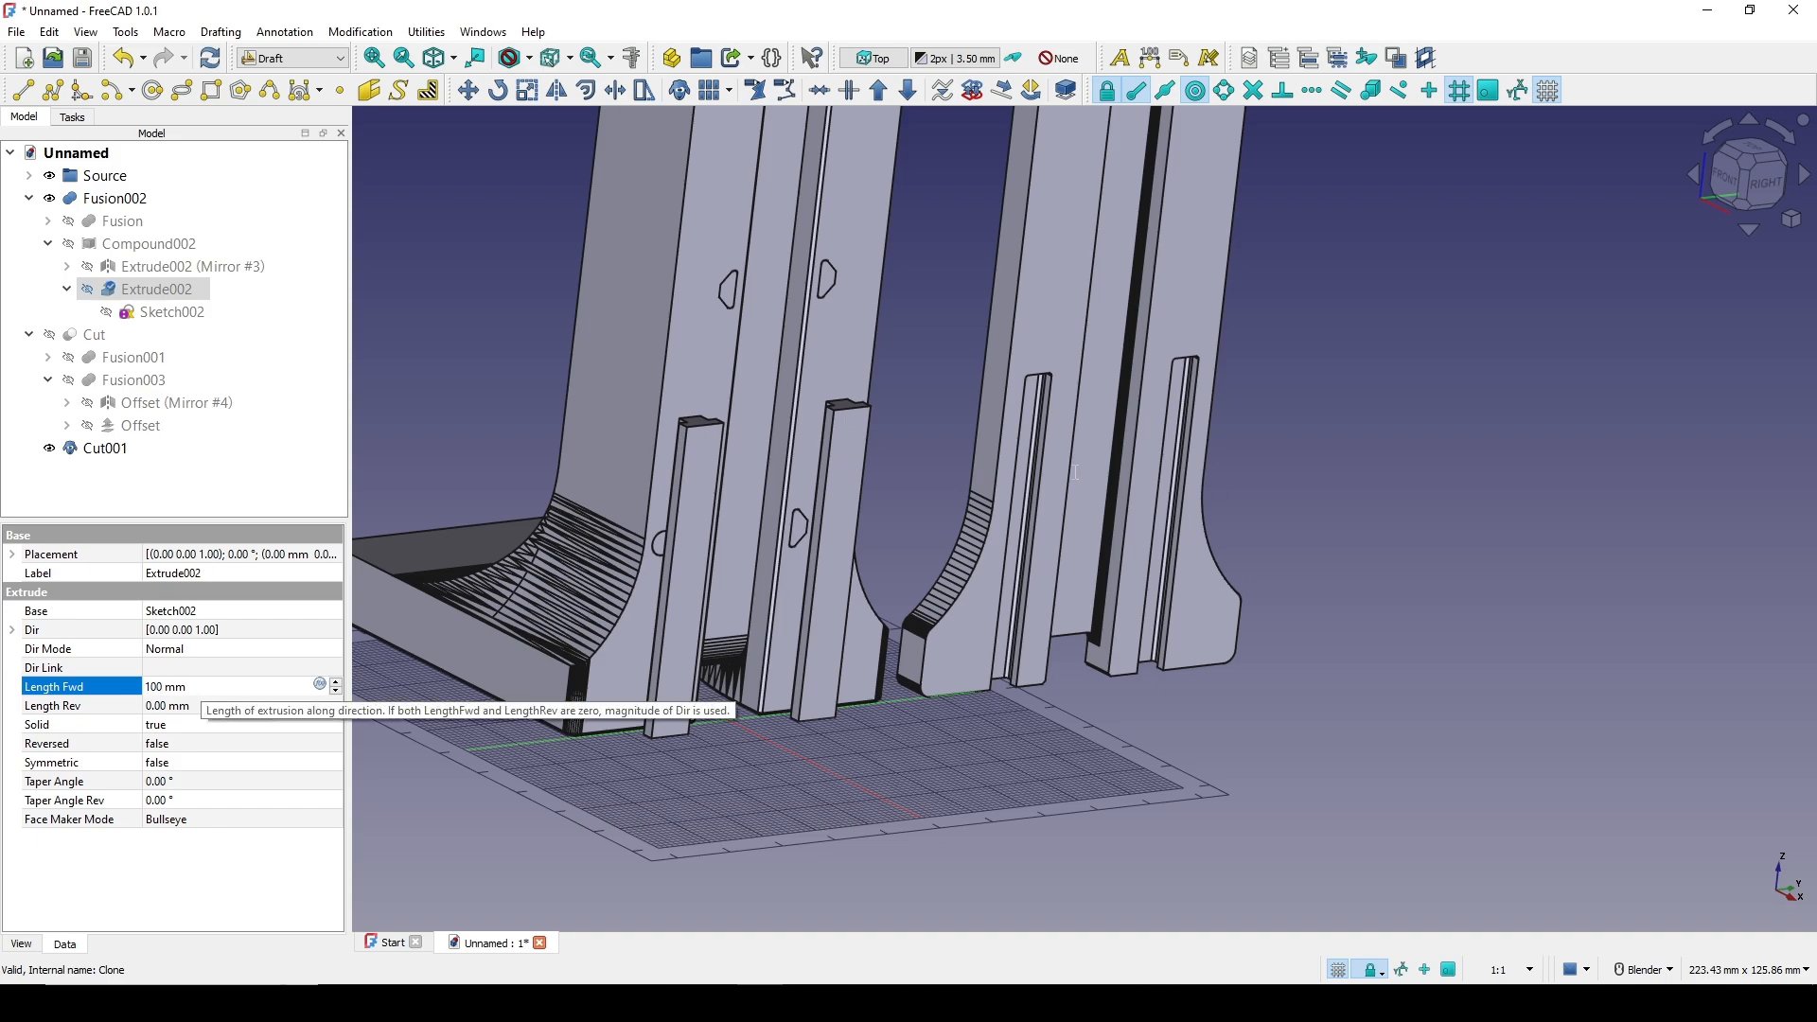
key("Return")
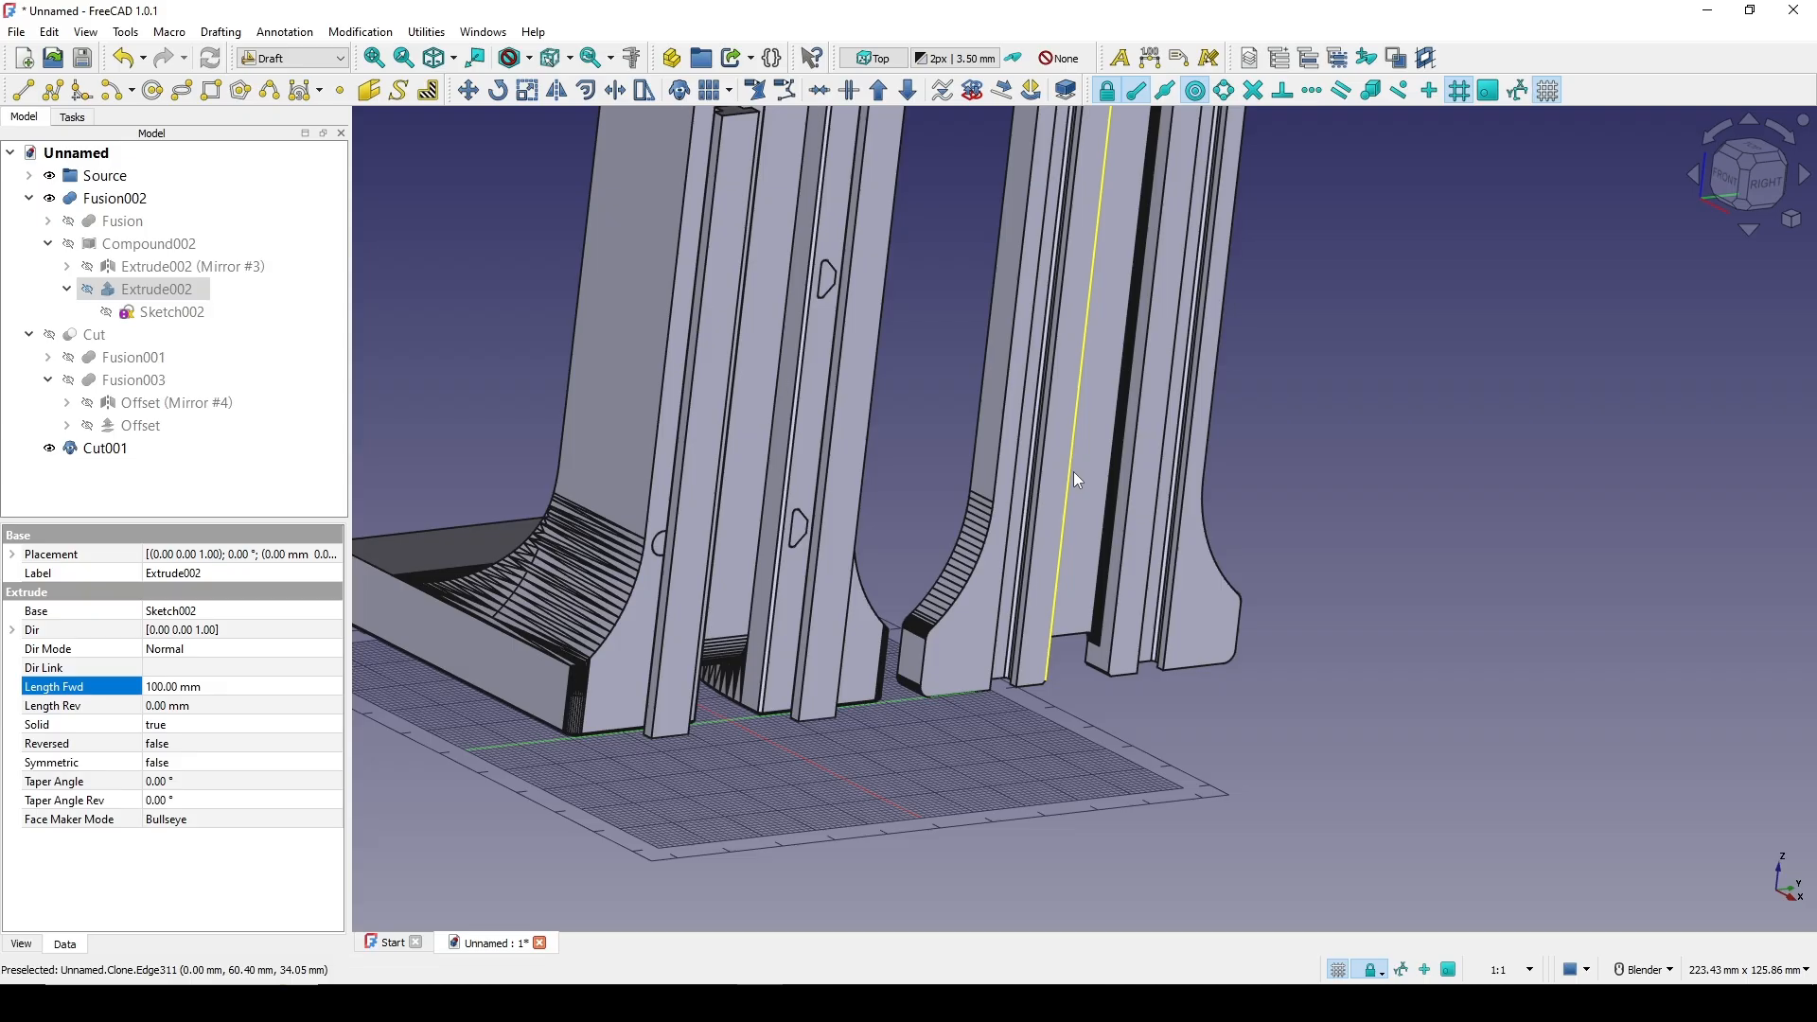
Open the rail profile Sketch002 for editing and set the depth of the T-profile's wide head to 3 mm
scroll(1073, 469, "down", 5)
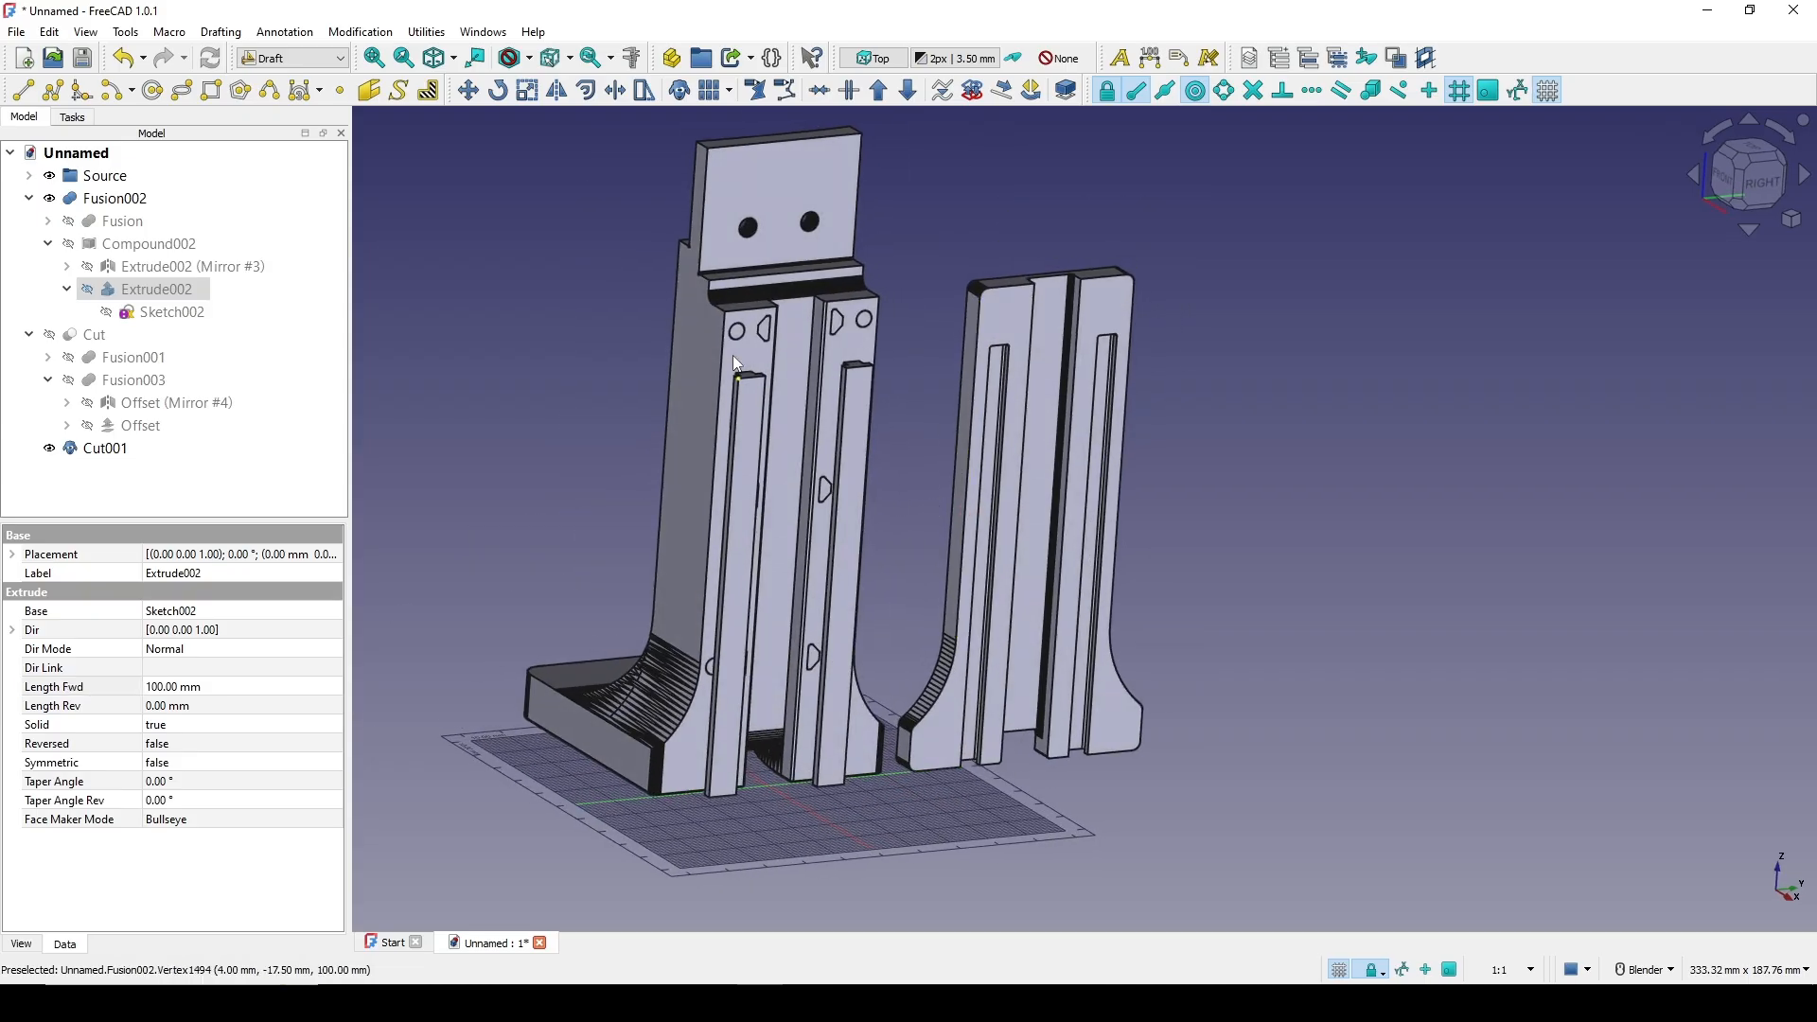
scroll(737, 364, "up", 5)
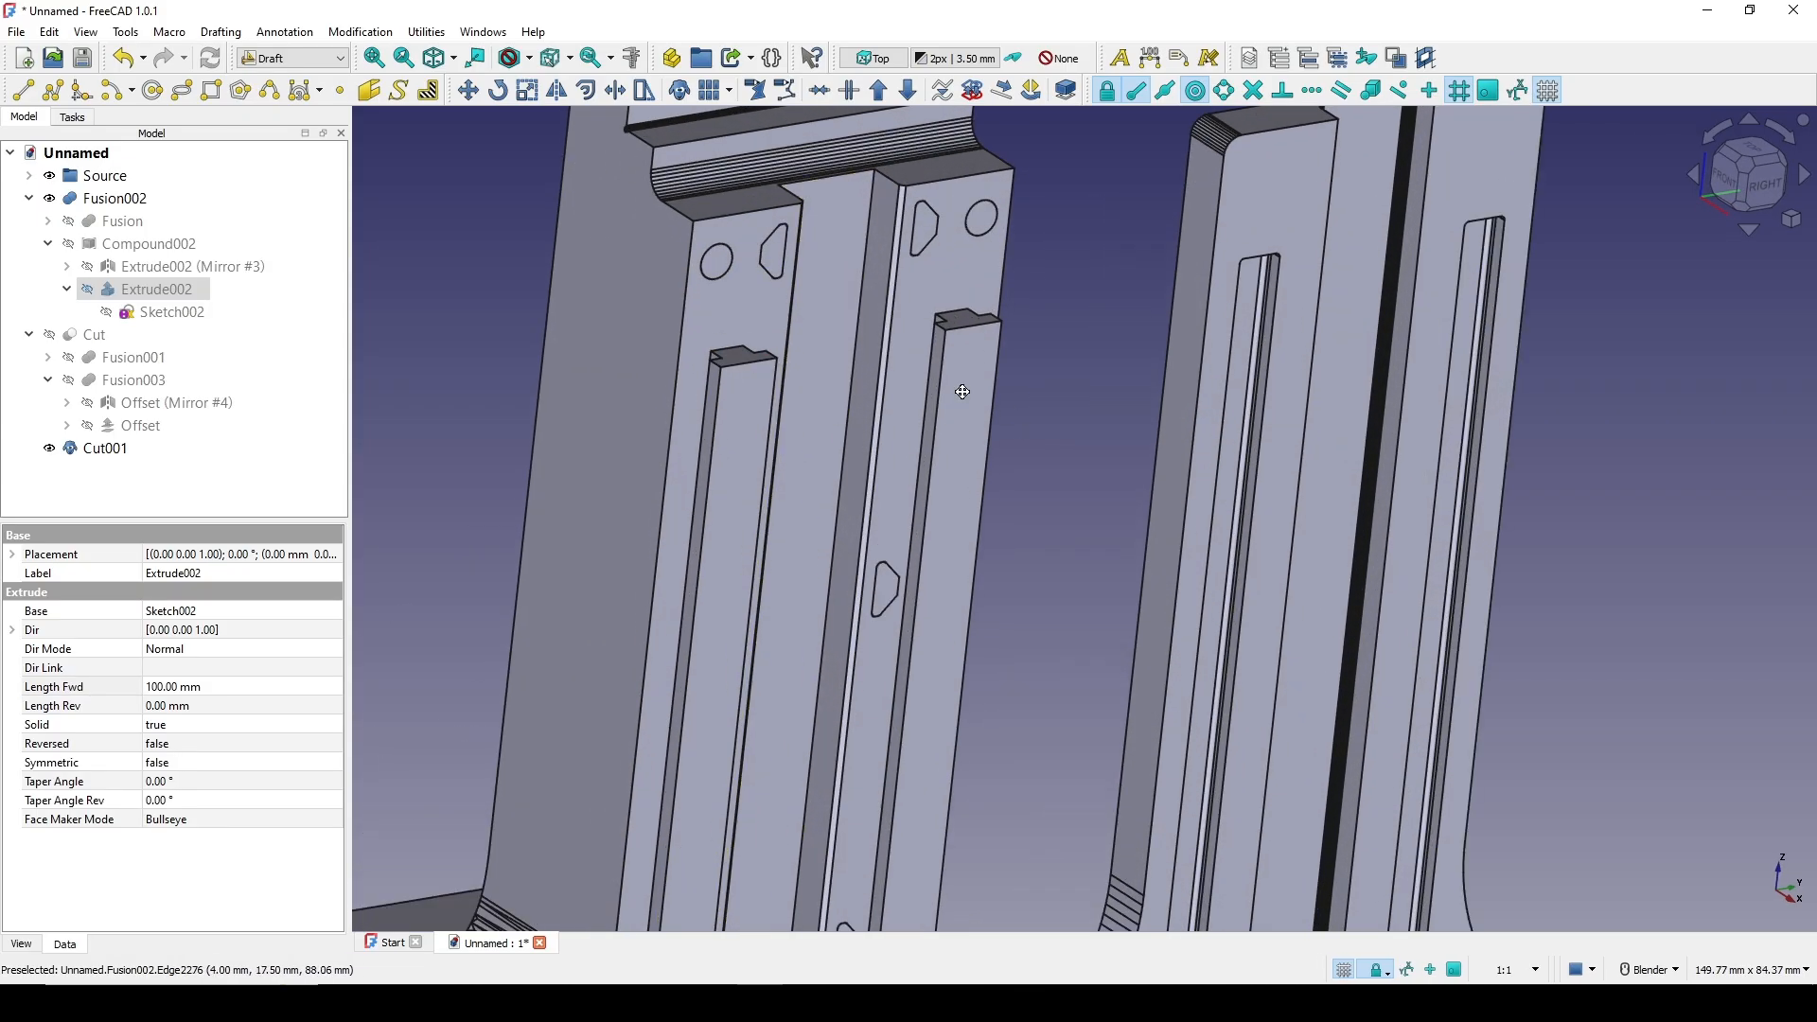
middle_click_drag(963, 391, 1018, 421)
middle_click_drag(903, 409, 804, 397)
scroll(782, 302, "up", 2)
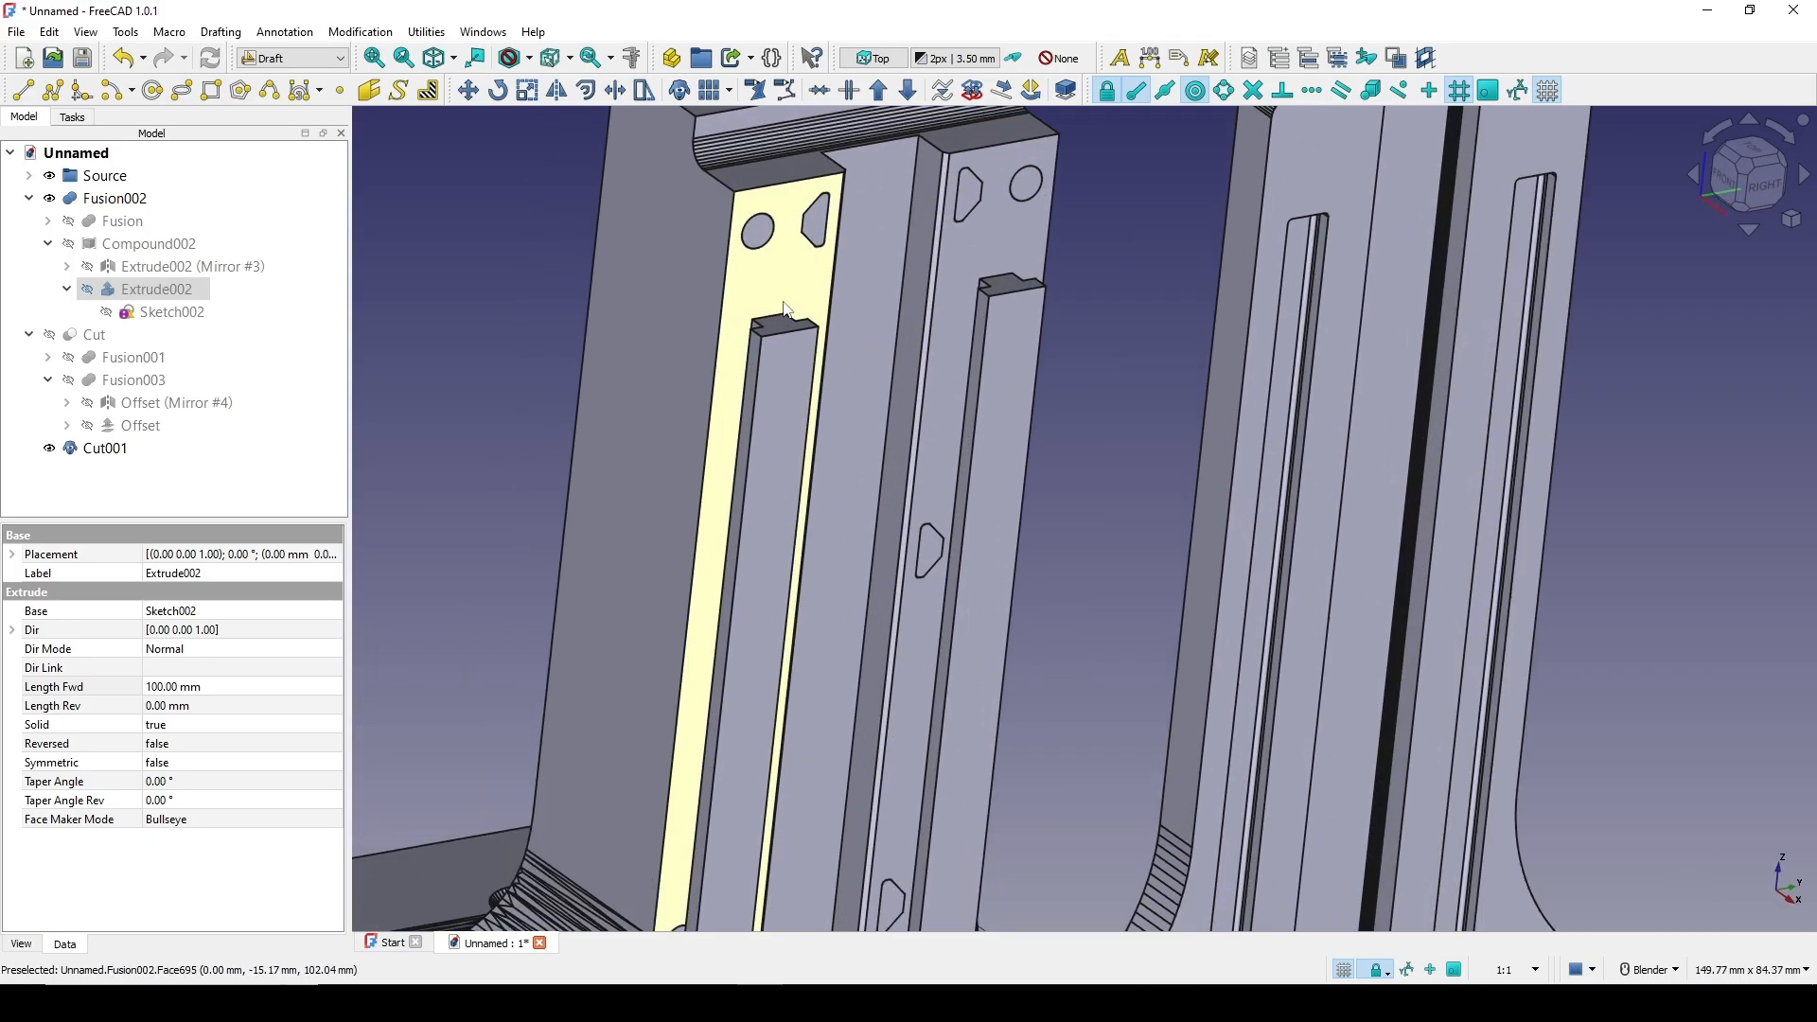
middle_click_drag(793, 332, 882, 343, "shift")
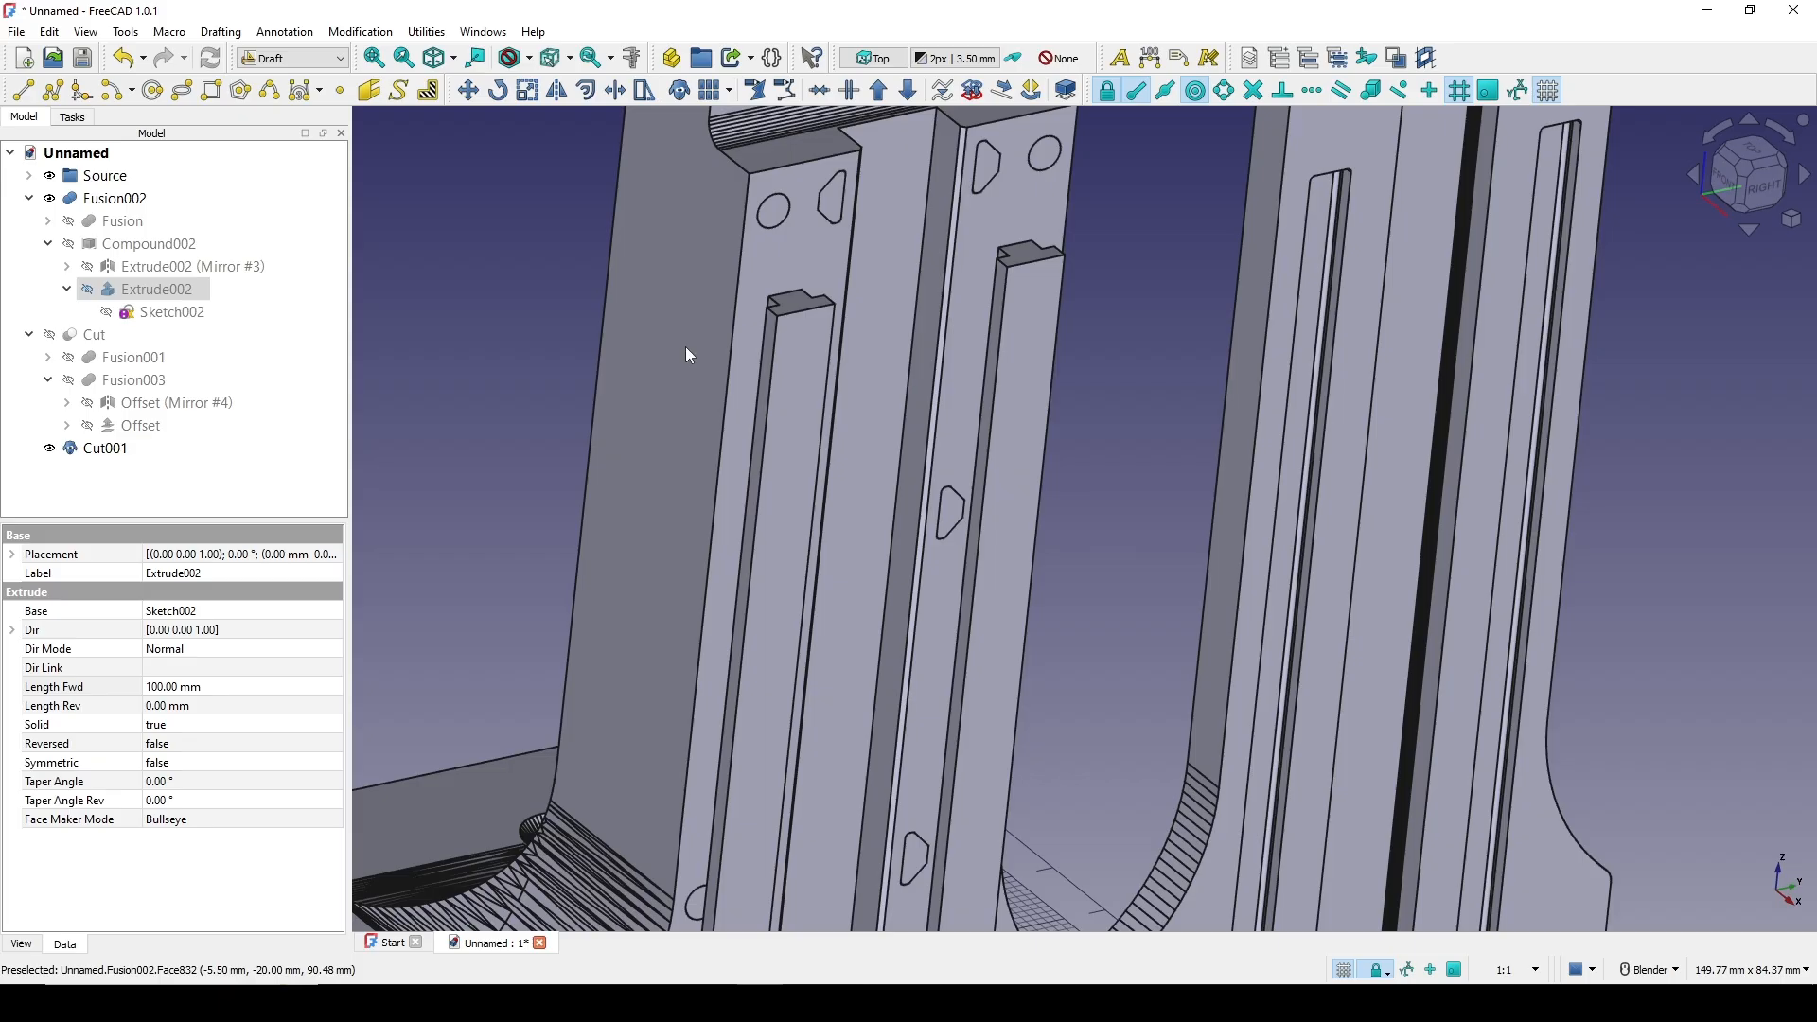
left_click(802, 304)
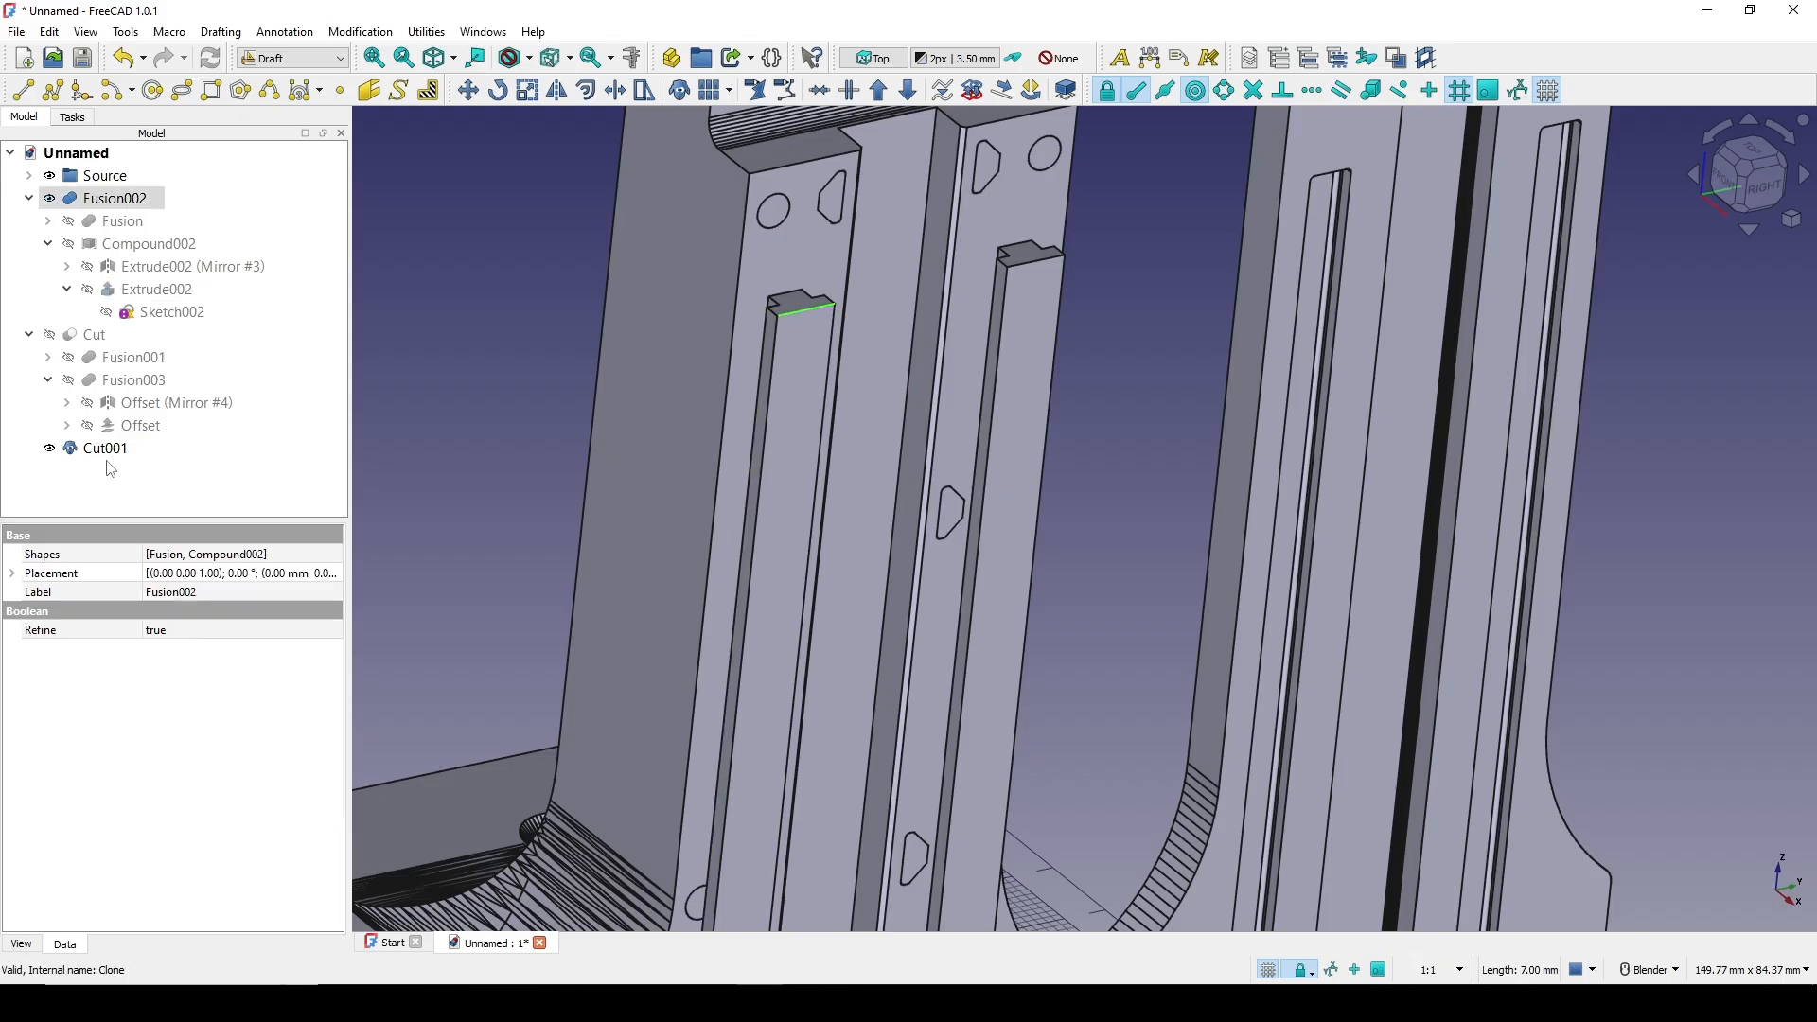
double_click(168, 313)
middle_click_drag(925, 531, 937, 377, "shift")
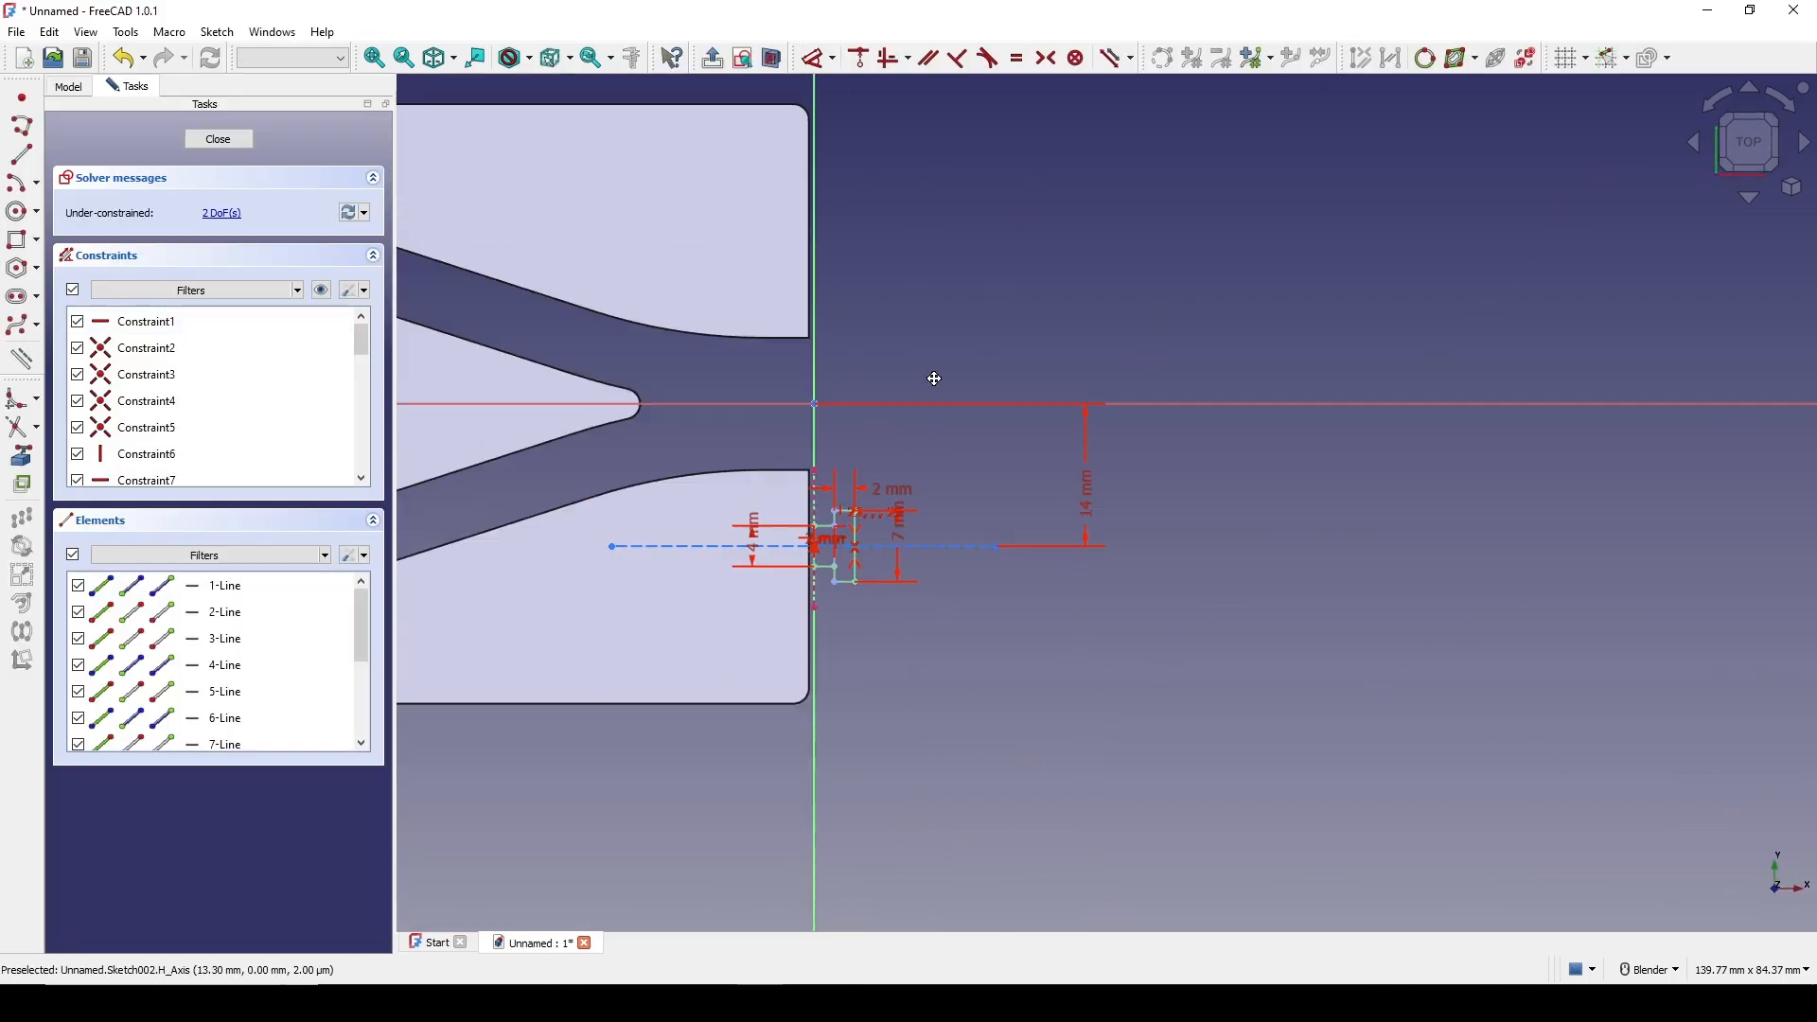
scroll(871, 466, "up", 3)
scroll(871, 466, "up", 2)
double_click(905, 396)
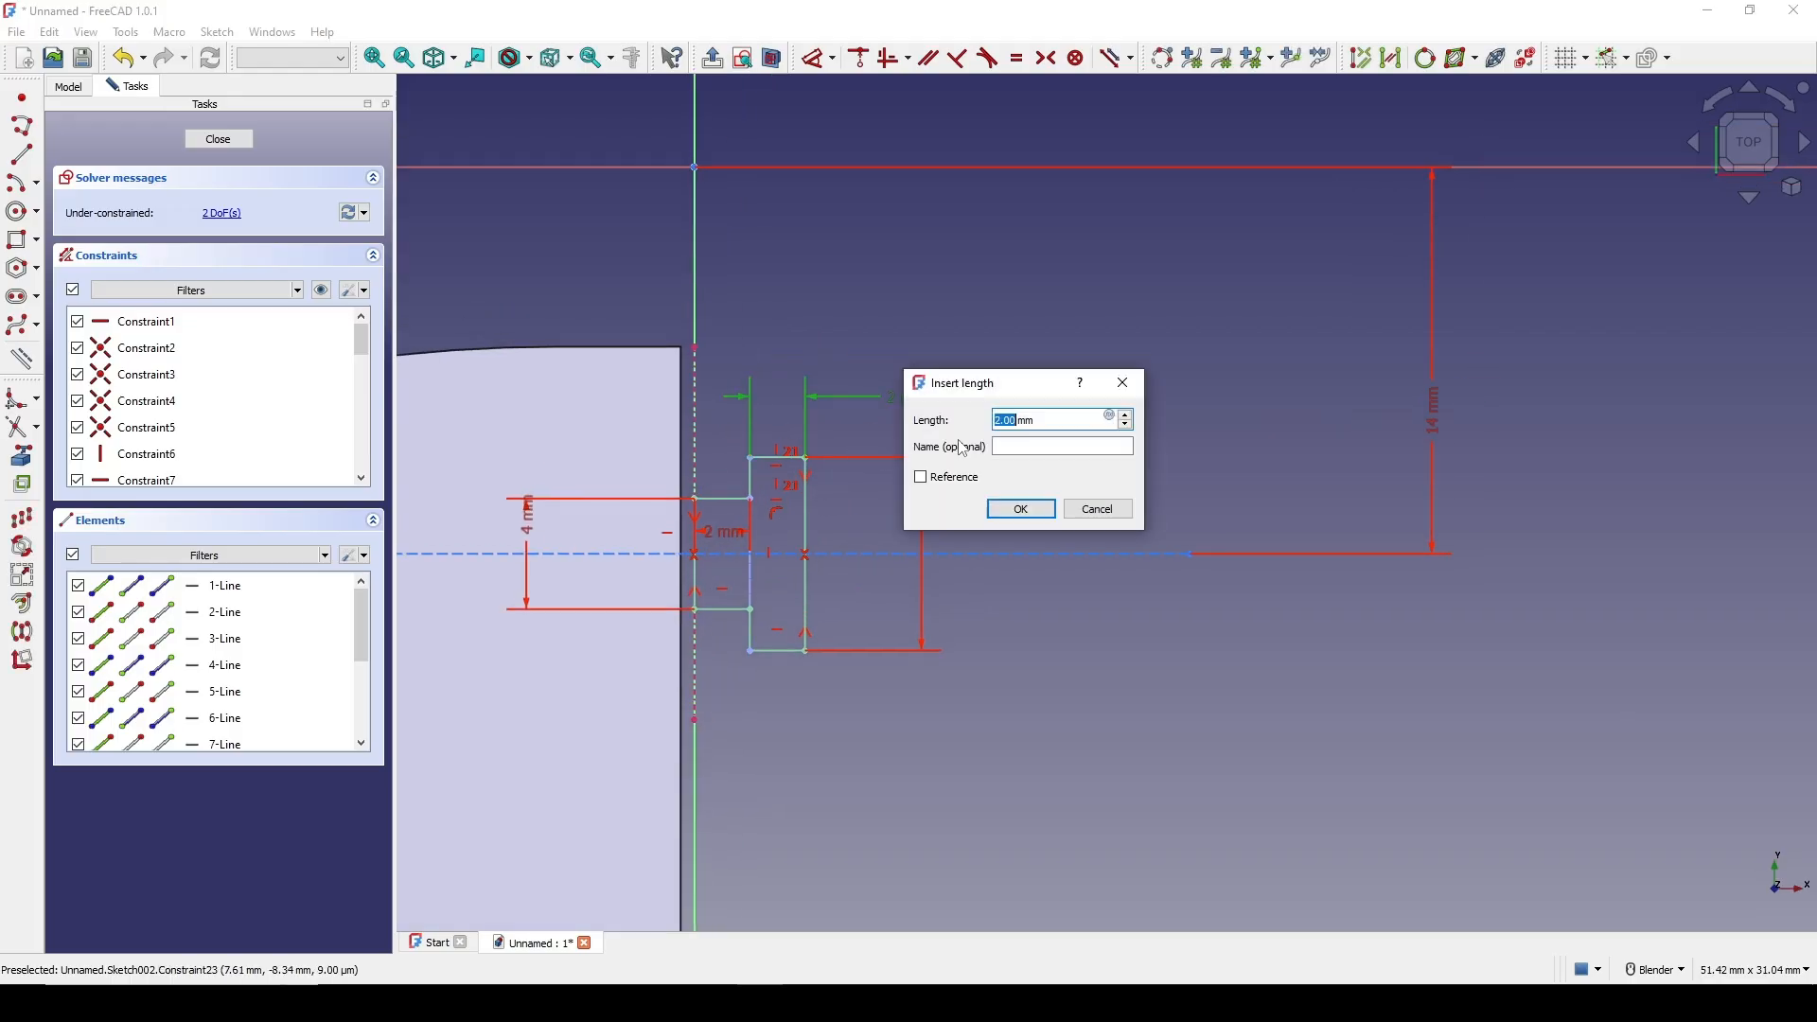
left_click(1022, 510)
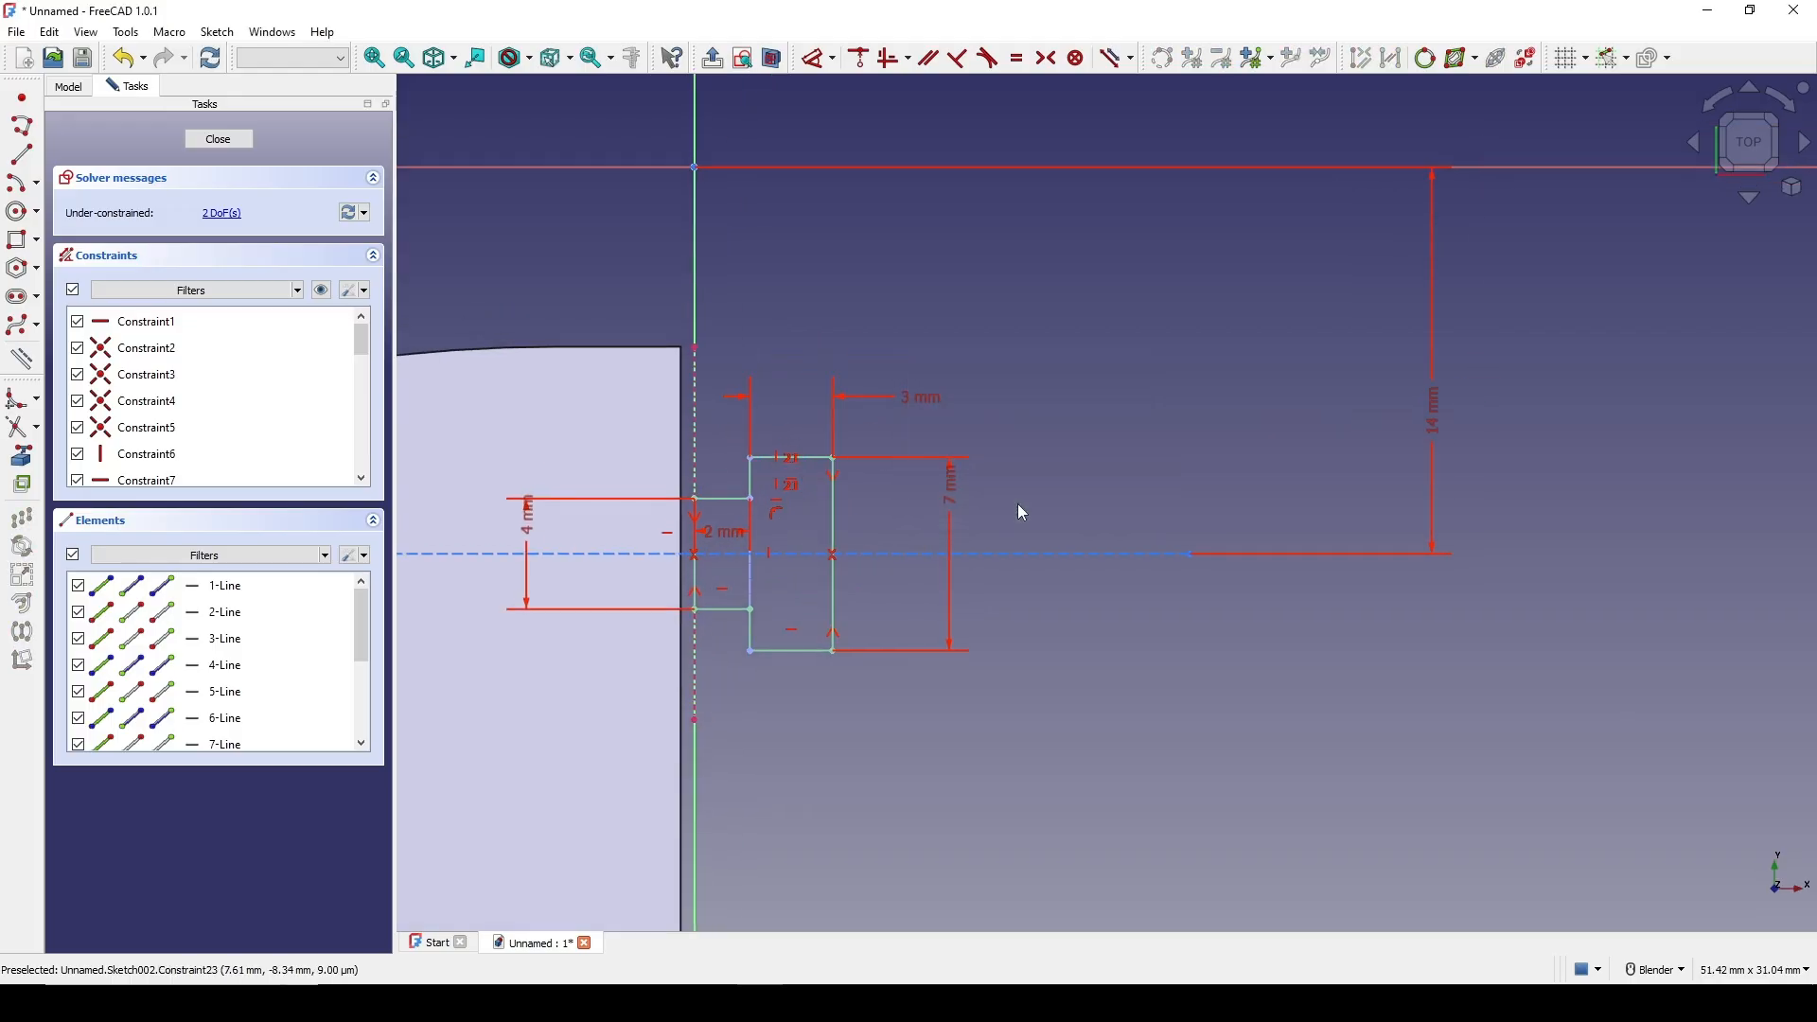
Set the width of the T-profile's narrow neck to 5 mm
scroll(869, 413, "down", 3)
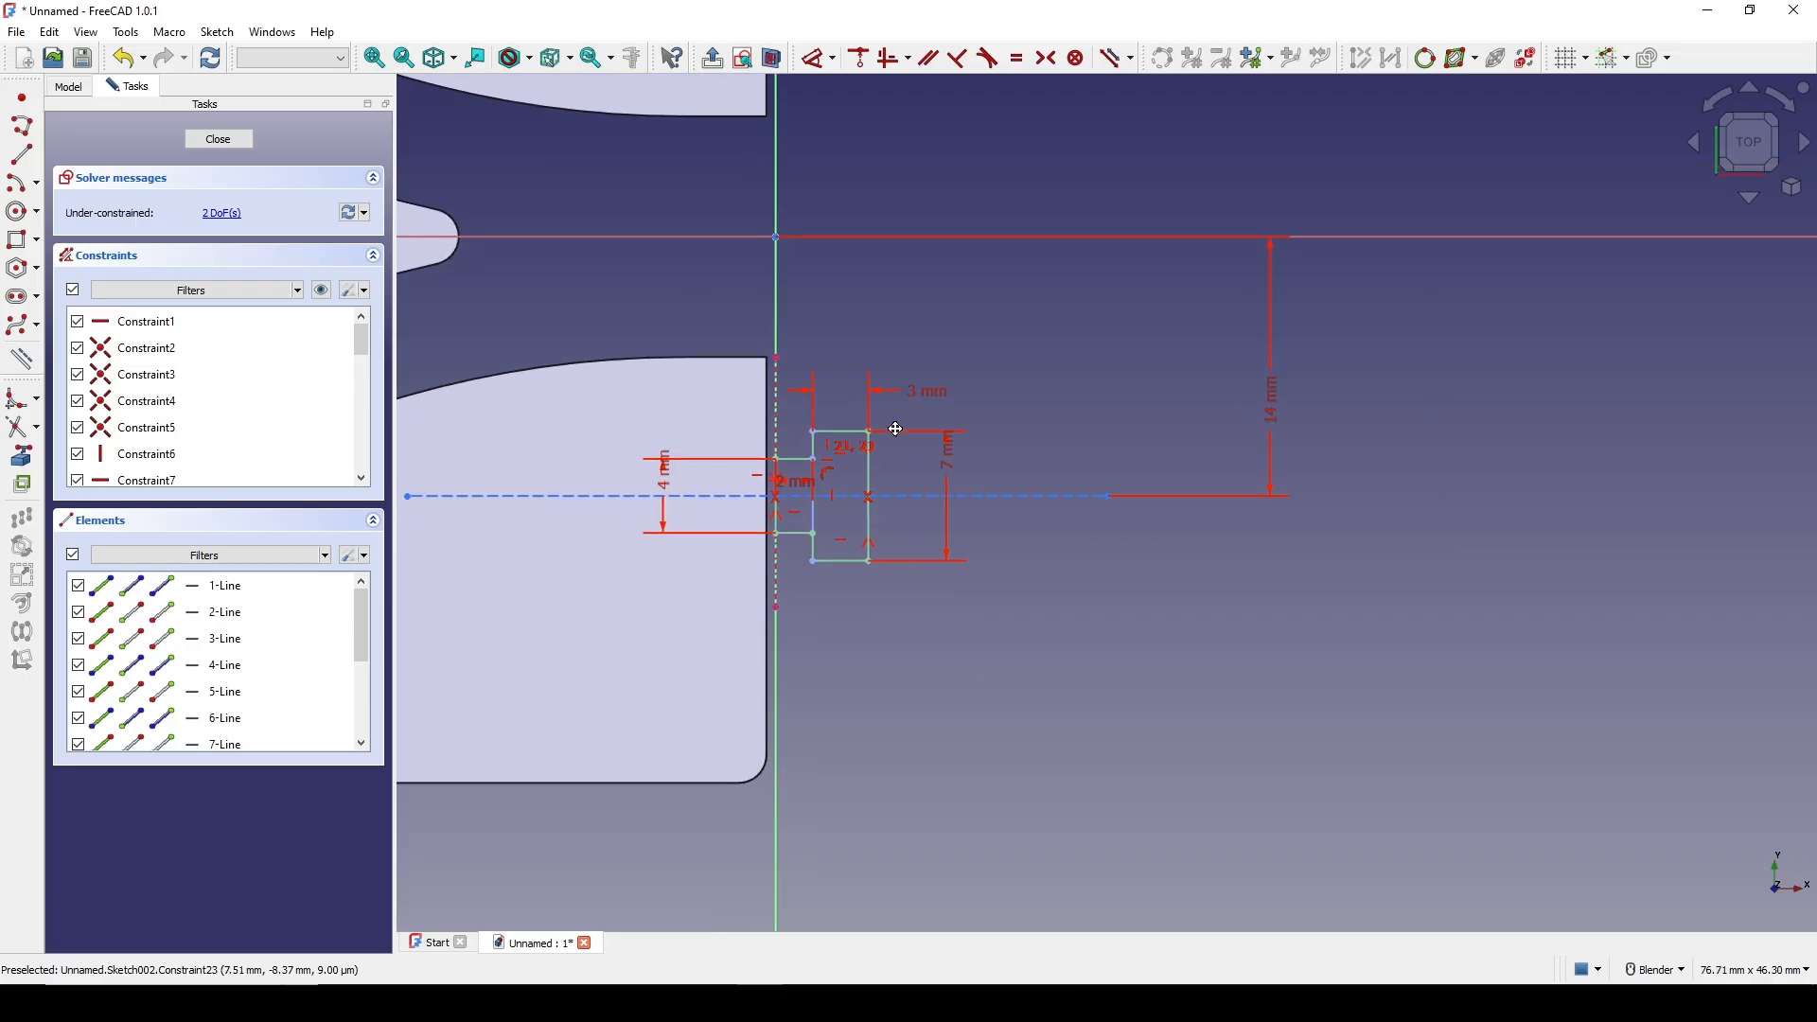
scroll(927, 416, "up", 3)
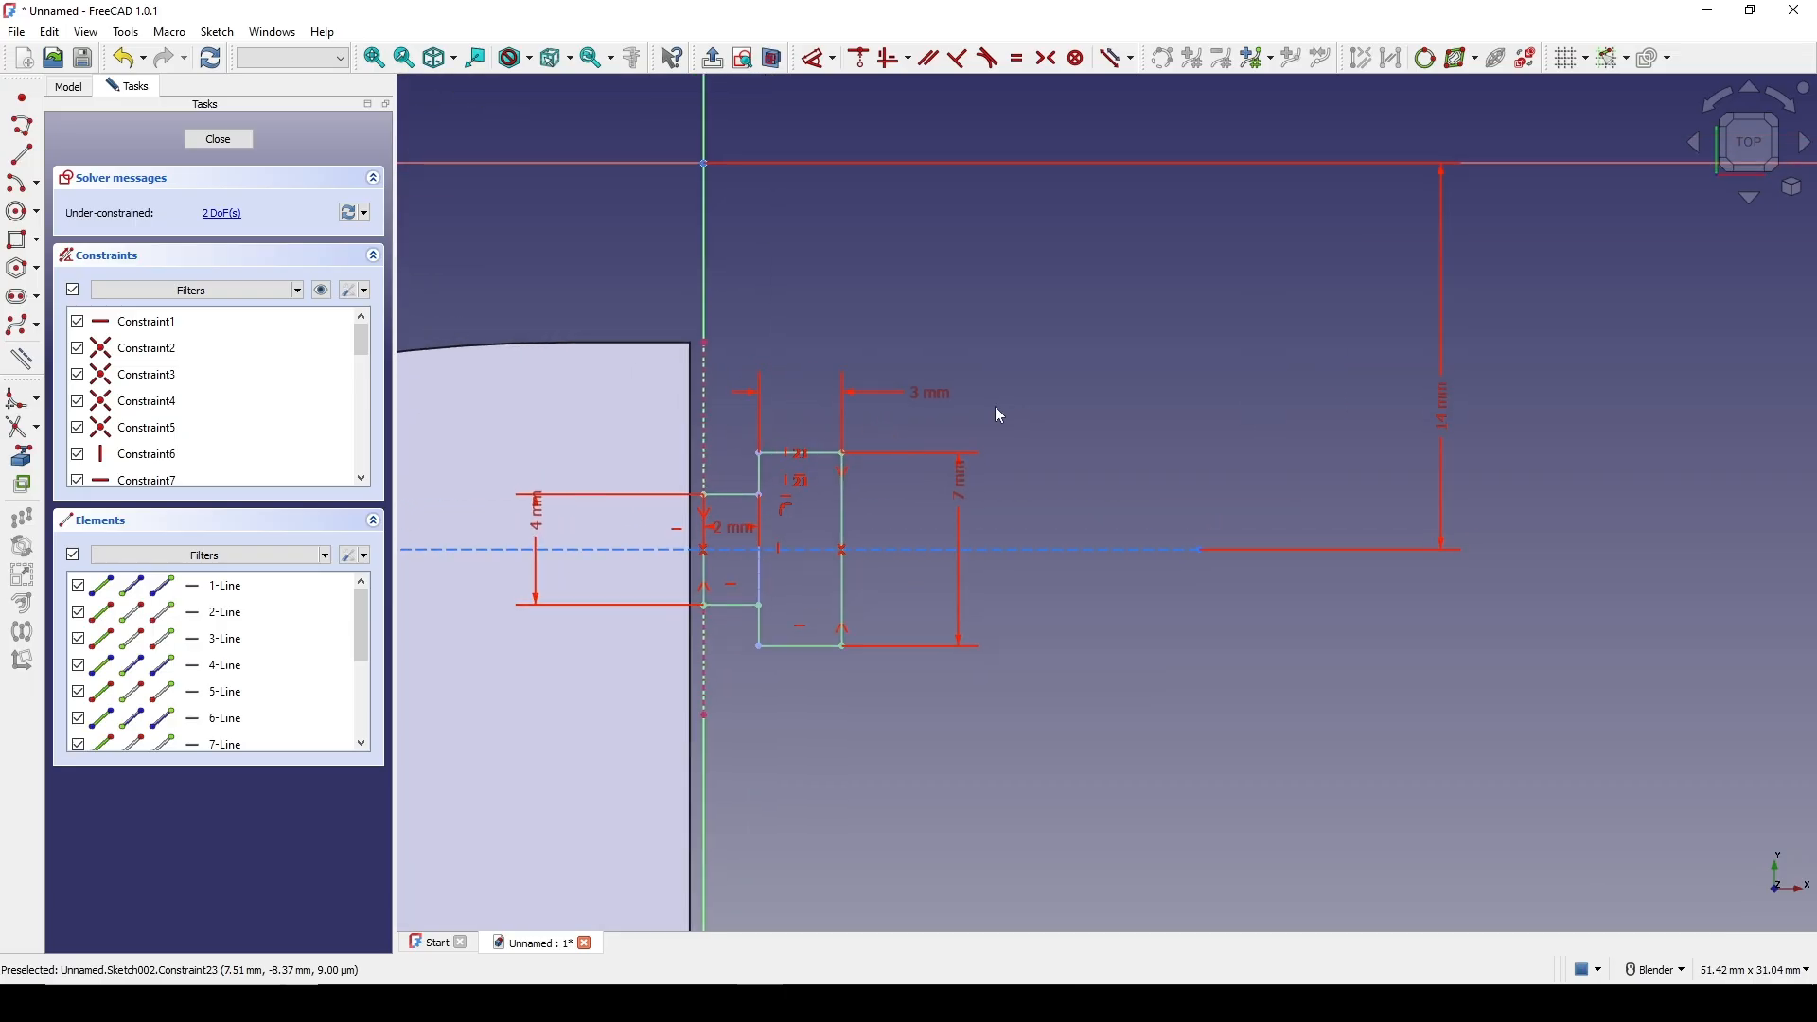
double_click(521, 522)
type("5")
left_click(659, 641)
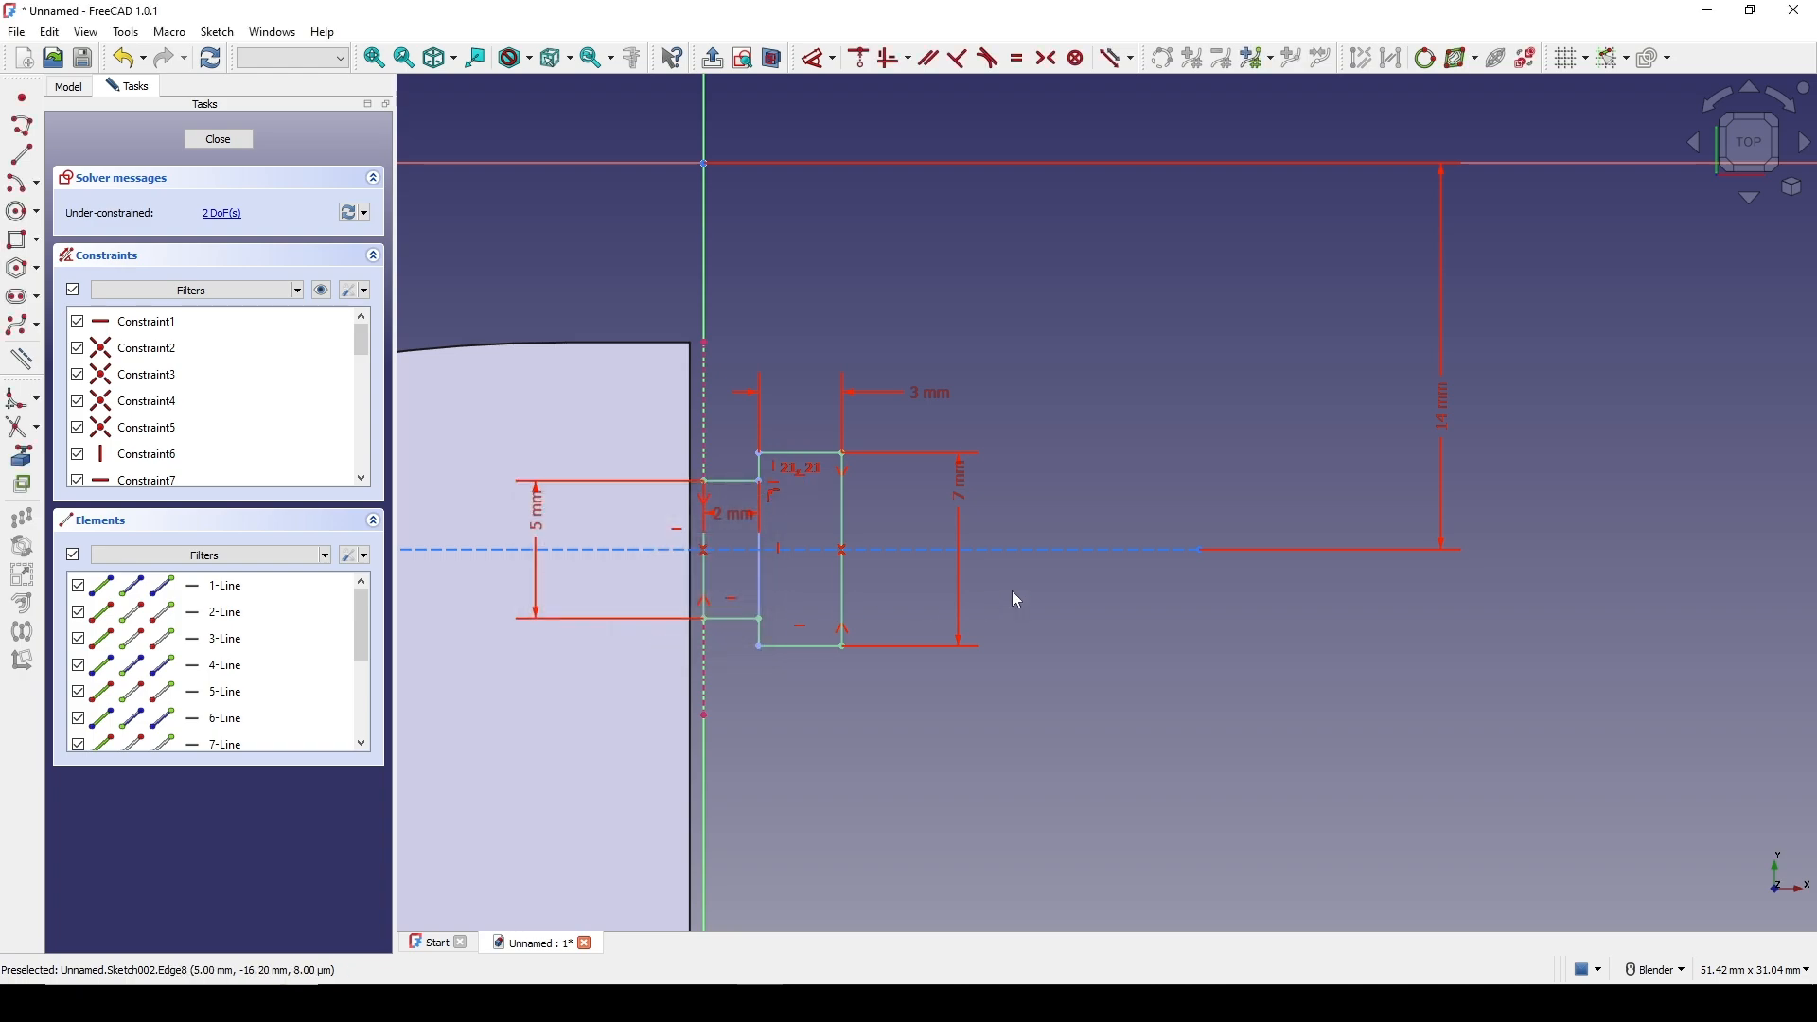
Set the distance from the horizontal axis to the profile's centerline to 15 mm and close the sketch
scroll(1028, 589, "down", 2)
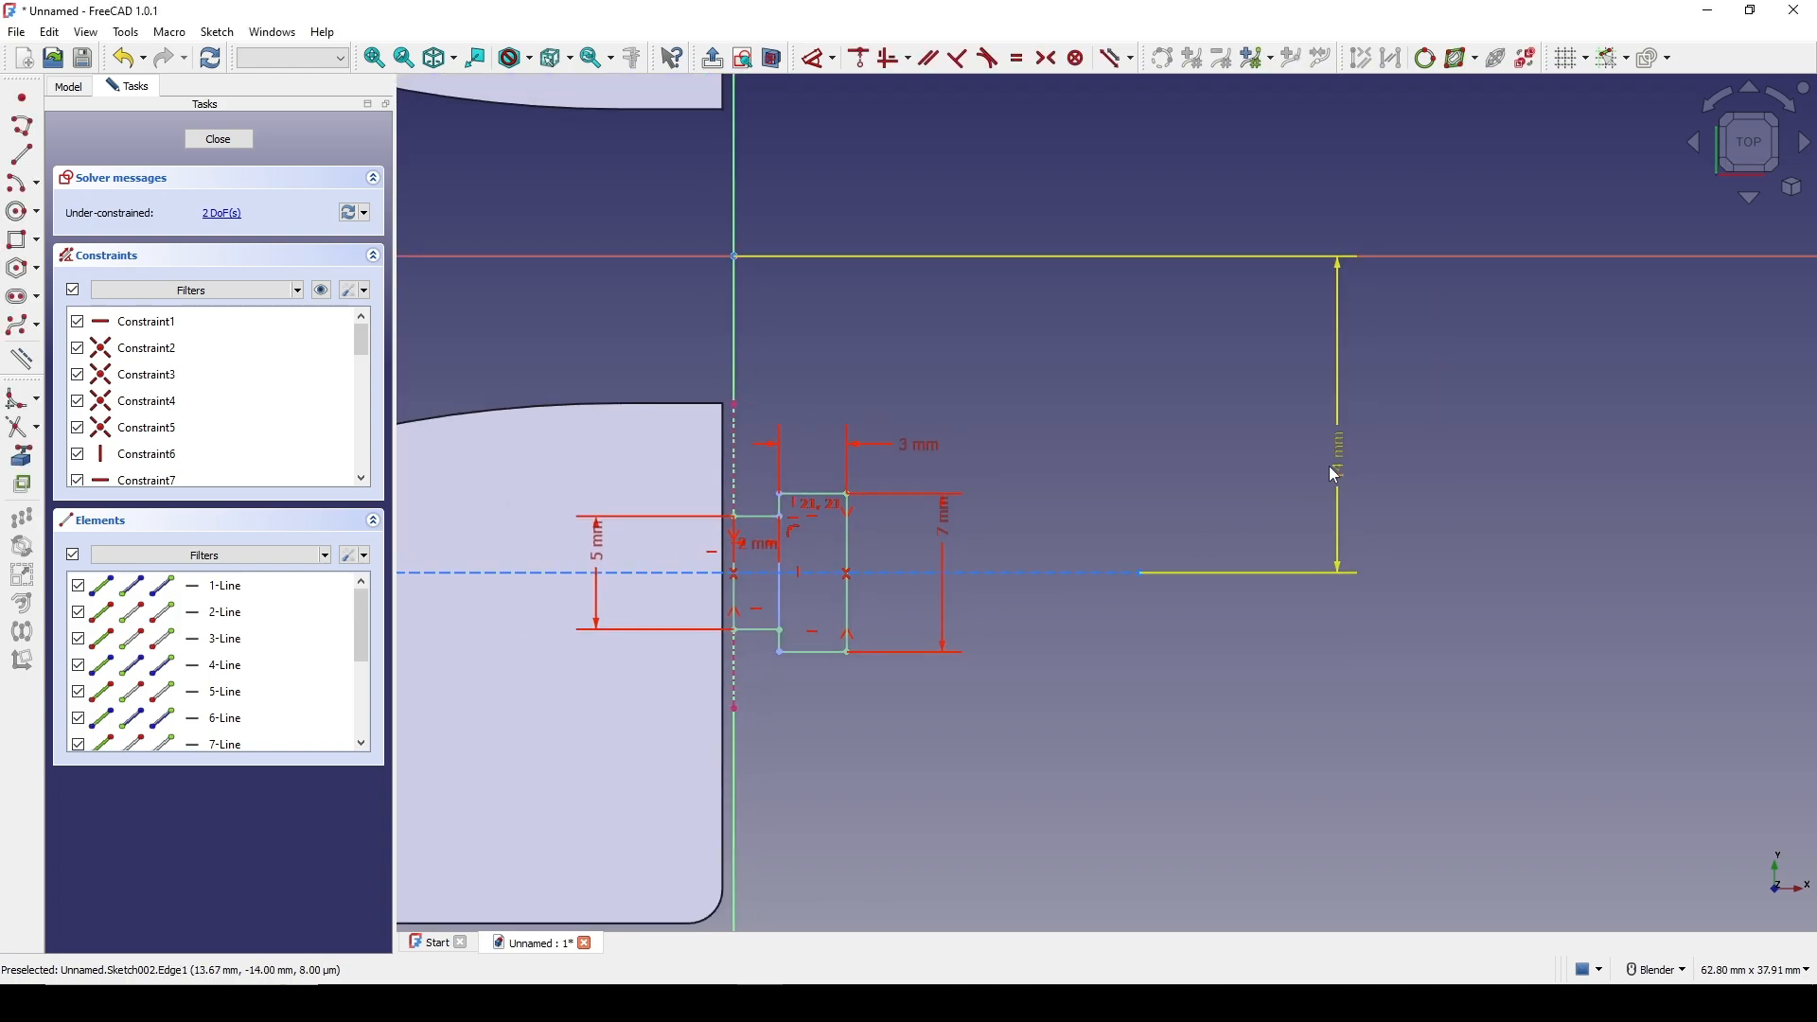
double_click(1334, 474)
type("15")
left_click(1440, 572)
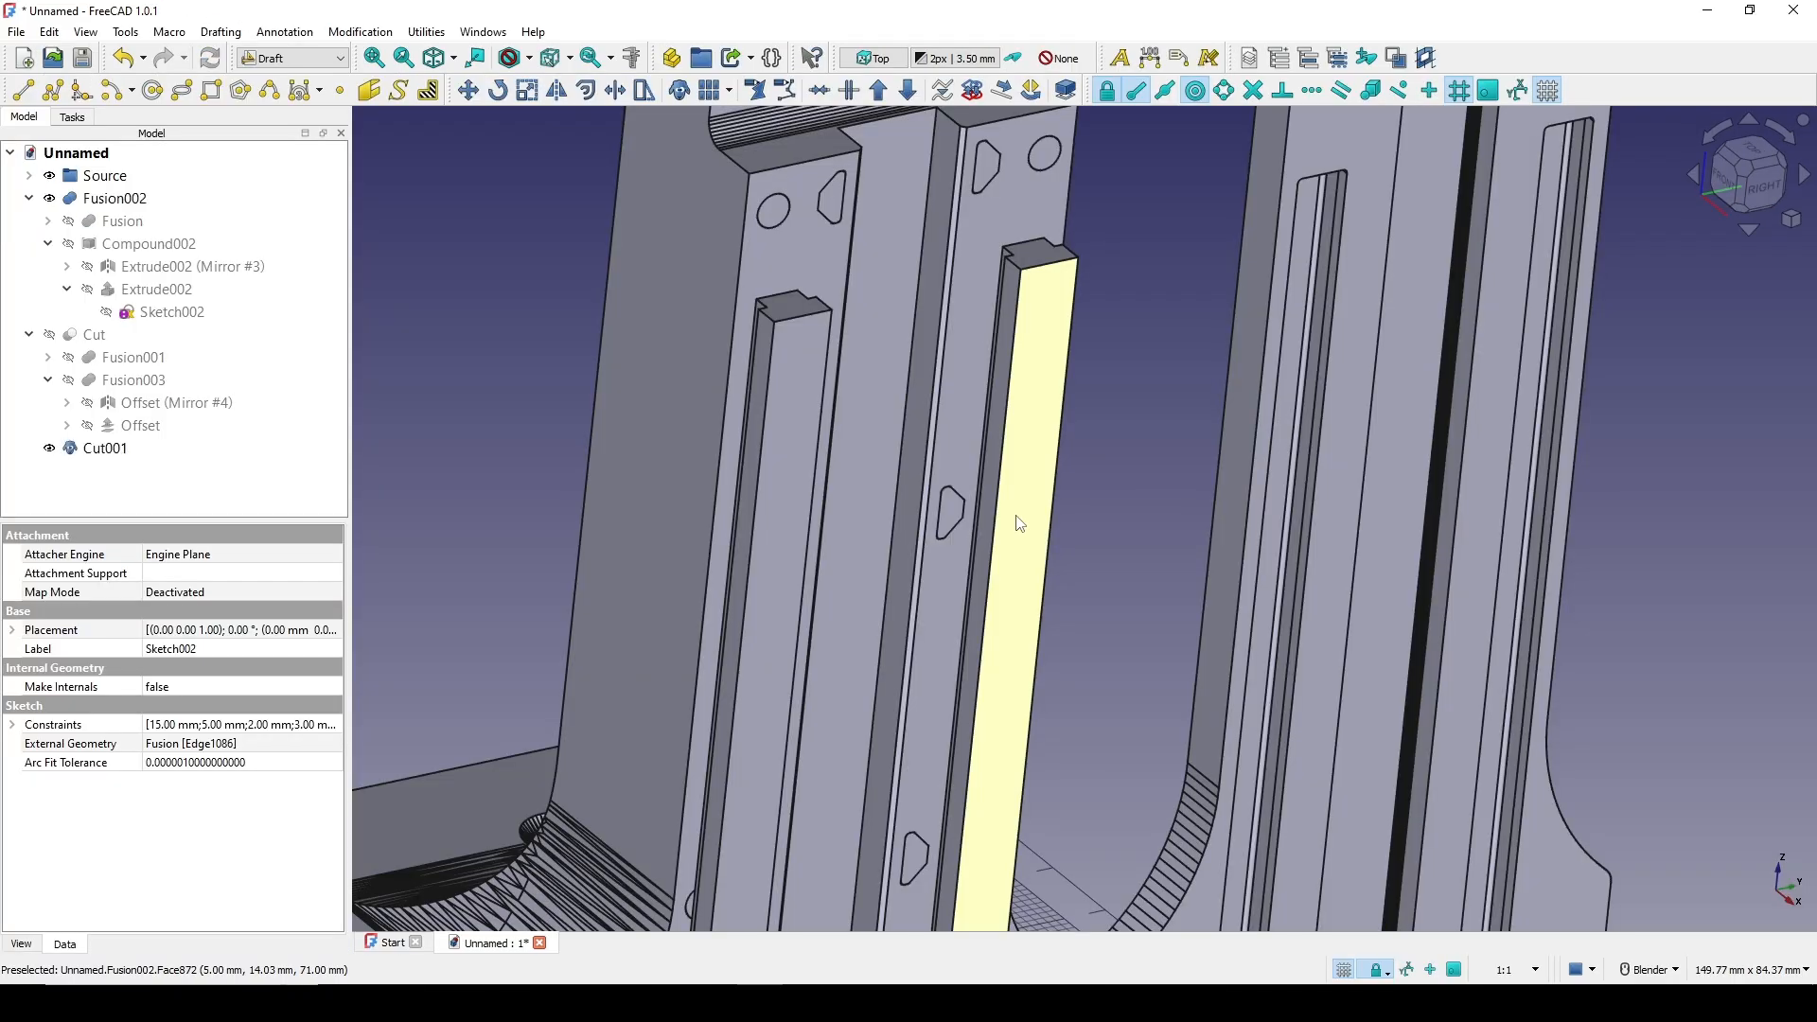
Hide the clone Cut001 and show the original Cut body against the foot
scroll(1012, 515, "down", 6)
mouse_move(1052, 498)
middle_mouse_down("shift")
mouse_move(1035, 458)
mouse_move(973, 433)
middle_mouse_up("shift")
scroll(1103, 466, "up", 2)
middle_click_drag(1179, 507, 1044, 425, "shift")
left_click(101, 451)
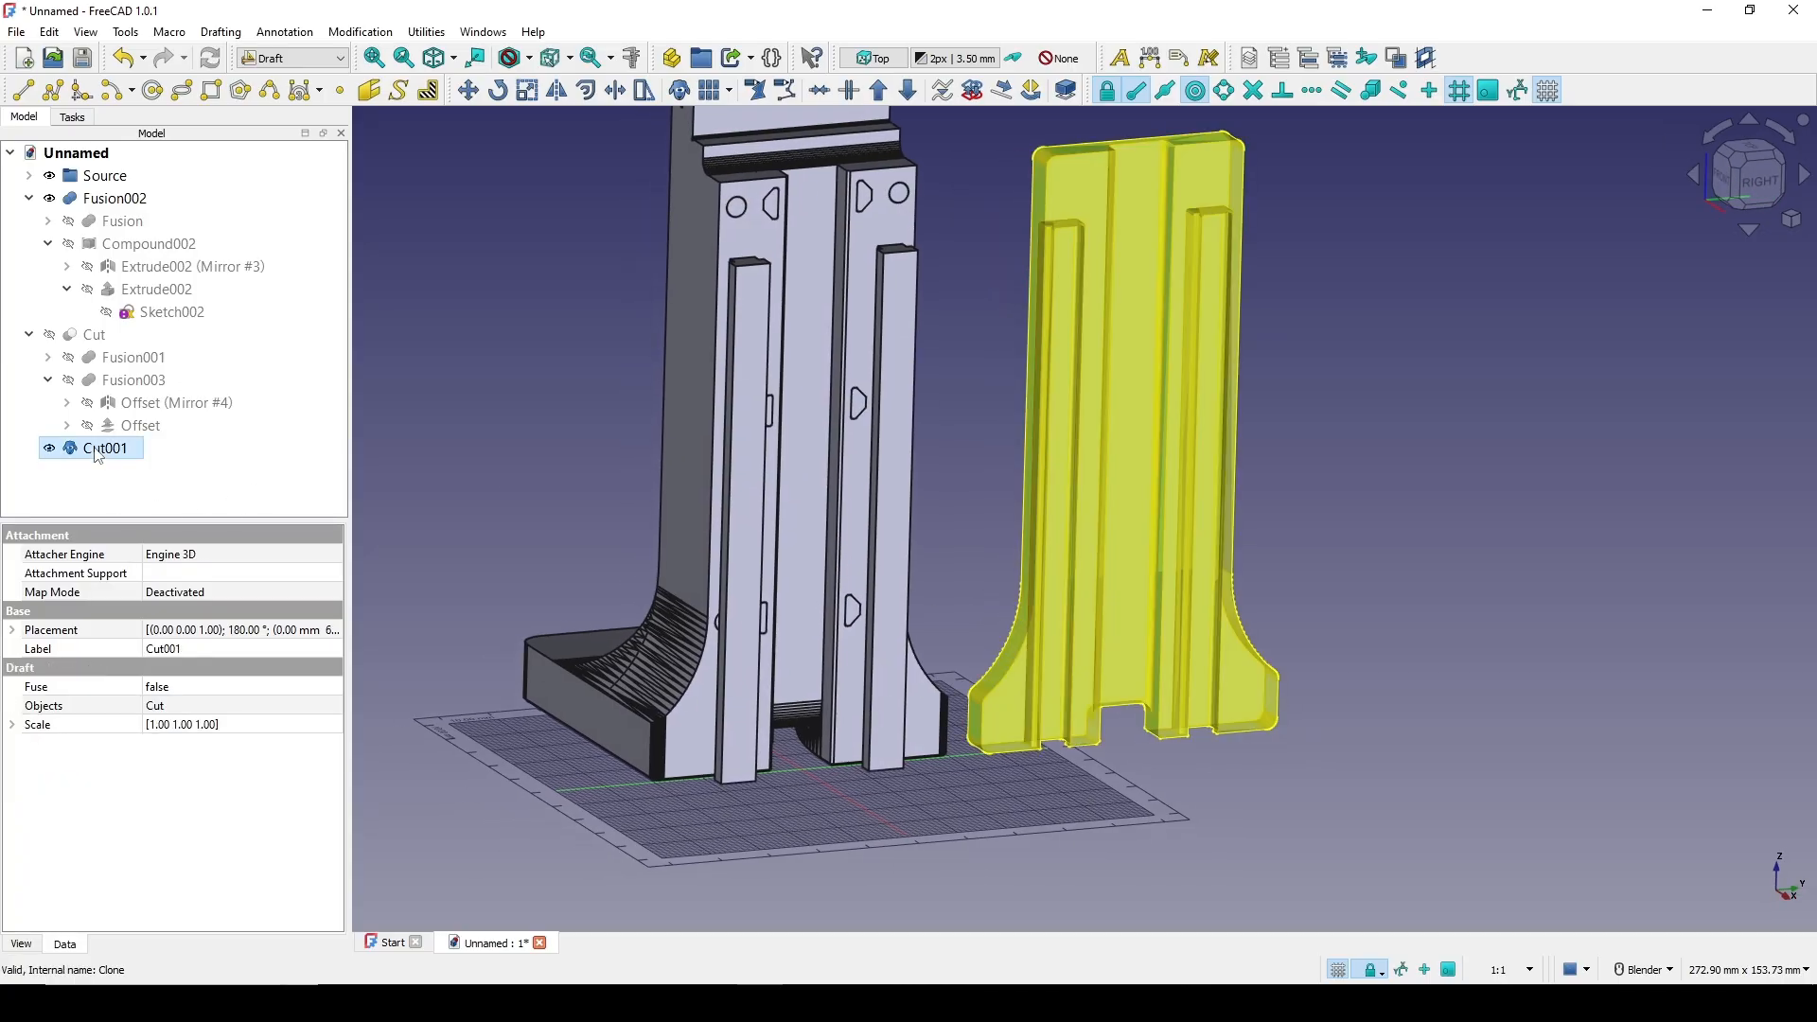
key("space")
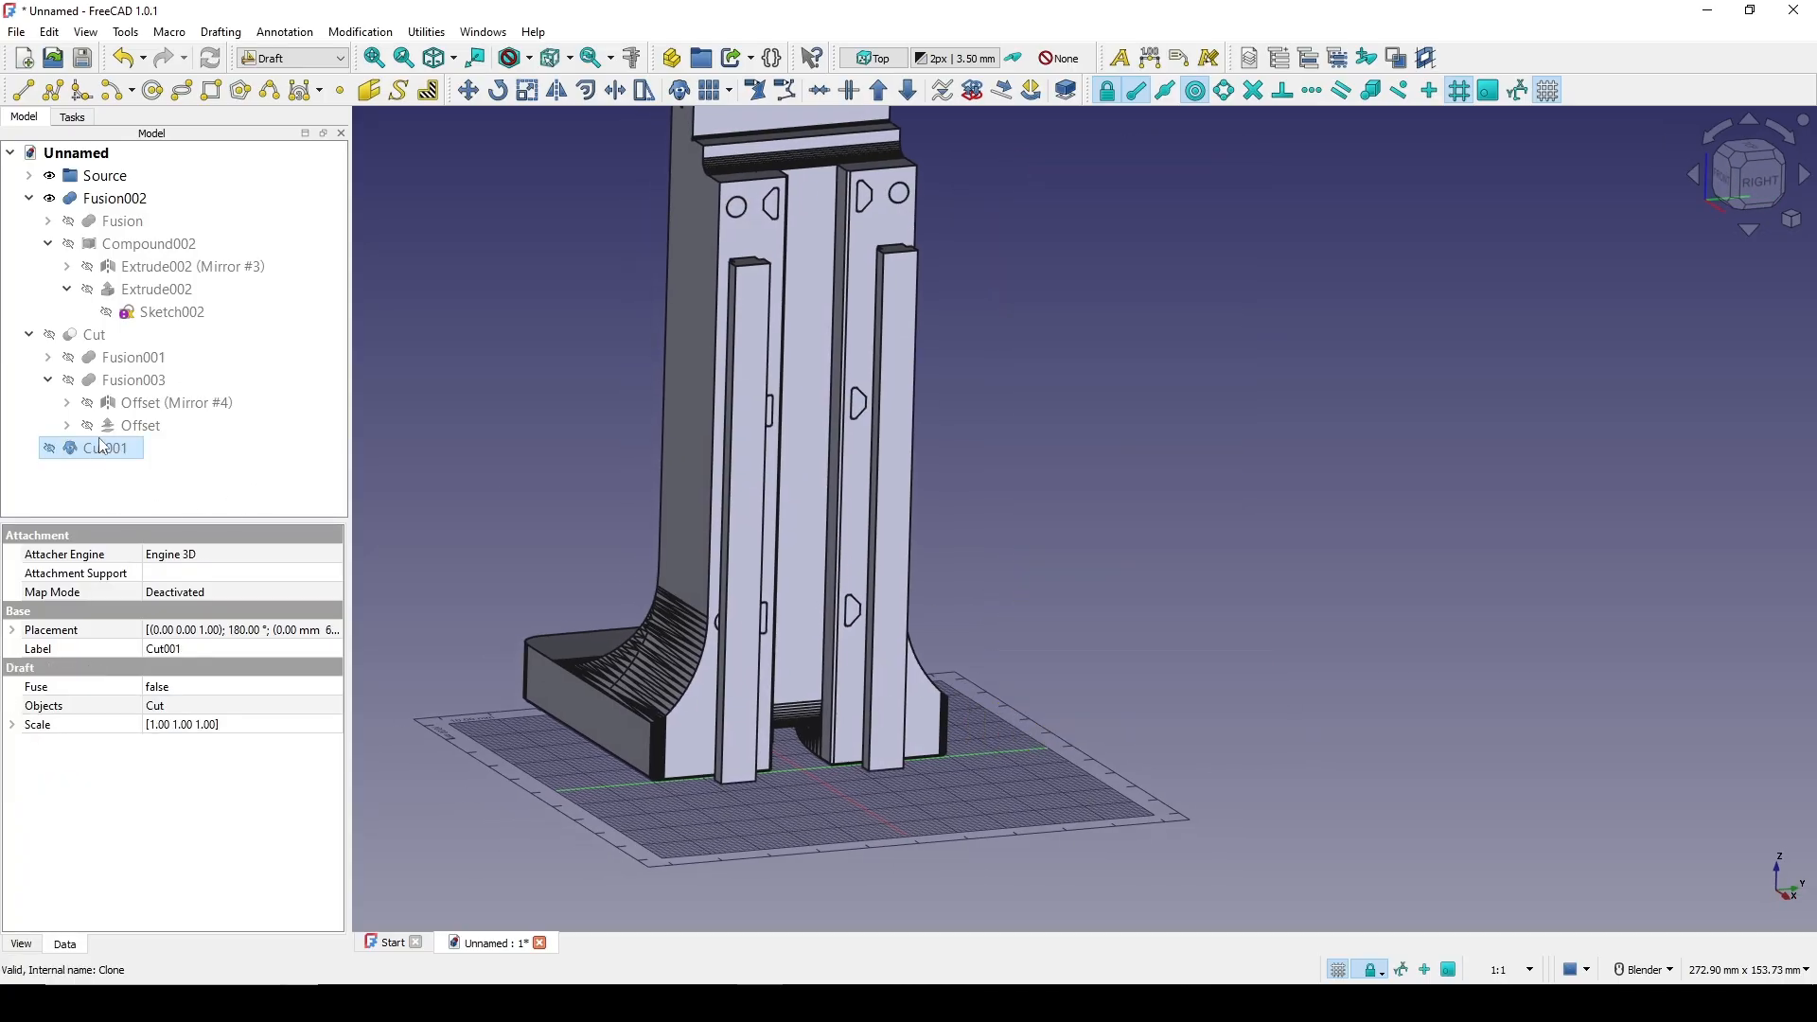
left_click(87, 338)
key("space")
Turn off the Draft grid and clear the selection for an unobstructed view of the underside of the parts
middle_click_drag(933, 531, 1067, 262)
scroll(915, 488, "up", 4)
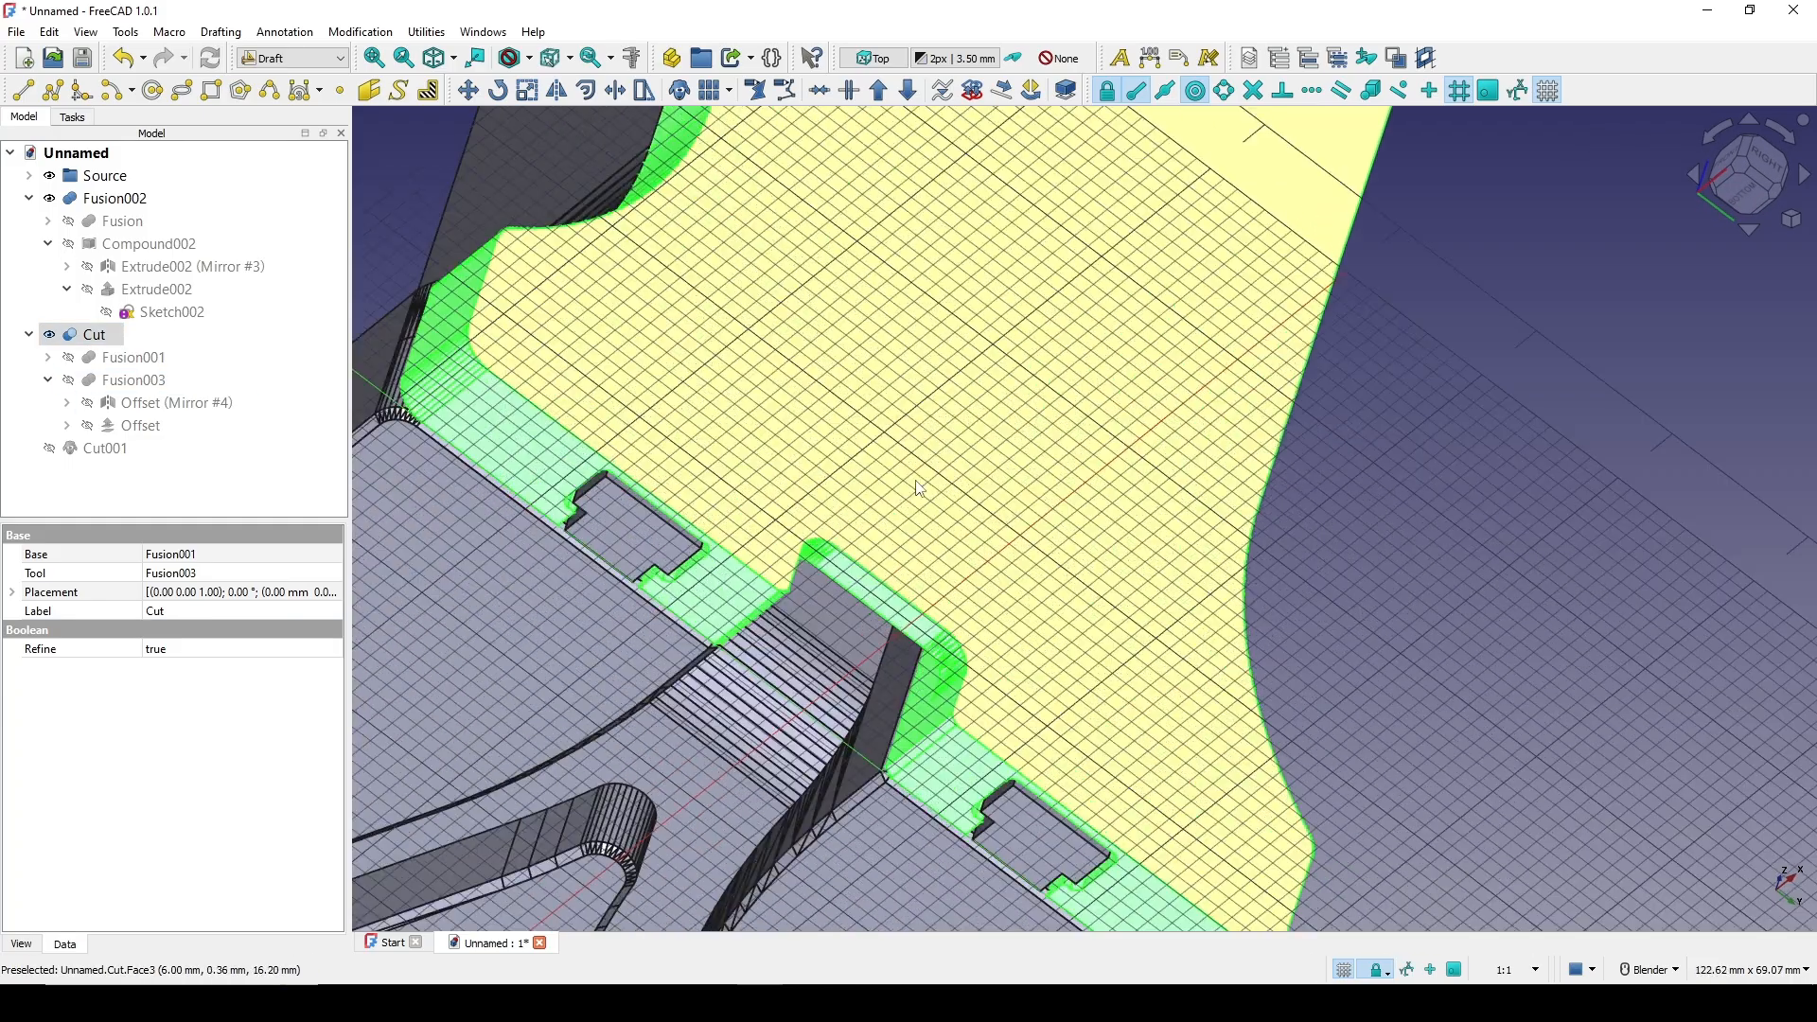
scroll(918, 487, "up", 6)
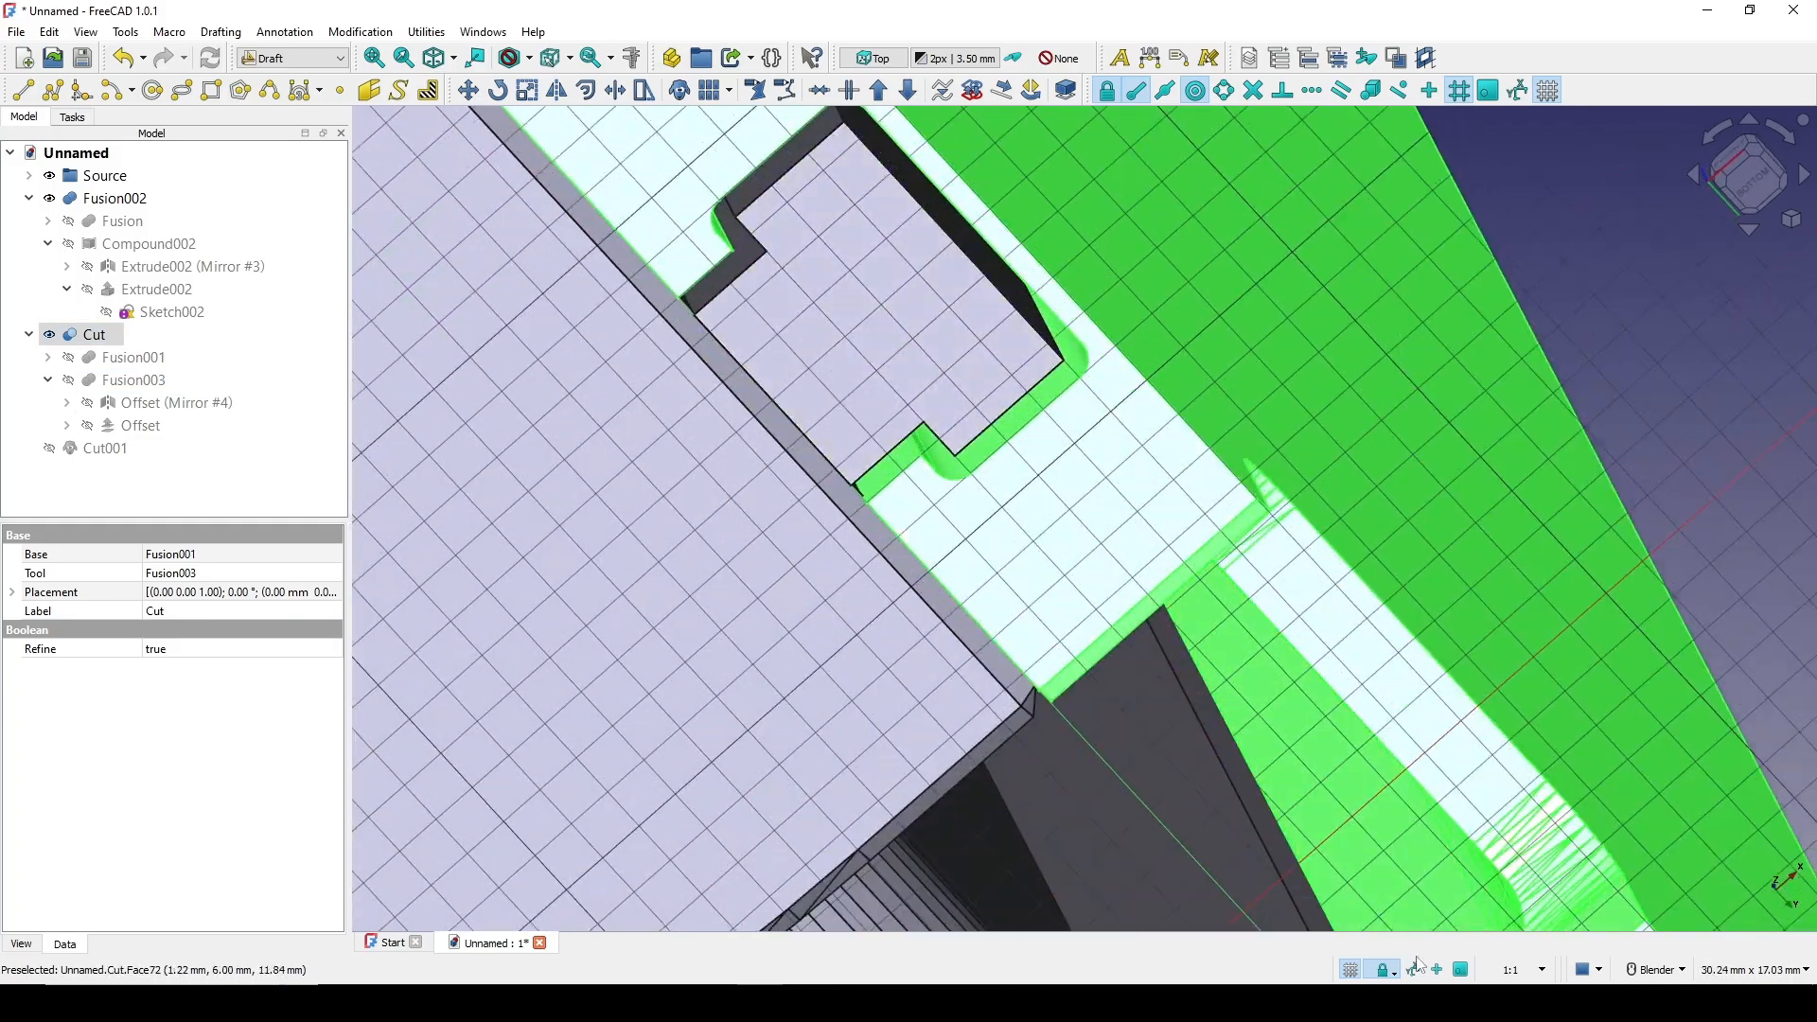
left_click(1350, 969)
middle_click_drag(1269, 852, 1037, 477)
left_click(1262, 389)
Examine the clearance gap between the rail and its slot from below
scroll(752, 318, "up", 2)
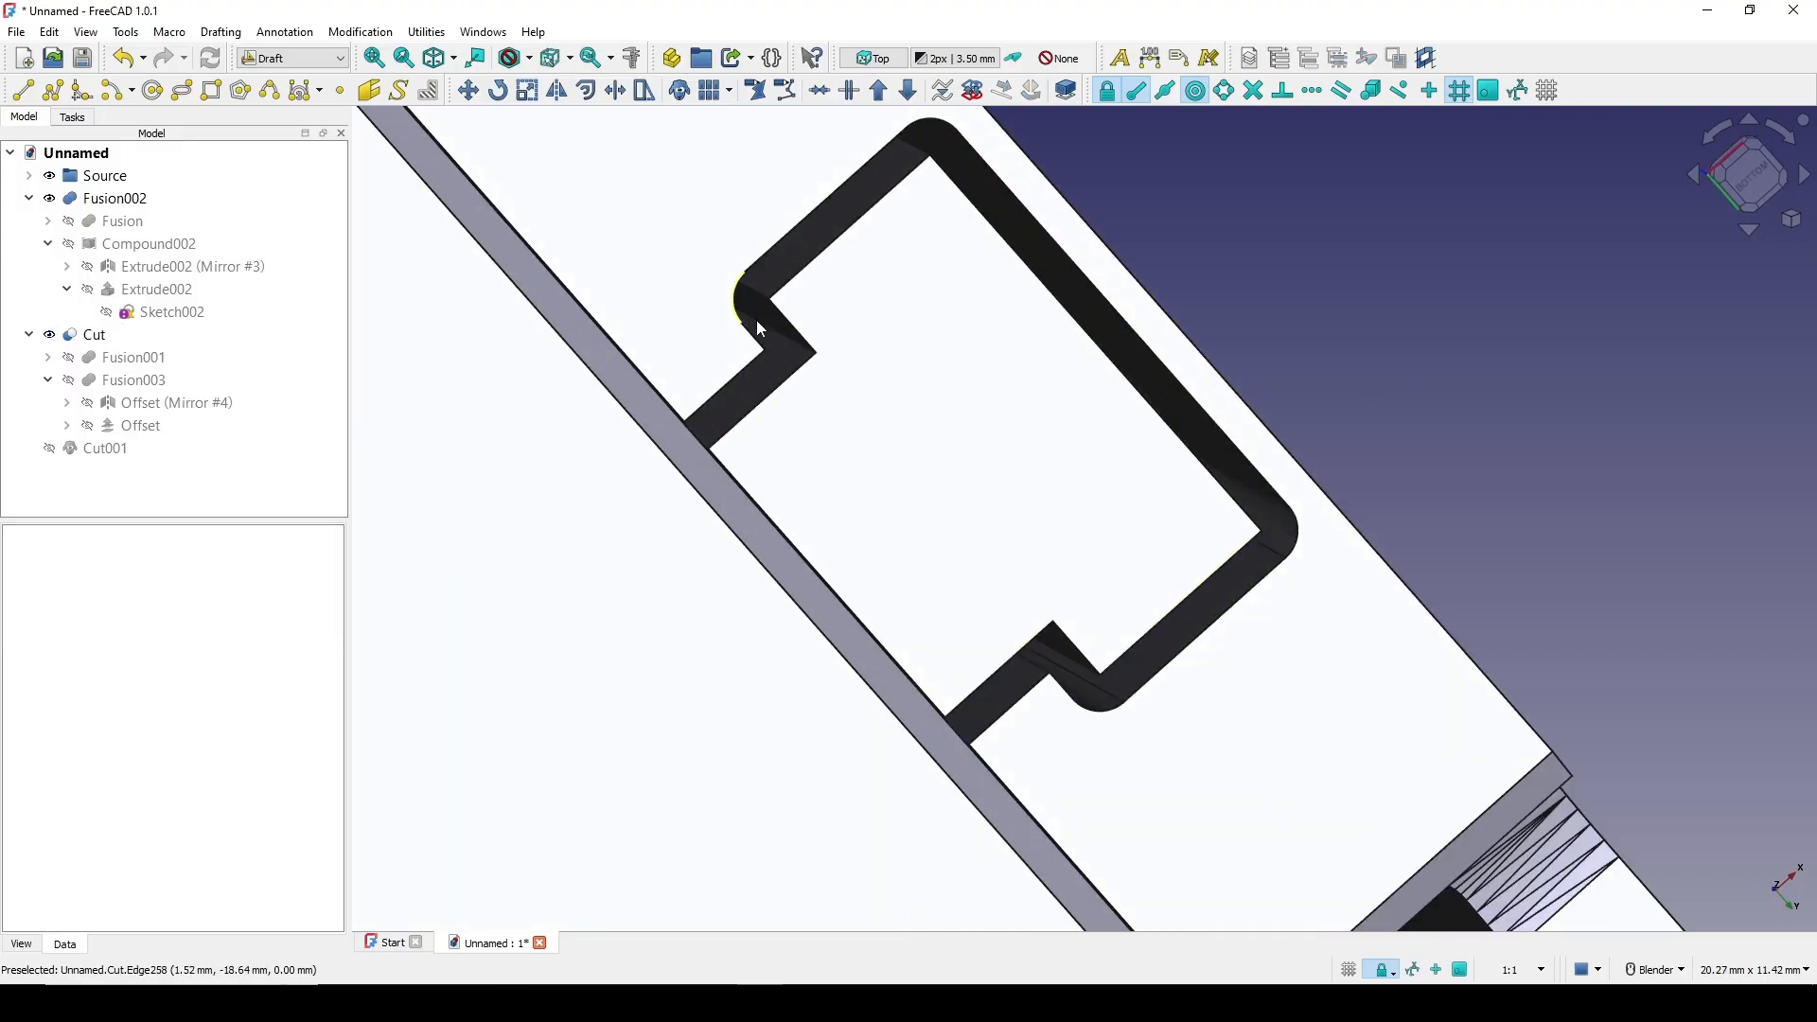
middle_click_drag(757, 328, 677, 284)
middle_click_drag(848, 356, 903, 384)
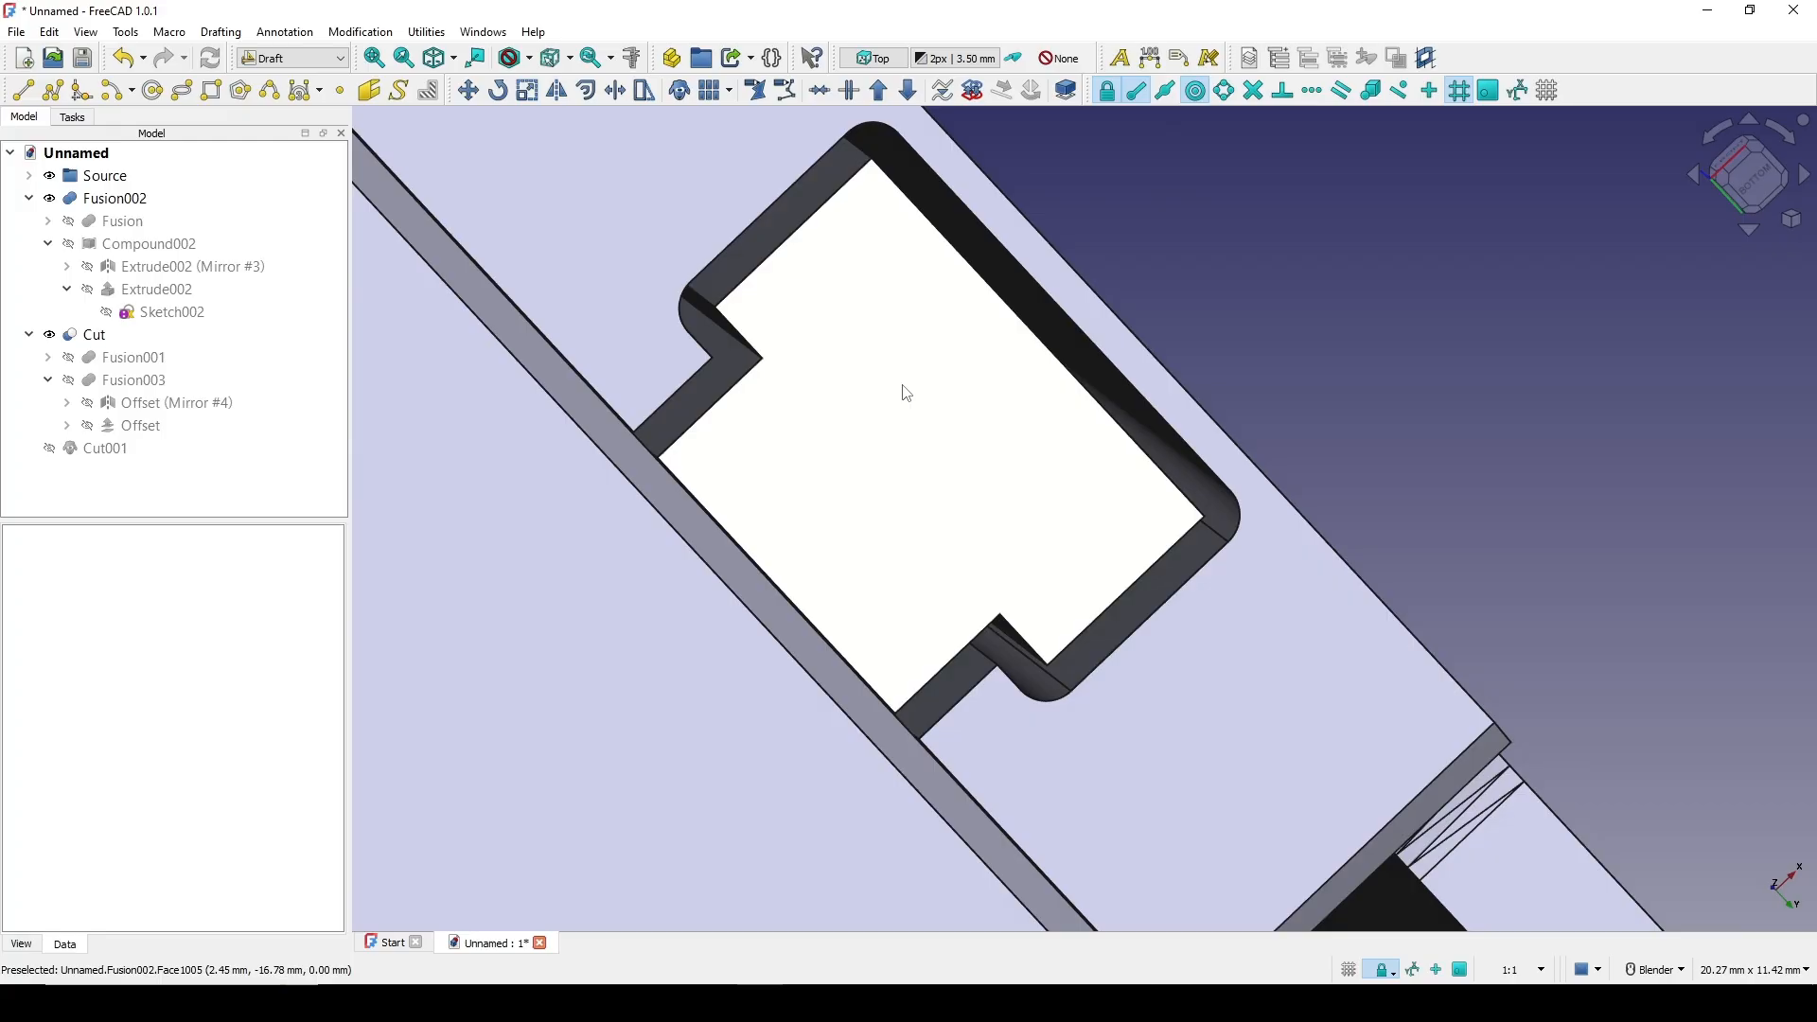
scroll(901, 385, "down", 2)
middle_click_drag(897, 385, 811, 324)
scroll(855, 343, "up", 2)
scroll(791, 341, "up", 3)
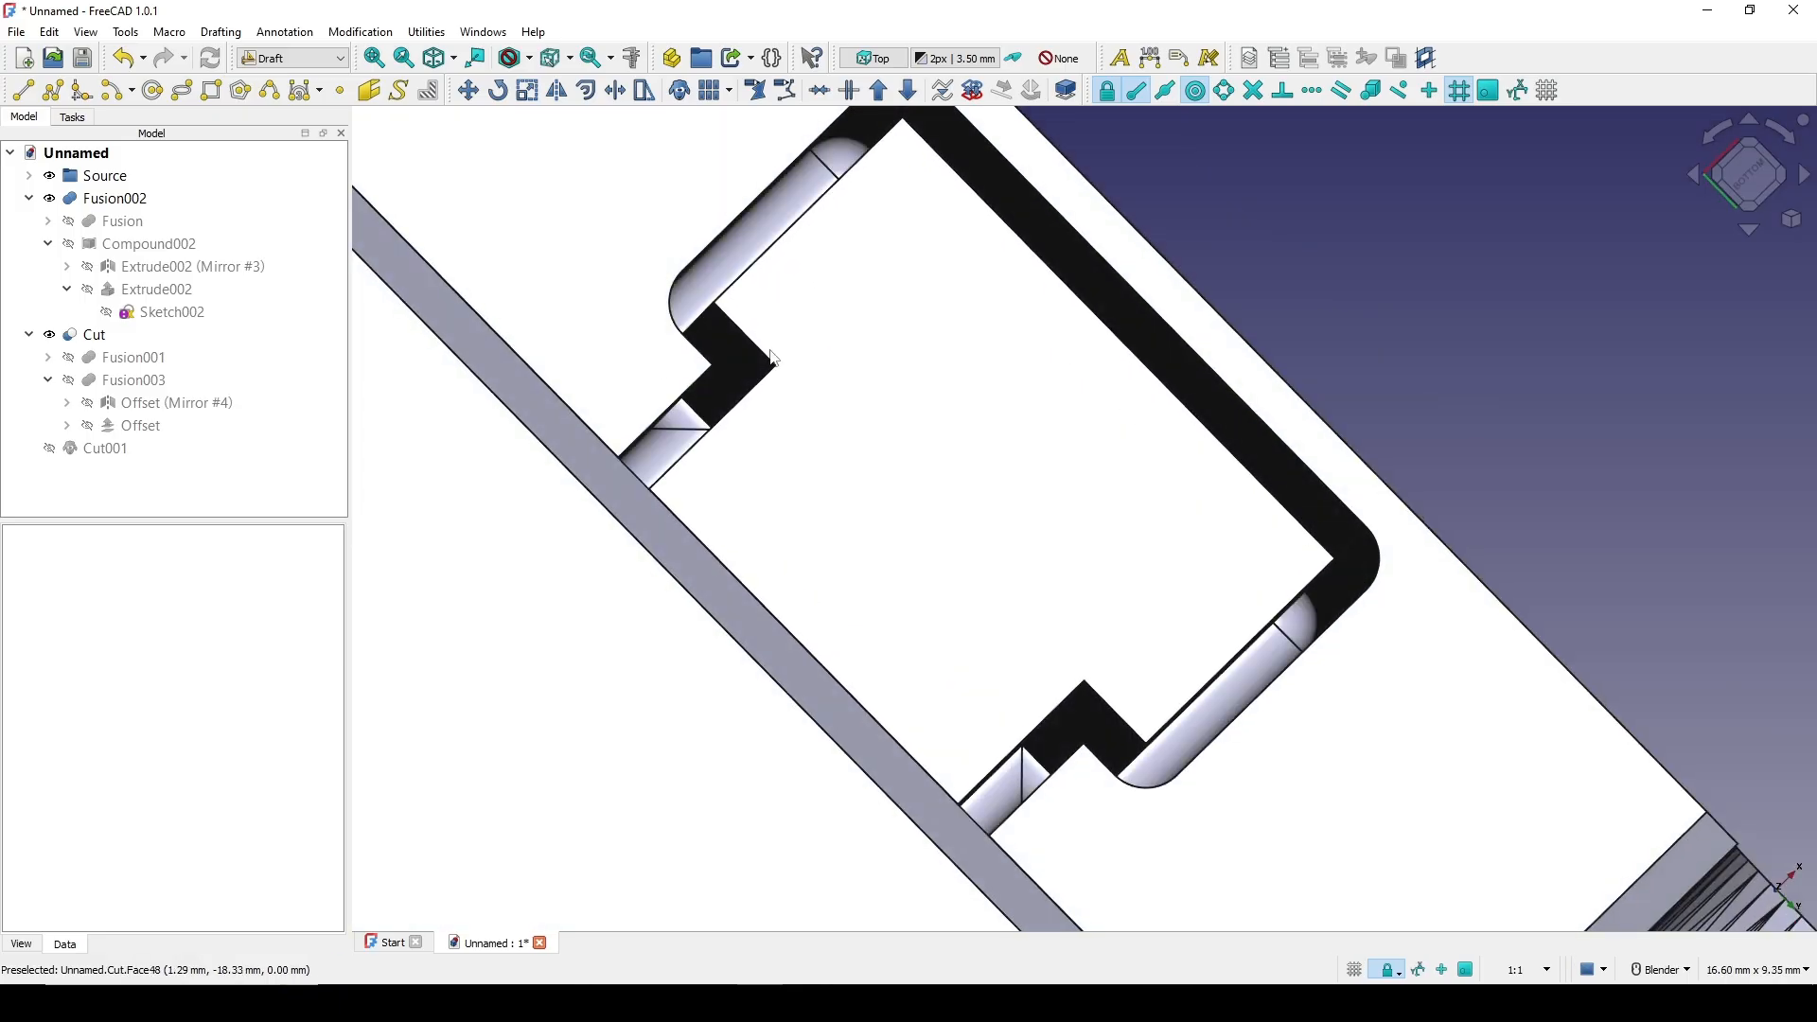
scroll(767, 364, "down", 4)
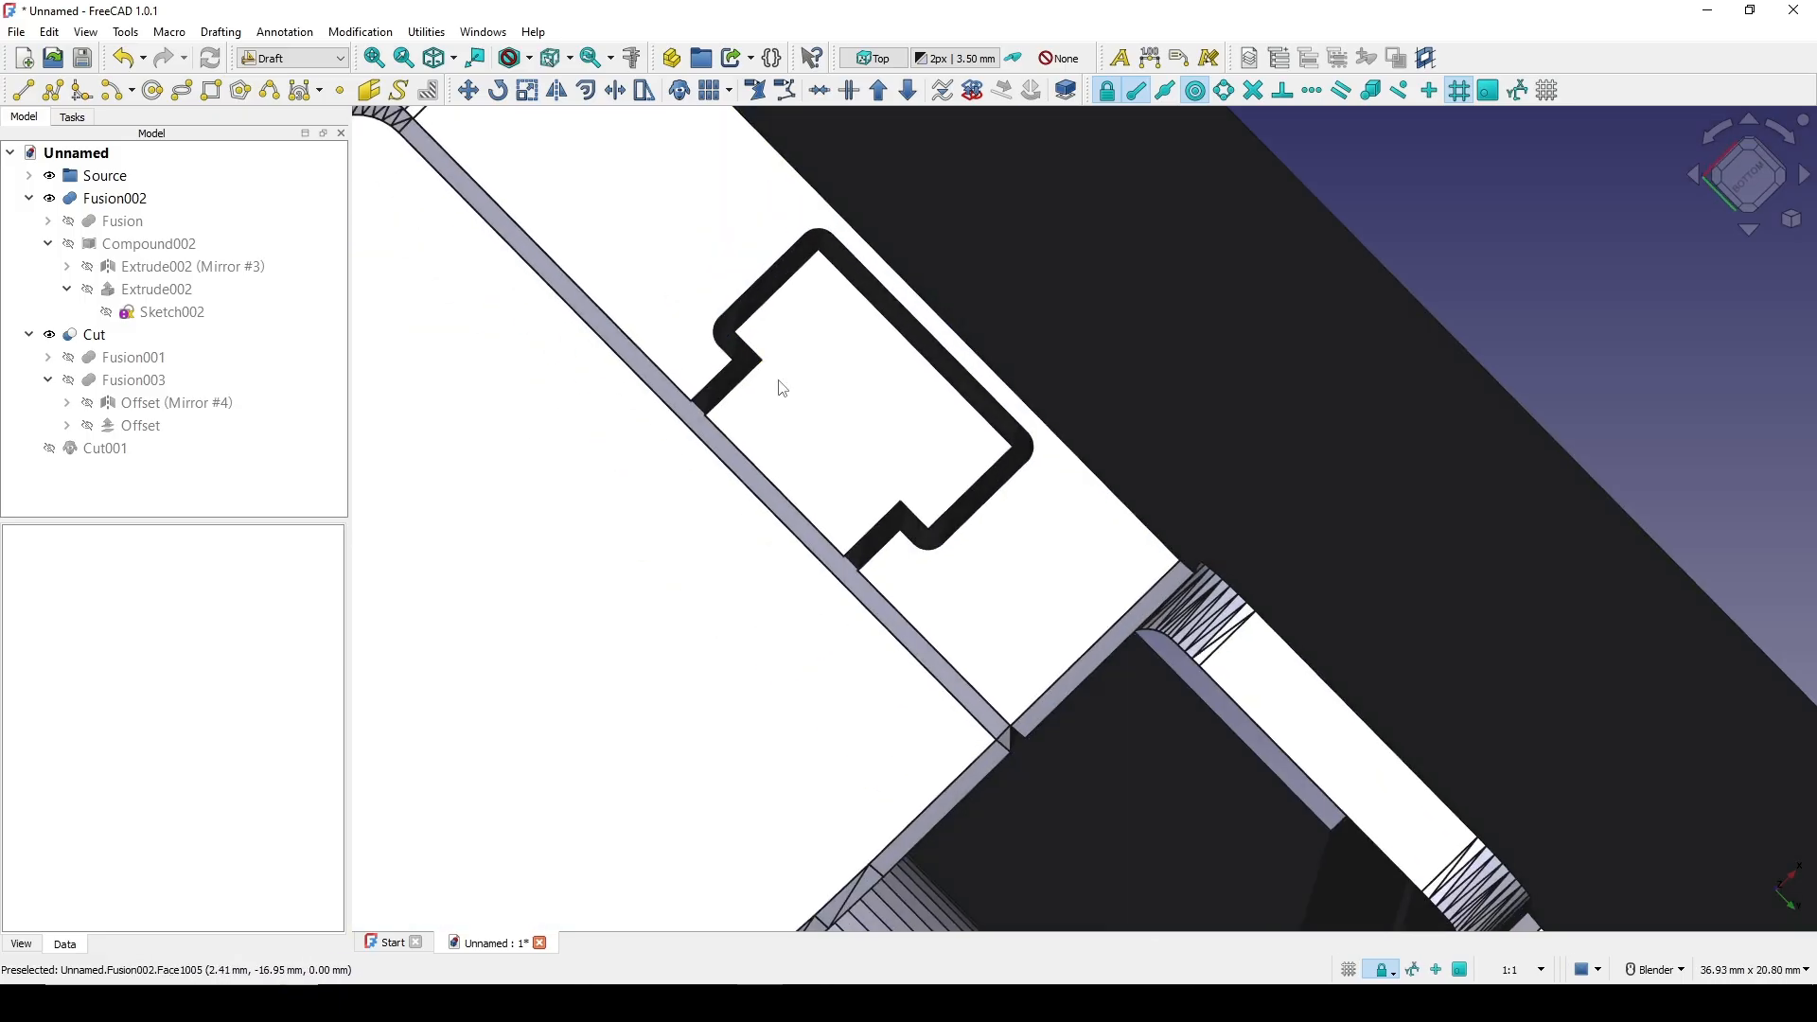
scroll(782, 388, "up", 1)
Set the value of the Offset object that cuts the rail slot to 0.45
left_click(141, 427)
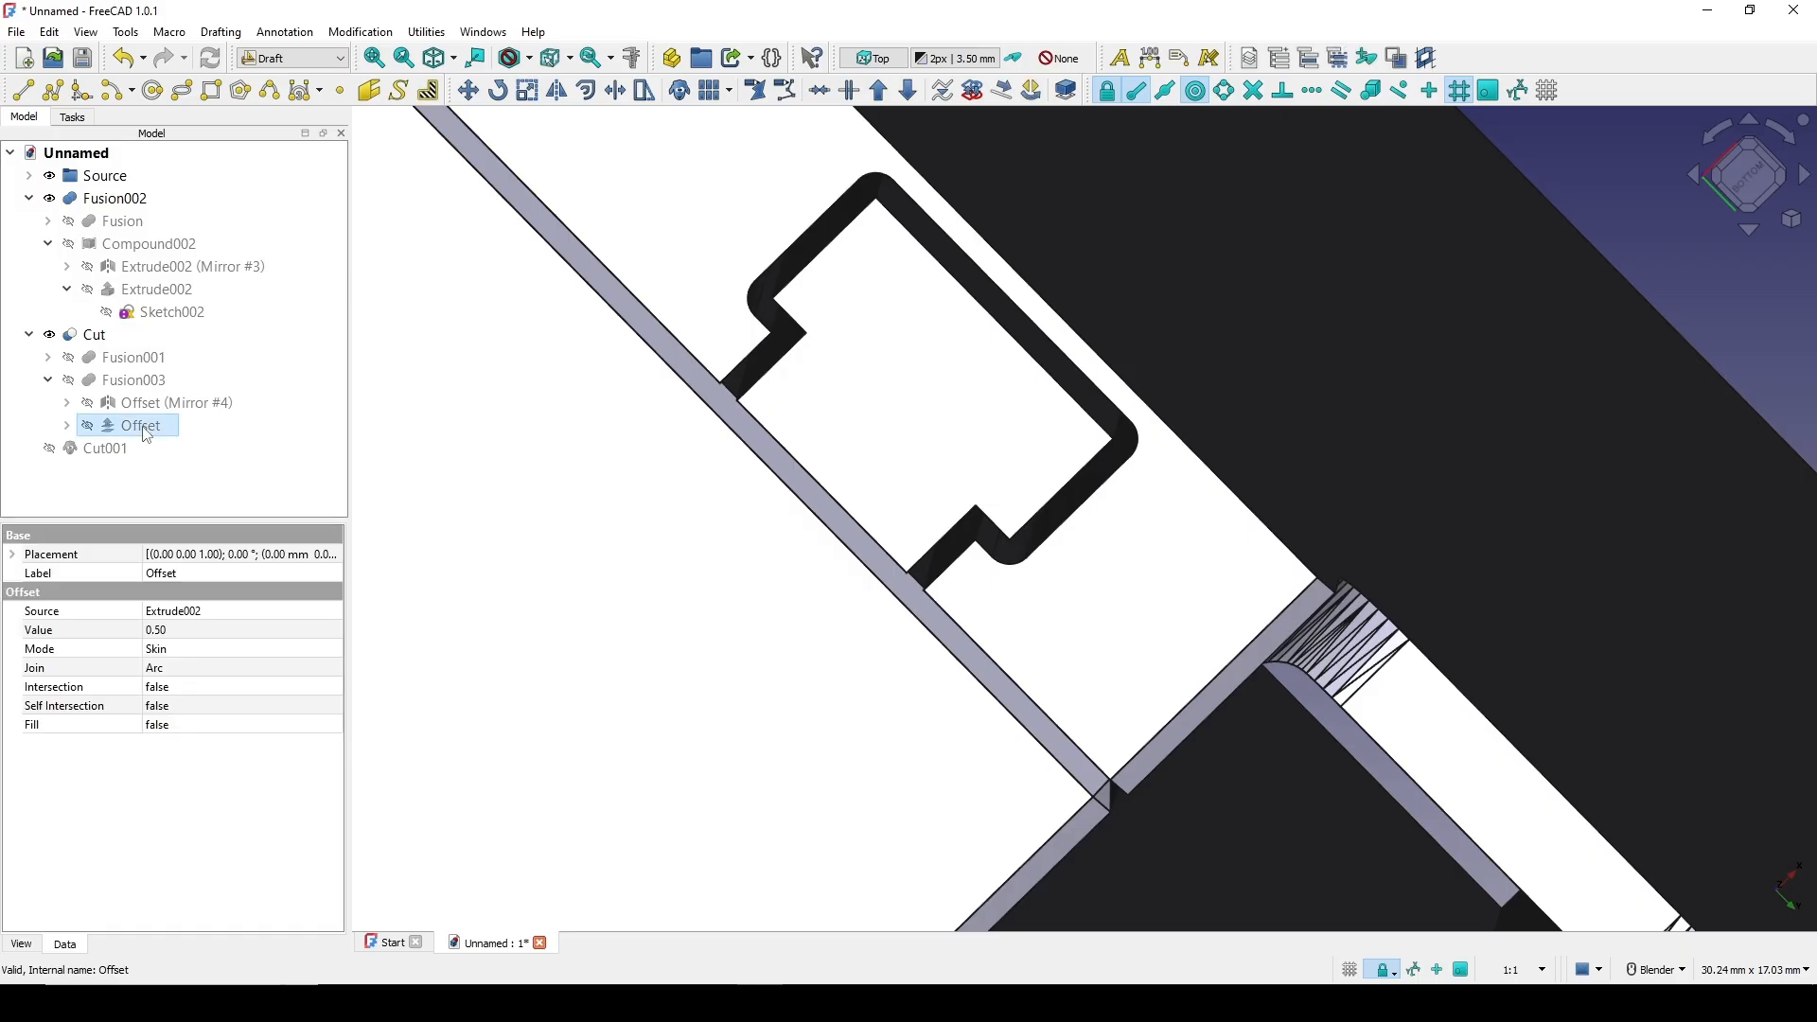
left_click(185, 631)
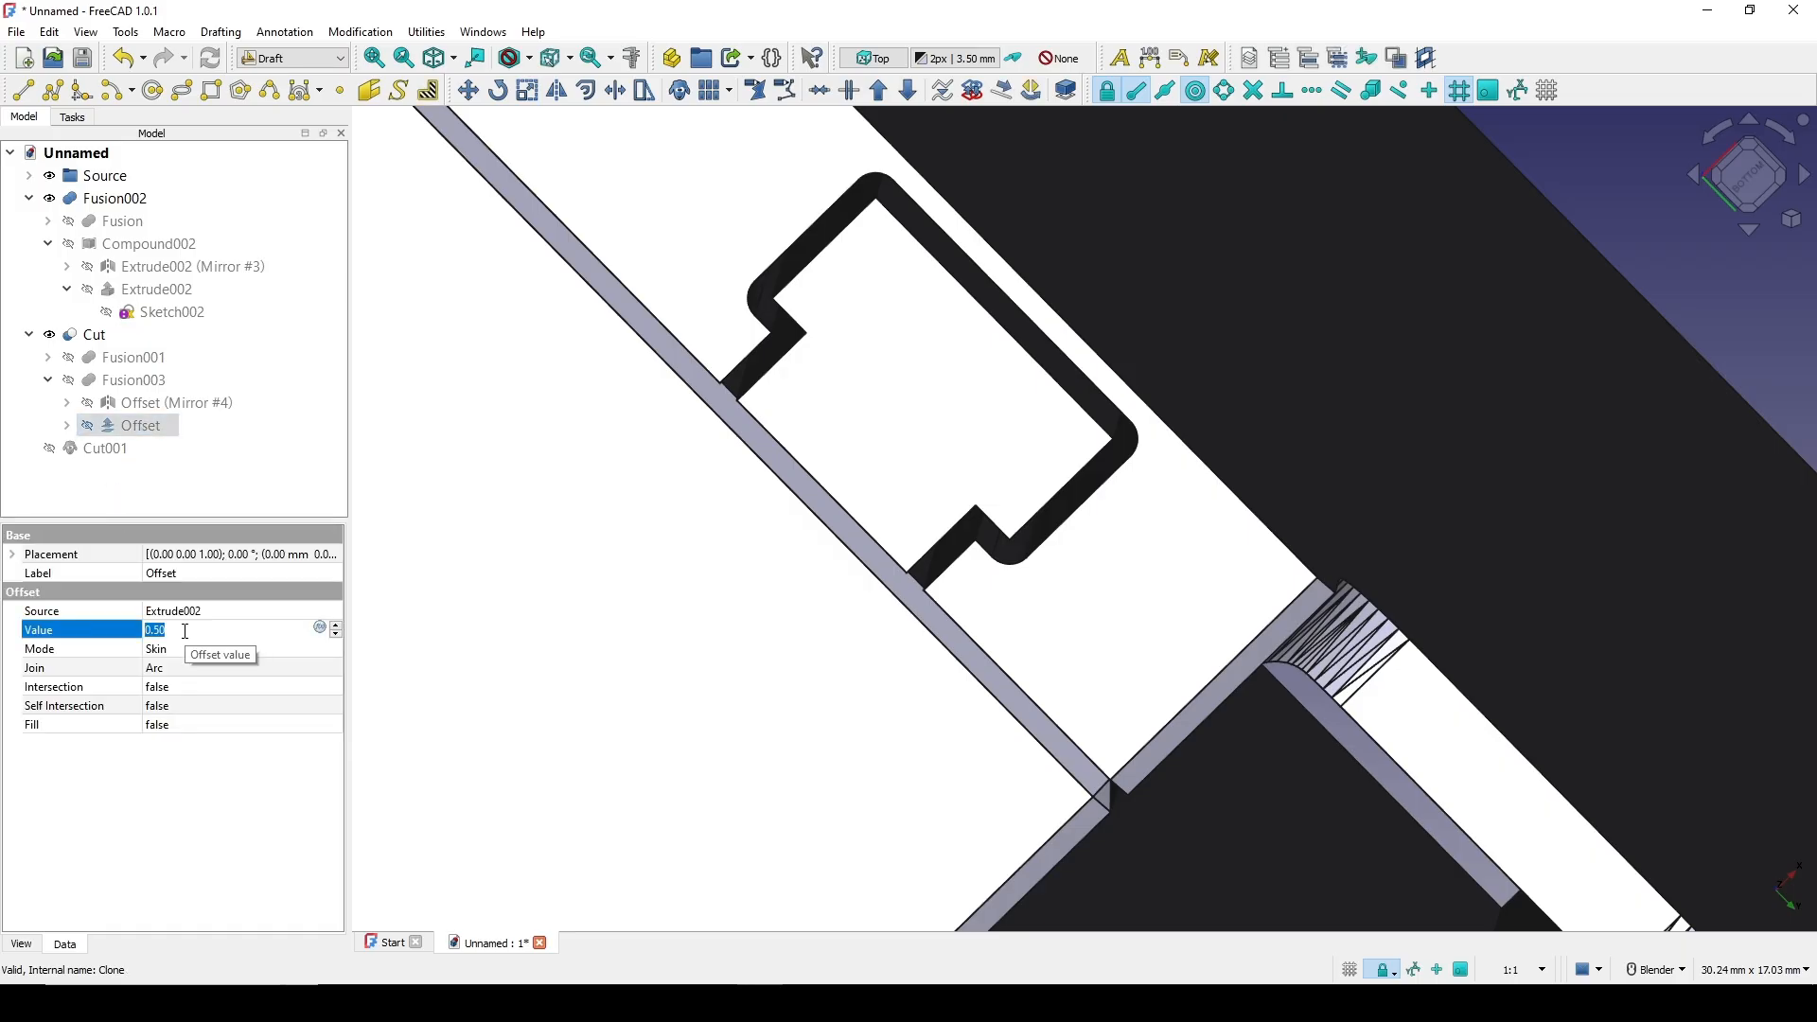
type(".45")
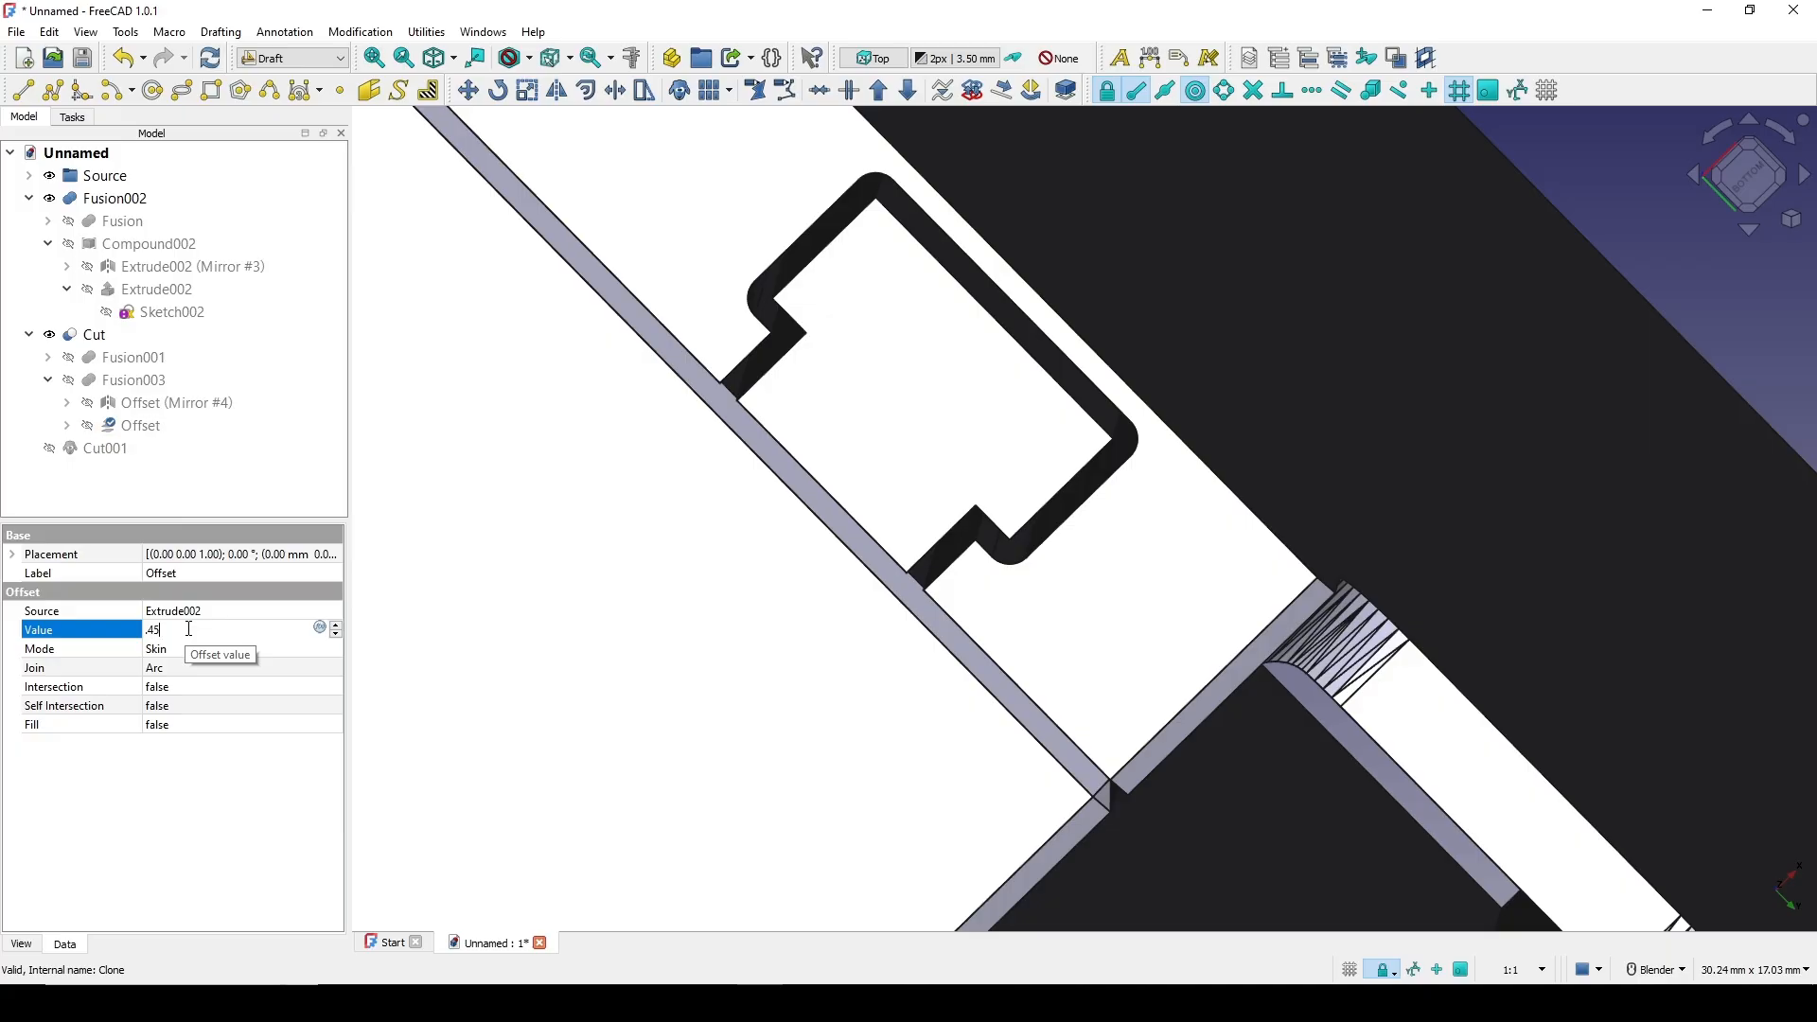
key("Return")
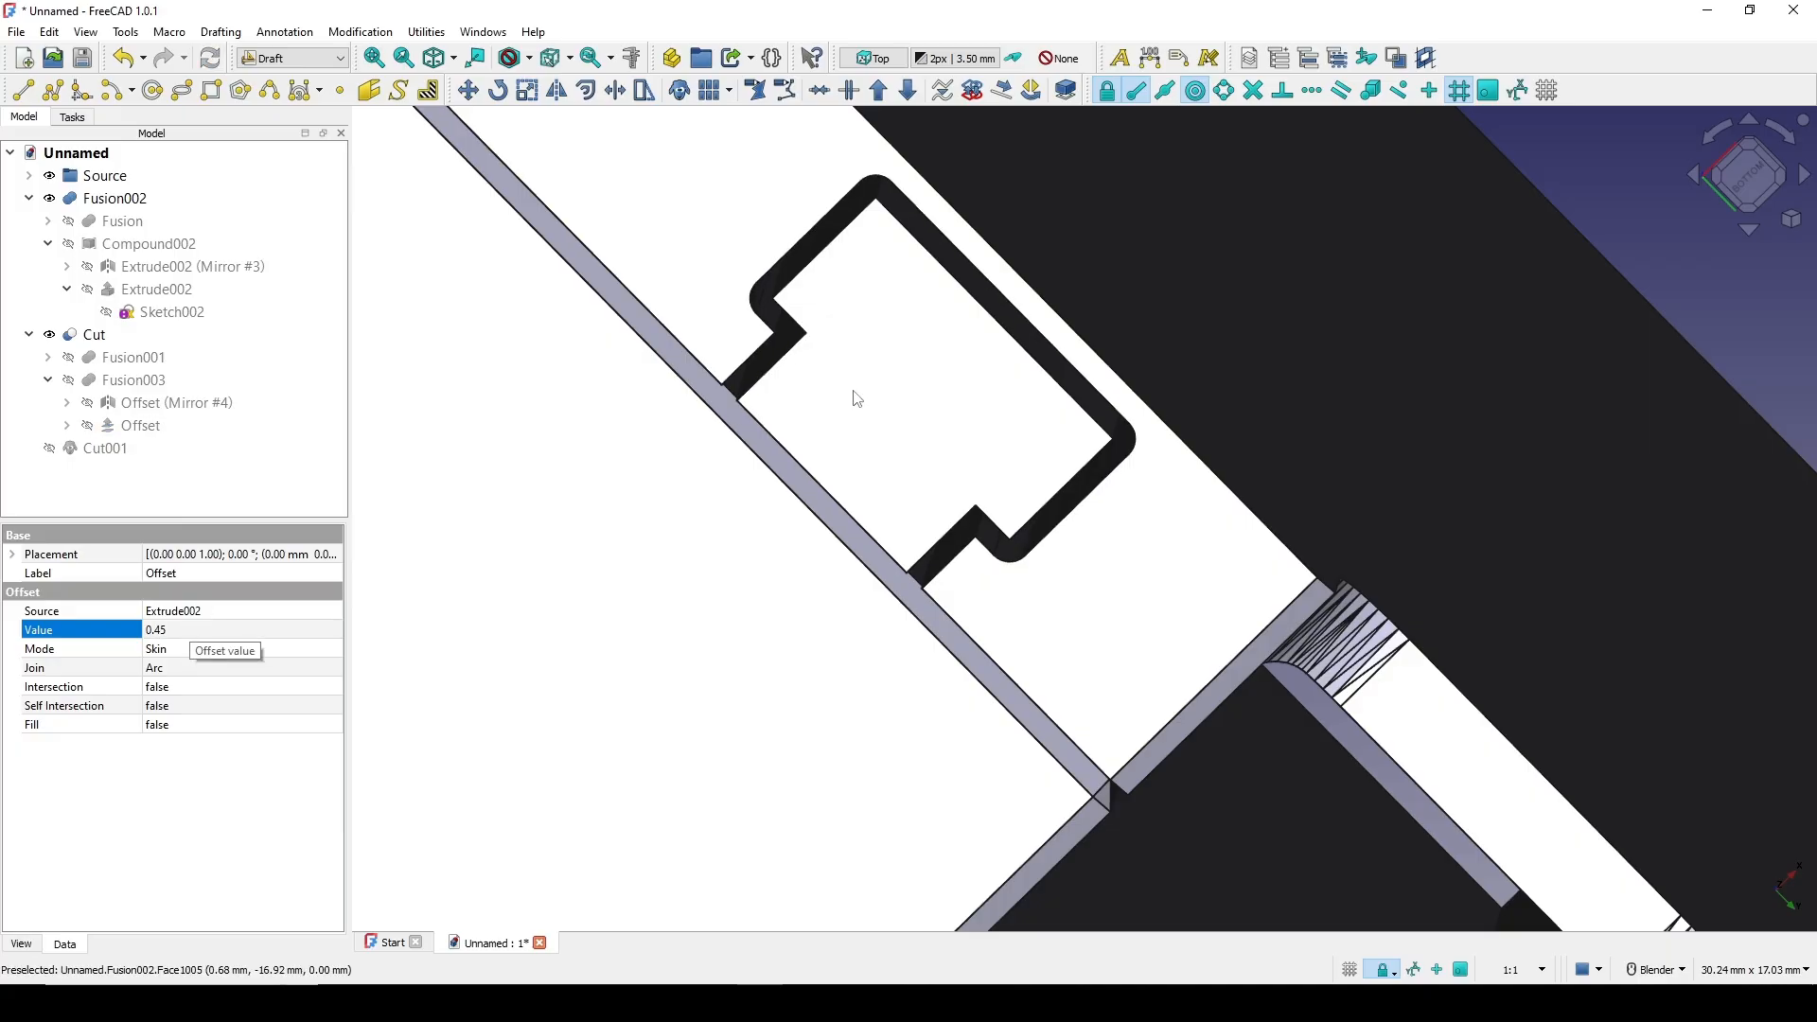
Set the value of the slot's Offset object to 0.20 for a tighter clearance
scroll(885, 379, "up", 3)
middle_click_drag(889, 386, 799, 423)
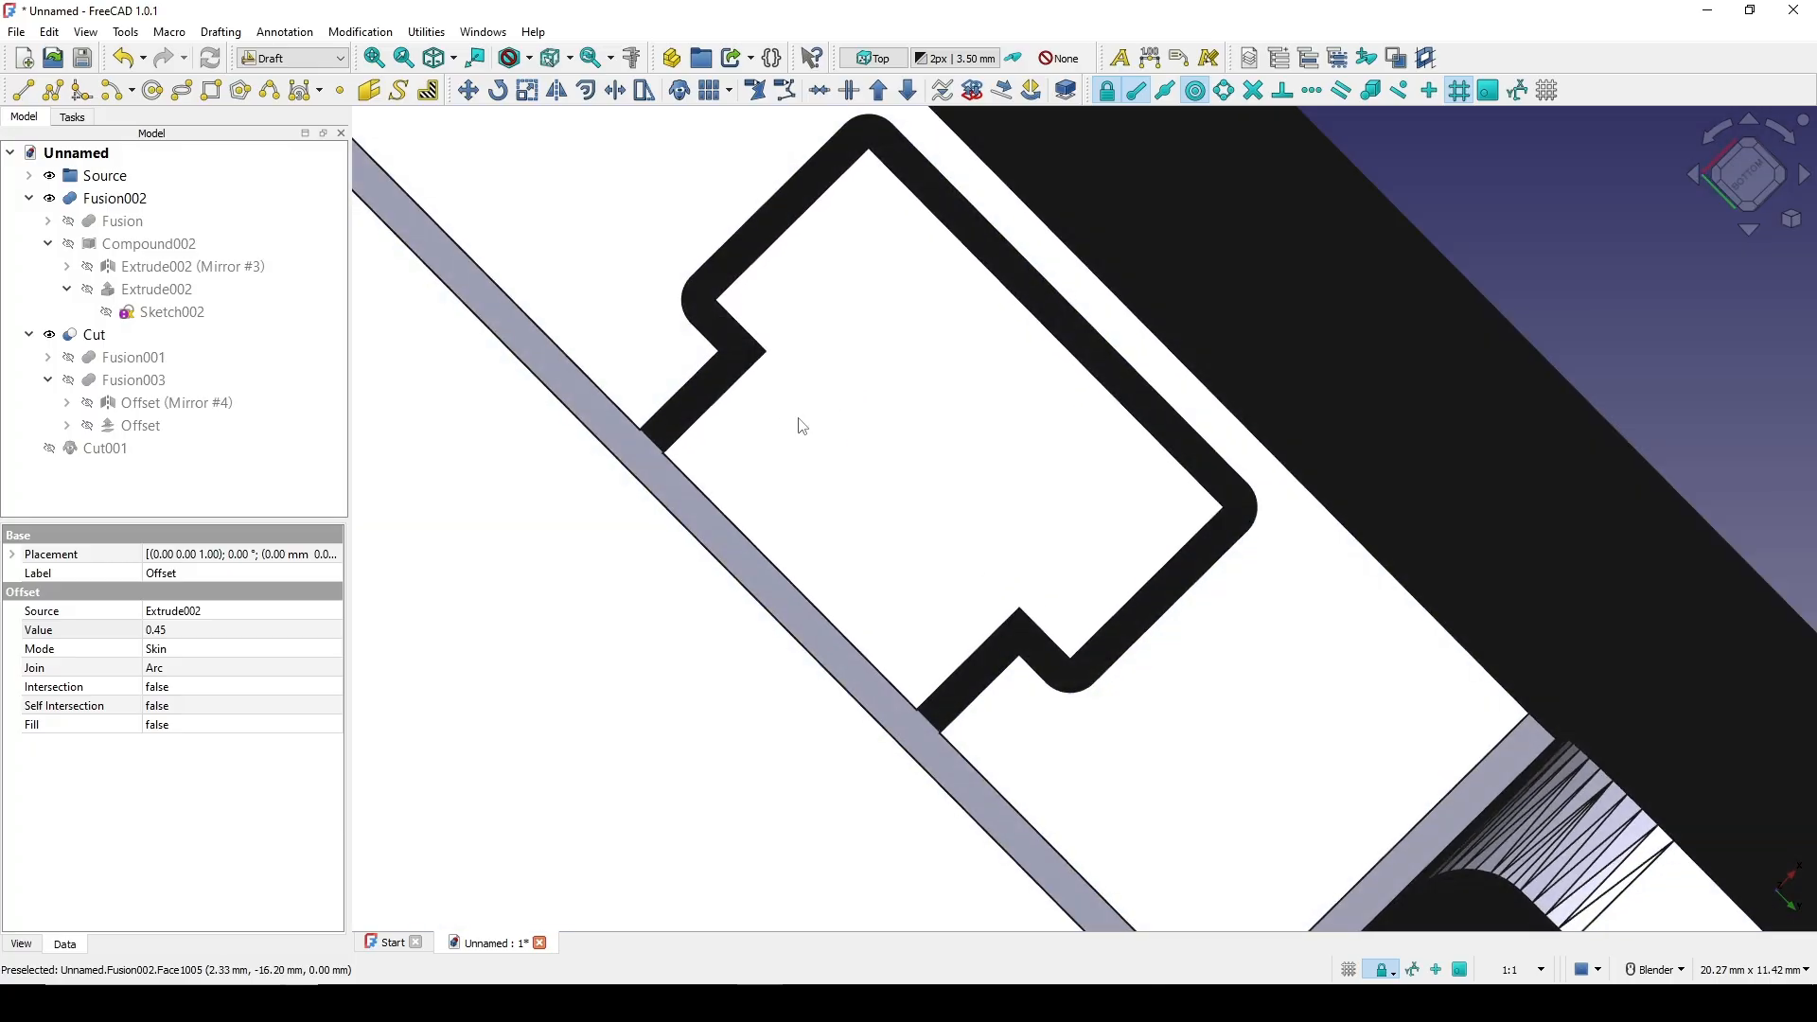
left_click(177, 631)
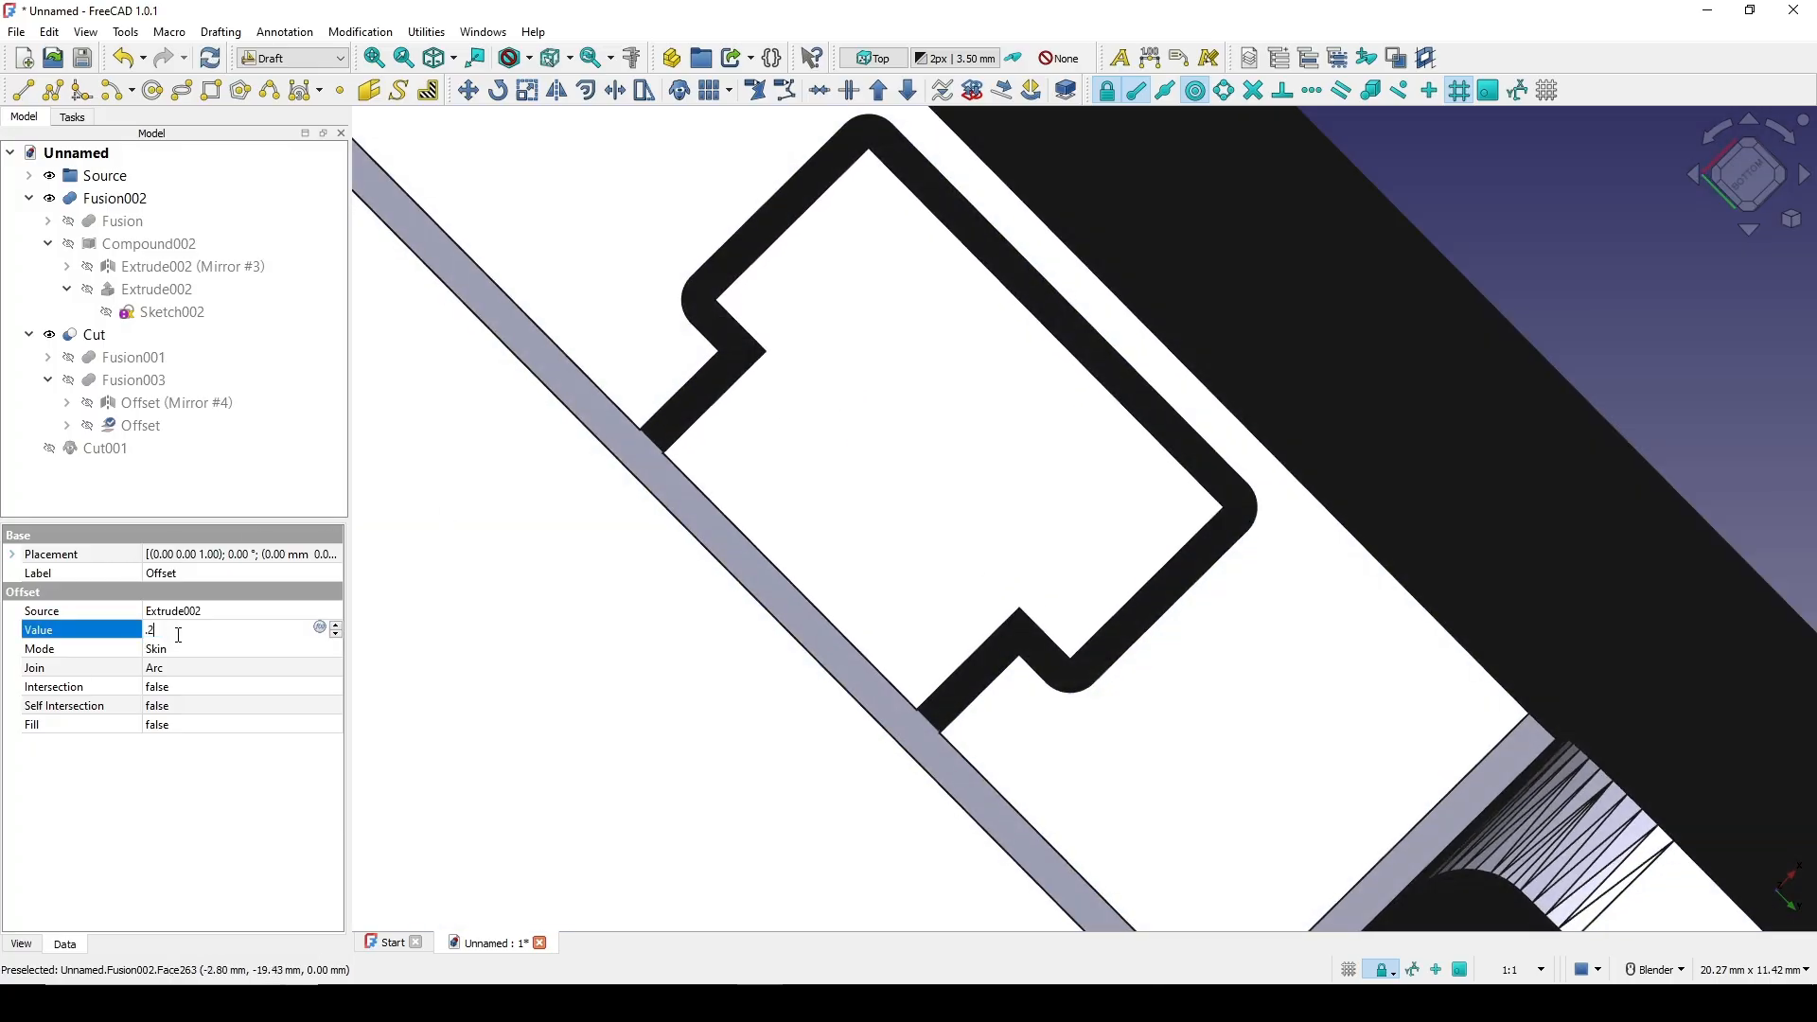
key("Return")
Examine the rail's fit in the slot with the 0.20 offset, close up and across the whole assembly
scroll(816, 356, "down", 2)
middle_click_drag(823, 353, 698, 414)
scroll(737, 363, "up", 2)
scroll(752, 375, "up", 1)
scroll(795, 352, "down", 11)
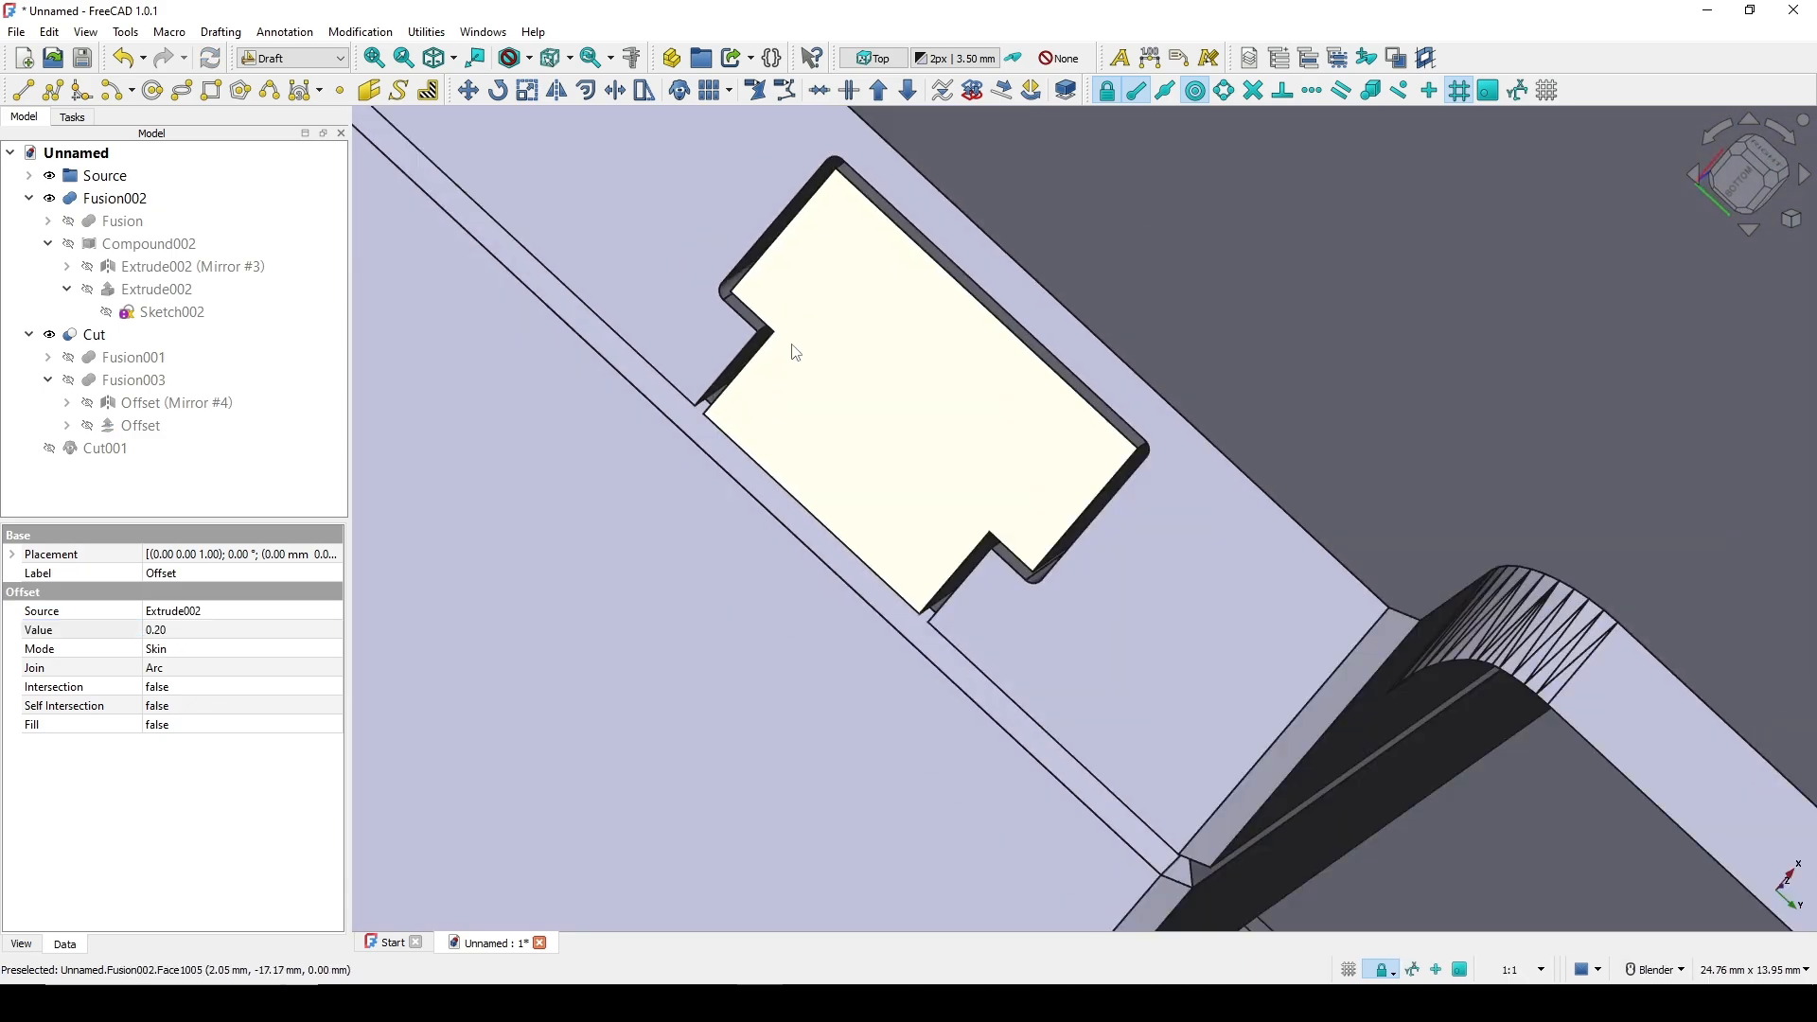
middle_click_drag(954, 294, 819, 579)
scroll(819, 581, "down", 4)
middle_click_drag(1107, 447, 1004, 384)
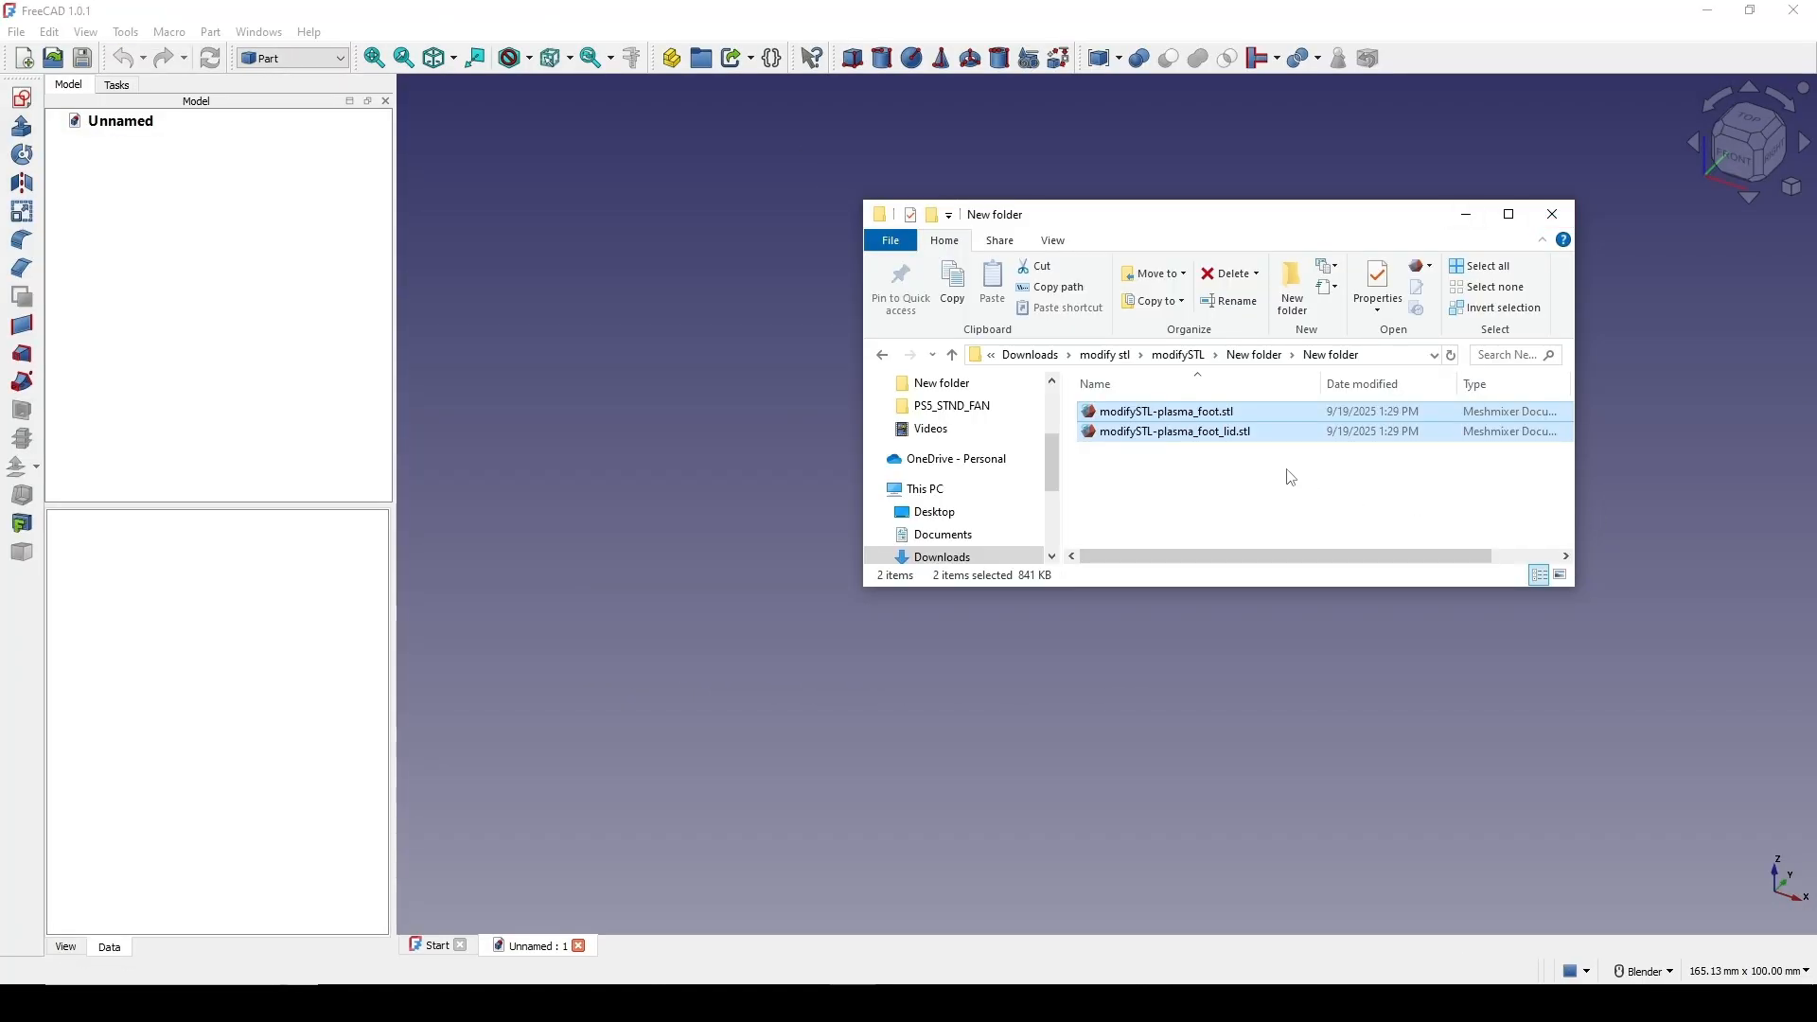
Import modifySTL-plasma_foot.stl and modifySTL-plasma_foot_lid.stl into the empty document and put the file window away
left_click_drag(1209, 427, 700, 473)
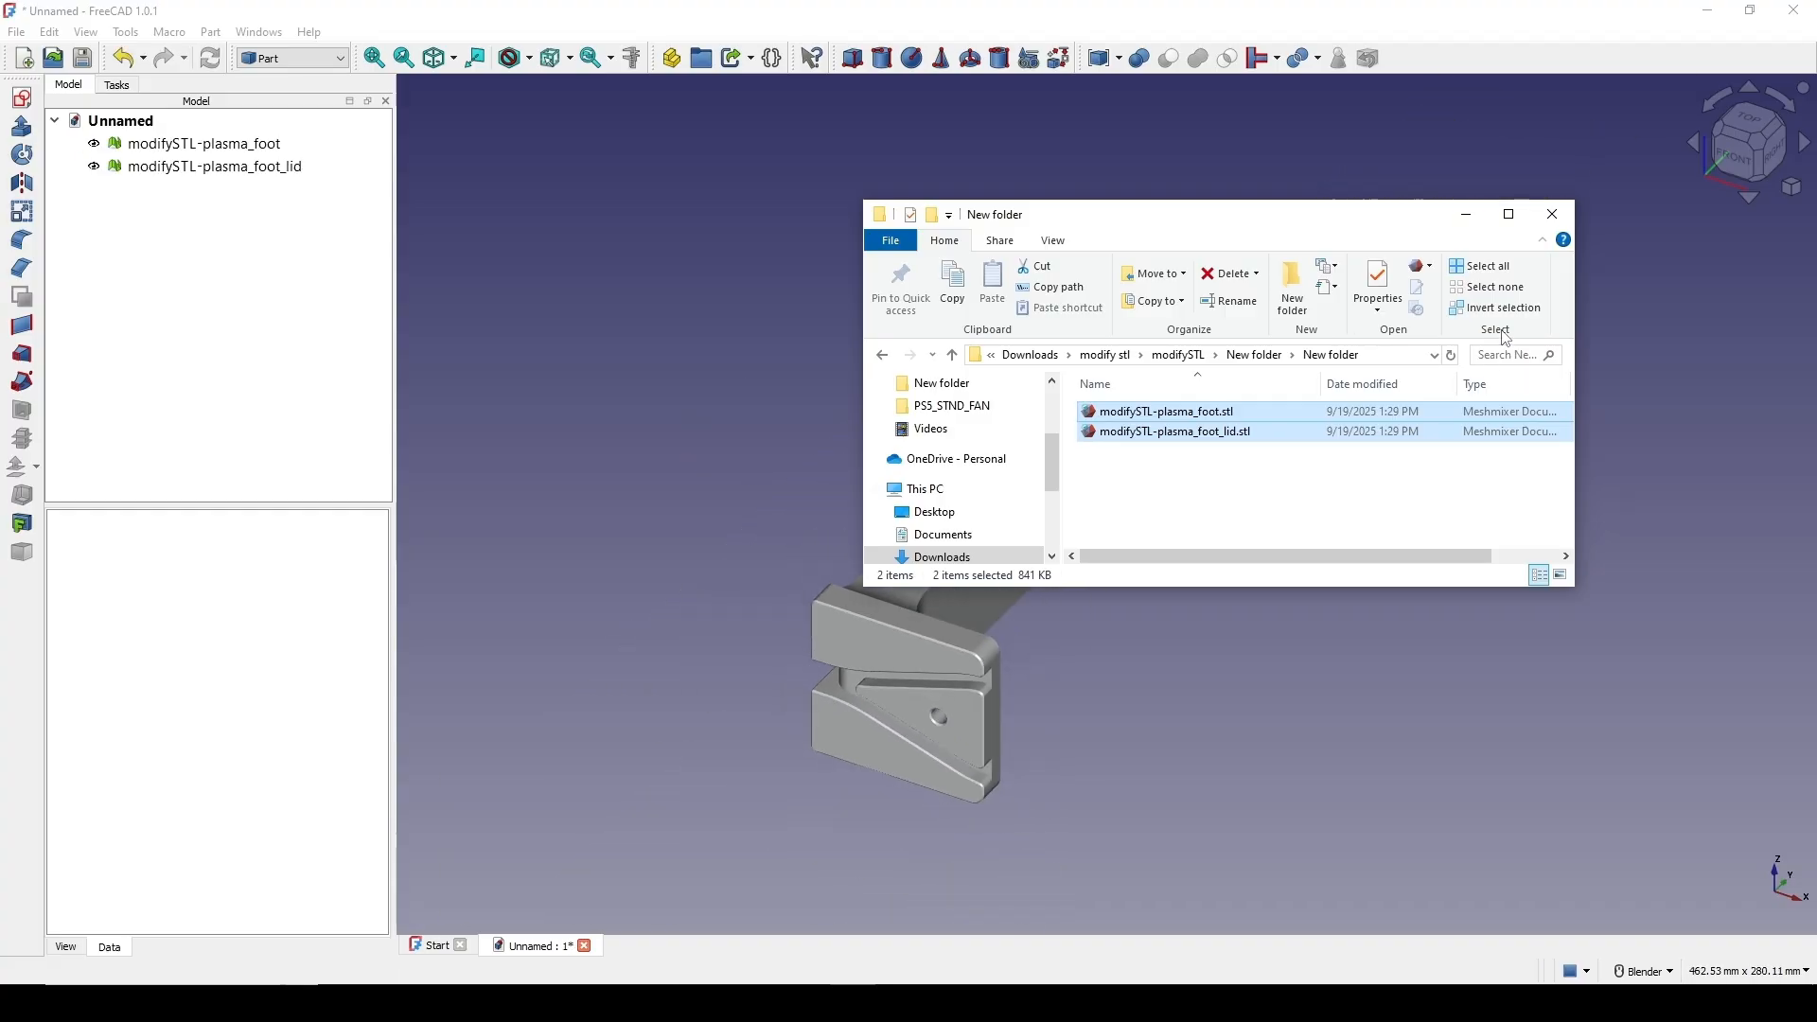
left_click(1466, 214)
scroll(1221, 479, "up", 3)
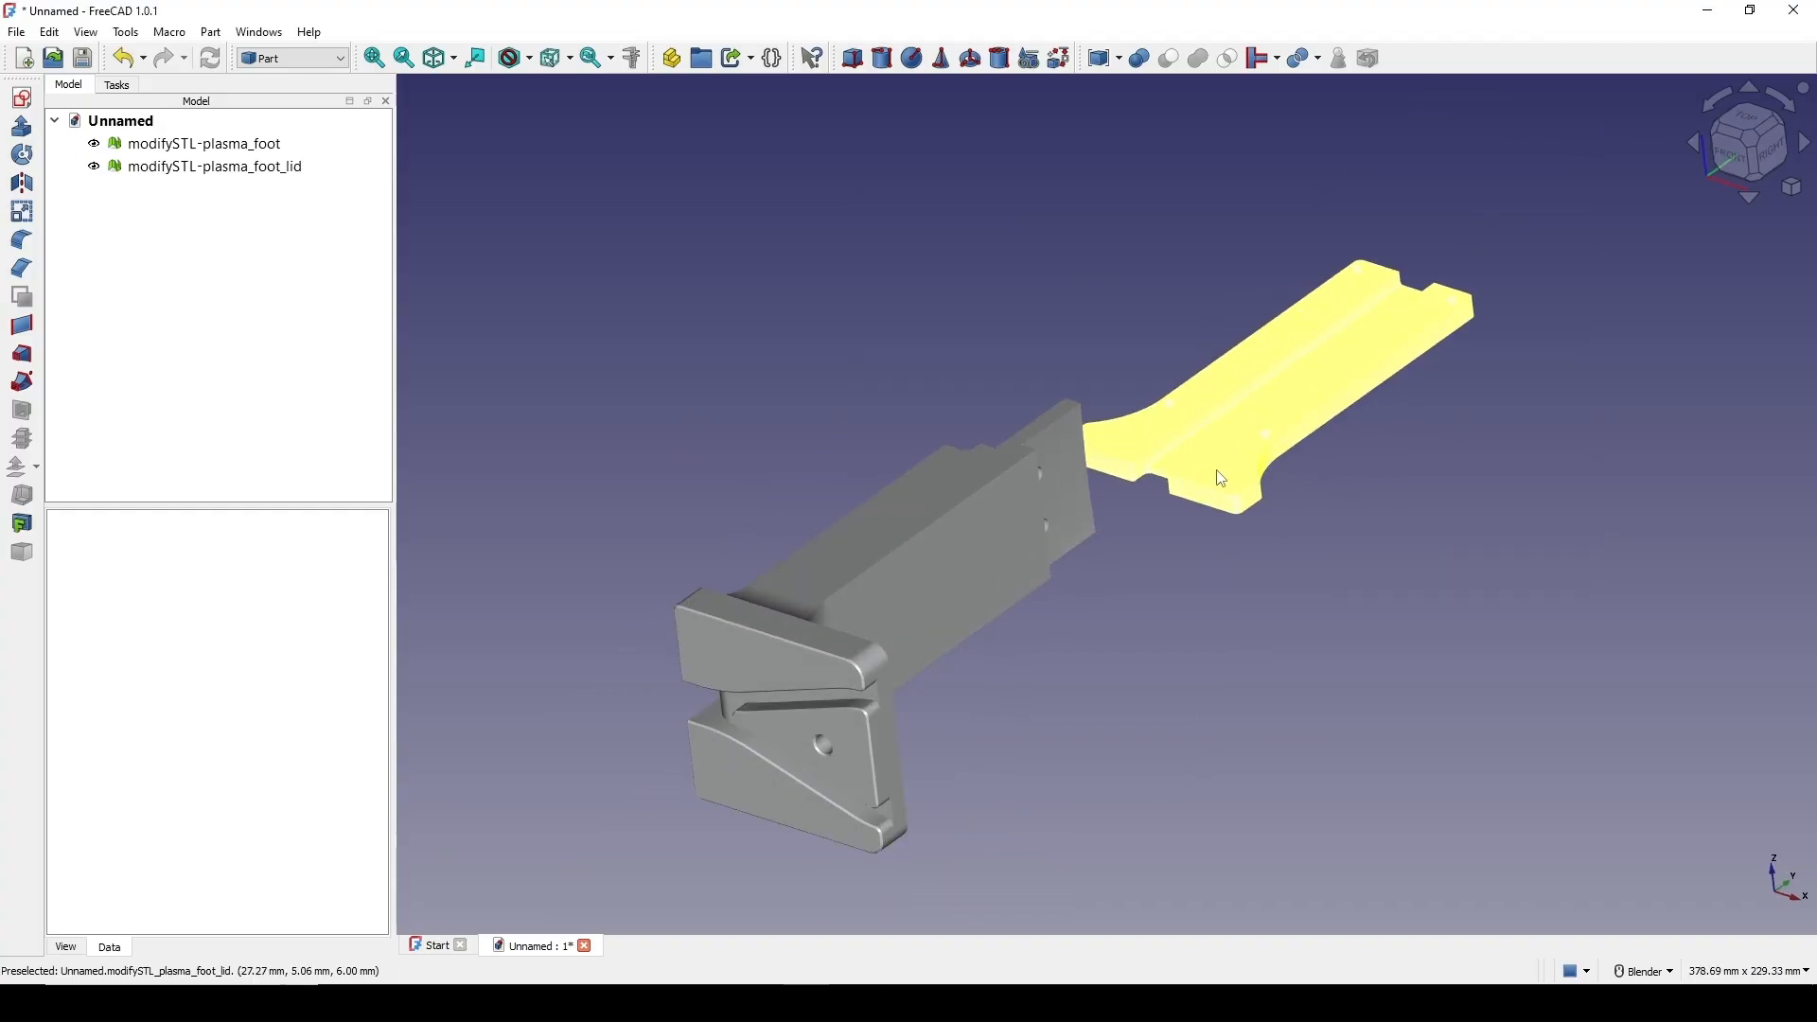
middle_click_drag(1186, 464, 1156, 431, "shift")
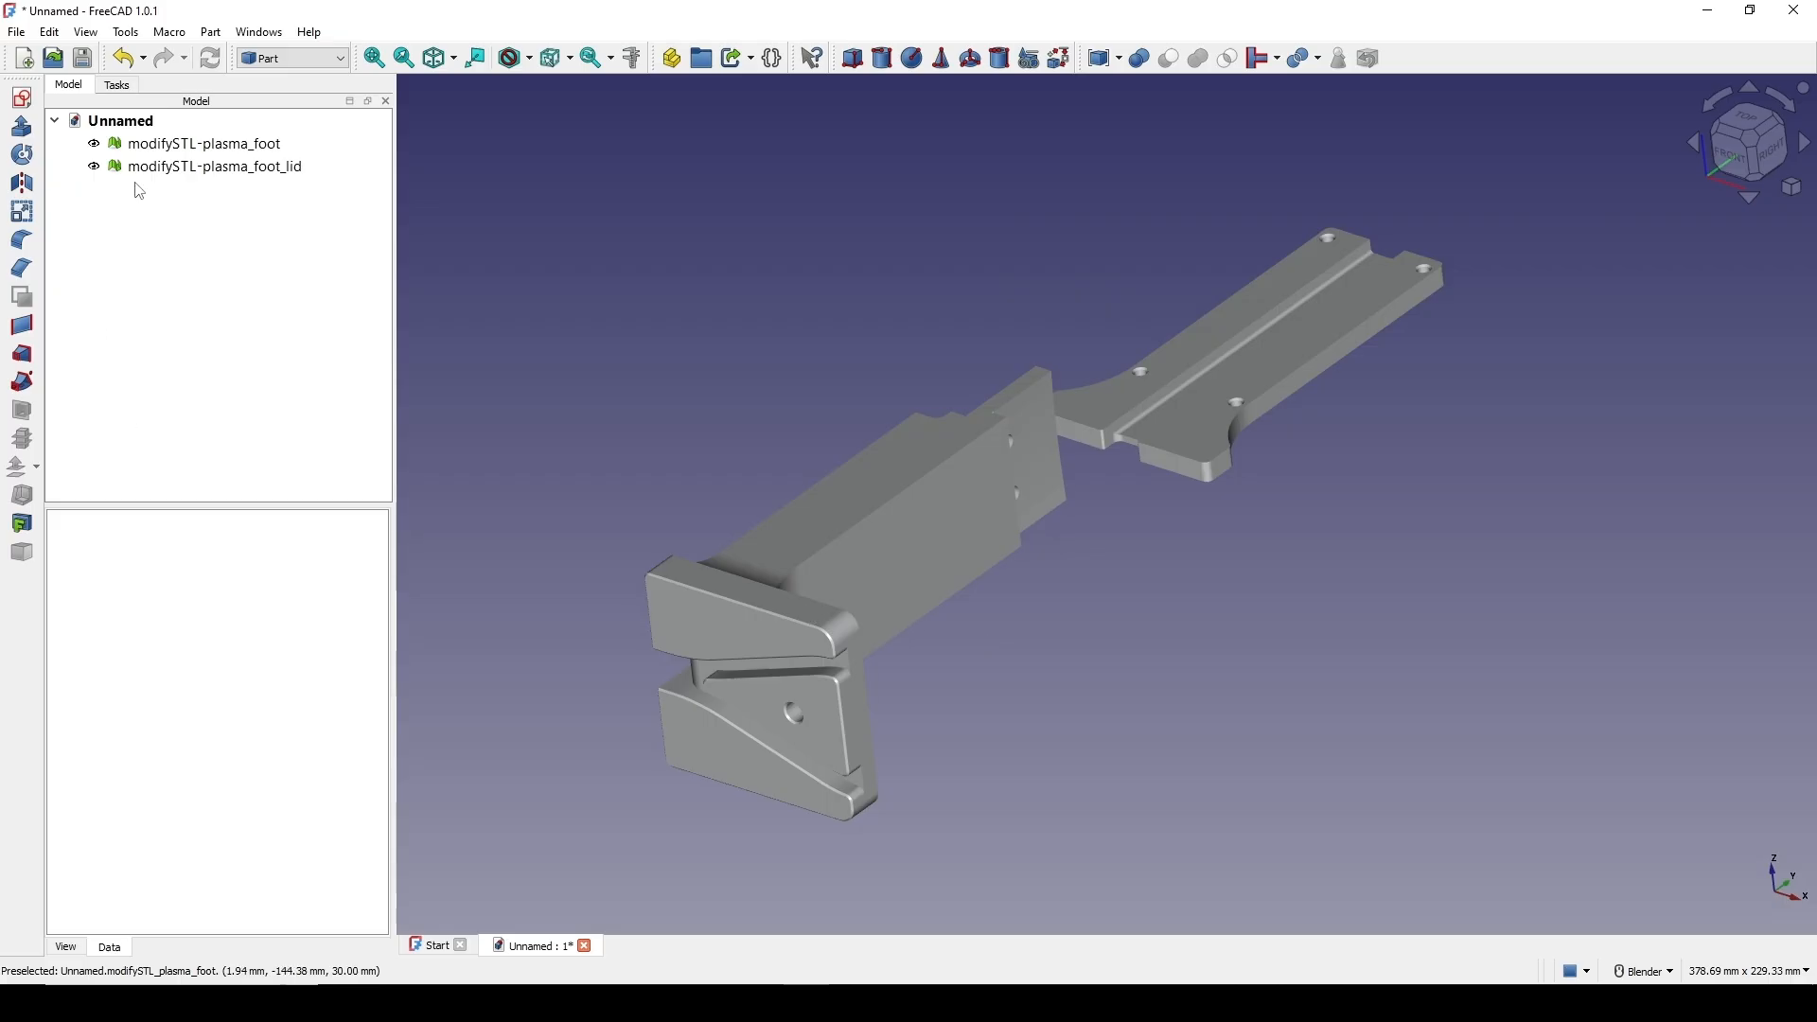
Examine the two imported meshes by selecting the foot and the lid in turn
left_click(196, 143)
left_click(255, 167)
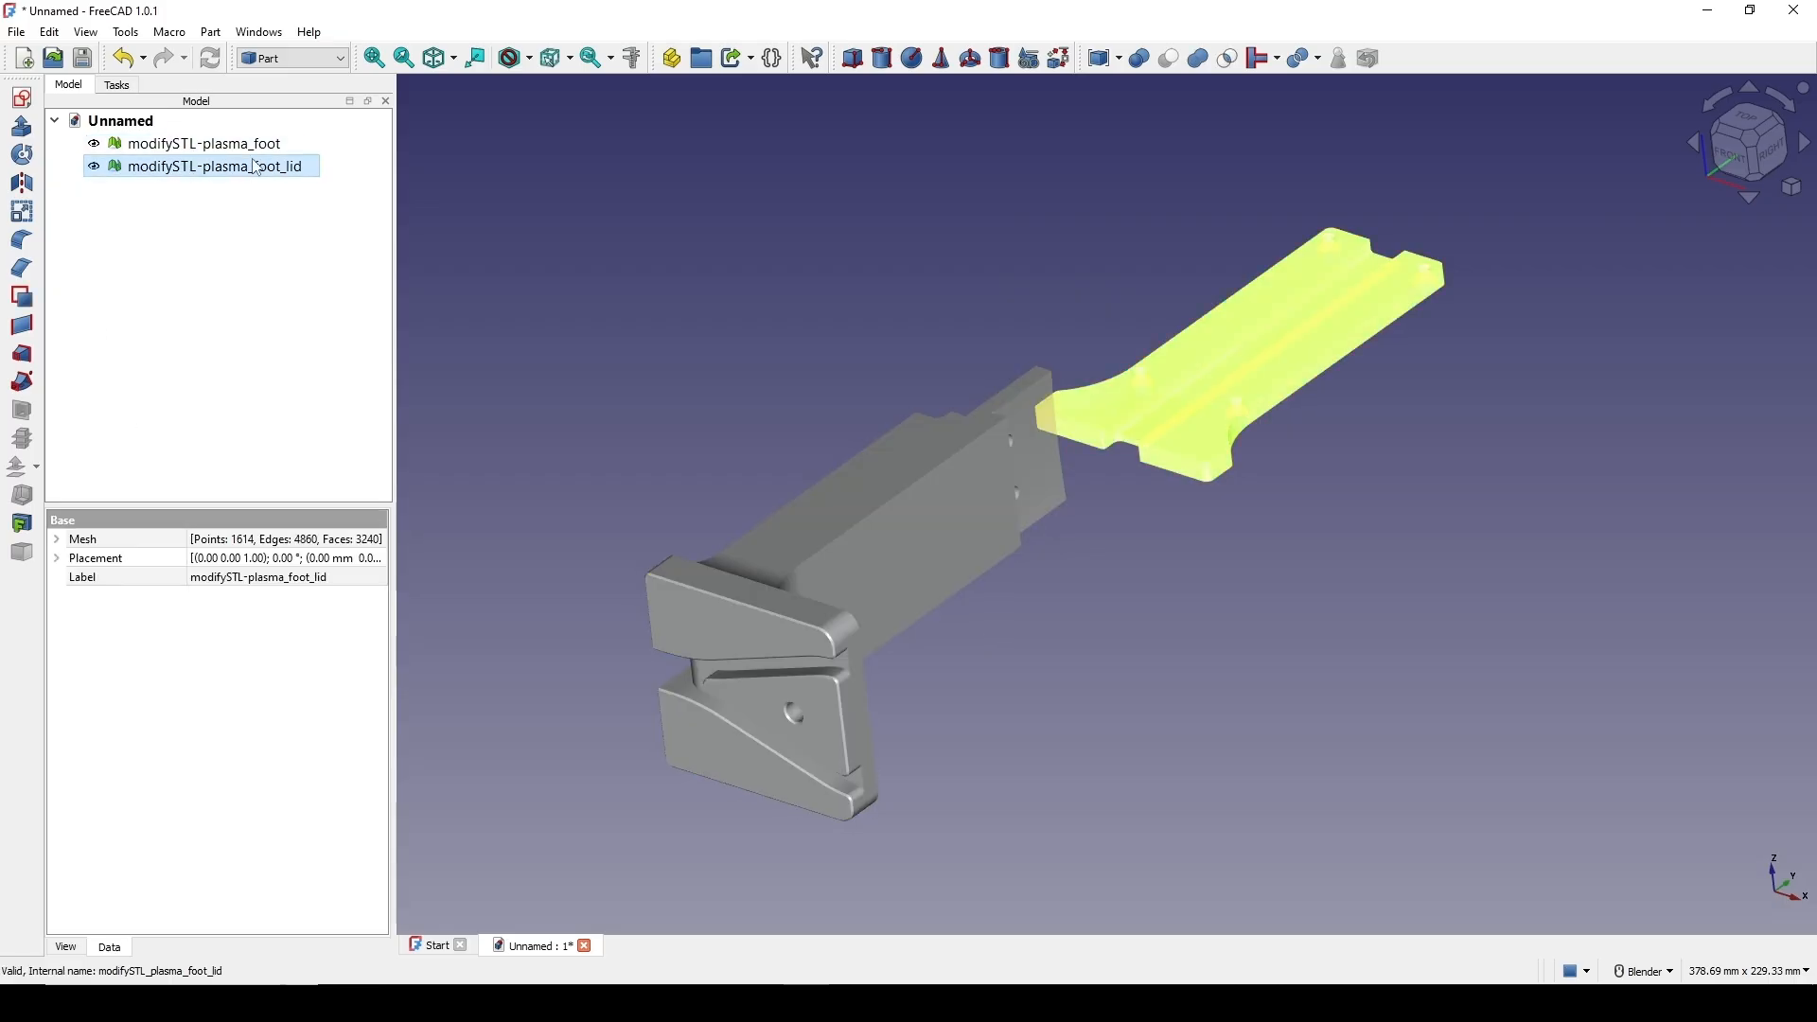
left_click(252, 147)
middle_click_drag(973, 371, 898, 380, "shift")
left_click(1176, 671)
middle_click_drag(1142, 682, 1035, 554)
left_click(900, 546)
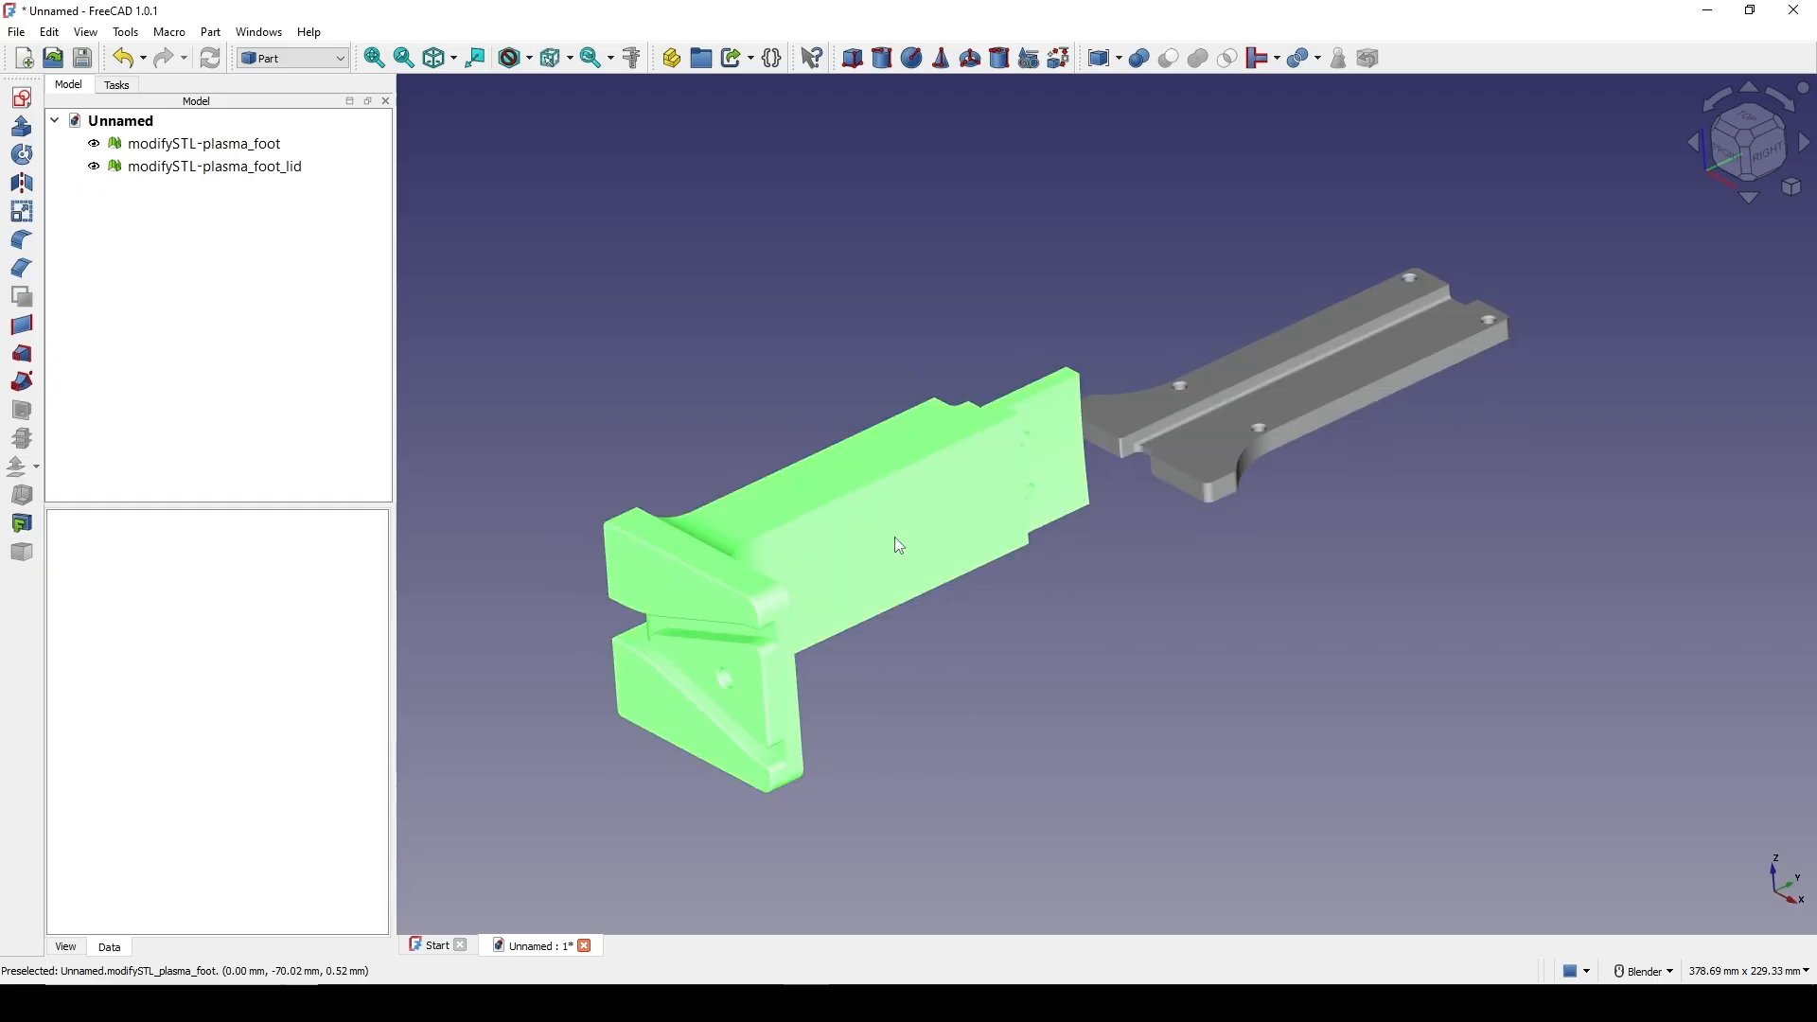
left_click(1191, 448)
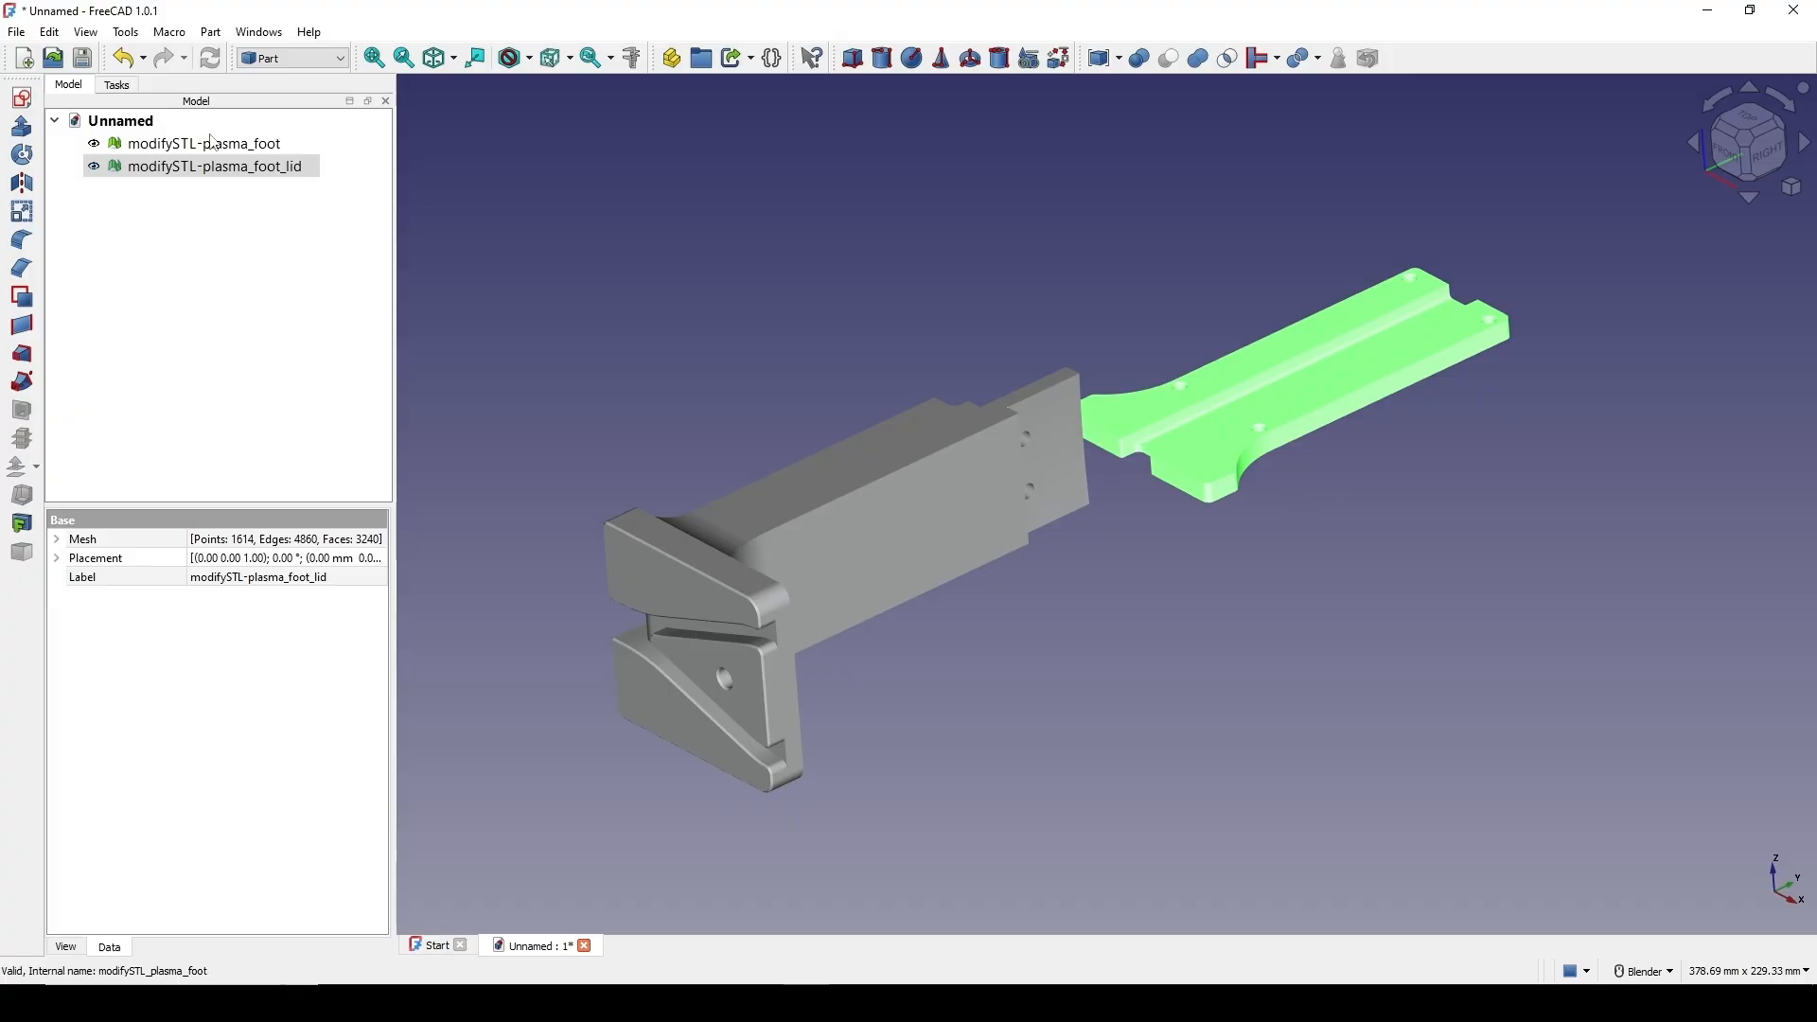
Create a shape from the modifySTL-plasma_foot mesh
left_click(868, 499)
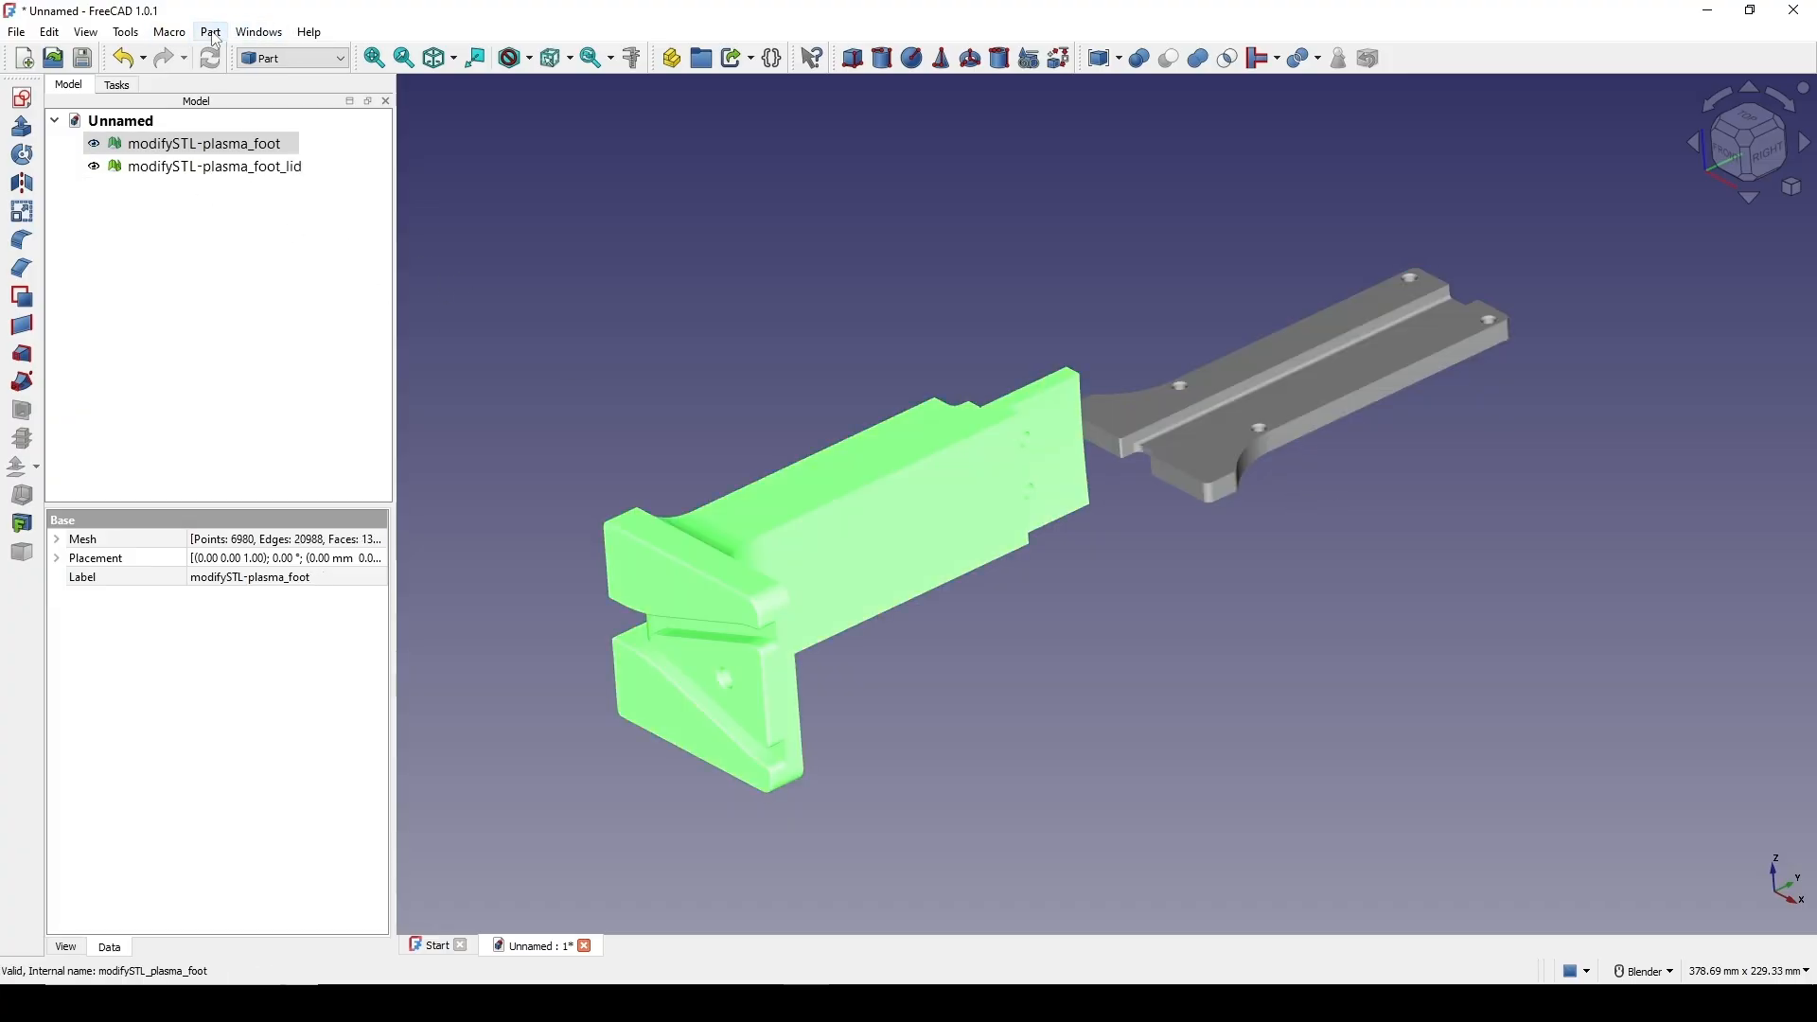
left_click(211, 32)
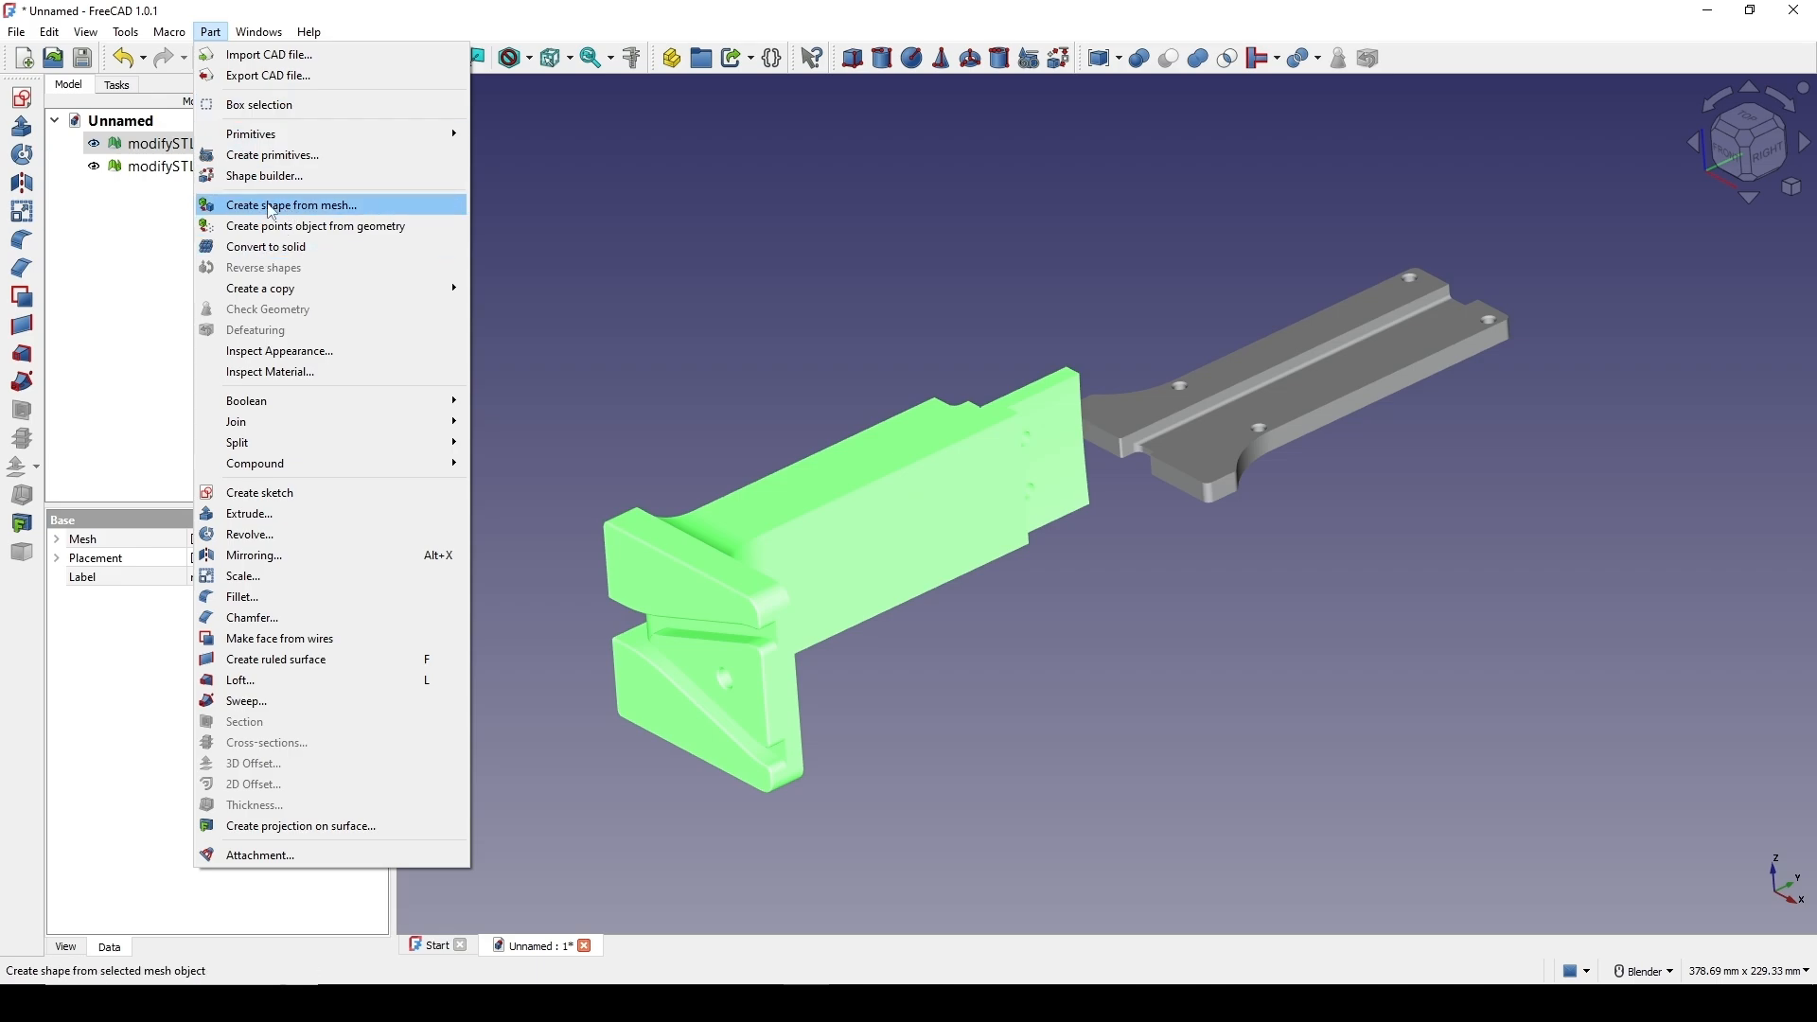
left_click(342, 210)
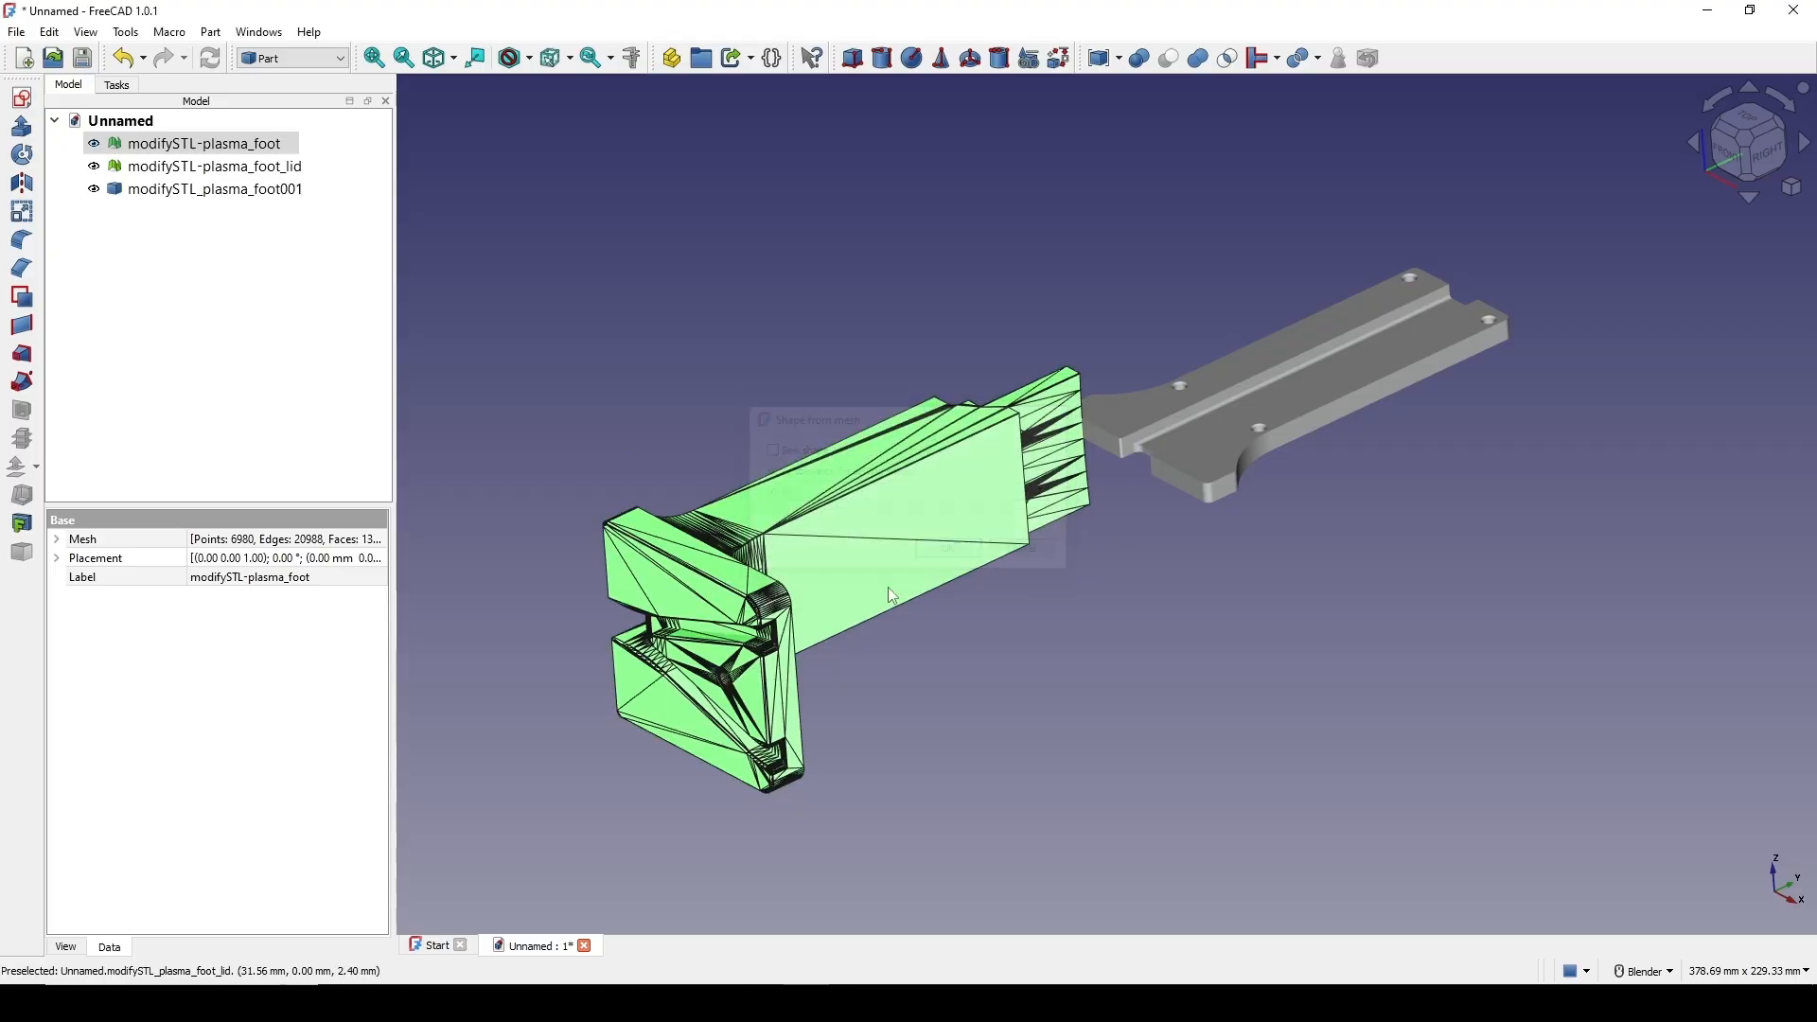
Hide the original modifySTL-plasma_foot mesh and inspect the triangulated shape made from it
left_click(169, 191)
middle_click_drag(1021, 598, 1005, 584)
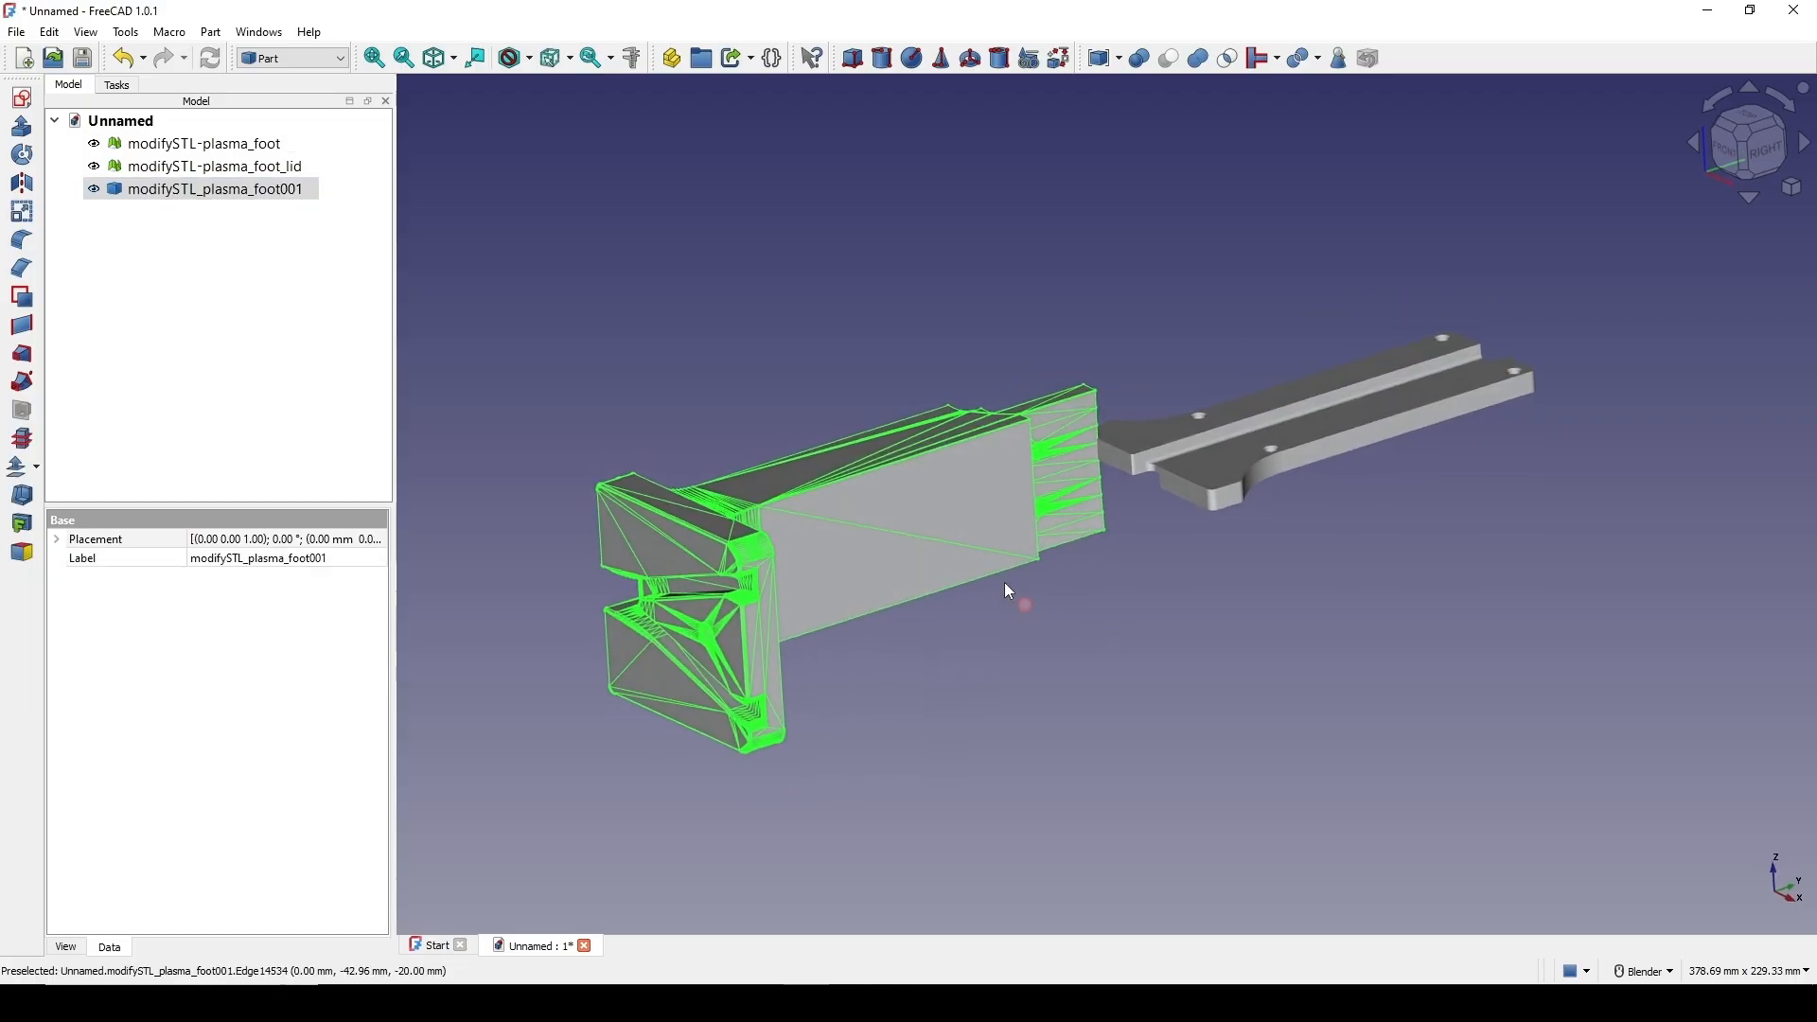
scroll(1005, 584, "up", 2)
scroll(755, 494, "down", 1)
middle_click_drag(756, 496, 785, 516, "shift")
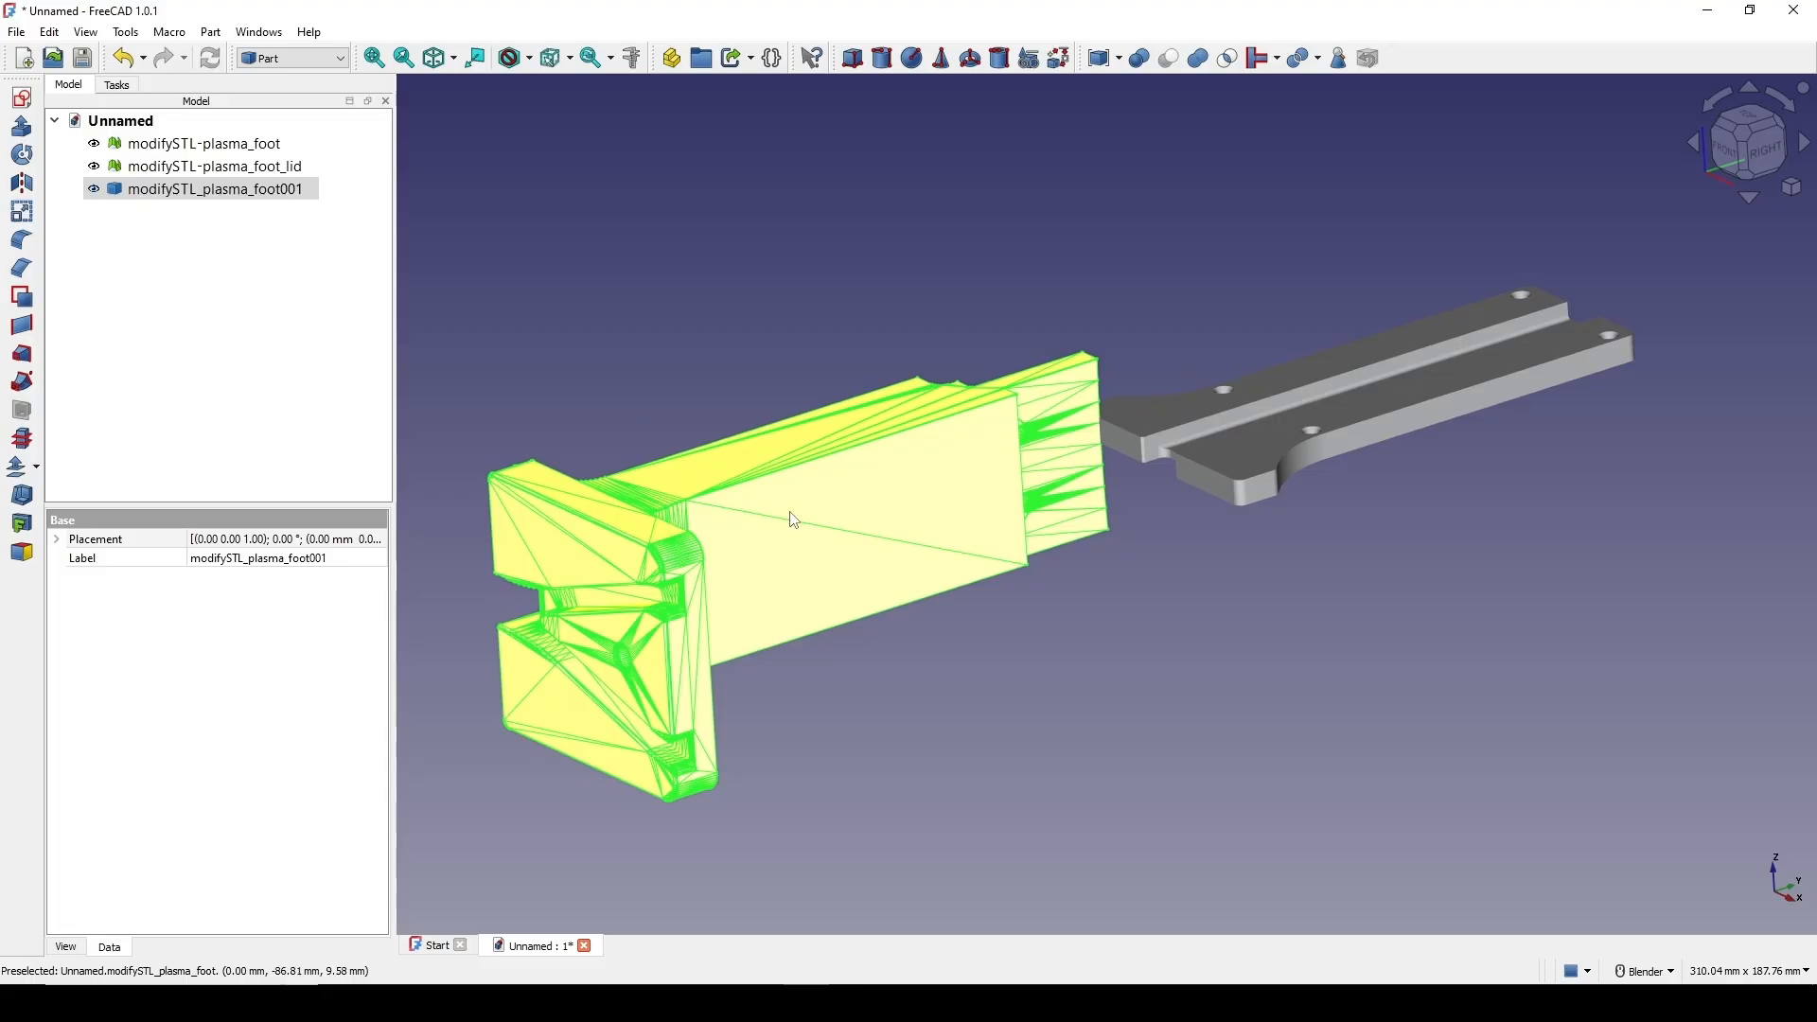
left_click(222, 147)
key("space")
middle_click_drag(895, 549, 720, 580)
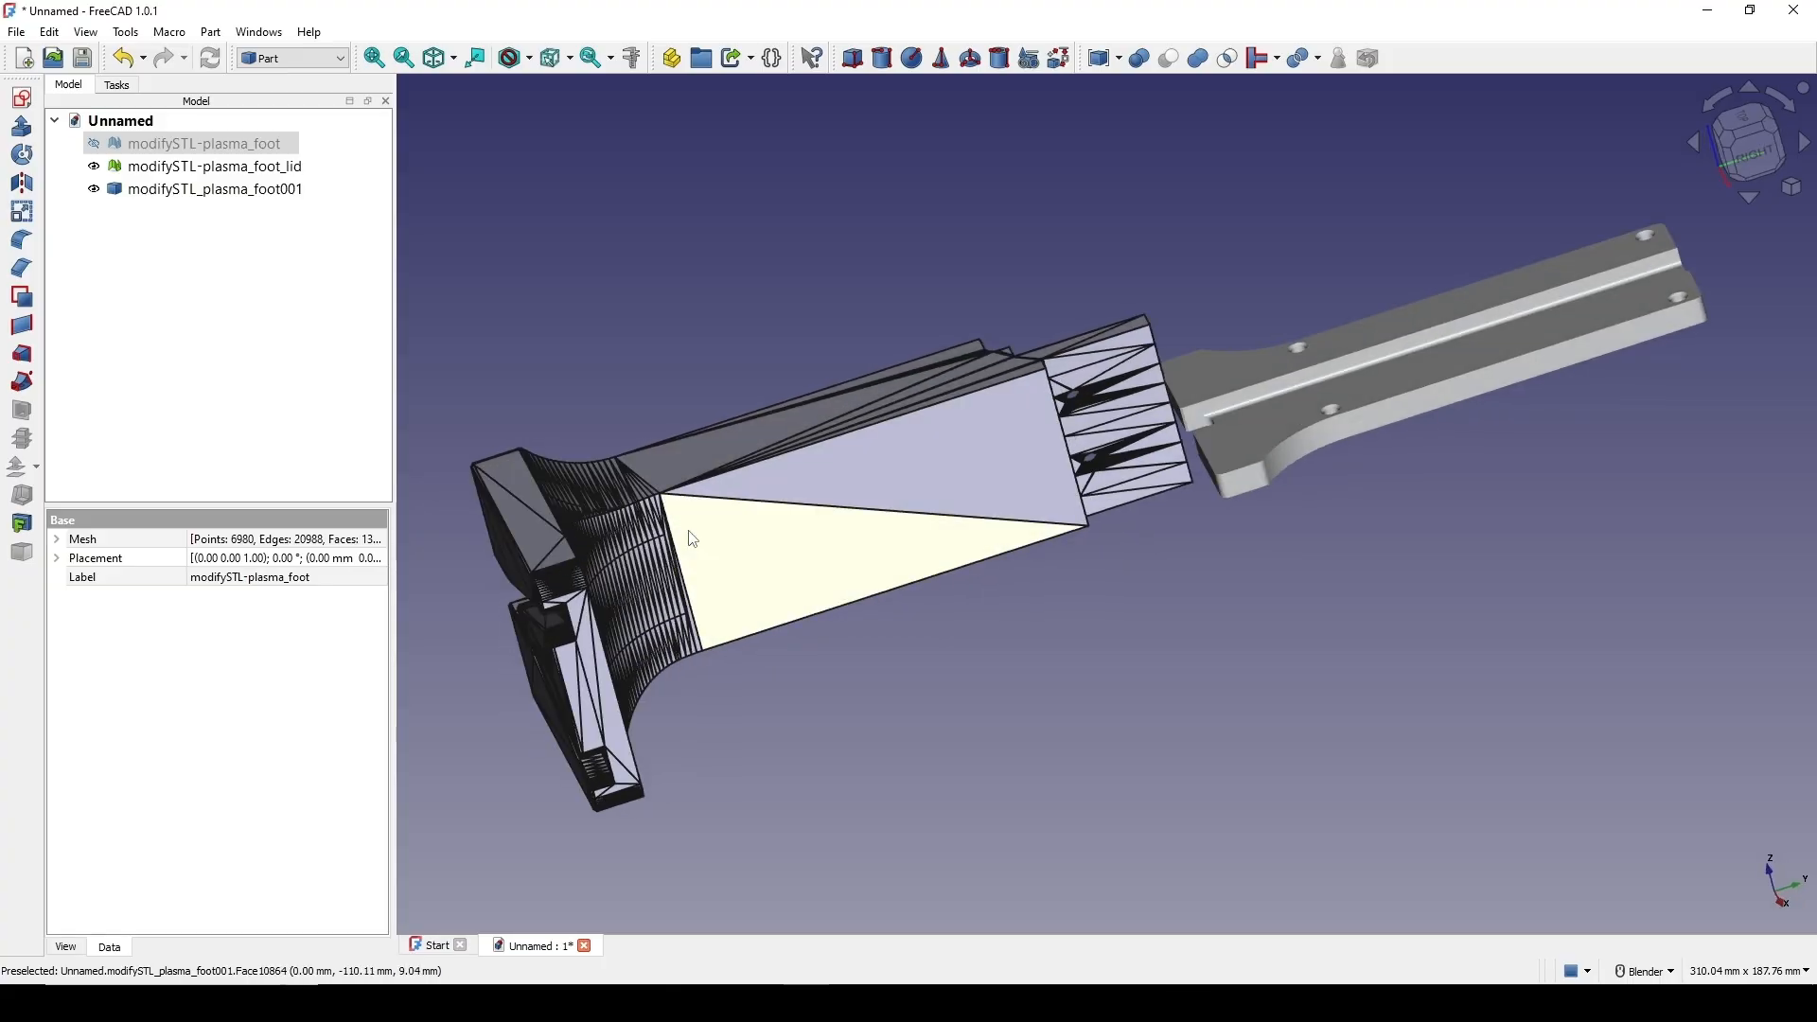
middle_click_drag(894, 526, 831, 526)
Convert the modifySTL_plasma_foot001 shape to a solid
left_click(831, 526)
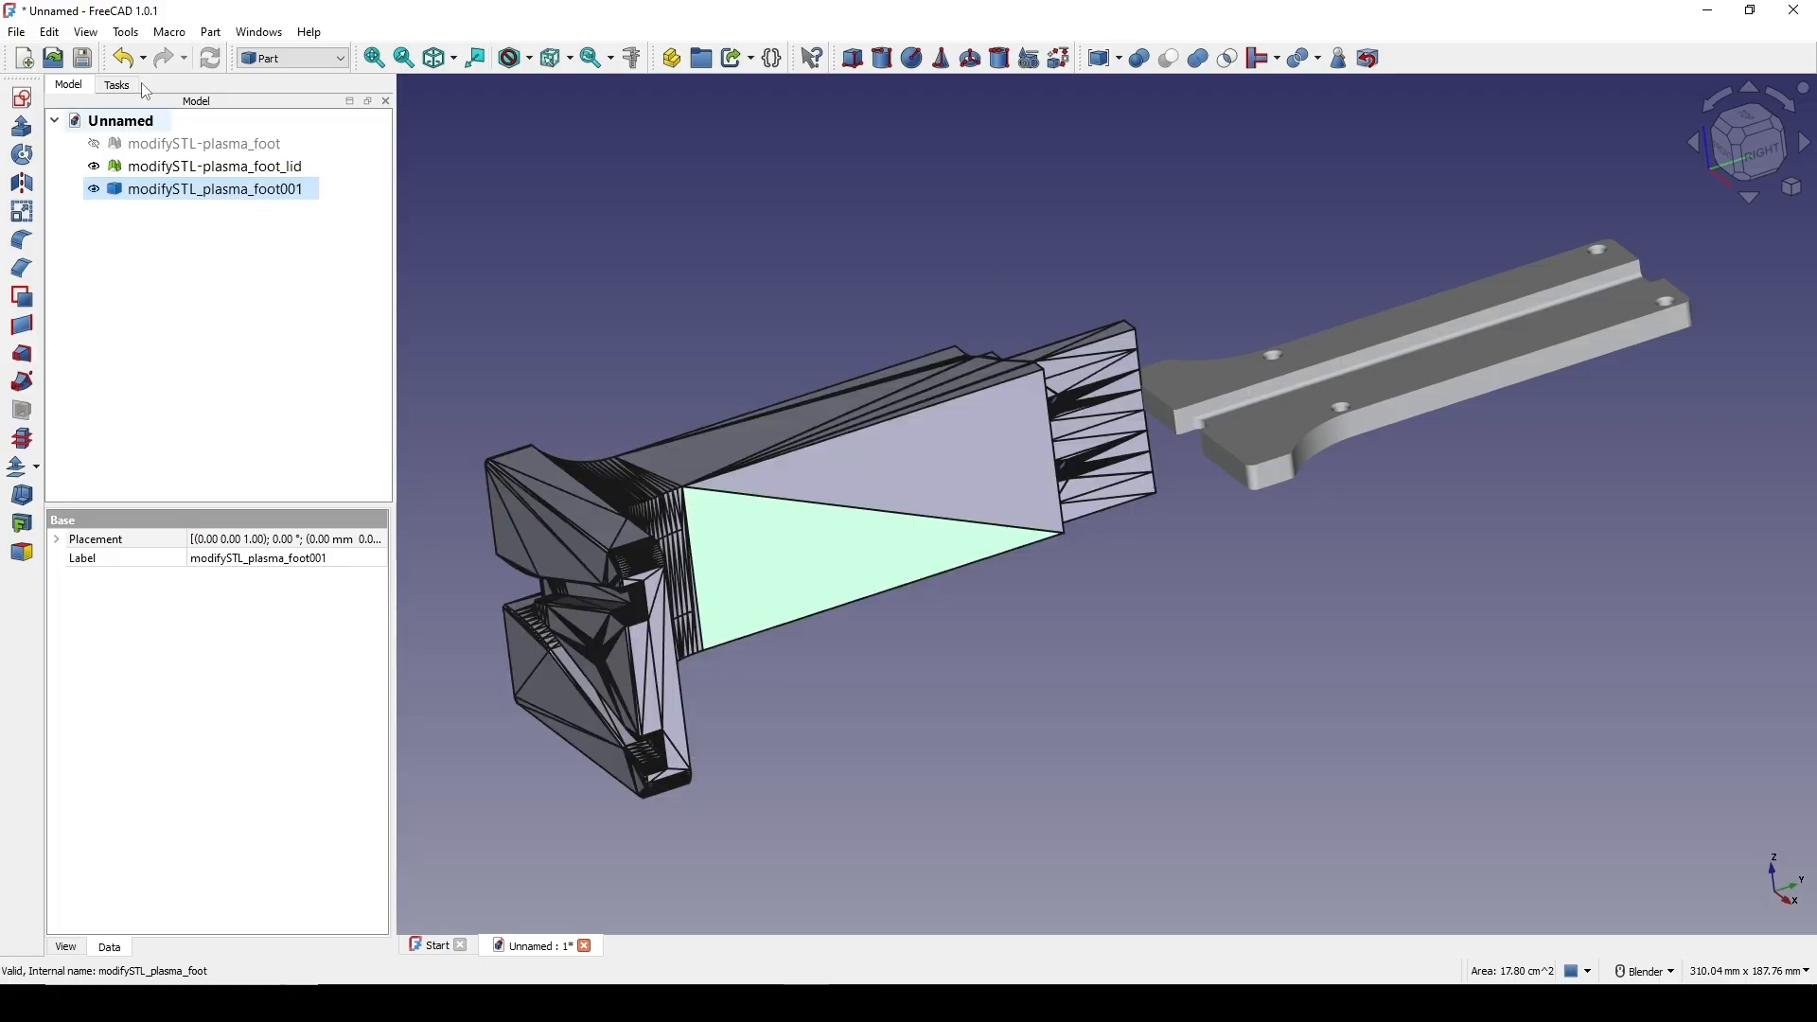
left_click(208, 31)
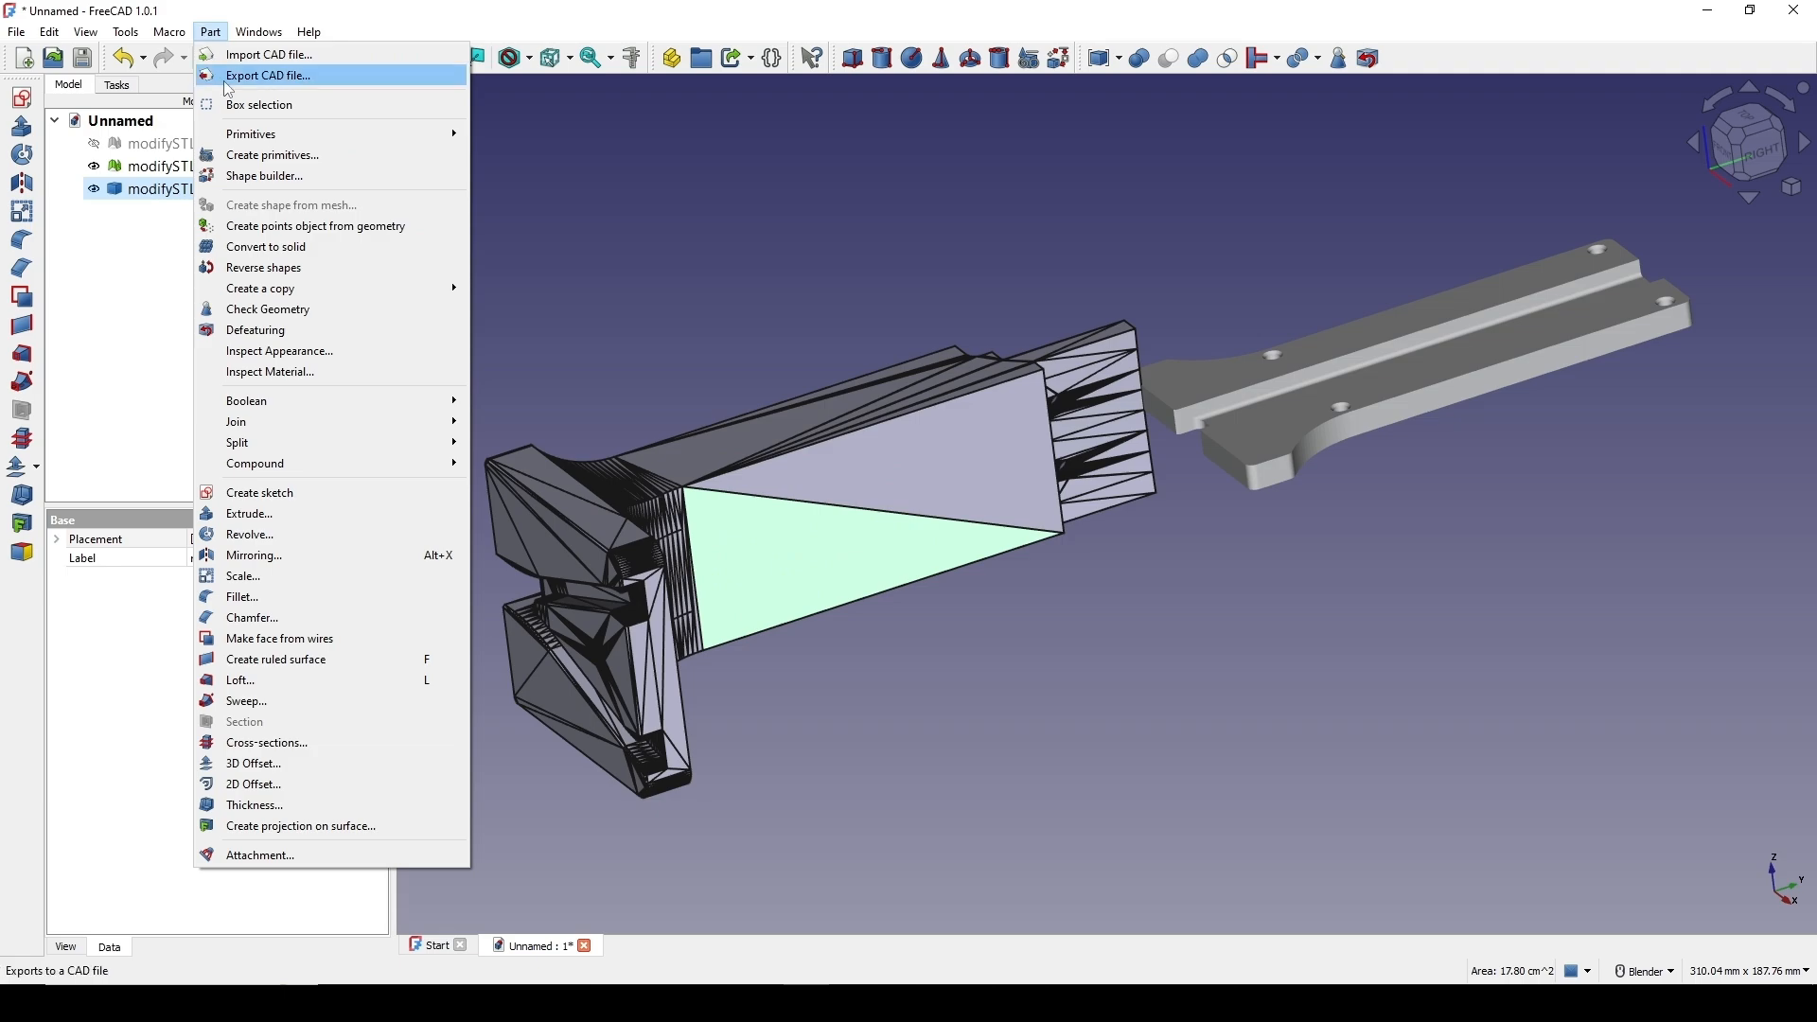
left_click(304, 248)
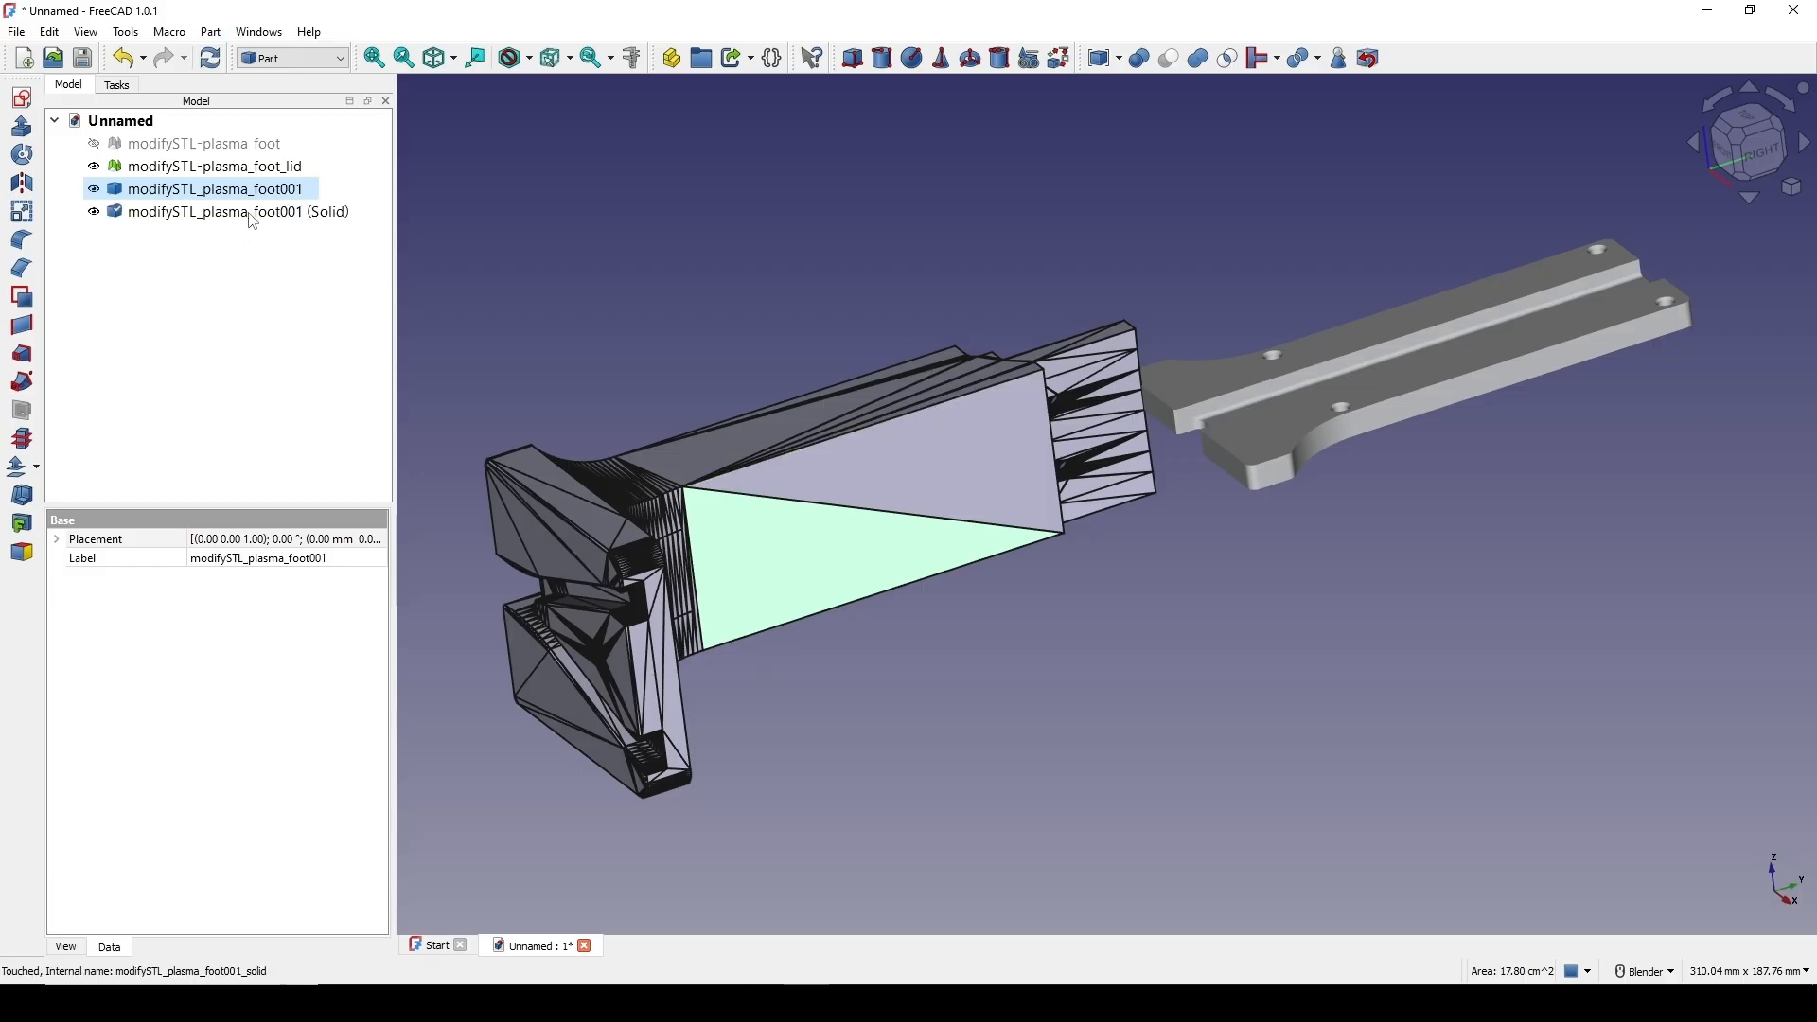
Rename the foot's converted solid as Foot_Solid
left_click(252, 216)
right_click(251, 220)
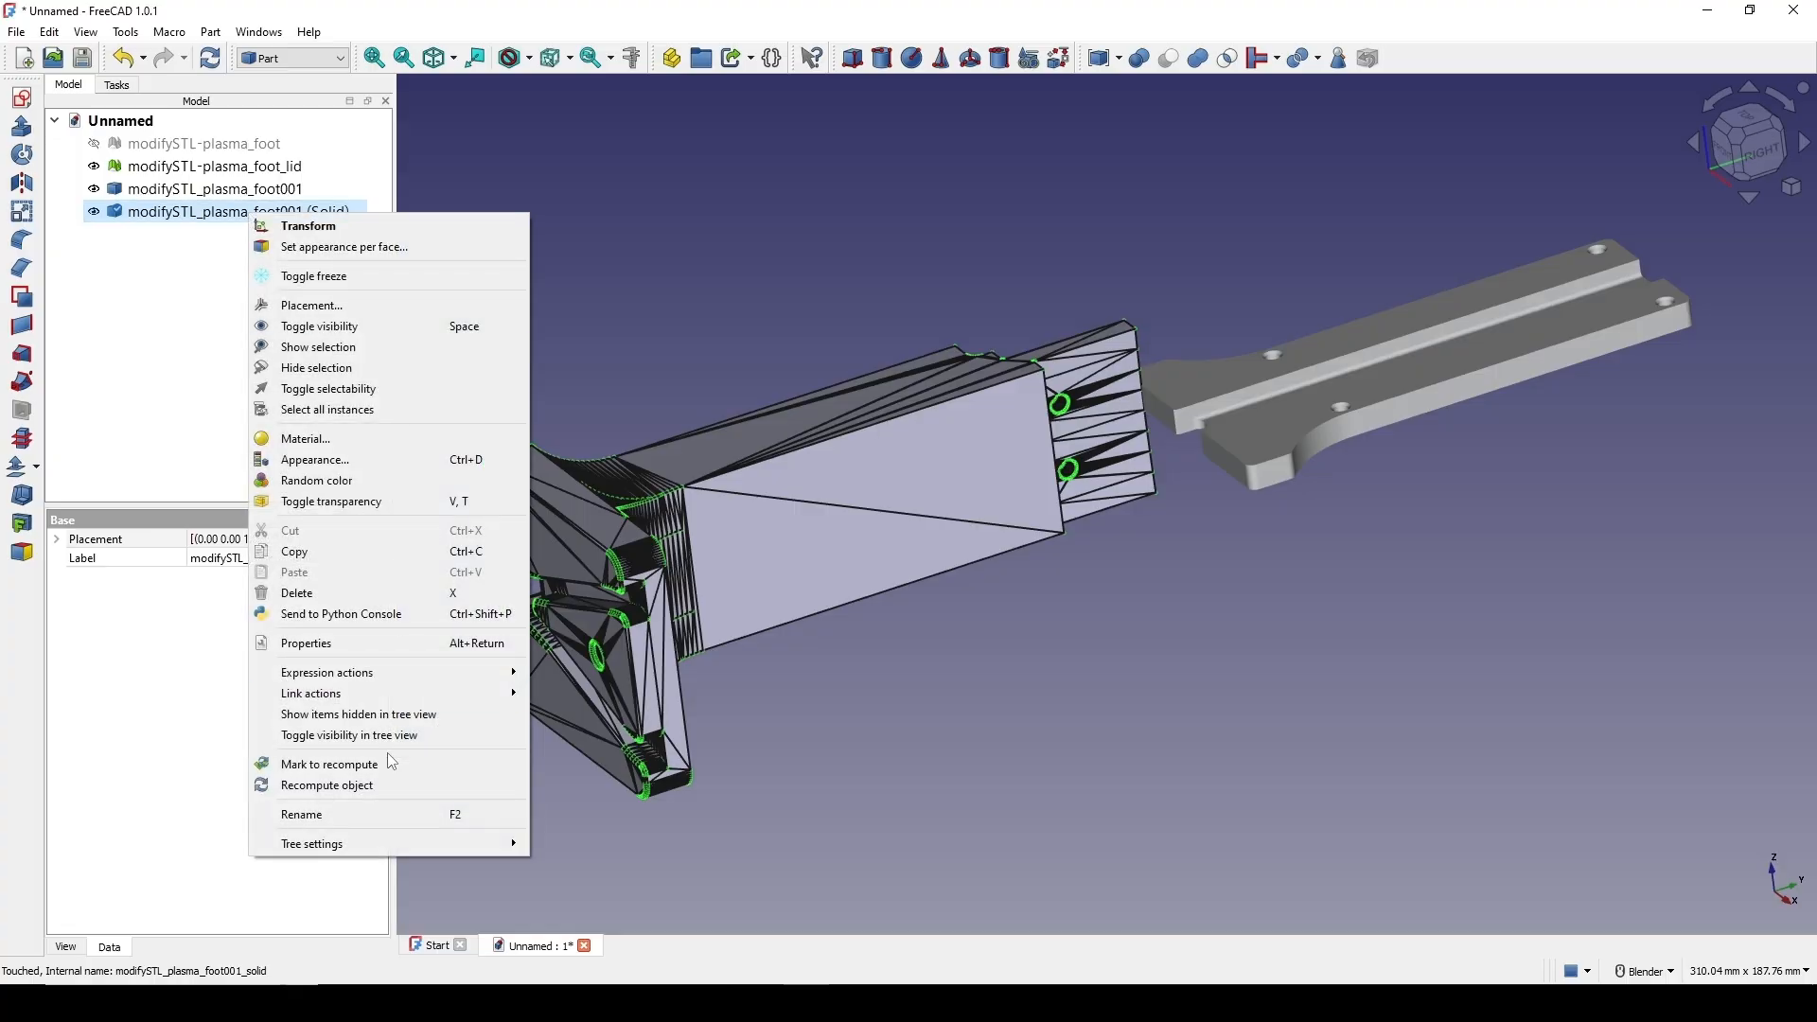
left_click(384, 814)
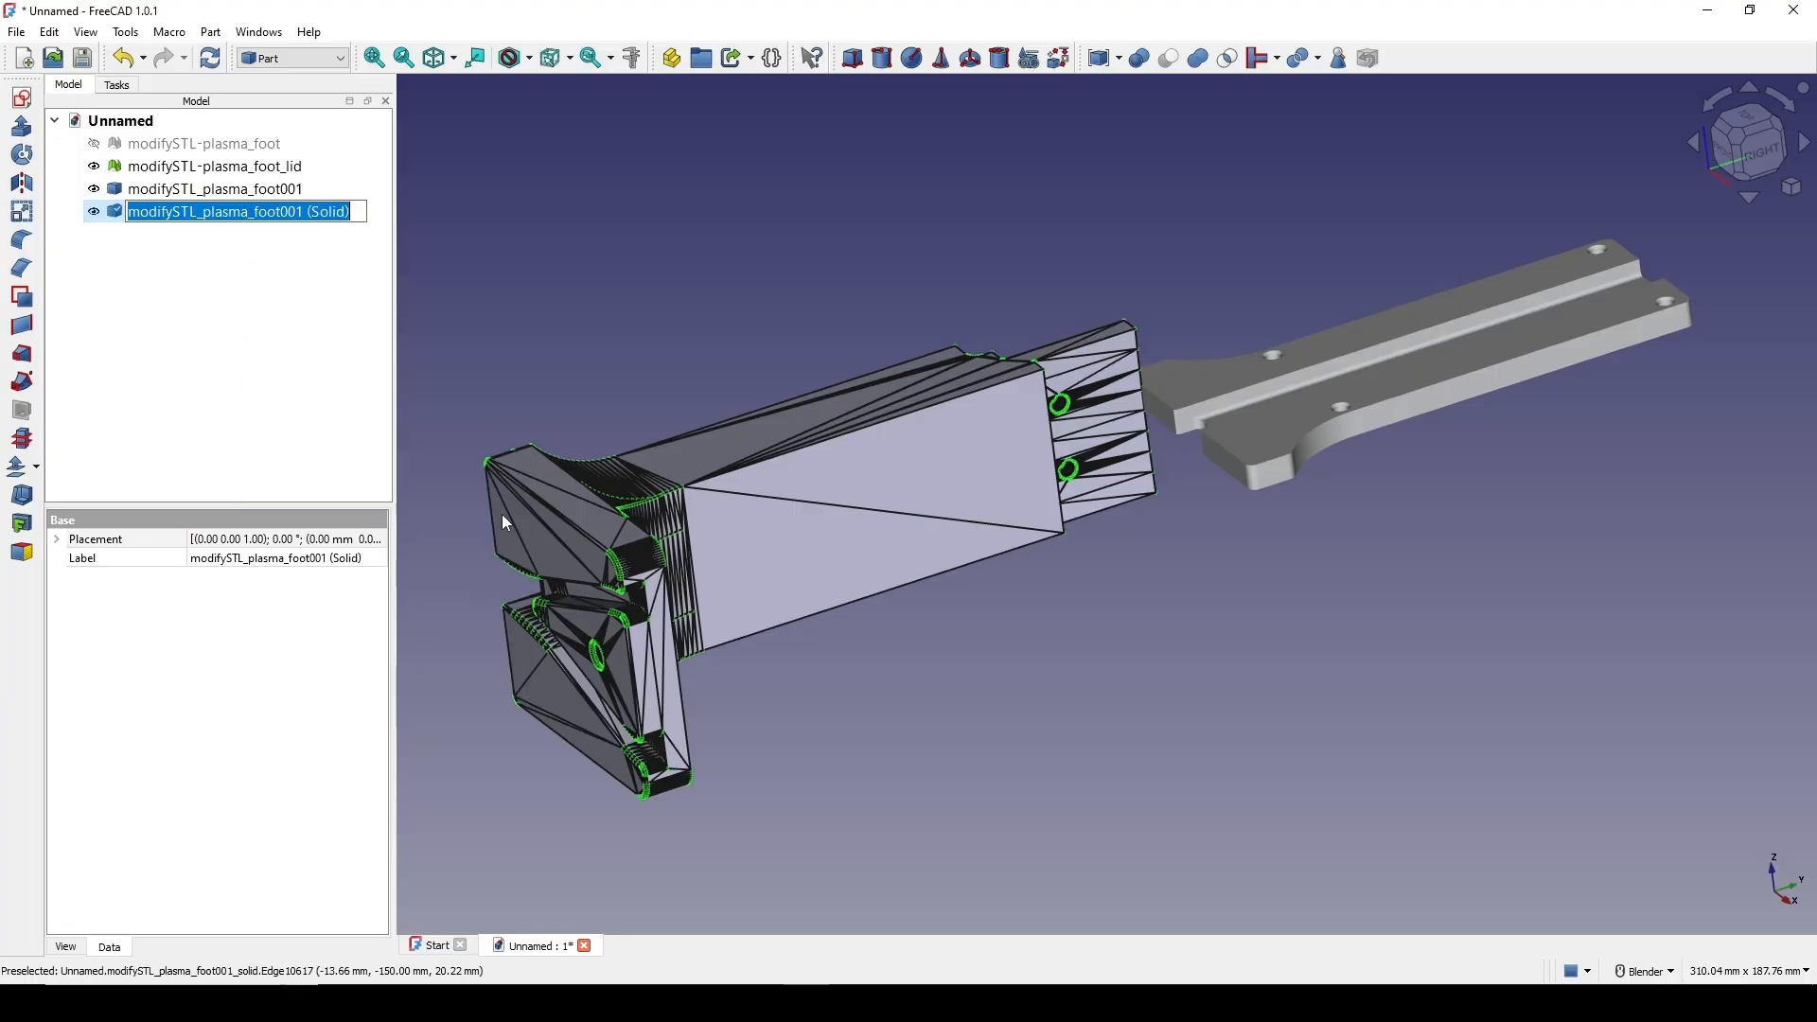
type("Foot_")
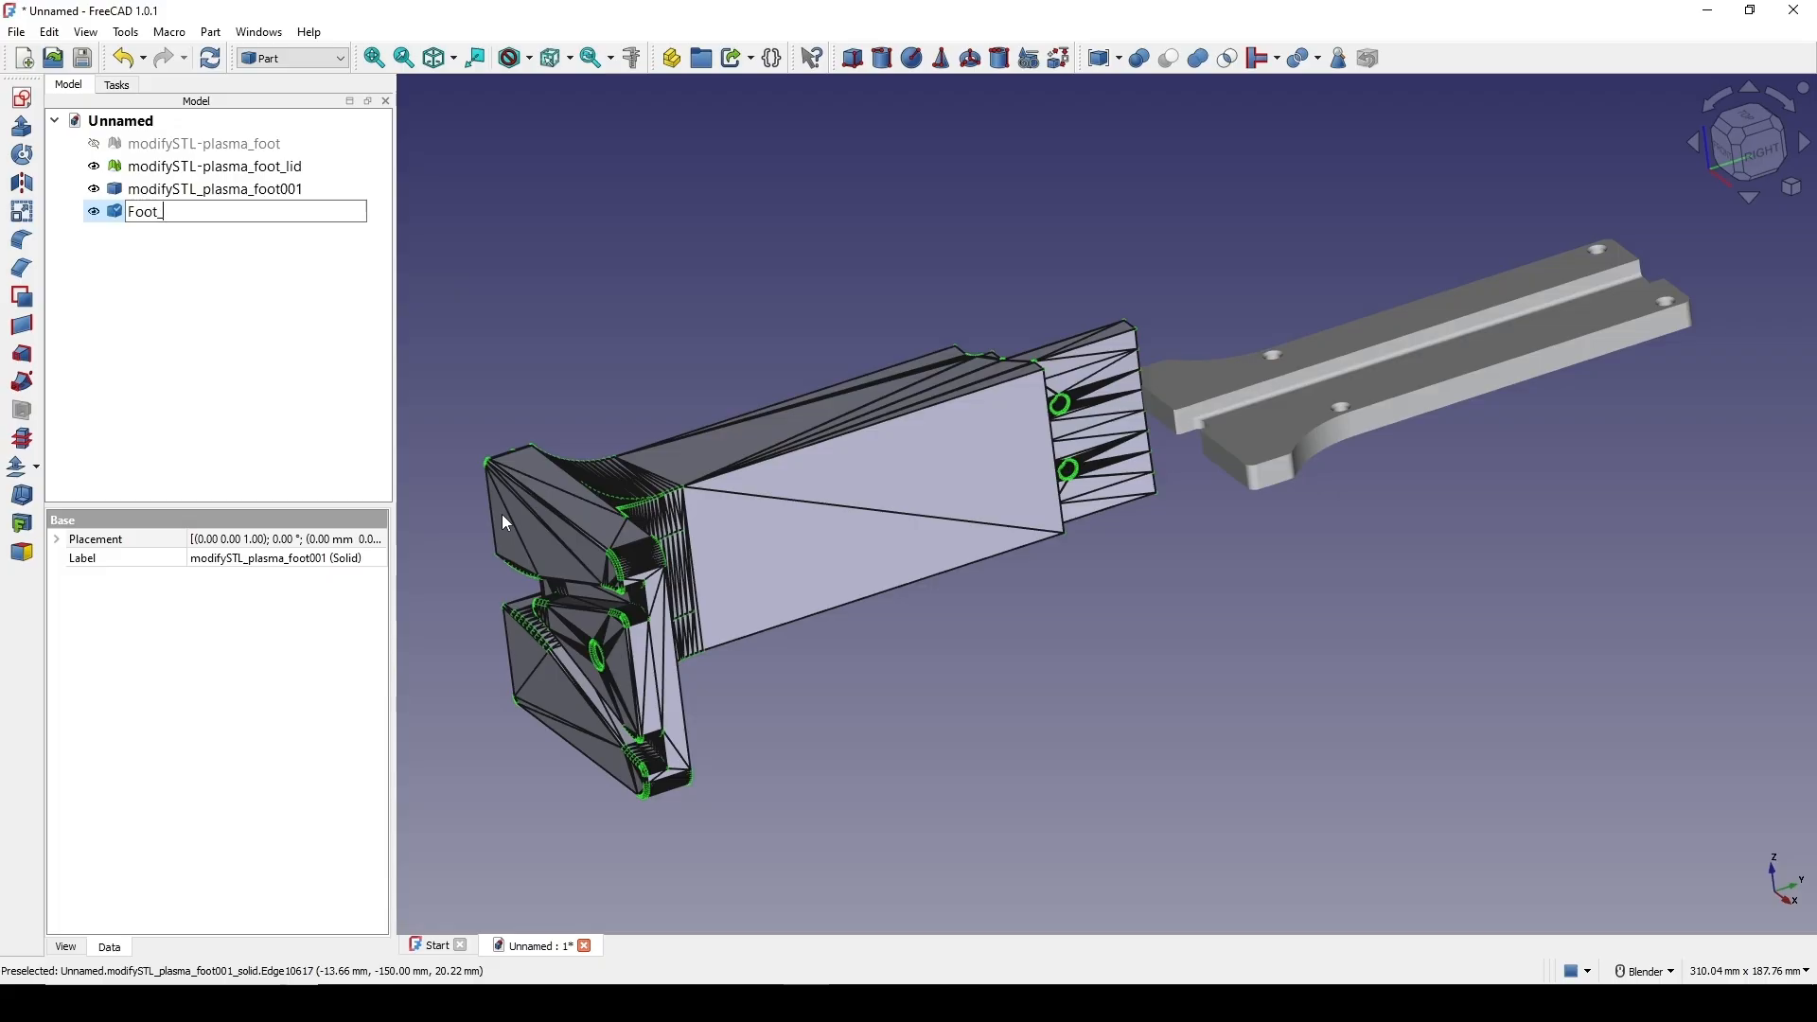
type("Solid")
key("Return")
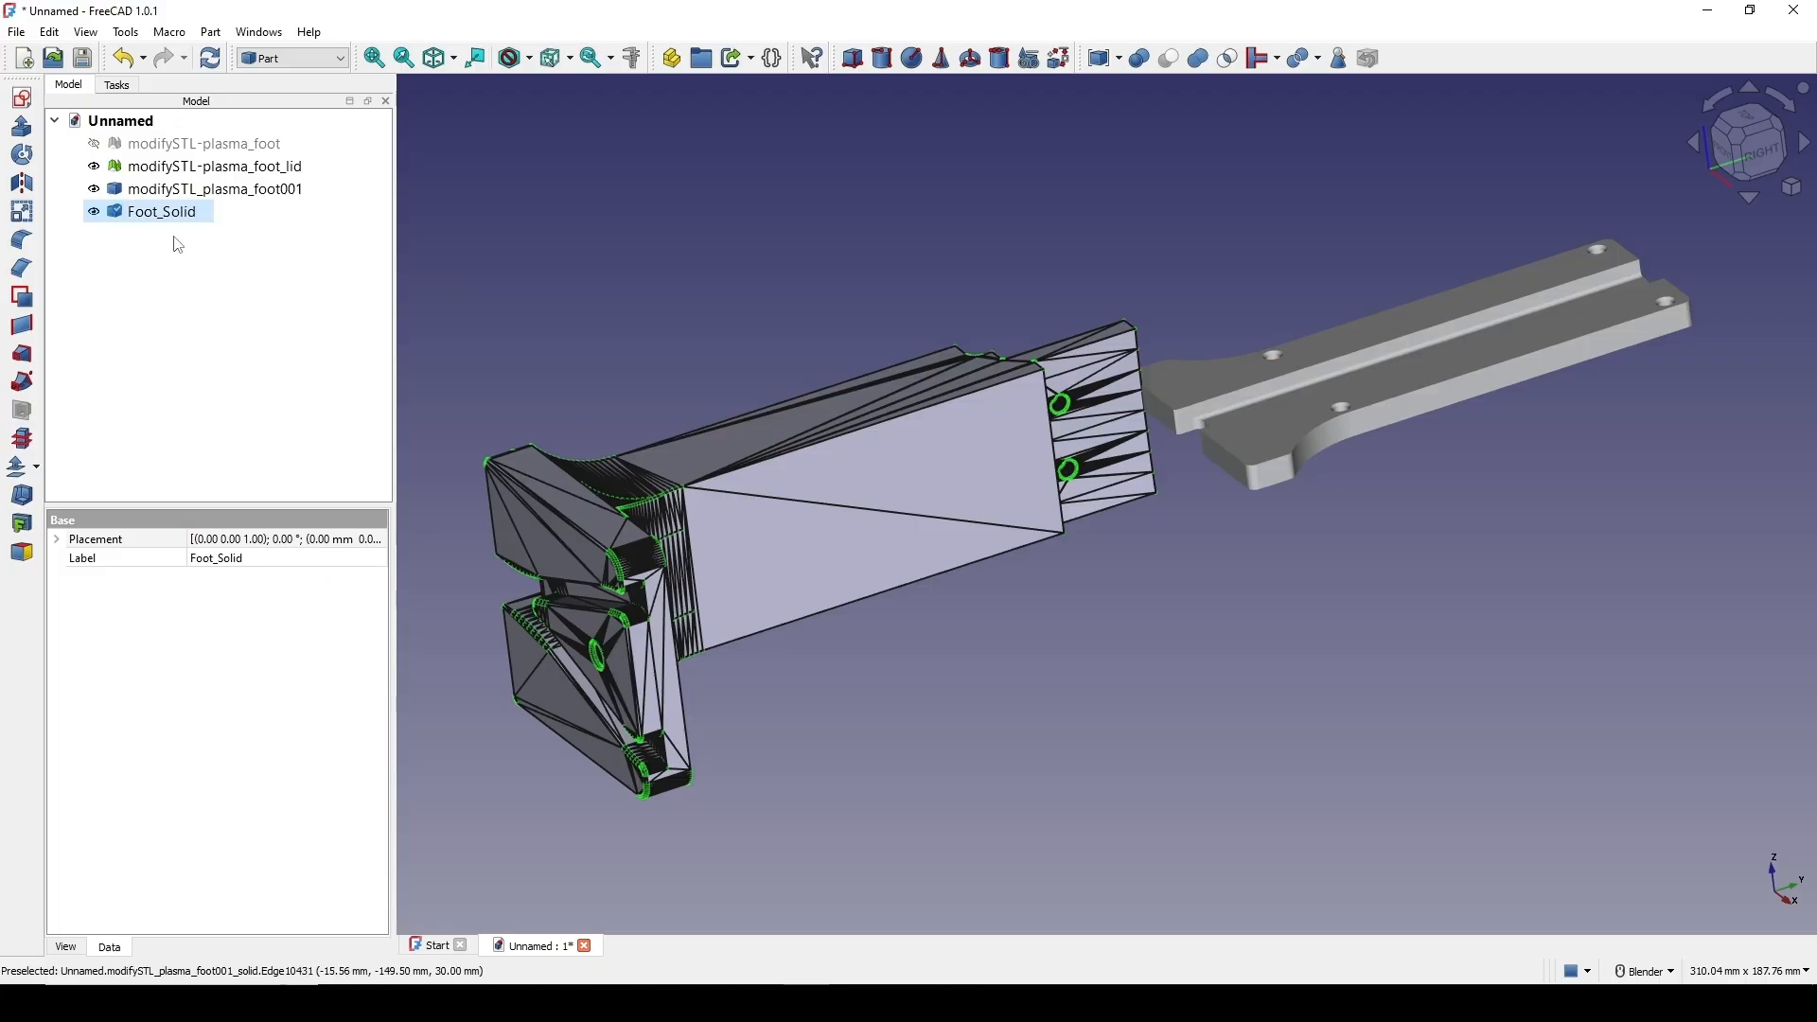
Create a shape from the modifySTL-plasma_foot_lid mesh with Sew shape turned off
left_click(595, 225)
middle_click_drag(1104, 274, 771, 293, "shift")
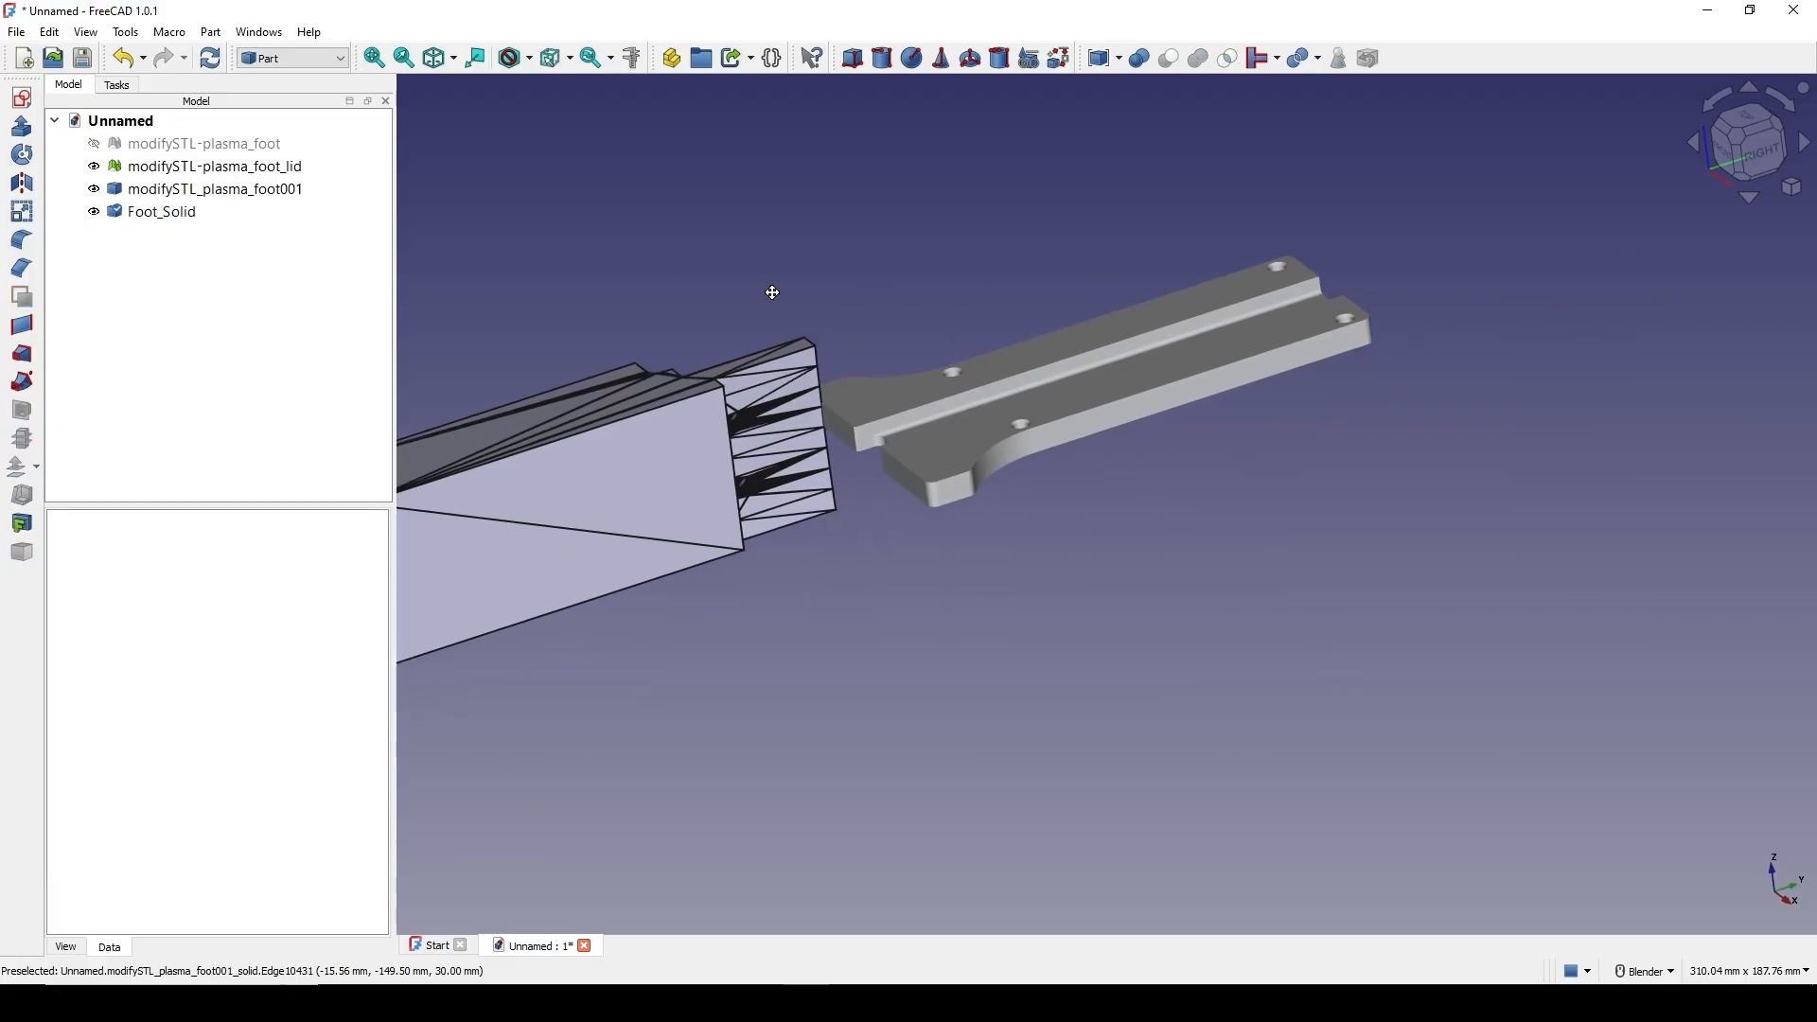
left_click(942, 432)
left_click(212, 34)
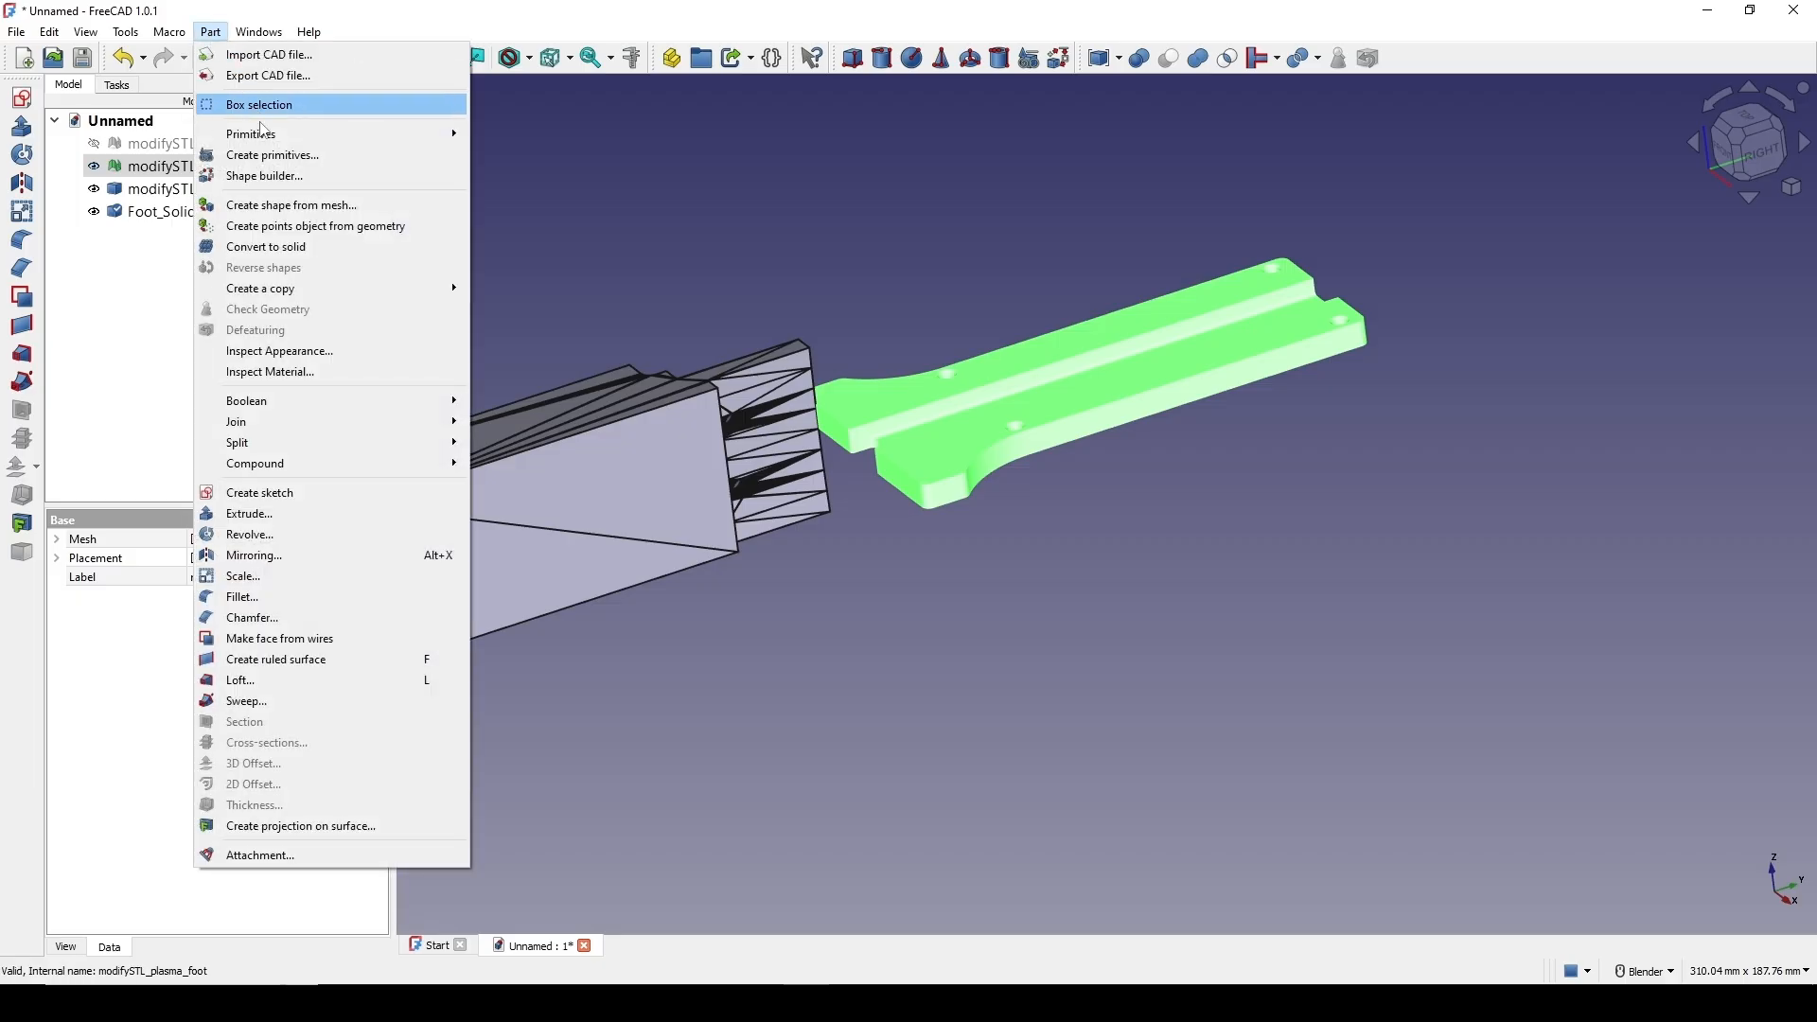
left_click(302, 205)
left_click(950, 551)
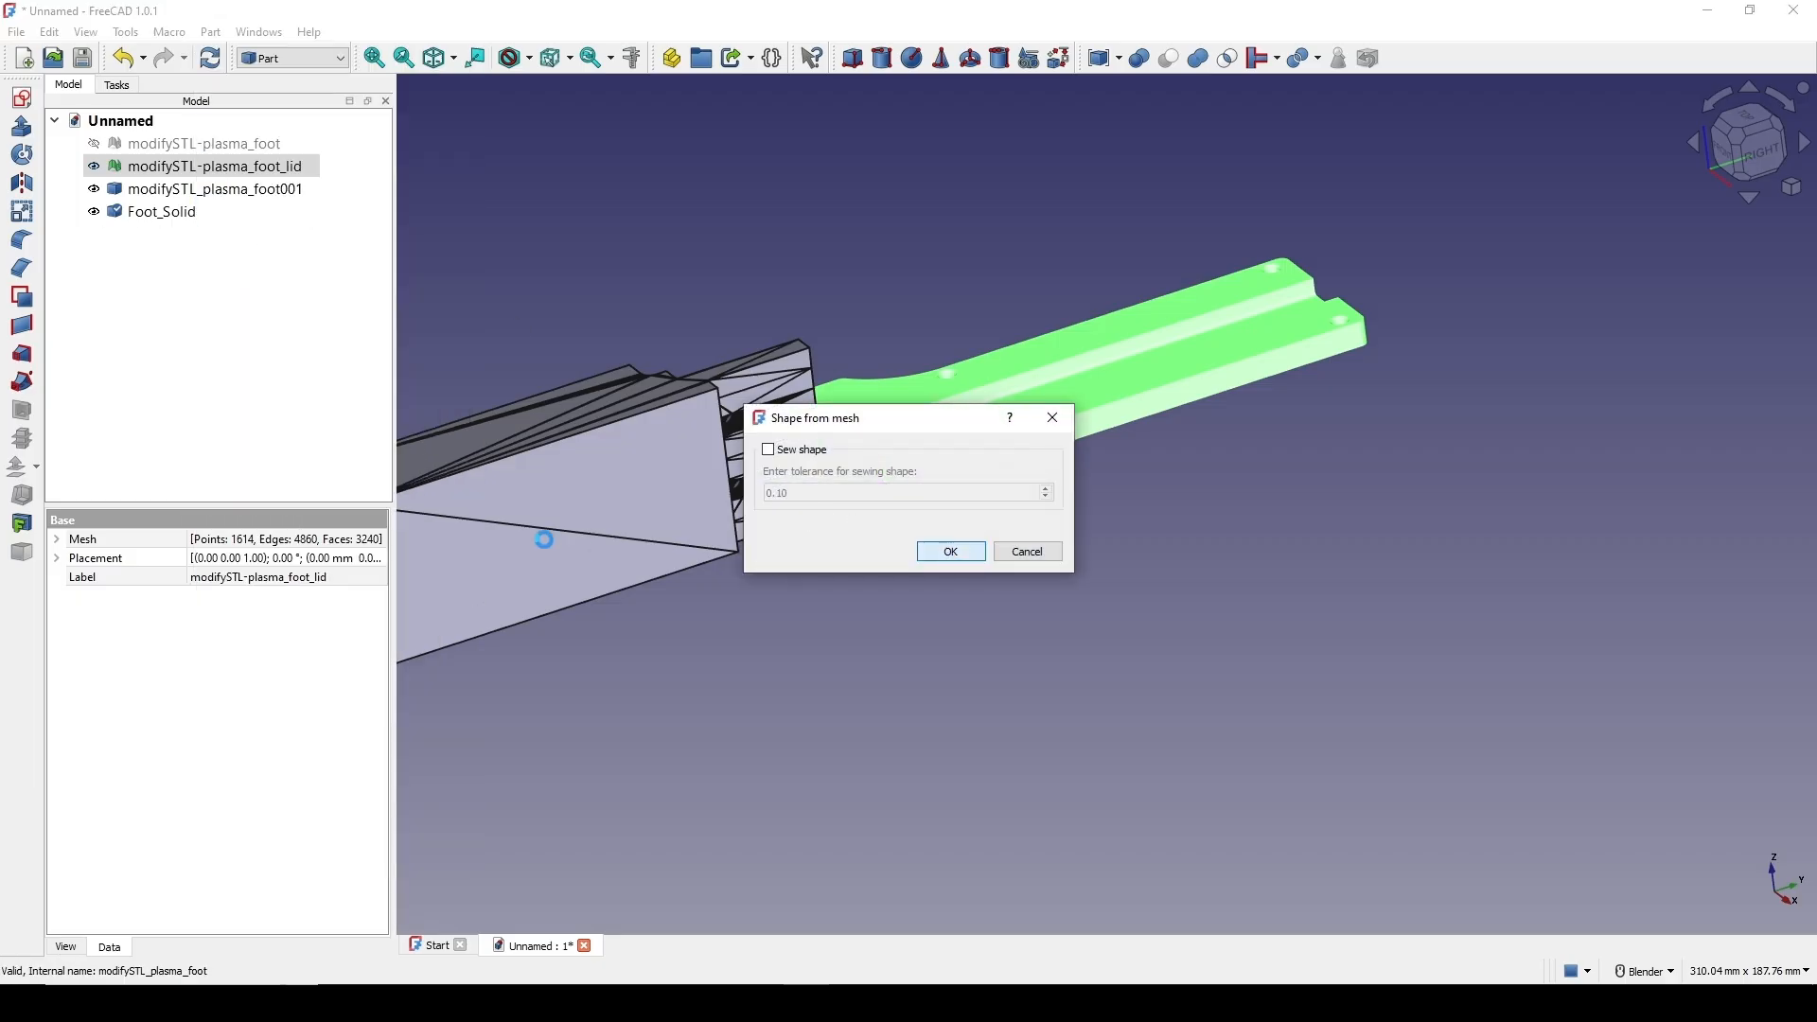
scroll(1178, 558, "down", 2)
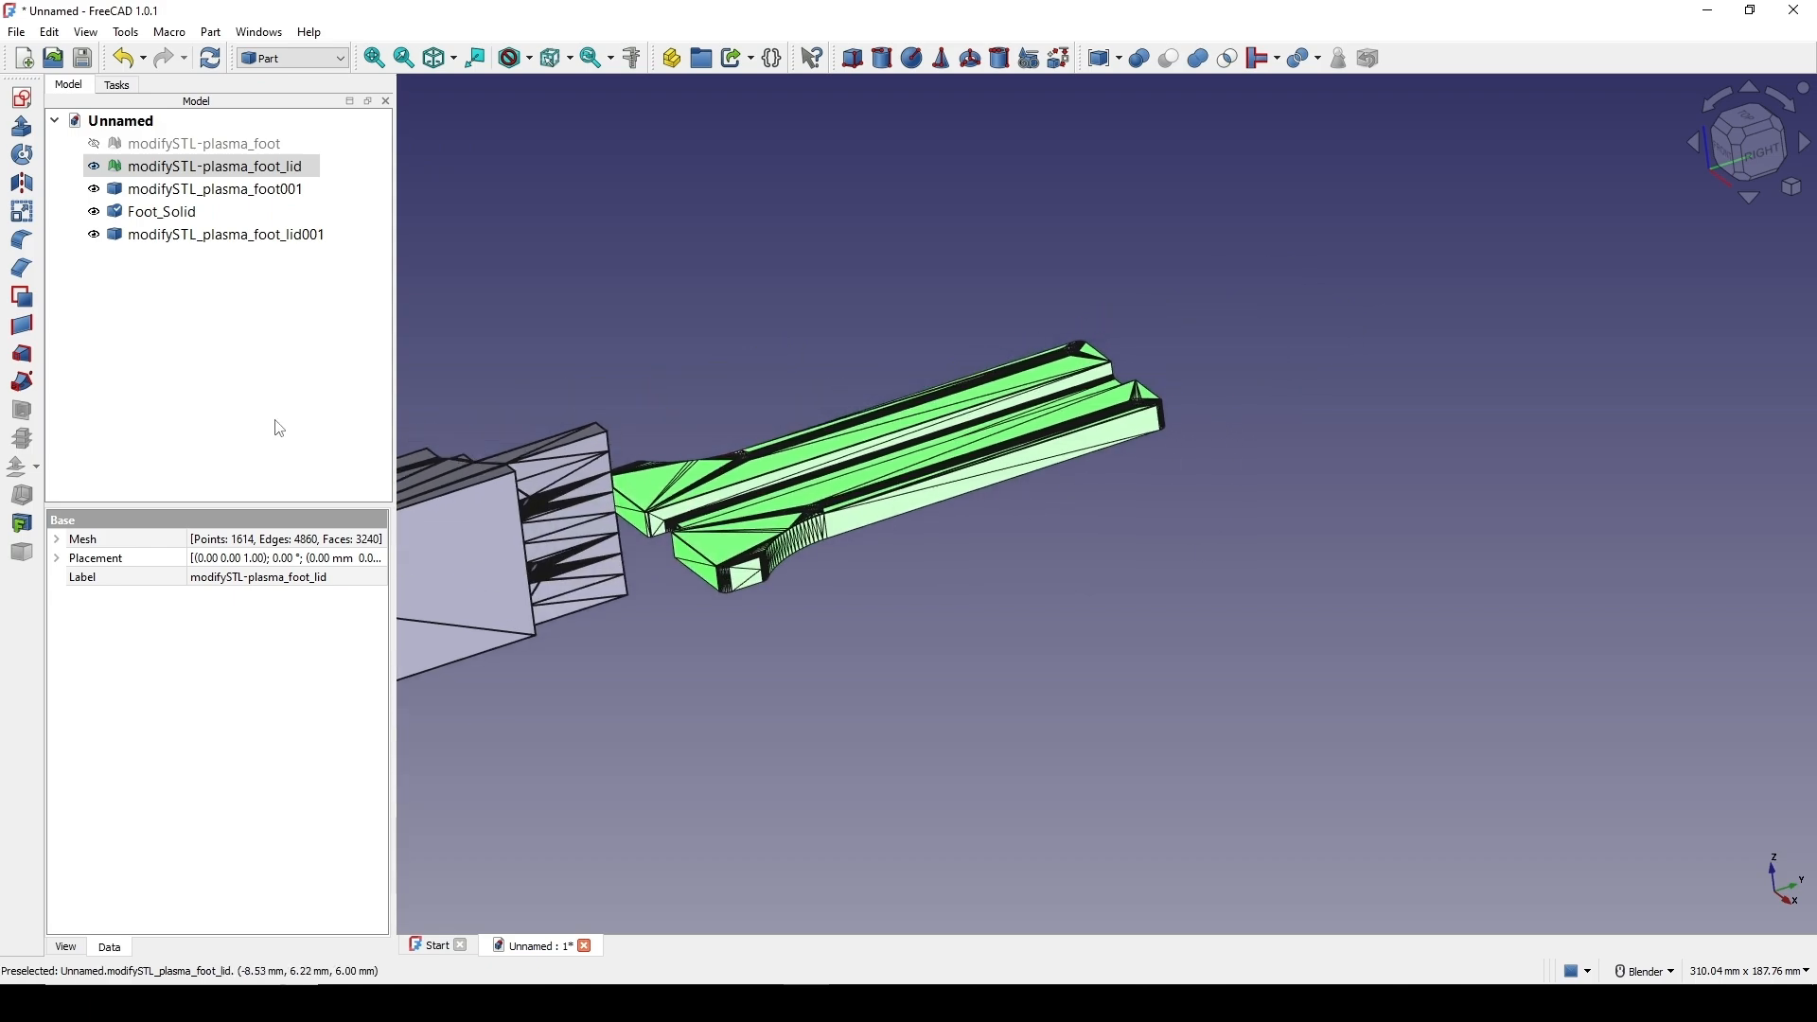
Convert the modifySTL_plasma_foot_lid001 shape to a solid
left_click(212, 237)
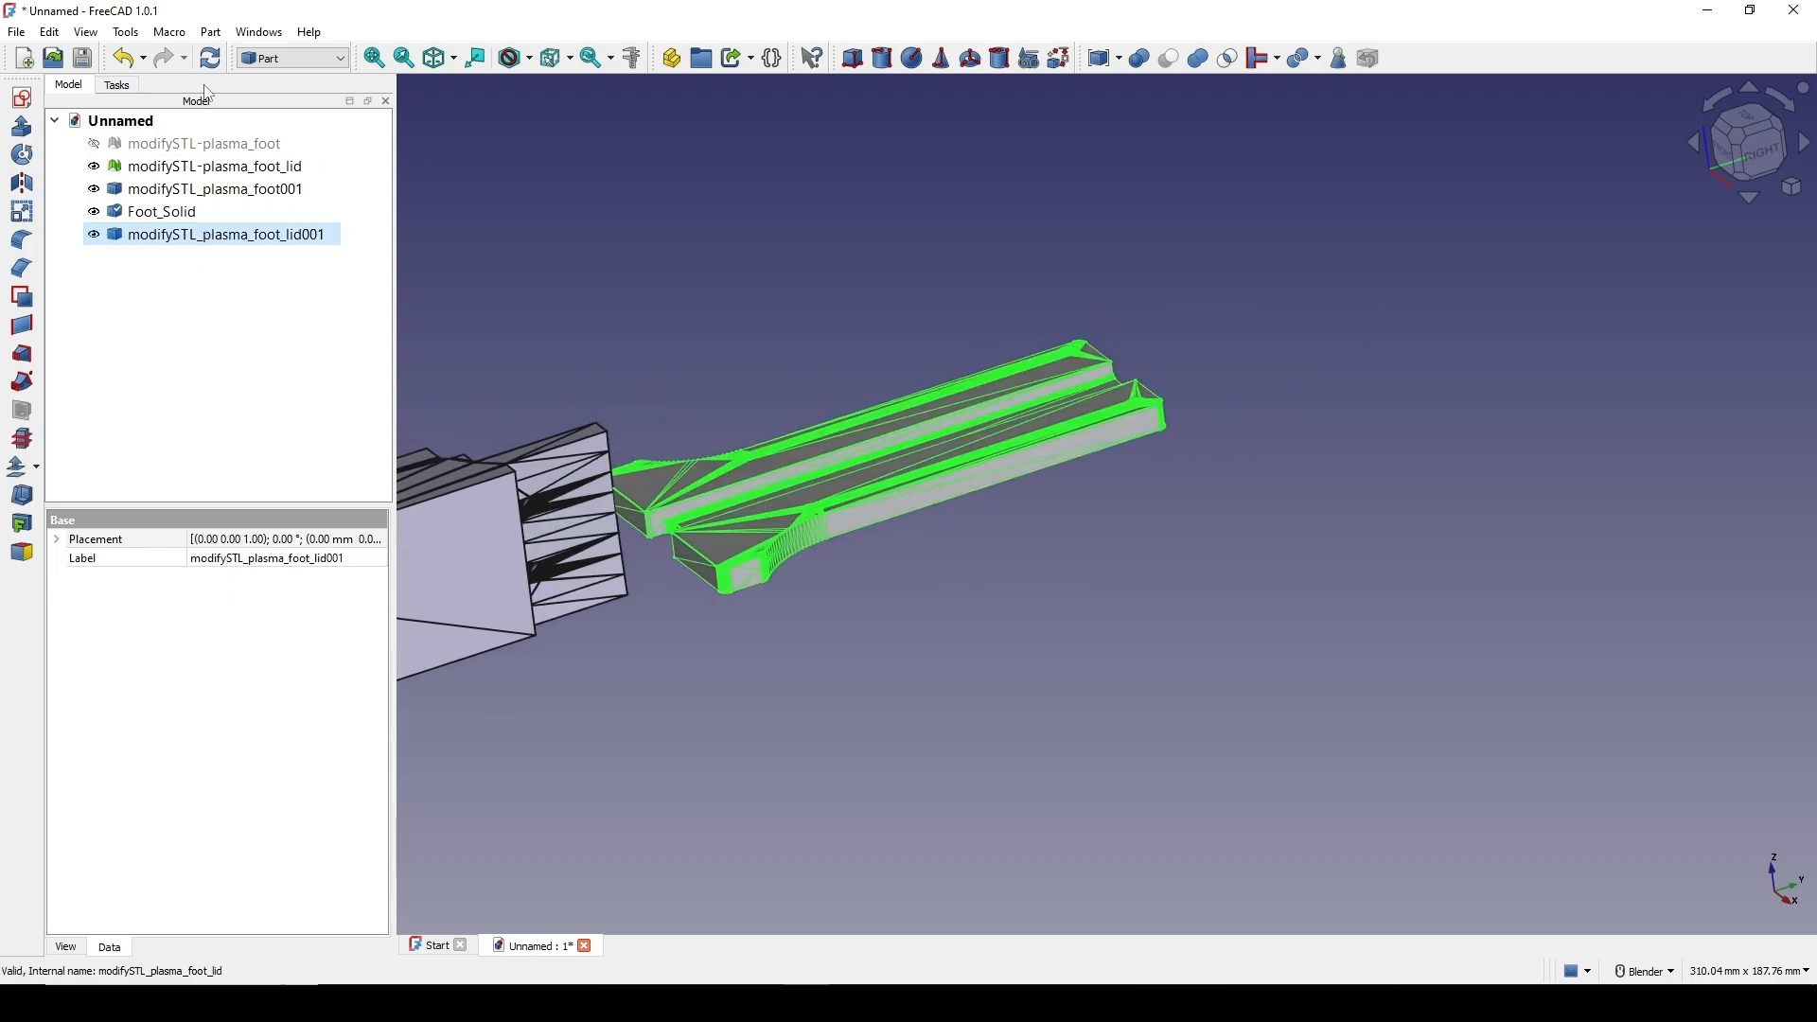
left_click(210, 33)
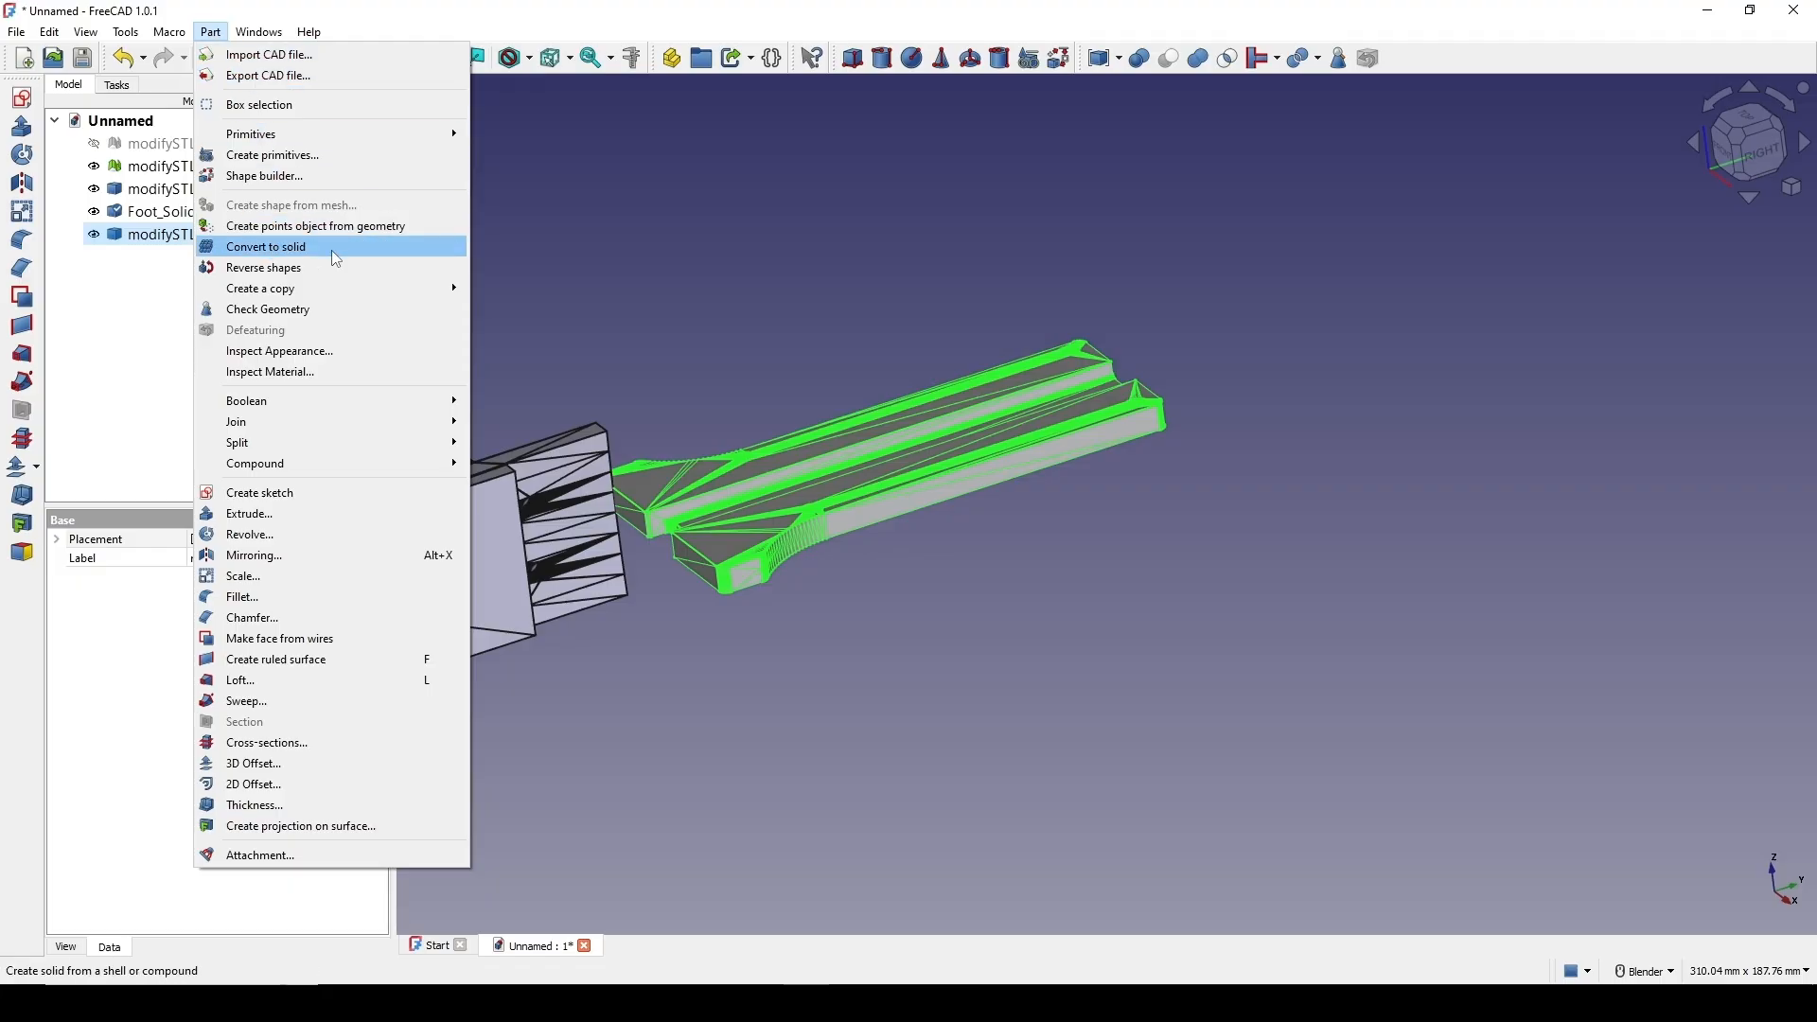
left_click(266, 247)
middle_click_drag(735, 365, 779, 329, "shift")
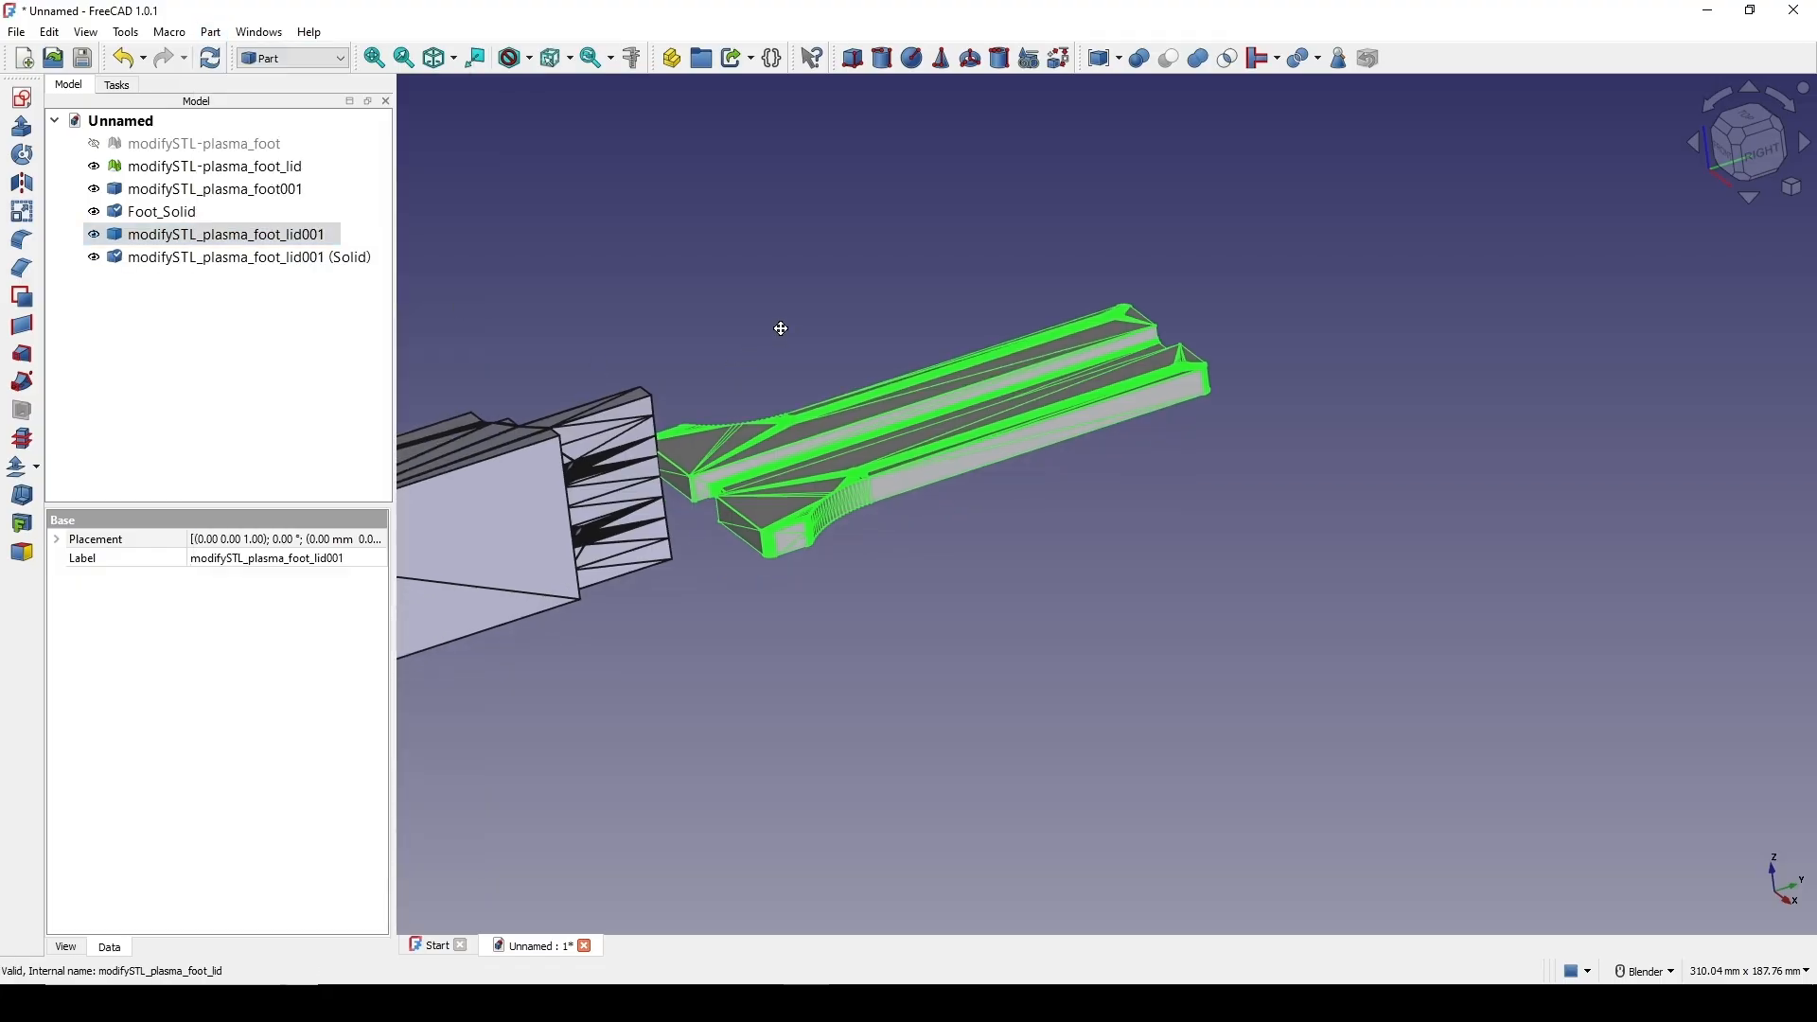
Rename the lid's converted solid as Lid_Solid
double_click(263, 265)
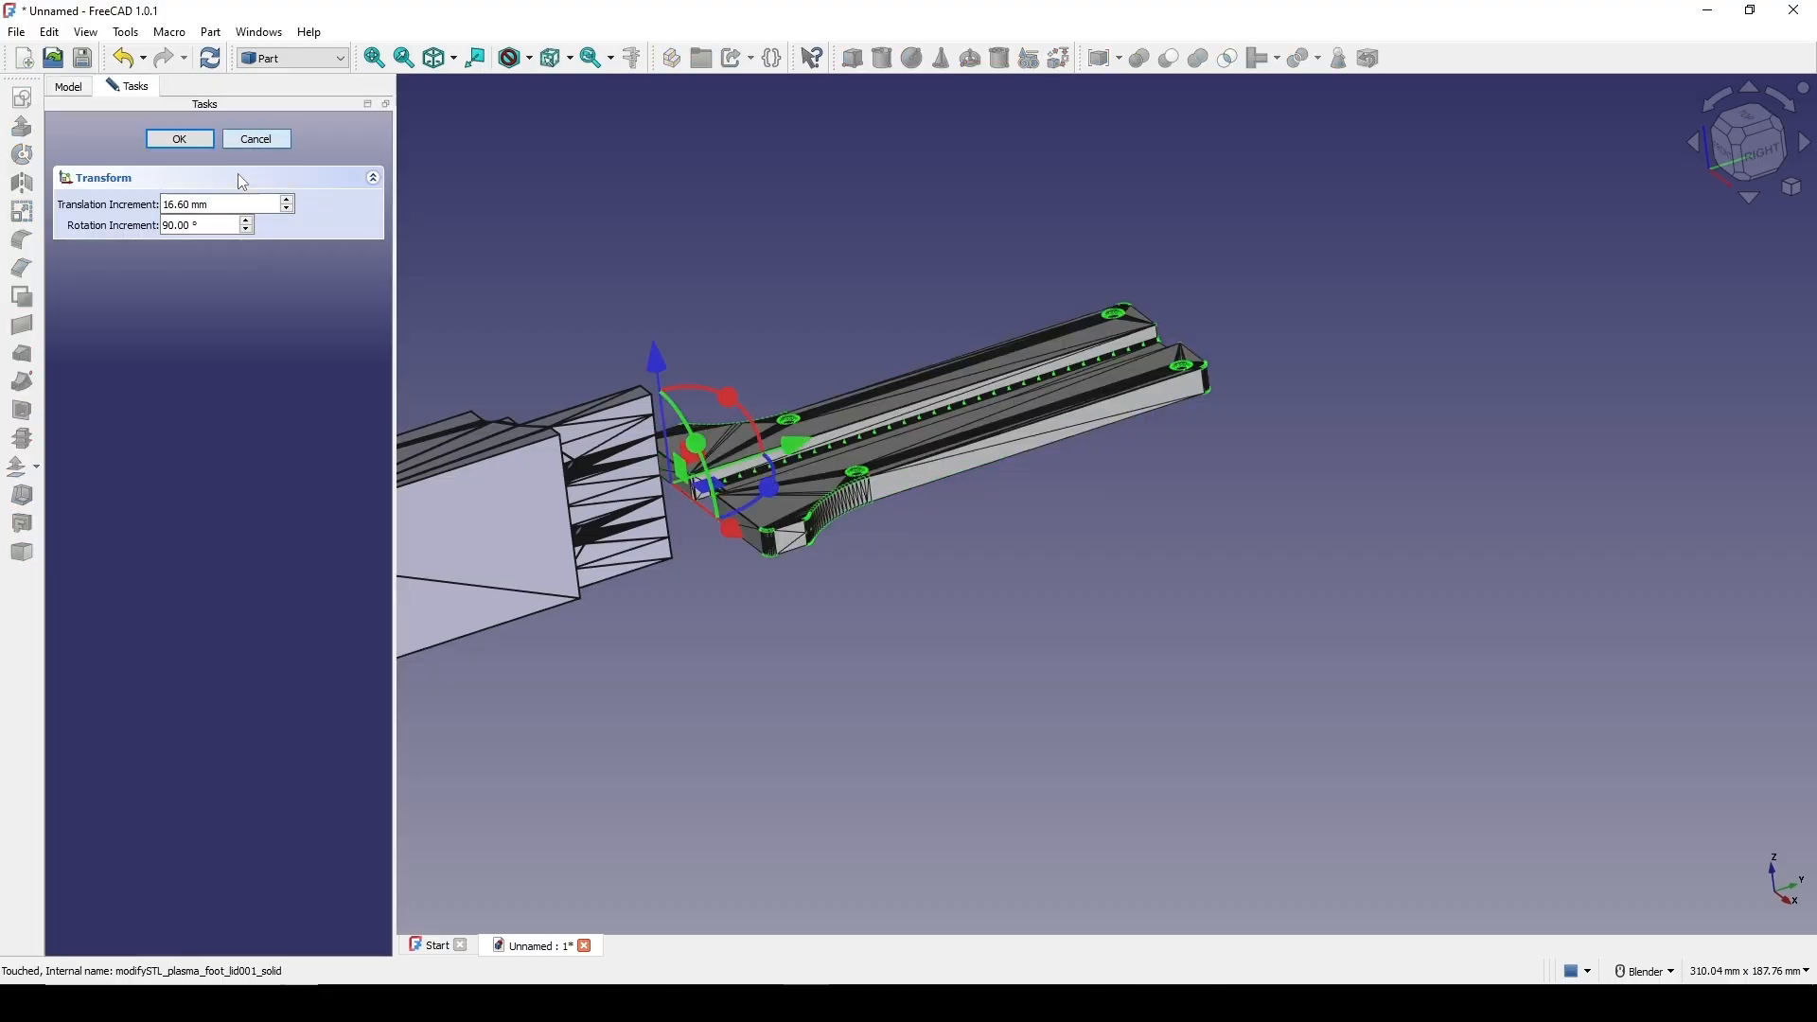
left_click(256, 138)
right_click(245, 258)
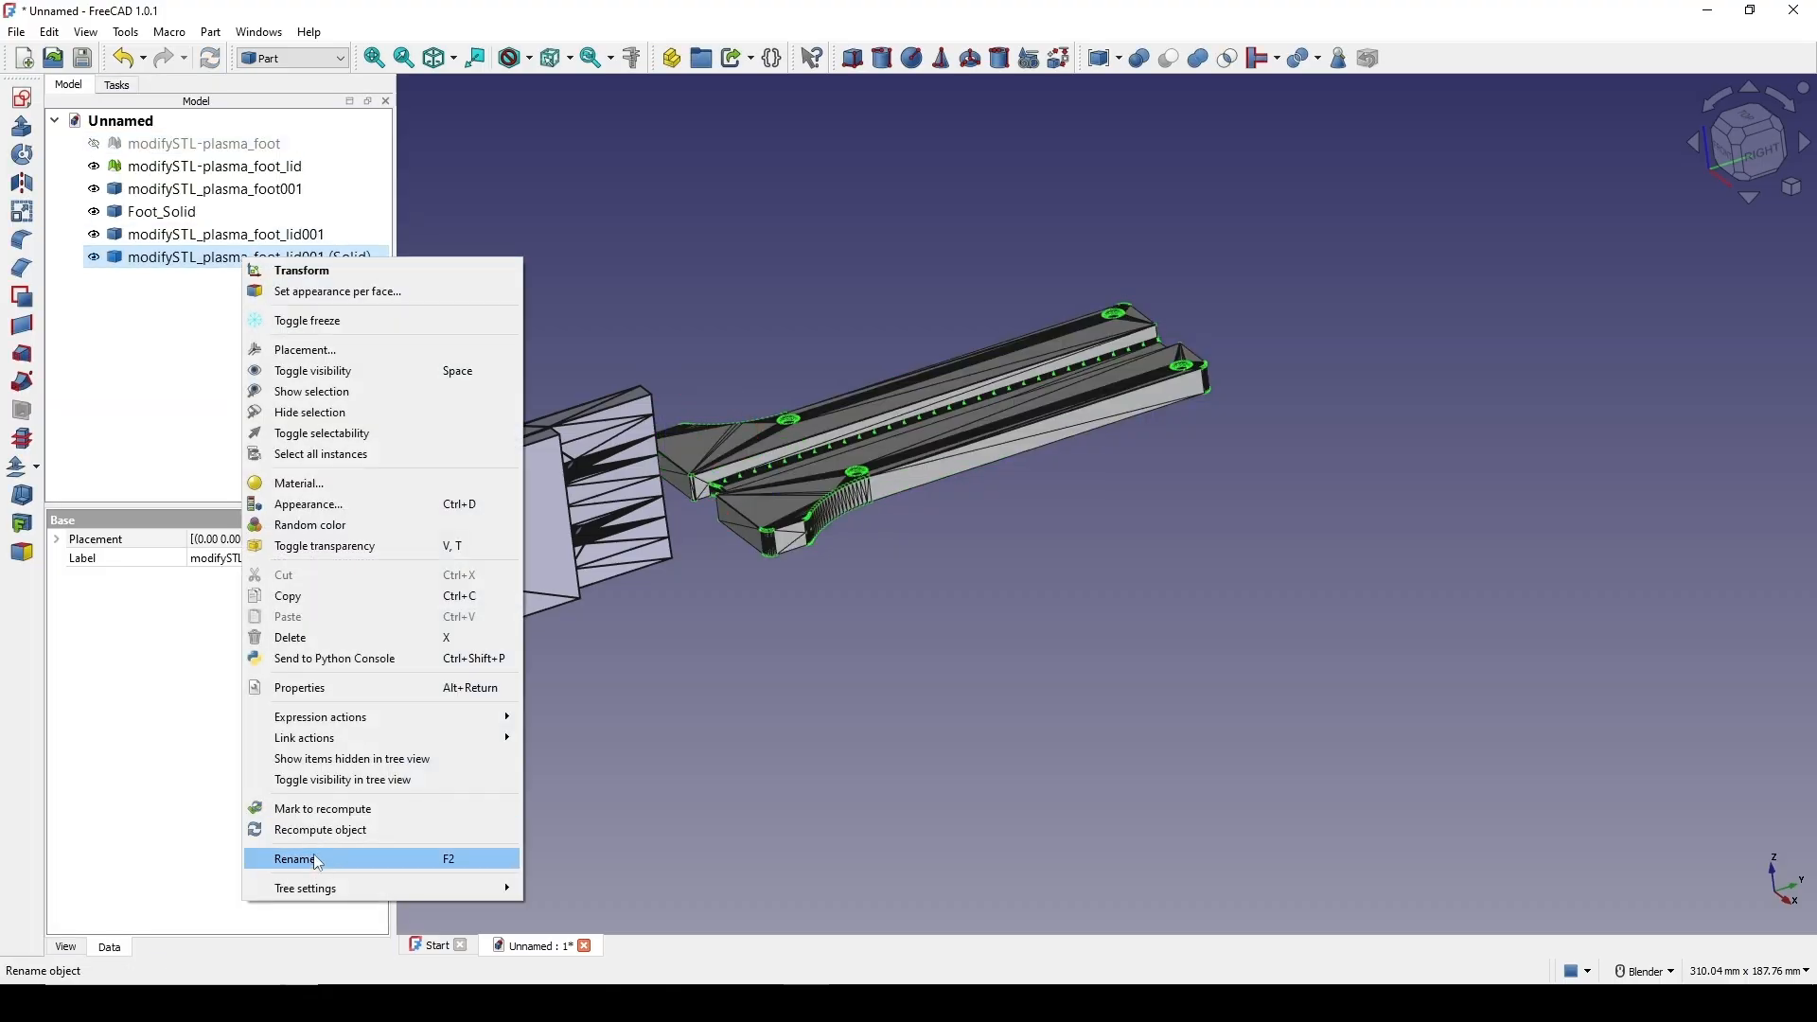
left_click(300, 859)
type("S")
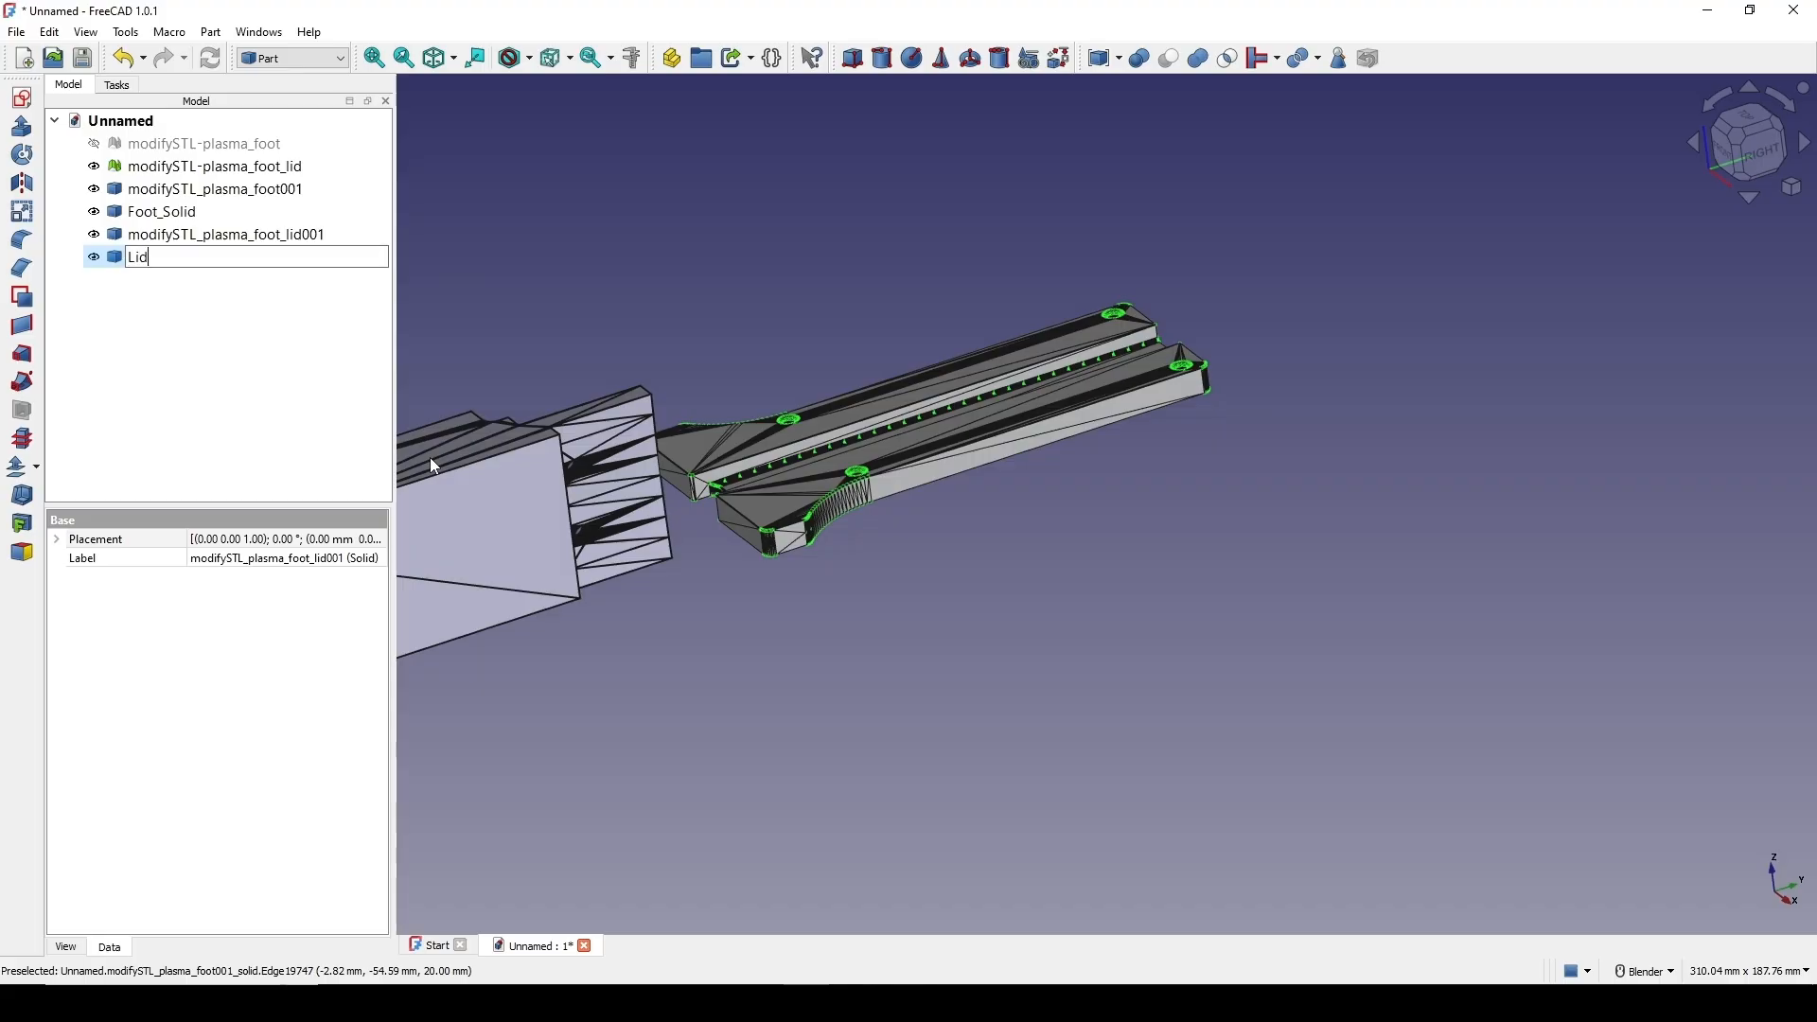
type("id_Solid")
key("Return")
Create a new group in the Unnamed document
left_click(850, 273)
middle_click_drag(818, 380, 913, 383, "shift")
scroll(1070, 320, "down", 2)
left_click(128, 122)
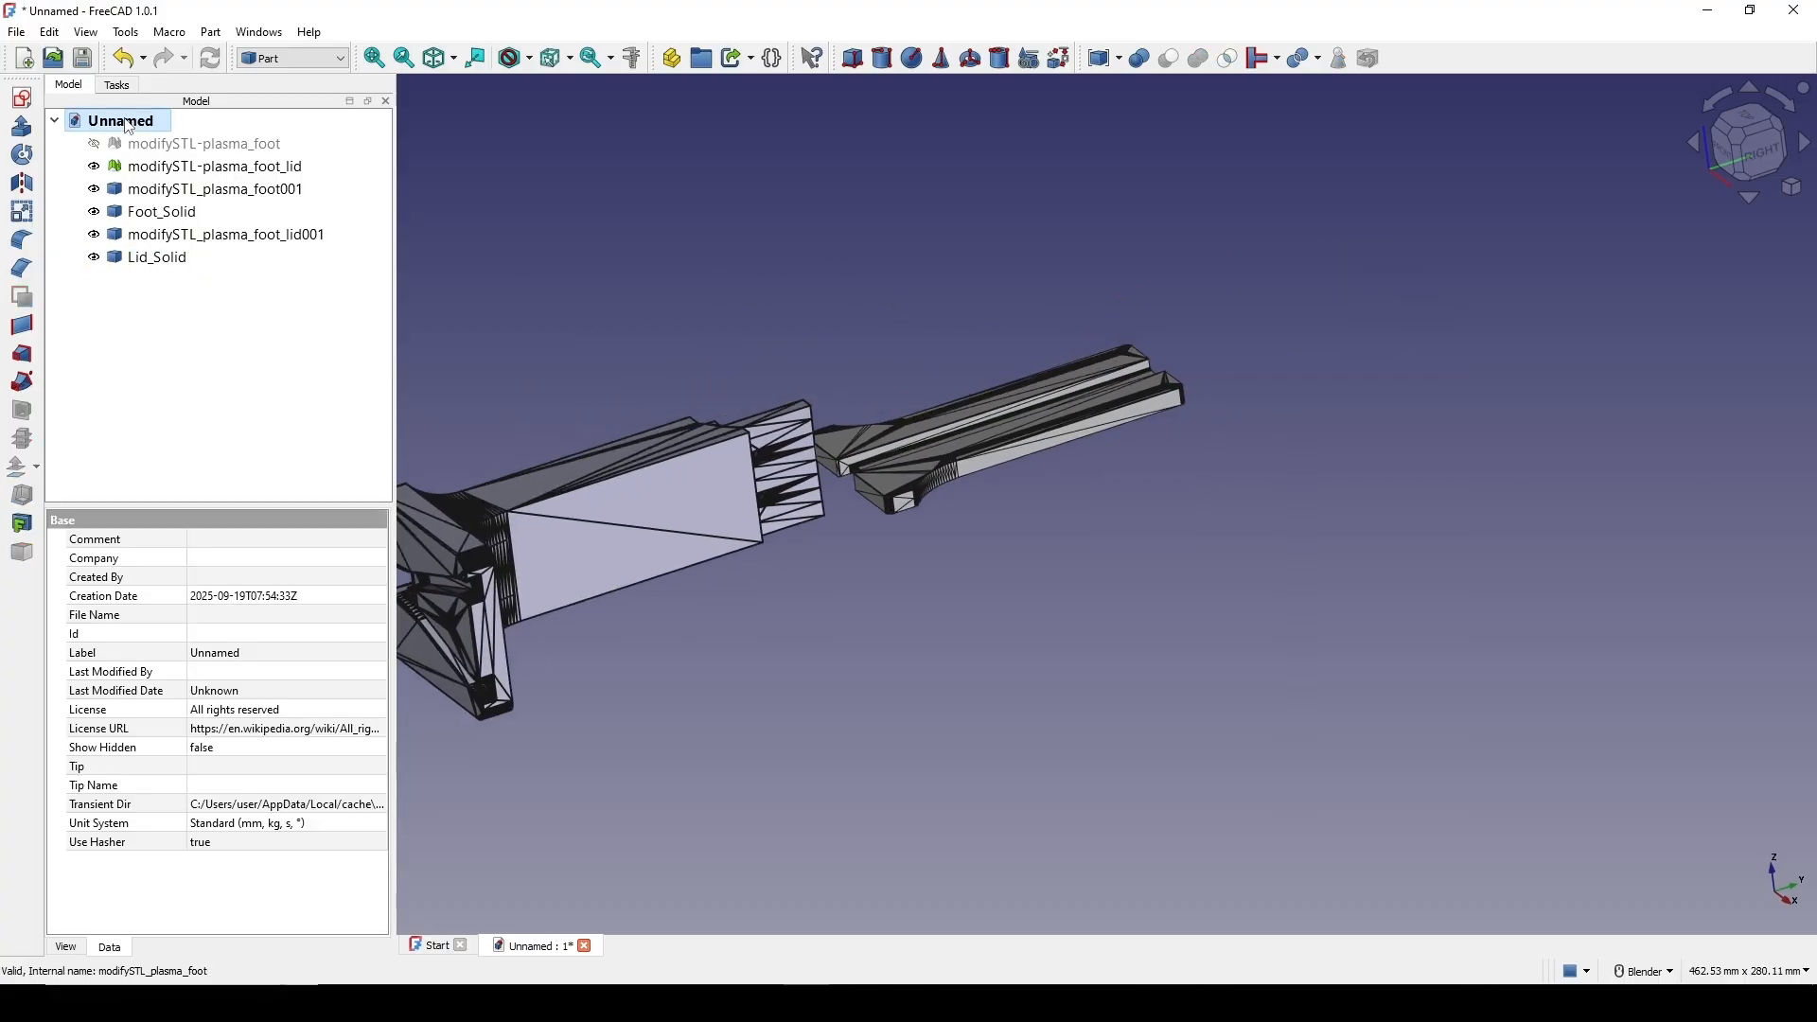
right_click(128, 123)
left_click(202, 328)
Move both imported meshes and the two intermediate shapes, modifySTL_plasma_foot001 and modifySTL_plasma_foot_lid001, into the new group
left_click(142, 145)
left_click(147, 167, "ctrl")
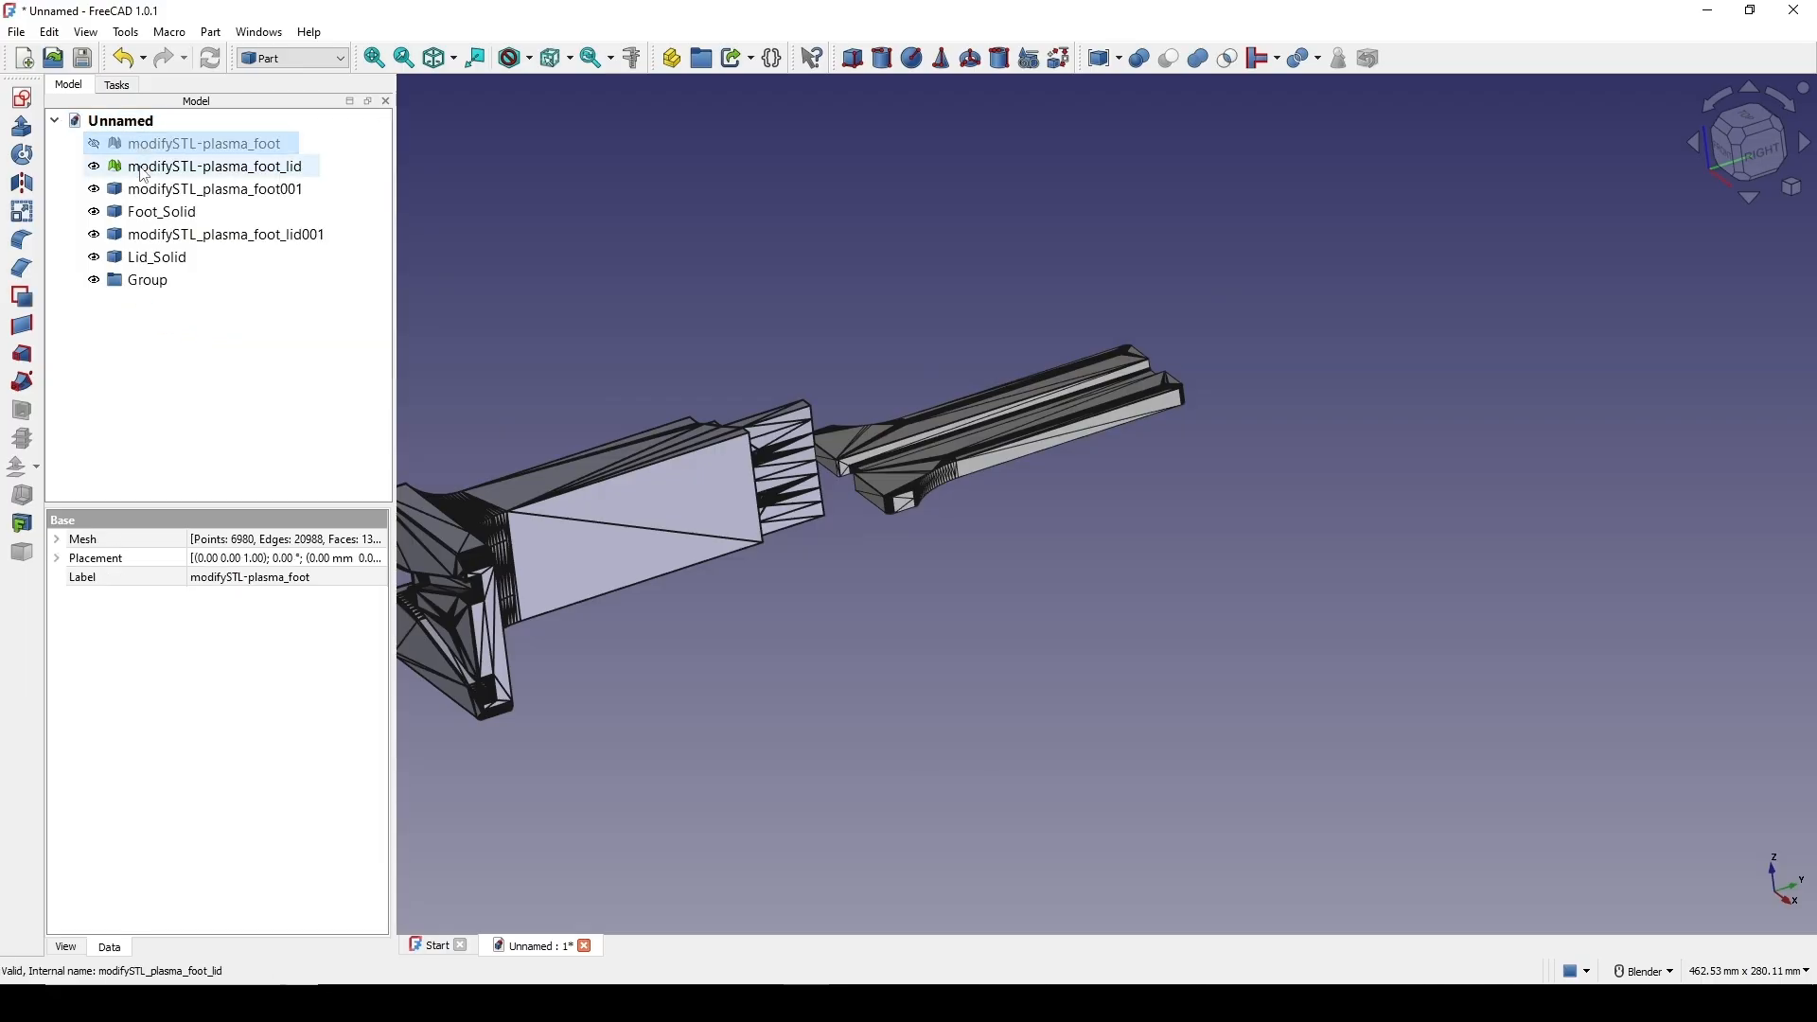
left_click(188, 192, "ctrl")
left_click(225, 235, "ctrl")
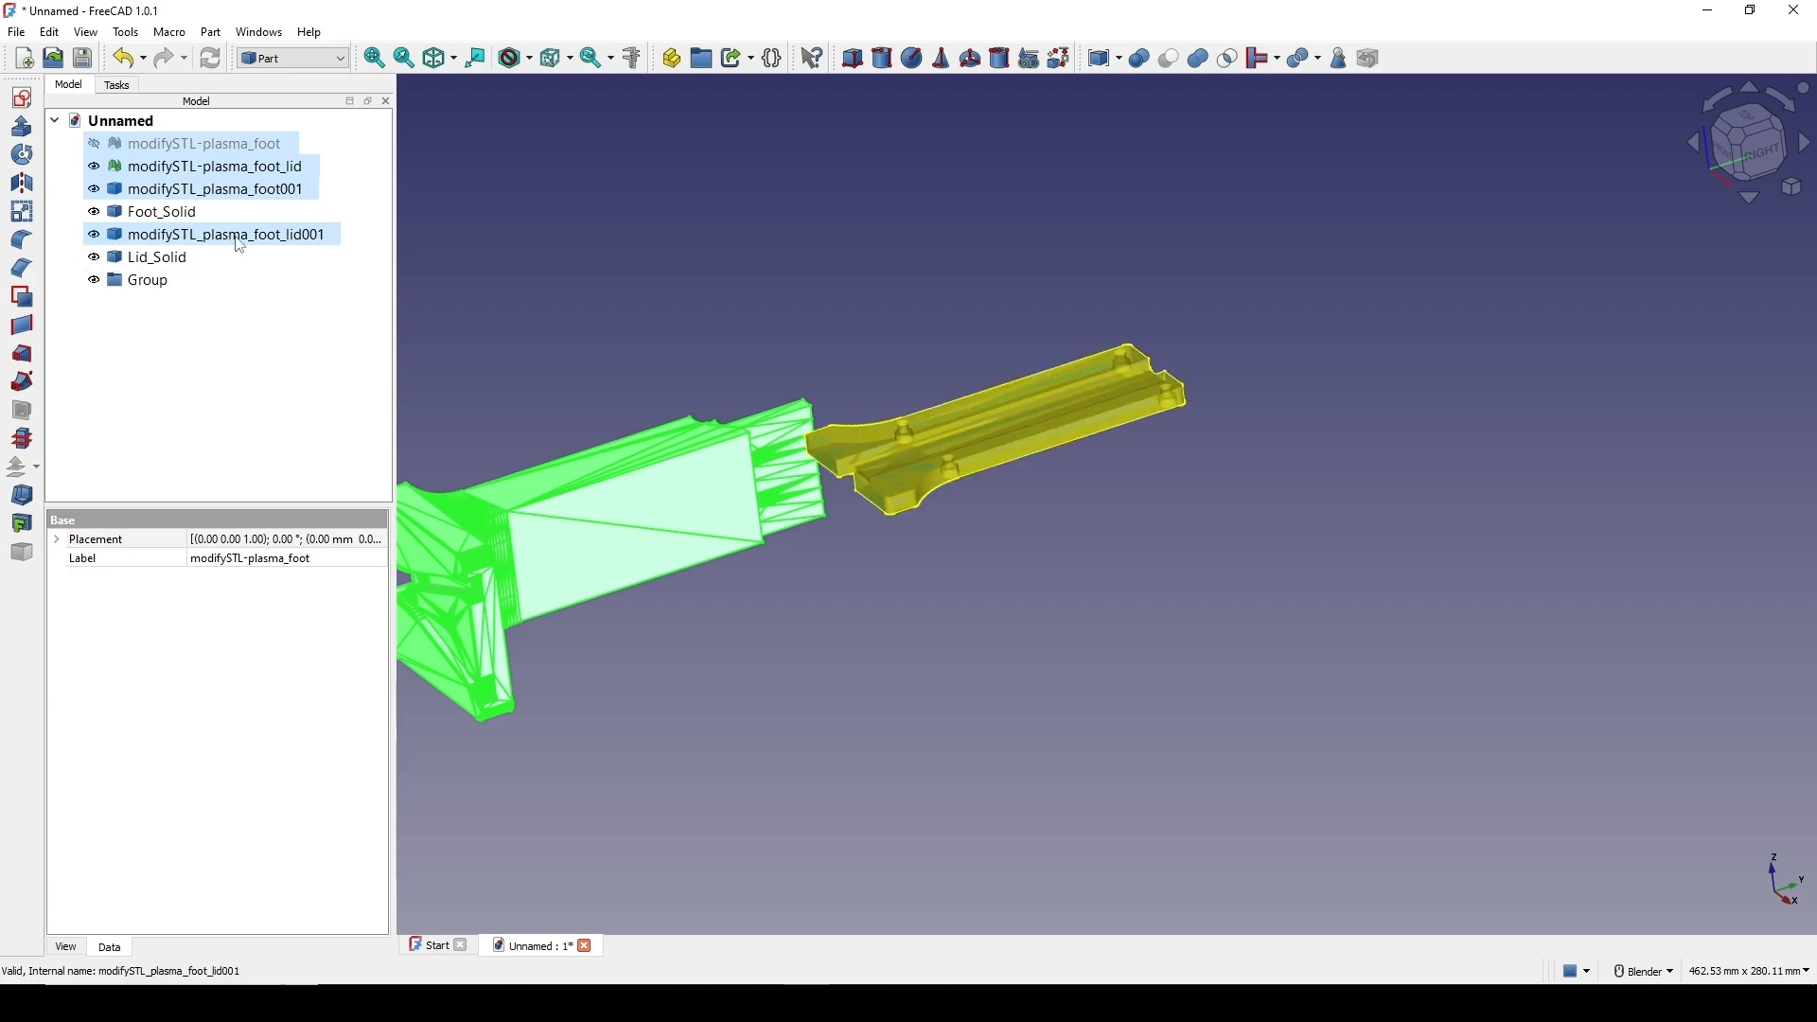
left_click_drag(238, 246, 201, 282)
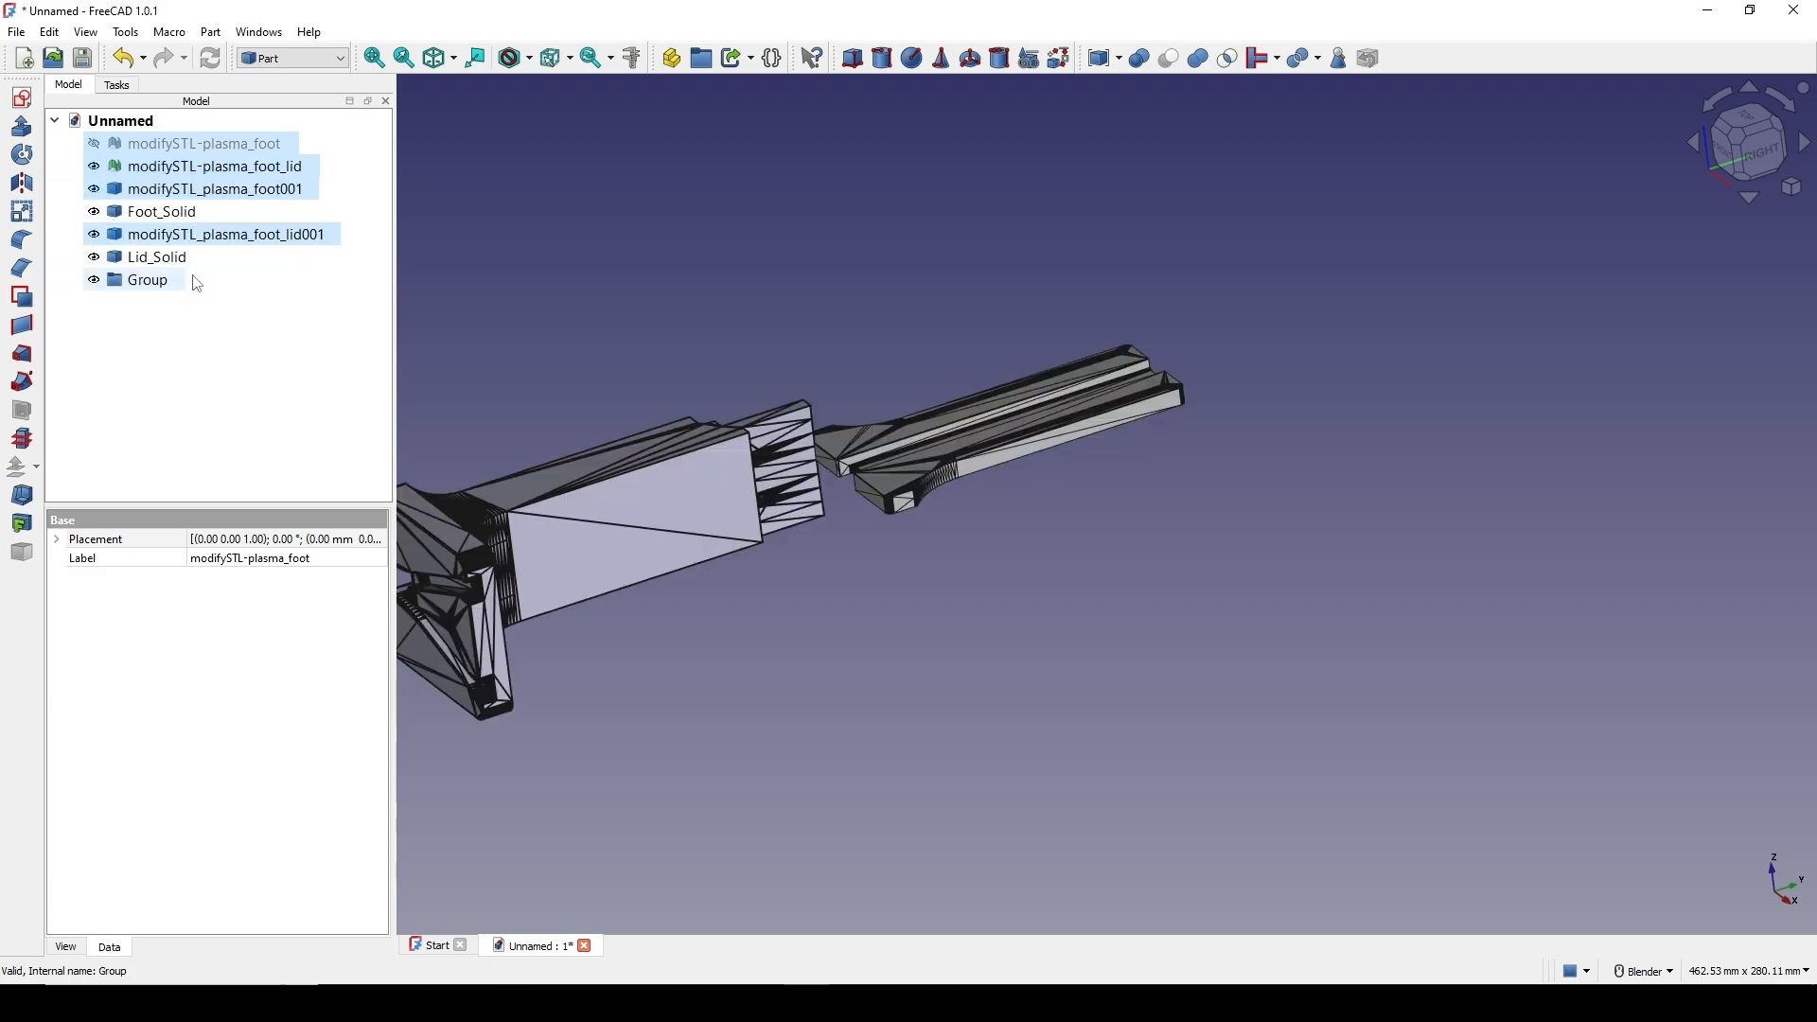
Rename the new group holding the imported meshes and intermediate shapes as Source
left_click(156, 194)
right_click(156, 194)
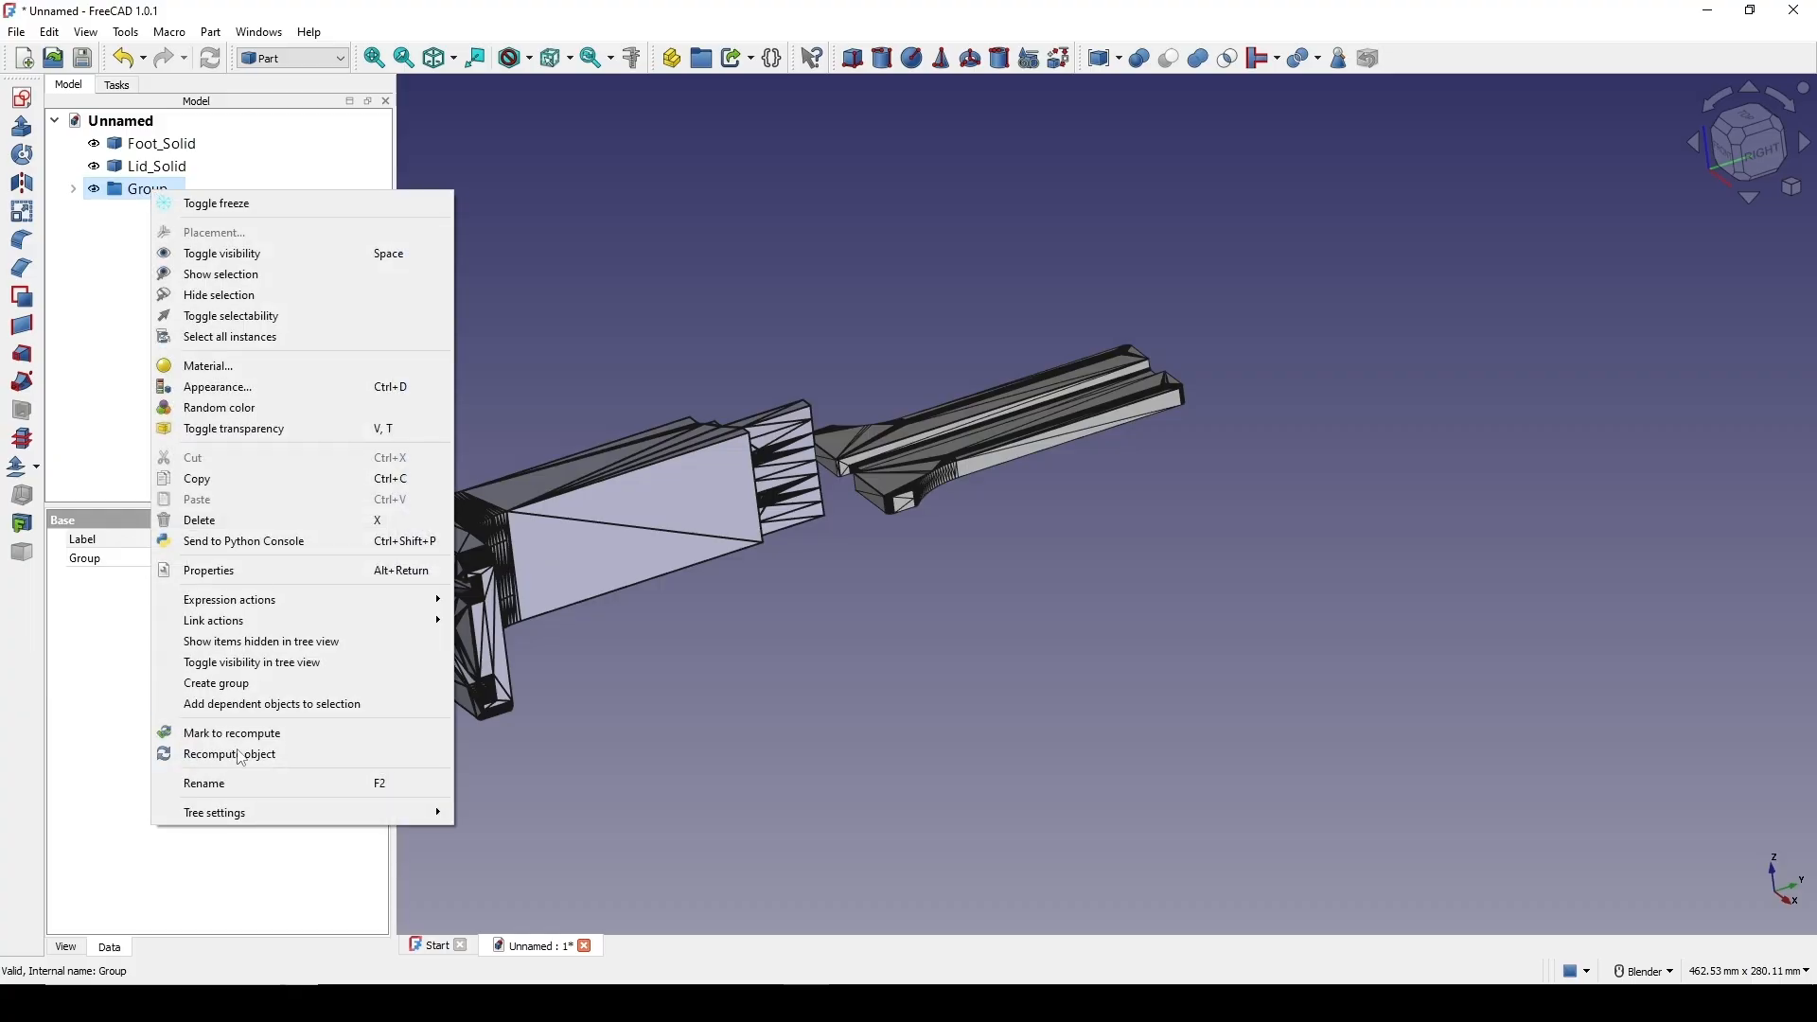
left_click(242, 763)
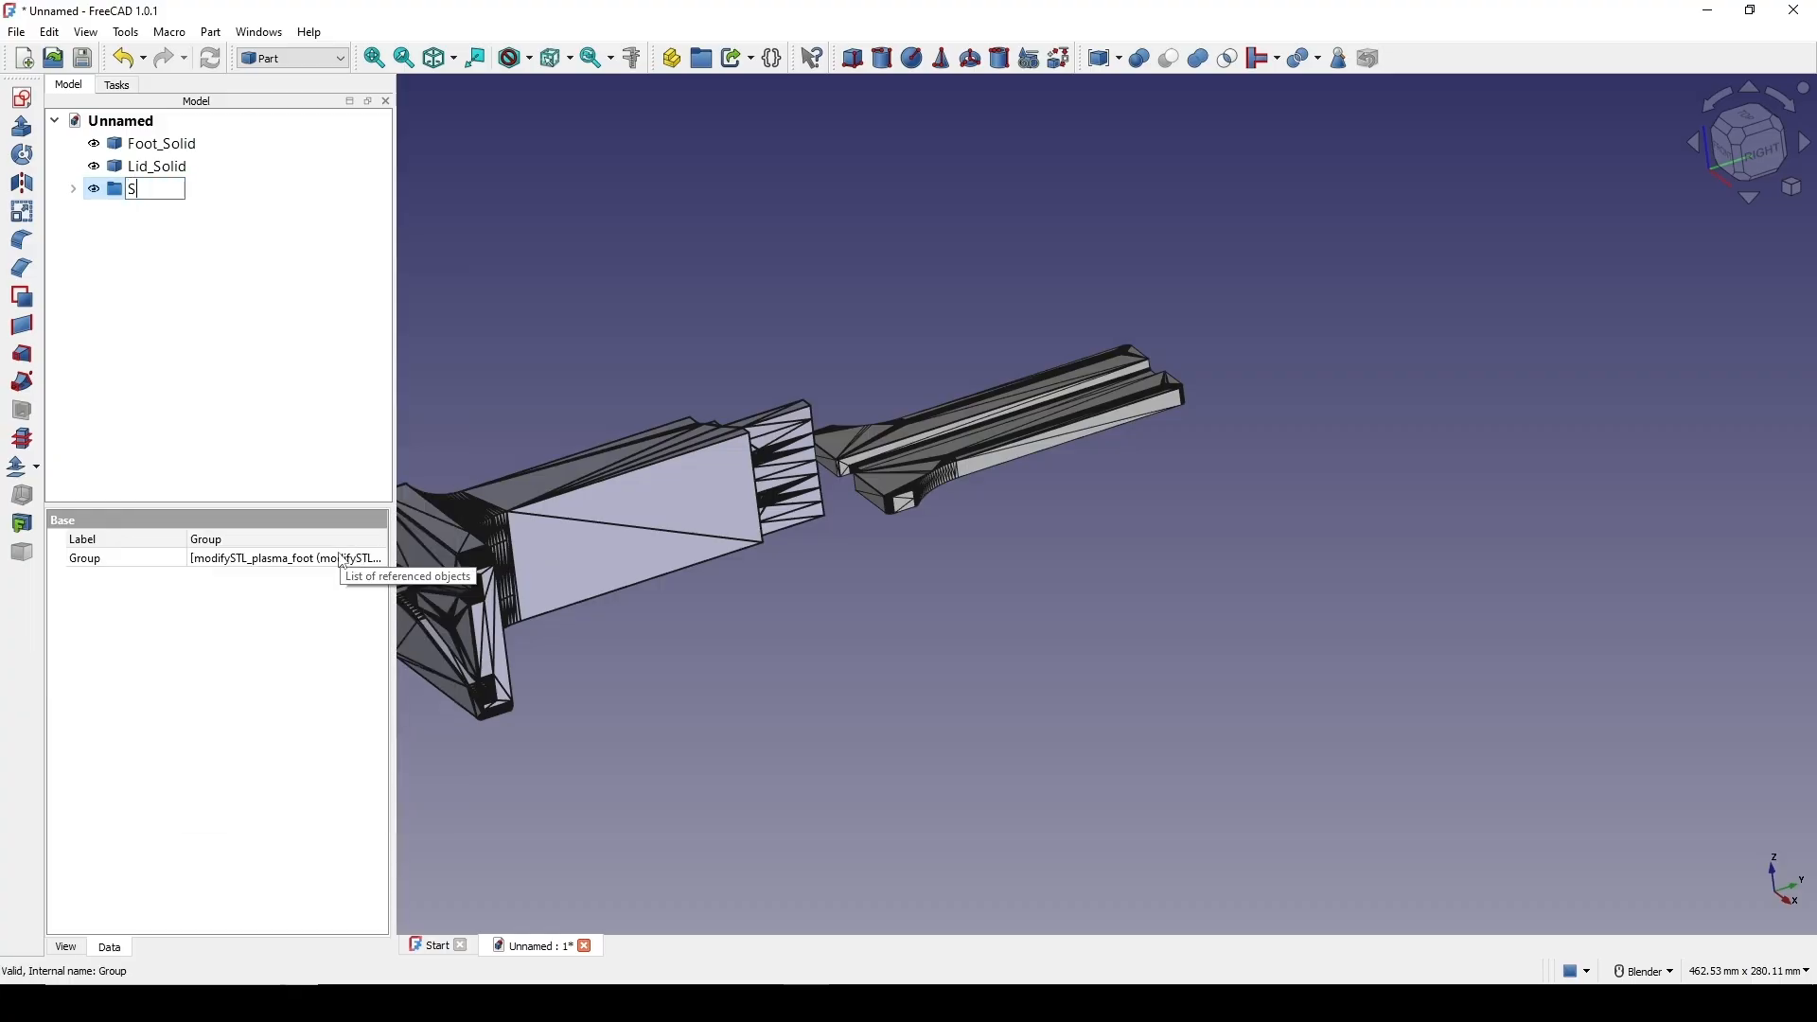
type("Source")
key("Return")
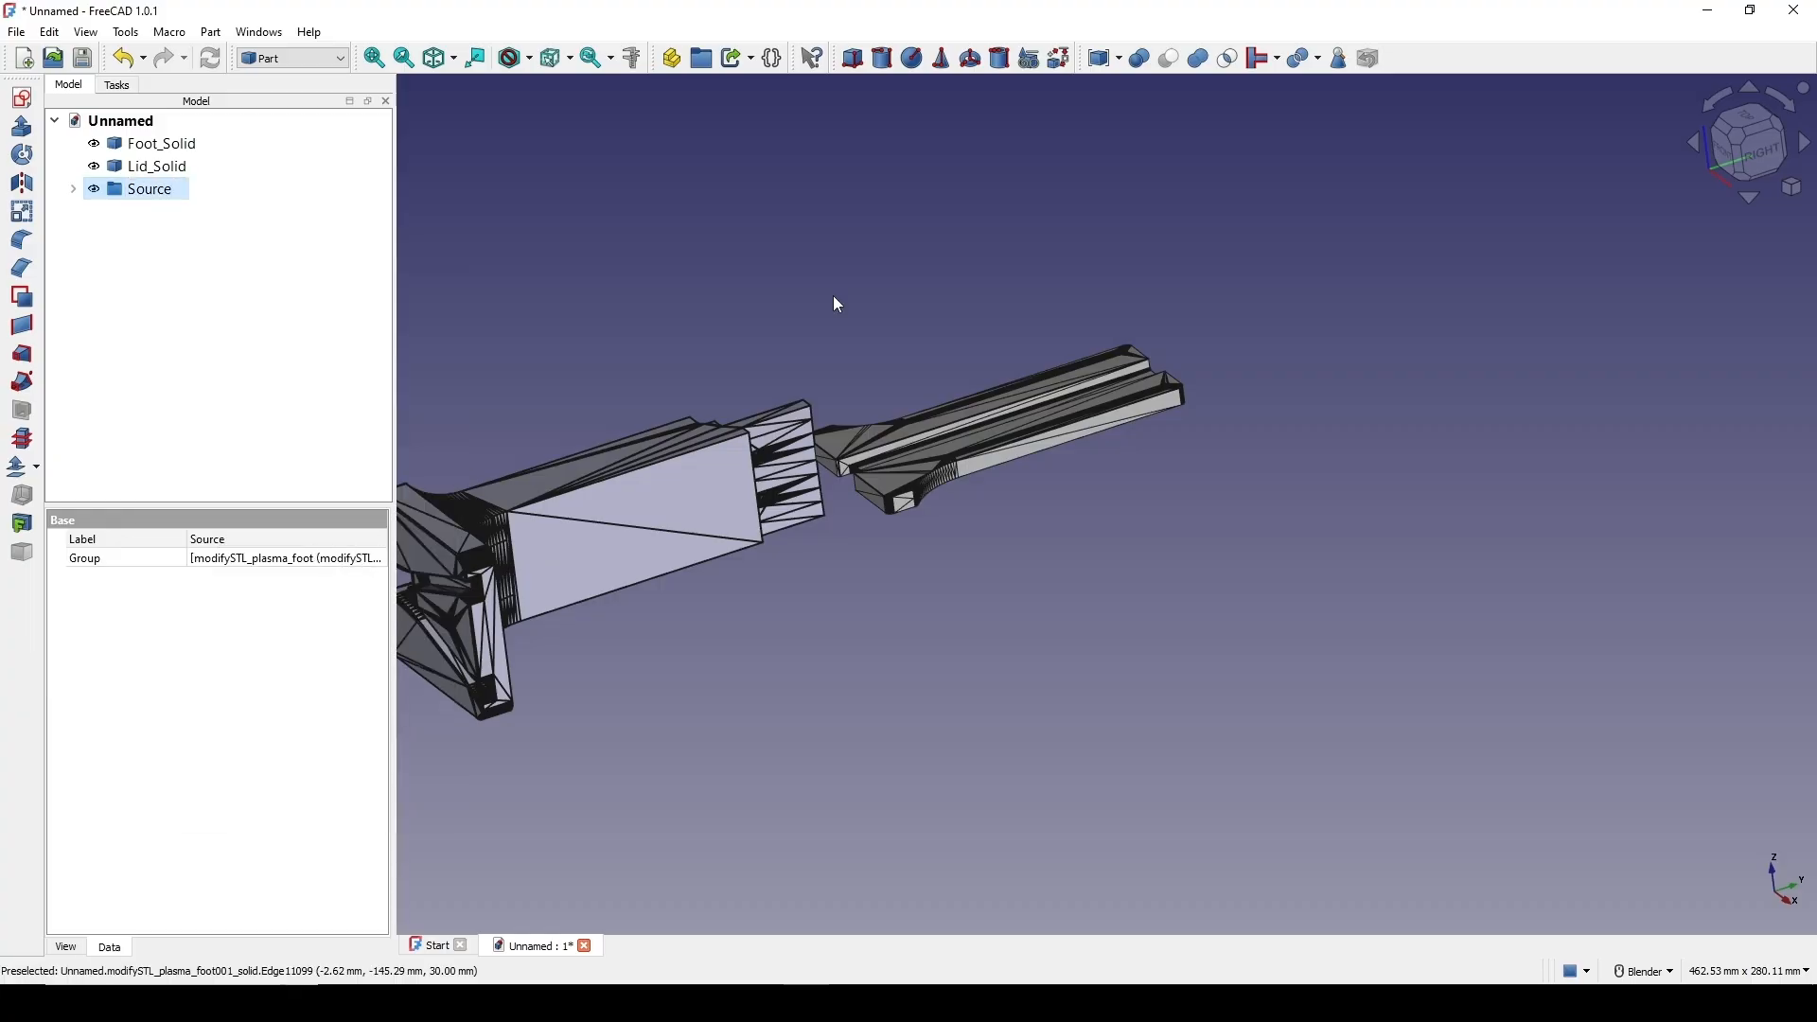
Hide modifySTL-plasma_foot_lid, modifySTL_plasma_foot001 and modifySTL_plasma_foot_lid001 inside the Source group, and collapse the group
middle_click_drag(829, 305, 945, 291, "shift")
left_click(112, 339)
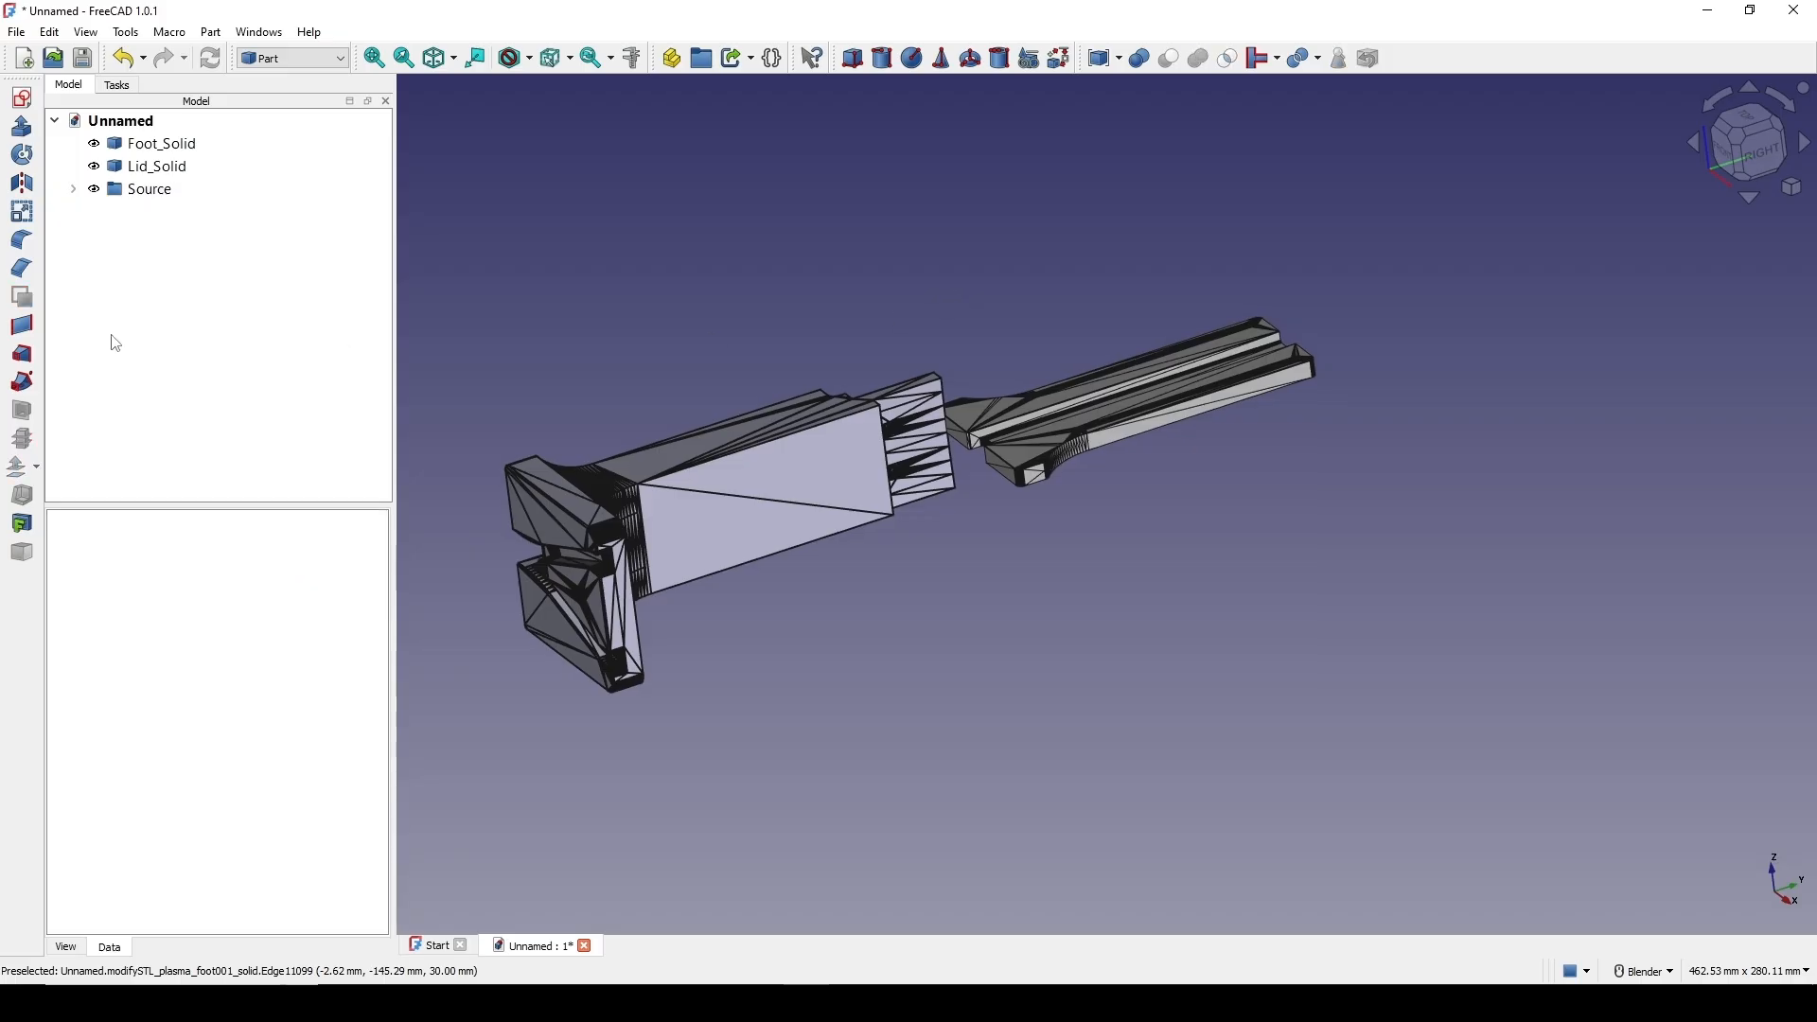
left_click(76, 191)
left_click(199, 235)
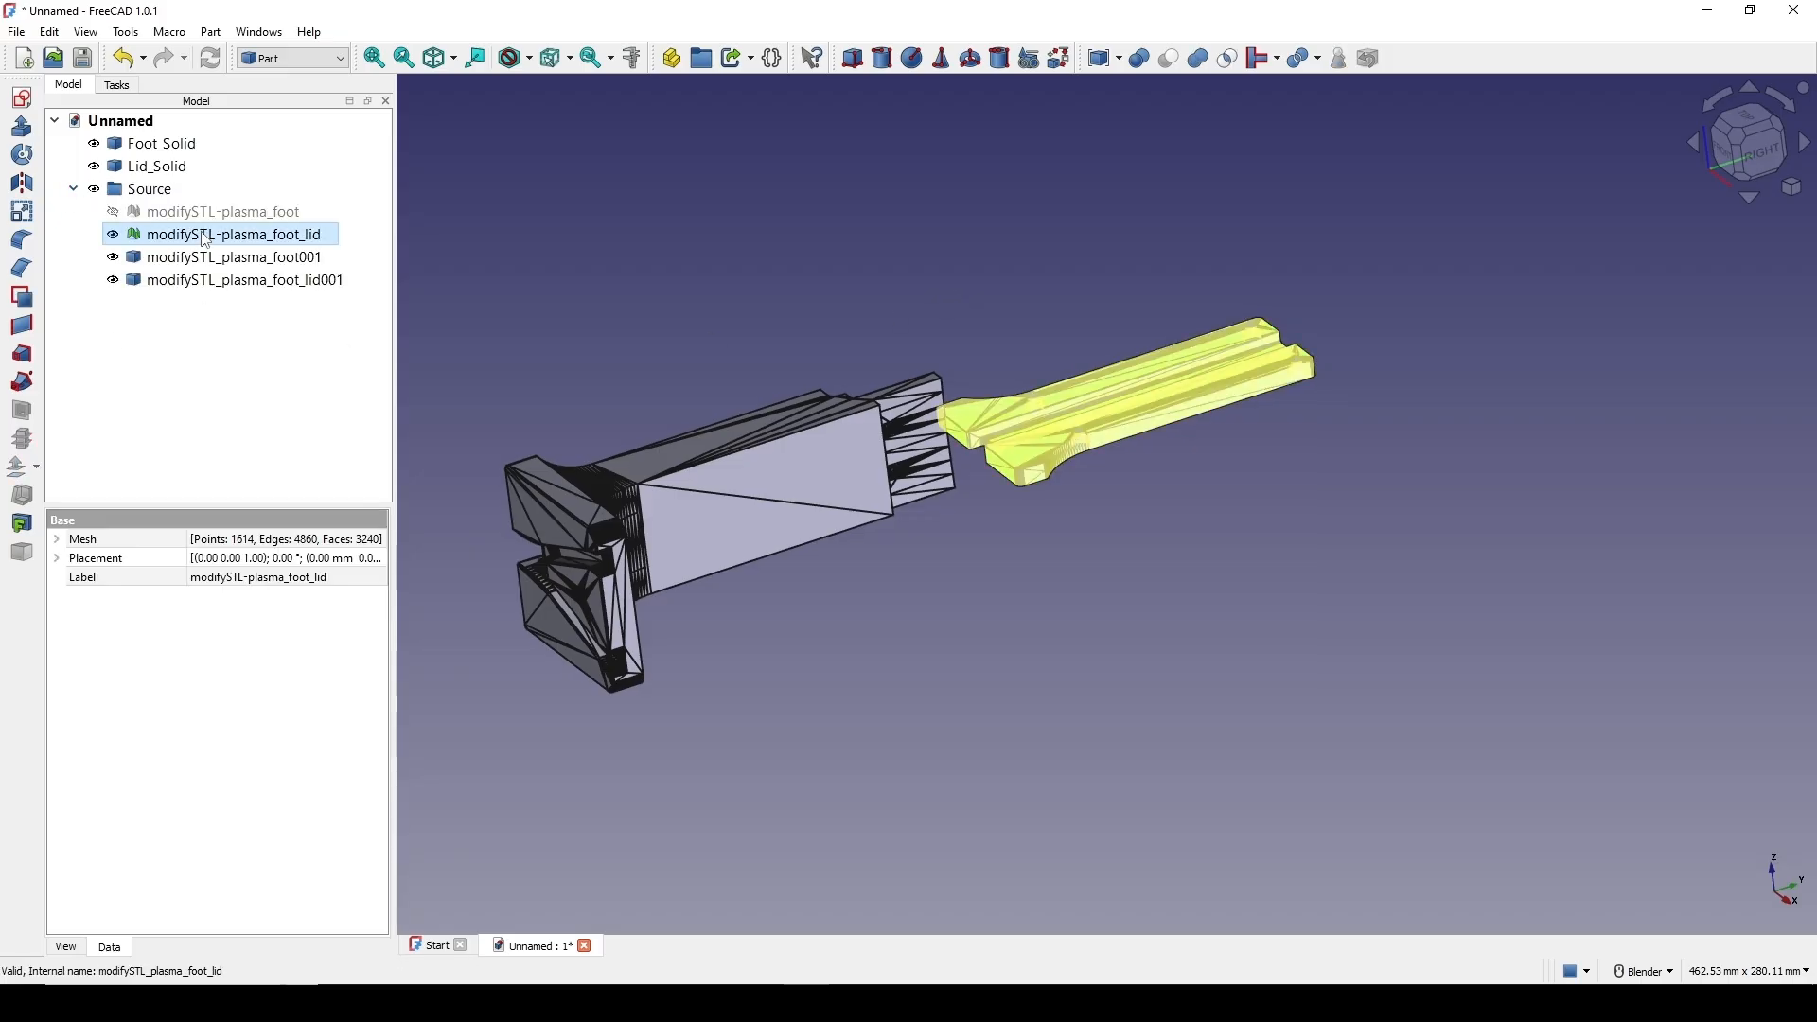
left_click(185, 280, "shift")
key("space")
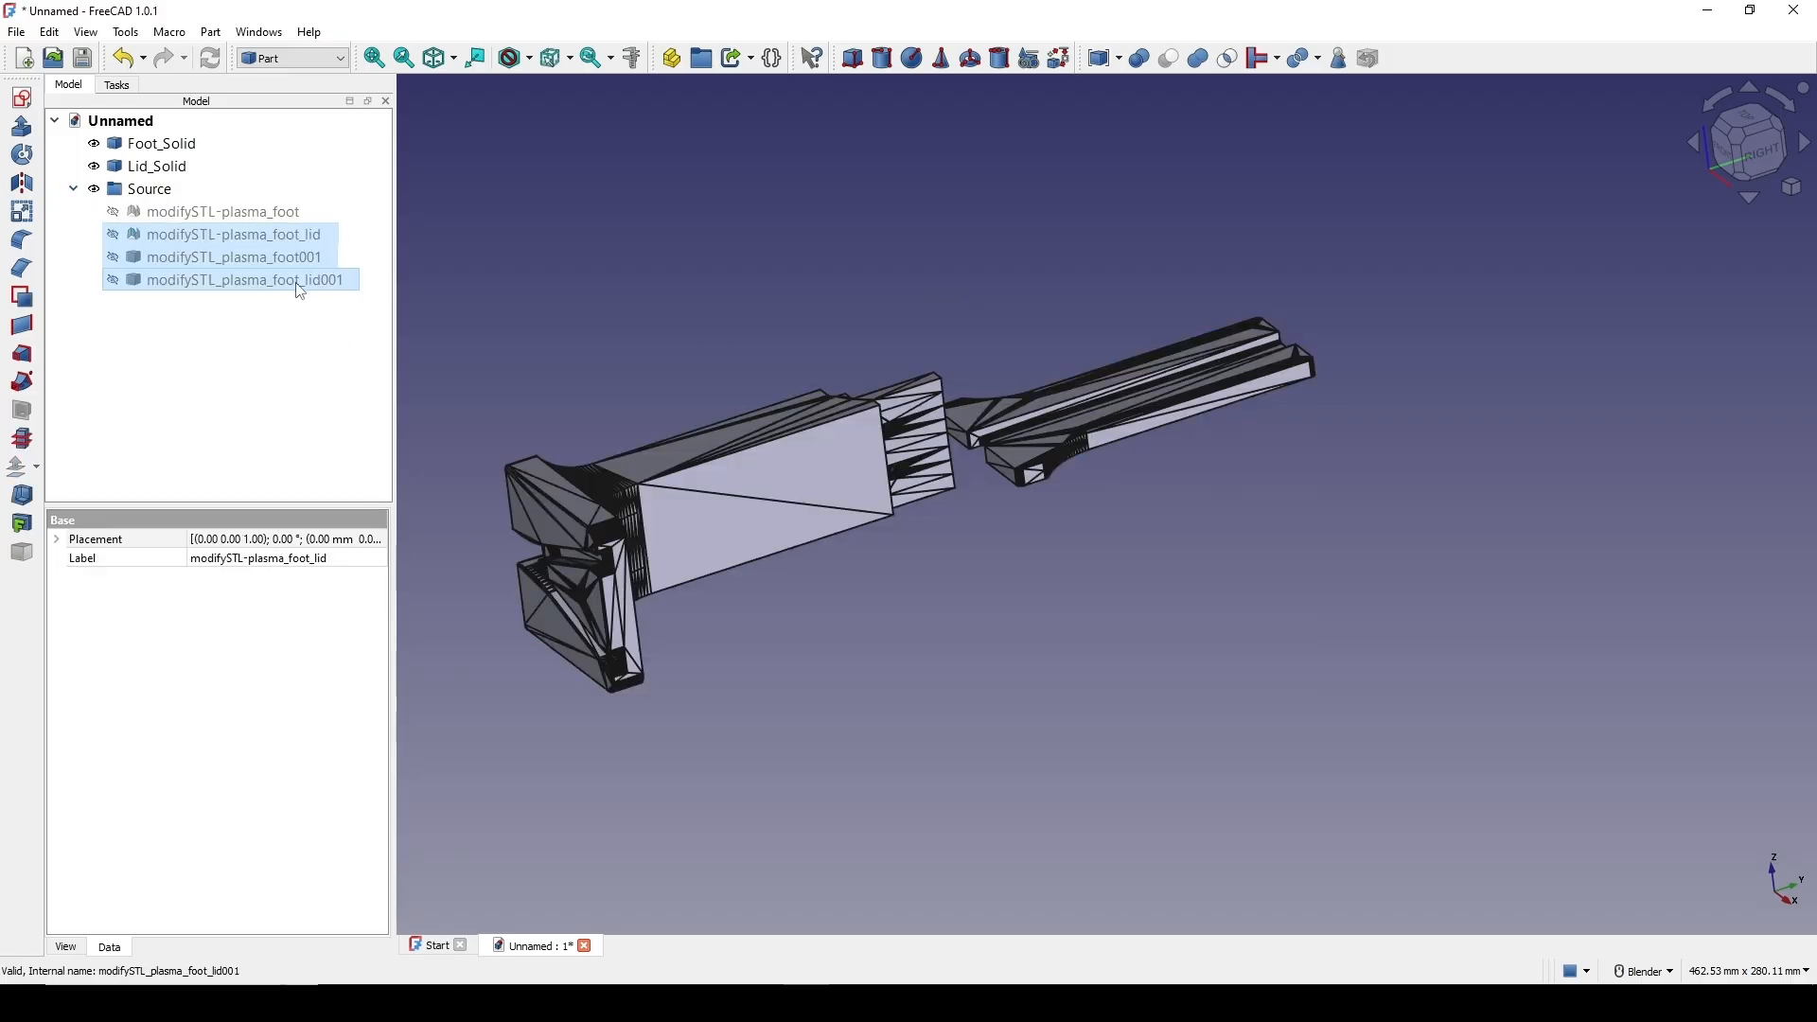
left_click(74, 189)
Turn on the axis cross at the document origin
middle_click_drag(1224, 366, 1209, 446)
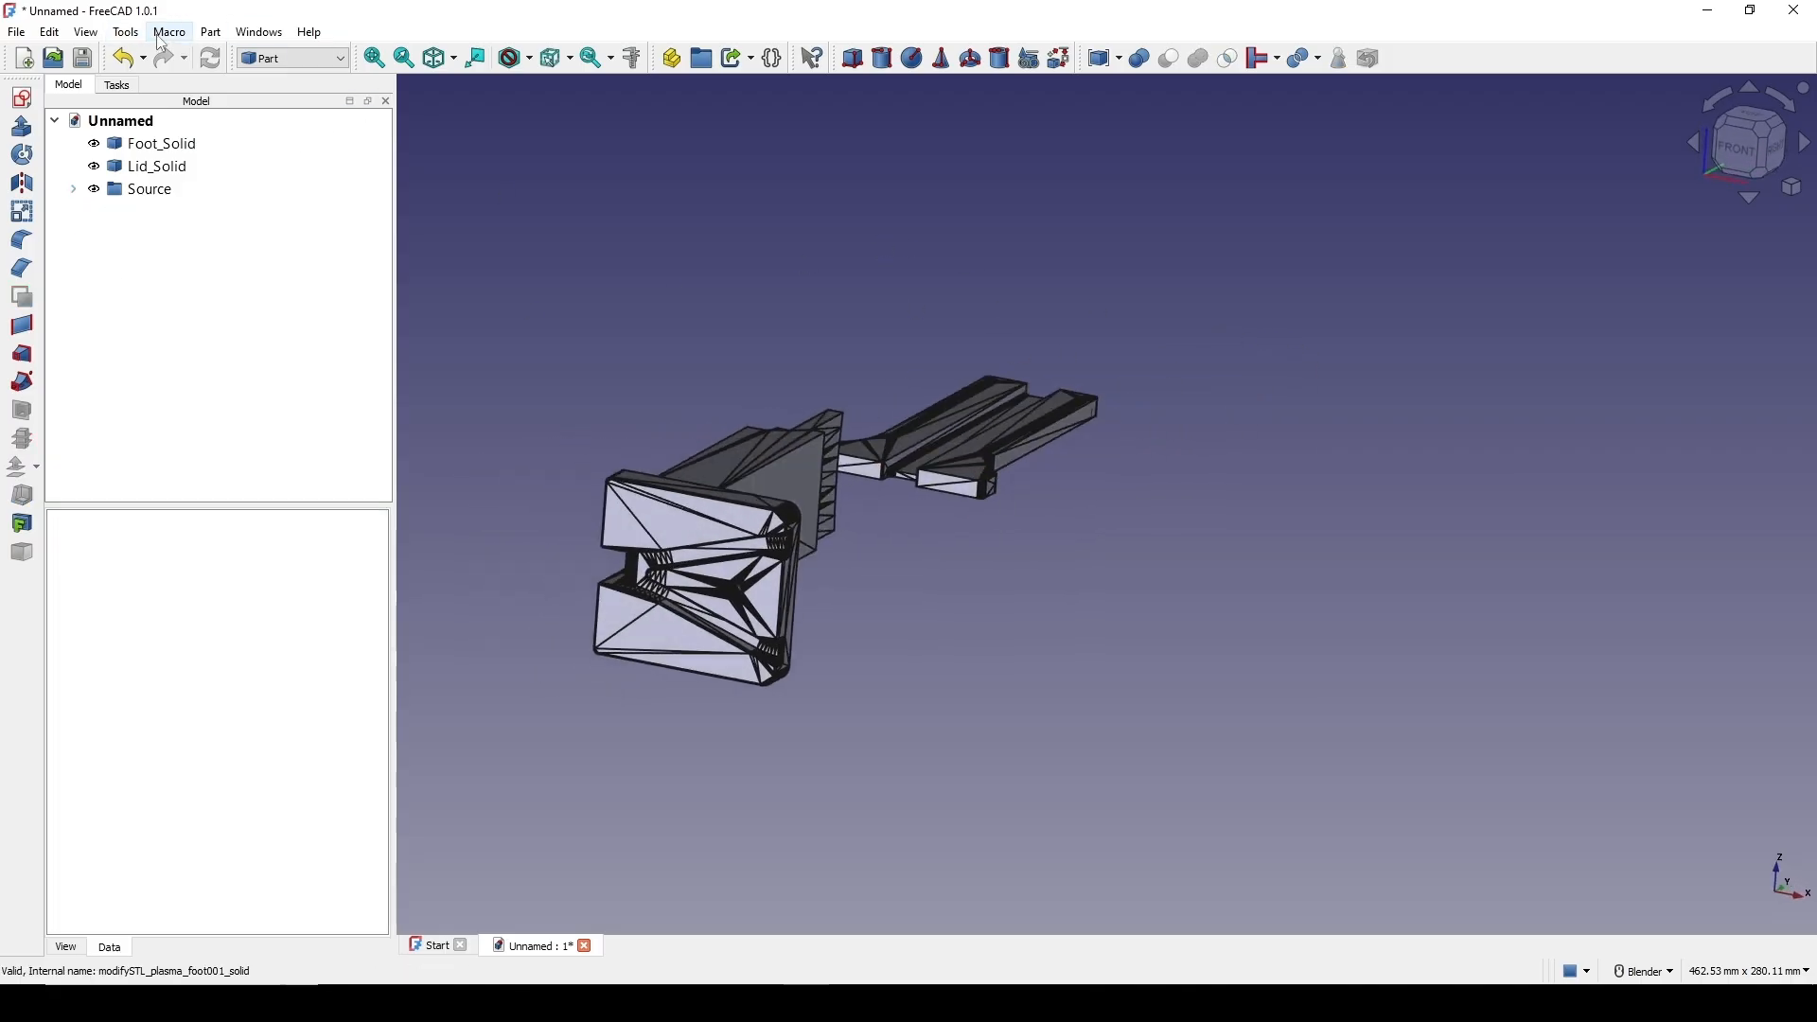
left_click(86, 32)
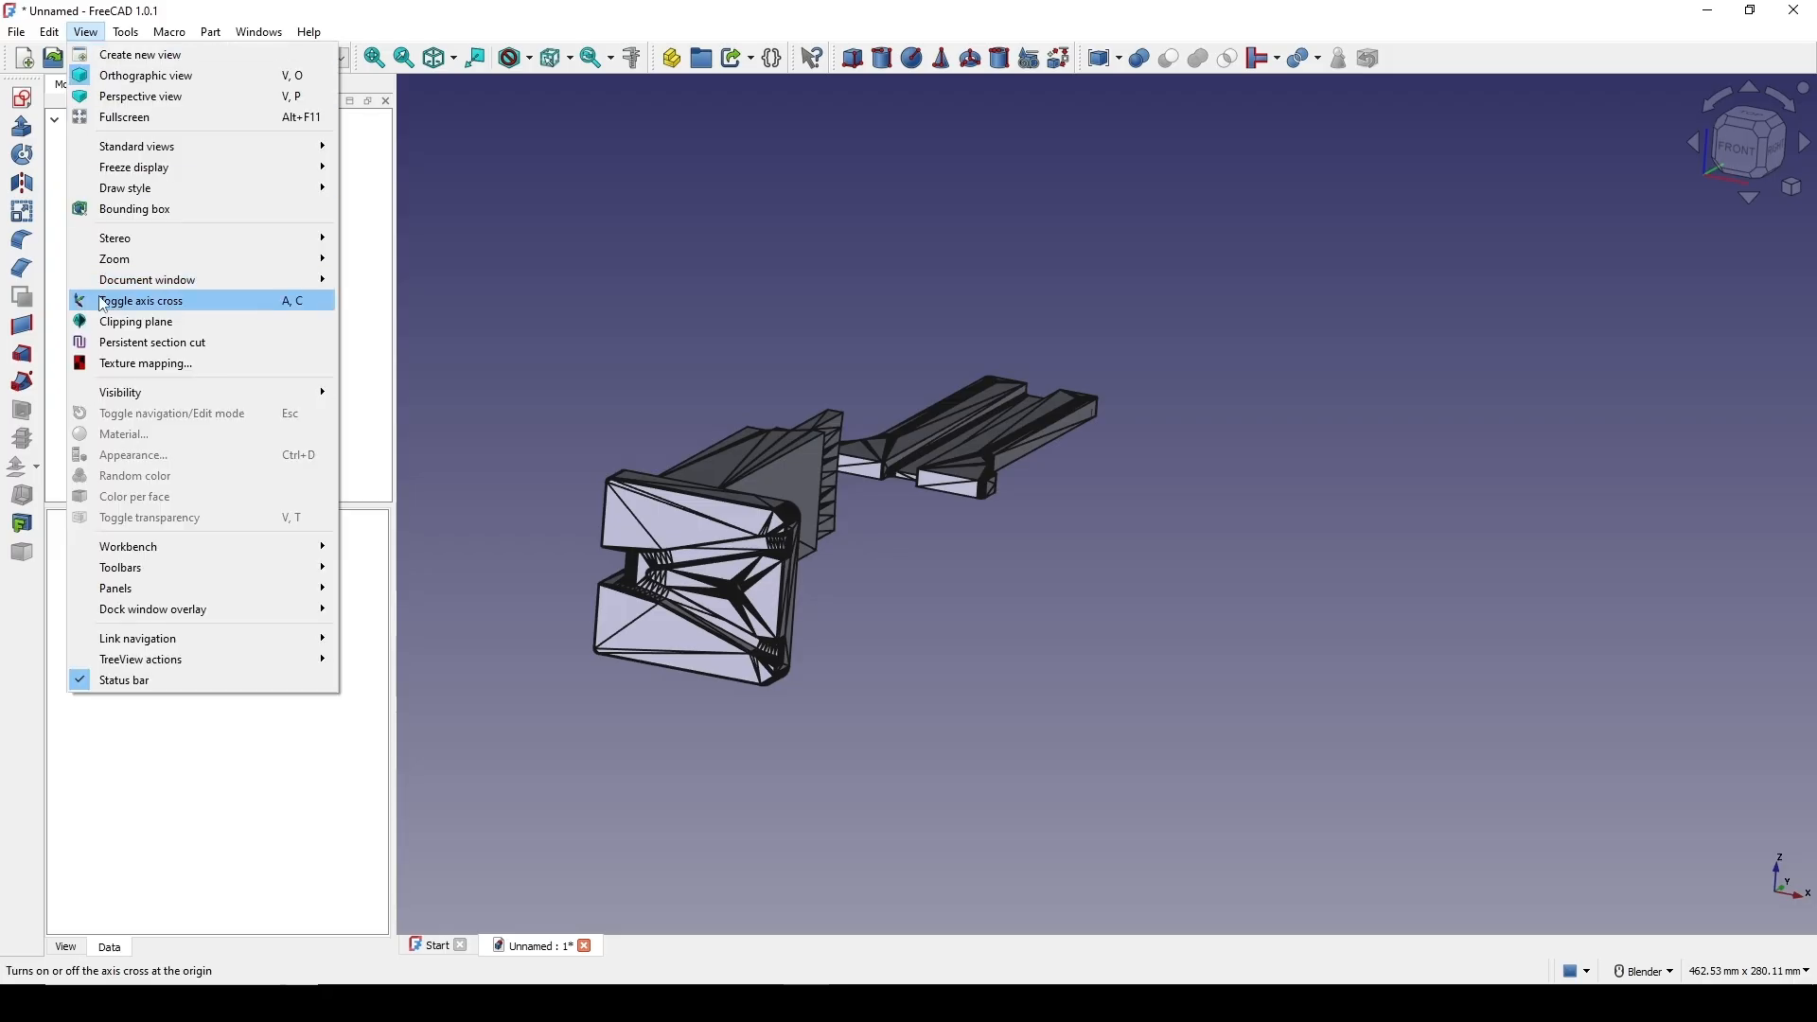
left_click(212, 302)
middle_click_drag(663, 615, 911, 602)
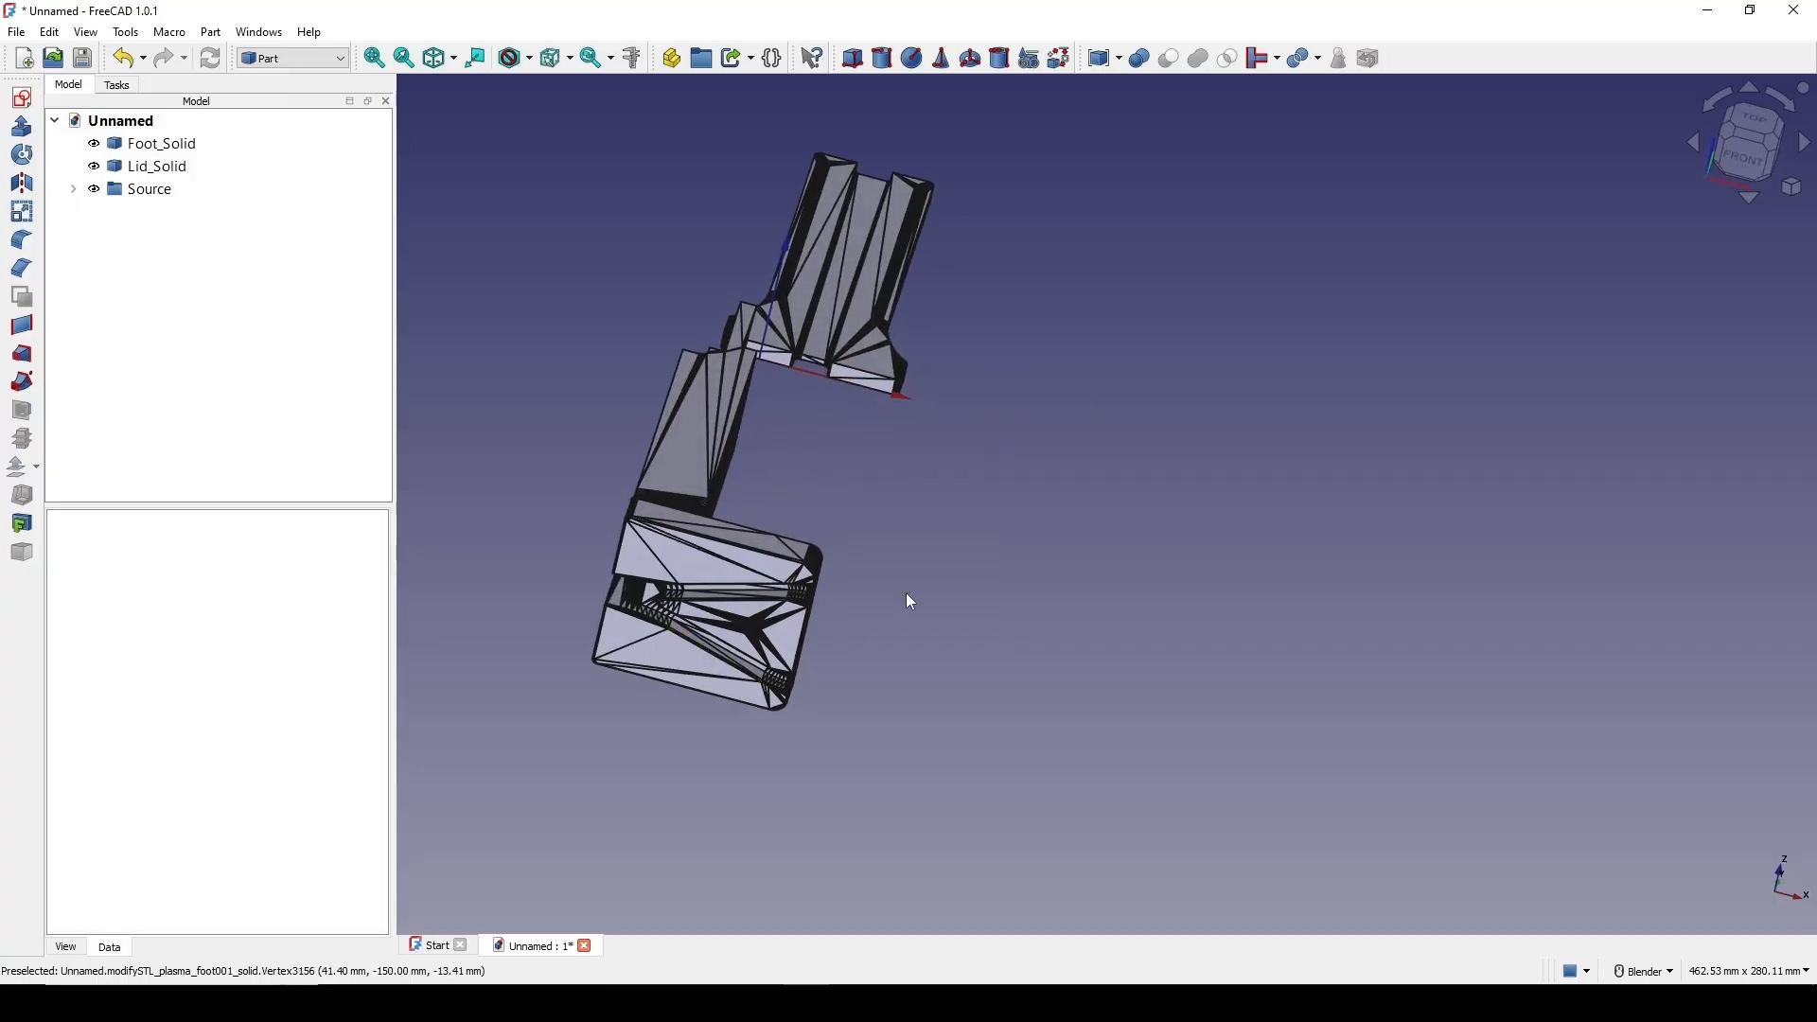
middle_click_drag(1168, 647, 1086, 431)
left_click(940, 436)
left_click(1085, 431)
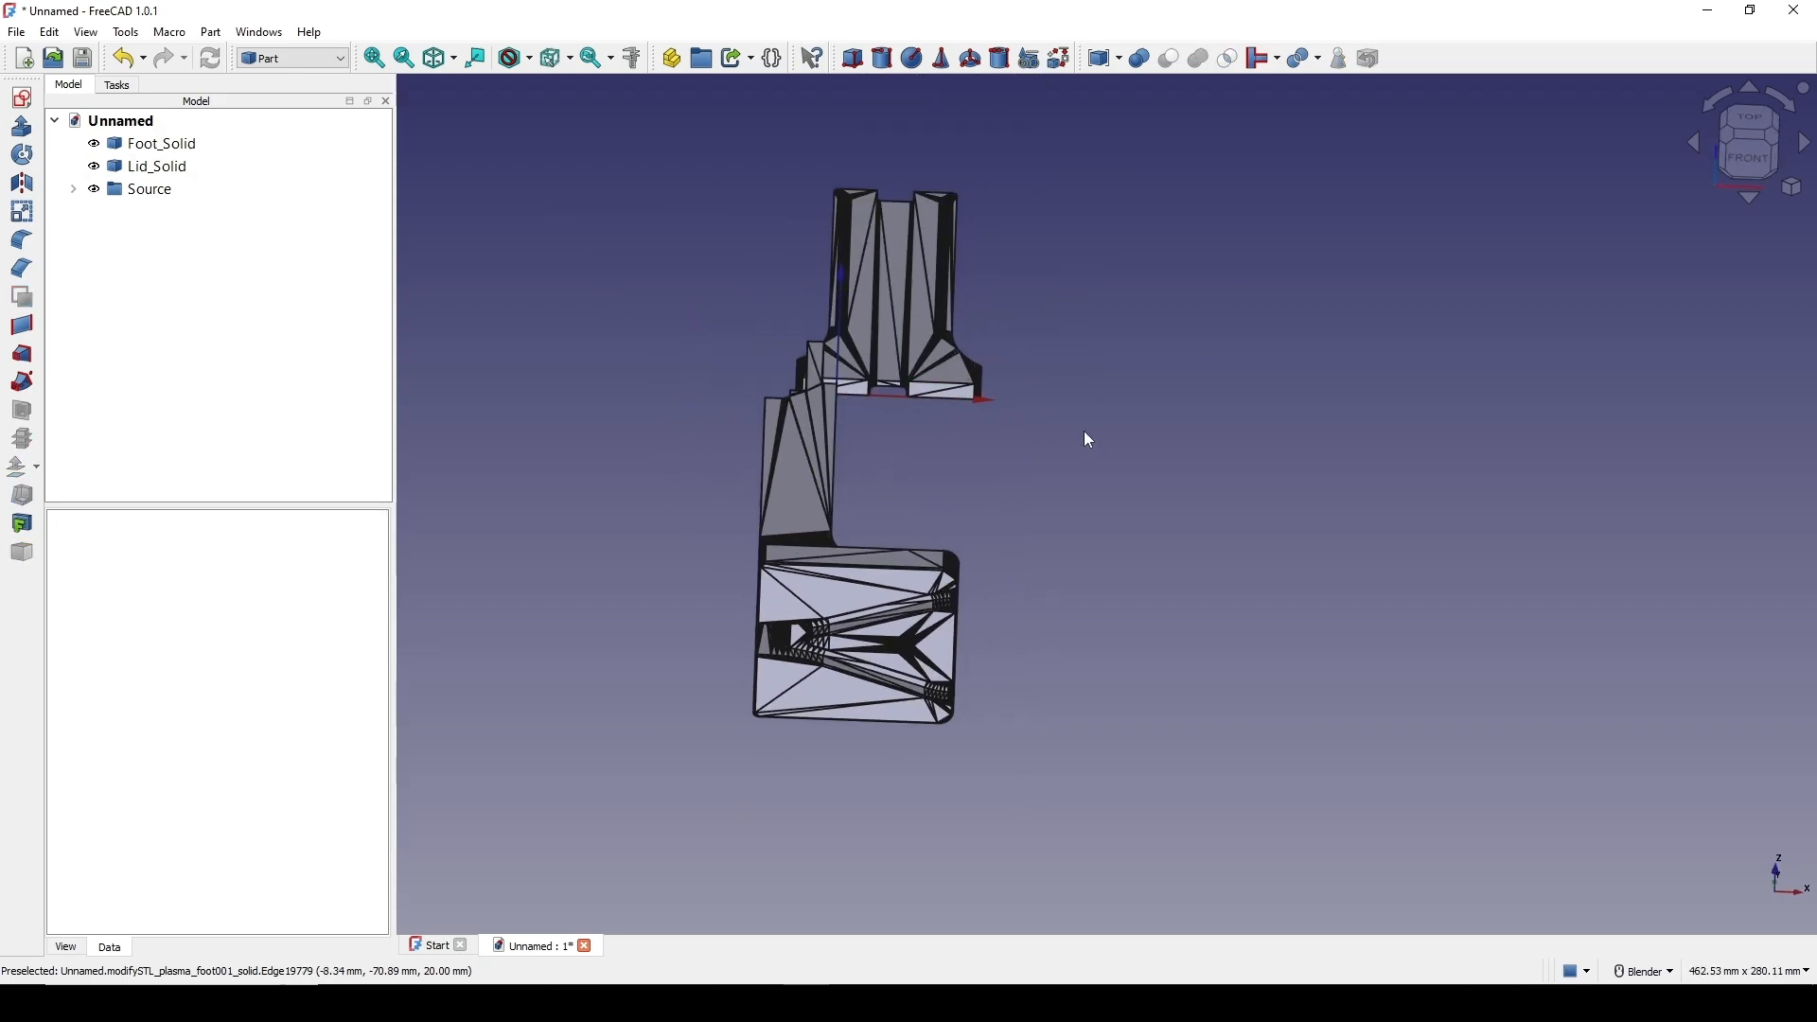
Hide Foot_Solid and show the remaining lid from the front
left_click(159, 145)
key("space")
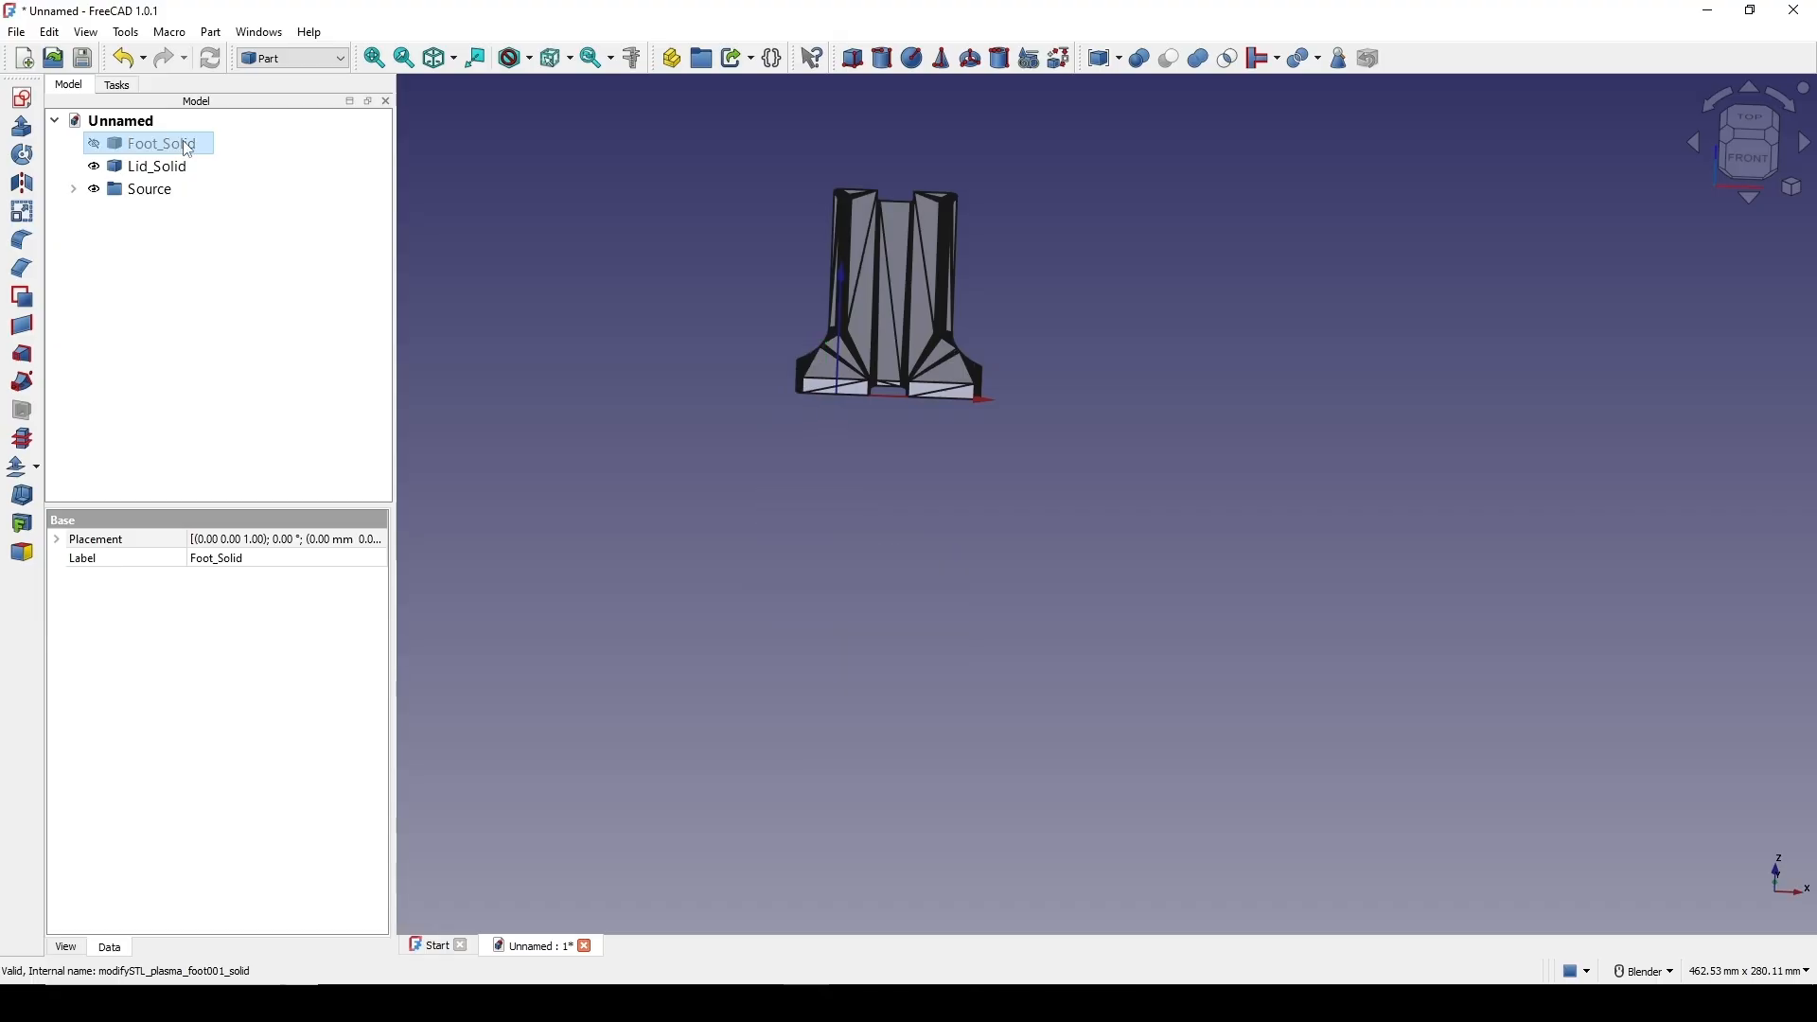
left_click(1748, 152)
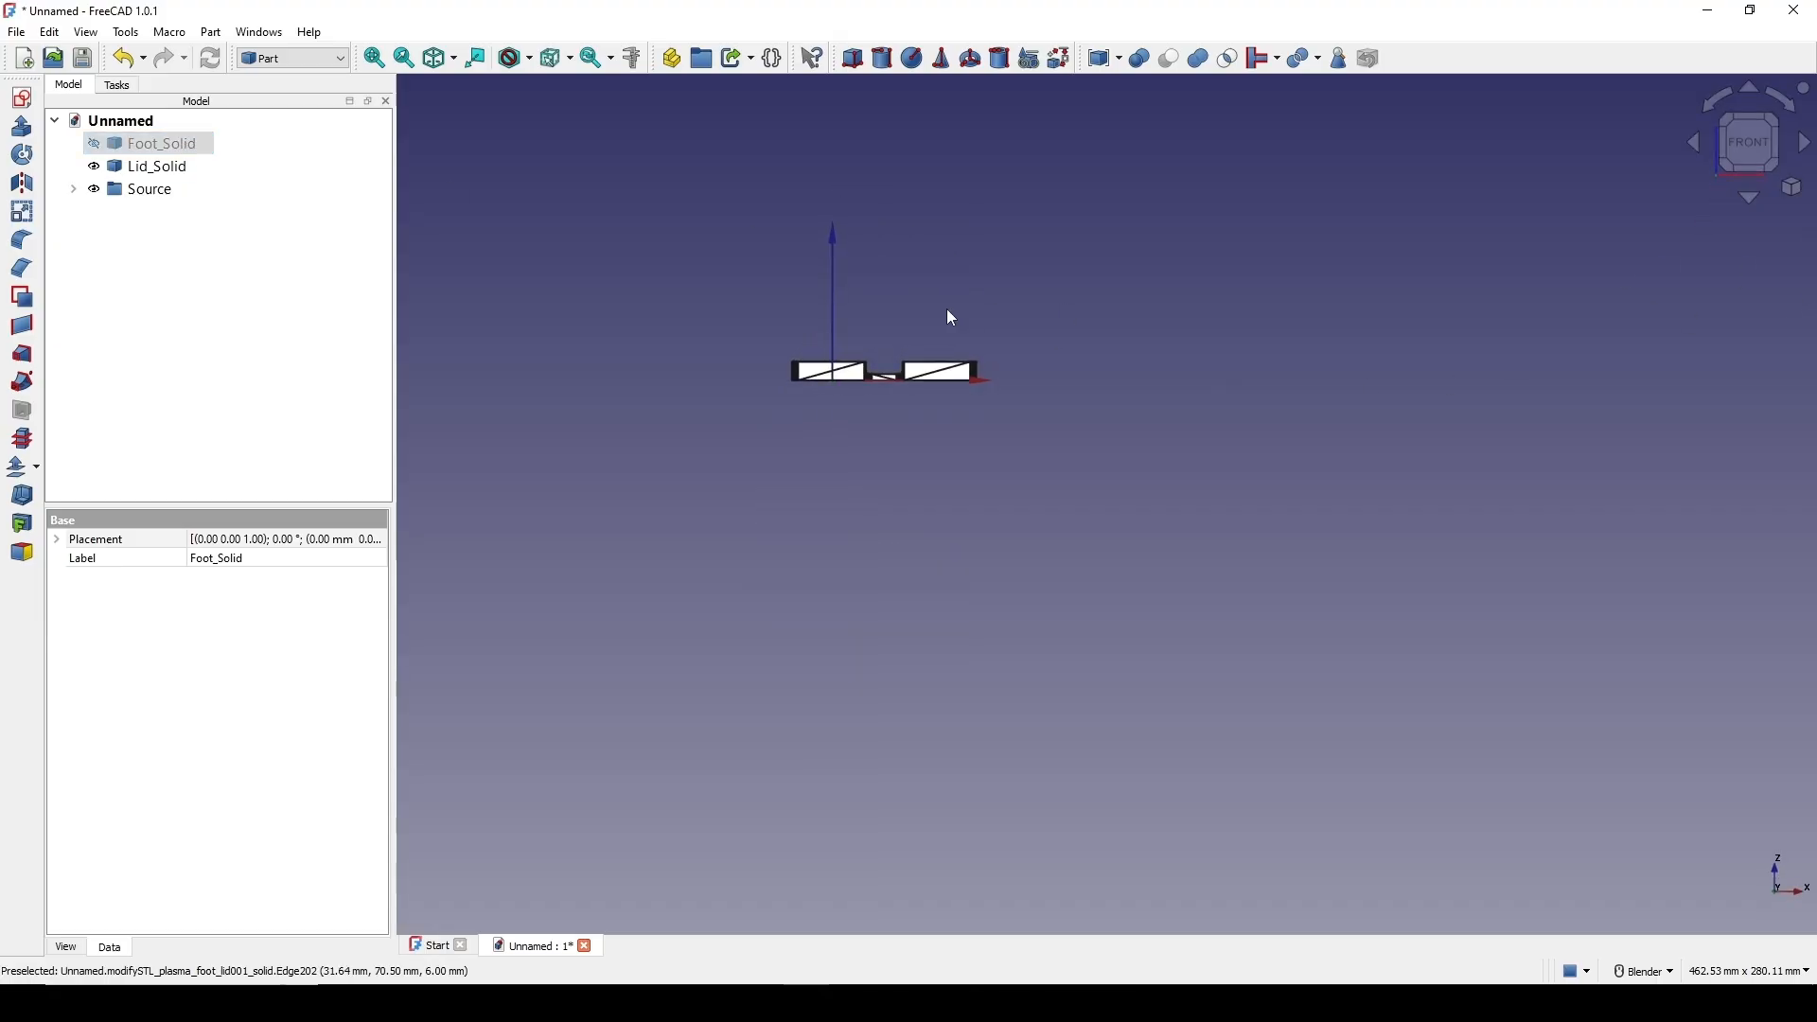
mouse_move(990, 409)
middle_mouse_down("shift")
mouse_move(935, 405)
mouse_move(1014, 384)
middle_mouse_up("shift")
left_click(1019, 351)
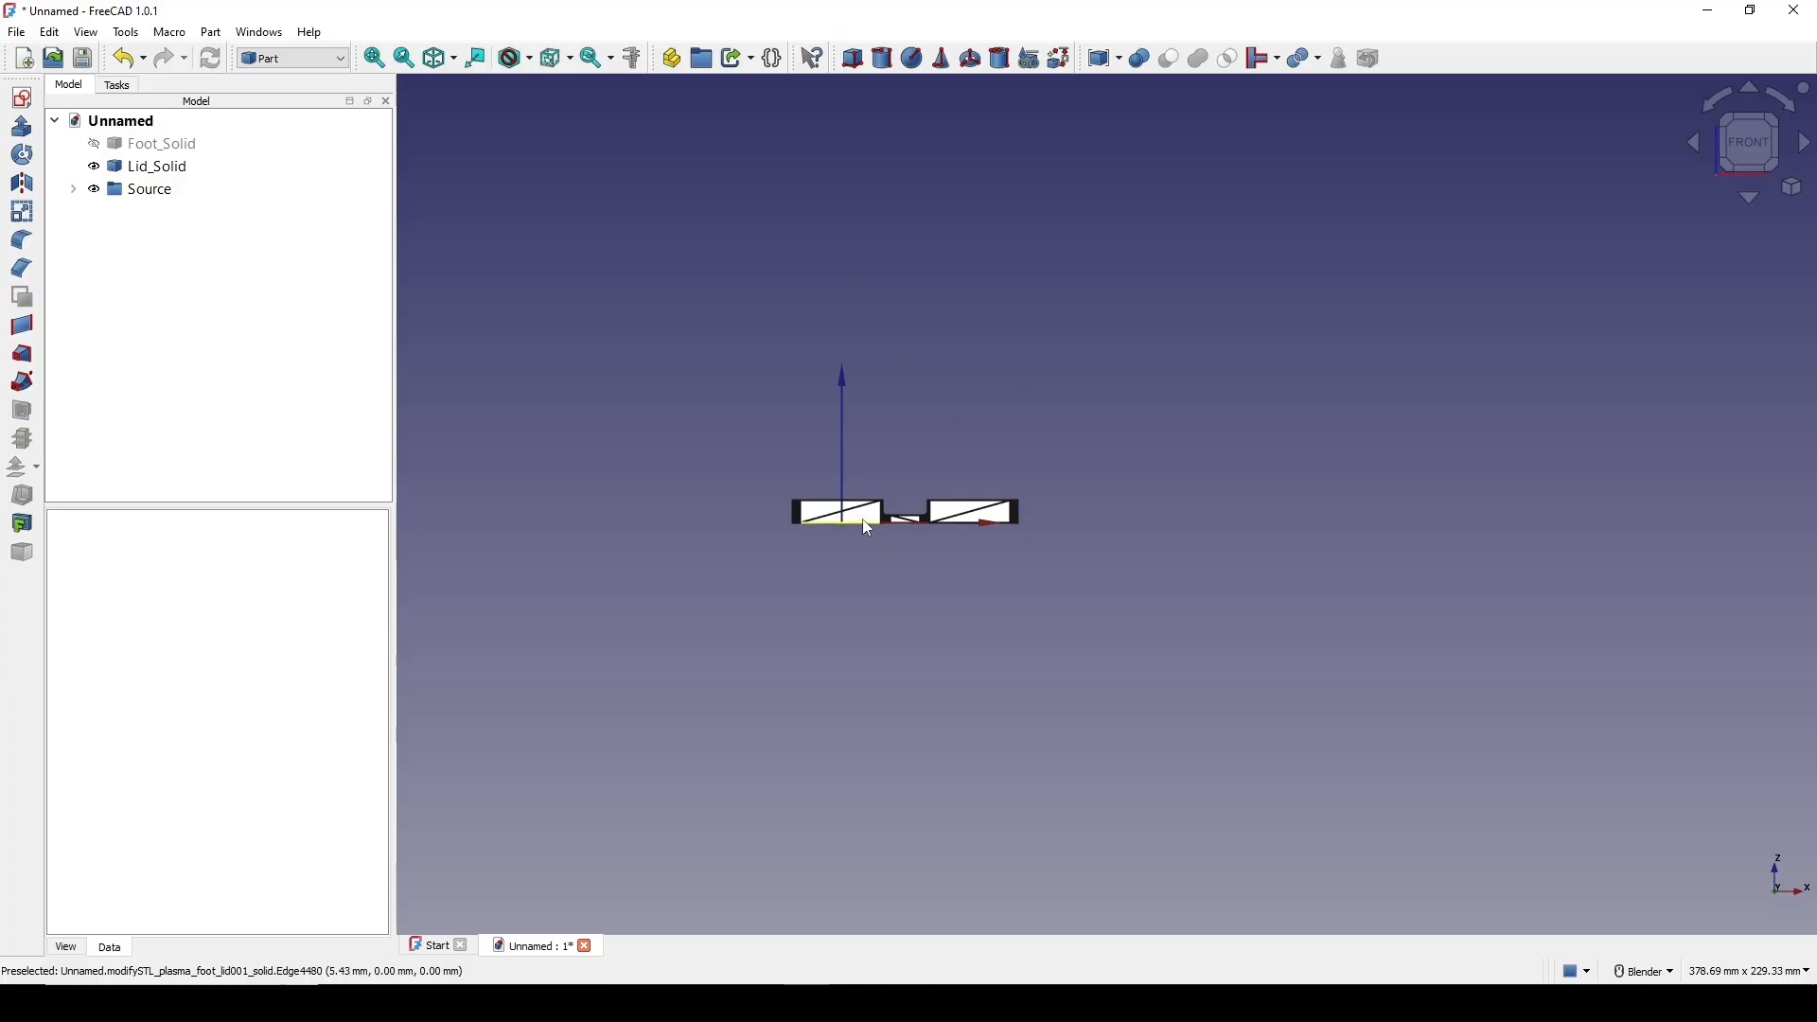
Annotate a temporary screen capture of the lid with upright red and green rectangles on either side of the vertical axis, and discard it
key("Print")
left_click_drag(527, 96, 1280, 760)
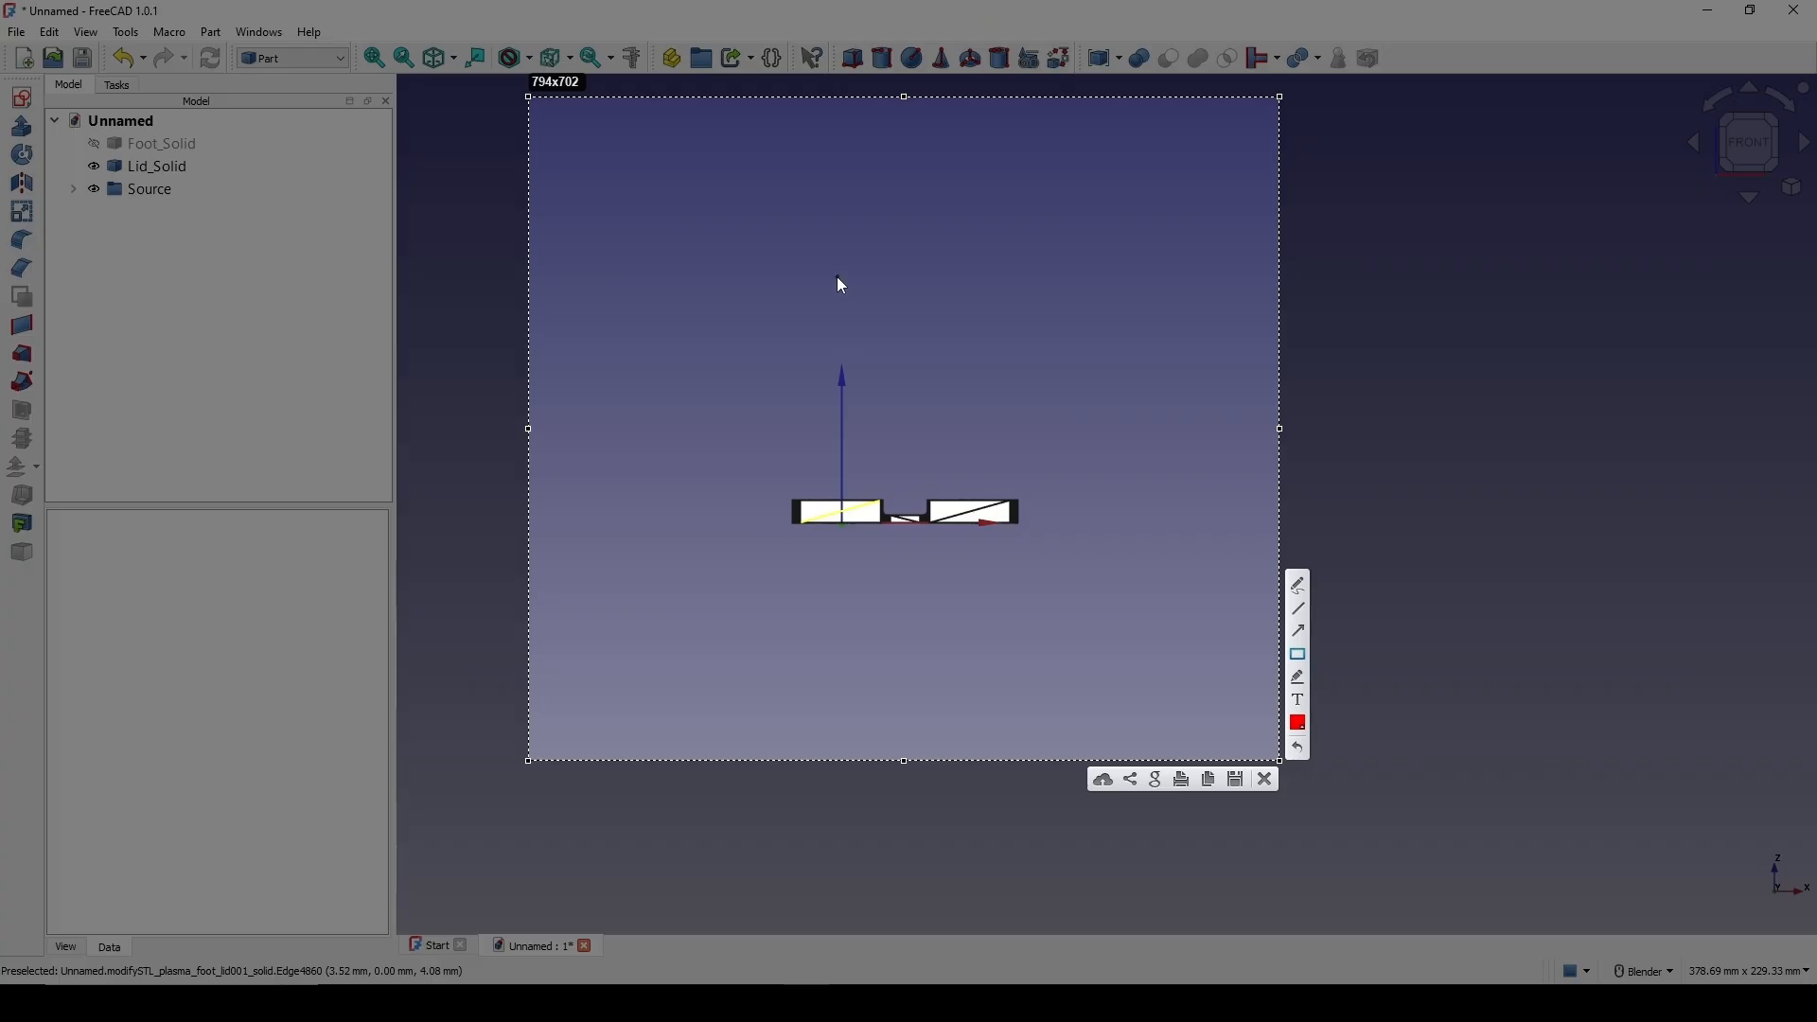
mouse_move(848, 221)
left_mouse_down()
mouse_move(907, 395)
mouse_move(884, 525)
left_mouse_up()
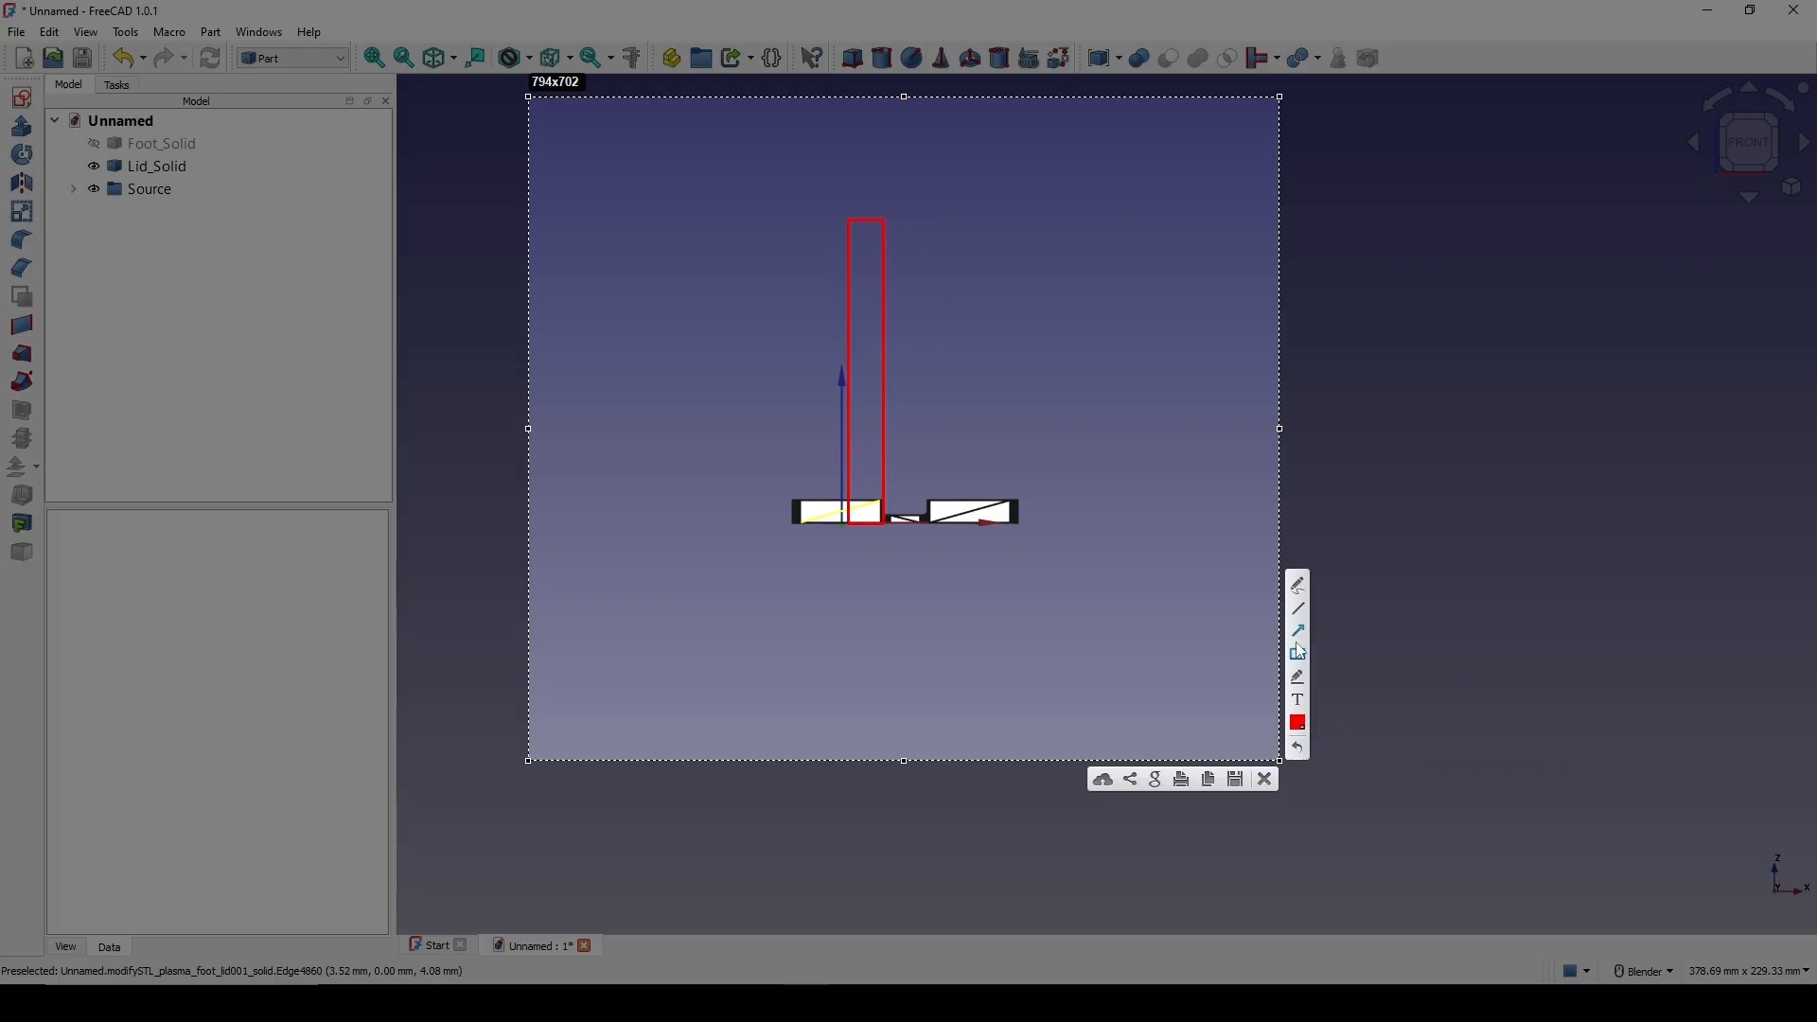
left_click(1300, 722)
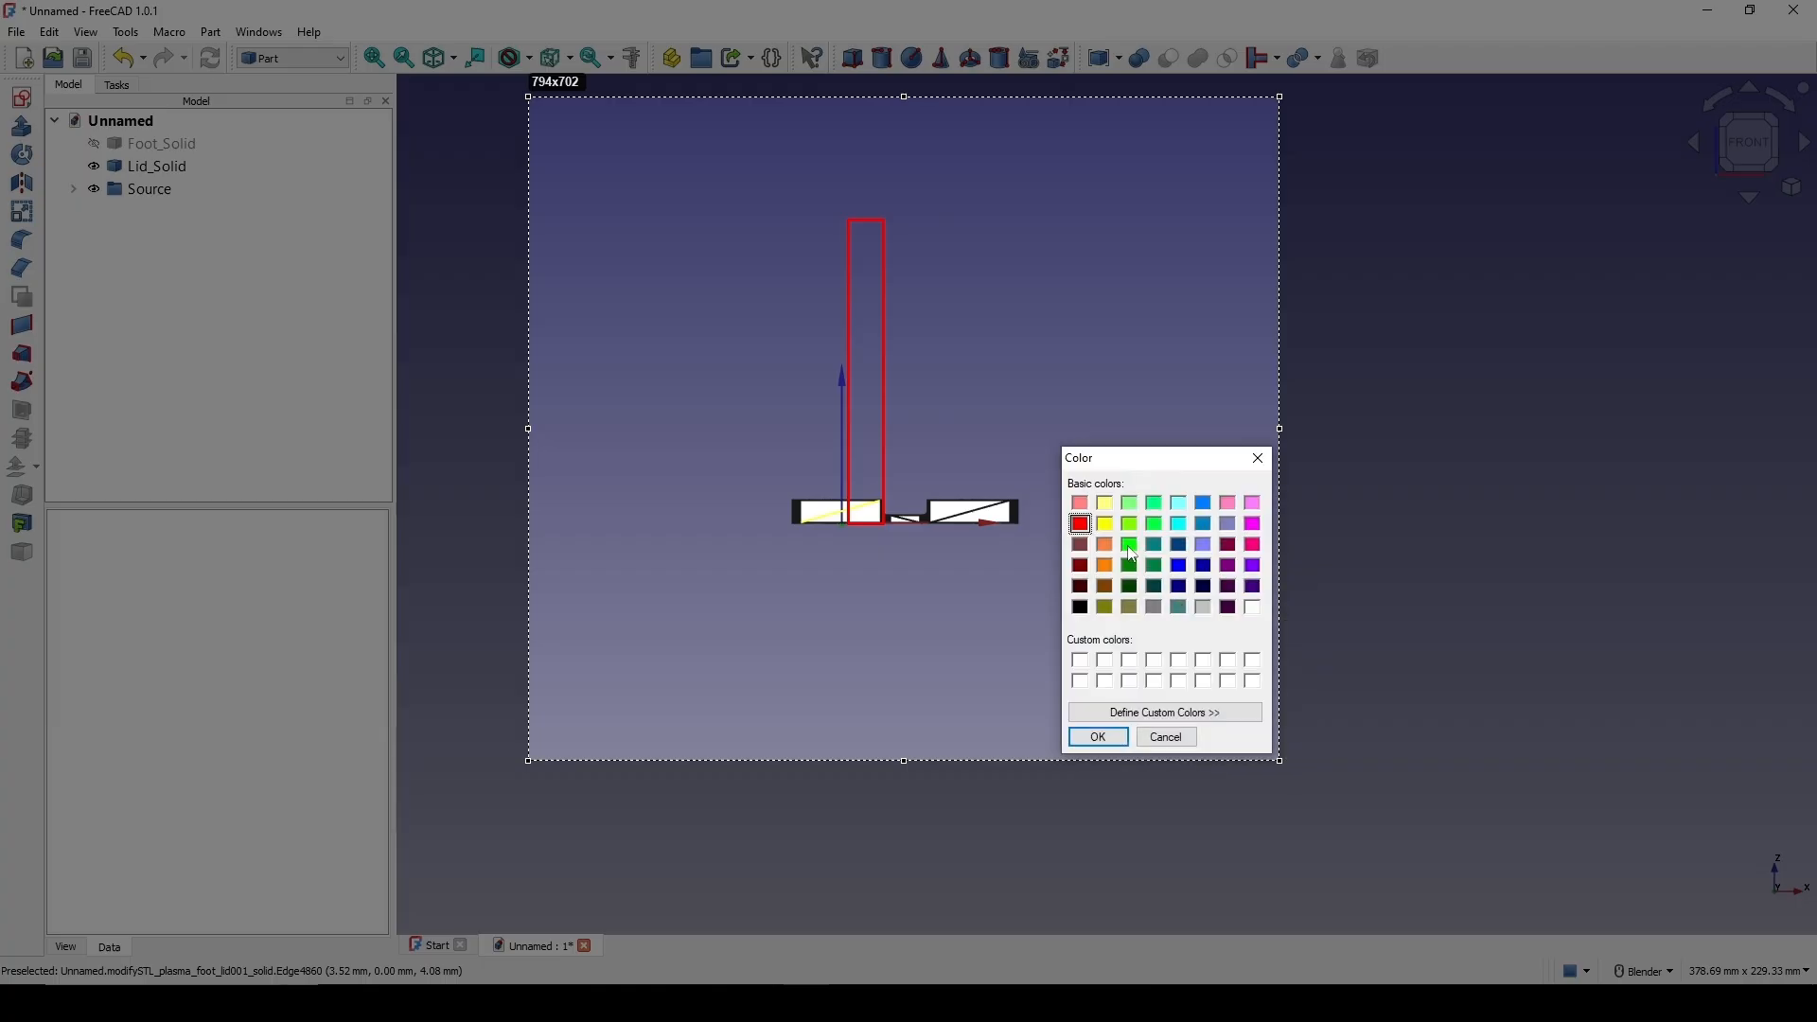
left_click(1099, 738)
mouse_move(693, 165)
left_mouse_down()
mouse_move(766, 394)
mouse_move(844, 517)
left_mouse_up()
key("ctrl+z")
left_click_drag(683, 214, 845, 519)
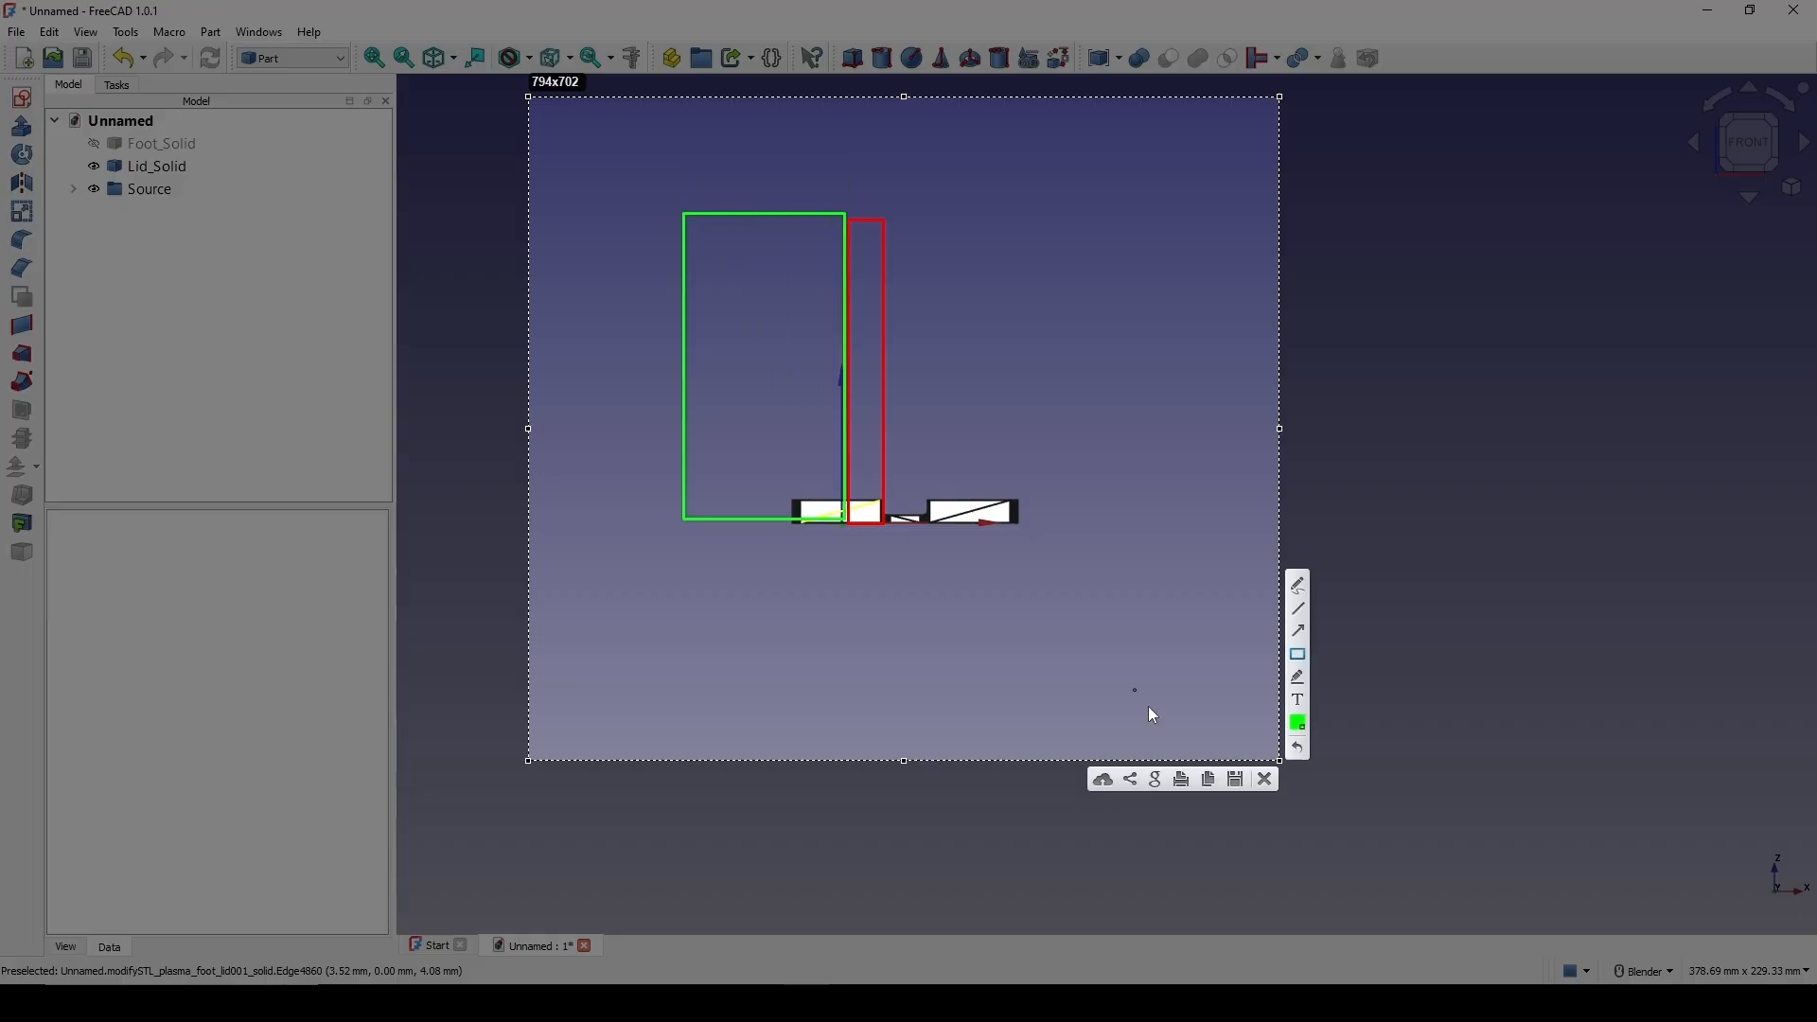
left_click(1266, 779)
Start transforming Lid_Solid and rotate it 90° about the X axis so that it stands upright
middle_click_drag(1074, 559, 957, 474)
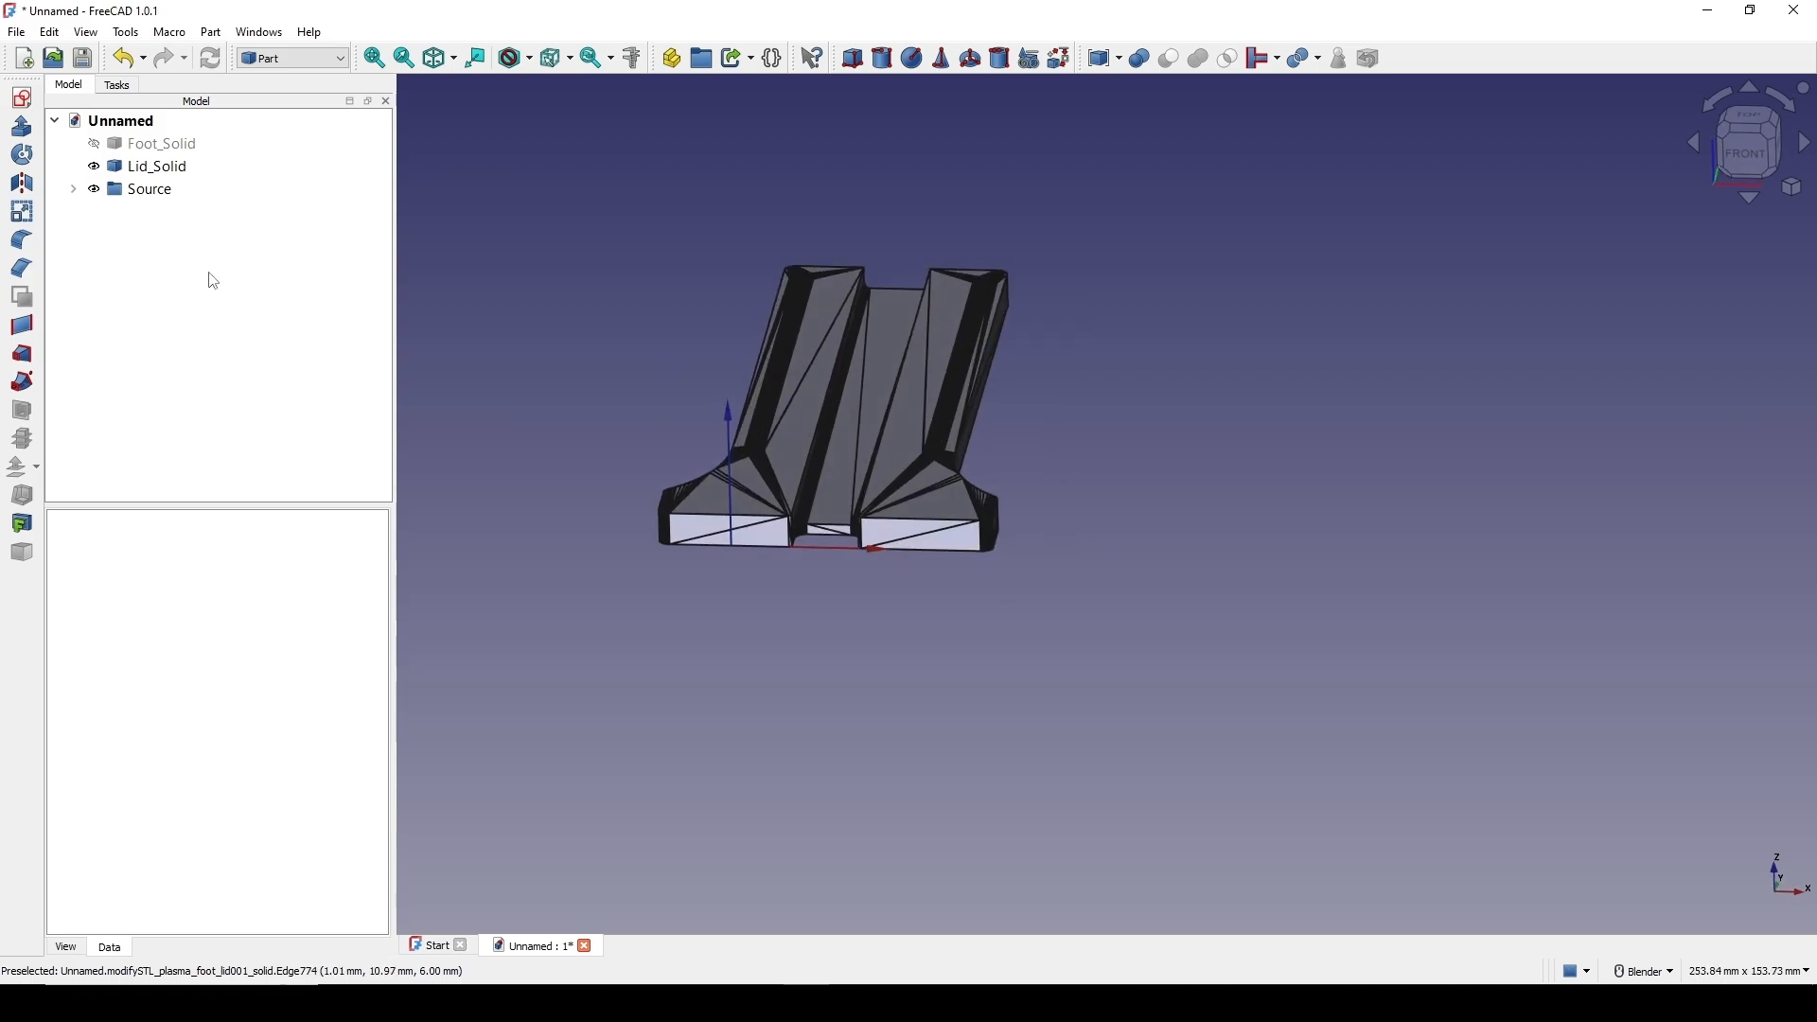
left_click(151, 167)
middle_click_drag(967, 629, 907, 538)
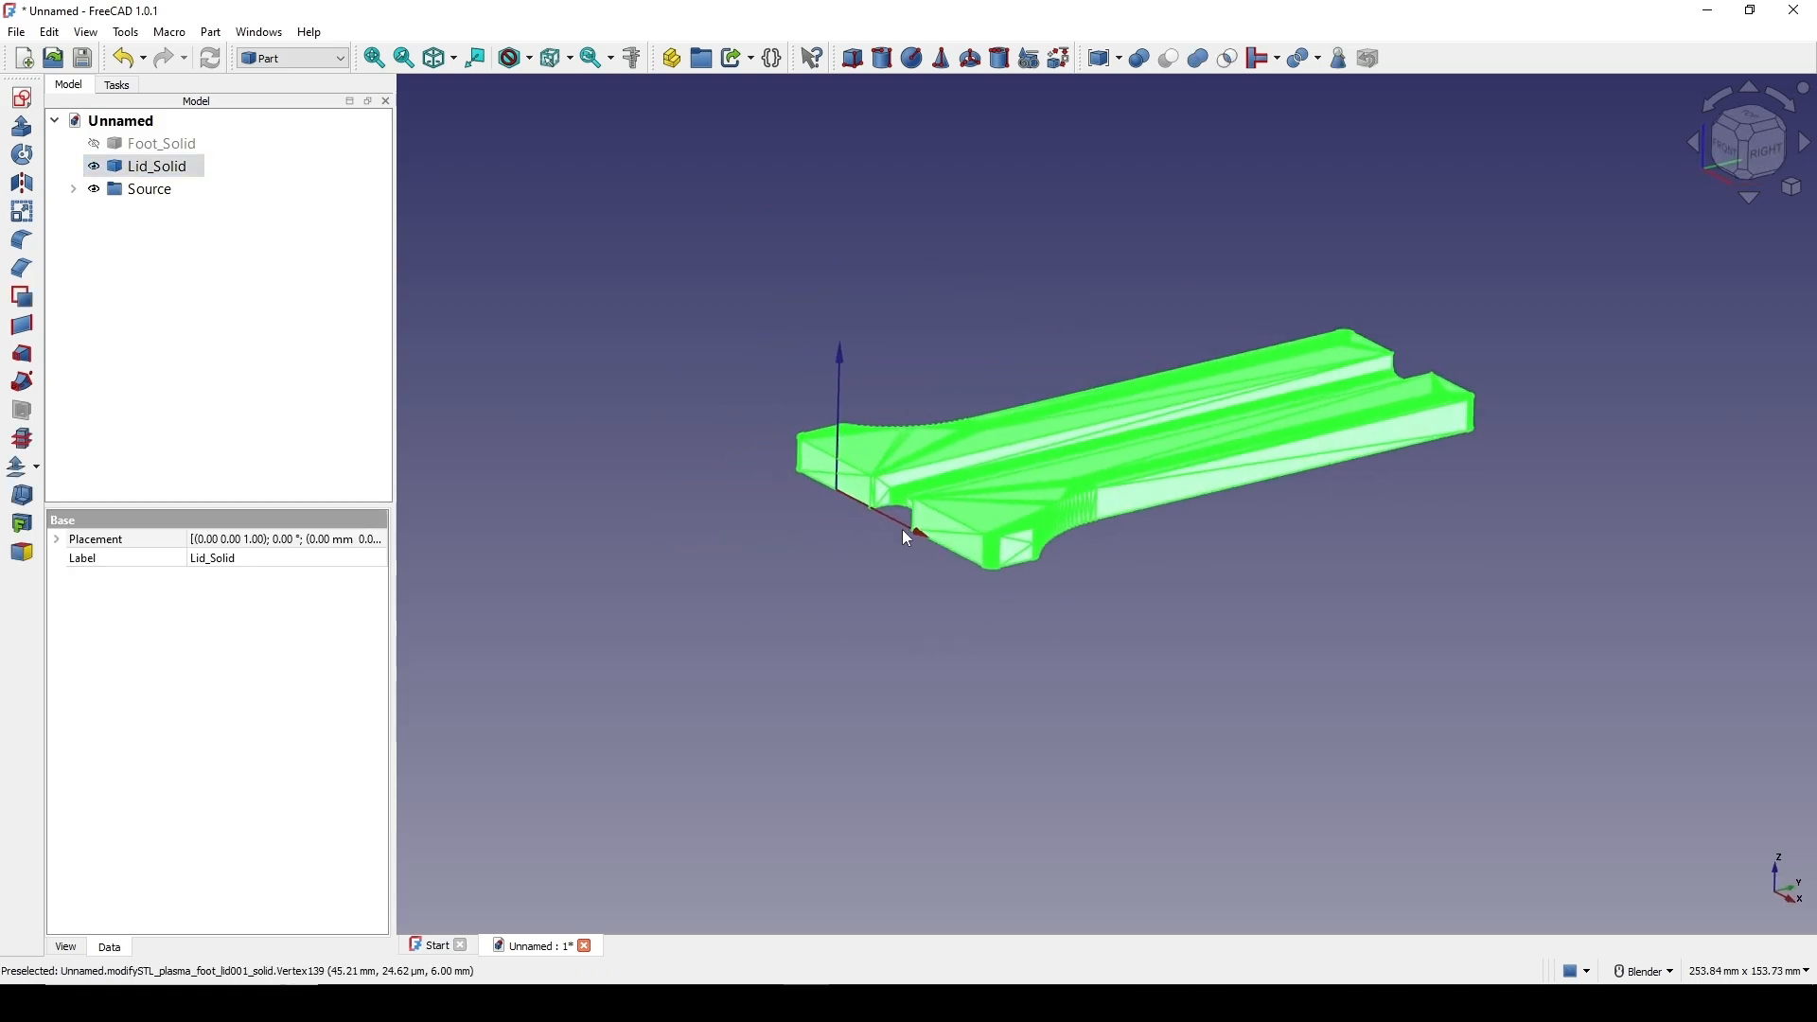
right_click(168, 167)
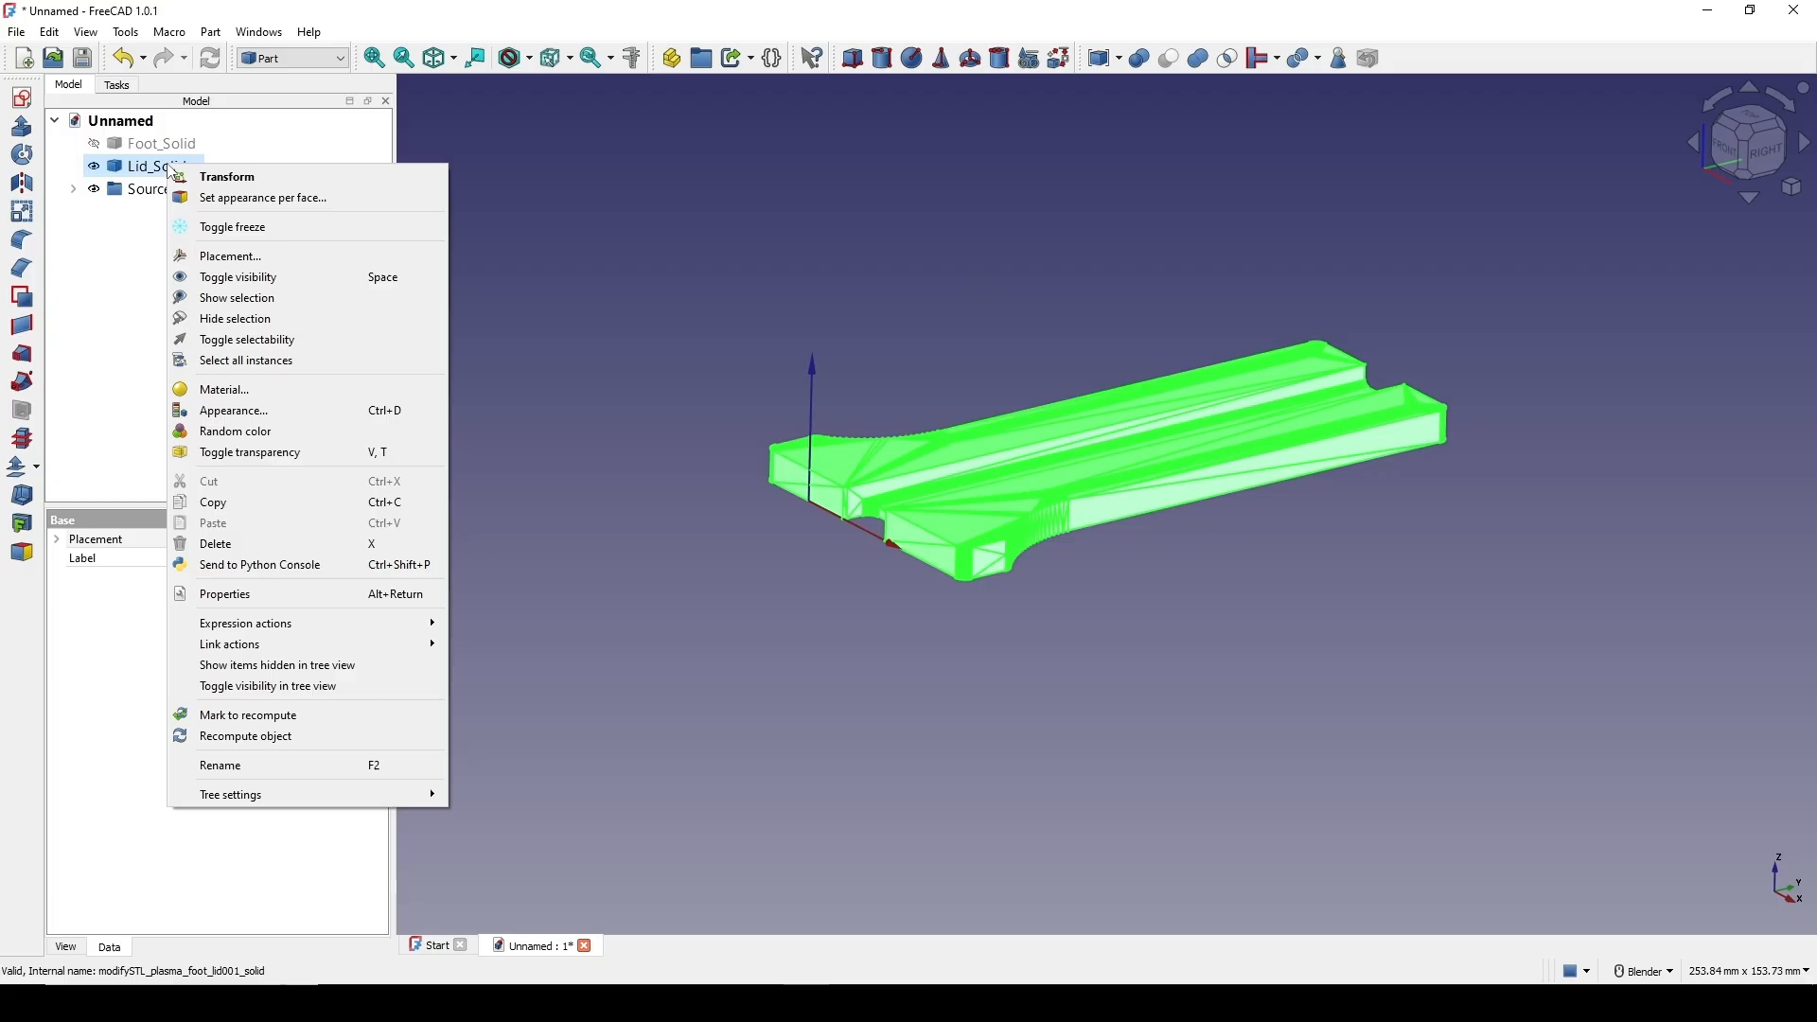
left_click(292, 188)
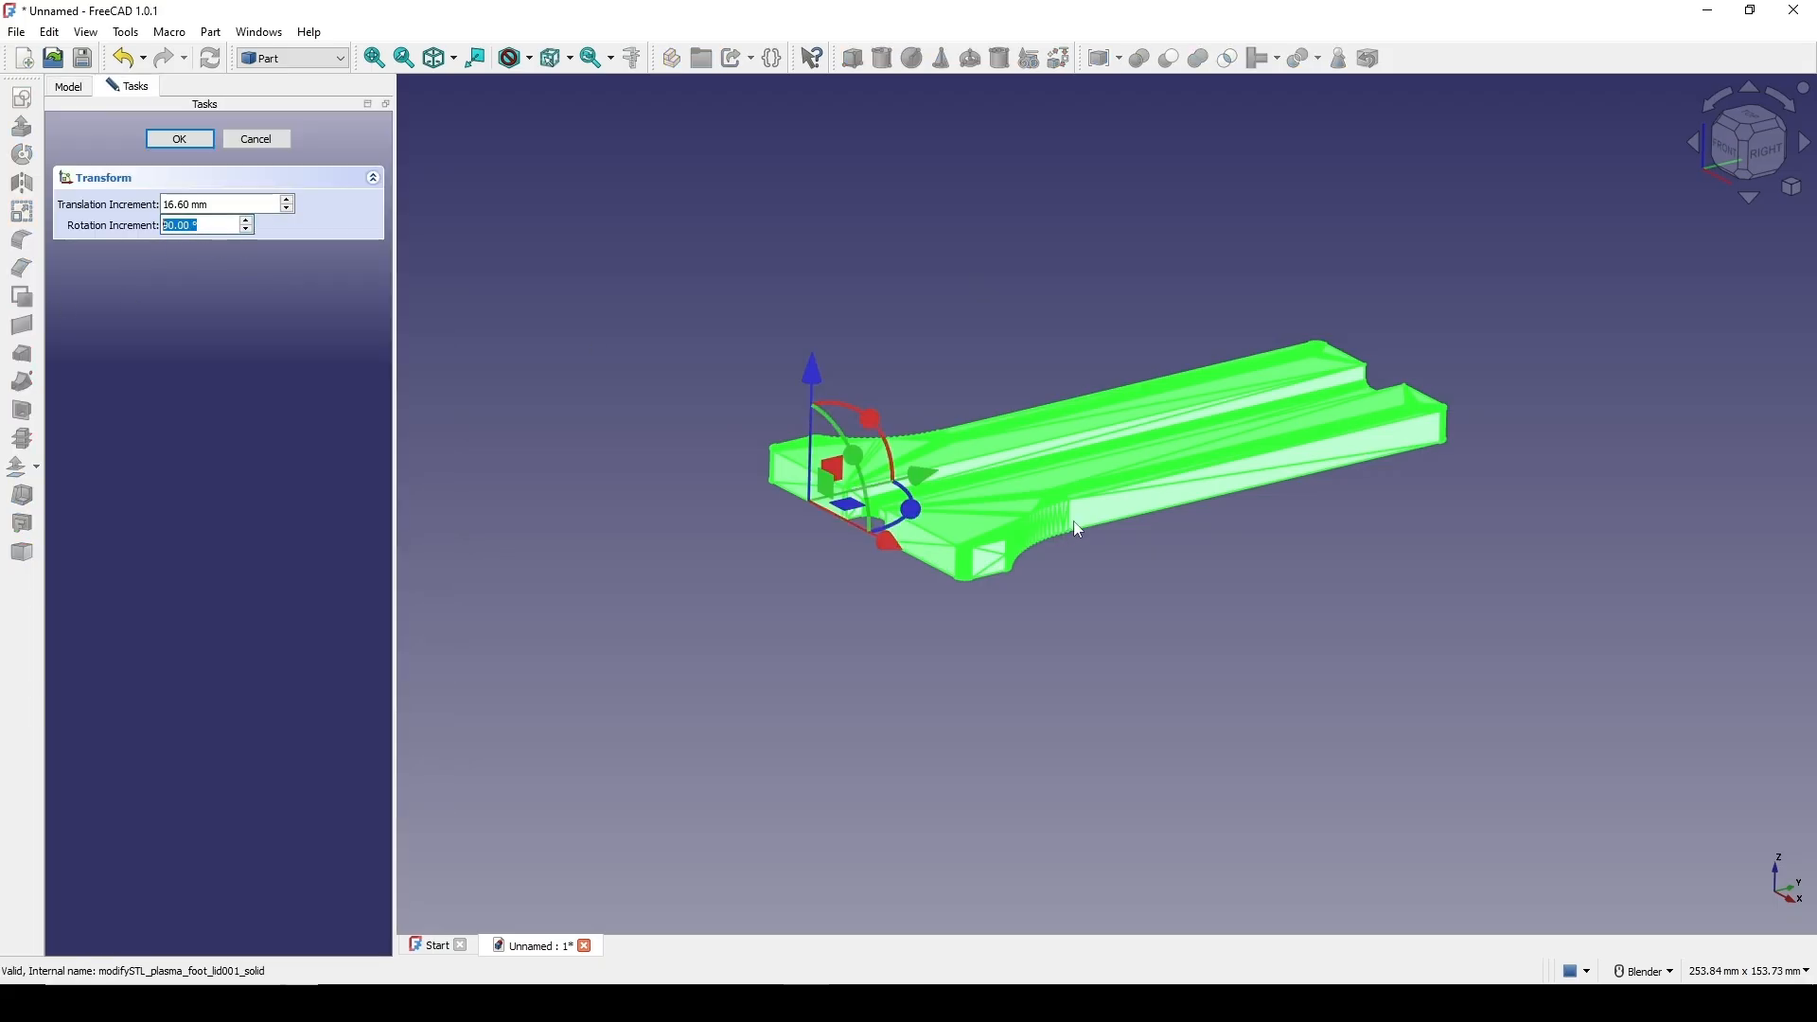
middle_click_drag(1079, 530, 1722, 274)
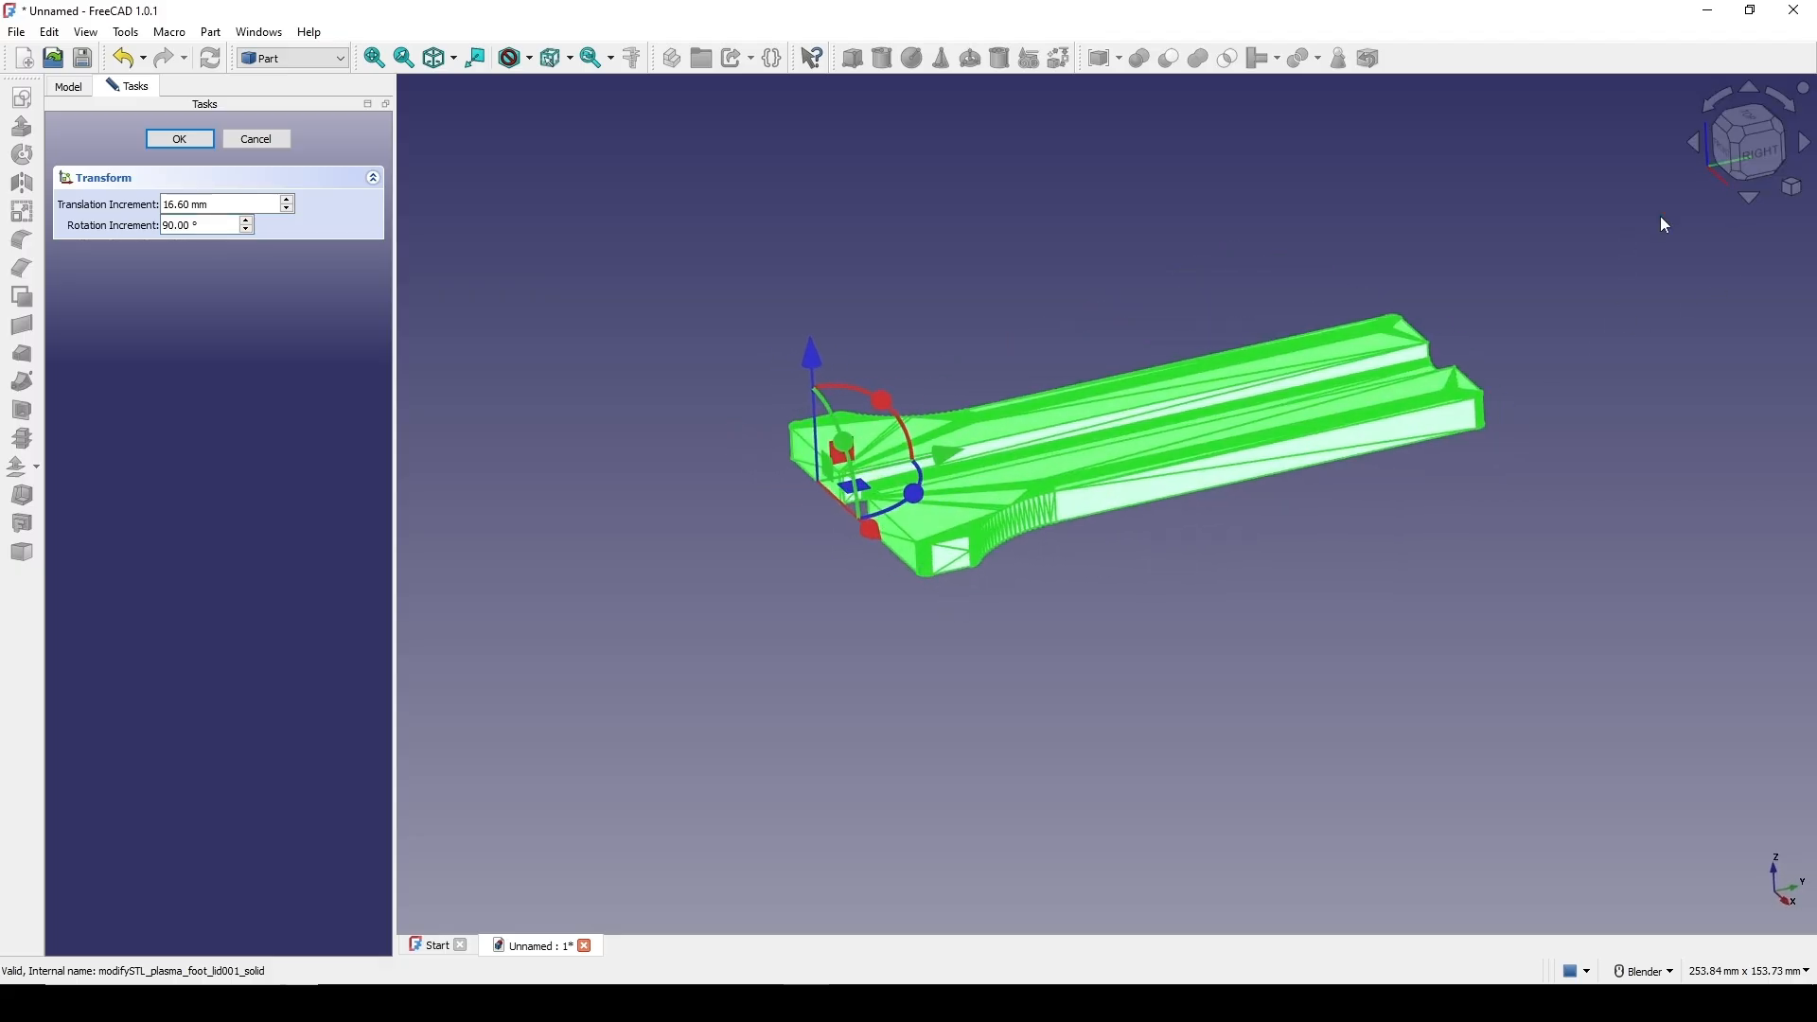
middle_click_drag(1041, 521, 1007, 533)
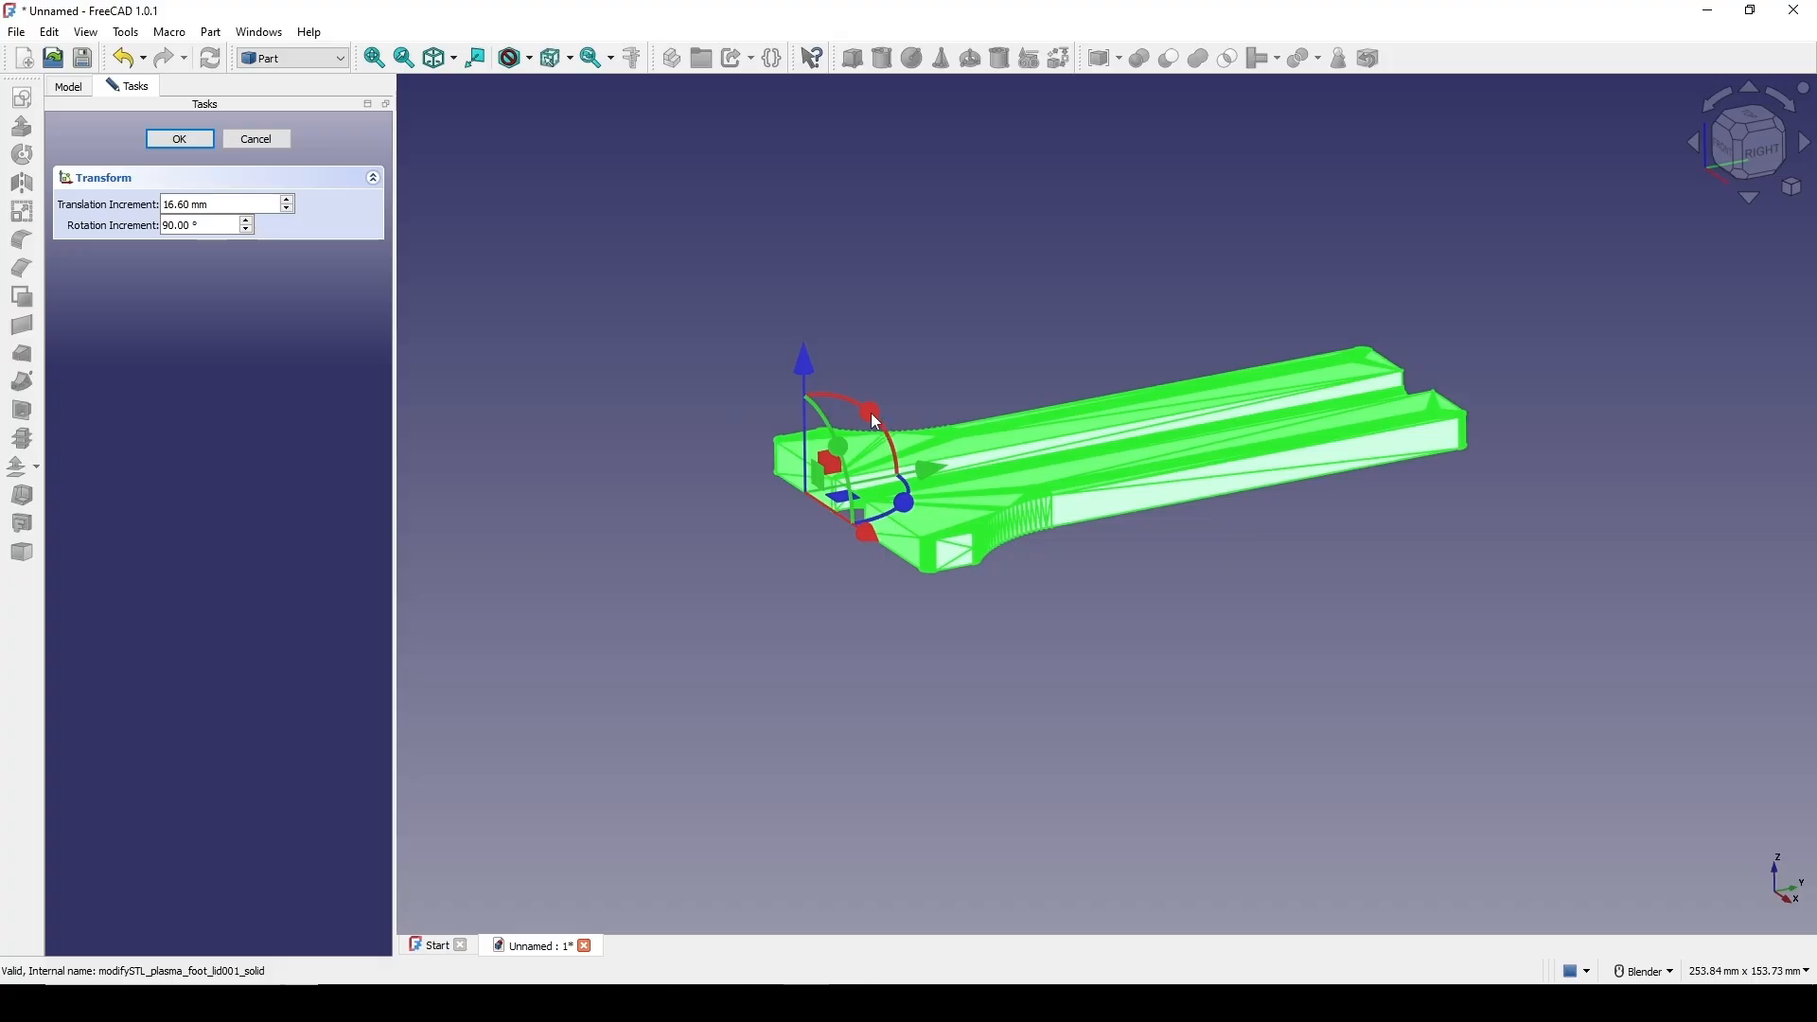
left_click_drag(875, 421, 686, 390)
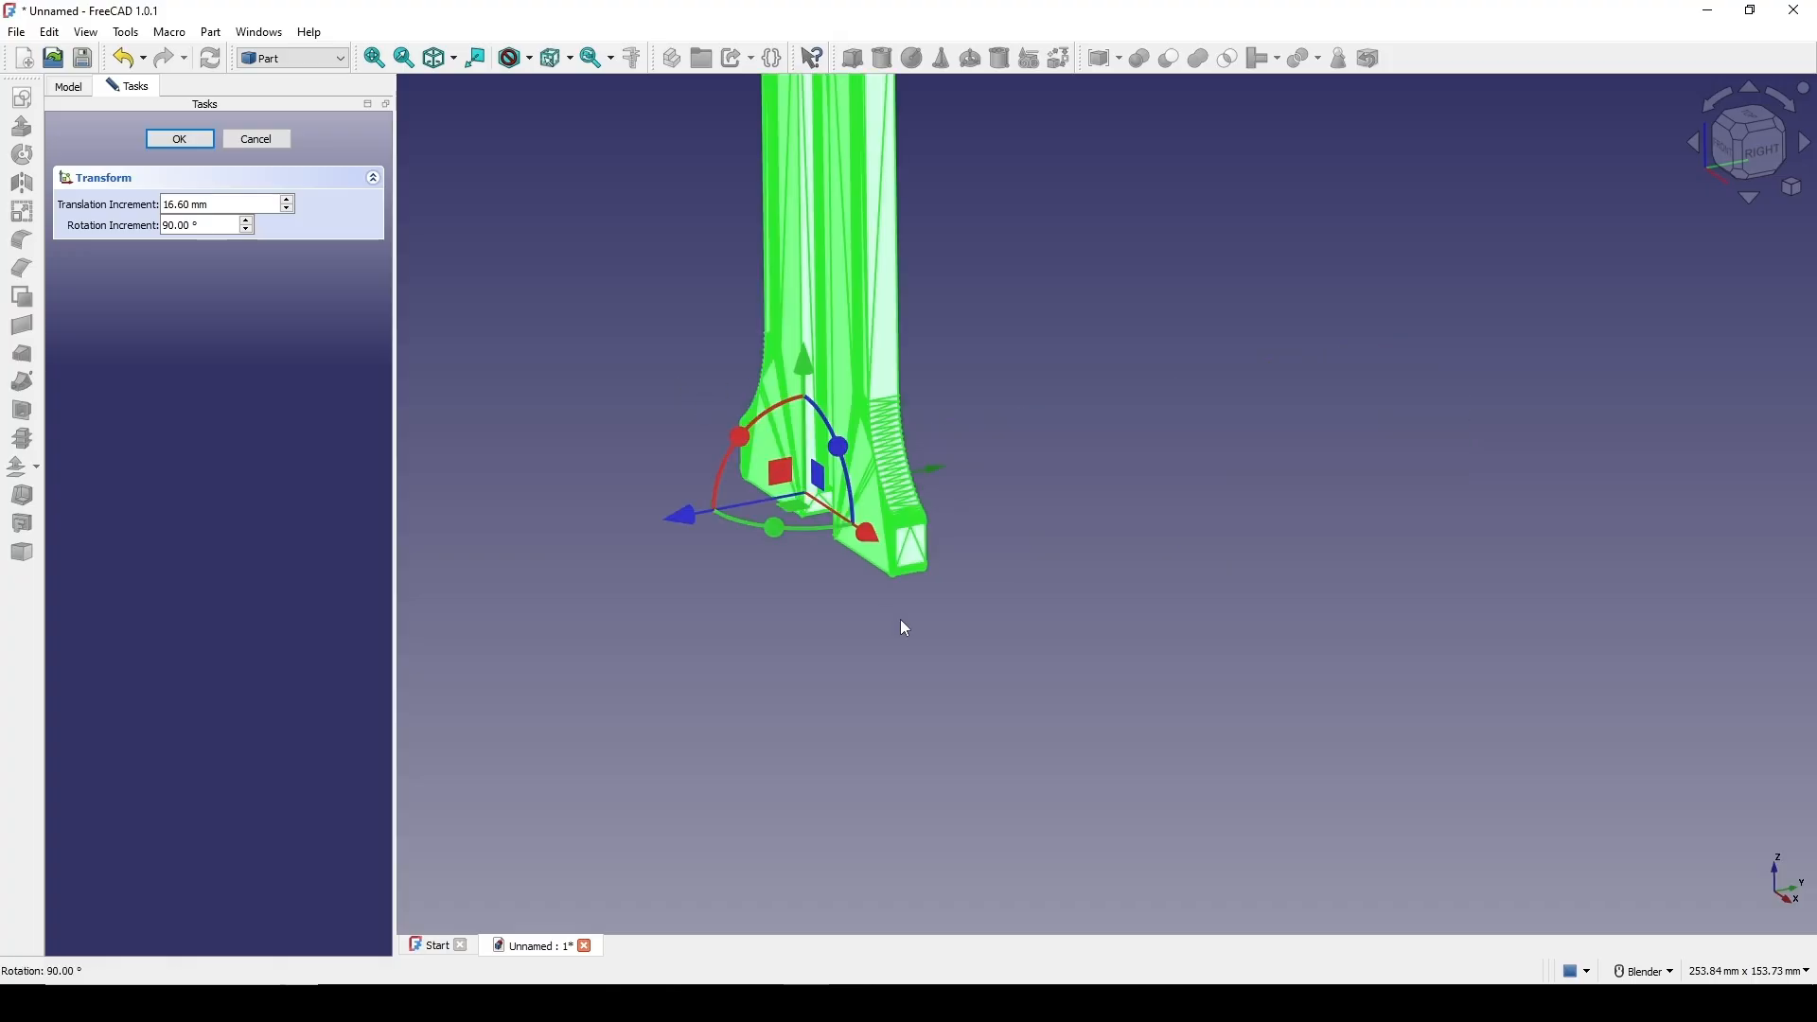
Rotate the upright Lid_Solid by -90° about the vertical axis and accept the transform
middle_click_drag(906, 629, 1009, 684)
mouse_move(1009, 684)
middle_mouse_down()
mouse_move(1026, 701)
mouse_move(991, 668)
middle_mouse_up()
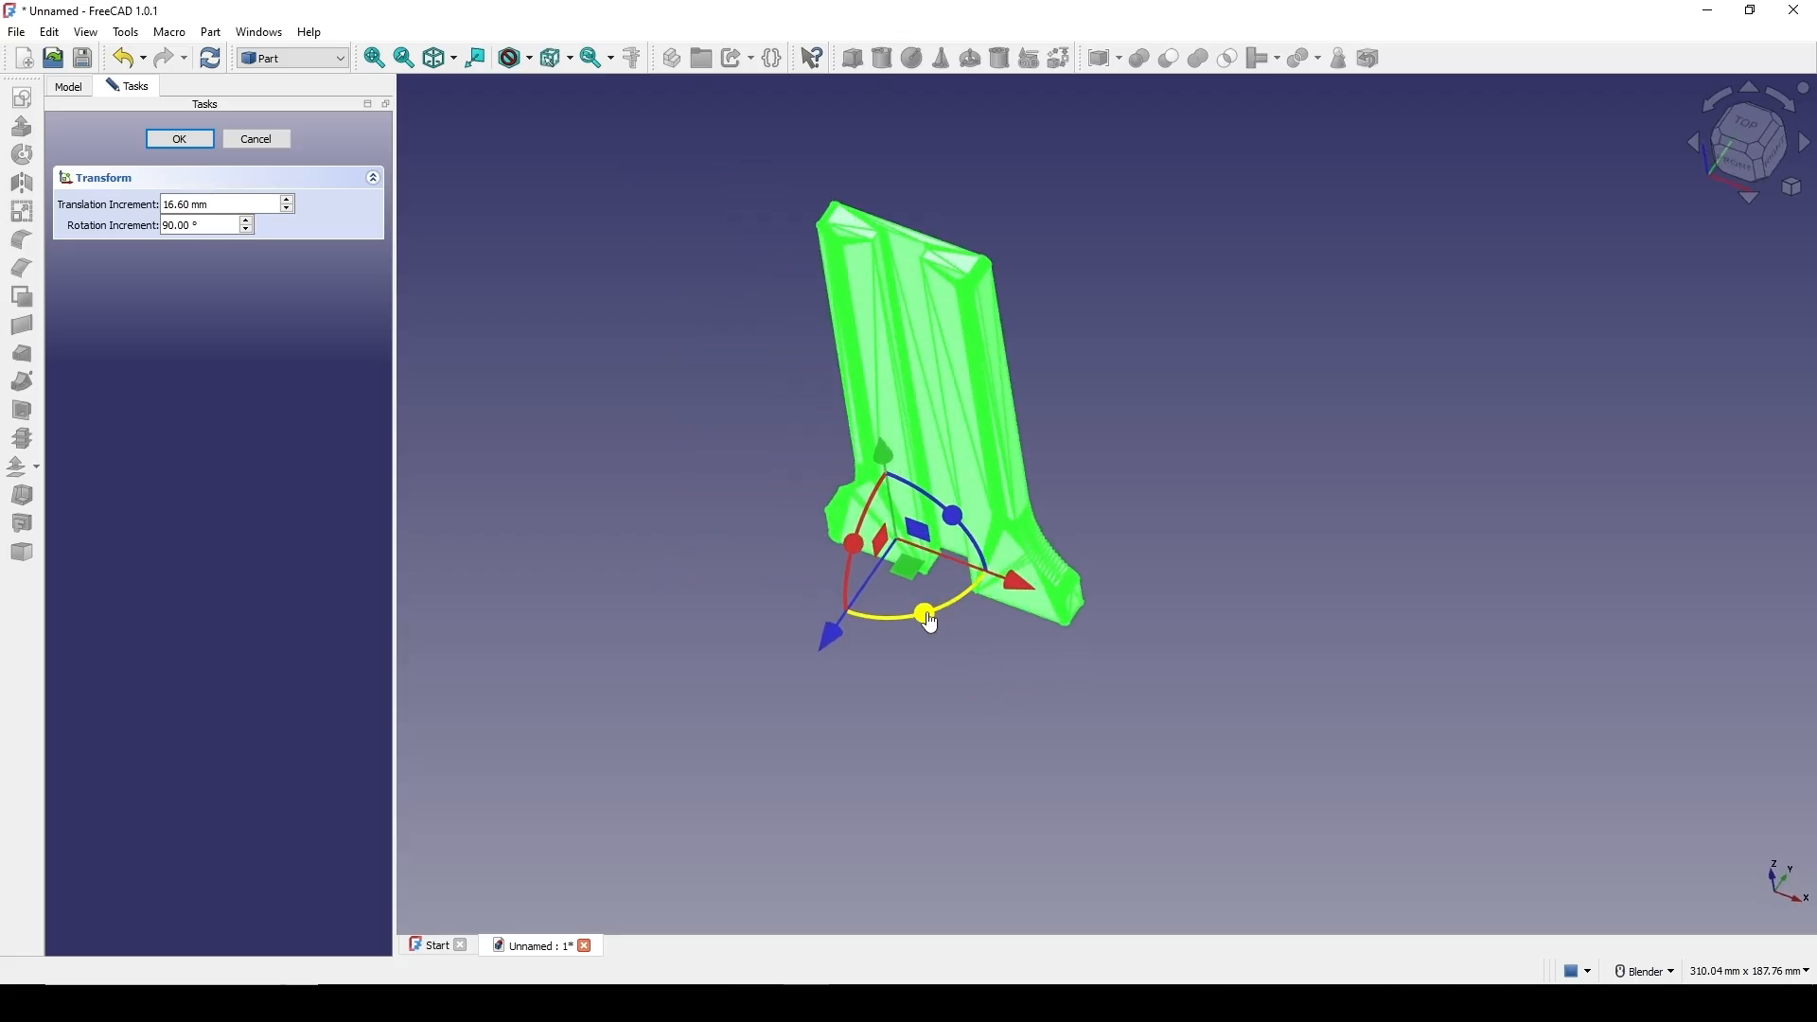
left_click_drag(906, 624, 906, 624)
left_click_drag(784, 613, 613, 543)
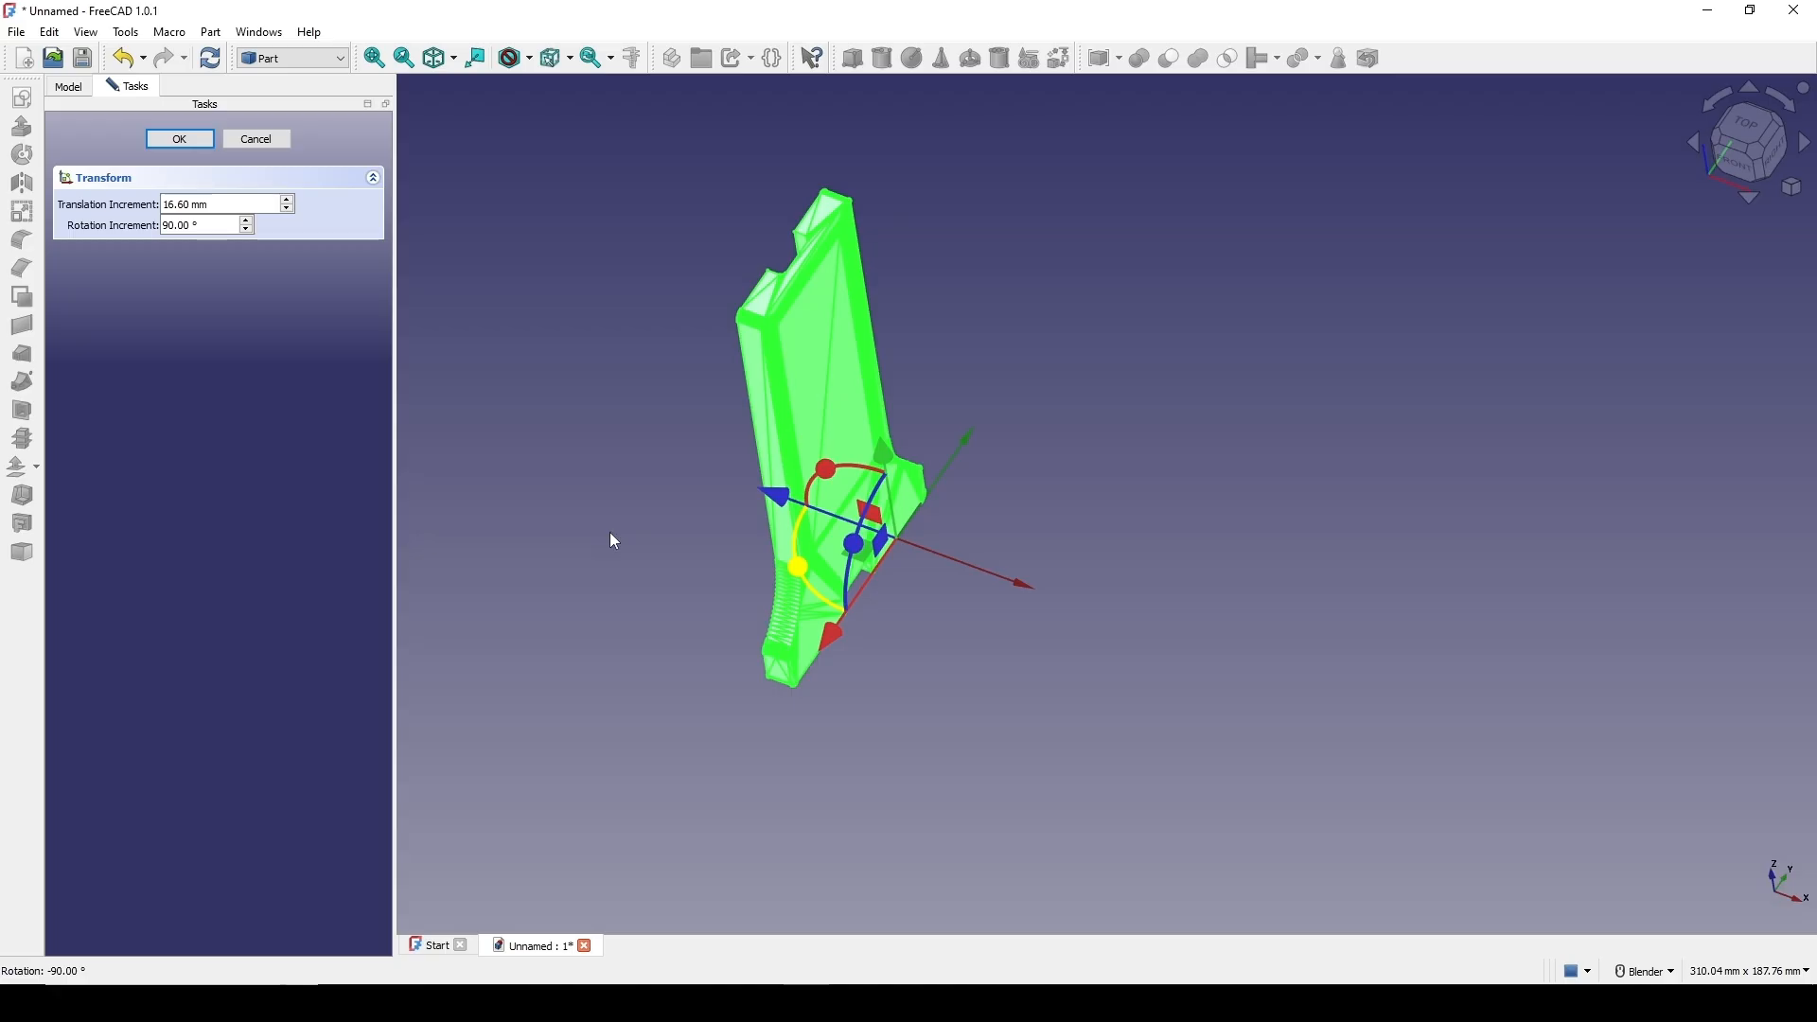
left_click(179, 139)
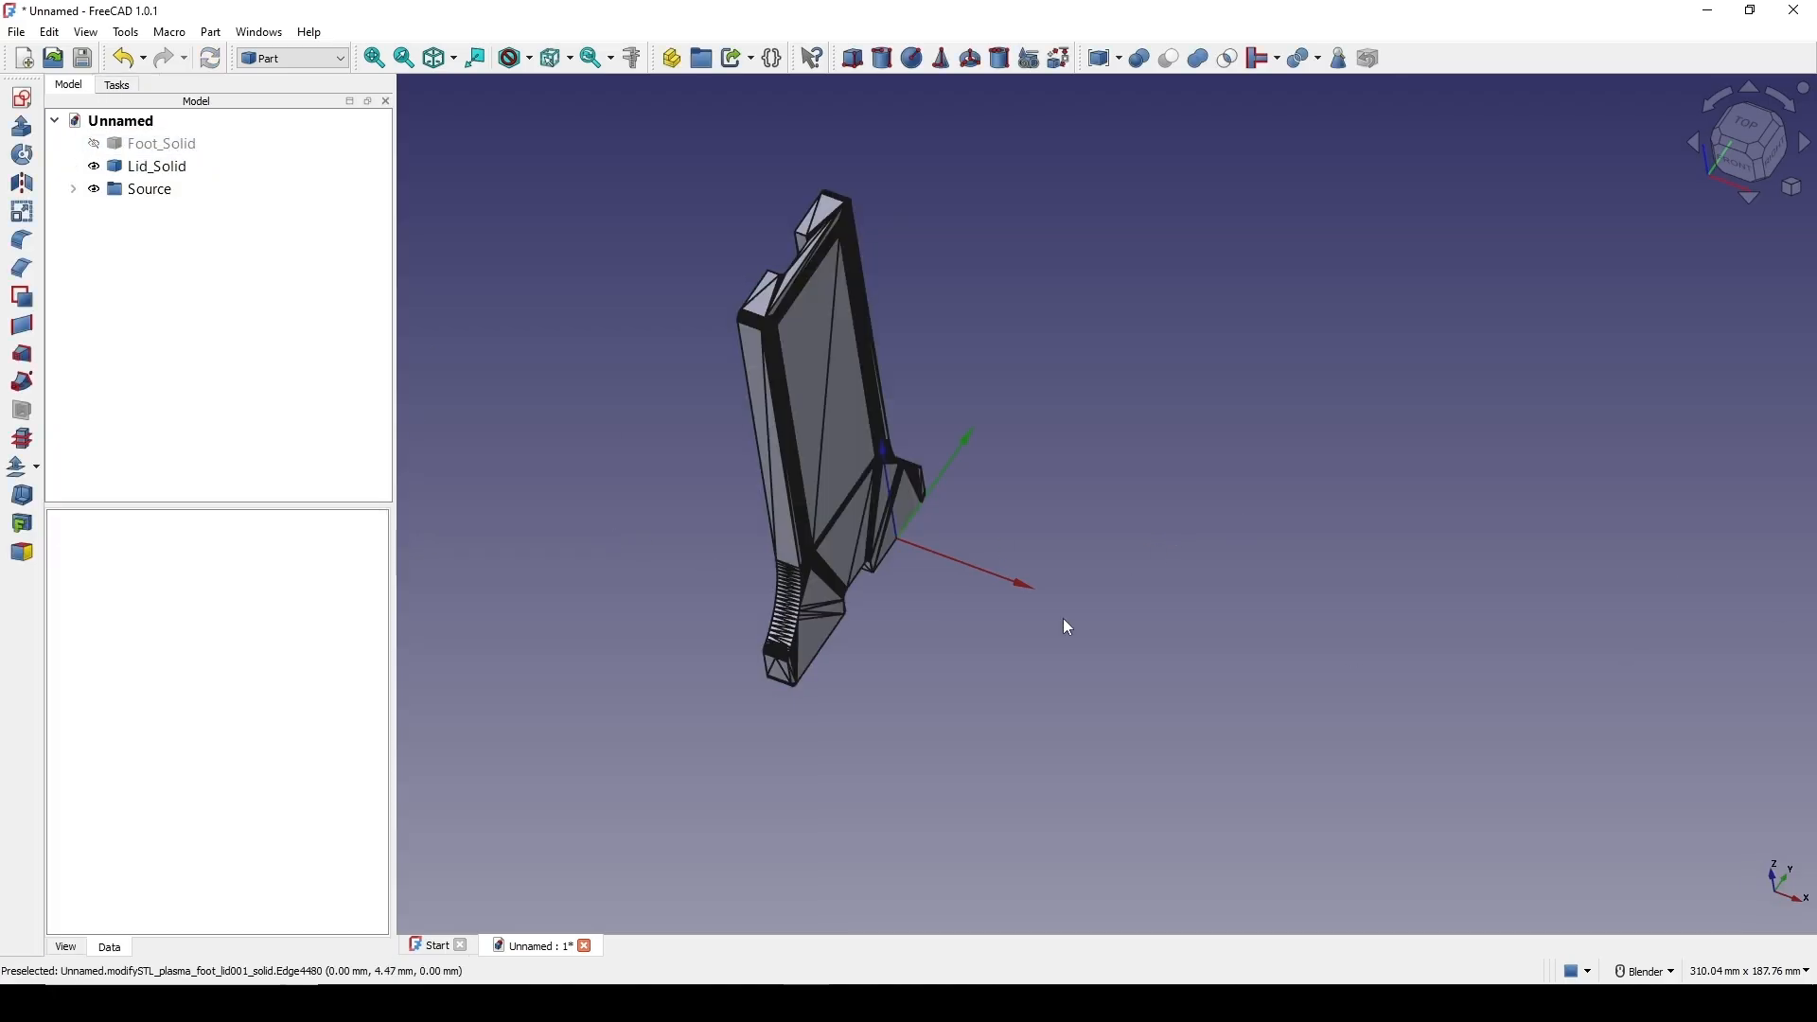
Examine the lower end of the upright lid from both sides and its alignment with the origin axes
middle_click_drag(961, 634, 1046, 504)
scroll(791, 586, "up", 3)
middle_click_drag(1026, 637, 932, 568)
middle_click_drag(932, 568, 907, 730, "shift")
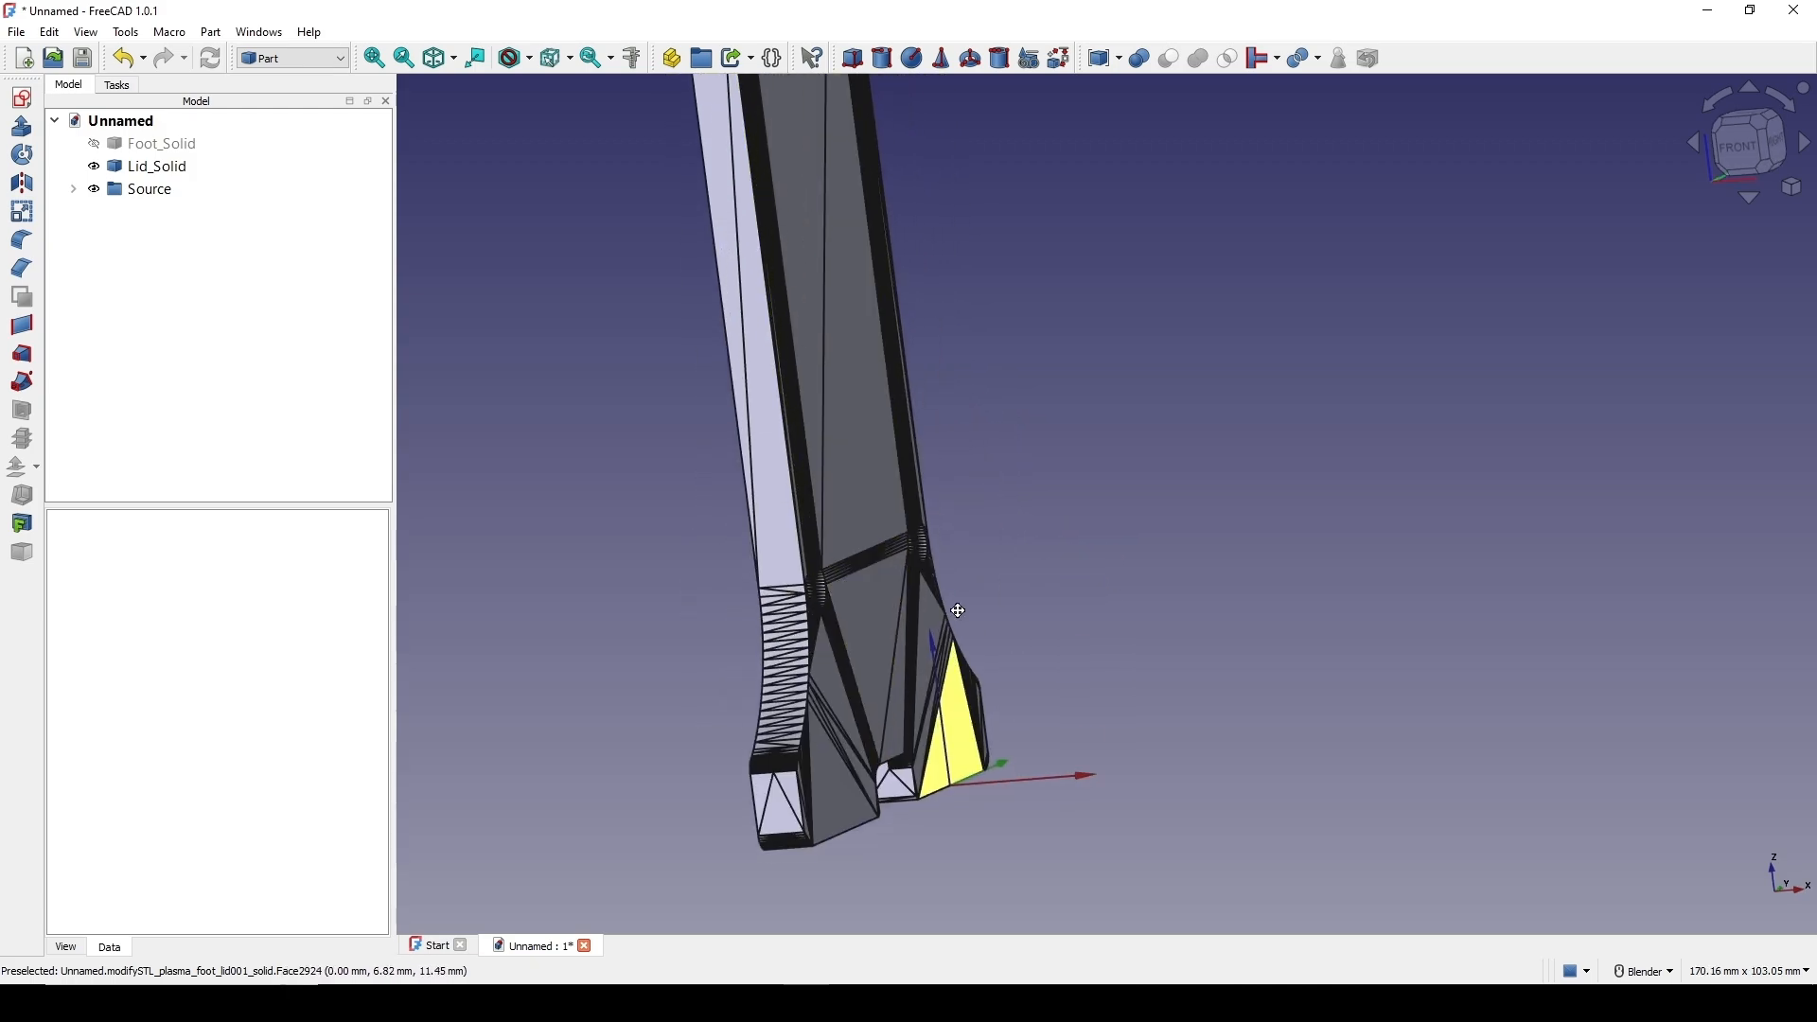
scroll(951, 606, "up", 2)
scroll(924, 589, "down", 3)
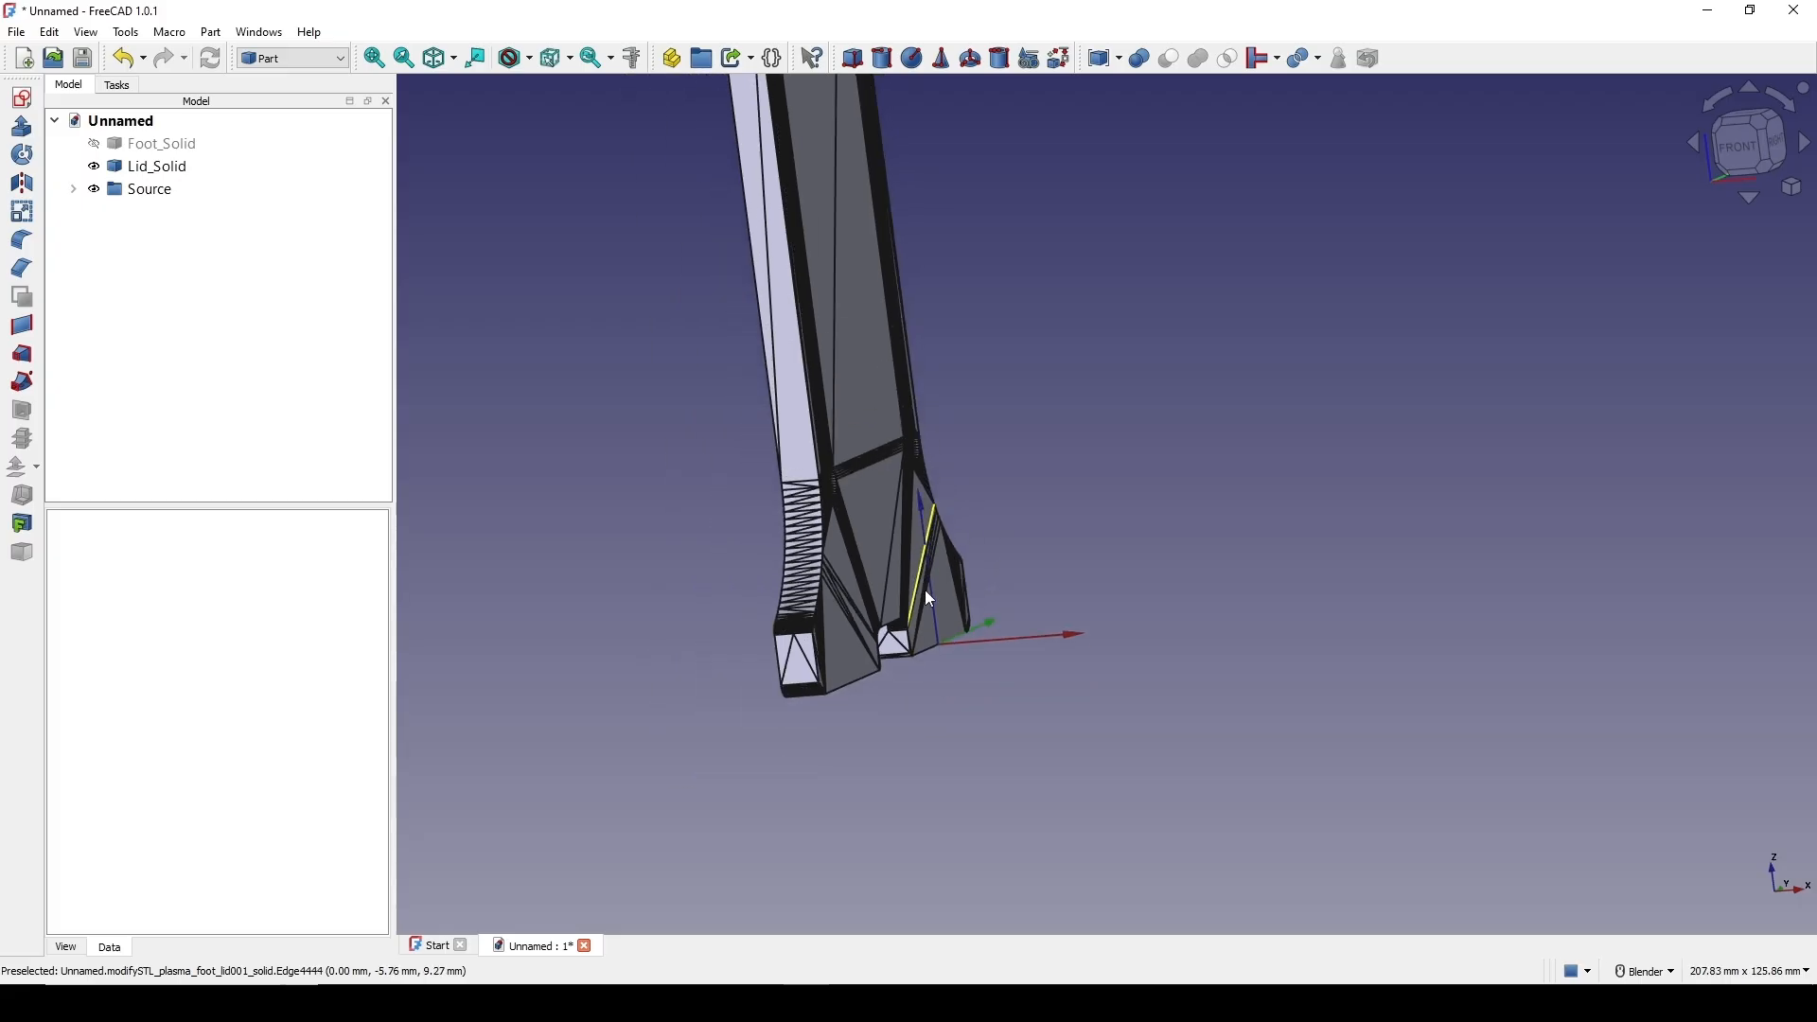
middle_click_drag(924, 589, 1268, 592)
scroll(925, 566, "up", 3)
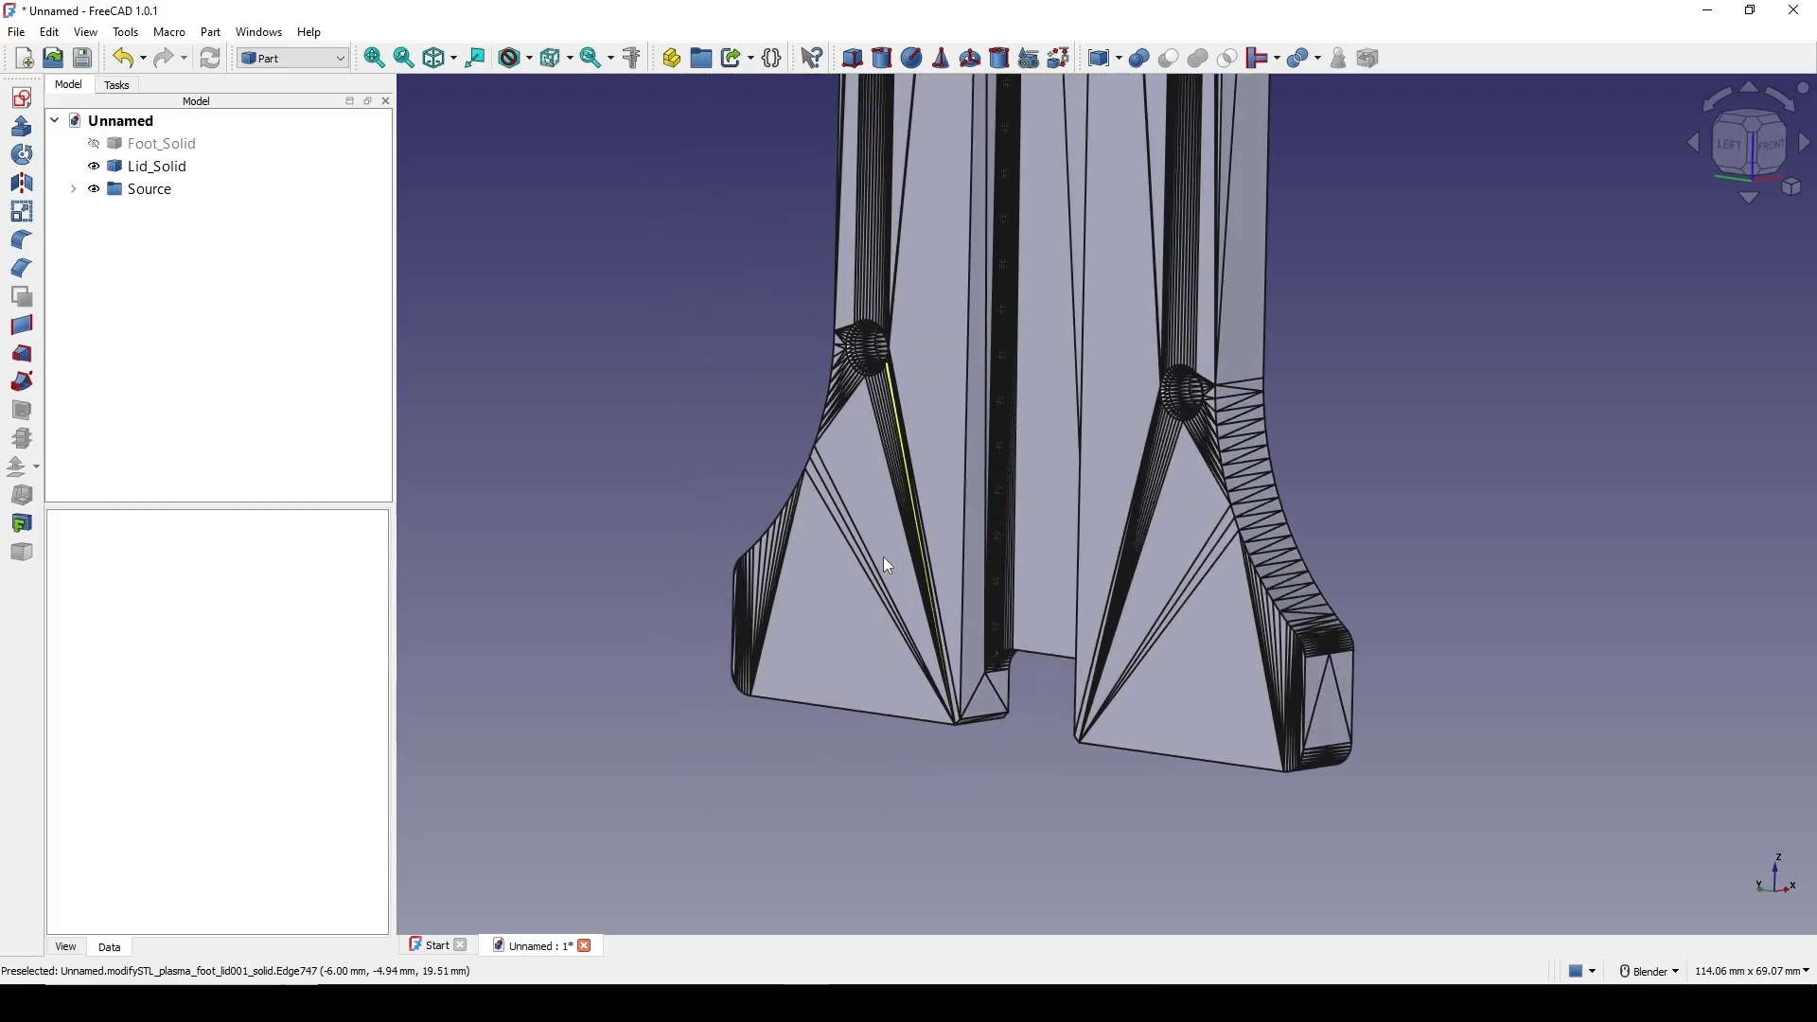
scroll(865, 527, "down", 2)
middle_click_drag(864, 527, 1089, 620)
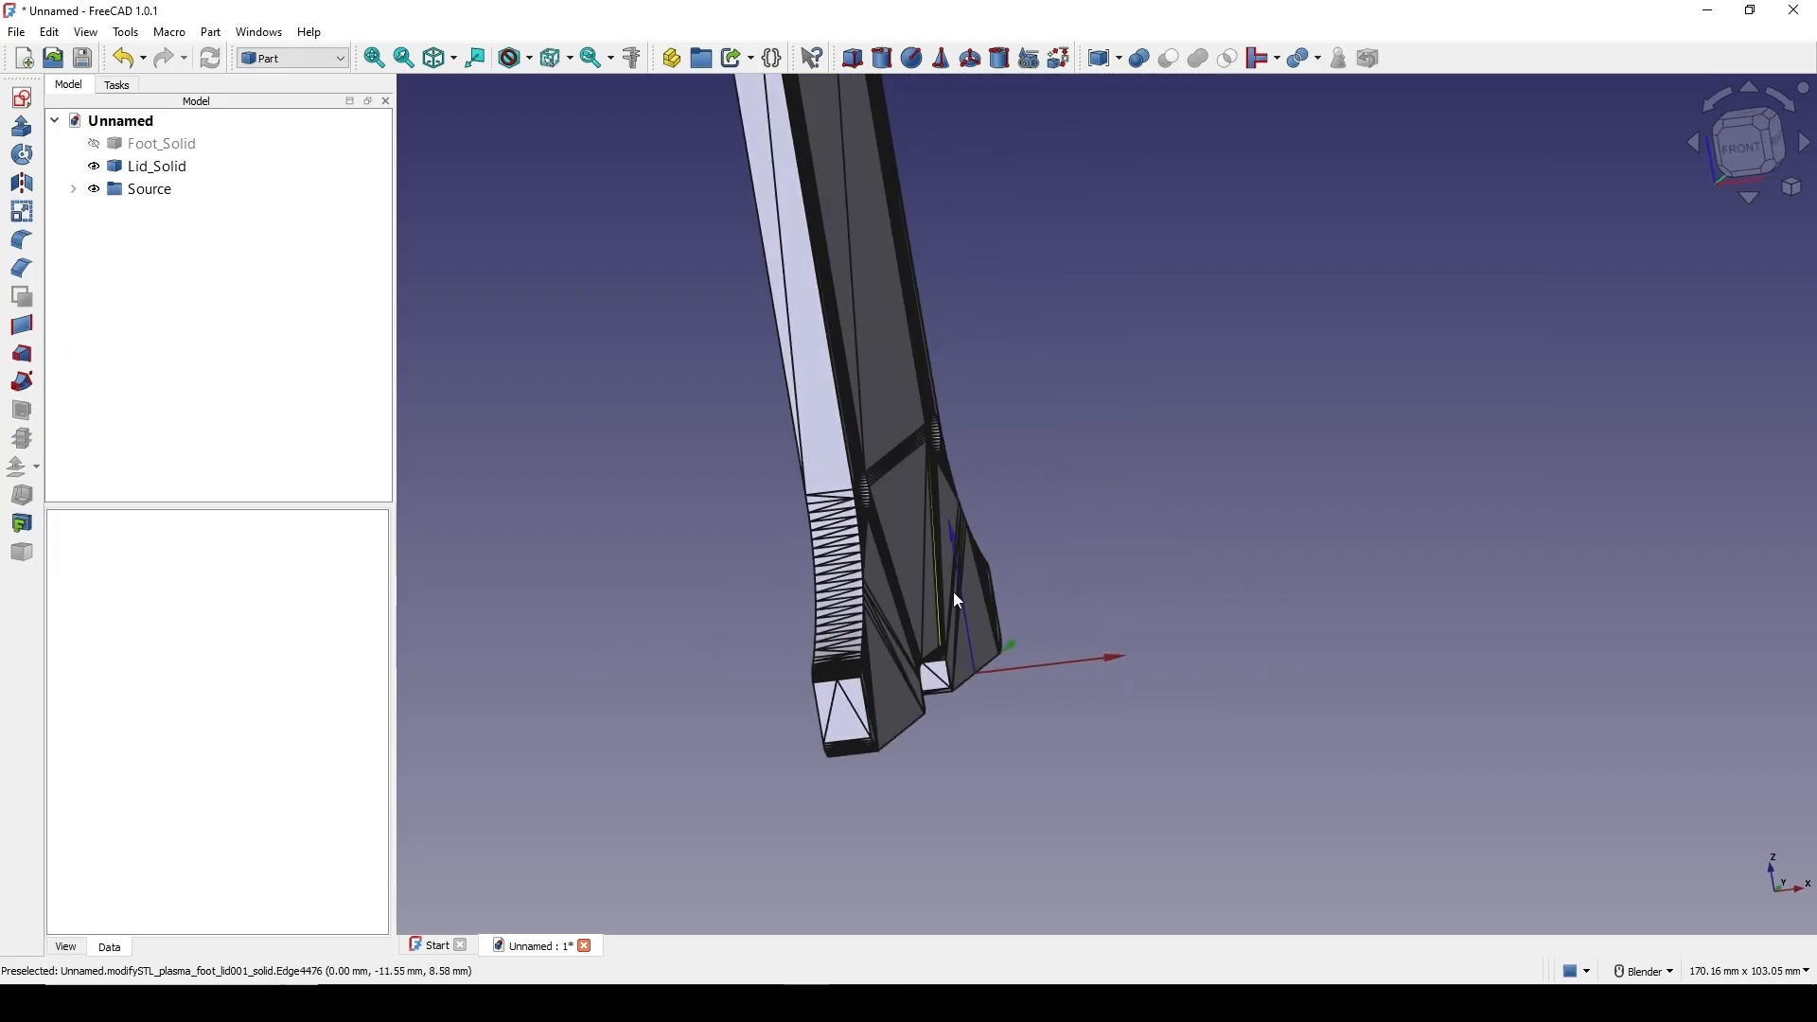
middle_click_drag(968, 587, 1001, 564)
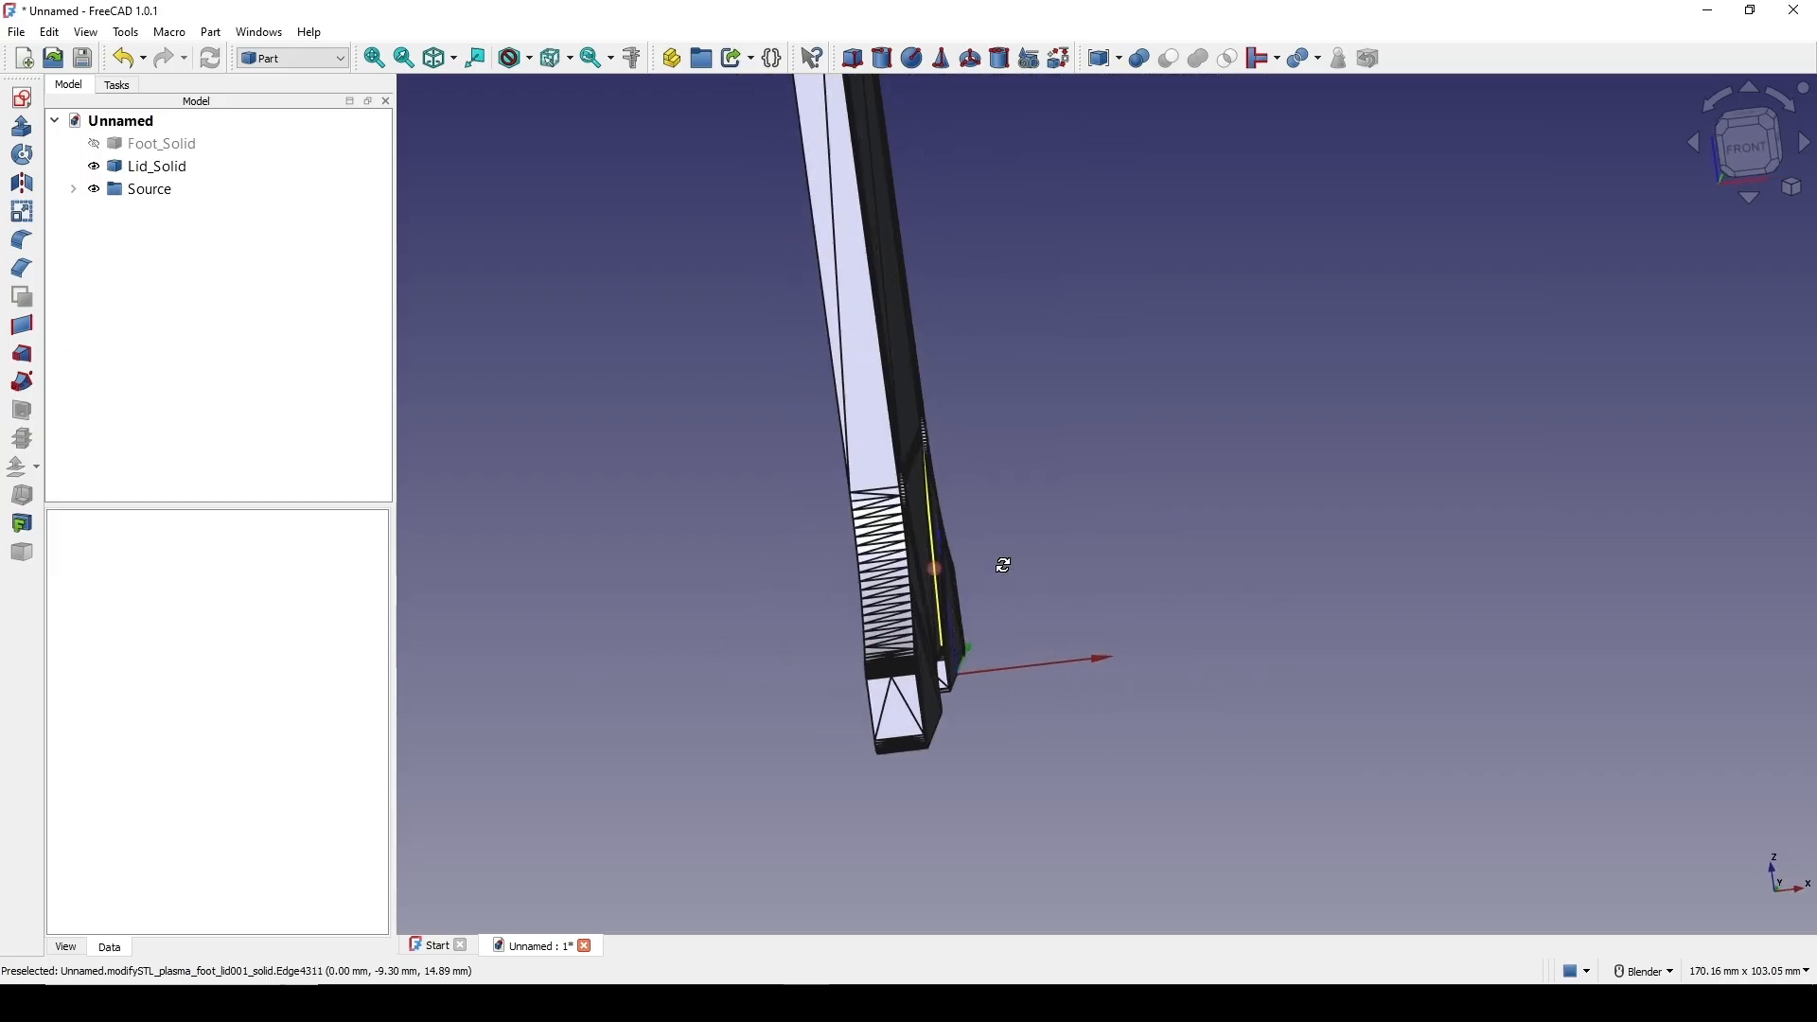
Create a new sketch on the XZ plane with zero offset, viewing the lid from the front
left_click(1751, 158)
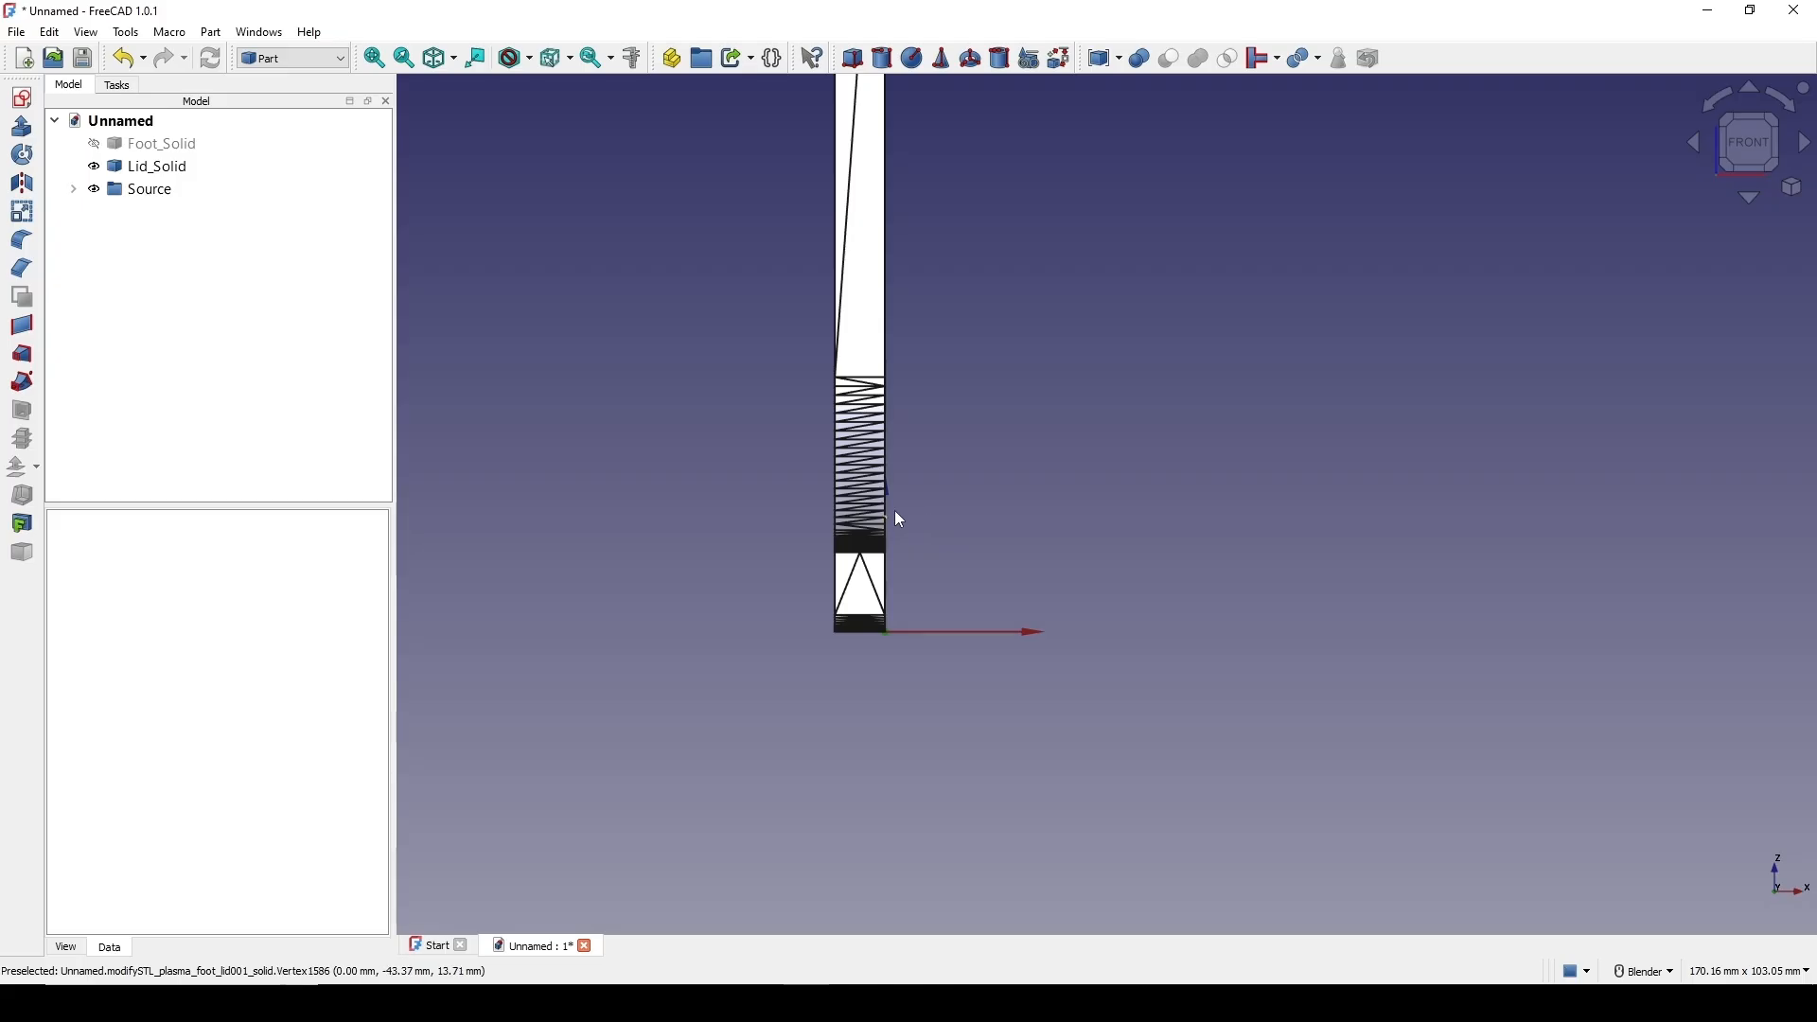
left_click(23, 100)
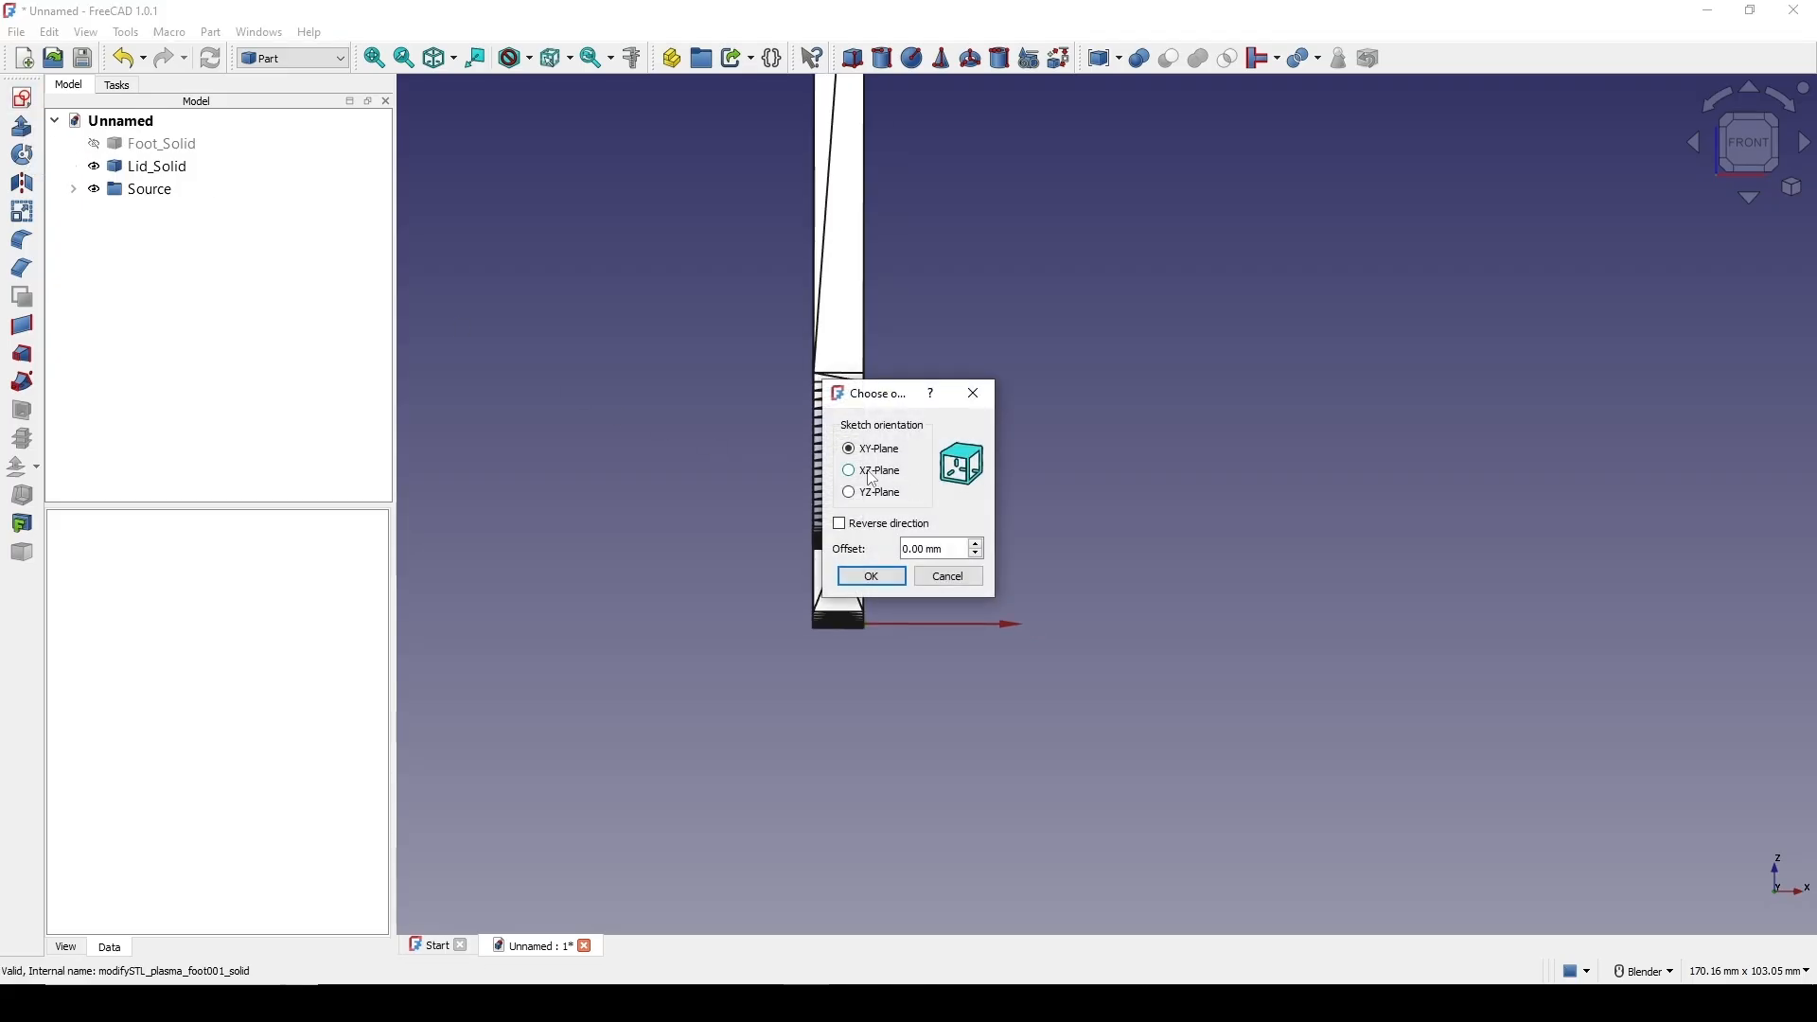
left_click(899, 579)
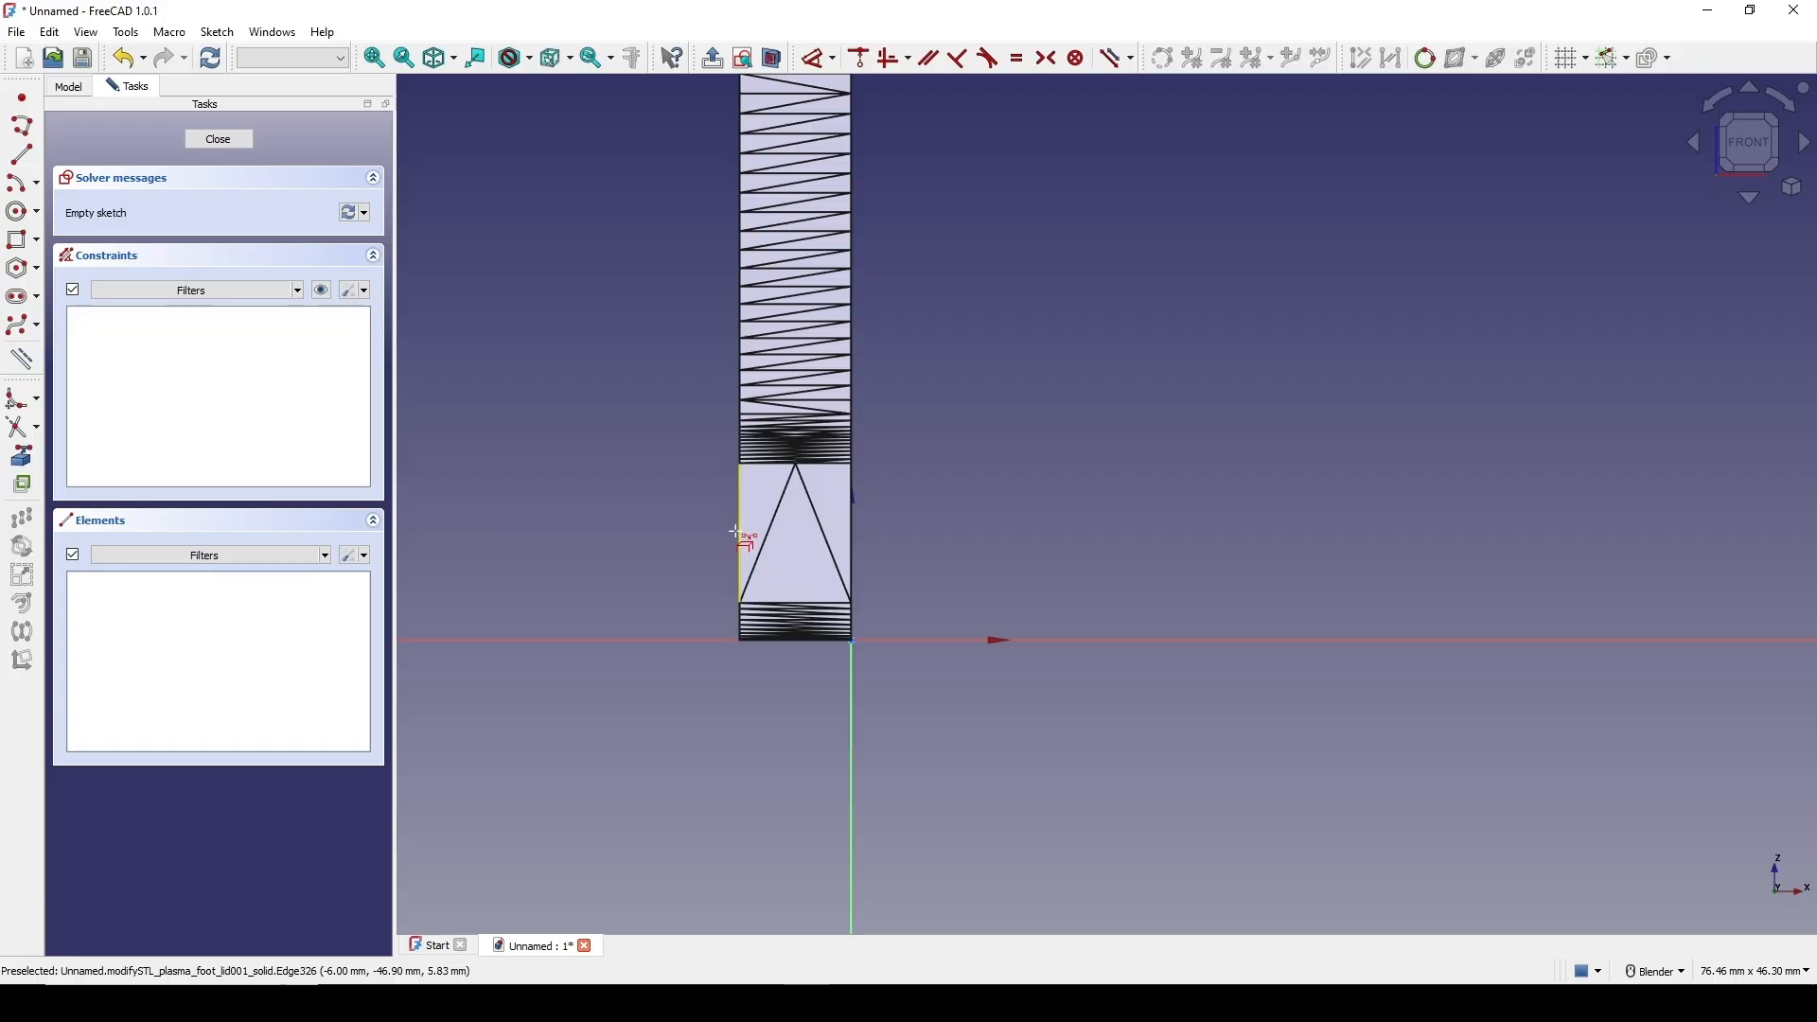
Project the lid's outer vertical edge into the sketch, dimension its distance from the vertical axis, and close the sketch
left_click(739, 534)
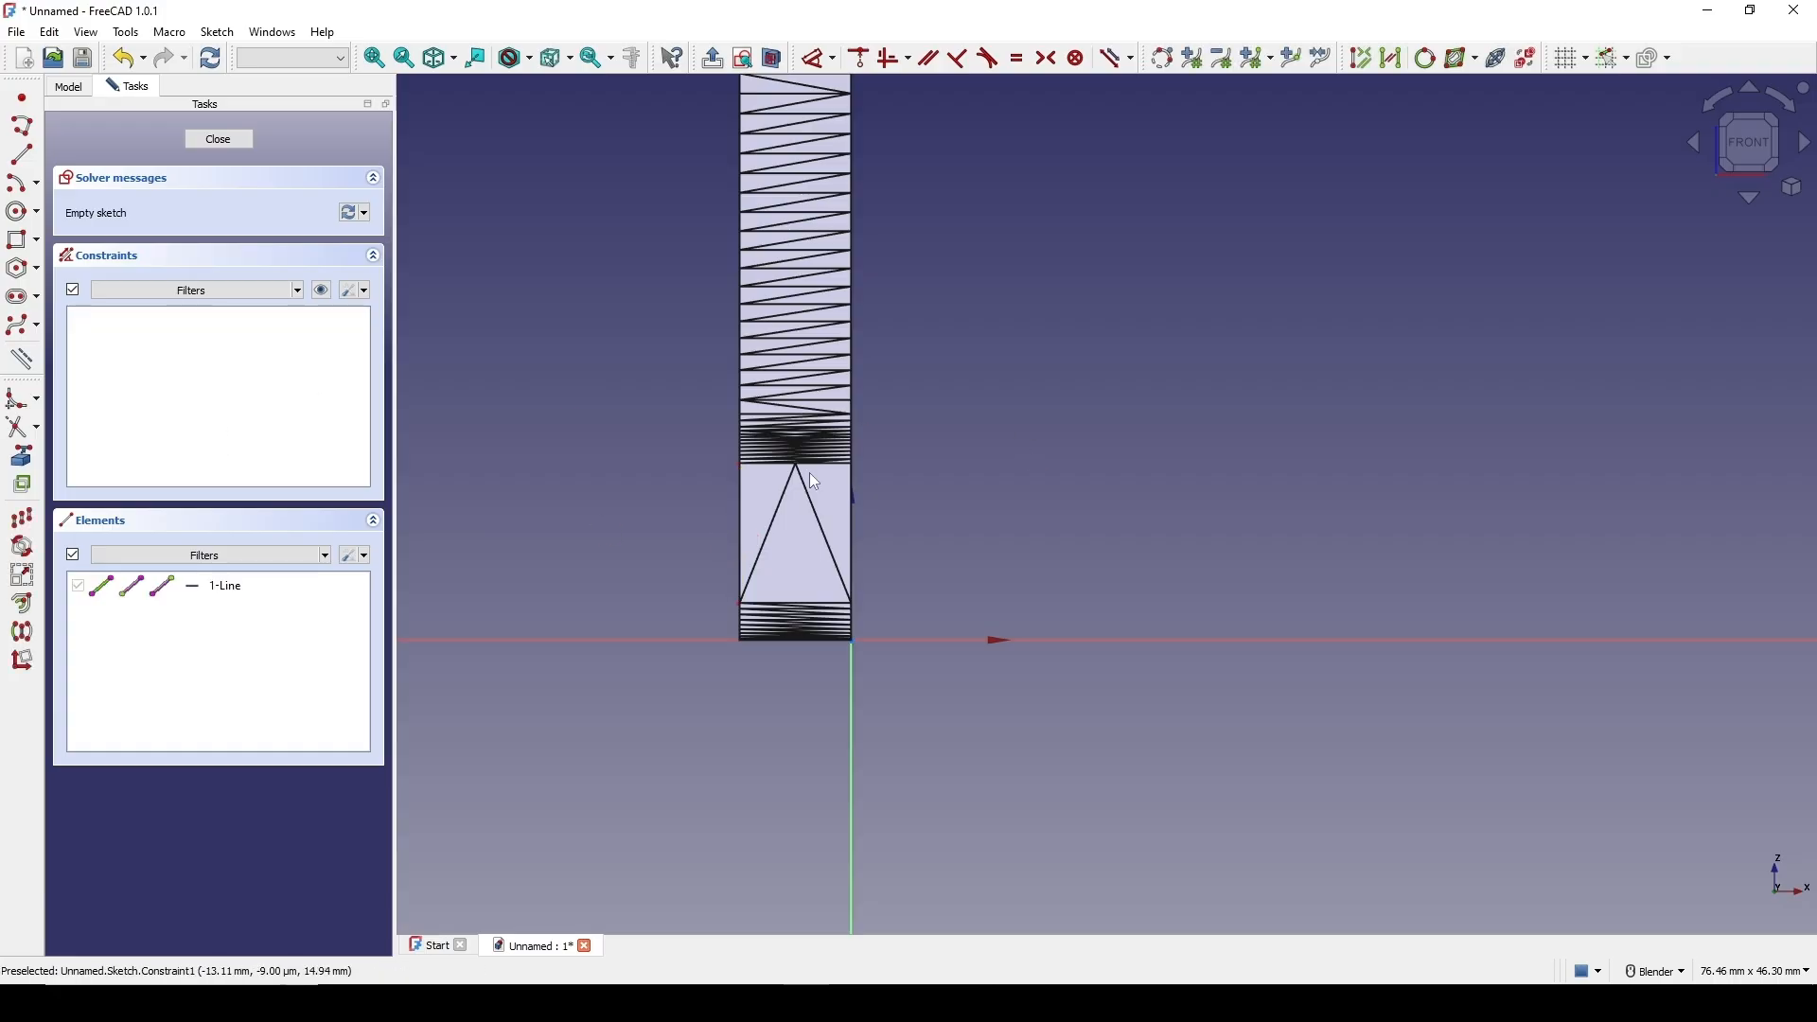
left_click(740, 464)
key("d")
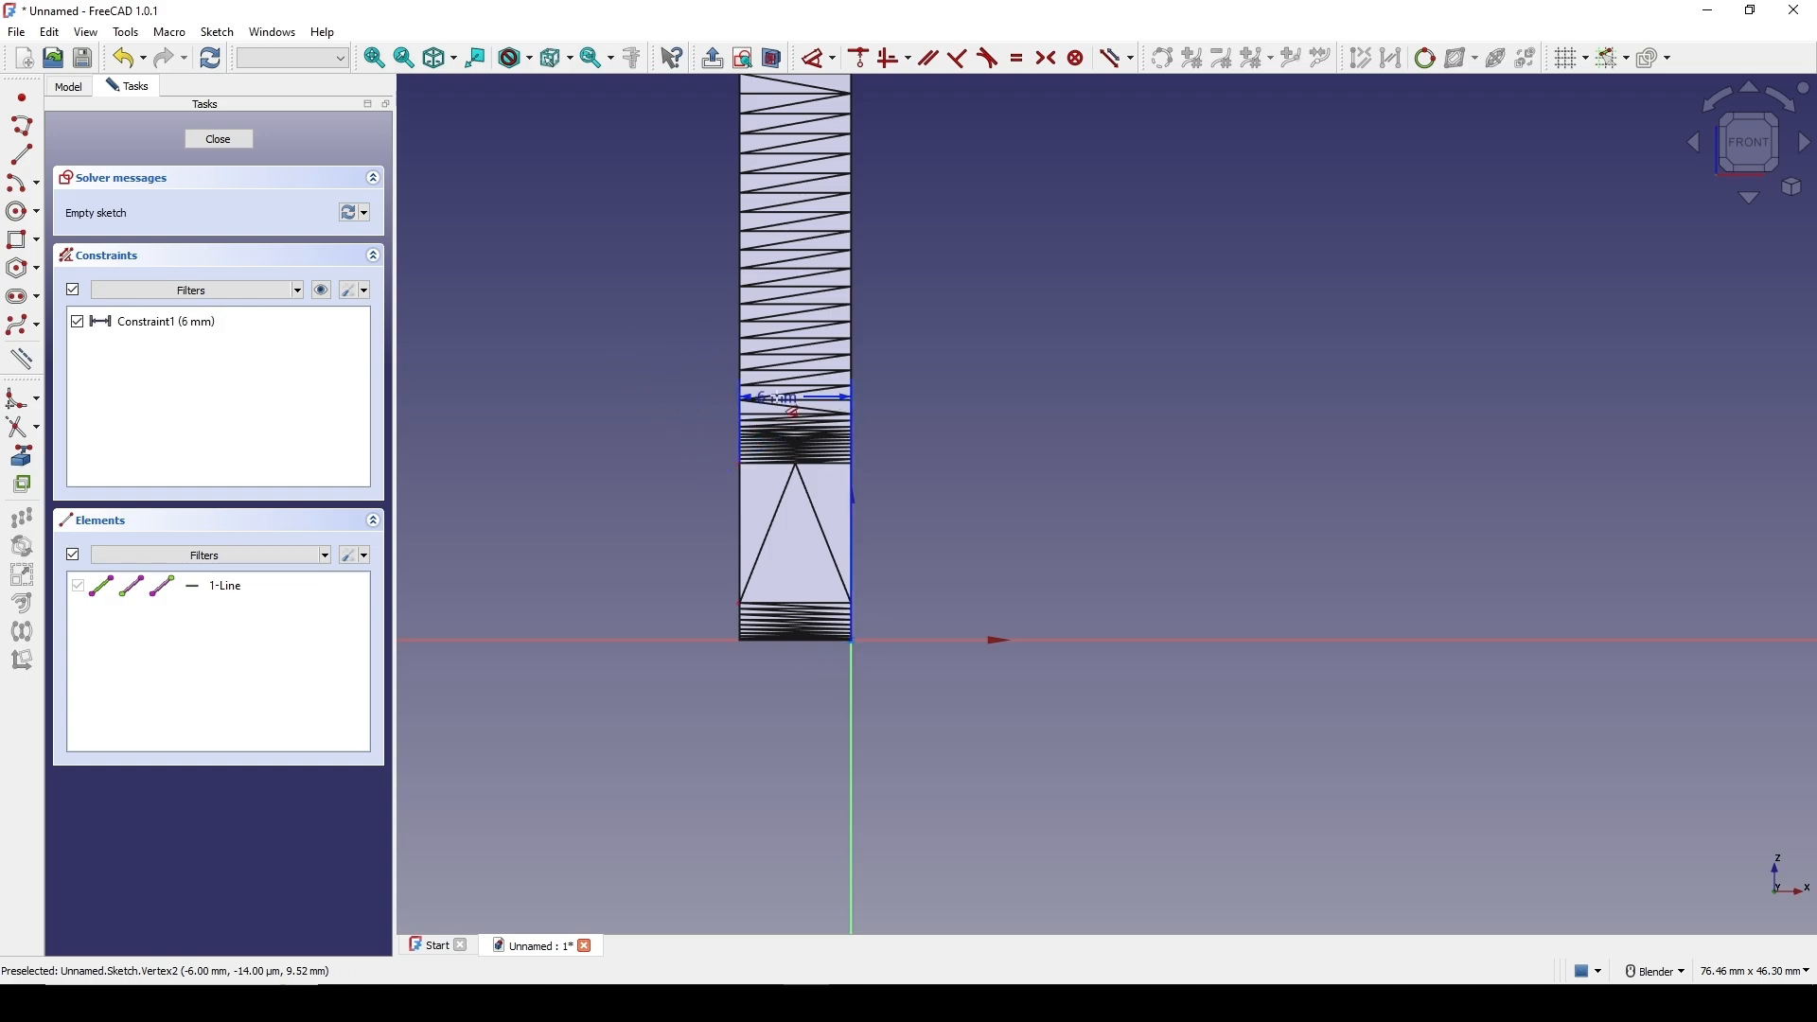
key("Escape")
left_click_drag(783, 401, 651, 415)
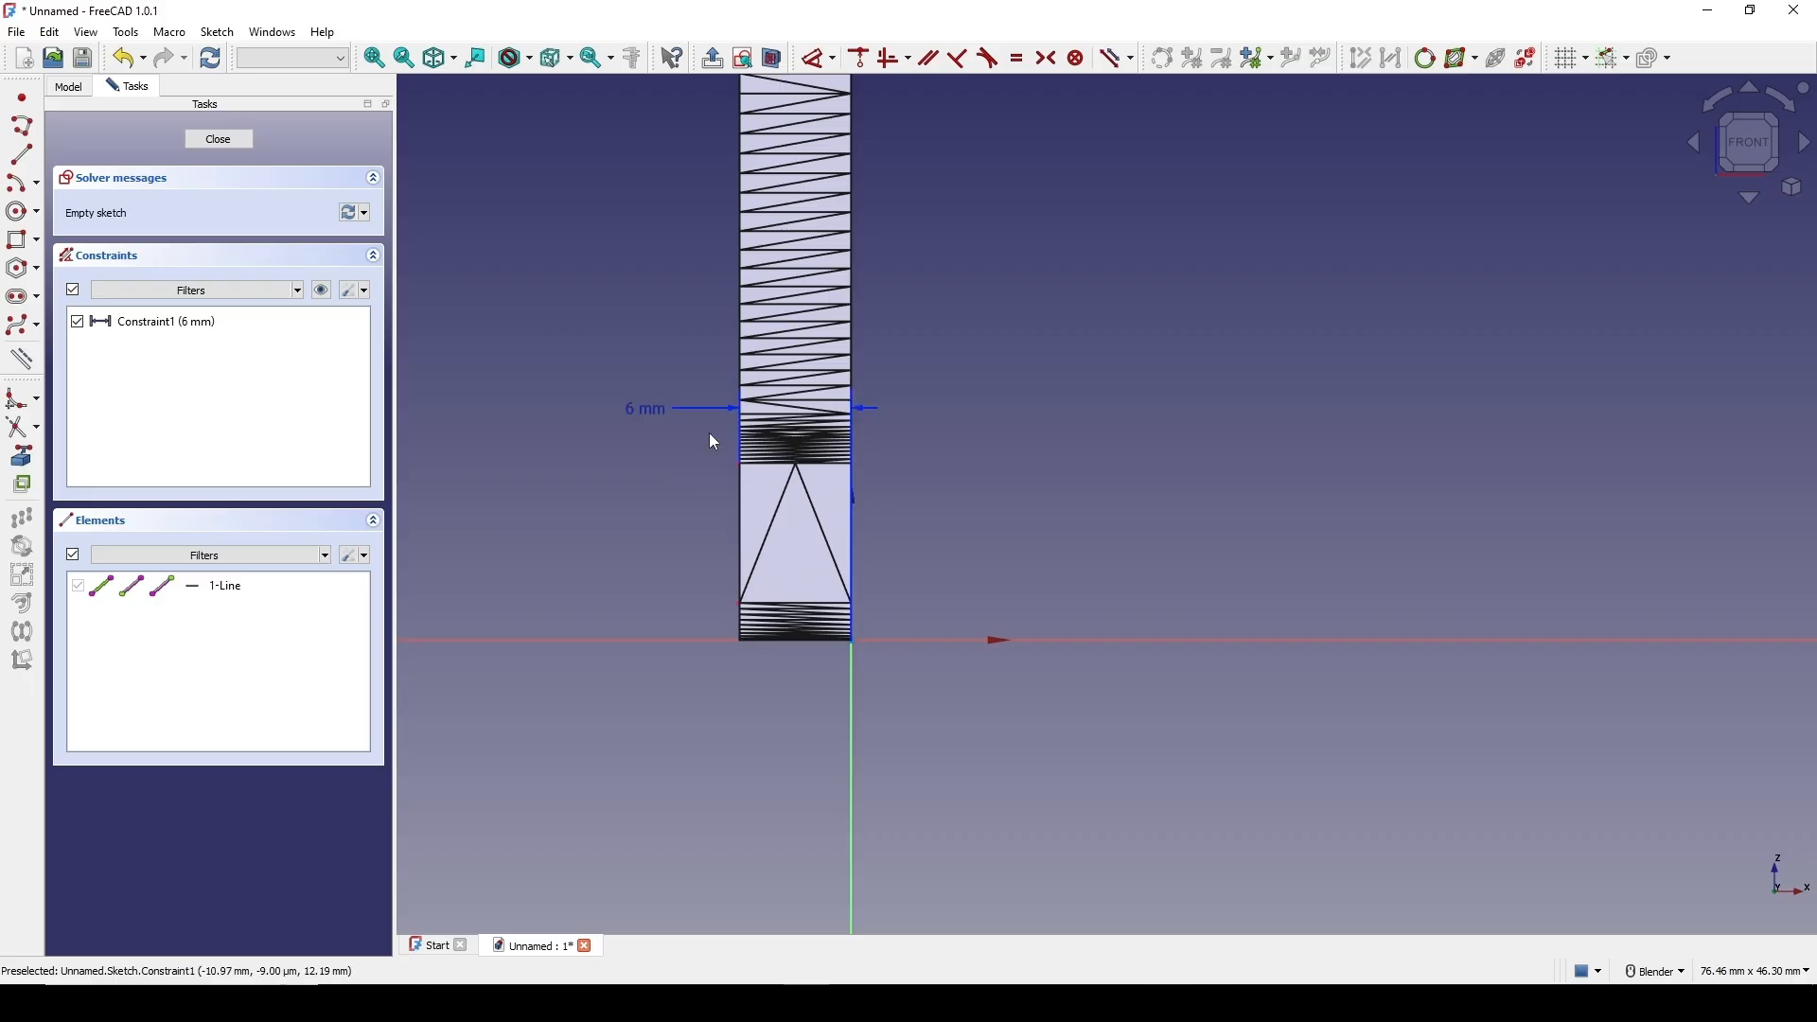
left_click(235, 142)
Set the X position of Lid_Solid to 6 mm in its placement
scroll(929, 407, "down", 2)
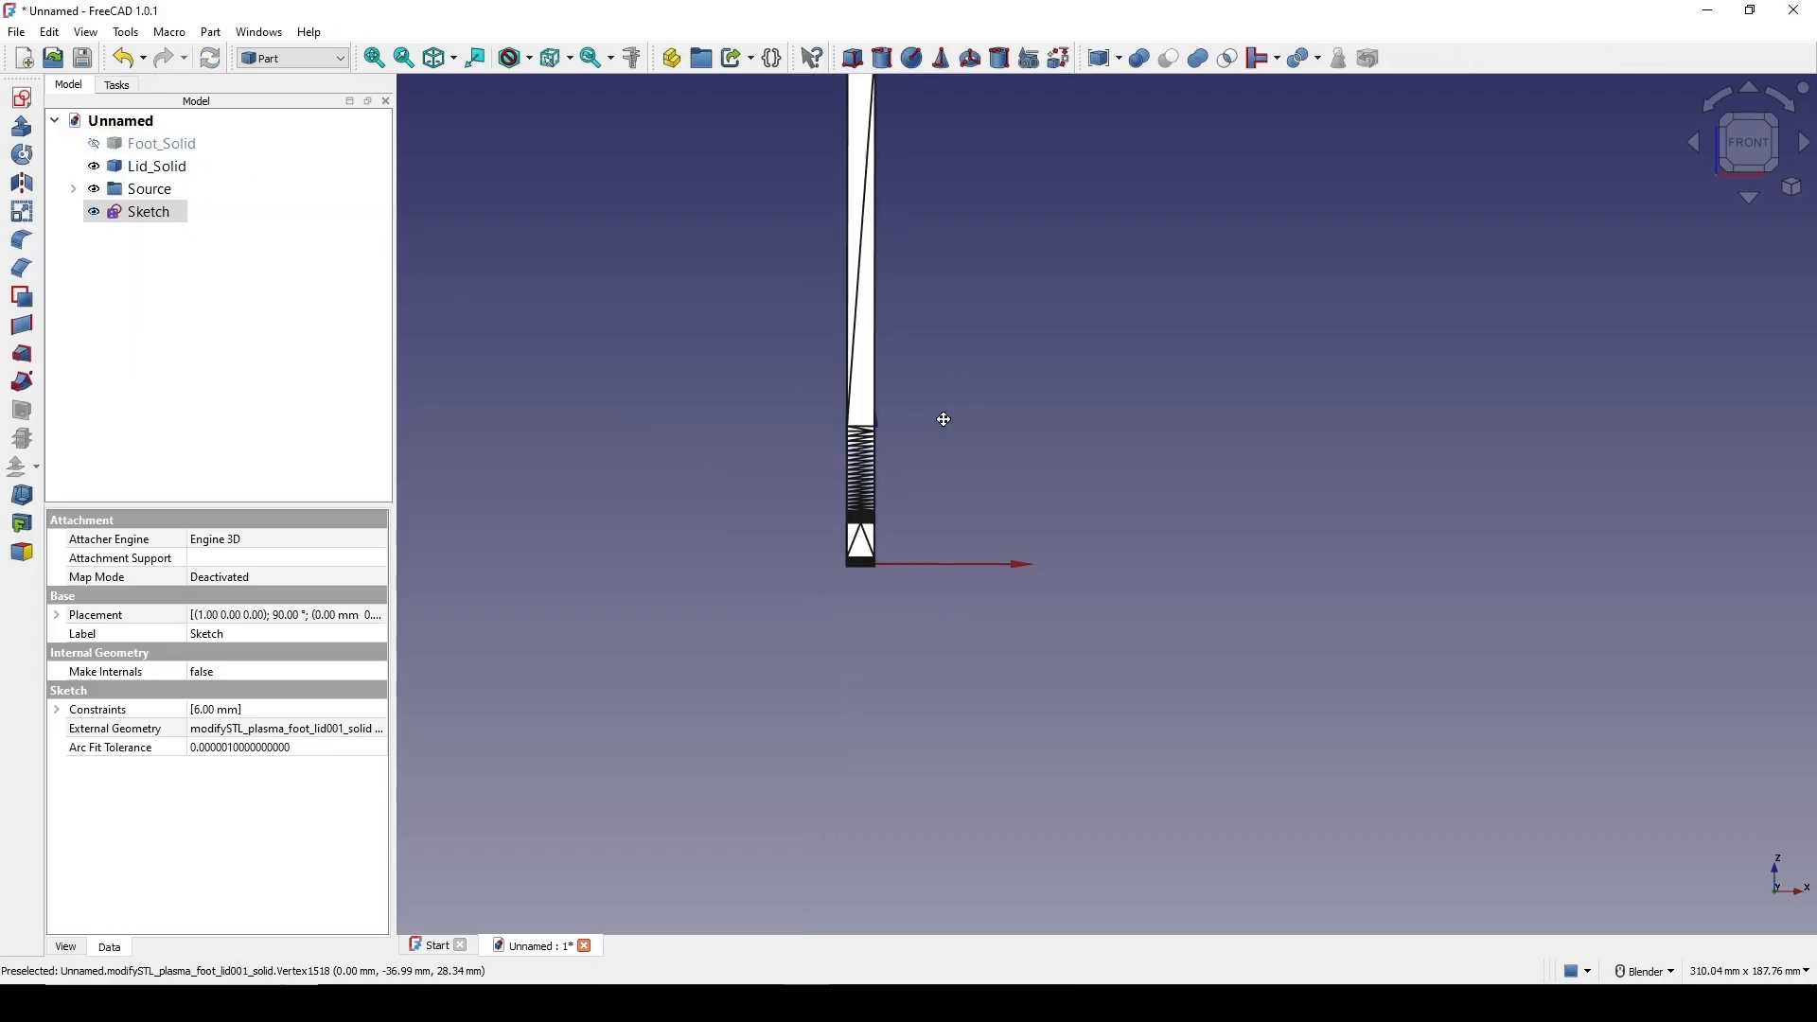
scroll(941, 417, "up", 2)
scroll(1009, 484, "up", 2)
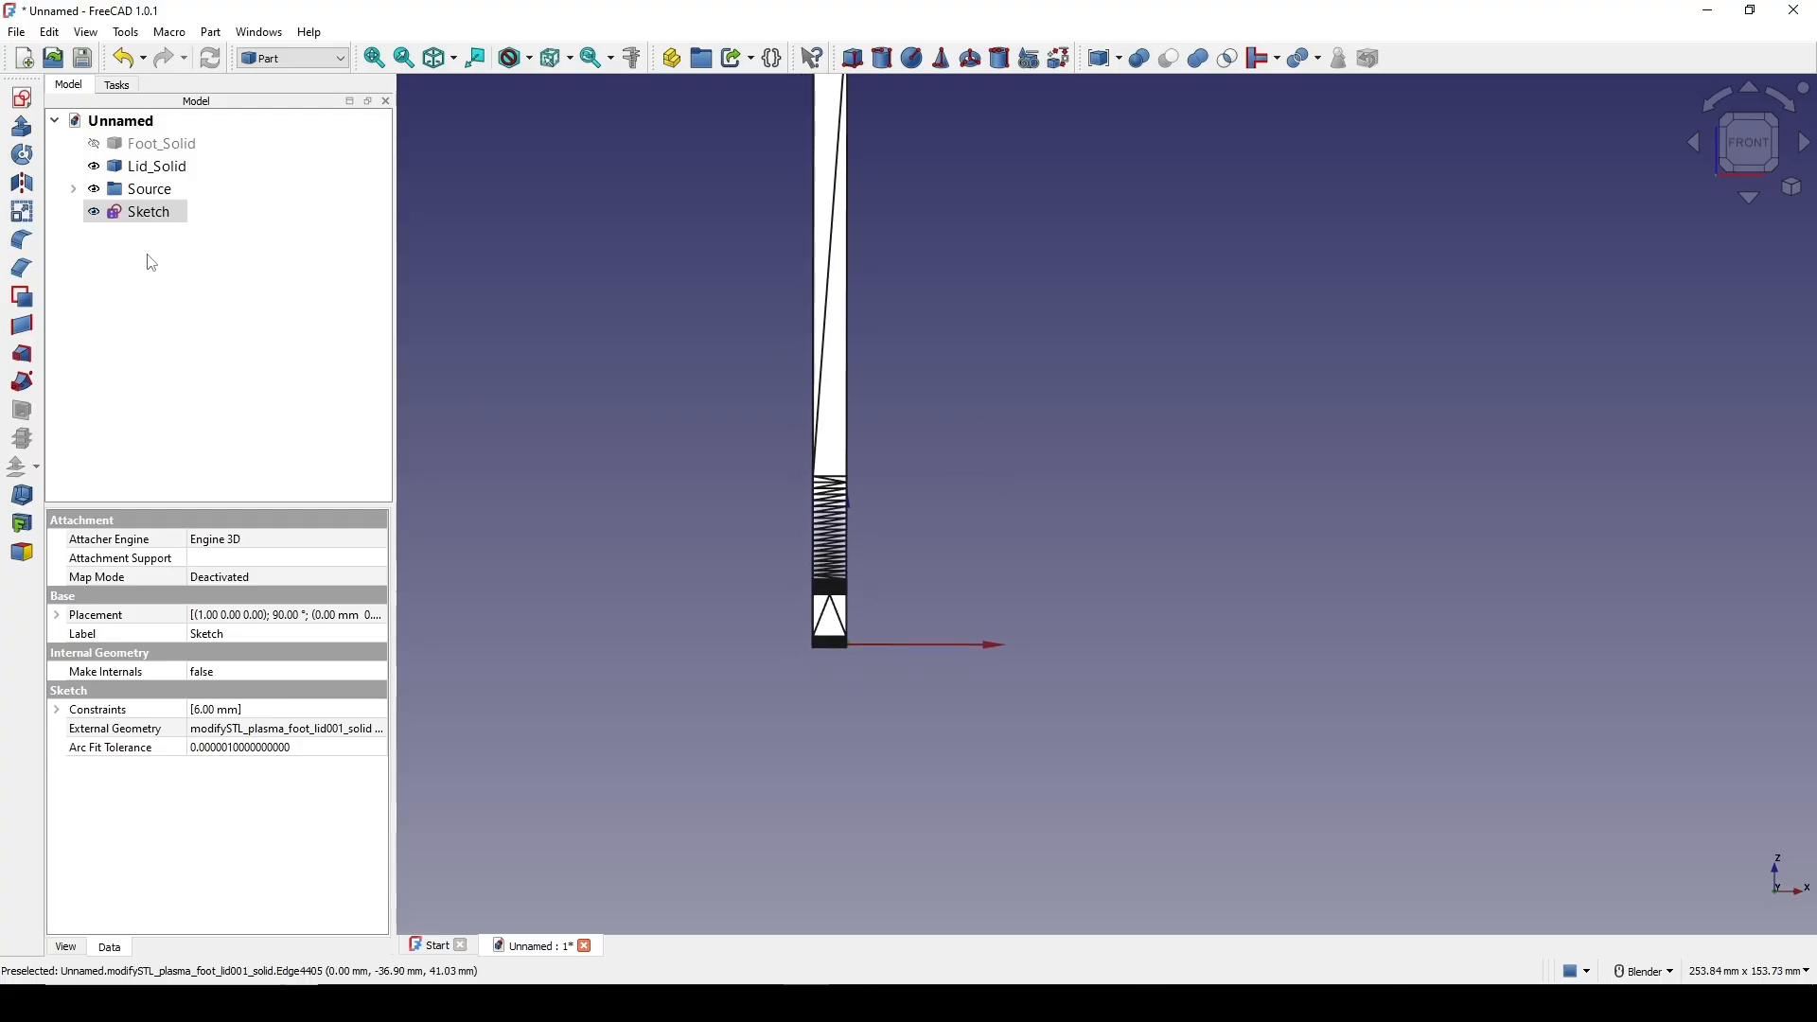
left_click(148, 170)
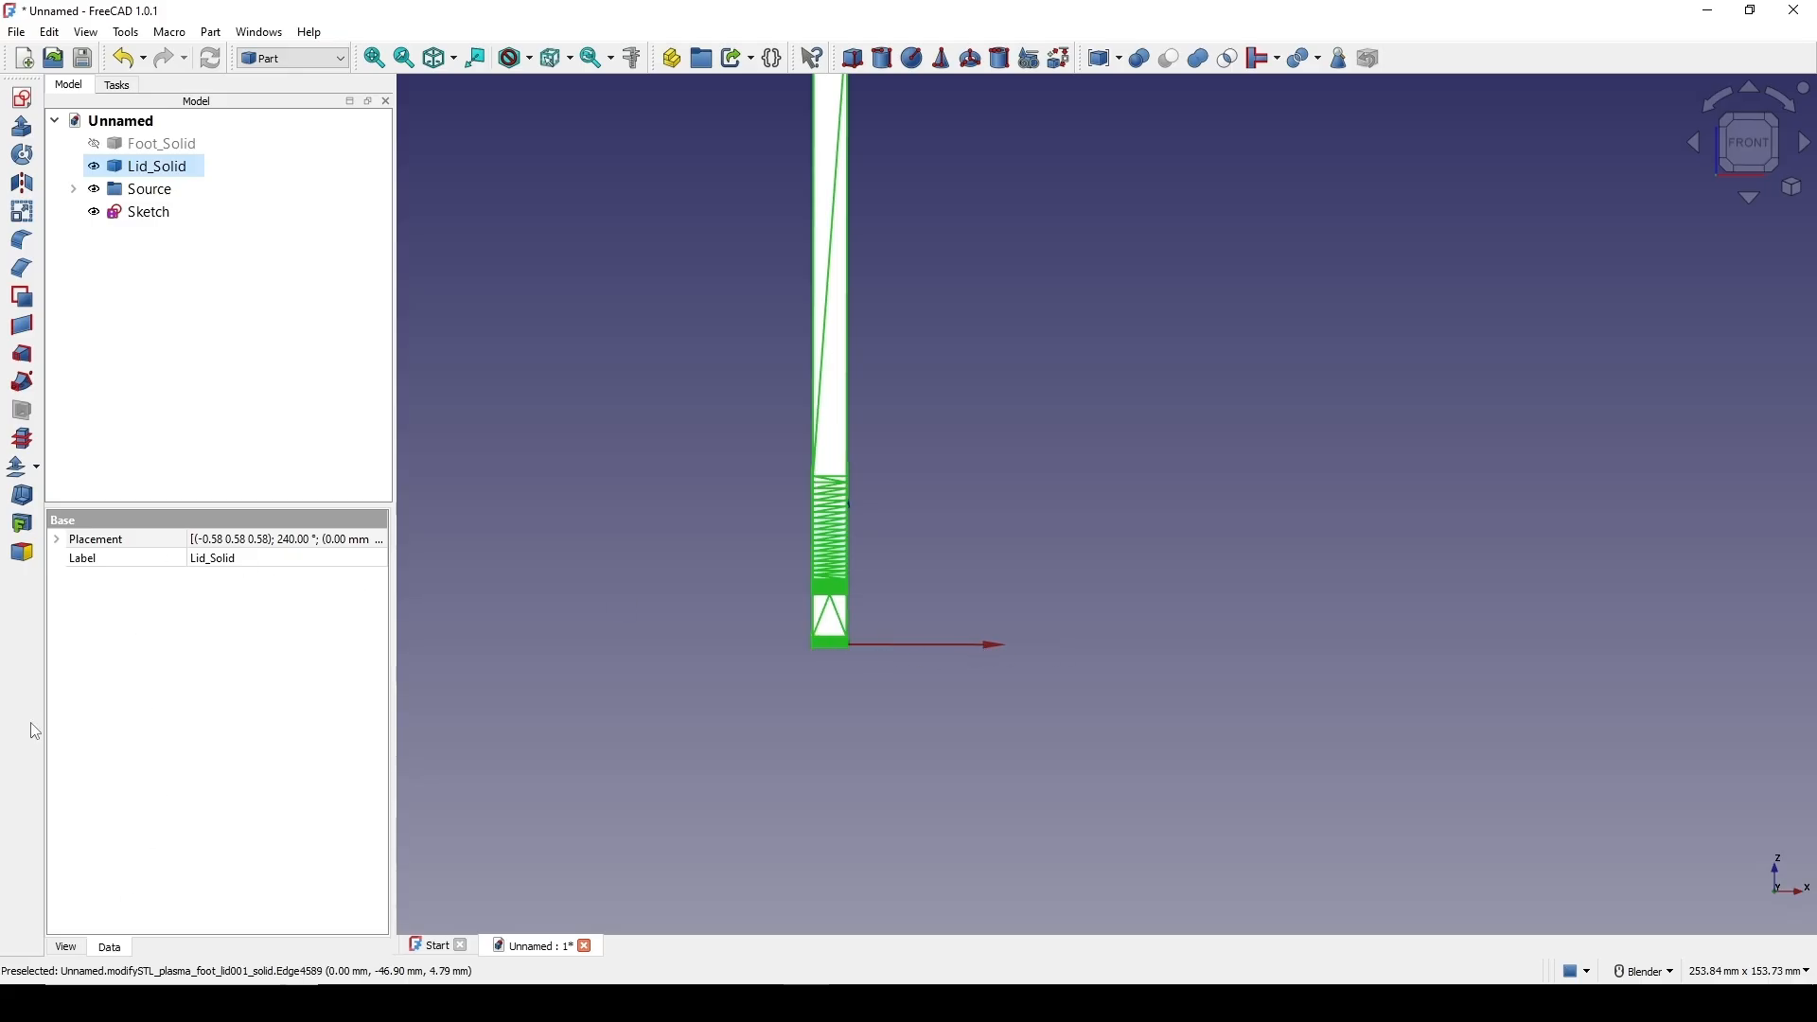
left_click(57, 539)
left_click(75, 596)
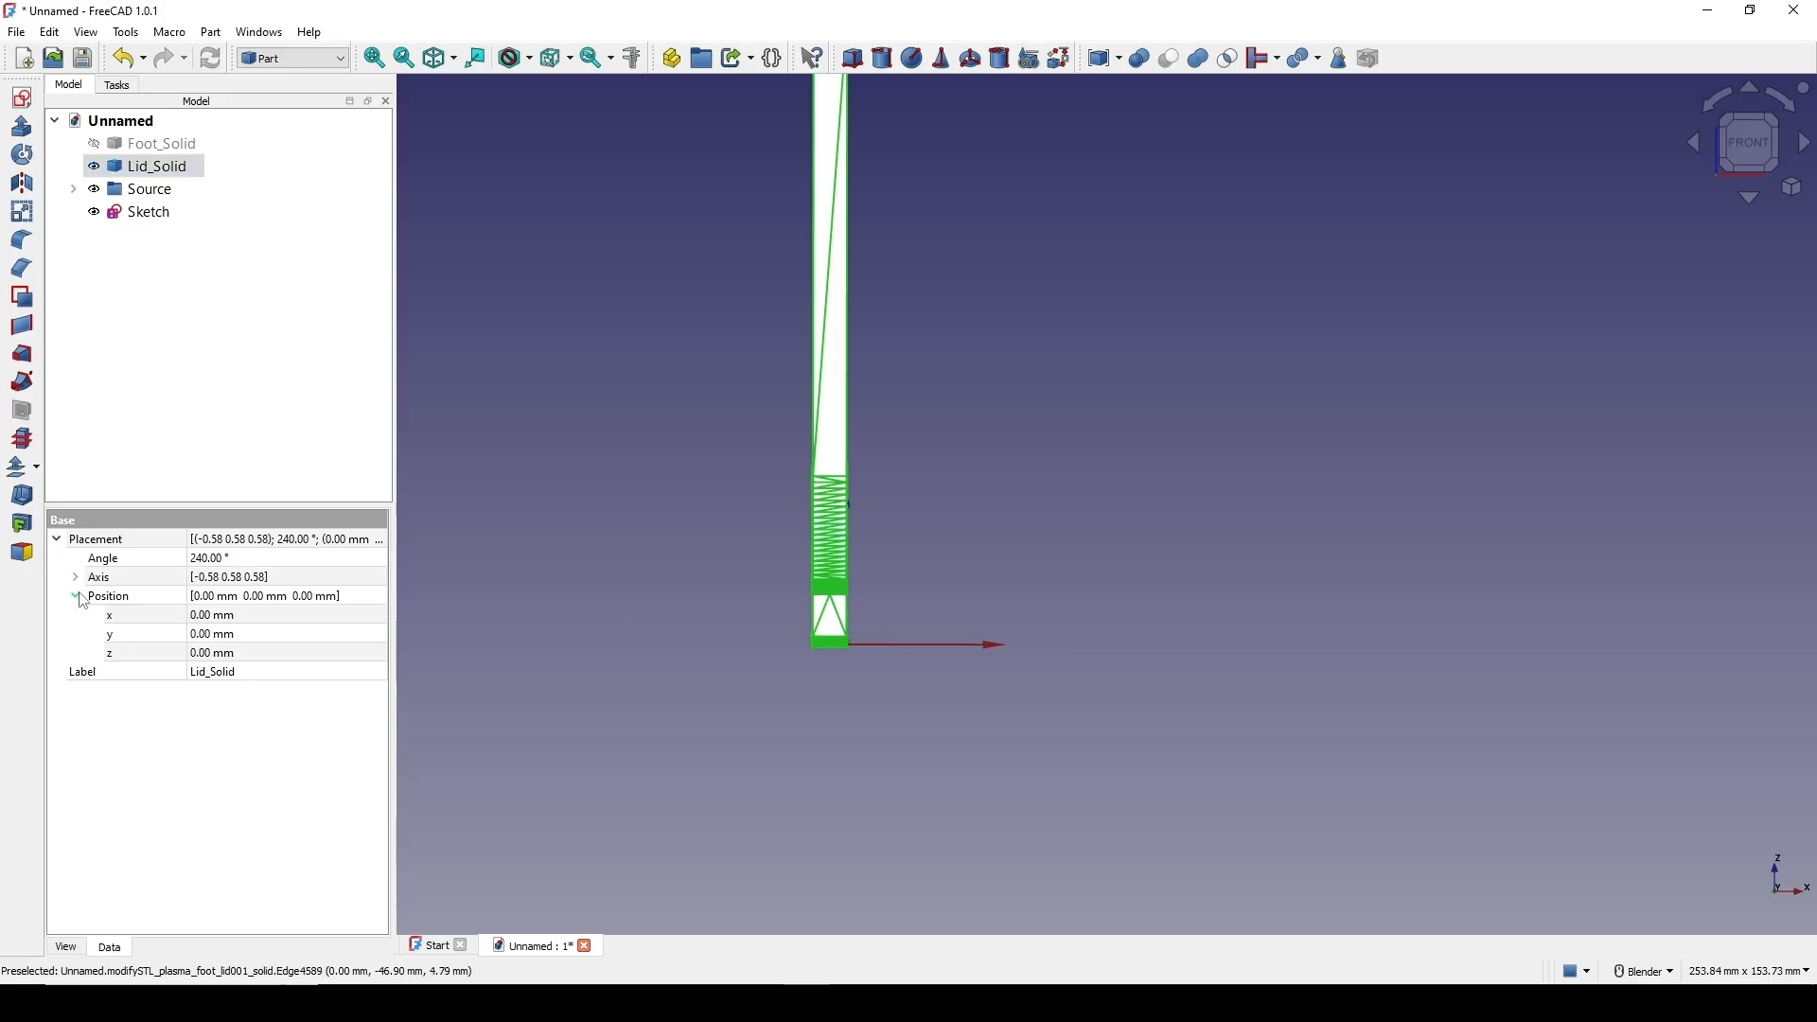
left_click(123, 616)
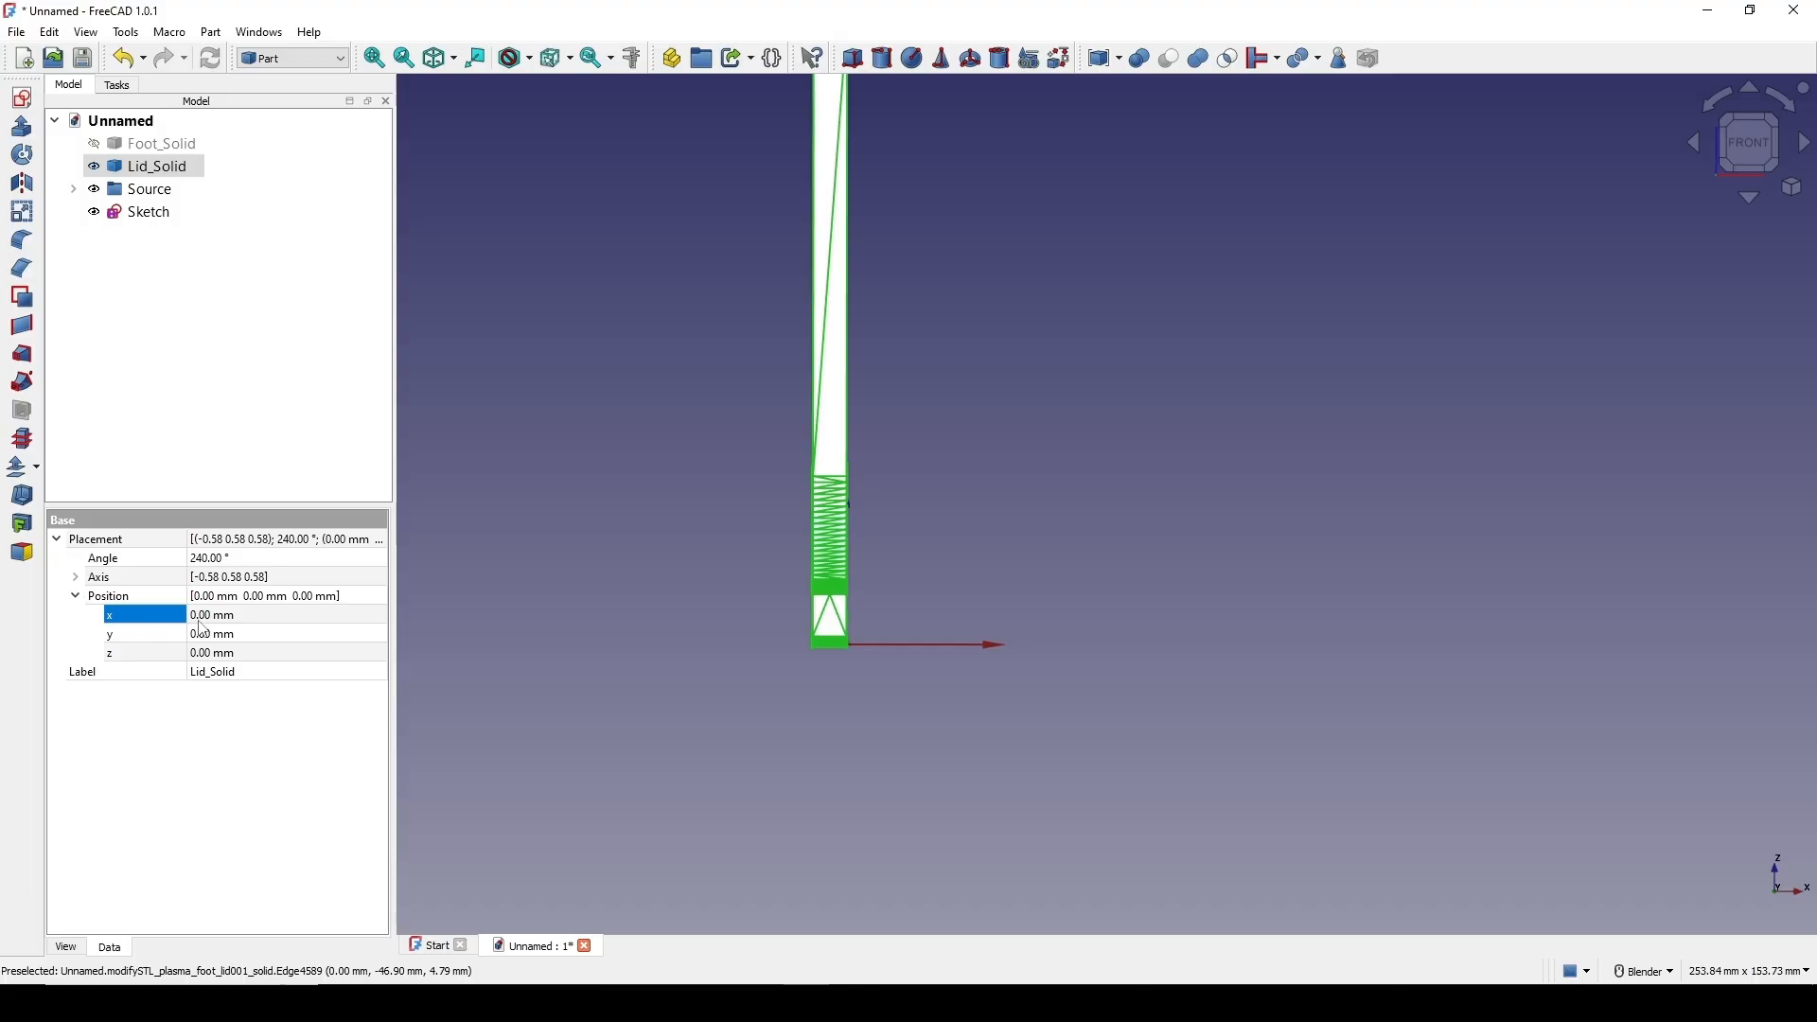
left_click(236, 616)
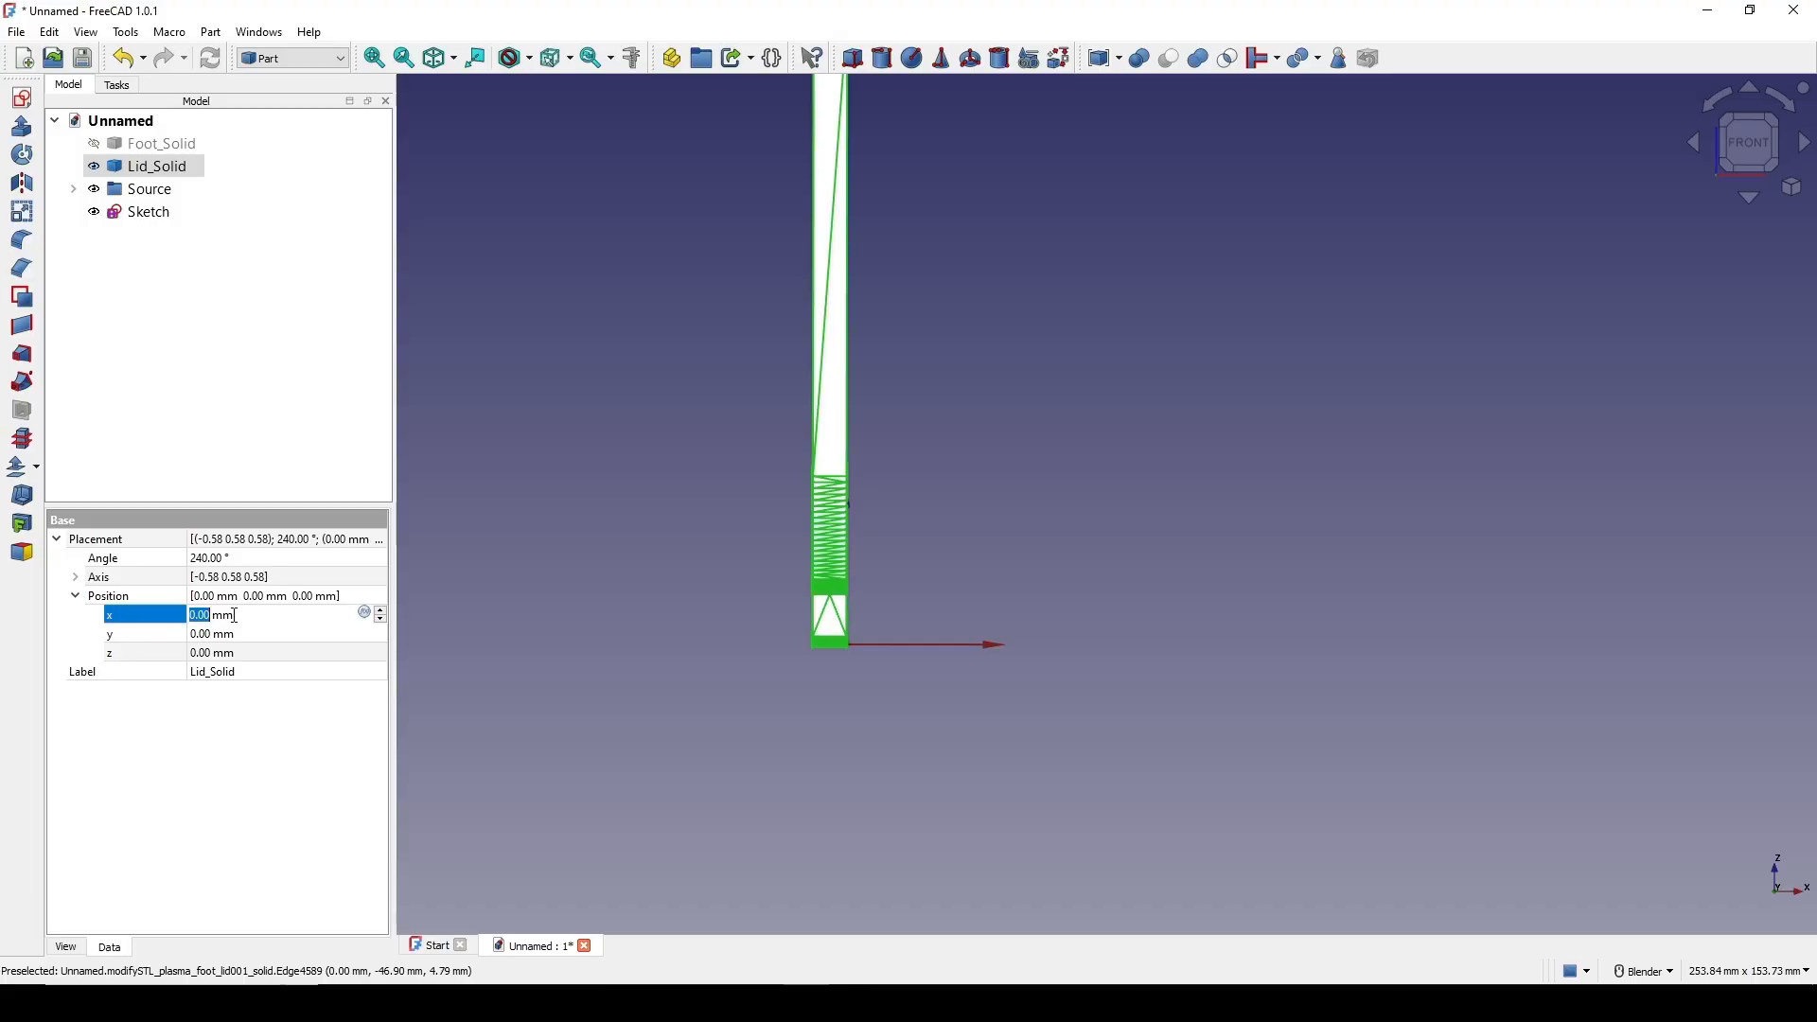
type("6")
key("Return")
Examine the lid's lower end and how its faces sit against the origin axes
scroll(924, 632, "up", 2)
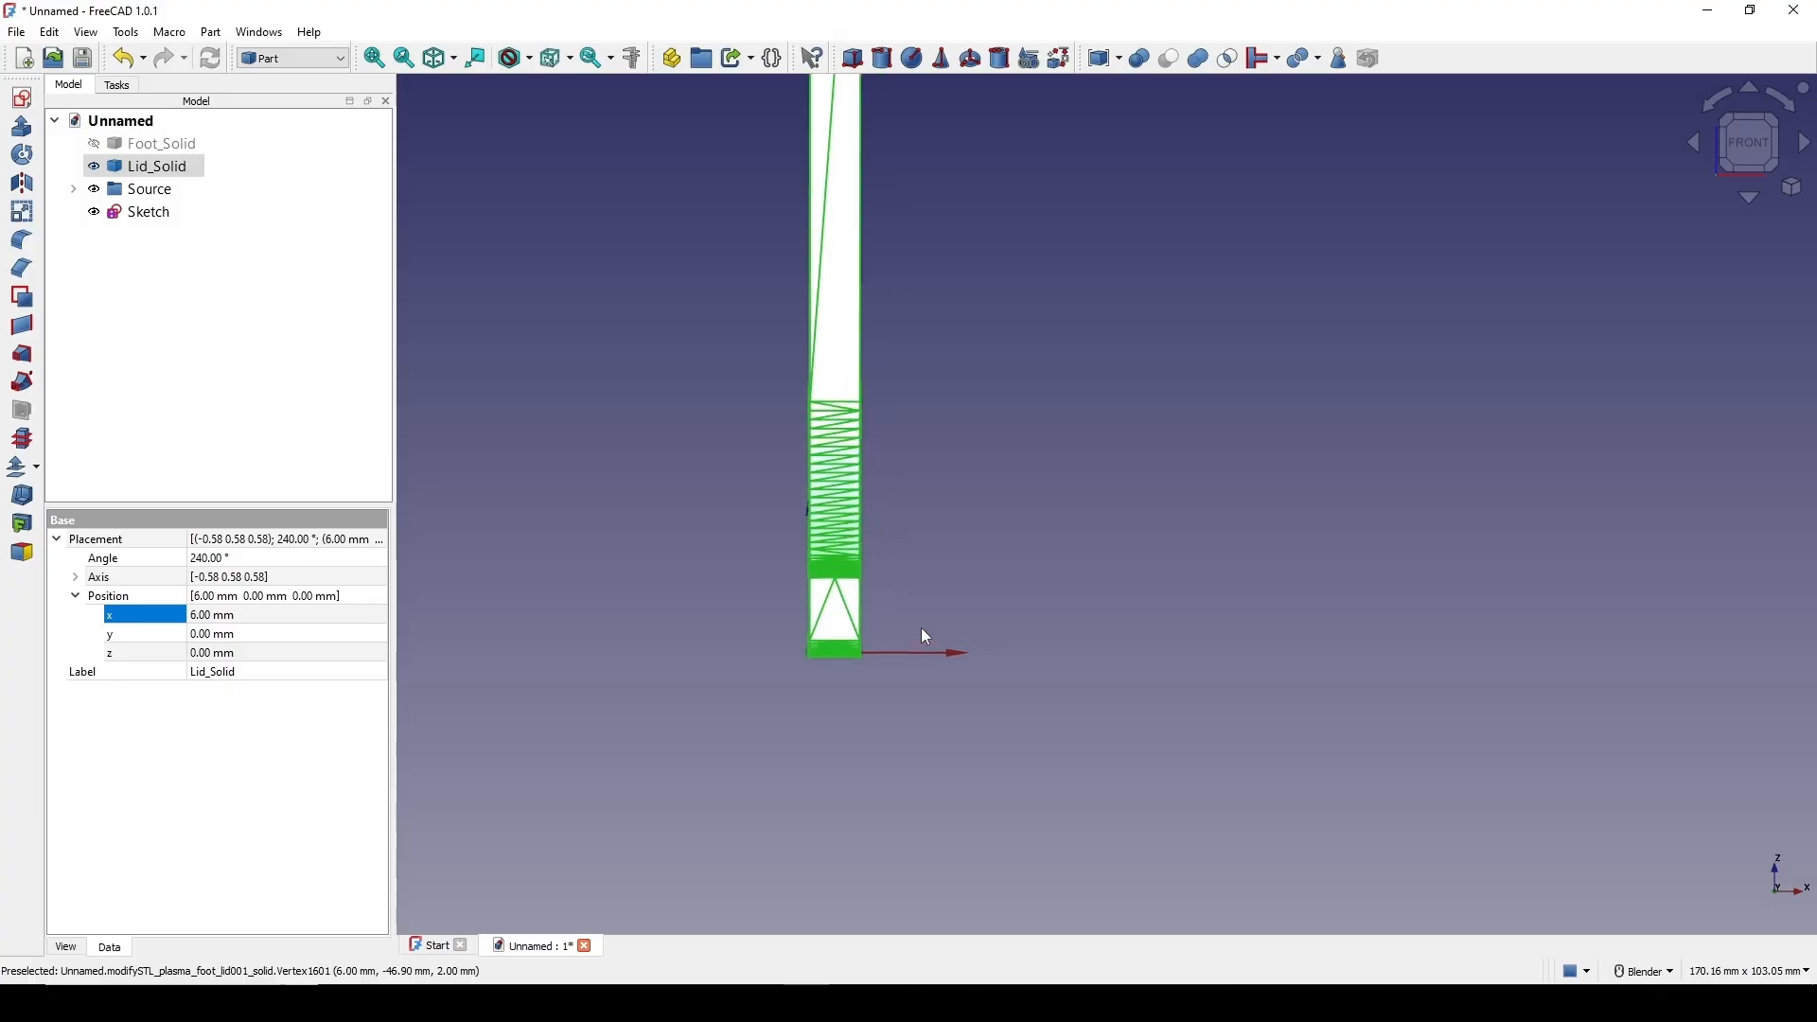
scroll(899, 597, "up", 2)
middle_click_drag(811, 567, 916, 603)
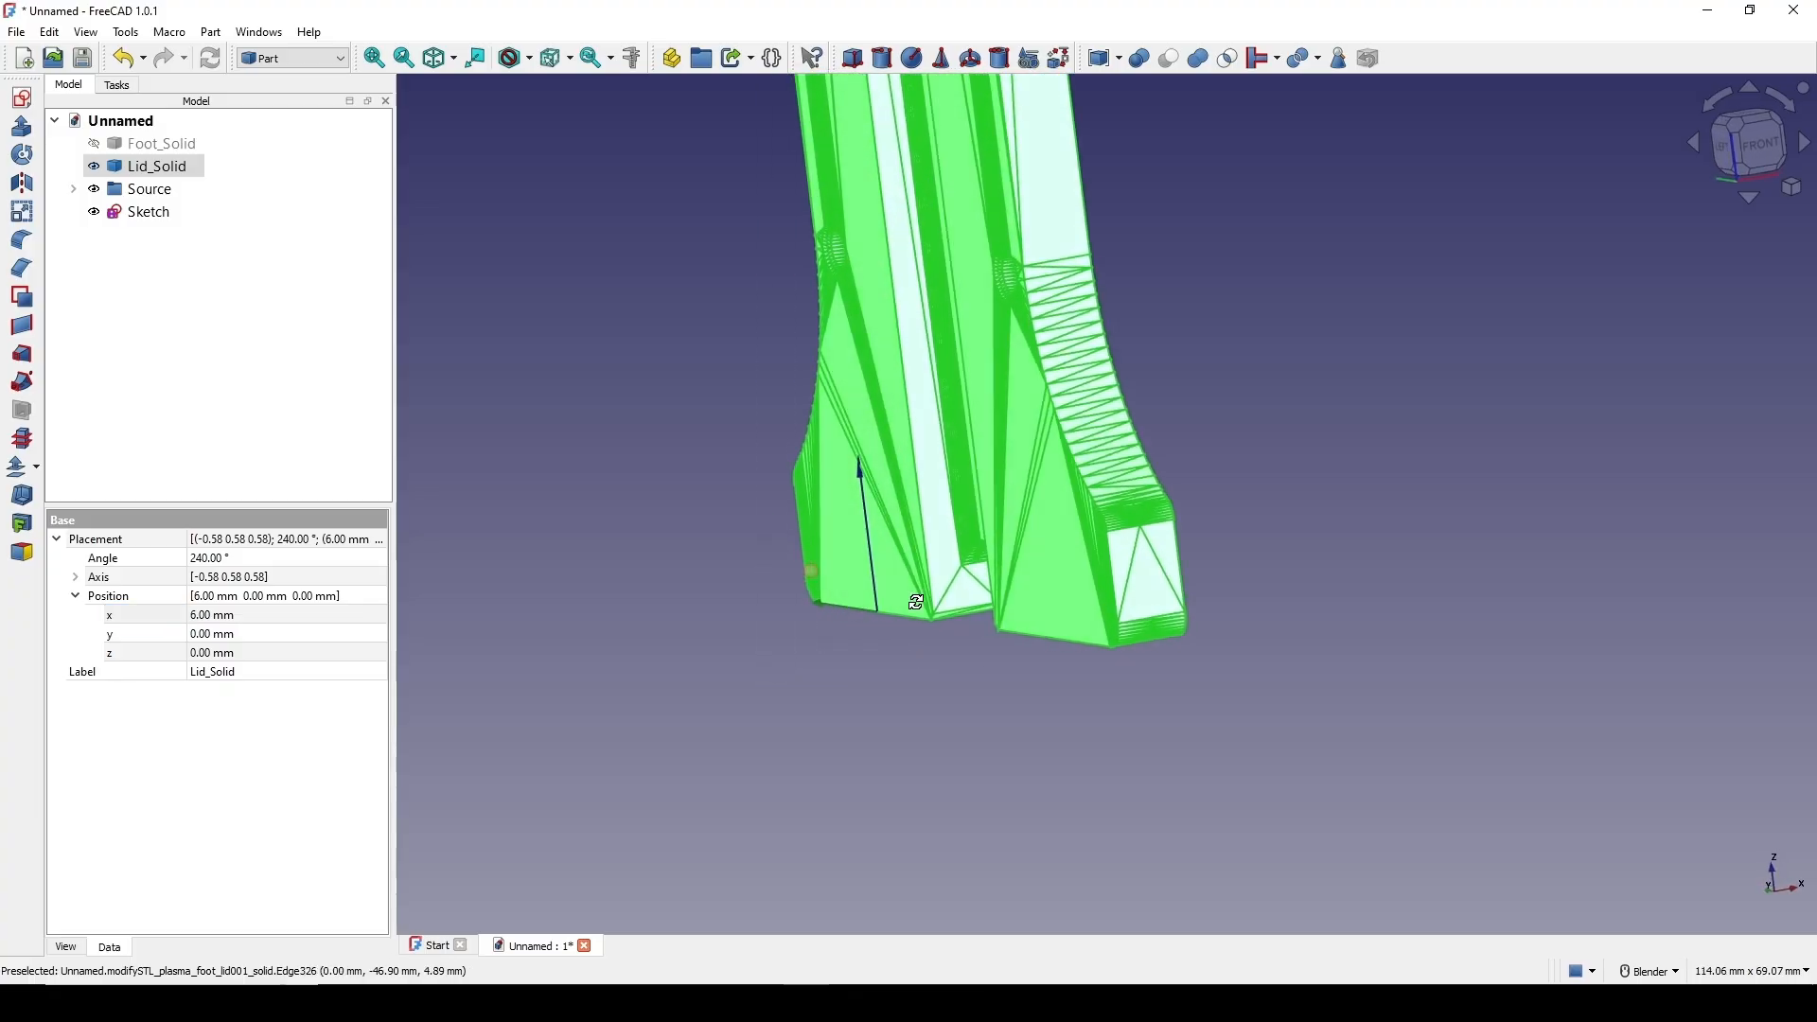
scroll(909, 601, "up", 1)
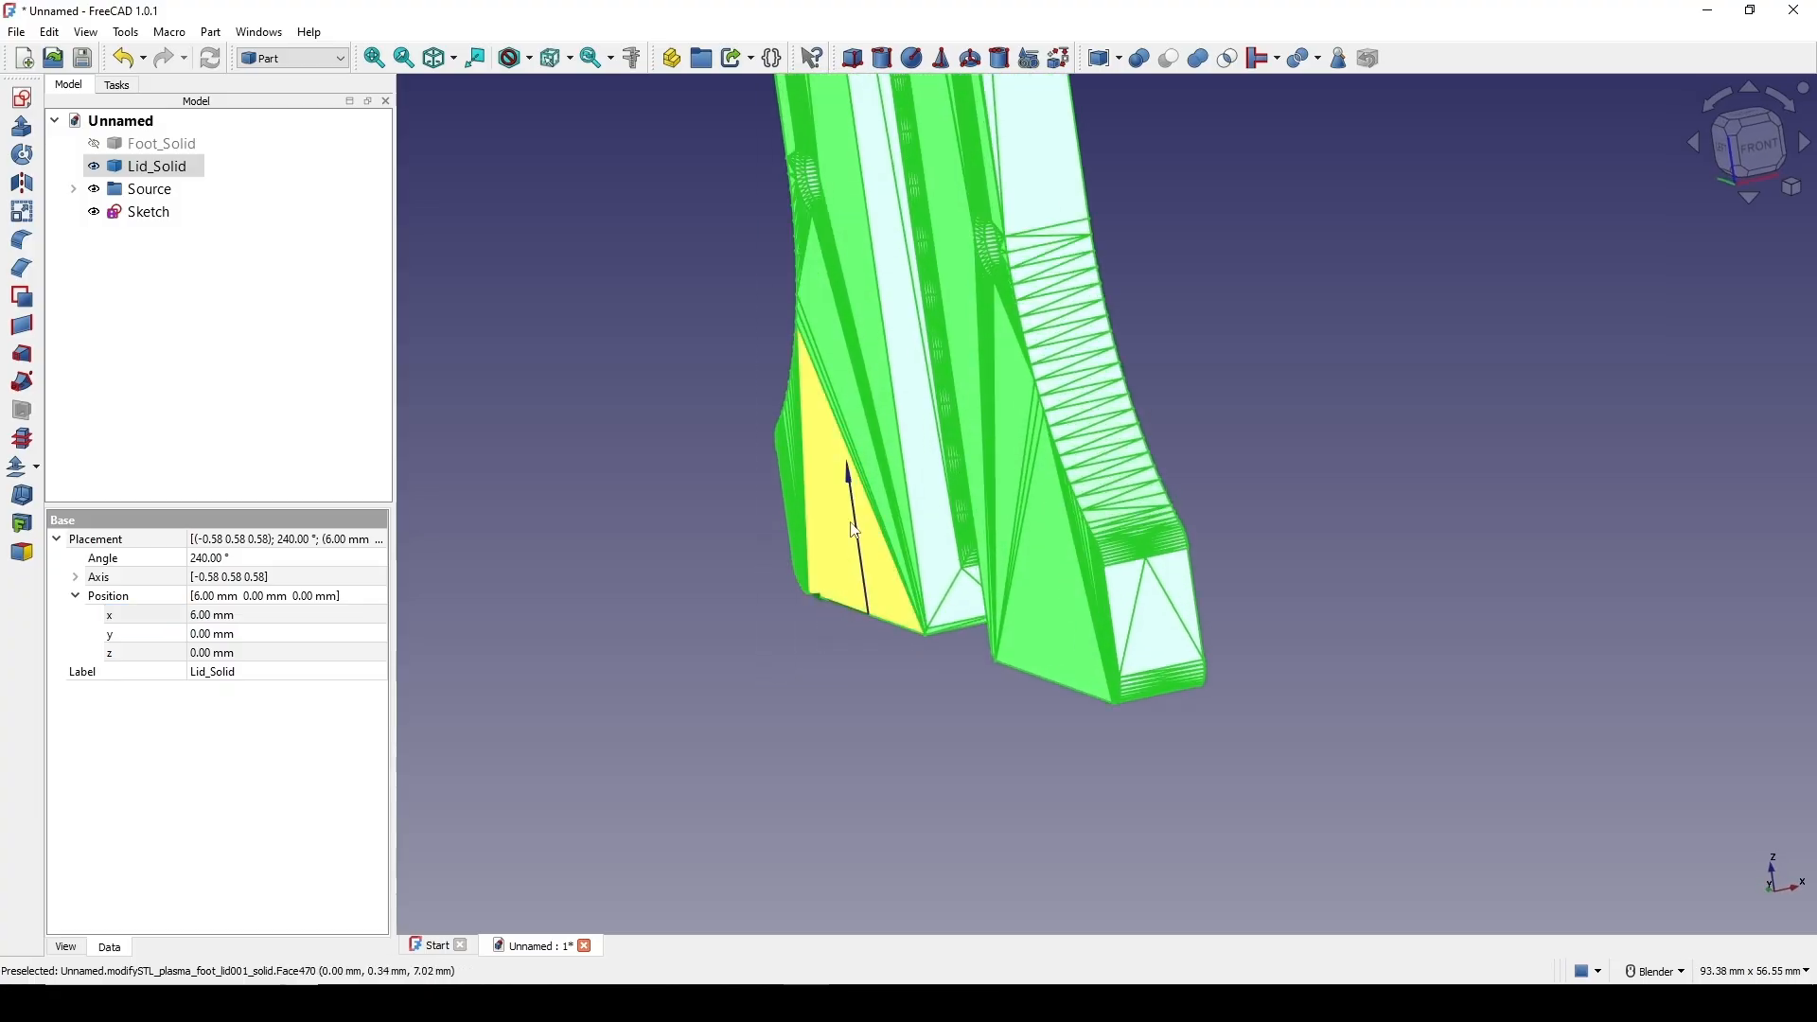
left_click(831, 753)
middle_click_drag(949, 595, 1050, 596)
scroll(888, 549, "down", 2)
middle_click_drag(887, 549, 1126, 547)
Create a new sketch on the YZ plane with reversed direction and zero offset, viewing the lid from its left side
left_click(1732, 165)
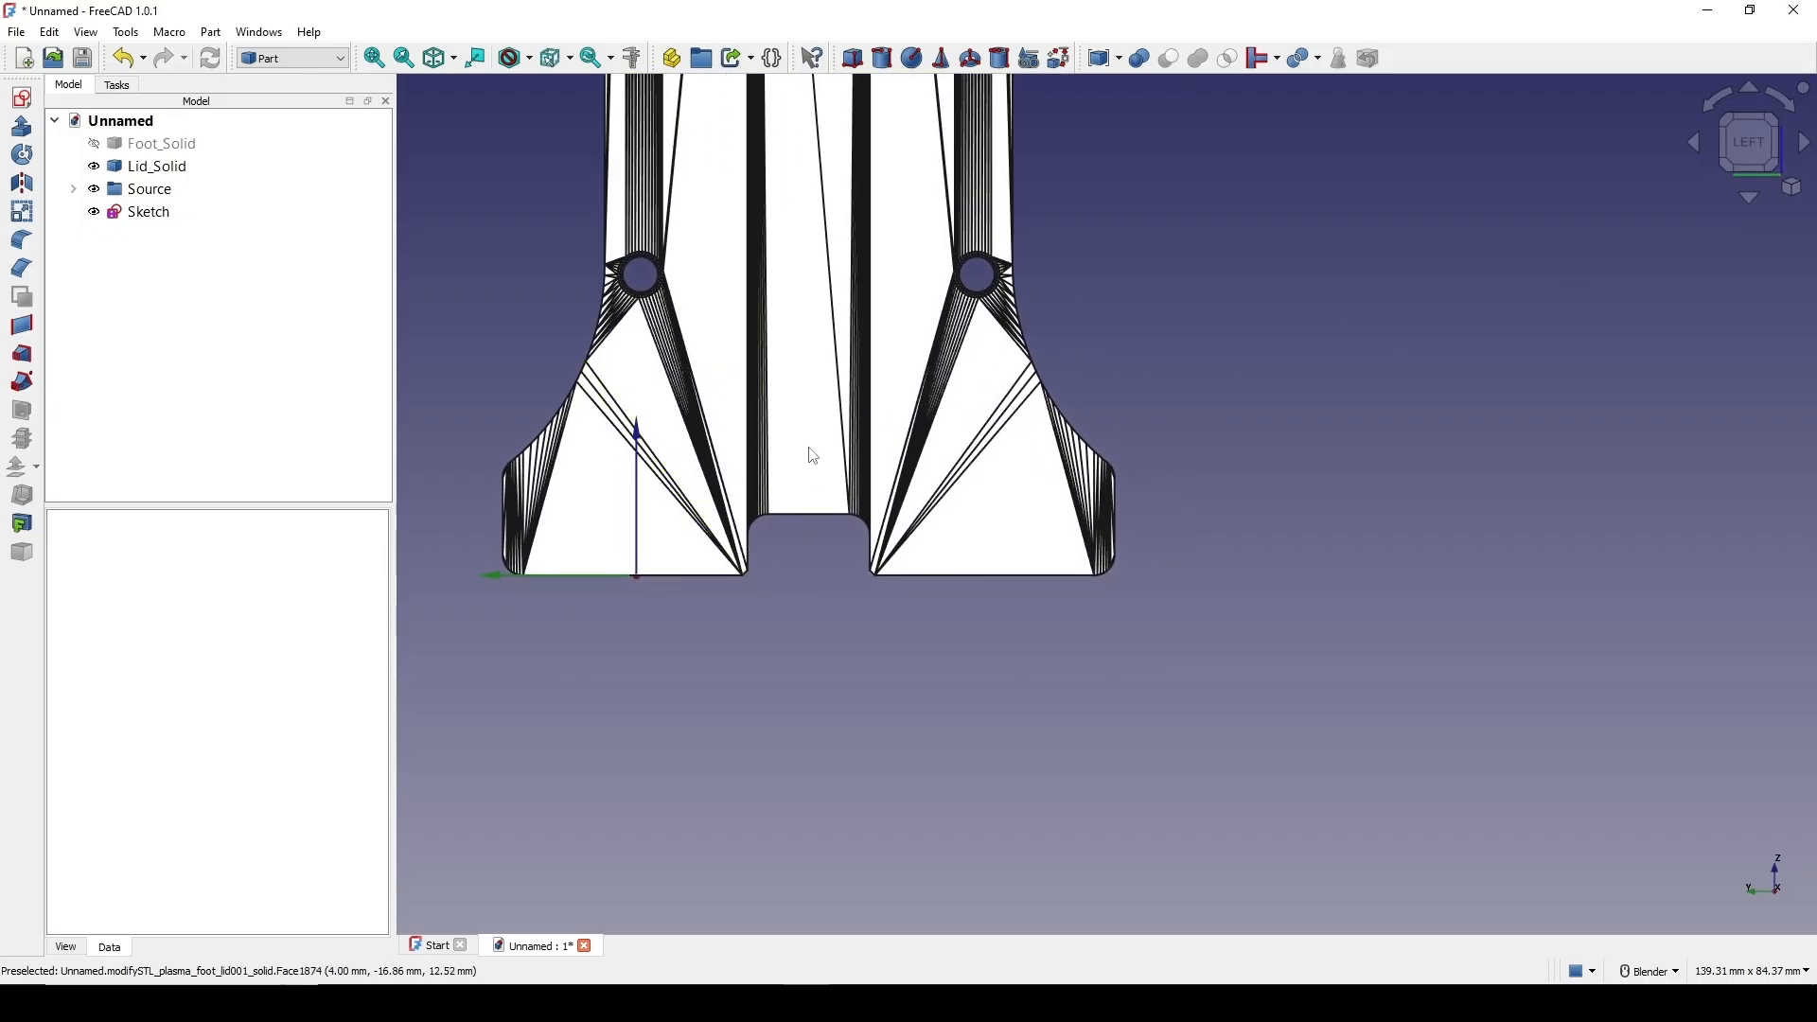
scroll(801, 525, "down", 5)
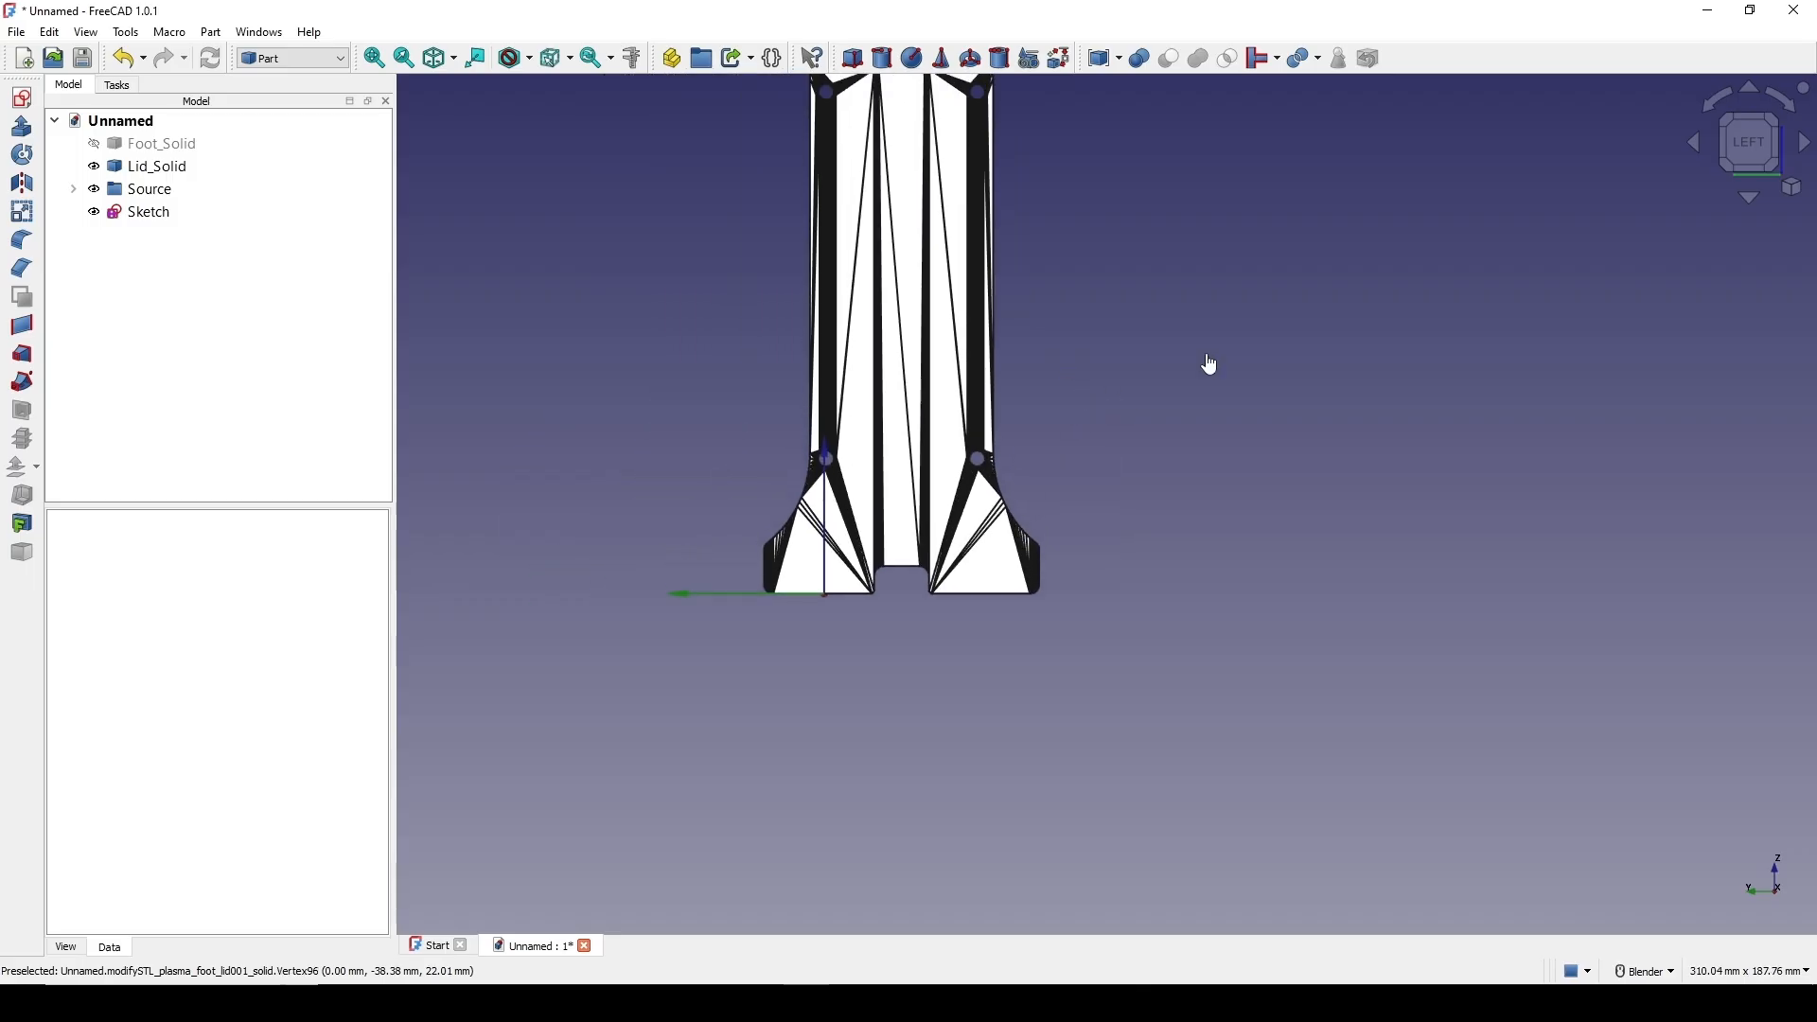
left_click(22, 98)
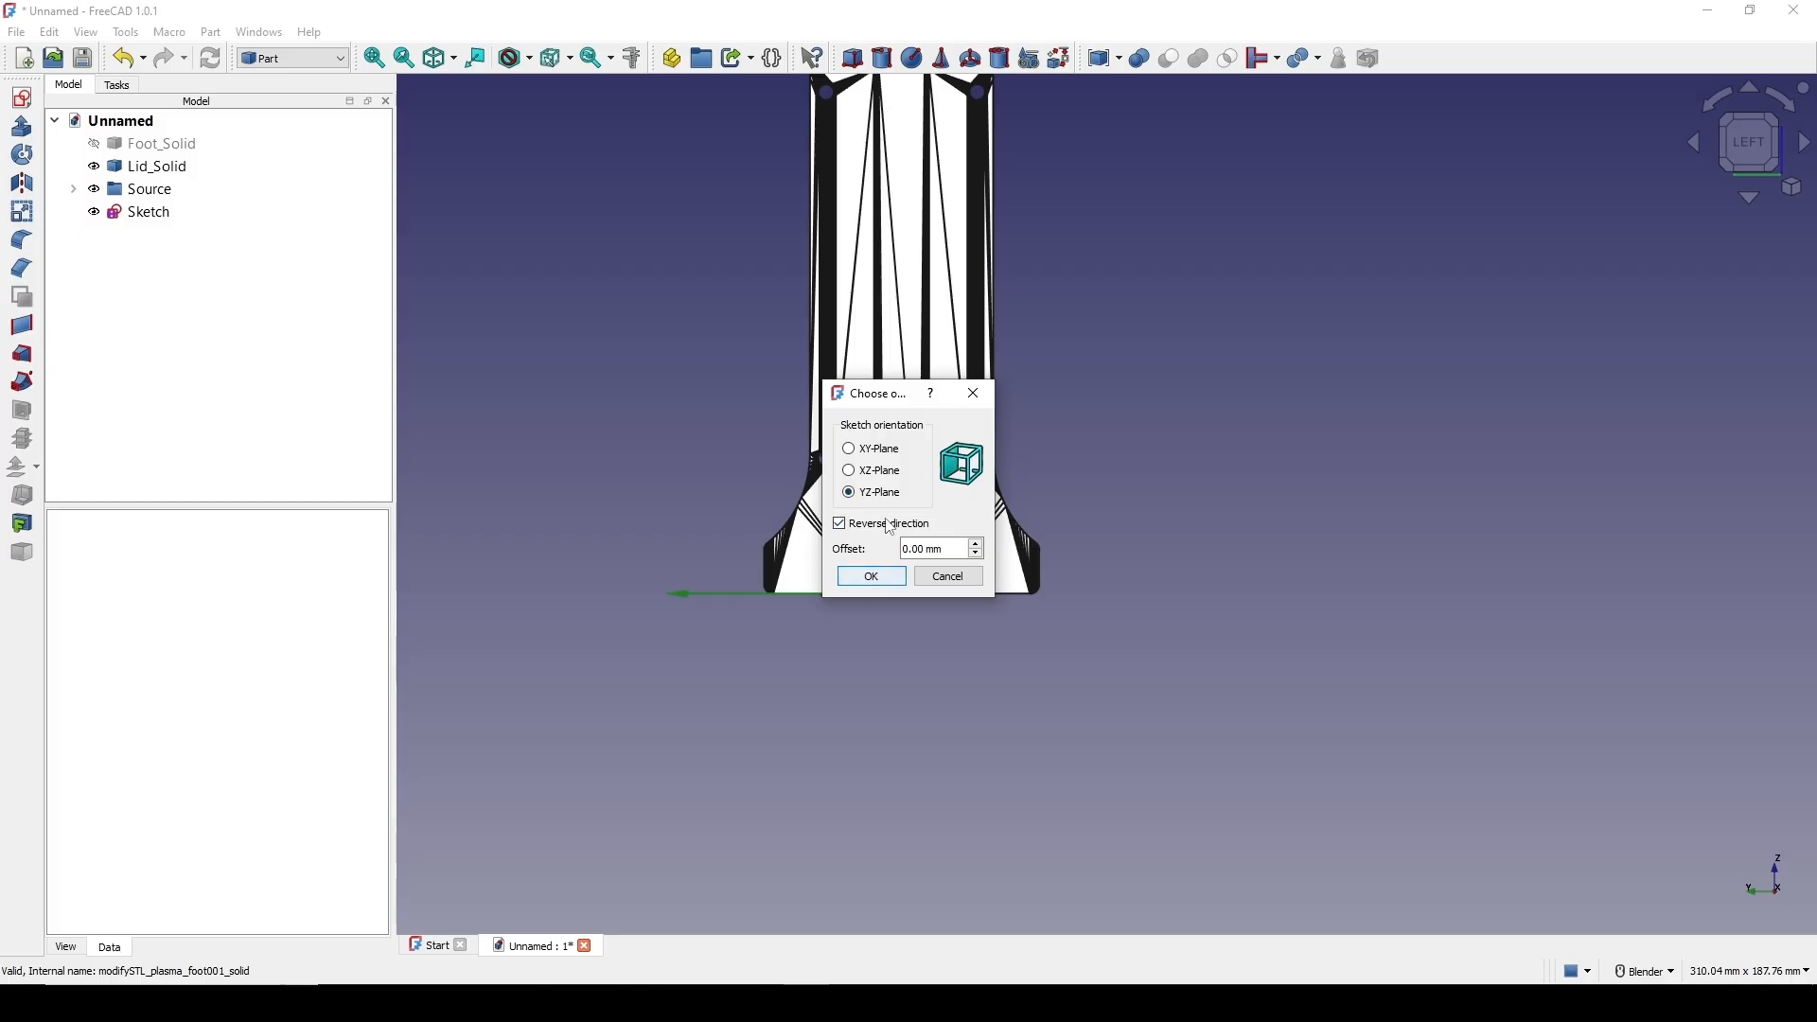
left_click(872, 576)
scroll(1105, 468, "up", 5)
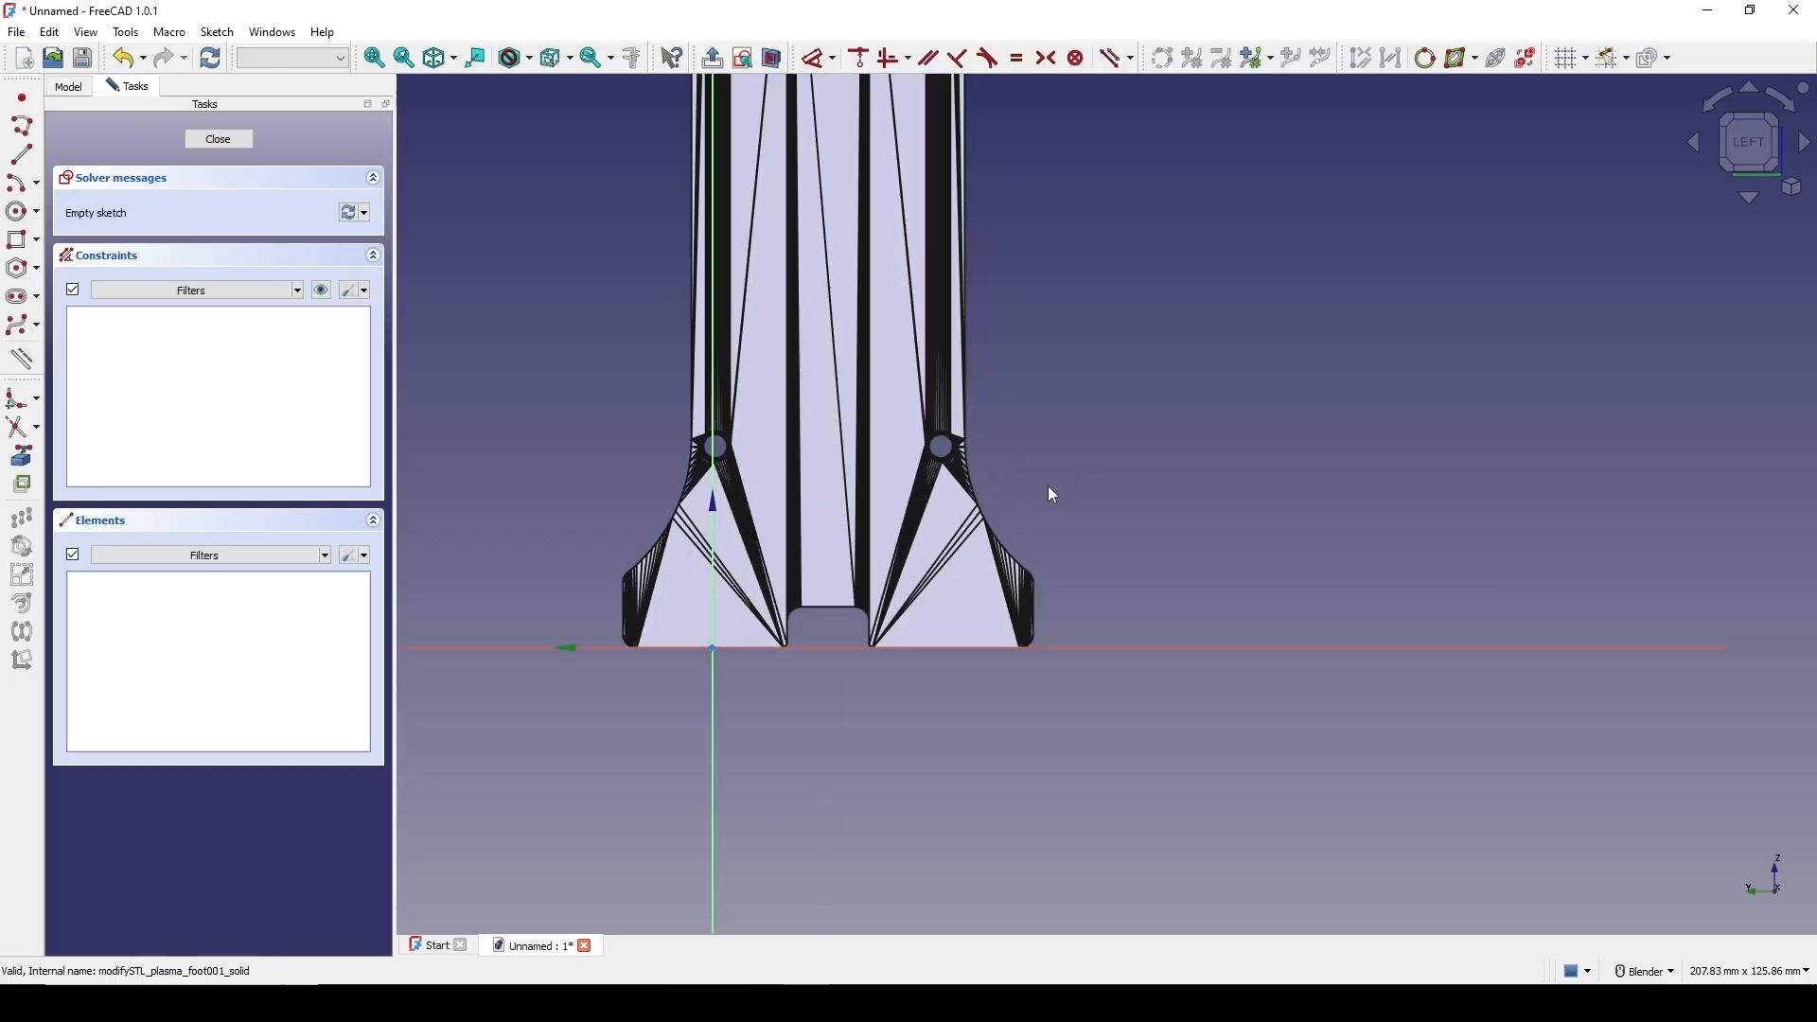
scroll(1304, 365, "up", 2)
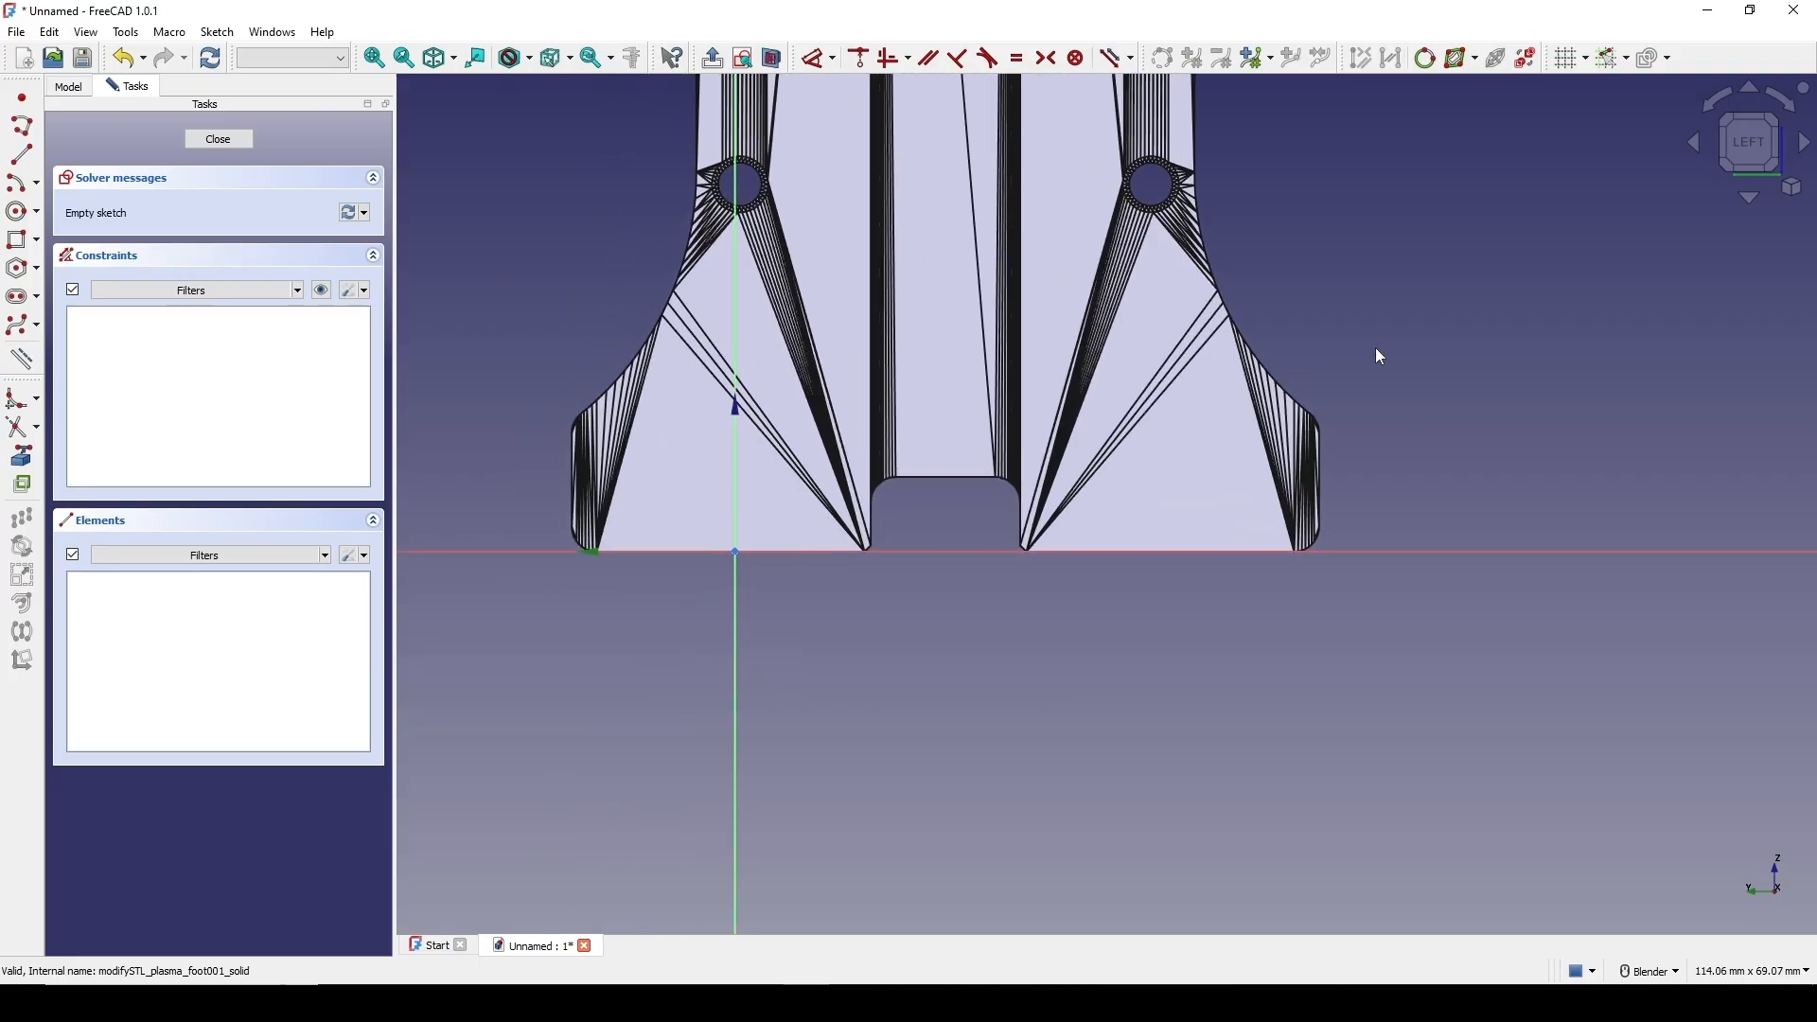
Project the upper edge of the lid's bottom notch and draw a vertical line about 14.2 mm long upward from its midpoint
left_click(21, 456)
left_click(954, 479)
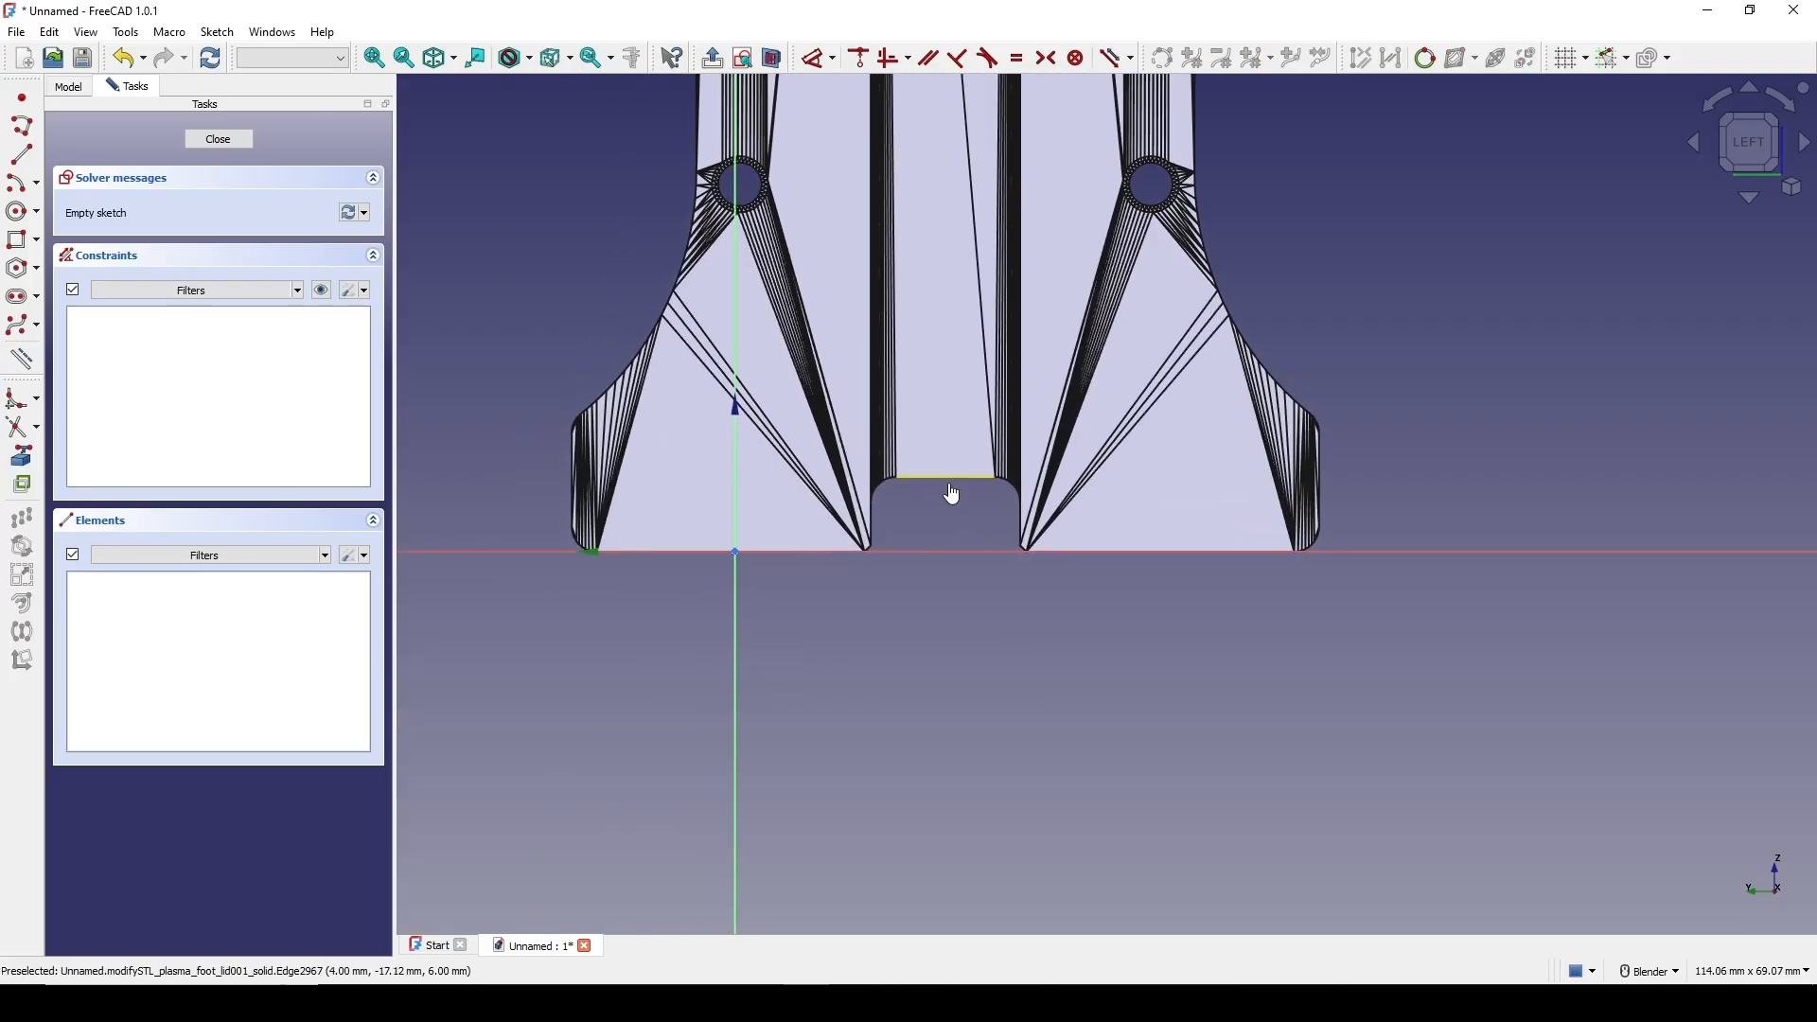
scroll(1079, 536, "up", 2)
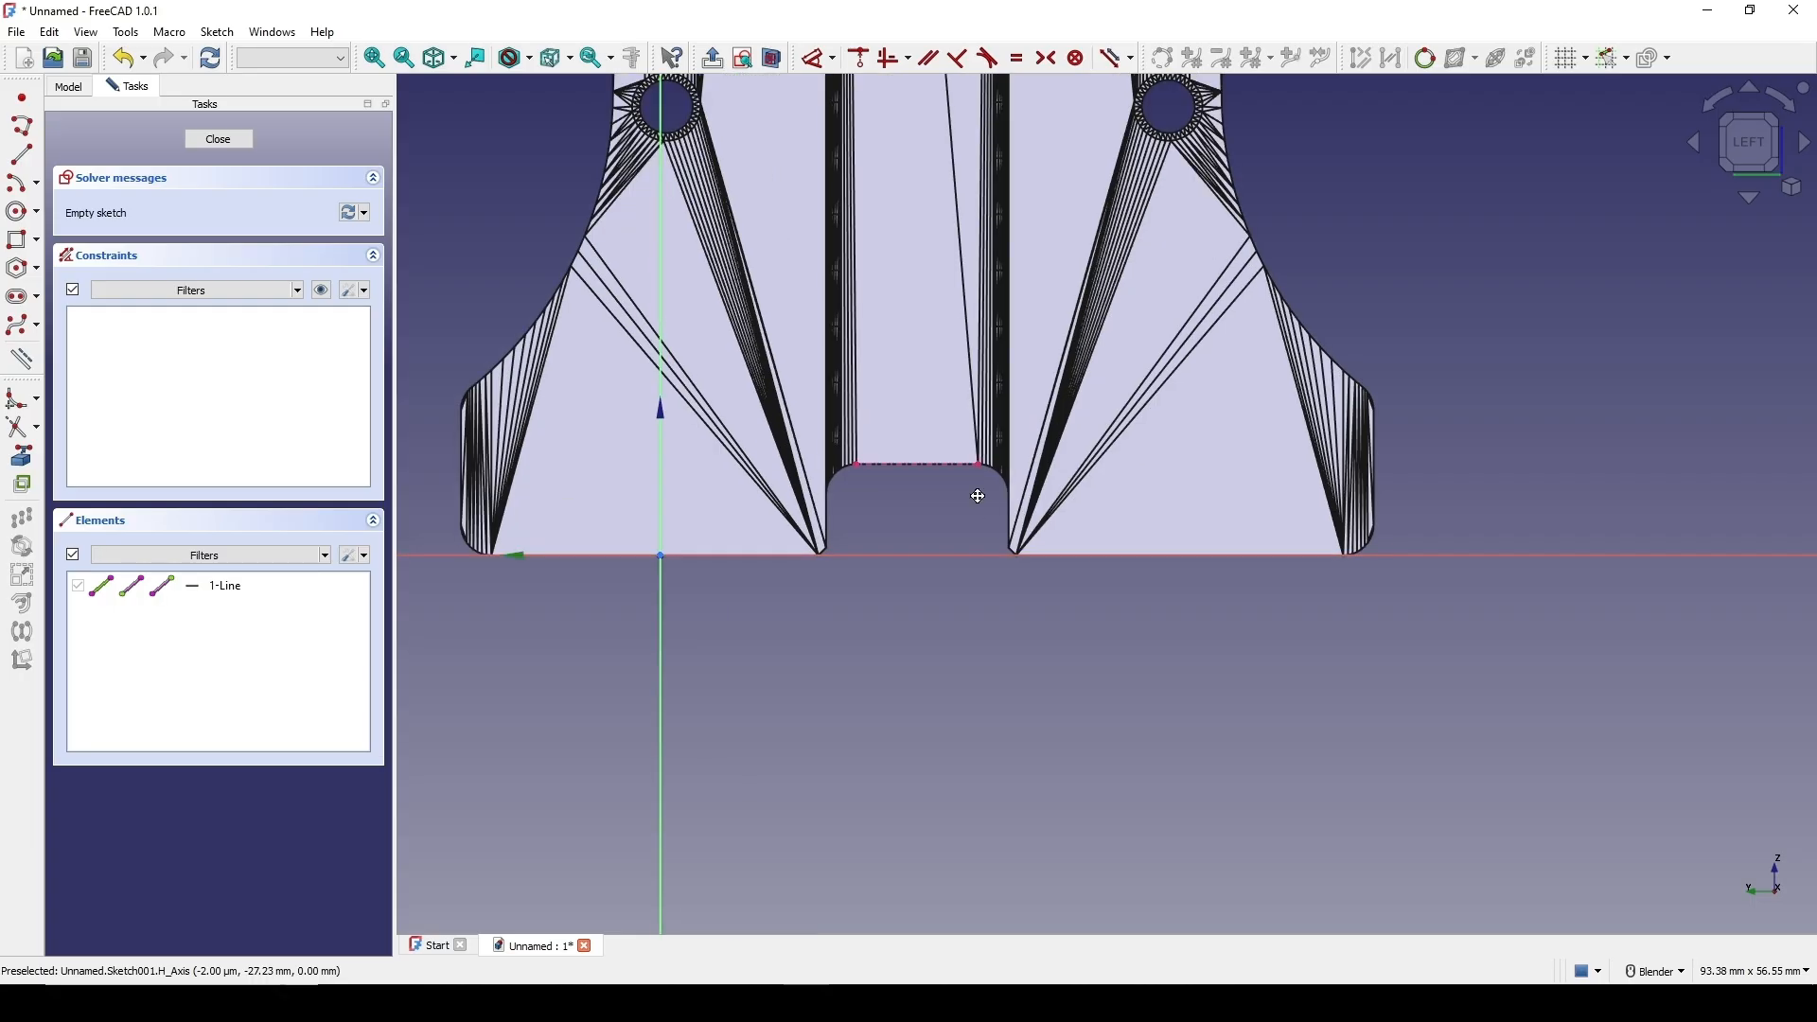
left_click(22, 155)
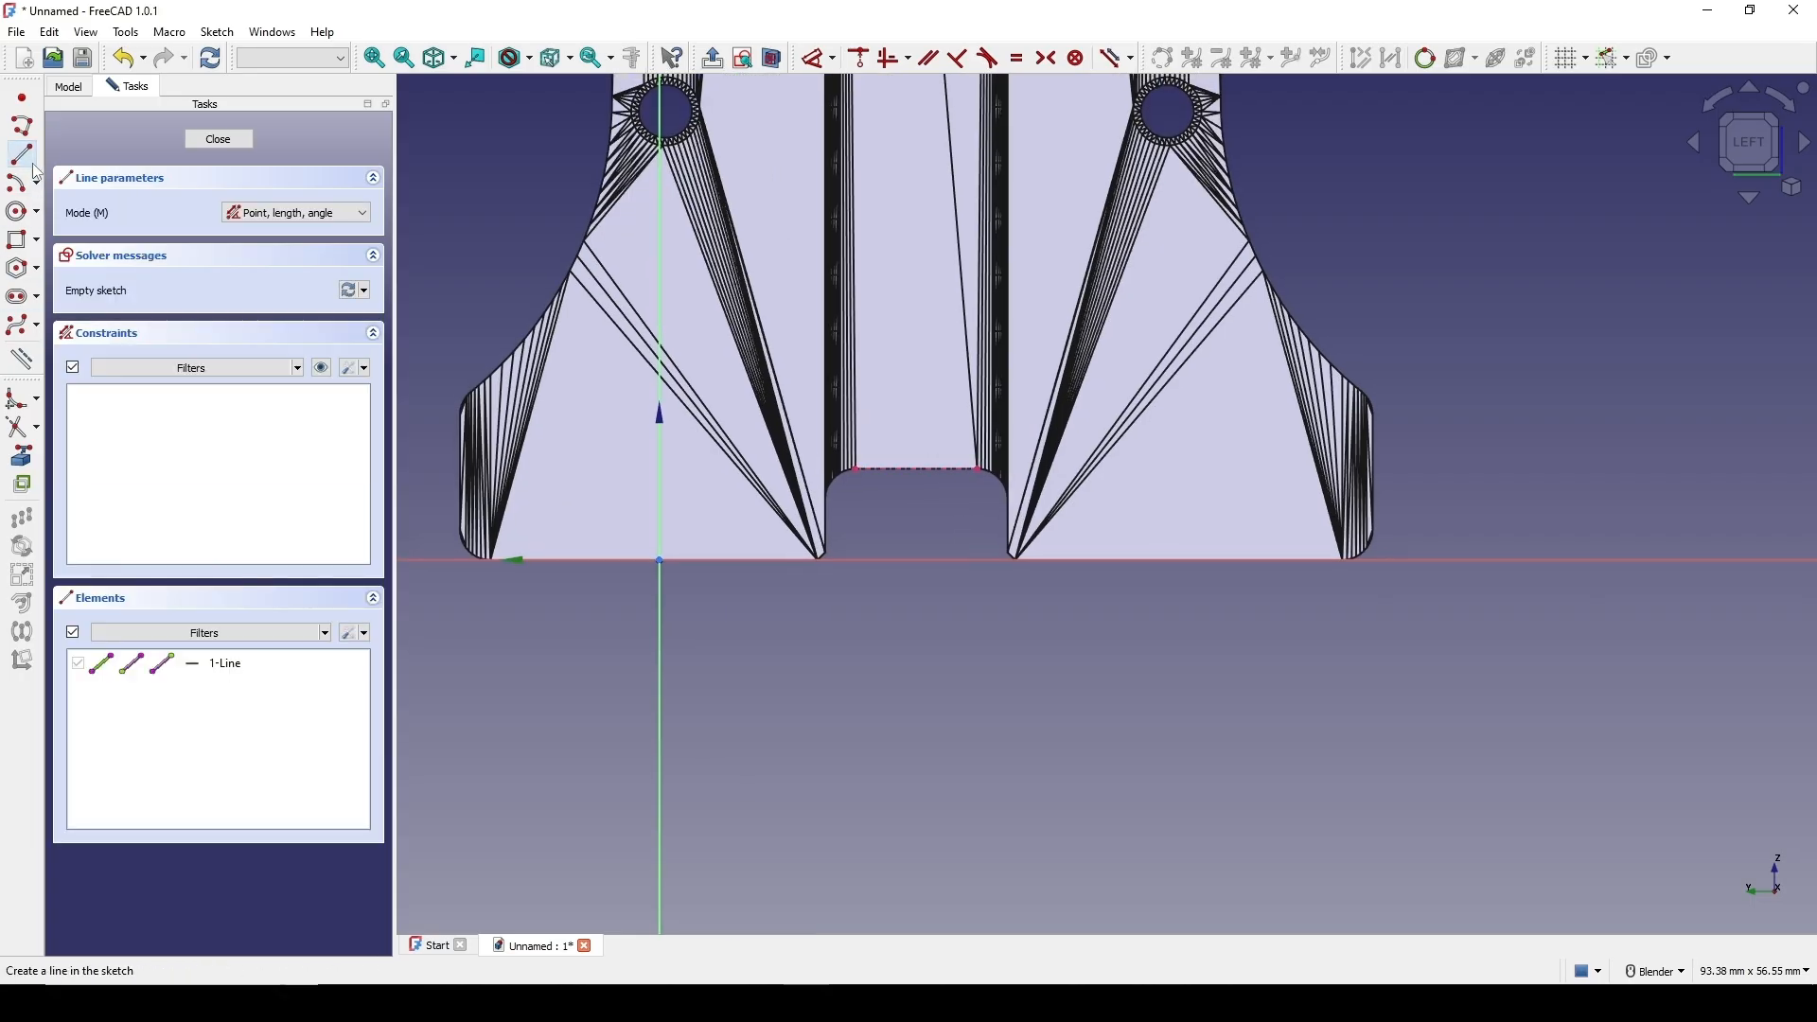
left_click(917, 467)
left_click(918, 254)
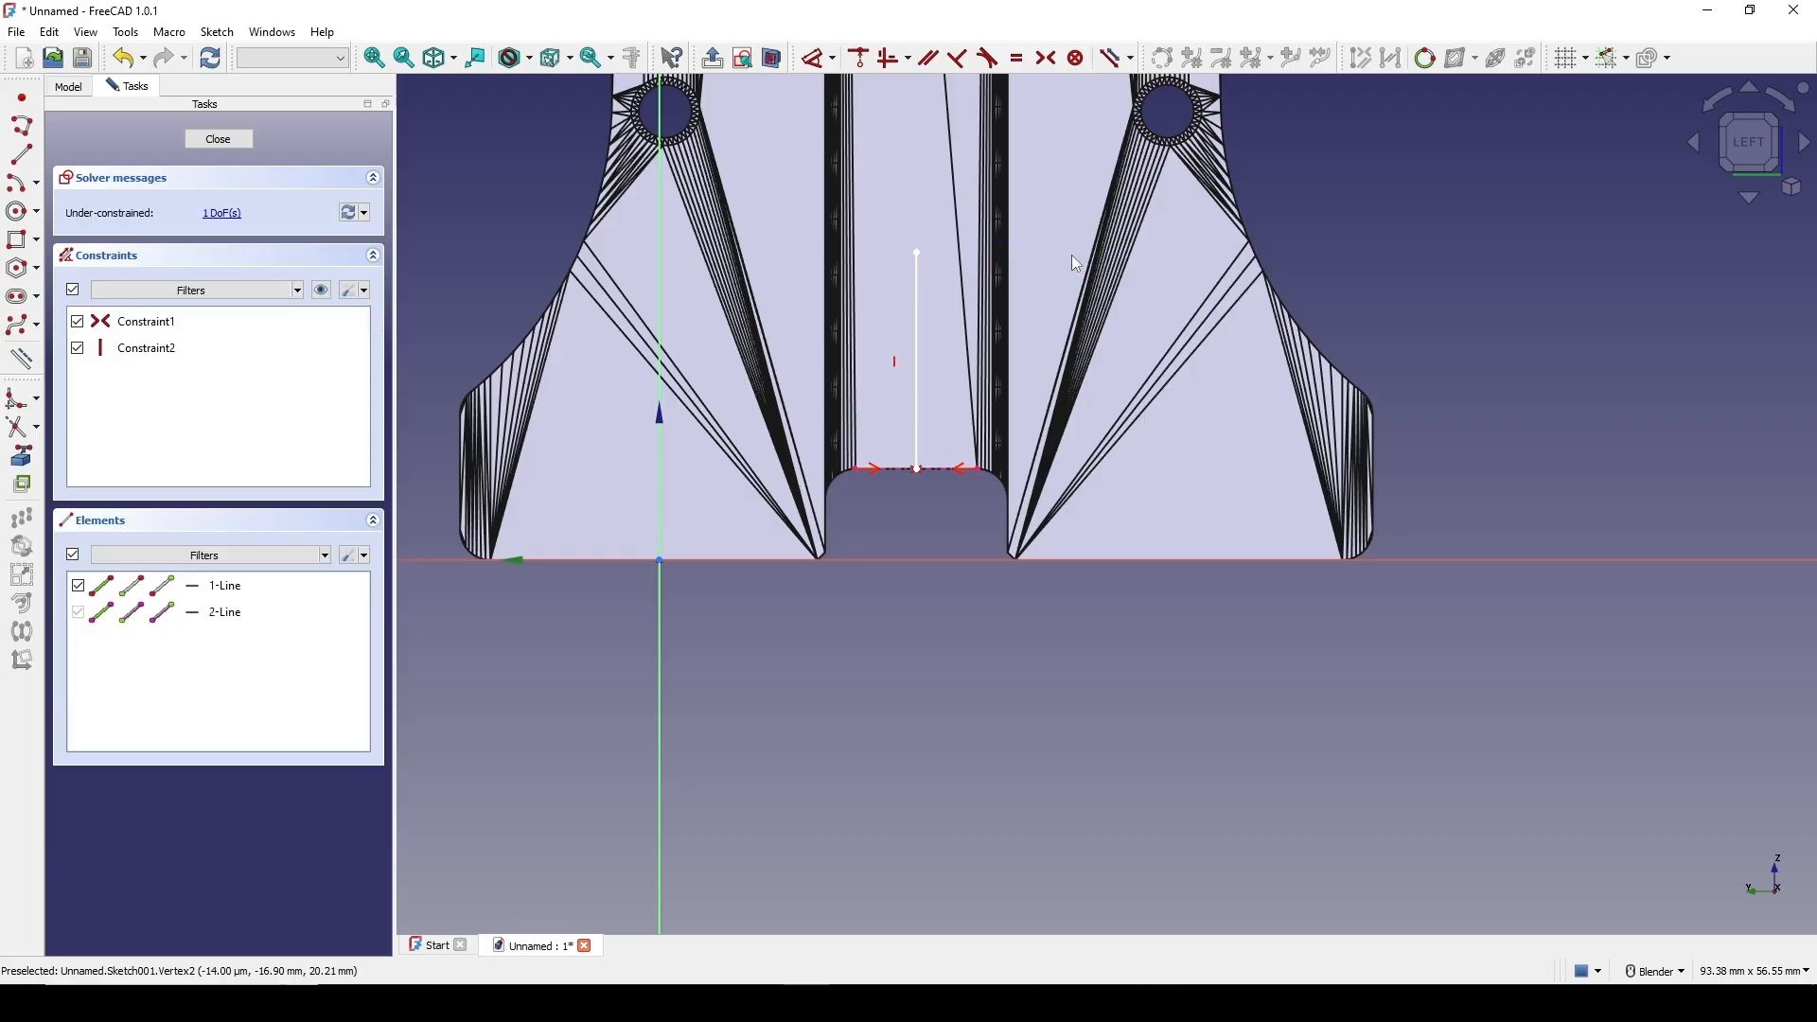
Add a reference dimension for the horizontal distance between the vertical axis and the notch's centre line, and close the sketch
middle_click_drag(1076, 263, 1118, 243, "shift")
left_click(962, 394)
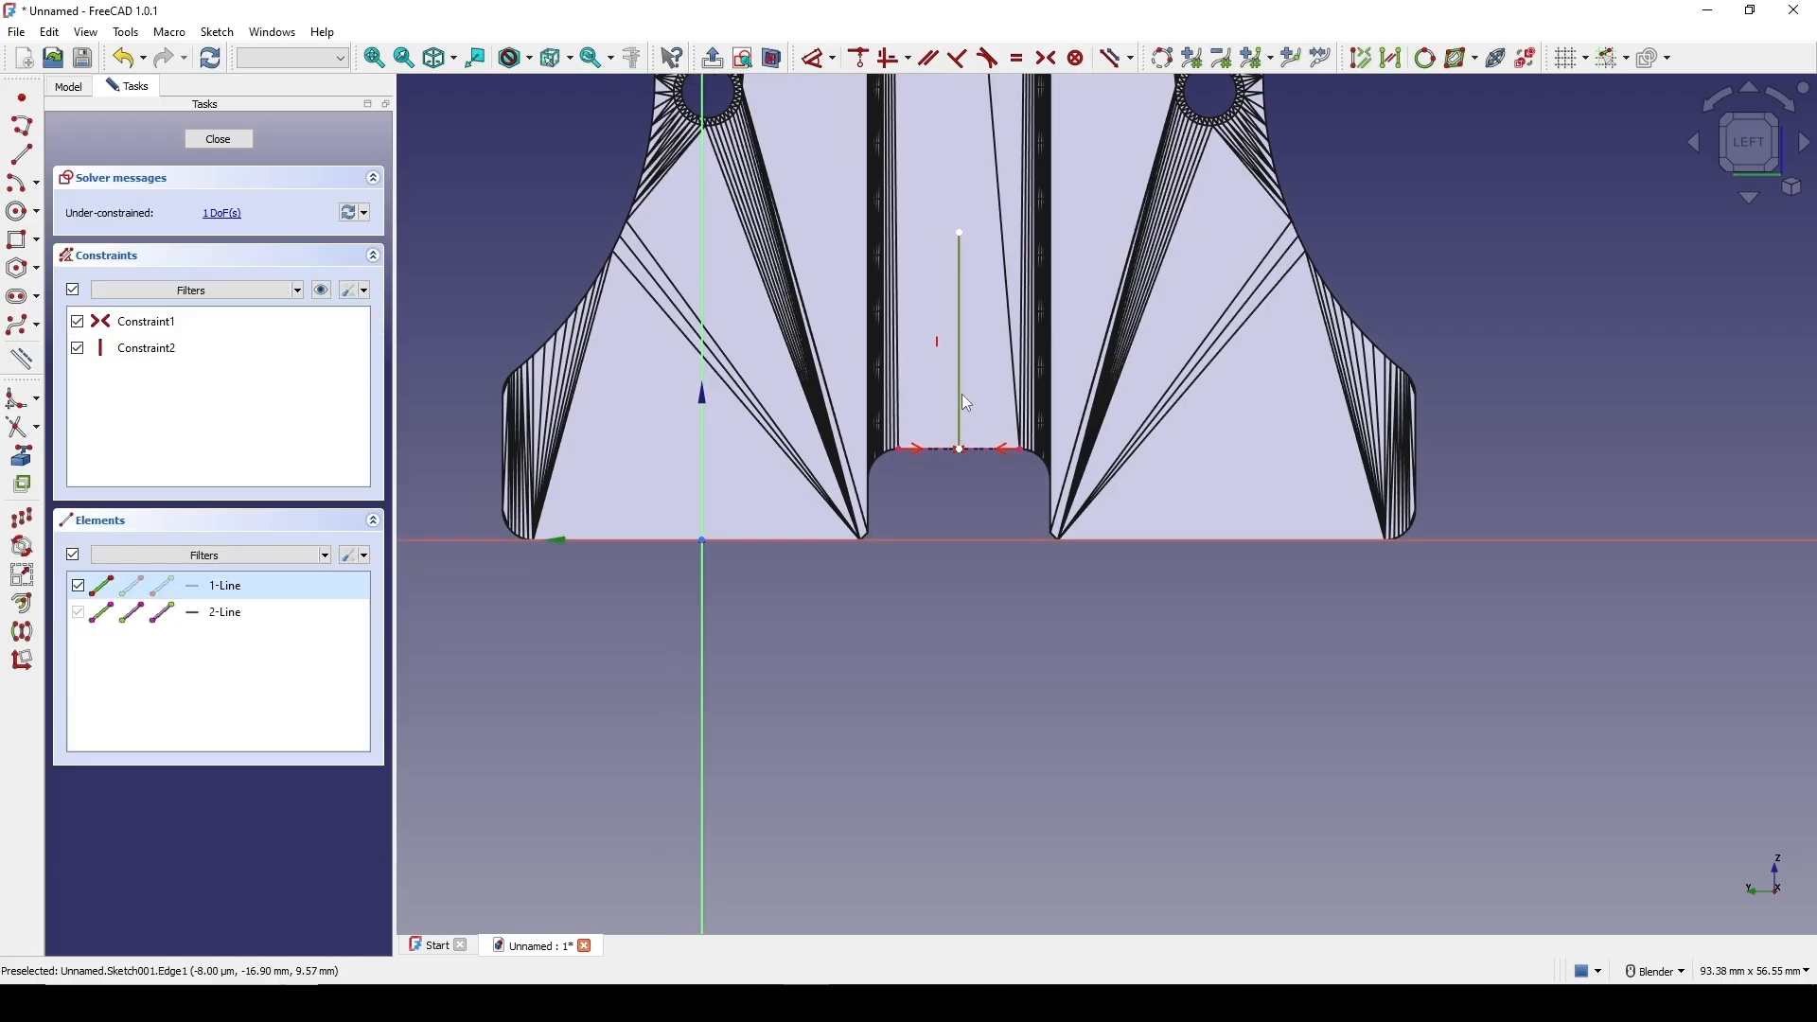
key("d")
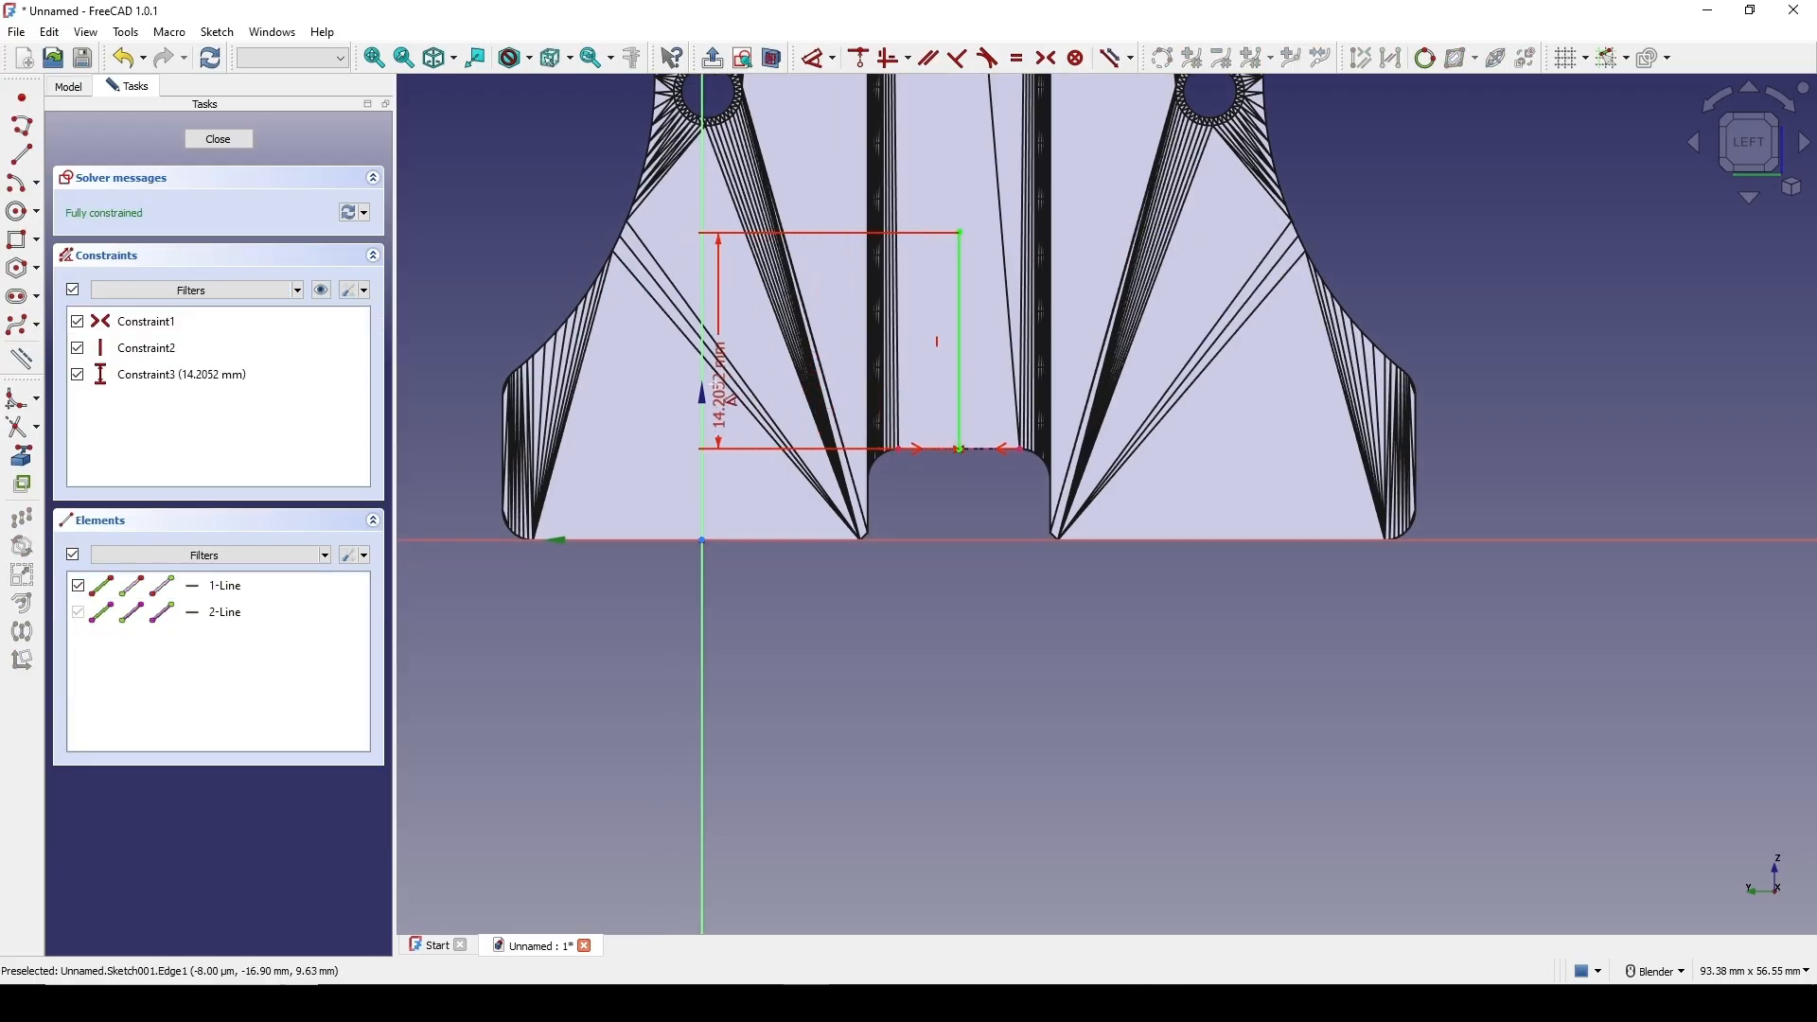
left_click(702, 386)
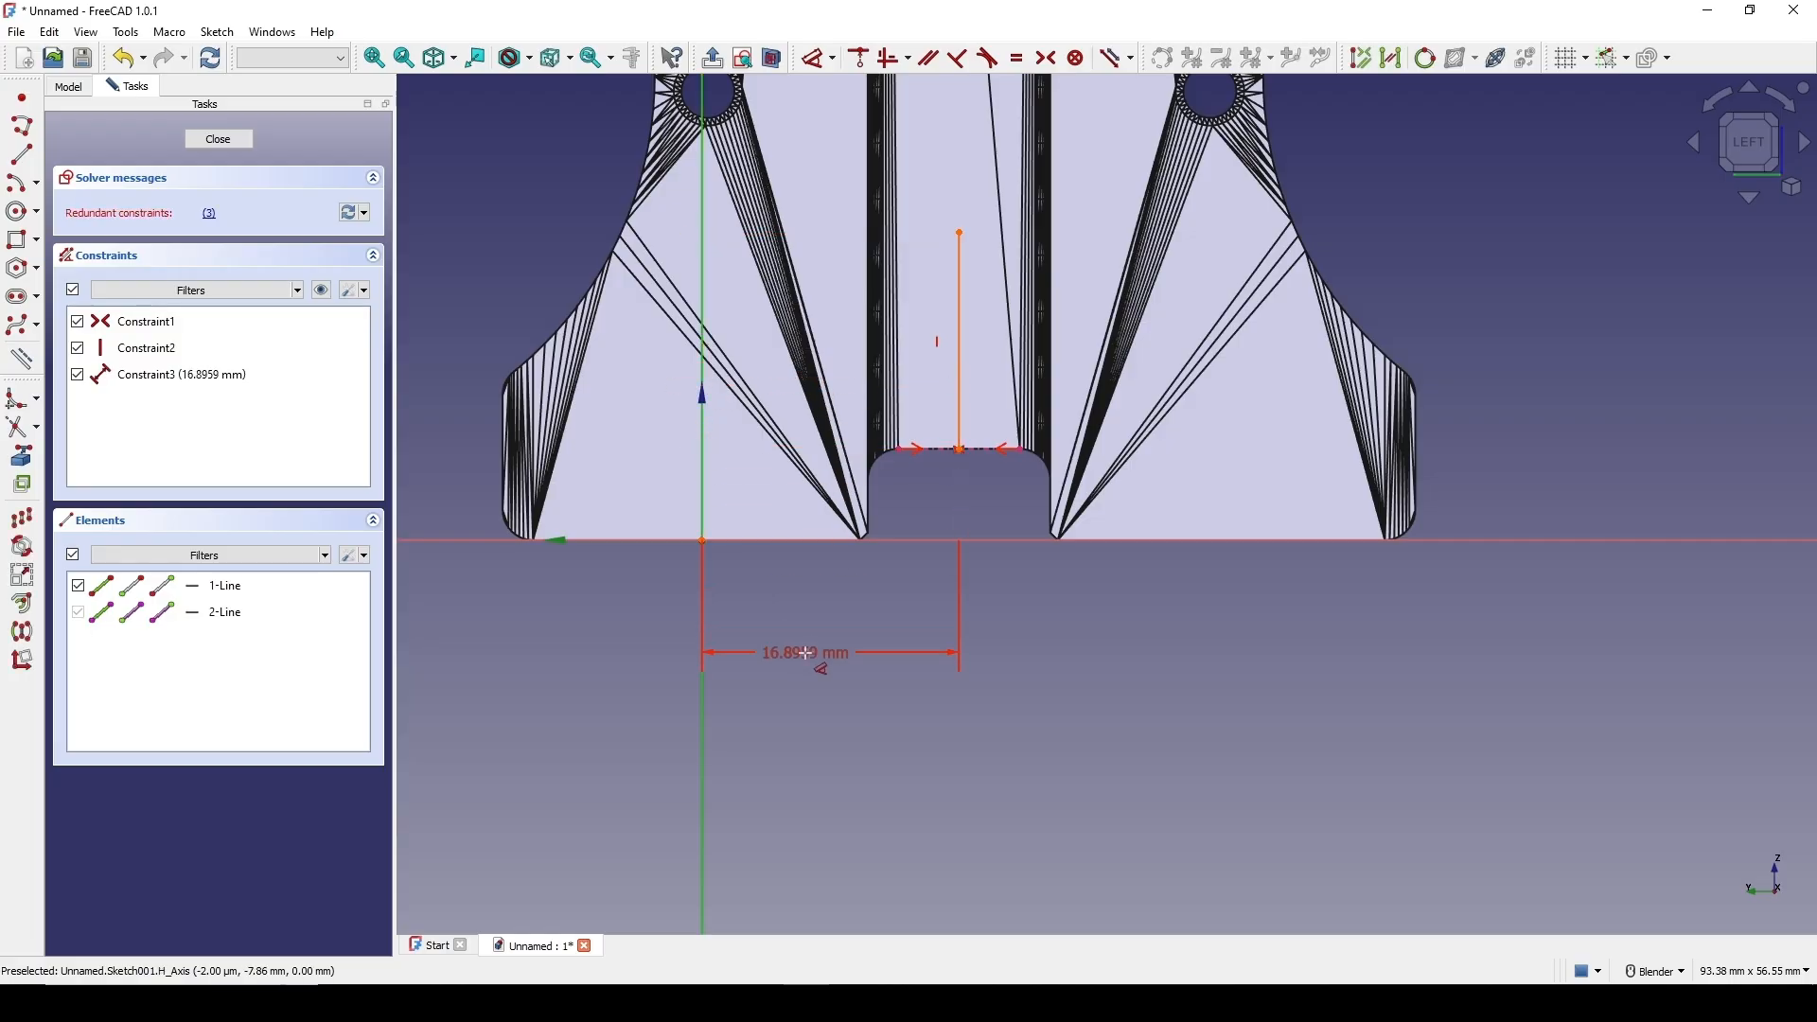
left_click(805, 653)
left_click(822, 734)
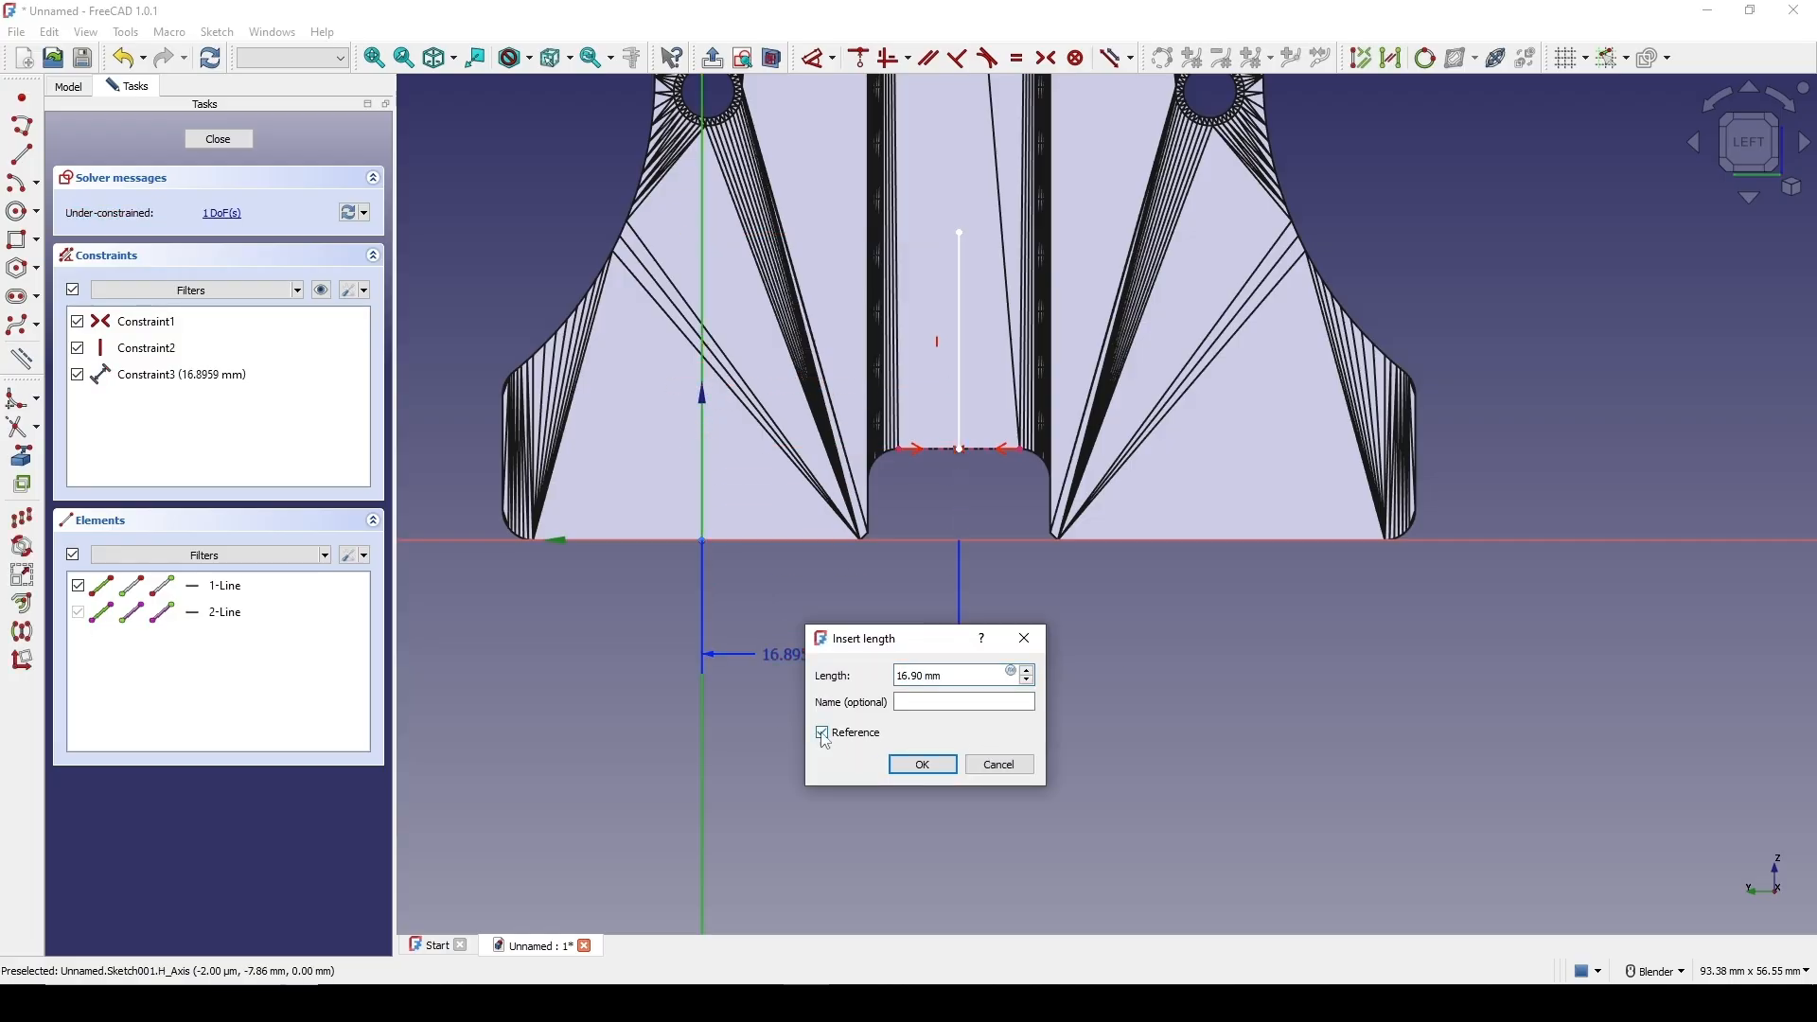
left_click(922, 764)
scroll(859, 713, "up", 3)
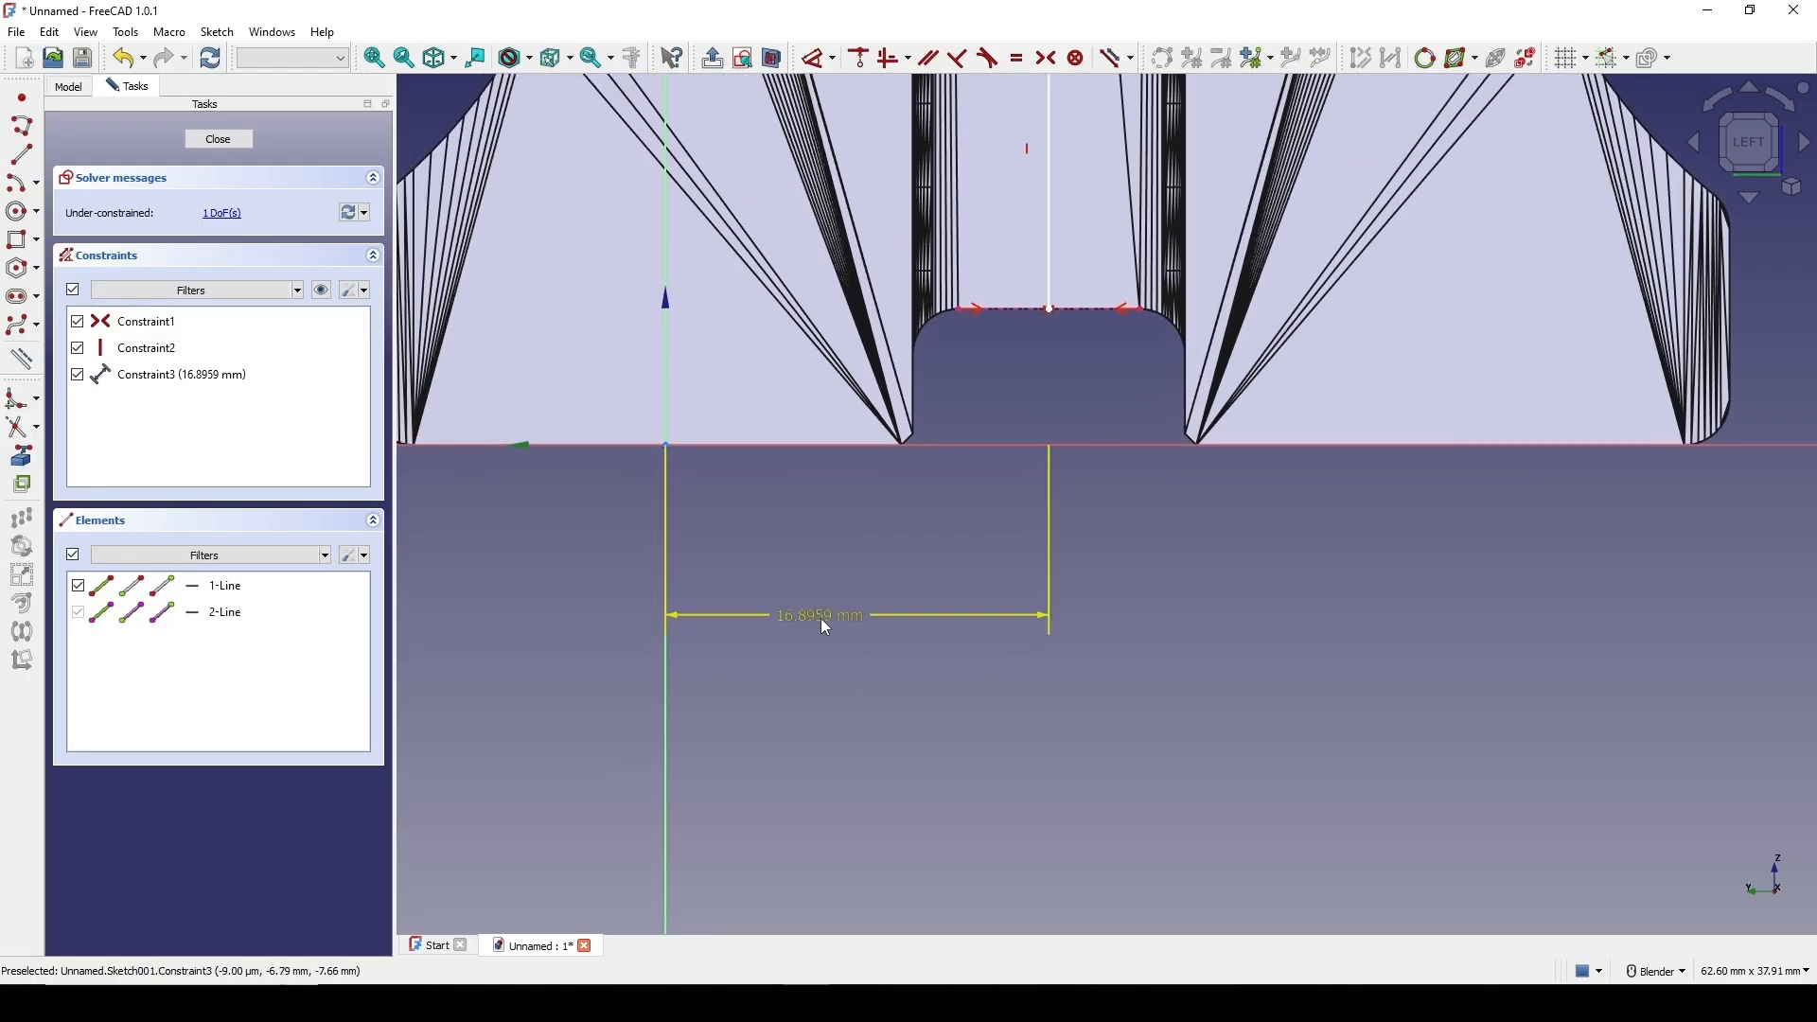
left_click(218, 139)
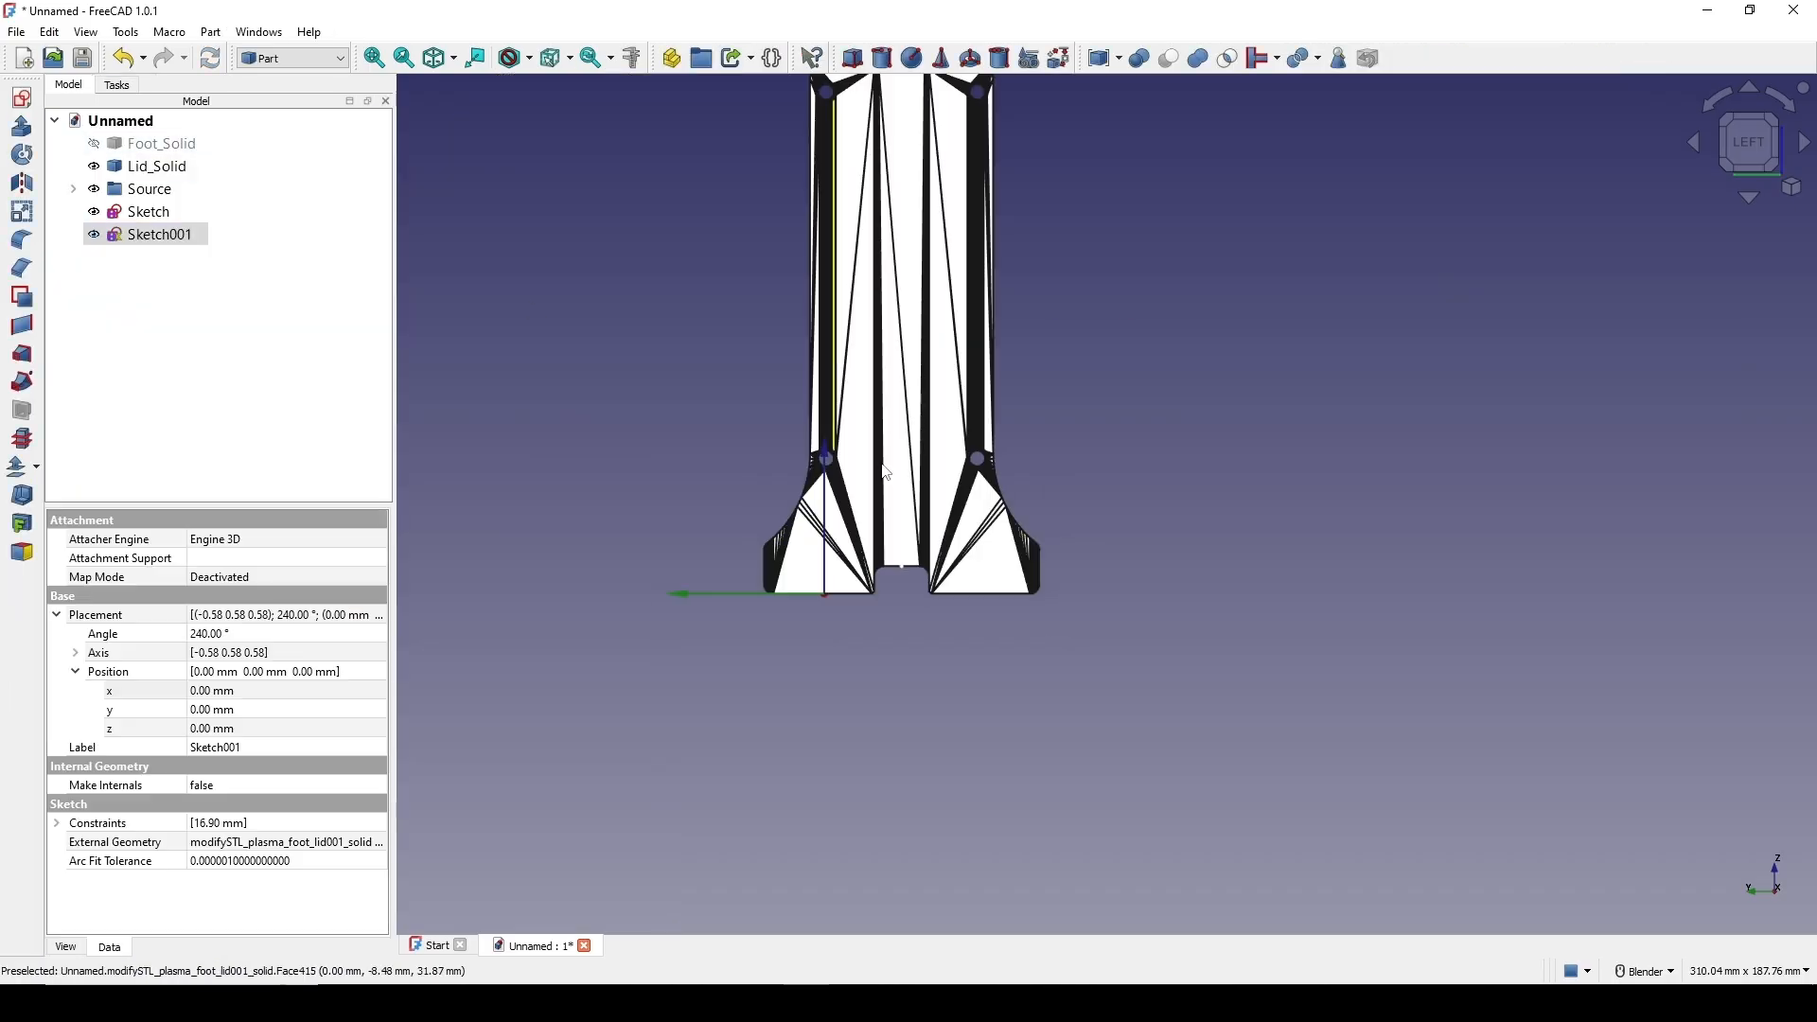
Set the Y position of Lid_Solid to 16.8959 mm and check the notch's centring on the vertical axis
left_click(1304, 440)
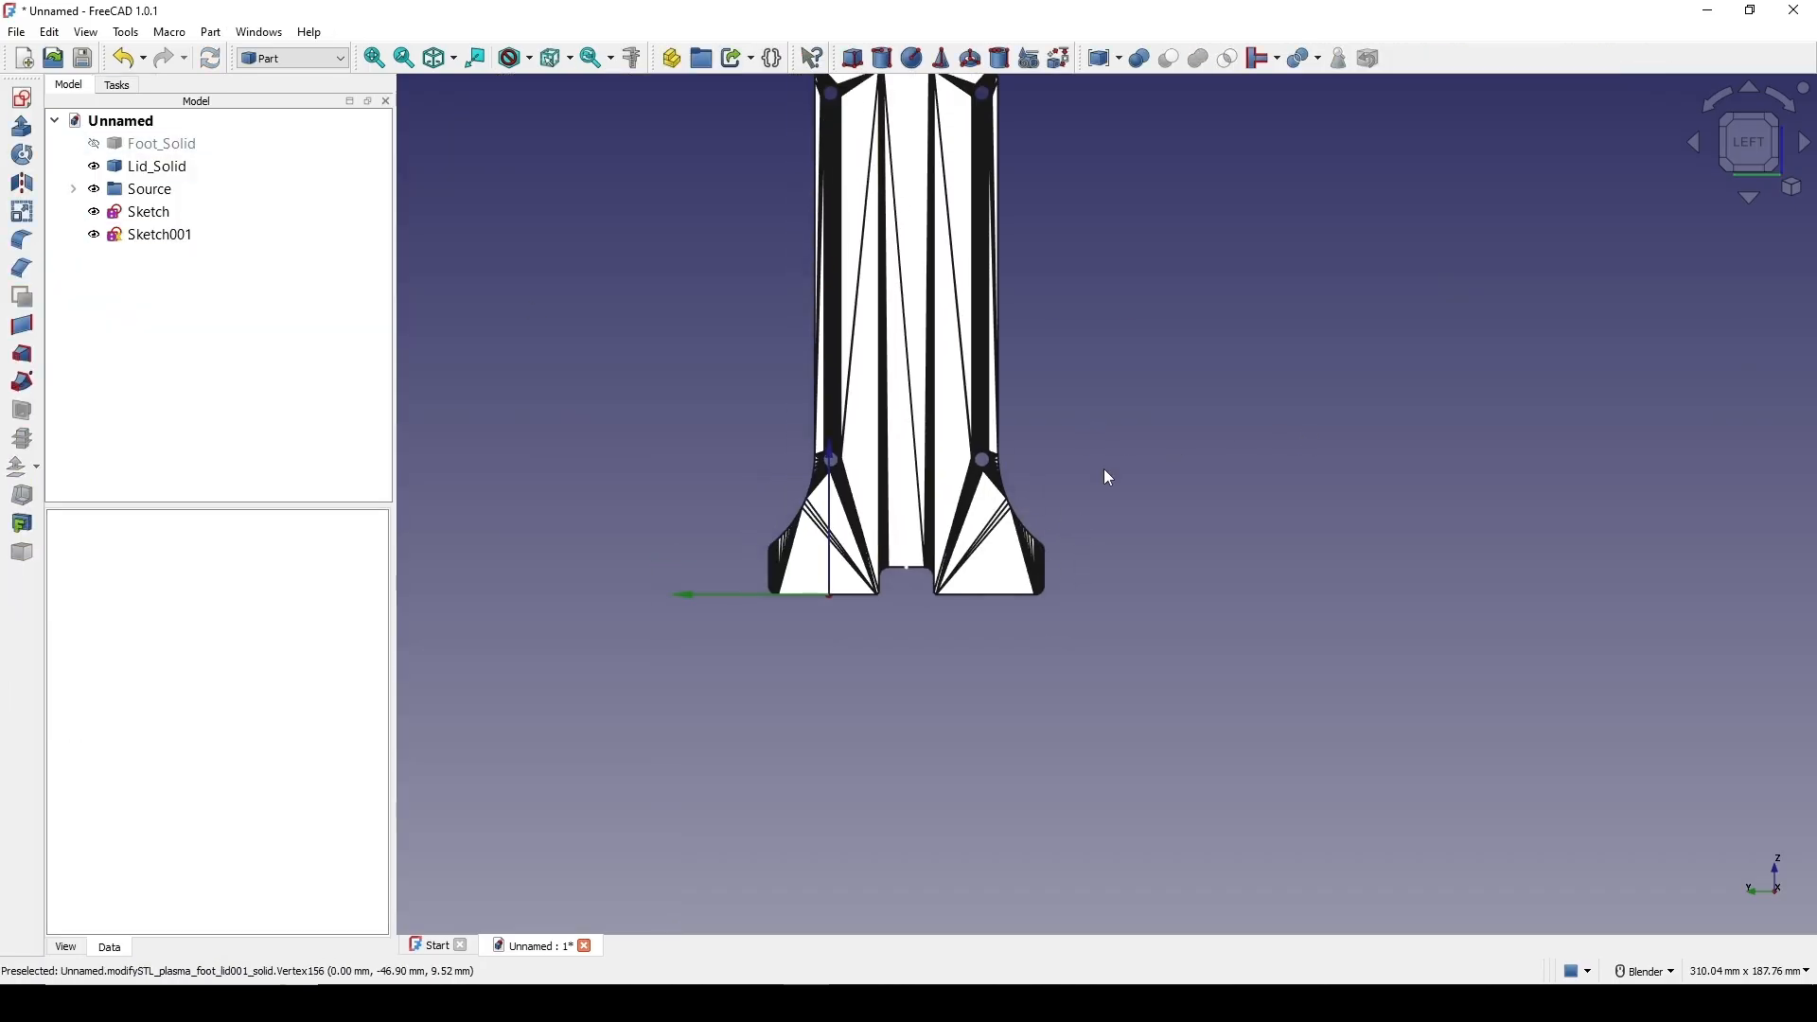
left_click(151, 171)
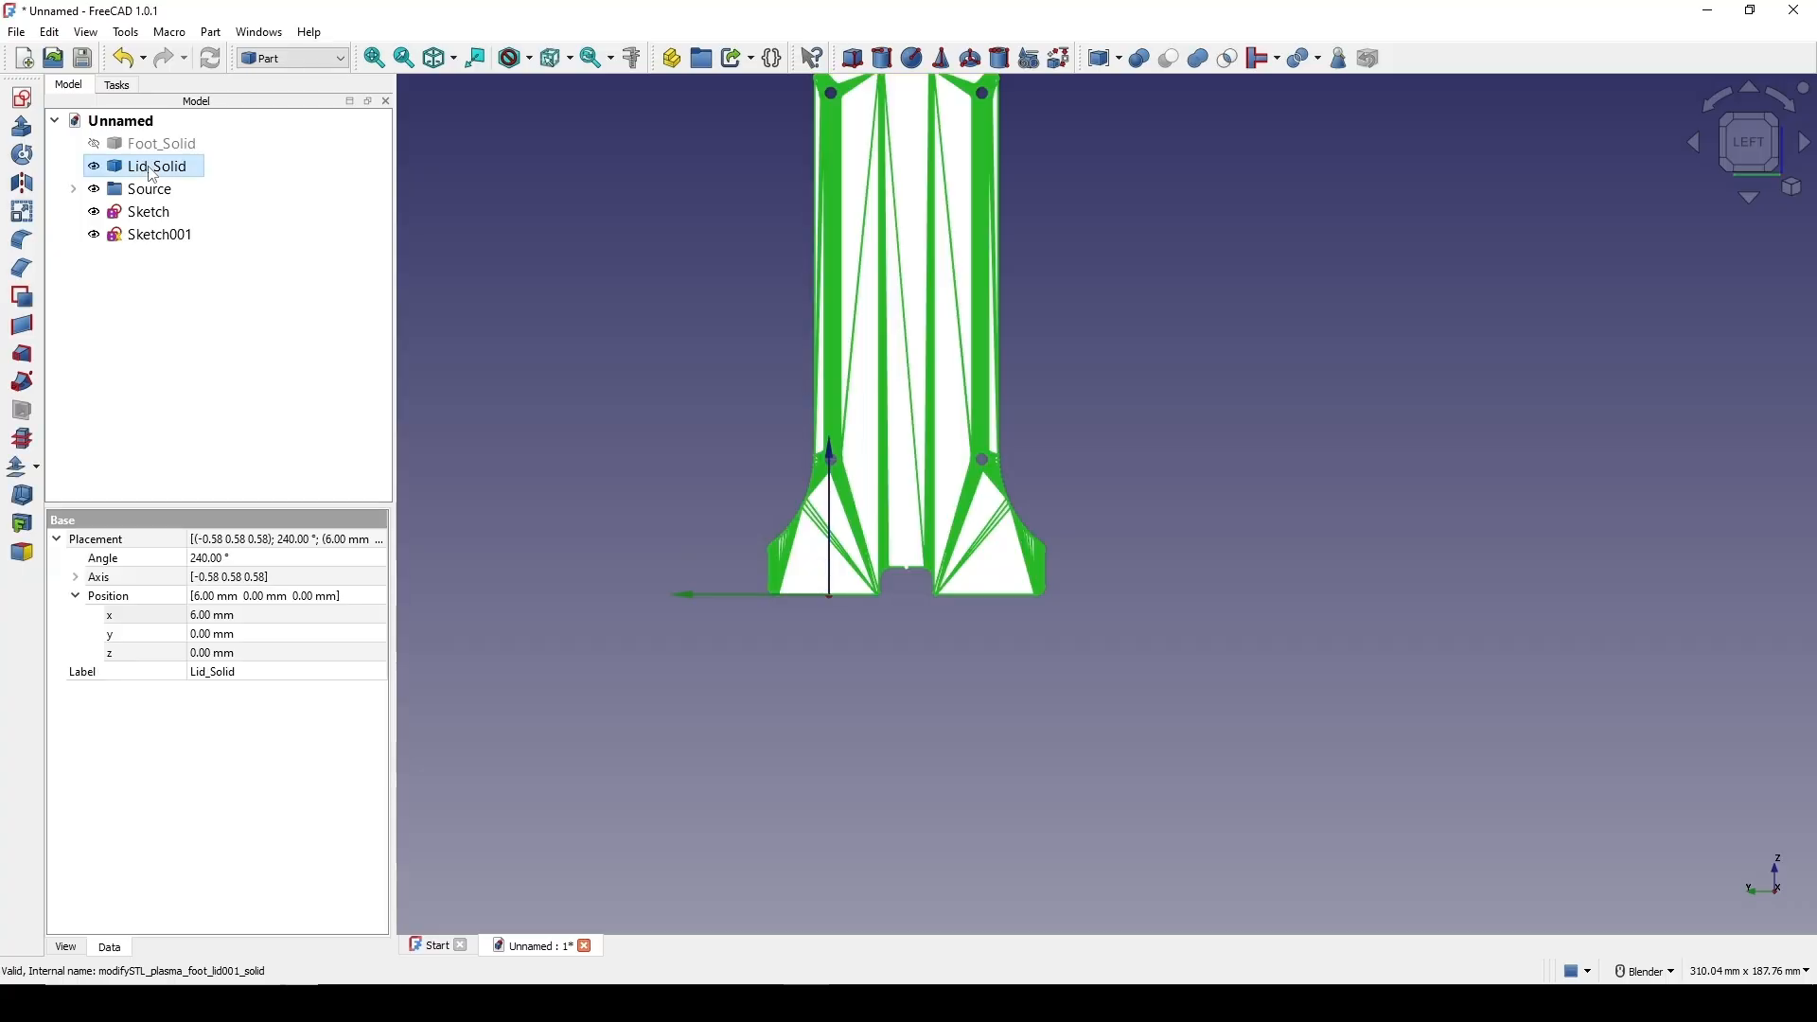
left_click(131, 642)
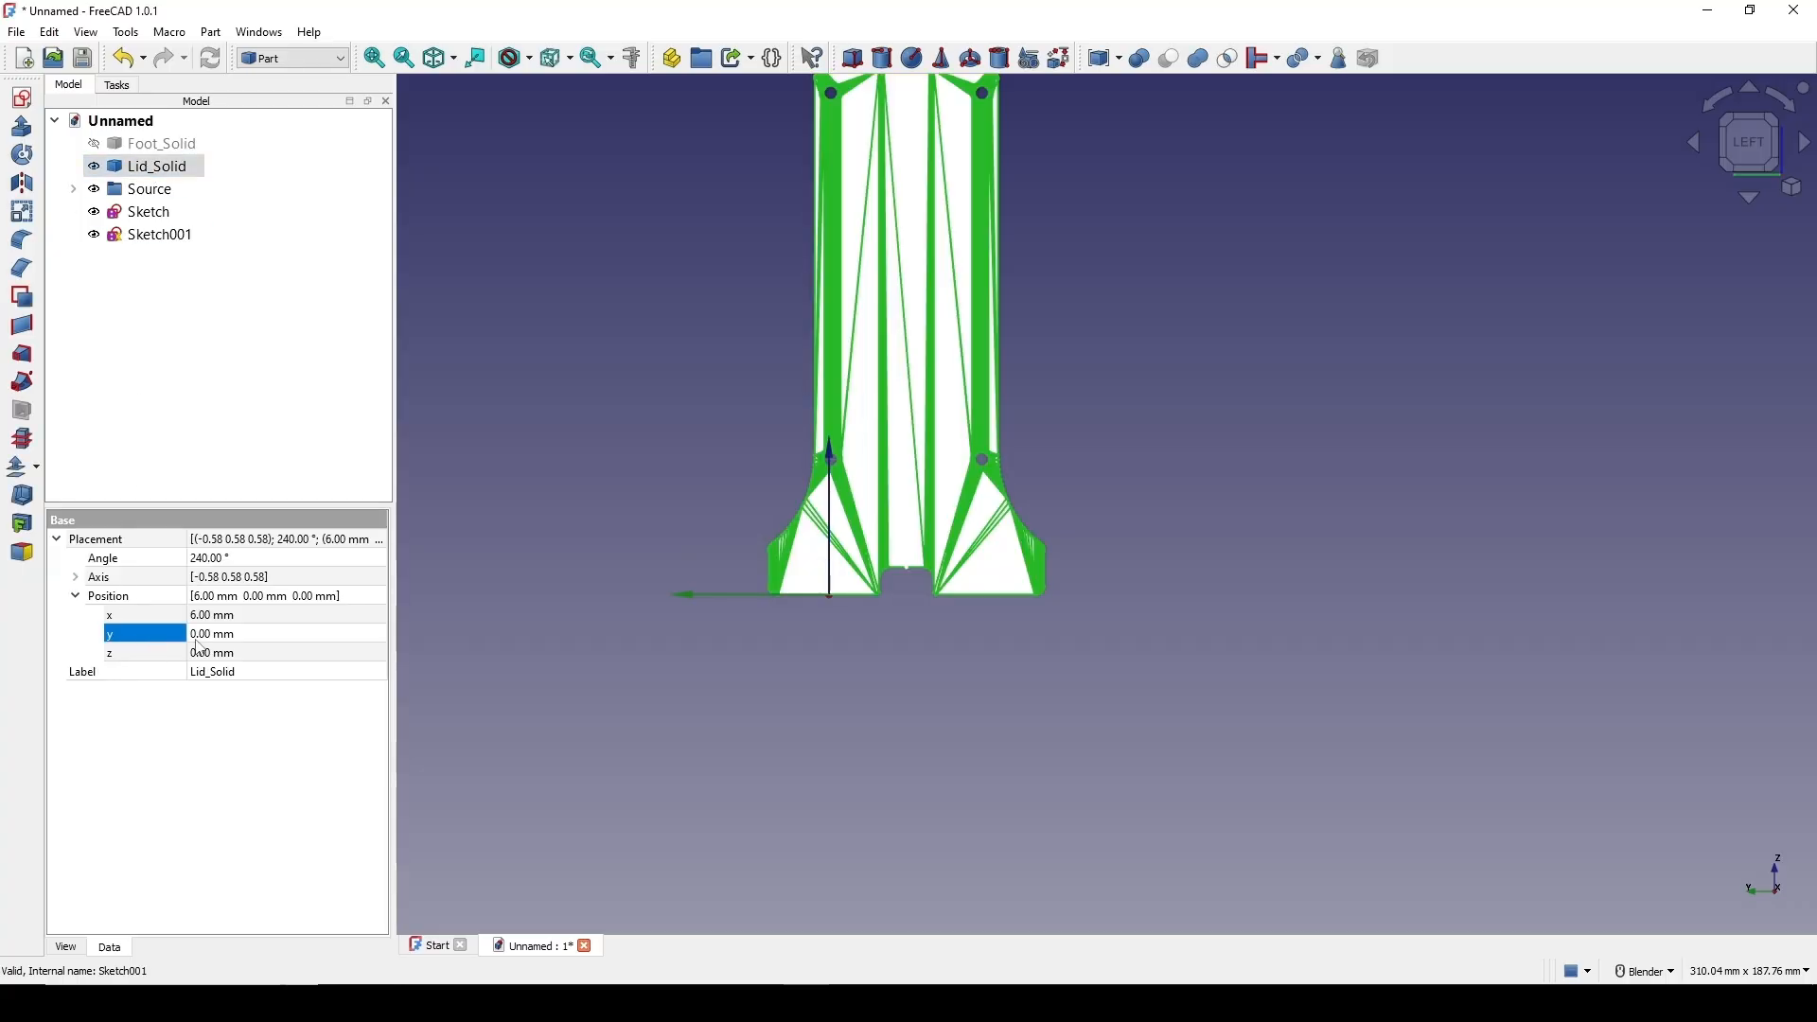
type("16")
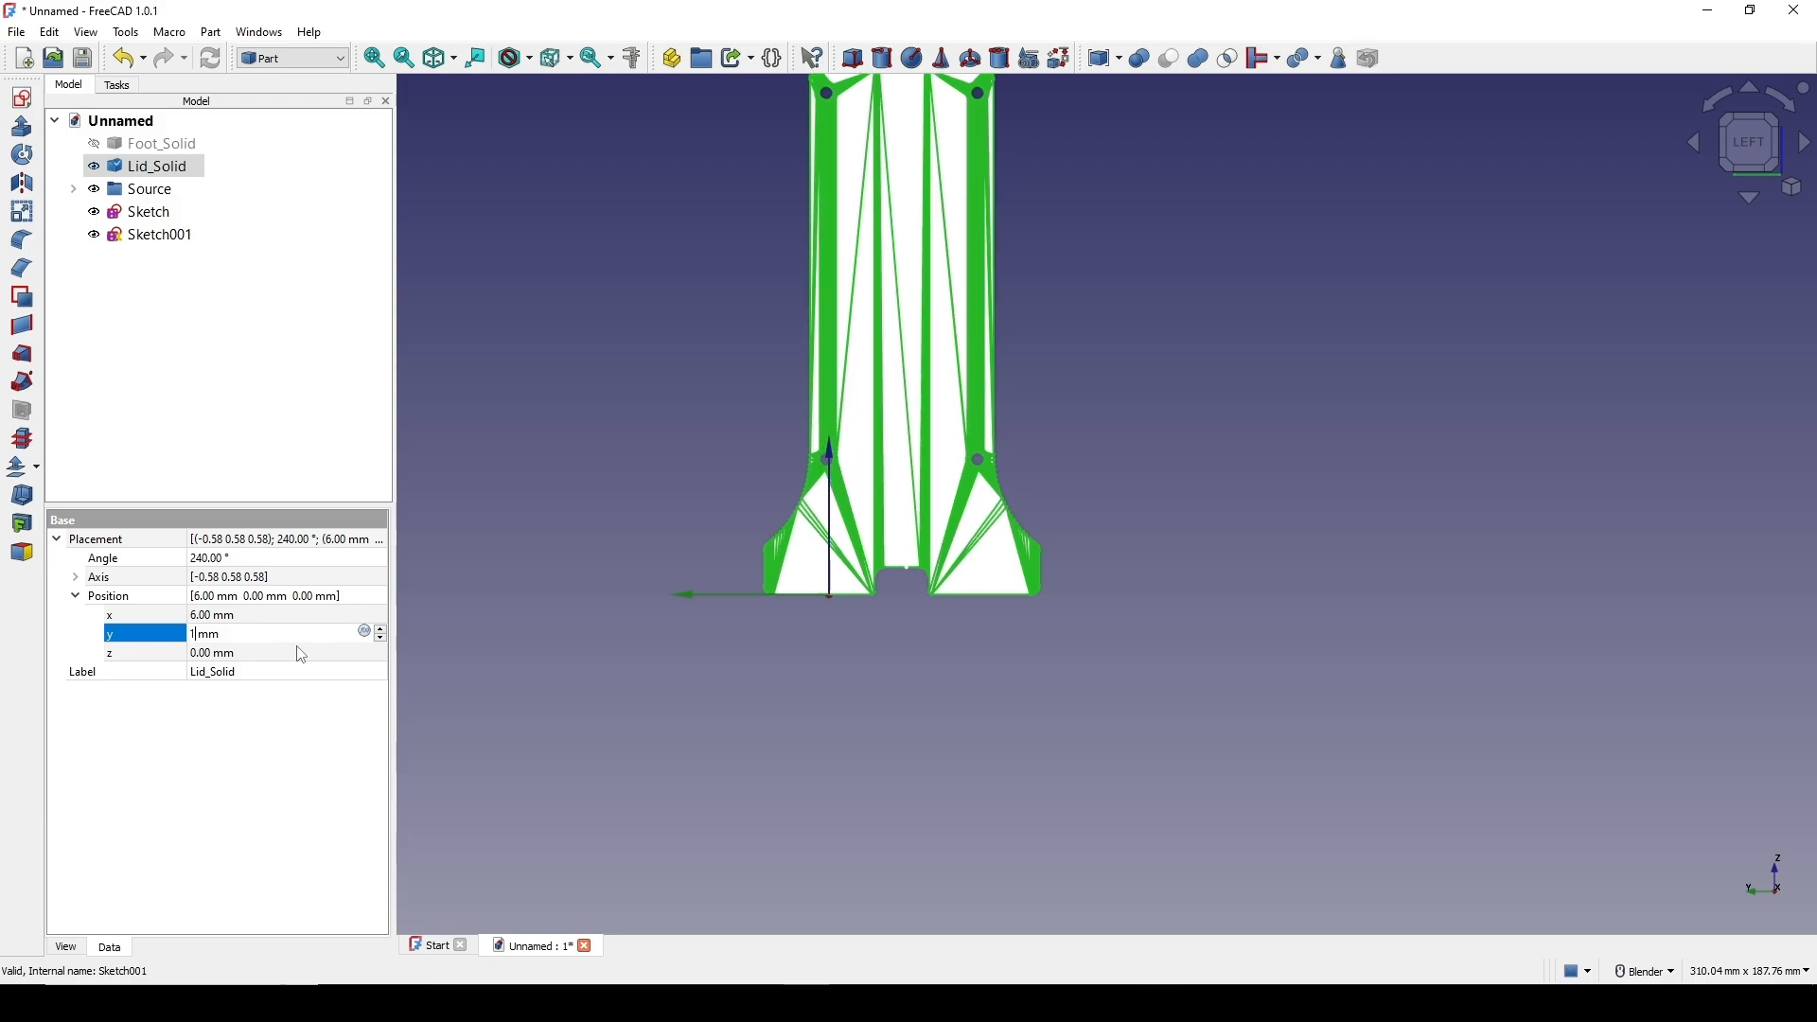
type(".89")
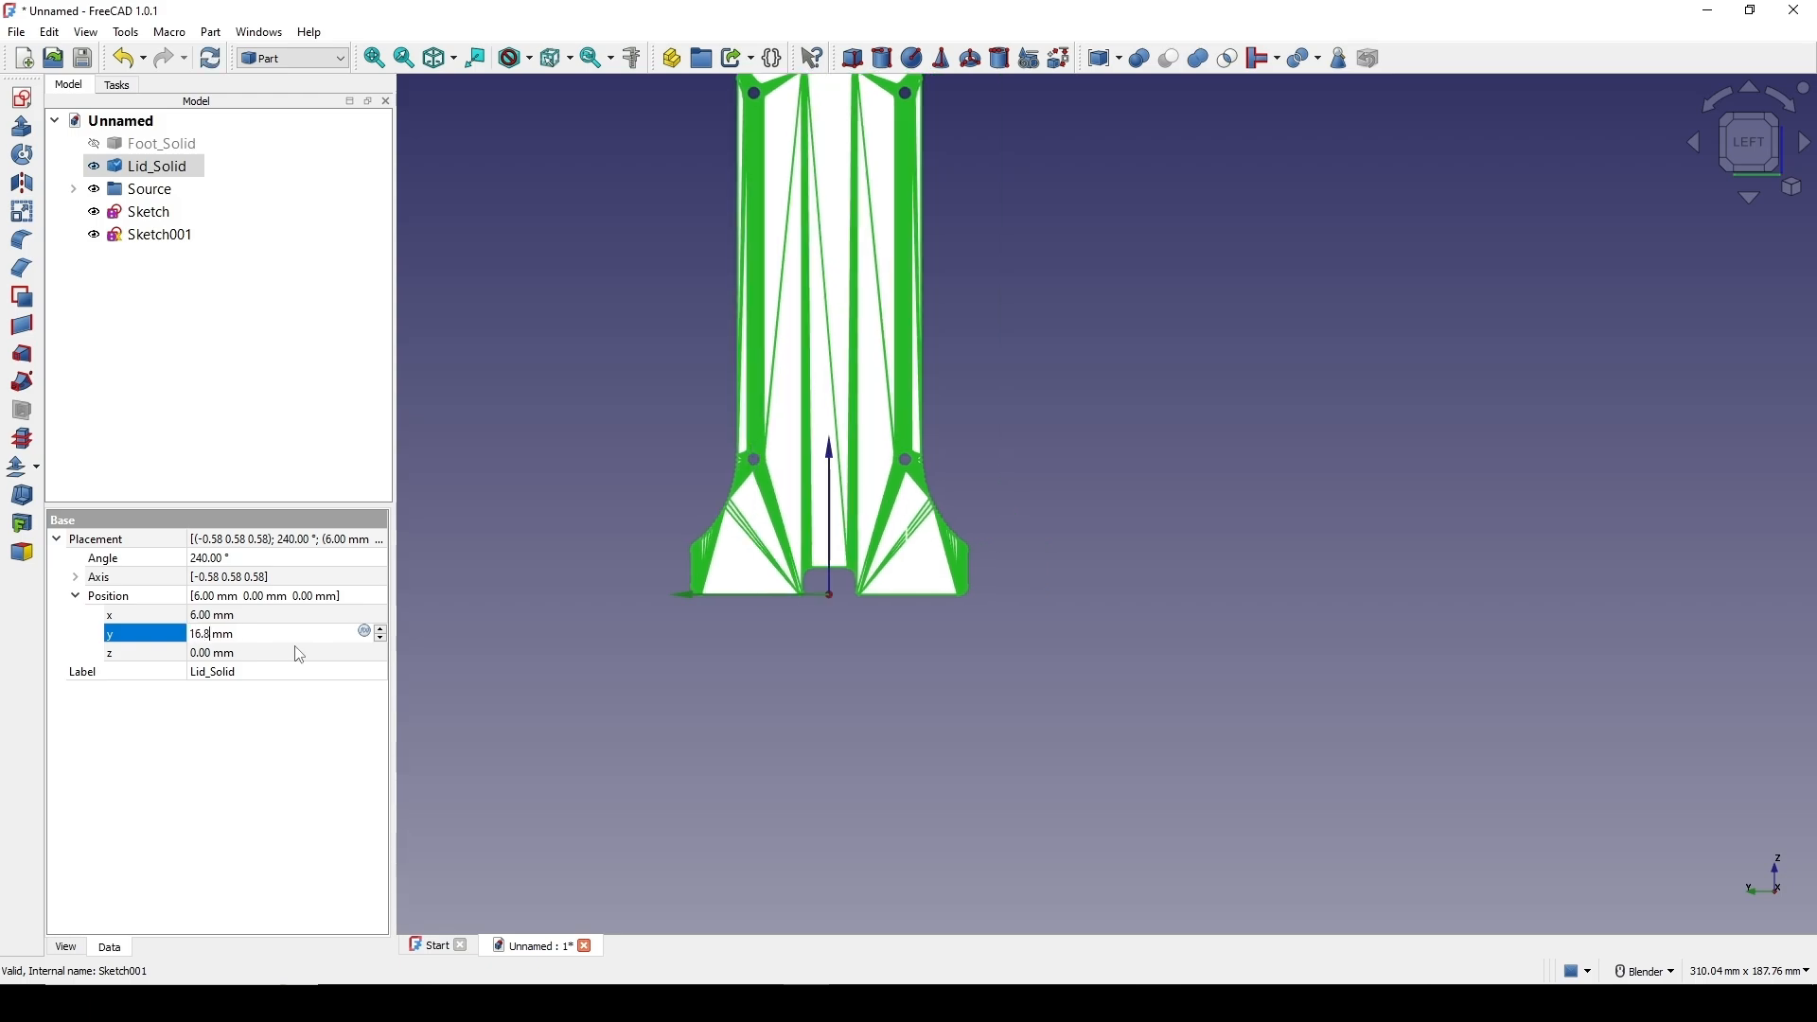
type("59")
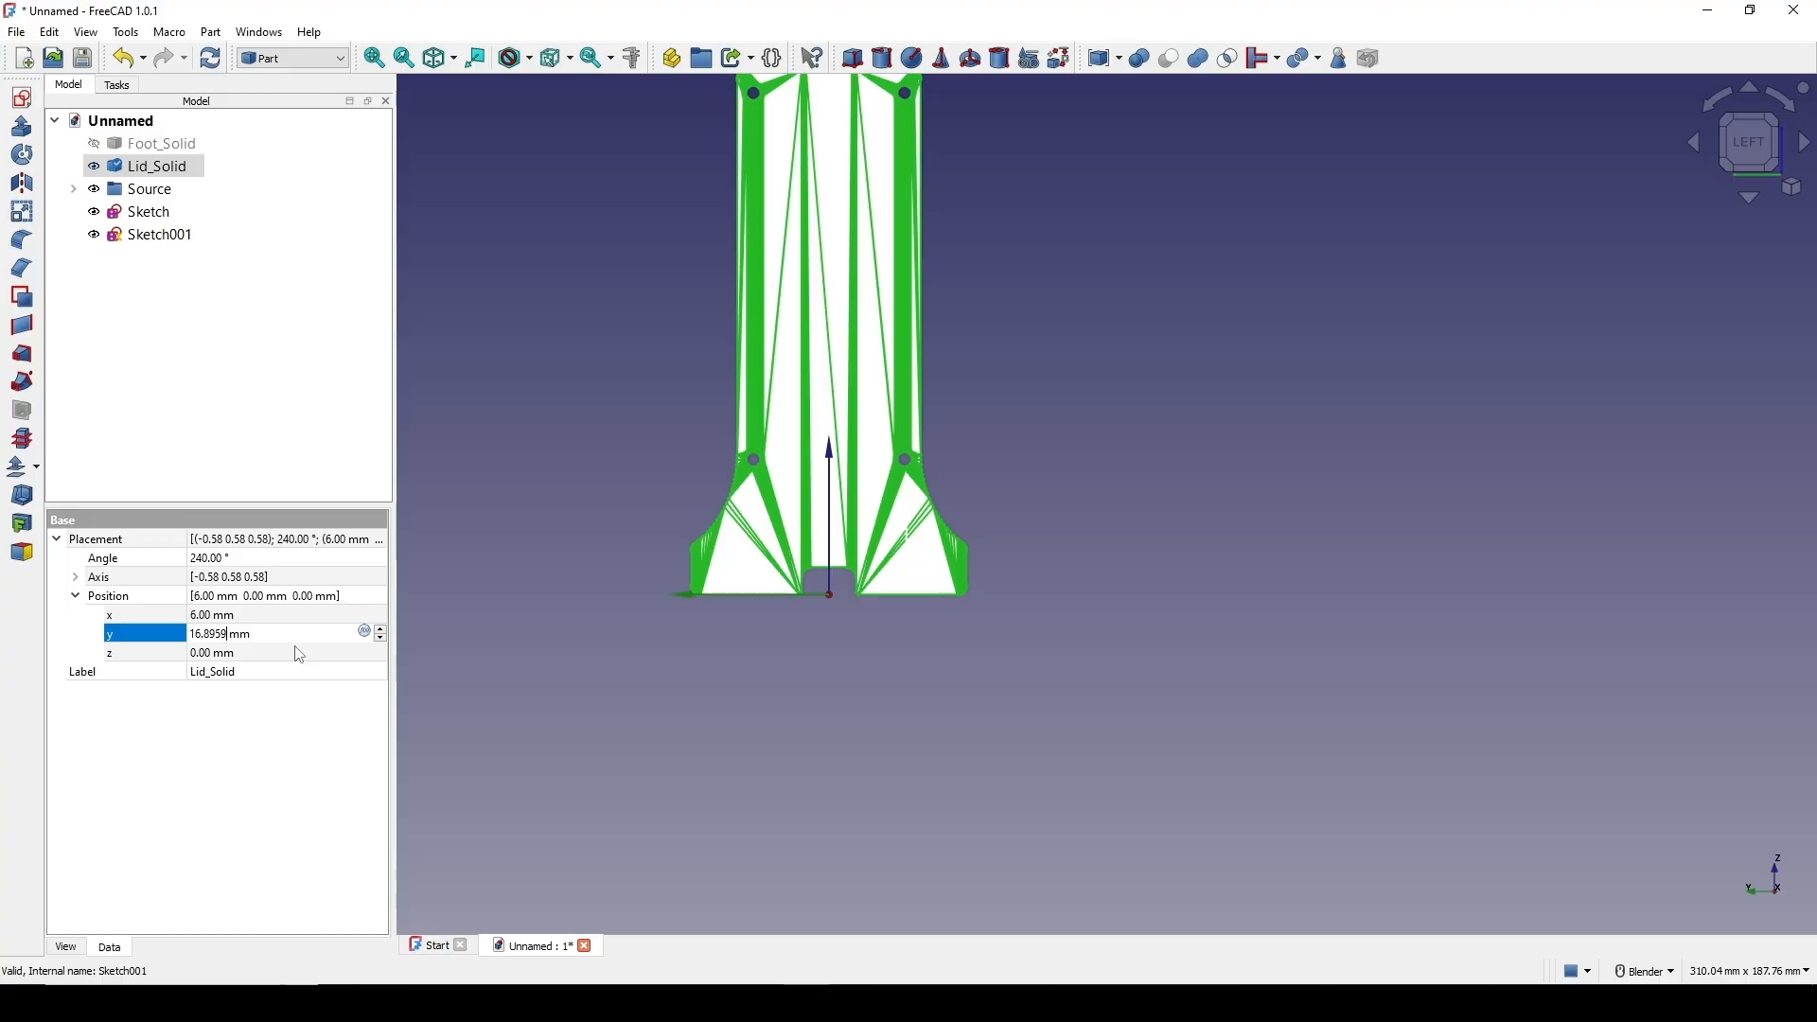
key("Return")
left_click(1172, 436)
scroll(1172, 435, "up", 9)
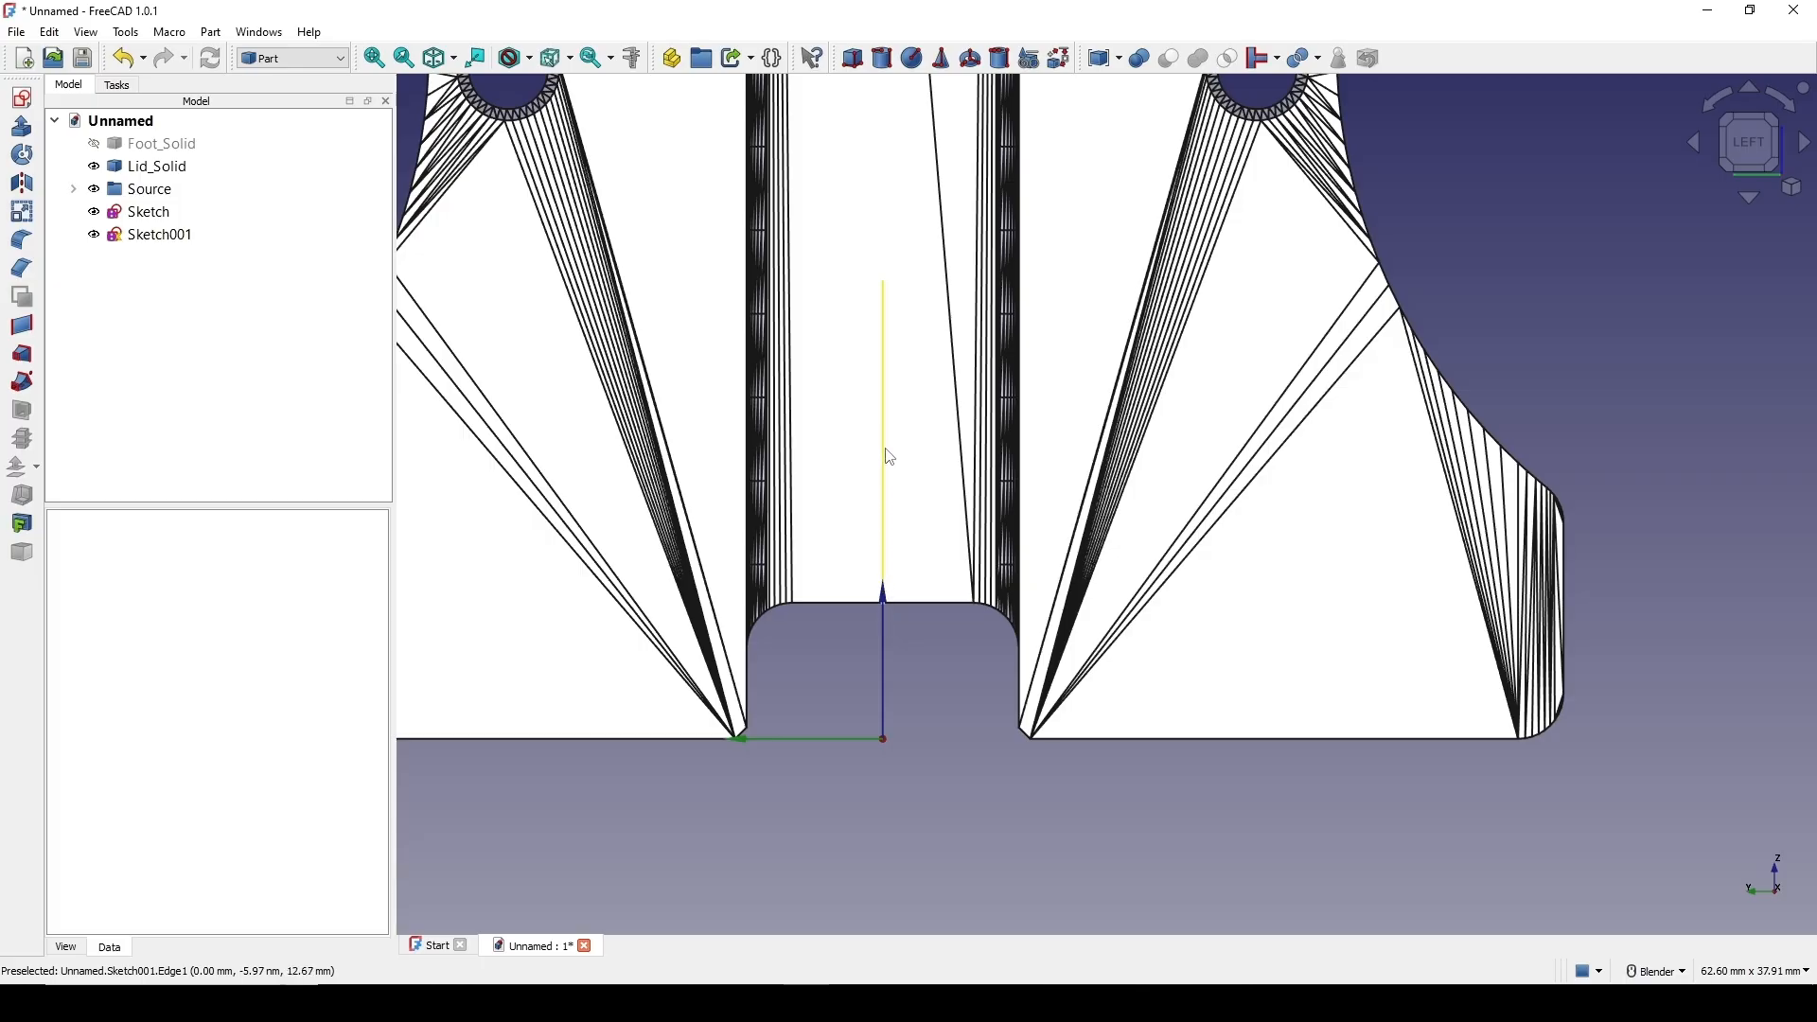
scroll(880, 610, "down", 8)
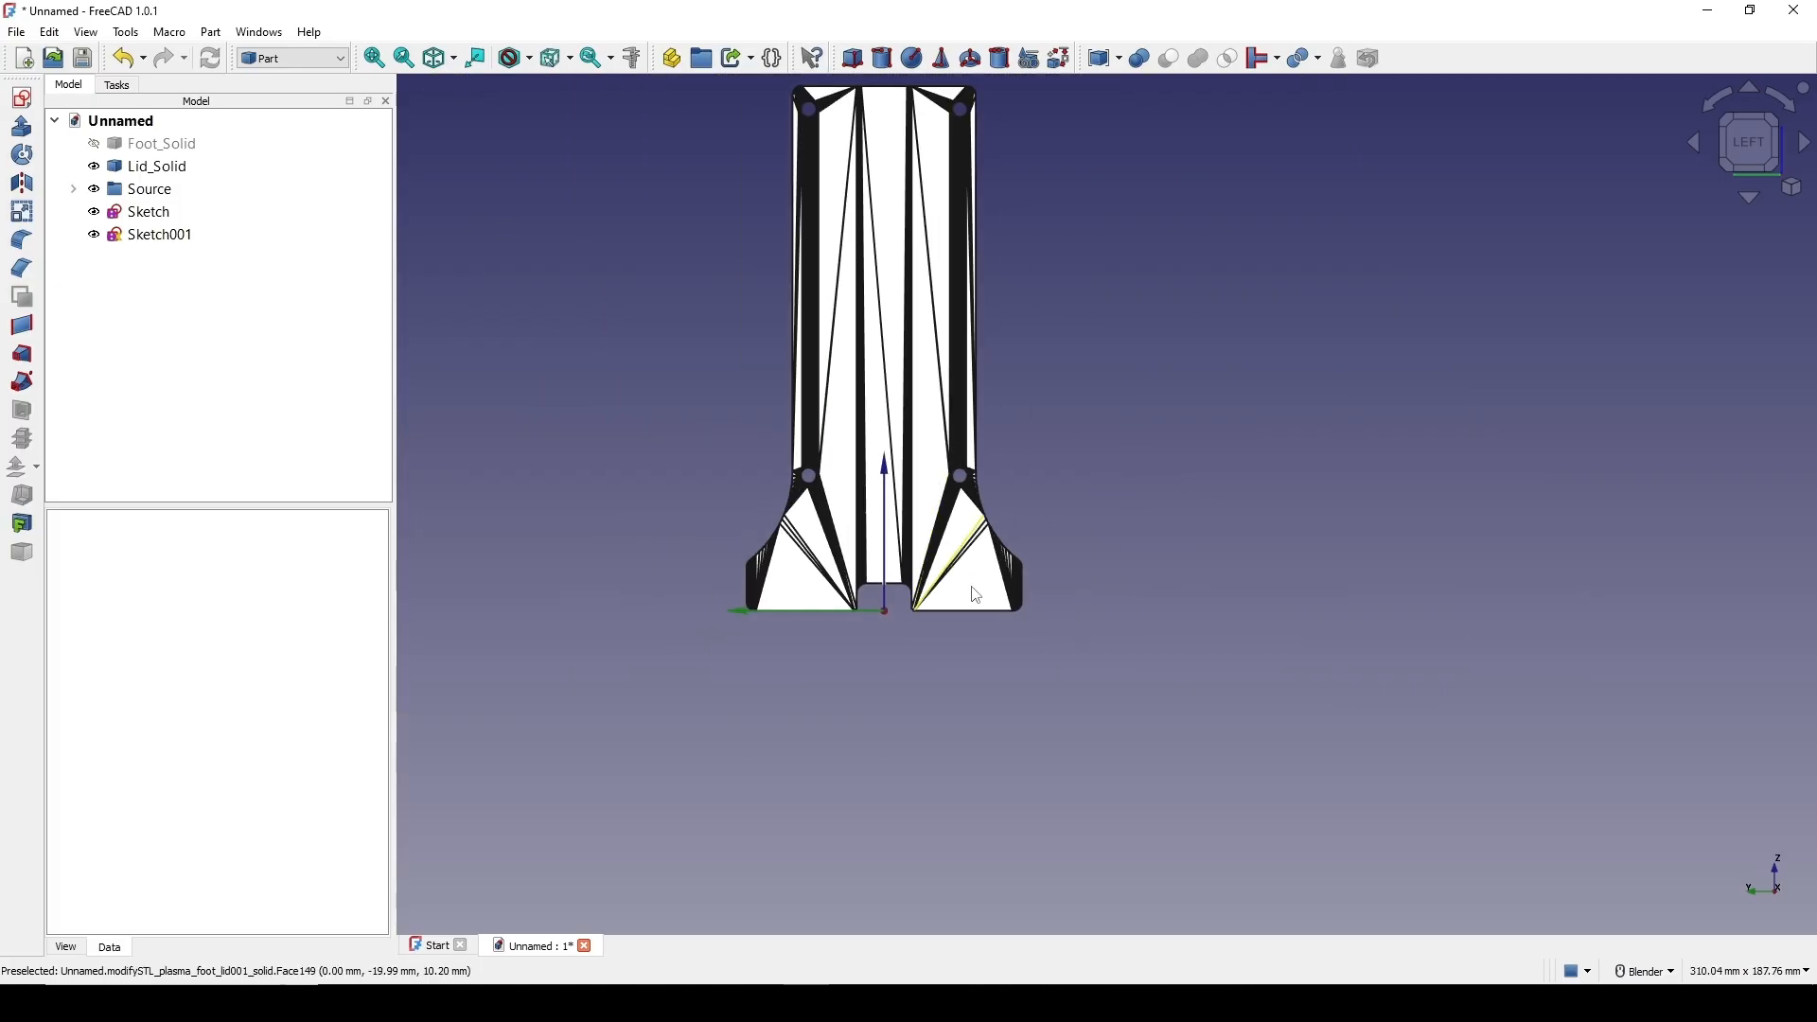
Make the hidden Foot_Solid visible together with the lid
middle_click_drag(977, 594, 811, 660)
middle_click_drag(1217, 799, 984, 559)
left_click(162, 147)
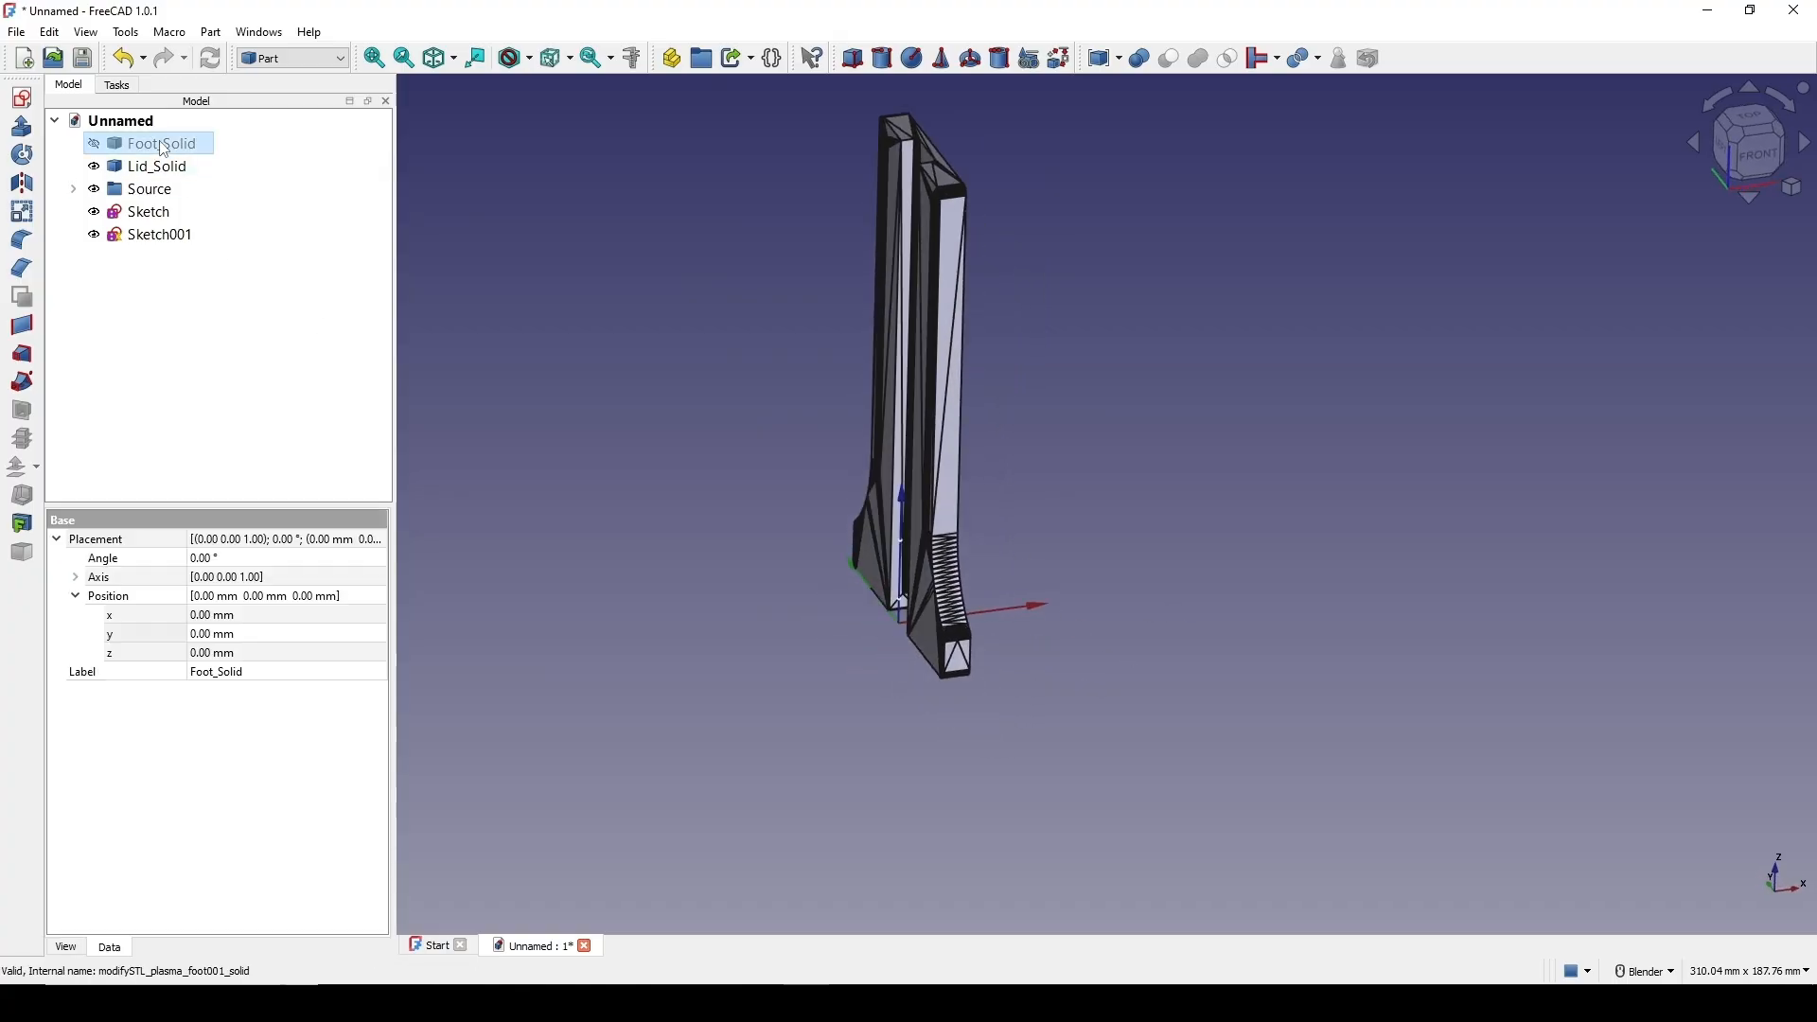
key("space")
scroll(1033, 594, "down", 3)
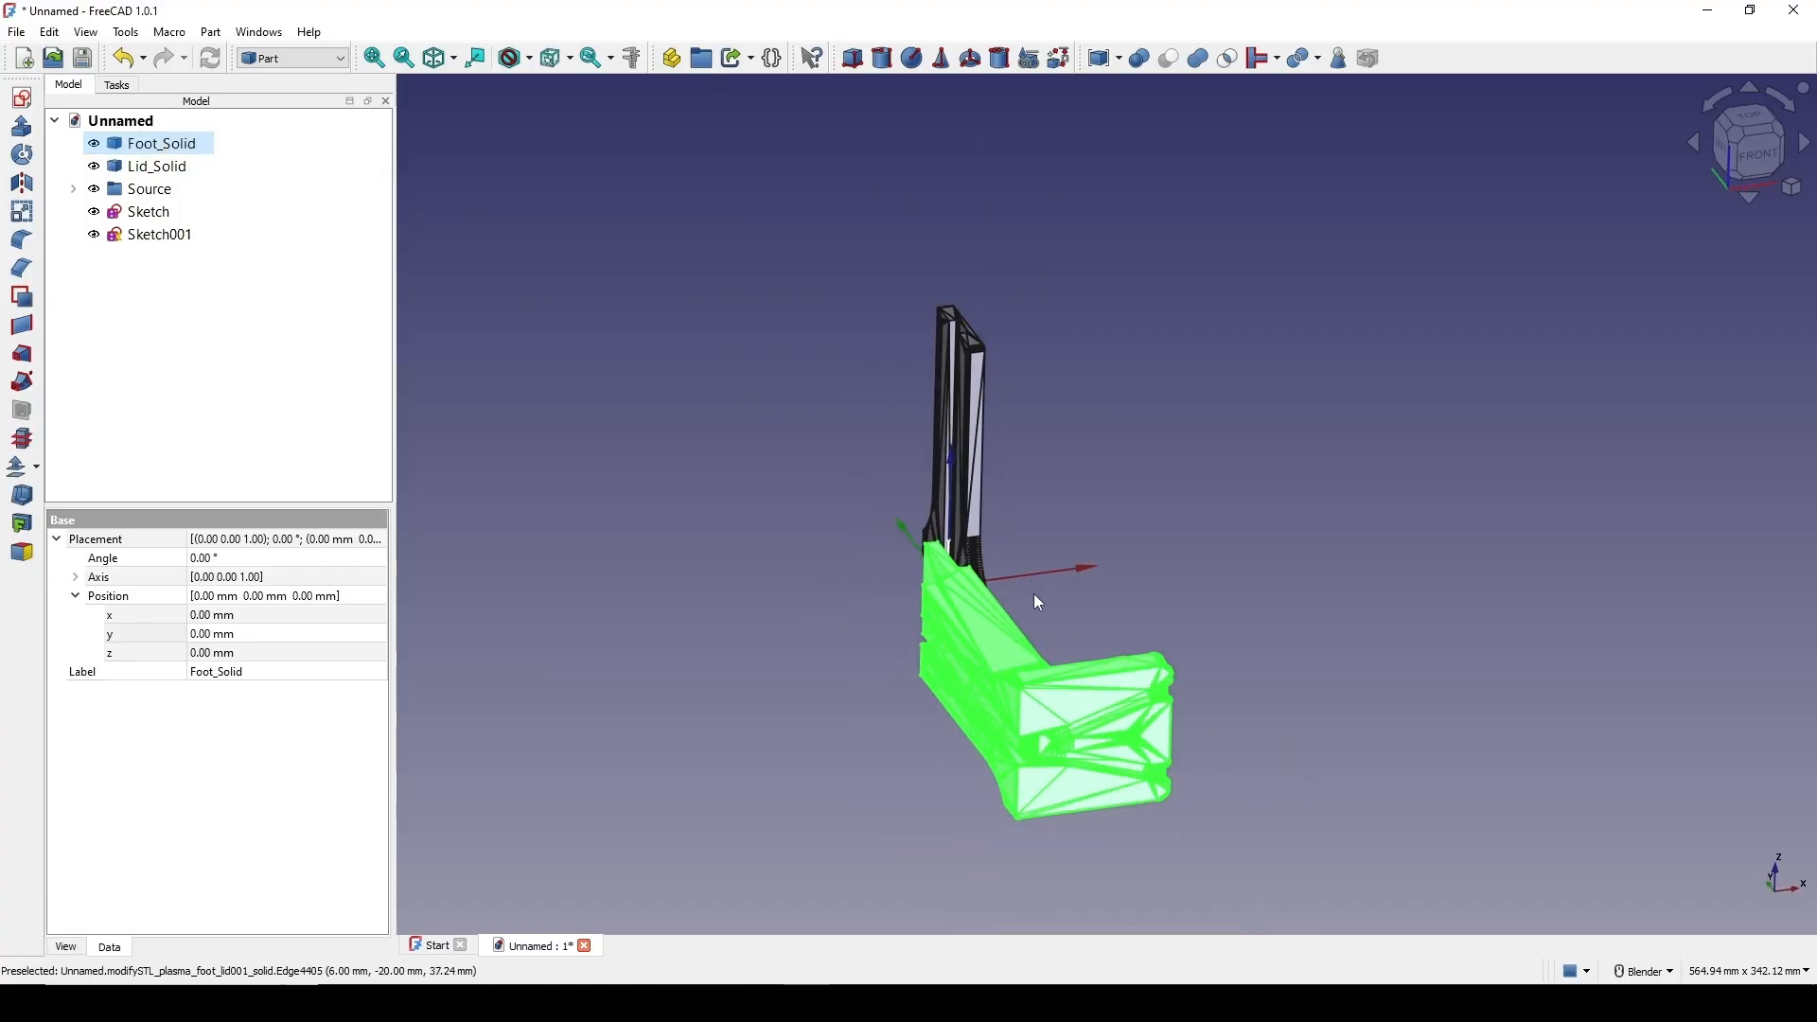
Rotate Foot_Solid 90° about the X axis from the right-side view so it stands in line with the lid
middle_click_drag(1033, 593, 681, 523)
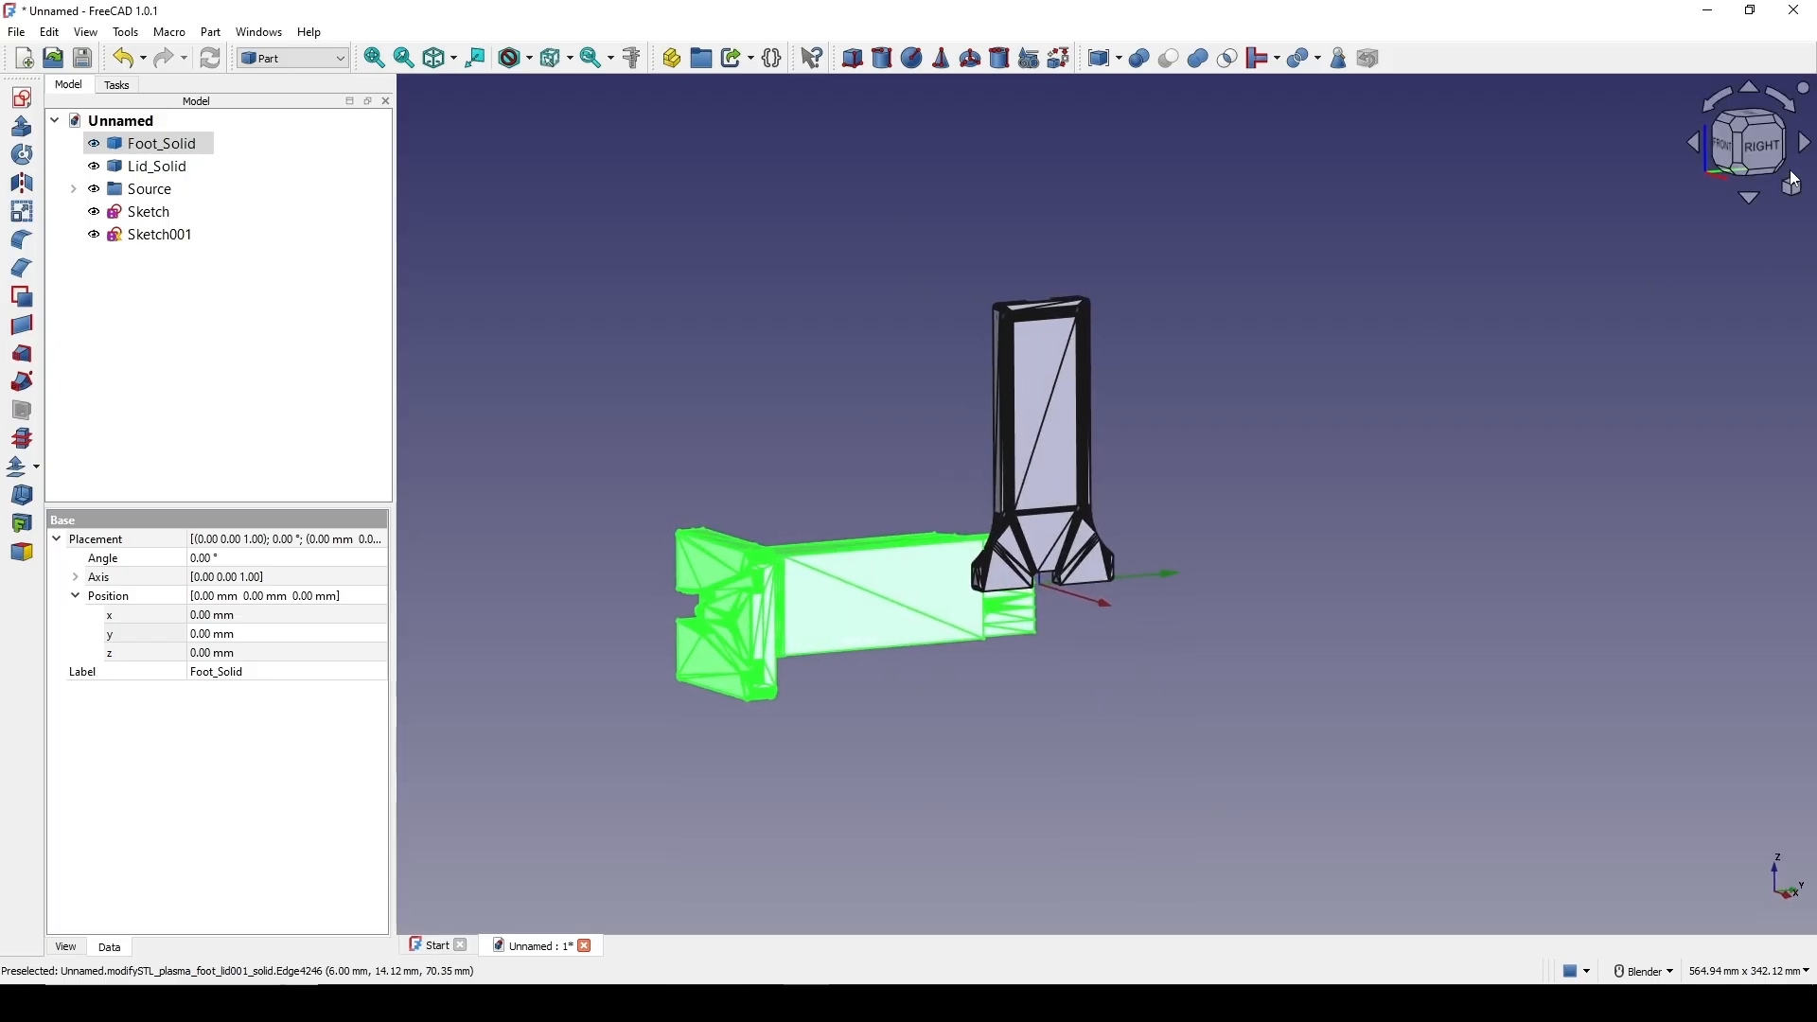
left_click(1749, 143)
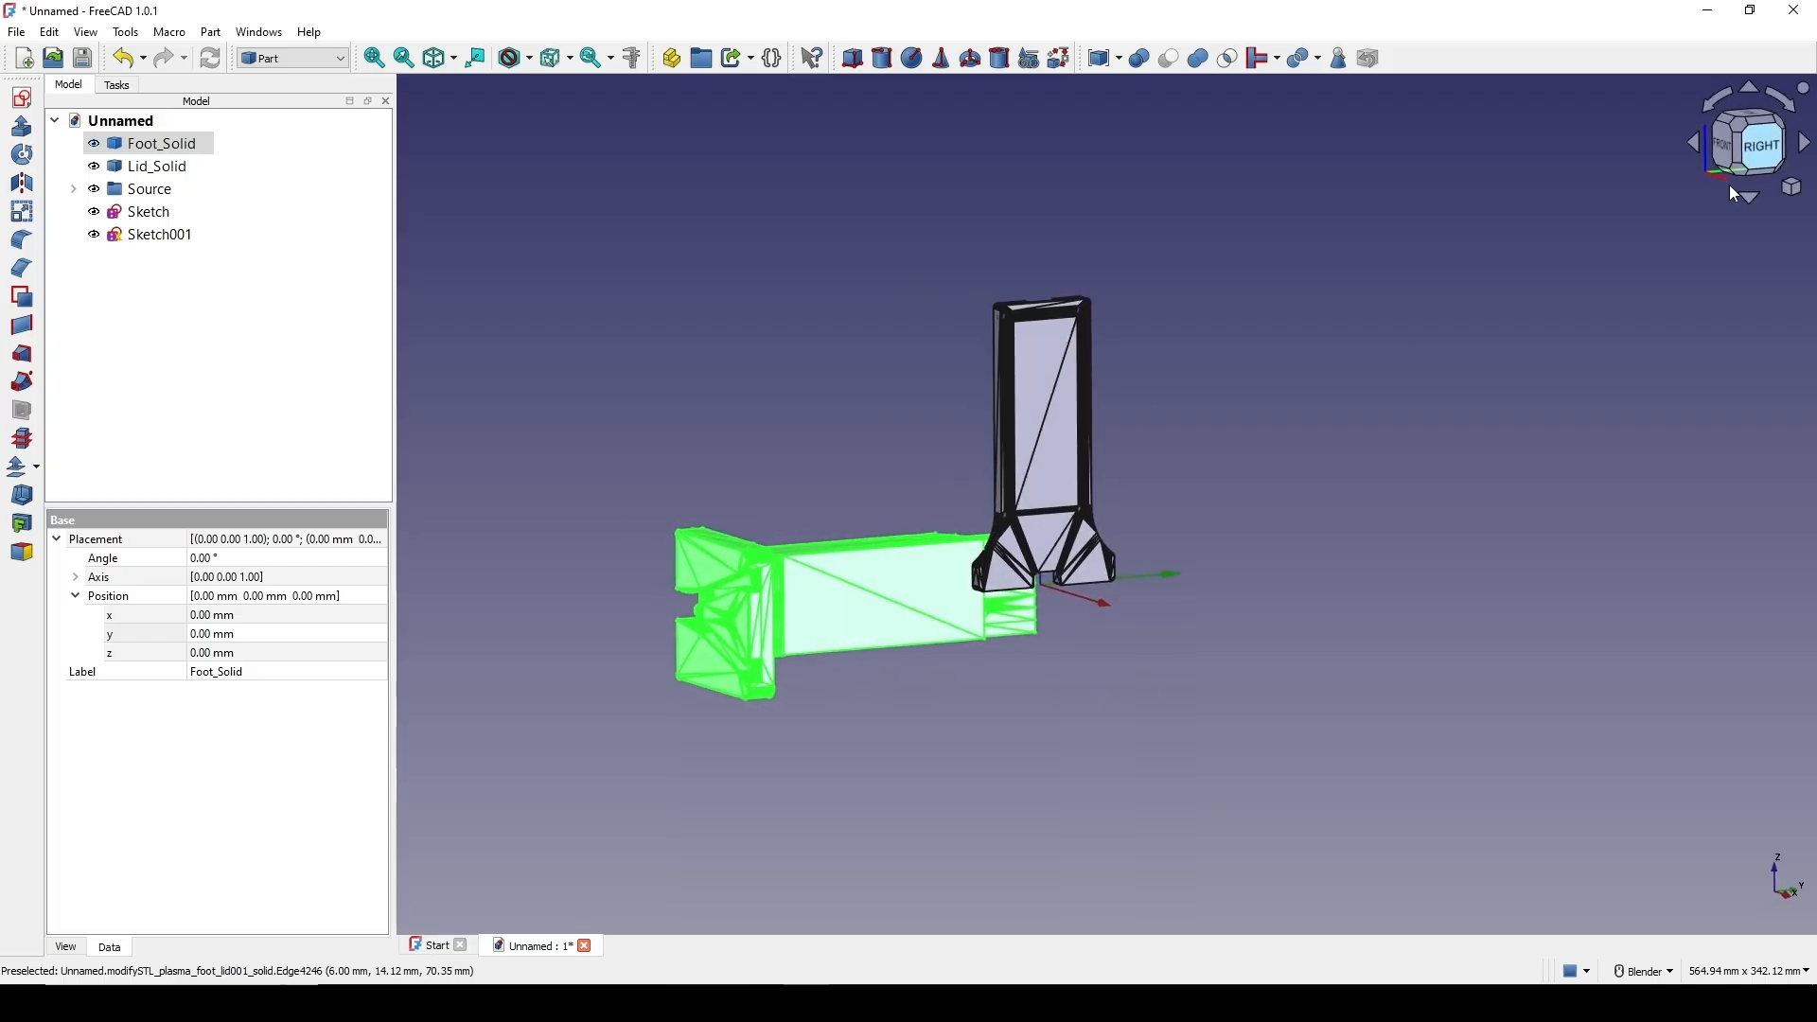
right_click(175, 140)
left_click(261, 173)
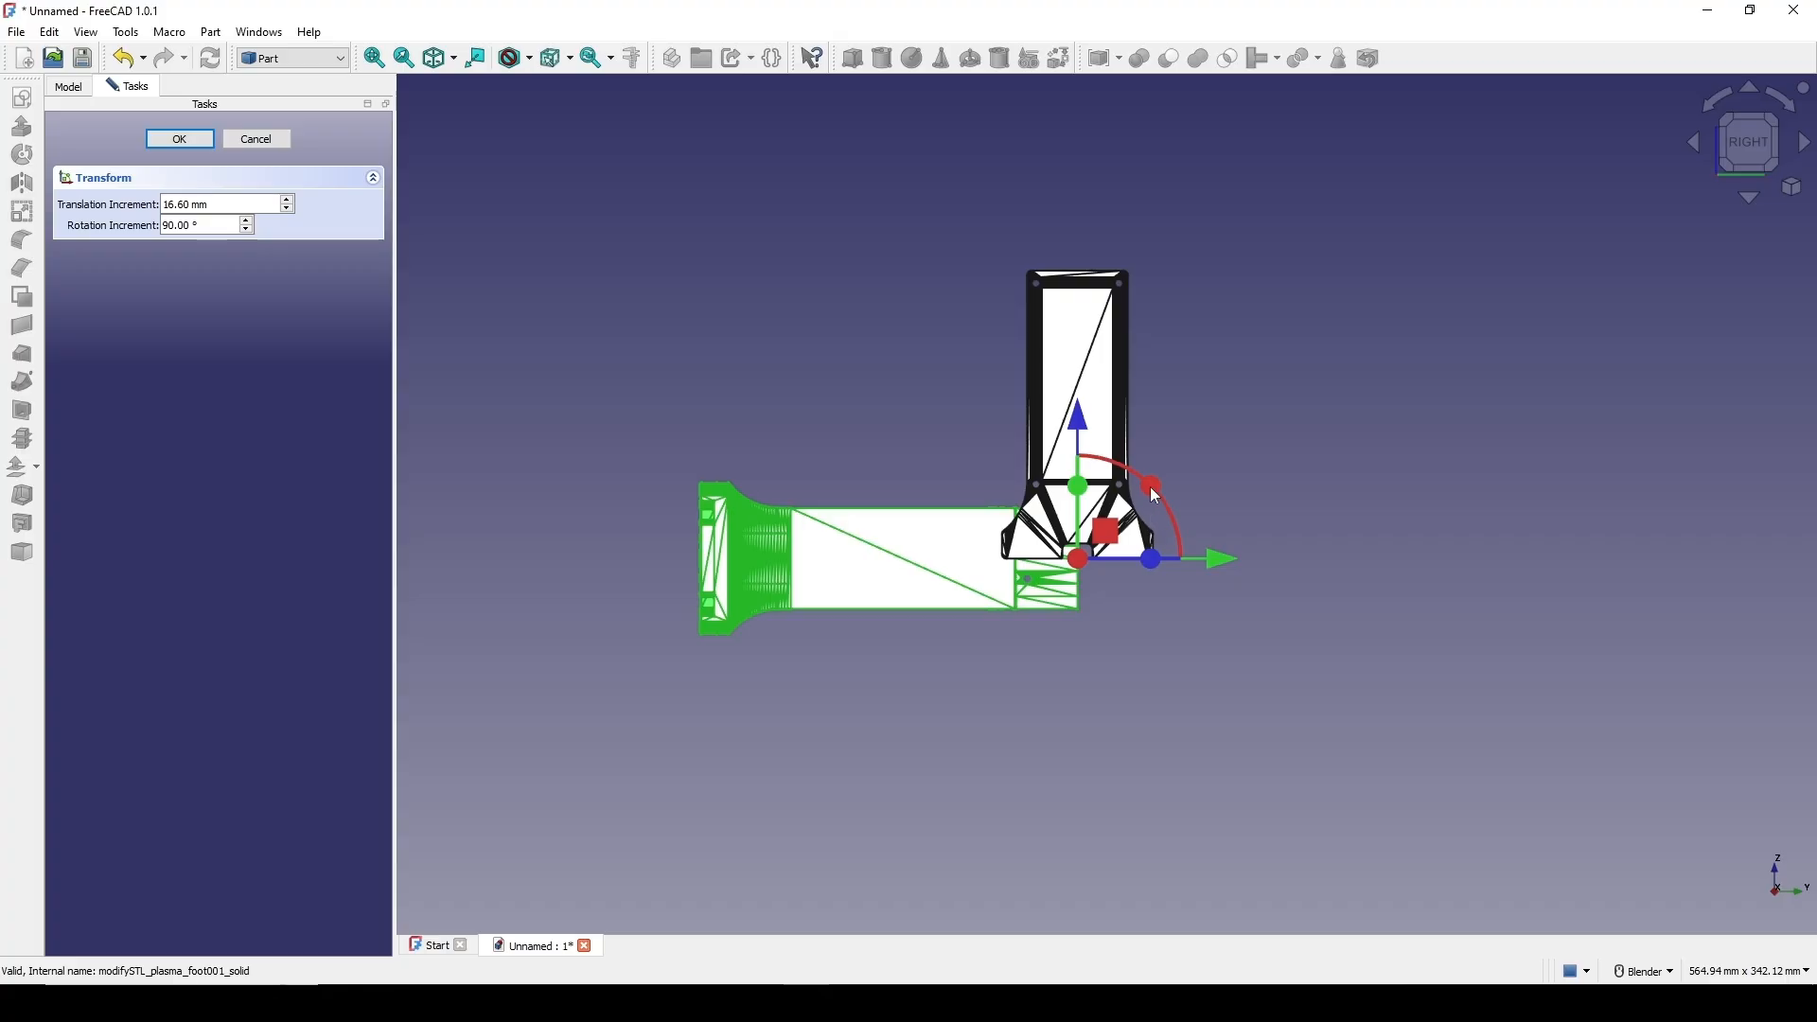
left_click_drag(1151, 485, 1003, 417)
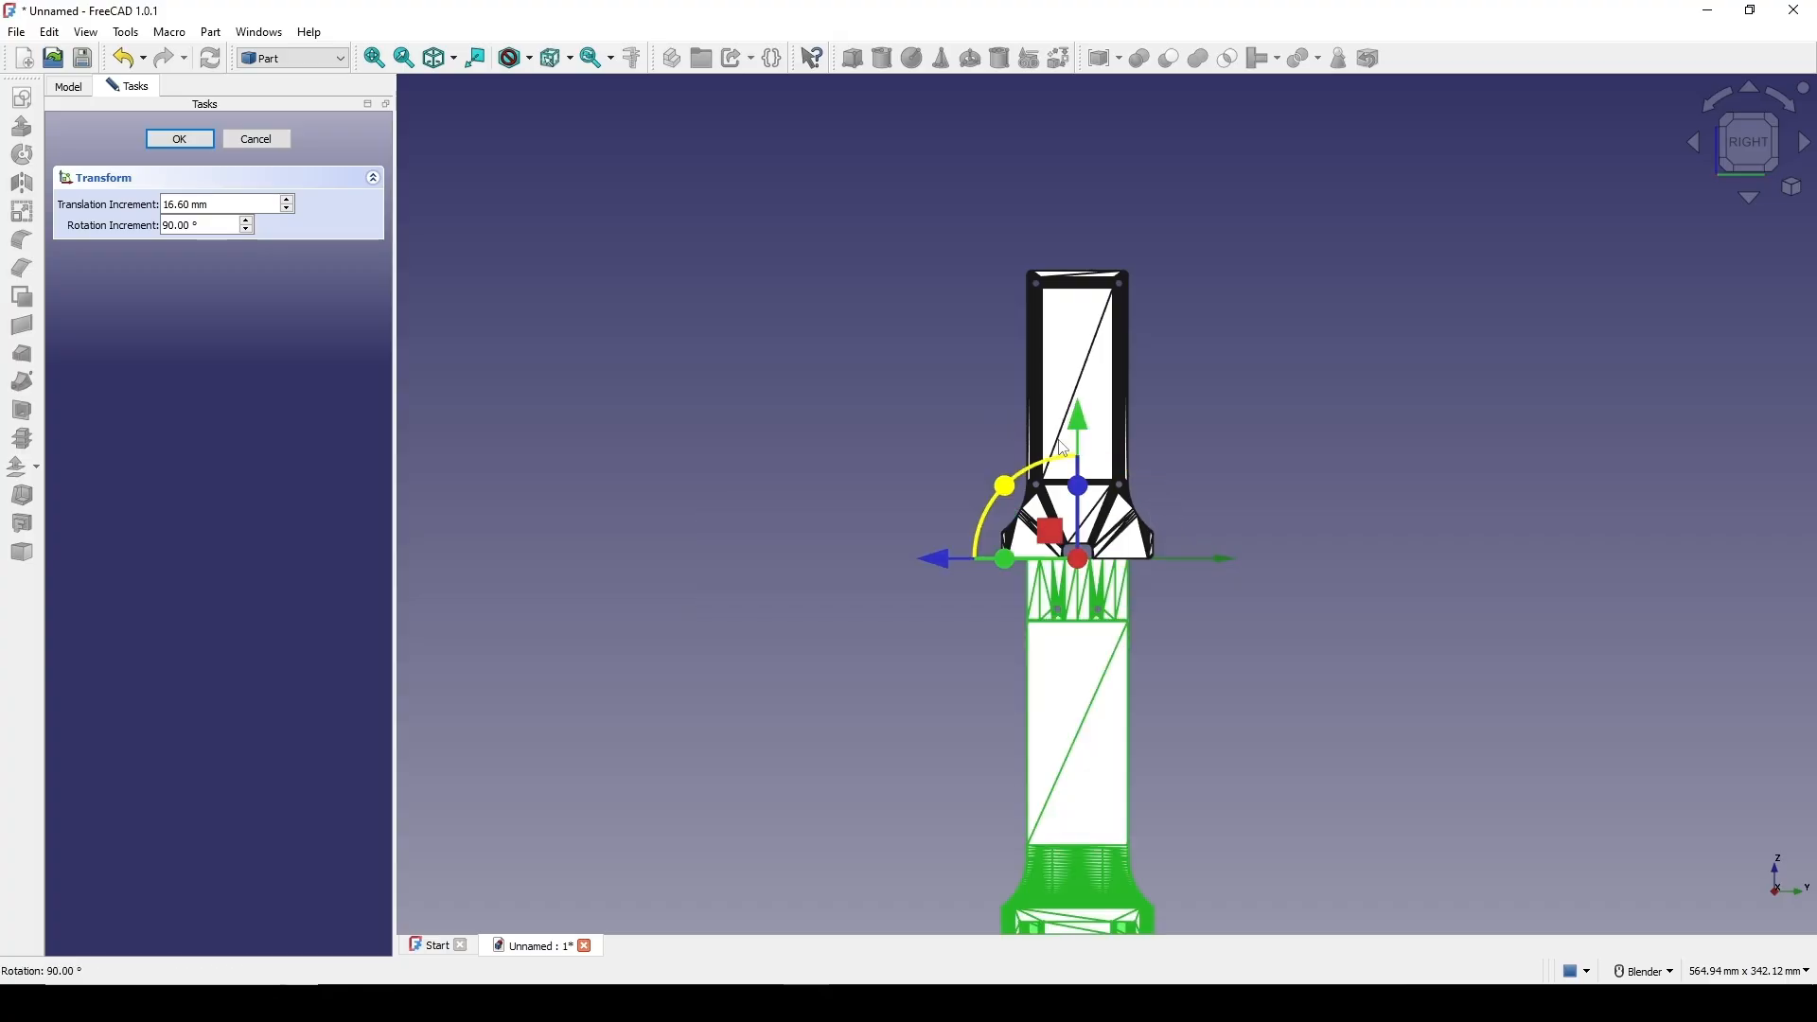
left_click(184, 139)
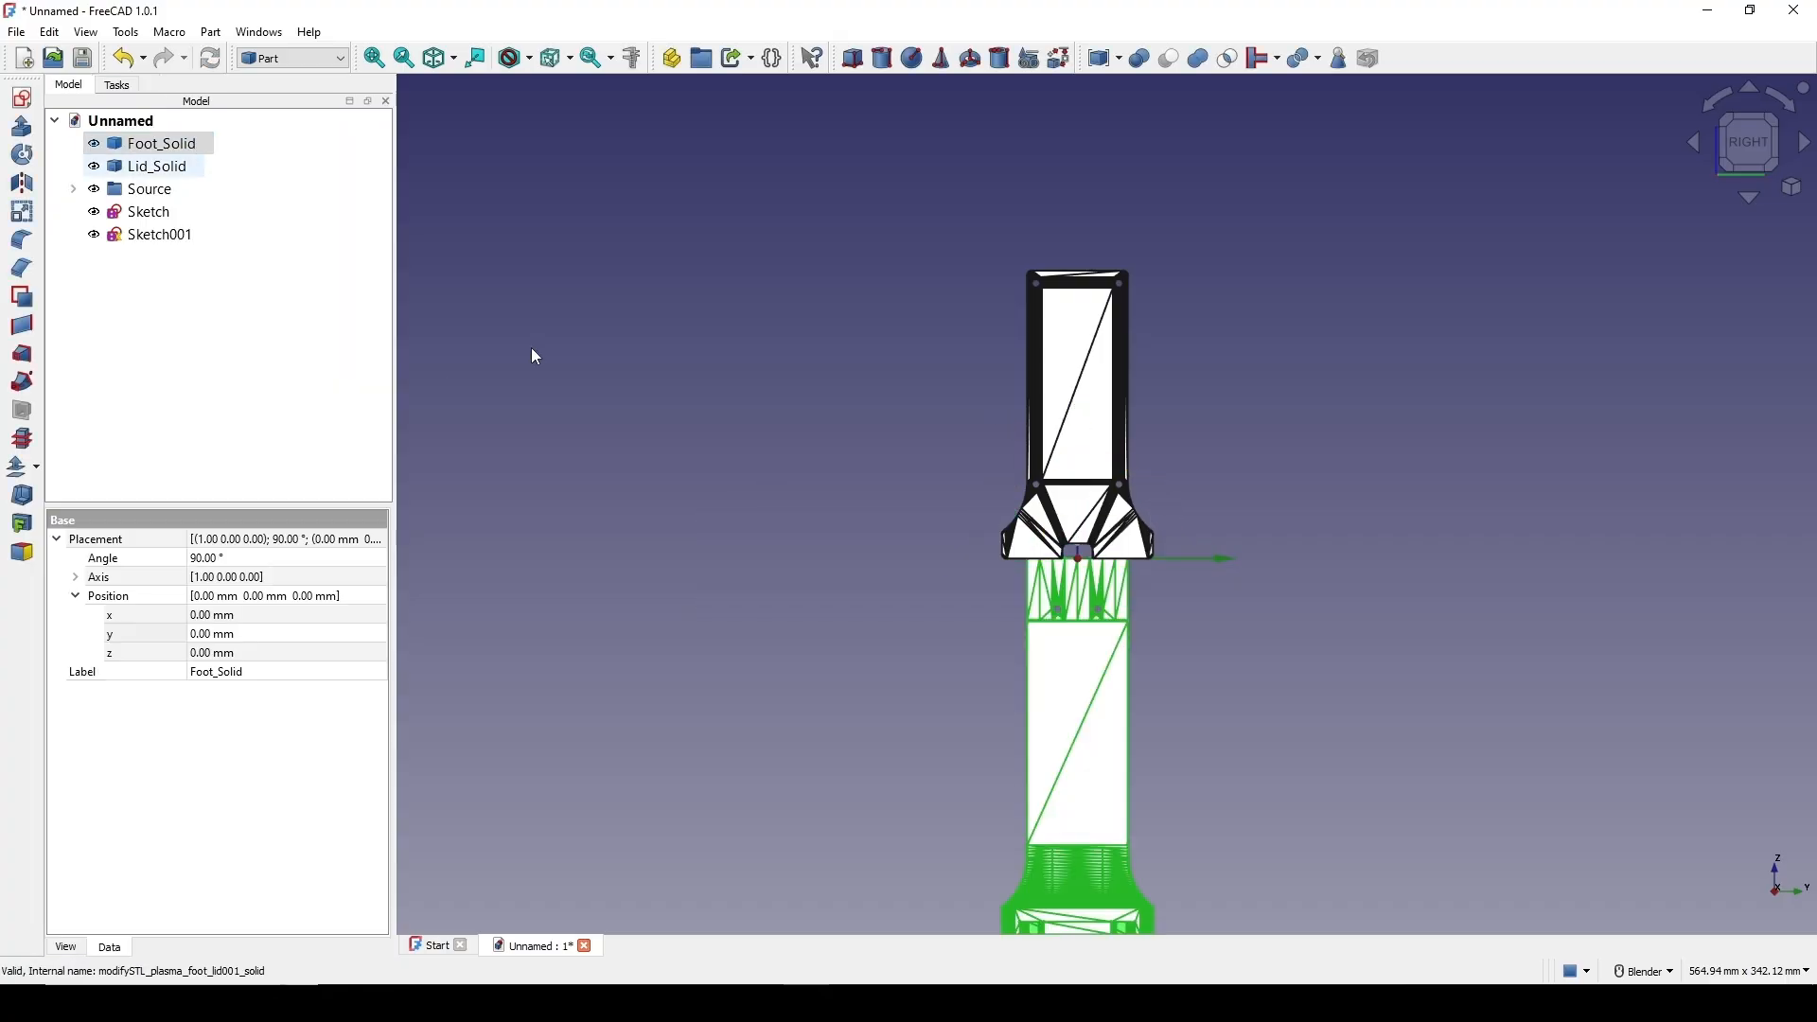
Rotate Foot_Solid 180° about the vertical Z axis so its foot plate points the opposite way
middle_click_drag(872, 605, 1304, 612)
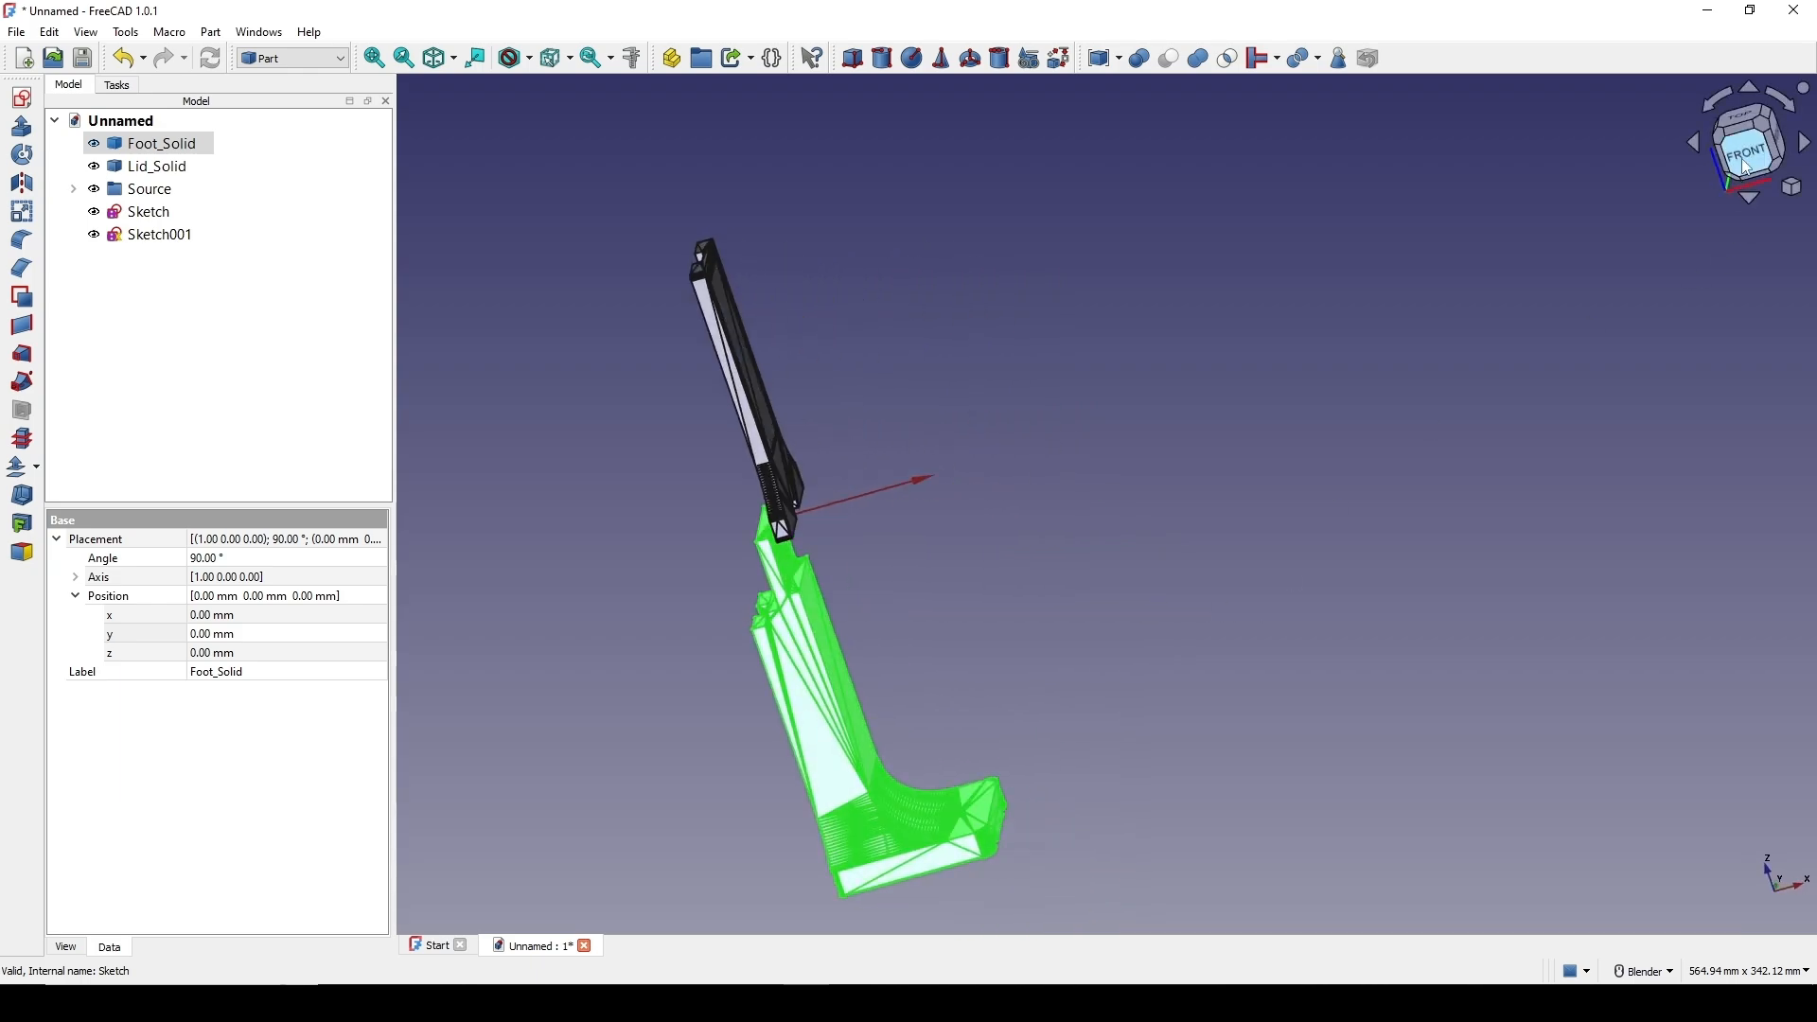
left_click(1749, 167)
left_click(1097, 442)
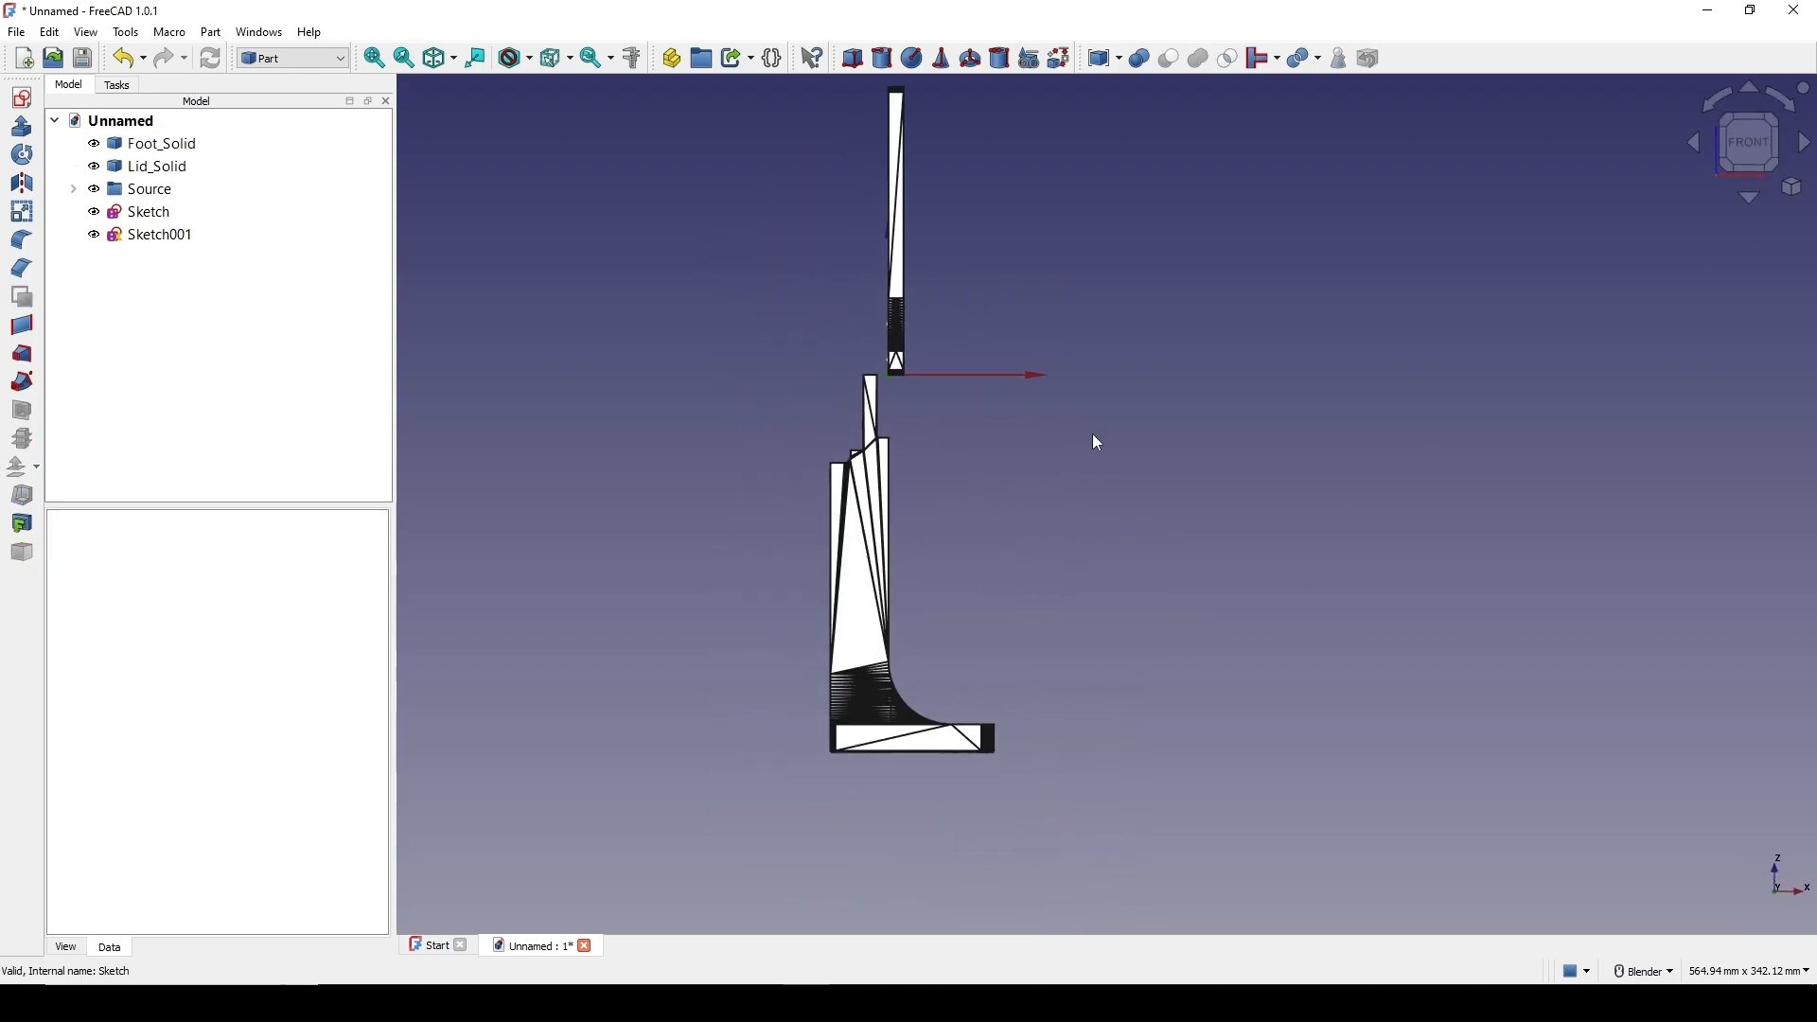
middle_click_drag(949, 518, 1051, 653)
middle_click_drag(1150, 765, 986, 591)
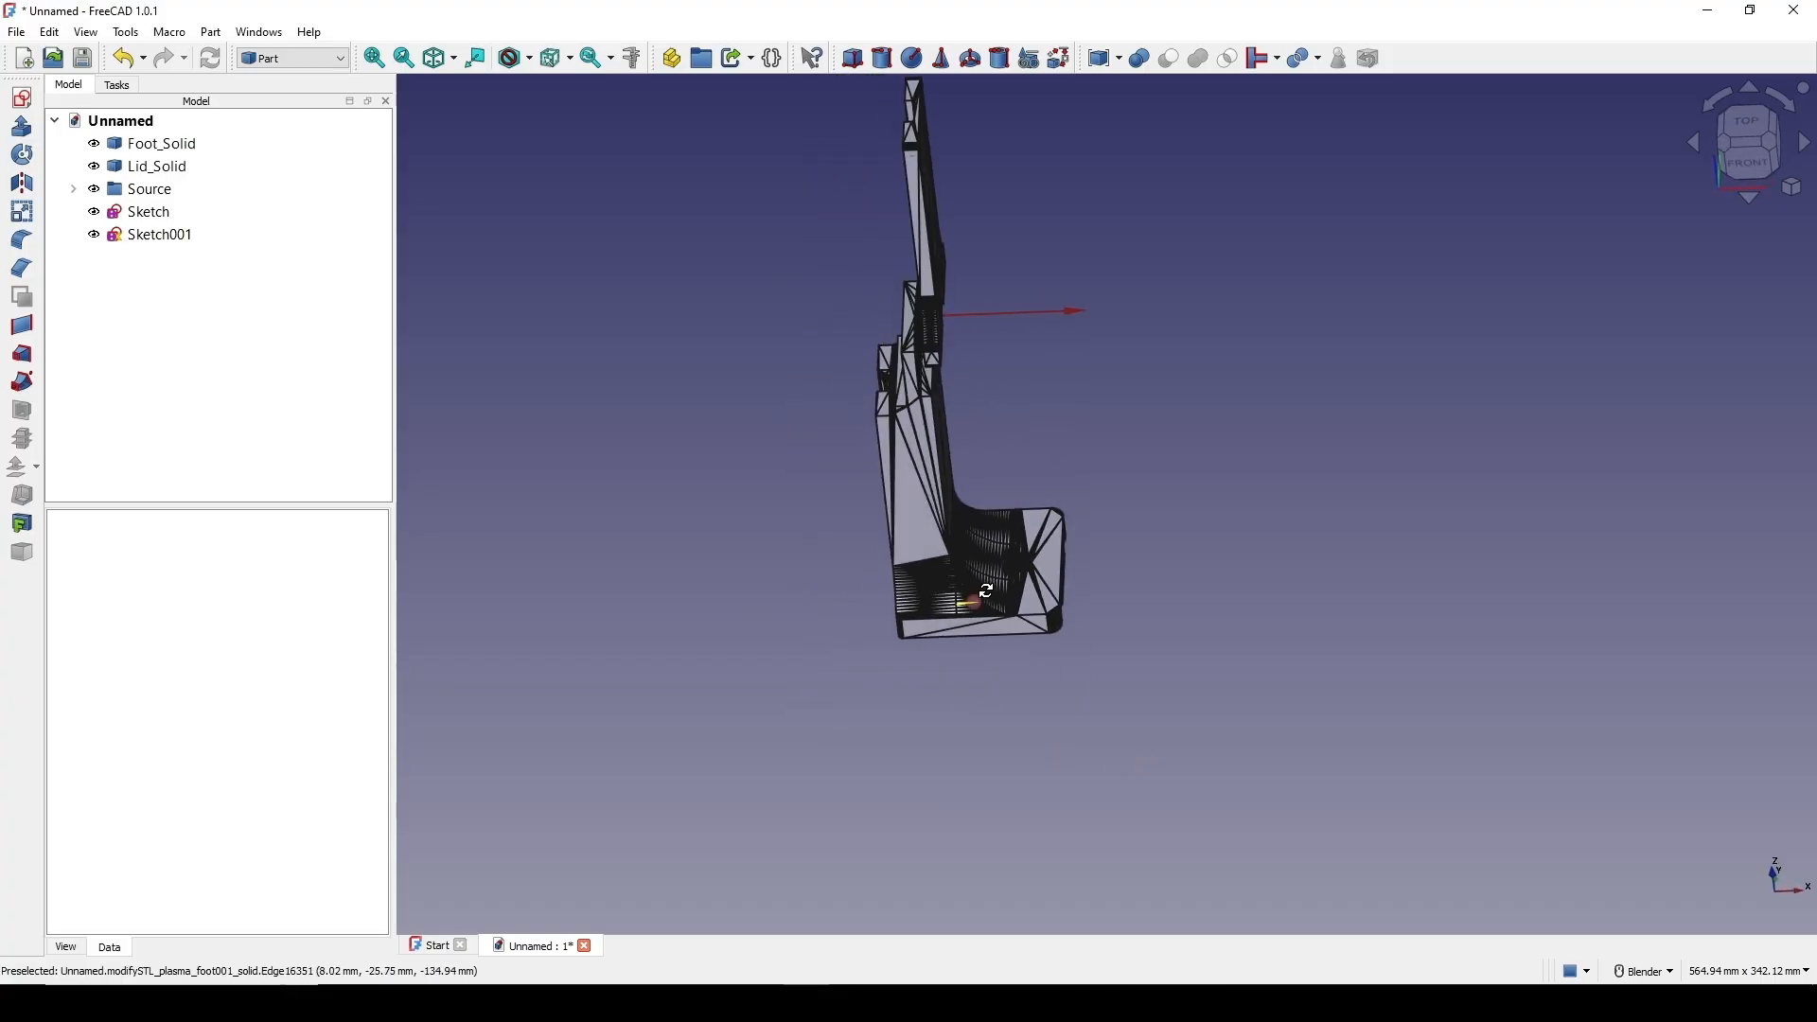
left_click(161, 149)
right_click(163, 155)
left_click(198, 157)
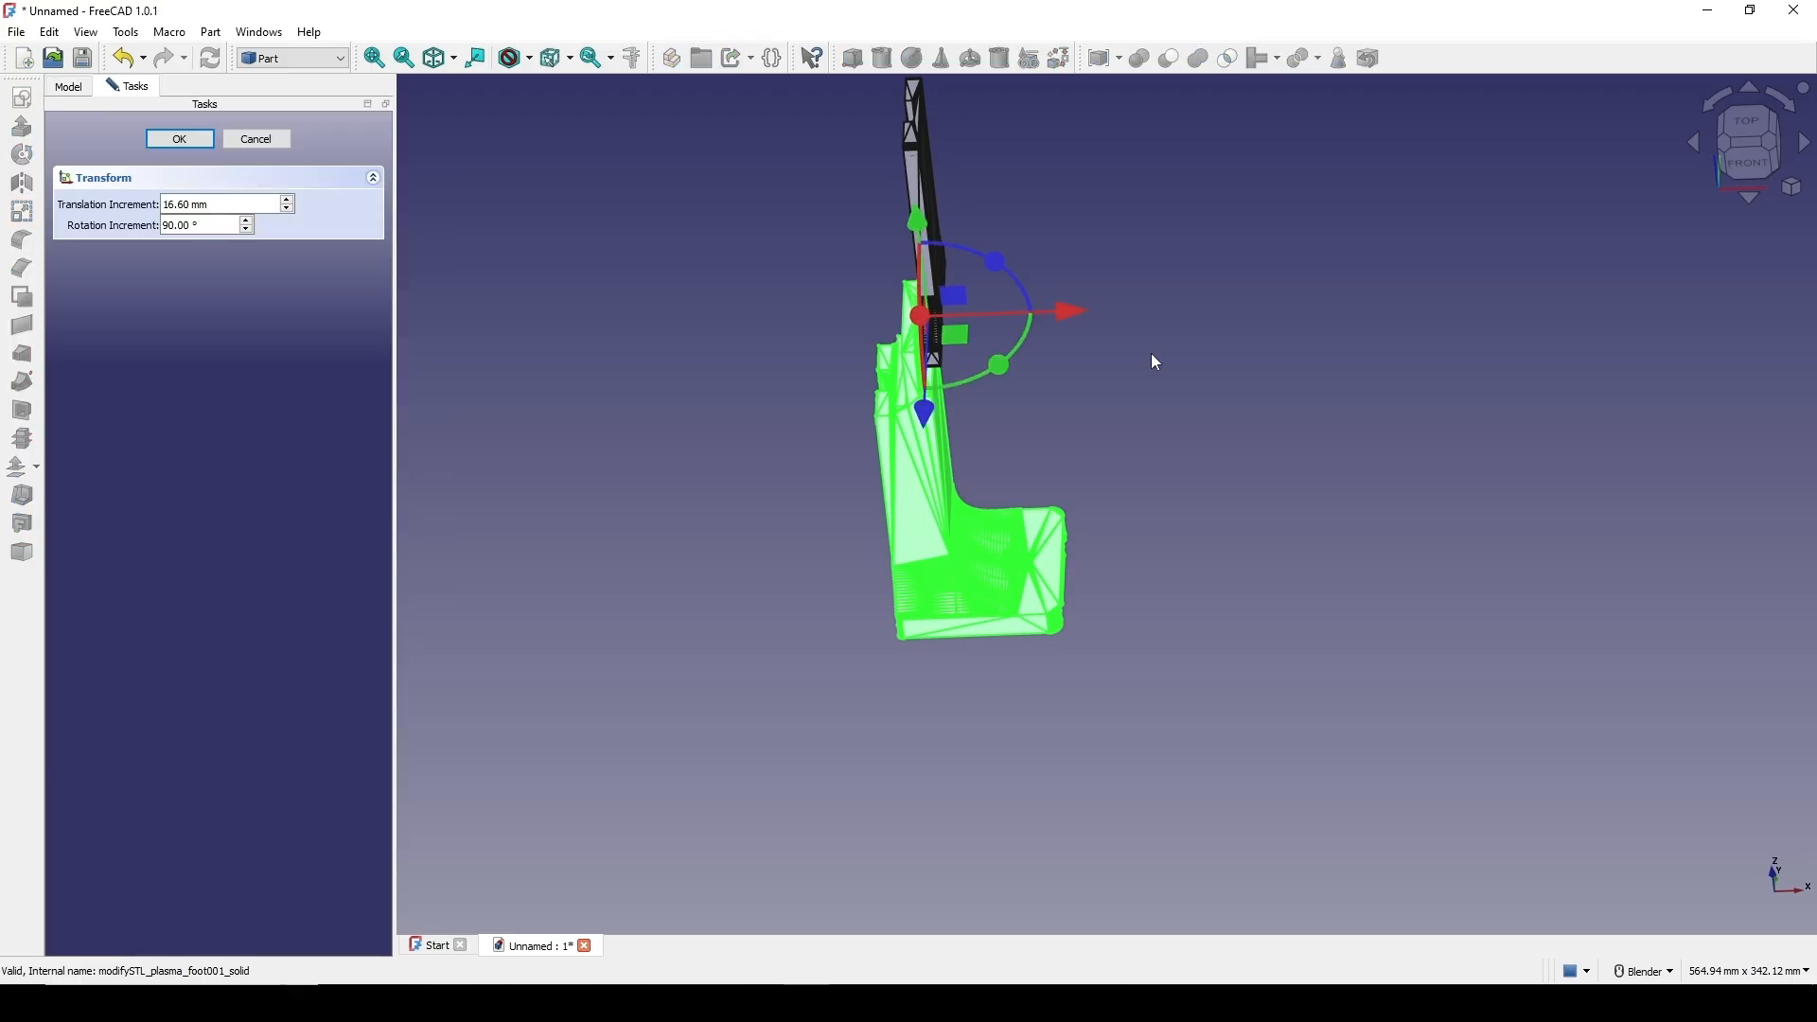
middle_click_drag(1152, 357, 1357, 372)
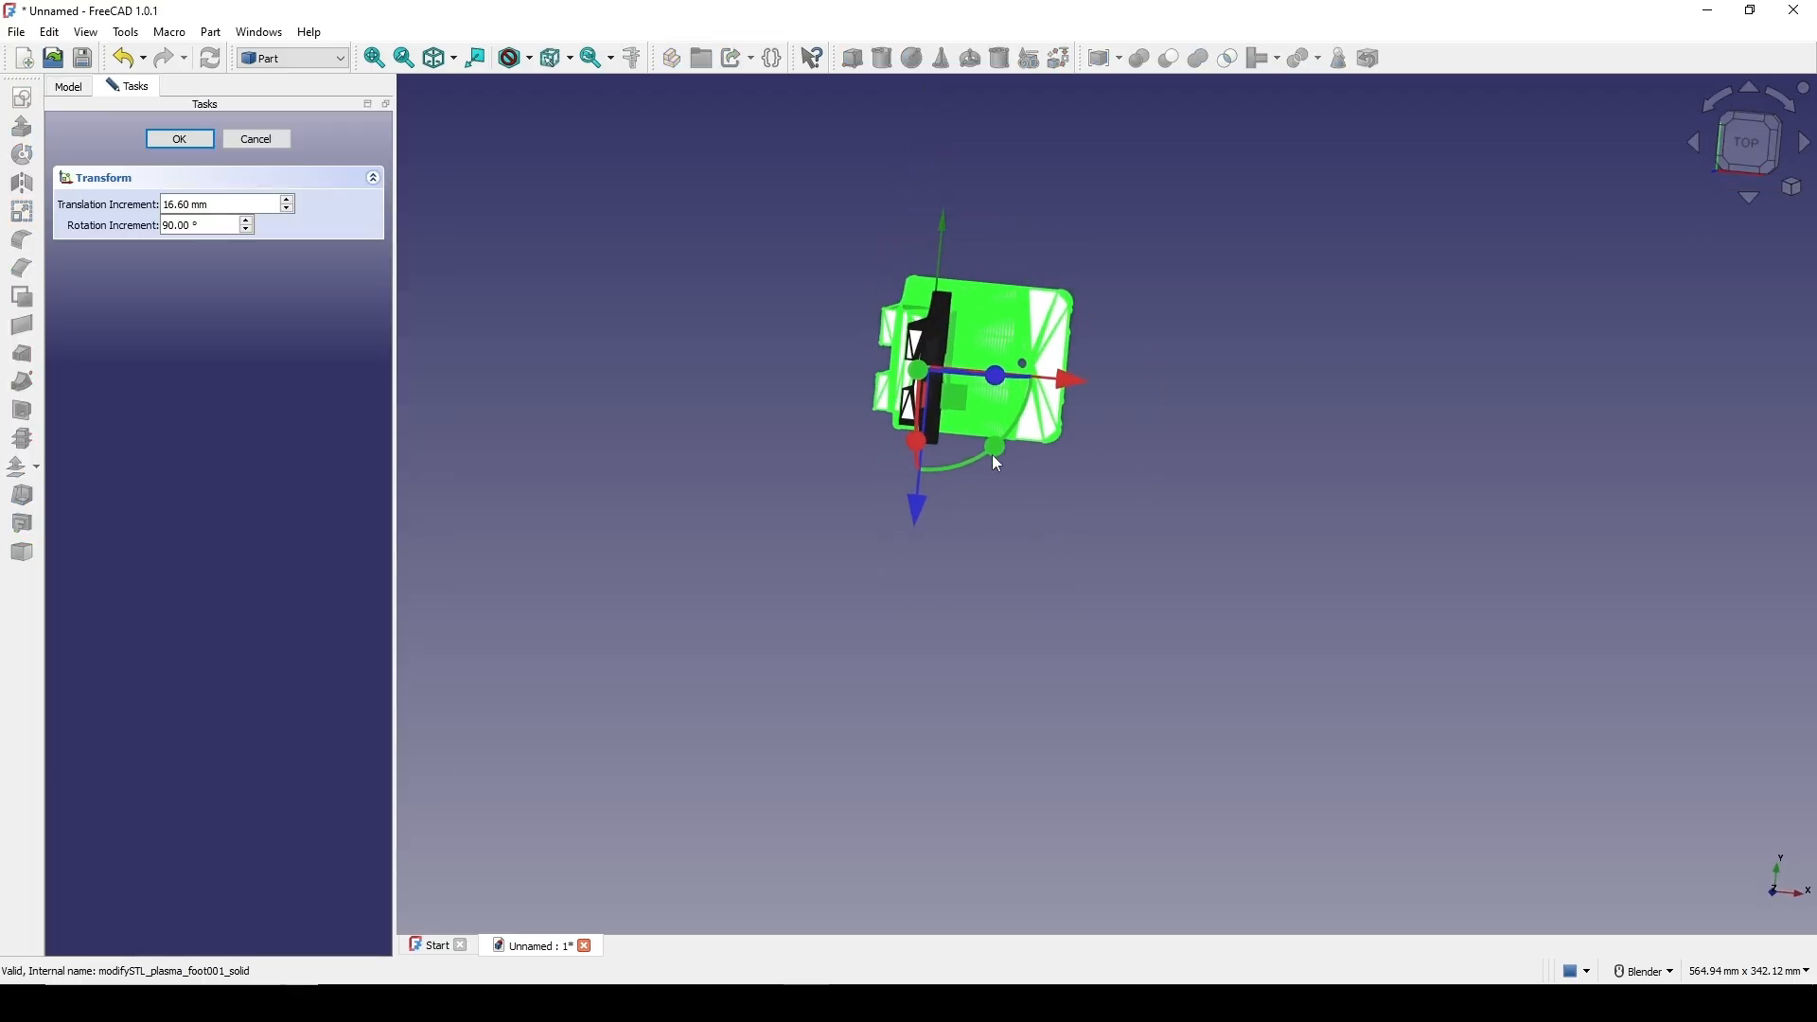
left_click_drag(997, 451, 806, 33)
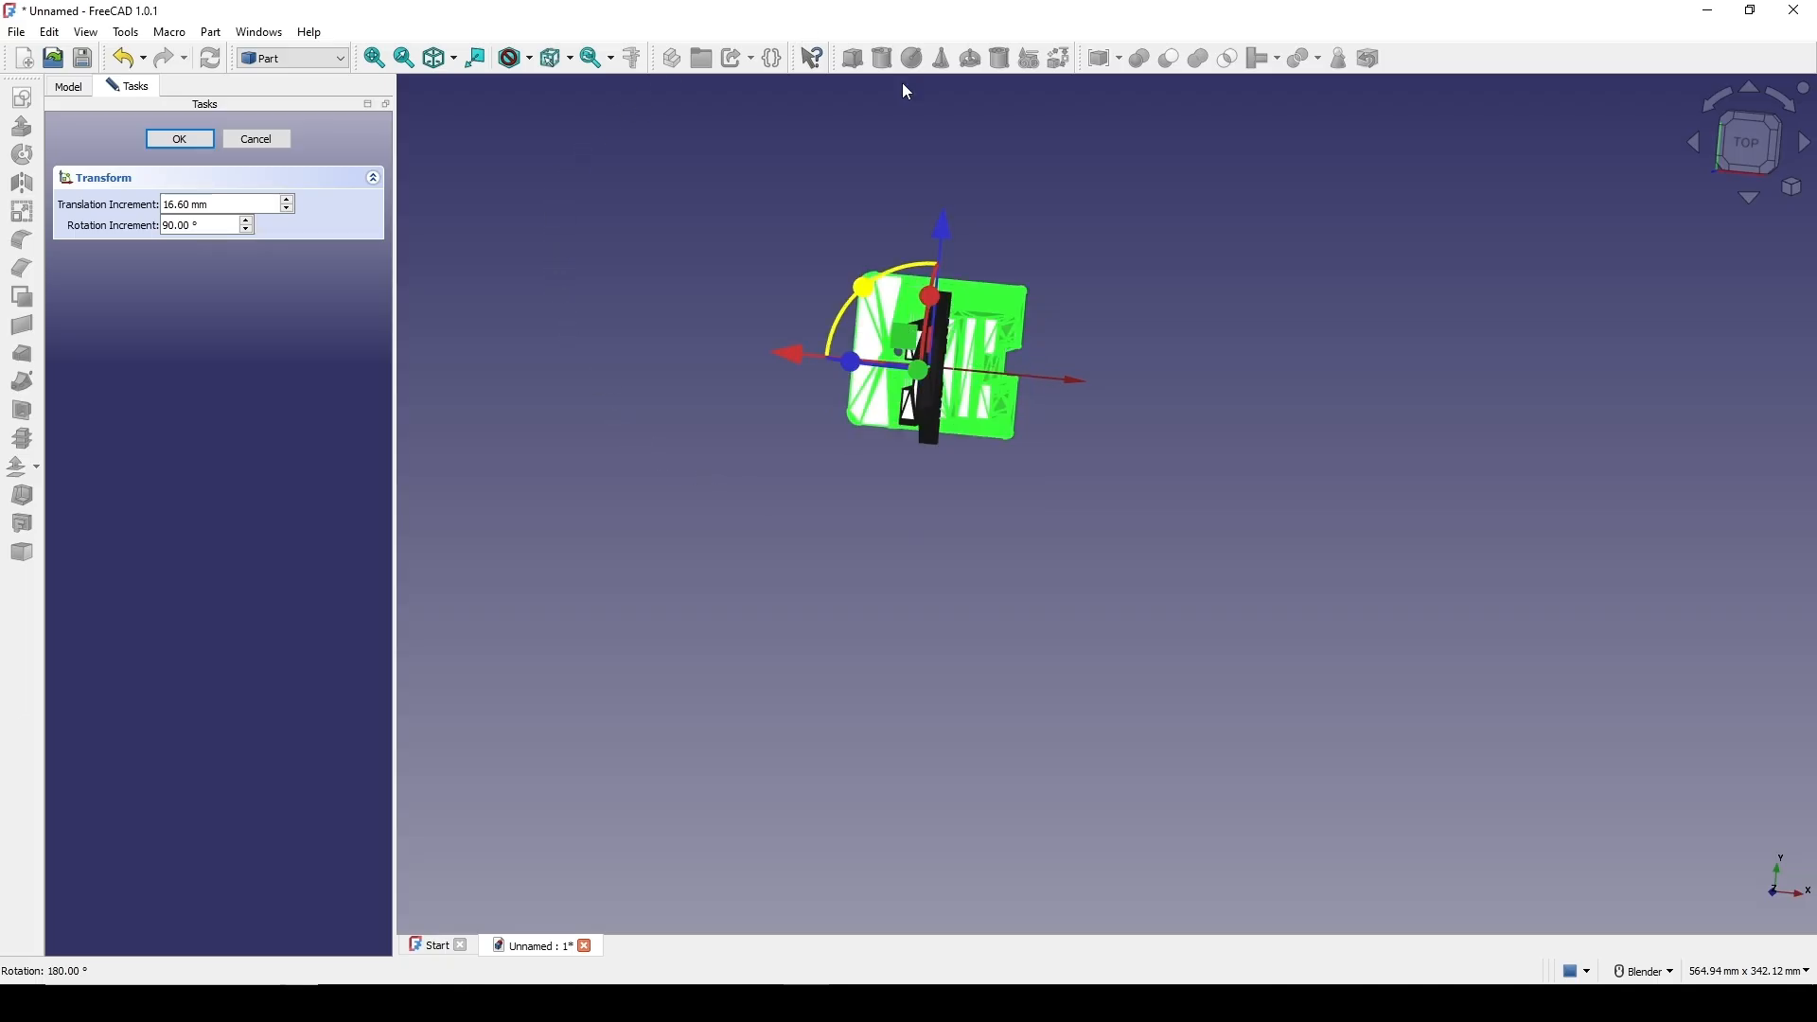
left_click(180, 139)
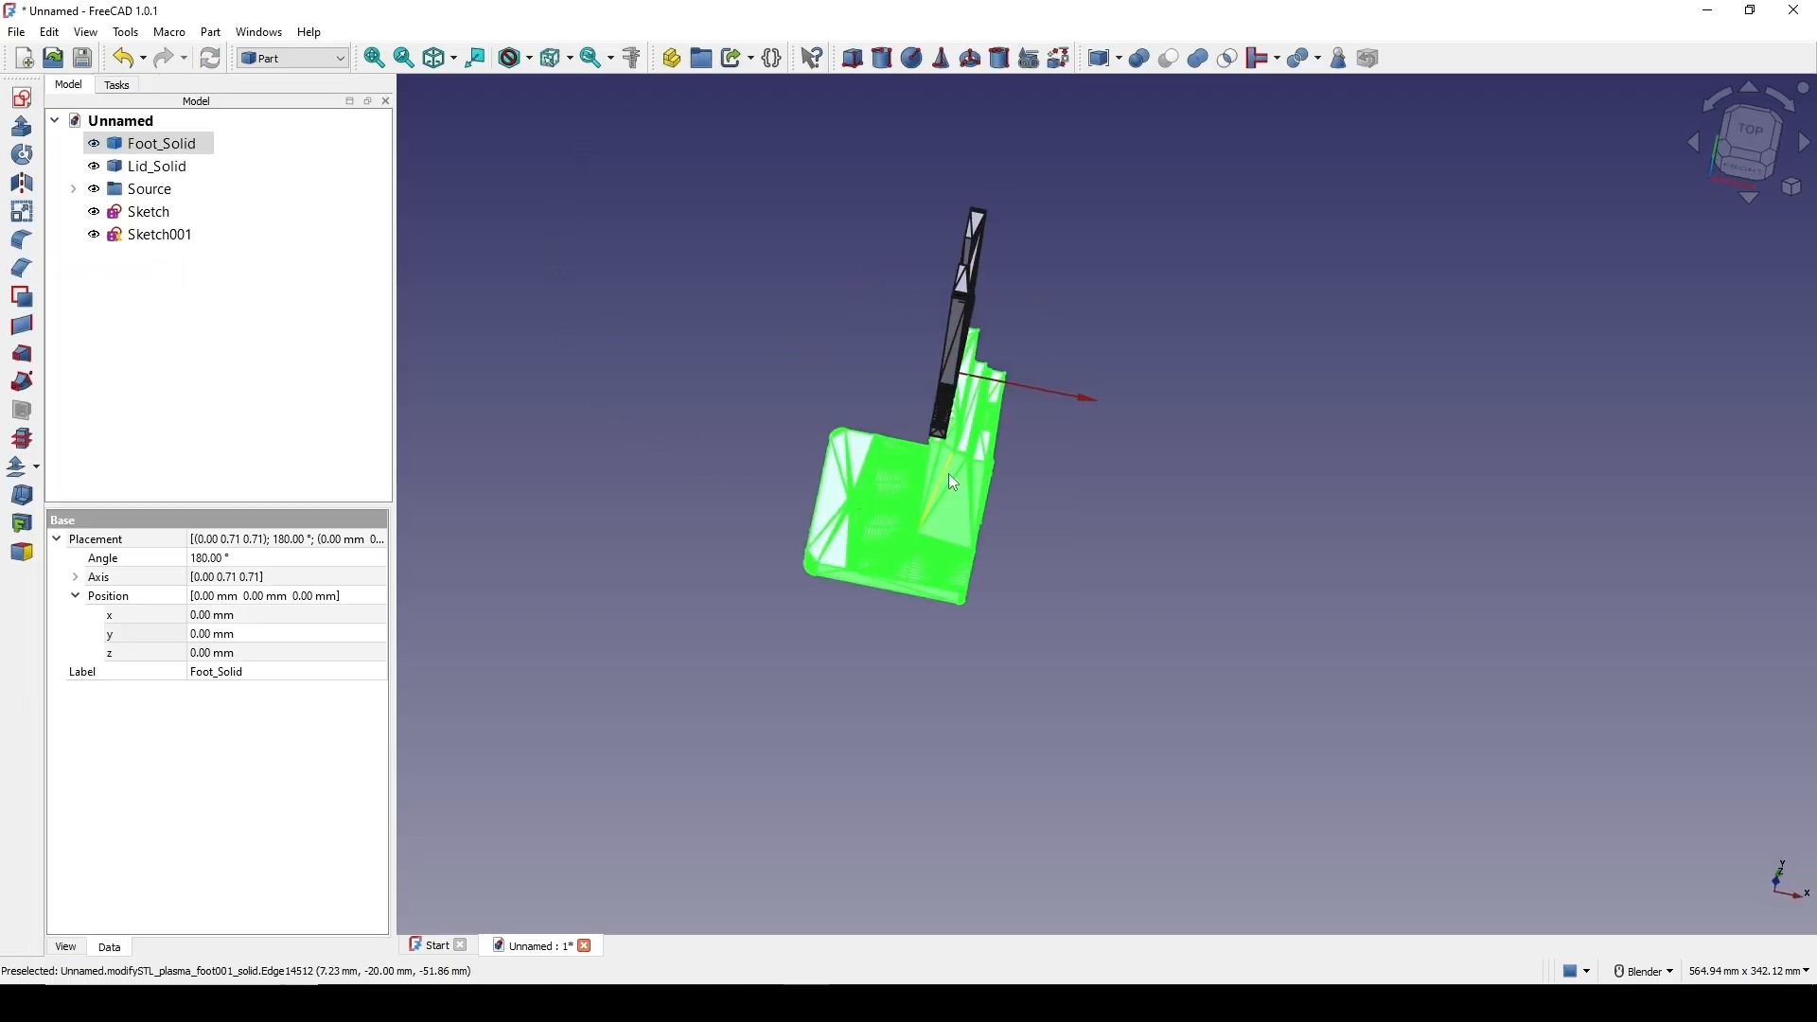
Create a new sketch on the XZ plane with zero offset, viewing the foot and lid from the front
middle_click_drag(1070, 520, 1094, 460)
left_click(1752, 171)
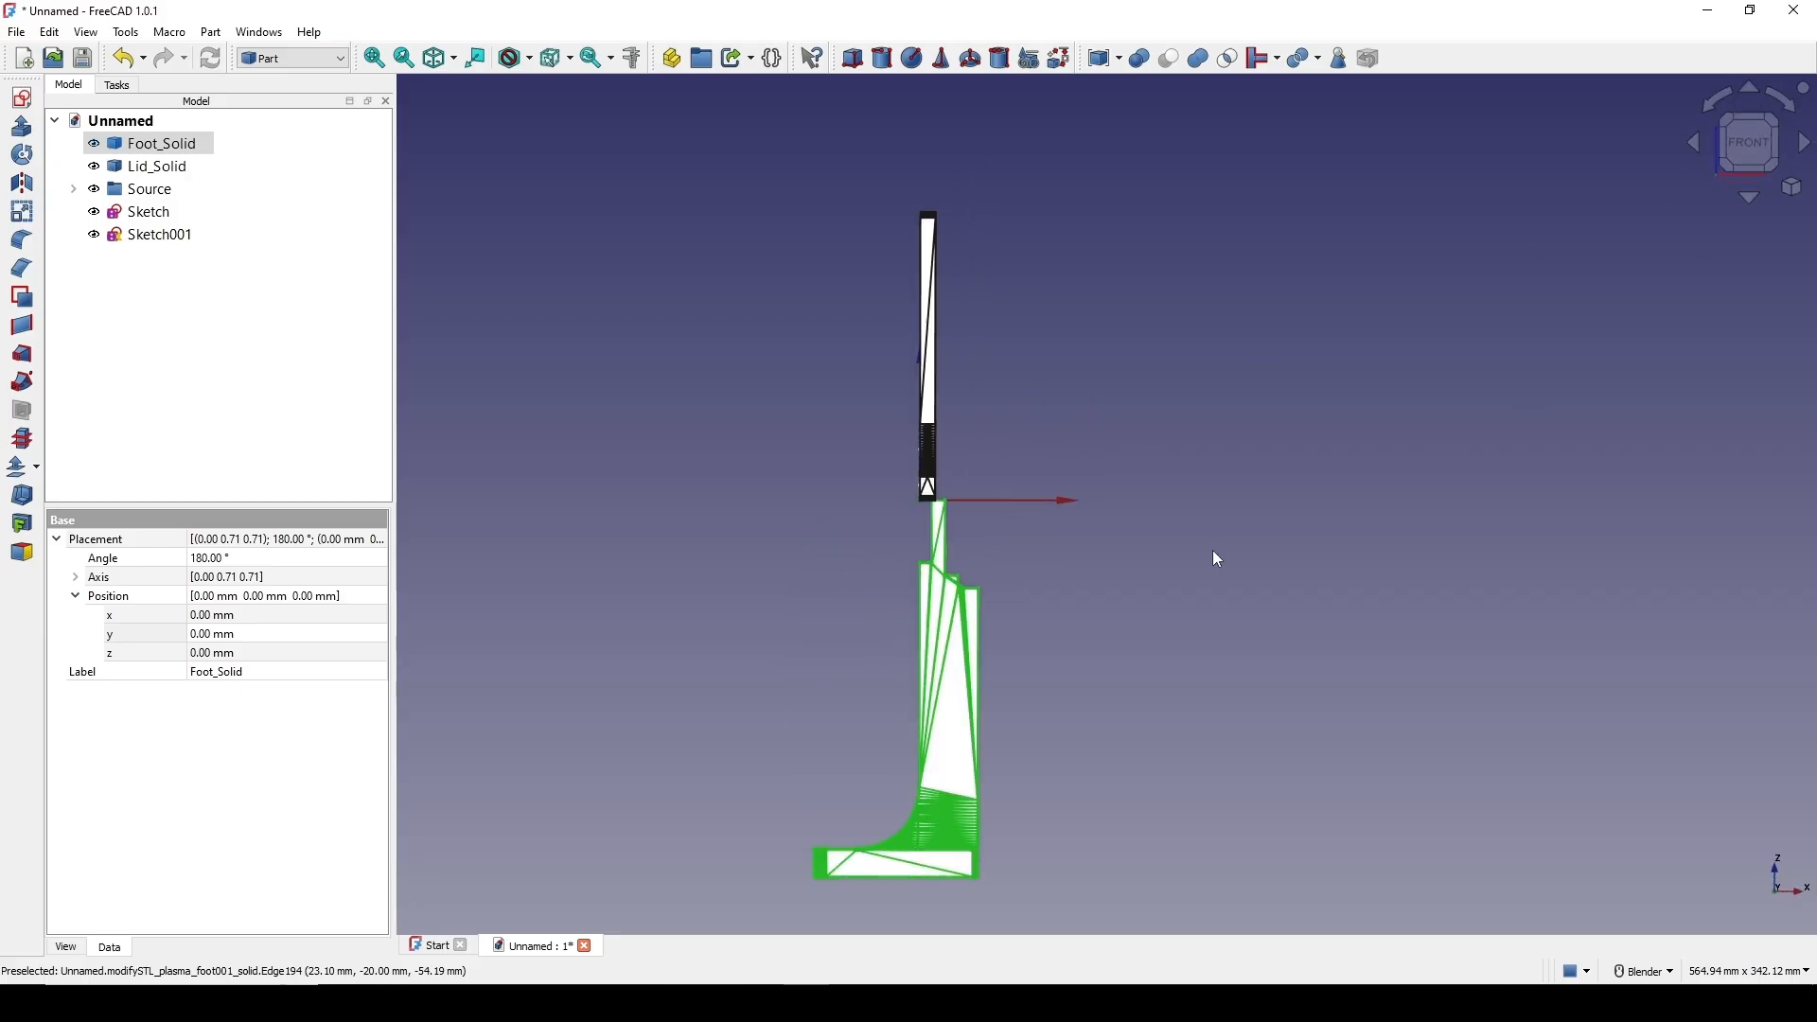
left_click(1176, 429)
middle_click_drag(1133, 471, 1144, 479, "shift")
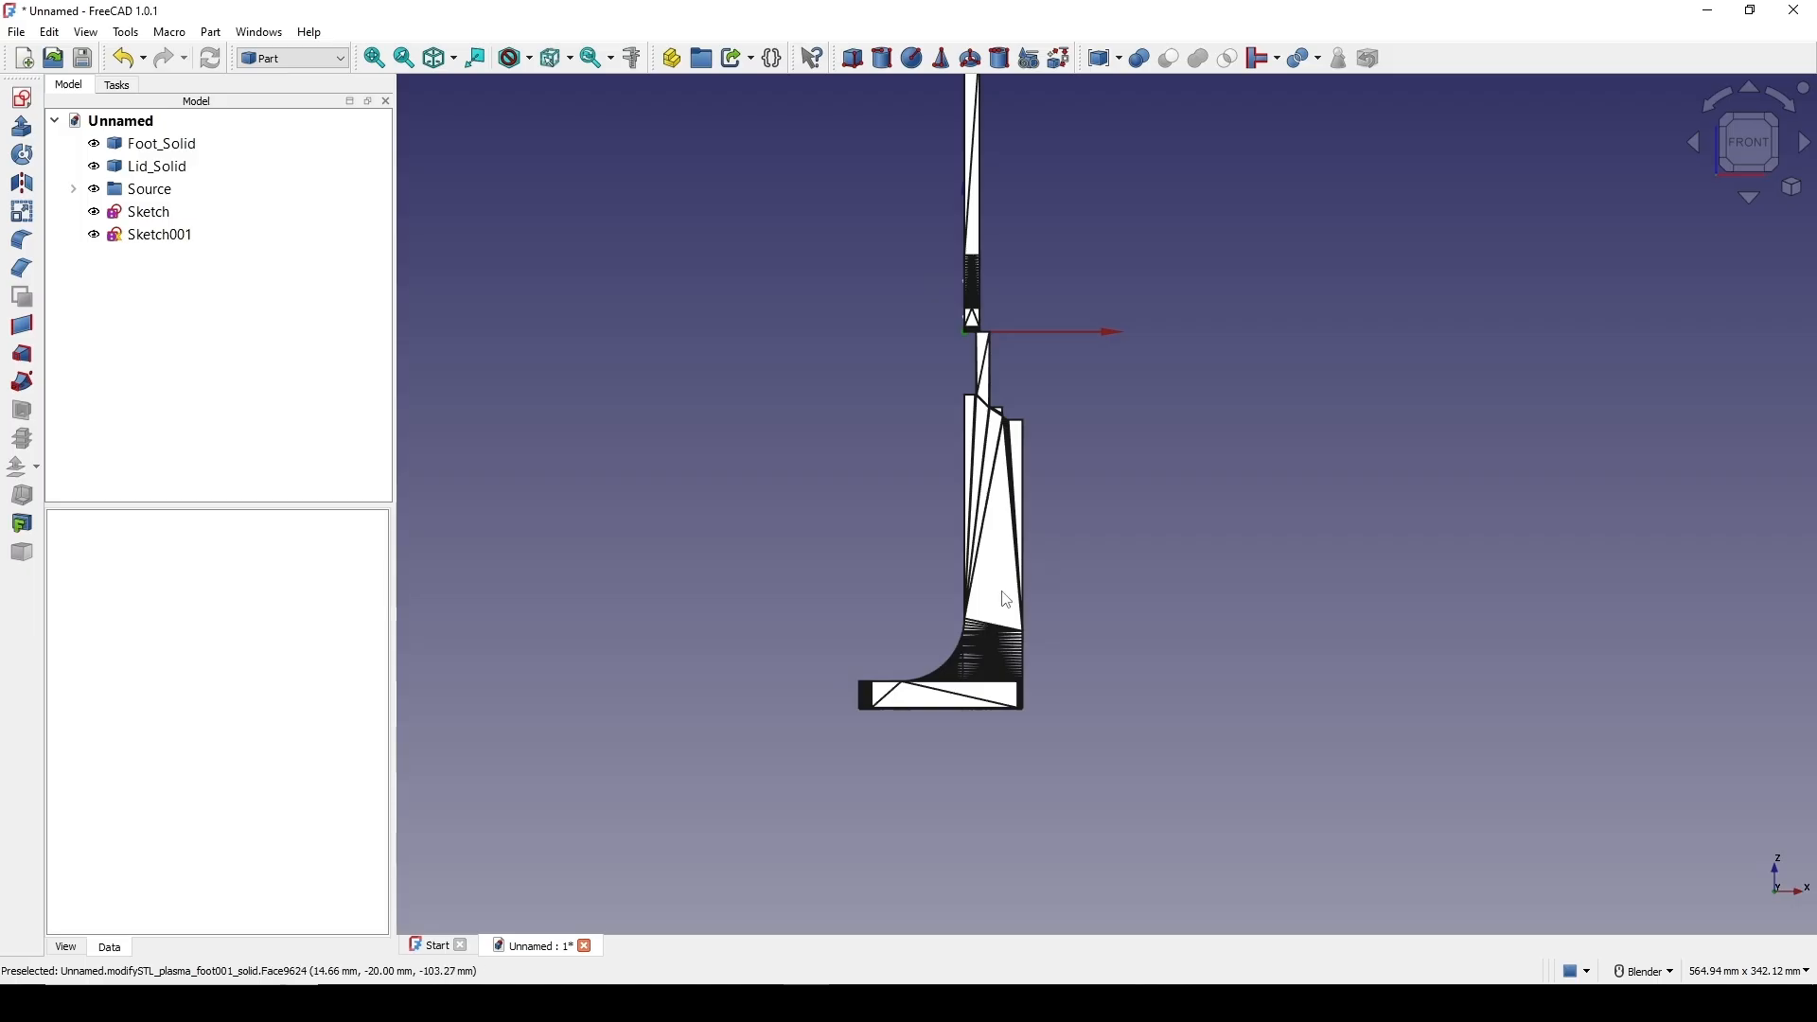
middle_click_drag(1108, 469, 1100, 409, "shift")
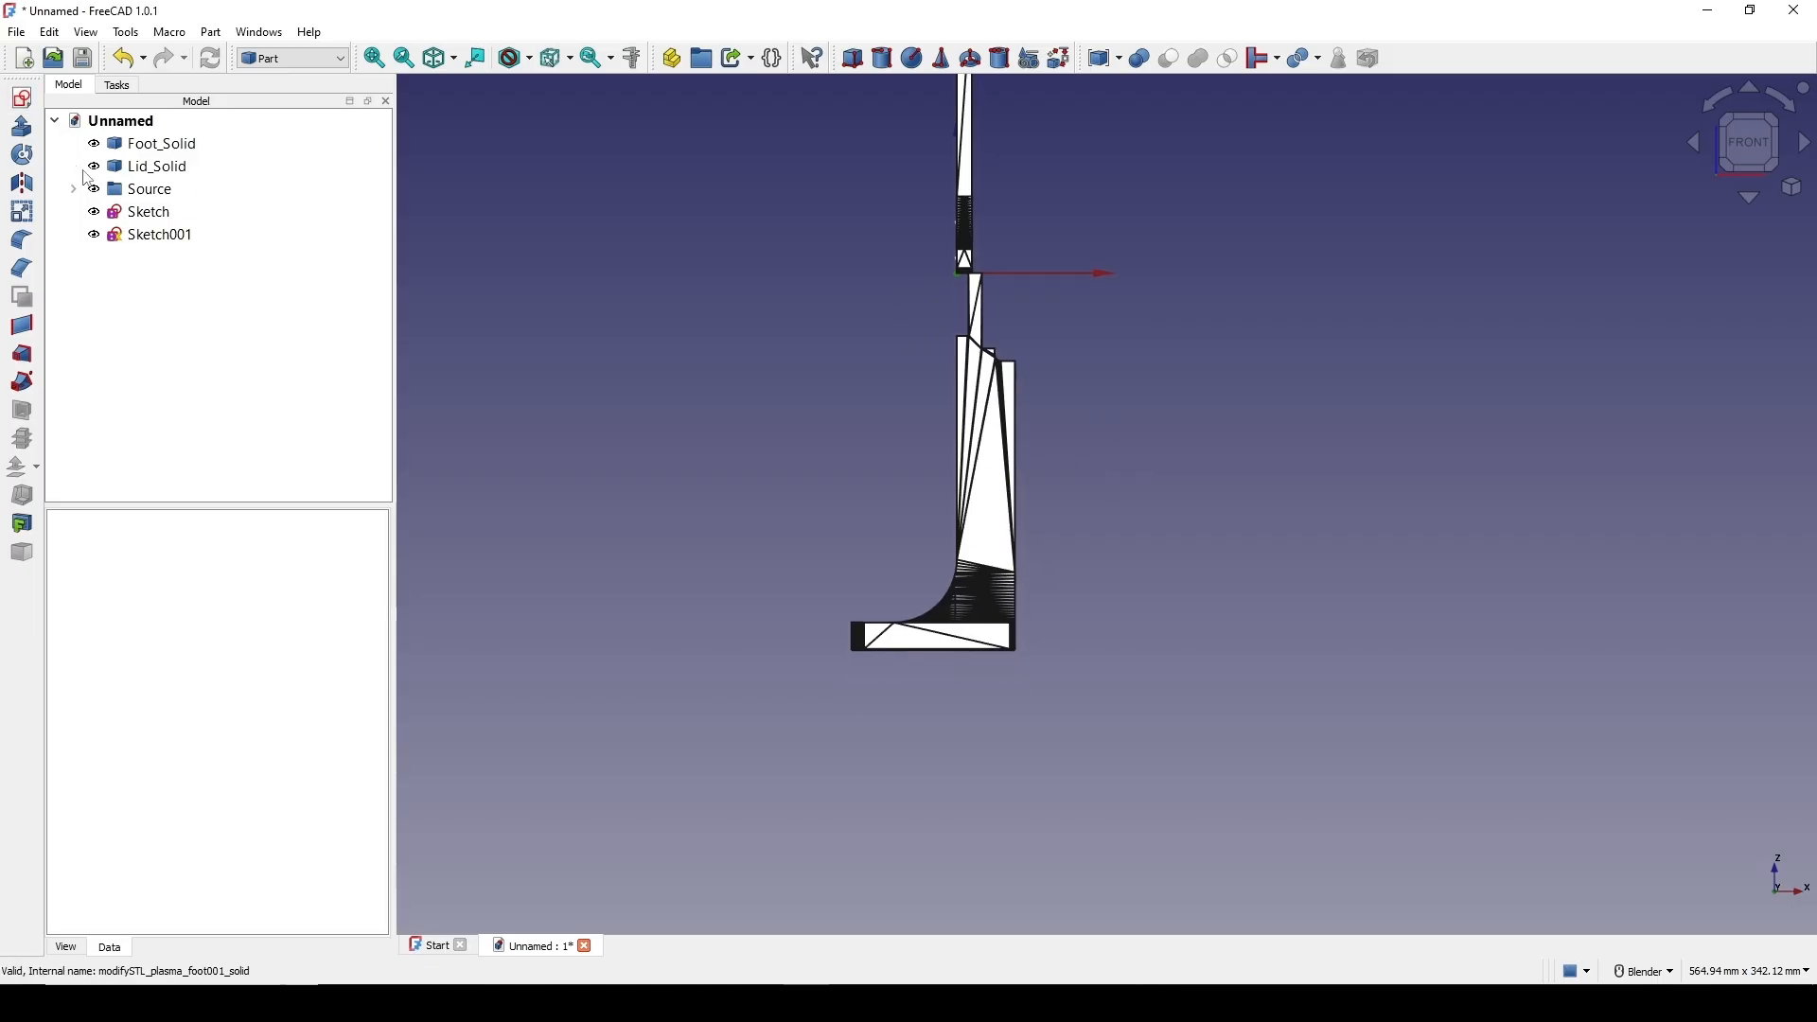
left_click(21, 98)
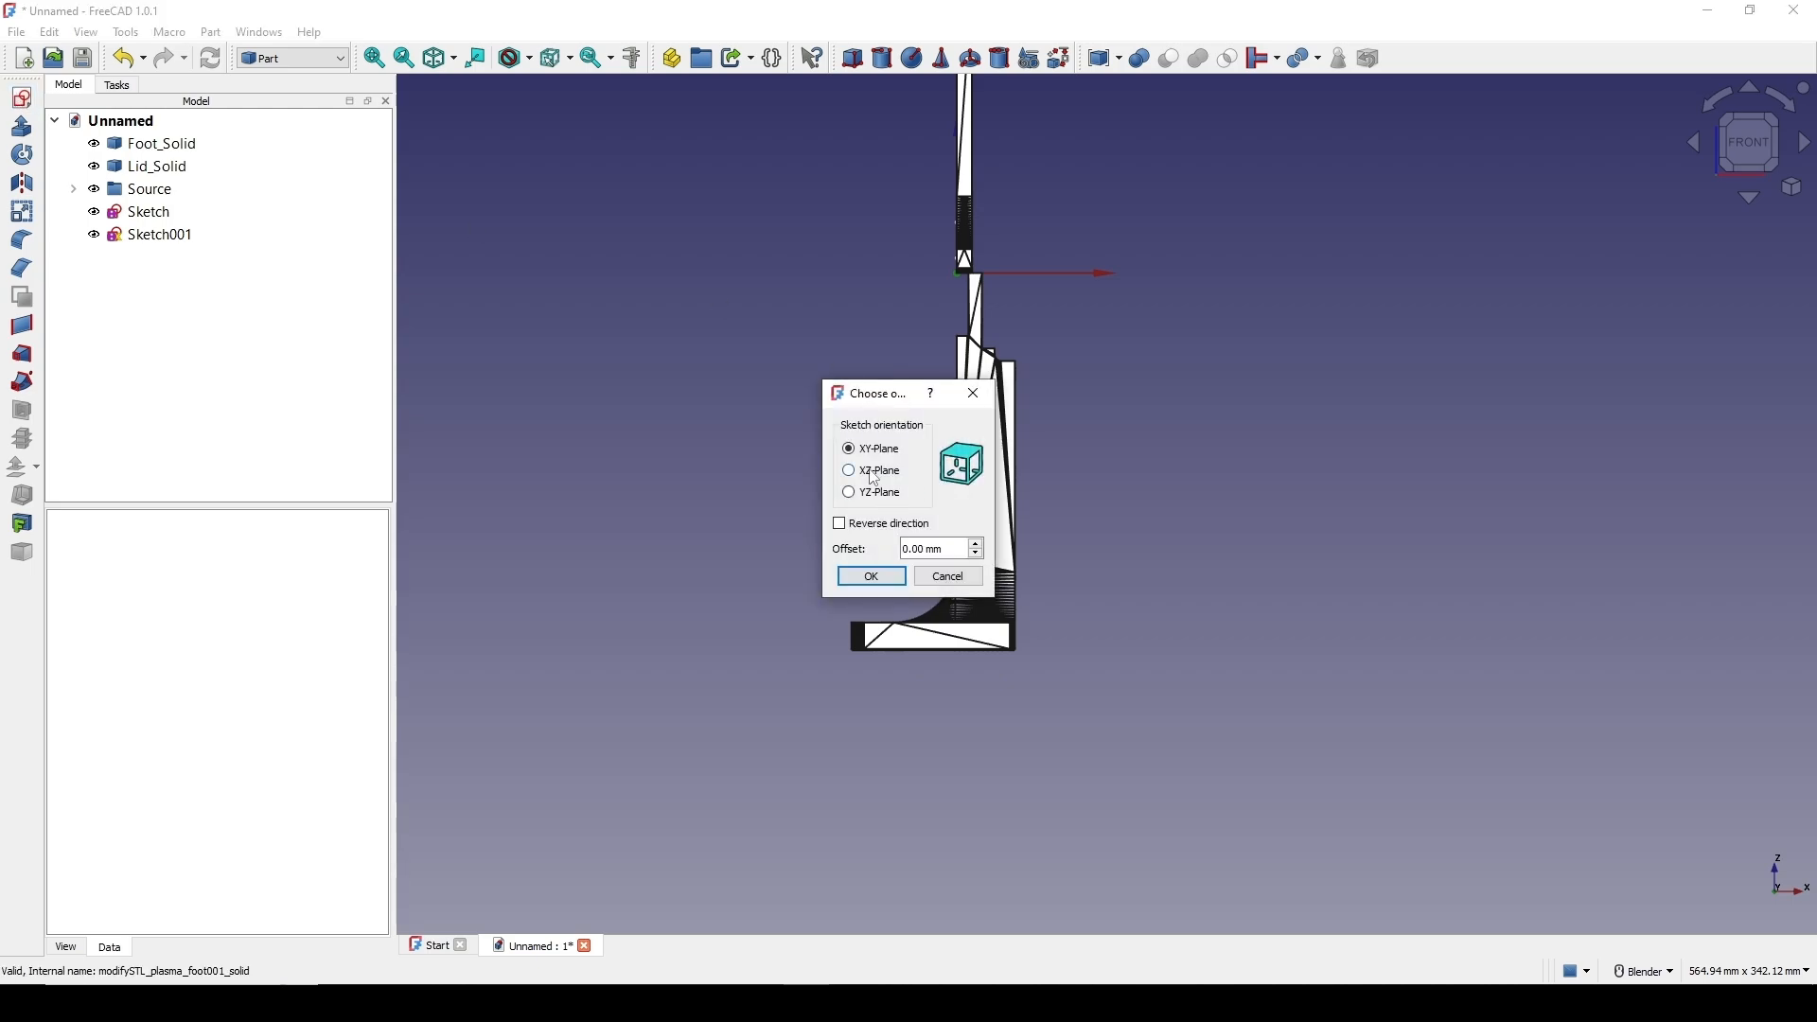
left_click(874, 472)
left_click(884, 576)
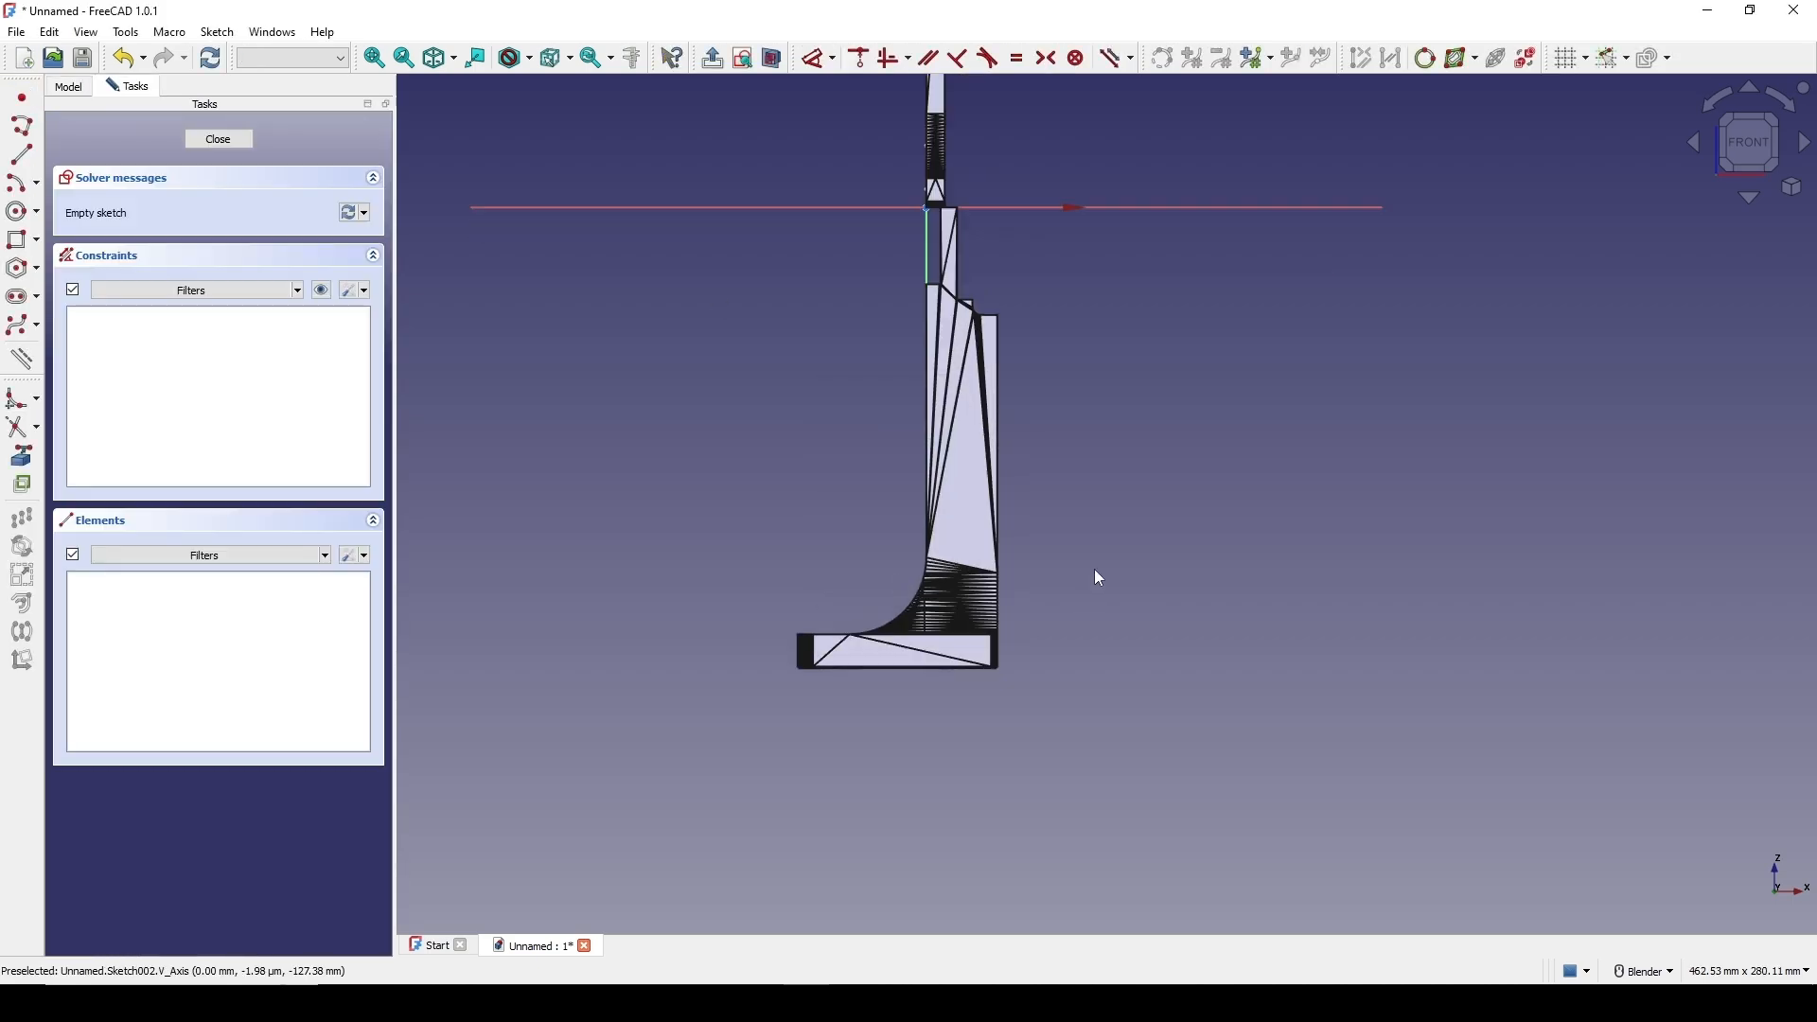
Project the vertex at the lowest chamfered corner of the foot's base plate into the sketch as external geometry
scroll(1095, 570, "up", 3)
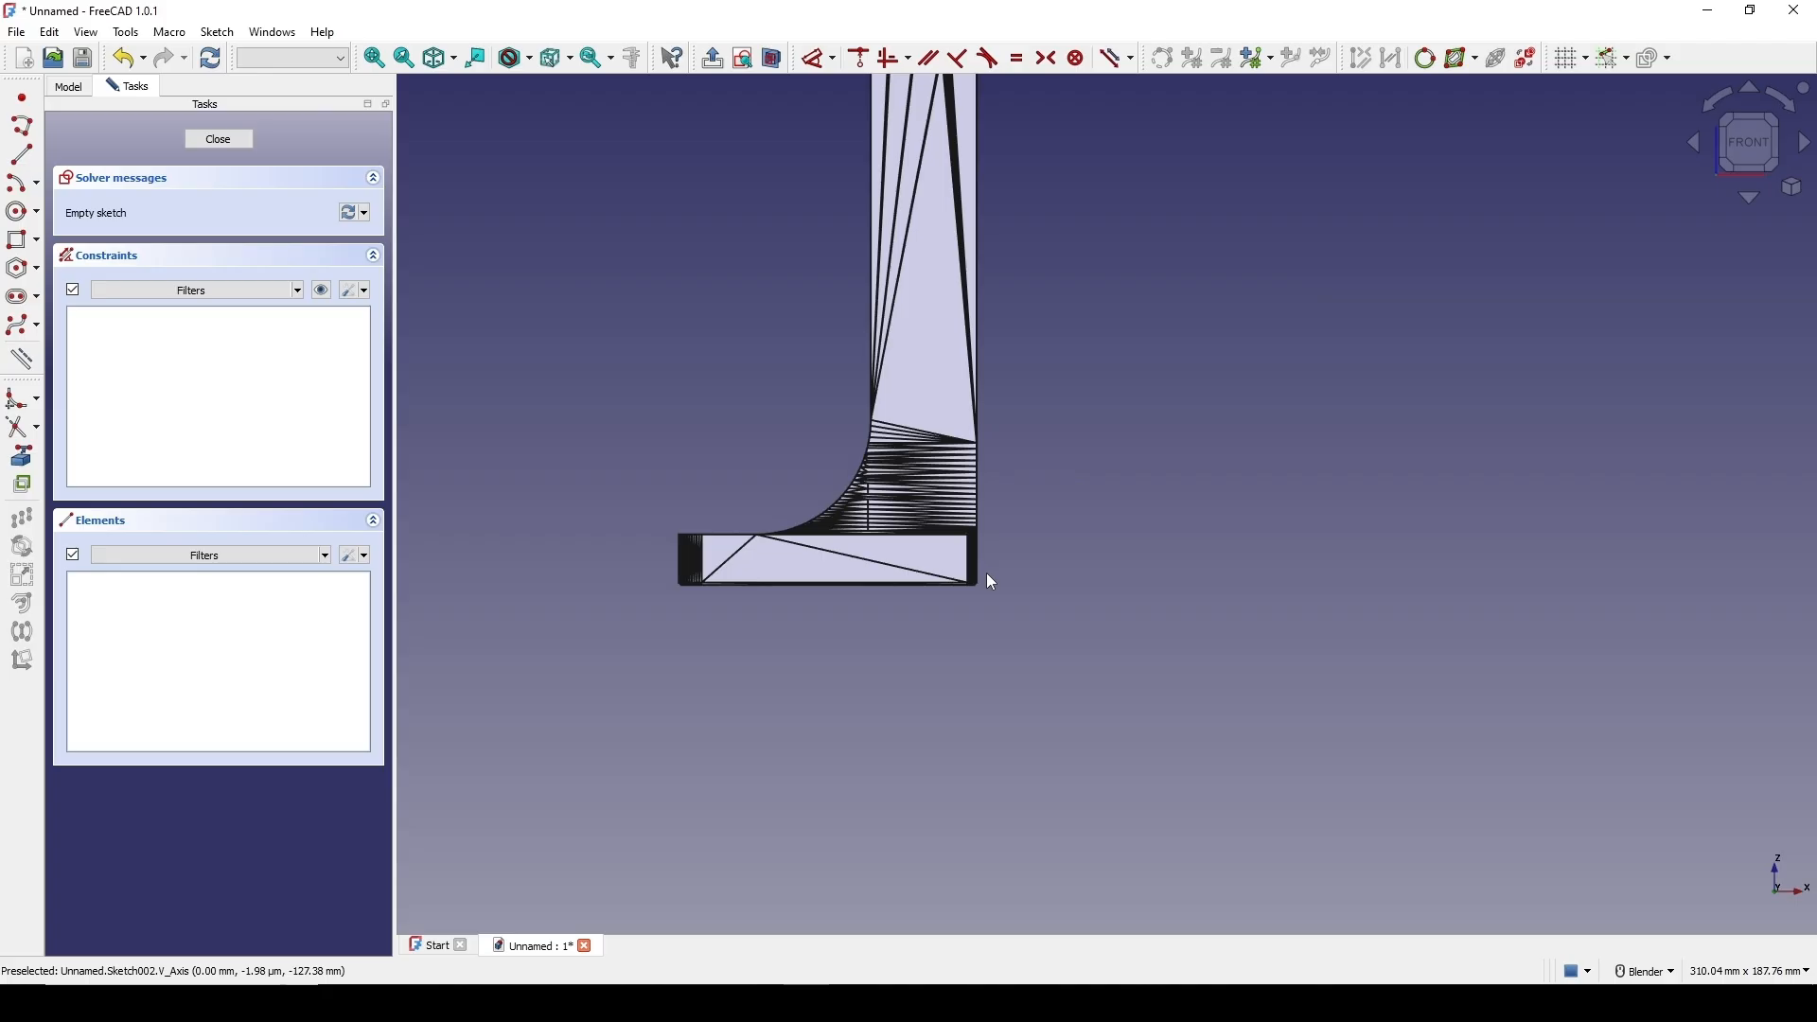
scroll(988, 575, "up", 6)
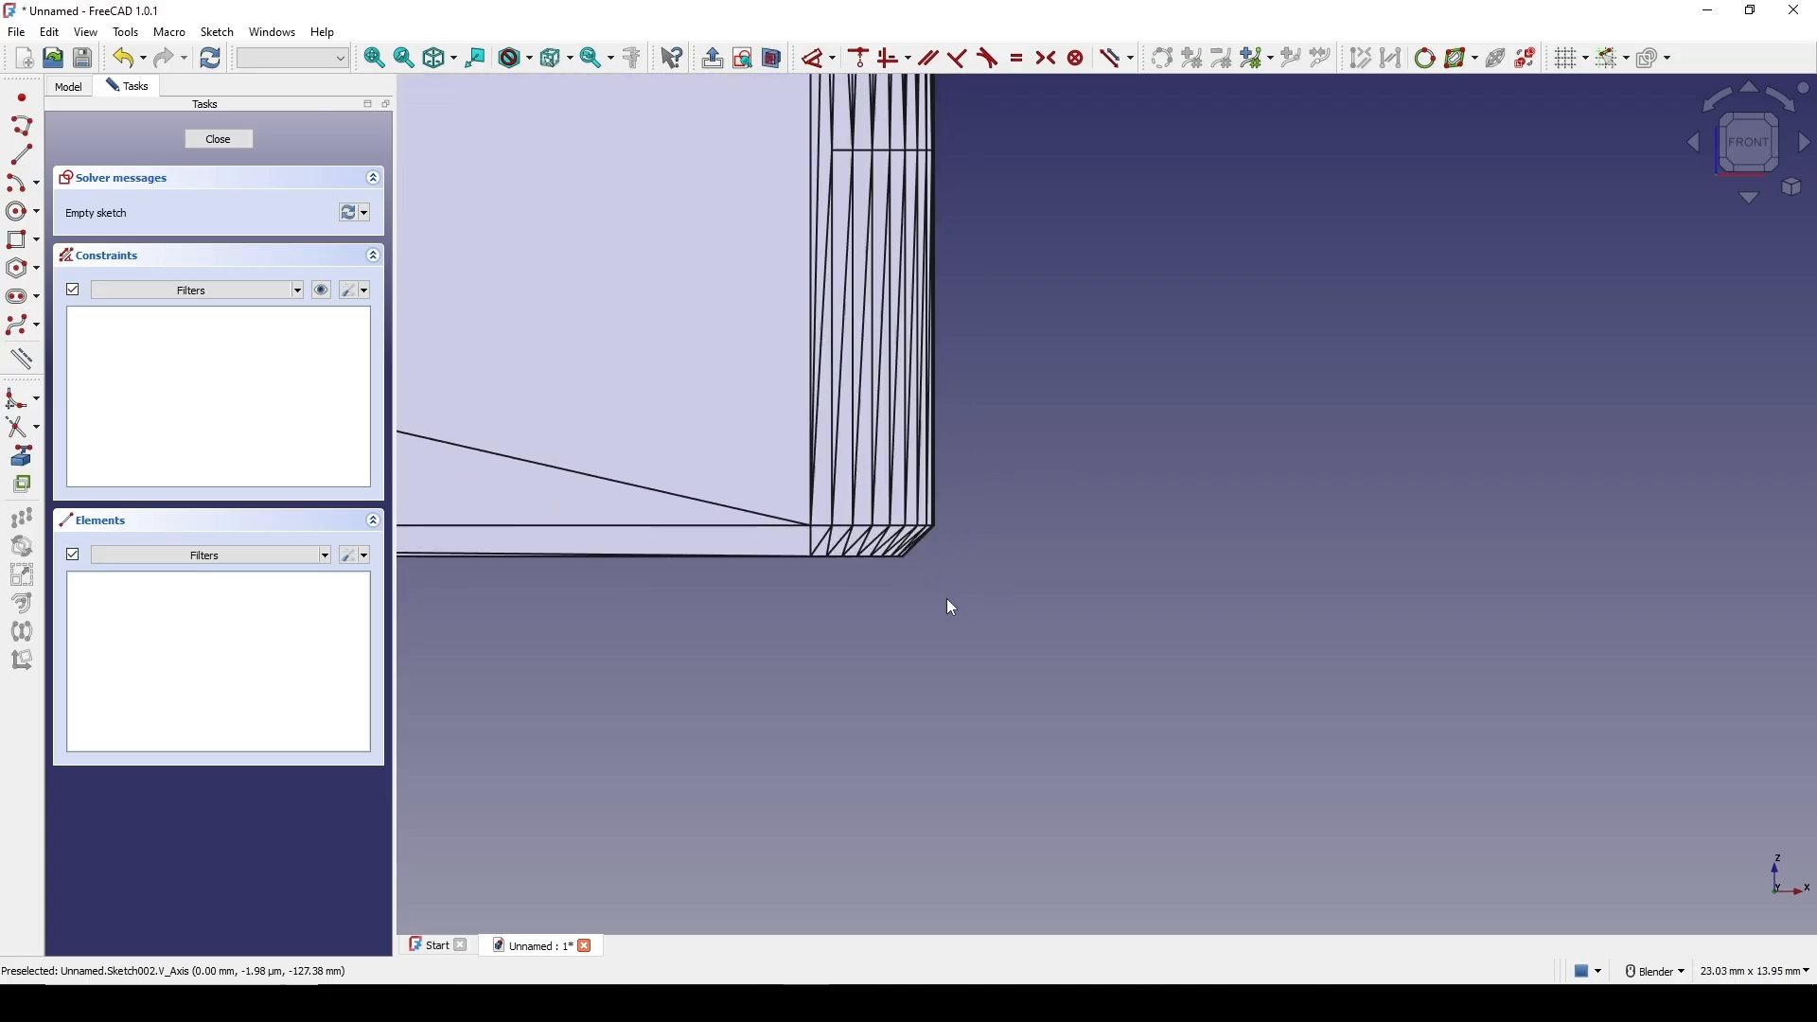
scroll(949, 605, "up", 2)
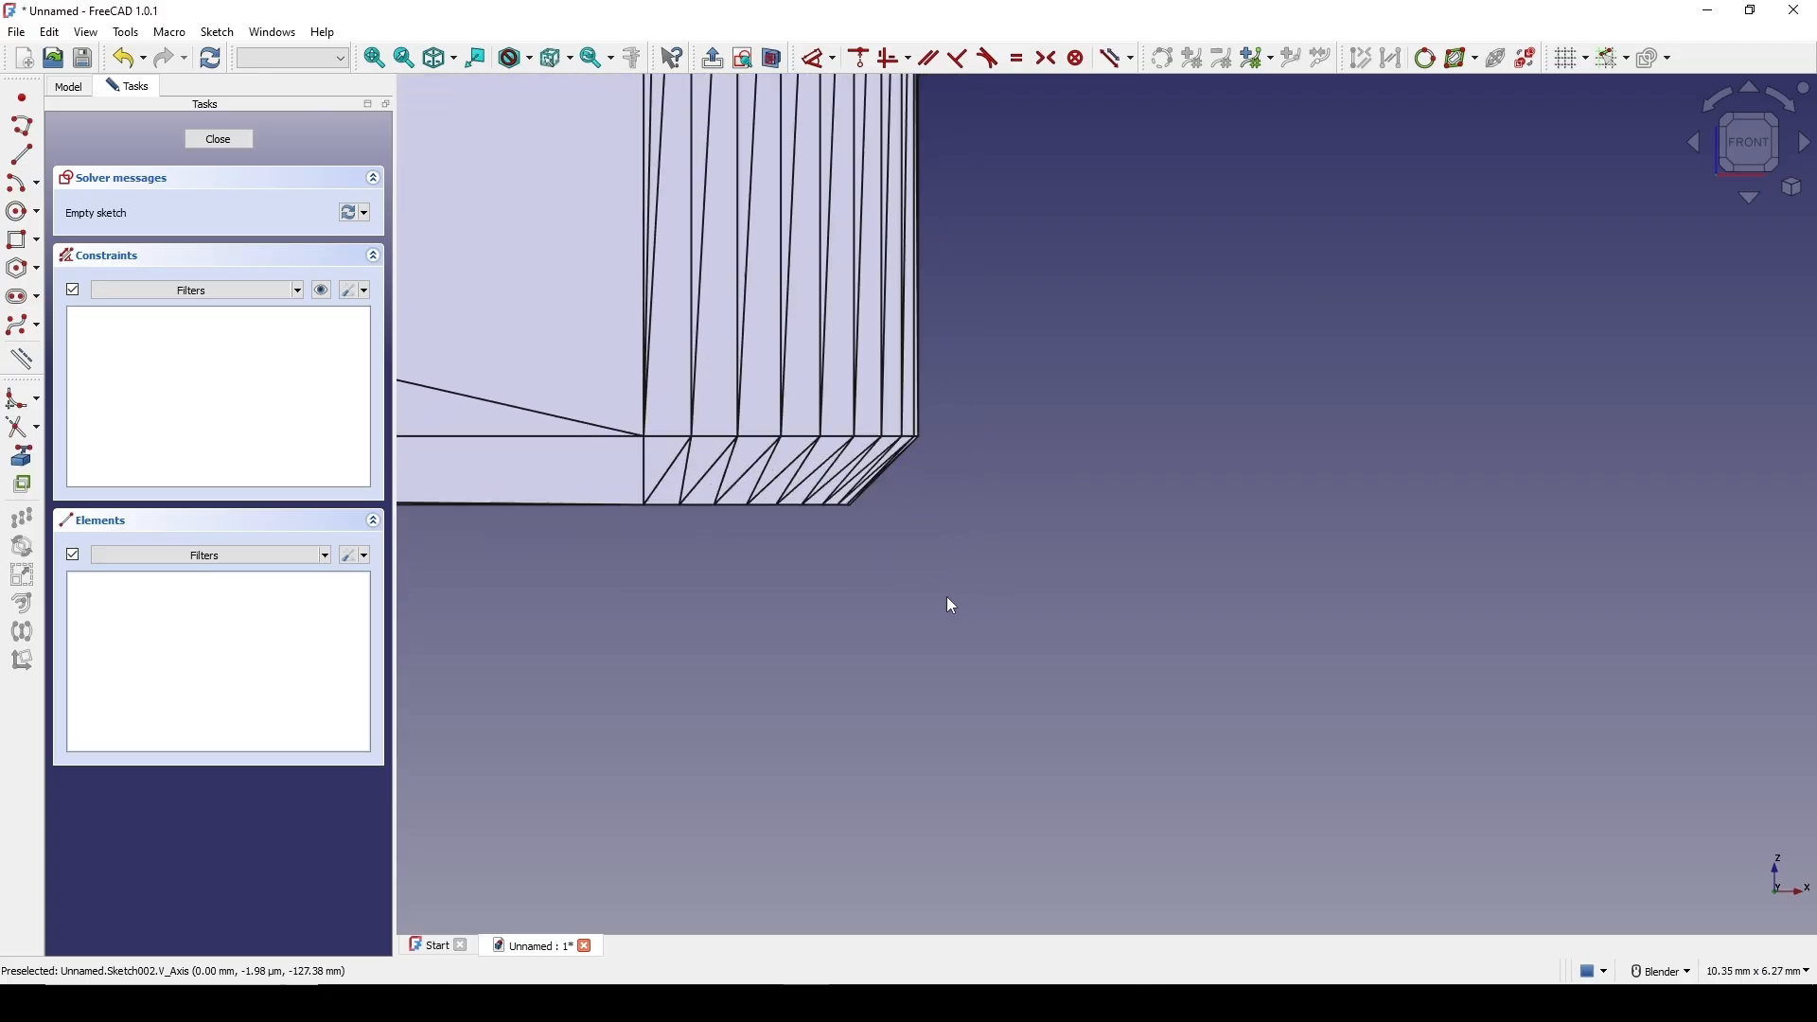
left_click(23, 457)
scroll(1018, 633, "up", 4)
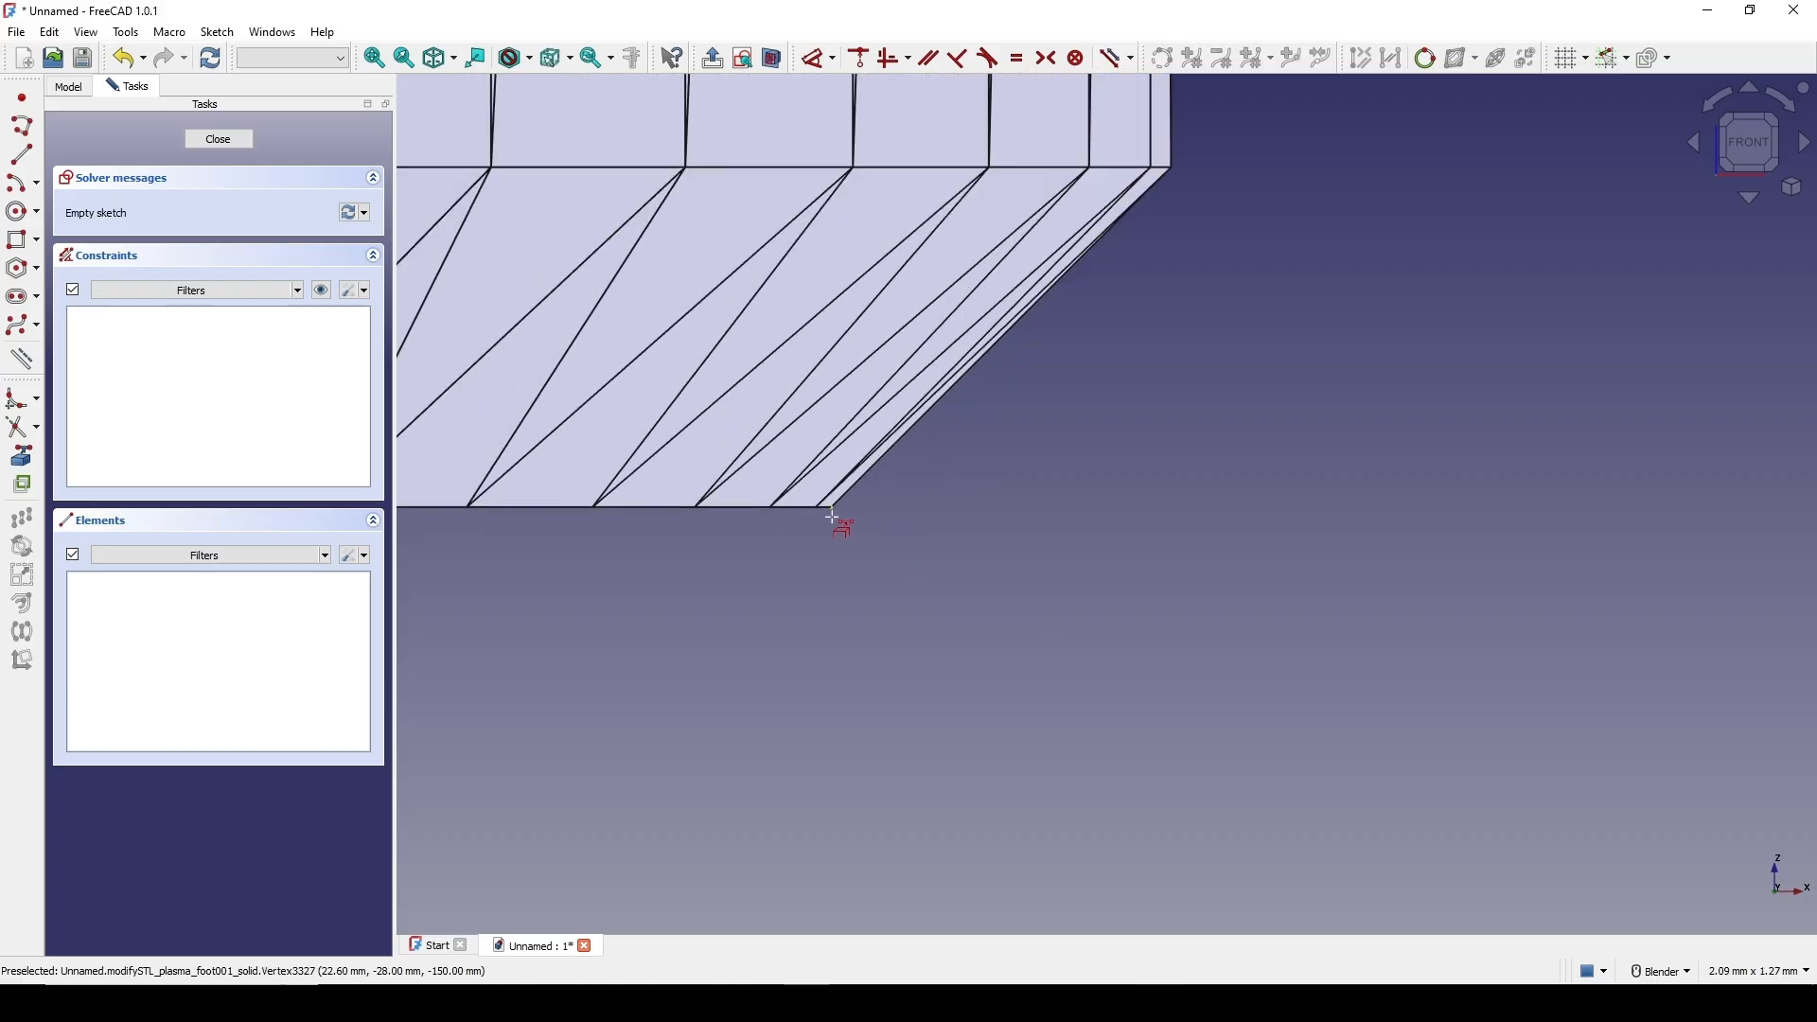
left_click(832, 517)
scroll(1022, 562, "down", 4)
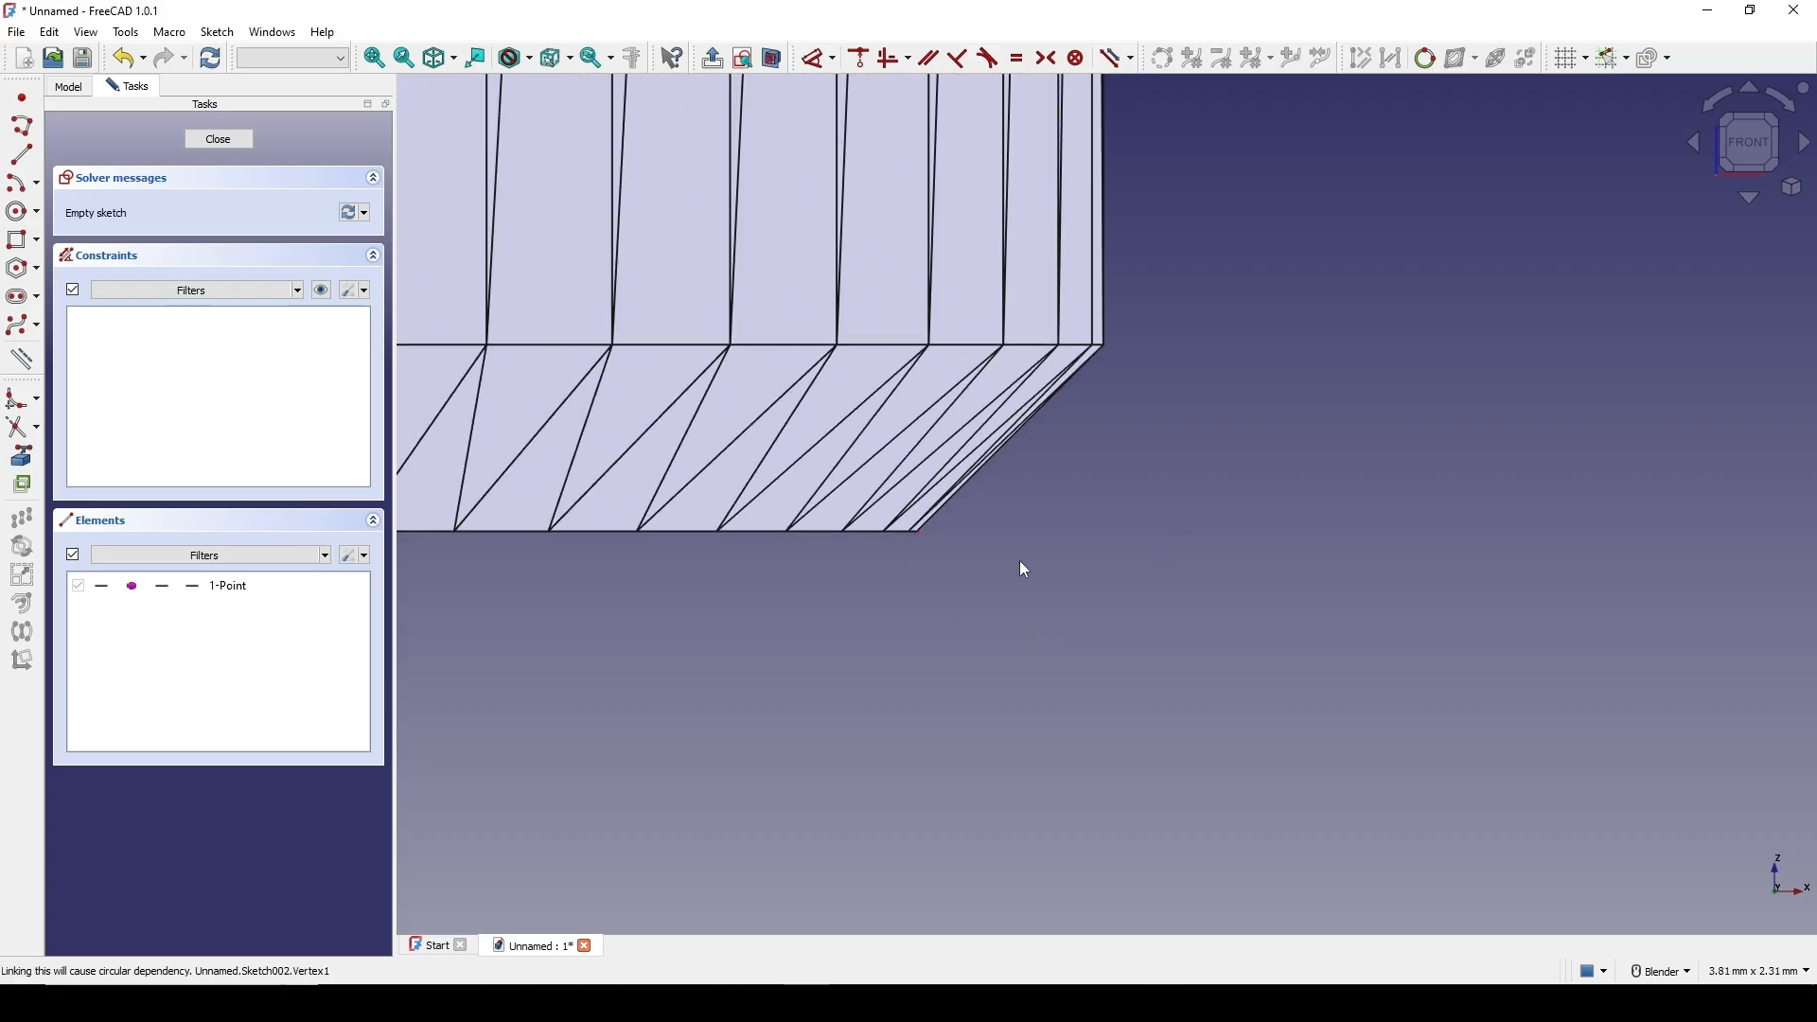
Add a vertical reference dimension between the projected corner point and the horizontal axis, and close the sketch
scroll(1052, 585, "down", 9)
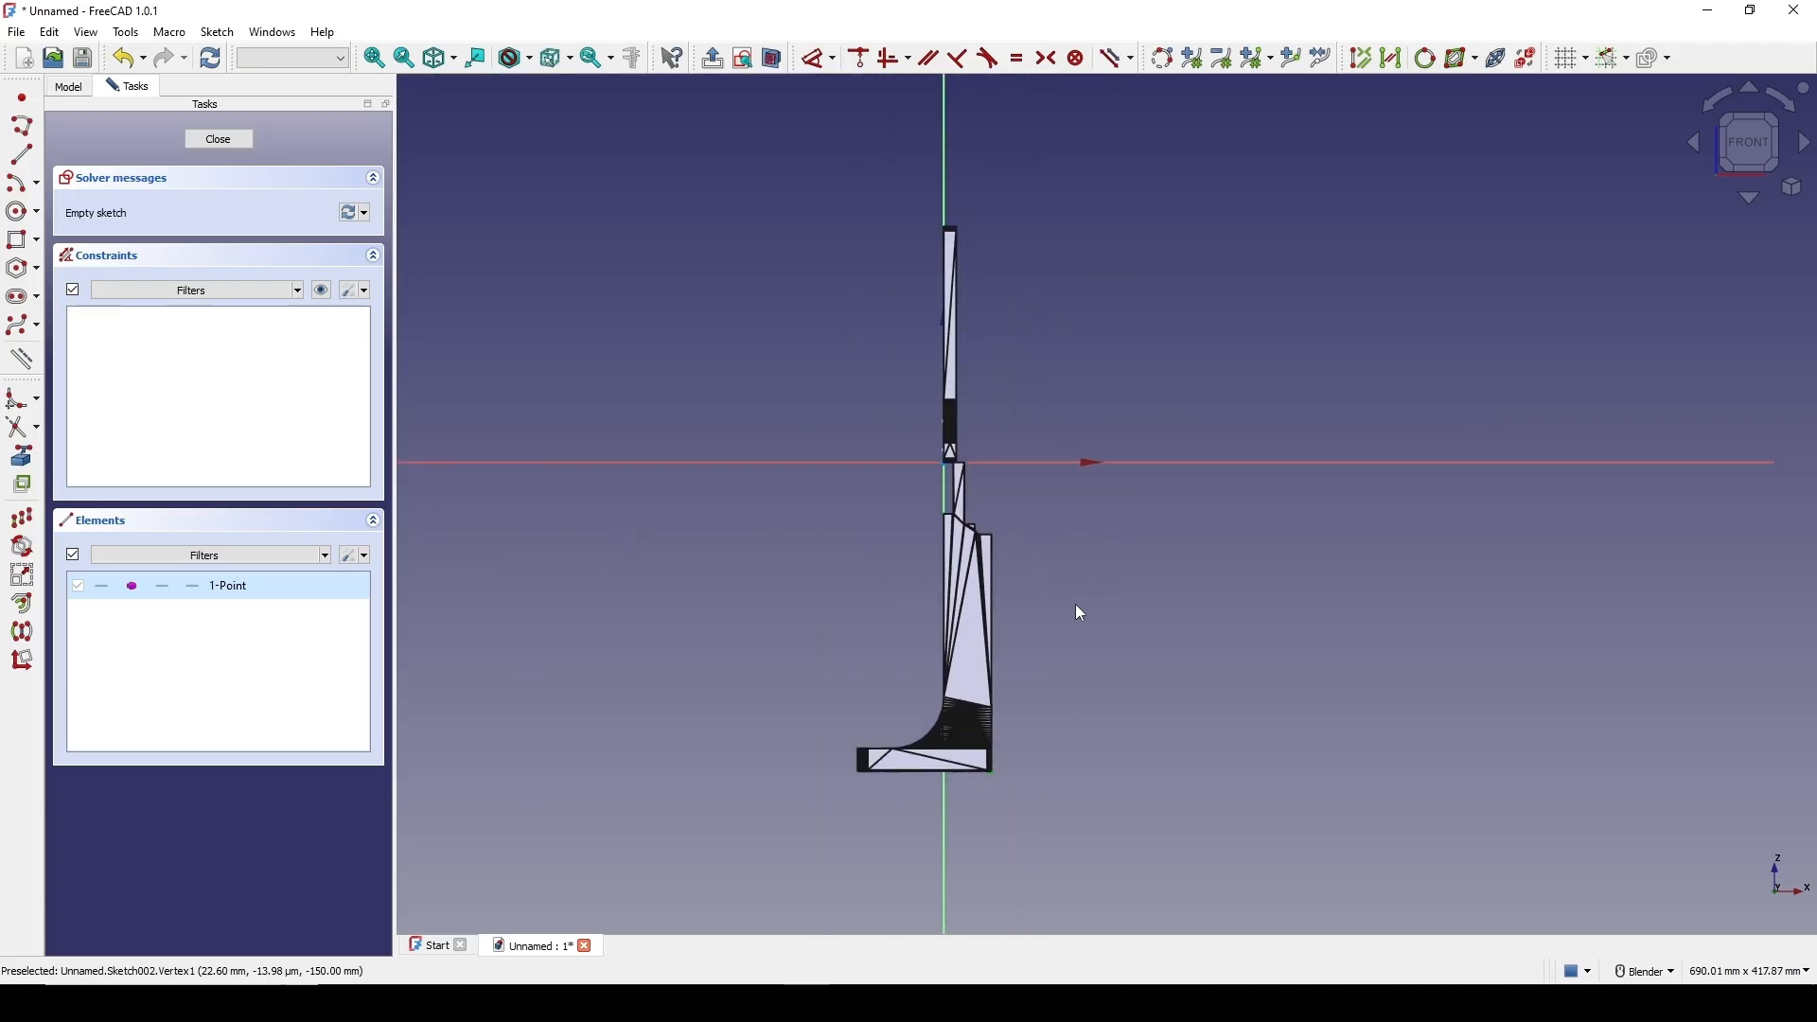
key("d")
left_click(1118, 615)
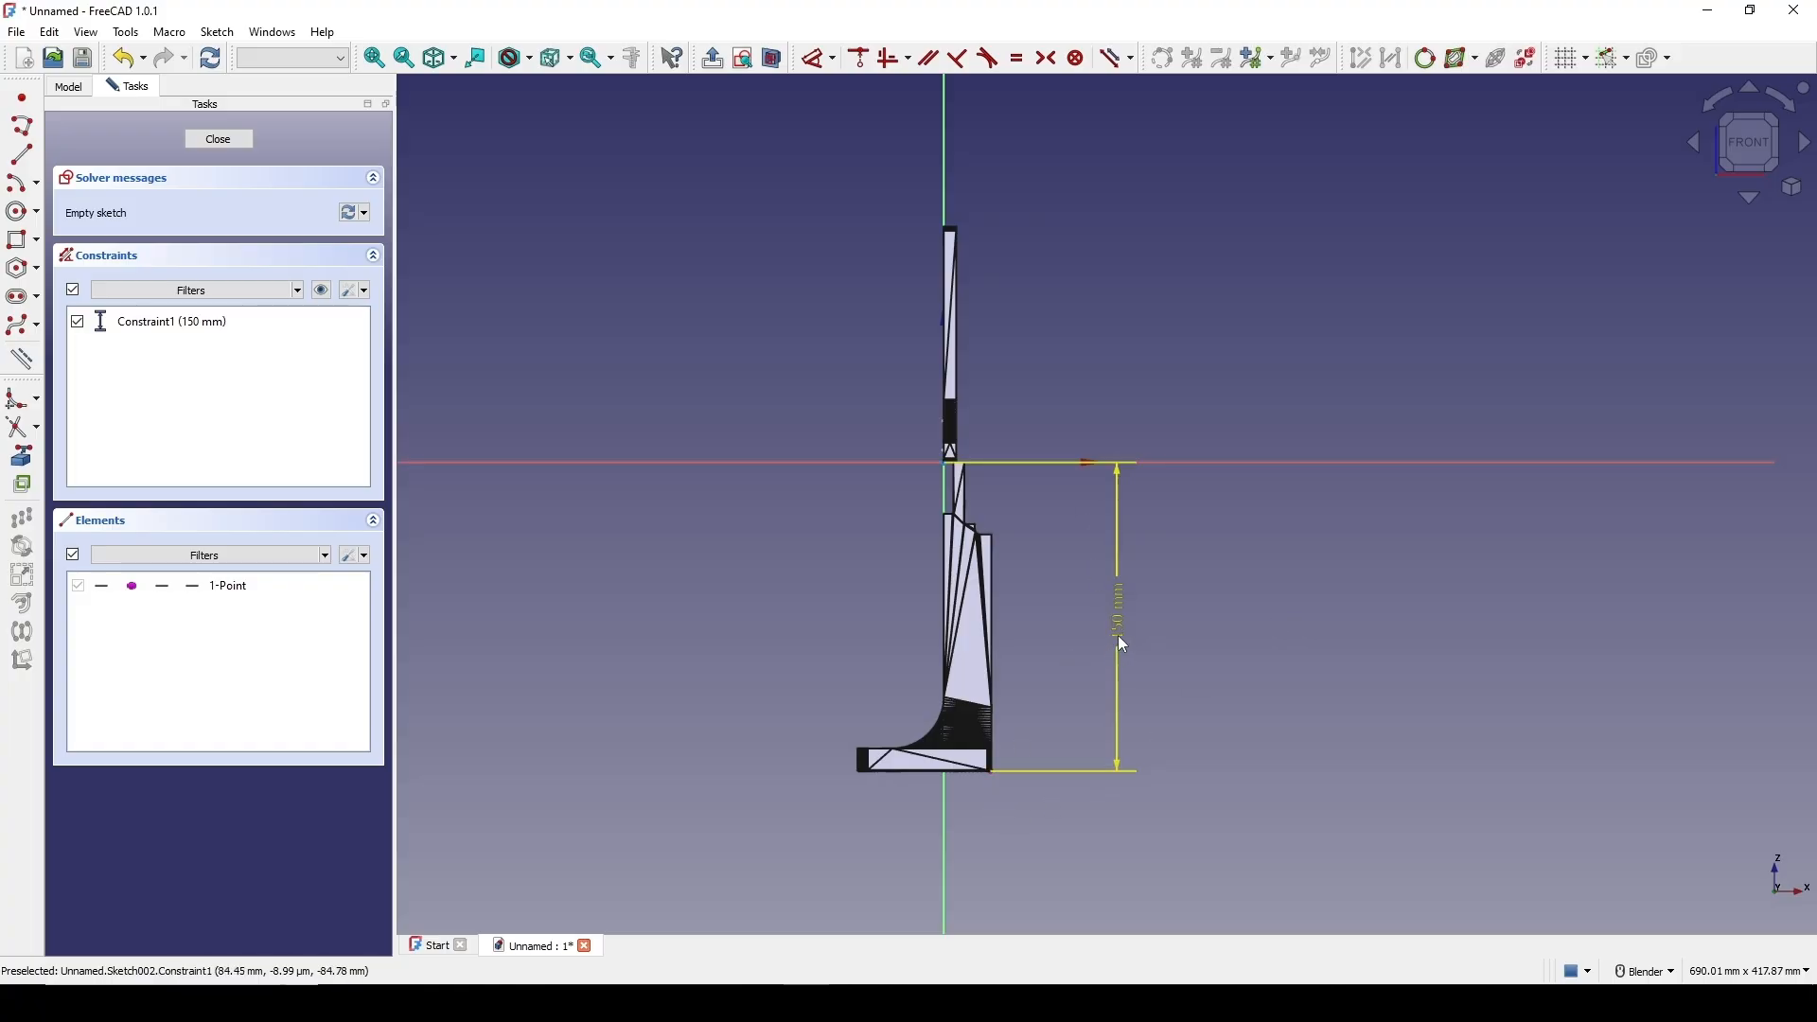
left_click(222, 141)
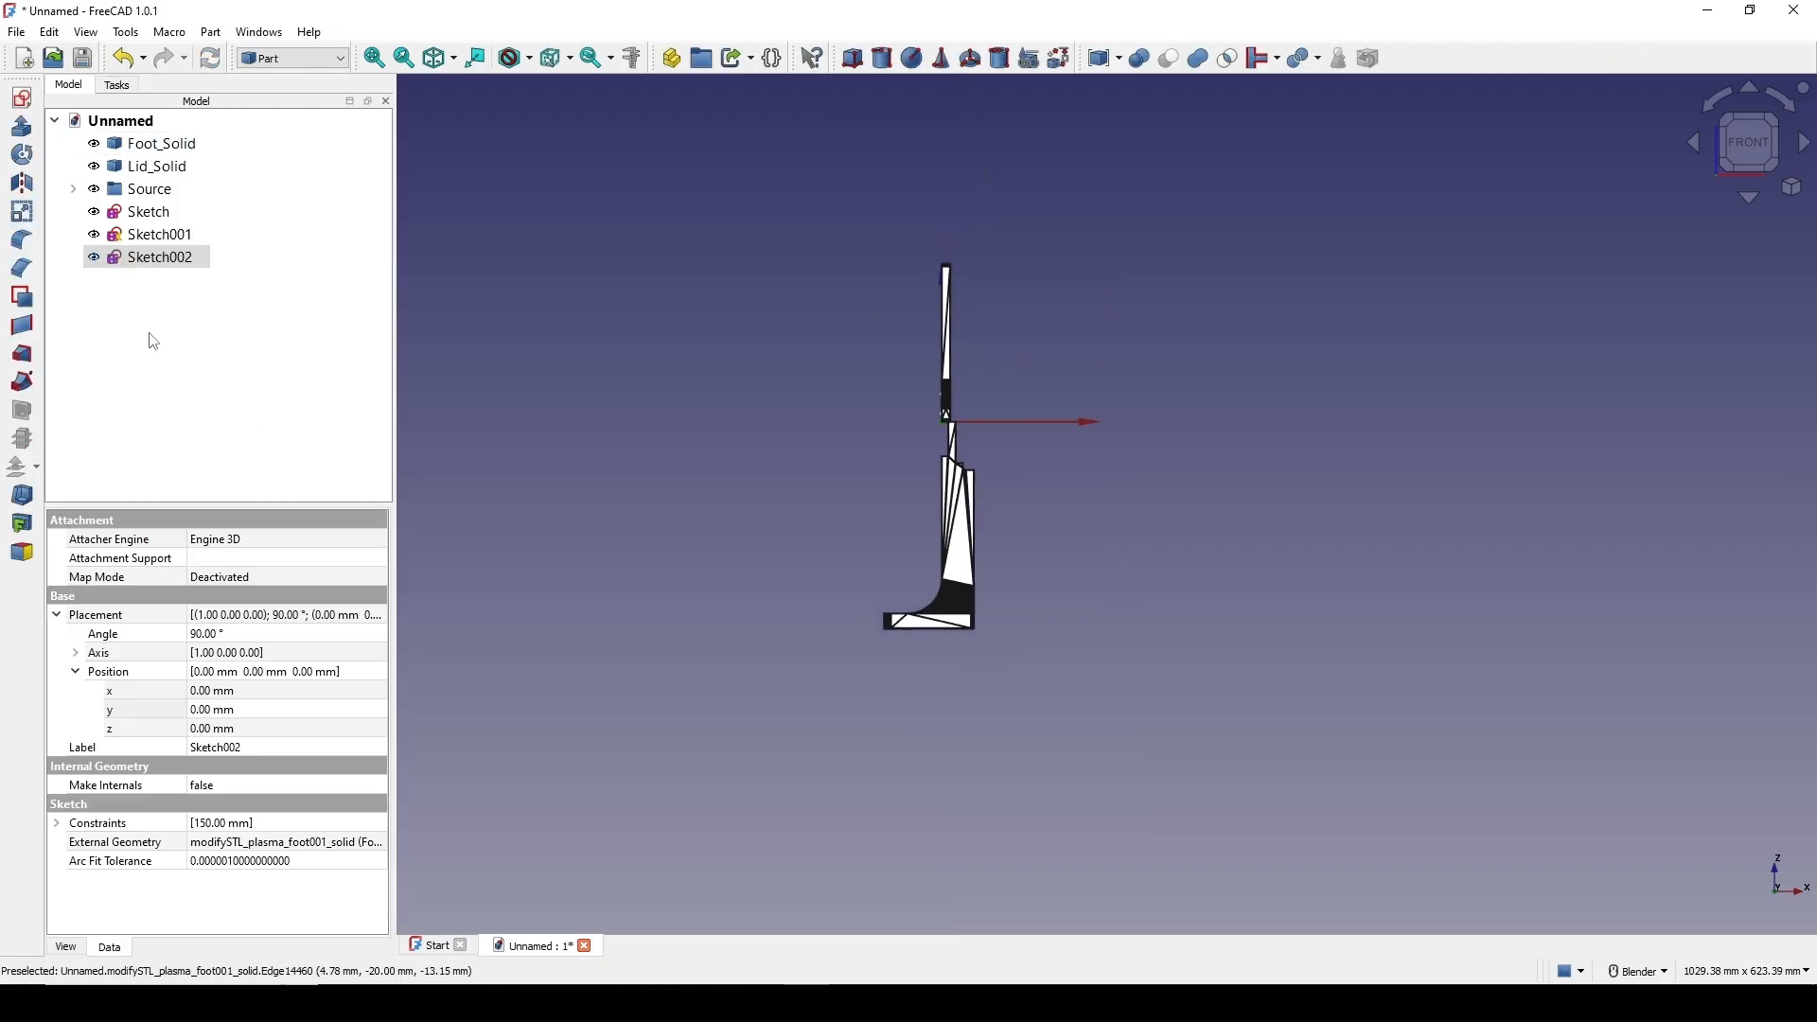
Set the Z position of Foot_Solid to 150 mm
left_click(159, 152)
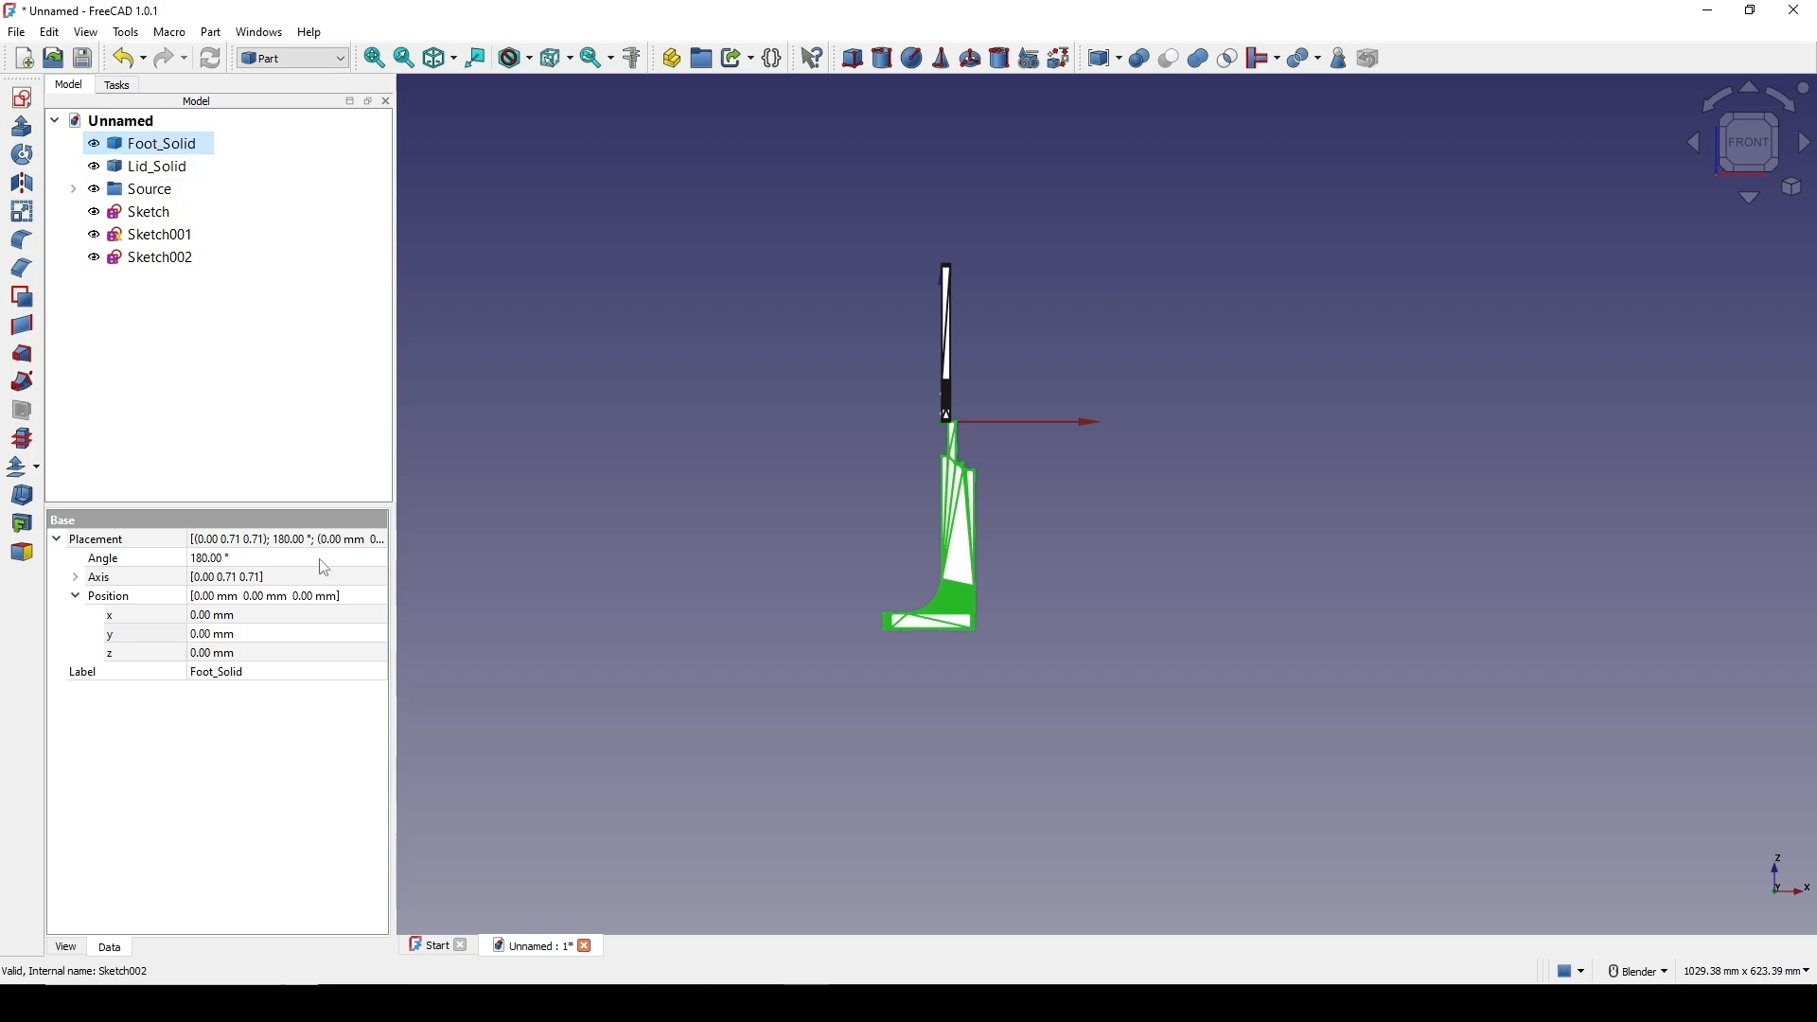
left_click(245, 654)
type("15")
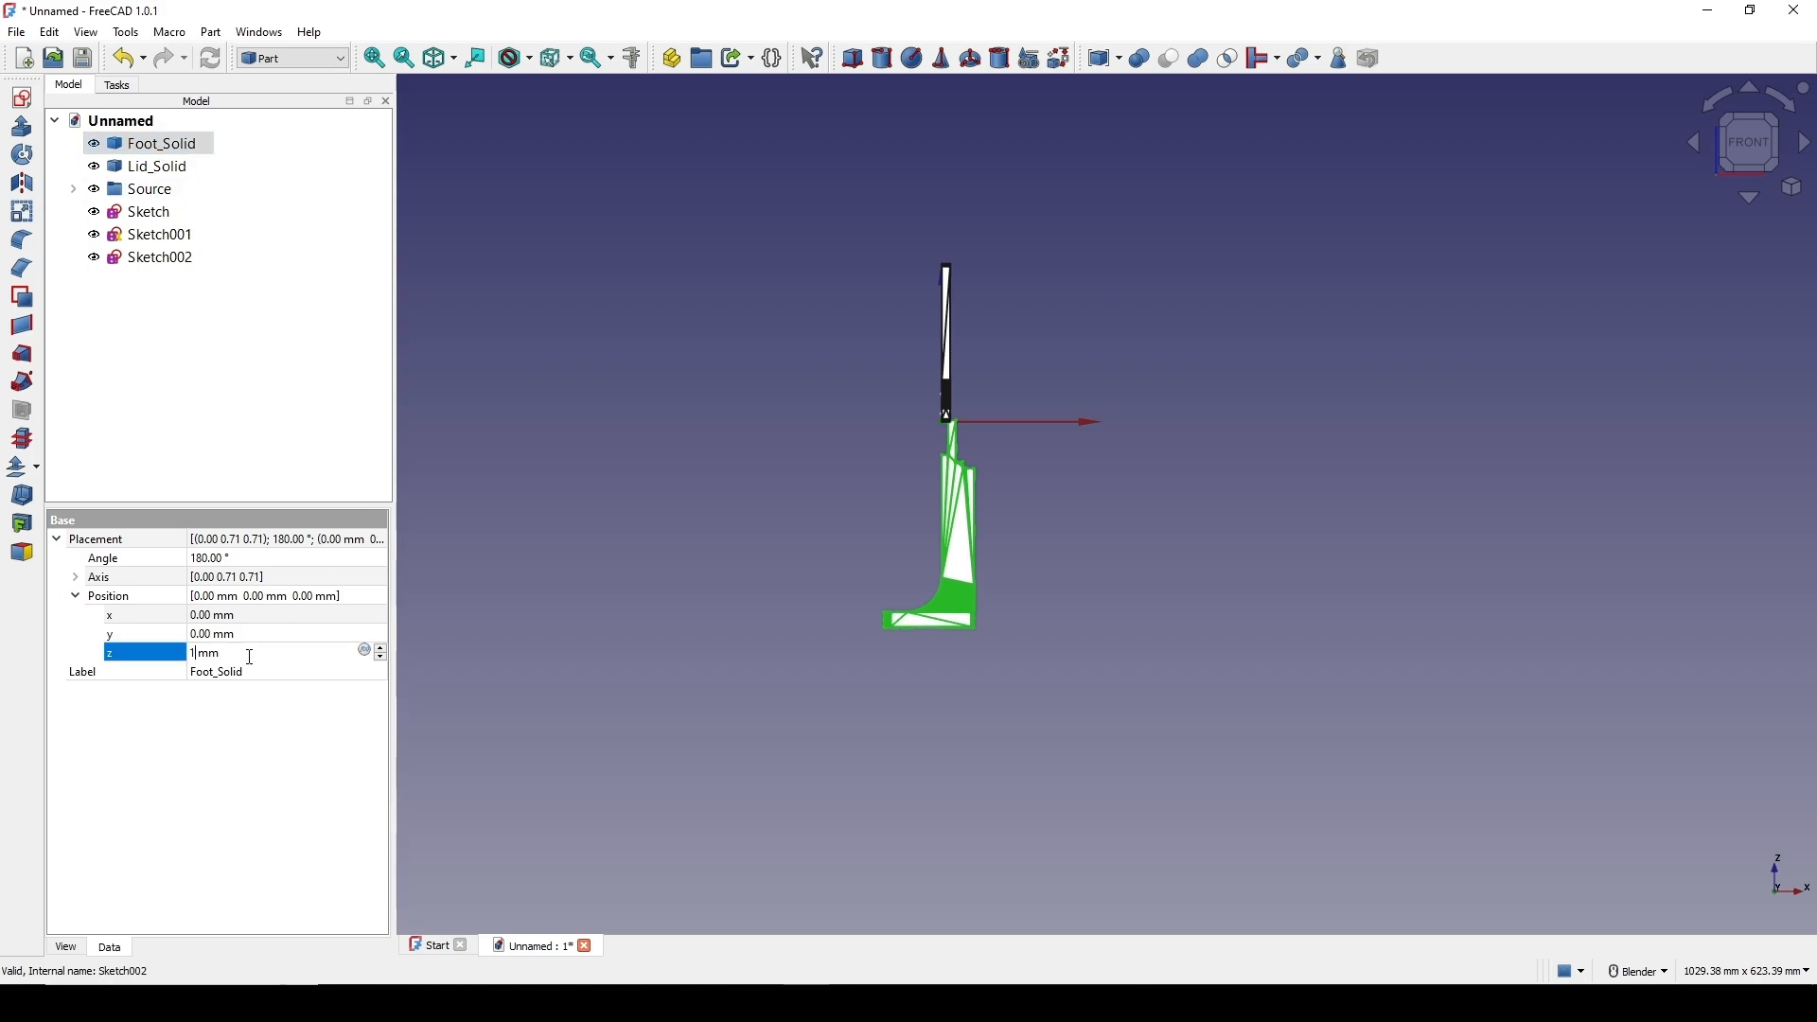
type("0")
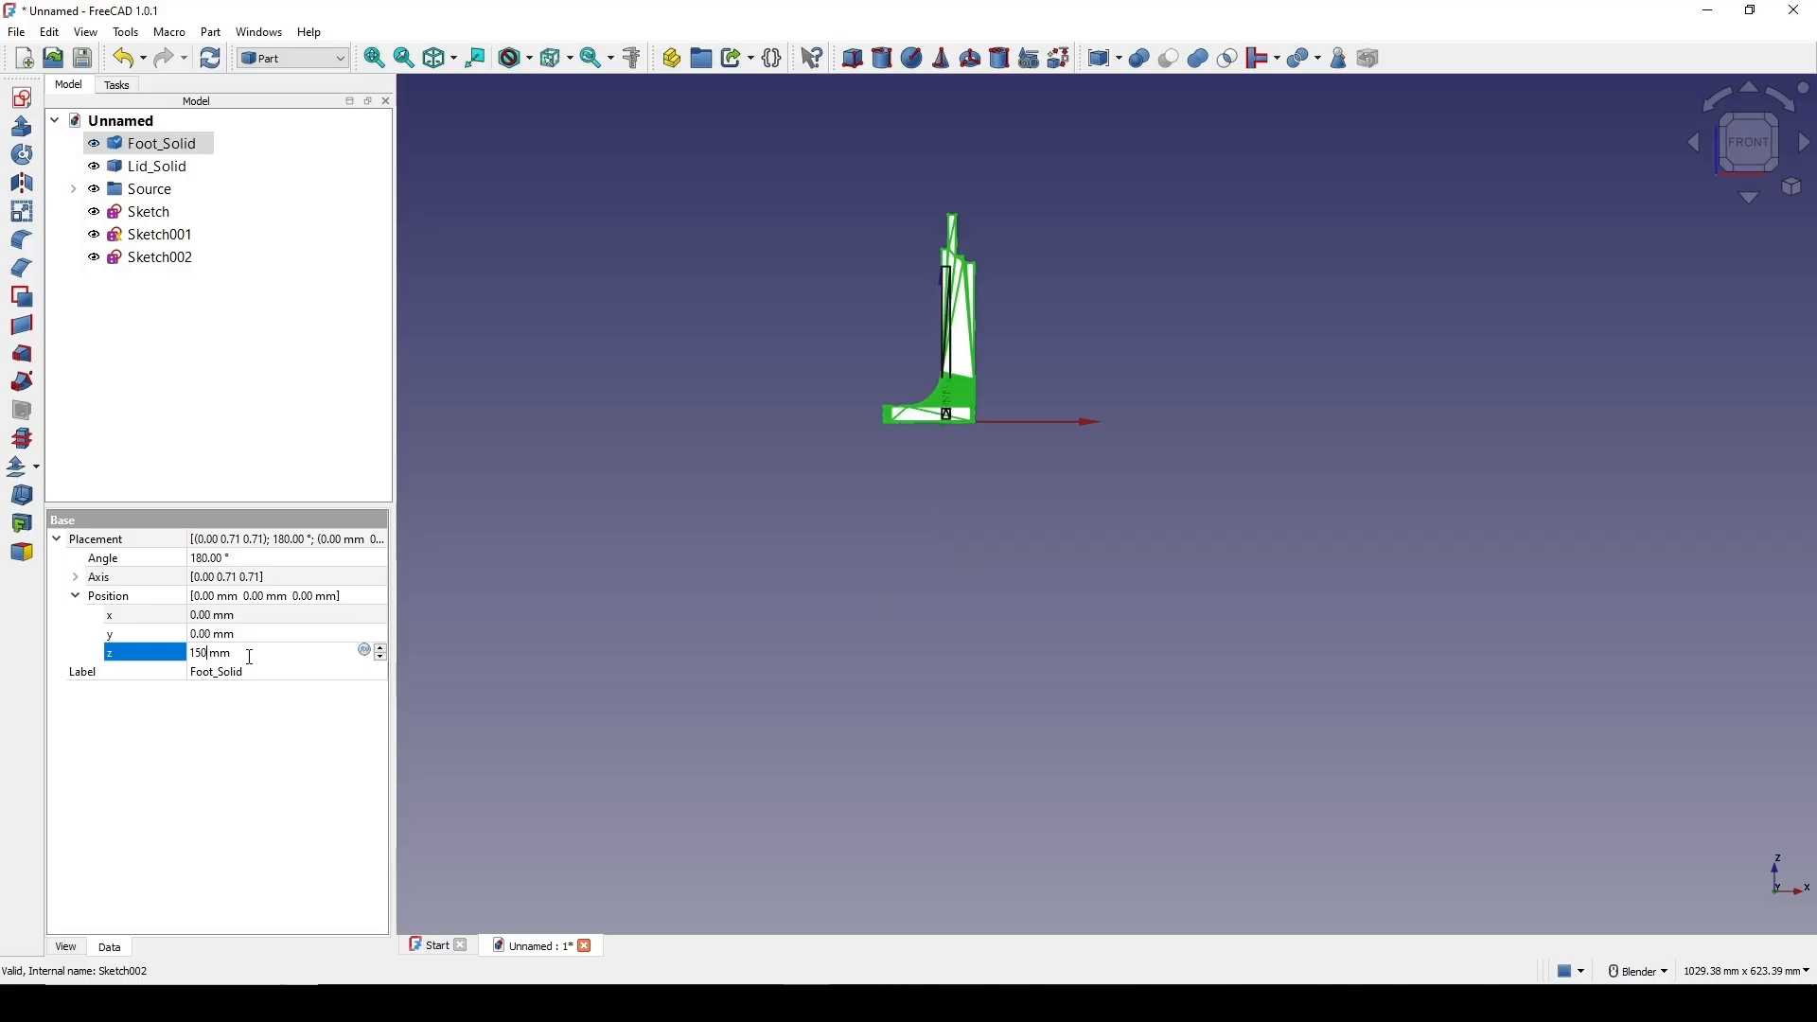
key("Return")
left_click(1173, 343)
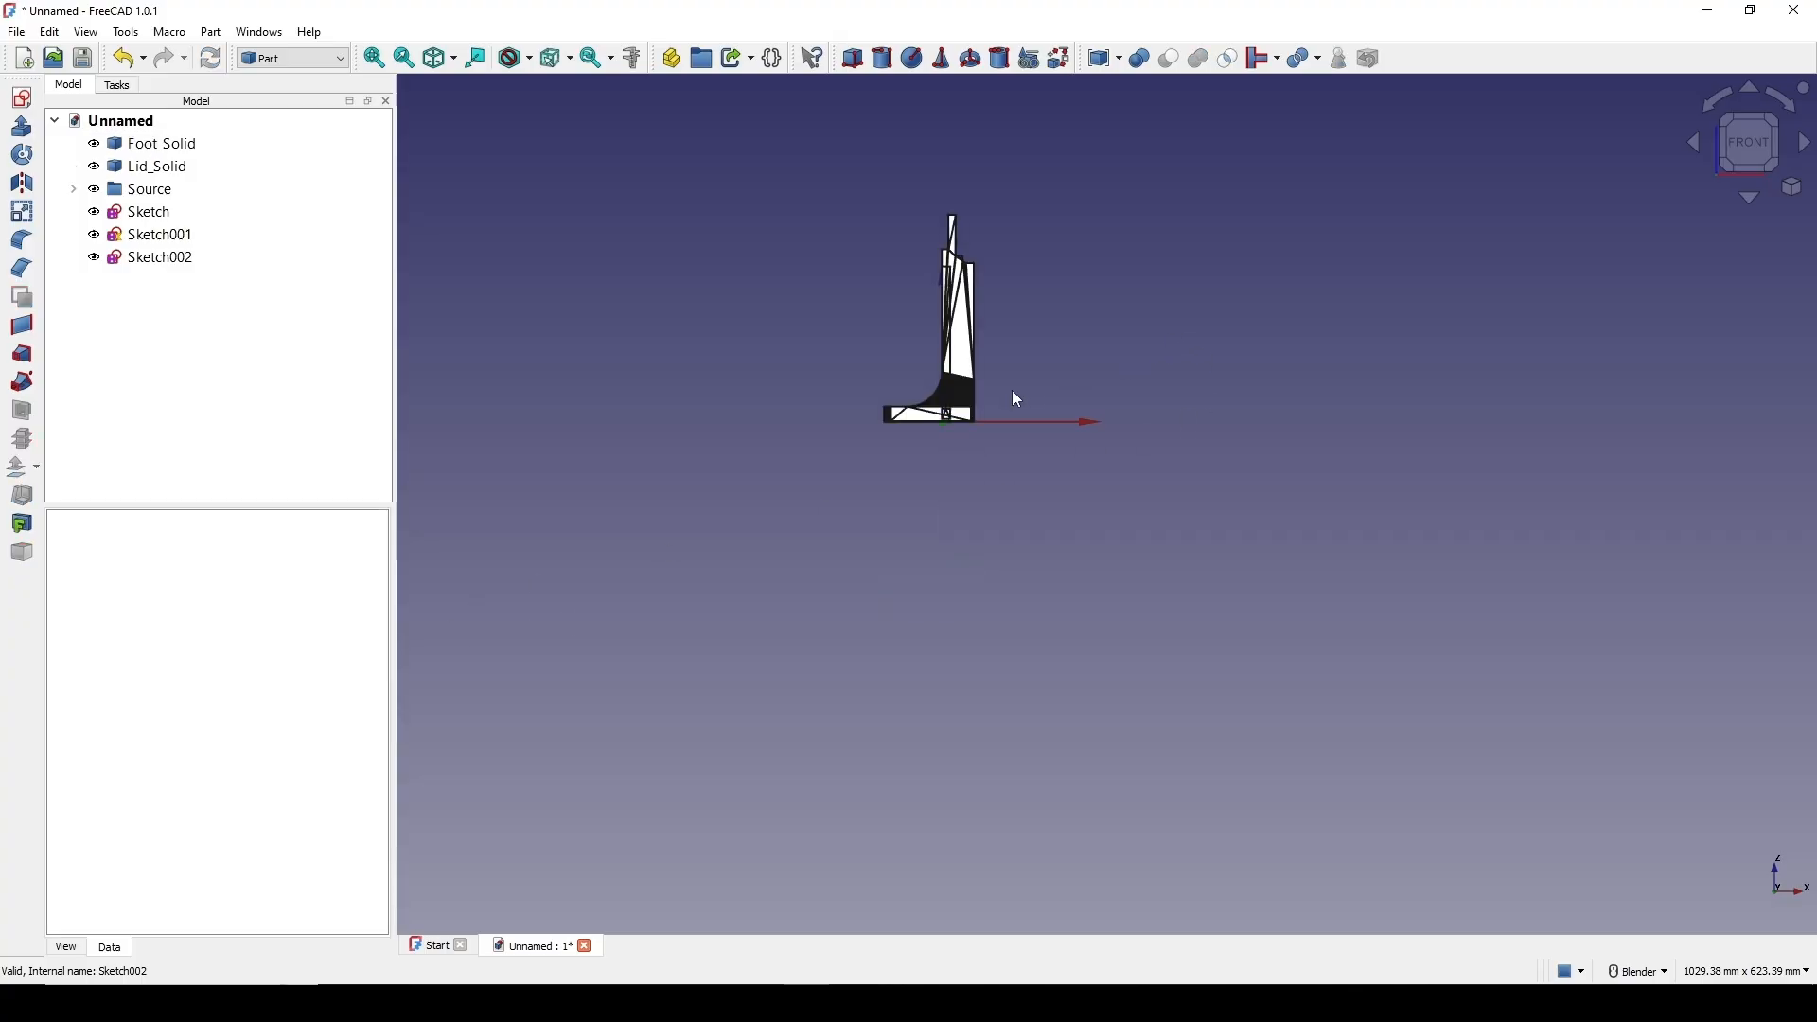
Reopen Sketch002 and move its dimension label clear of the foot to check the base's distance from the horizontal axis
scroll(965, 383, "up", 2)
scroll(966, 384, "up", 5)
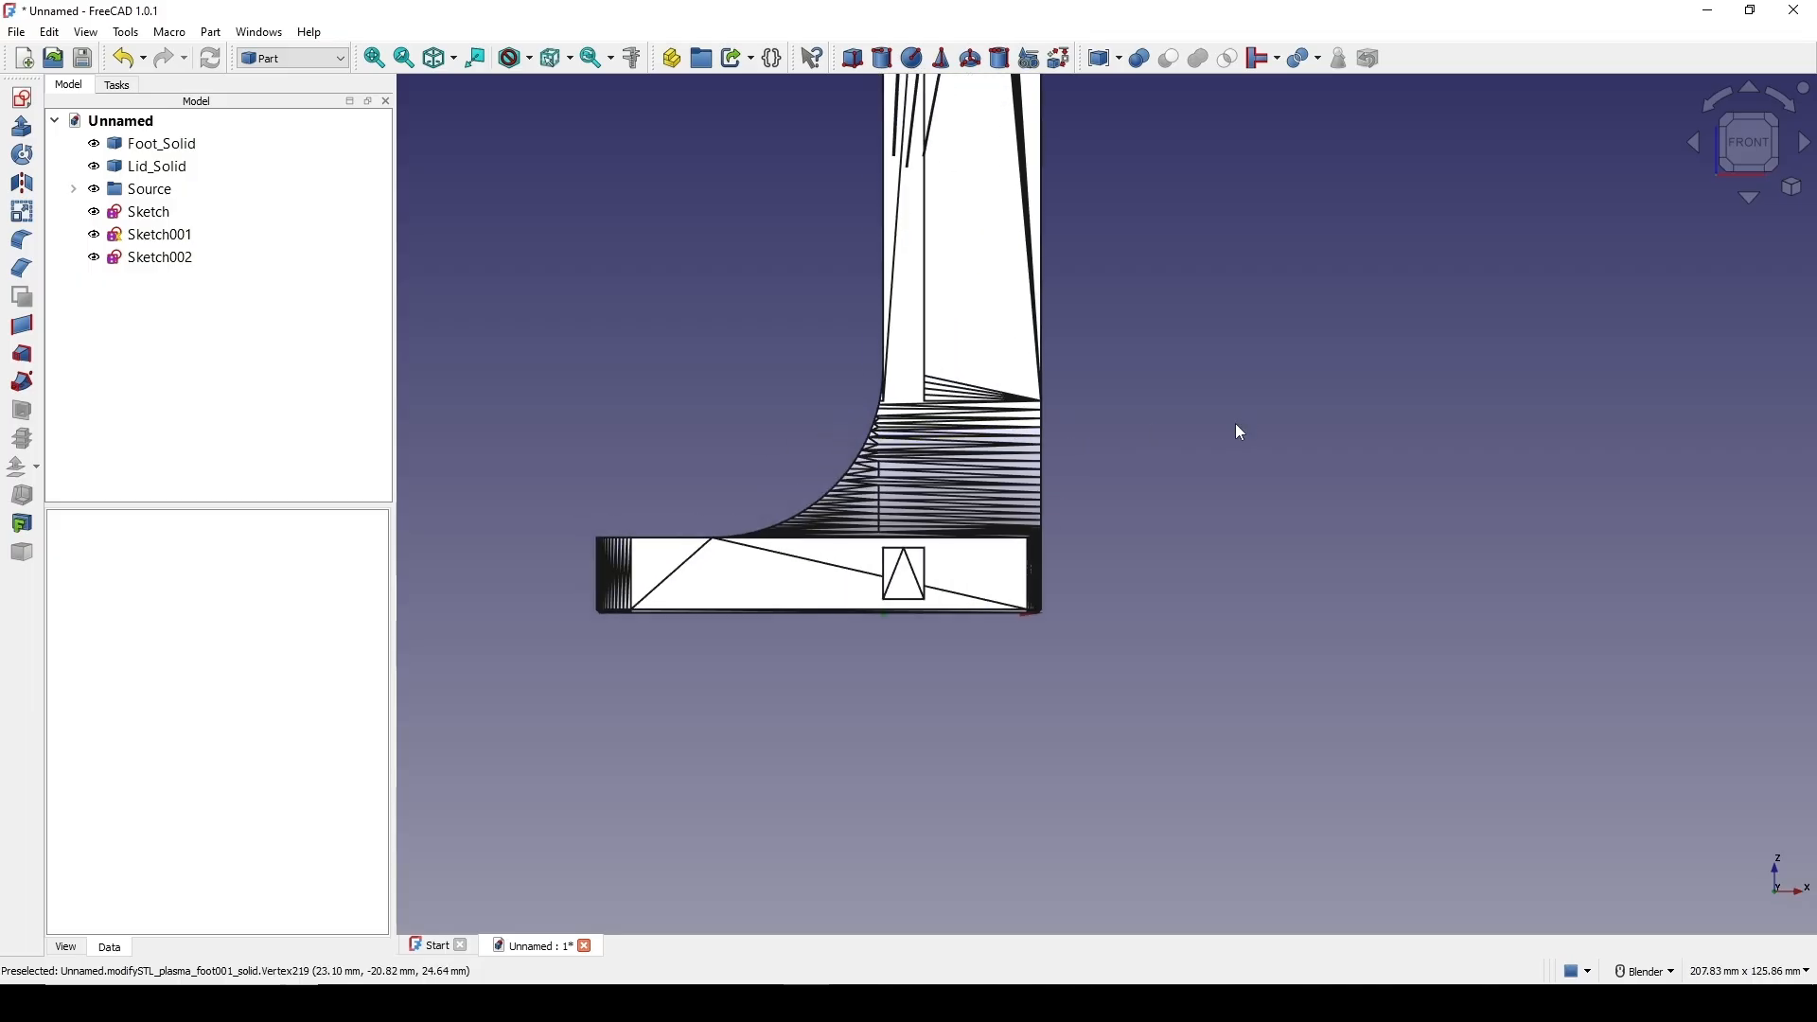
double_click(147, 258)
scroll(1077, 574, "down", 2)
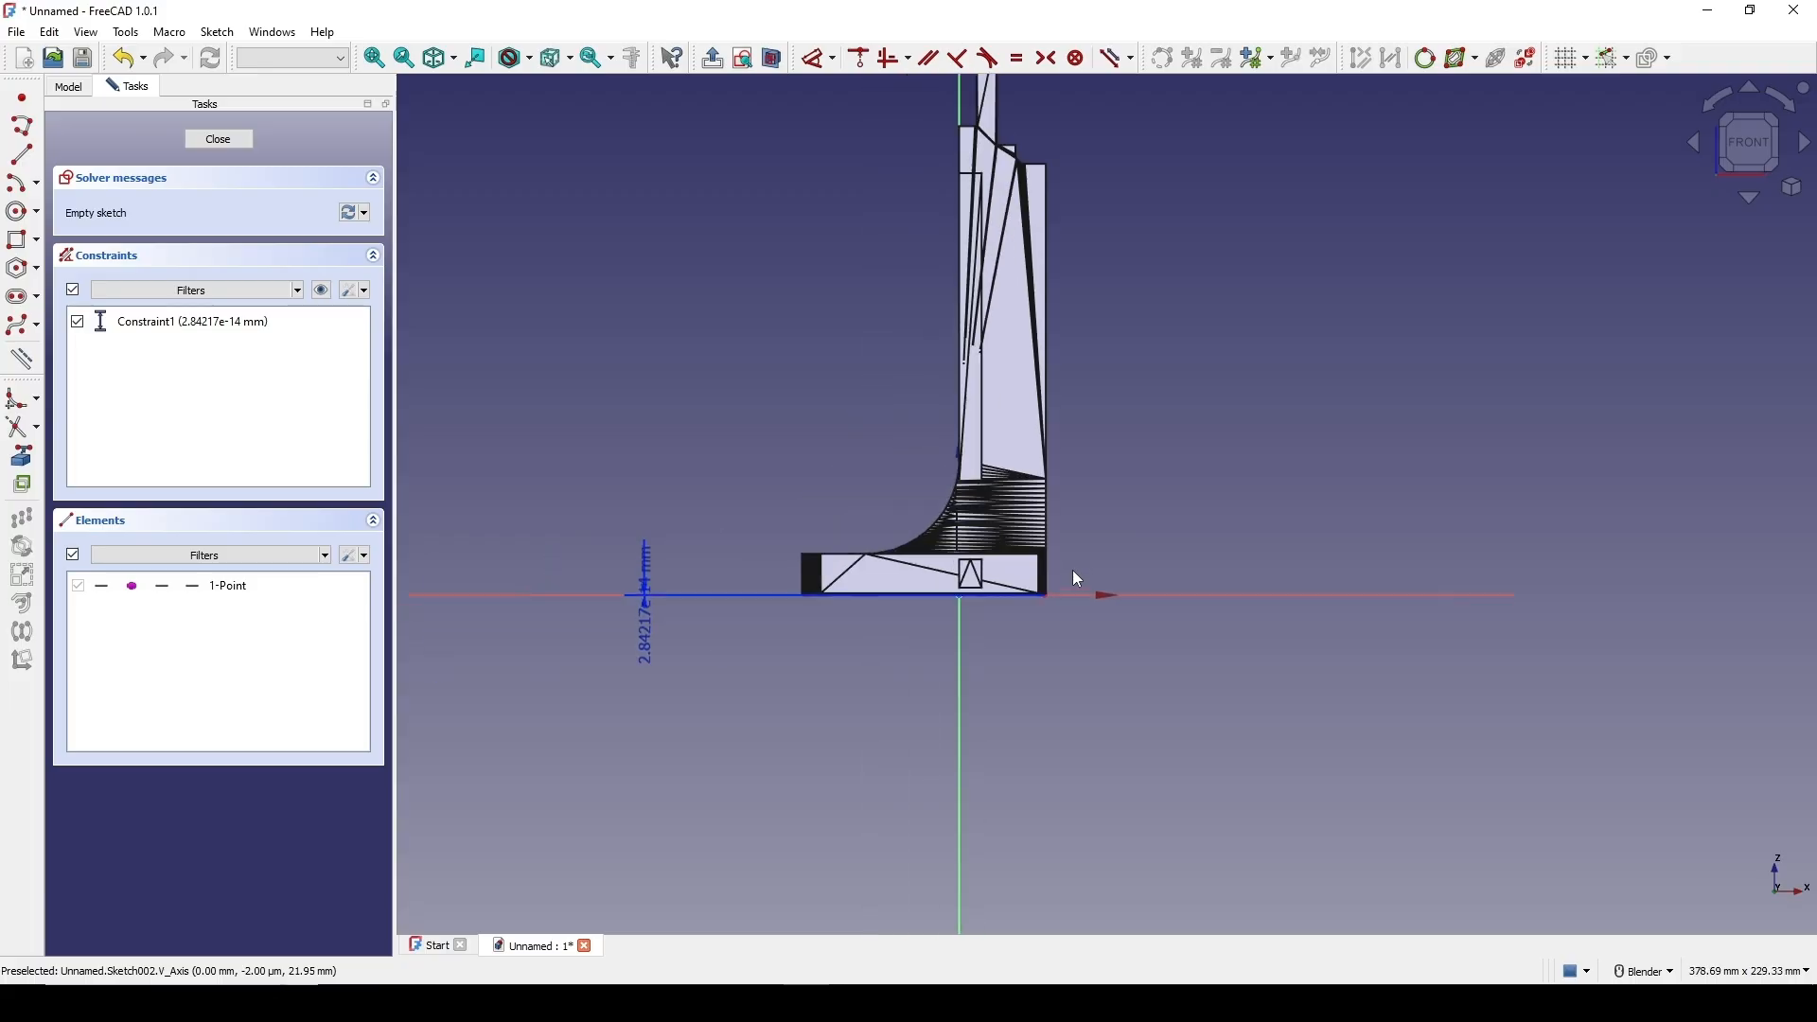
scroll(1075, 572, "up", 2)
middle_click_drag(1075, 570, 1117, 541, "shift")
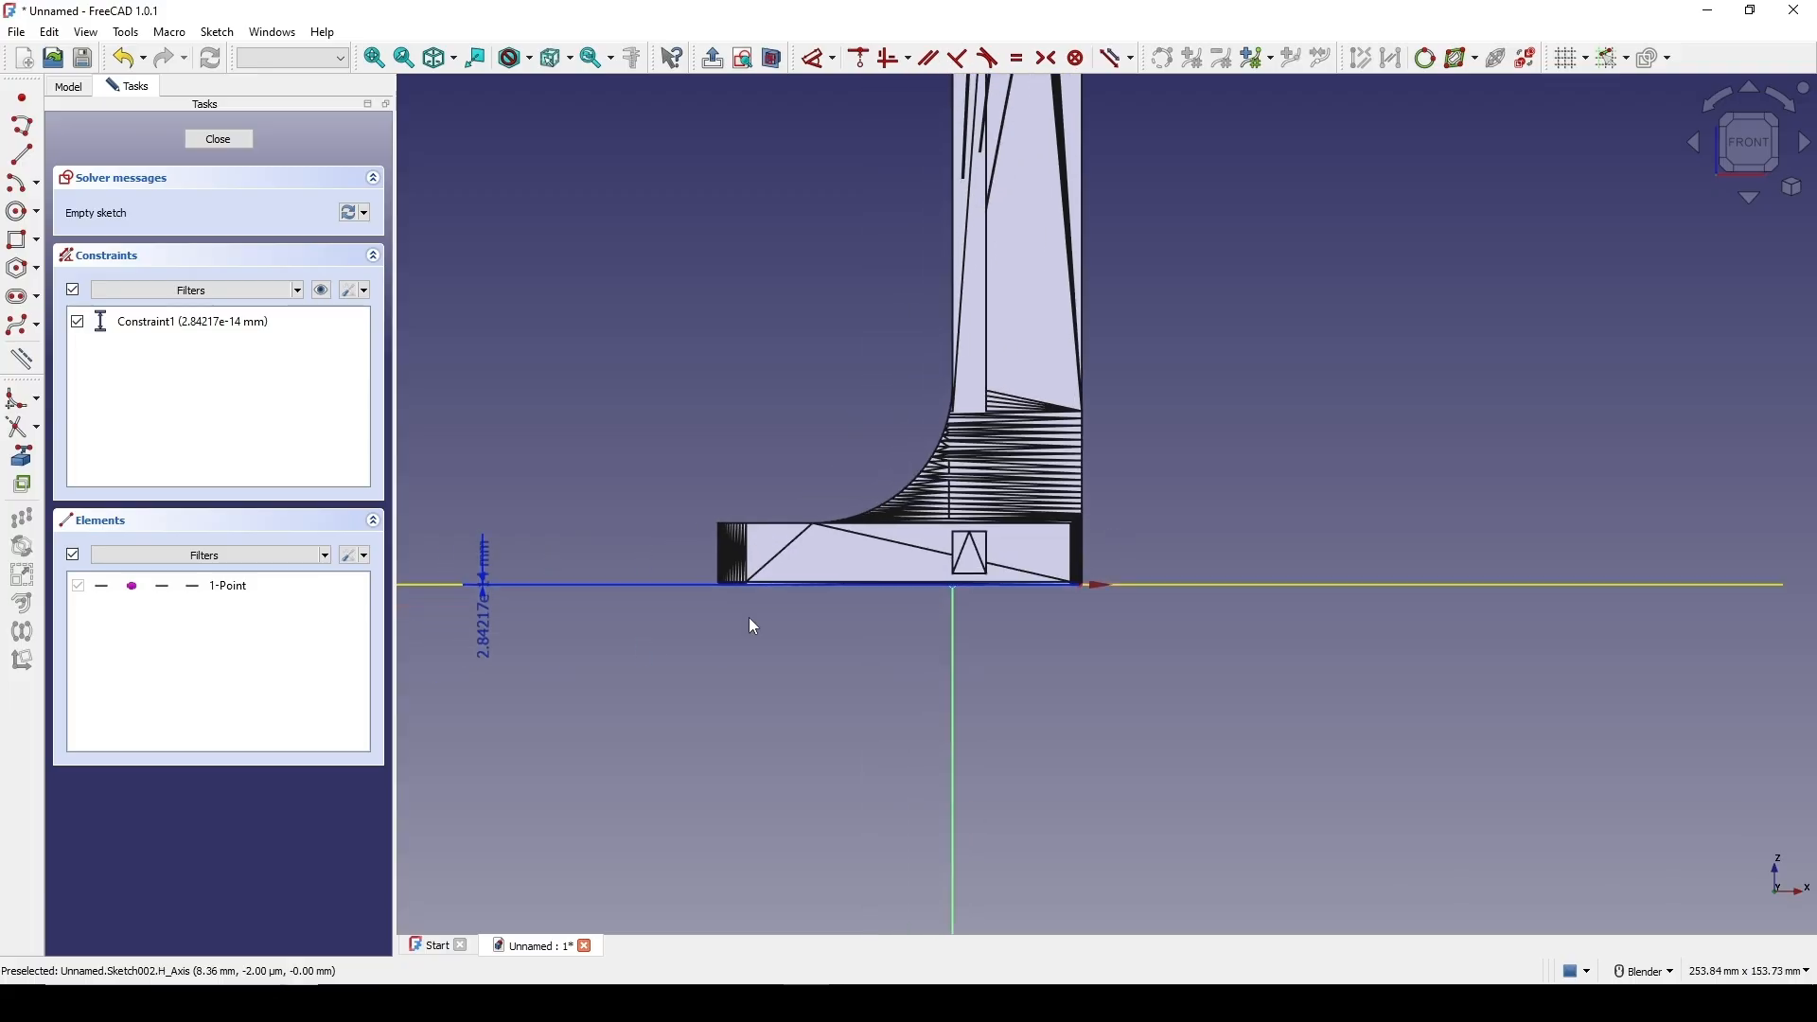
left_click_drag(487, 629, 634, 440)
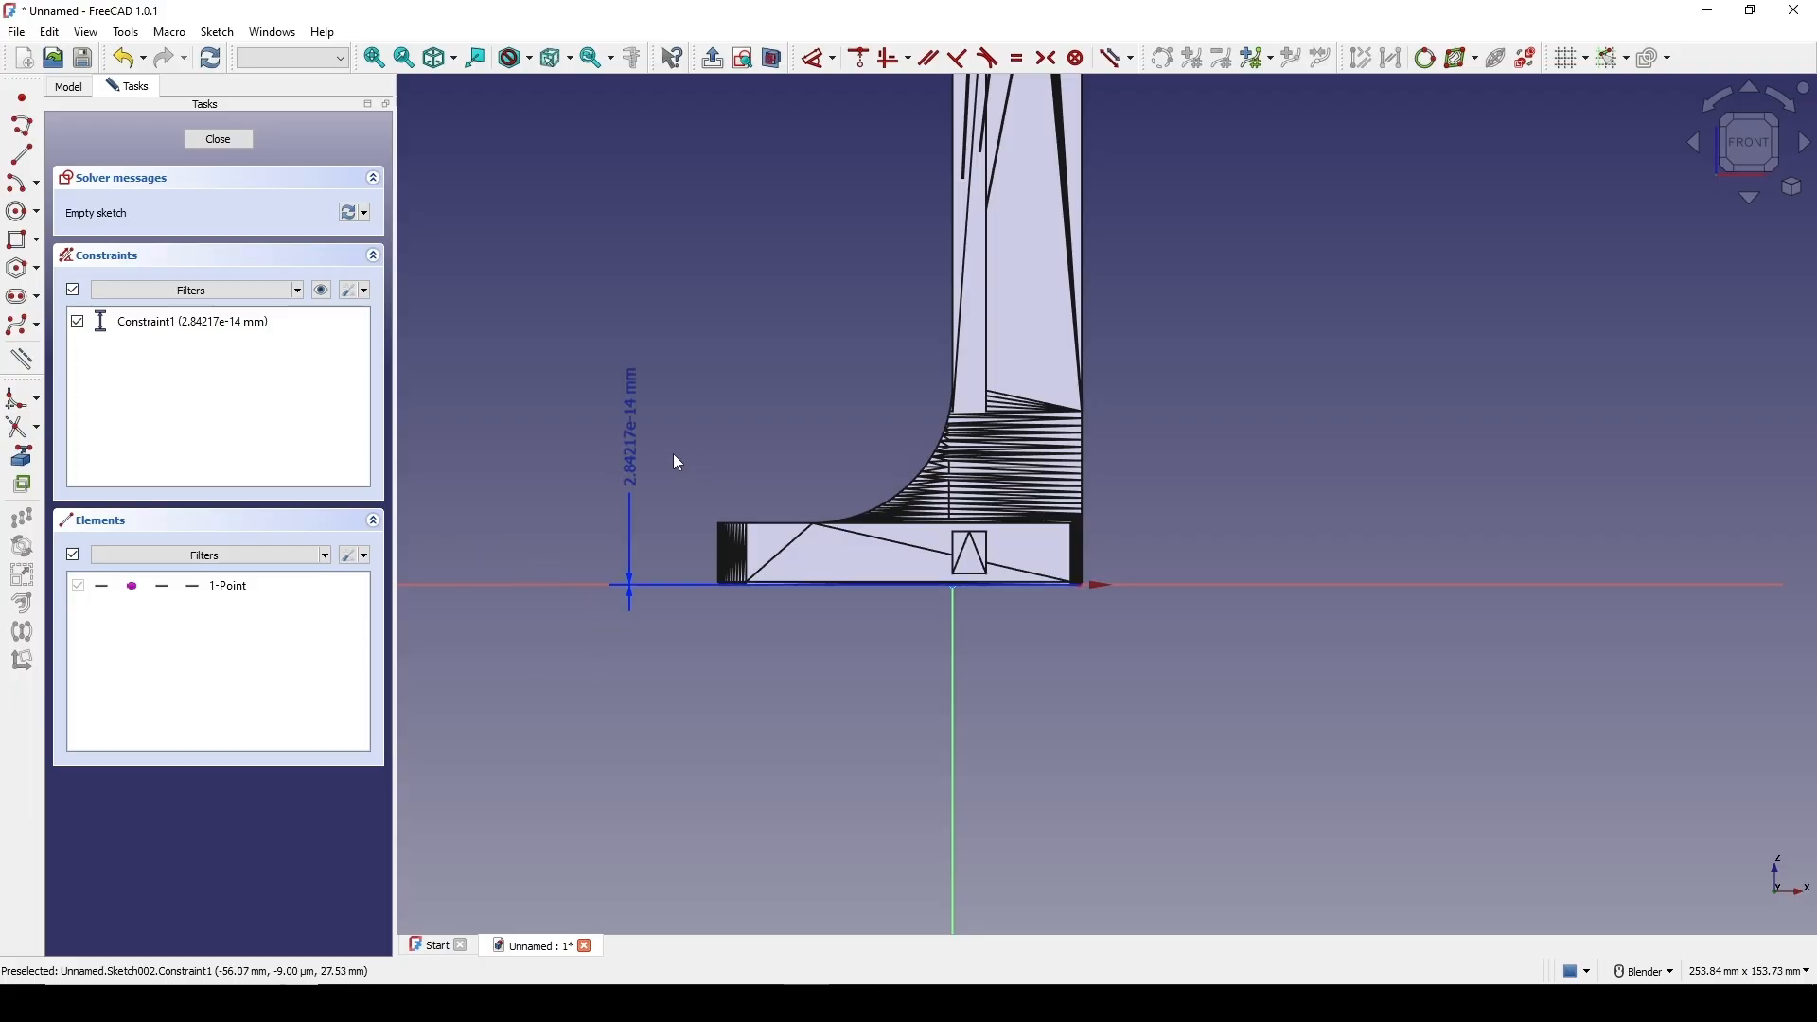
Delete the vertical dimension between the foot's base corner and the horizontal axis from the sketch
scroll(673, 452, "up", 2)
scroll(611, 423, "up", 3)
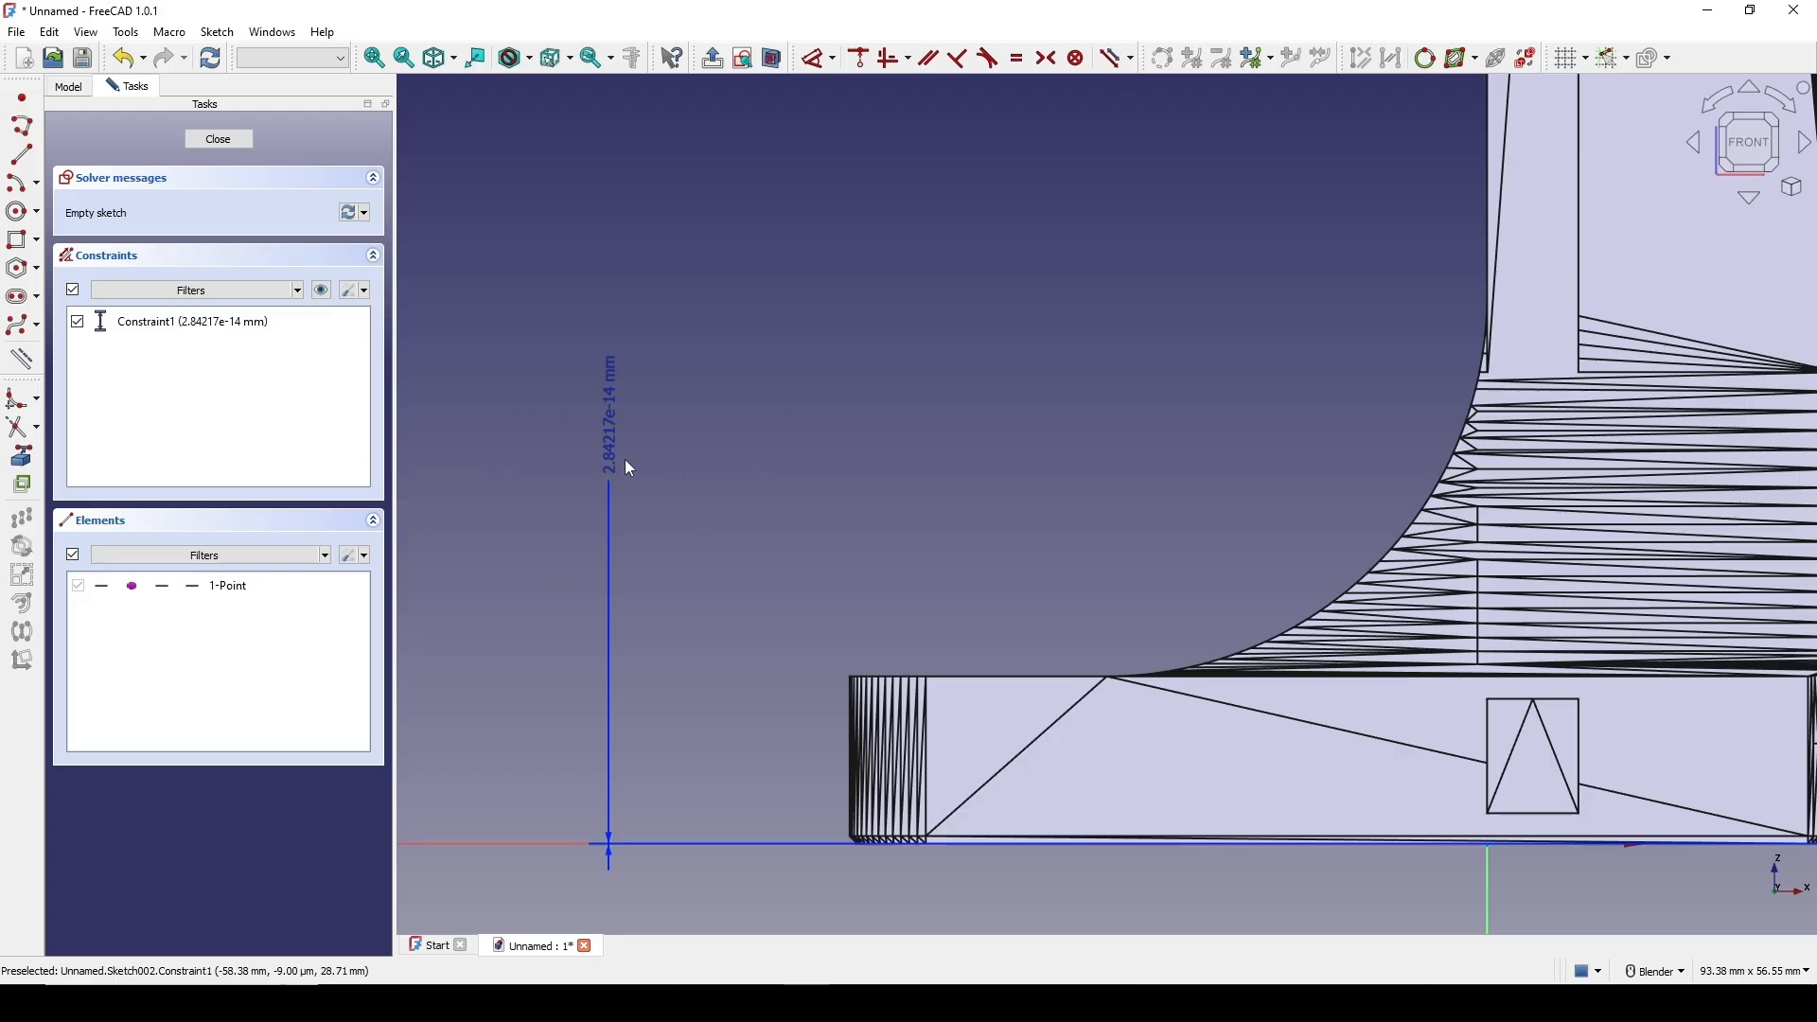
scroll(612, 456, "down", 2)
key("Delete")
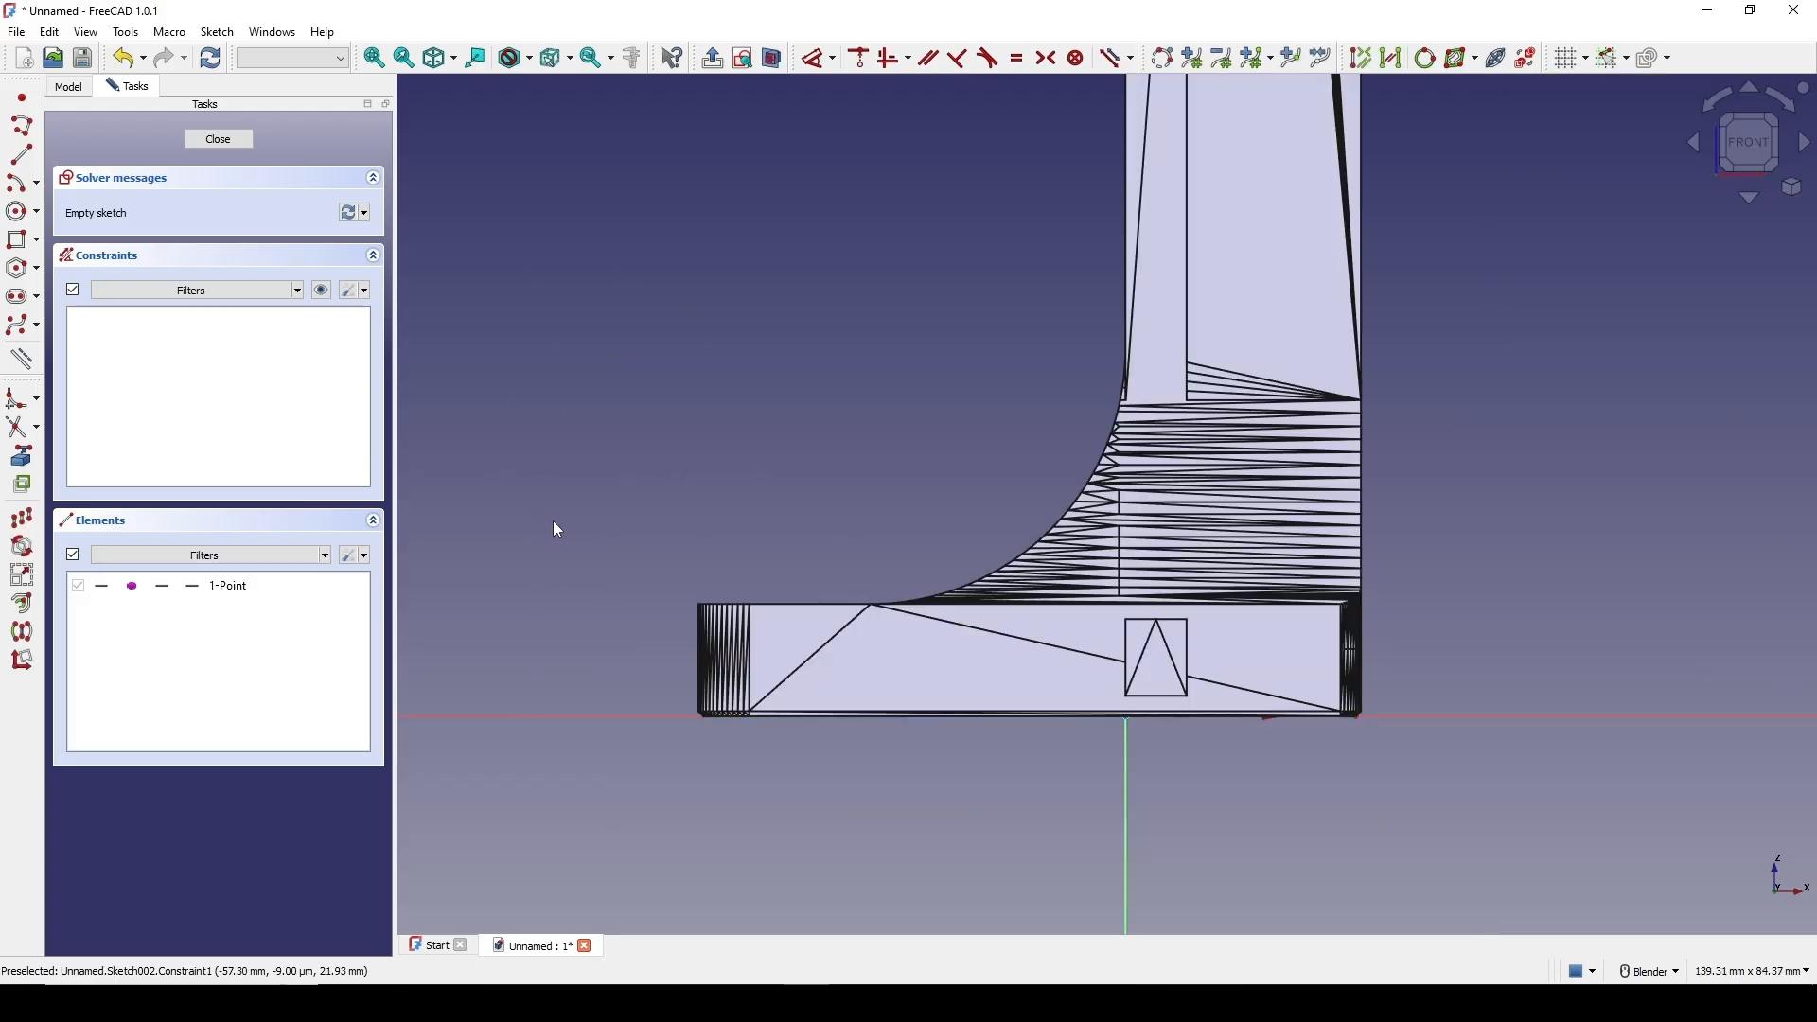
Project the foot's outermost vertical edge on the +X side, just above the base chamfer, into the sketch as external geometry
middle_click_drag(1365, 581, 1323, 473, "shift")
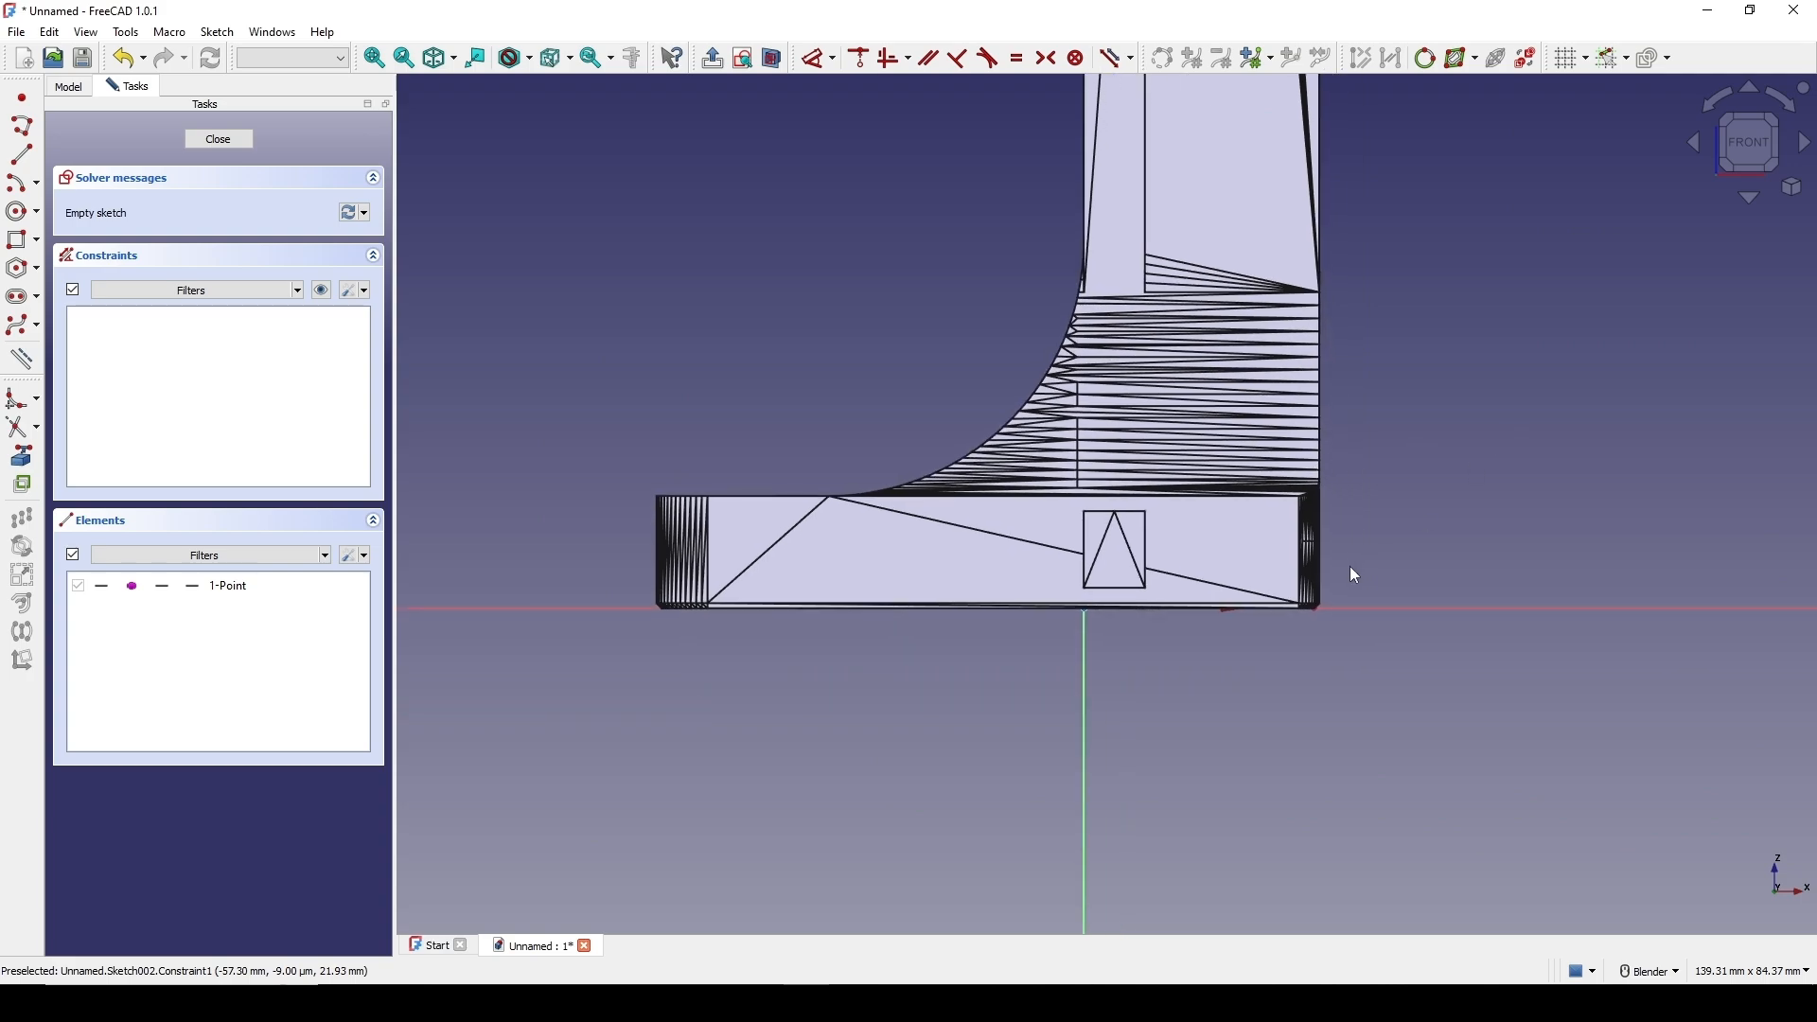
scroll(1353, 572, "up", 5)
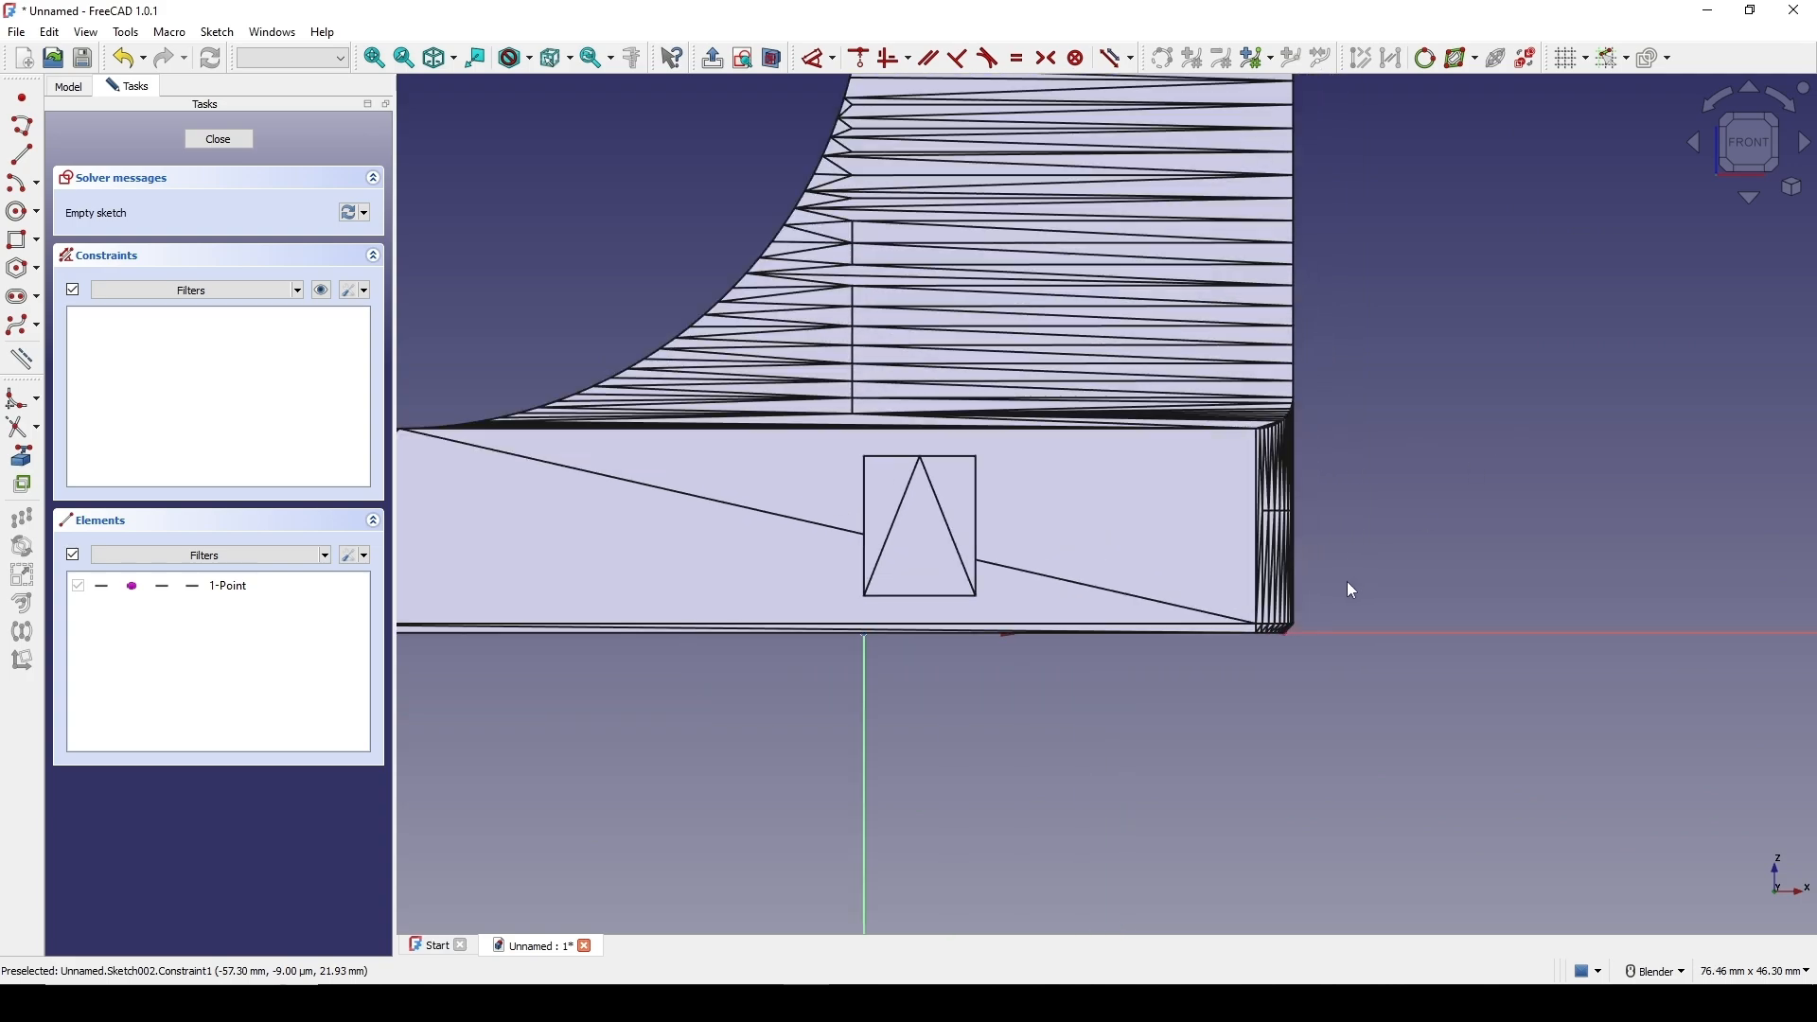
scroll(1326, 606, "up", 10)
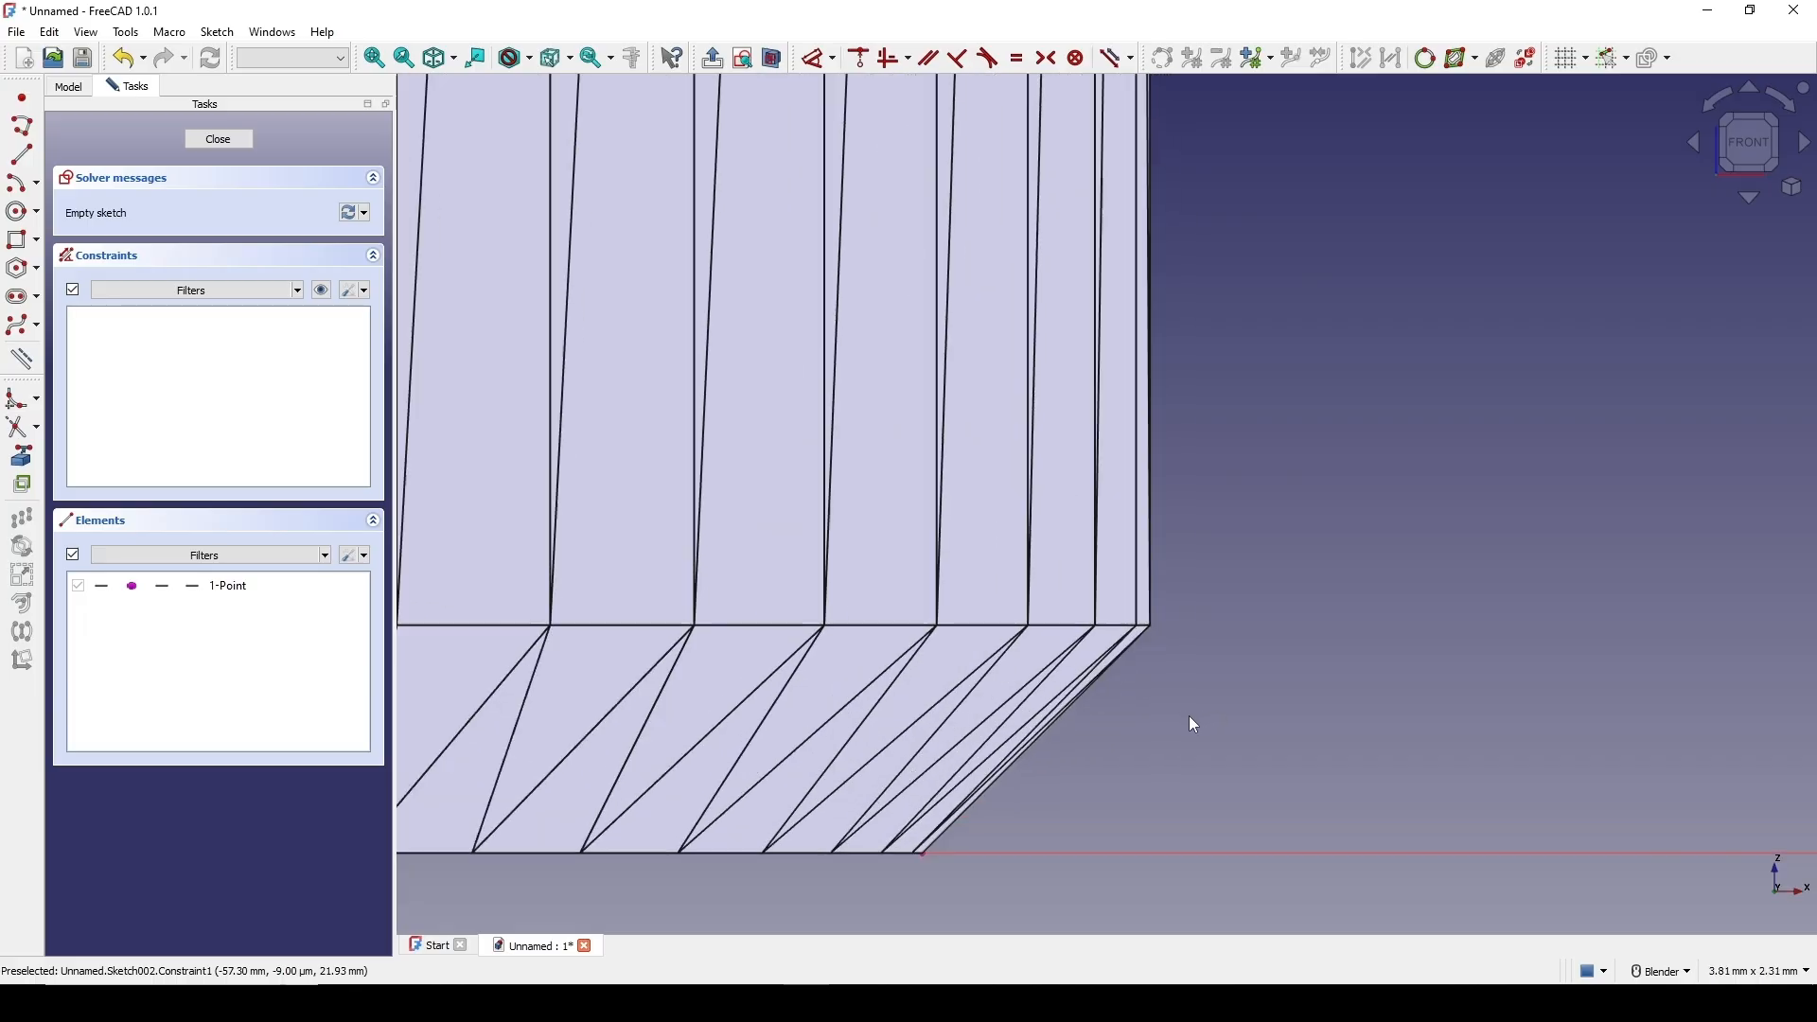
middle_click_drag(1189, 715, 1095, 635, "shift")
left_click(19, 460)
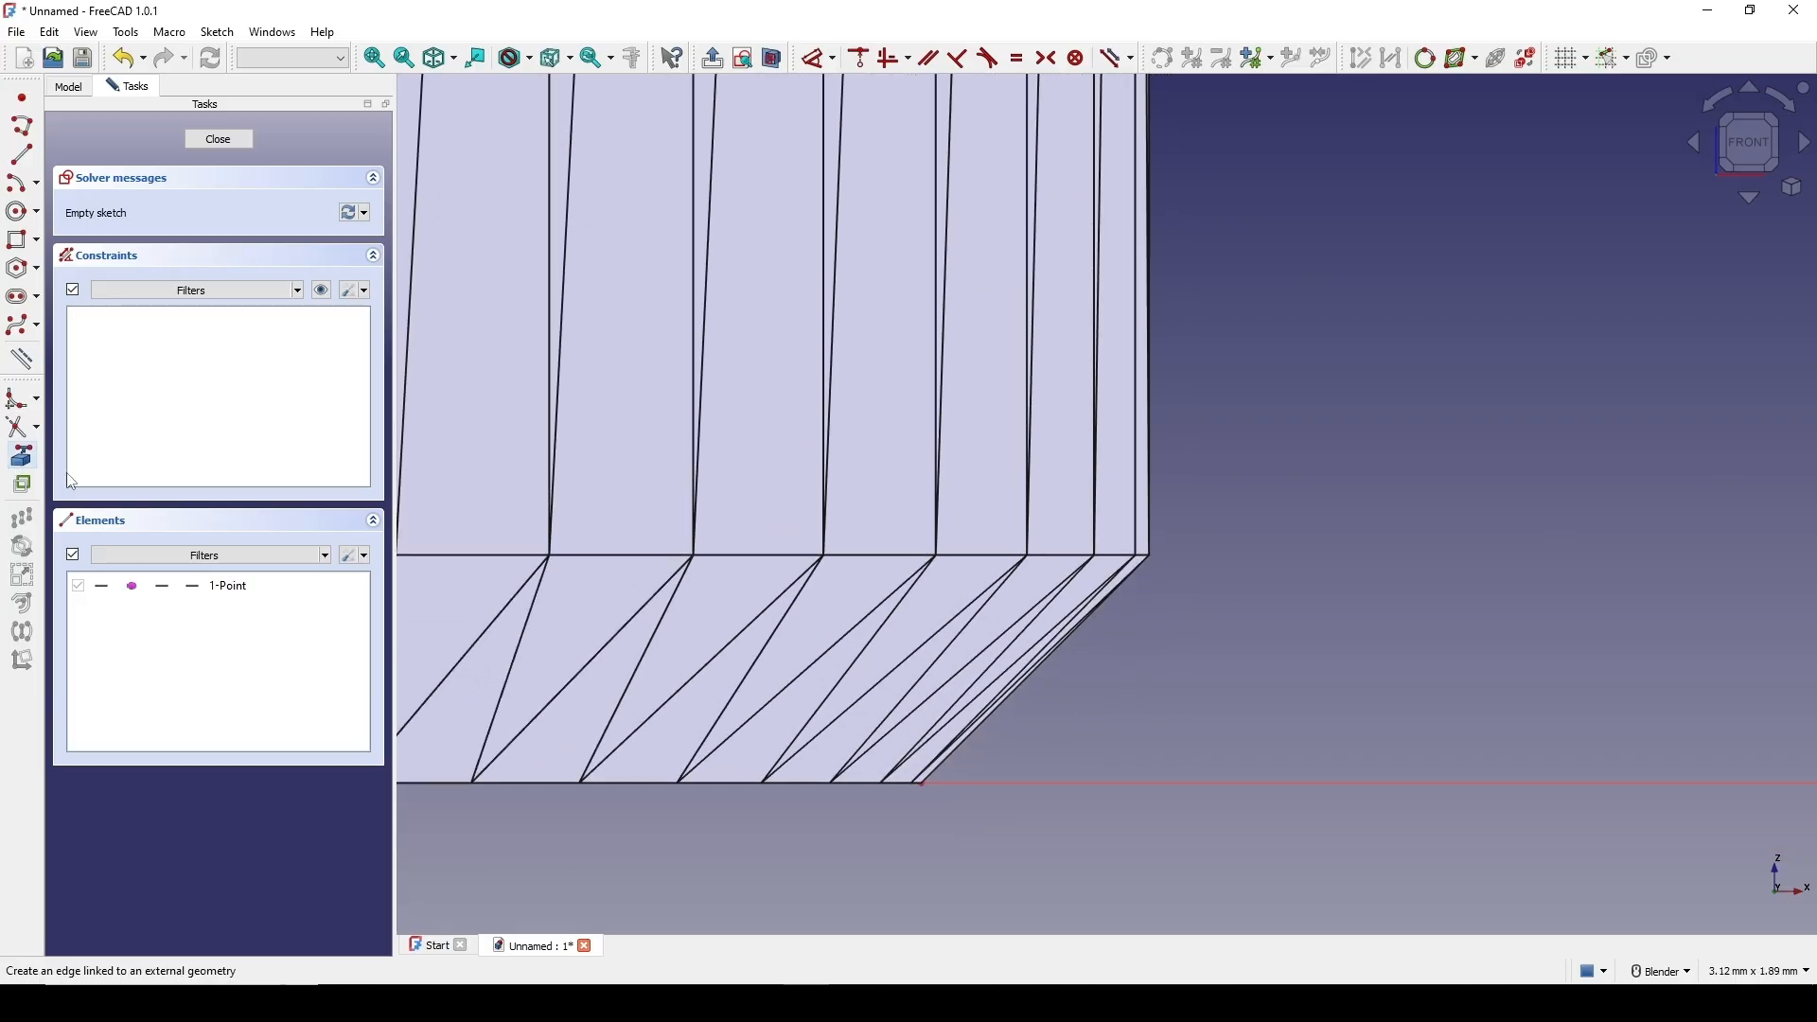
left_click(1149, 534)
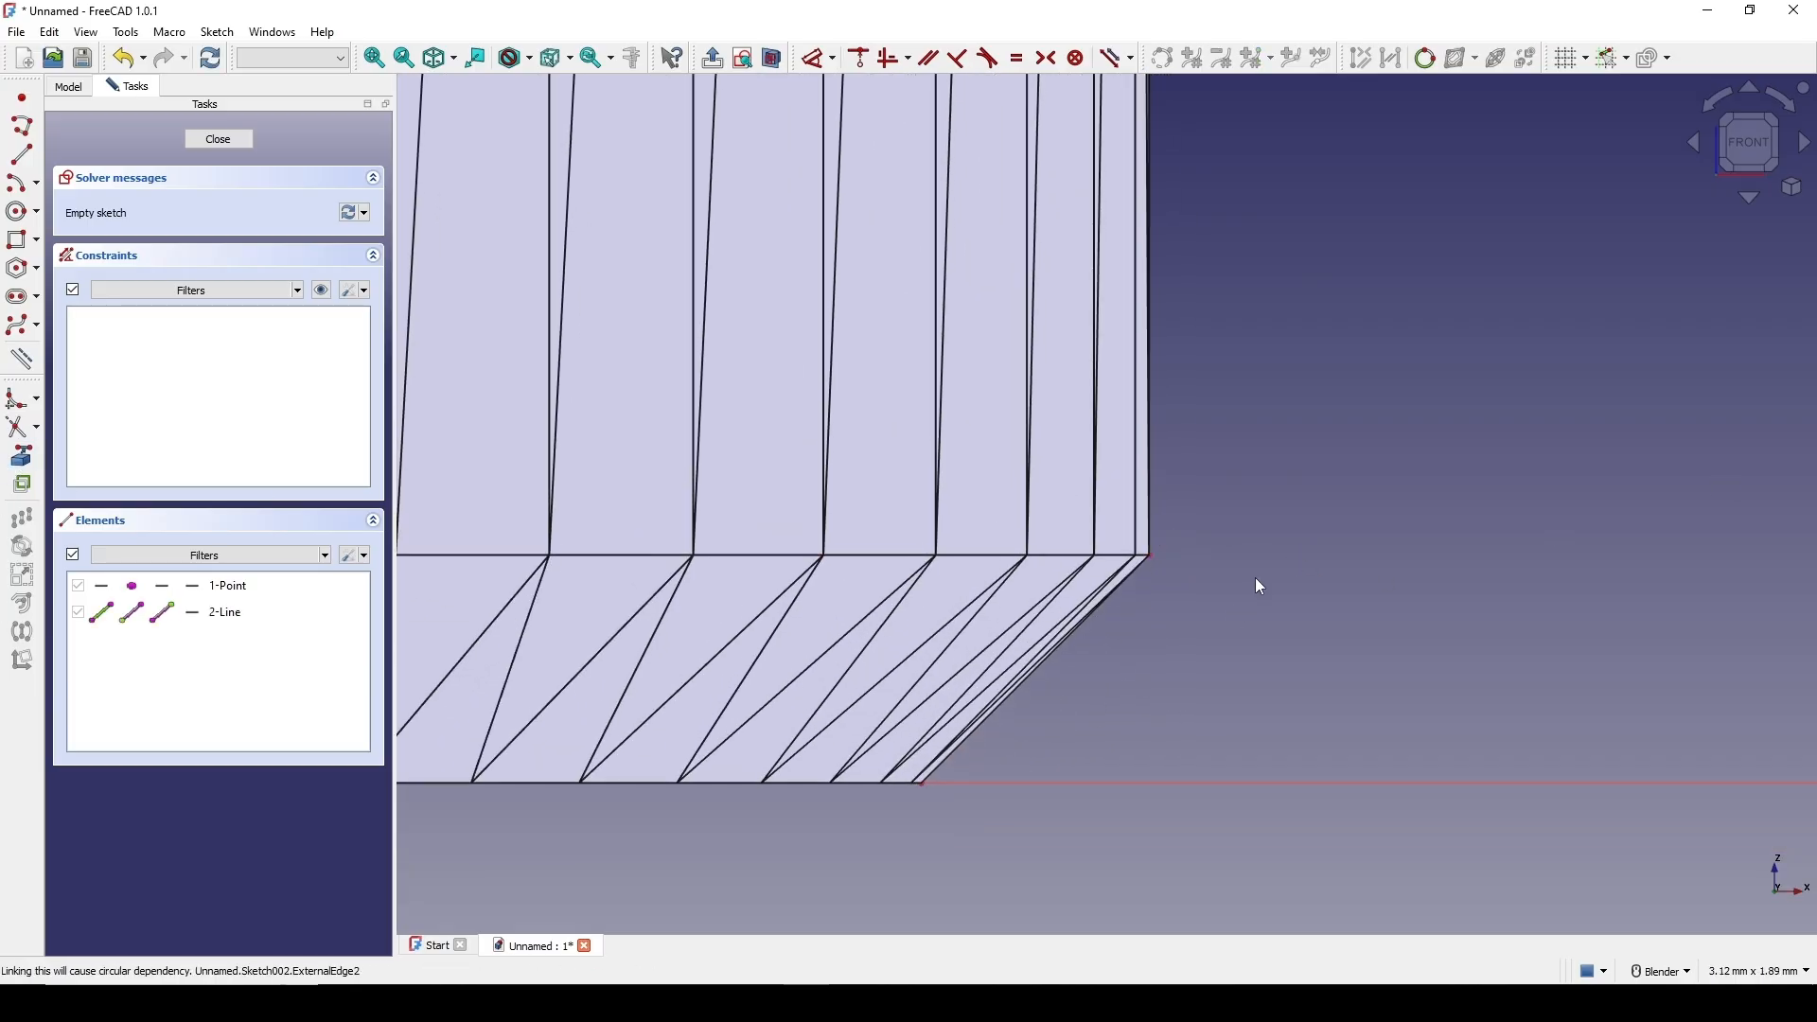
Add a horizontal reference dimension between the projected edge's endpoint and the vertical axis, and close the sketch
scroll(1251, 577, "down", 2)
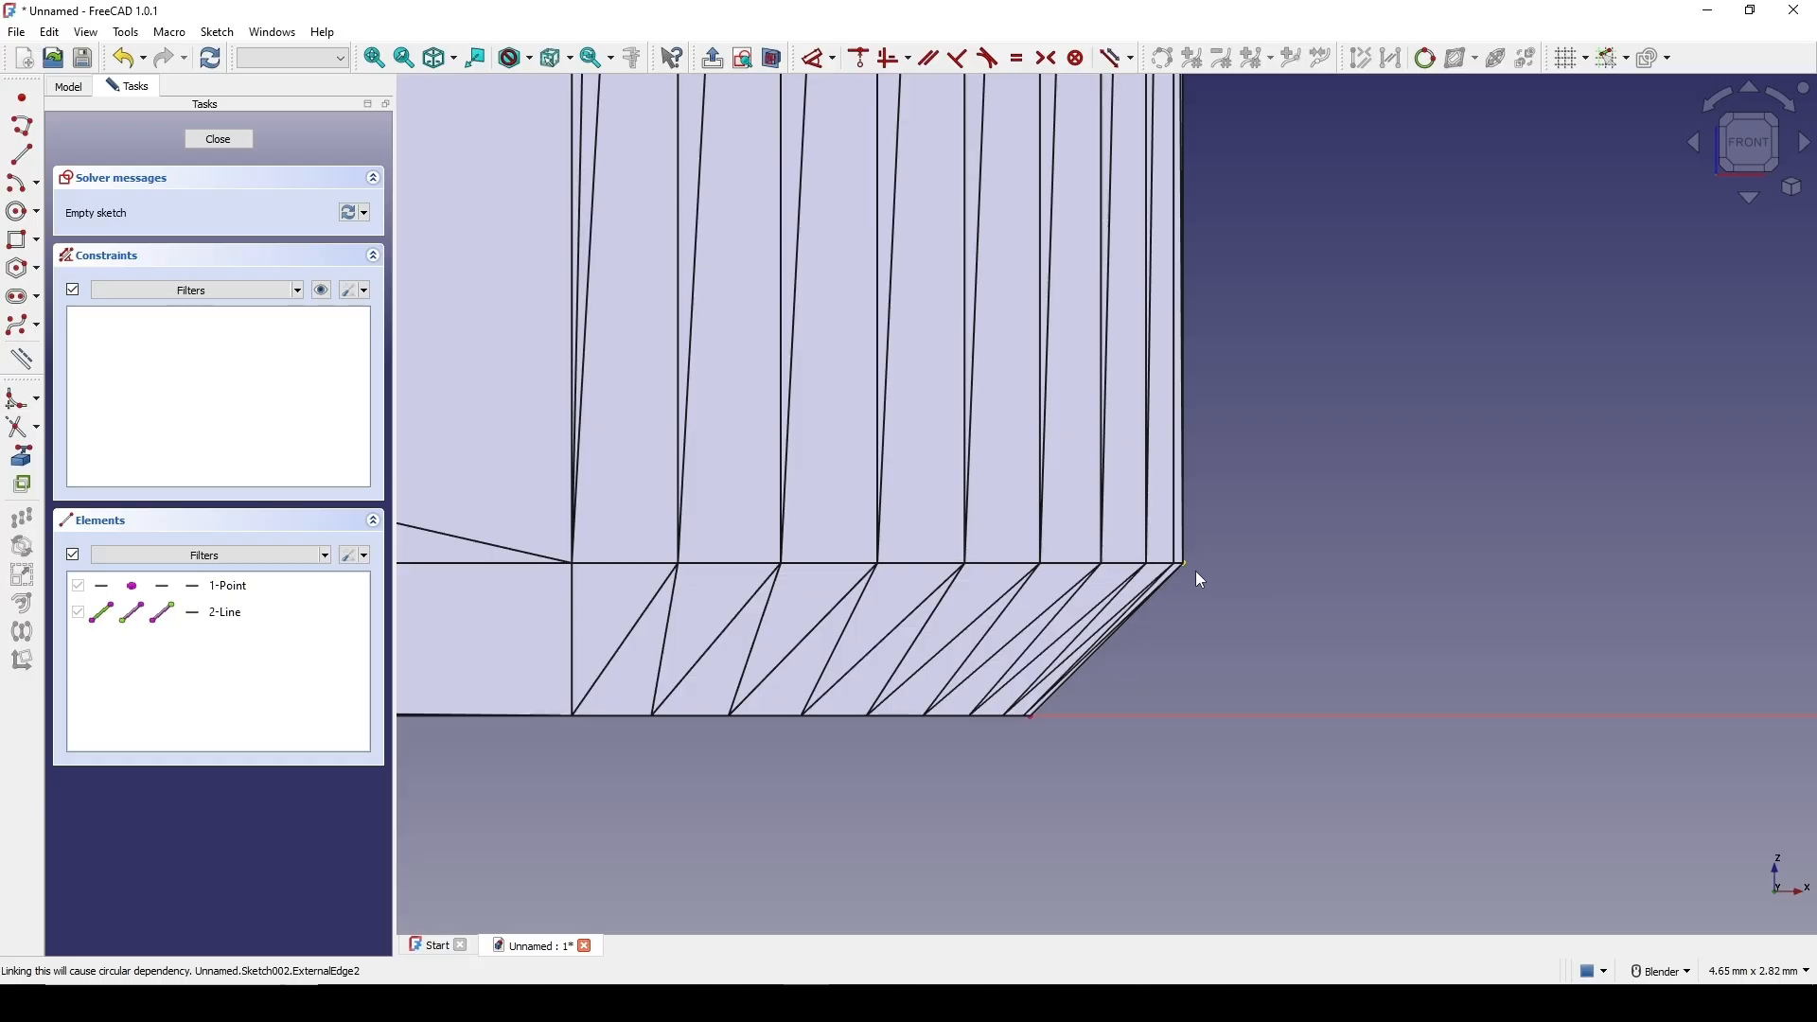
scroll(1195, 570, "down", 15)
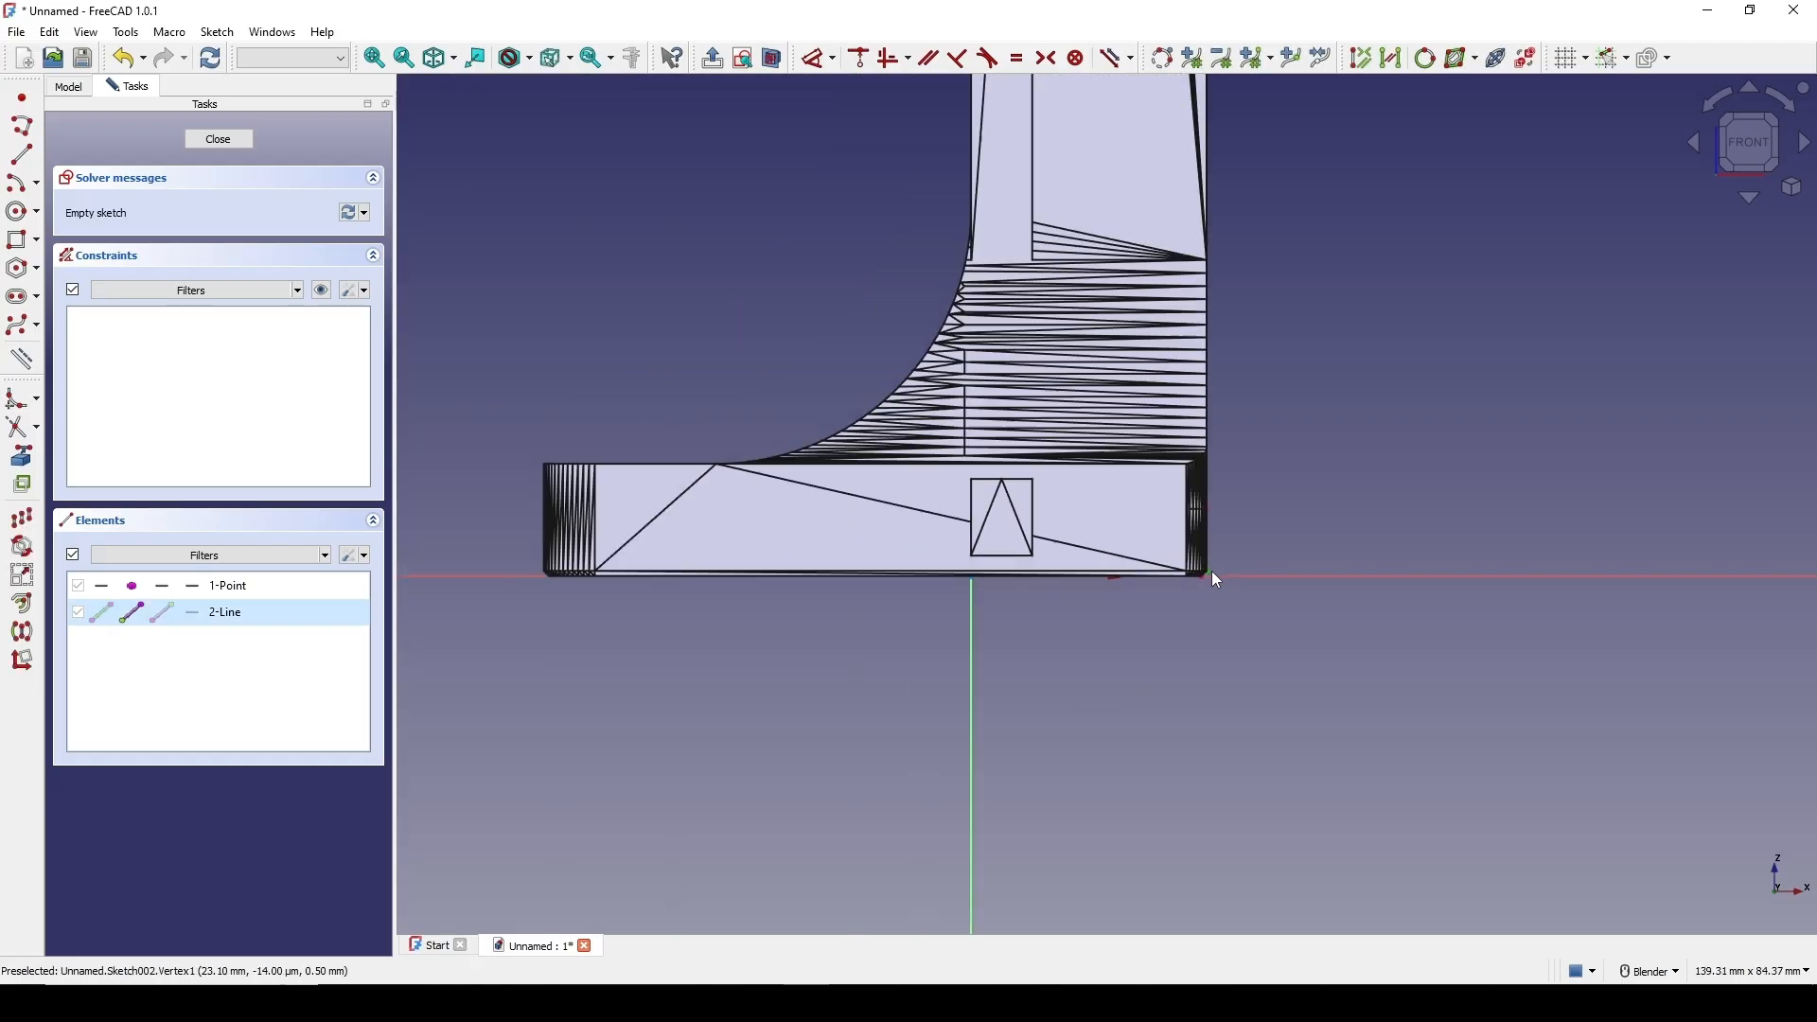
scroll(1212, 571, "down", 2)
middle_click_drag(1234, 415, 1200, 496, "shift")
key("d")
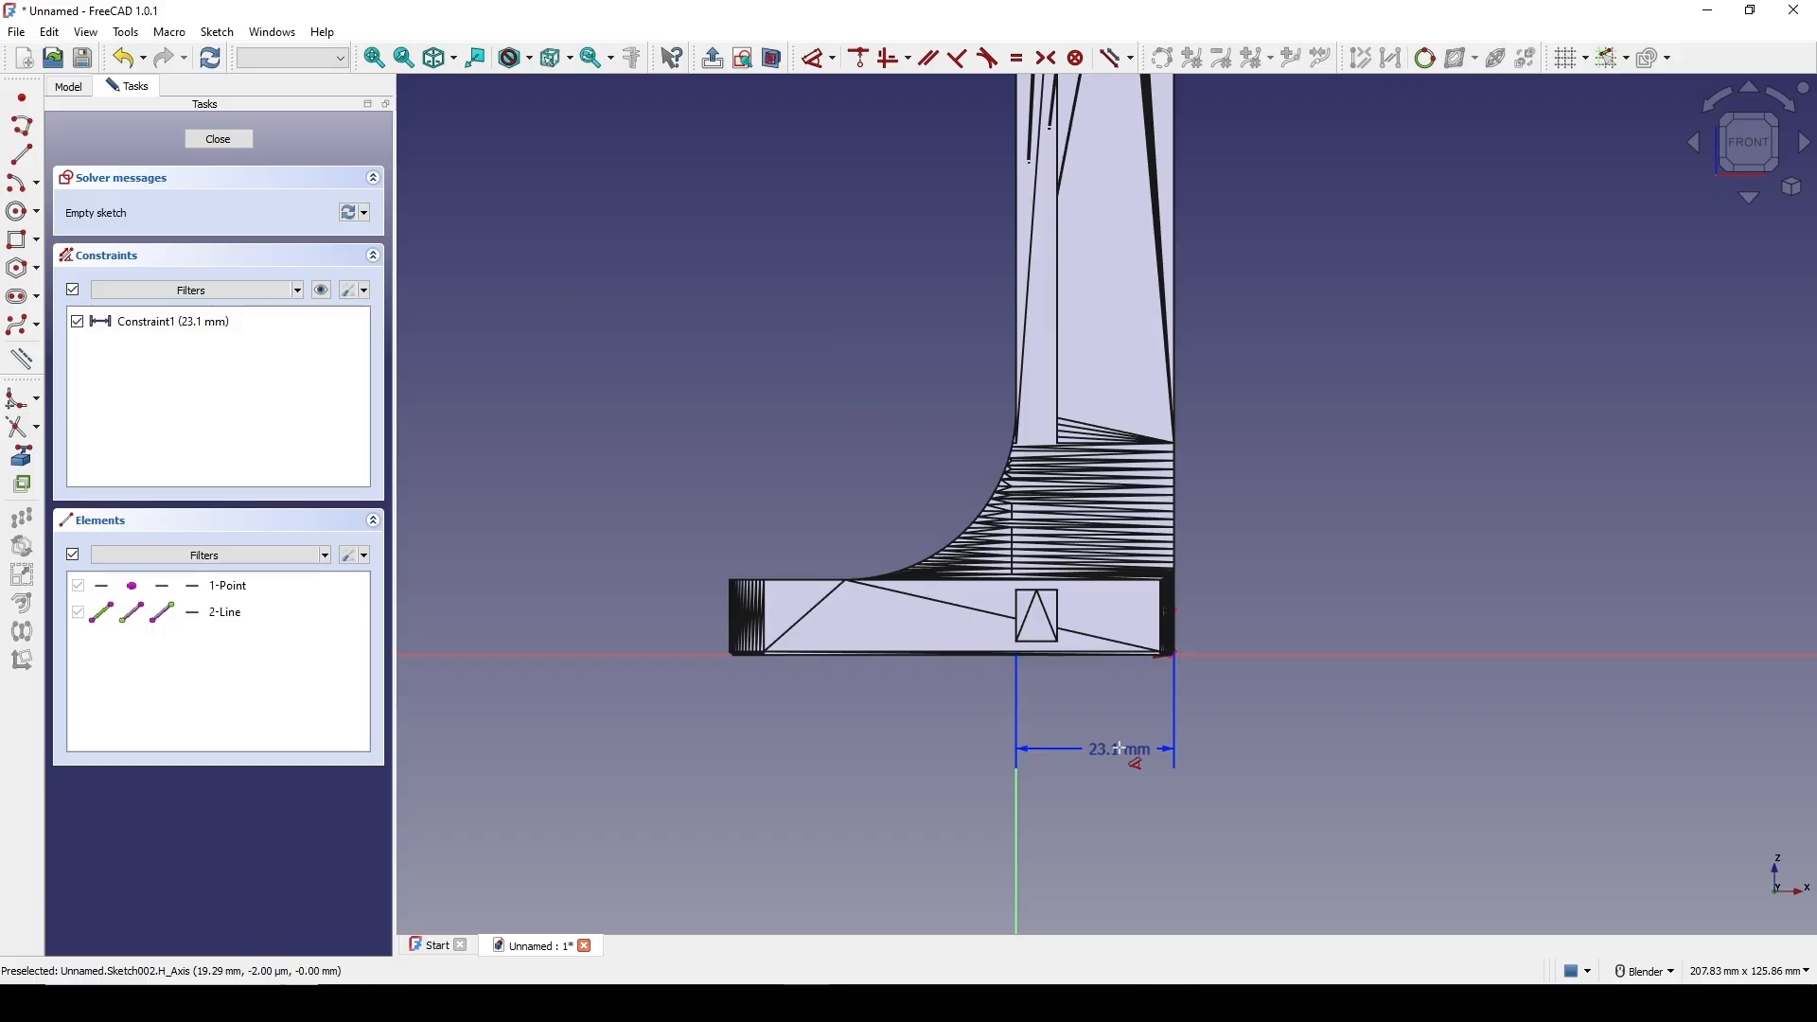
scroll(1199, 711, "up", 3)
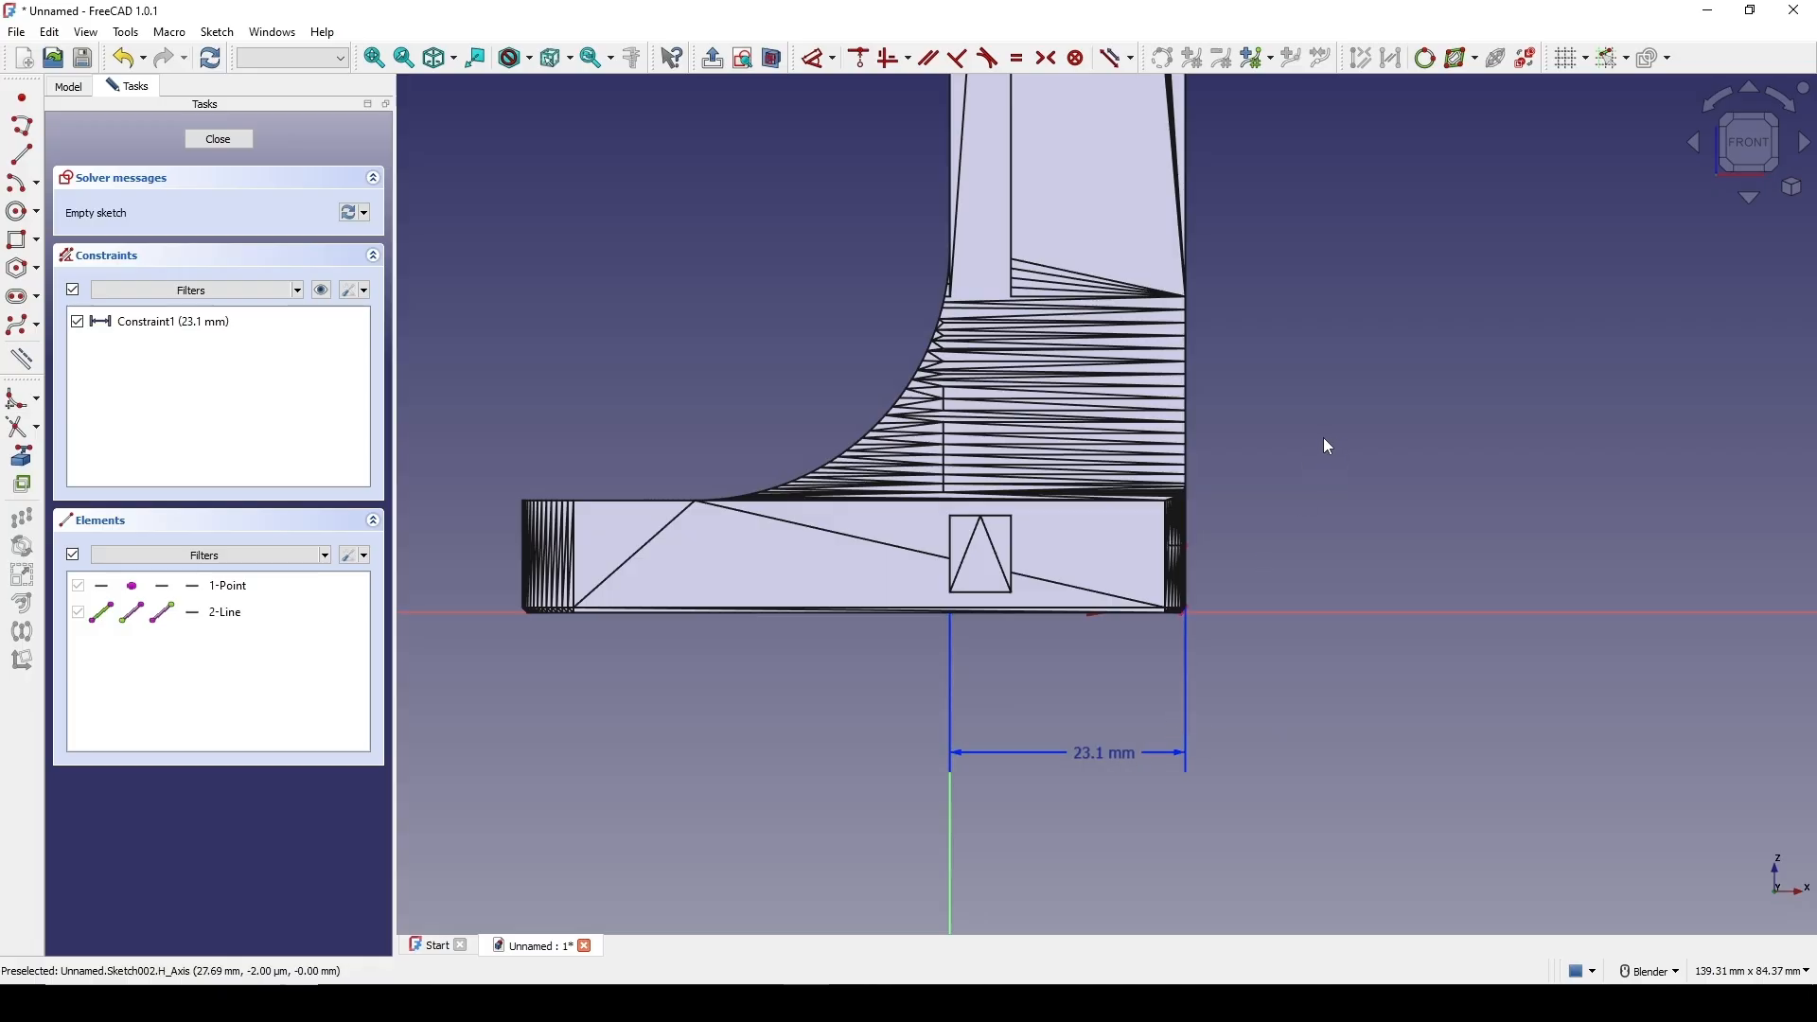
middle_click_drag(1323, 438, 1317, 463, "shift")
left_click(219, 139)
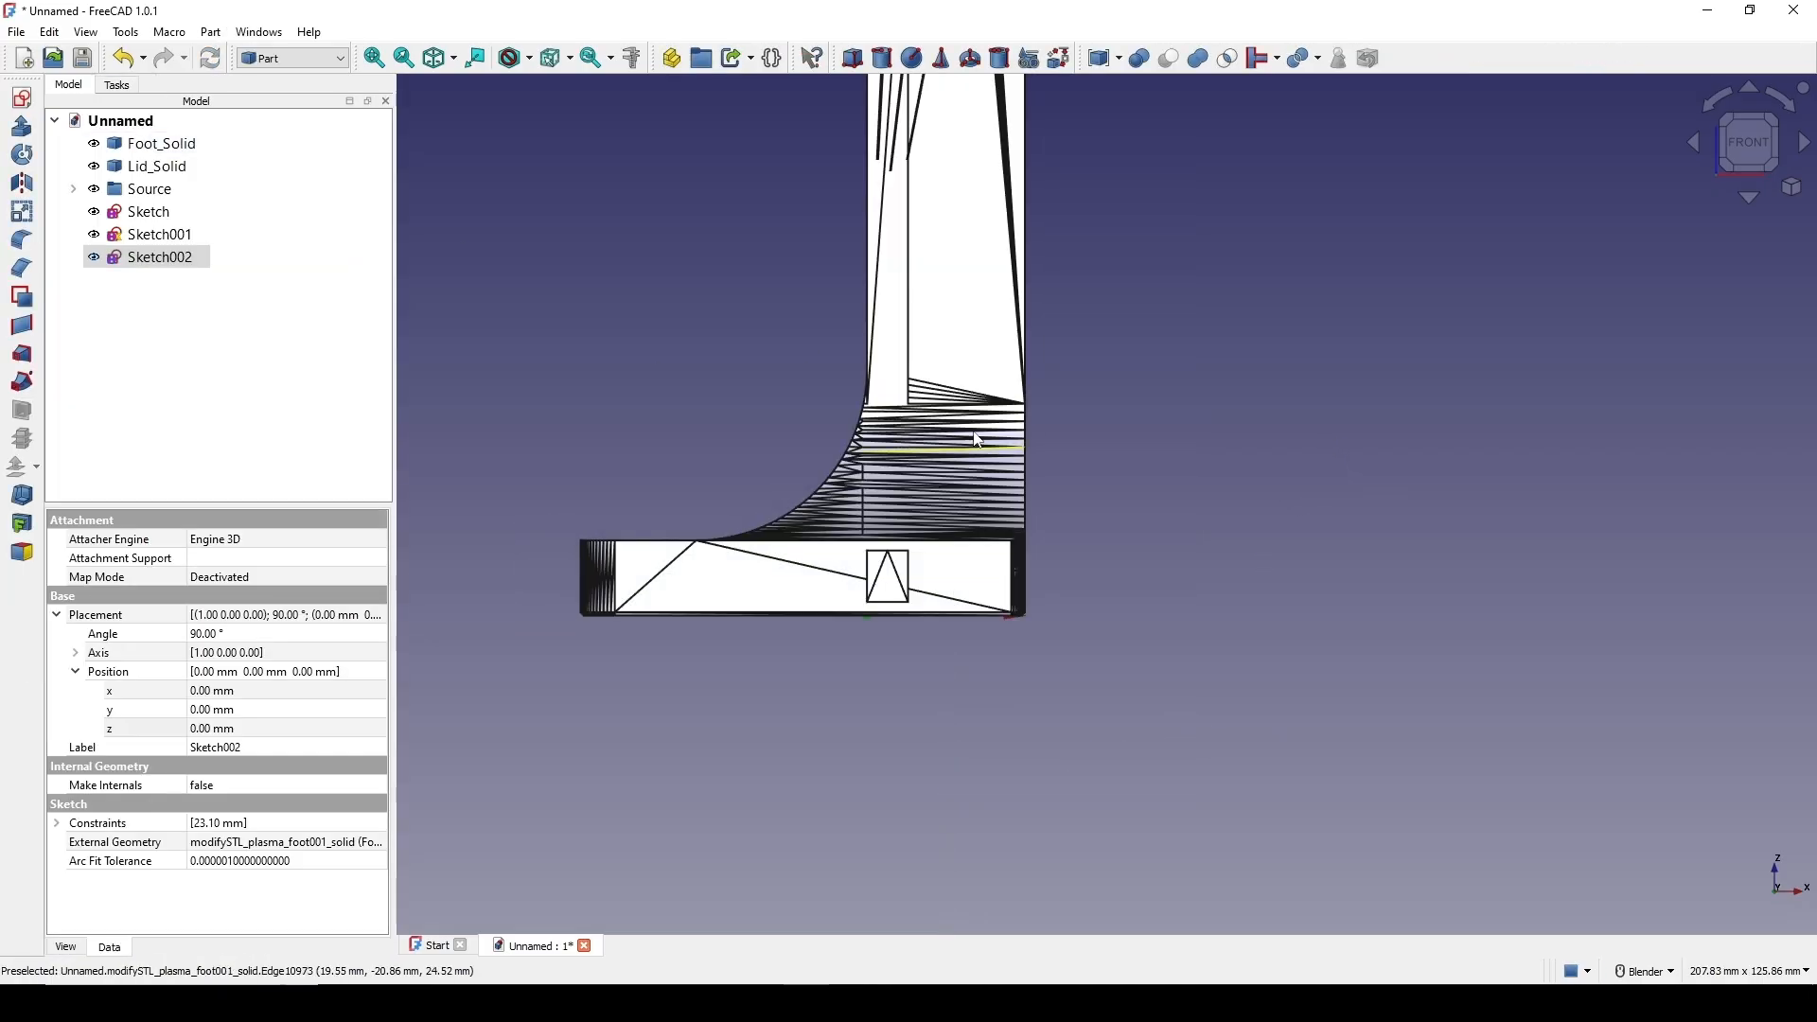
Set the X position of Foot_Solid to 23.1 mm
left_click(171, 149)
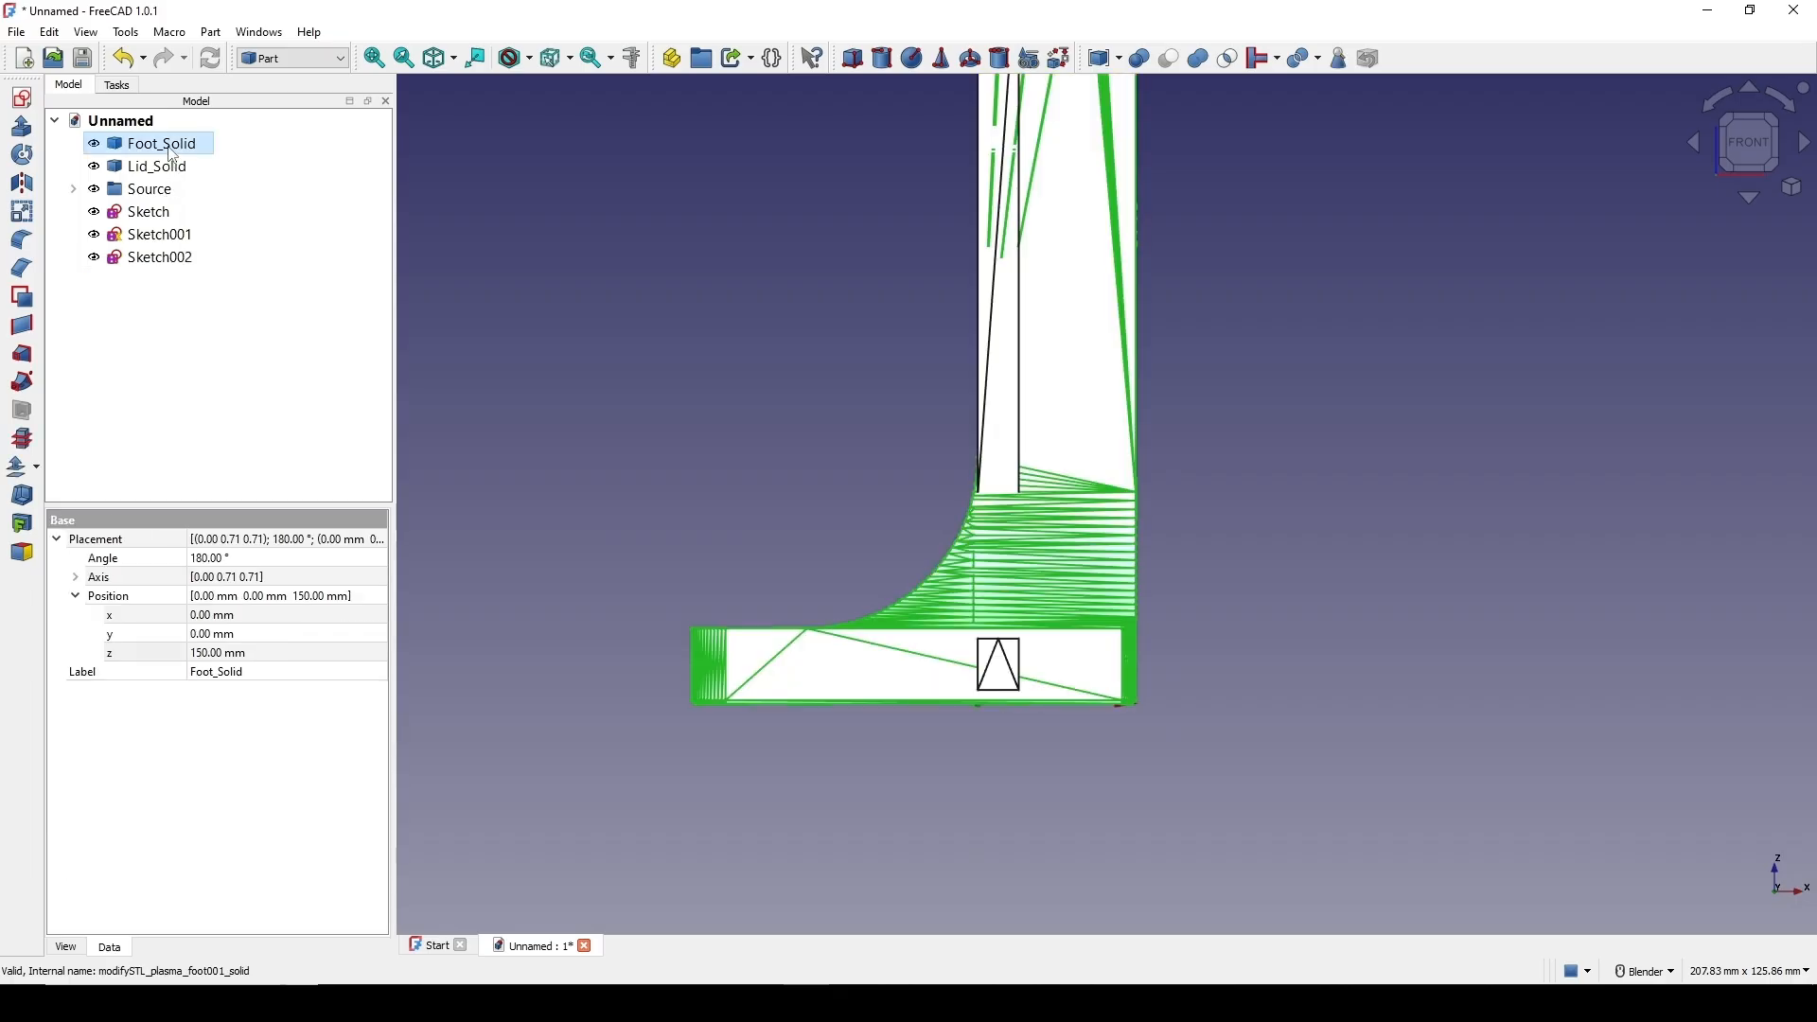
left_click(149, 617)
left_click(250, 615)
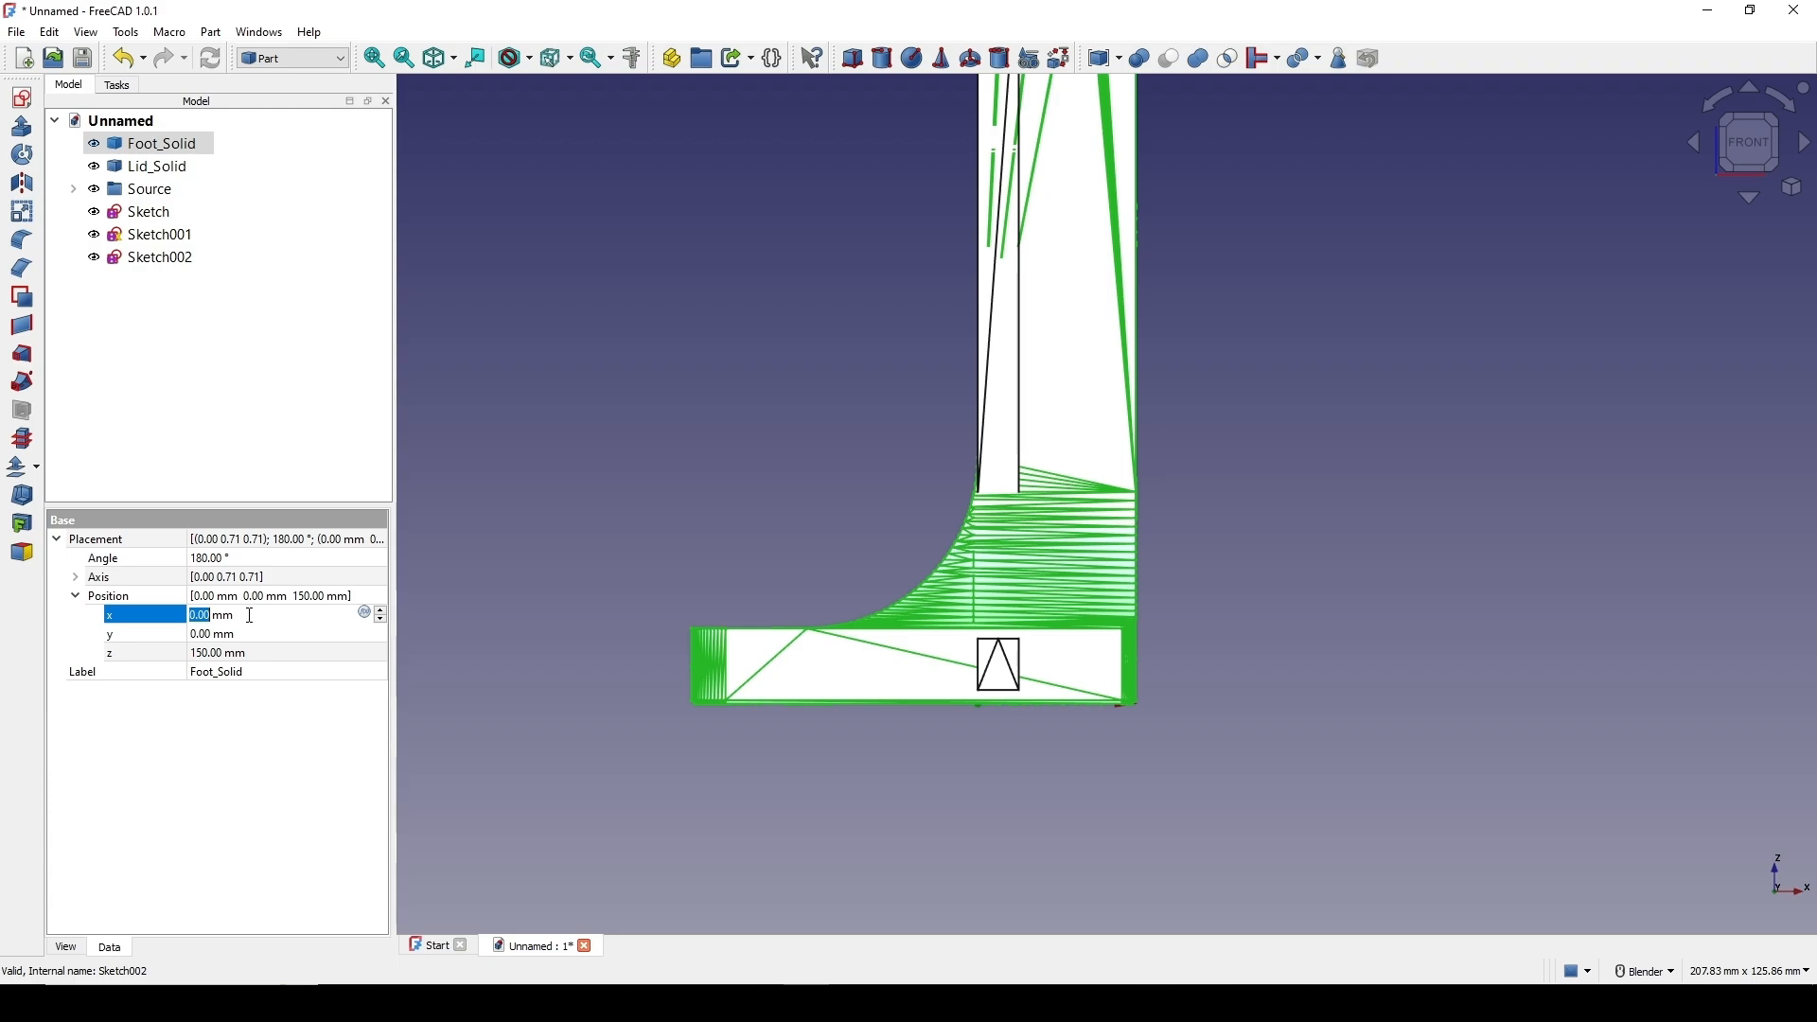
type("23.1")
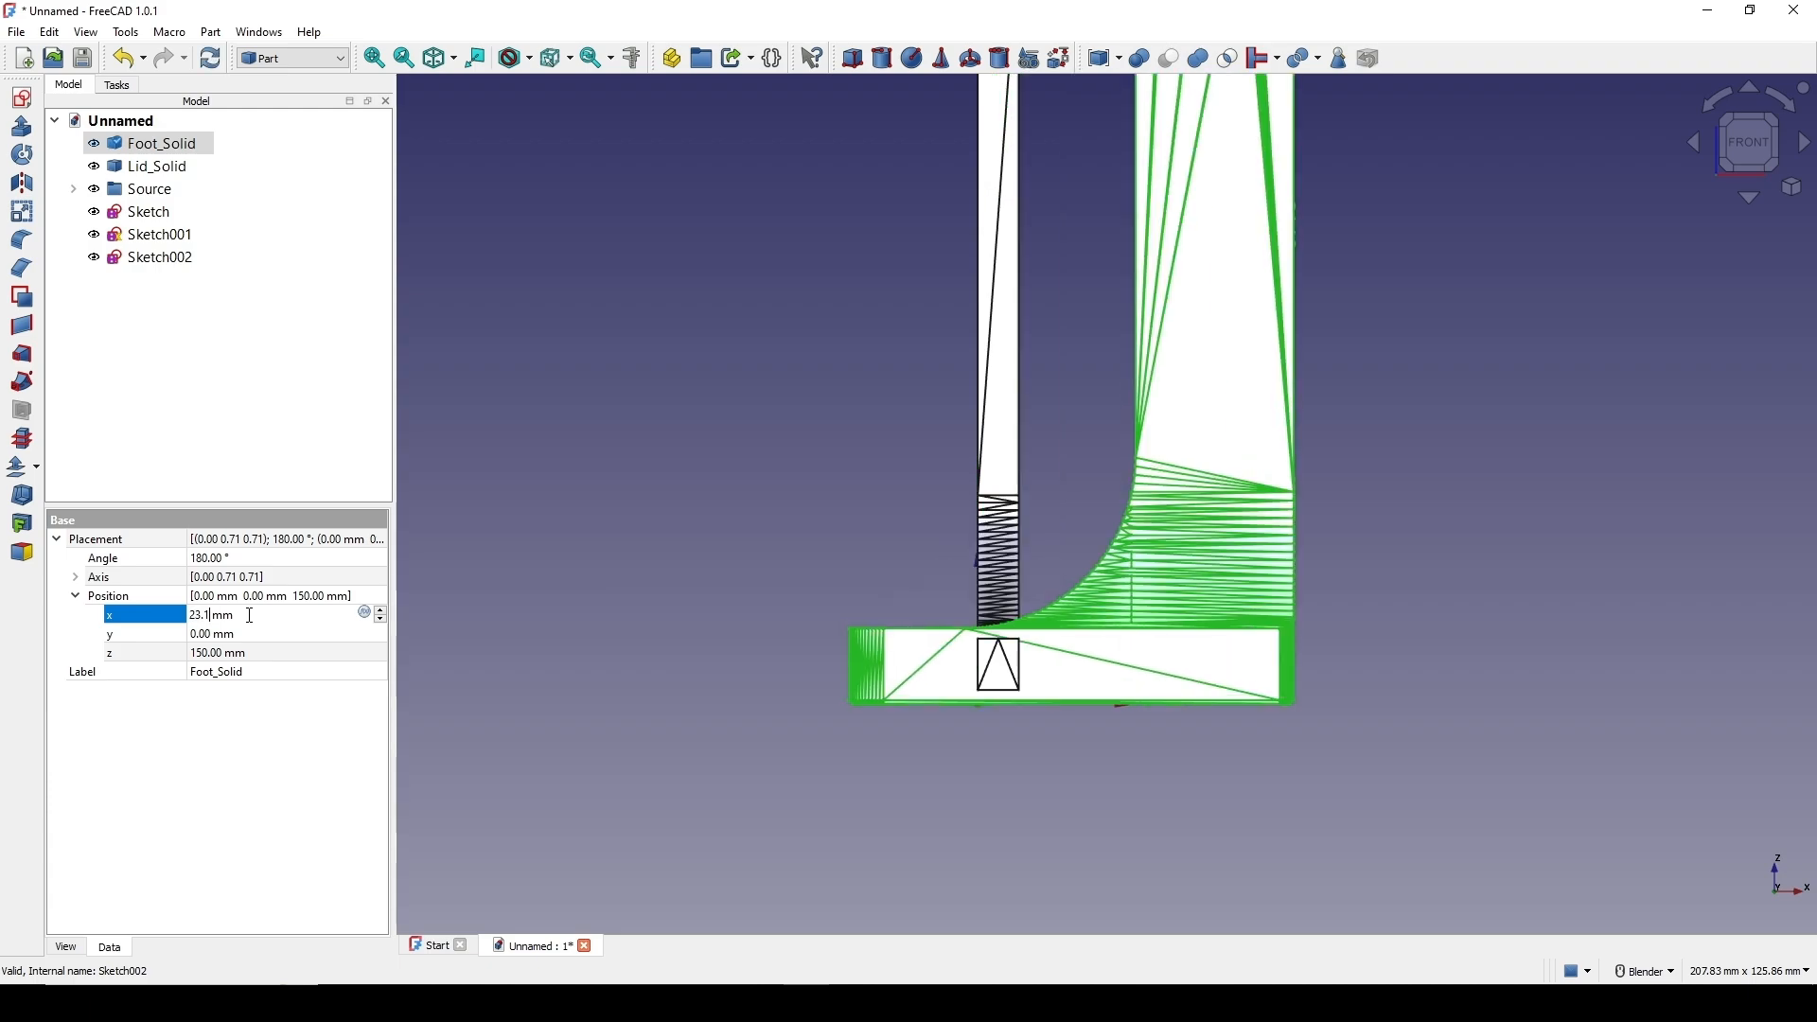
key("Return")
Change the X position of Foot_Solid to -23.1 mm so the foot sits against the lid
scroll(954, 433, "down", 4)
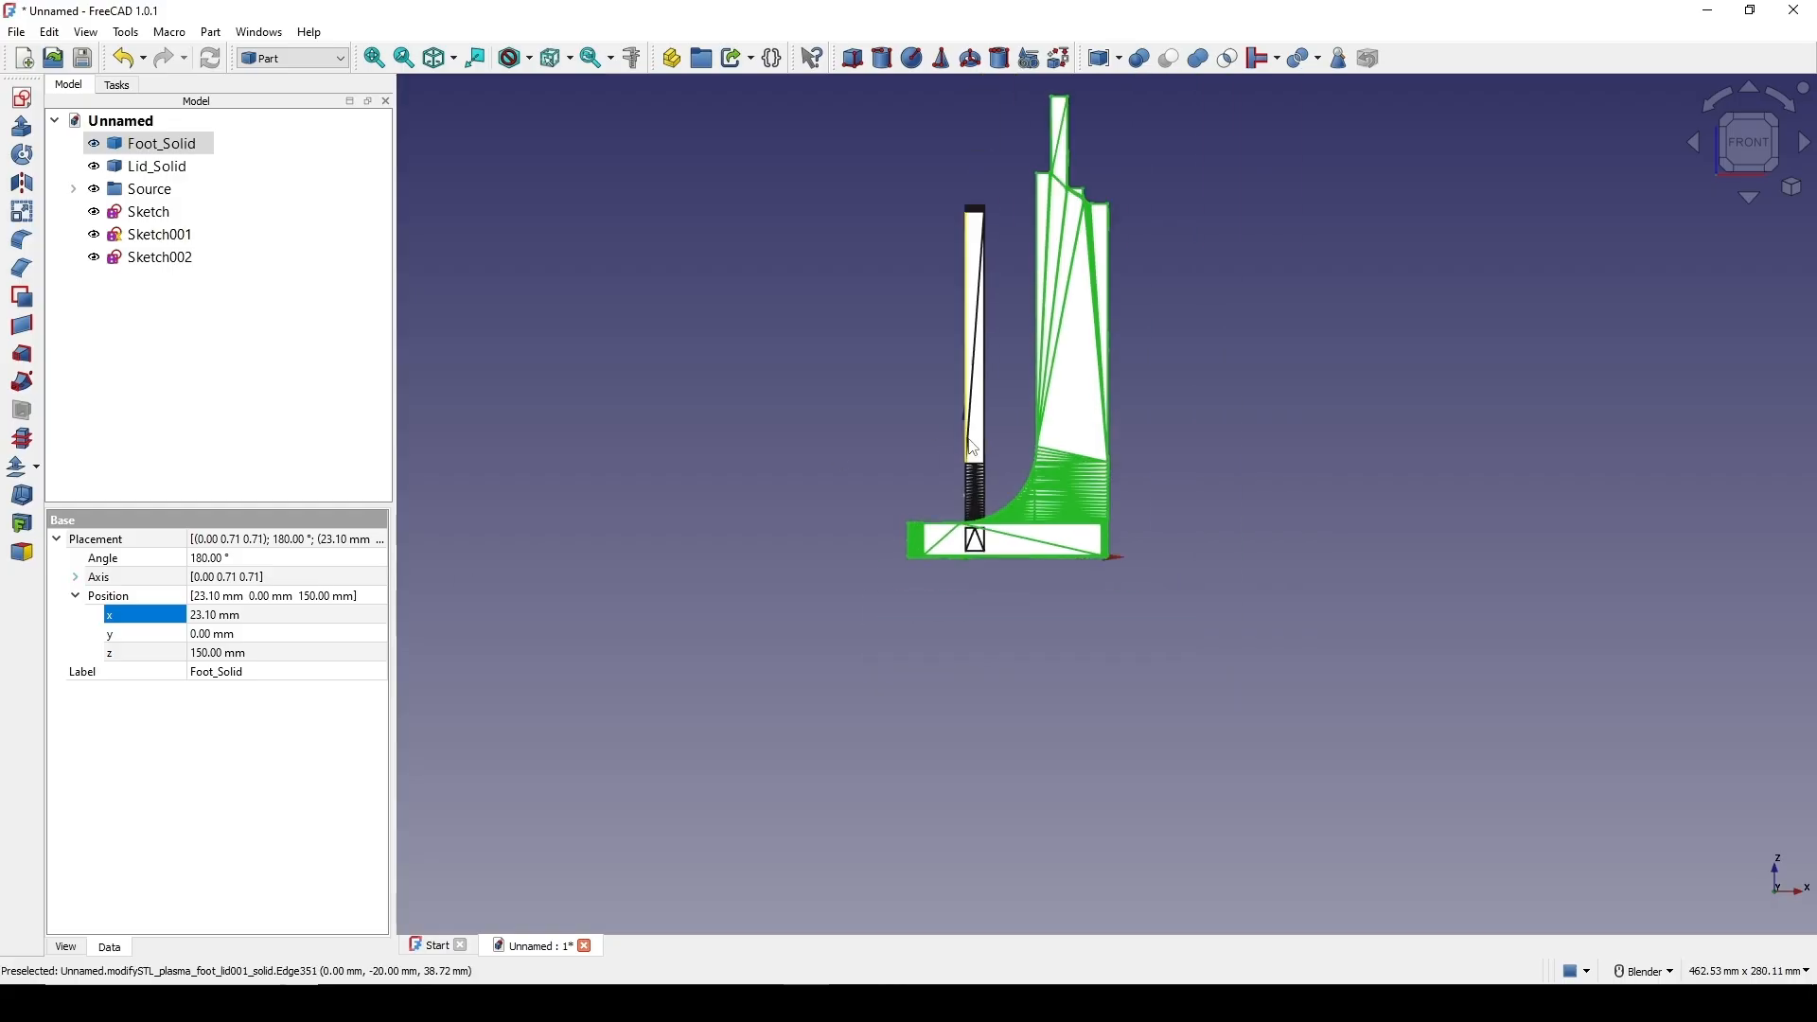
scroll(1110, 435, "up", 2)
middle_click_drag(1052, 423, 1159, 454, "shift")
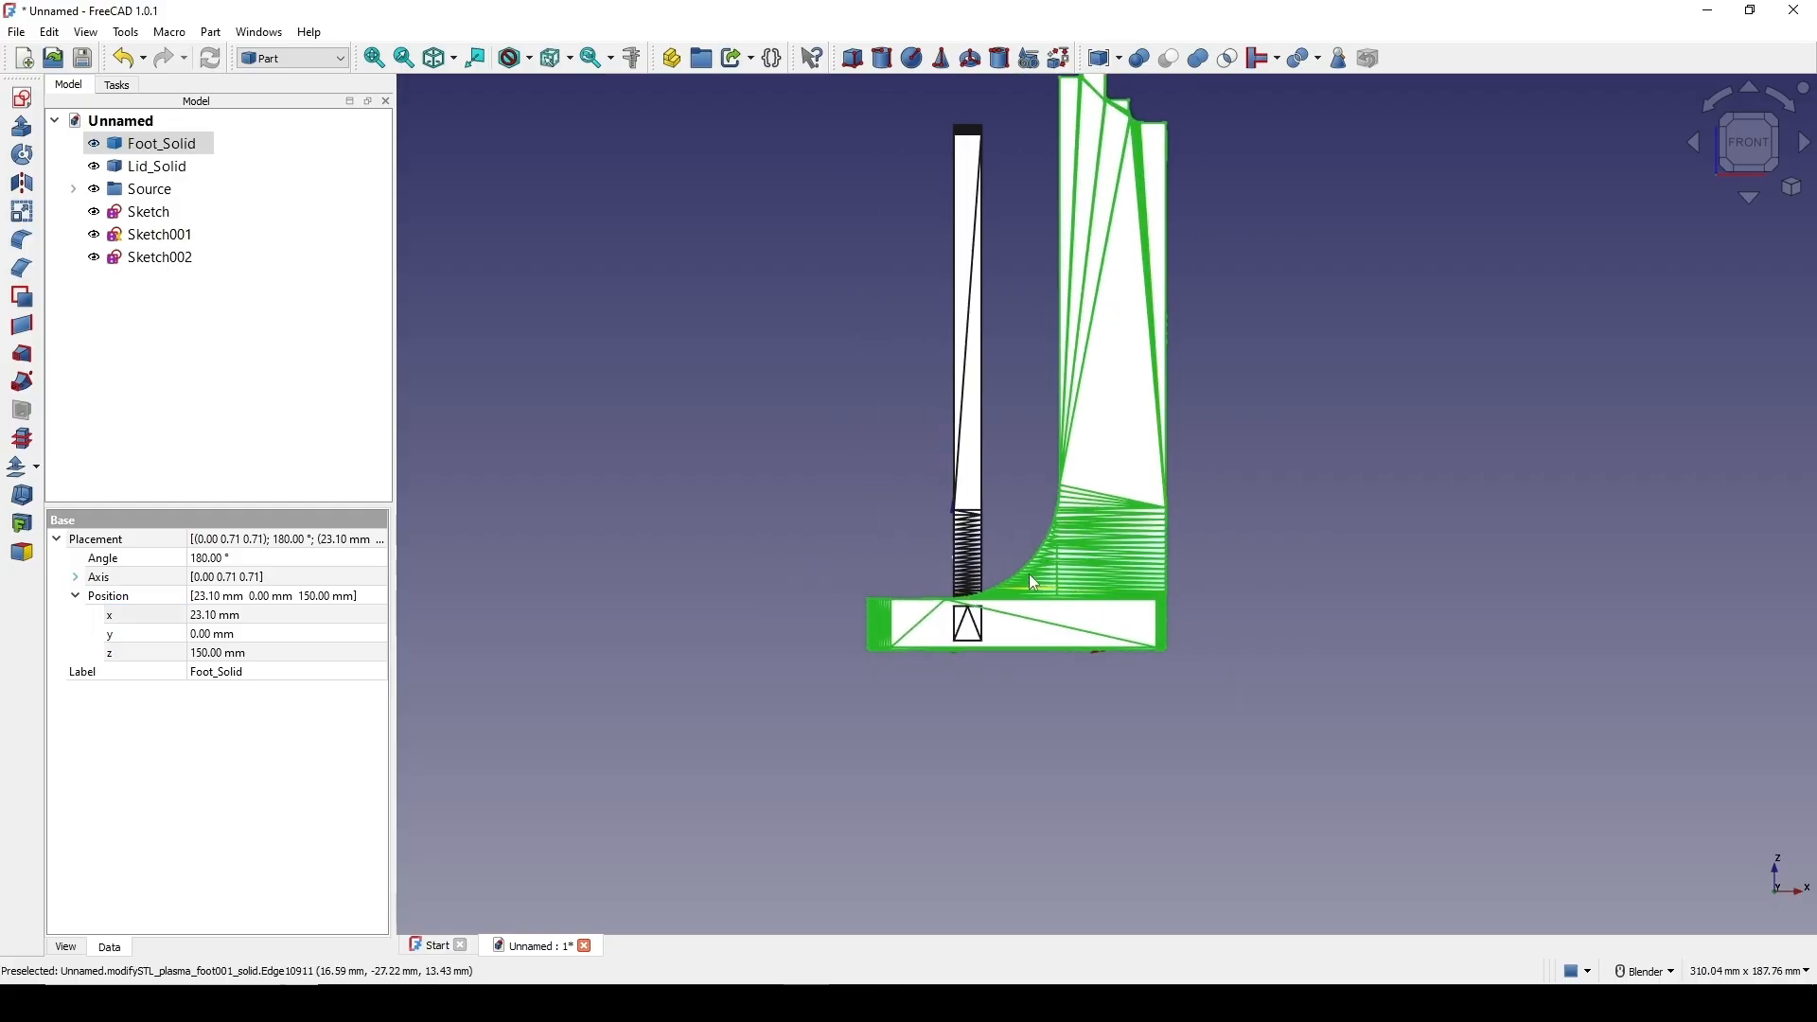
left_click(198, 617)
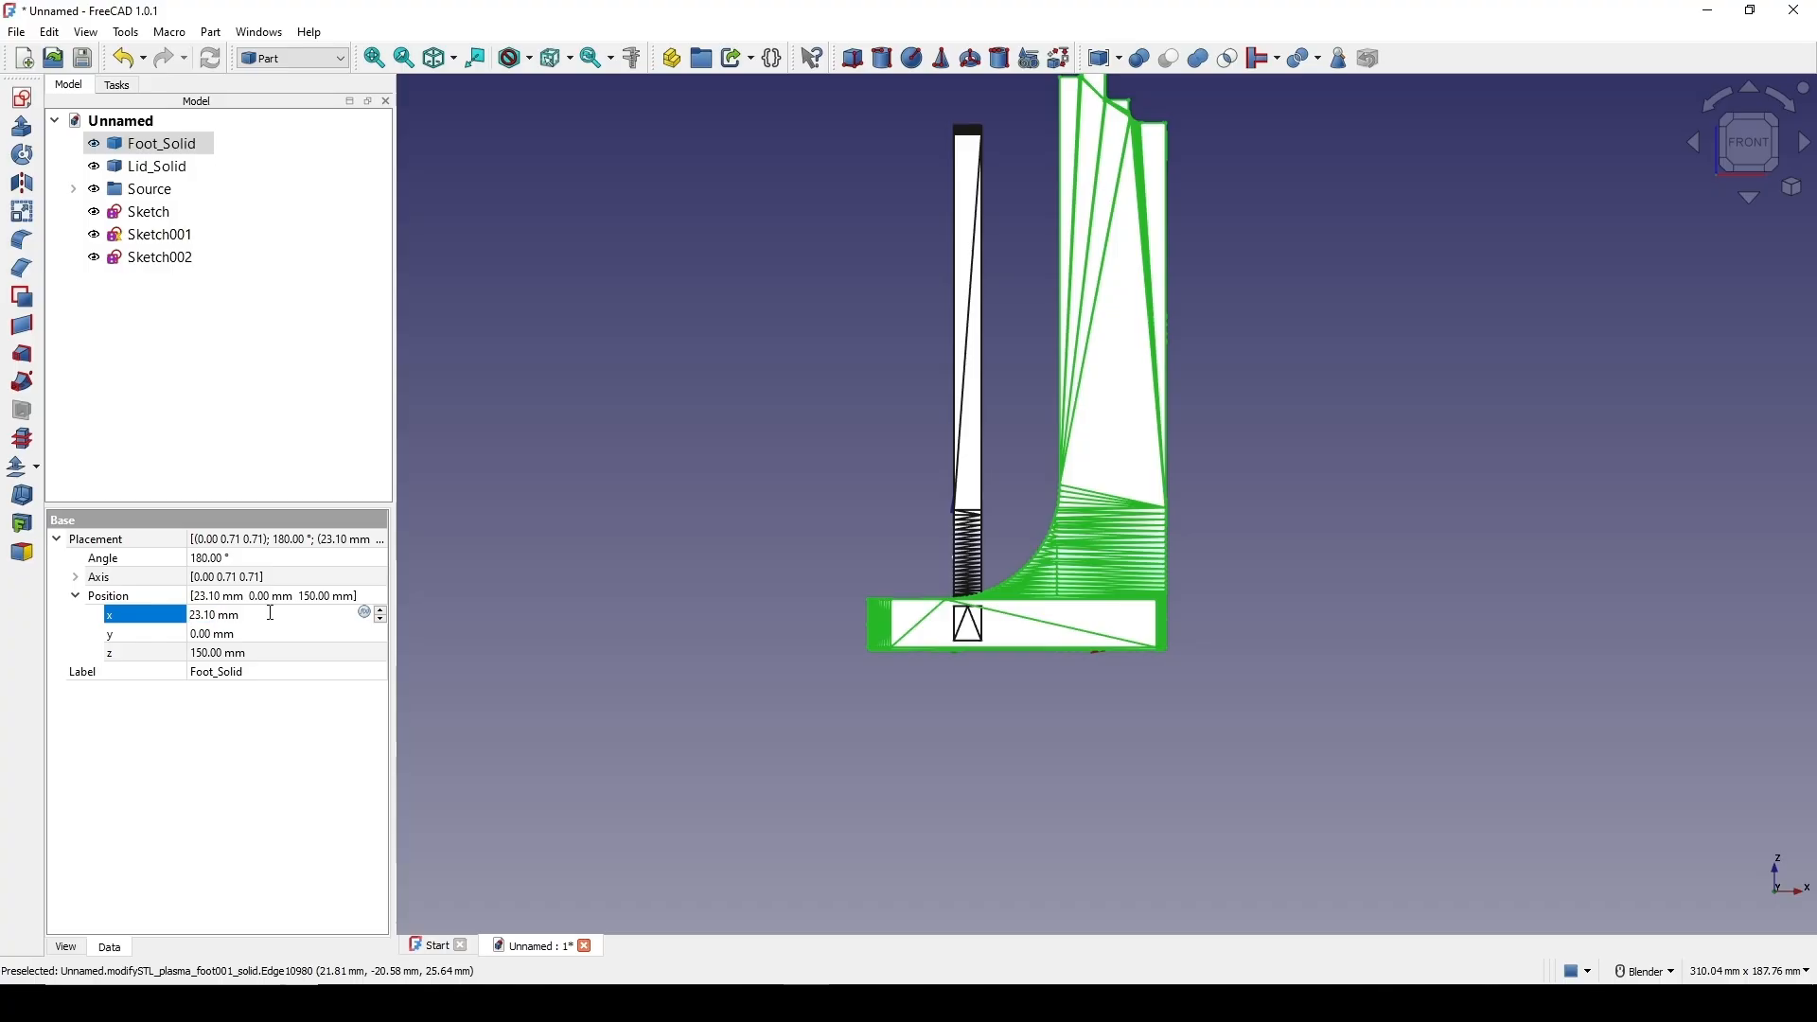
type("-")
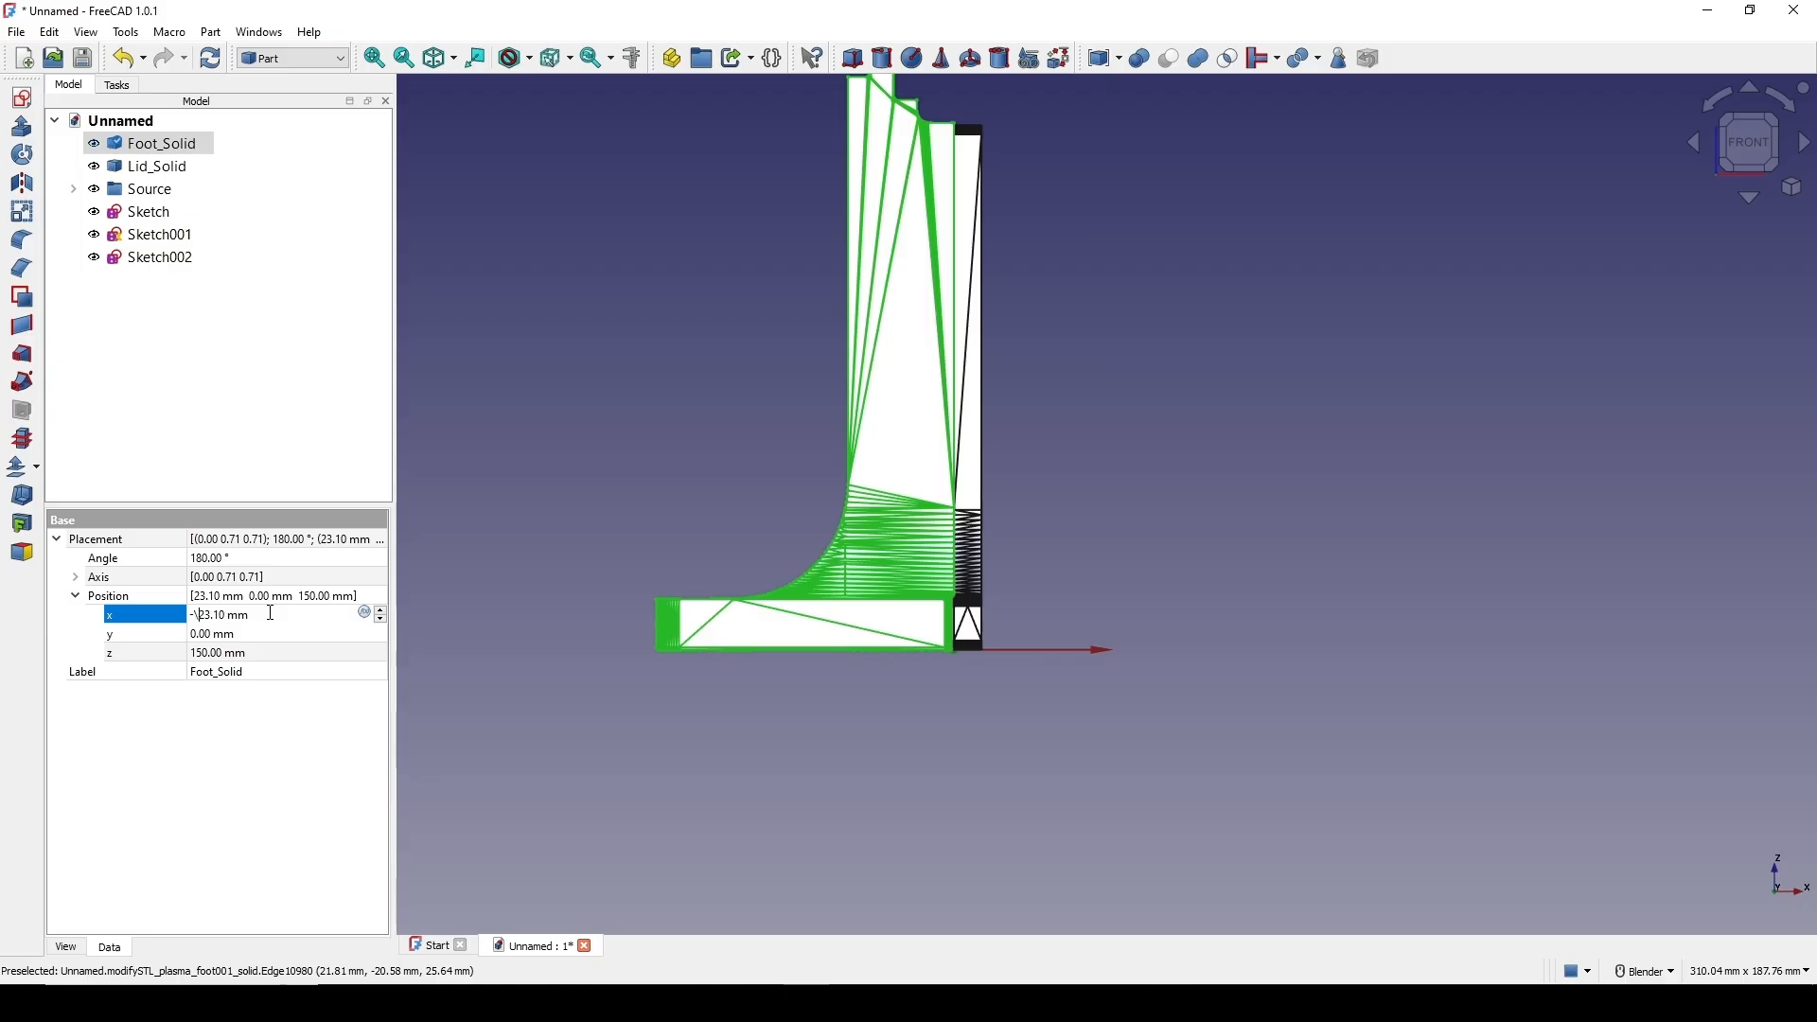
key("BackSpace")
key("Return")
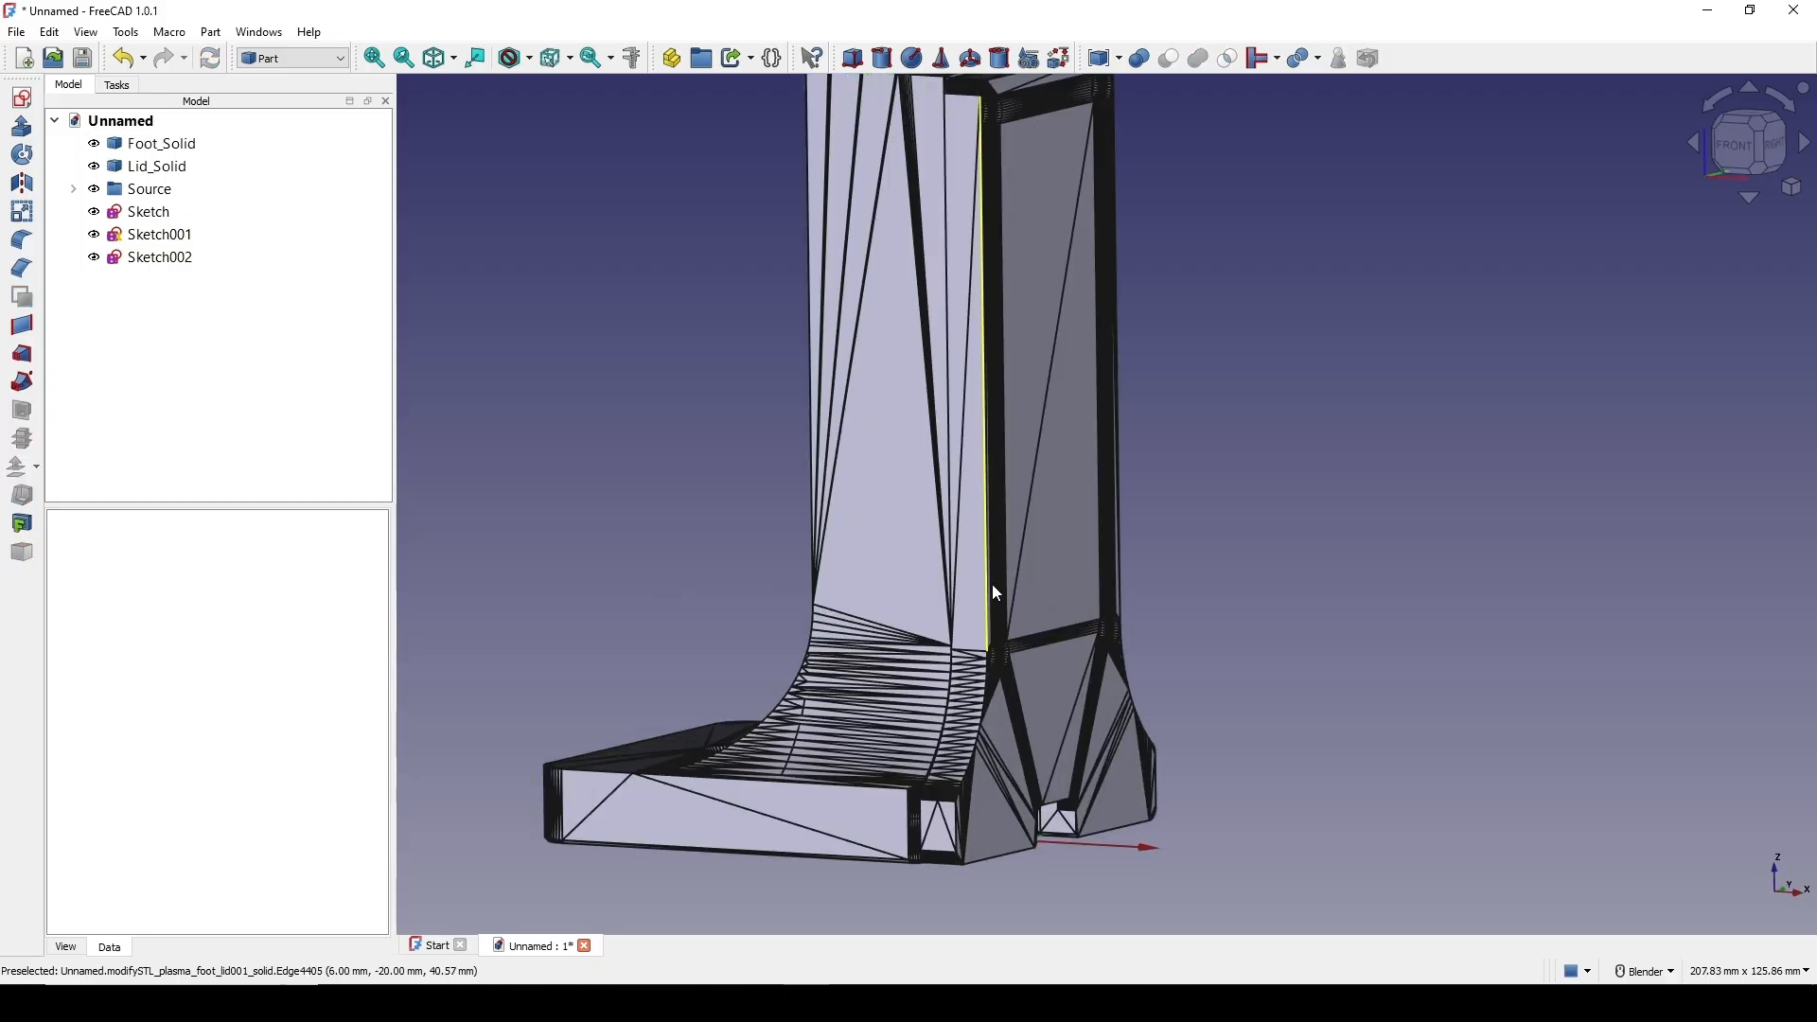
Delete the three measuring sketches Sketch, Sketch001 and Sketch002
middle_click_drag(989, 583, 1033, 563)
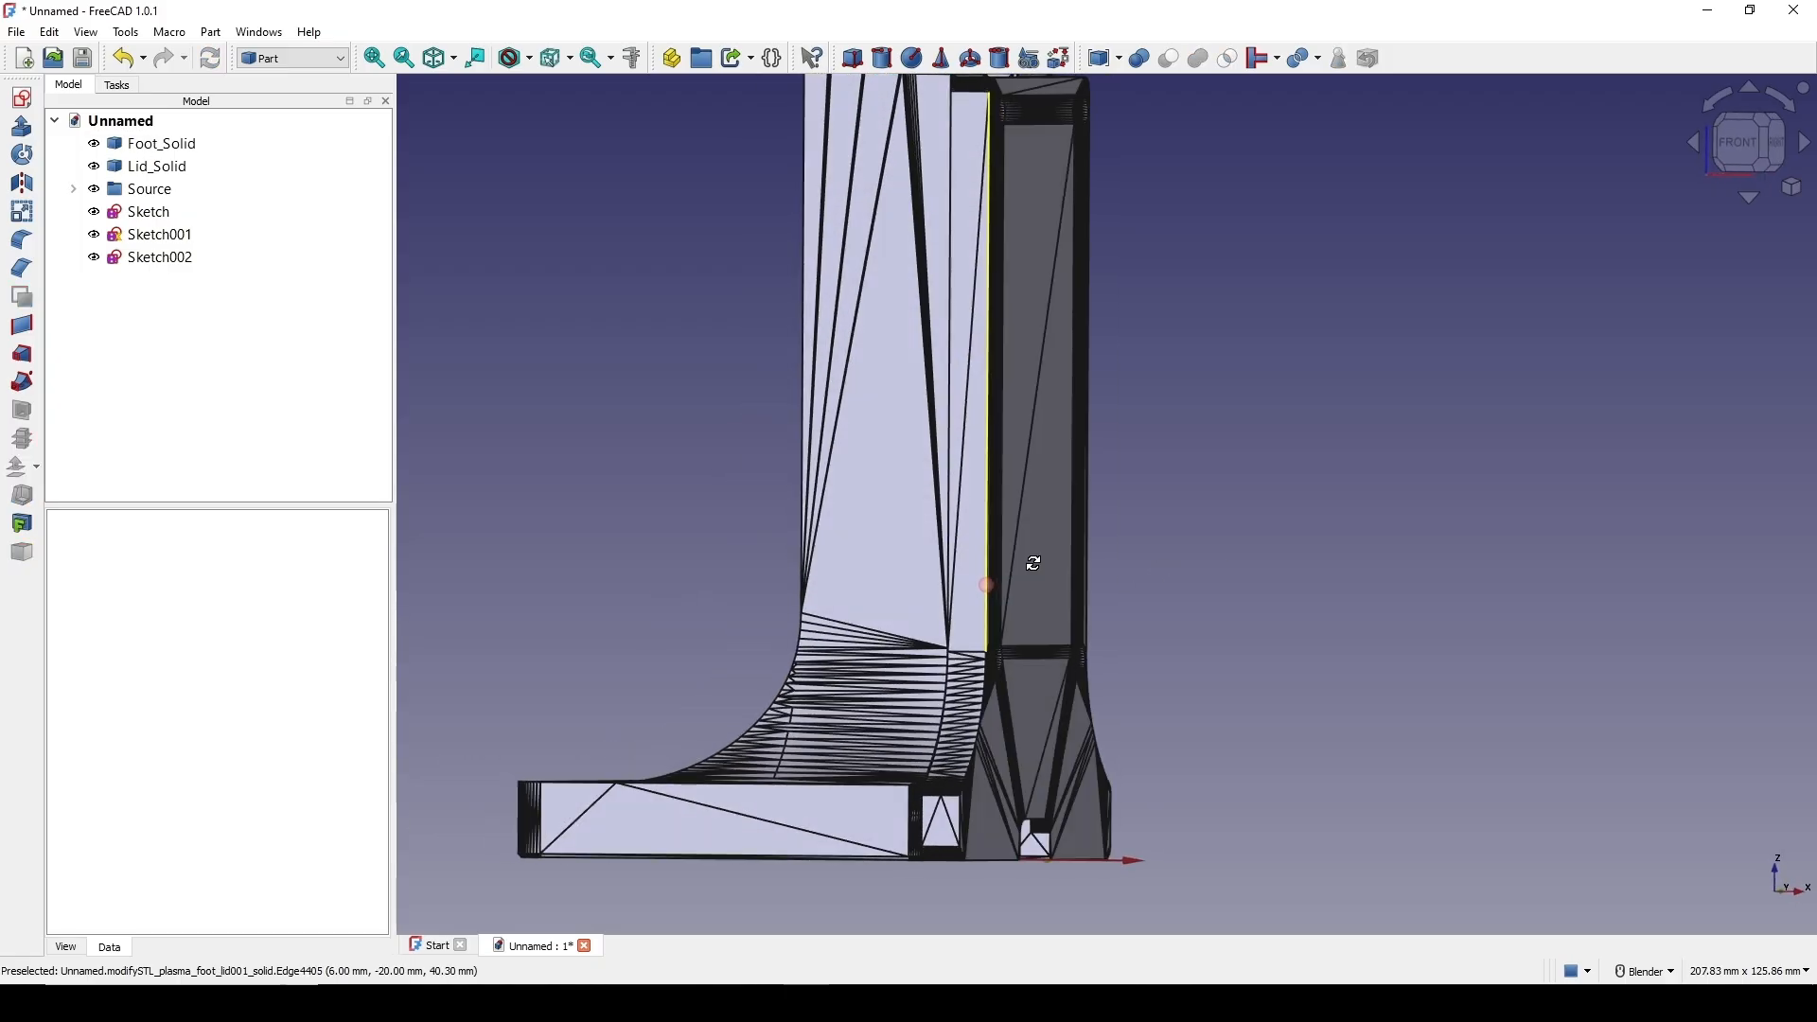
left_click(150, 213)
left_click(153, 258, "shift")
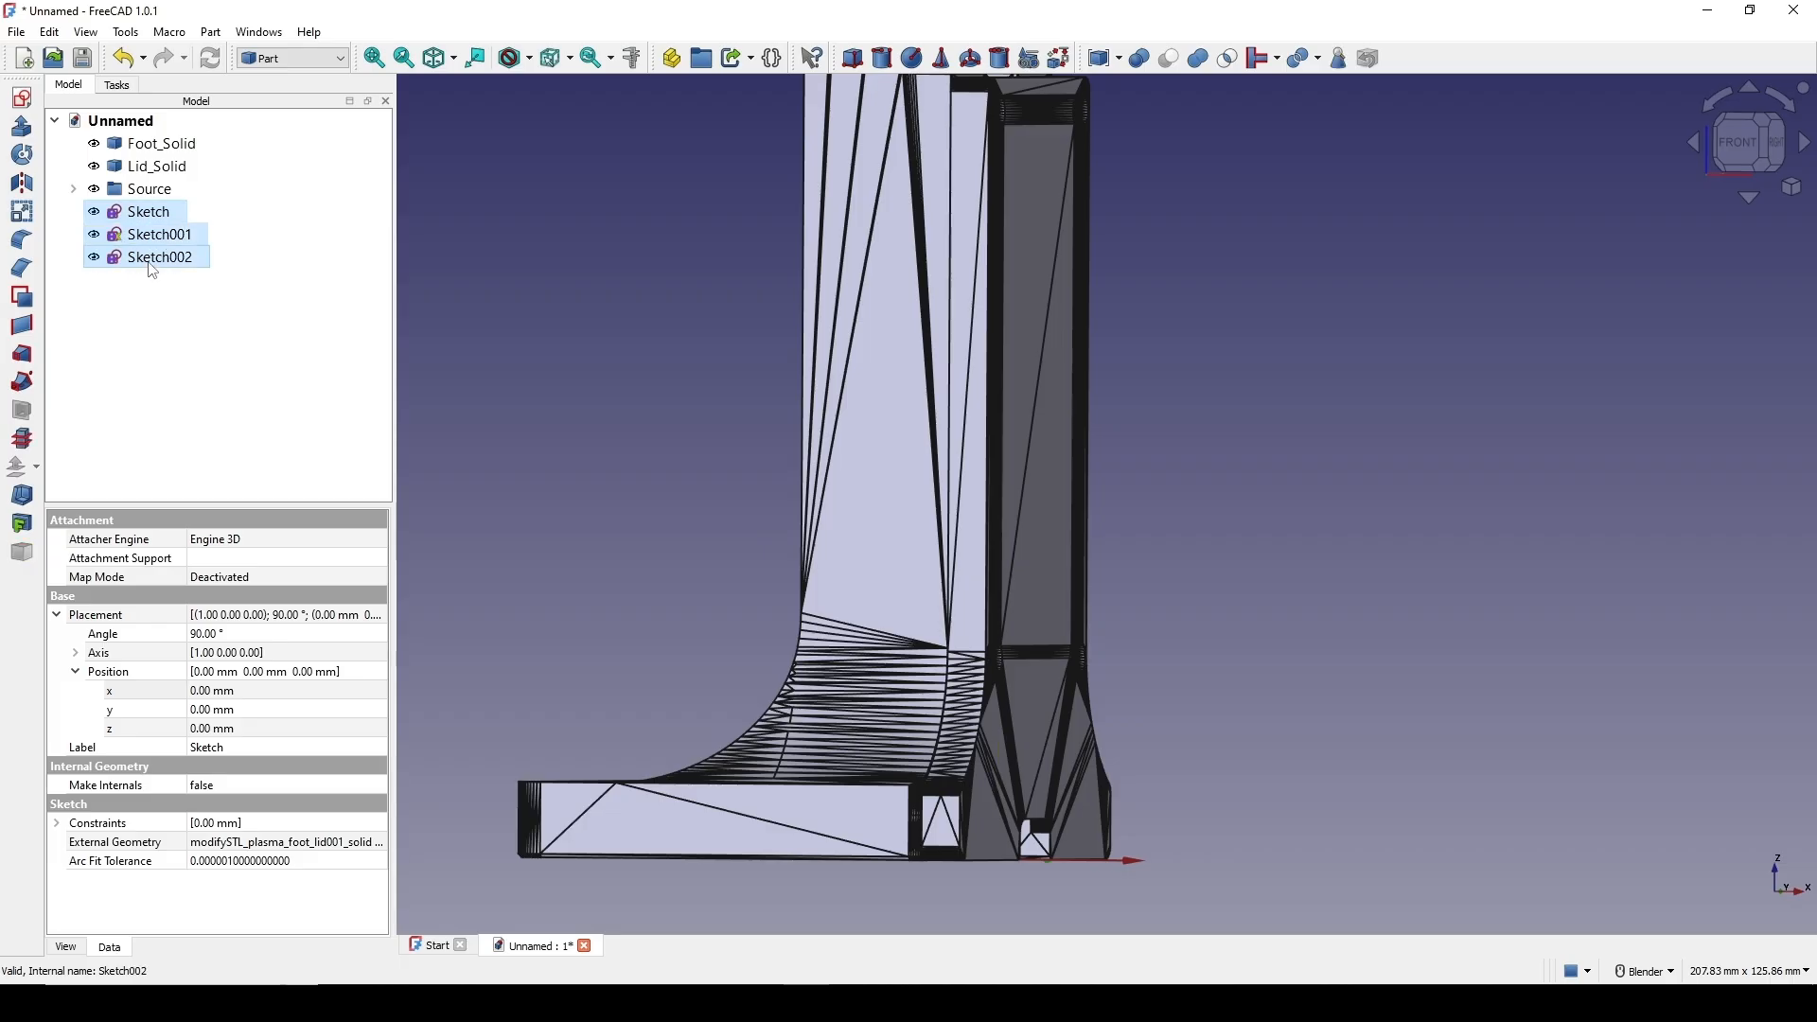
key("Delete")
Hide Lid_Solid to expose the inner face of the foot, and clear the selection
scroll(946, 542, "down", 2)
middle_click_drag(951, 544, 1060, 485)
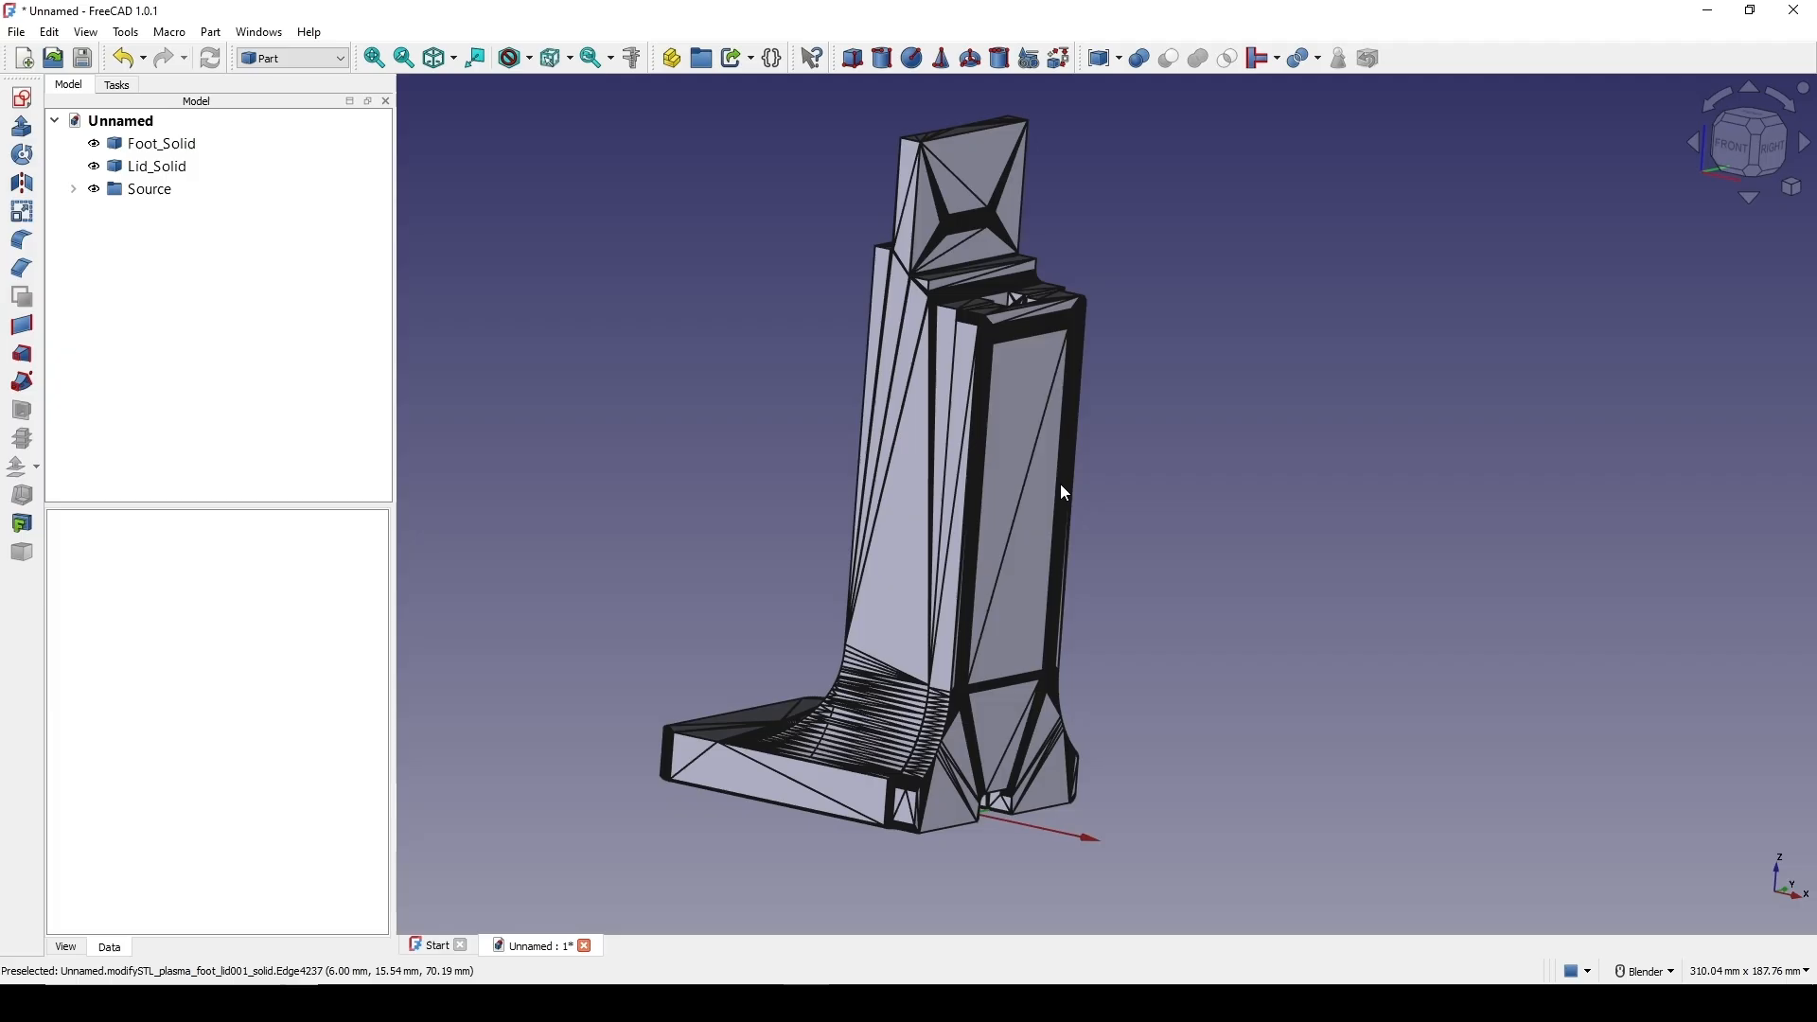
left_click(1014, 507)
key("space")
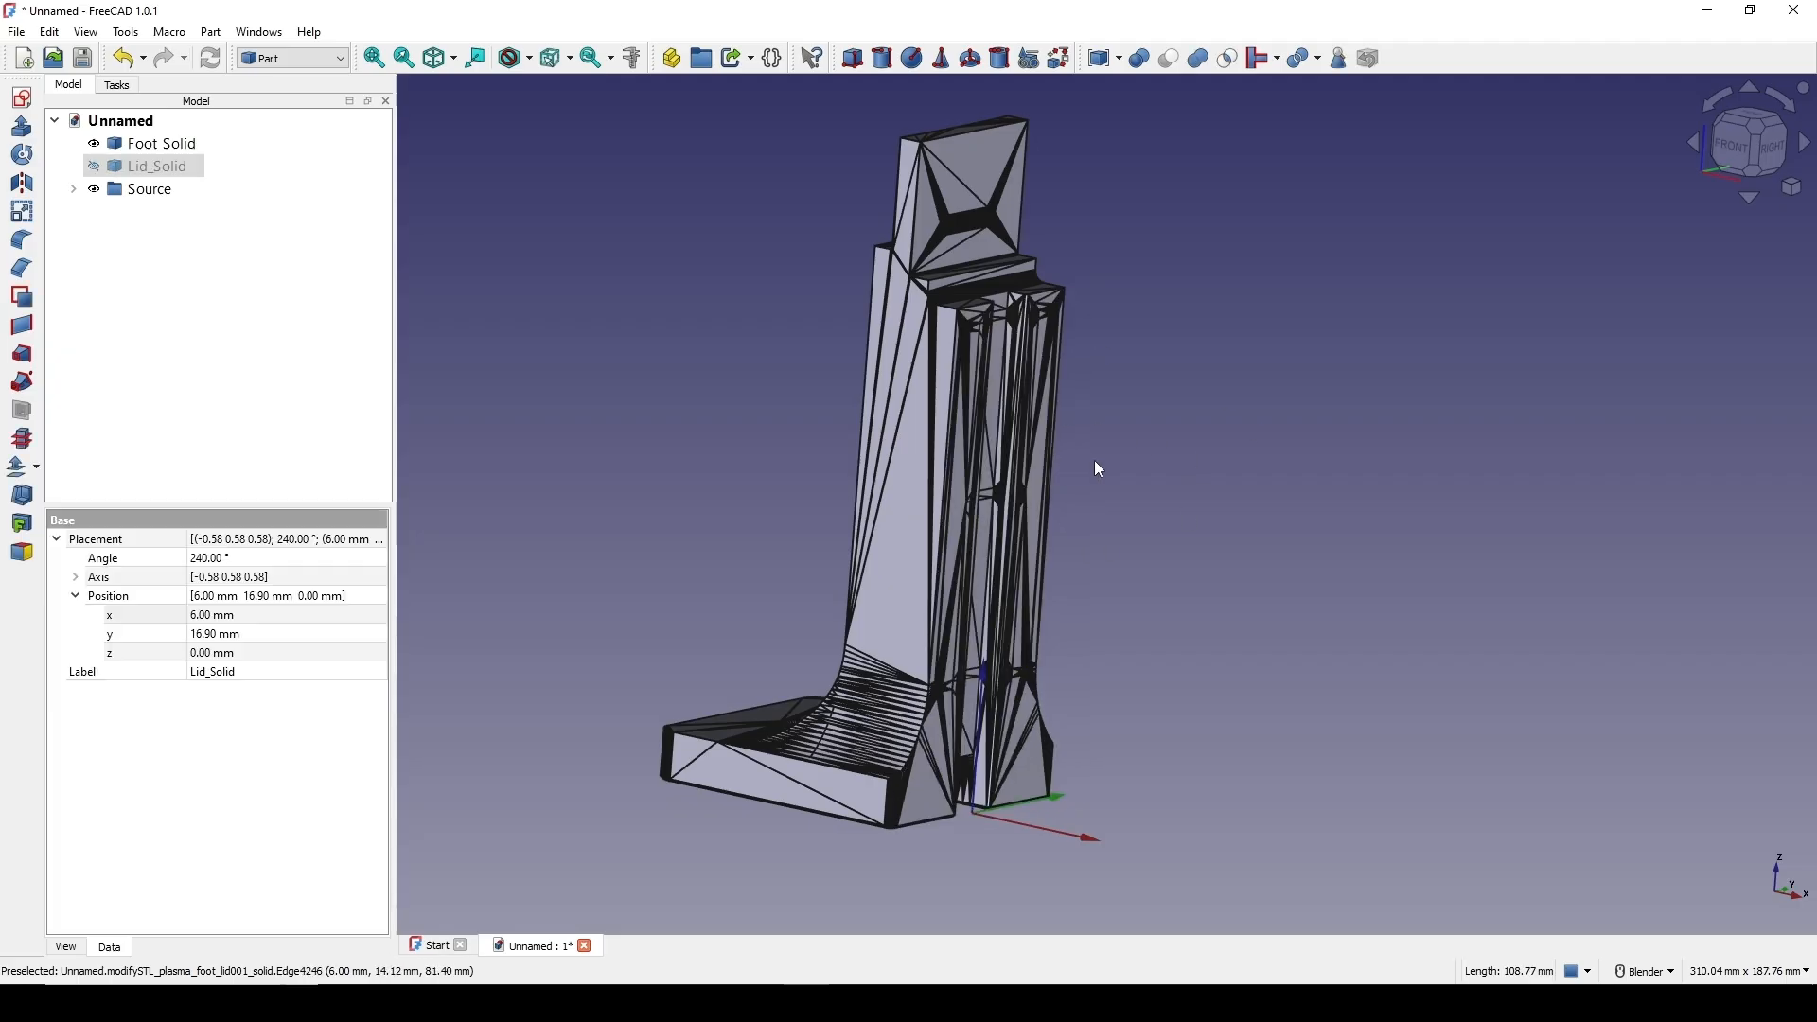
middle_click_drag(1077, 485, 937, 691)
left_click(1300, 522)
Examine the round holes and tapered recesses along the foot's lid-facing side, from its base to its upper end
scroll(989, 479, "up", 2)
scroll(1006, 439, "up", 2)
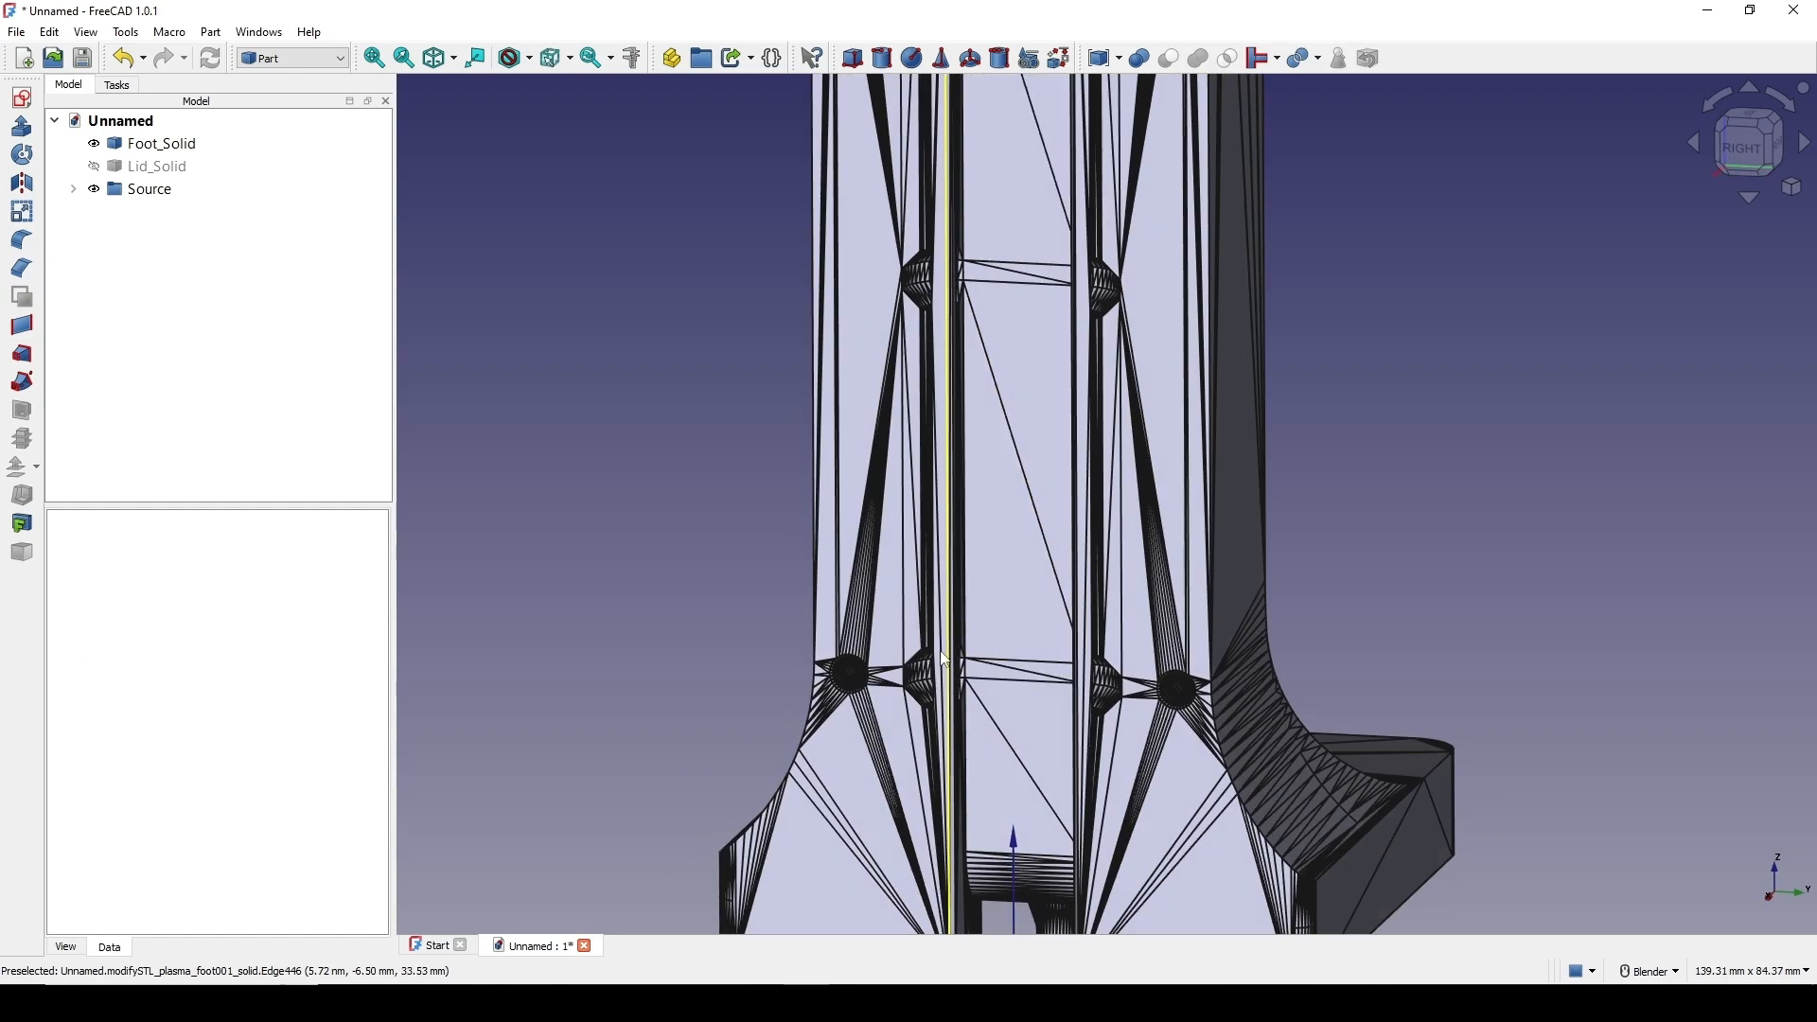
scroll(936, 690, "up", 3)
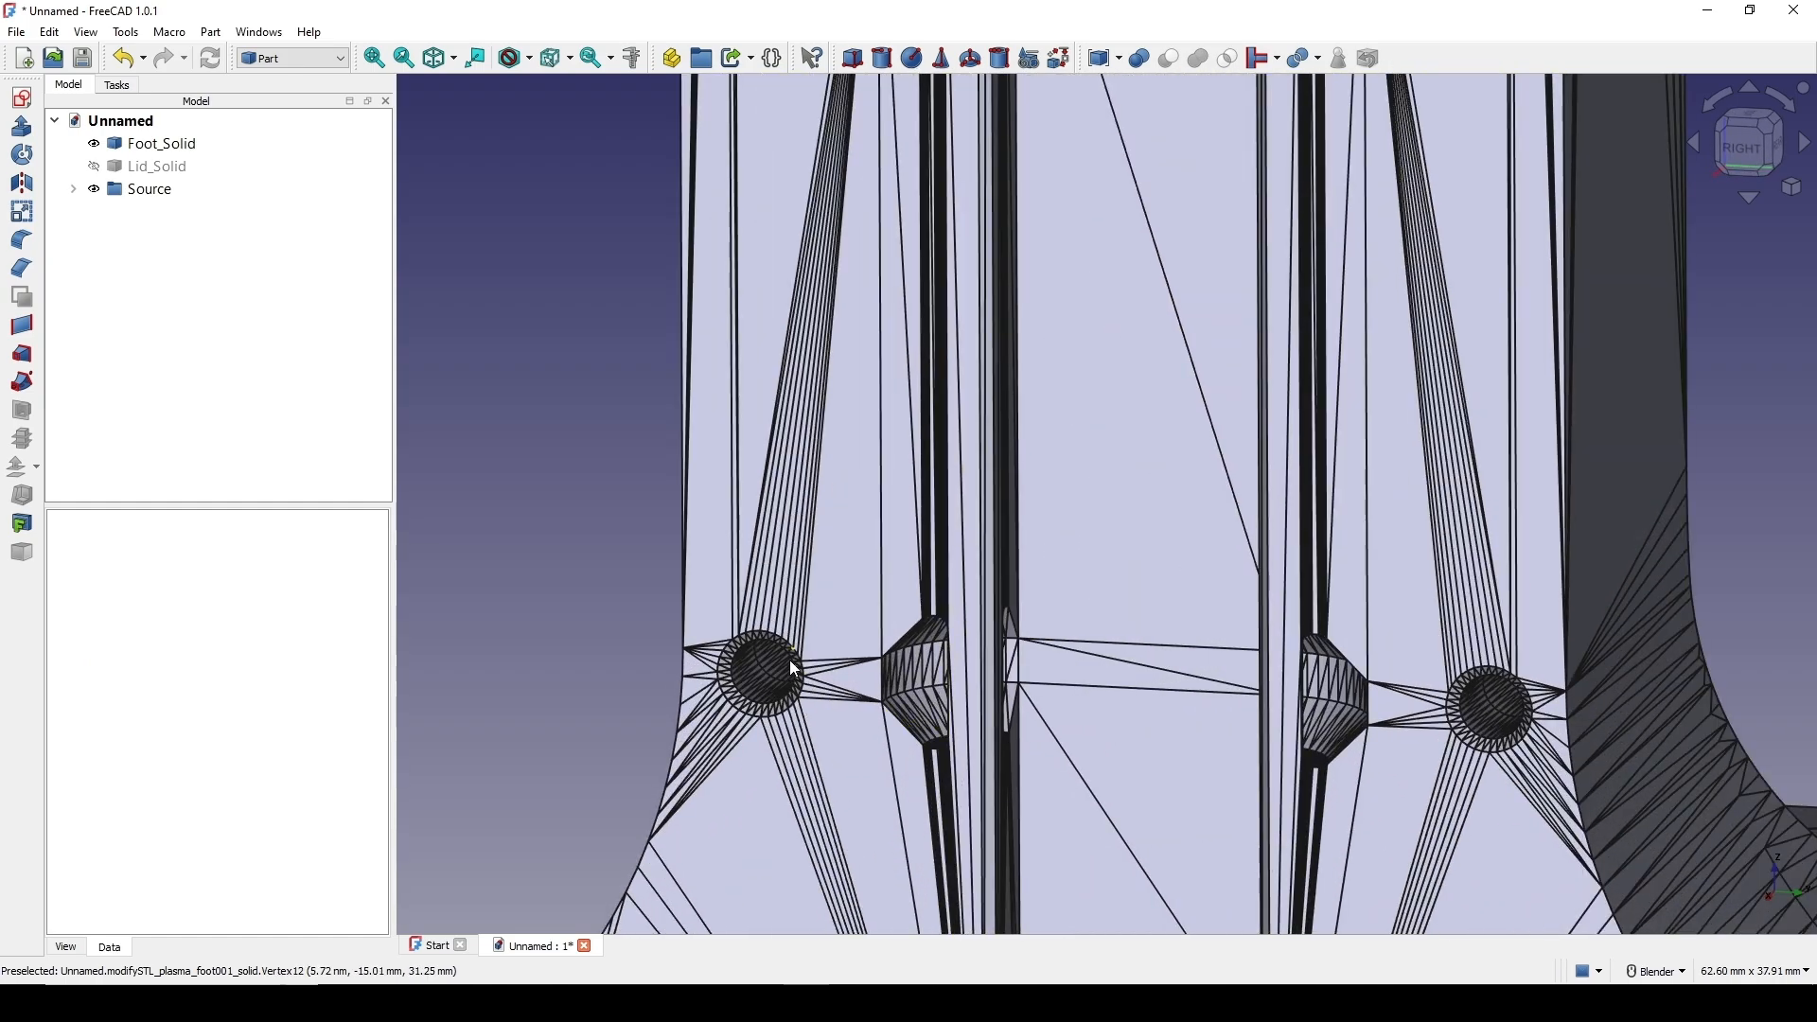
scroll(794, 669, "down", 3)
middle_click_drag(795, 669, 864, 426)
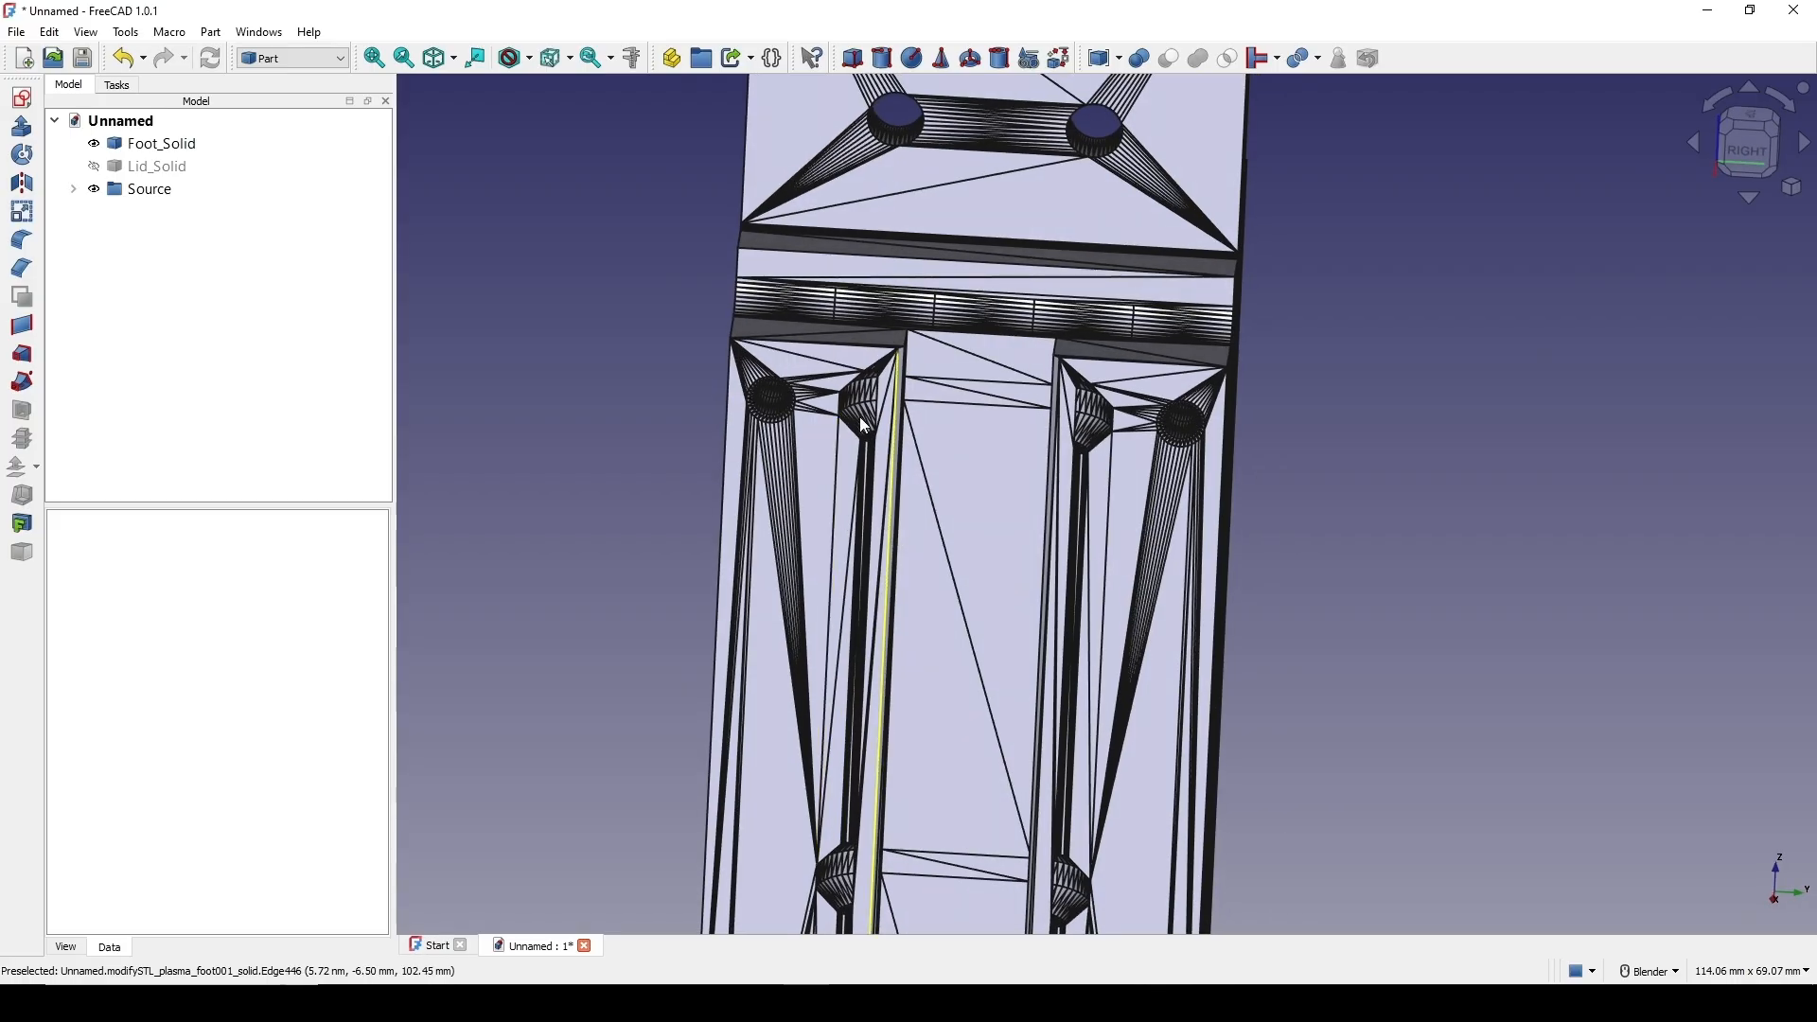
scroll(864, 426, "up", 2)
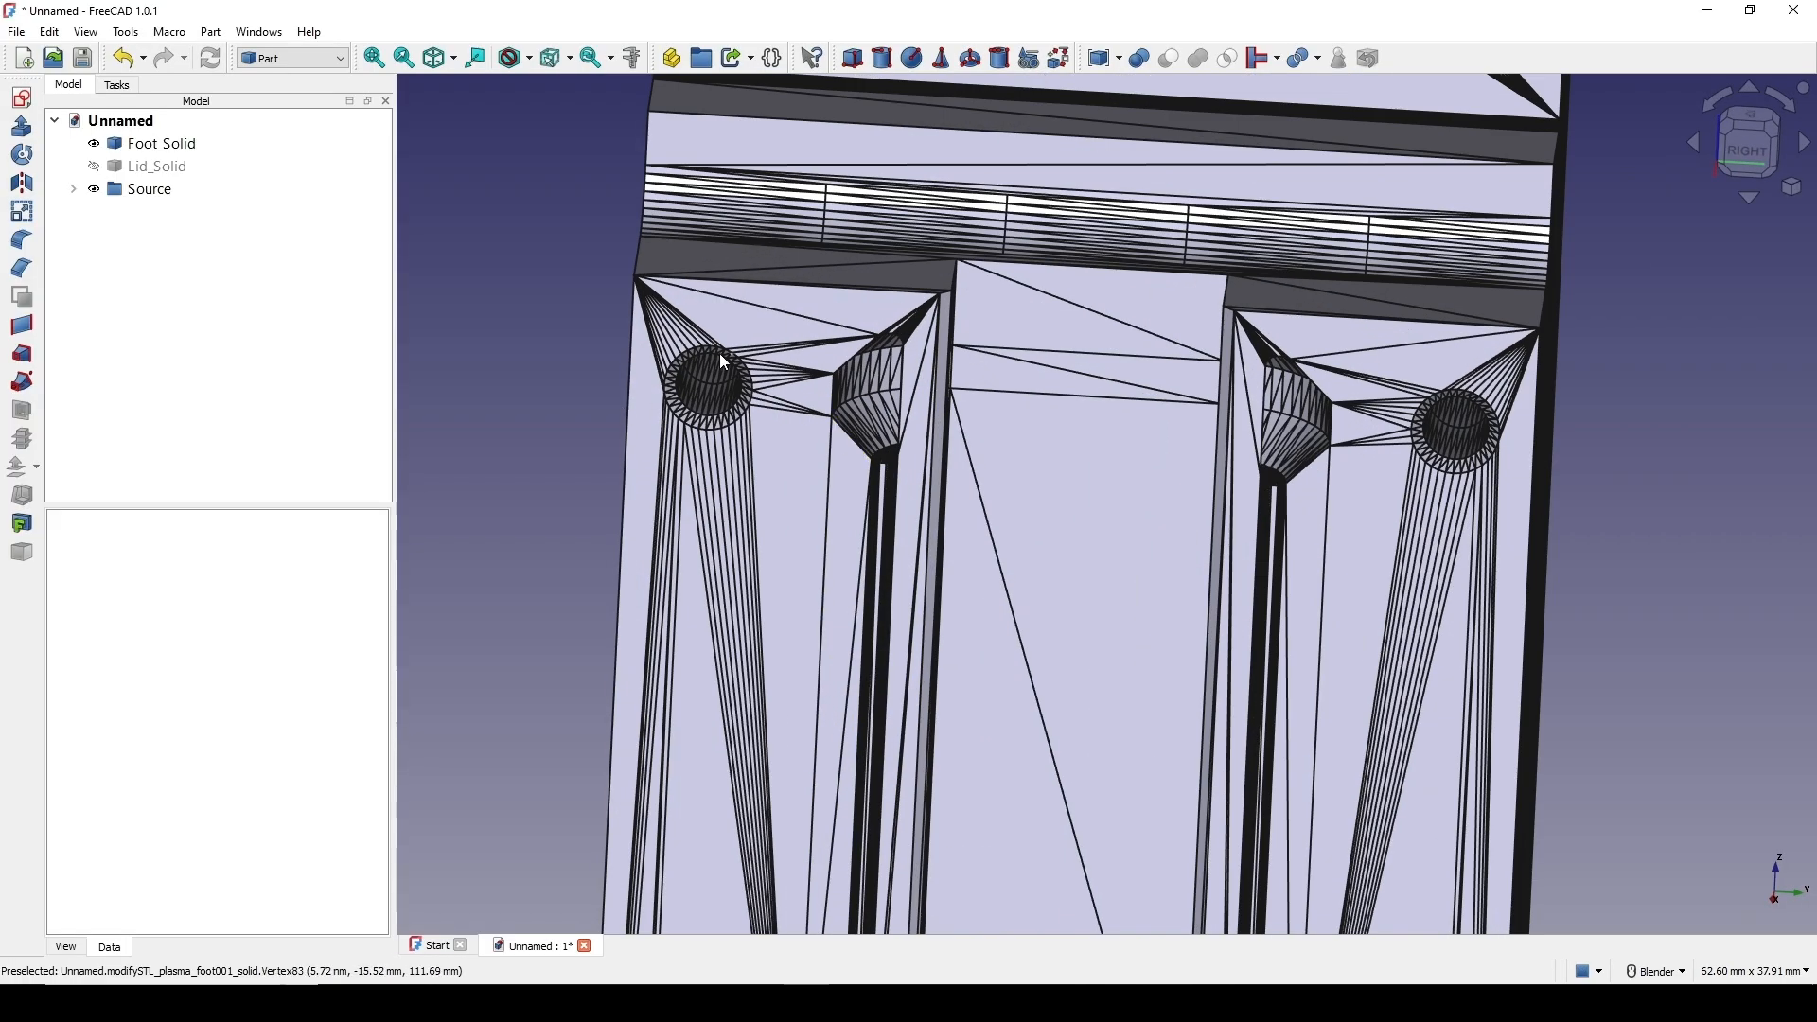
scroll(839, 438, "down", 6)
middle_click_drag(895, 588, 839, 690)
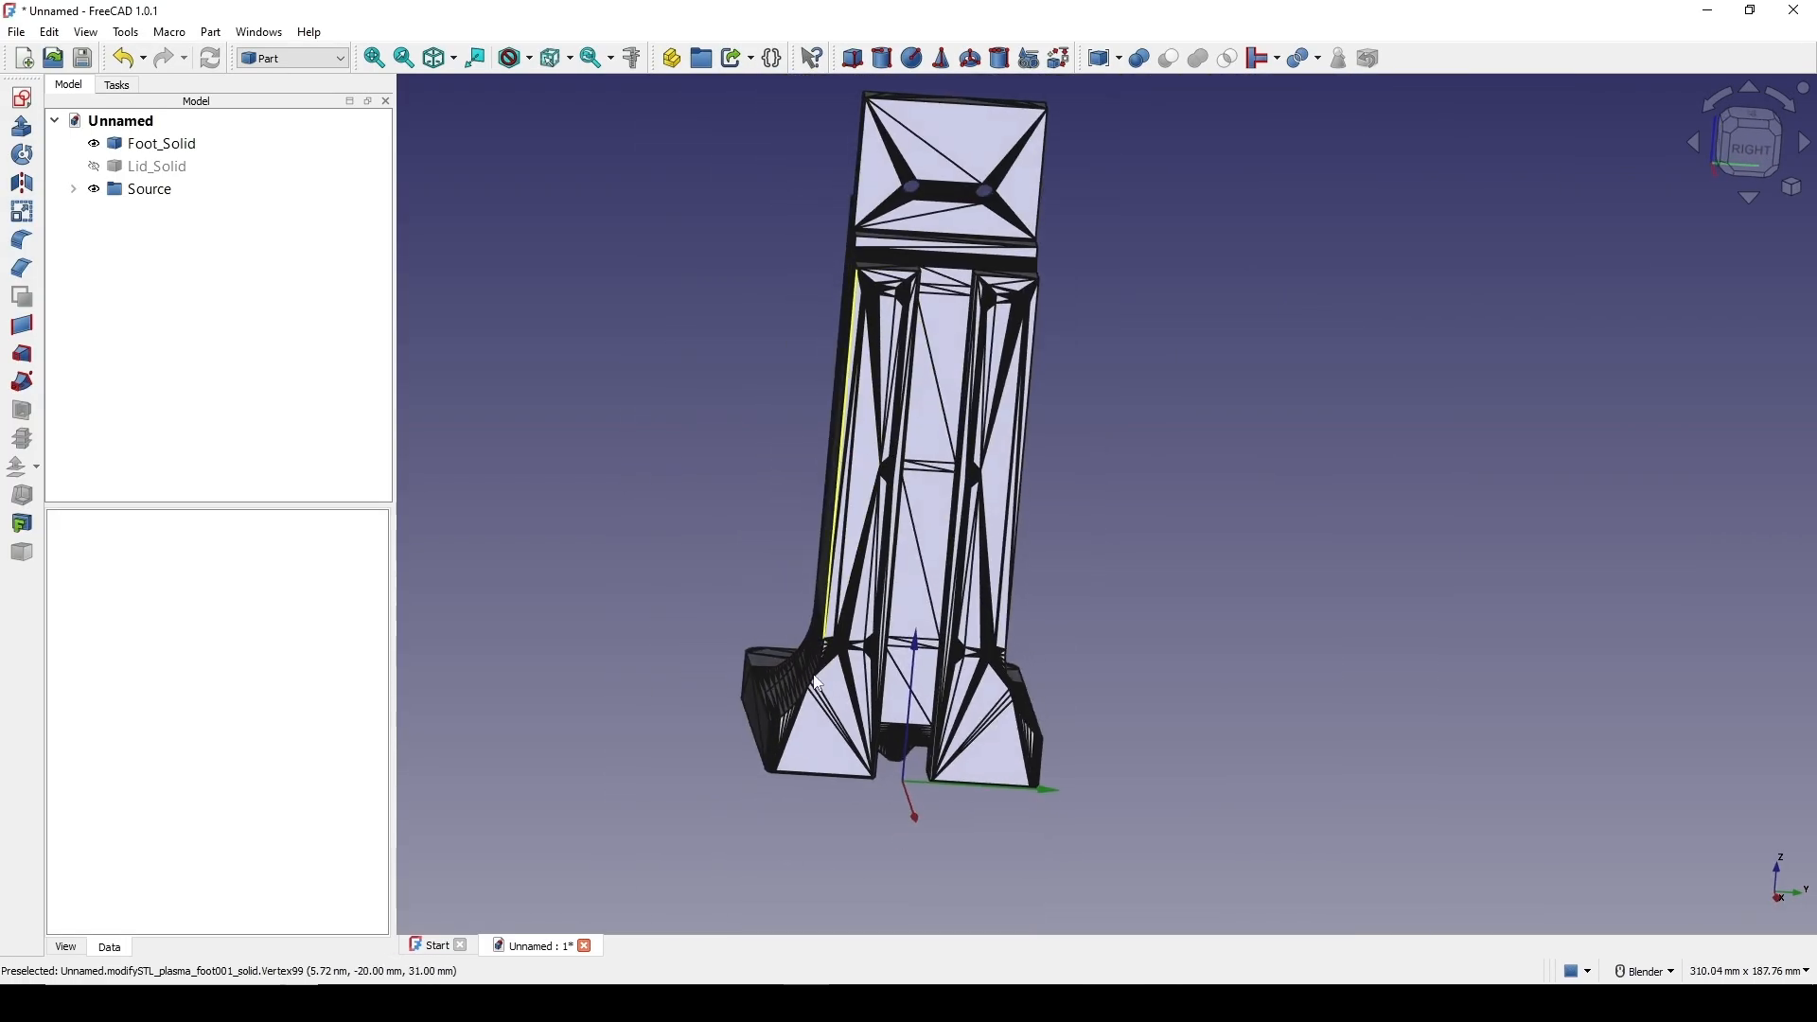
scroll(863, 705, "up", 4)
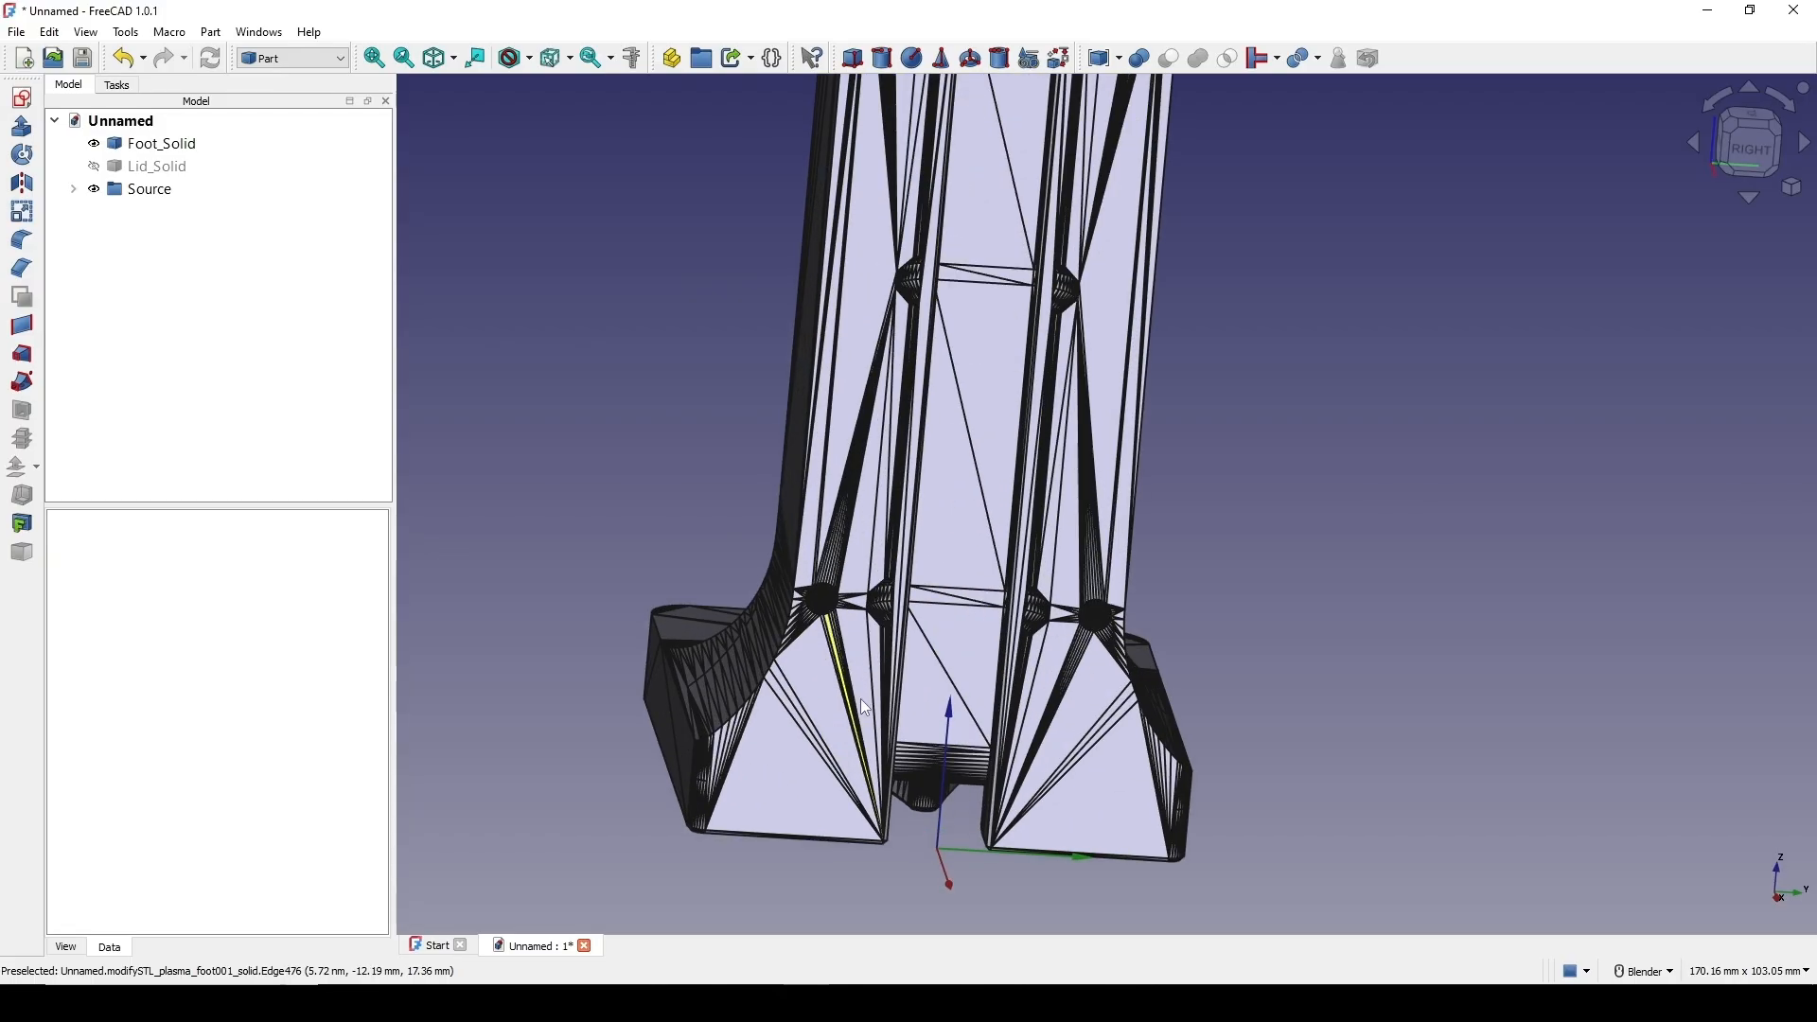
mouse_move(860, 699)
middle_mouse_down()
mouse_move(918, 644)
mouse_move(837, 633)
middle_mouse_up()
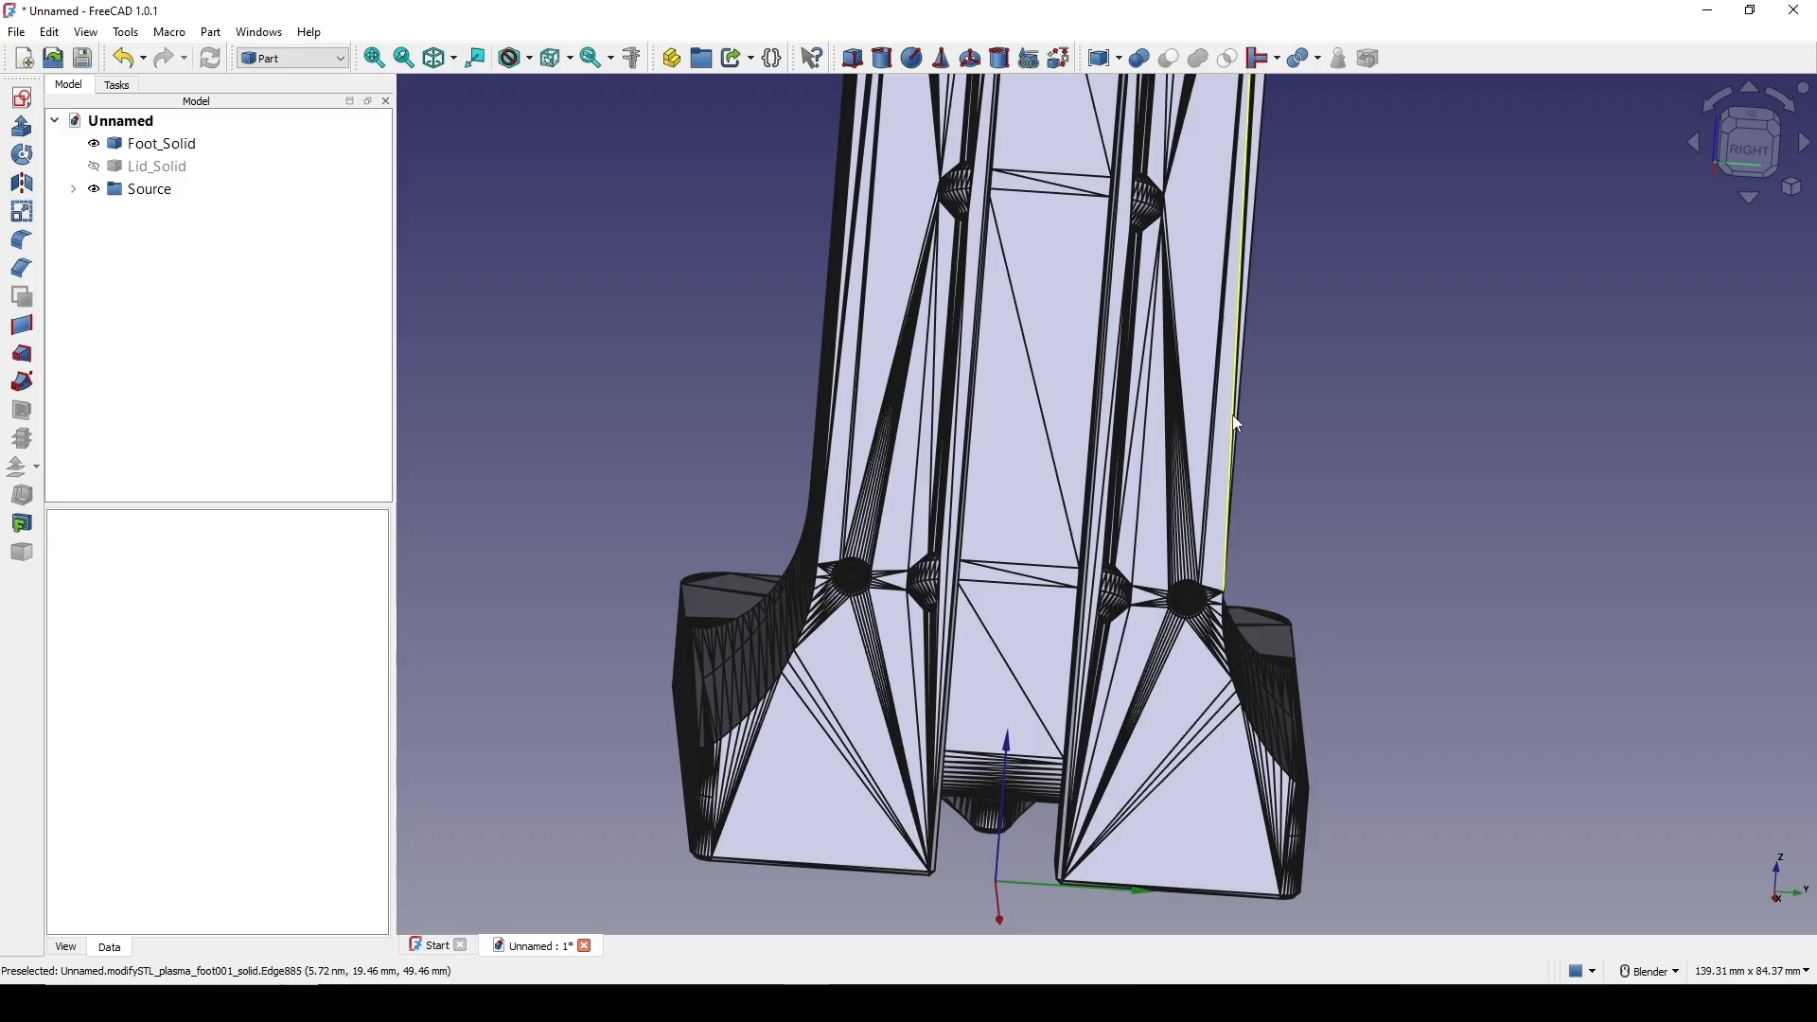
middle_click_drag(1430, 293, 1345, 321, "shift")
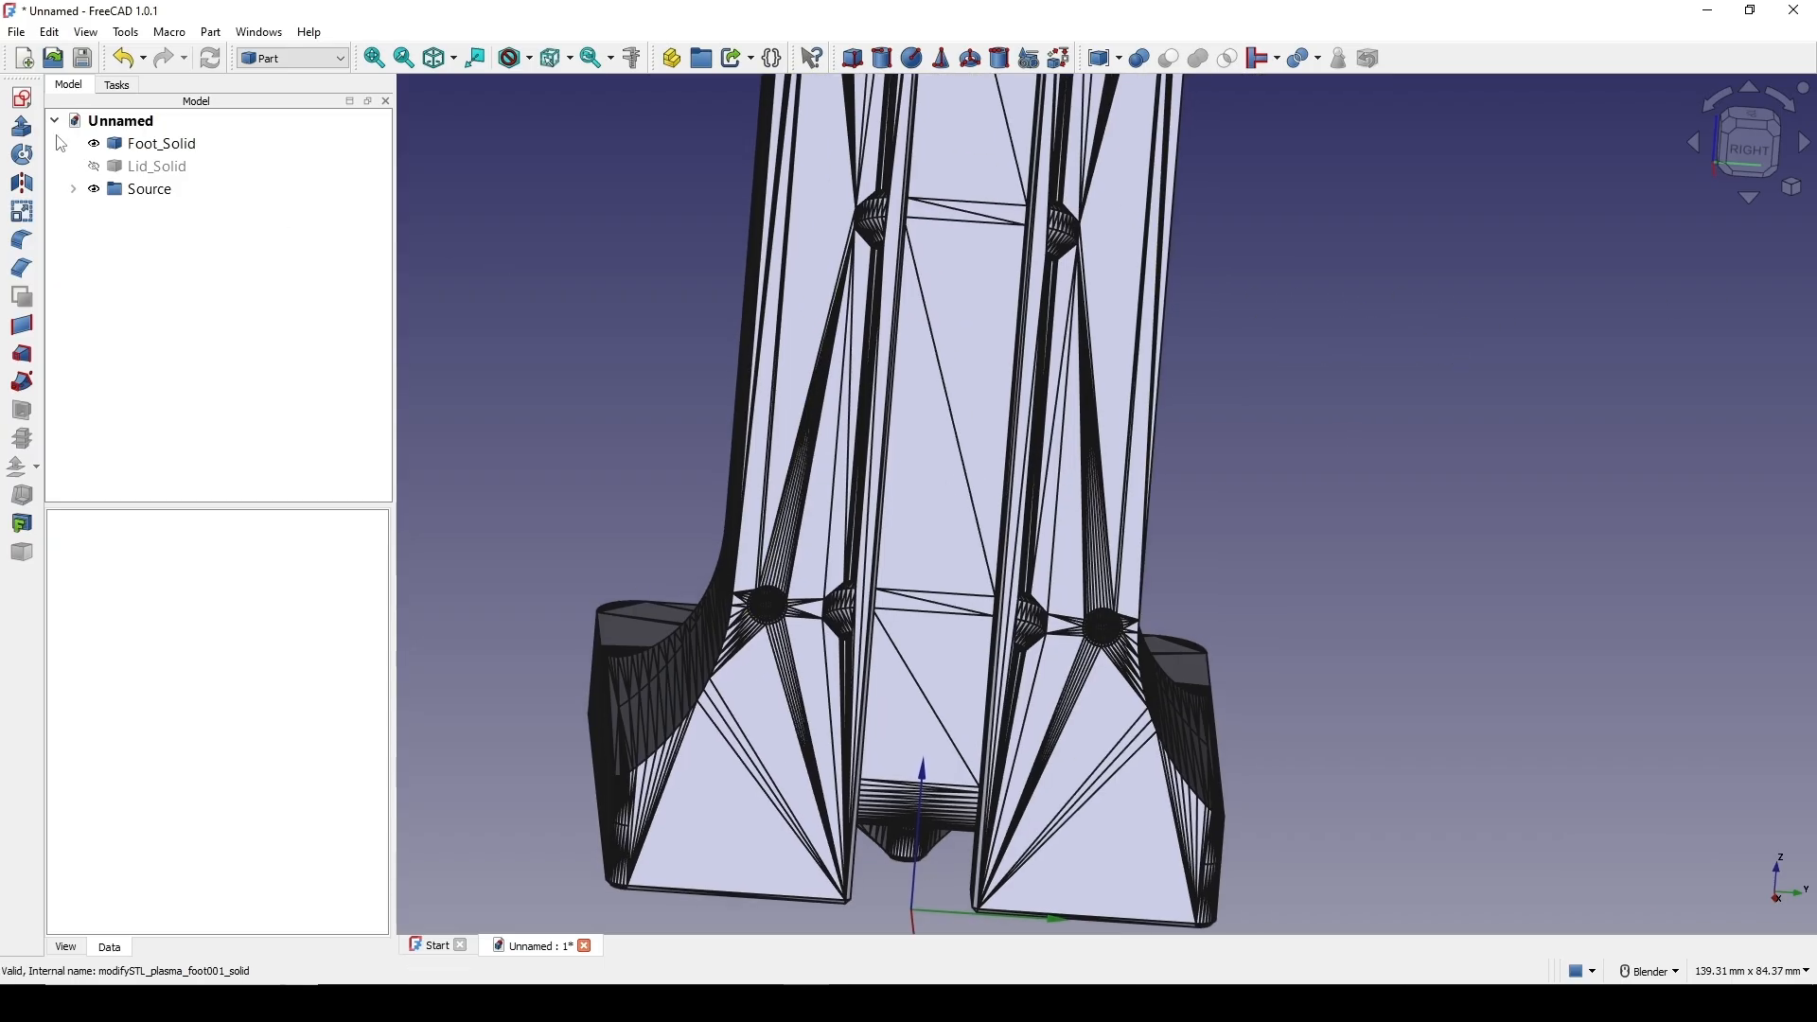
Create a new sketch on the YZ plane, facing the foot's holes and recesses
left_click(23, 100)
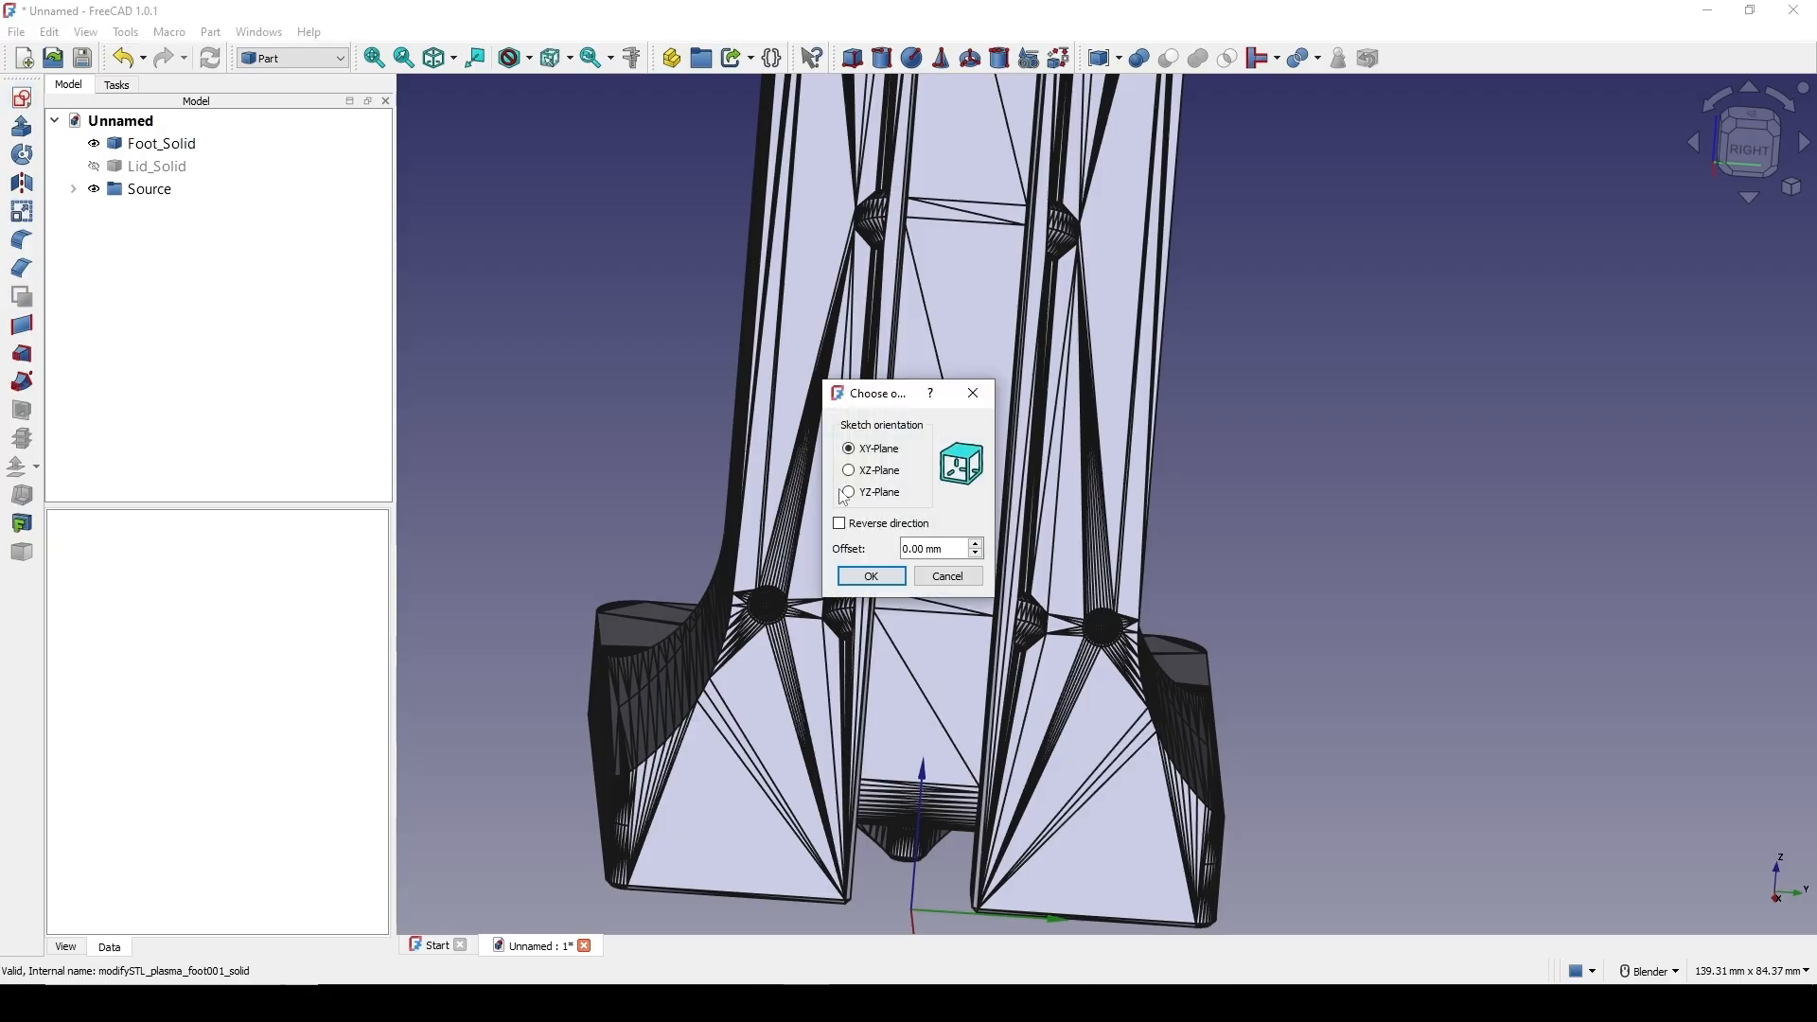
left_click(871, 576)
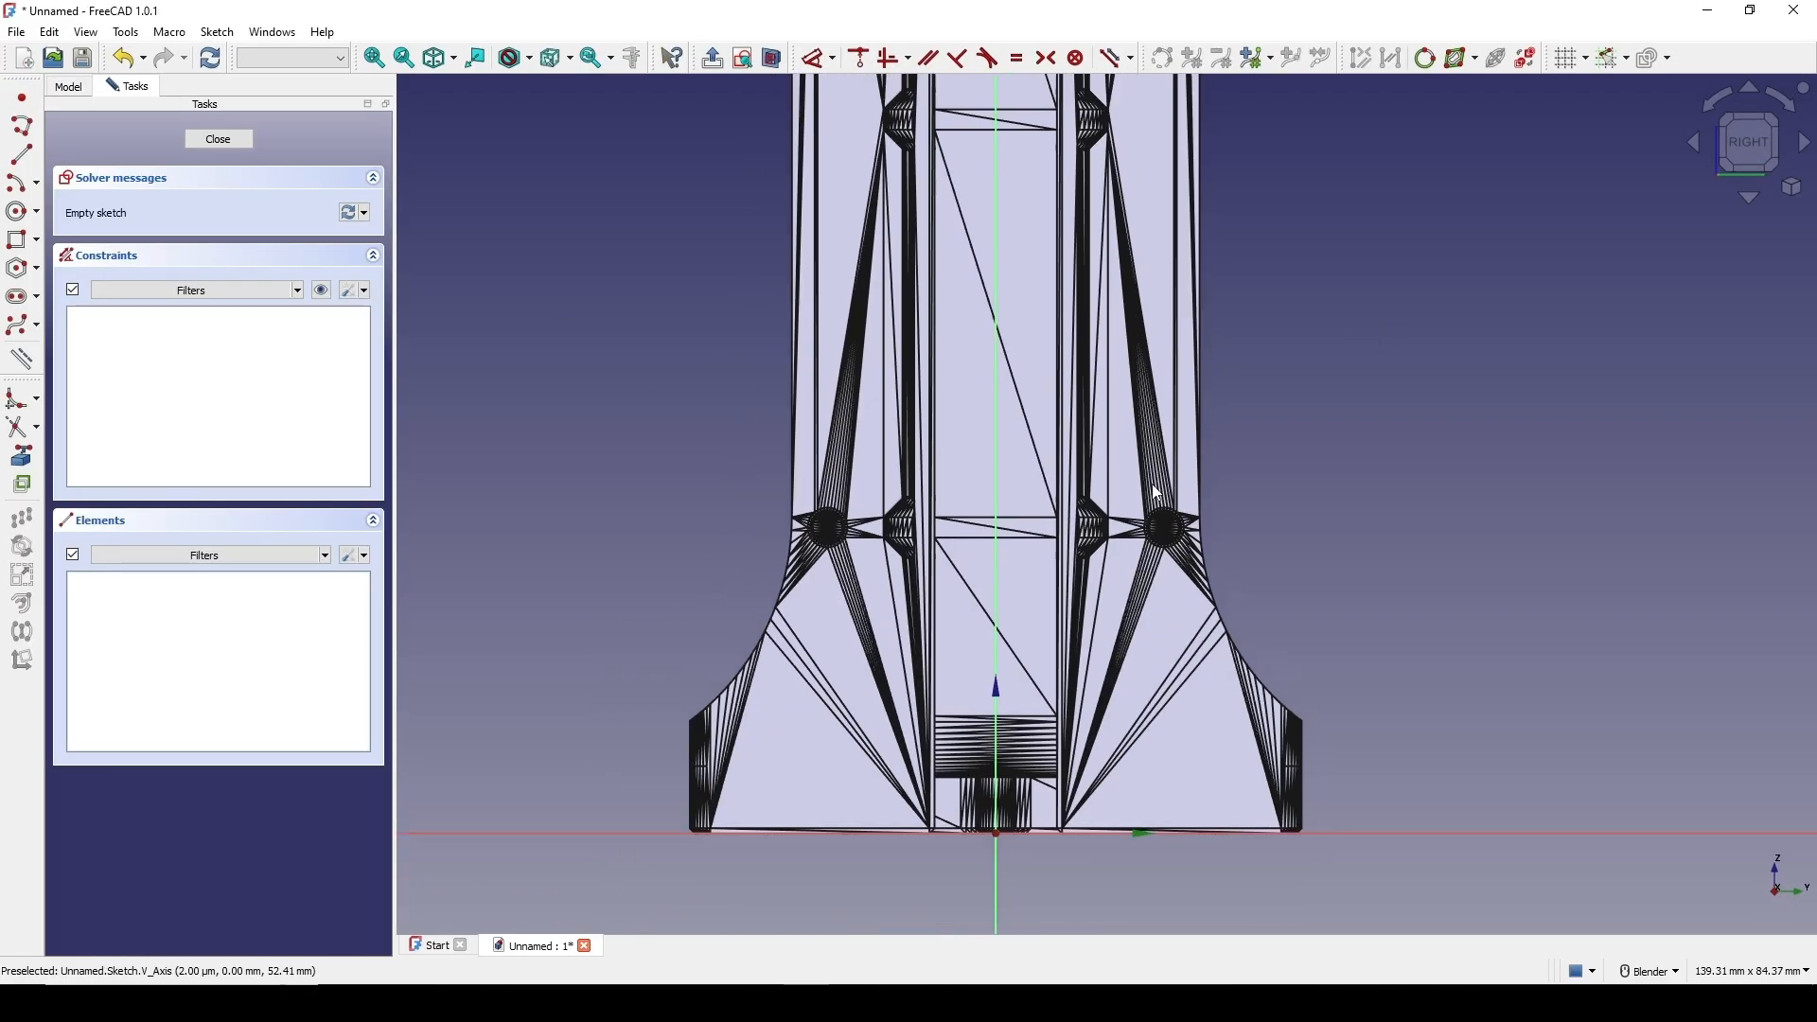
scroll(904, 482, "up", 5)
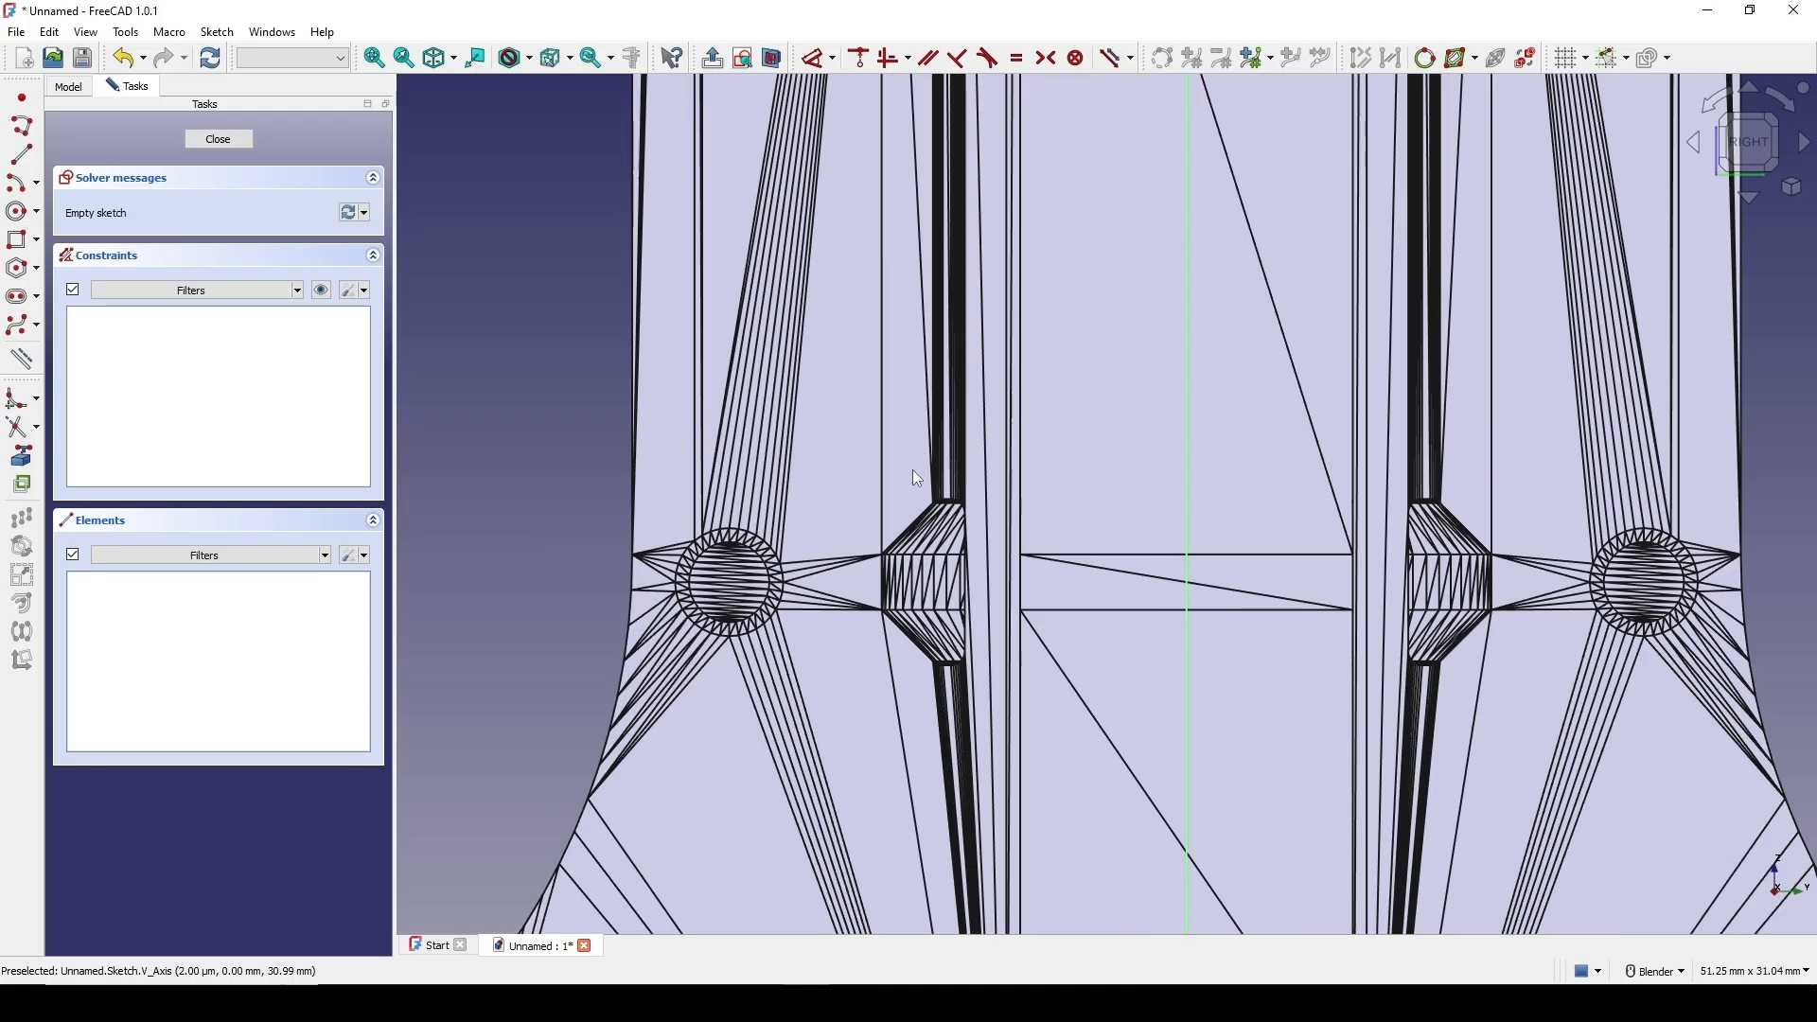
Draw a rectangle around the left-hand round hole near the base of the foot
middle_click_drag(729, 587, 765, 436, "shift")
left_click(19, 240)
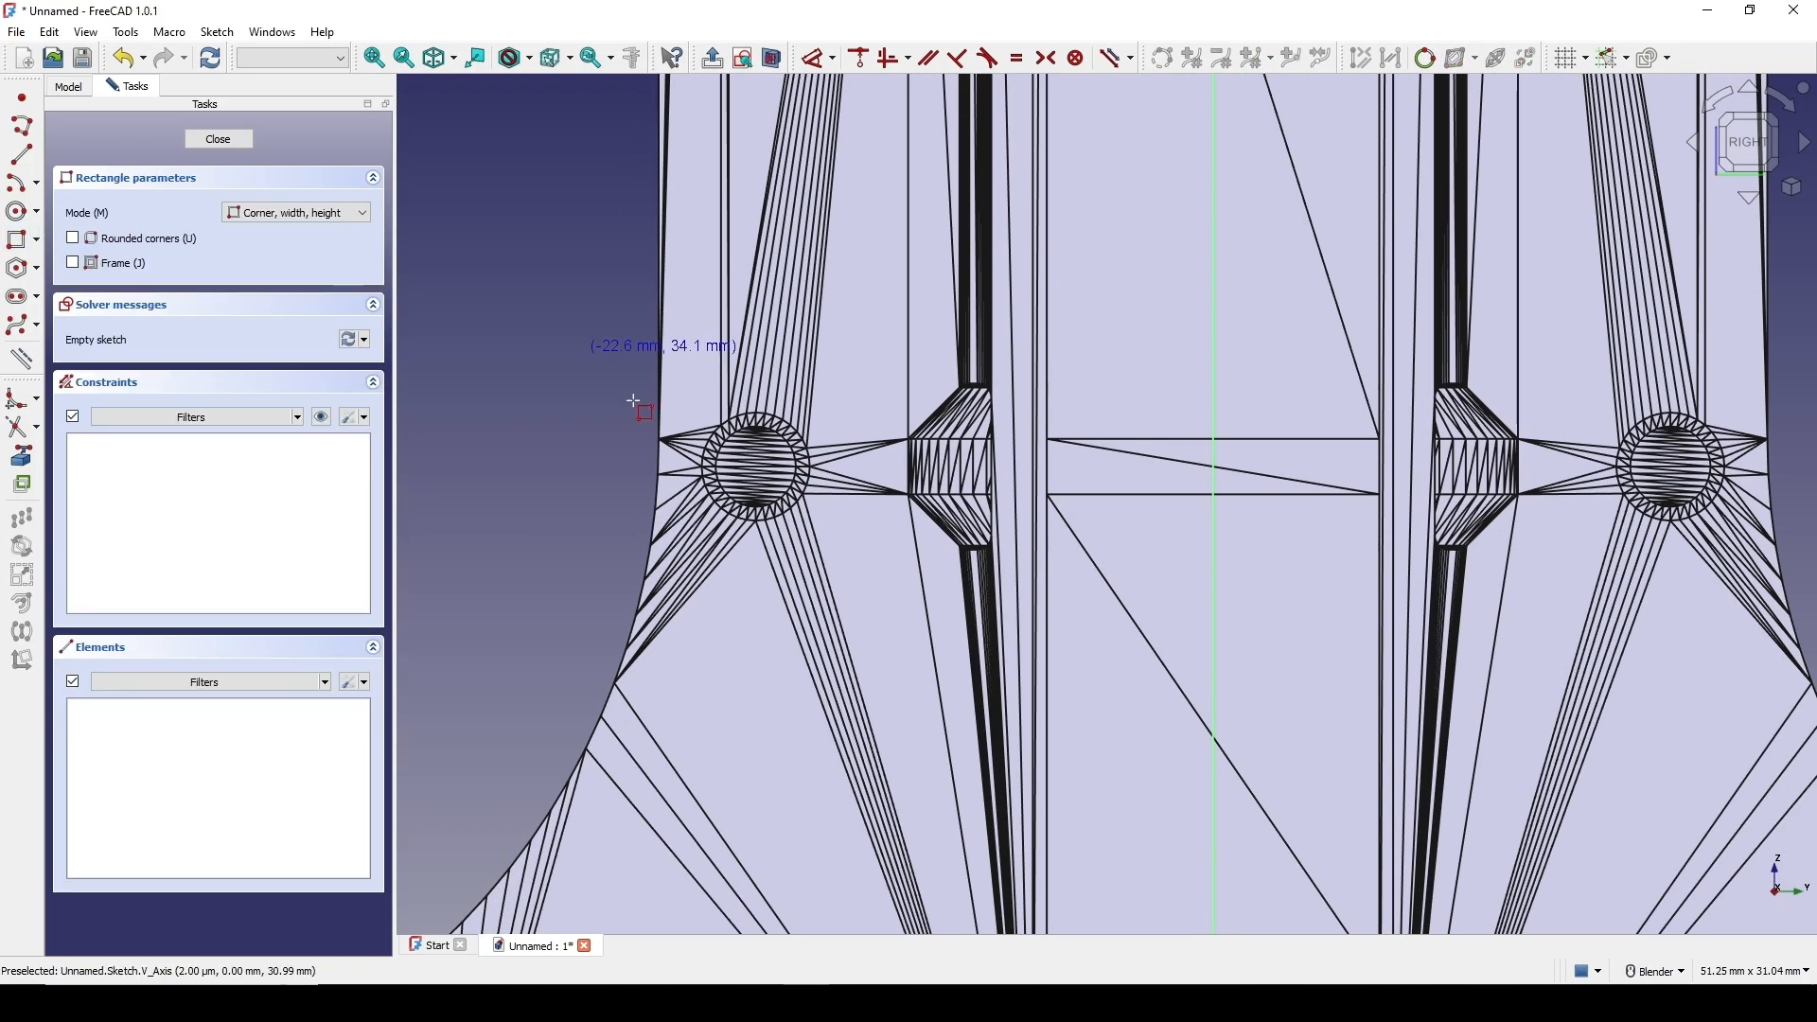
left_click(698, 397)
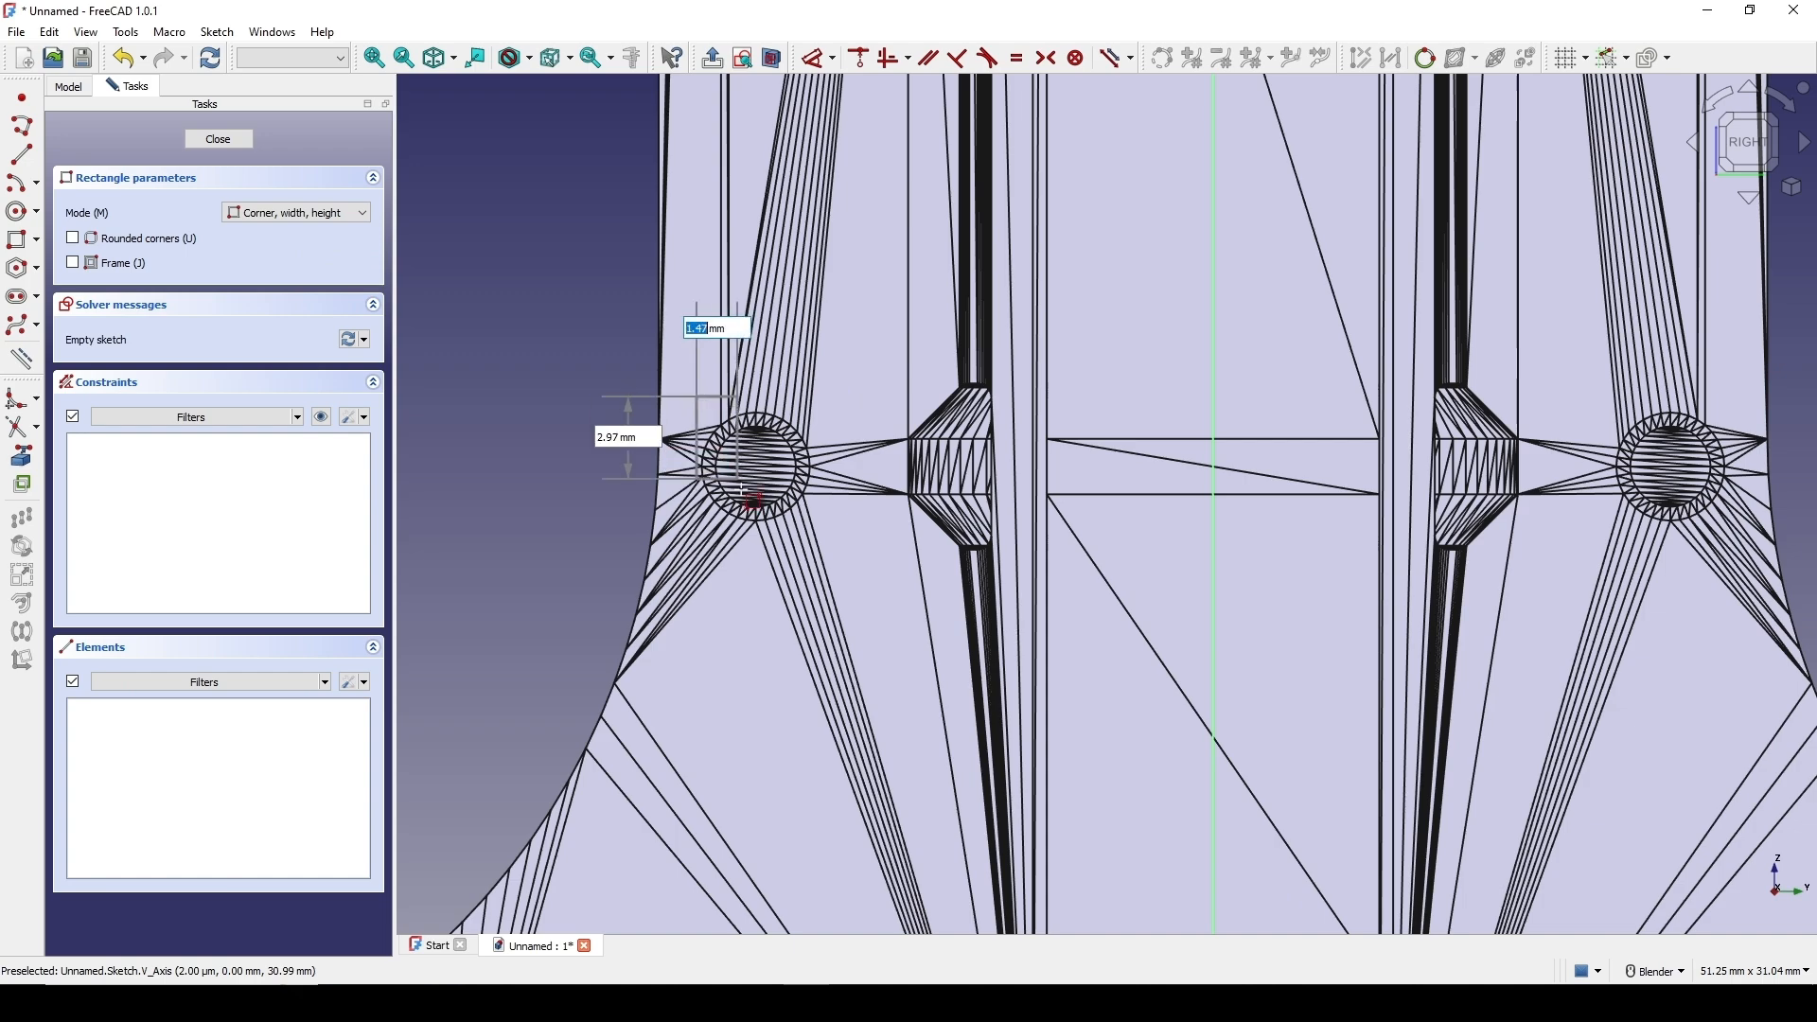
left_click(820, 528)
Project the long vertical edge just inside the left-hand tapered recesses into the sketch as external geometry
scroll(1009, 453, "up", 1)
middle_click_drag(1008, 452, 1007, 454, "shift")
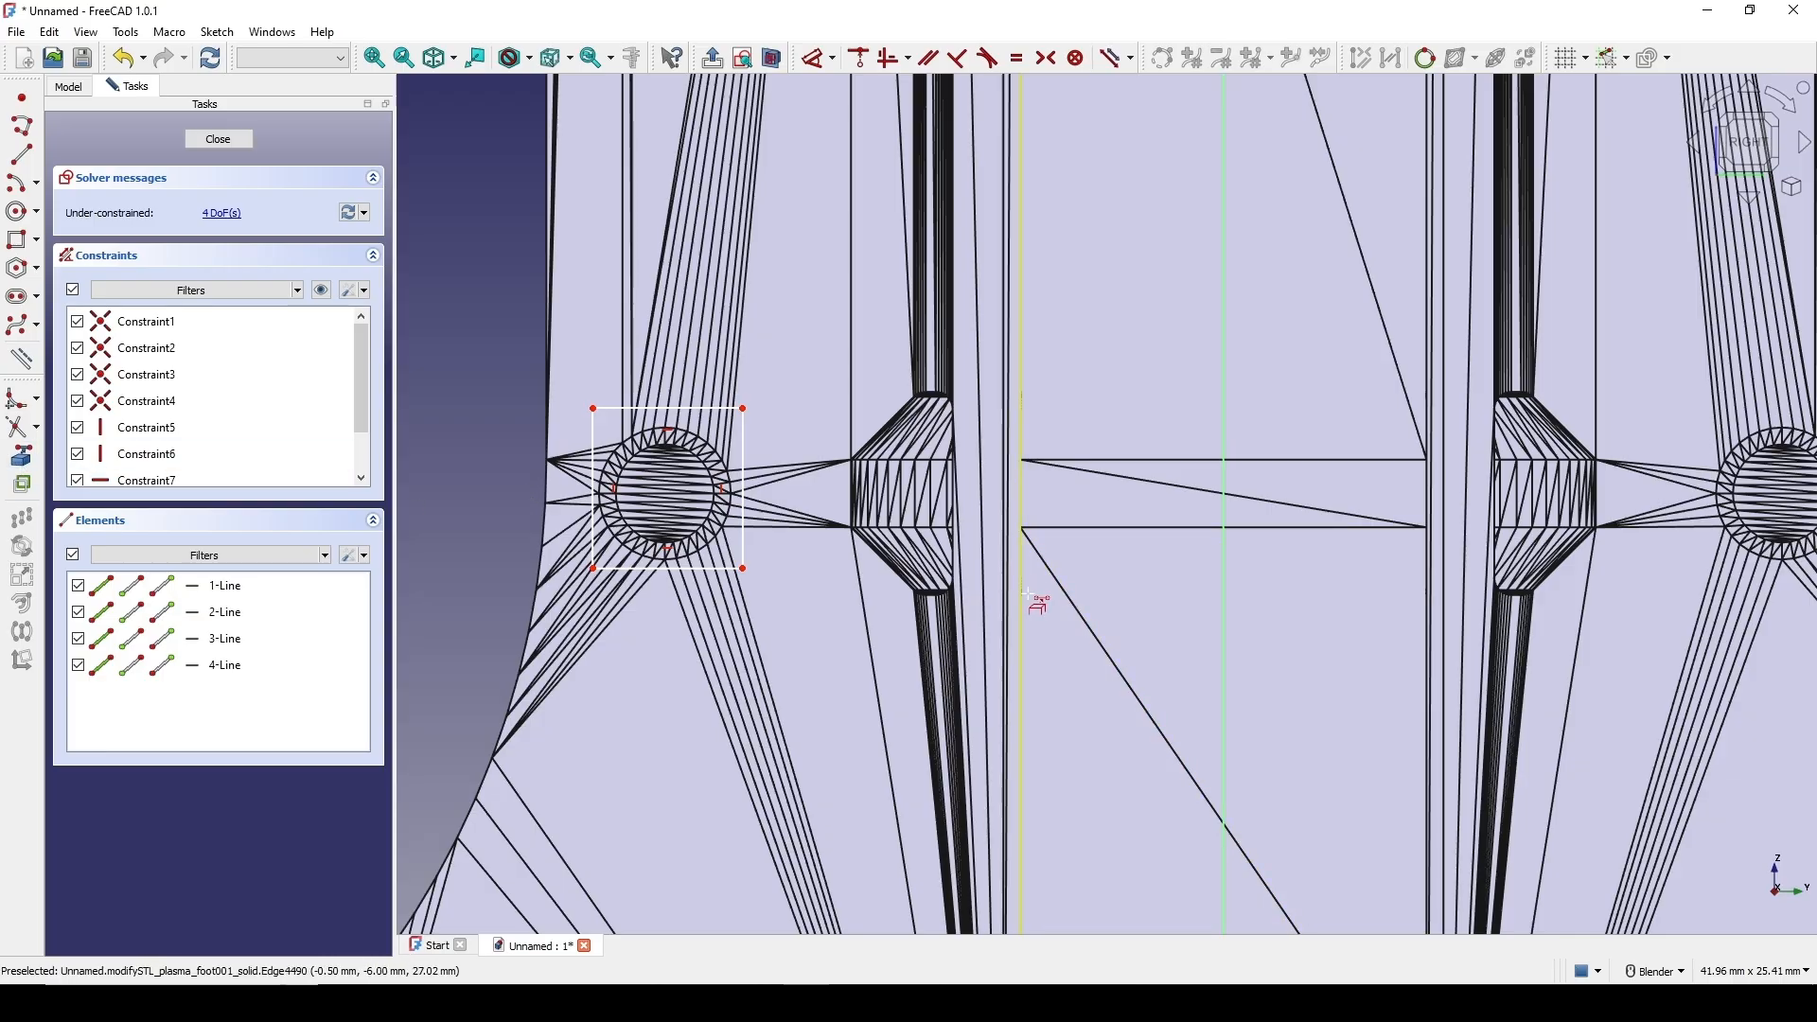
right_click(1156, 527)
scroll(784, 527, "up", 1)
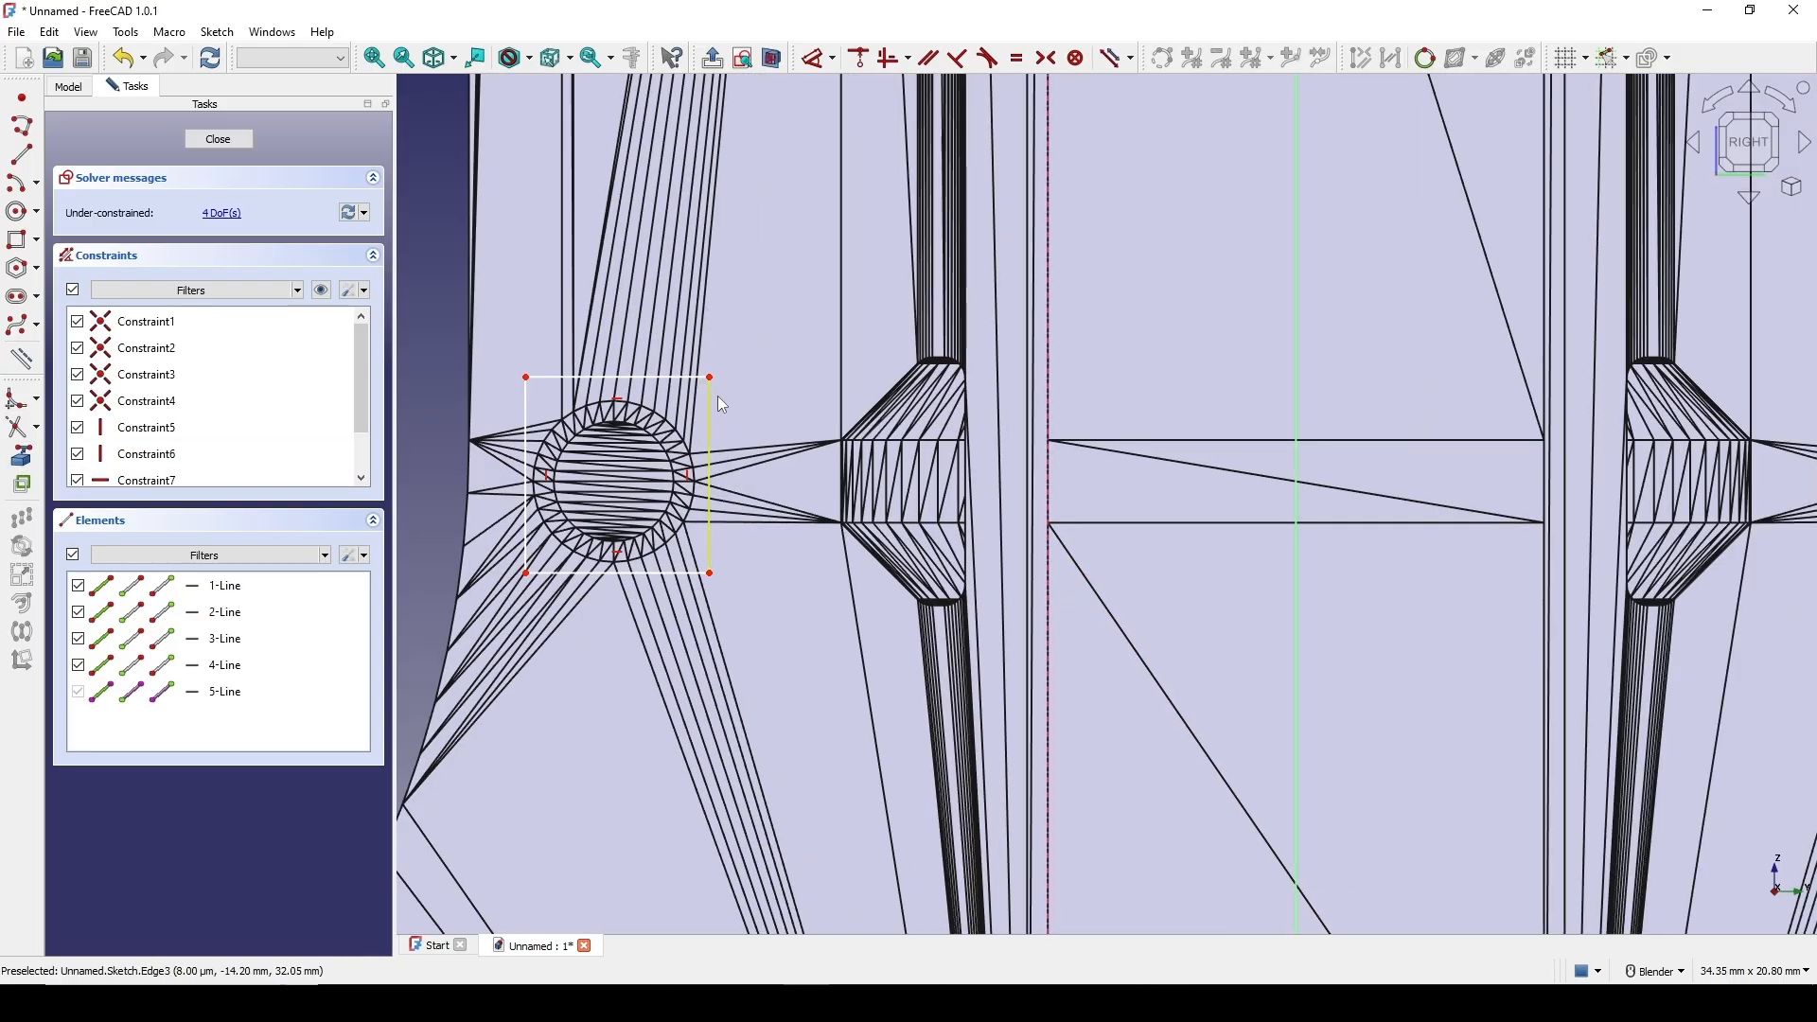
Constrain the rectangle's upper inner corner onto the projected edge, and stretch the rectangle vertically to enclose both the hole and the tapered recess
left_click(711, 380)
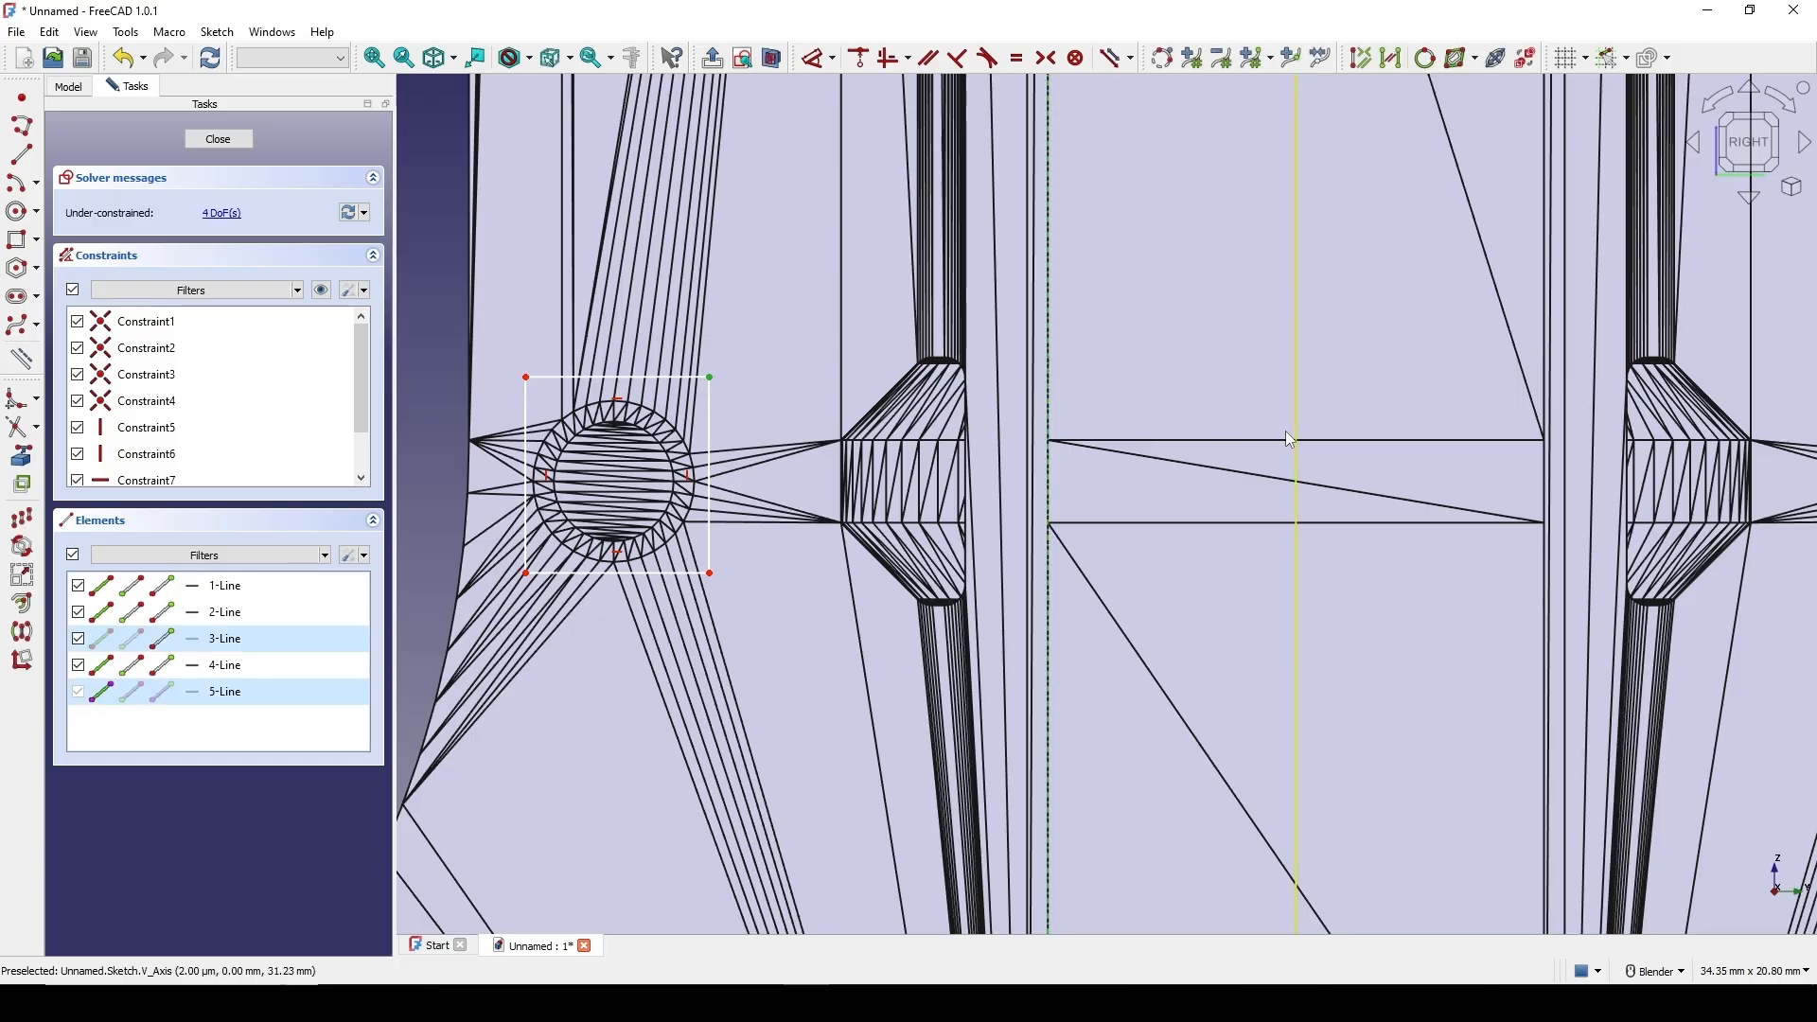
key("c")
left_click(1049, 407)
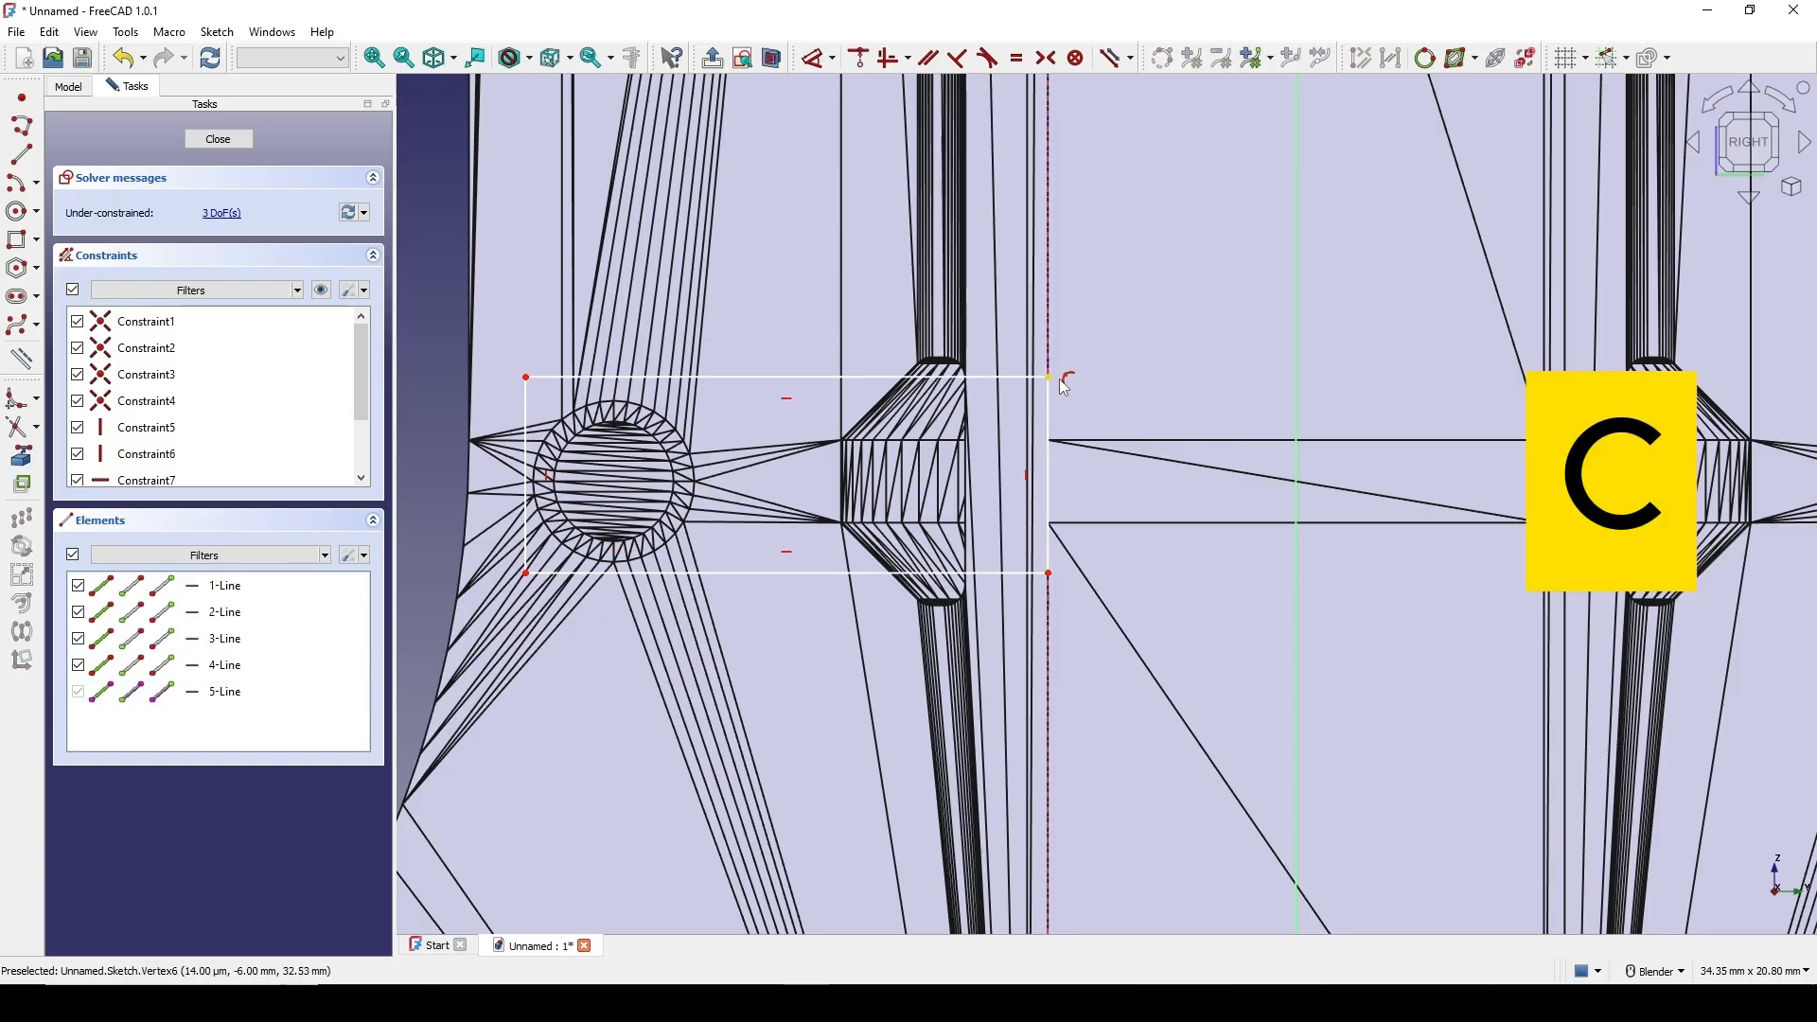
left_click_drag(1060, 377, 1052, 346)
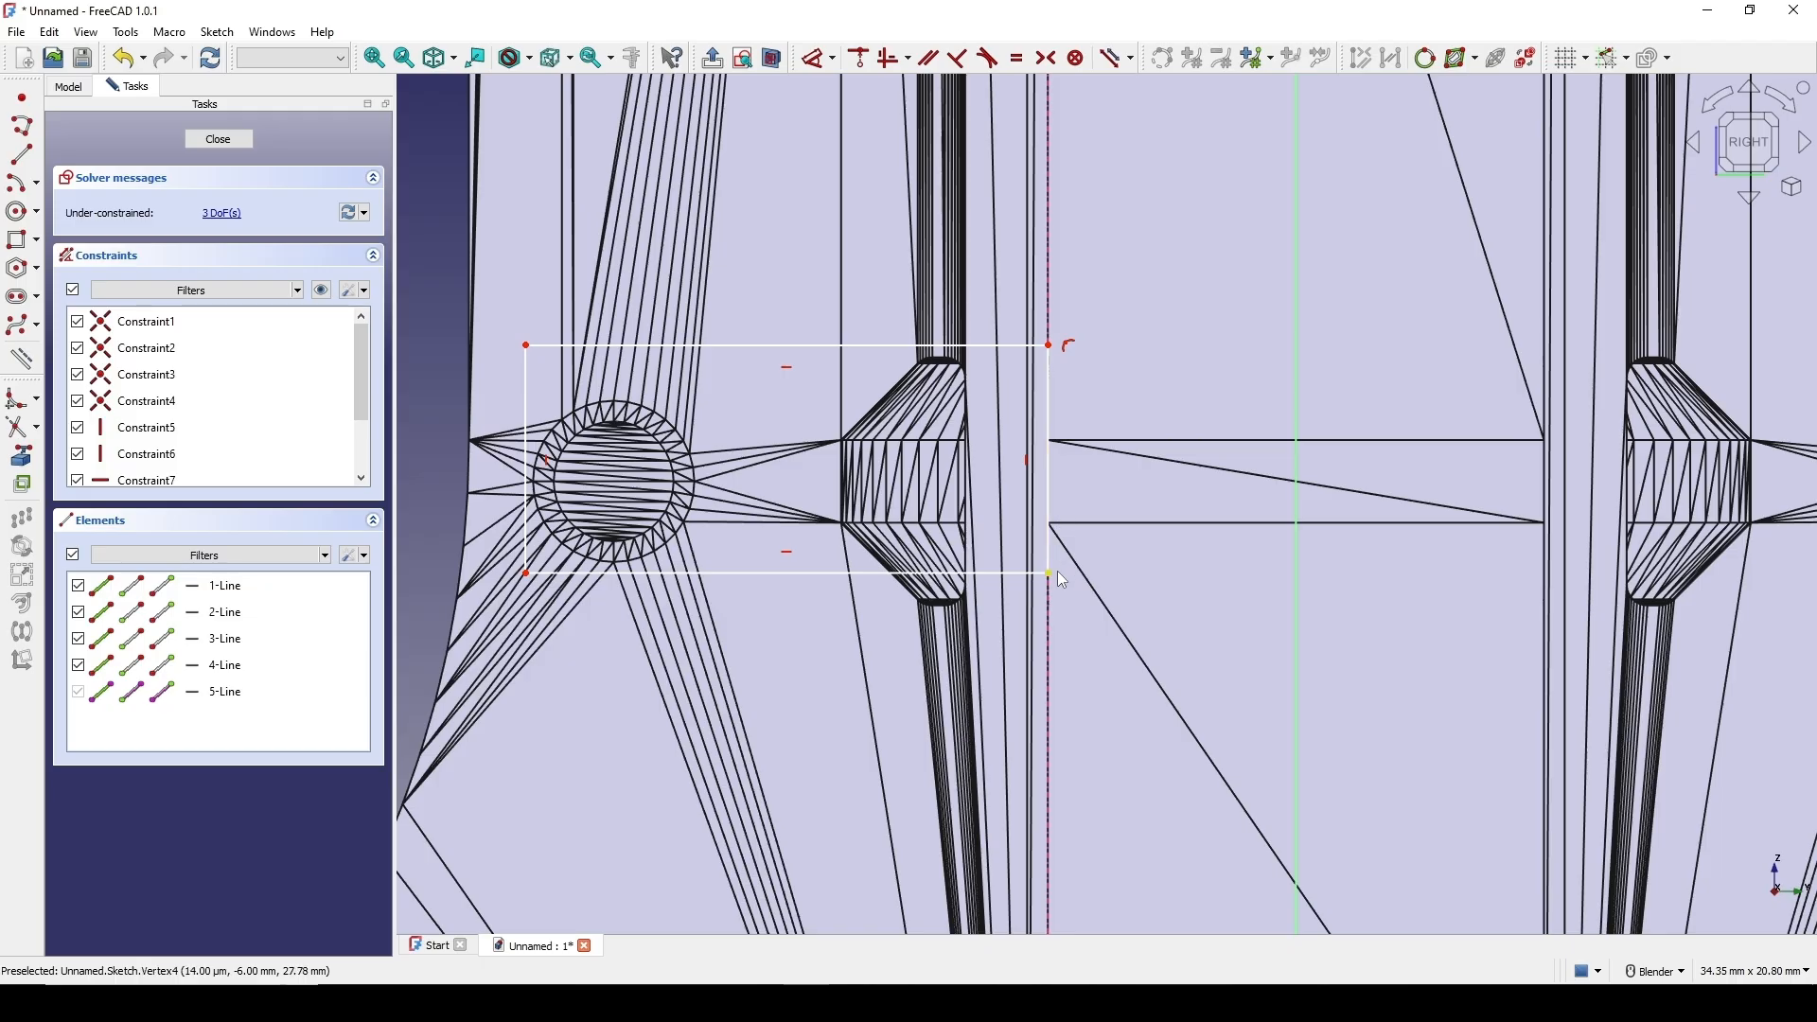
left_click_drag(1058, 573, 1047, 615)
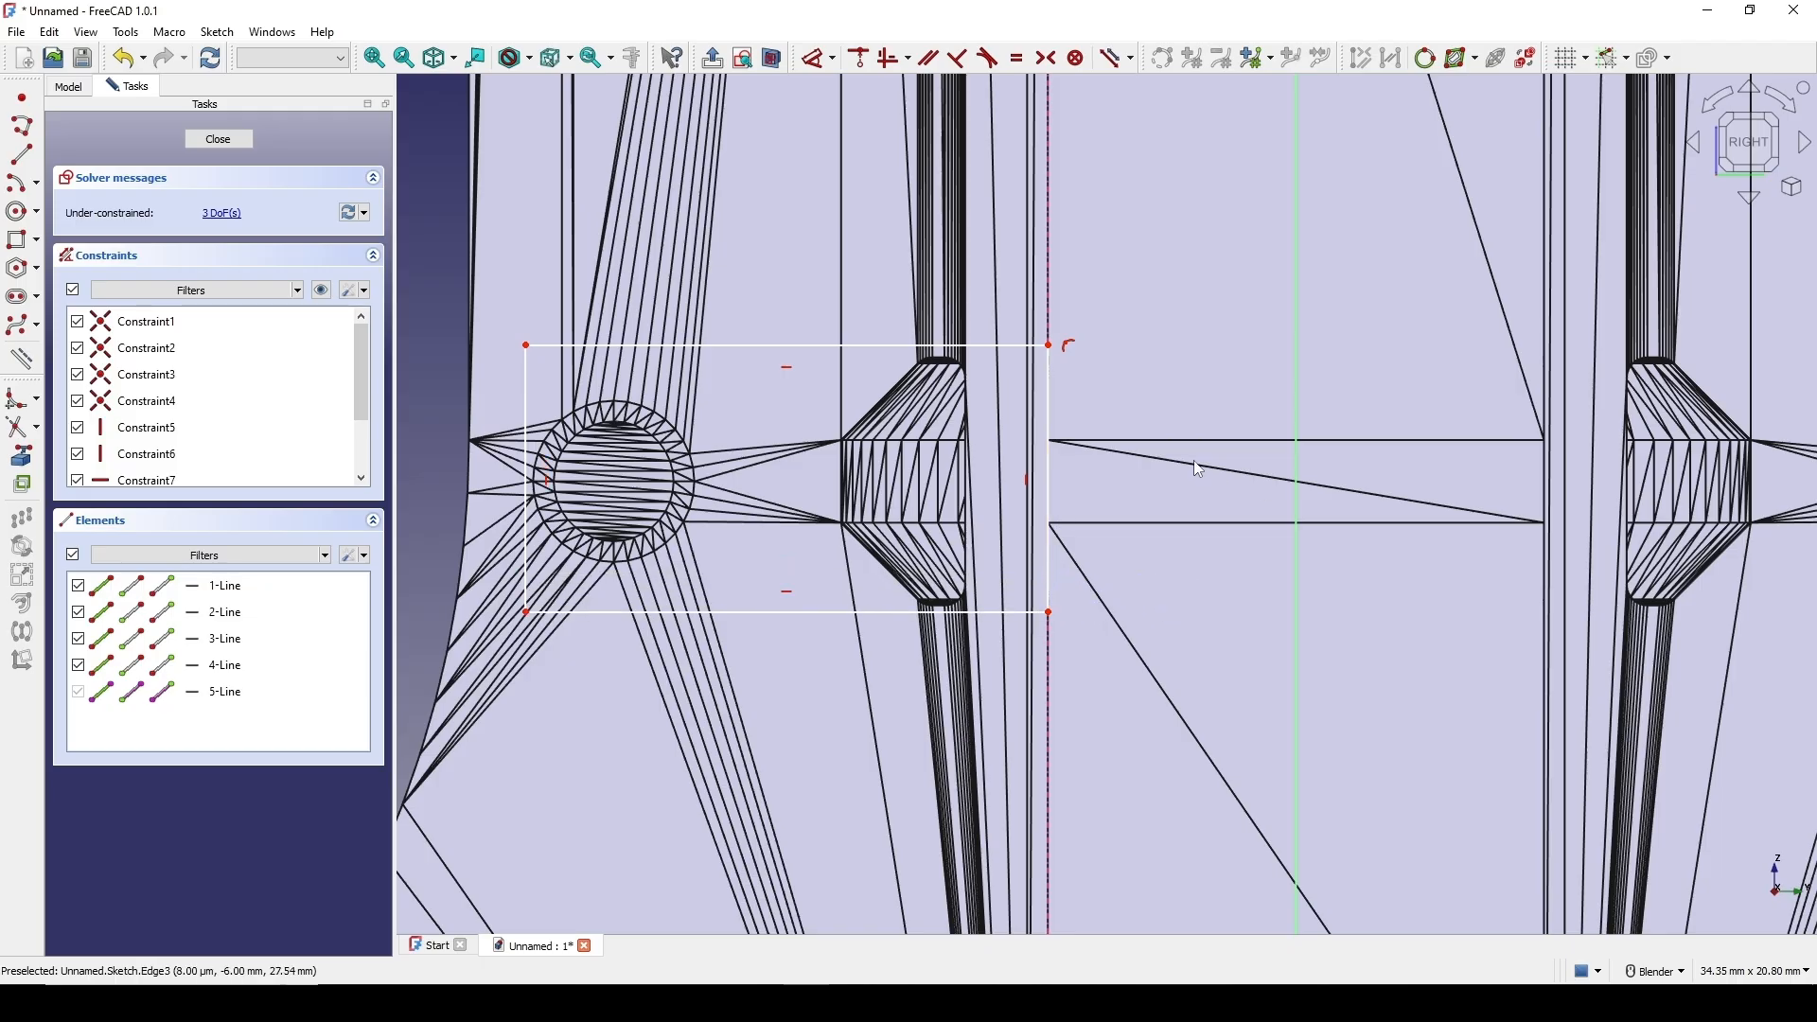
Draw a second rectangle around the left middle tapered recess with its inner side on the projected edge, and narrow it from the outer side
scroll(1191, 458, "down", 6)
mouse_move(1214, 301)
middle_mouse_down("shift")
mouse_move(1156, 446)
mouse_move(1110, 724)
middle_mouse_up("shift")
scroll(1039, 371, "up", 3)
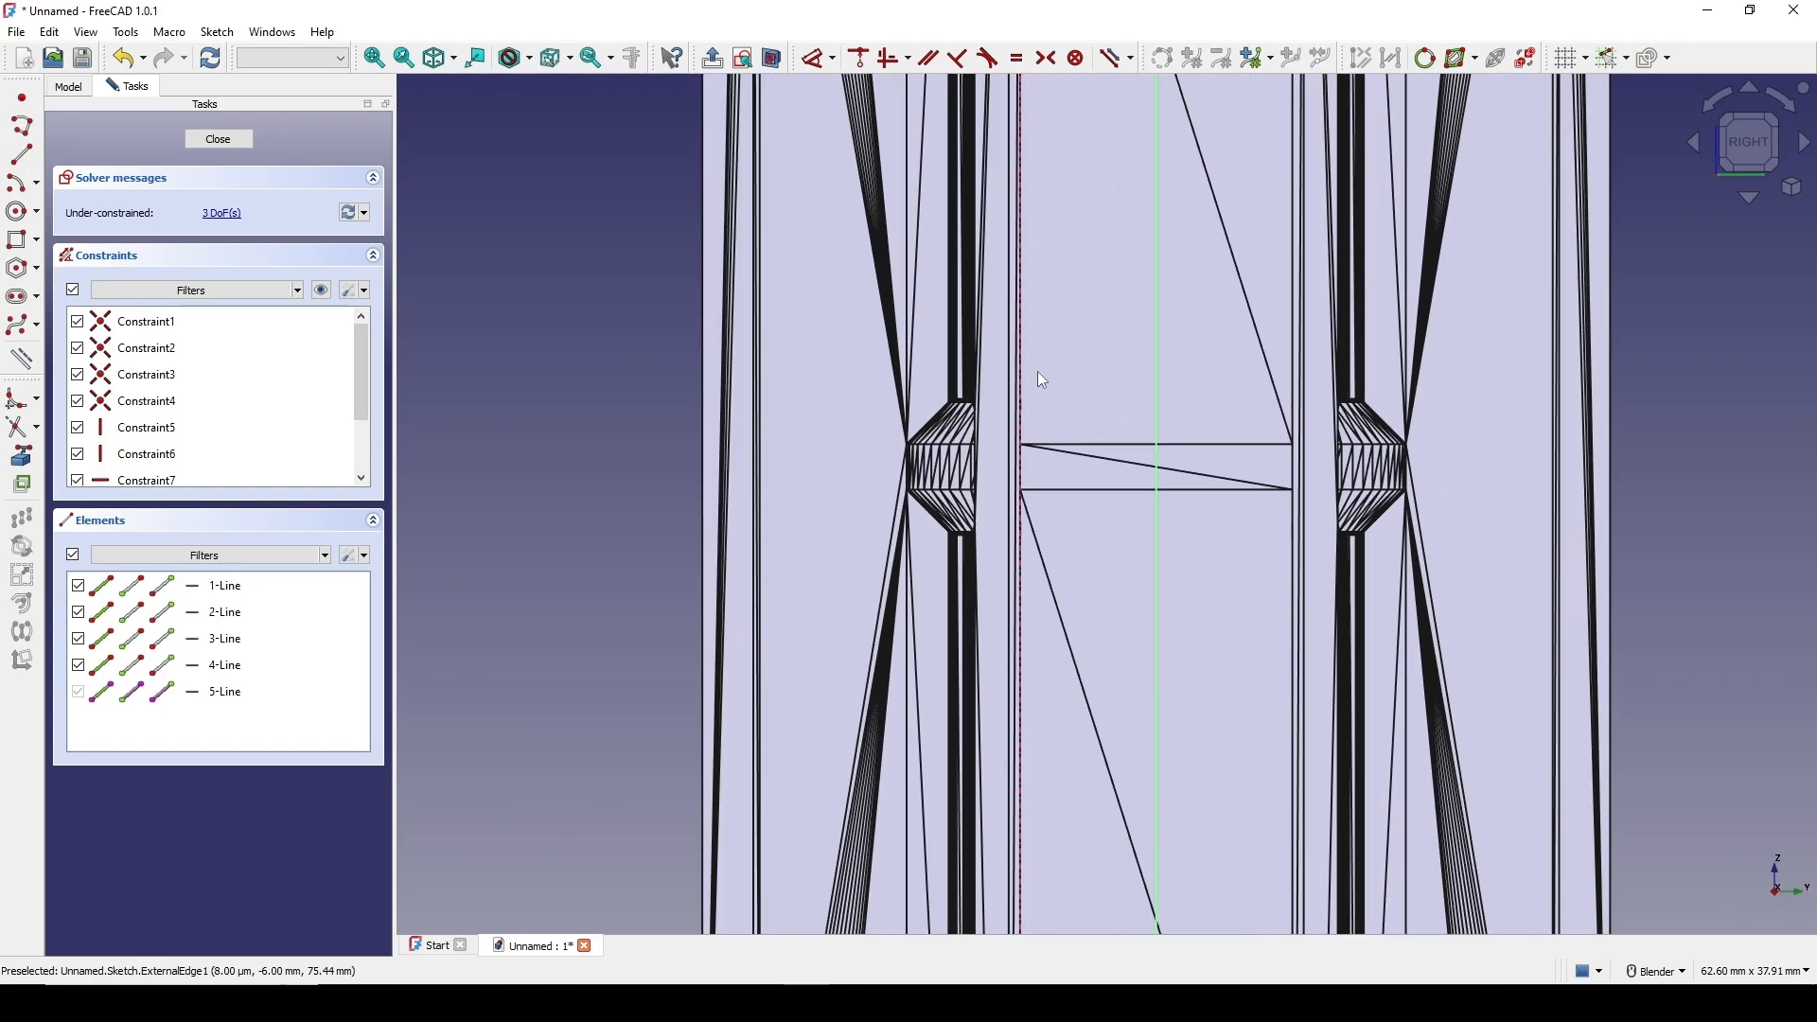
scroll(1041, 383, "up", 4)
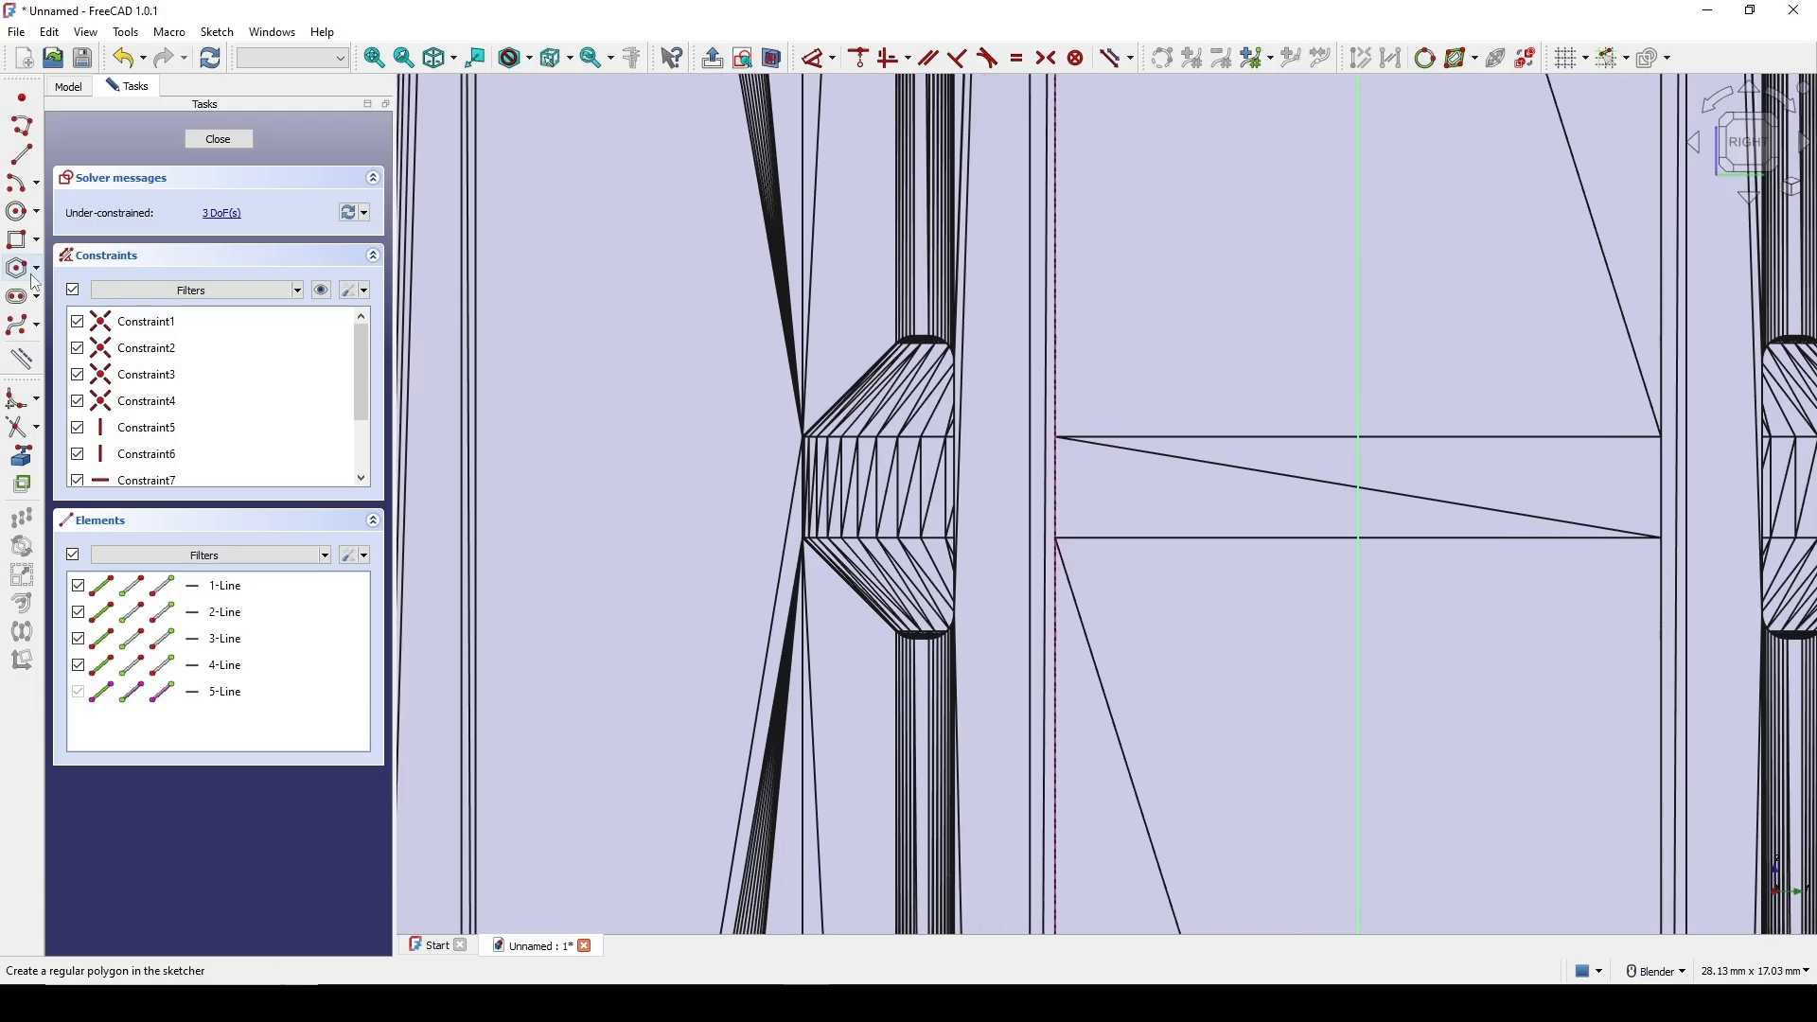
left_click(22, 241)
left_click(663, 299)
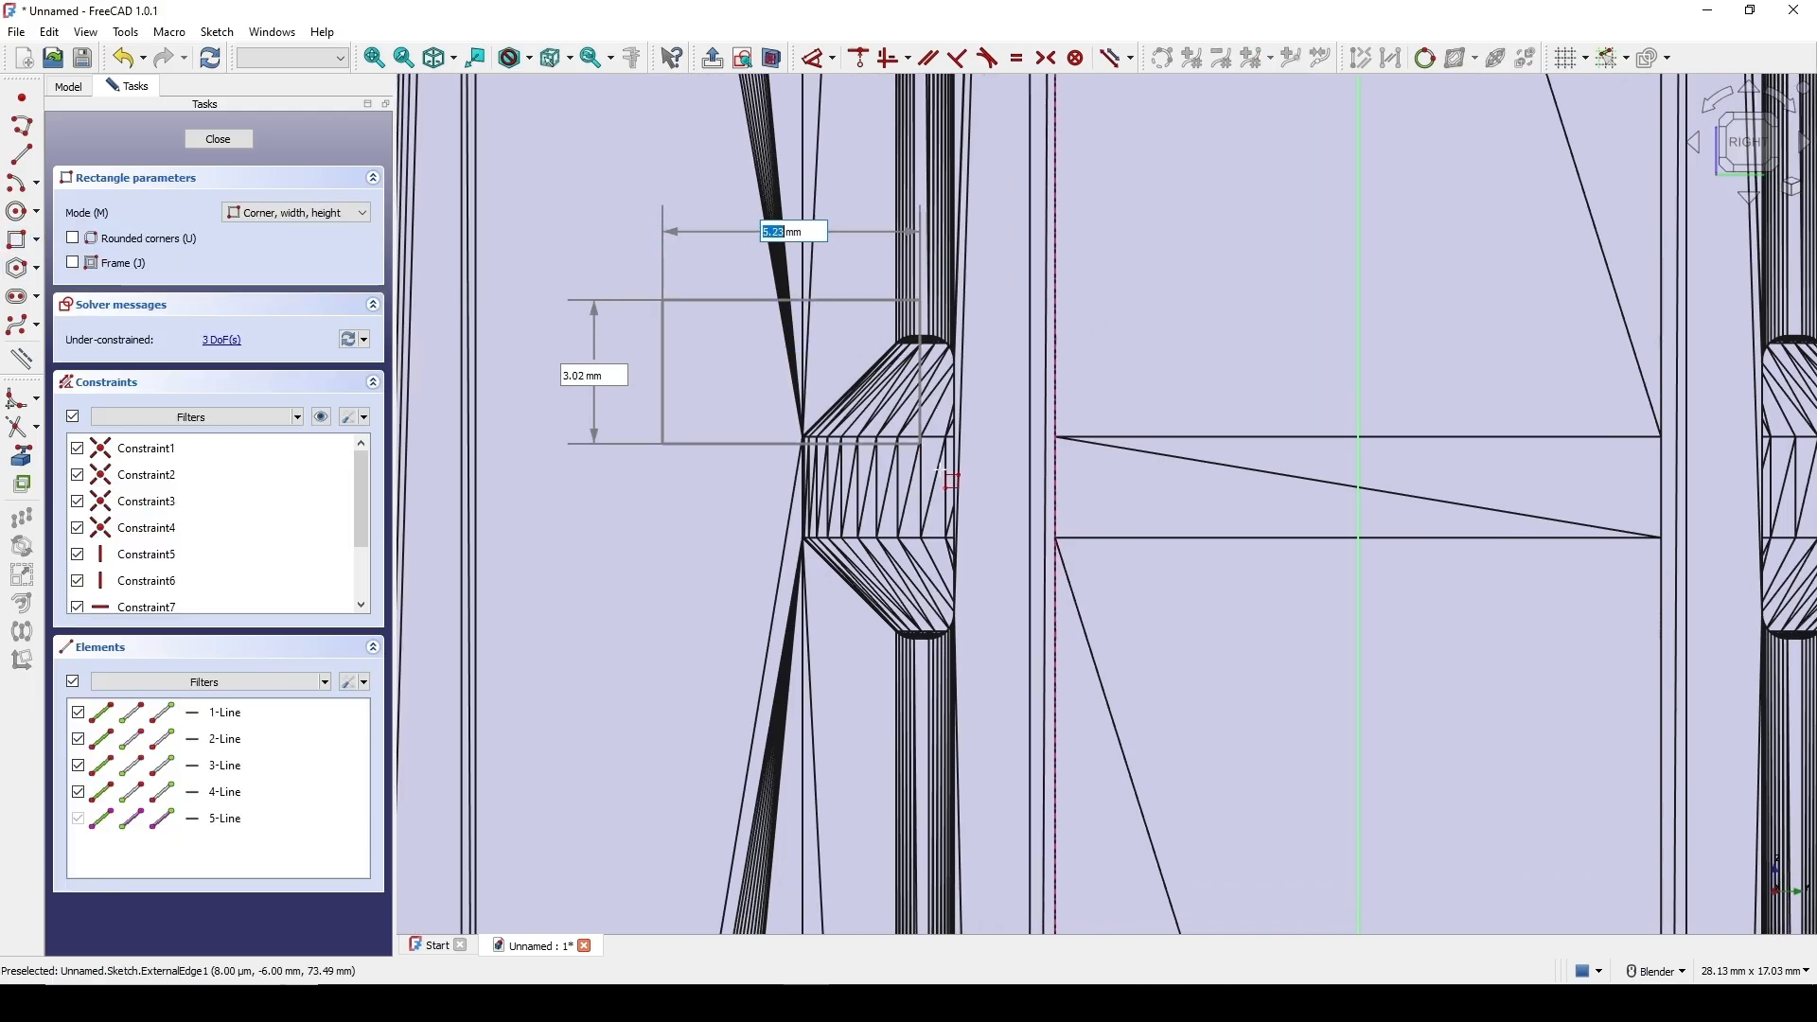
left_click(1056, 655)
key("Escape")
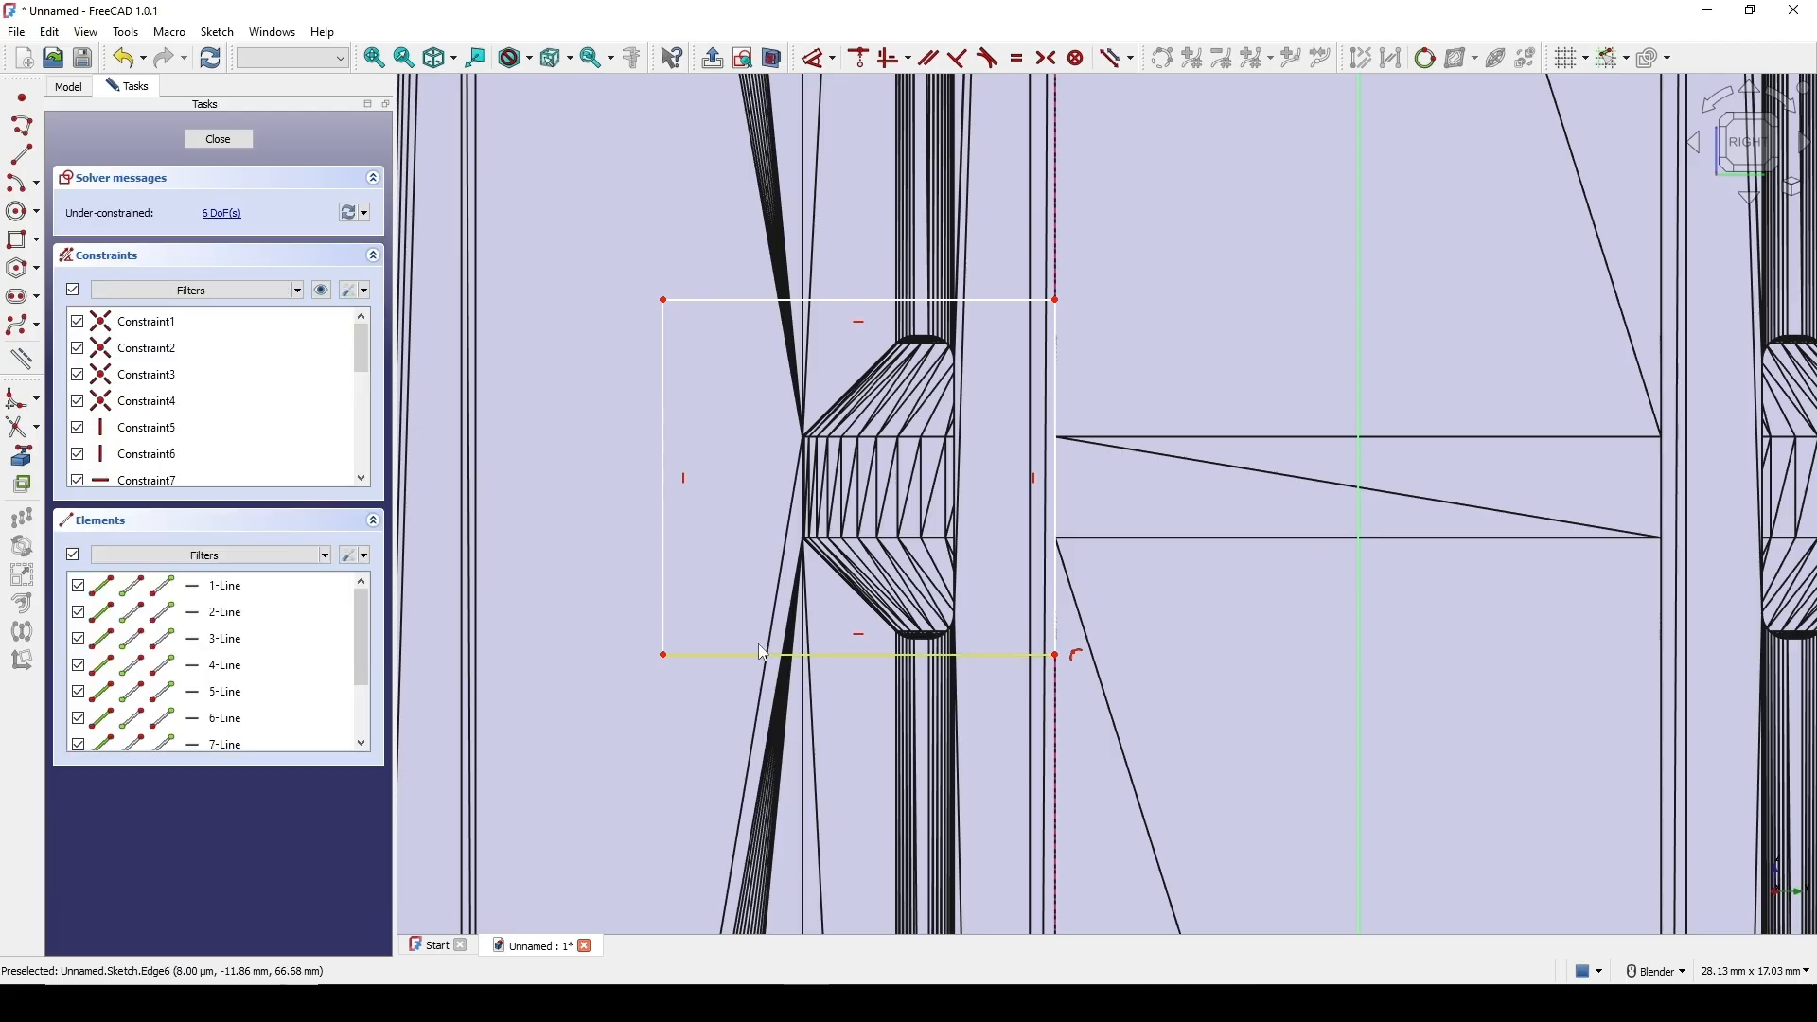
left_click_drag(653, 657, 723, 661)
Draw a third rectangle enclosing the left upper round hole and tapered recess, with its inner side on the projected edge
scroll(917, 494, "down", 3)
scroll(916, 493, "down", 1)
mouse_move(981, 381)
middle_mouse_down("shift")
mouse_move(950, 772)
mouse_move(971, 682)
middle_mouse_up("shift")
scroll(990, 520, "down", 2)
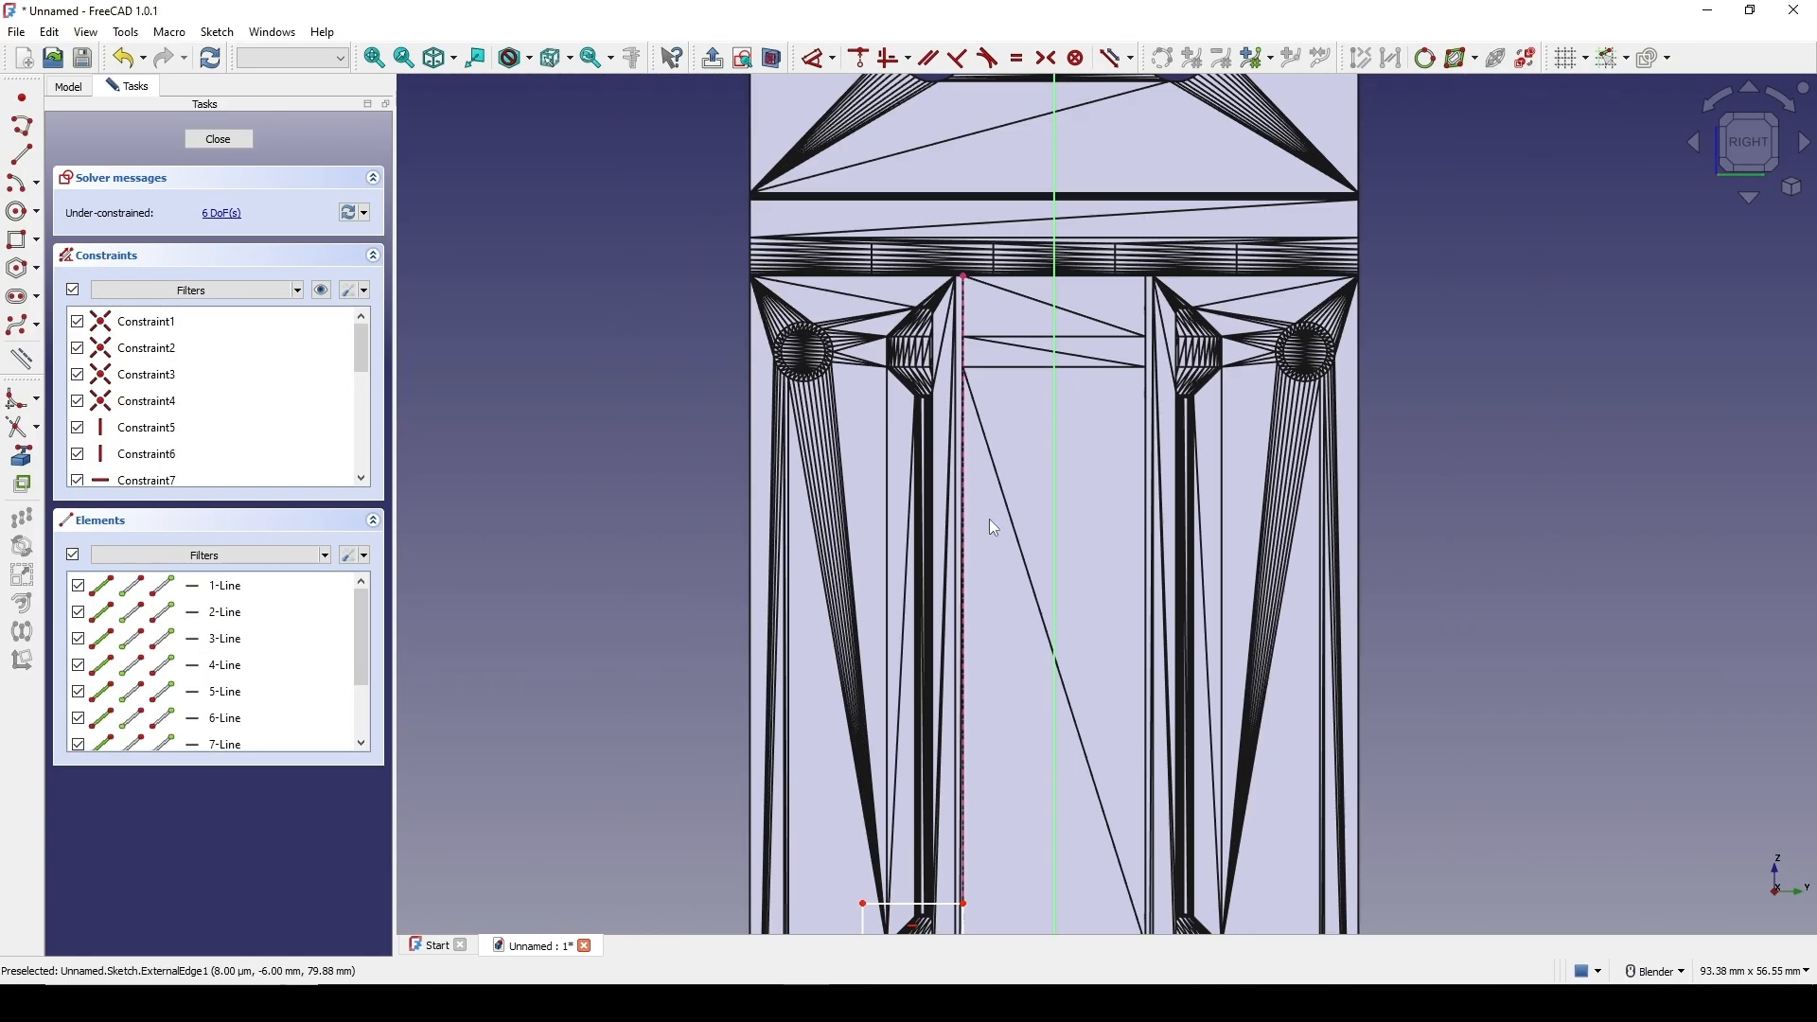
middle_click_drag(990, 518, 989, 698, "shift")
scroll(982, 556, "up", 2)
scroll(982, 556, "up", 3)
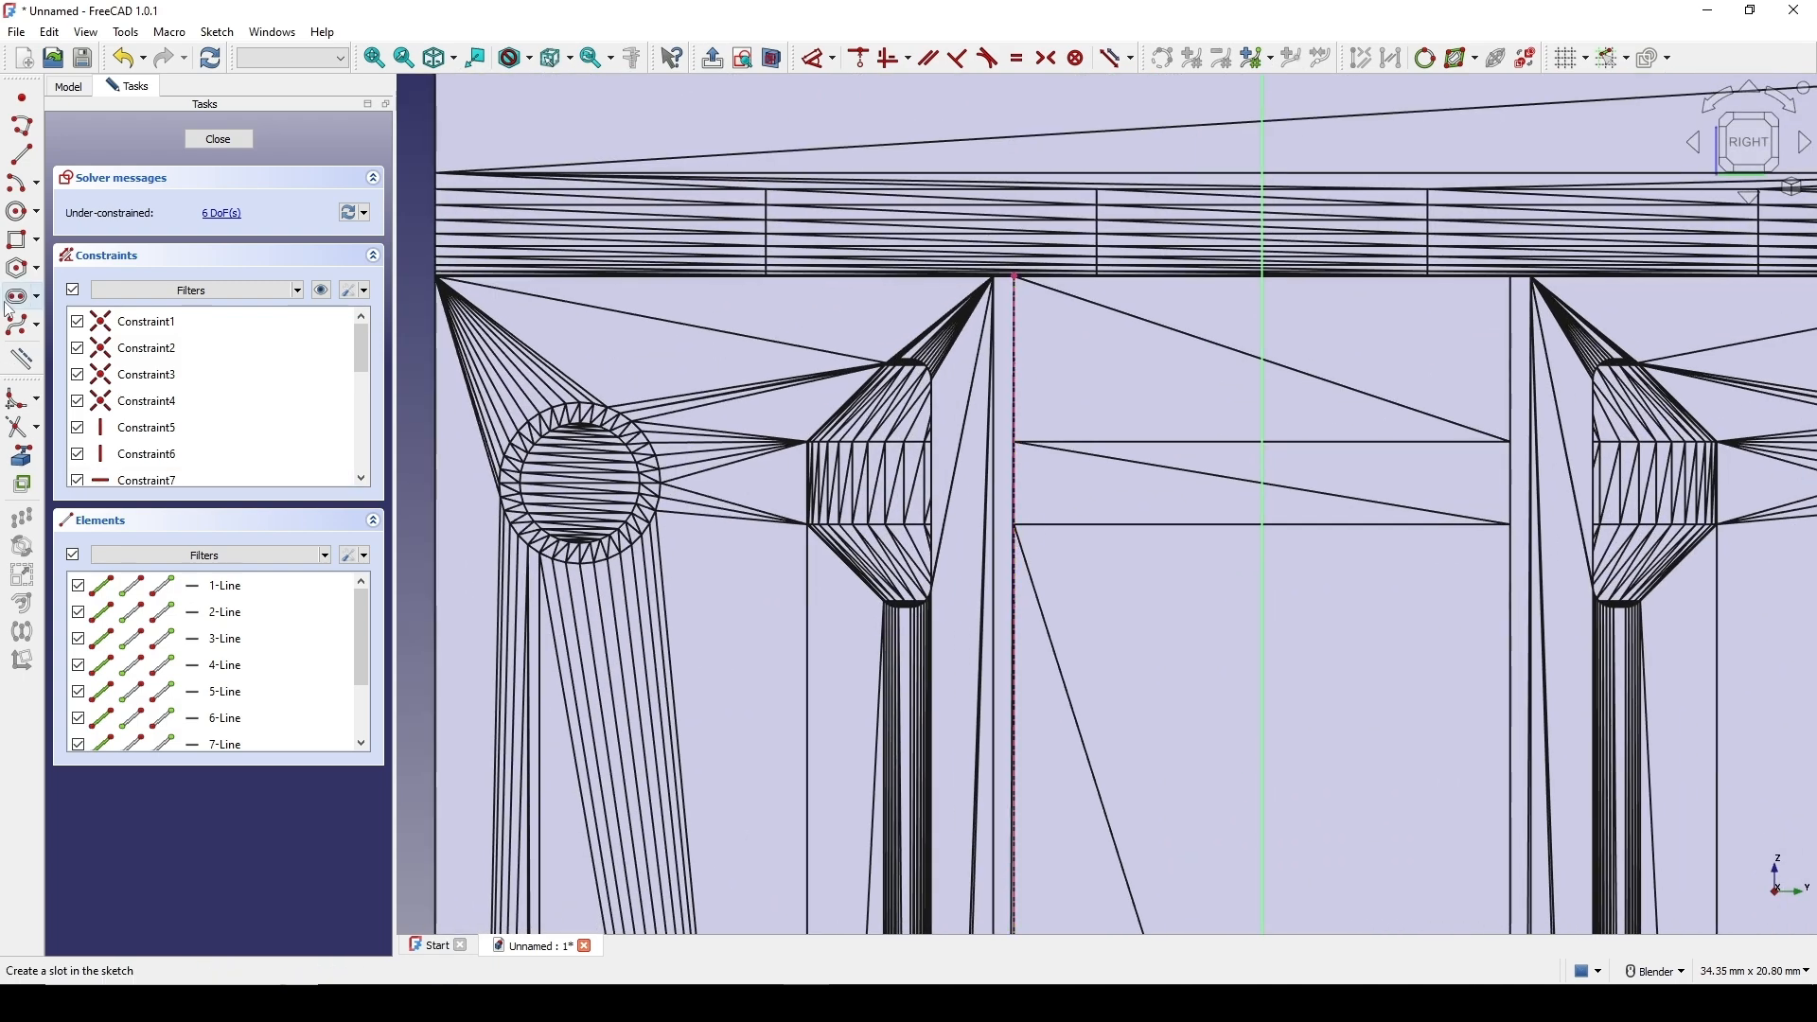
left_click(21, 240)
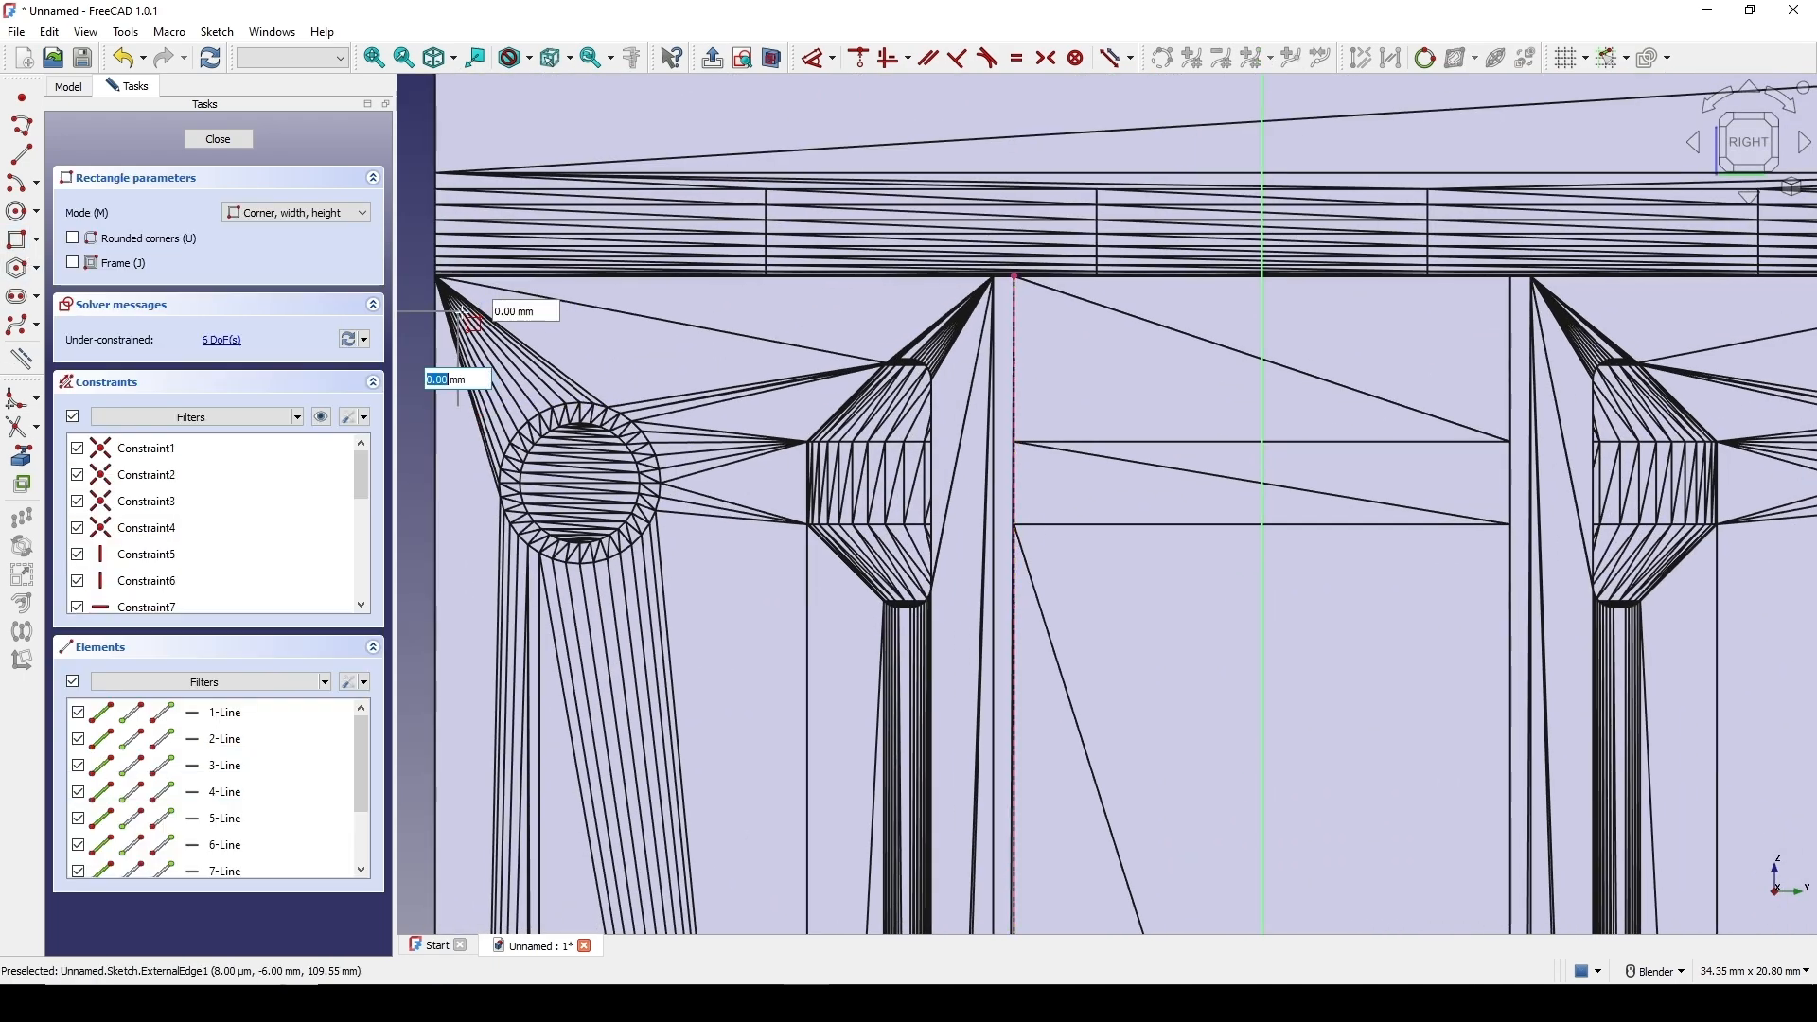
left_click(459, 310)
left_click(1015, 620)
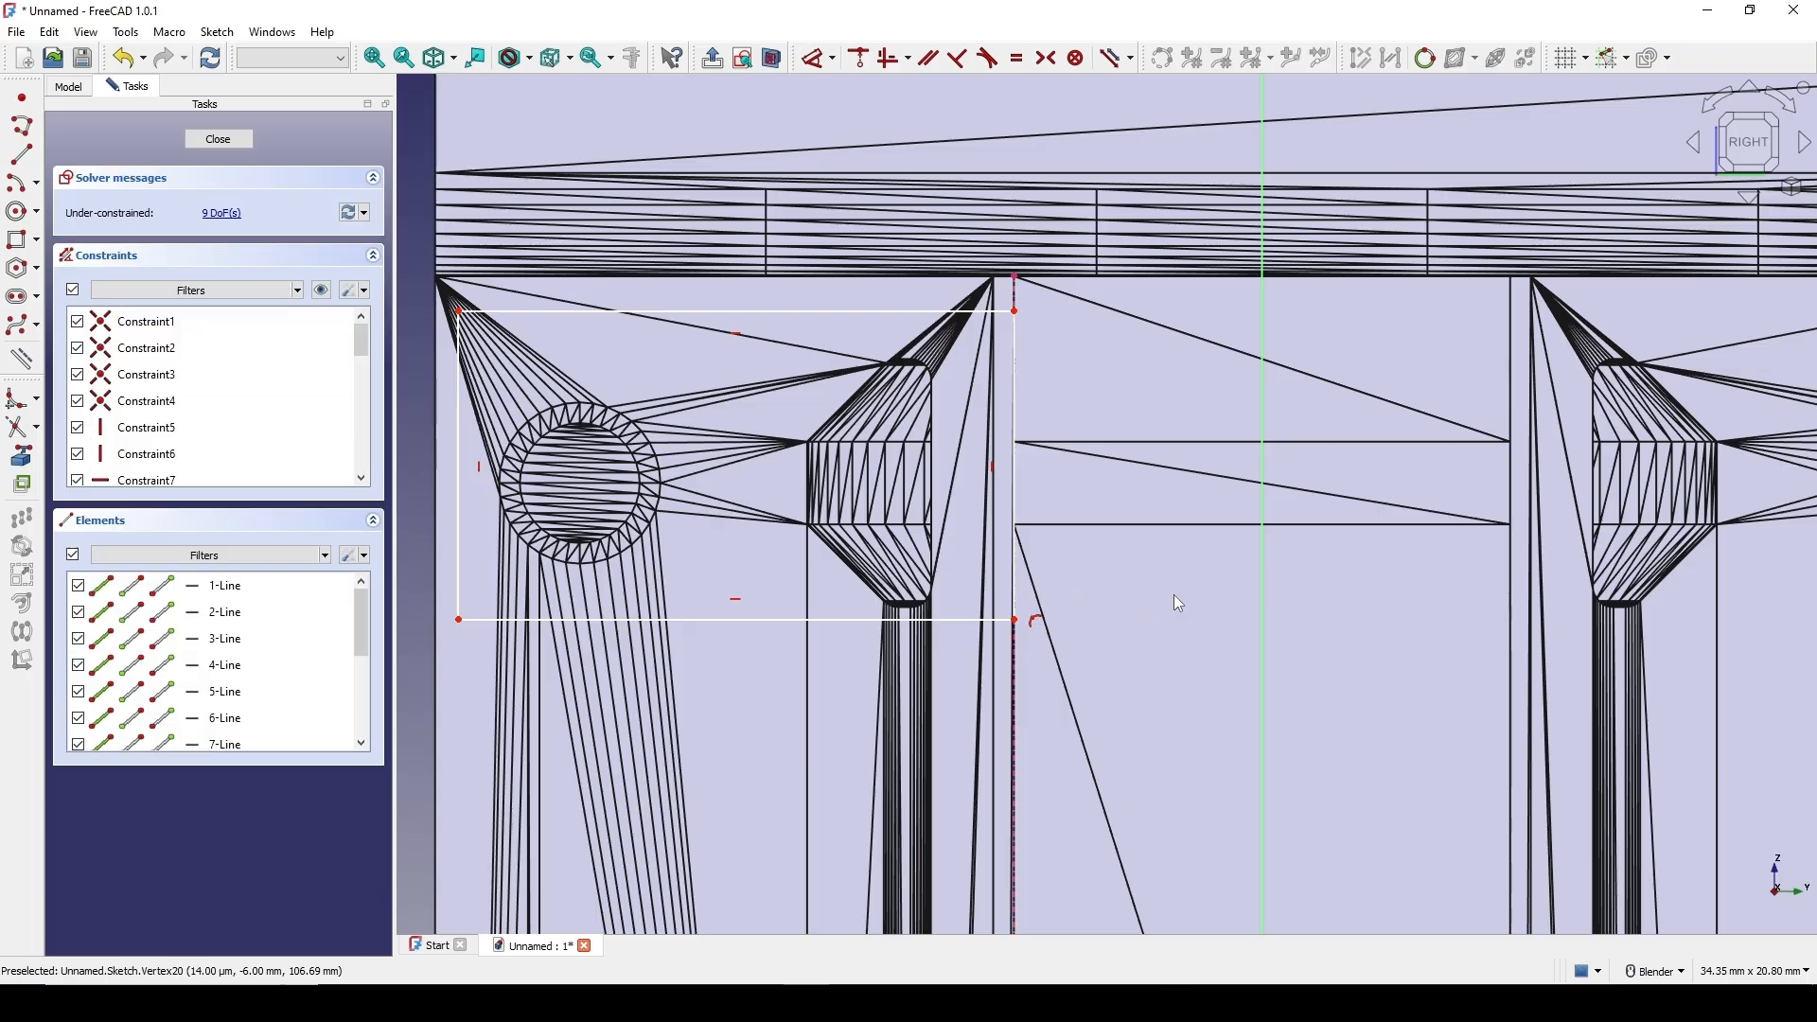
Finish editing the sketch of three rectangles placed over the recesses on one side of the foot's central groove
scroll(1145, 599, "down", 9)
middle_click_drag(1164, 762, 1099, 425, "shift")
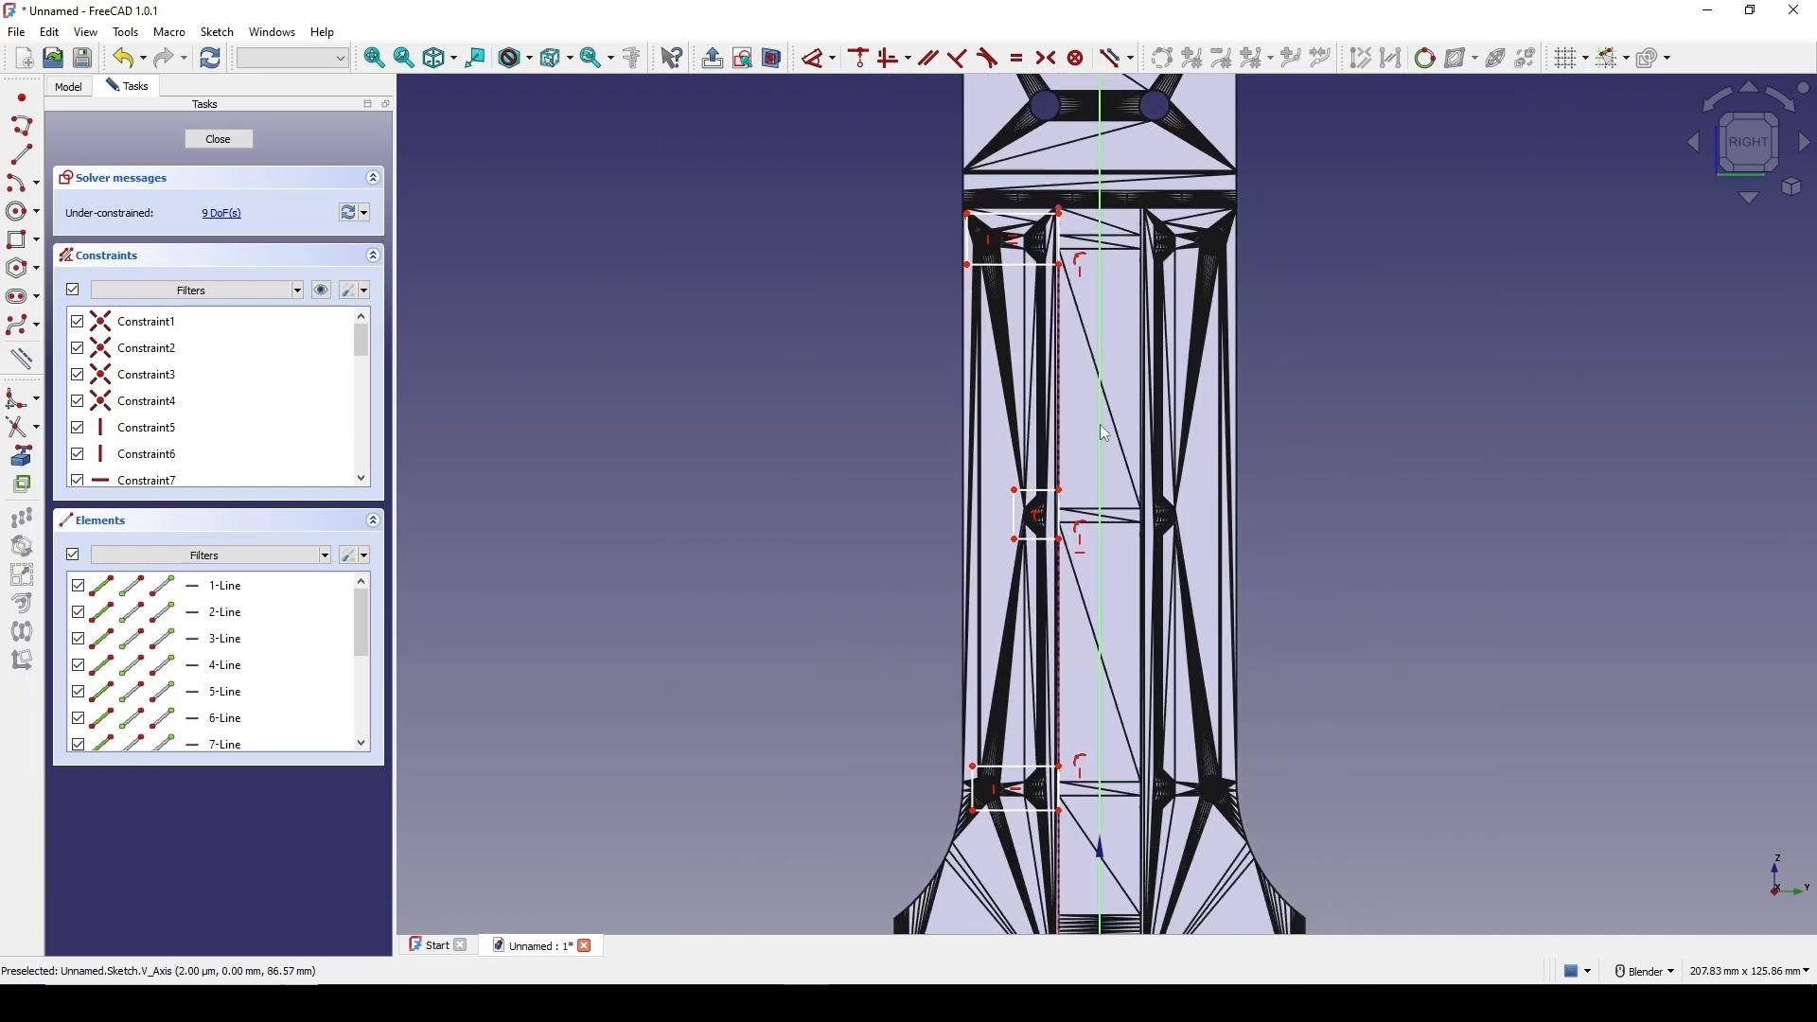
left_click(226, 140)
Examine how the sketched rectangles line up with the recesses and the bevelled groove edge on the foot
middle_click_drag(1029, 483, 1002, 579)
scroll(1002, 580, "up", 10)
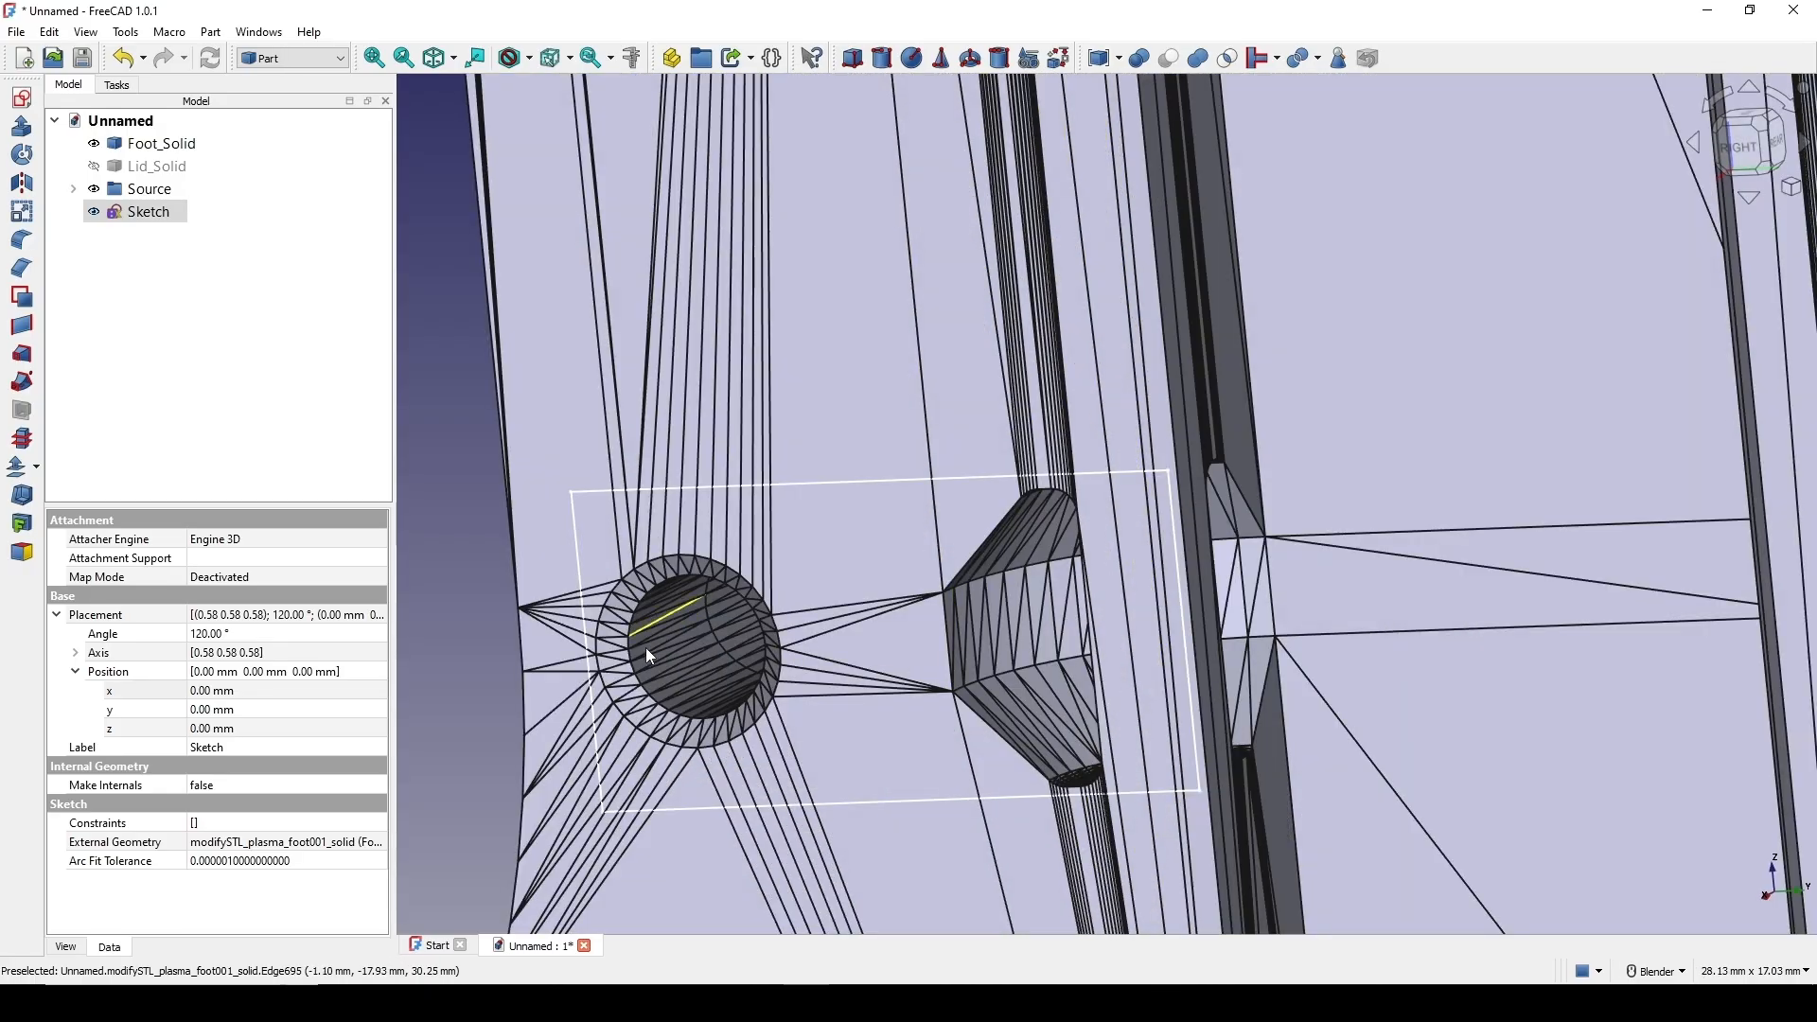
mouse_move(646, 647)
middle_mouse_down()
mouse_move(878, 568)
mouse_move(871, 592)
mouse_move(906, 577)
mouse_move(1091, 708)
mouse_move(1009, 720)
middle_mouse_up()
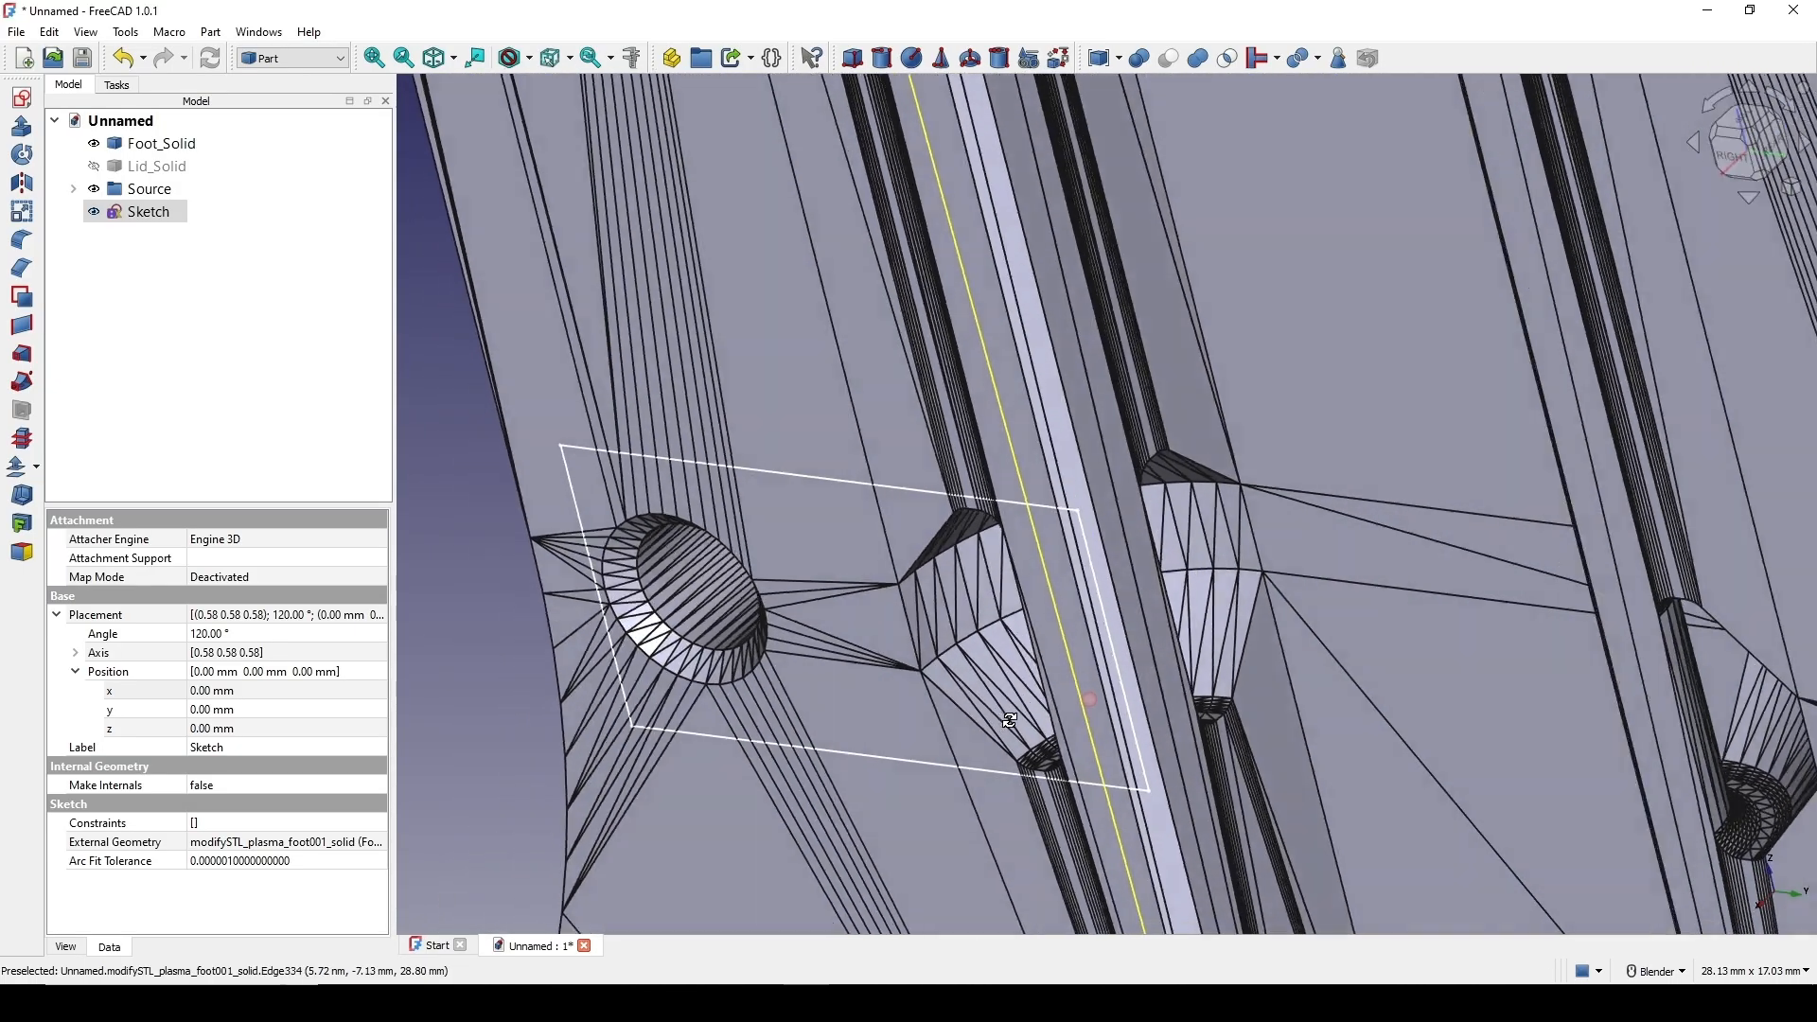
middle_click_drag(1059, 585, 1115, 565)
scroll(1152, 600, "up", 2)
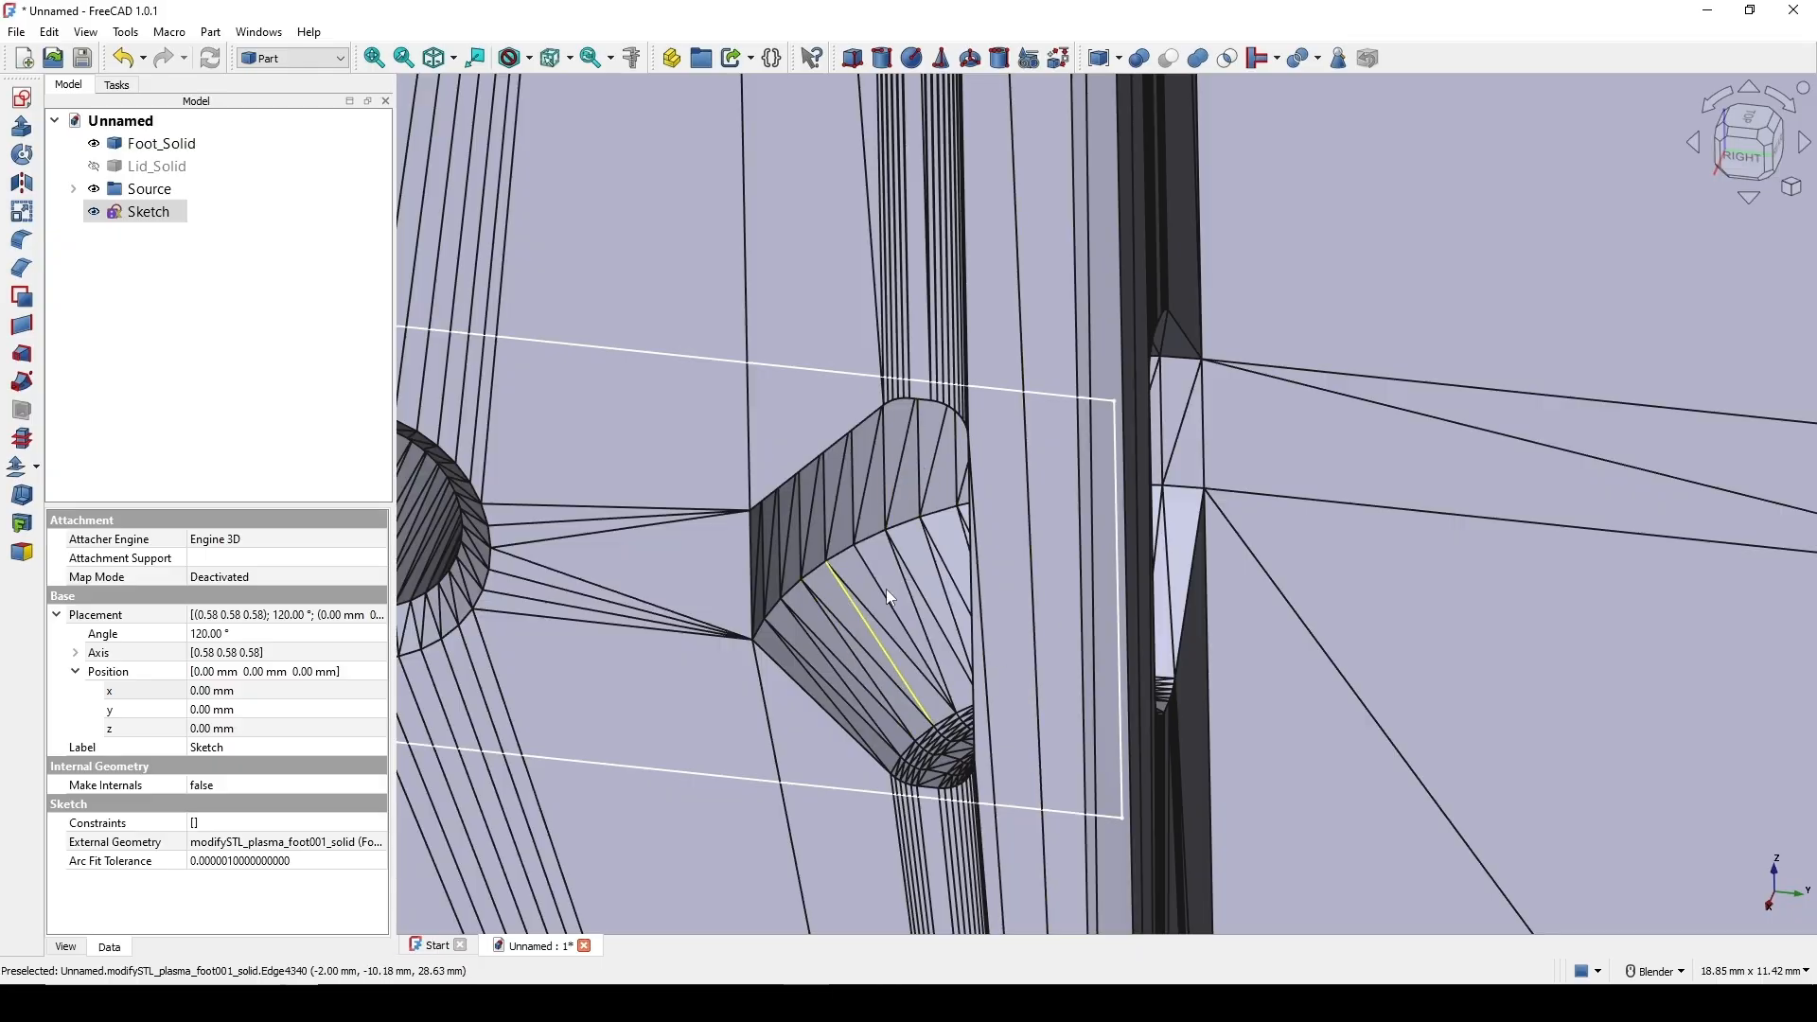
mouse_move(886, 588)
middle_mouse_down()
mouse_move(812, 673)
mouse_move(829, 611)
middle_mouse_up()
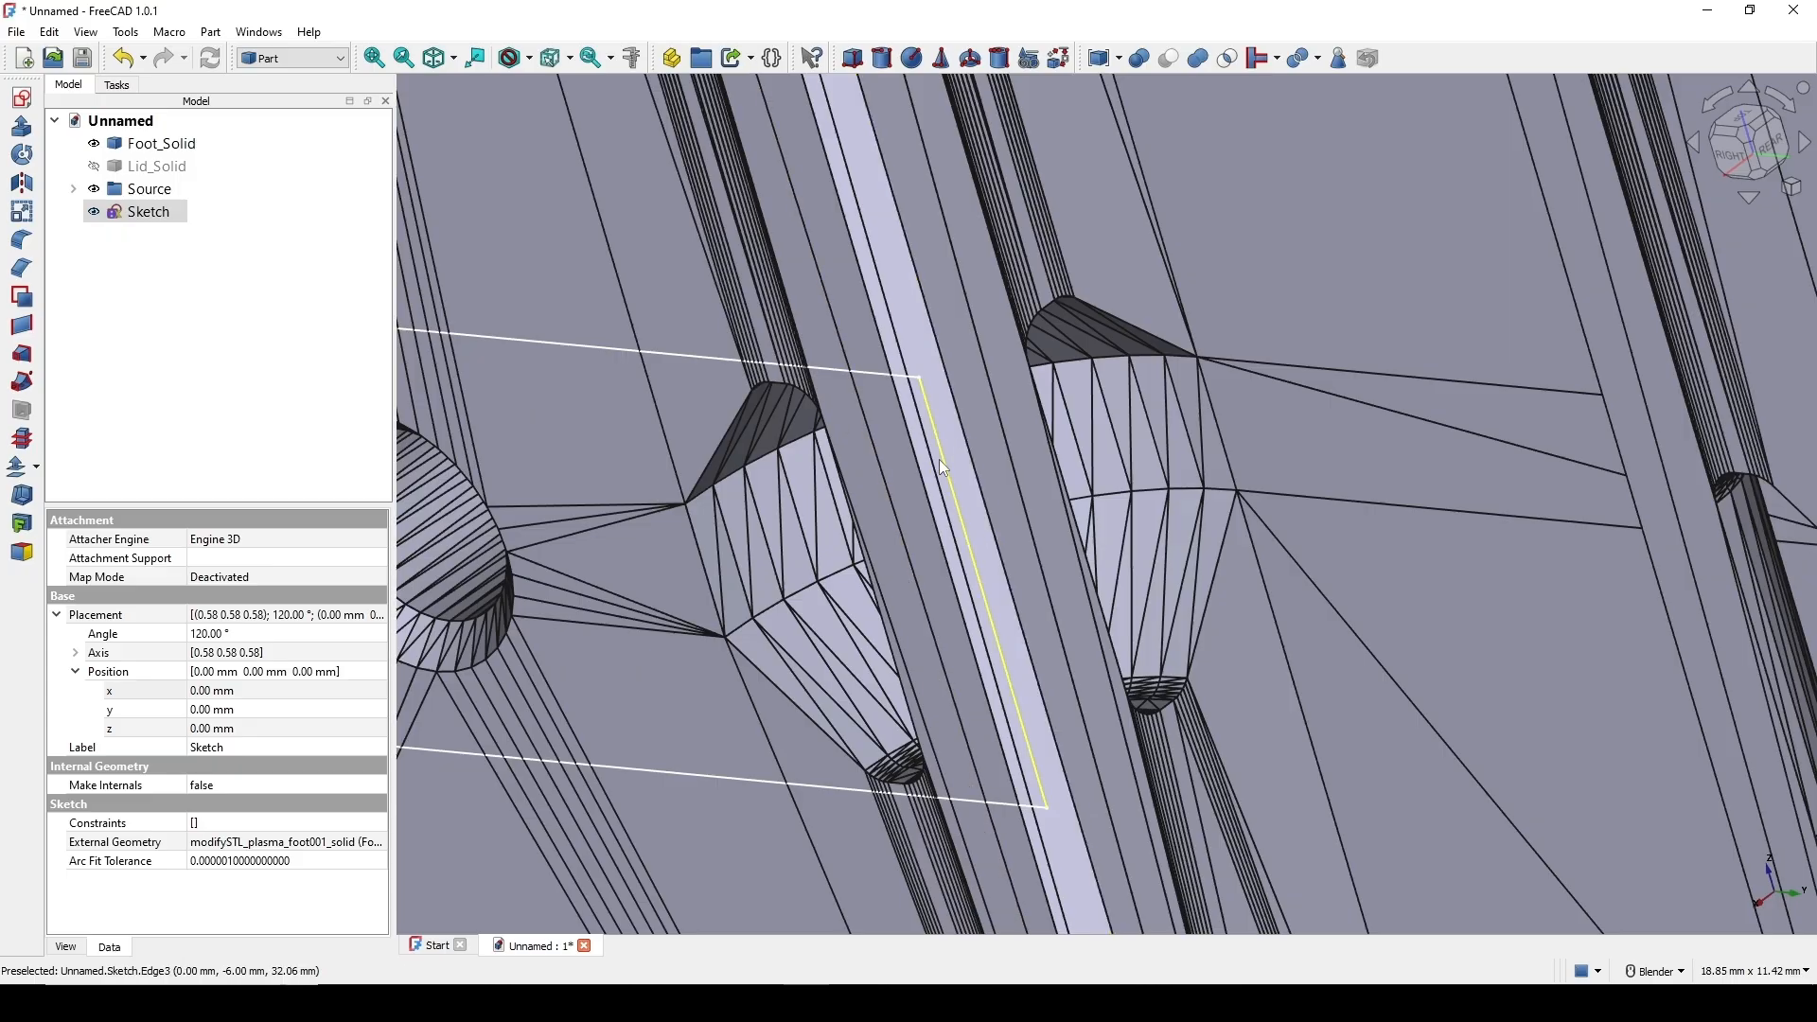
scroll(938, 458, "down", 3)
middle_click_drag(939, 458, 1053, 510)
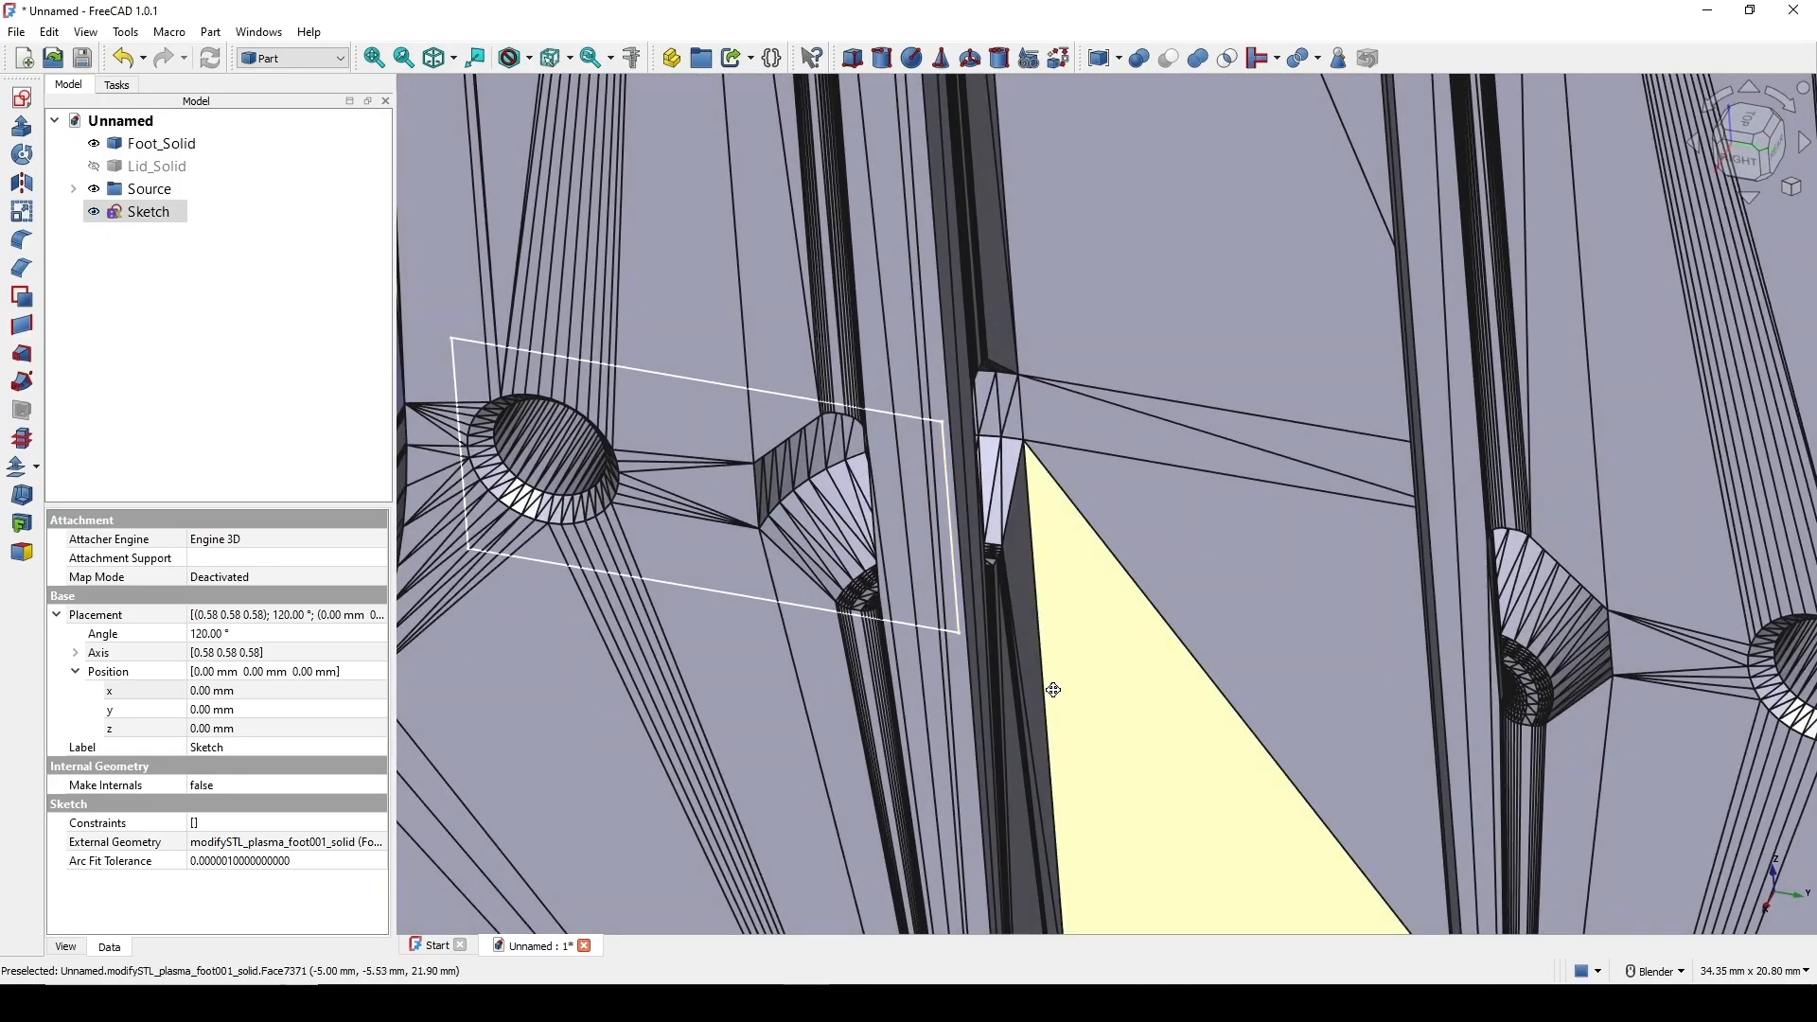
middle_click_drag(1050, 690, 824, 649)
scroll(833, 649, "down", 2)
scroll(843, 649, "down", 7)
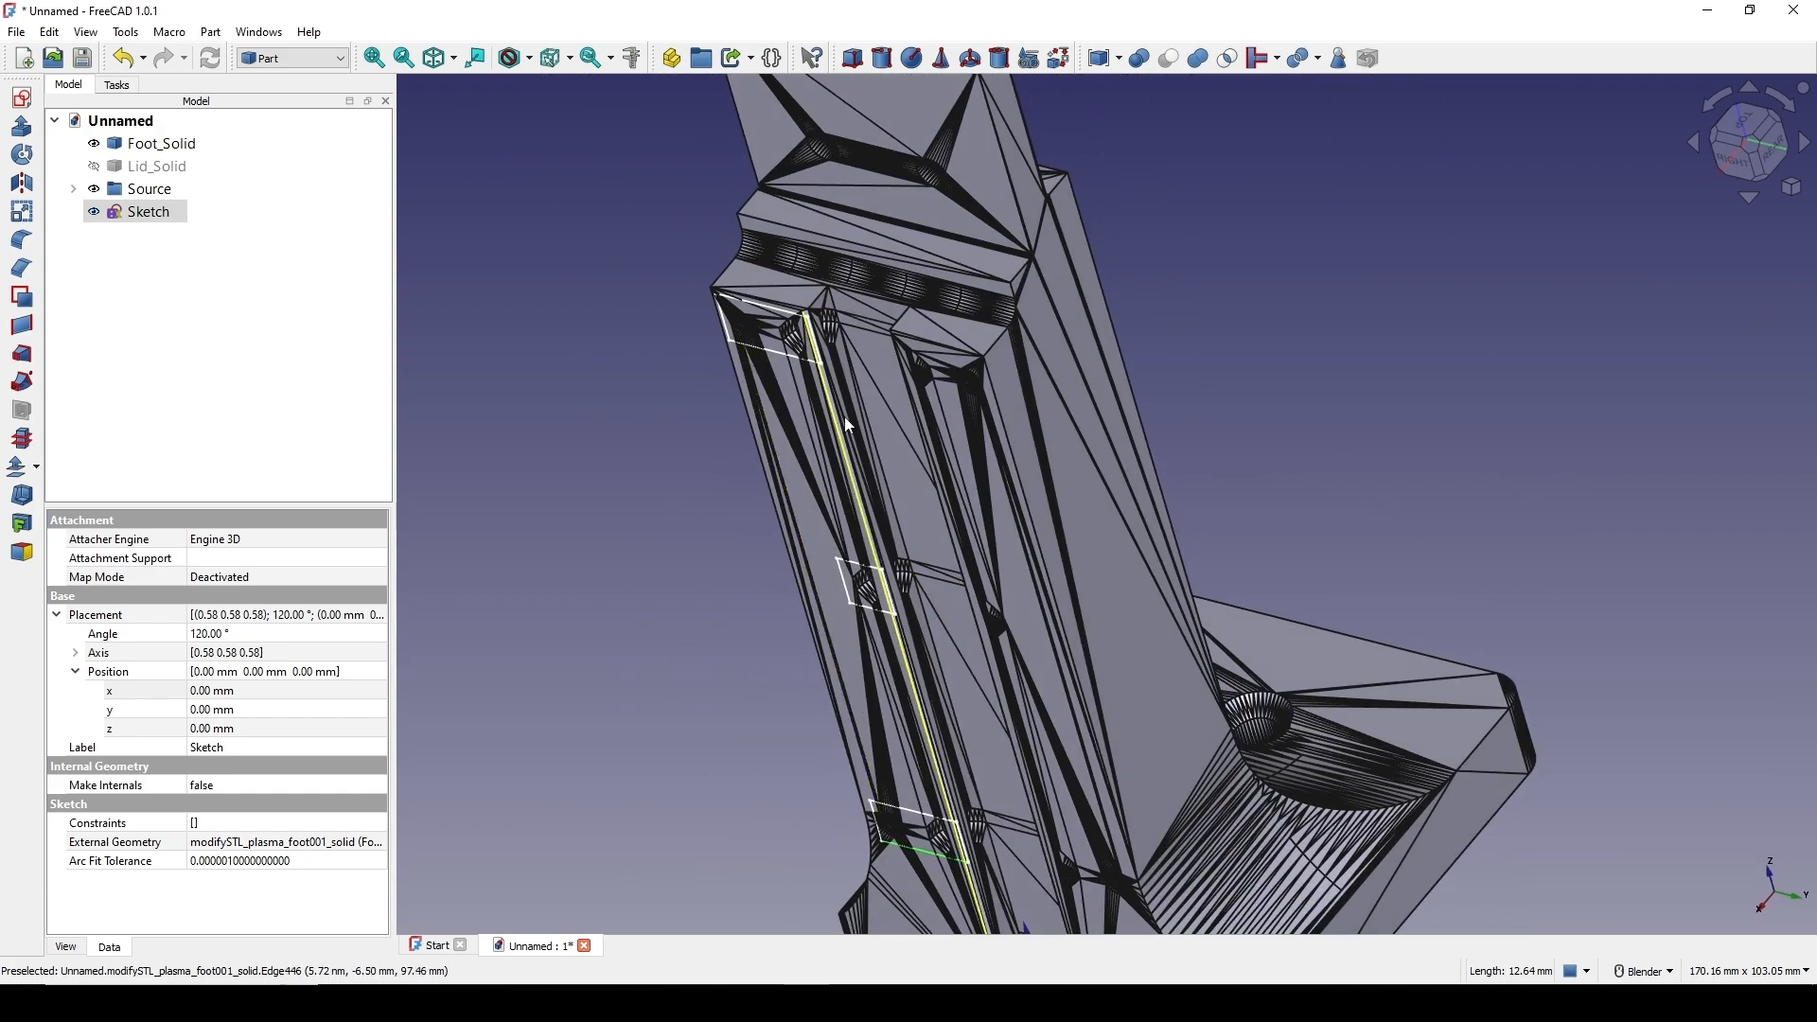
scroll(947, 612, "up", 2)
middle_click_drag(923, 507, 937, 574)
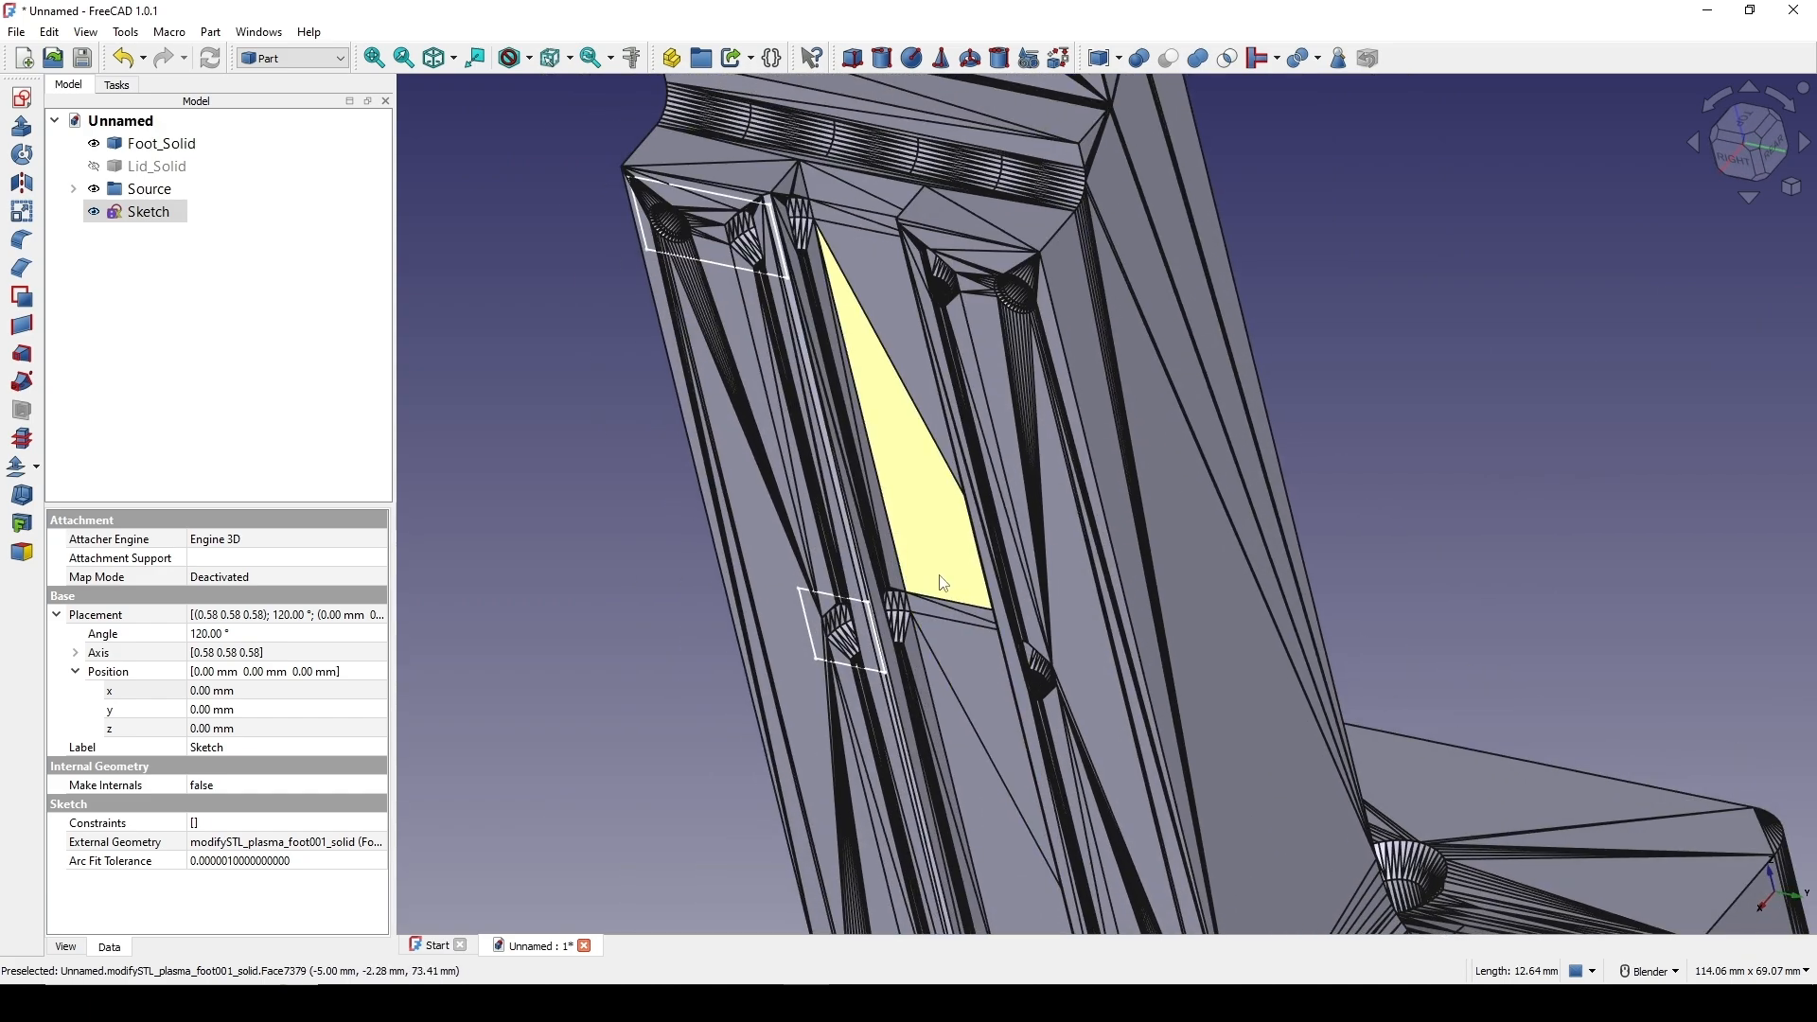
middle_click_drag(863, 424, 865, 503)
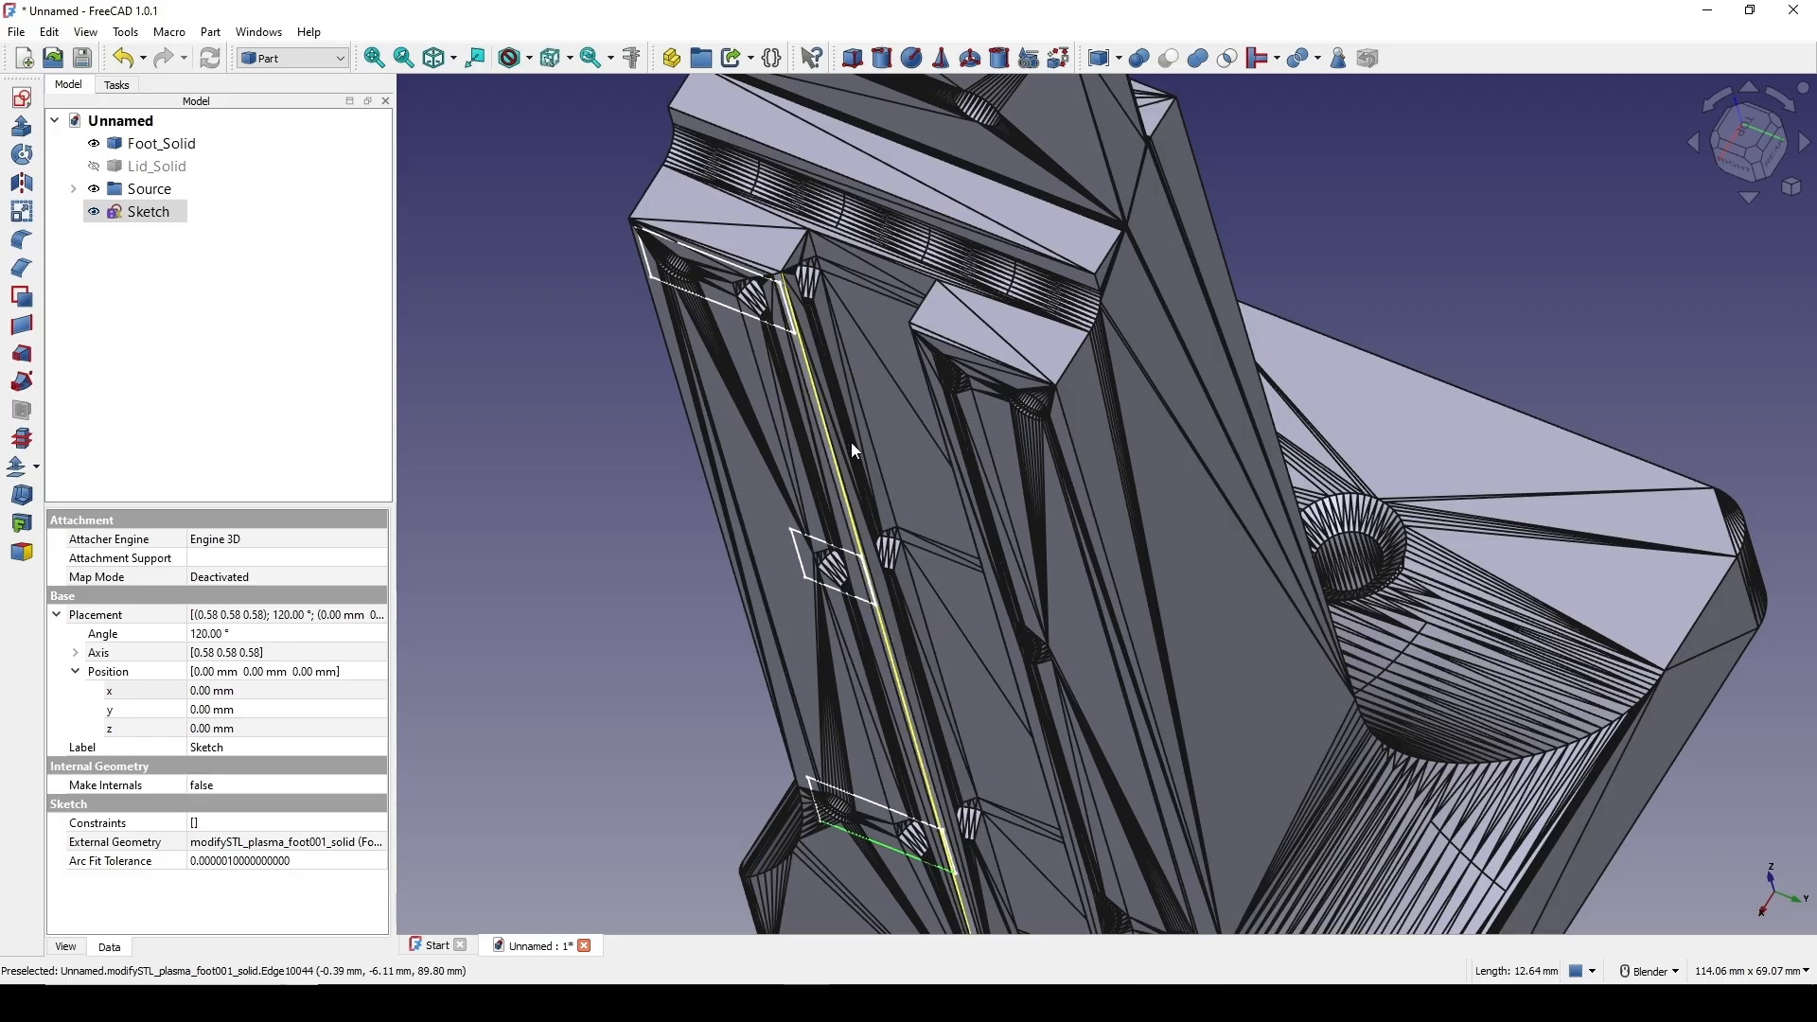
mouse_move(850, 441)
middle_mouse_down()
mouse_move(861, 513)
mouse_move(914, 591)
mouse_move(903, 431)
mouse_move(950, 426)
mouse_move(956, 469)
mouse_move(952, 448)
middle_mouse_up()
scroll(897, 435, "down", 2)
scroll(950, 426, "up", 1)
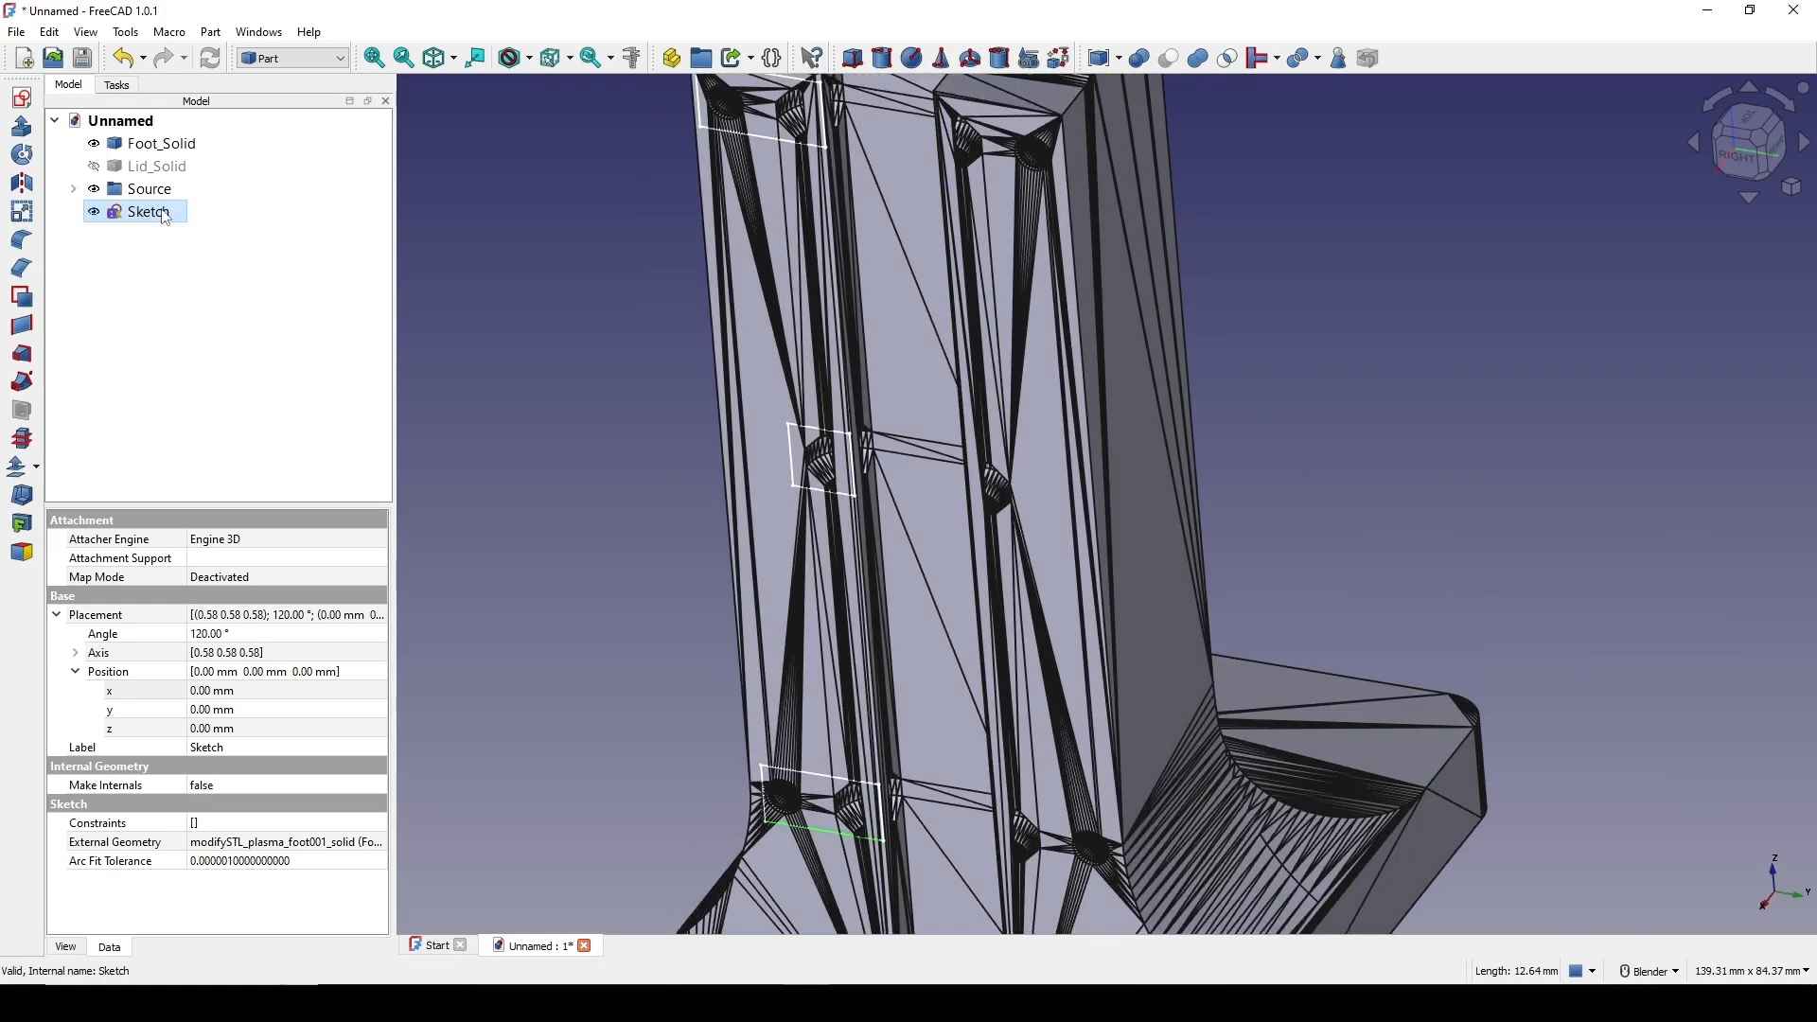
Extrude the rectangle sketch 10 mm as a solid along the custom direction X -1.00, Y 0.00, Z 0.00
left_click(22, 138)
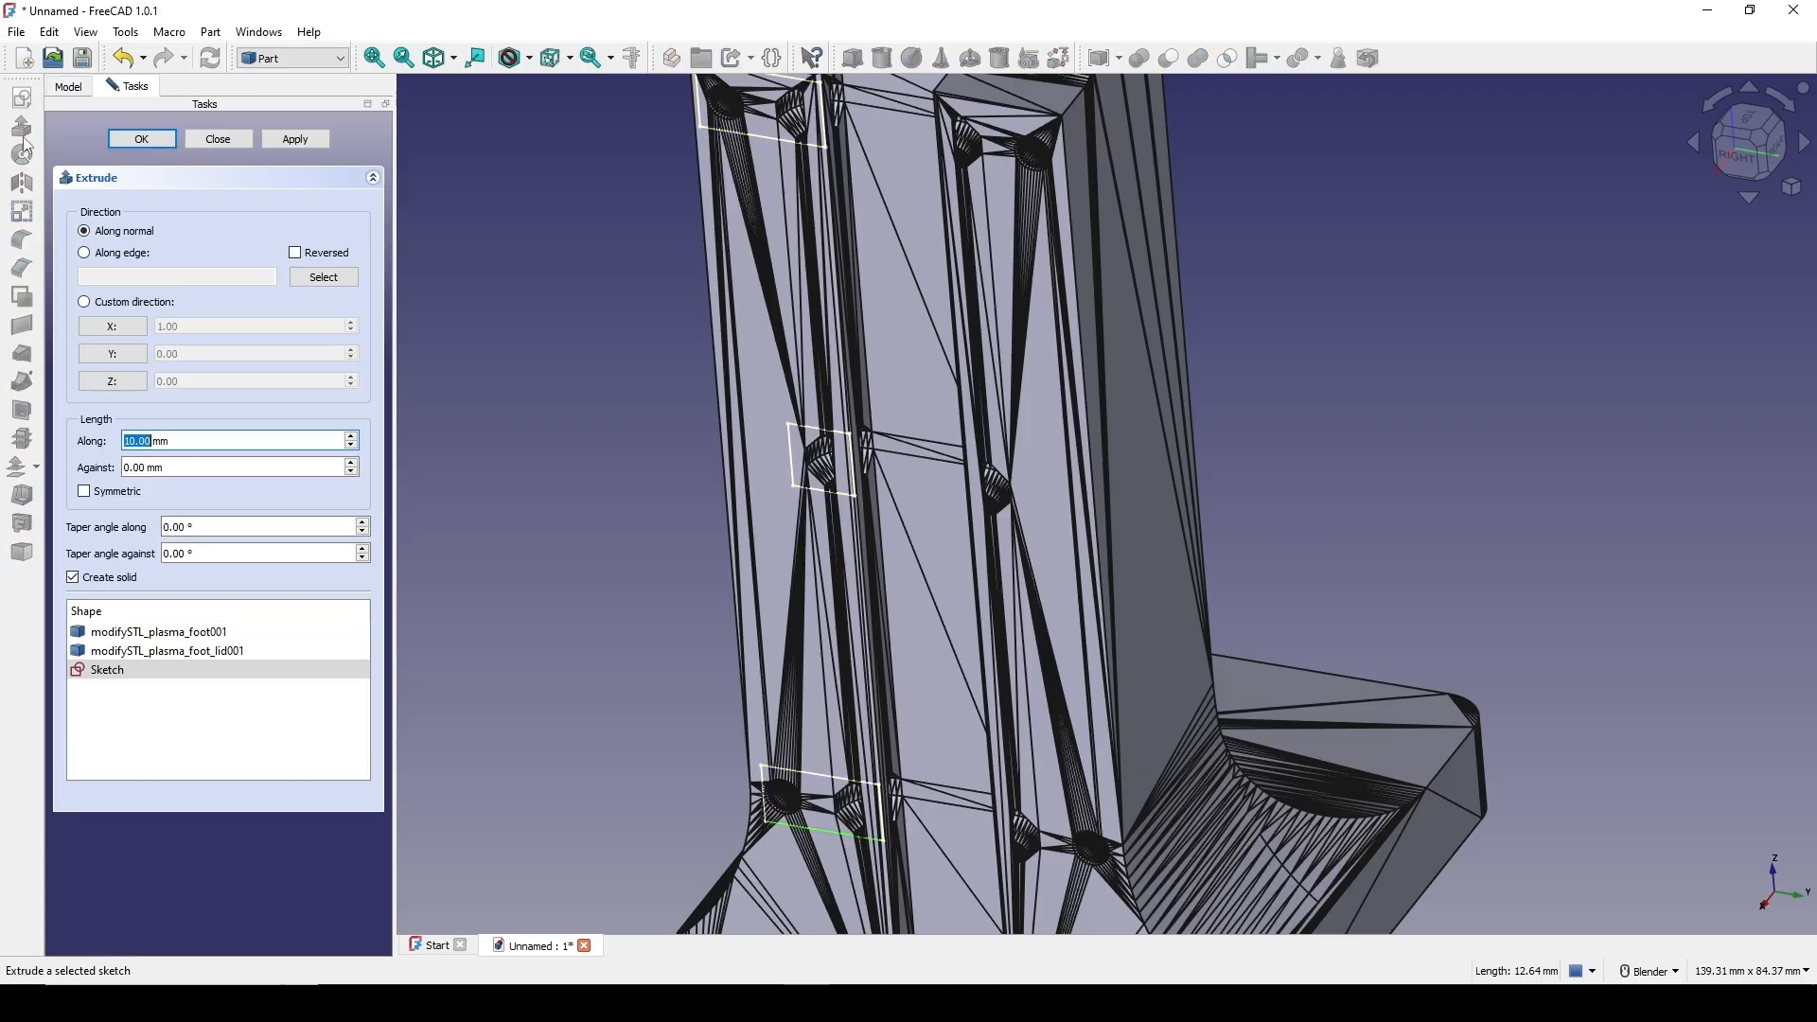
middle_click_drag(873, 541, 720, 563)
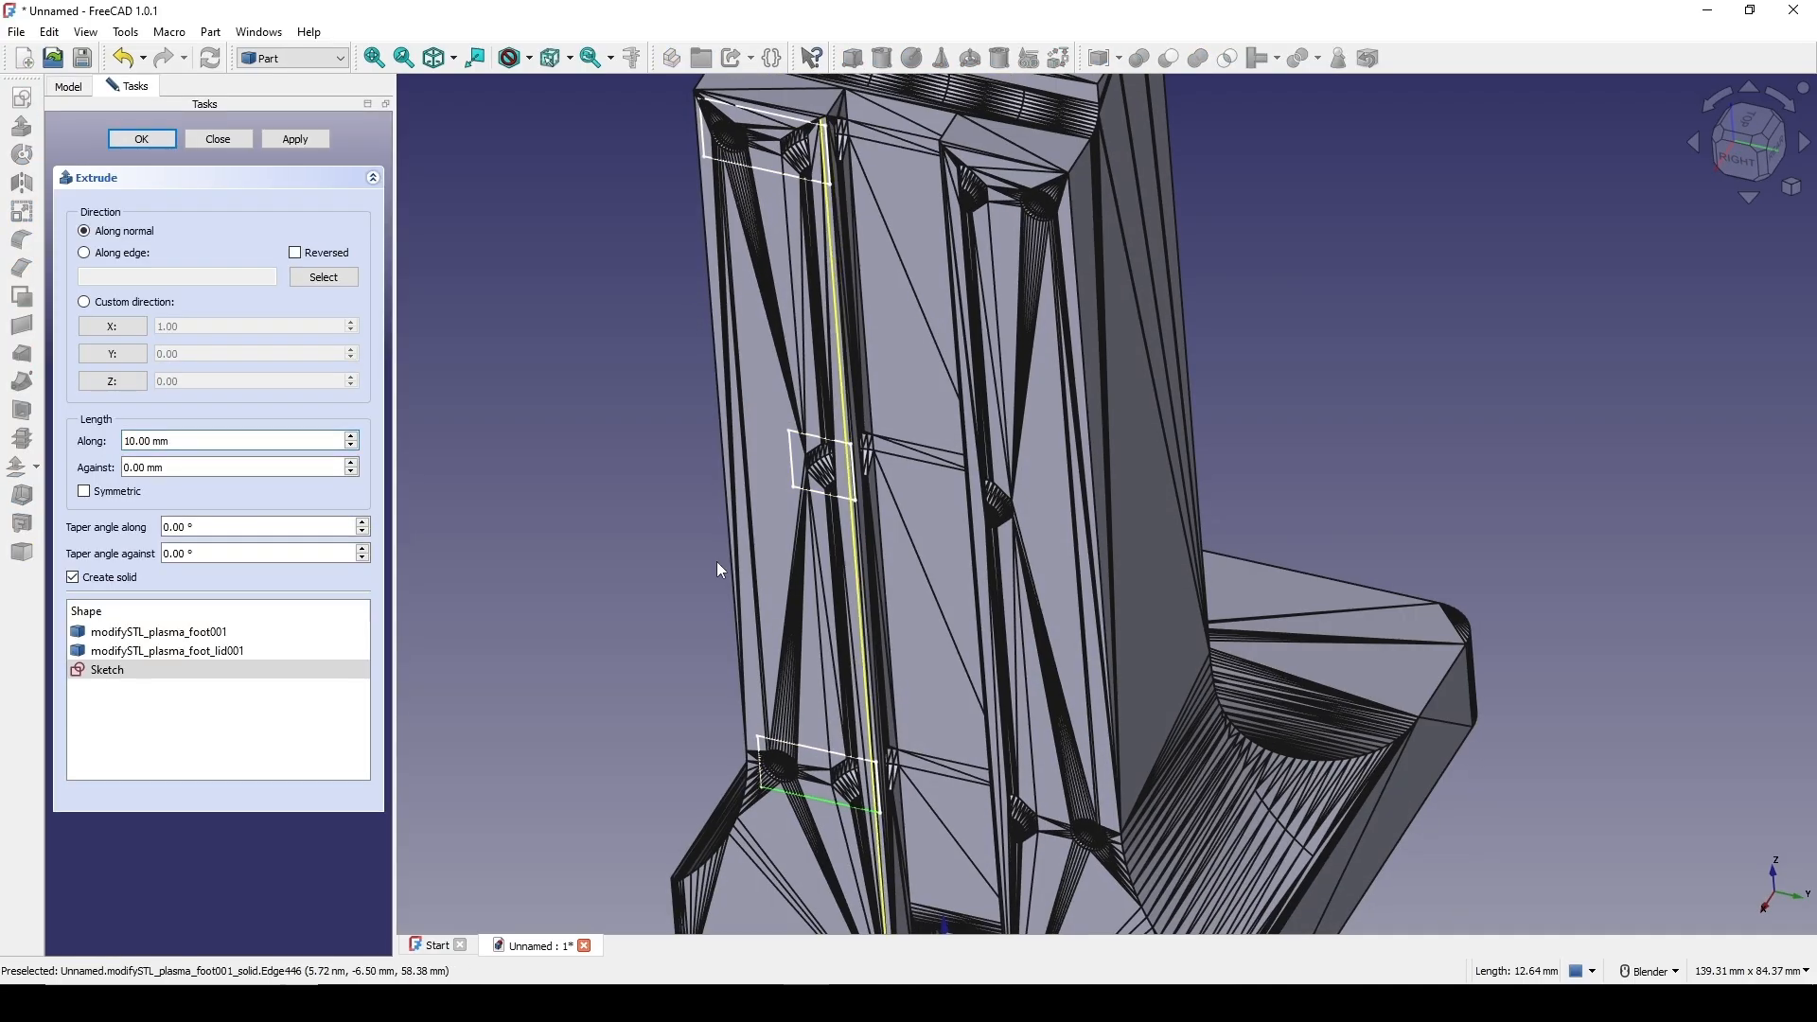
left_click(128, 328)
left_click_drag(89, 323, 71, 322)
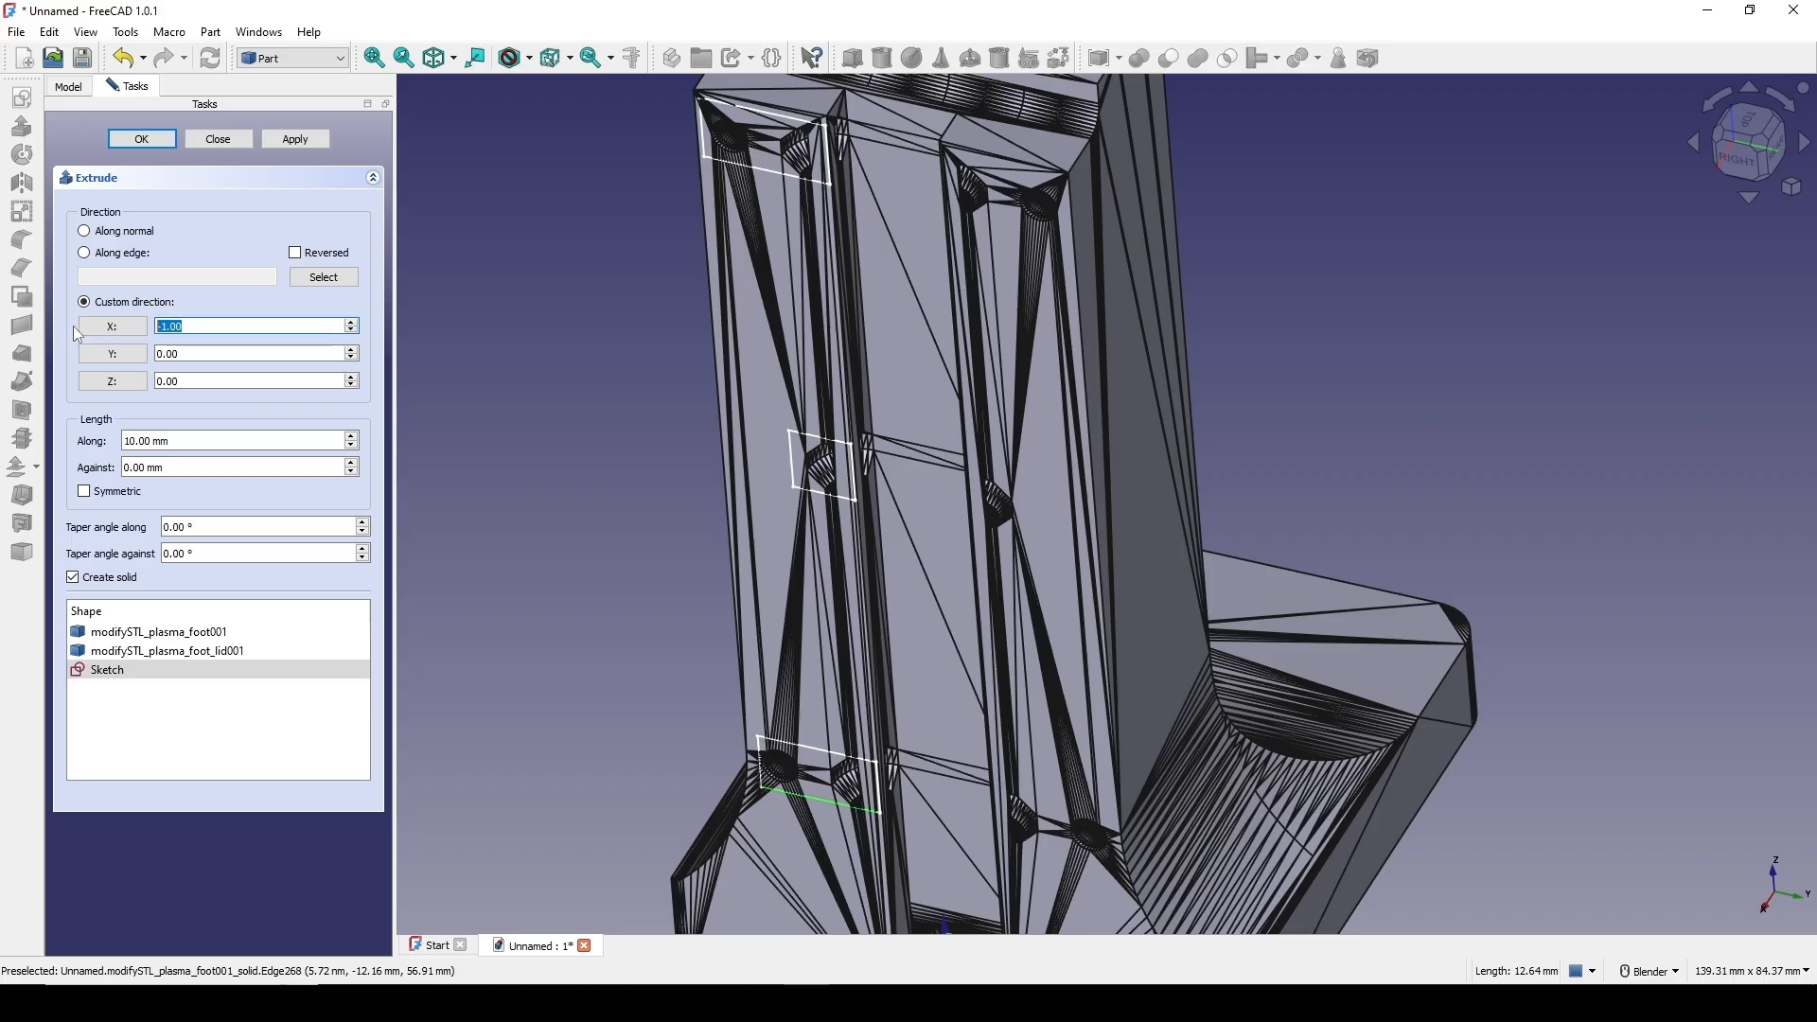
left_click(200, 441)
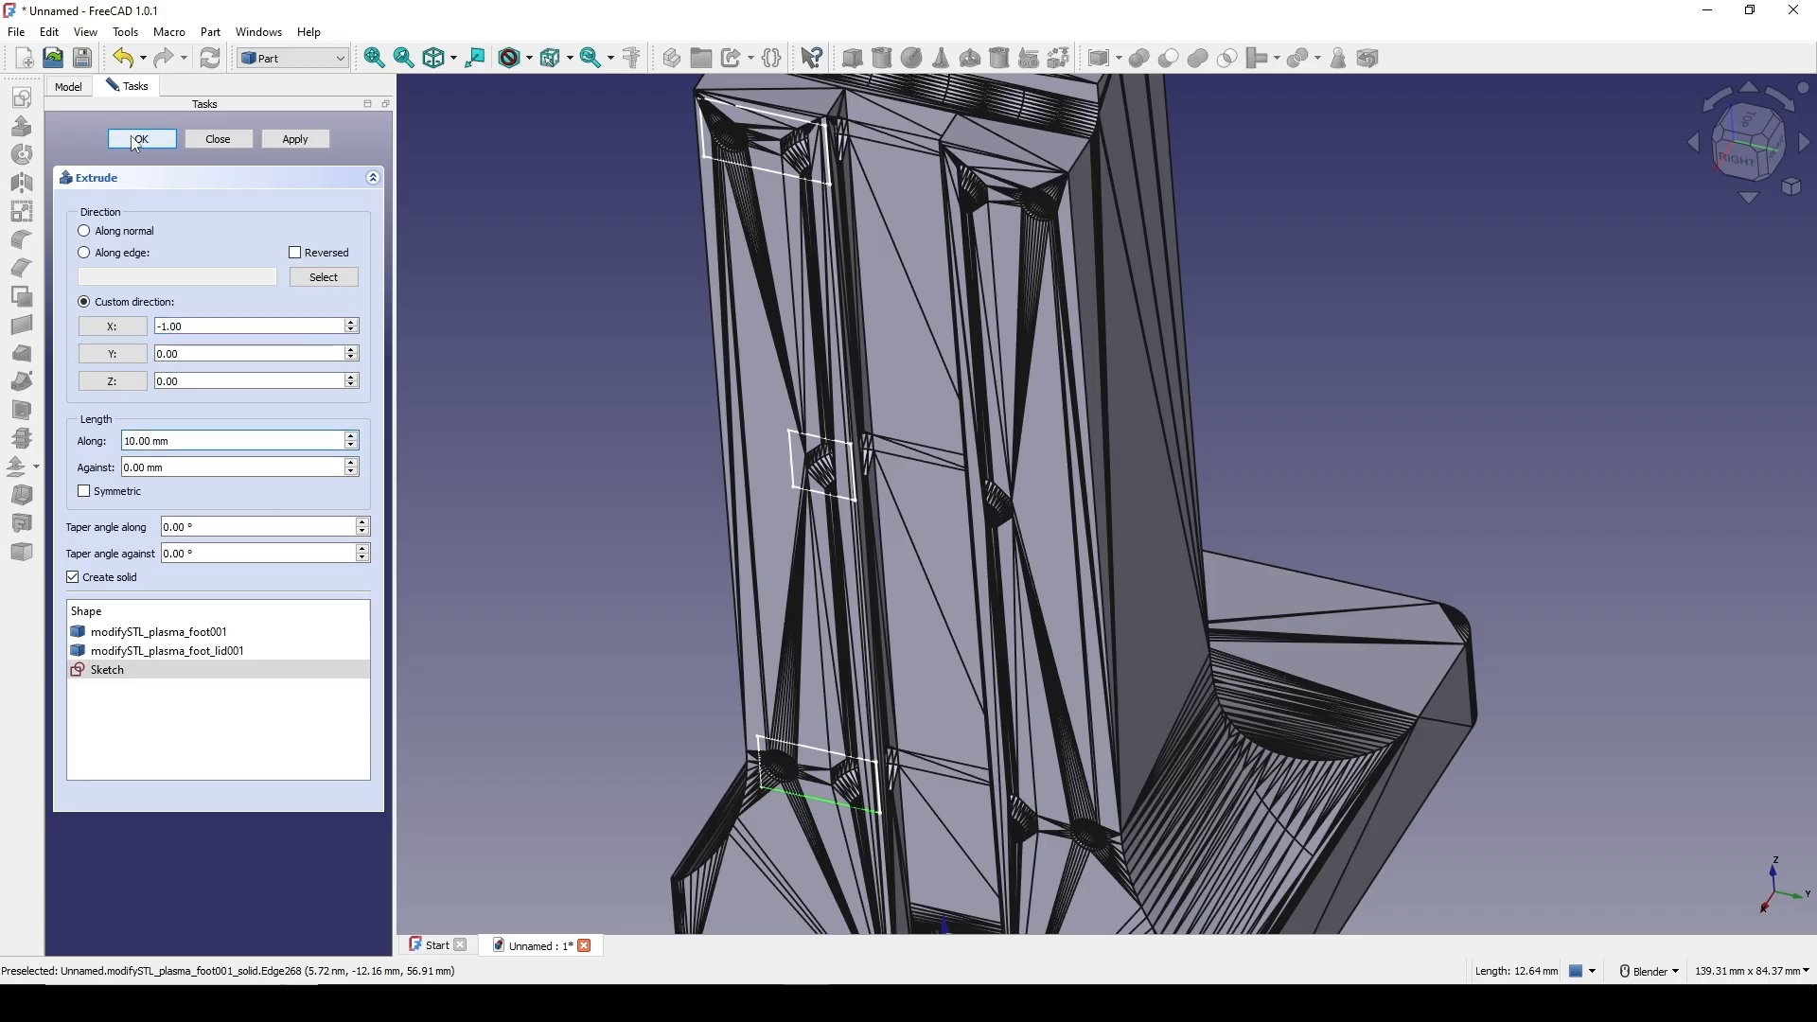
left_click(135, 142)
Examine where the extruded blocks fill the recesses and meet the edge of the central groove
middle_click_drag(994, 530, 831, 561)
scroll(831, 560, "up", 2)
middle_click_drag(886, 348, 843, 540, "shift")
scroll(843, 539, "up", 2)
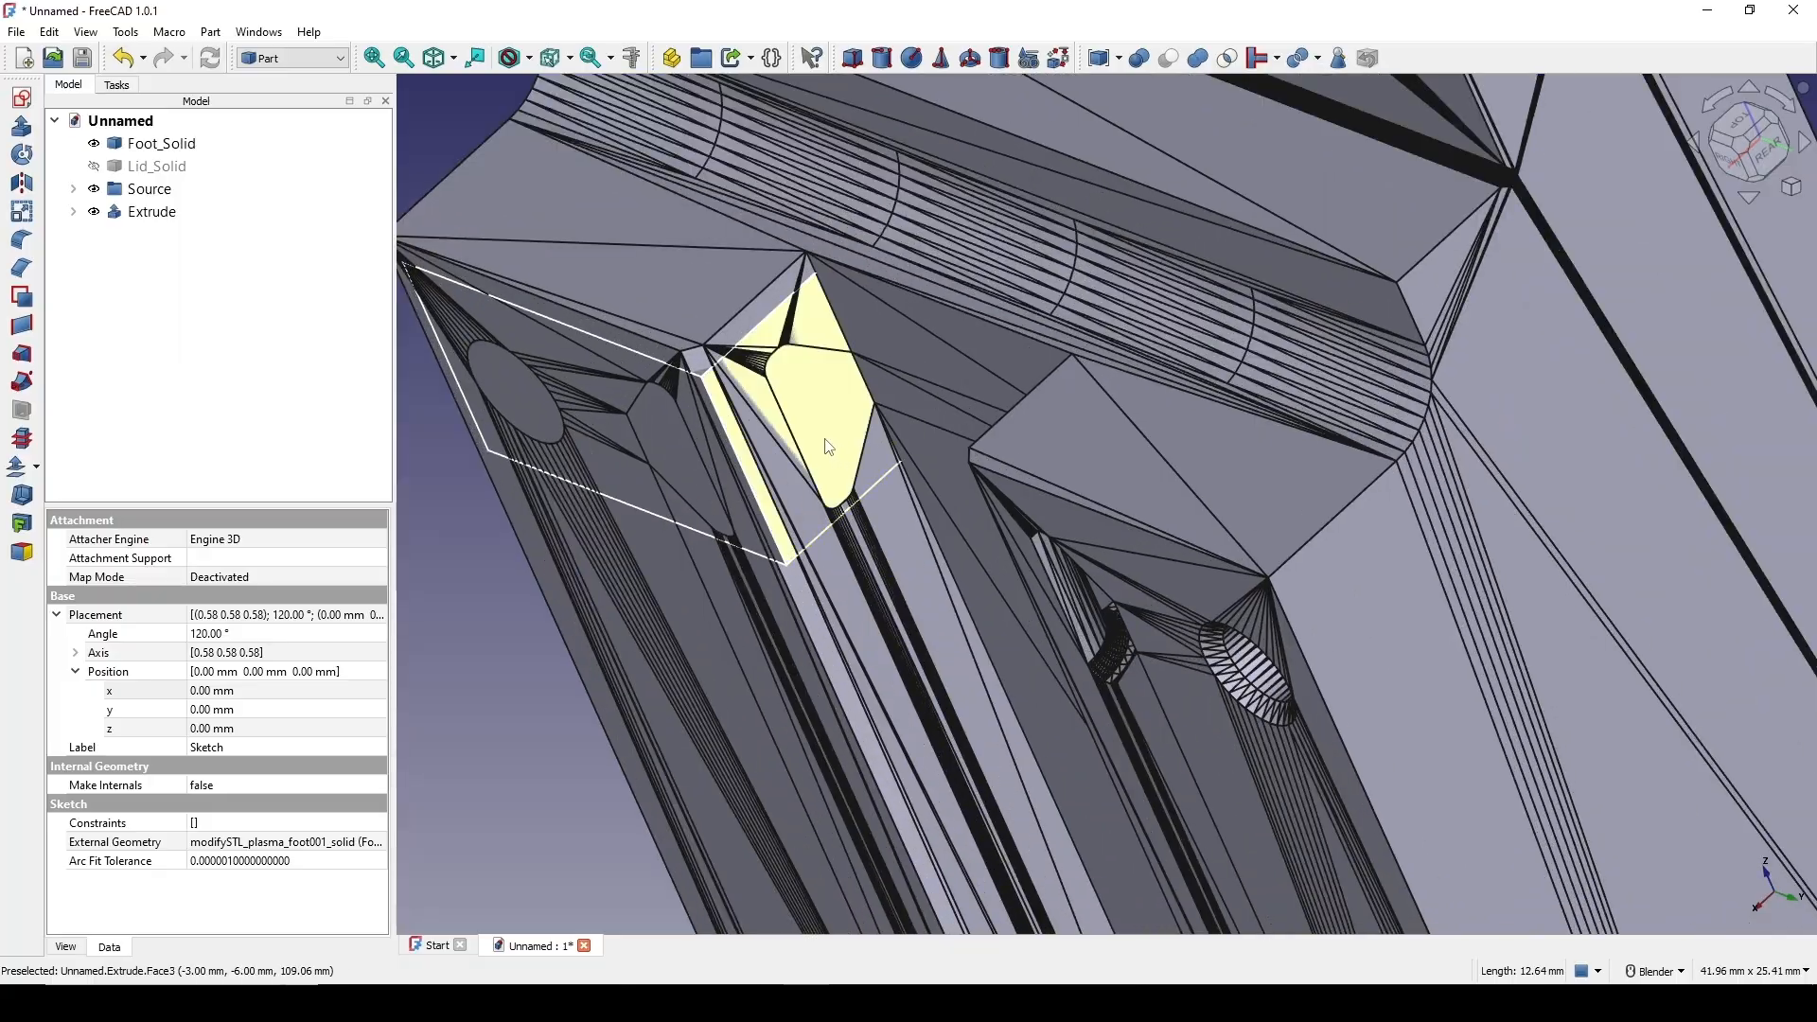
middle_click_drag(824, 440, 751, 296)
scroll(818, 455, "up", 1)
scroll(887, 376, "up", 2)
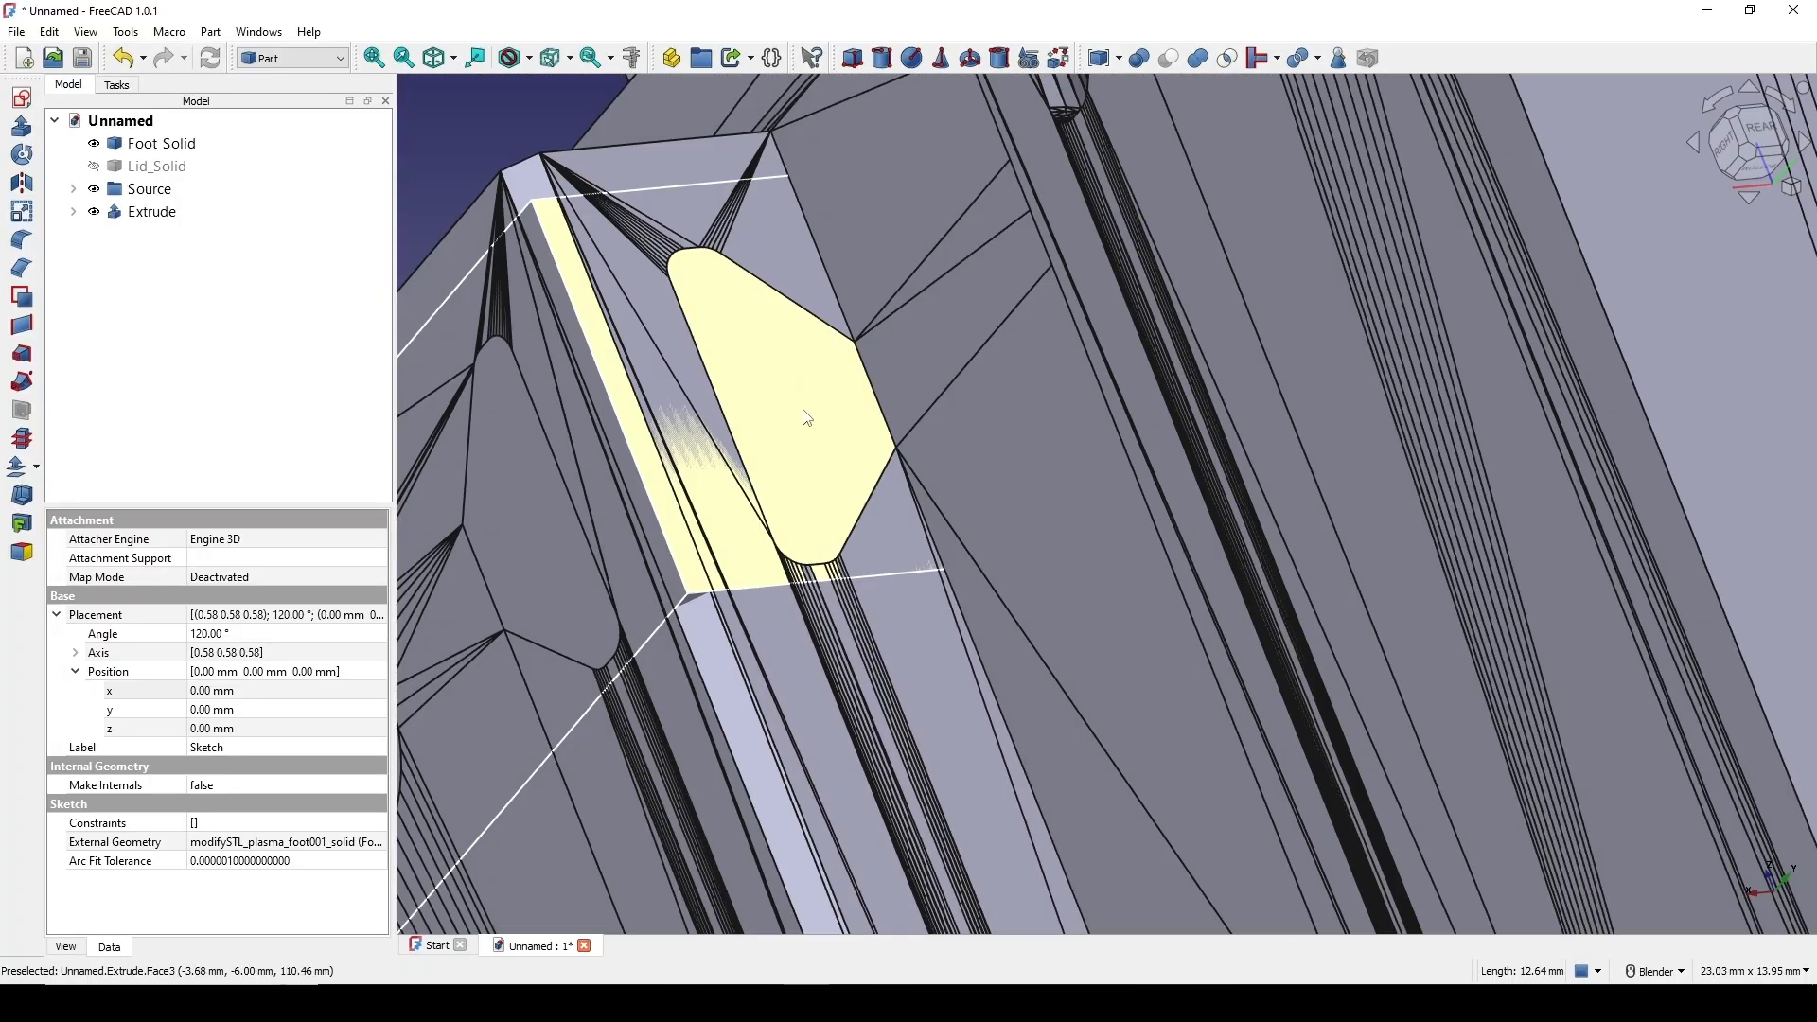
scroll(860, 524, "down", 3)
middle_click_drag(816, 529, 785, 423)
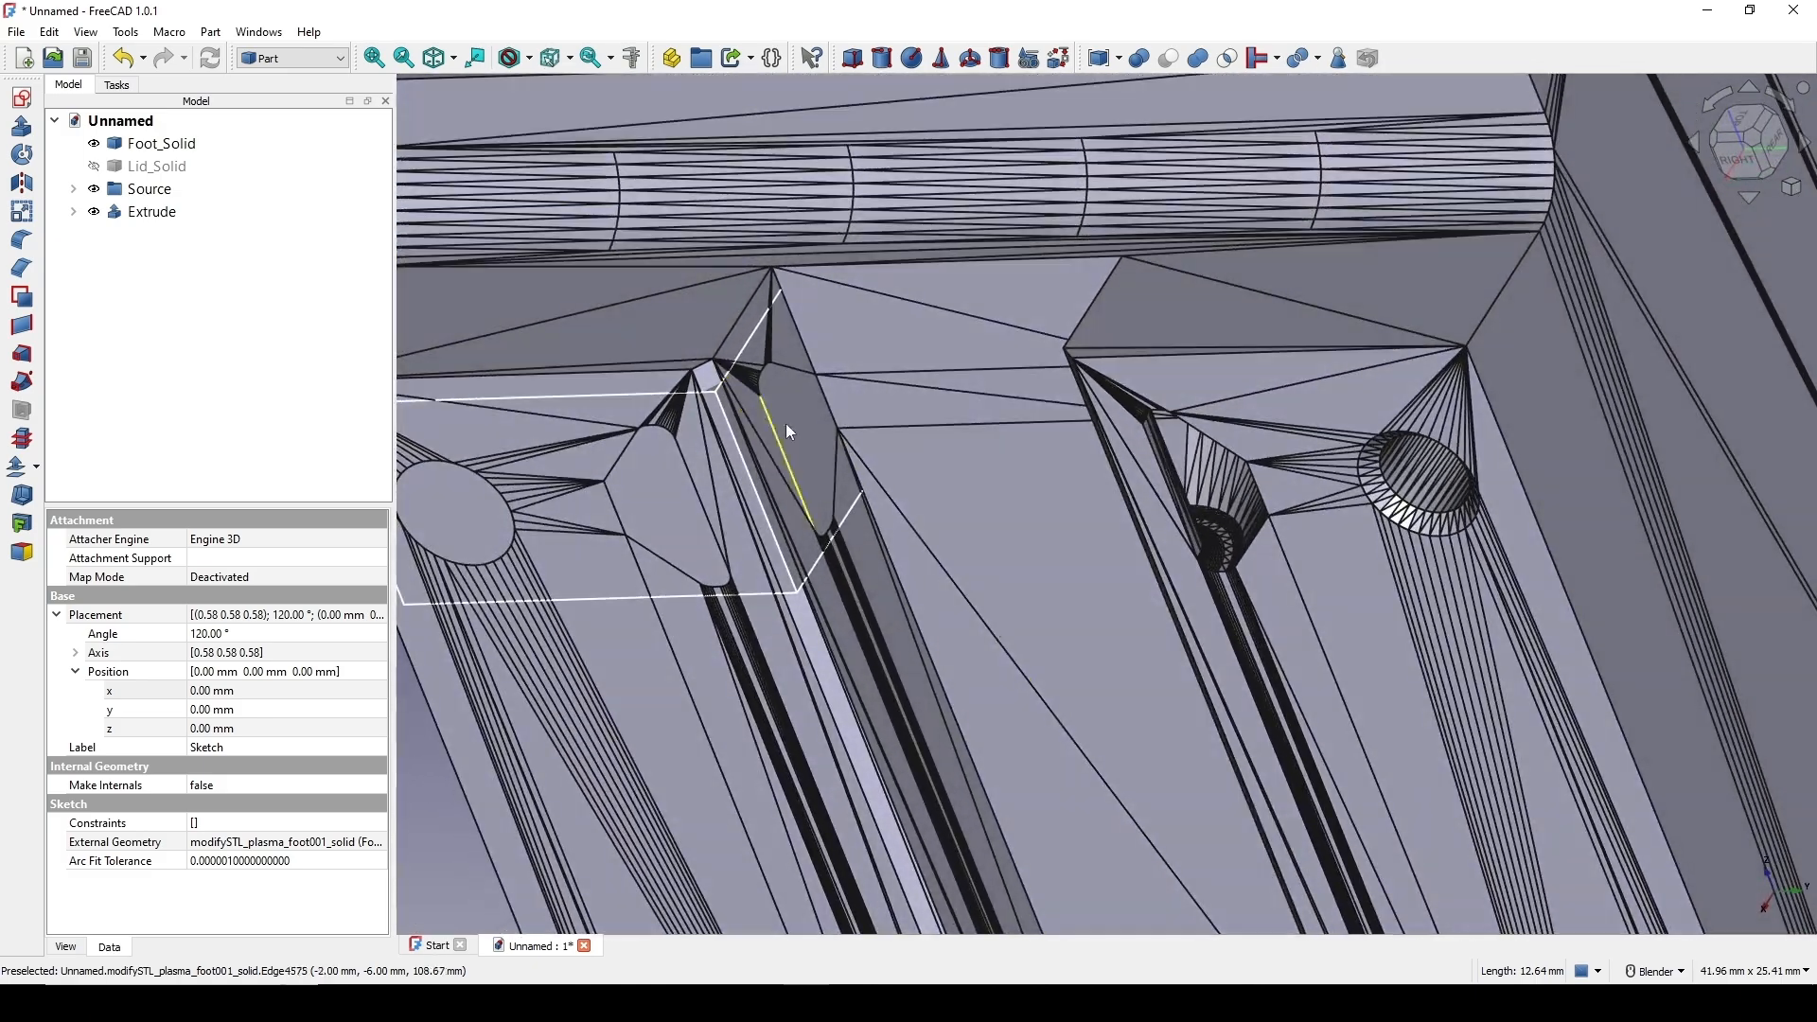
scroll(901, 497, "down", 8)
middle_click_drag(951, 606, 1169, 705)
left_click(1169, 705)
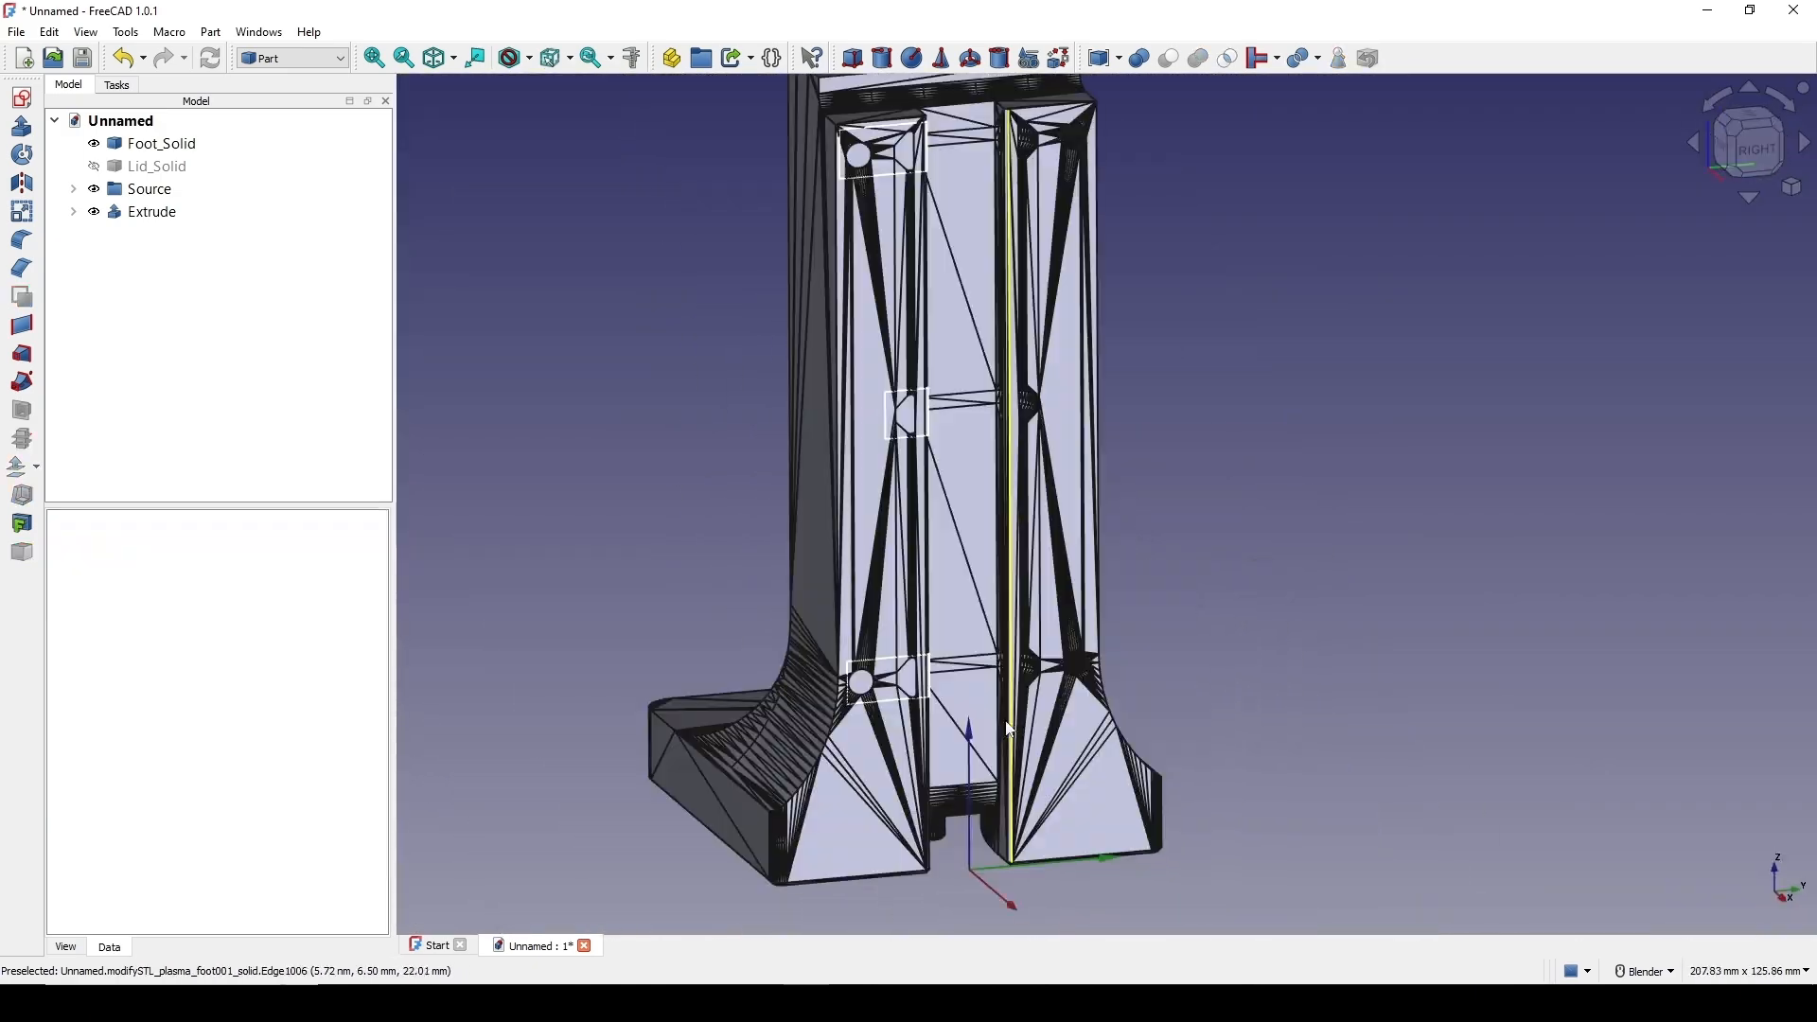
Fuse Foot_Solid and the extruded blocks into one shape with a union
middle_click_drag(911, 633, 859, 650)
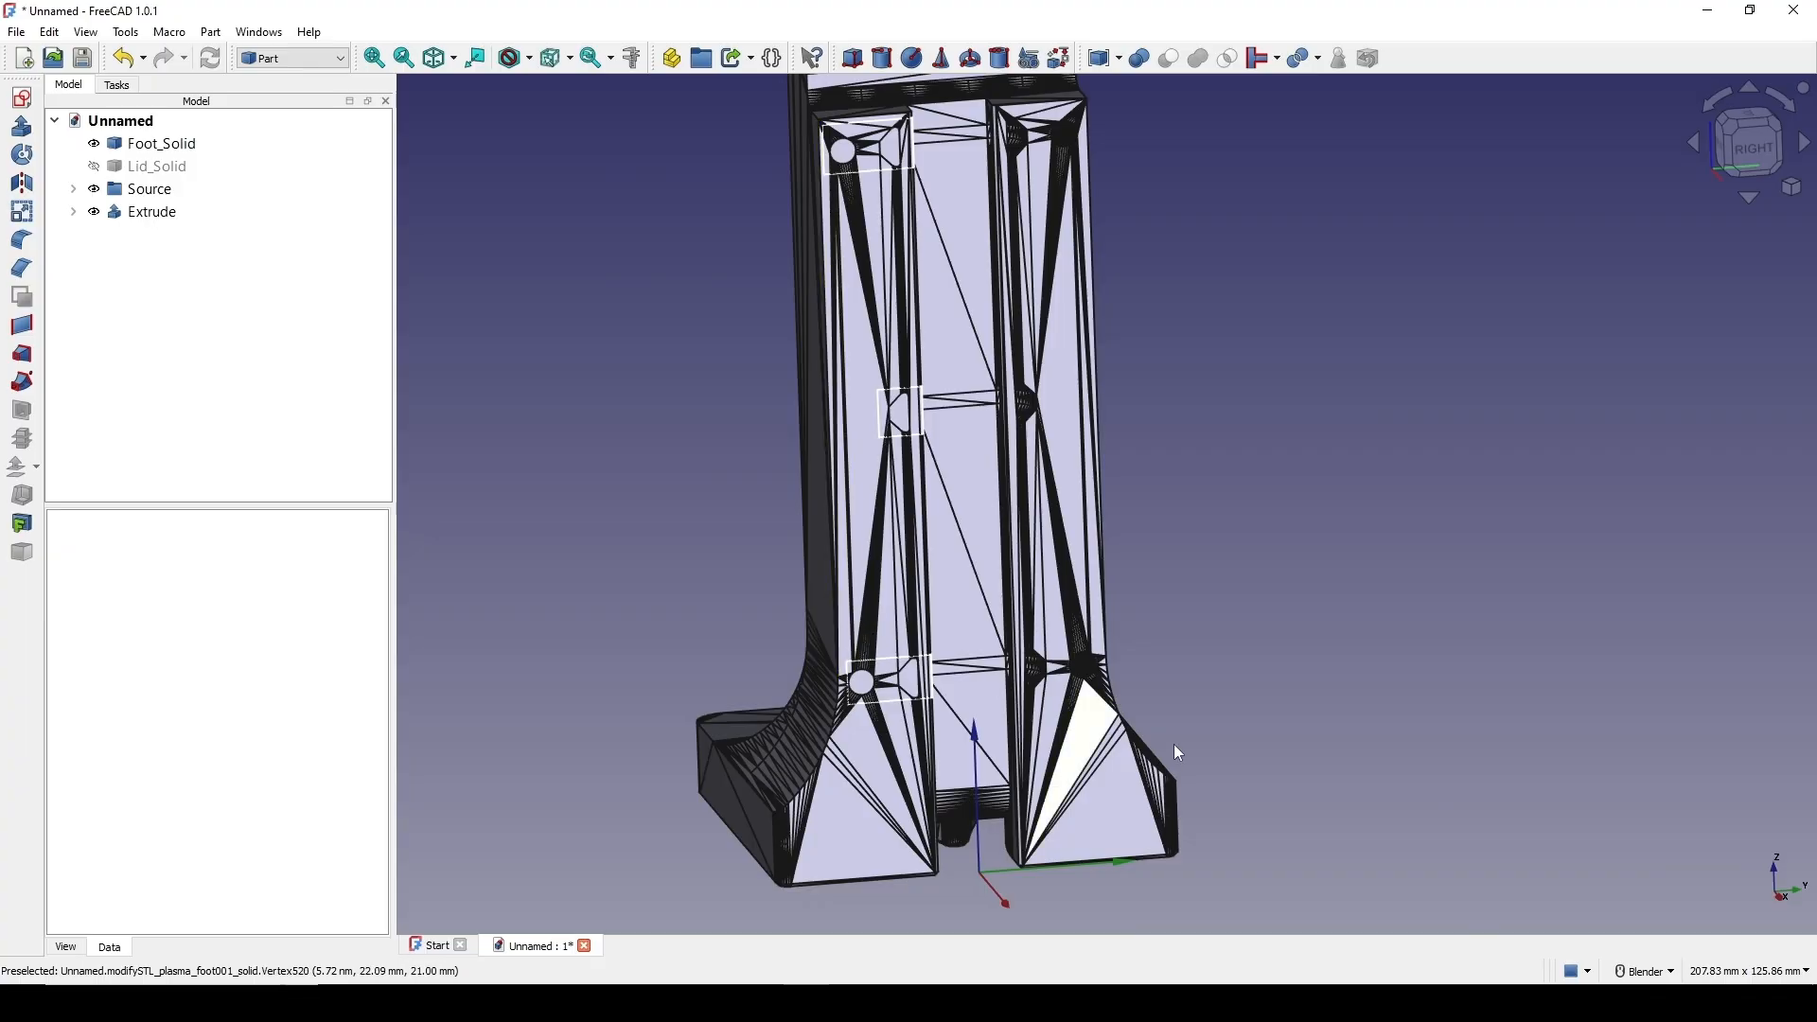
middle_click_drag(1176, 750, 1113, 741)
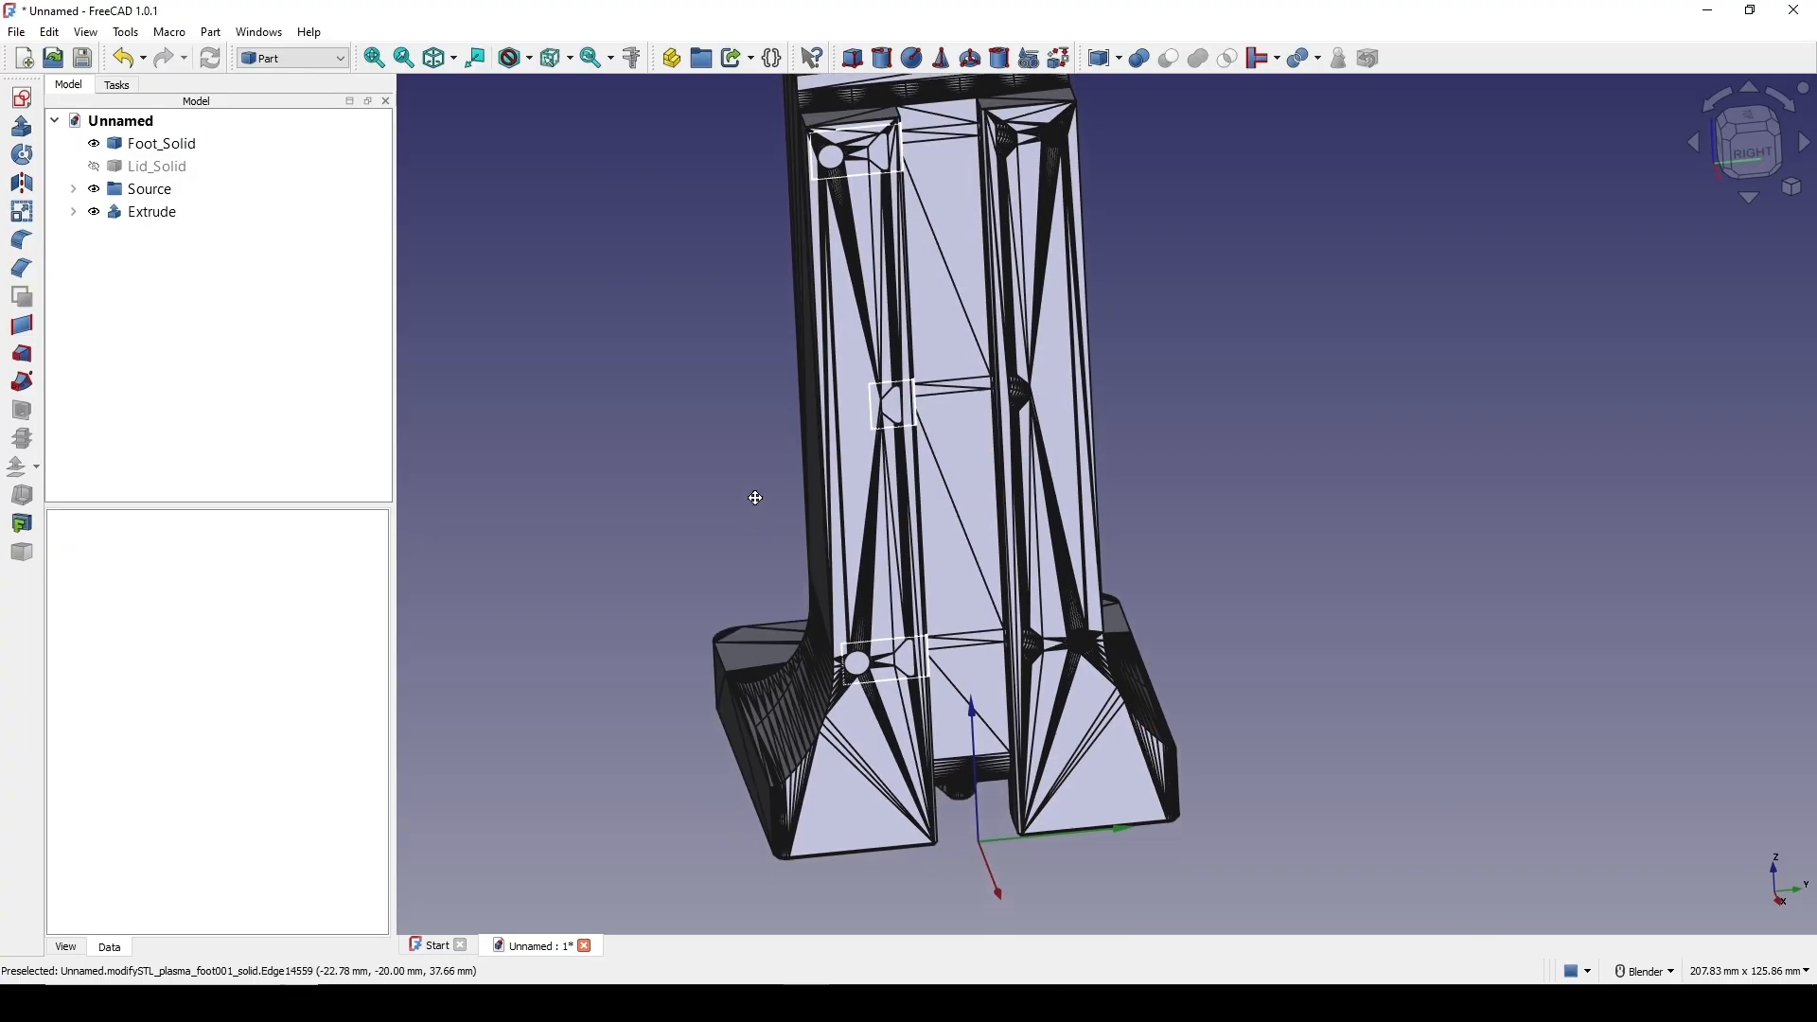
left_click(879, 503)
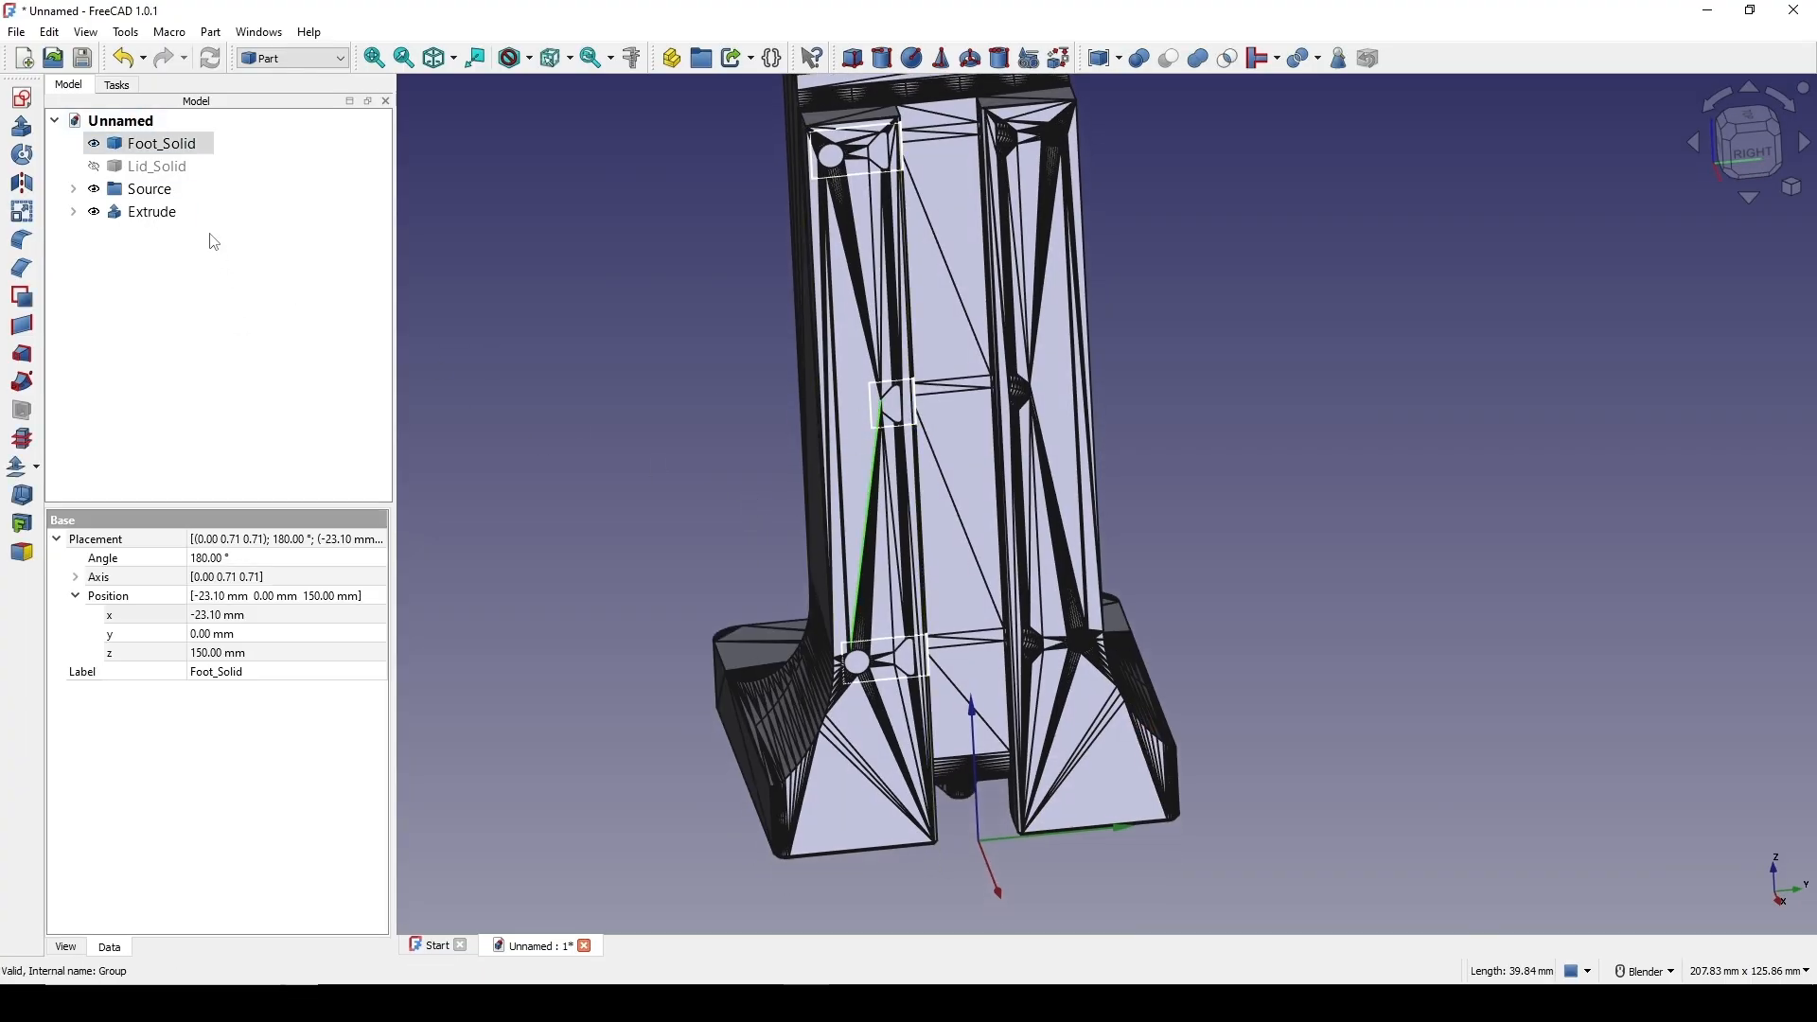
left_click(175, 219, "ctrl")
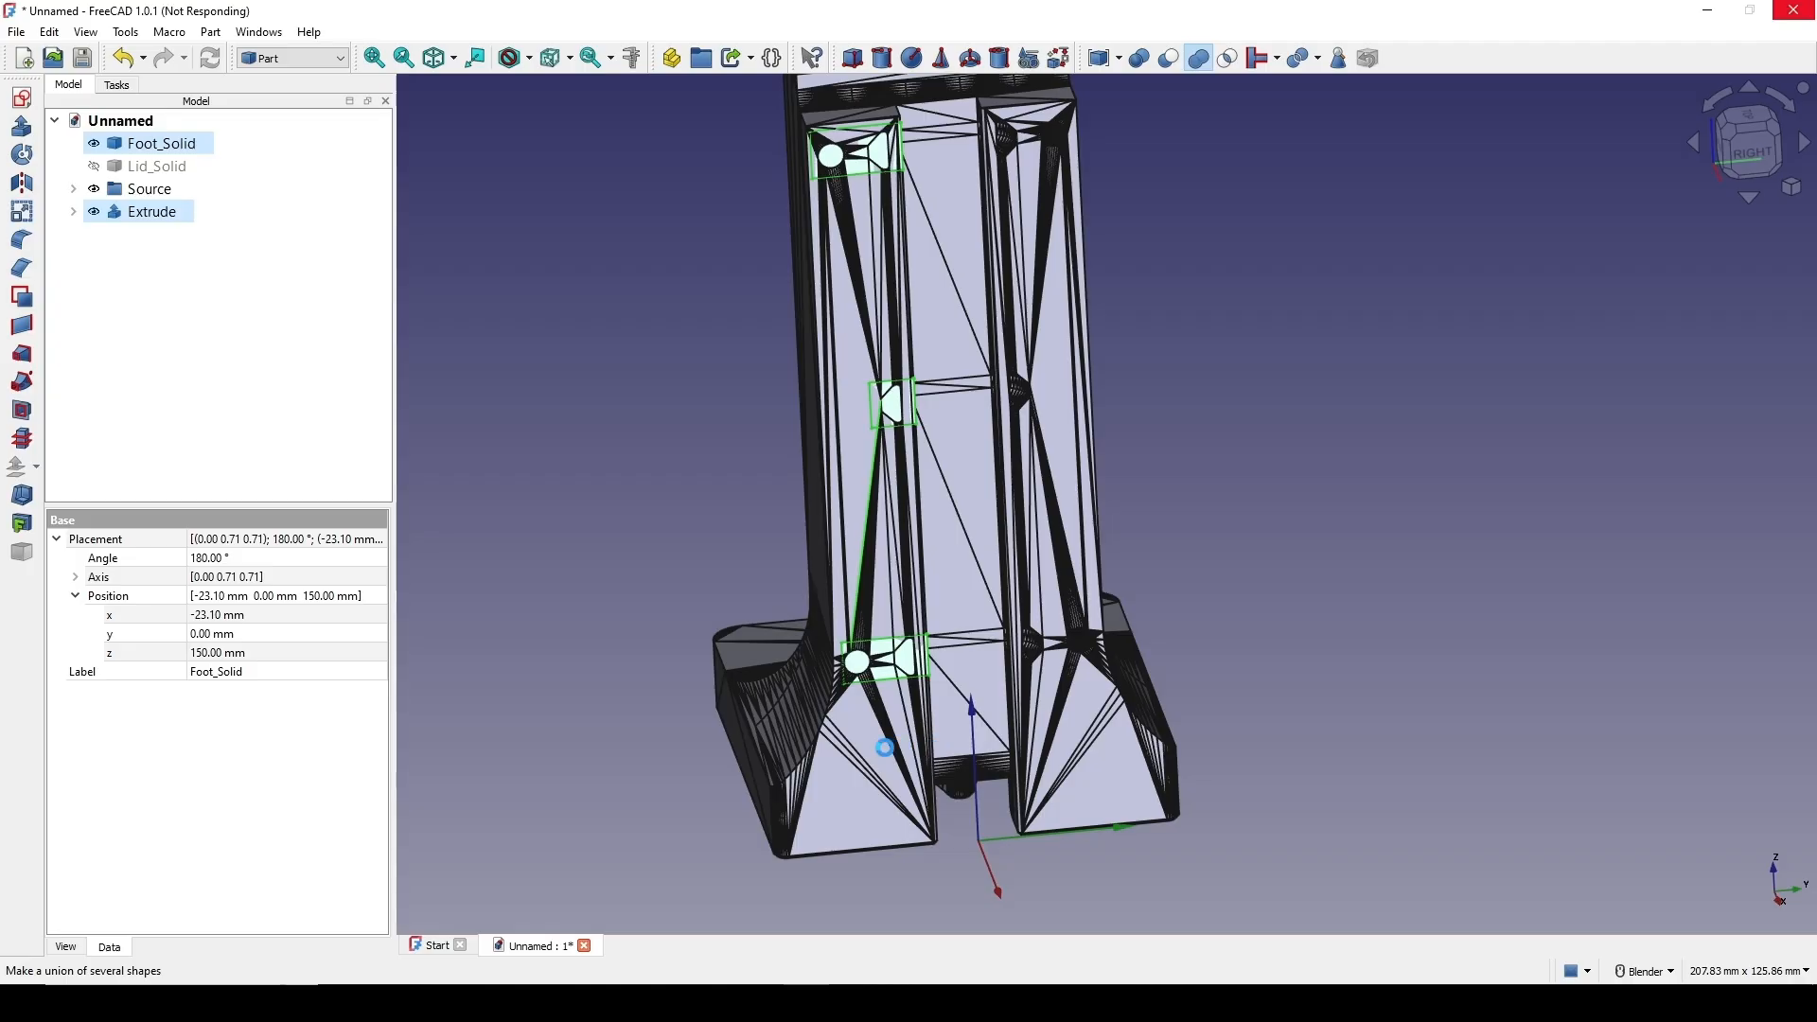
Inspect the groove's bevelled edge where the lower filler block joins the fused foot
middle_click_drag(927, 771, 932, 296)
scroll(846, 653, "up", 3)
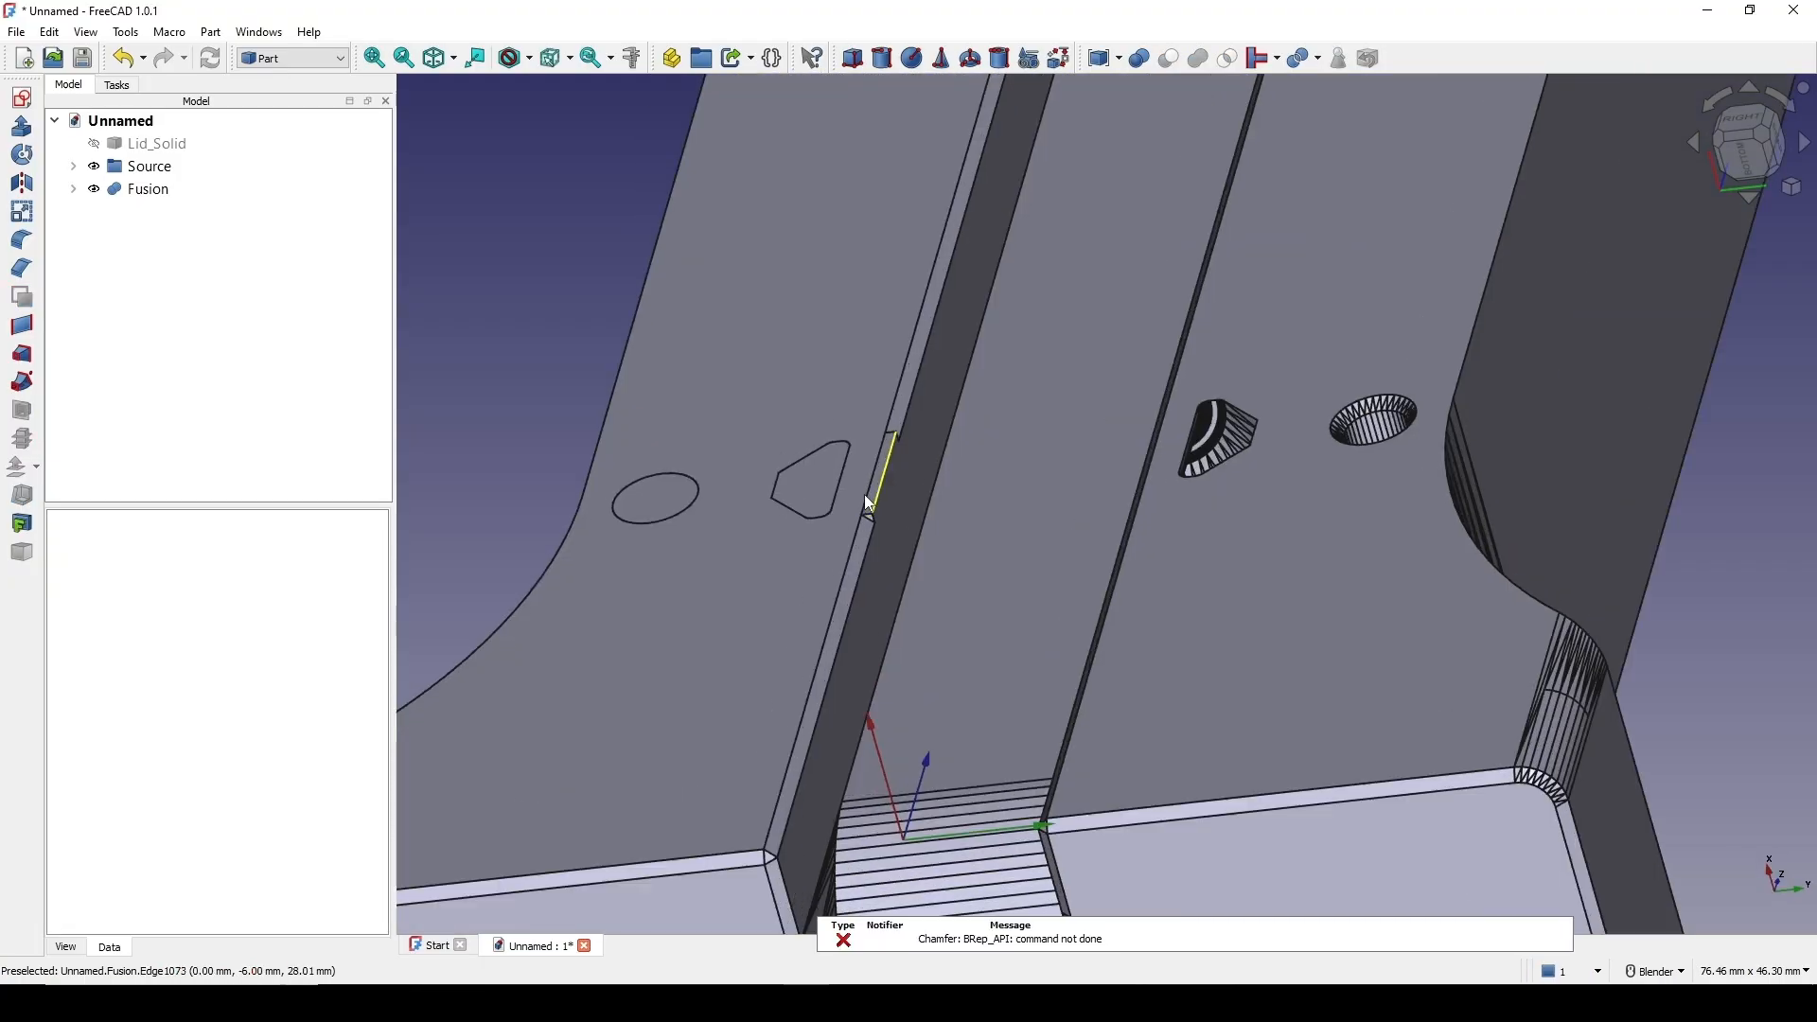
scroll(865, 494, "up", 5)
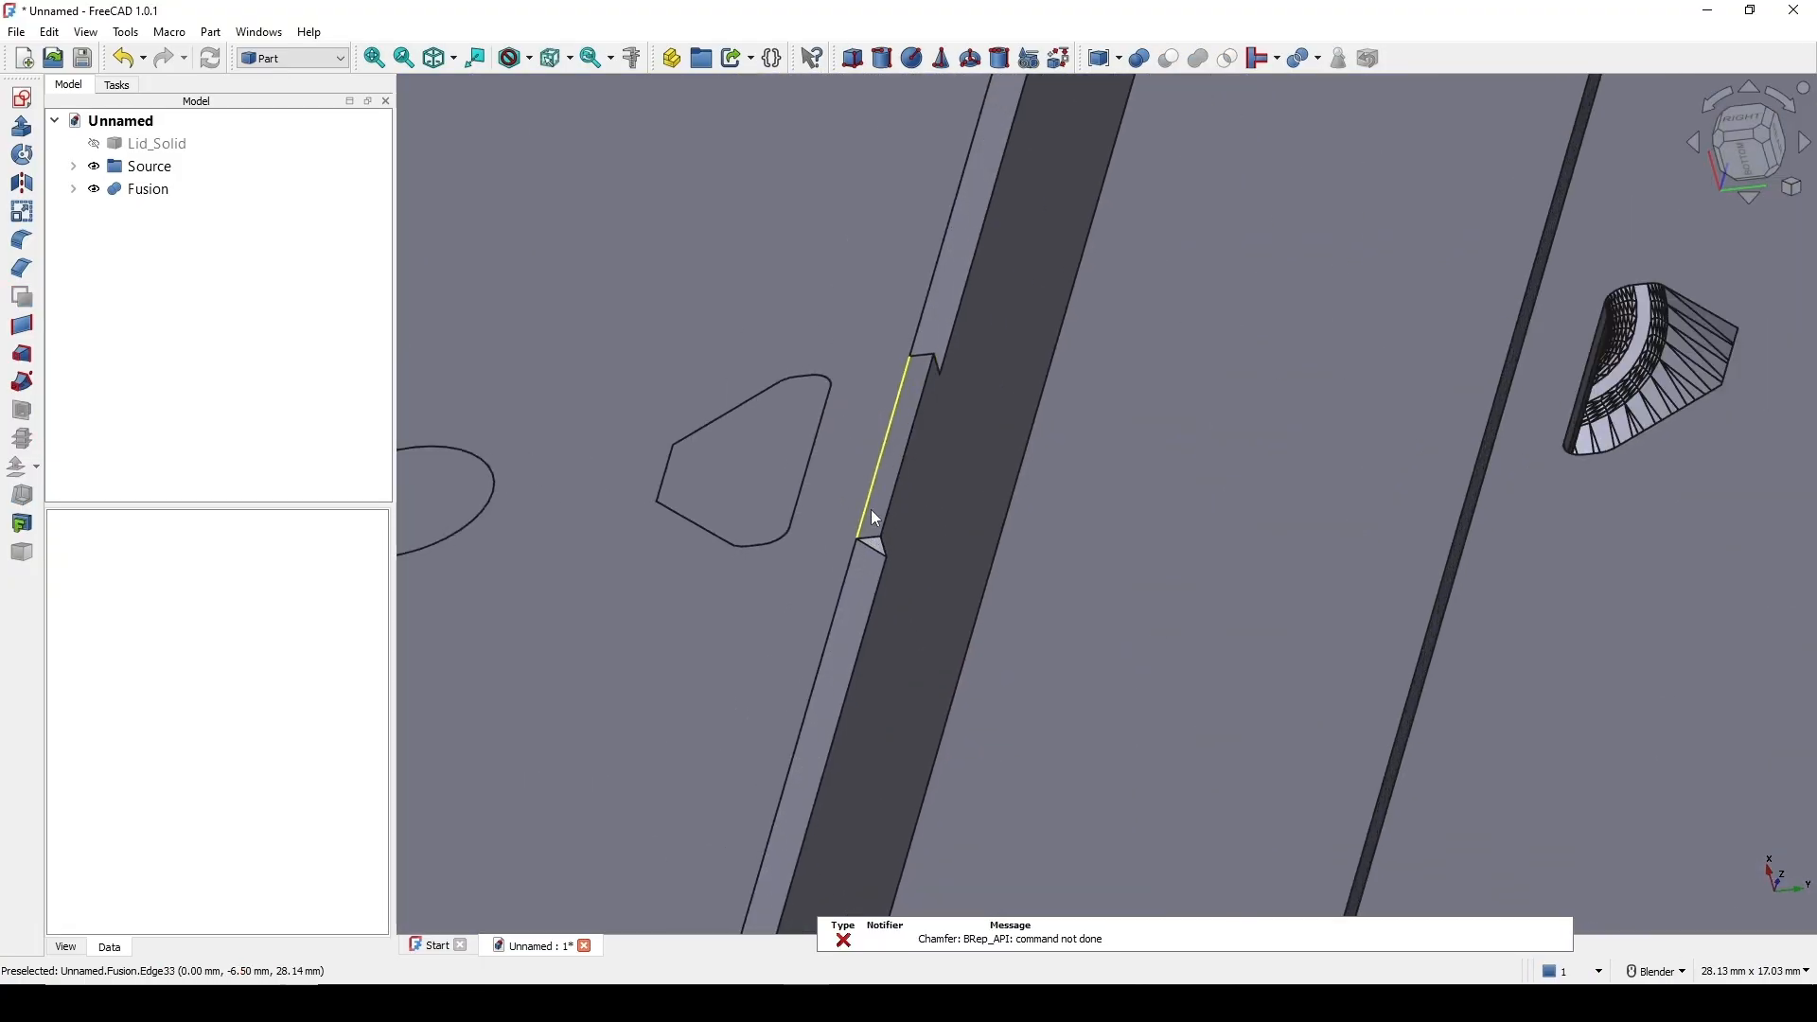
left_click(869, 526)
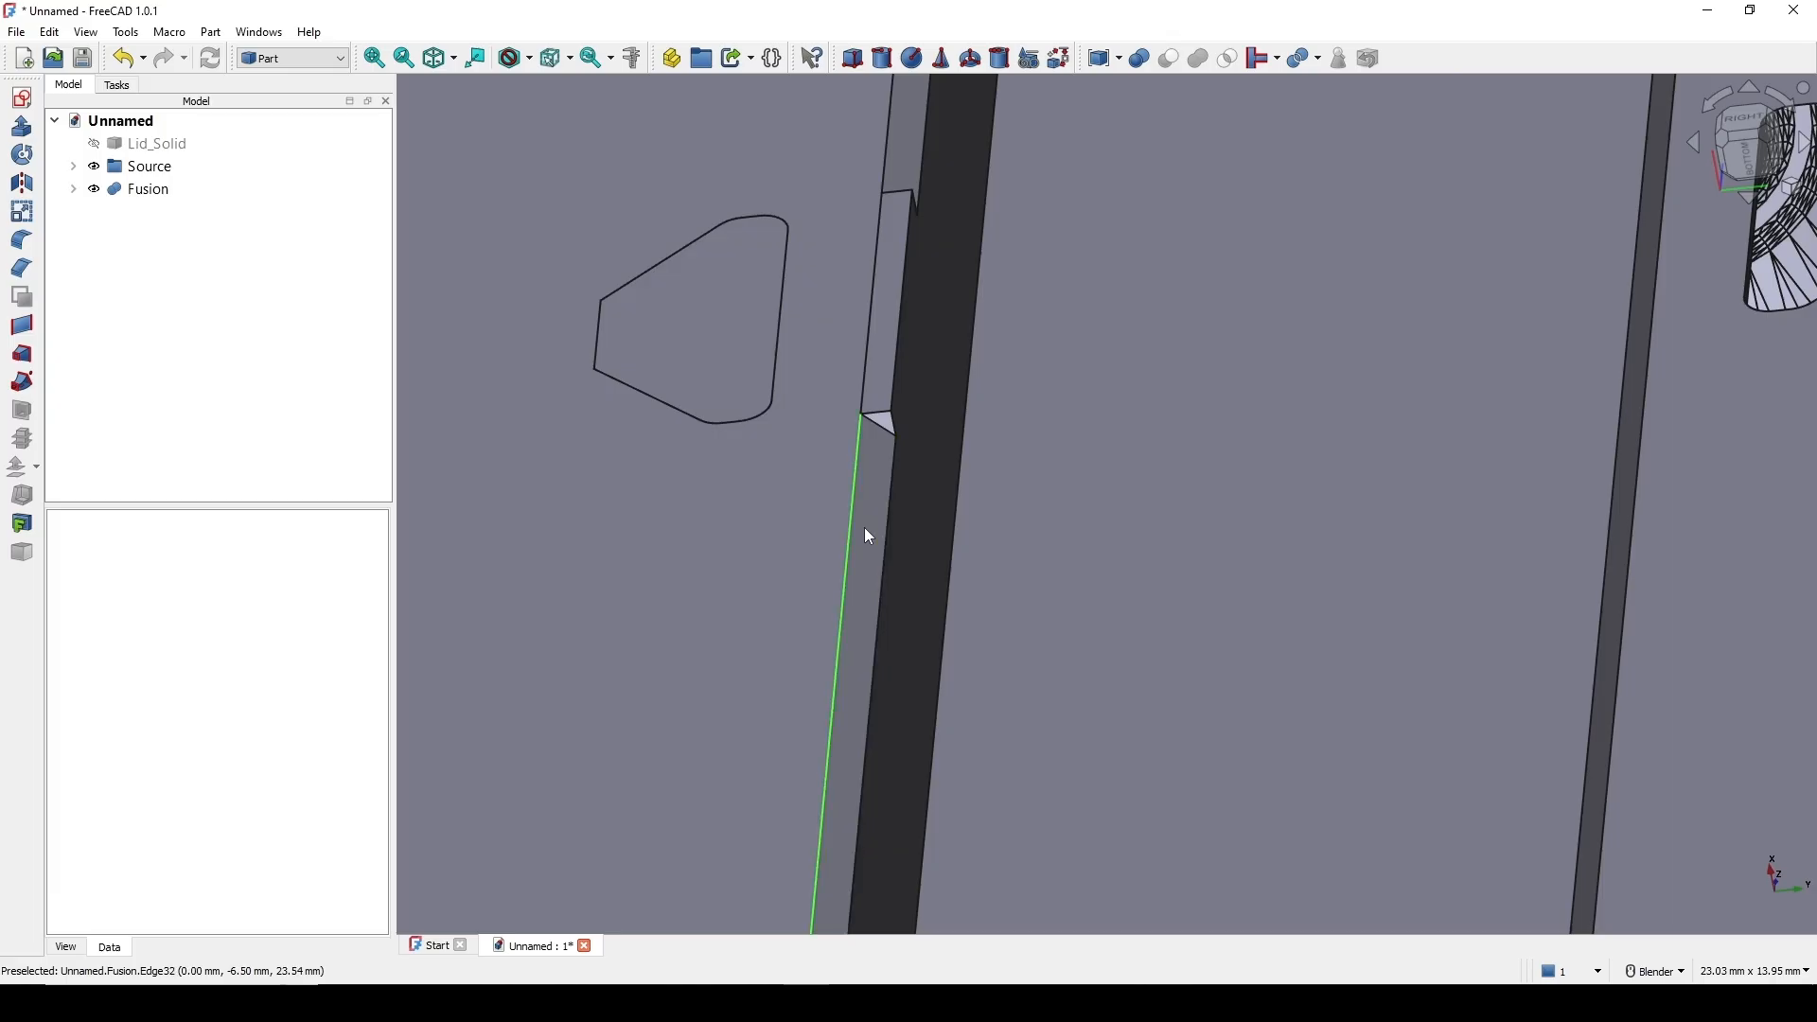
scroll(856, 521, "down", 3)
scroll(844, 506, "up", 2)
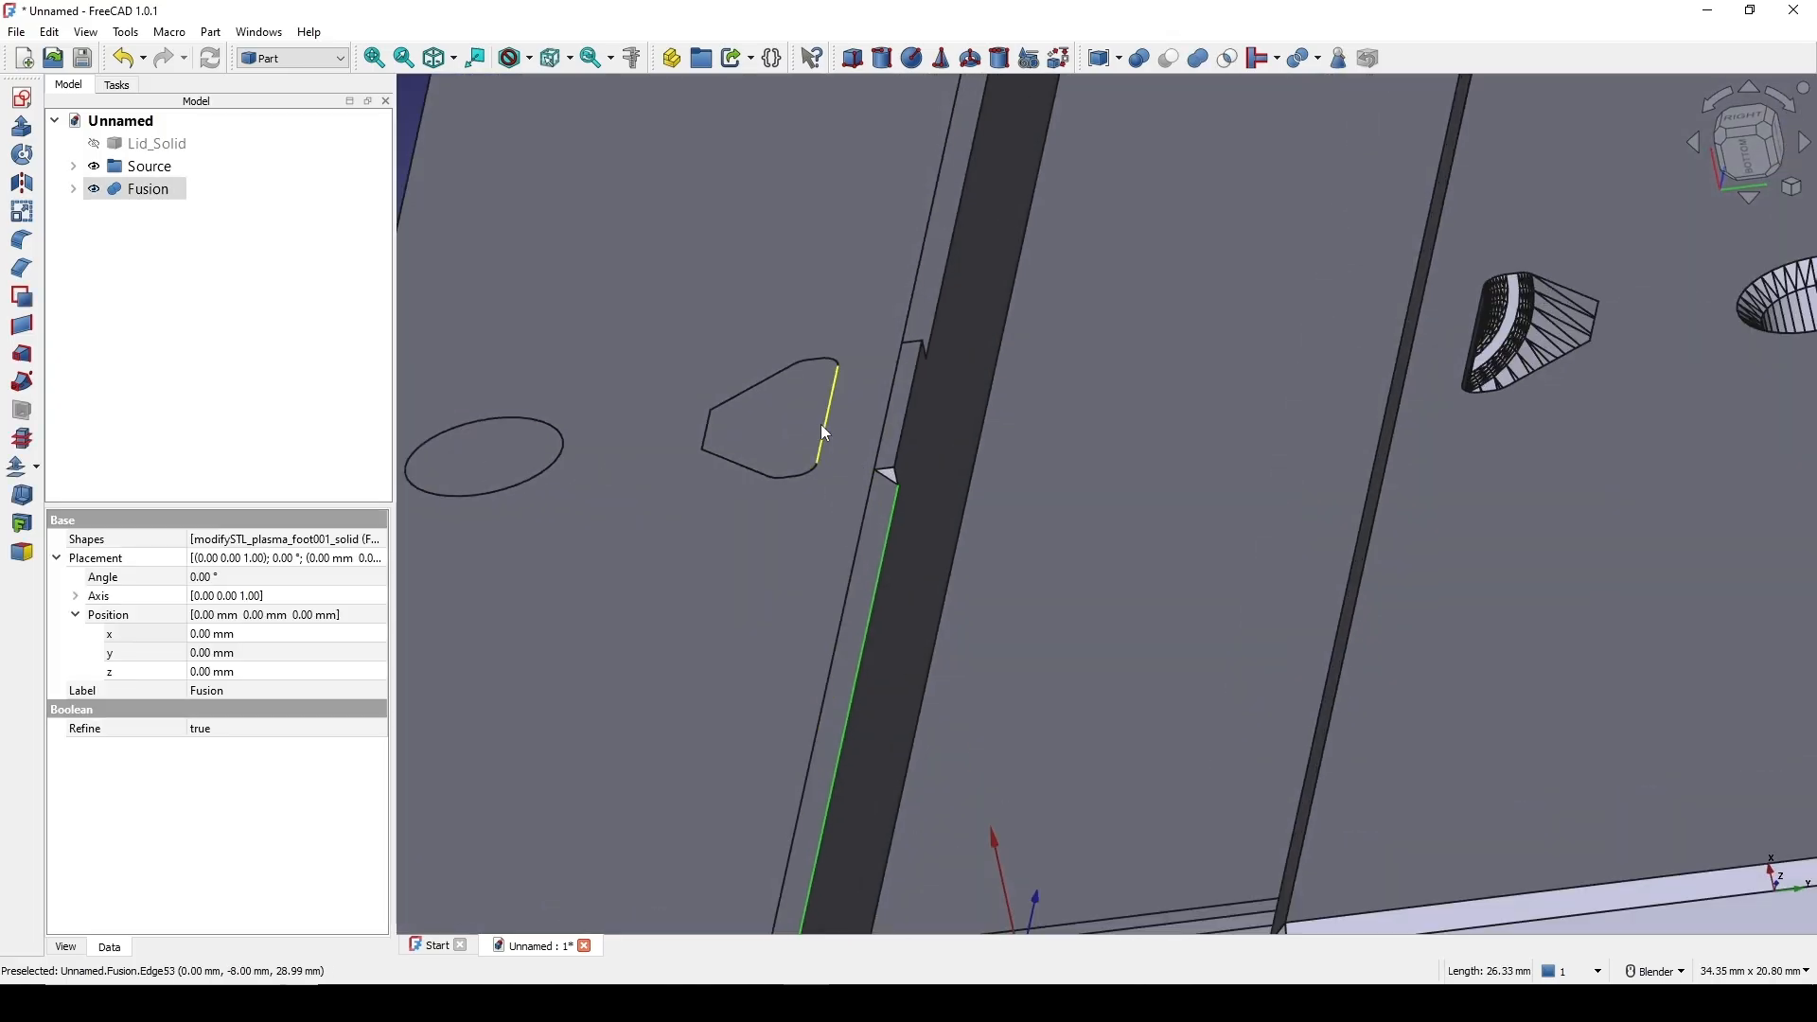
middle_click_drag(896, 451, 820, 447)
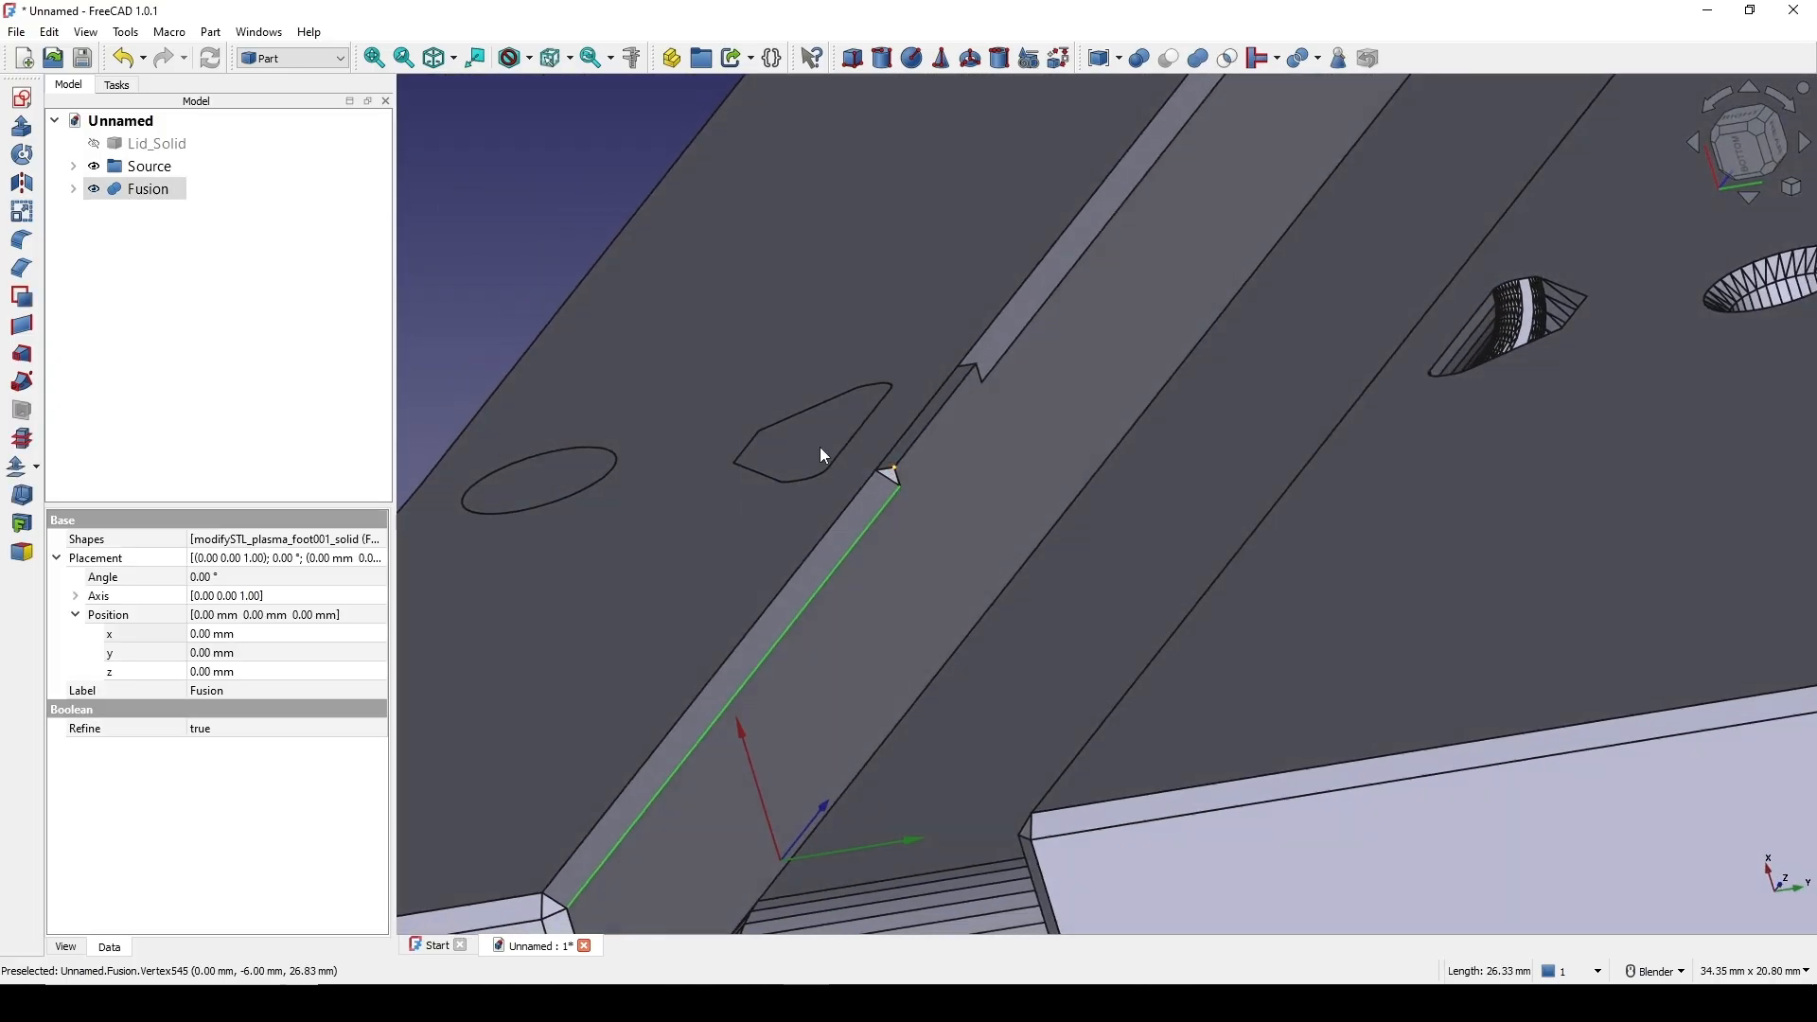
scroll(856, 483, "up", 4)
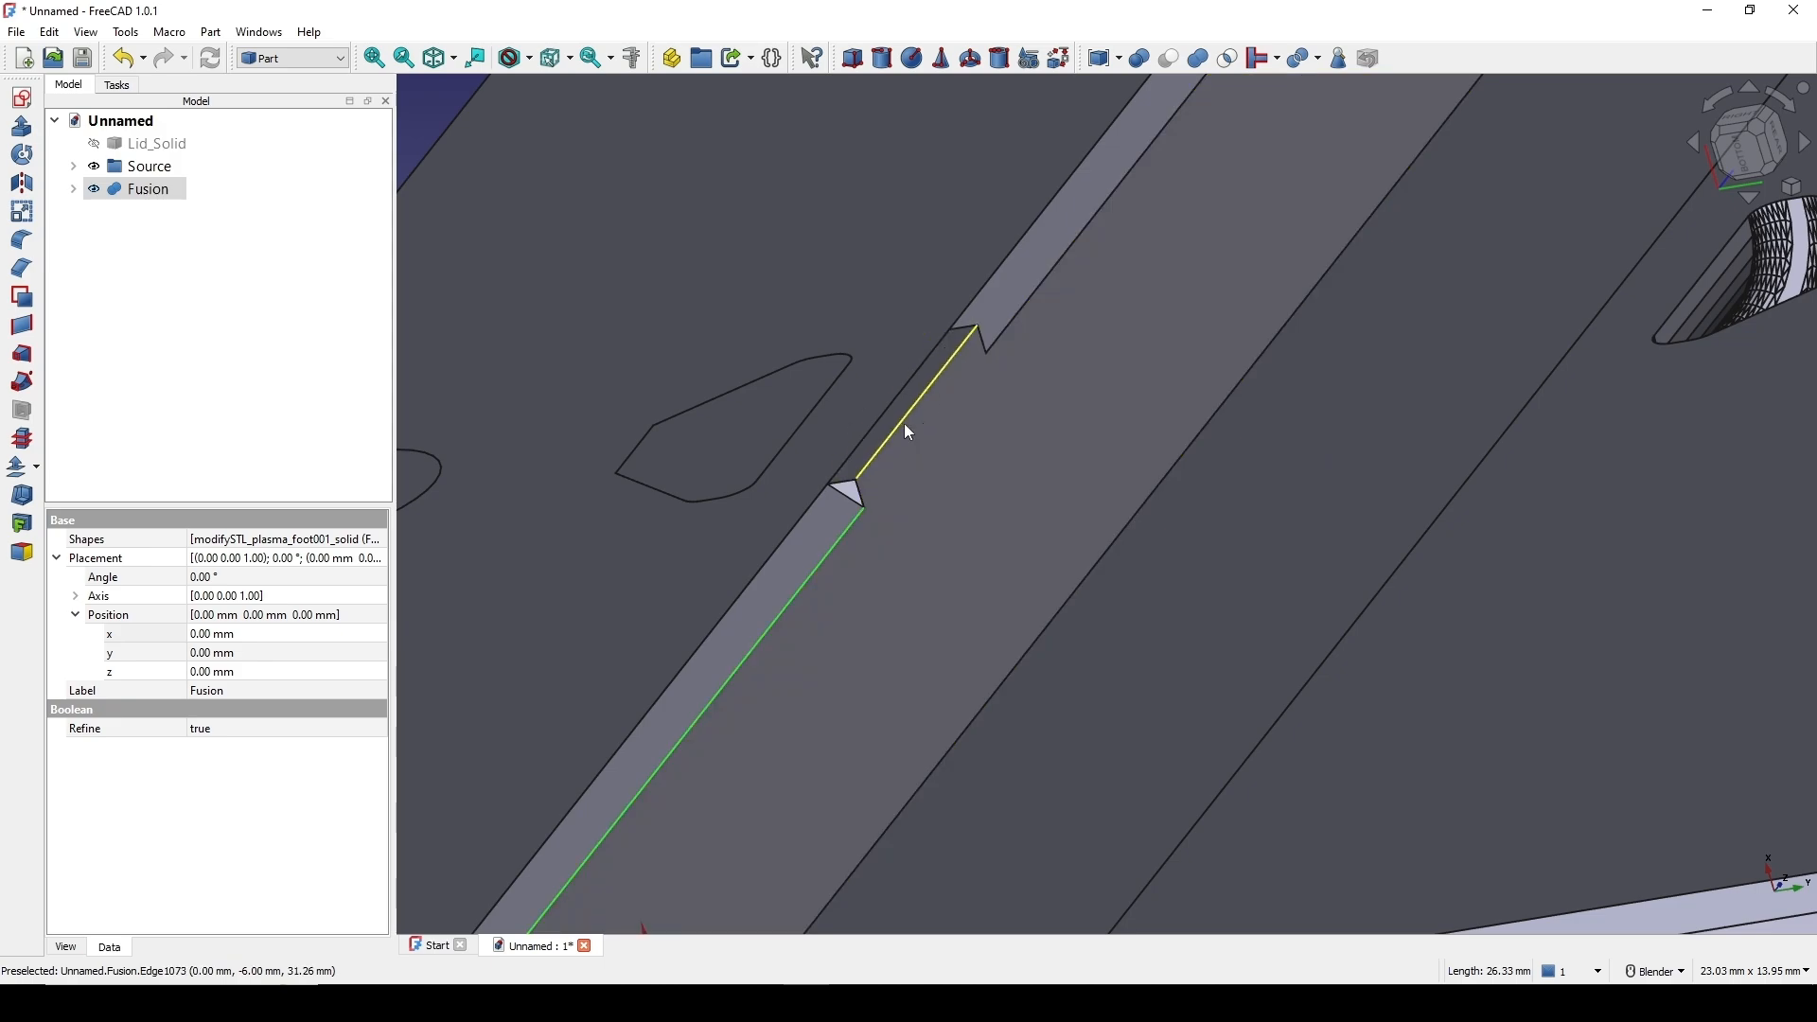
Undo the union of the foot and the extruded blocks
scroll(911, 416, "down", 7)
middle_click_drag(910, 426, 1022, 567)
left_click(225, 192)
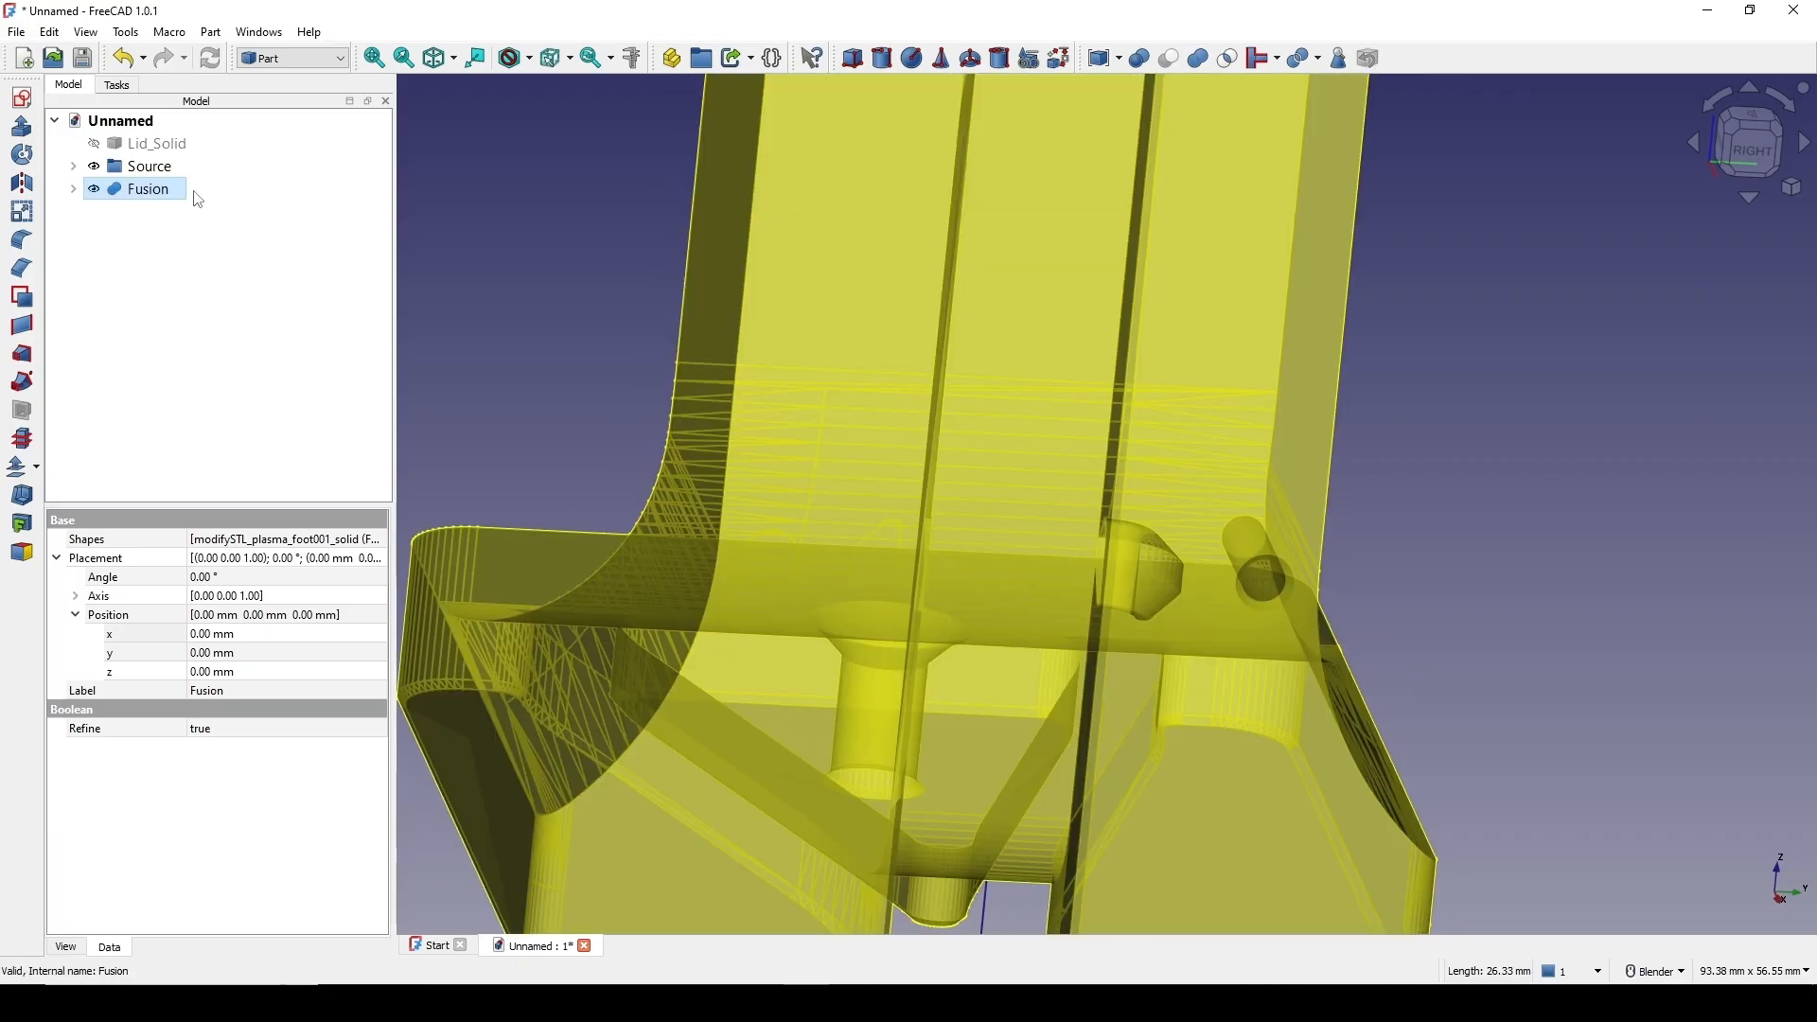
key("ctrl+z")
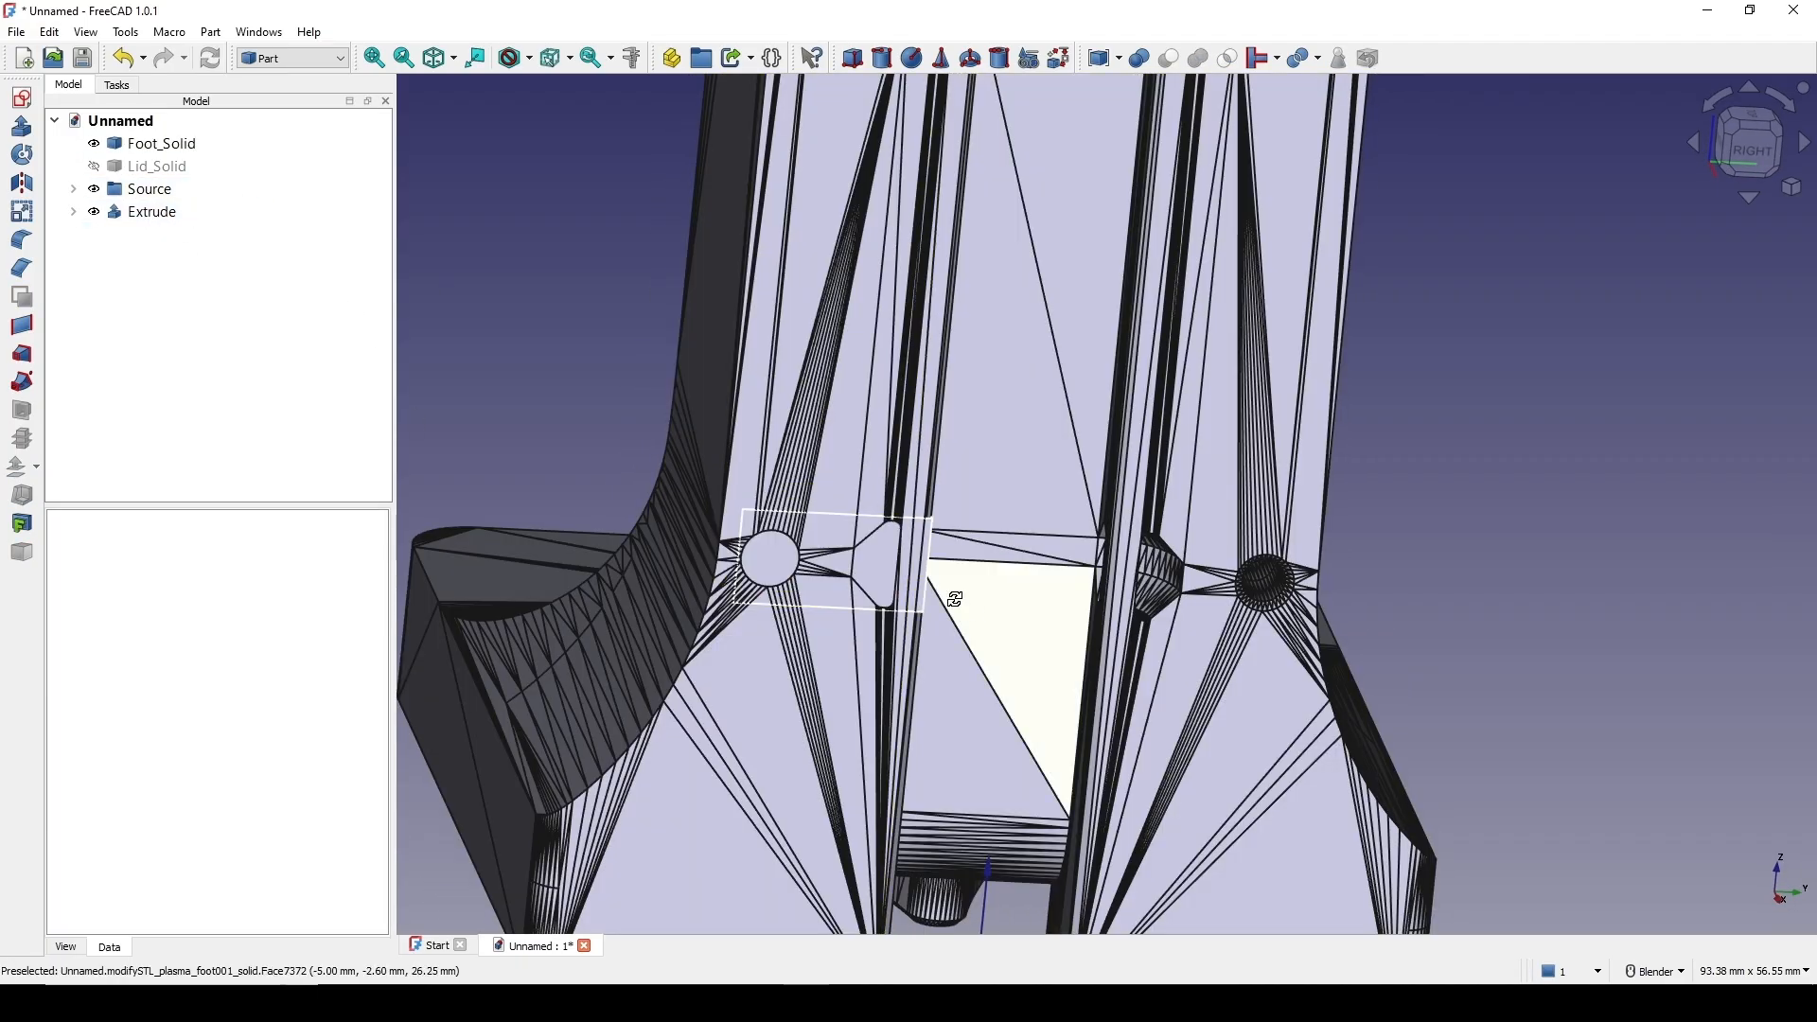
Chamfer the lower extruded block's corner edge along the central groove with an equal distance of 1.00 mm
scroll(961, 596, "up", 3)
scroll(934, 571, "up", 1)
middle_click_drag(890, 579, 888, 451)
scroll(920, 487, "up", 3)
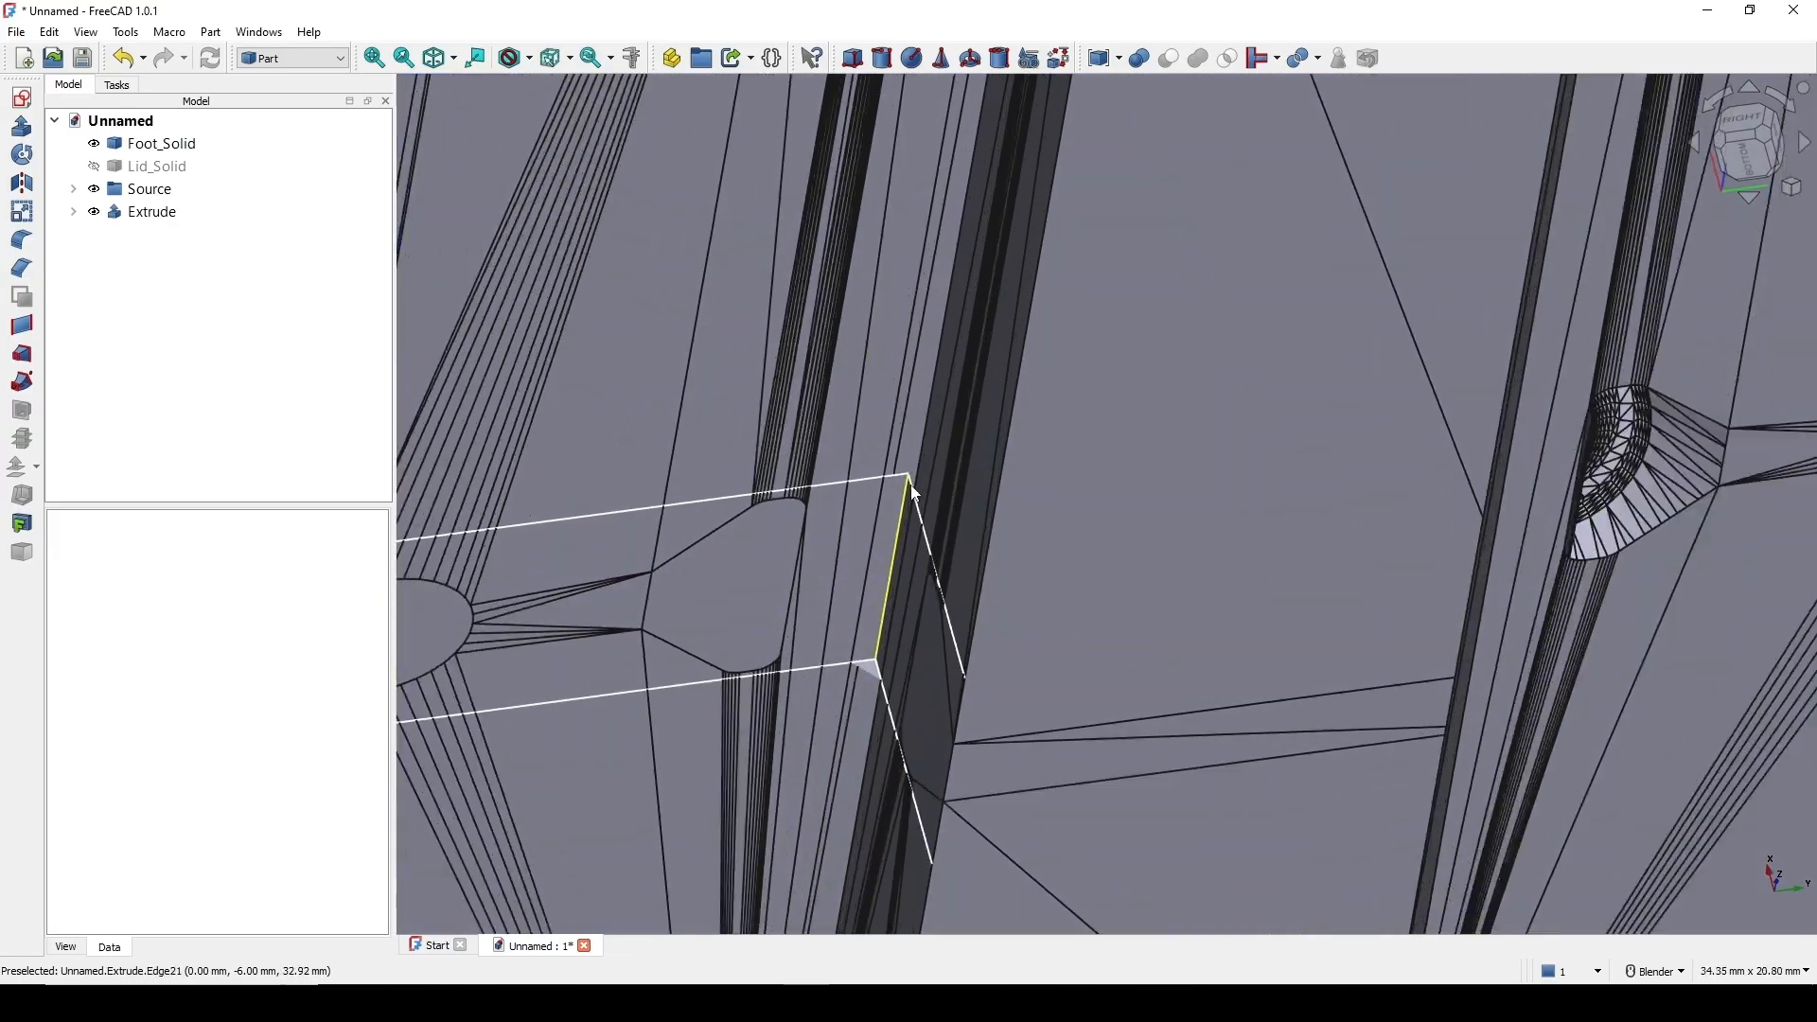
scroll(939, 543, "up", 1)
middle_click_drag(935, 571, 925, 504, "shift")
scroll(931, 512, "up", 1)
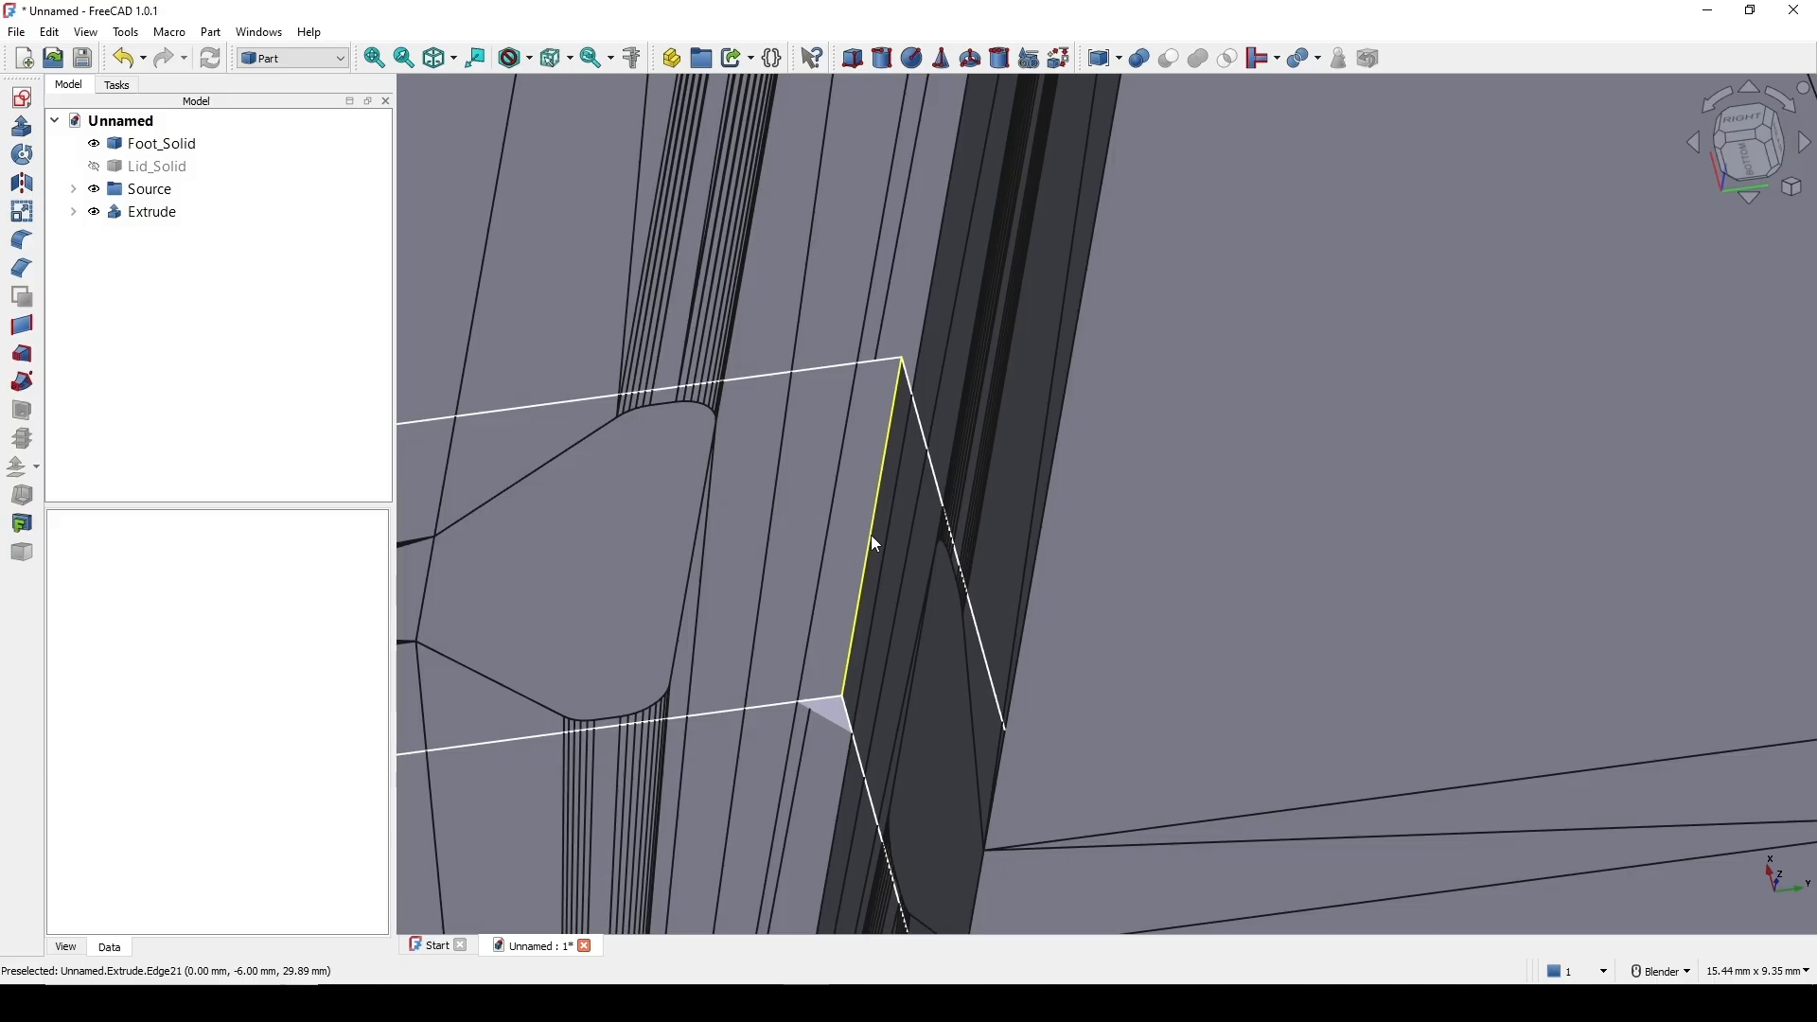
left_click(872, 535)
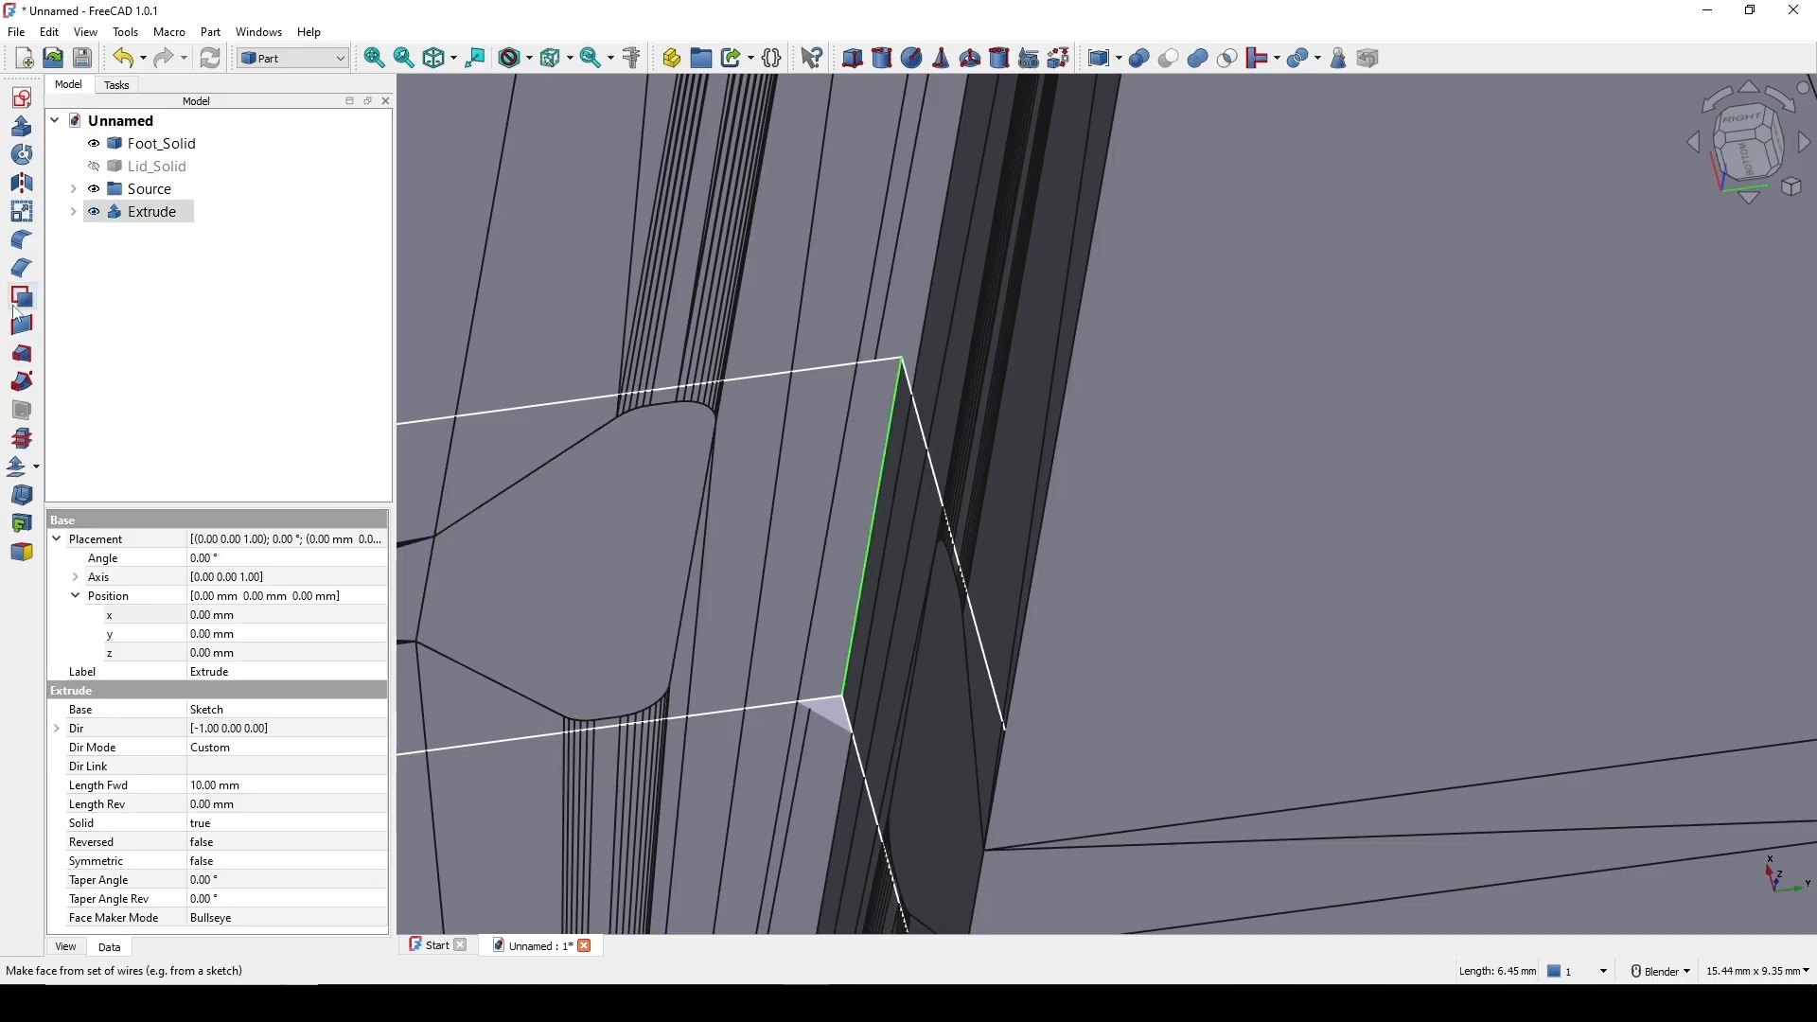
left_click(21, 269)
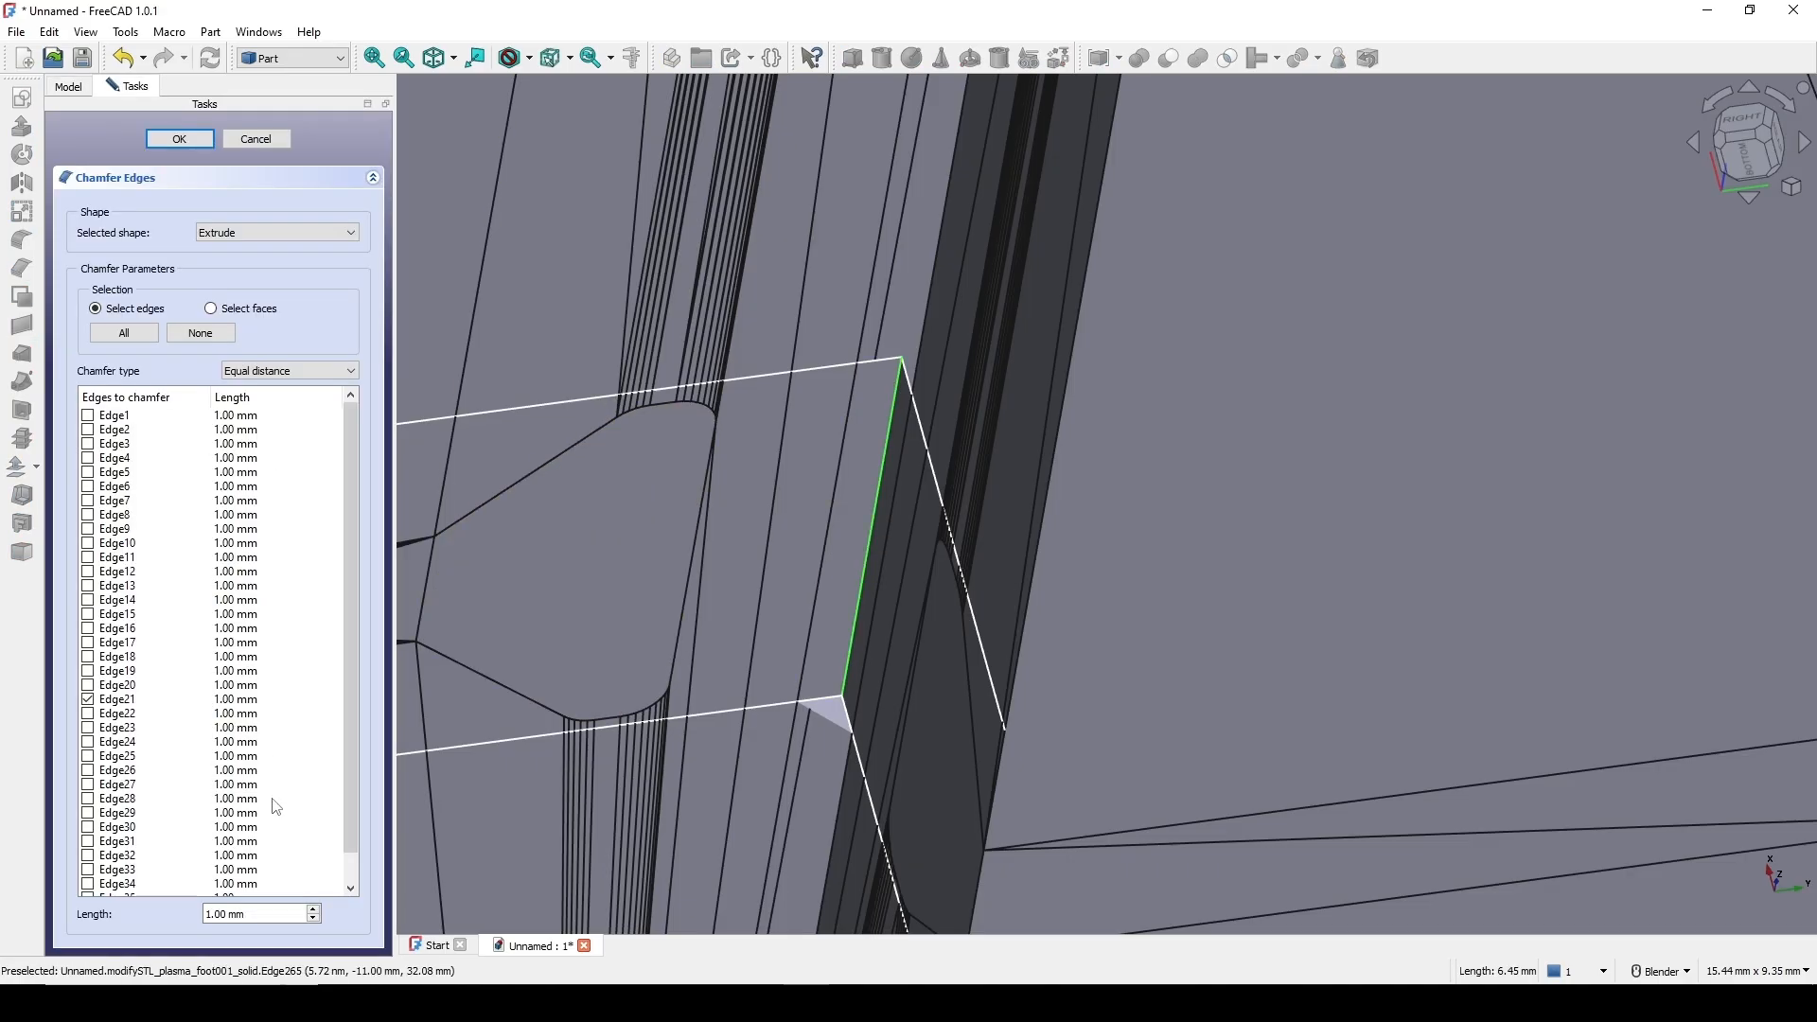
left_click(193, 139)
middle_click_drag(981, 655, 900, 486)
scroll(857, 503, "up", 3)
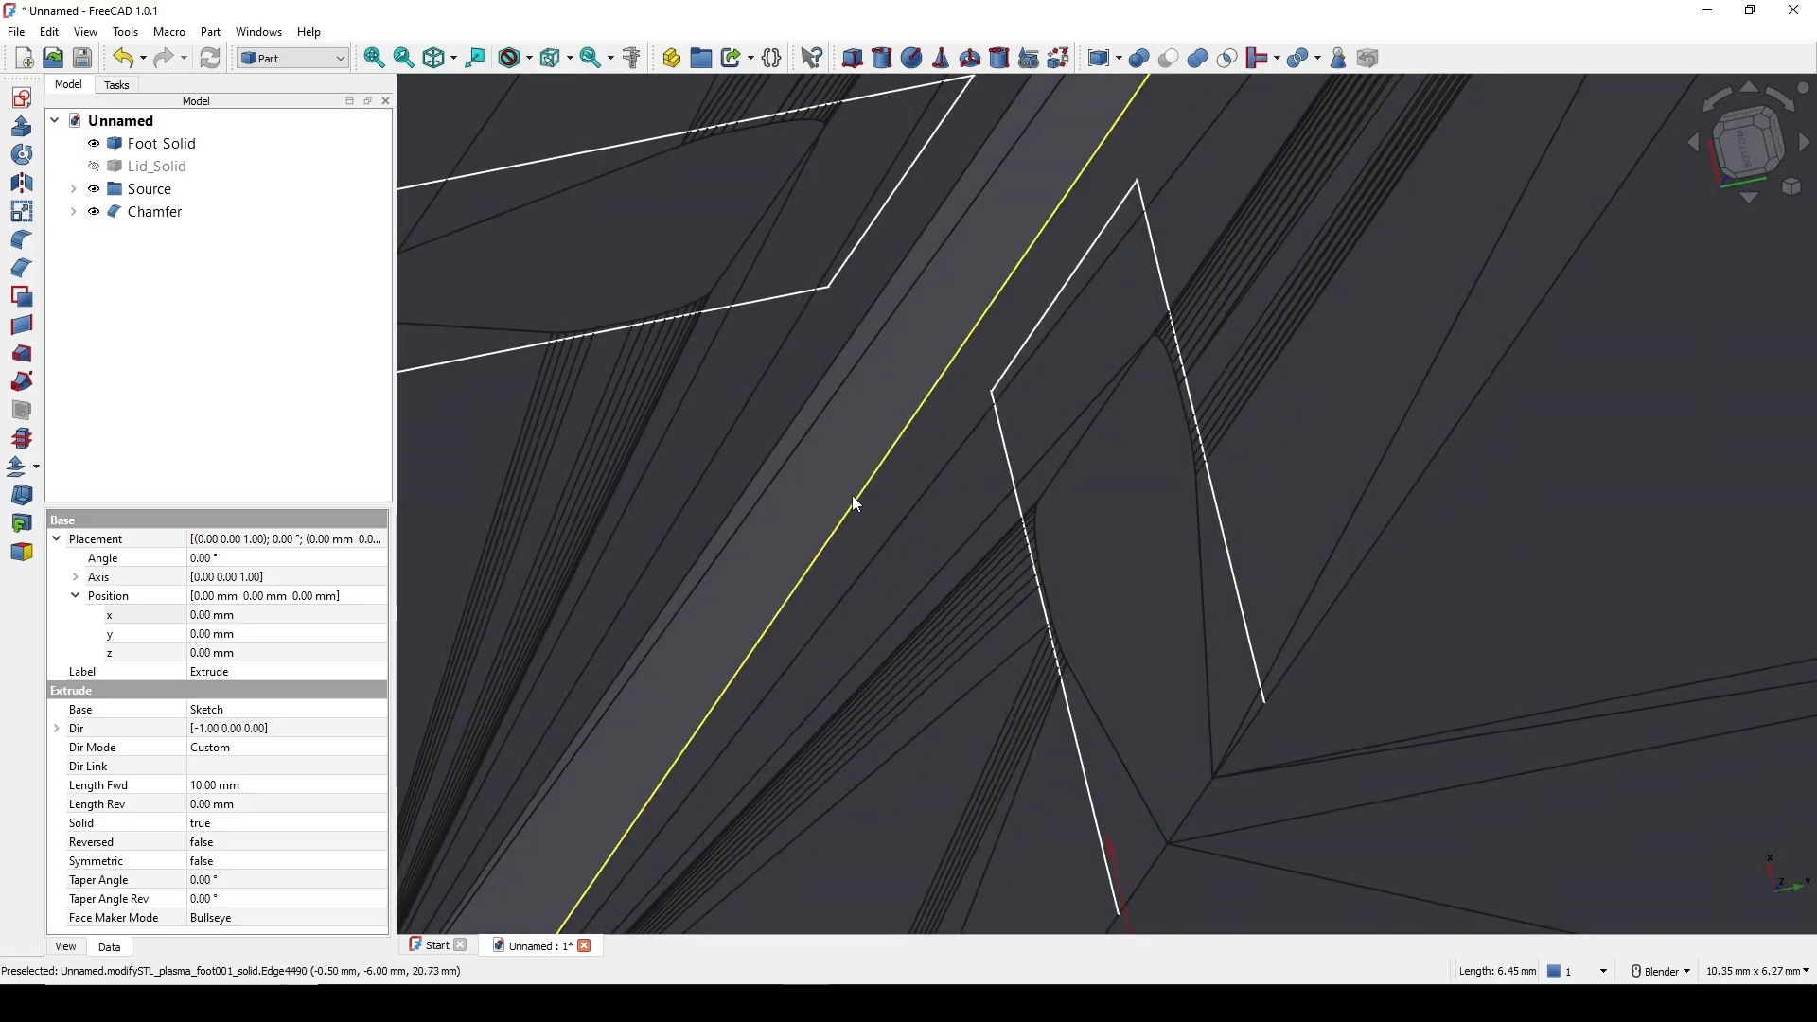
Set the chamfer on the lower extruded block's corner edge to 0.50 mm
scroll(1066, 405, "down", 1)
middle_click_drag(1067, 404, 1006, 531, "shift")
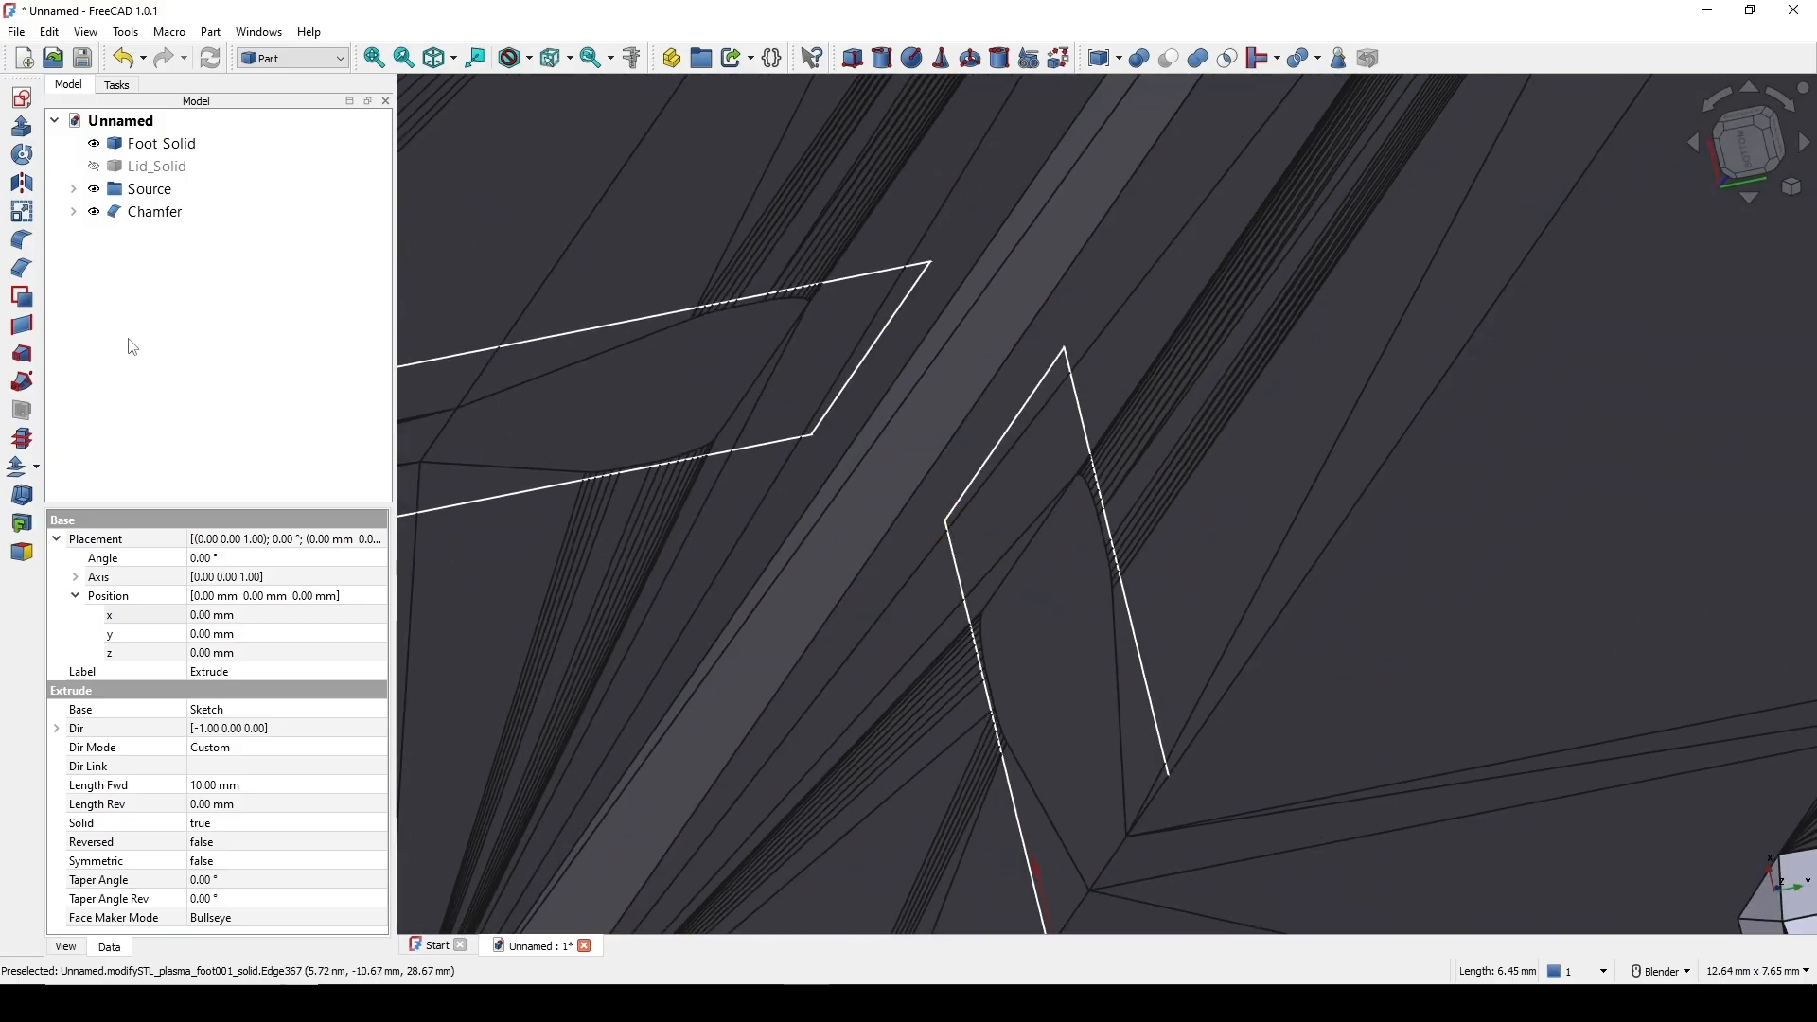
double_click(154, 211)
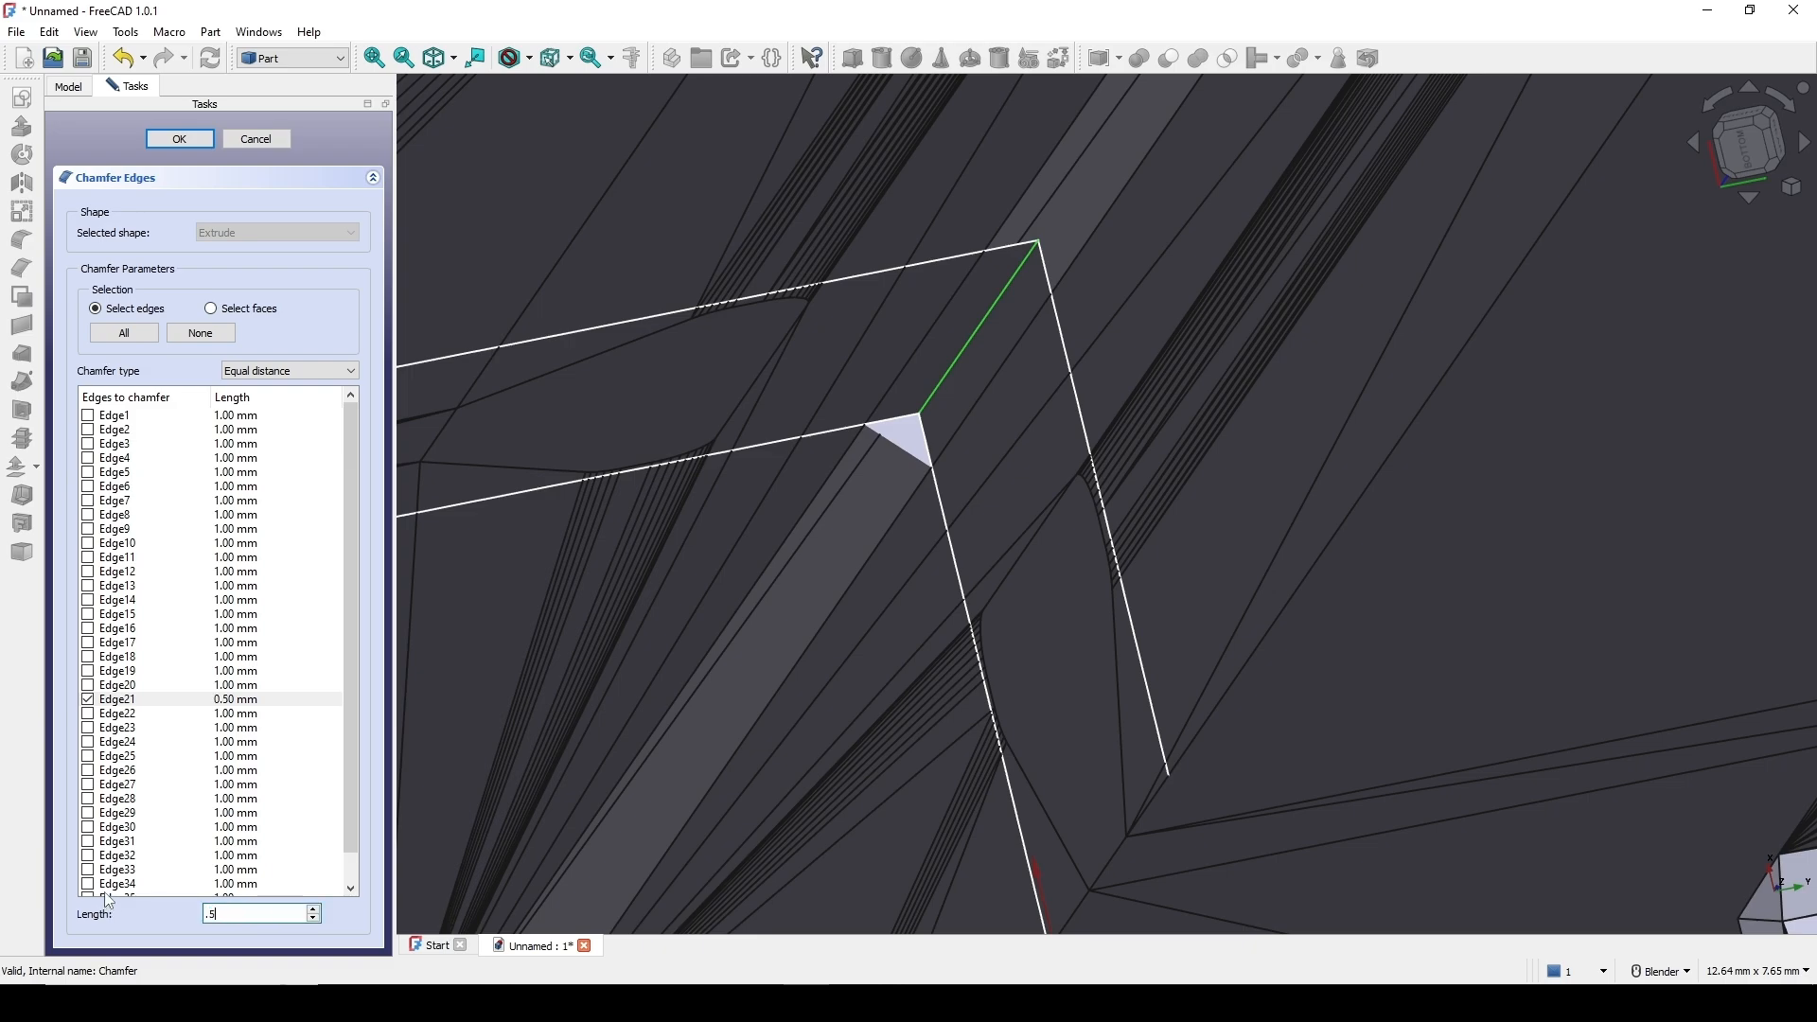
left_click(185, 142)
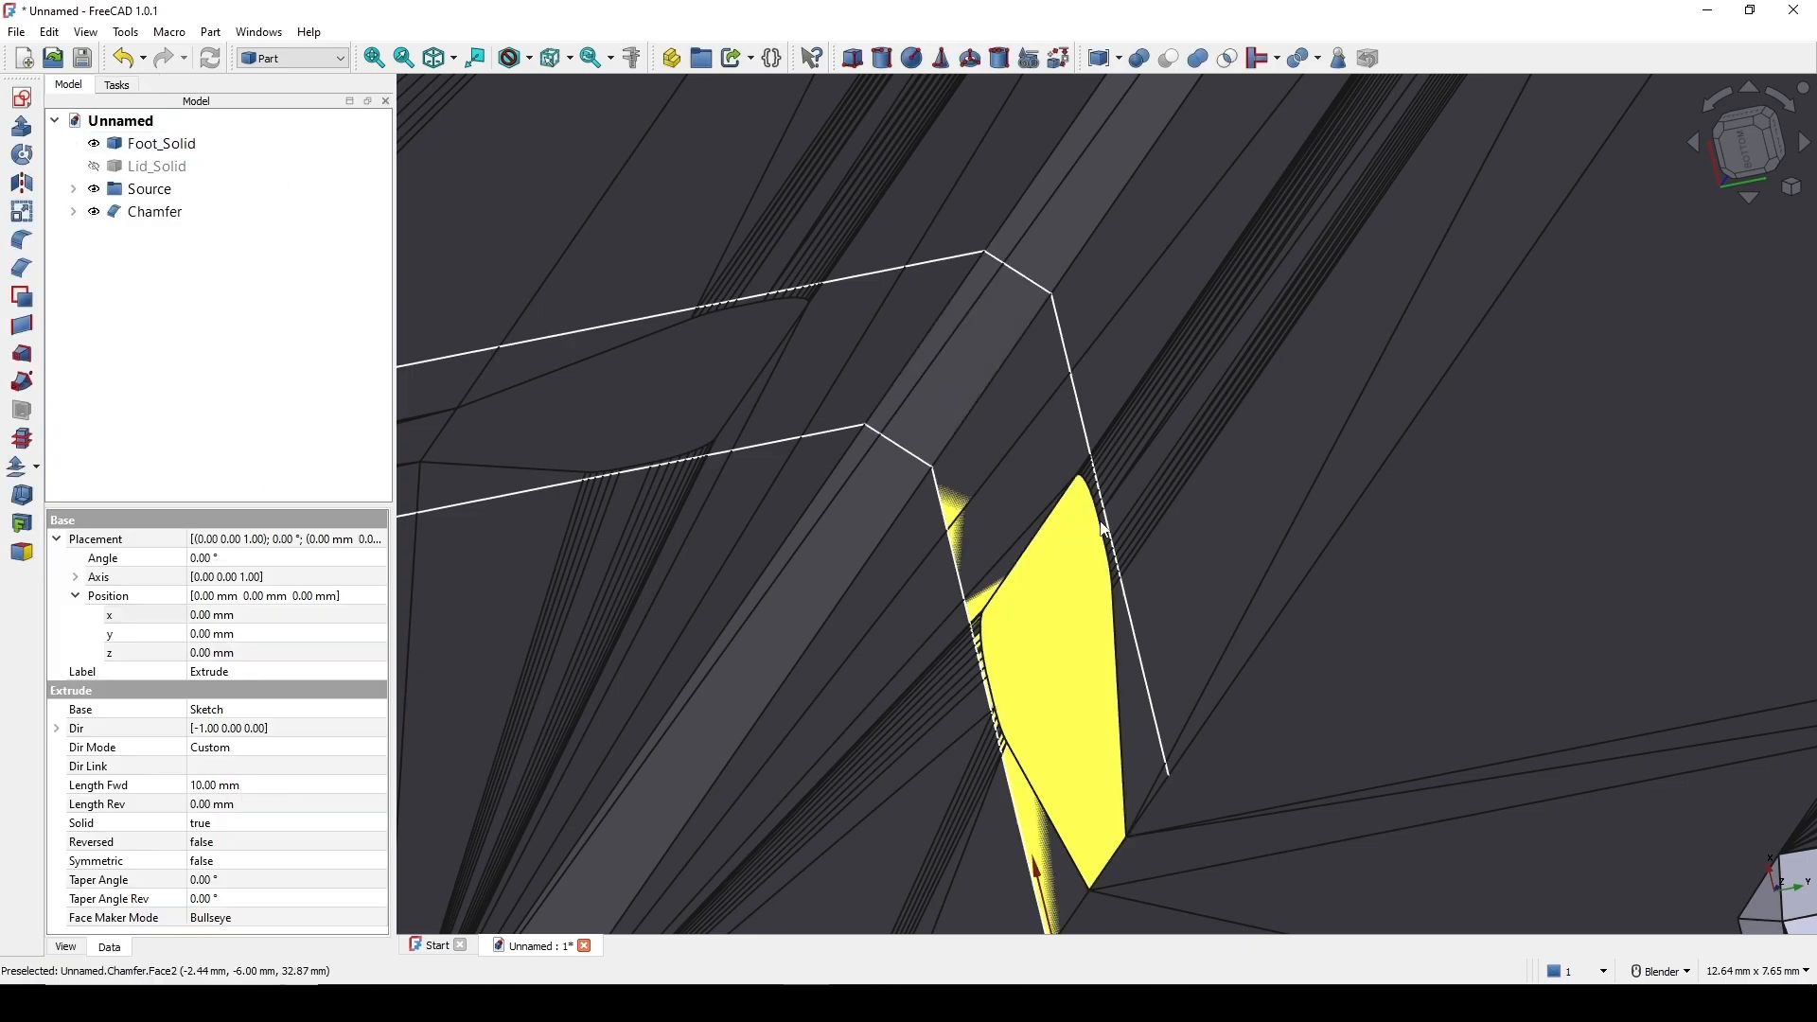
Inspect how the lower block's chamfer lines up with the foot's bevelled groove edge
middle_click_drag(1056, 568, 1090, 513)
scroll(1010, 547, "up", 2)
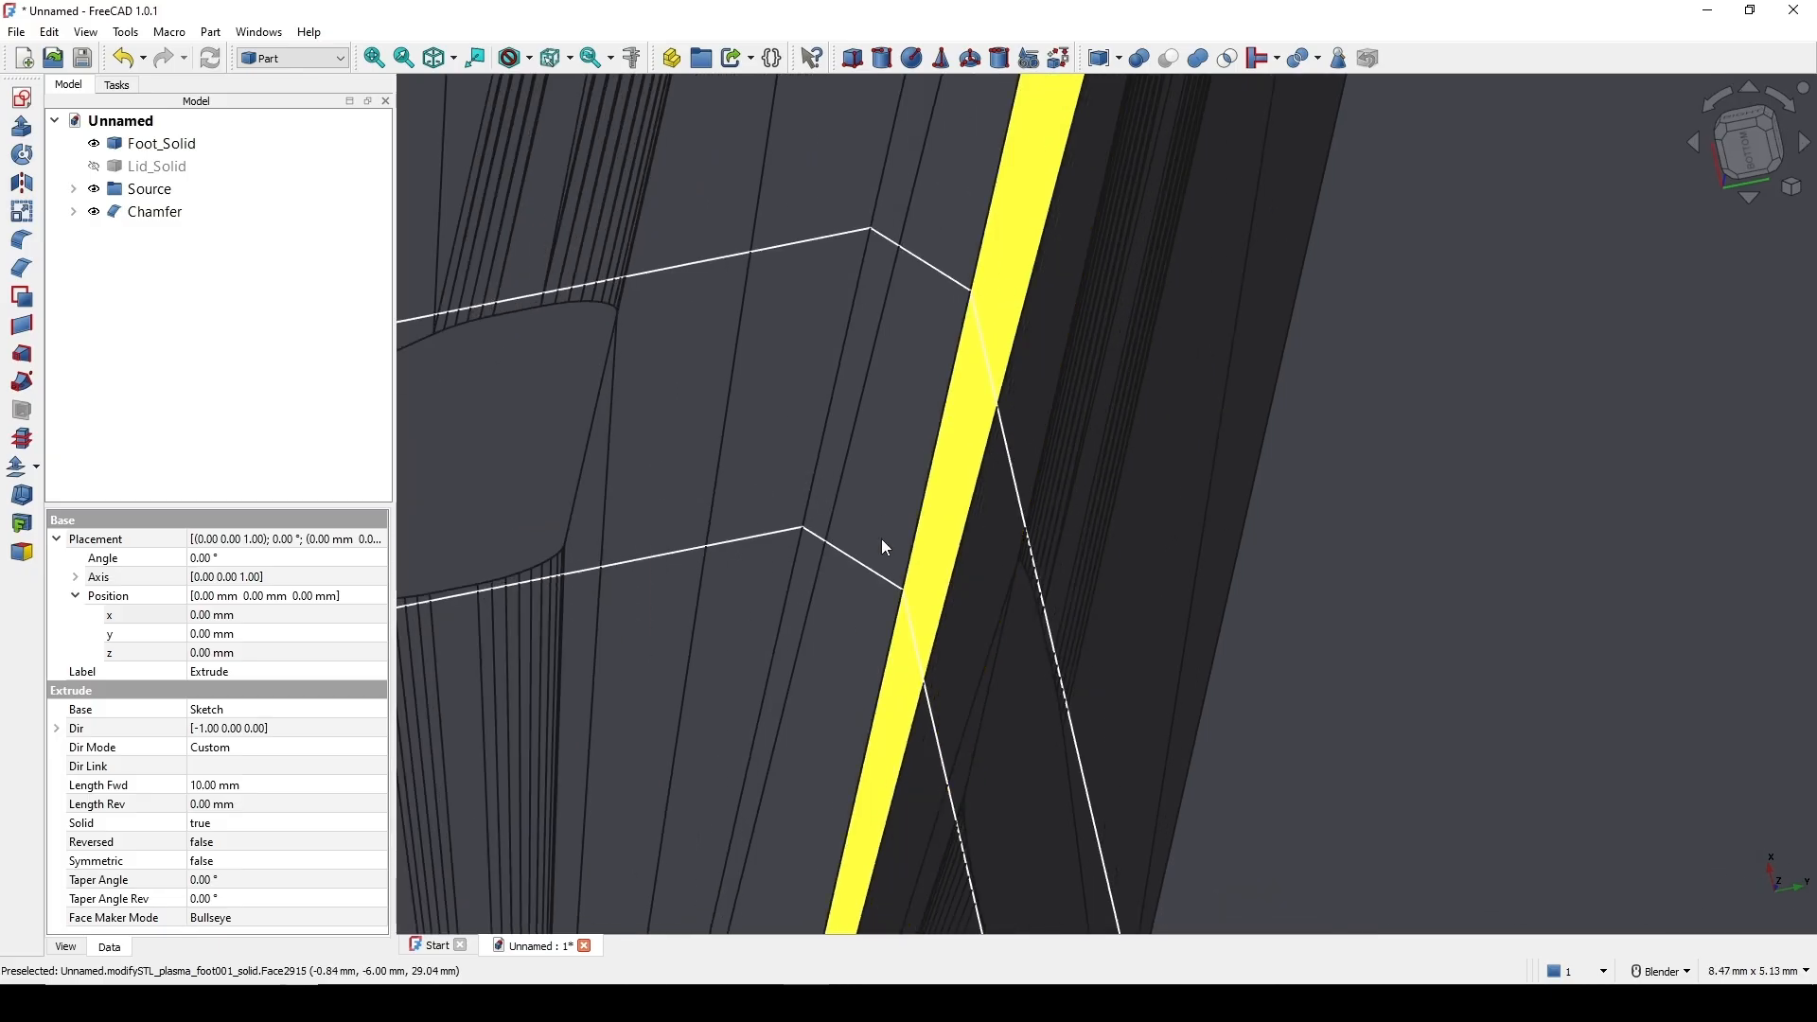
middle_click_drag(906, 513, 885, 501)
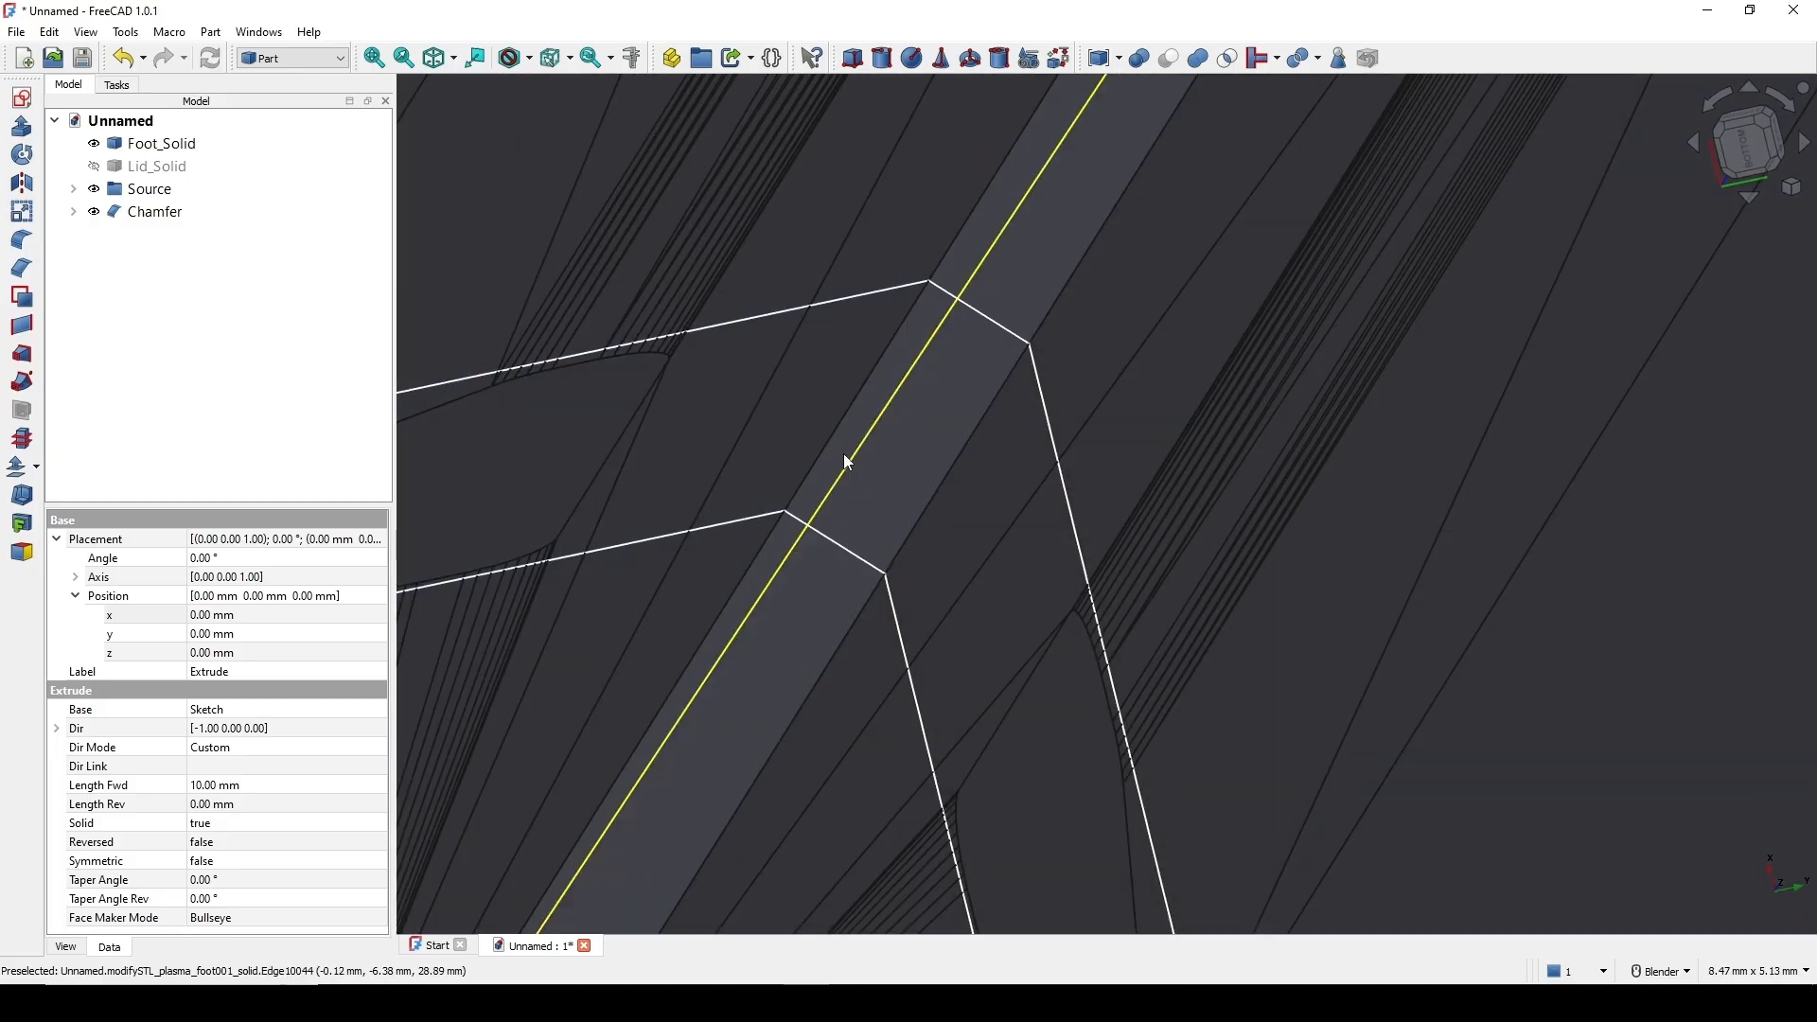
scroll(932, 450, "down", 9)
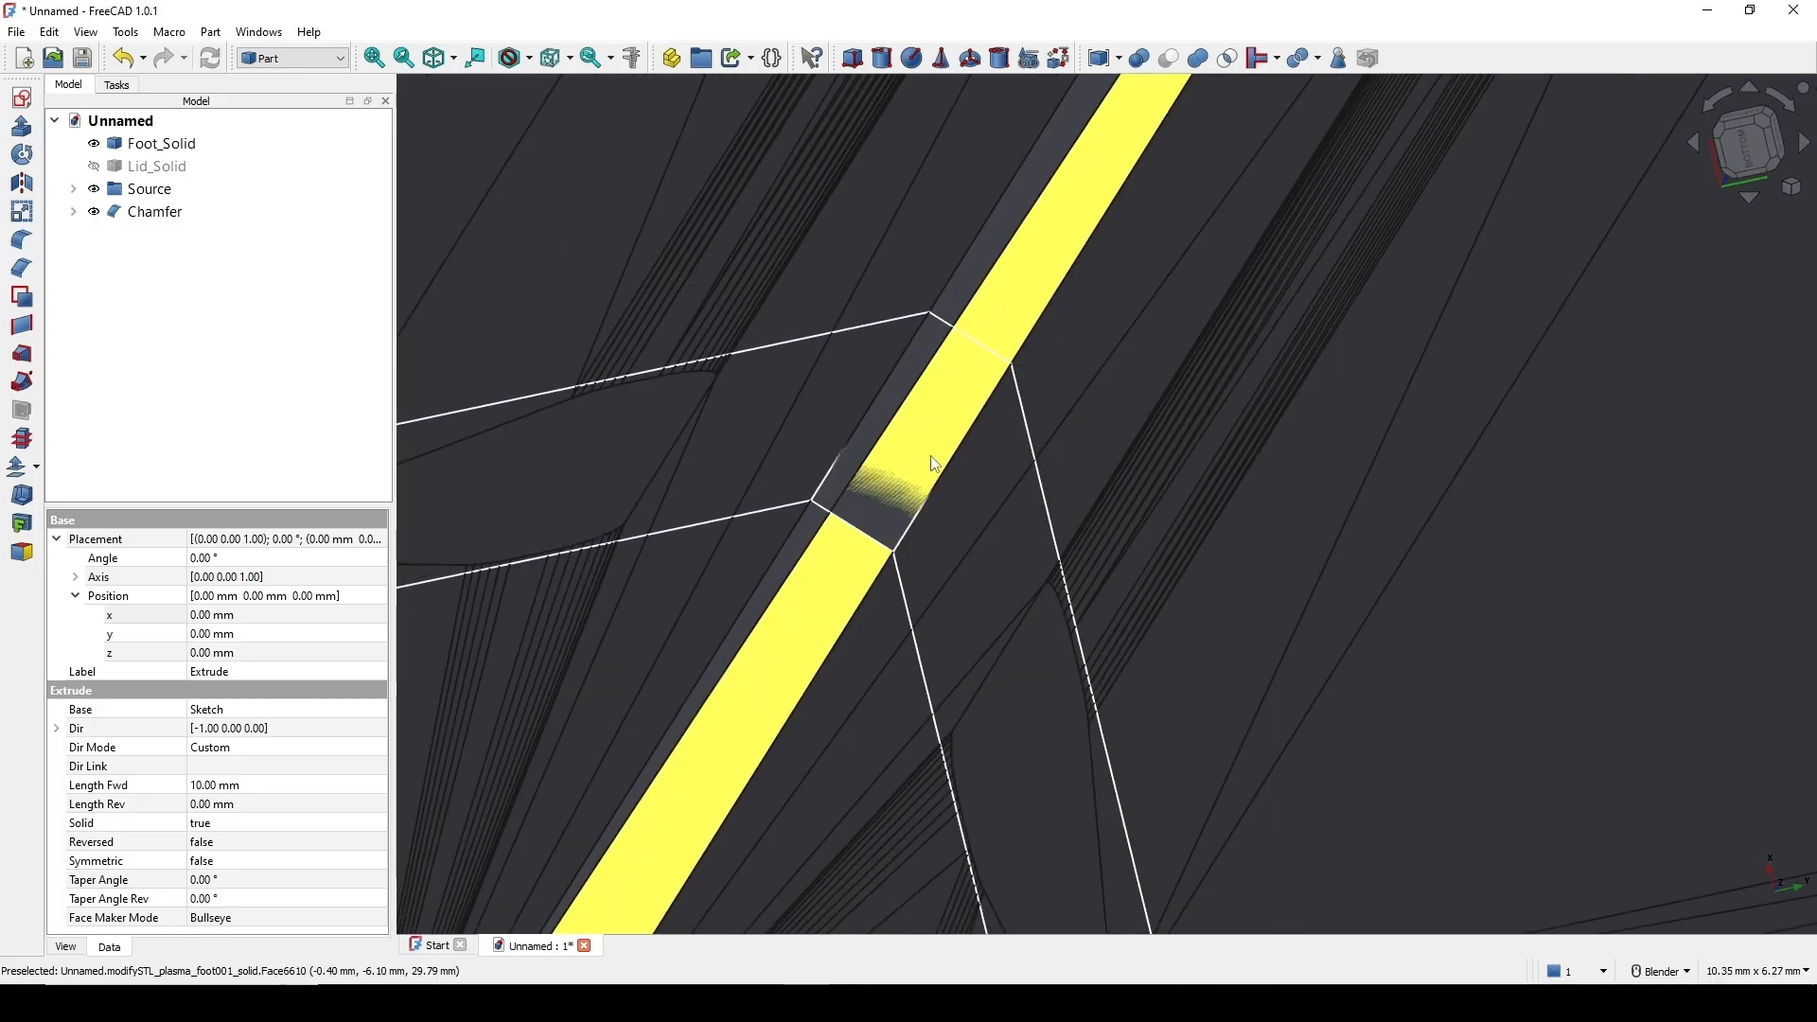
middle_click_drag(948, 483, 926, 527)
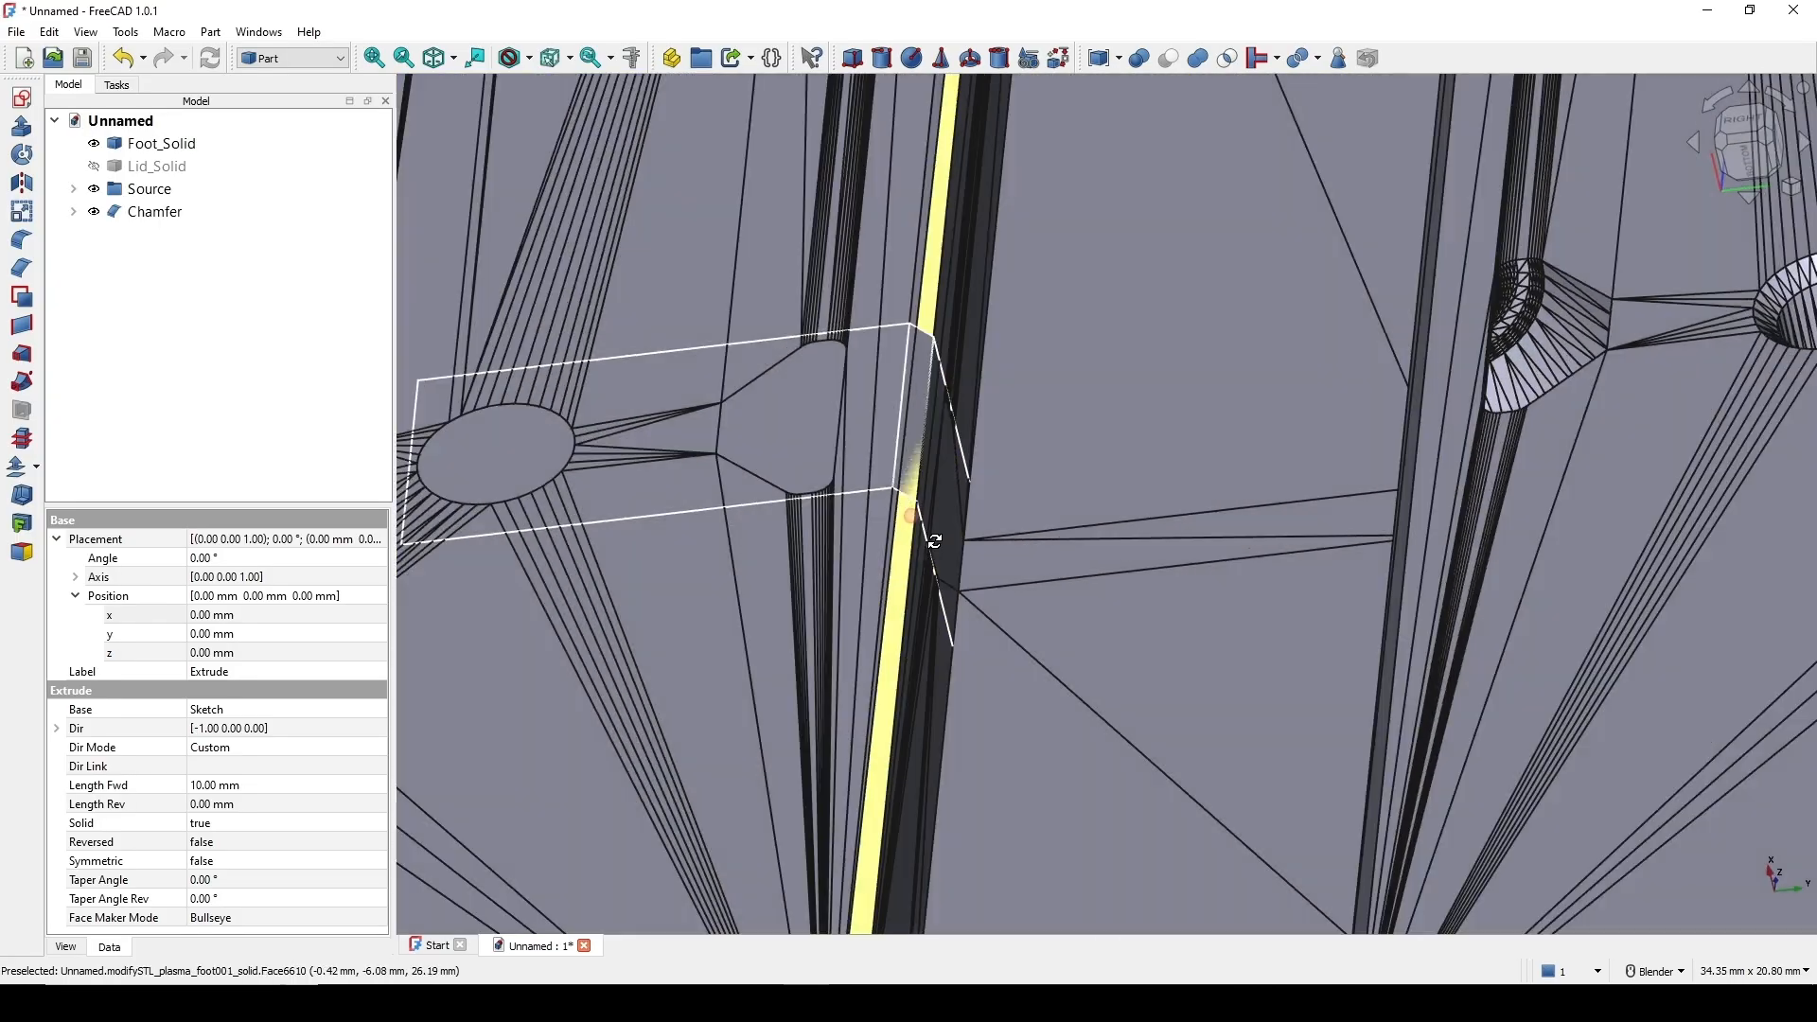
scroll(926, 435, "down", 7)
middle_click_drag(965, 465, 1021, 542)
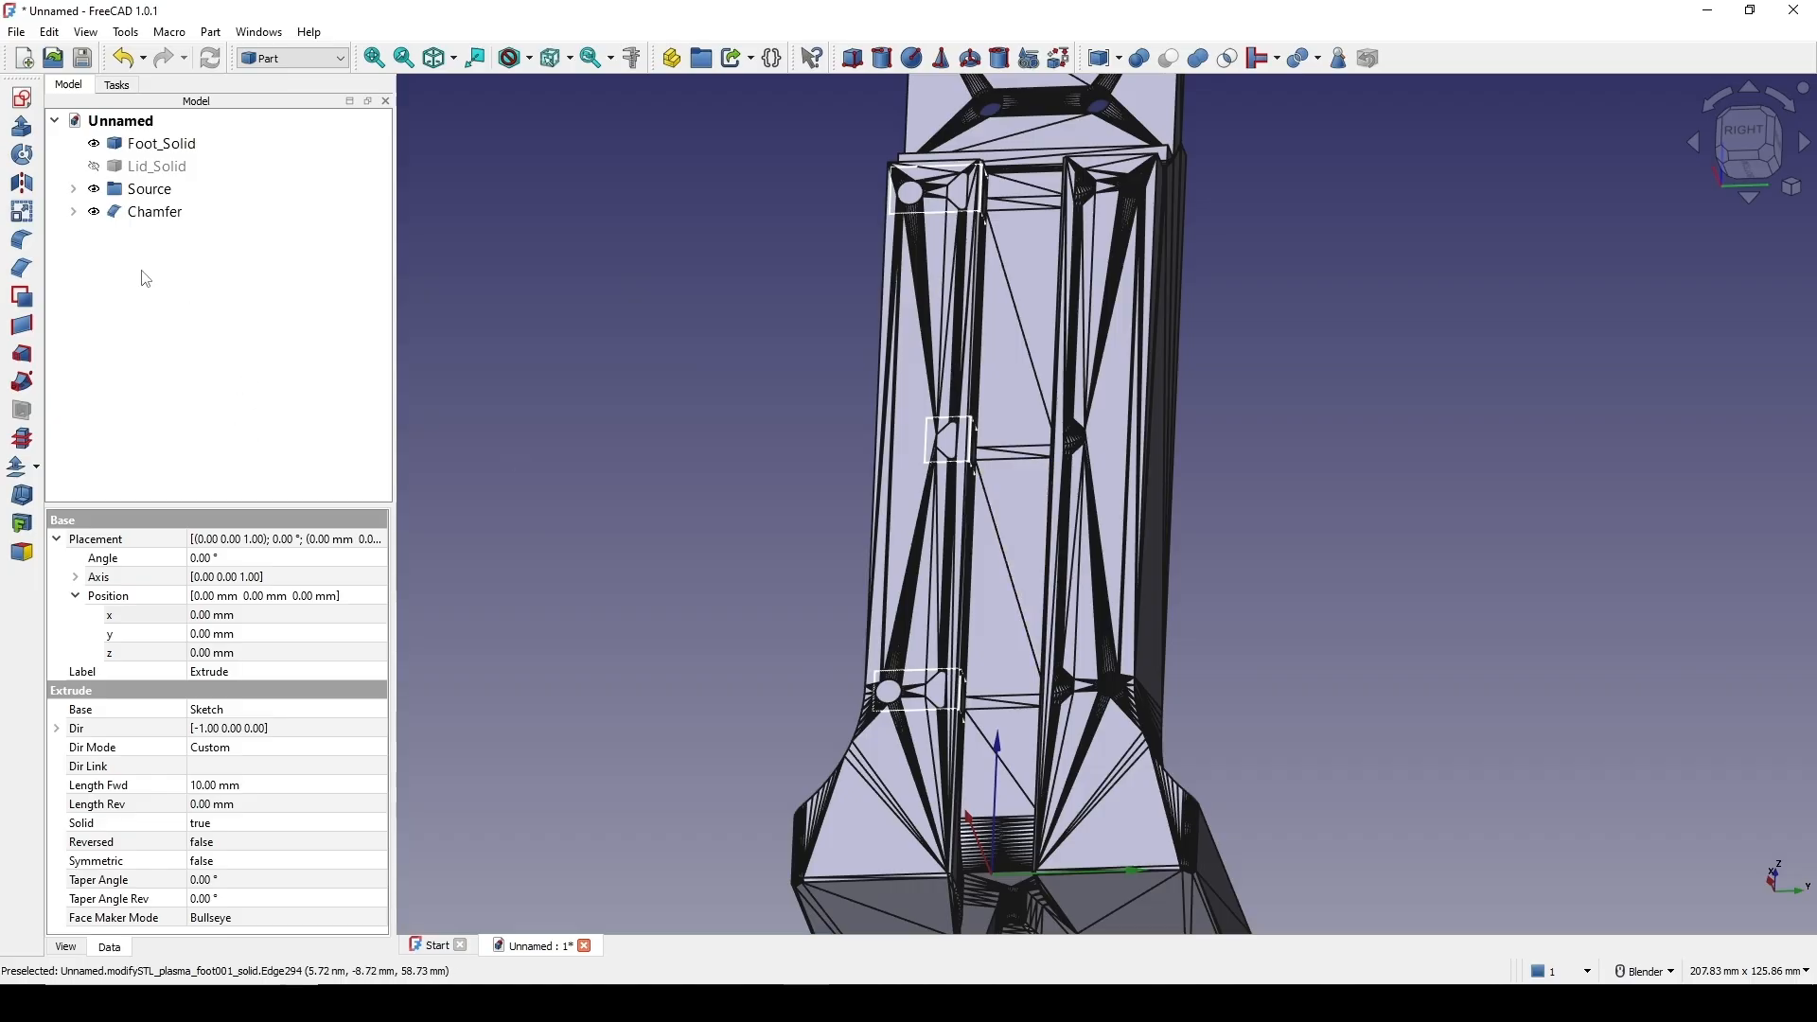
Add the corner edges of the middle and upper blocks along the groove to the existing chamfer, with equal distances of 1.00 mm
double_click(148, 217)
scroll(931, 390, "up", 8)
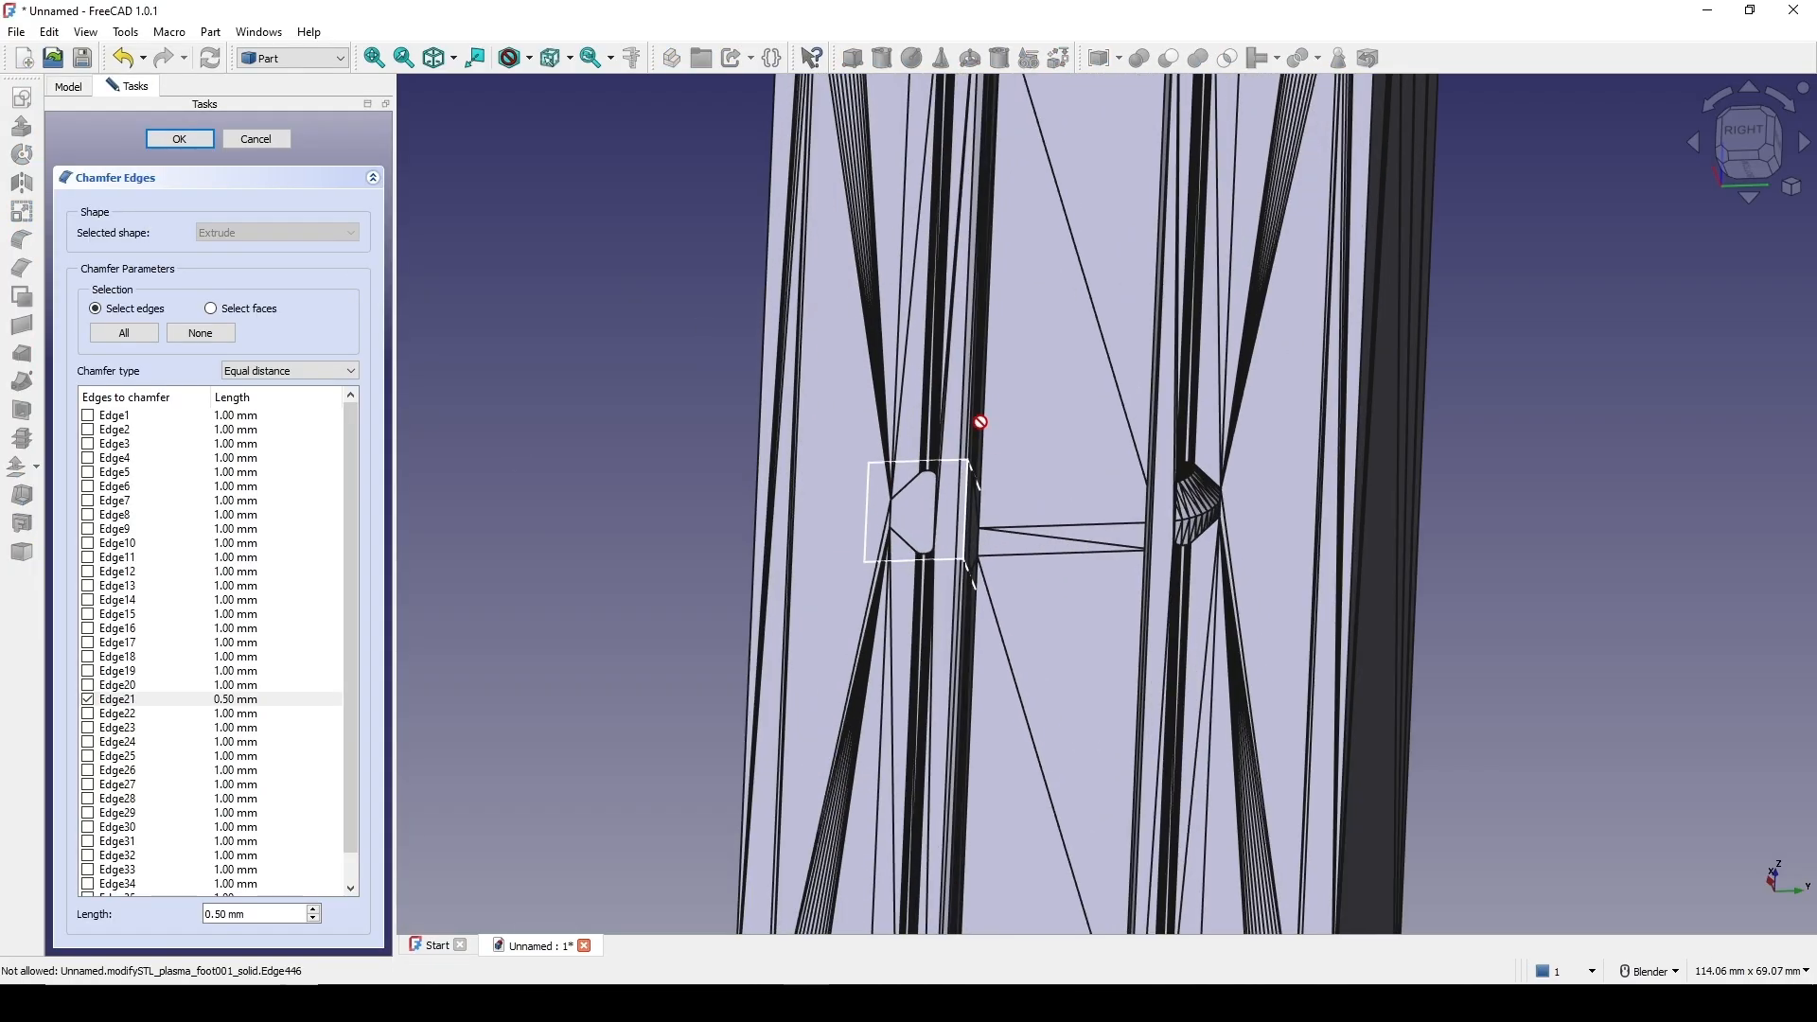
scroll(951, 474, "up", 4)
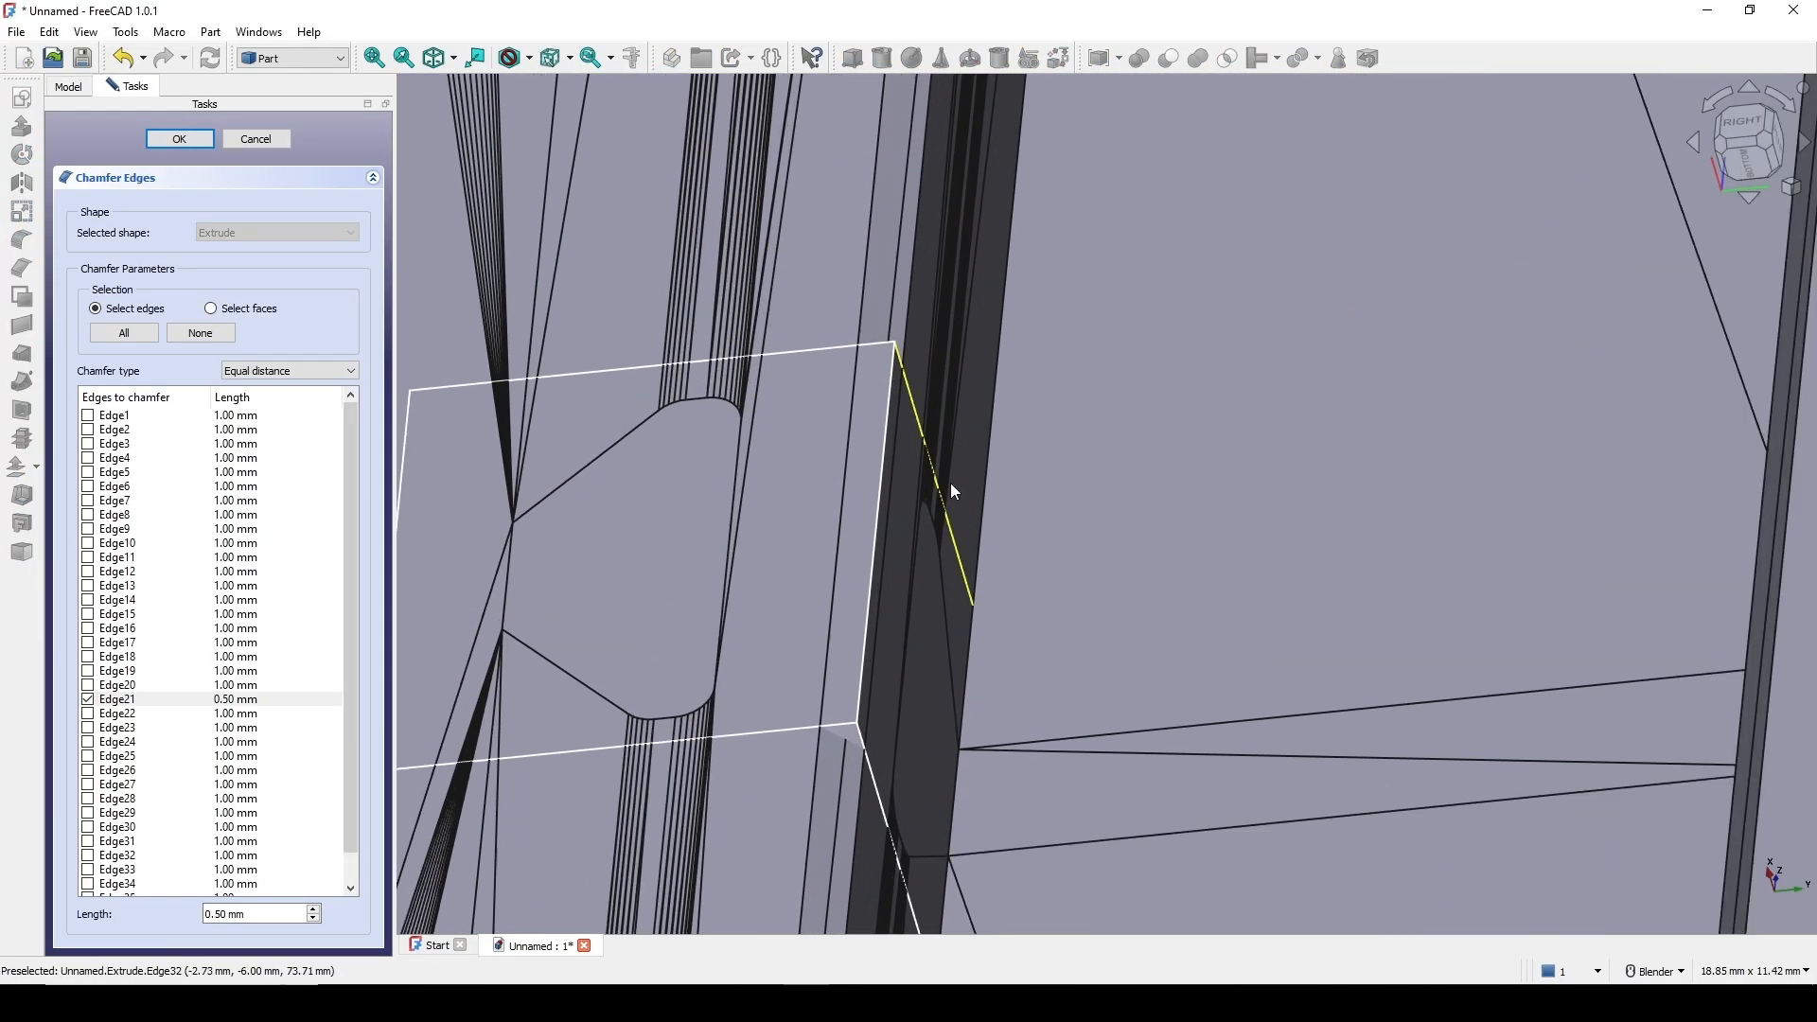
left_click(877, 541)
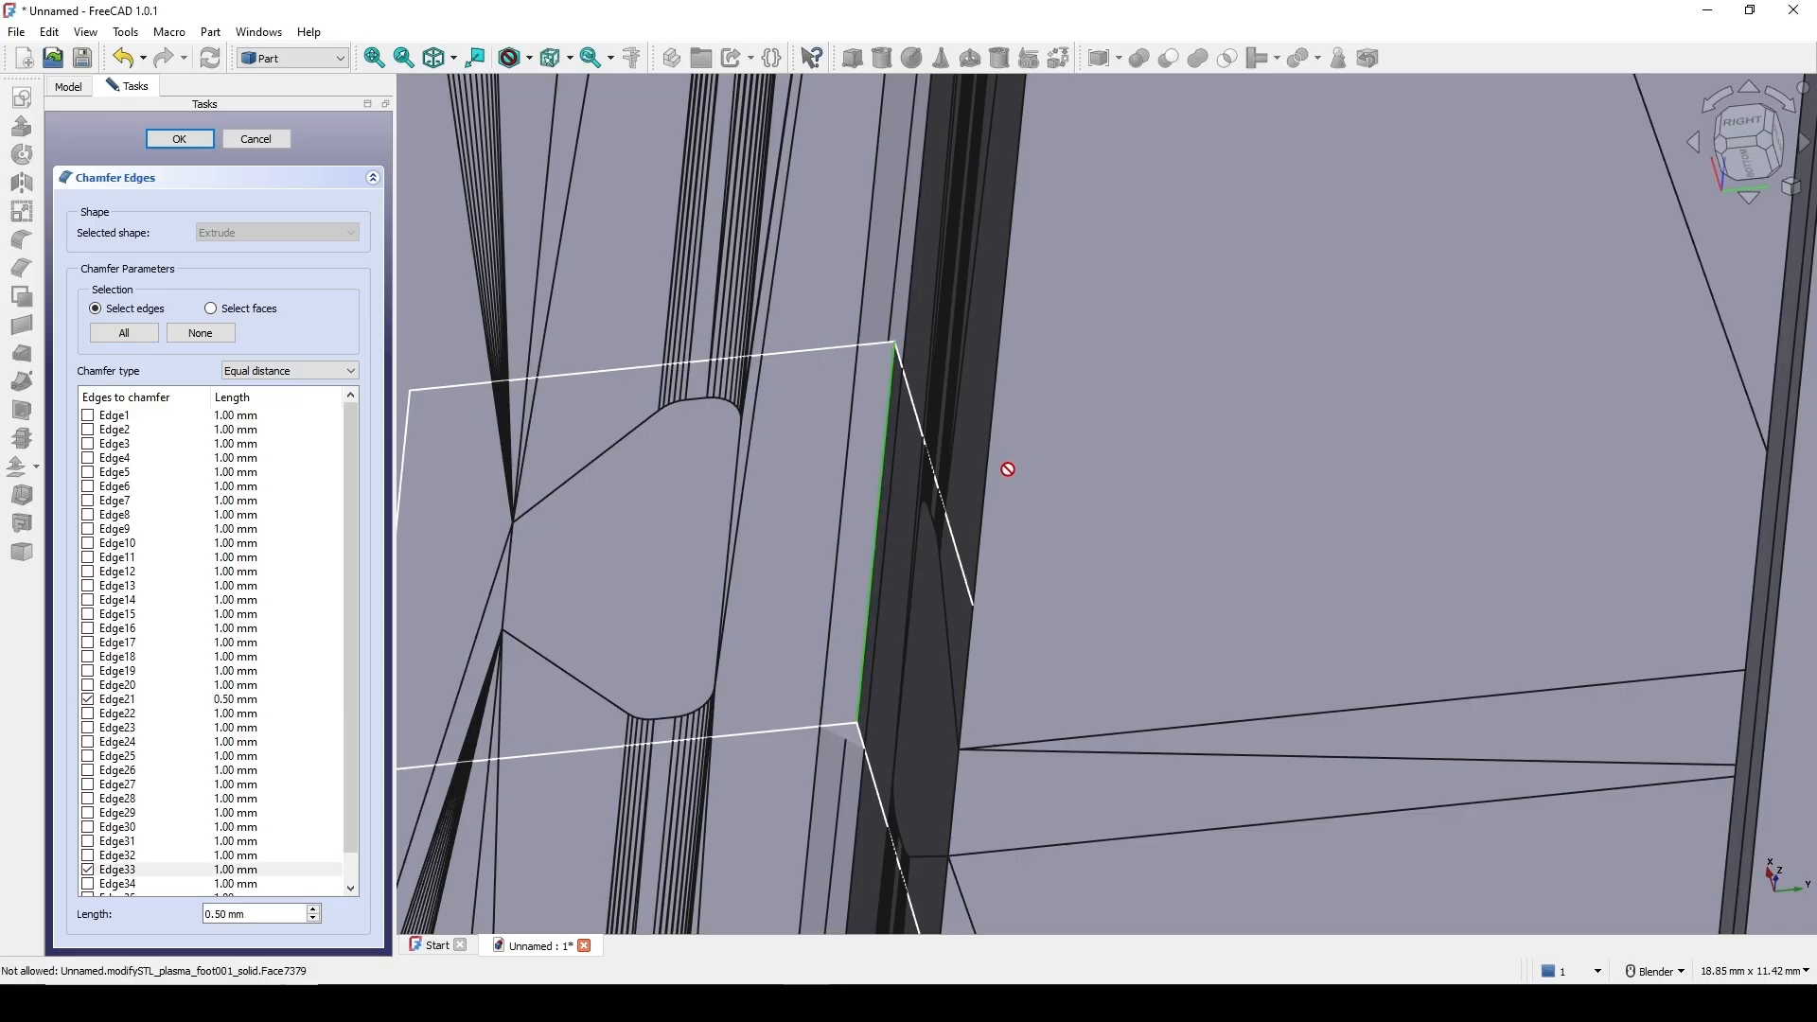
scroll(1027, 478, "down", 8)
scroll(1029, 468, "up", 6)
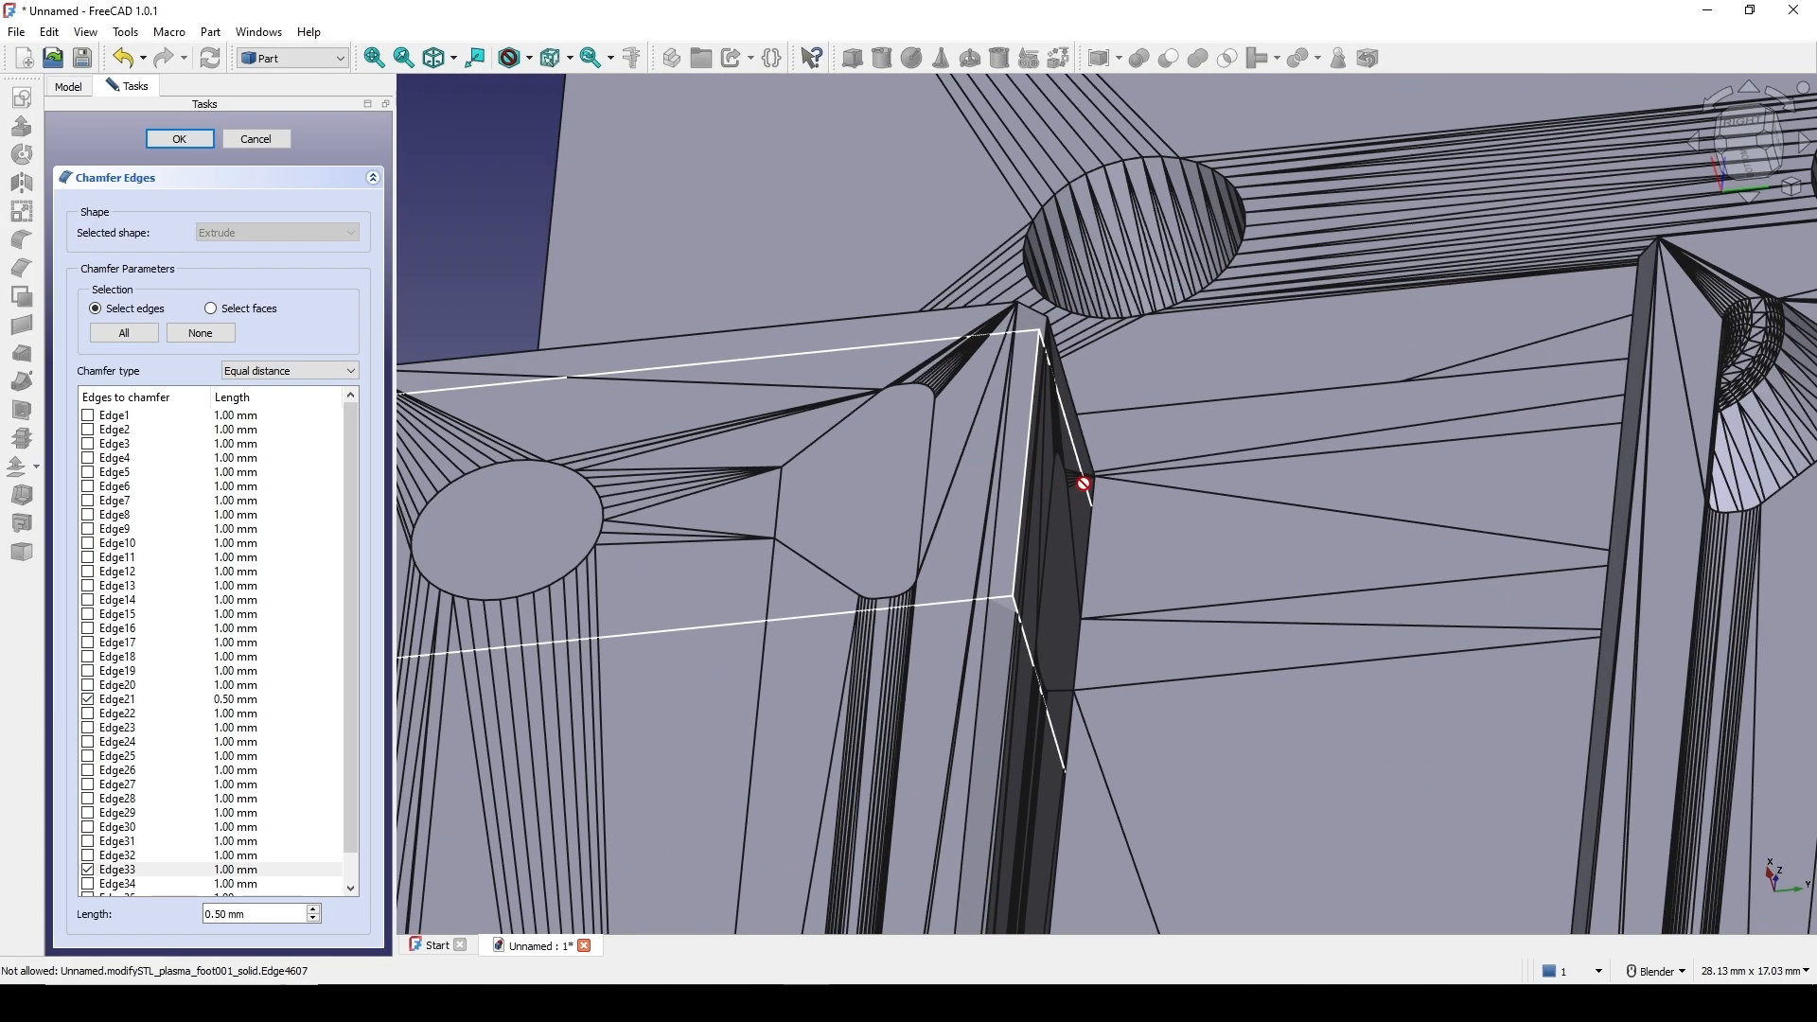
left_click(1031, 490)
scroll(1155, 549, "down", 12)
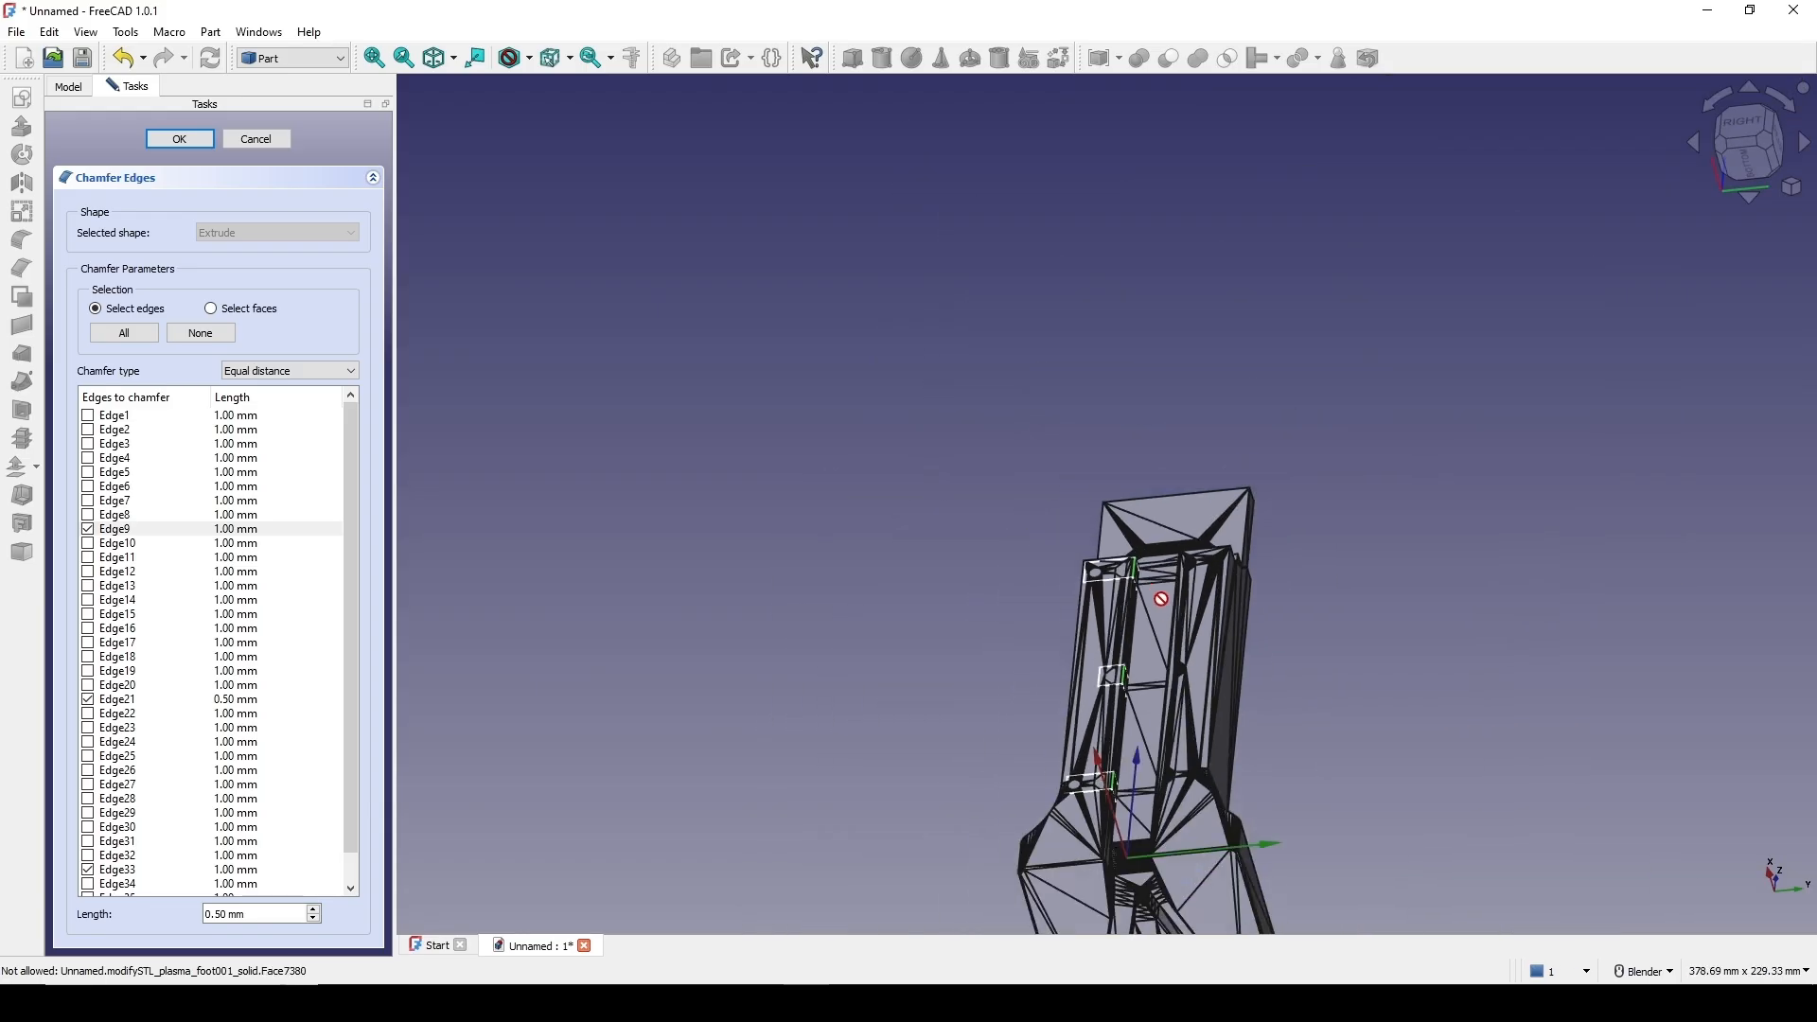
left_click(182, 140)
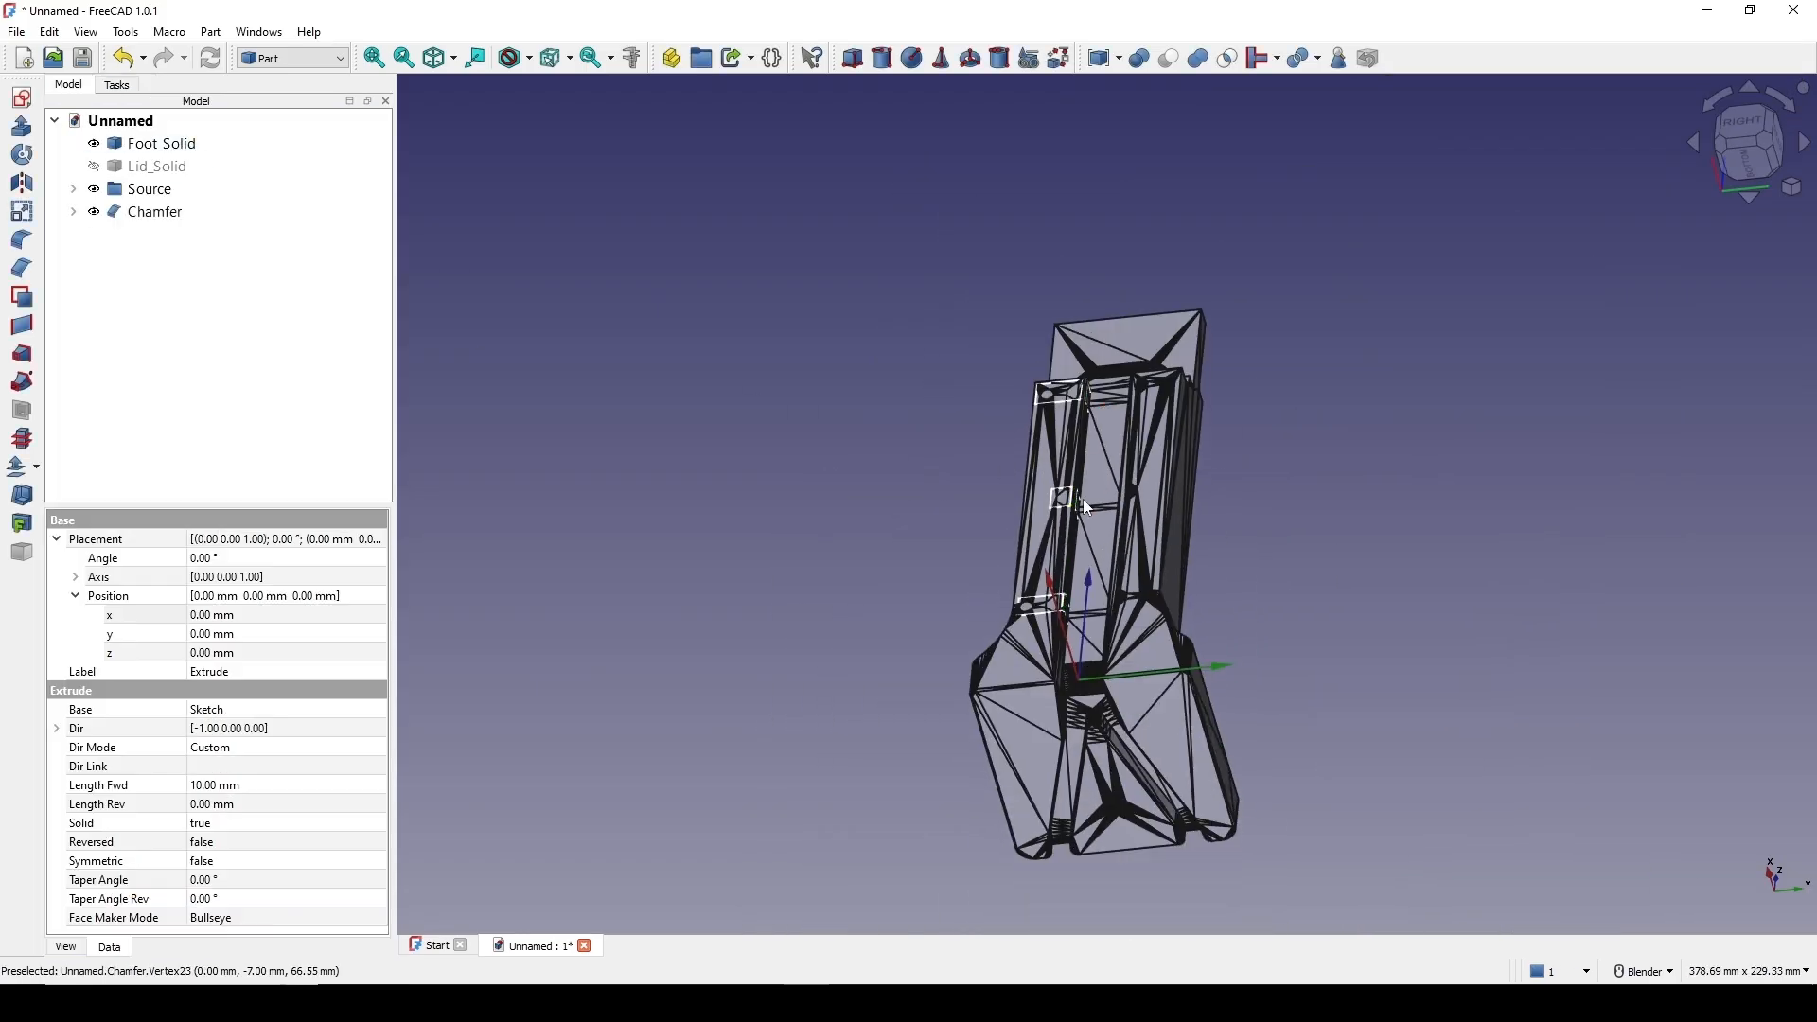
Inspect the chamfered corner of the upper block against the groove's bevelled edge
key("3")
left_click(1353, 568)
scroll(1088, 549, "up", 7)
middle_click_drag(1075, 473, 951, 309)
scroll(950, 309, "up", 7)
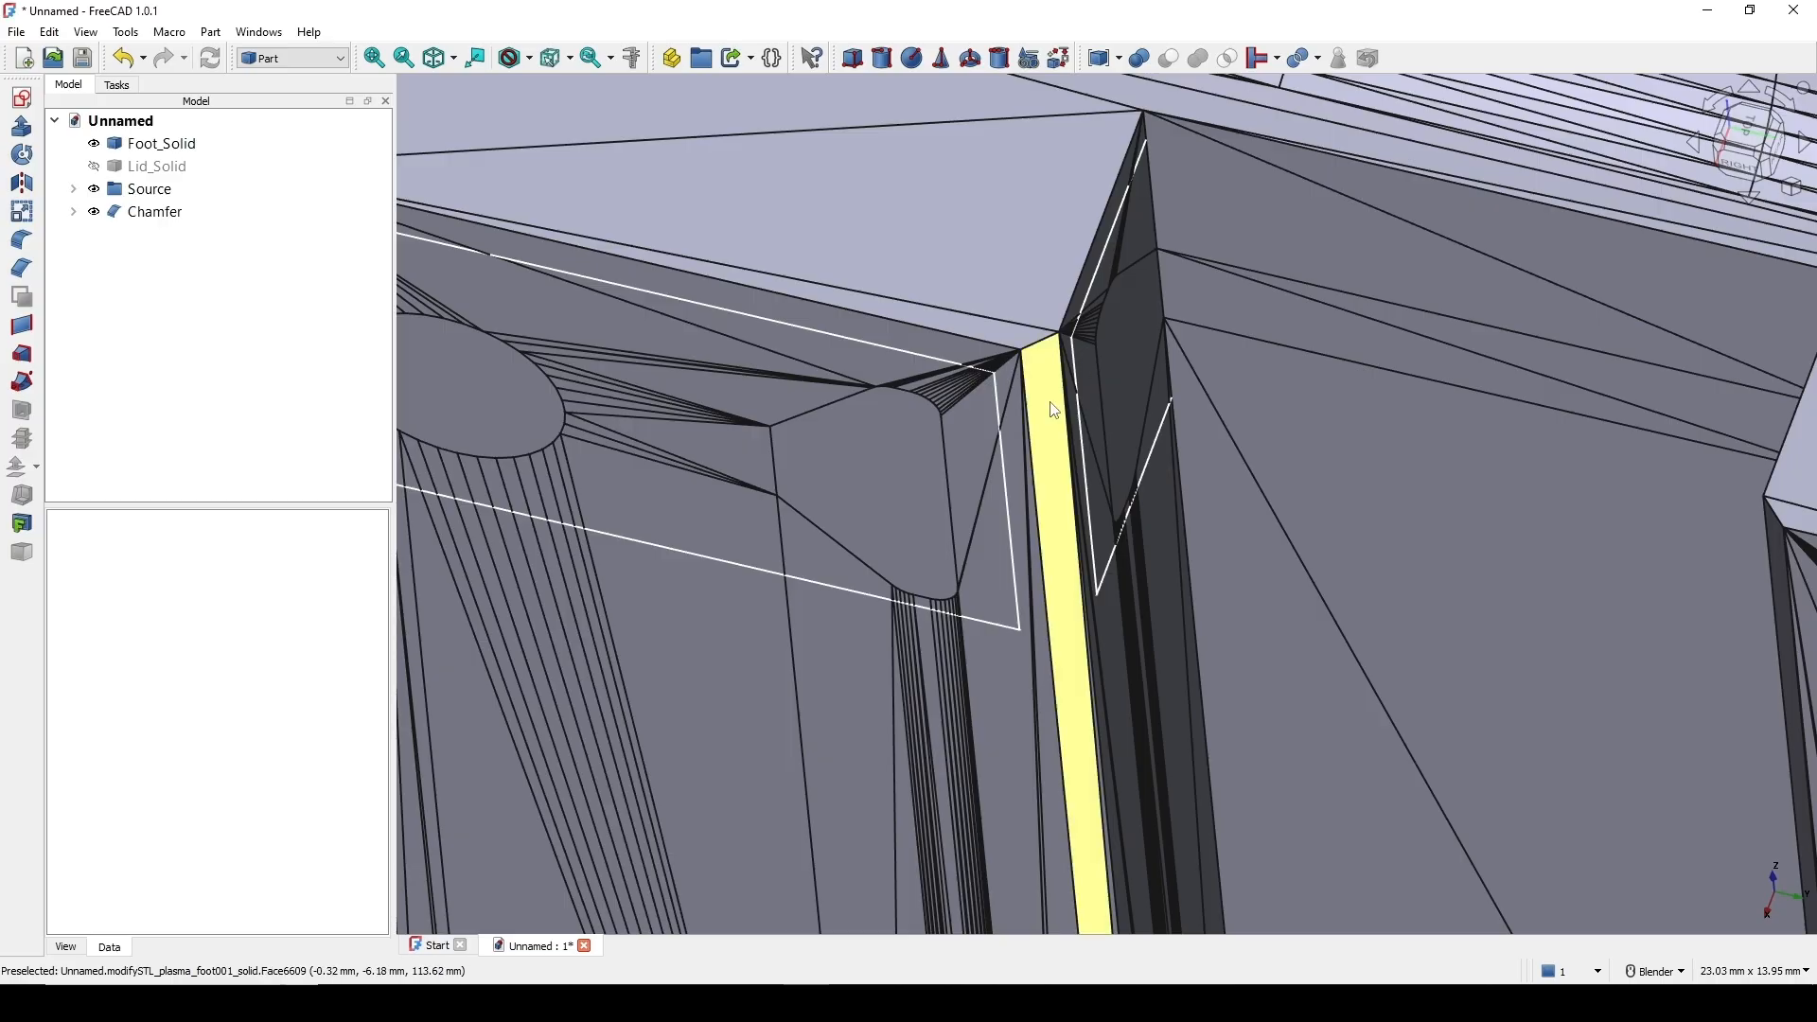
scroll(1086, 511, "down", 15)
middle_click_drag(1191, 632, 1273, 487)
scroll(1268, 493, "up", 2)
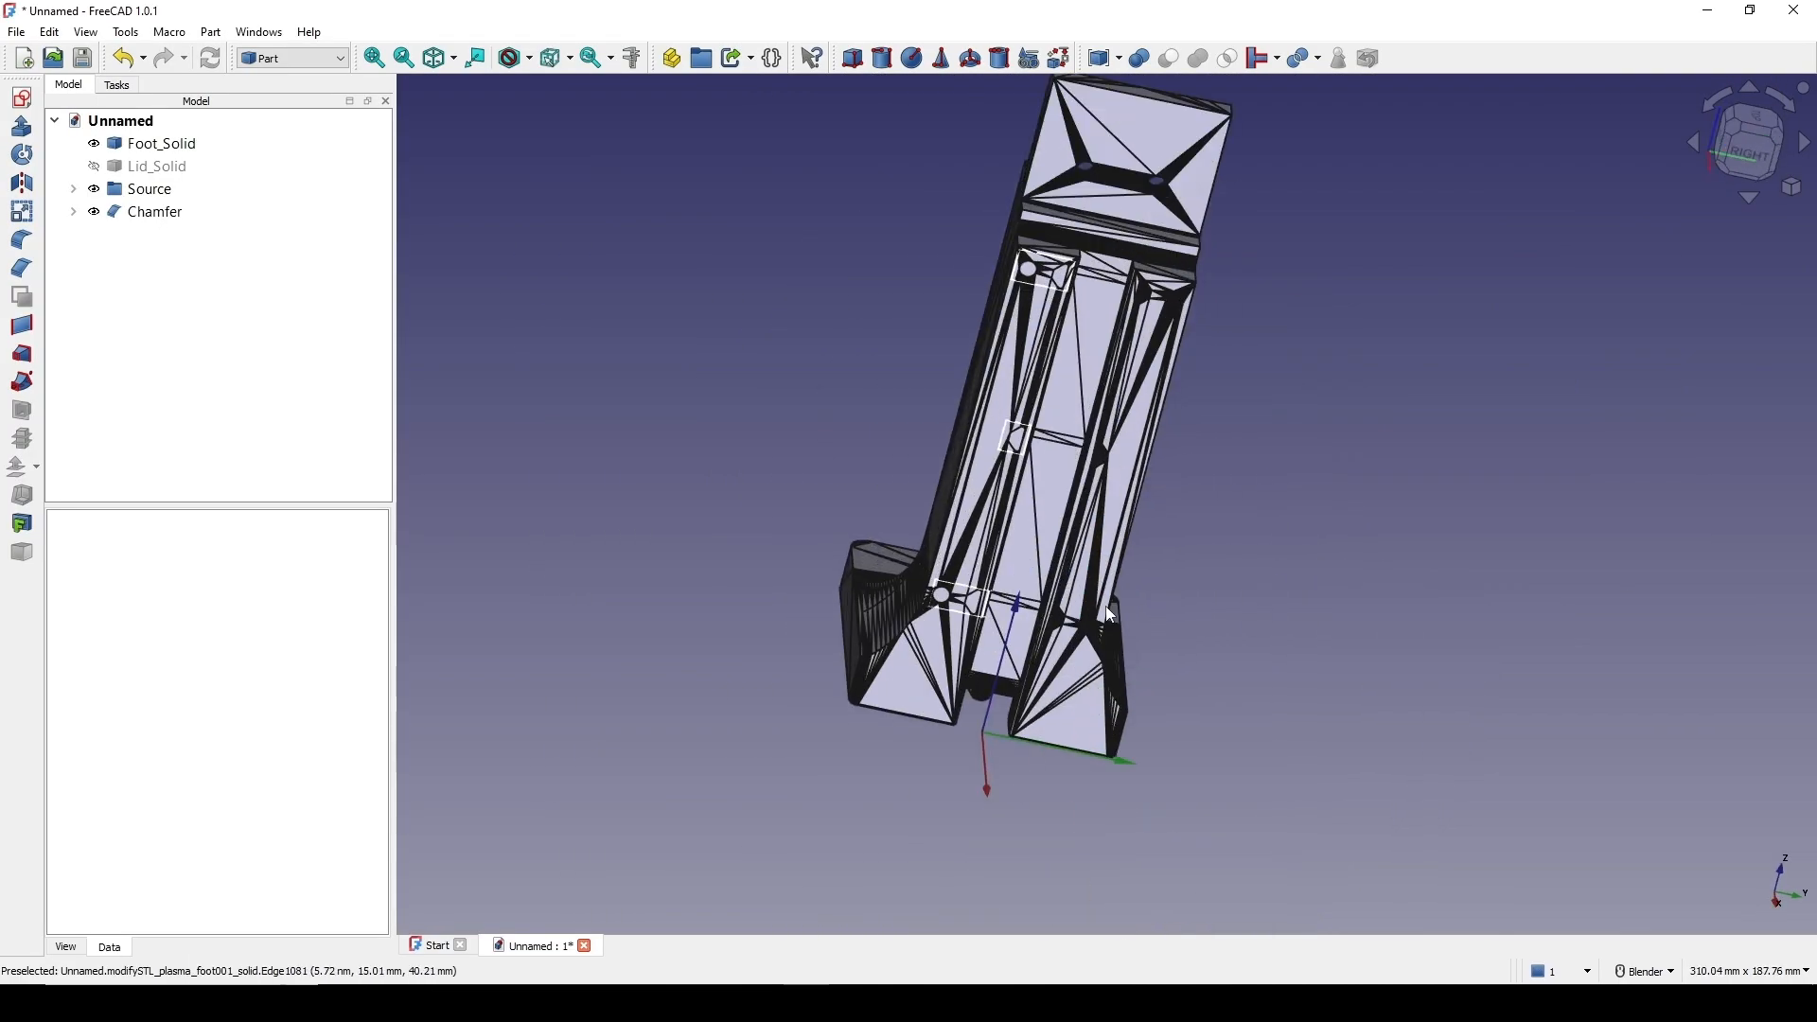
Mirror the chamfered blocks across the XZ plane, with the base point at the origin
middle_click_drag(799, 653, 1004, 672)
middle_click_drag(1064, 687, 1044, 663, "shift")
scroll(1077, 604, "up", 3)
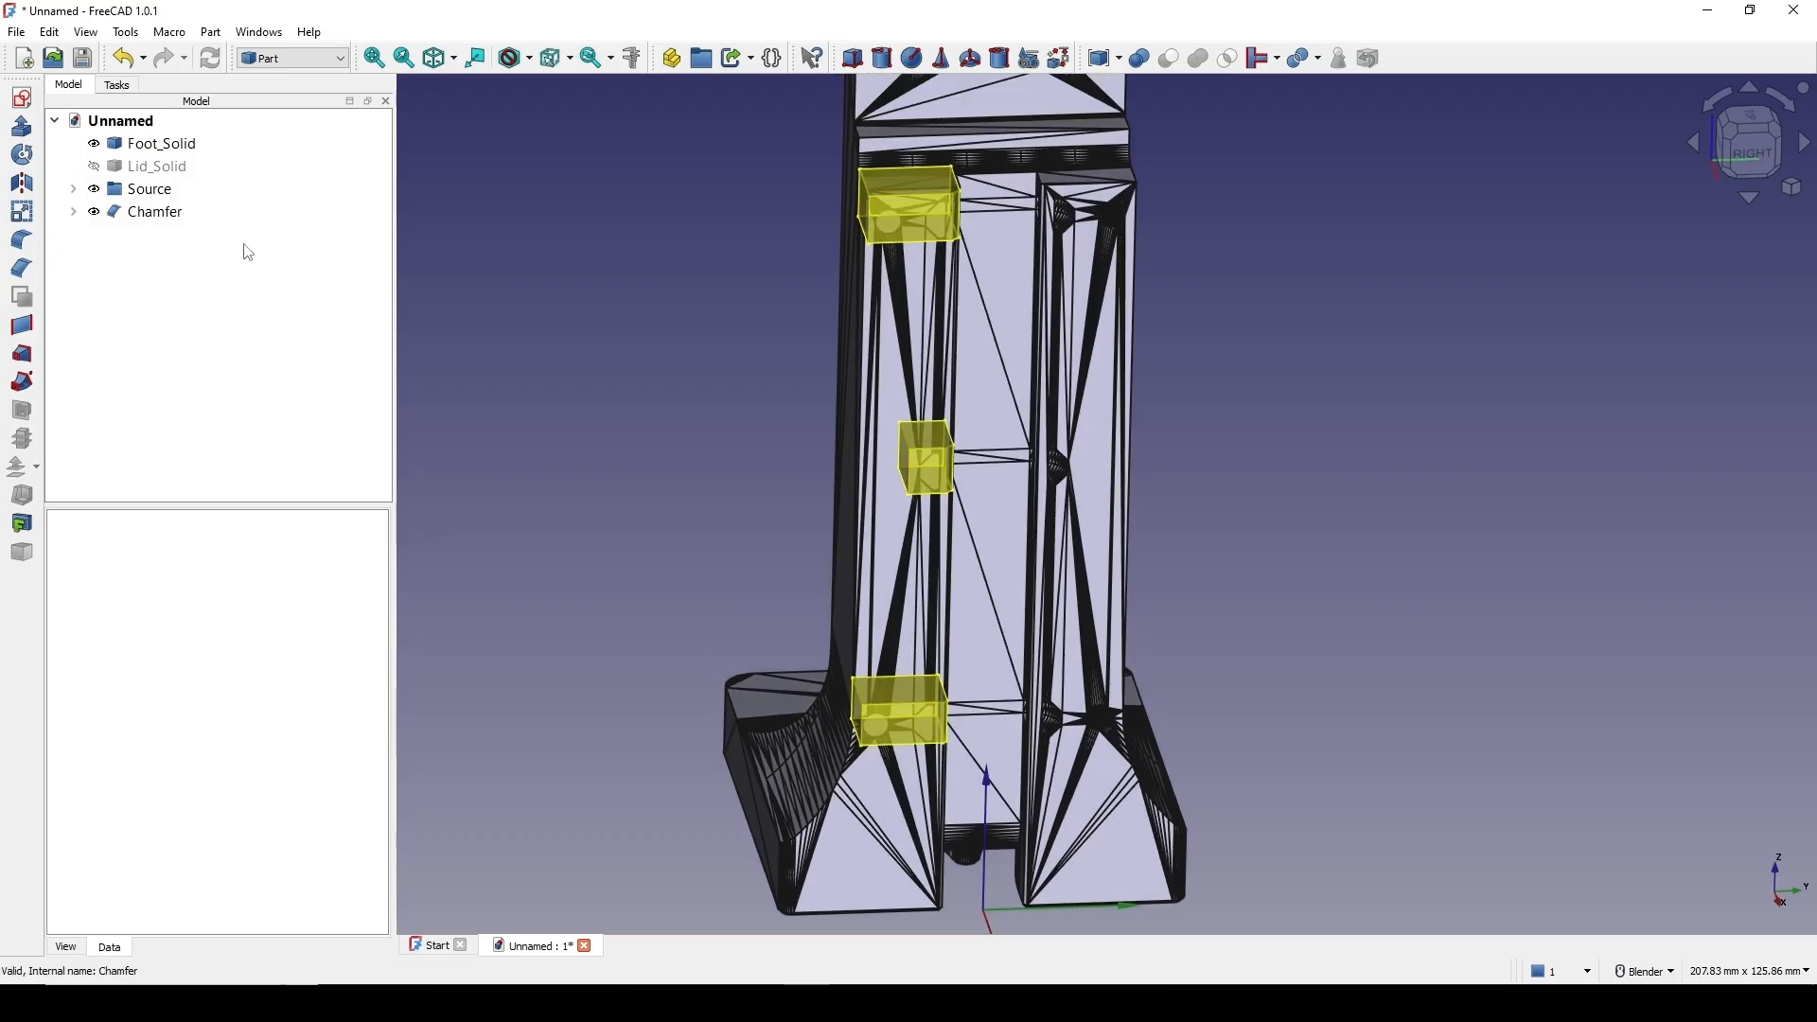
left_click(169, 214)
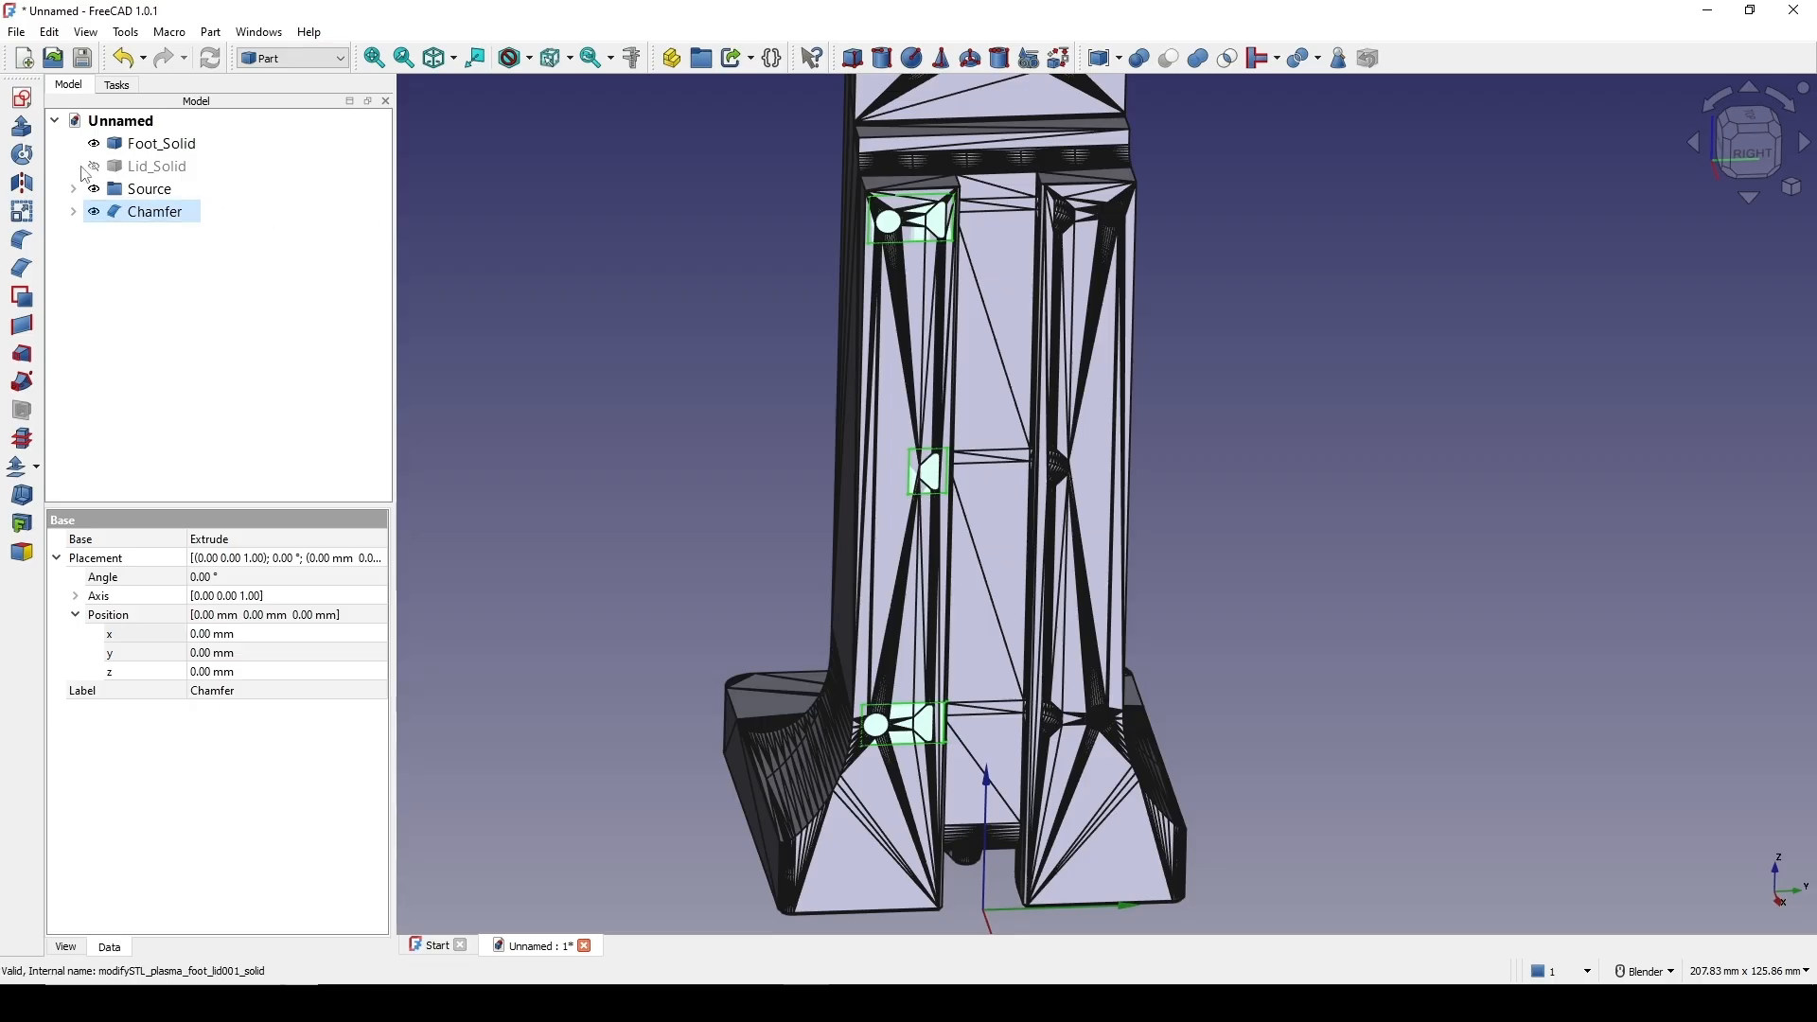
left_click(23, 183)
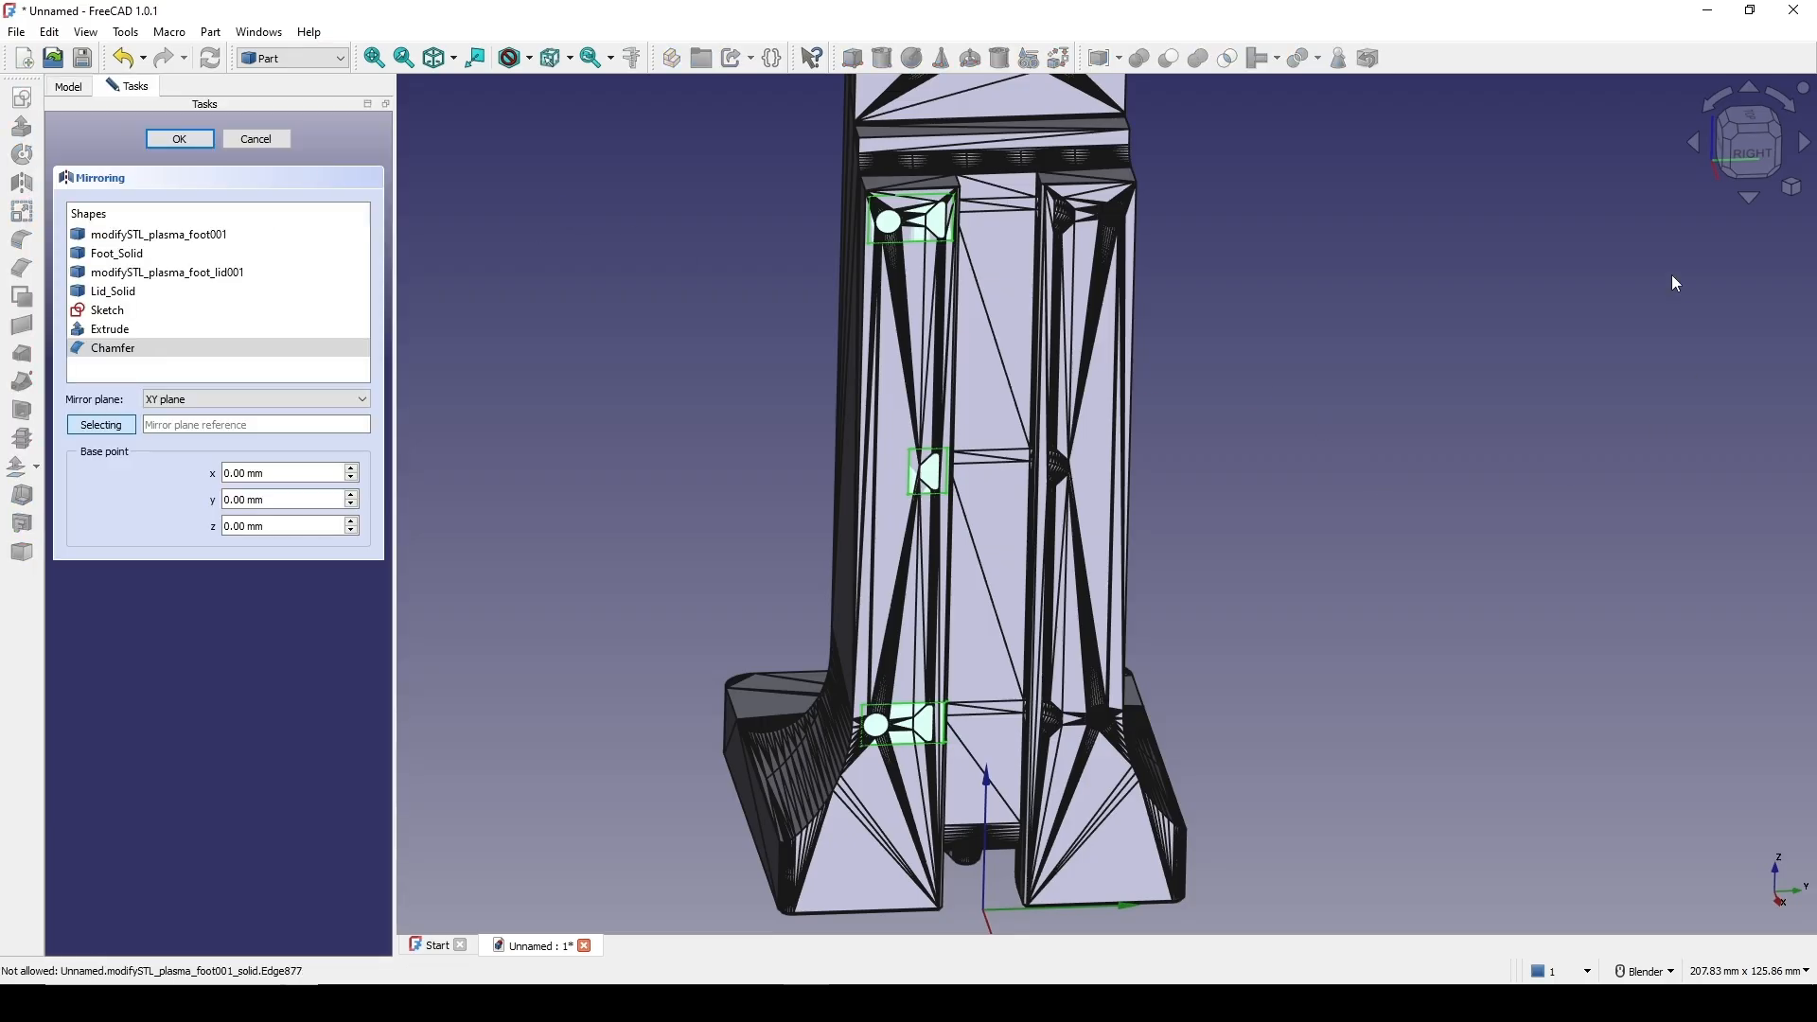
left_click(224, 399)
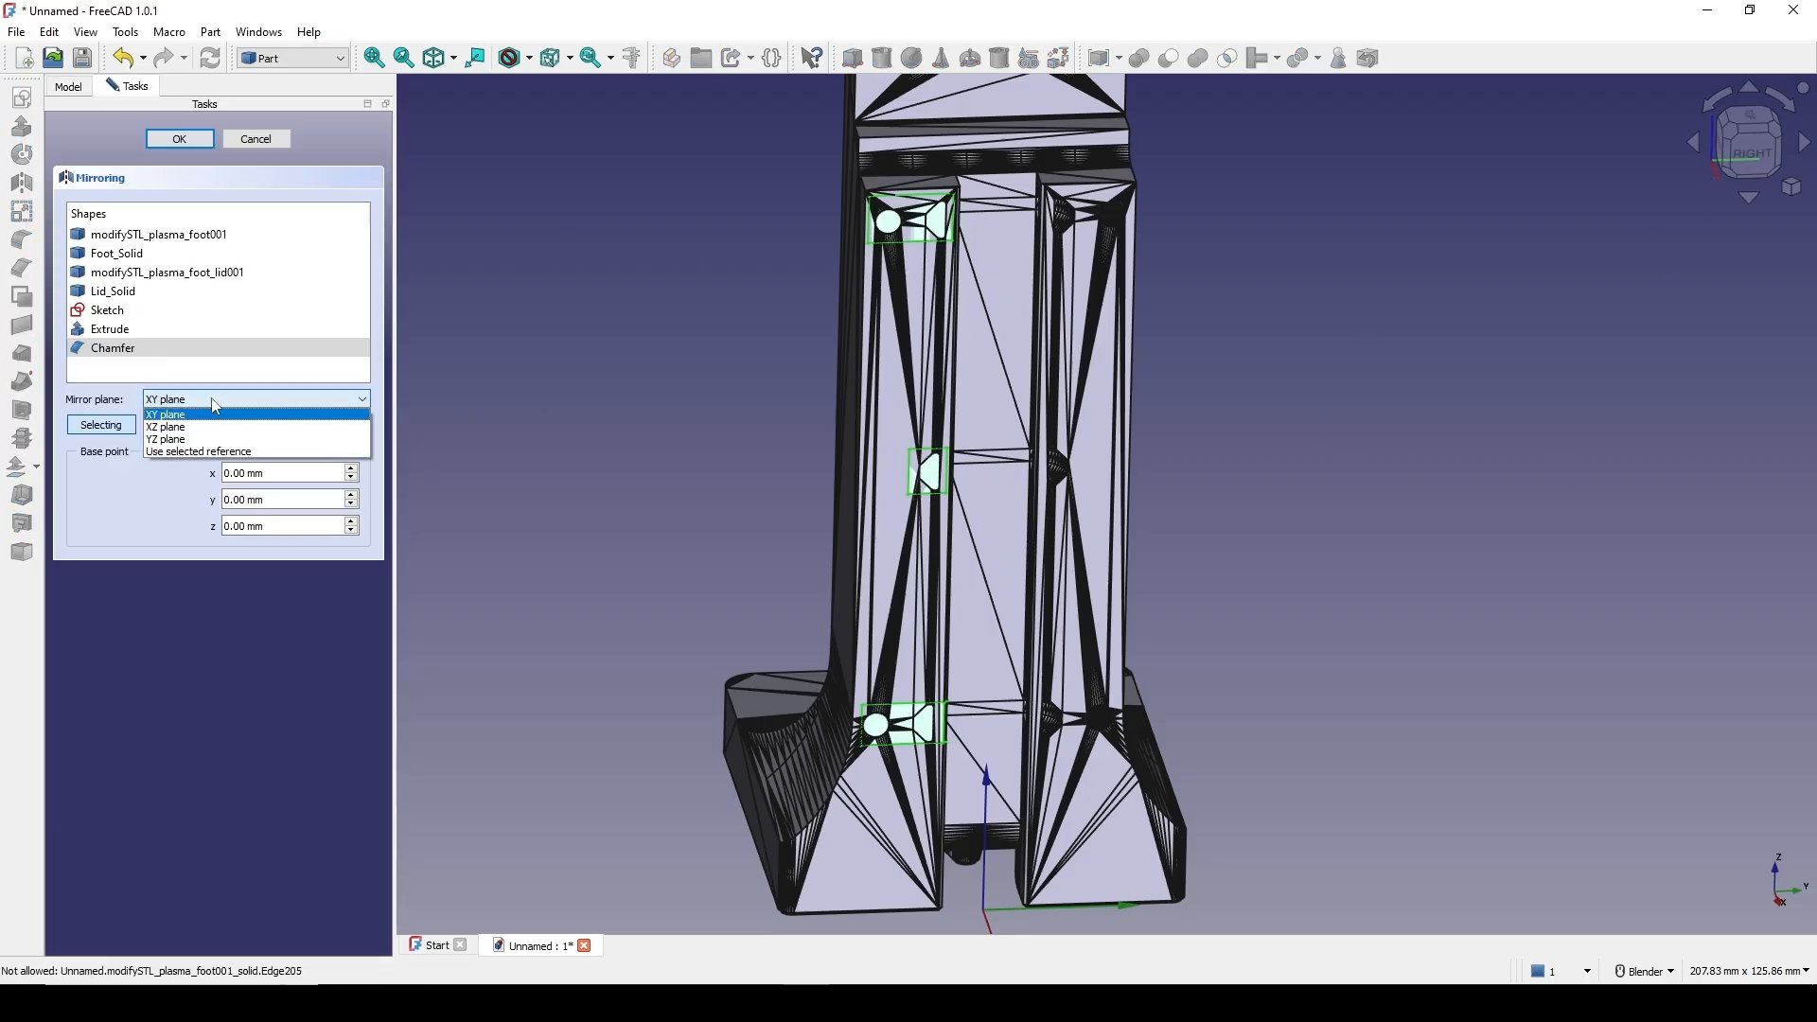
left_click(166, 427)
left_click(180, 139)
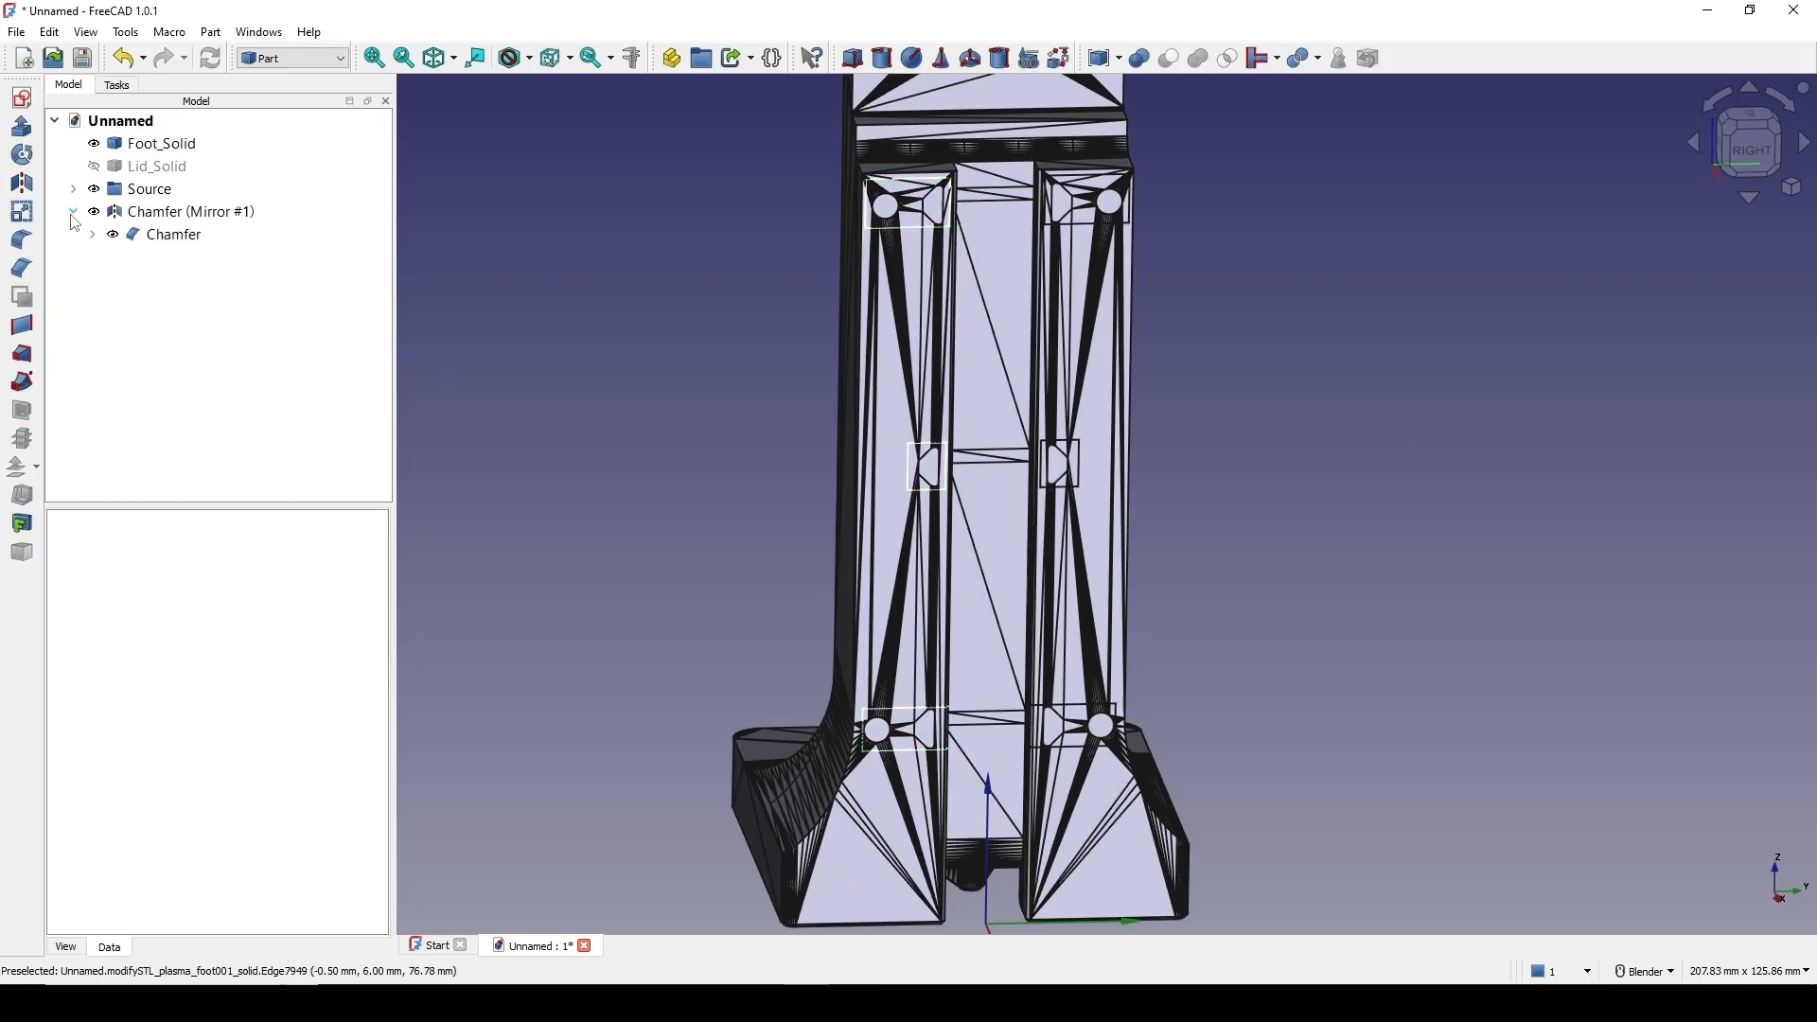
Combine the original chamfered blocks and their mirrored copy into one compound
left_click(152, 214)
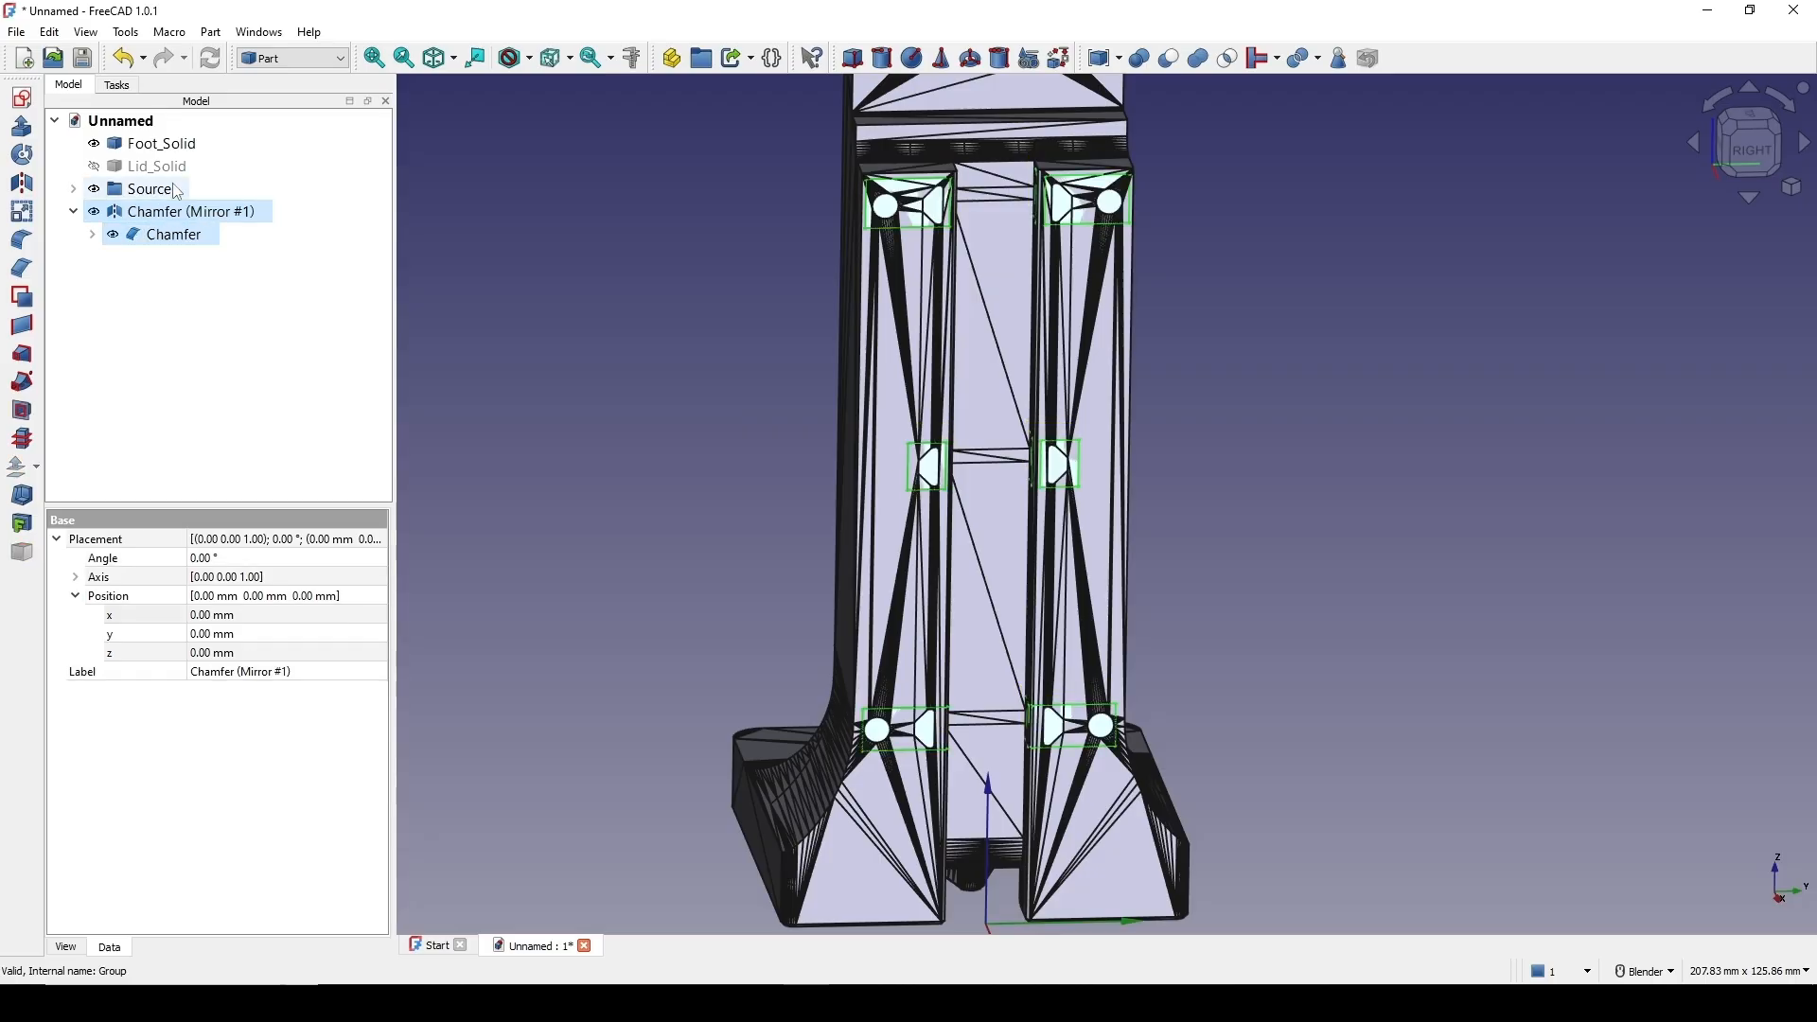
left_click(210, 32)
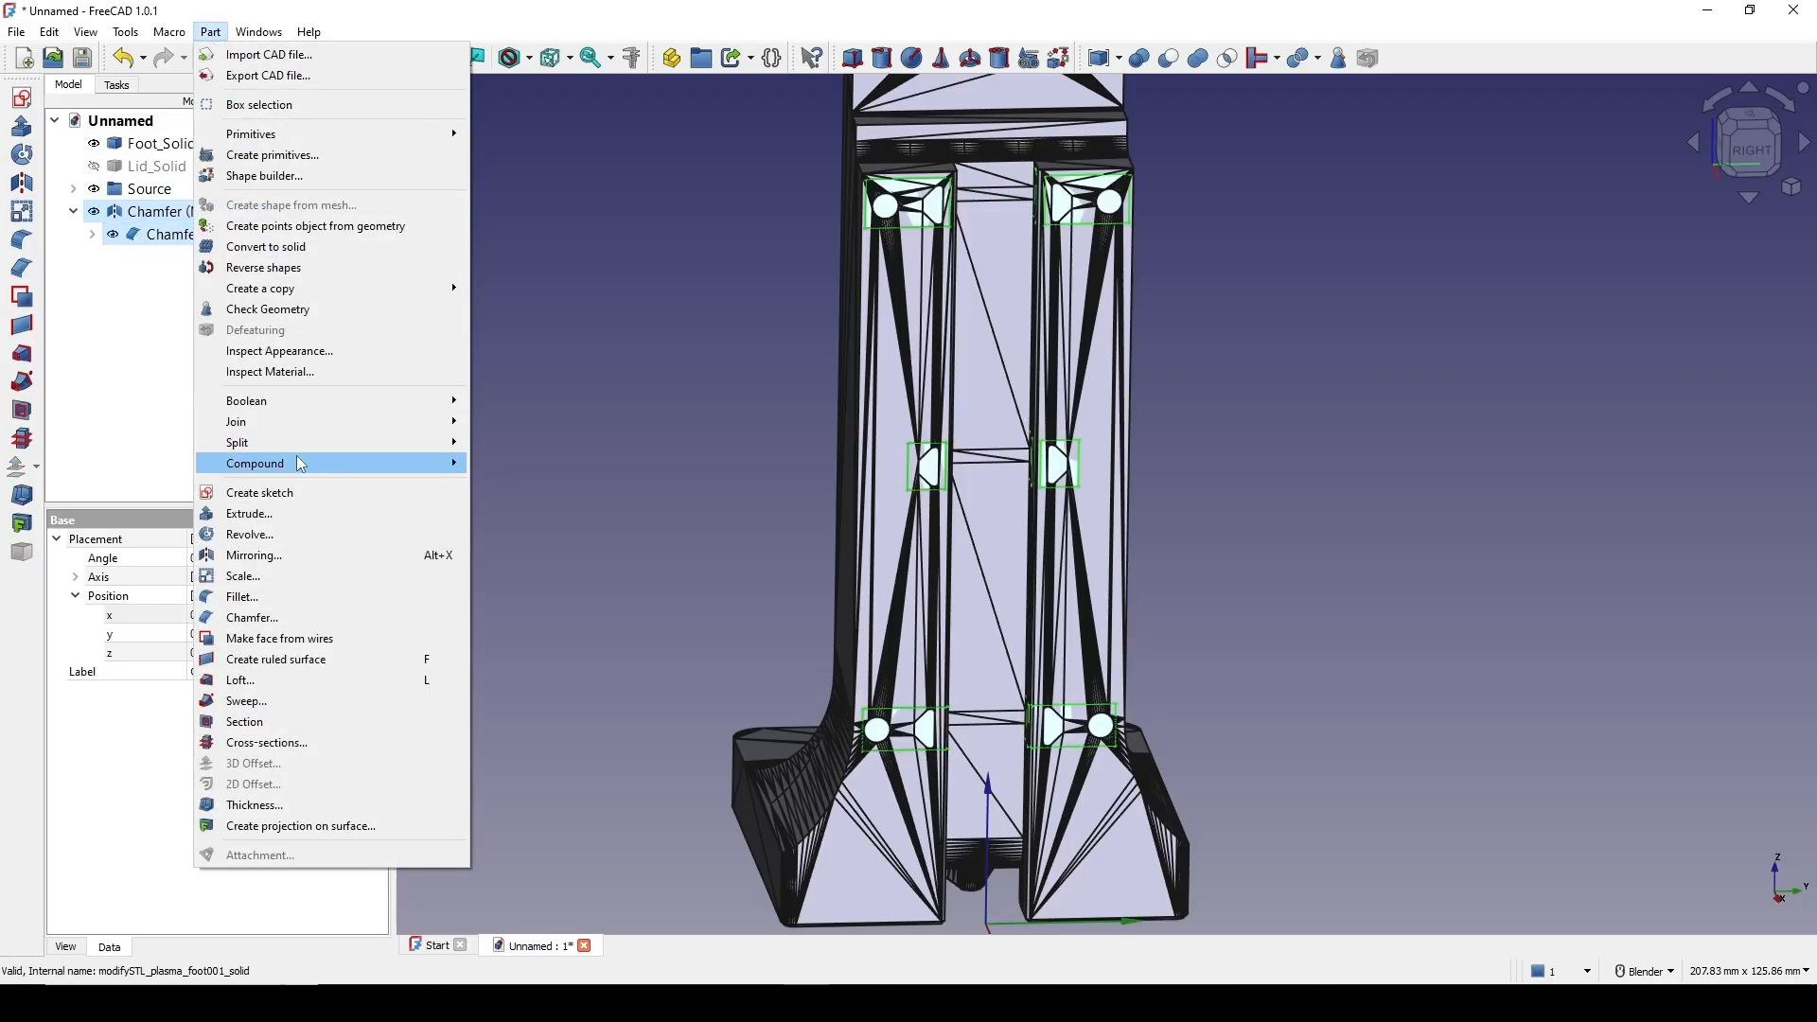
mouse_move(435, 464)
left_click(493, 461)
middle_click_drag(1006, 508, 1070, 475, "shift")
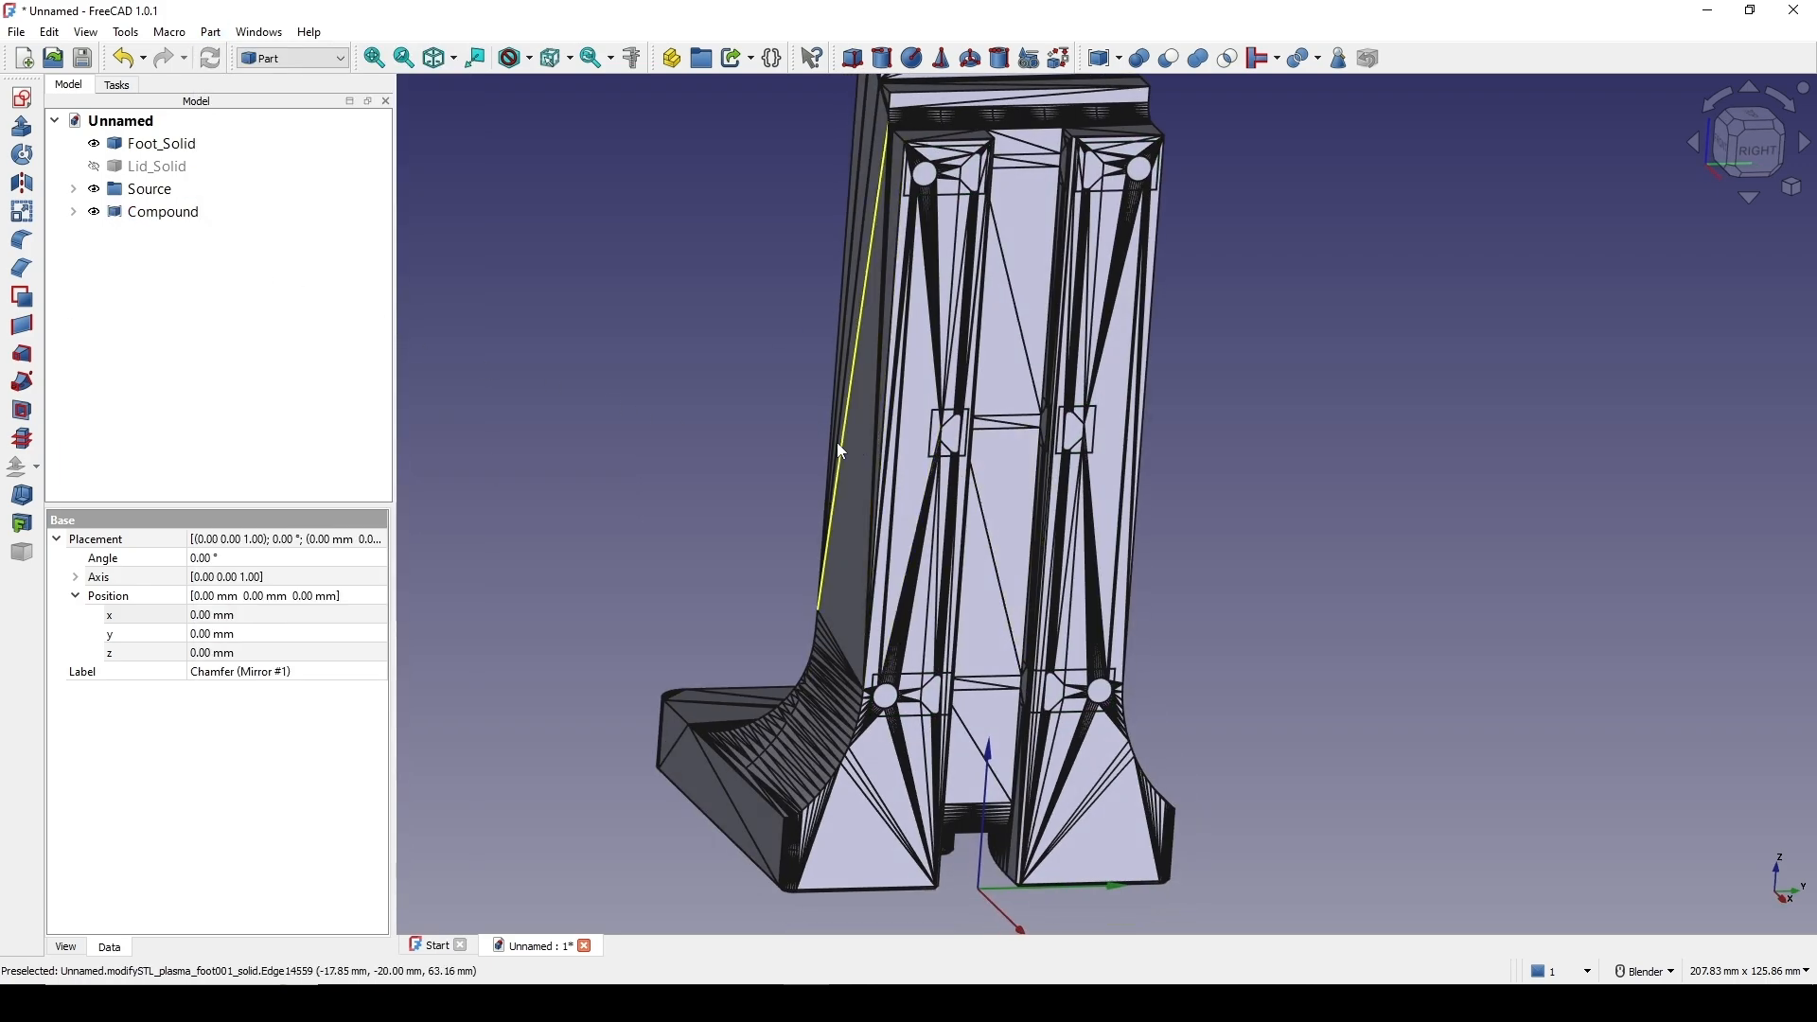
Fuse Foot_Solid and the compound of filler blocks into one shape with a union
left_click(183, 148)
left_click(172, 212, "ctrl")
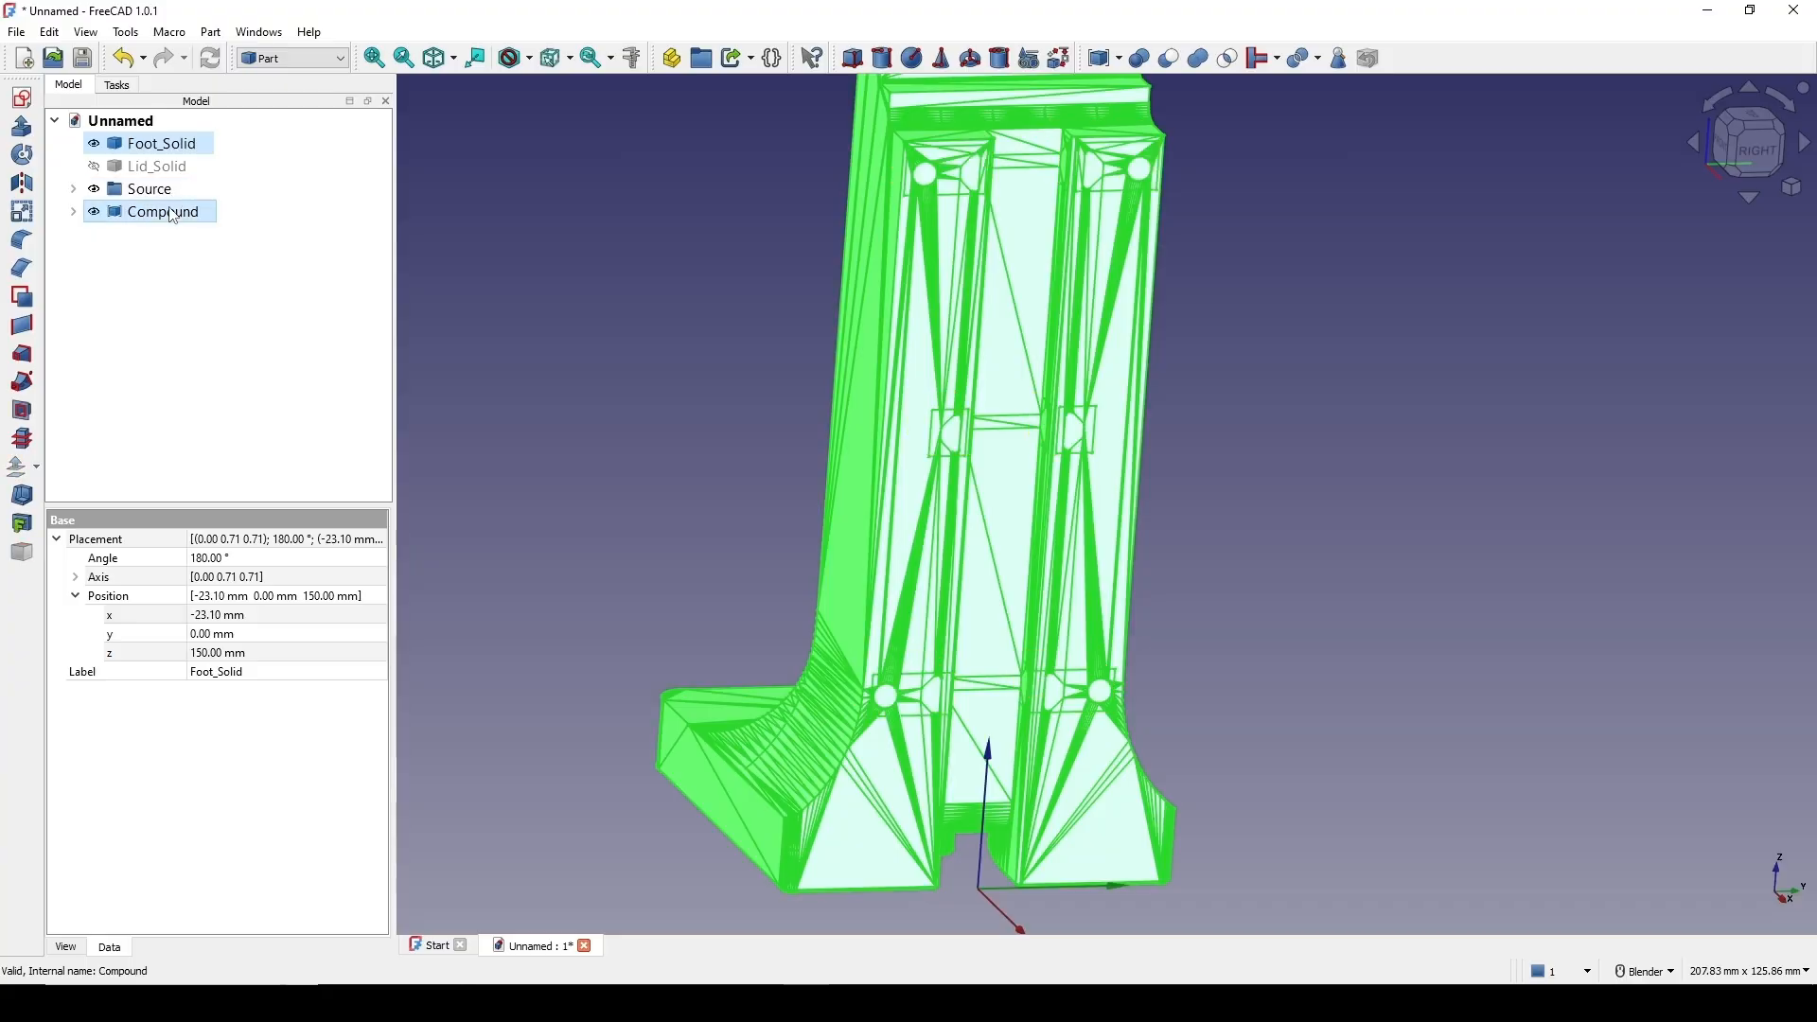
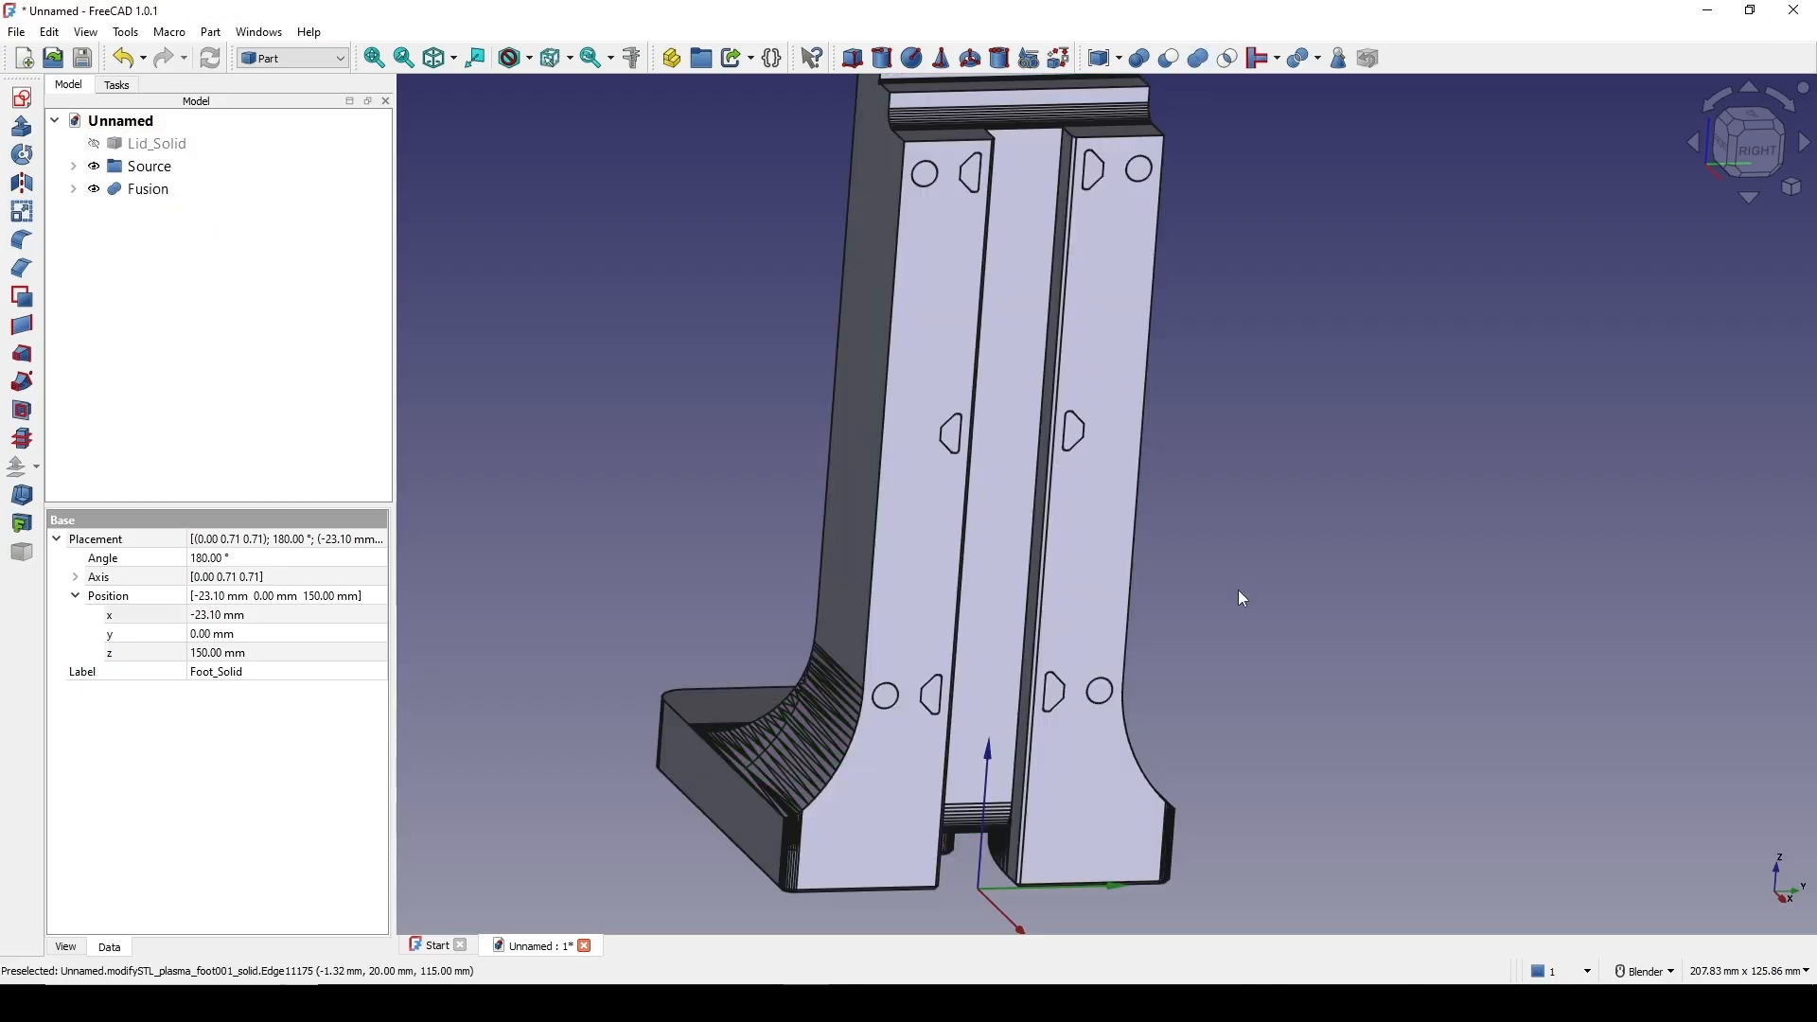
key("3")
middle_click_drag(1125, 640, 1133, 695)
scroll(1056, 667, "up", 2)
middle_click_drag(1134, 695, 1156, 609, "shift")
middle_click_drag(1070, 653, 1254, 523)
scroll(1247, 622, "down", 5)
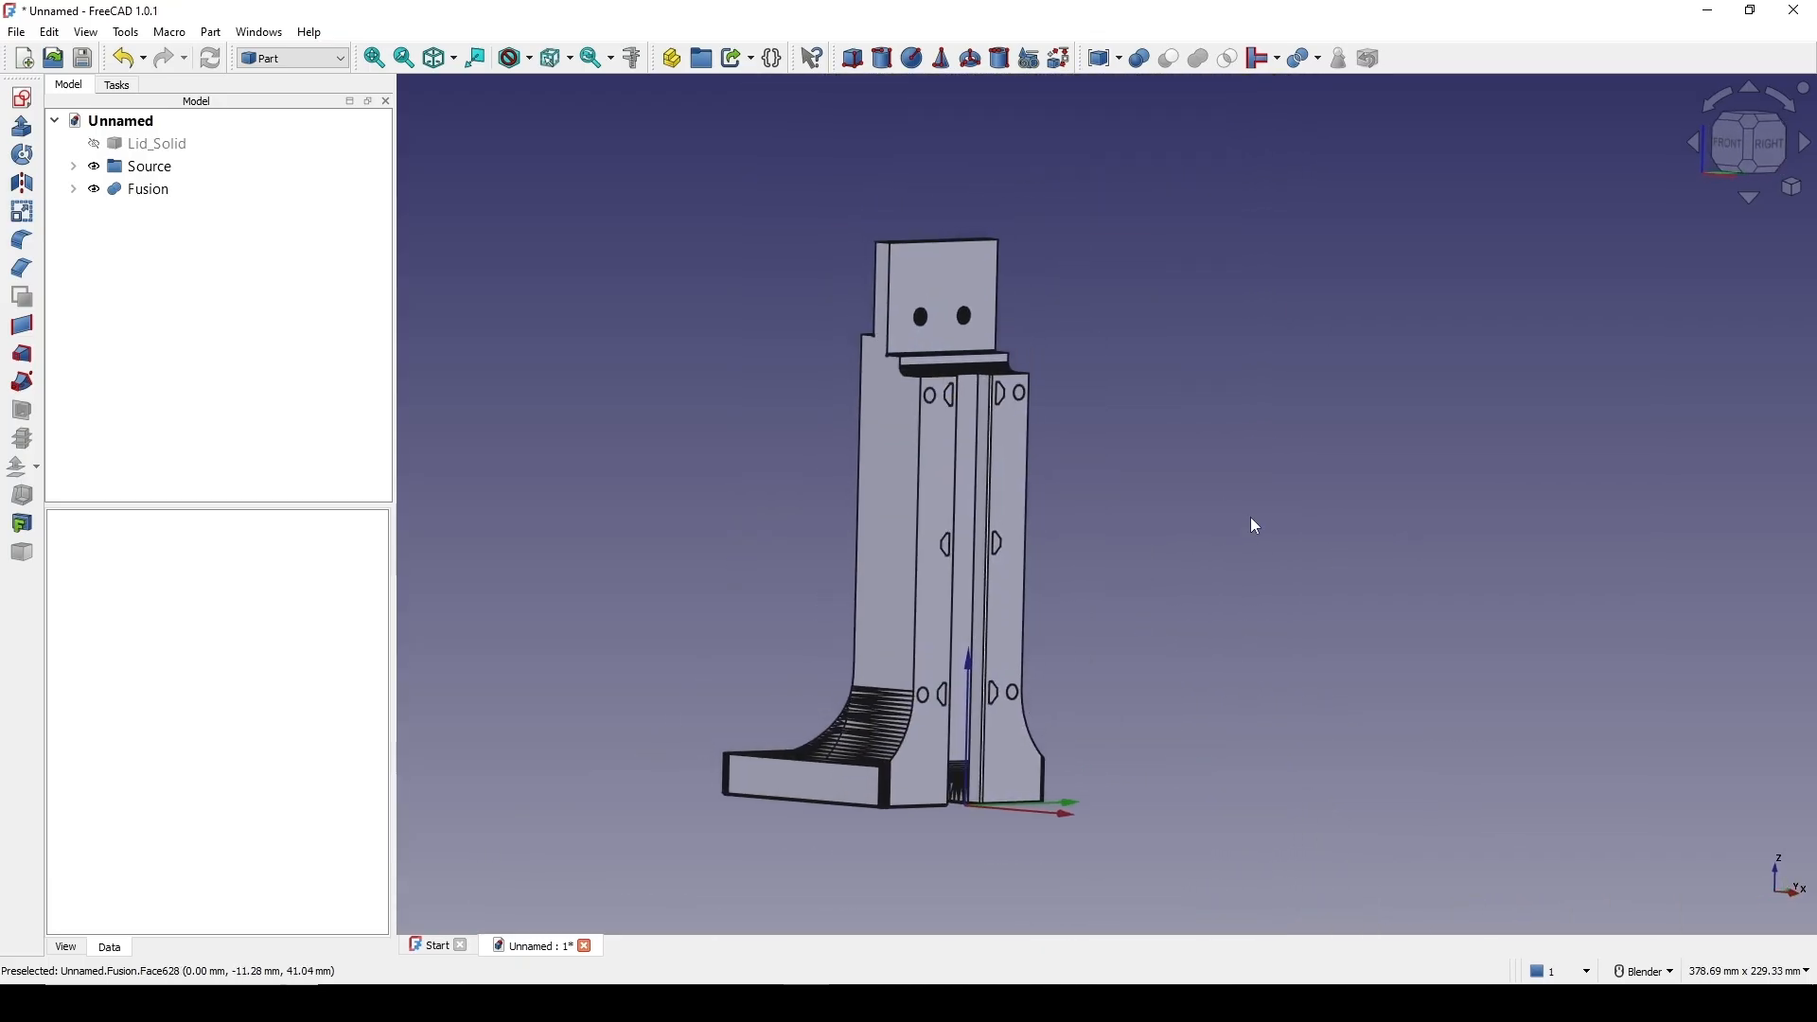
Show Lid_Solid and hide the fused foot
left_click(152, 146)
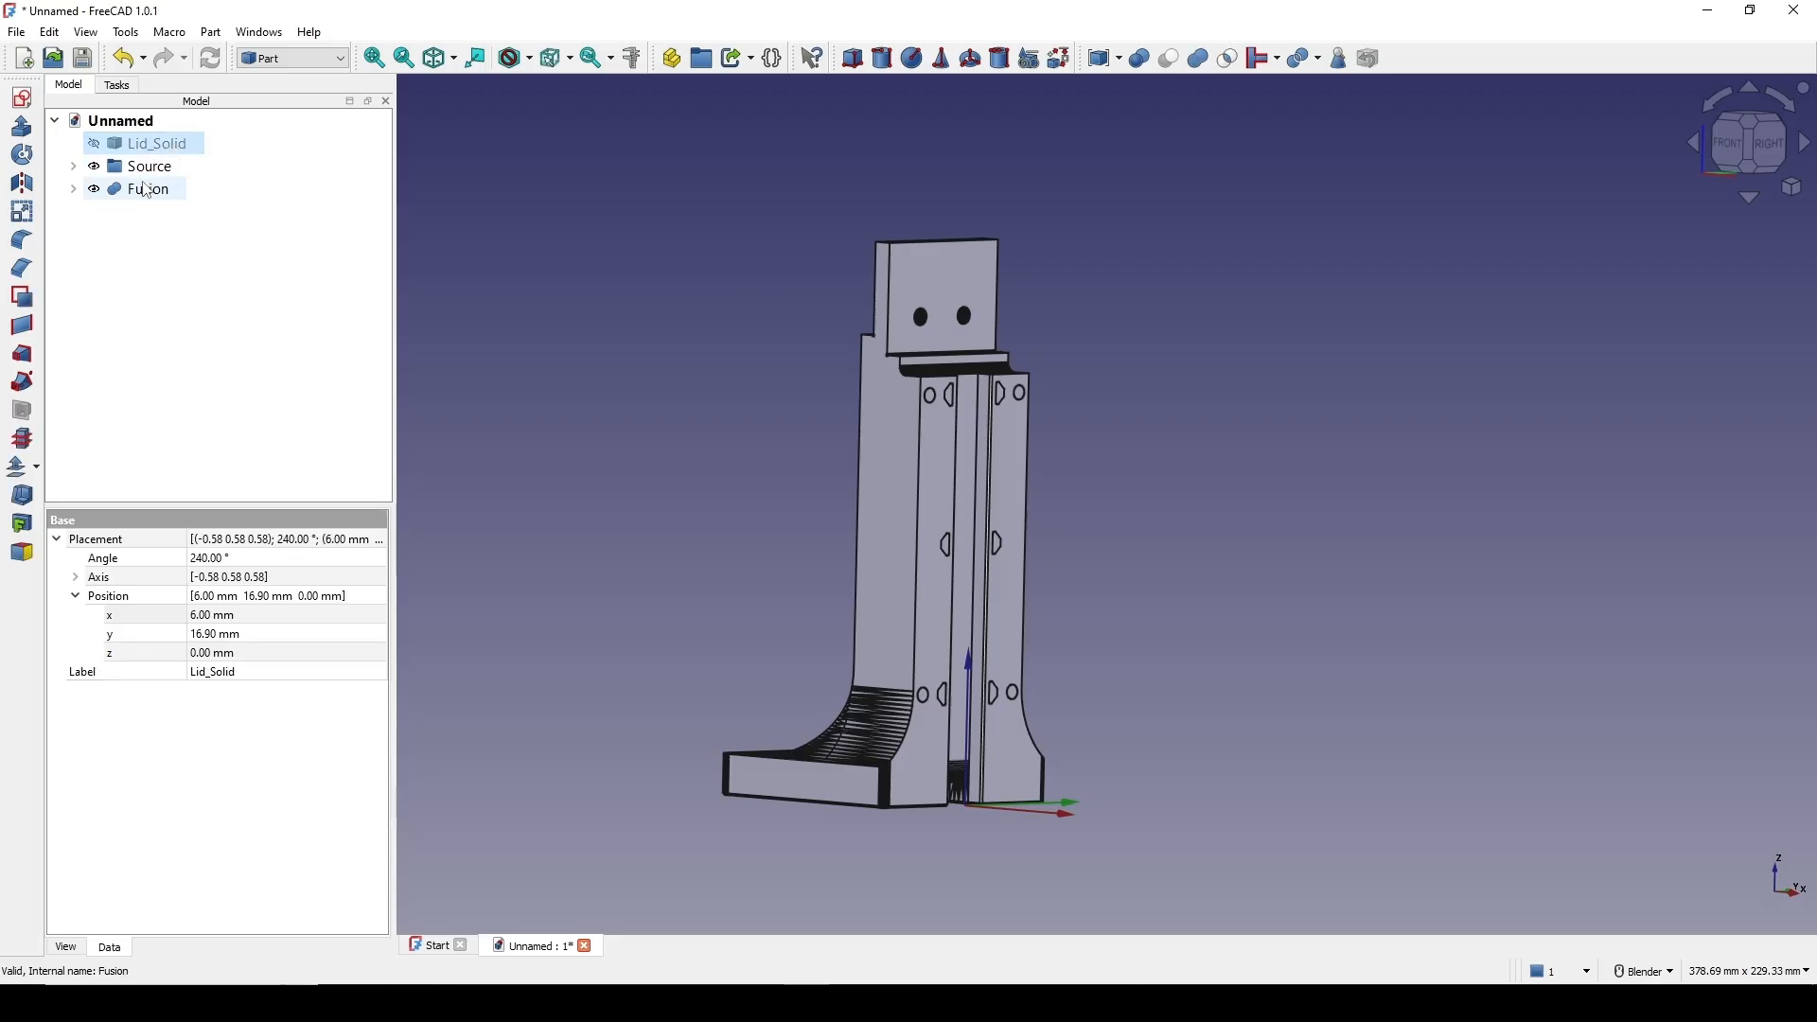
key("space")
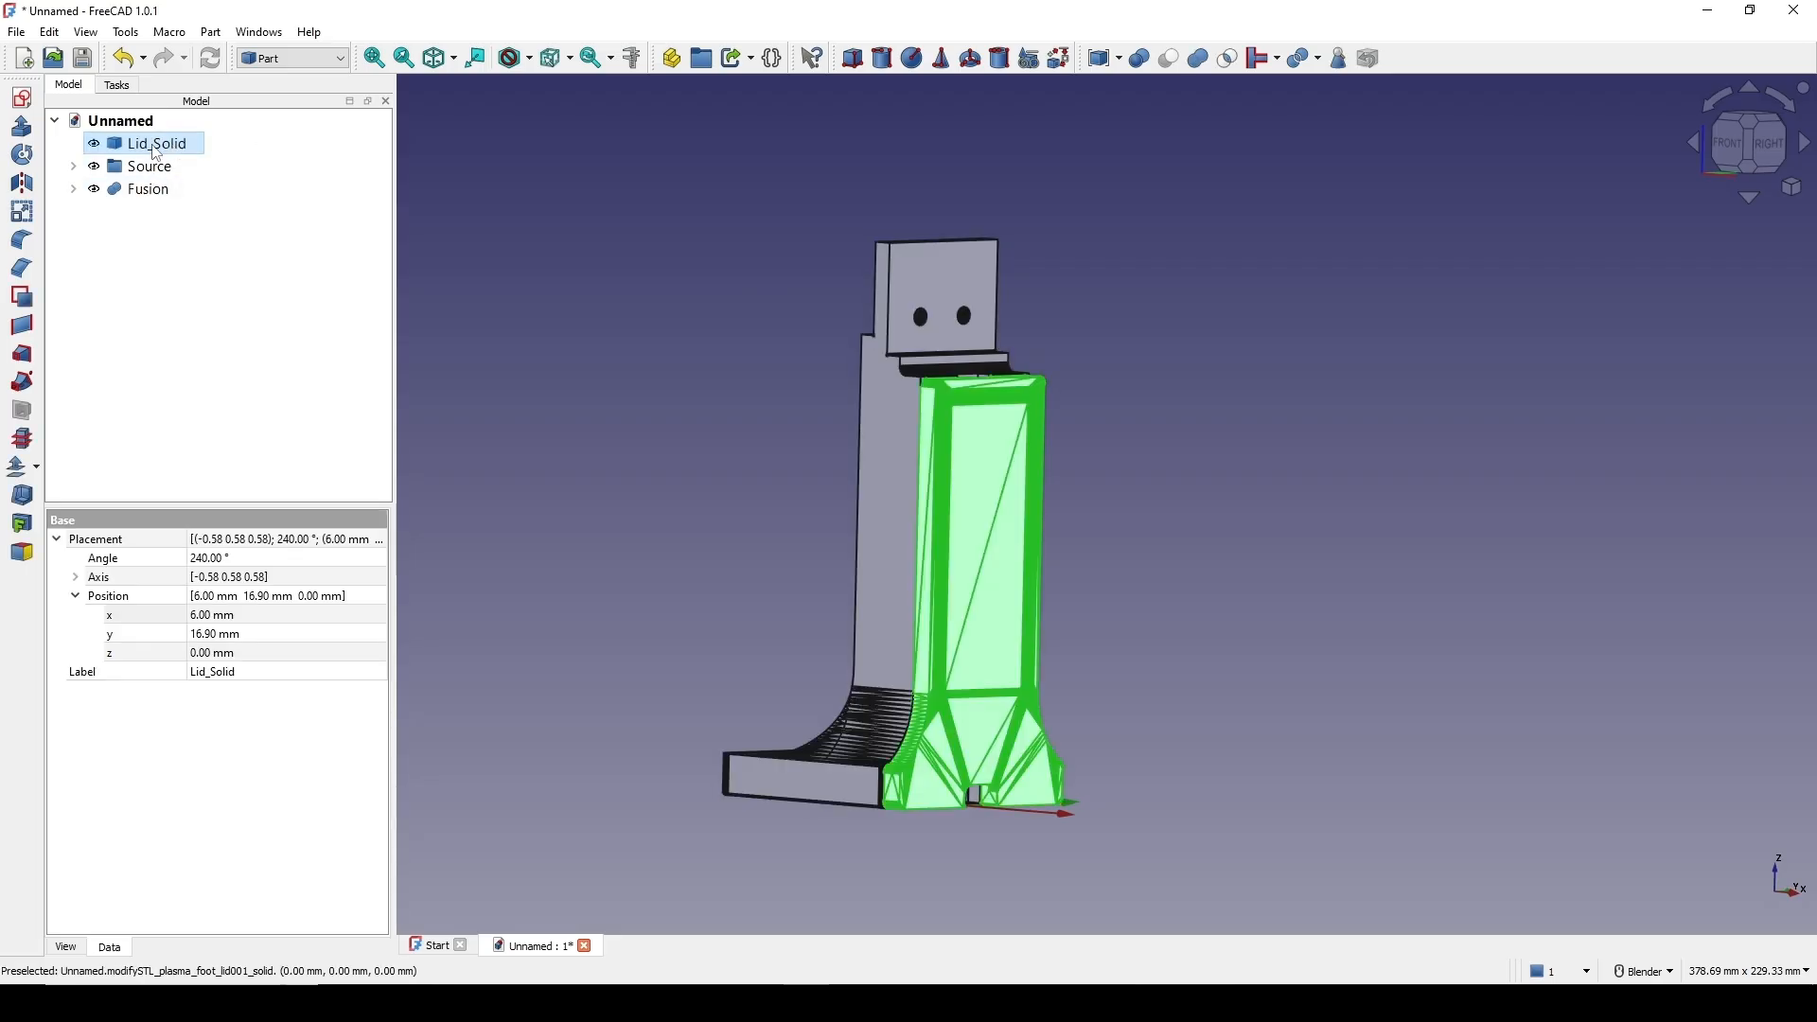
middle_click_drag(1014, 617, 1181, 627)
left_click(911, 584)
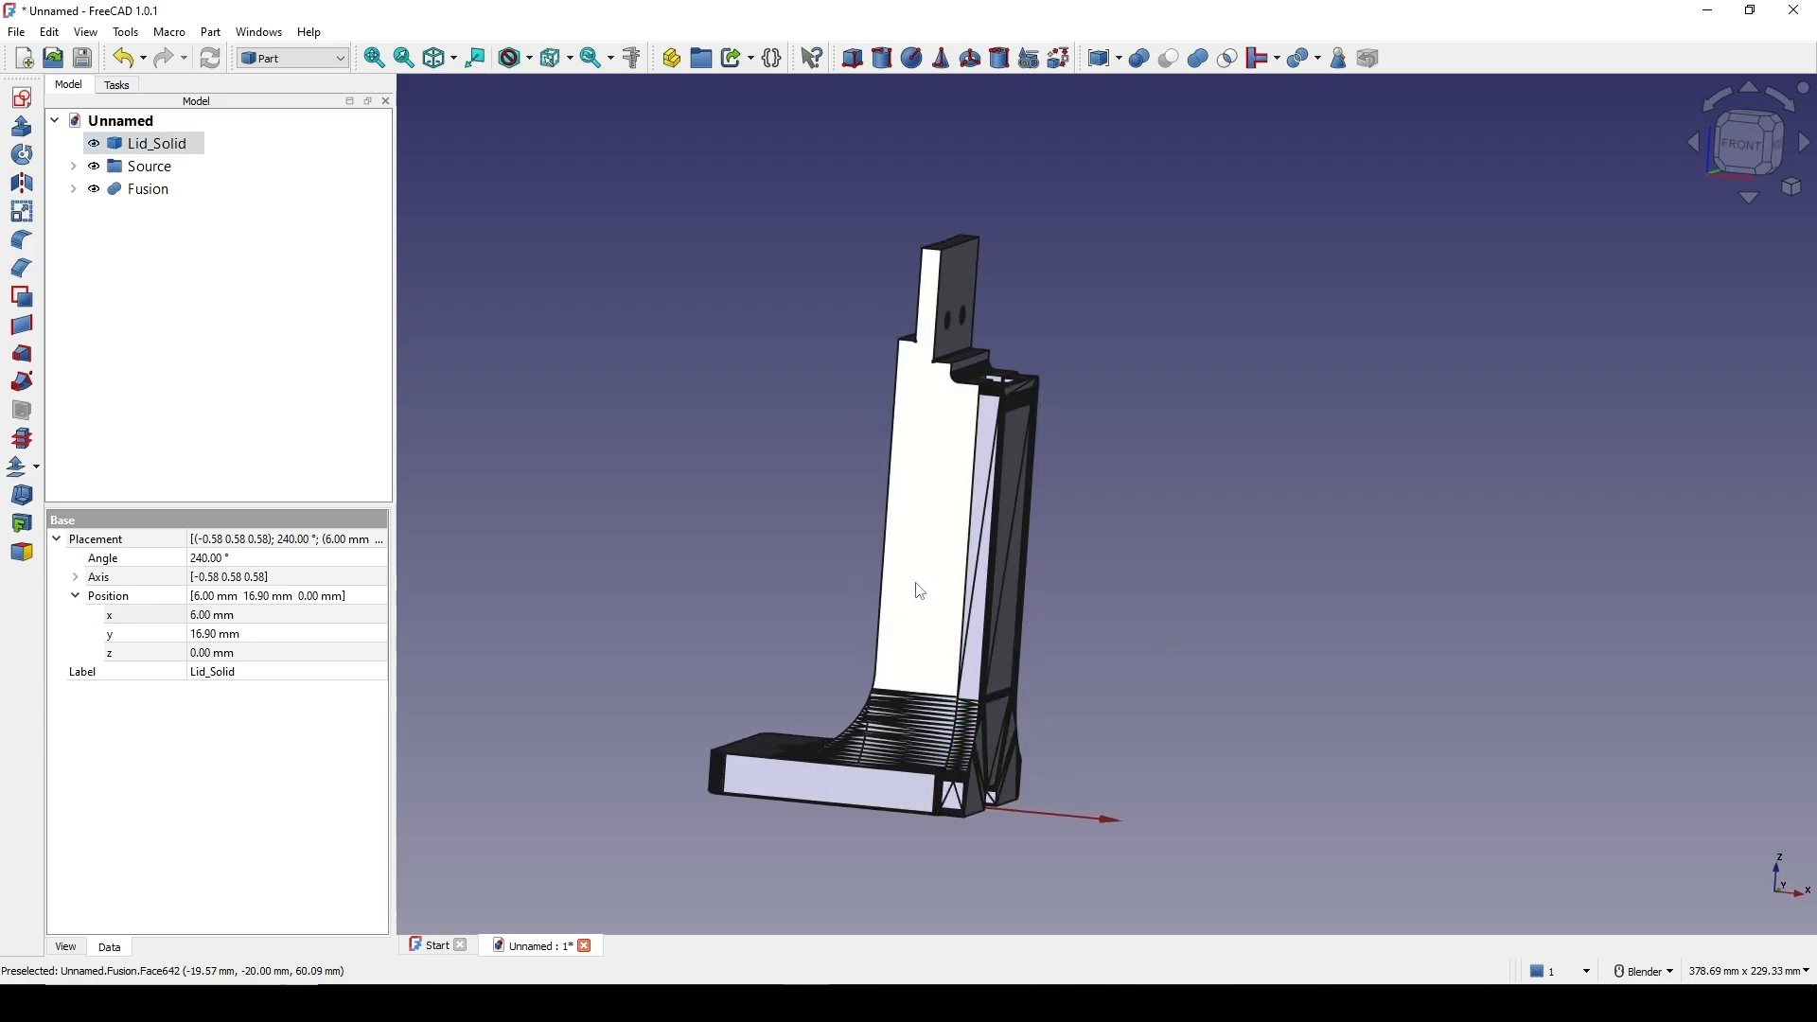
key("space")
Examine the lid's inner and outer faces, including its screw holes and edges
middle_click_drag(1001, 604, 1154, 714)
scroll(864, 713, "up", 5)
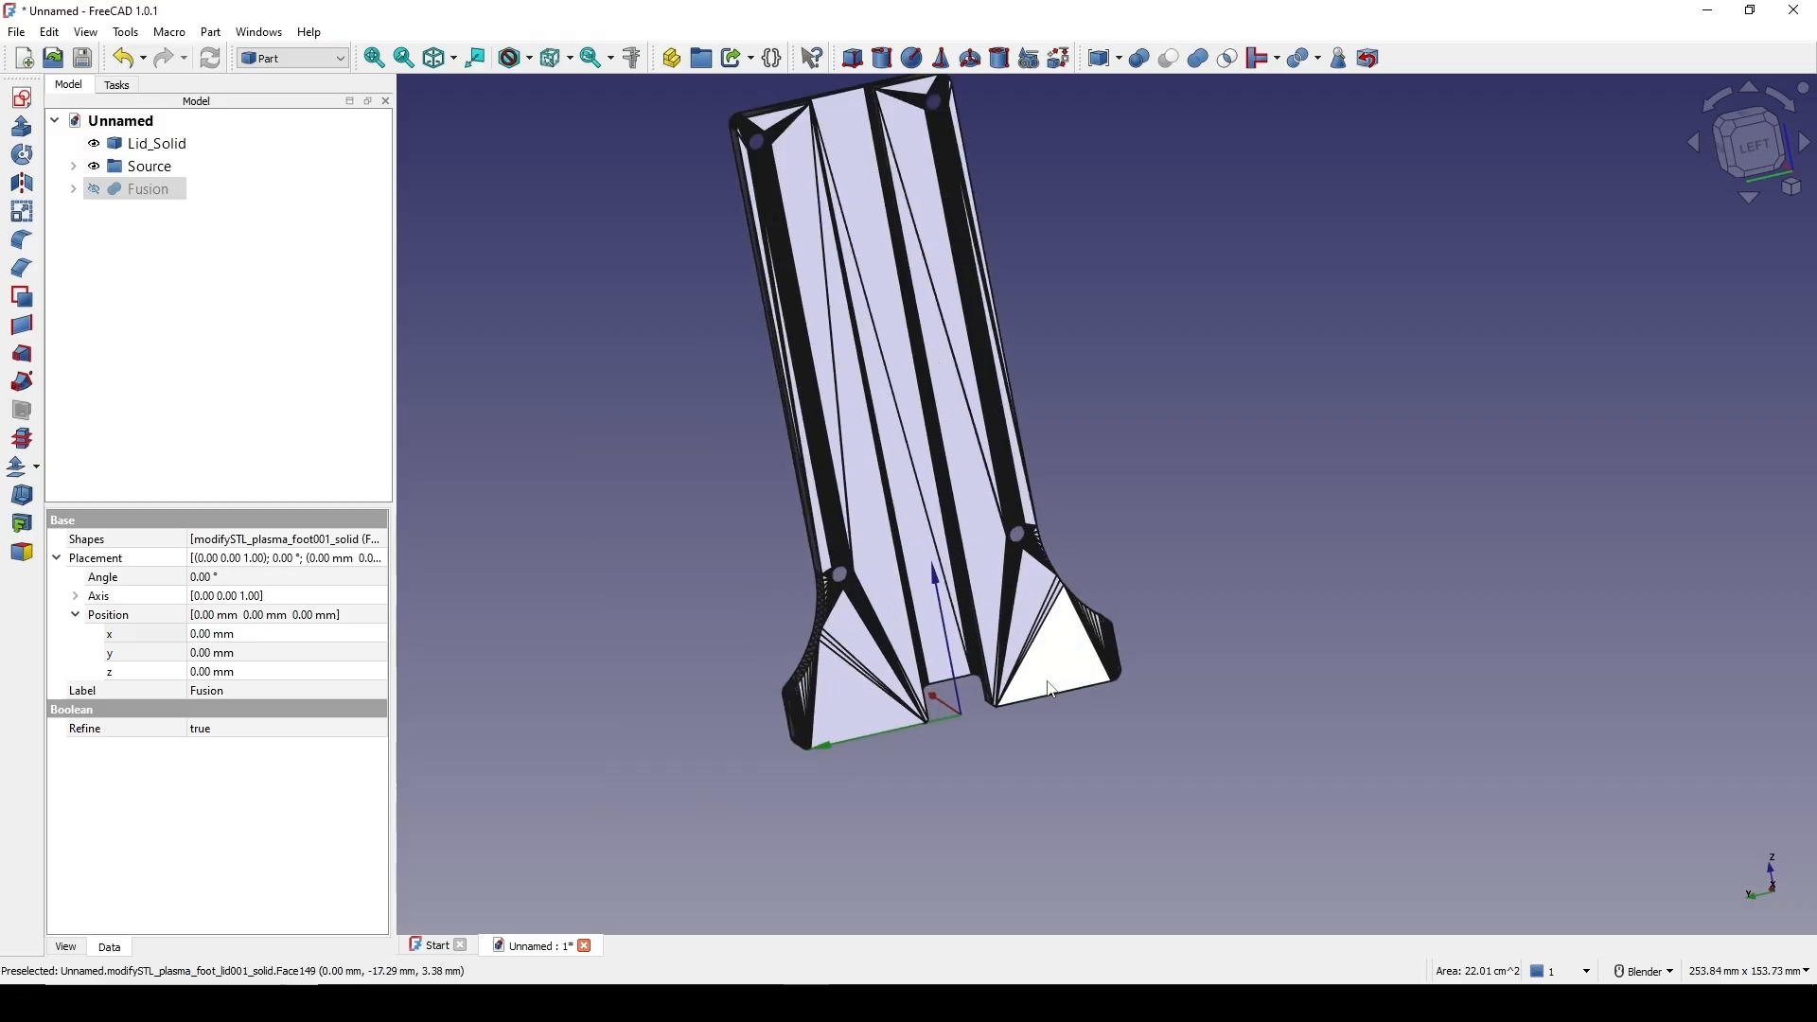
scroll(1055, 882, "down", 6)
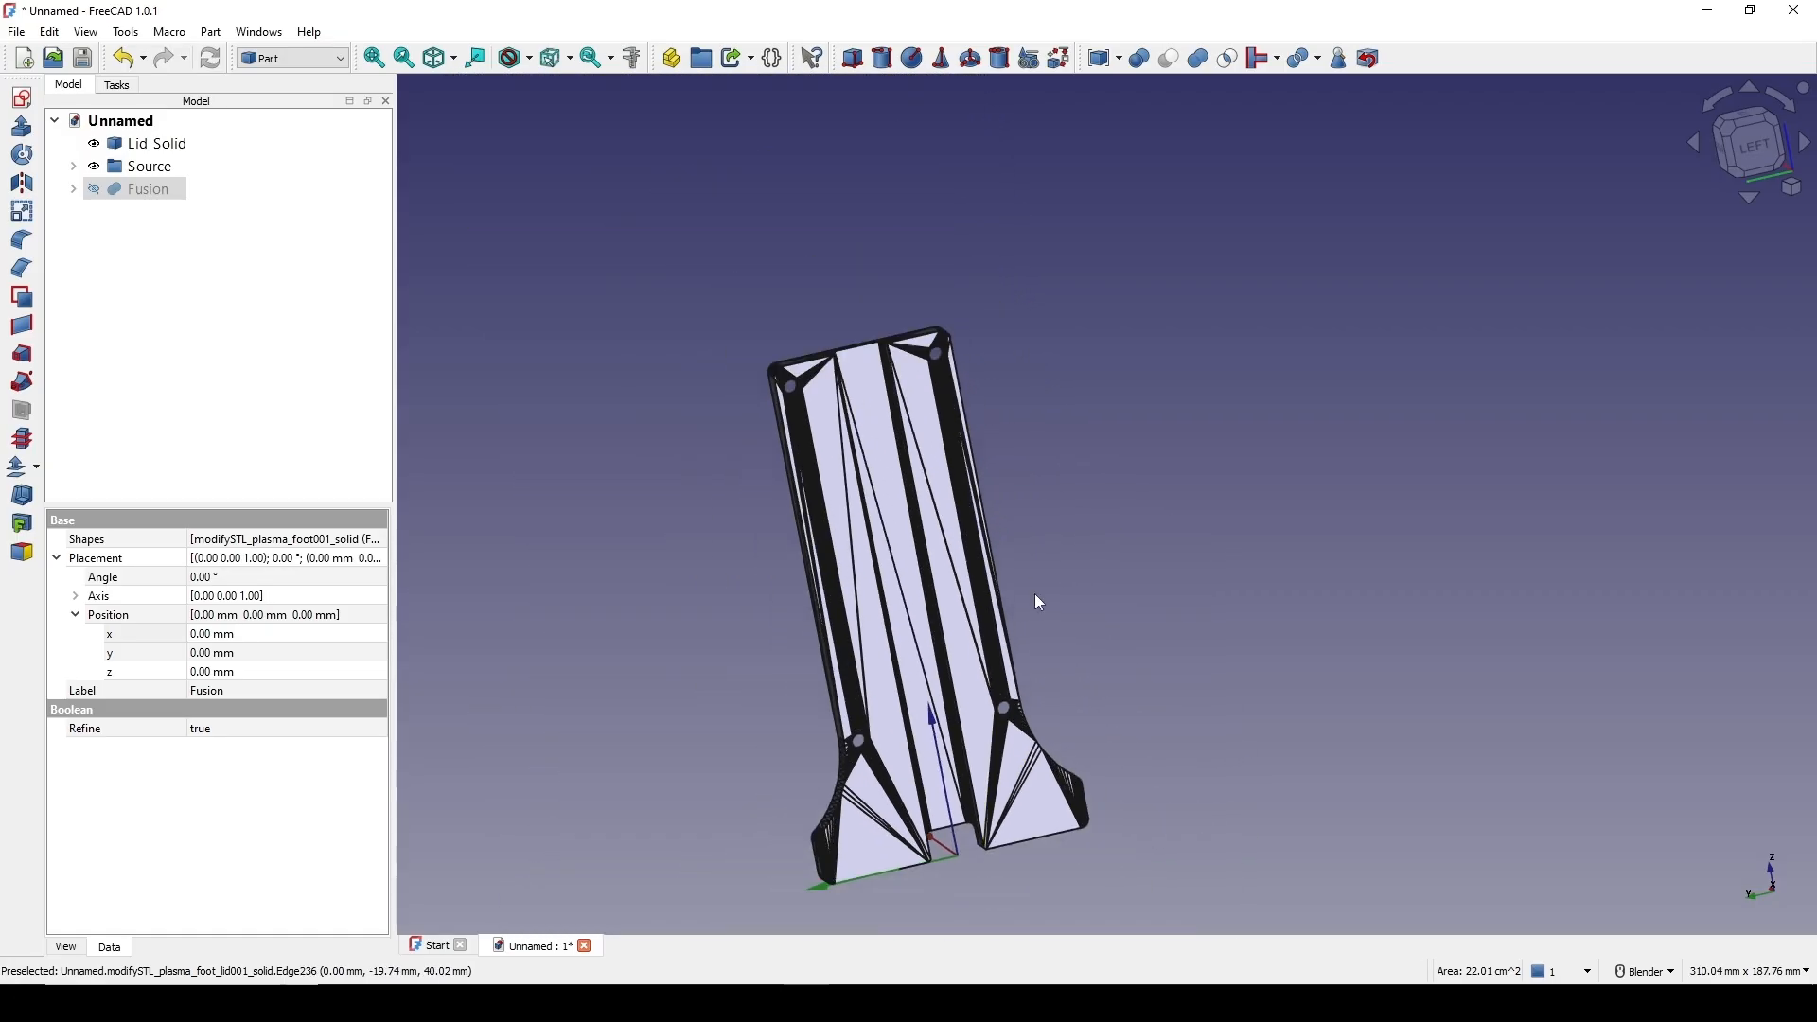
scroll(1035, 593, "up", 5)
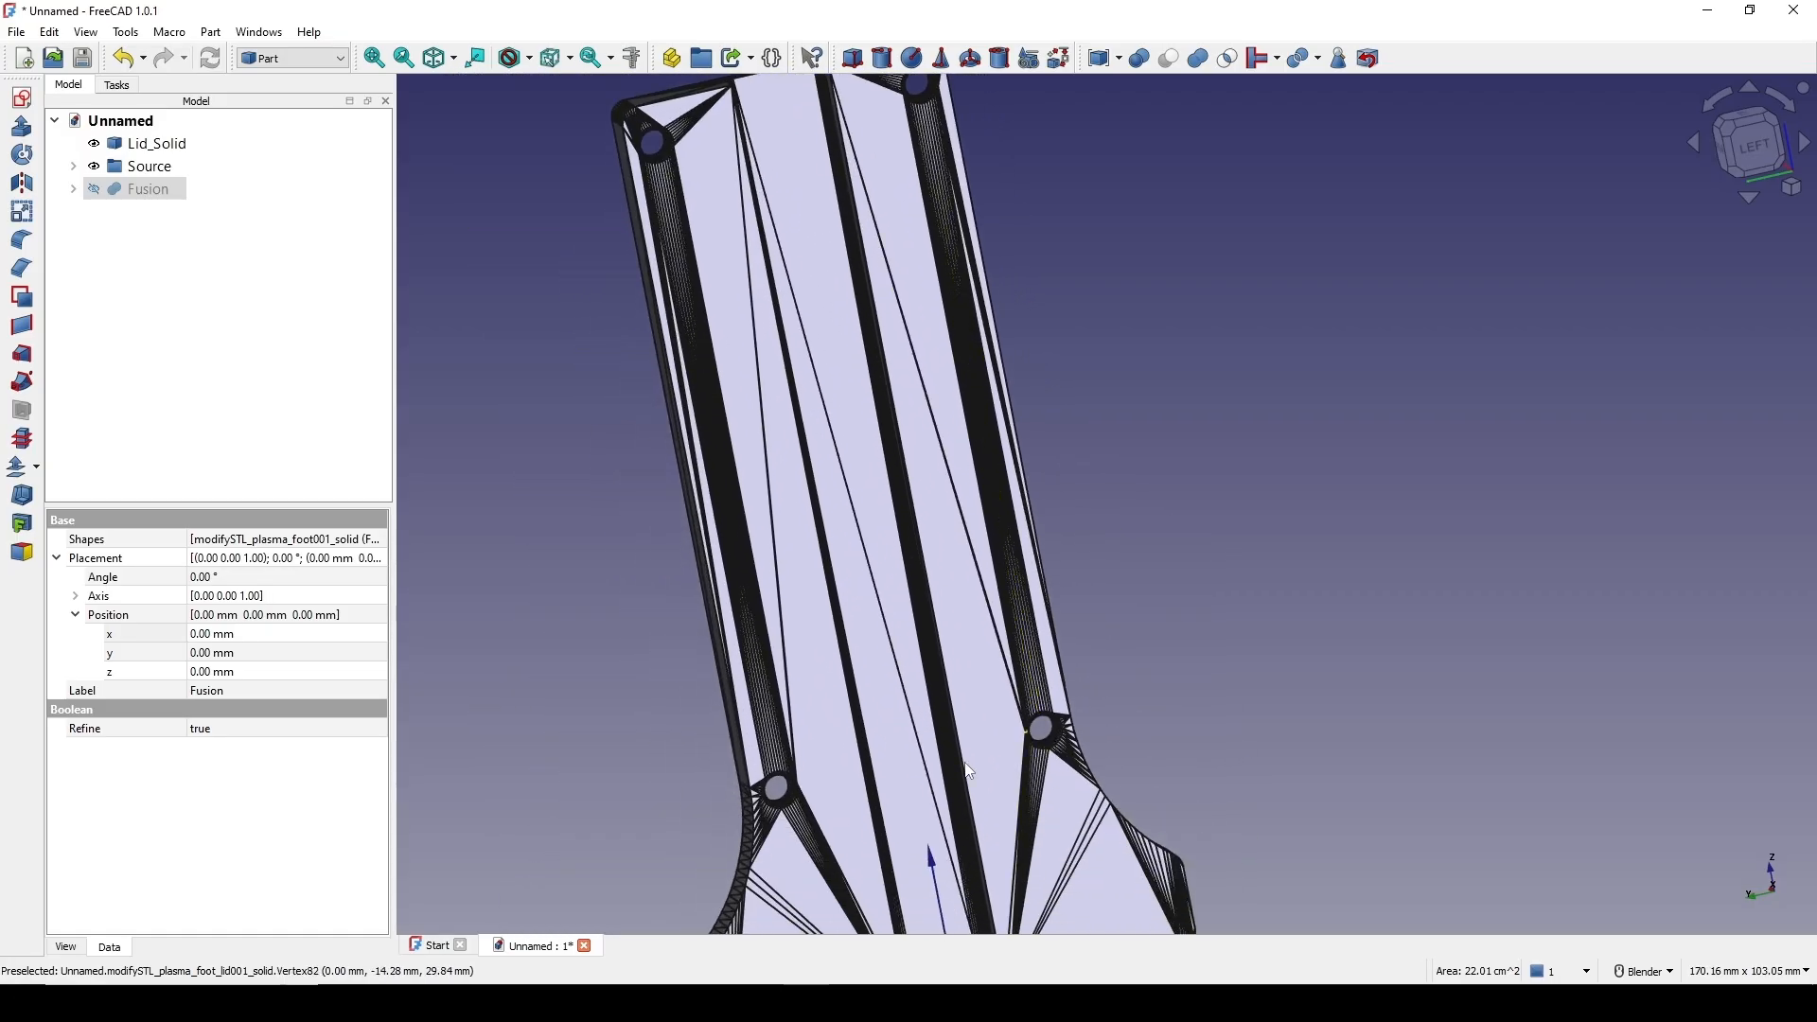
scroll(1178, 689, "down", 2)
middle_click_drag(1178, 689, 767, 728)
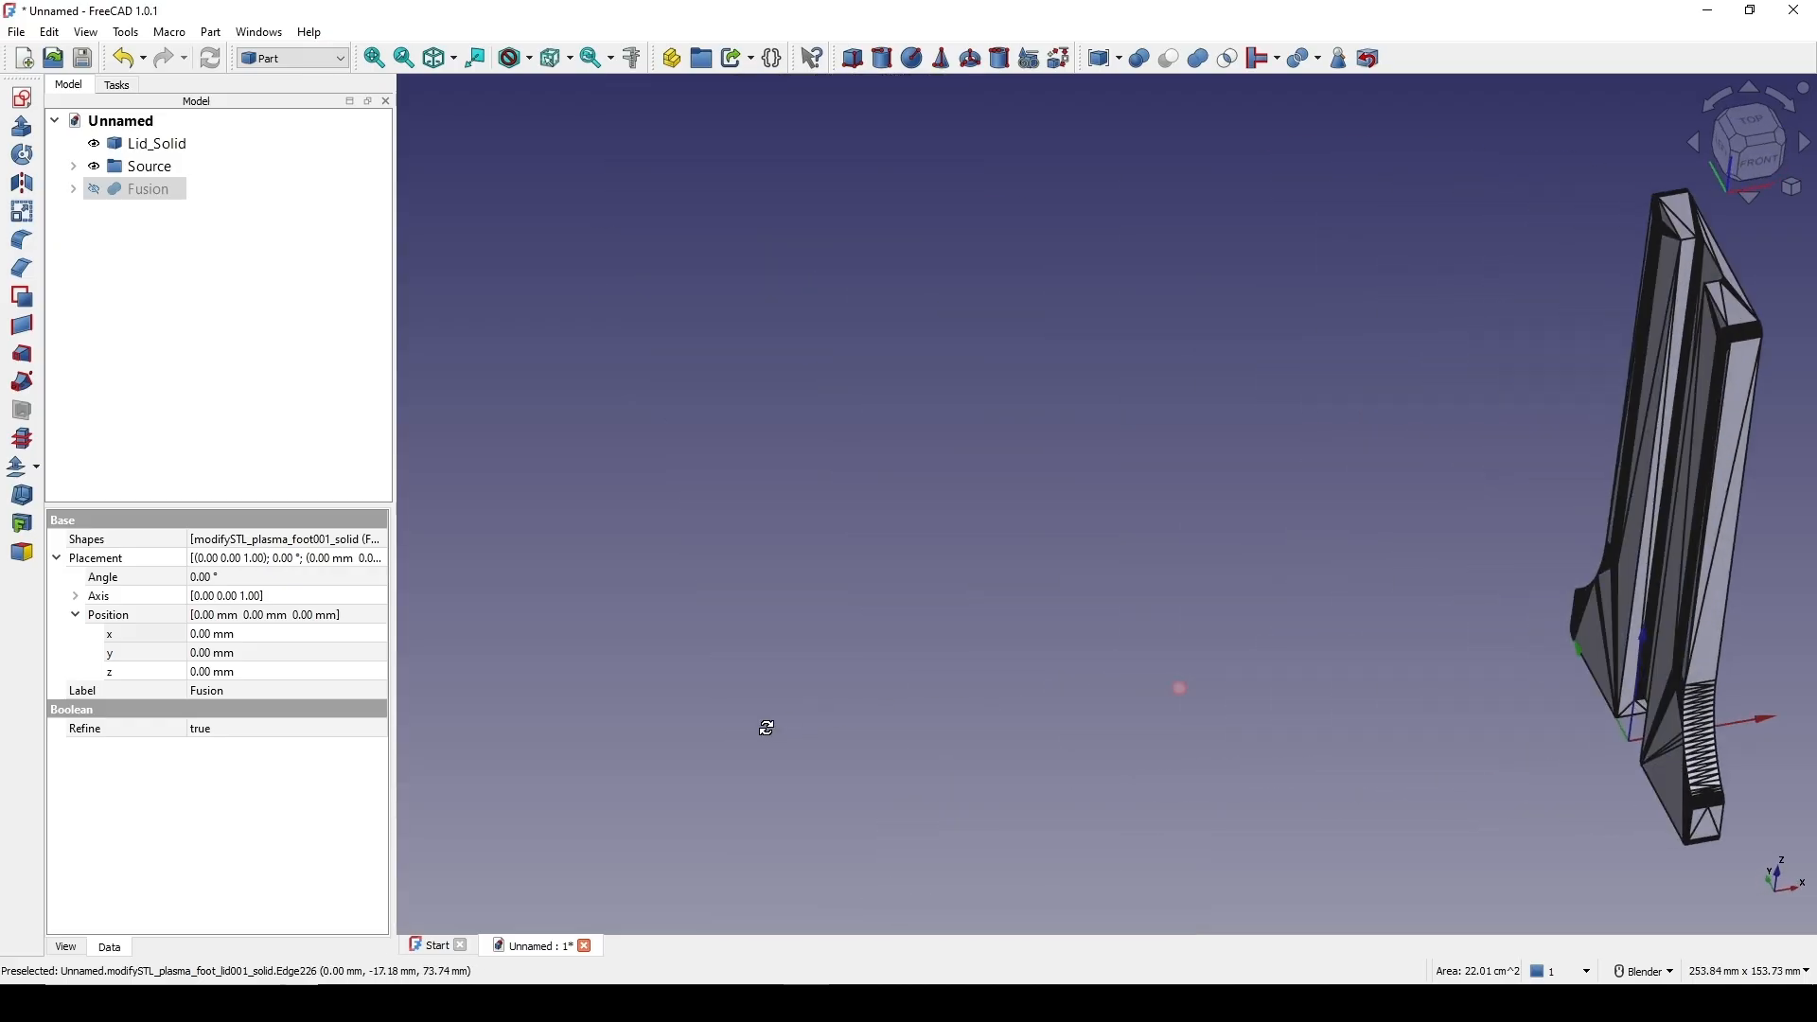
middle_click_drag(1207, 606, 758, 580, "shift")
middle_click_drag(758, 580, 596, 544)
mouse_move(776, 492)
middle_mouse_down("shift")
mouse_move(835, 621)
mouse_move(804, 491)
middle_mouse_up("shift")
middle_click_drag(804, 491, 700, 421)
scroll(811, 541, "up", 2)
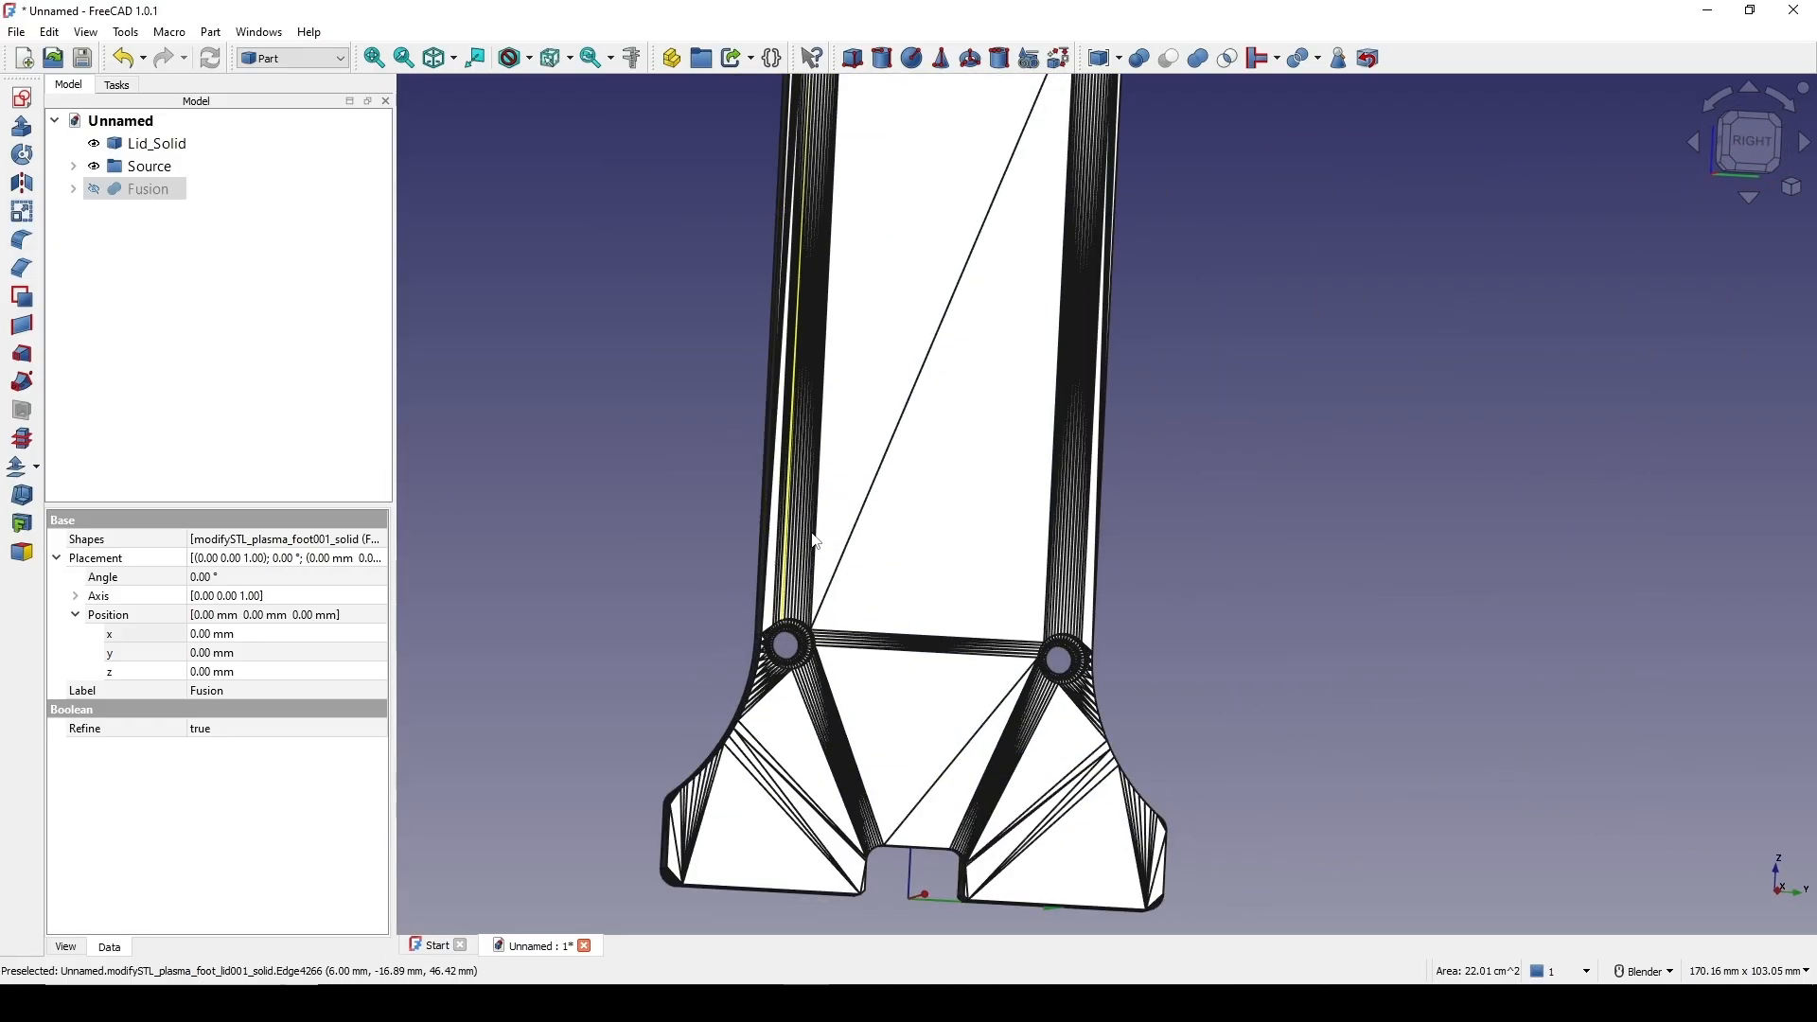
Create a YZ-plane sketch facing the left view of the lid and switch the model display to wireframe
scroll(900, 495, "up", 3)
middle_click_drag(937, 530, 754, 492)
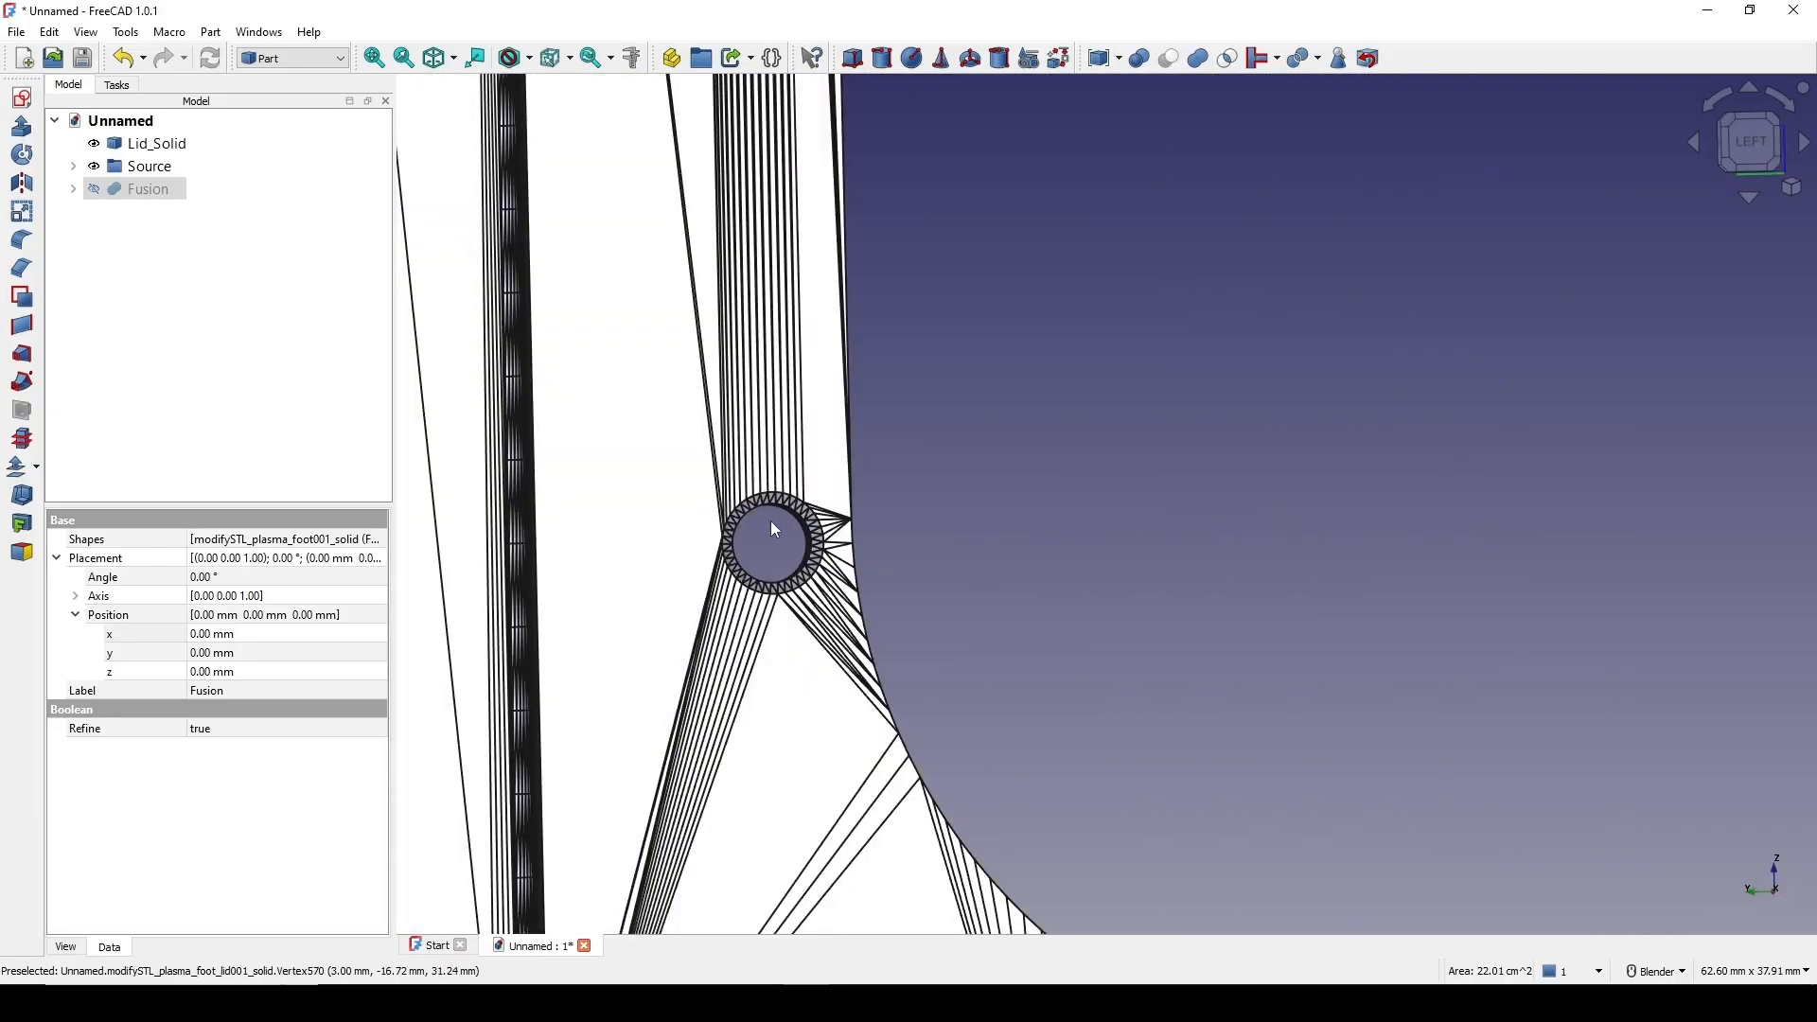
scroll(774, 530, "down", 5)
left_click(1026, 527)
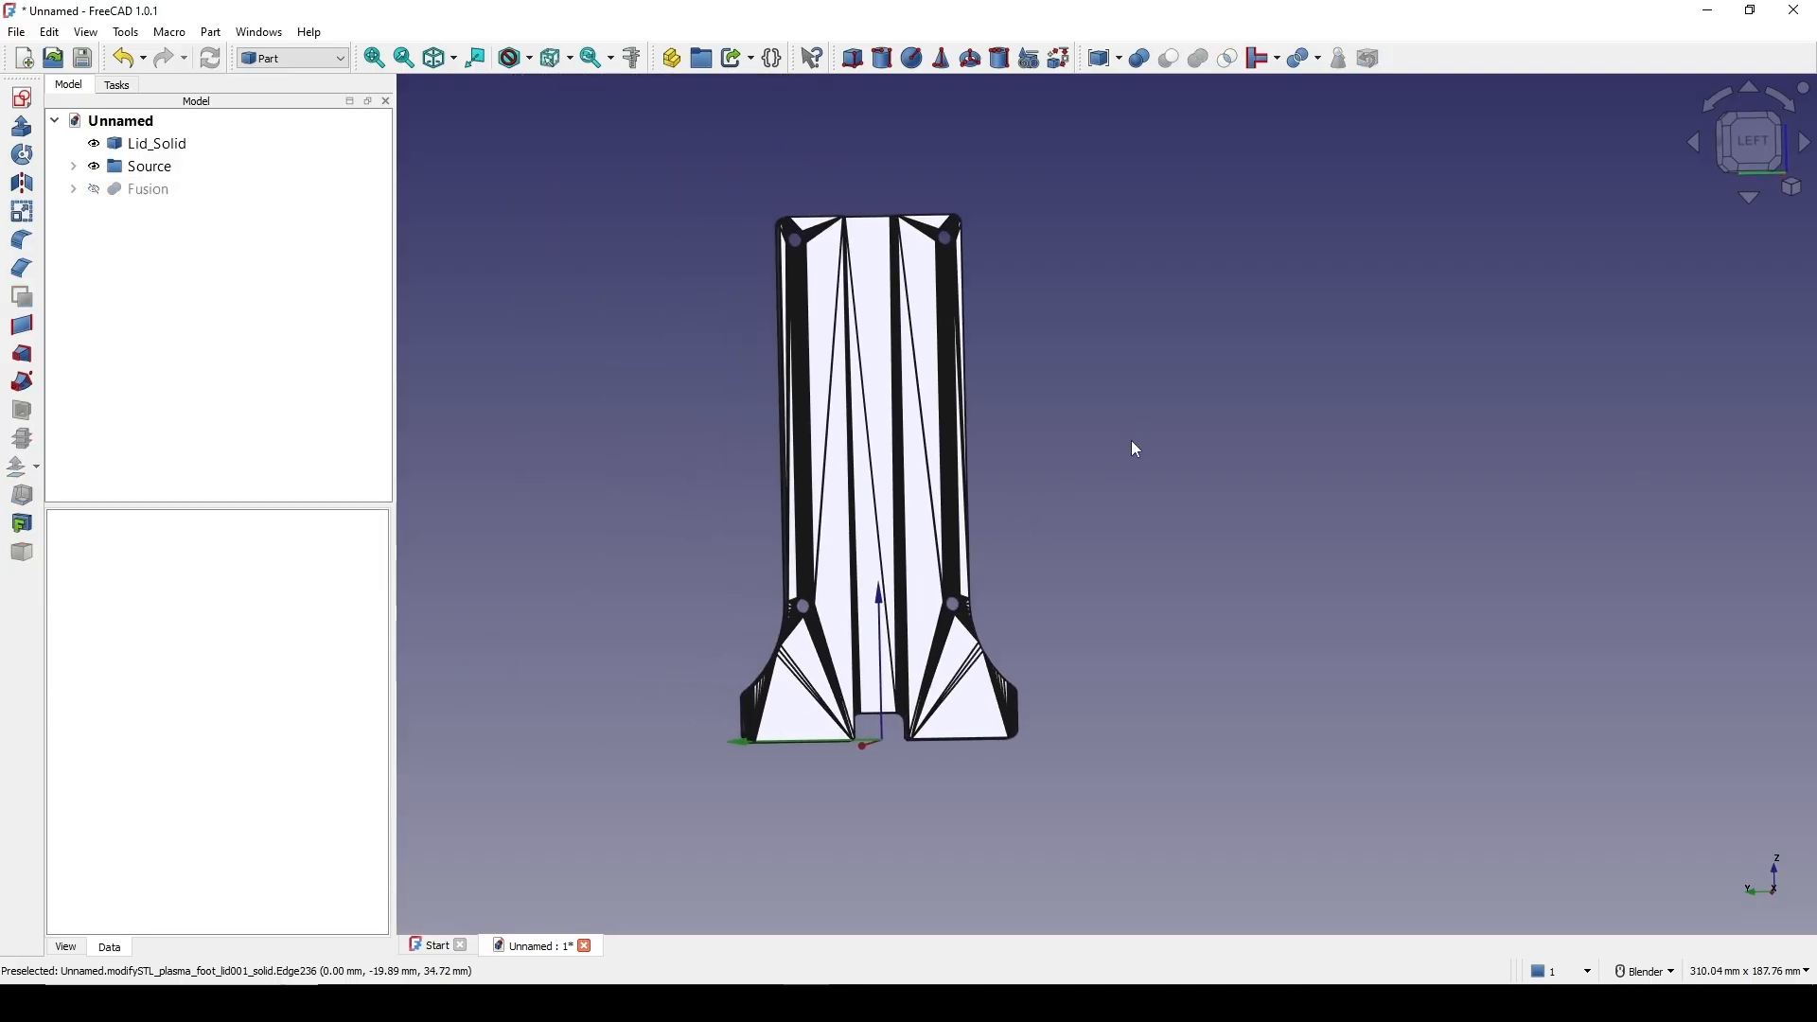
left_click(21, 98)
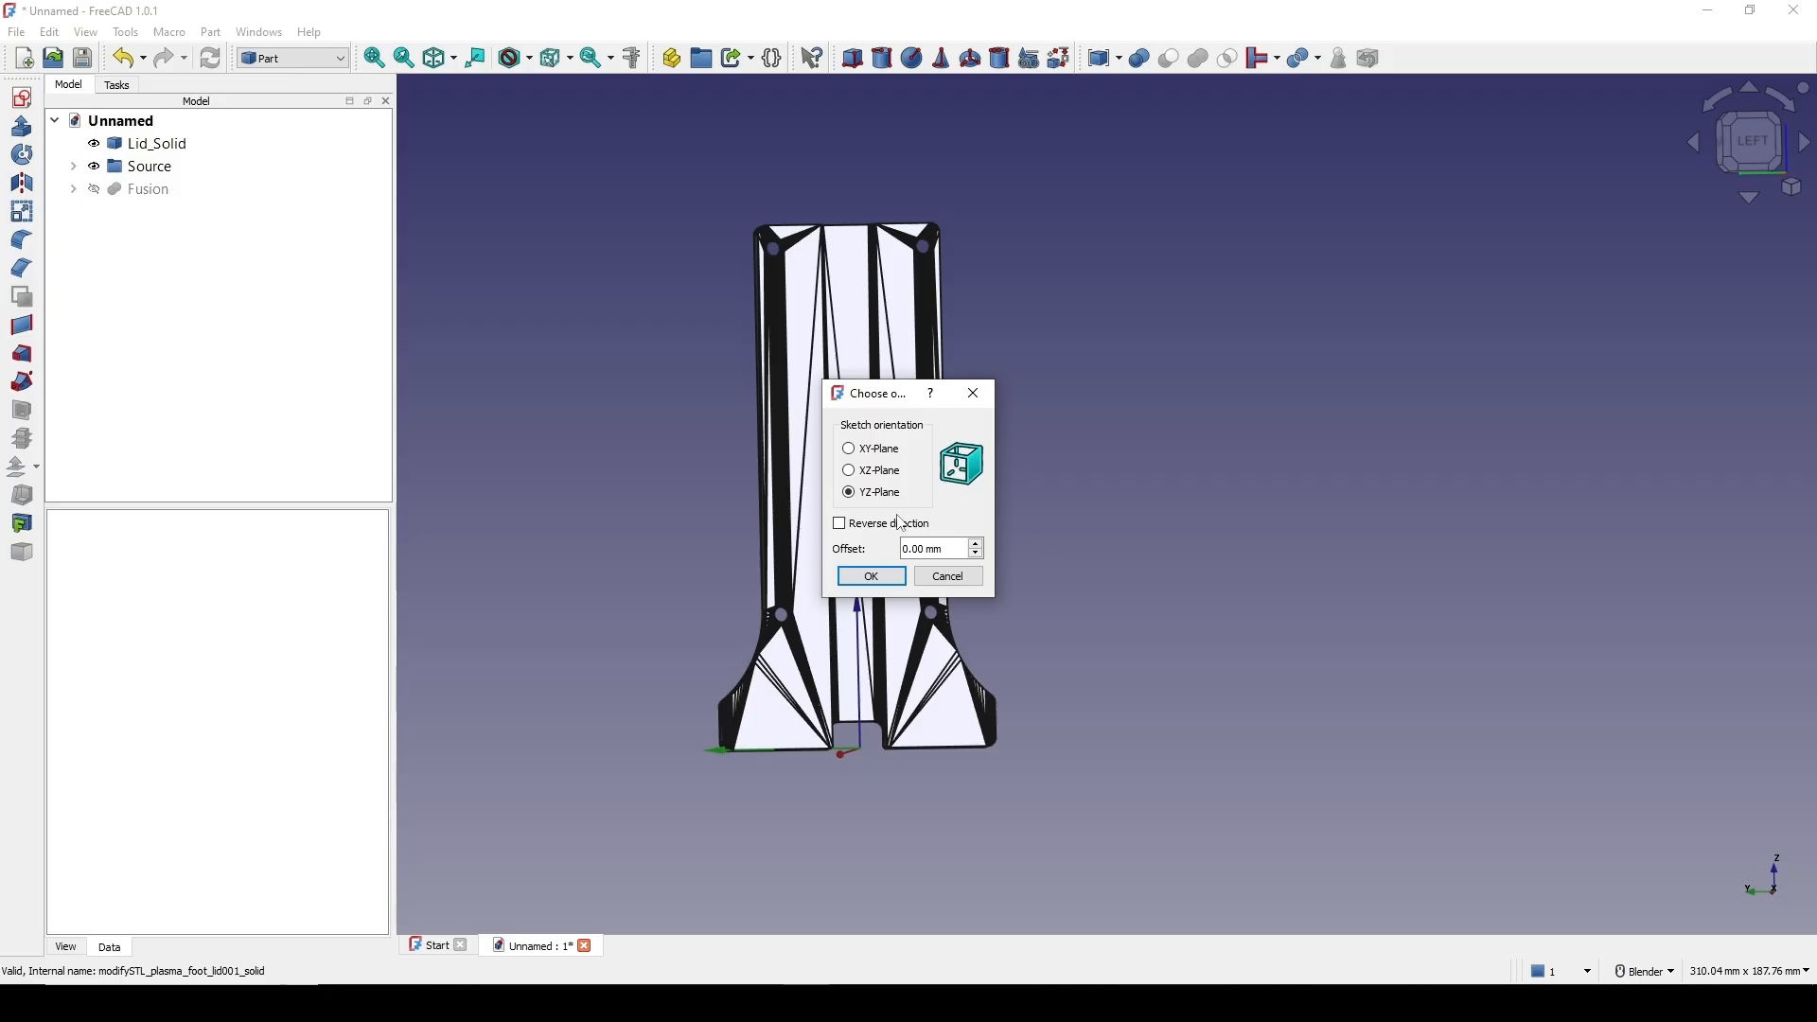
left_click(872, 576)
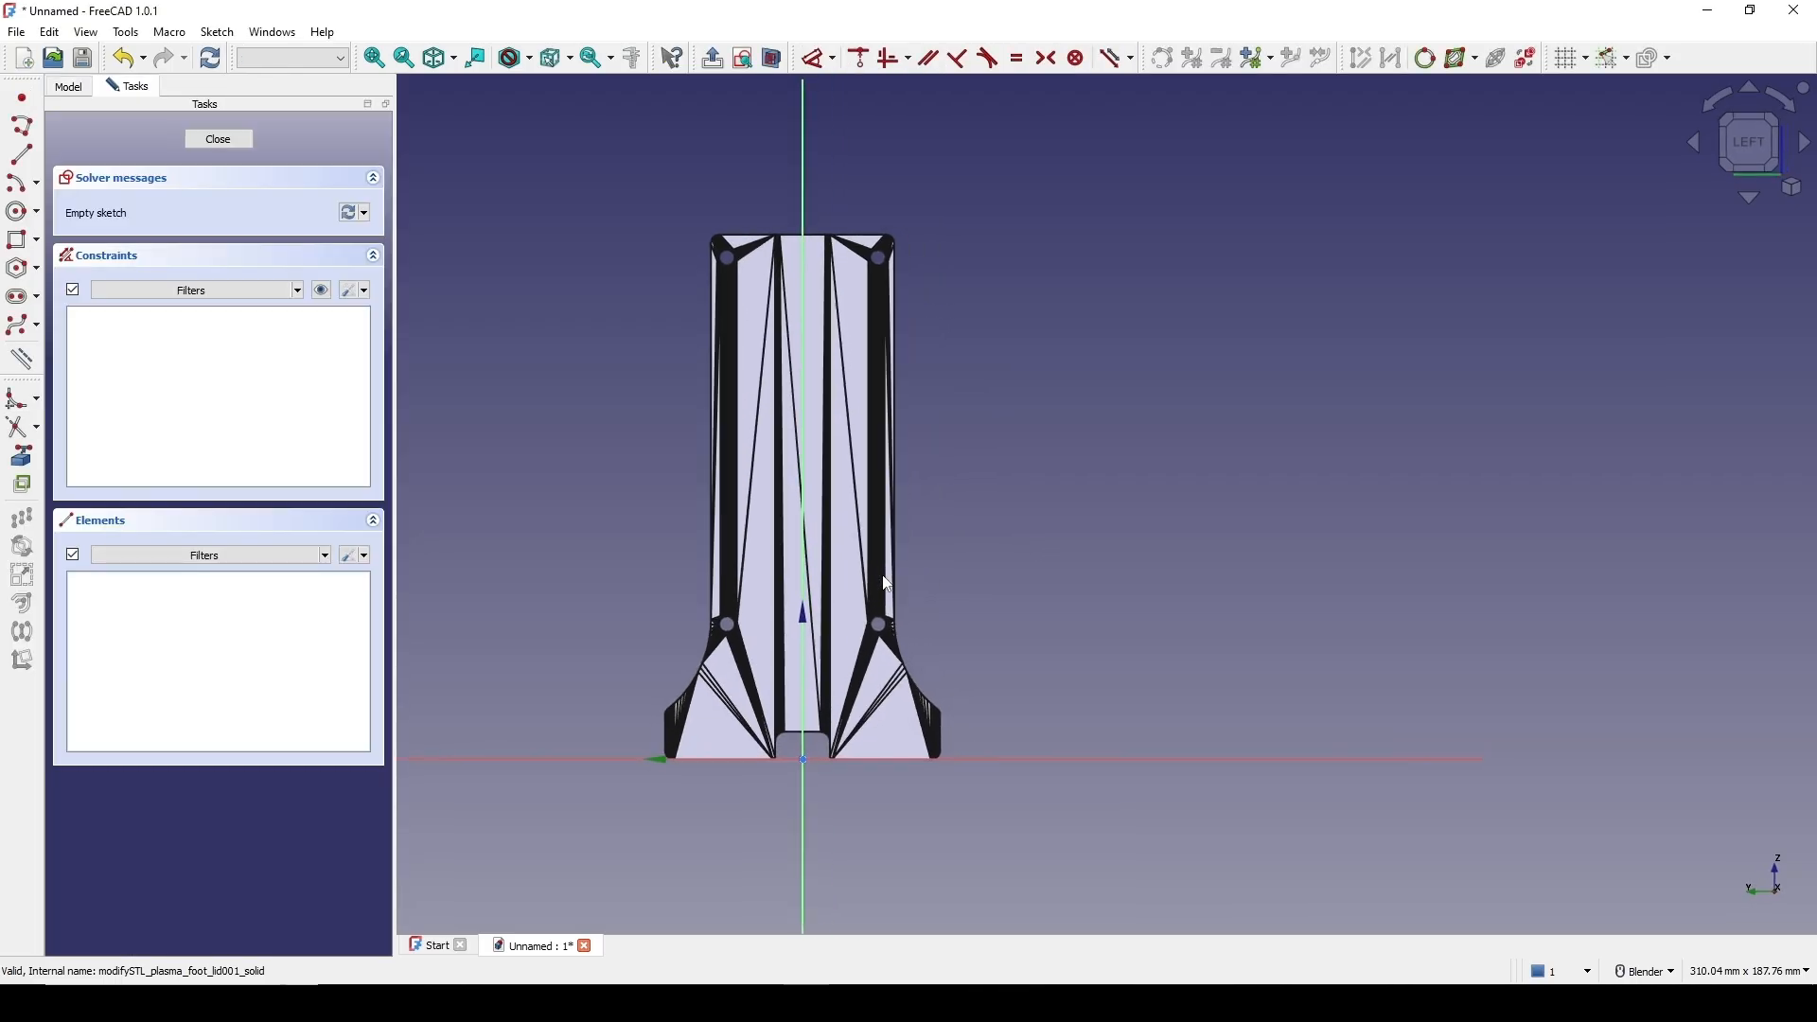
scroll(805, 537, "up", 5)
middle_click_drag(737, 540, 901, 402, "shift")
left_click(530, 60)
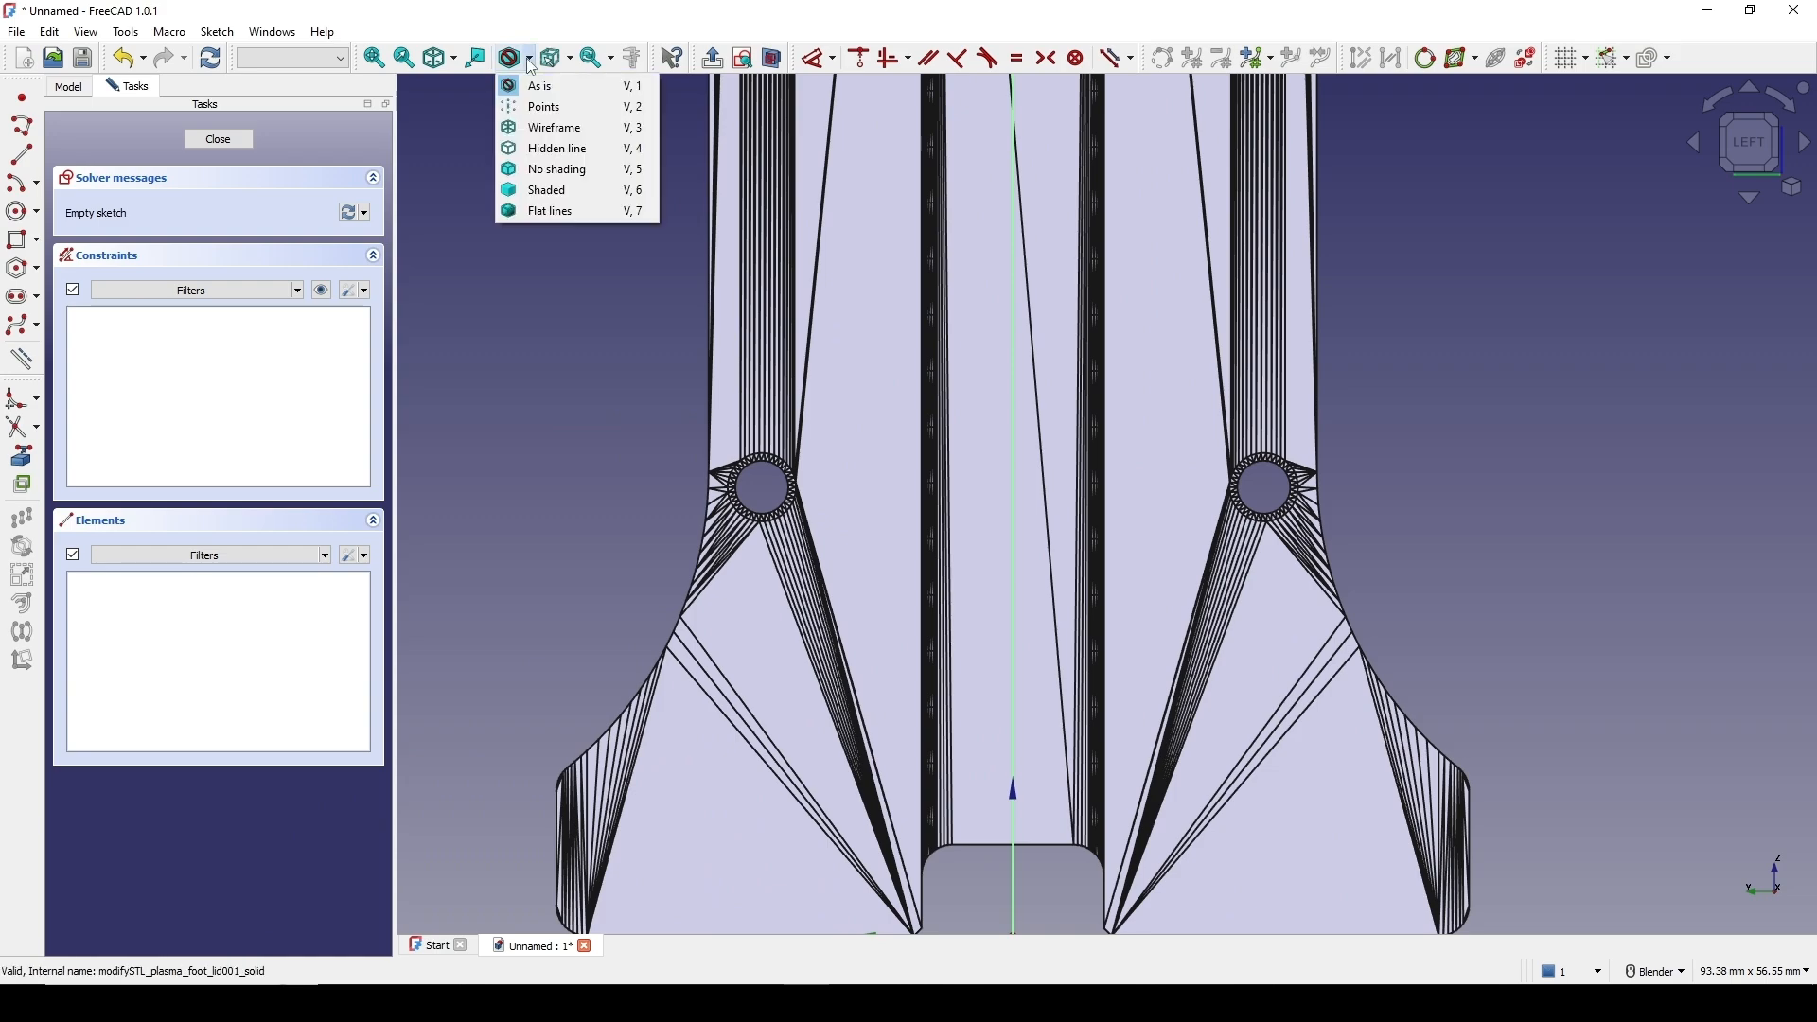
left_click(539, 131)
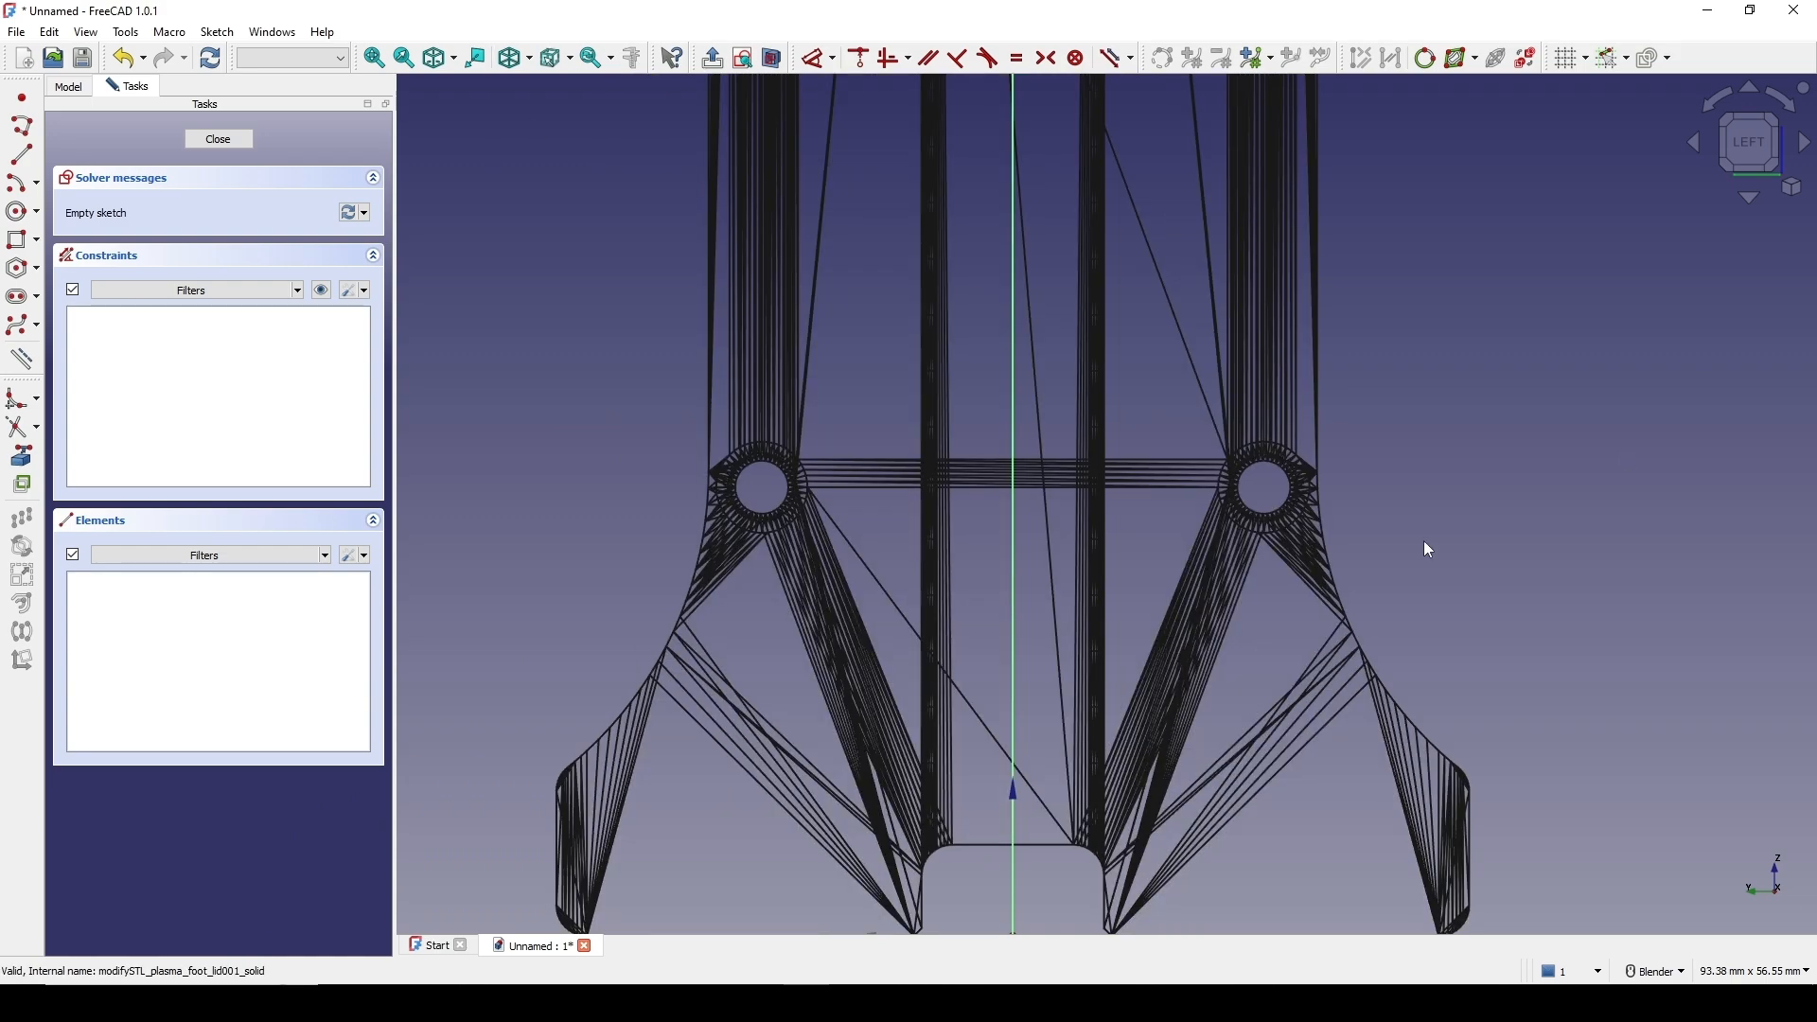
Sketch a rectangle about 6.6 by 6.4 mm around the lid's lower screw hole on the positive Y side
scroll(793, 456, "up", 5)
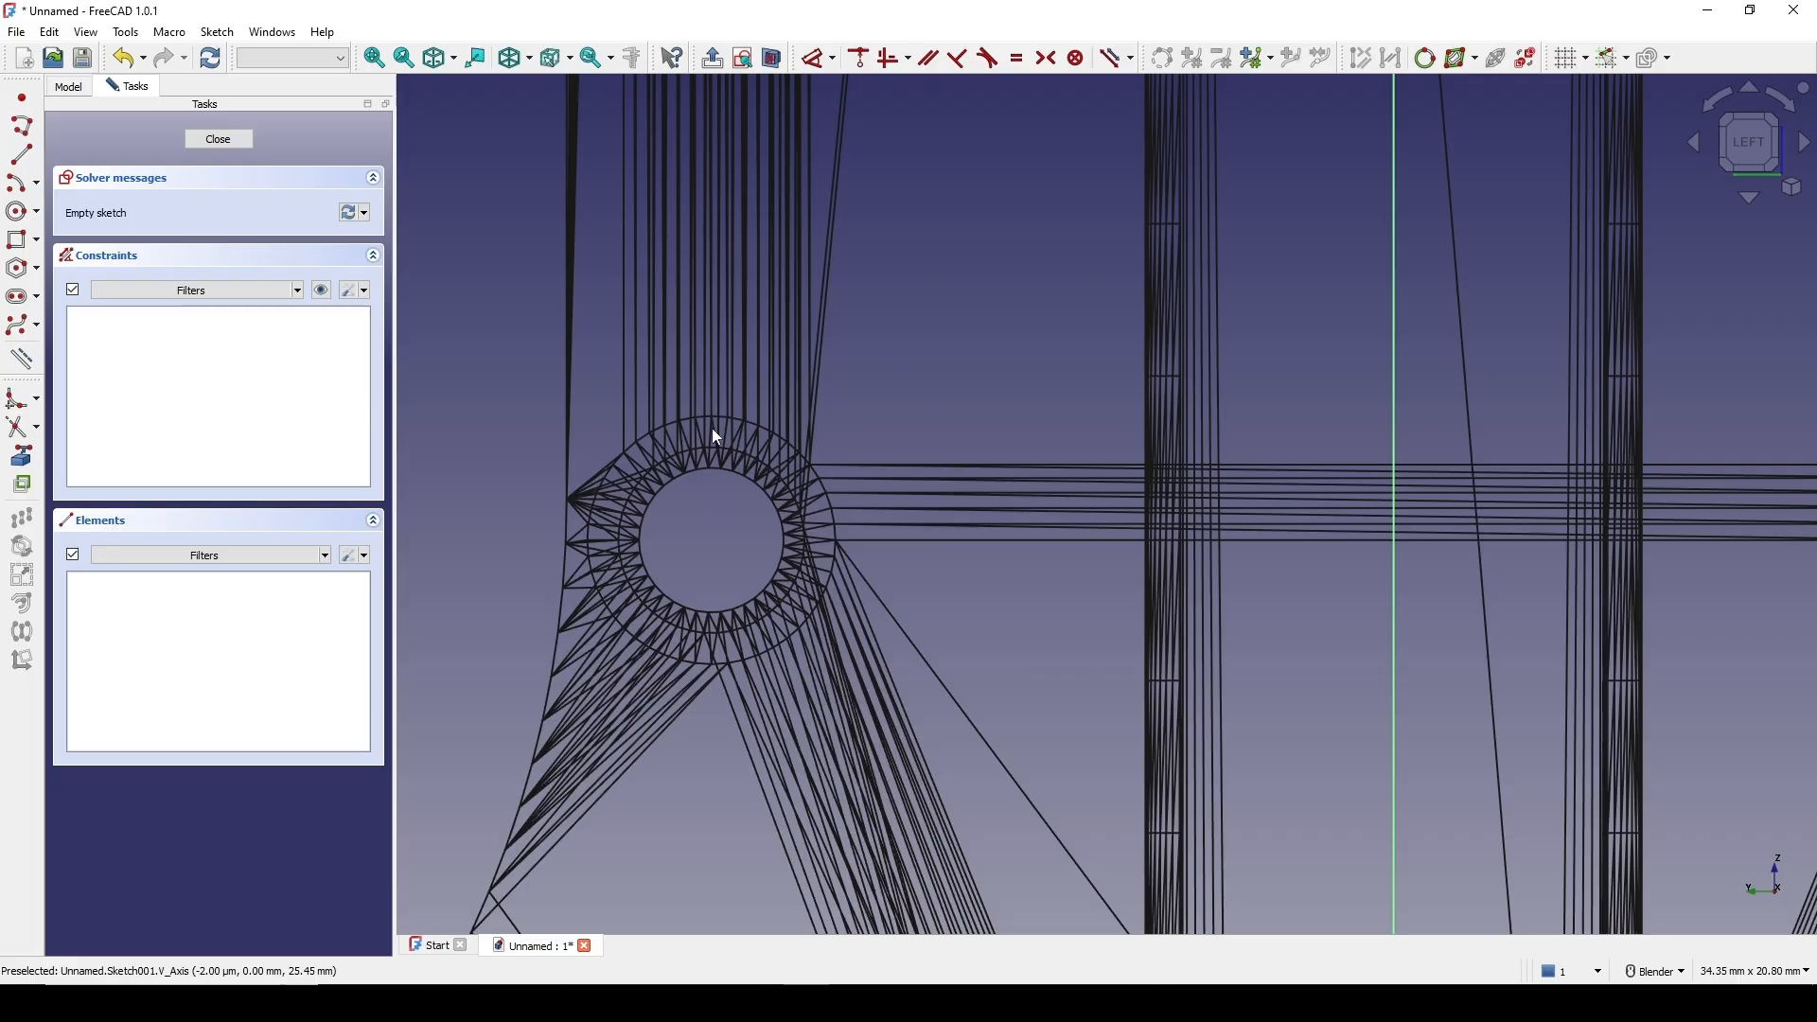
left_click(20, 239)
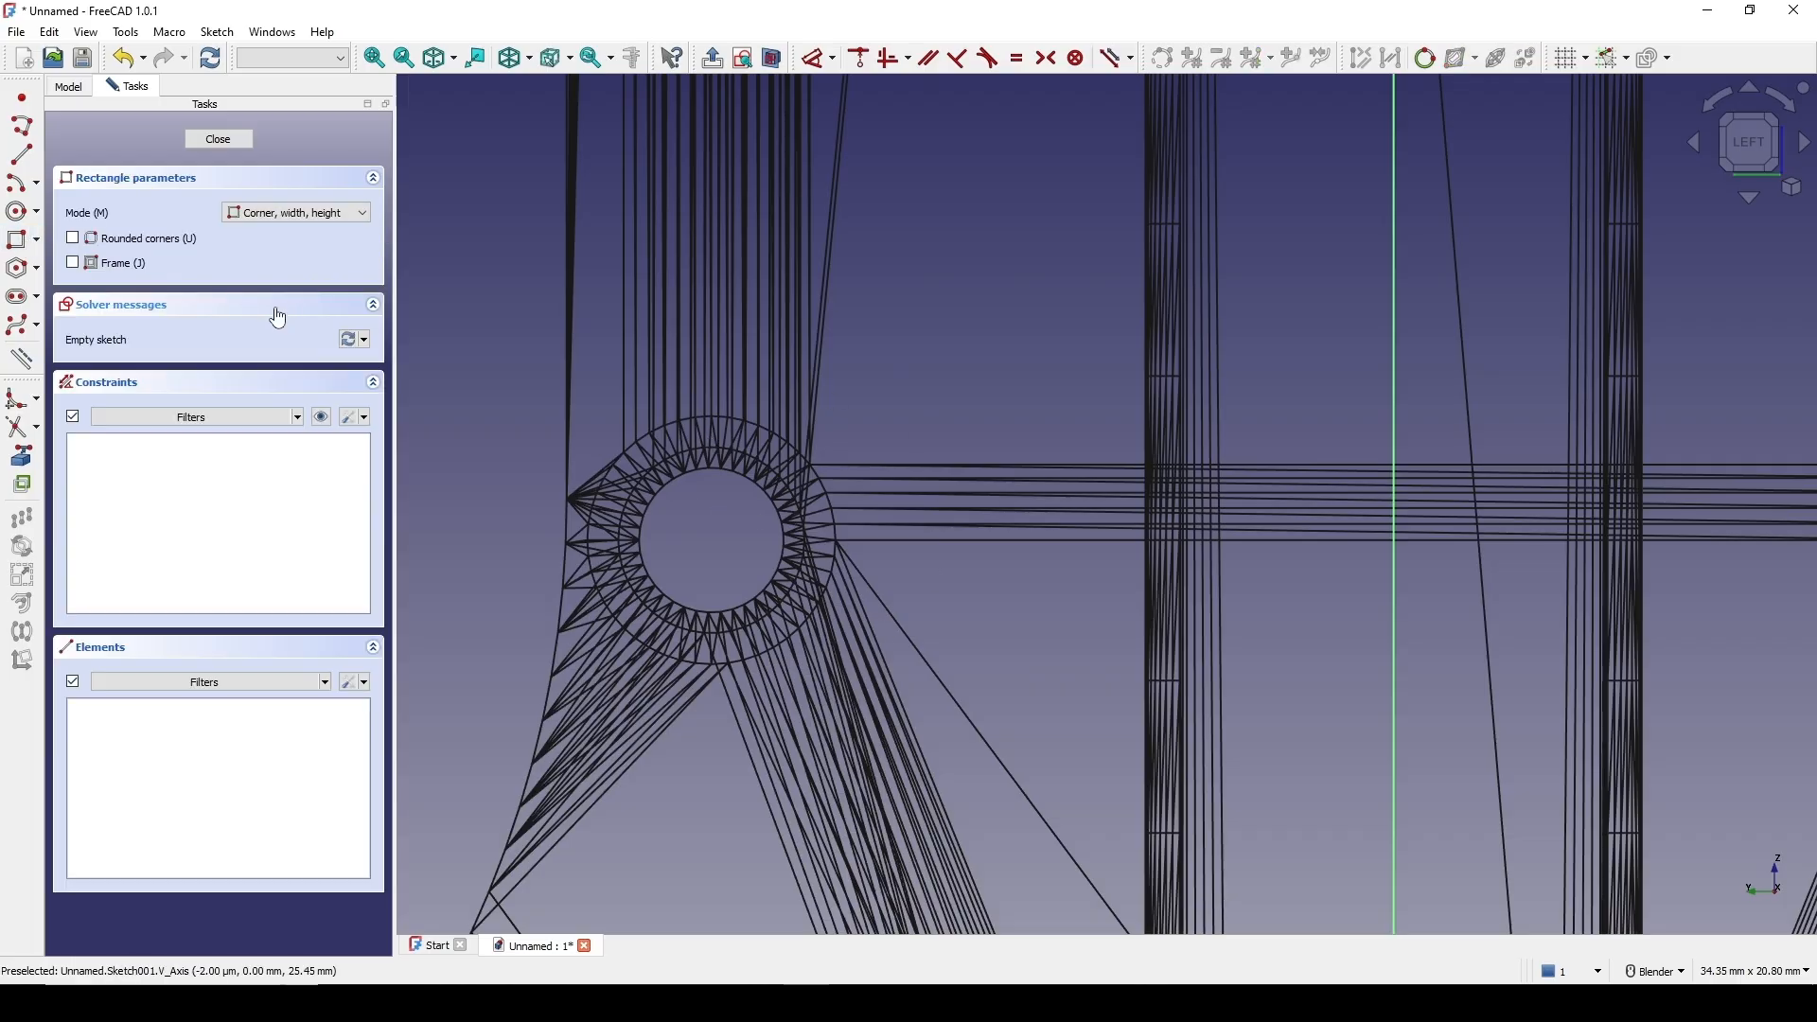
left_click(583, 388)
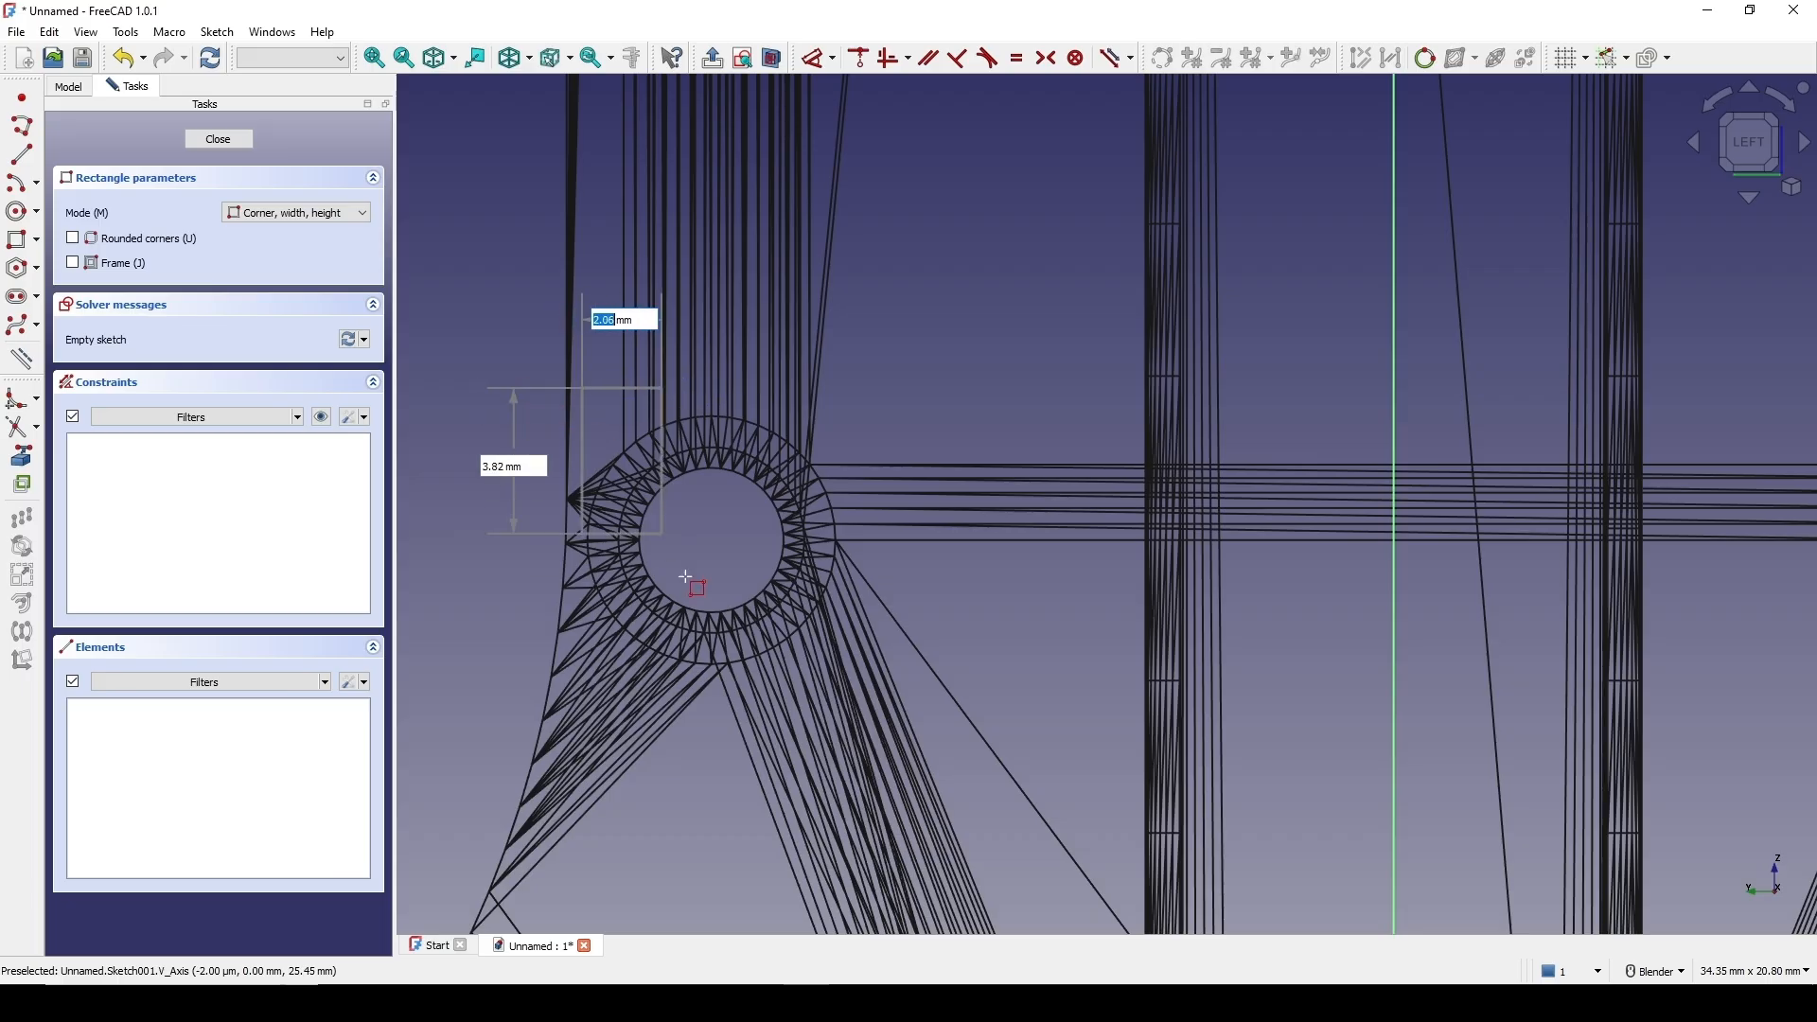
left_click(858, 672)
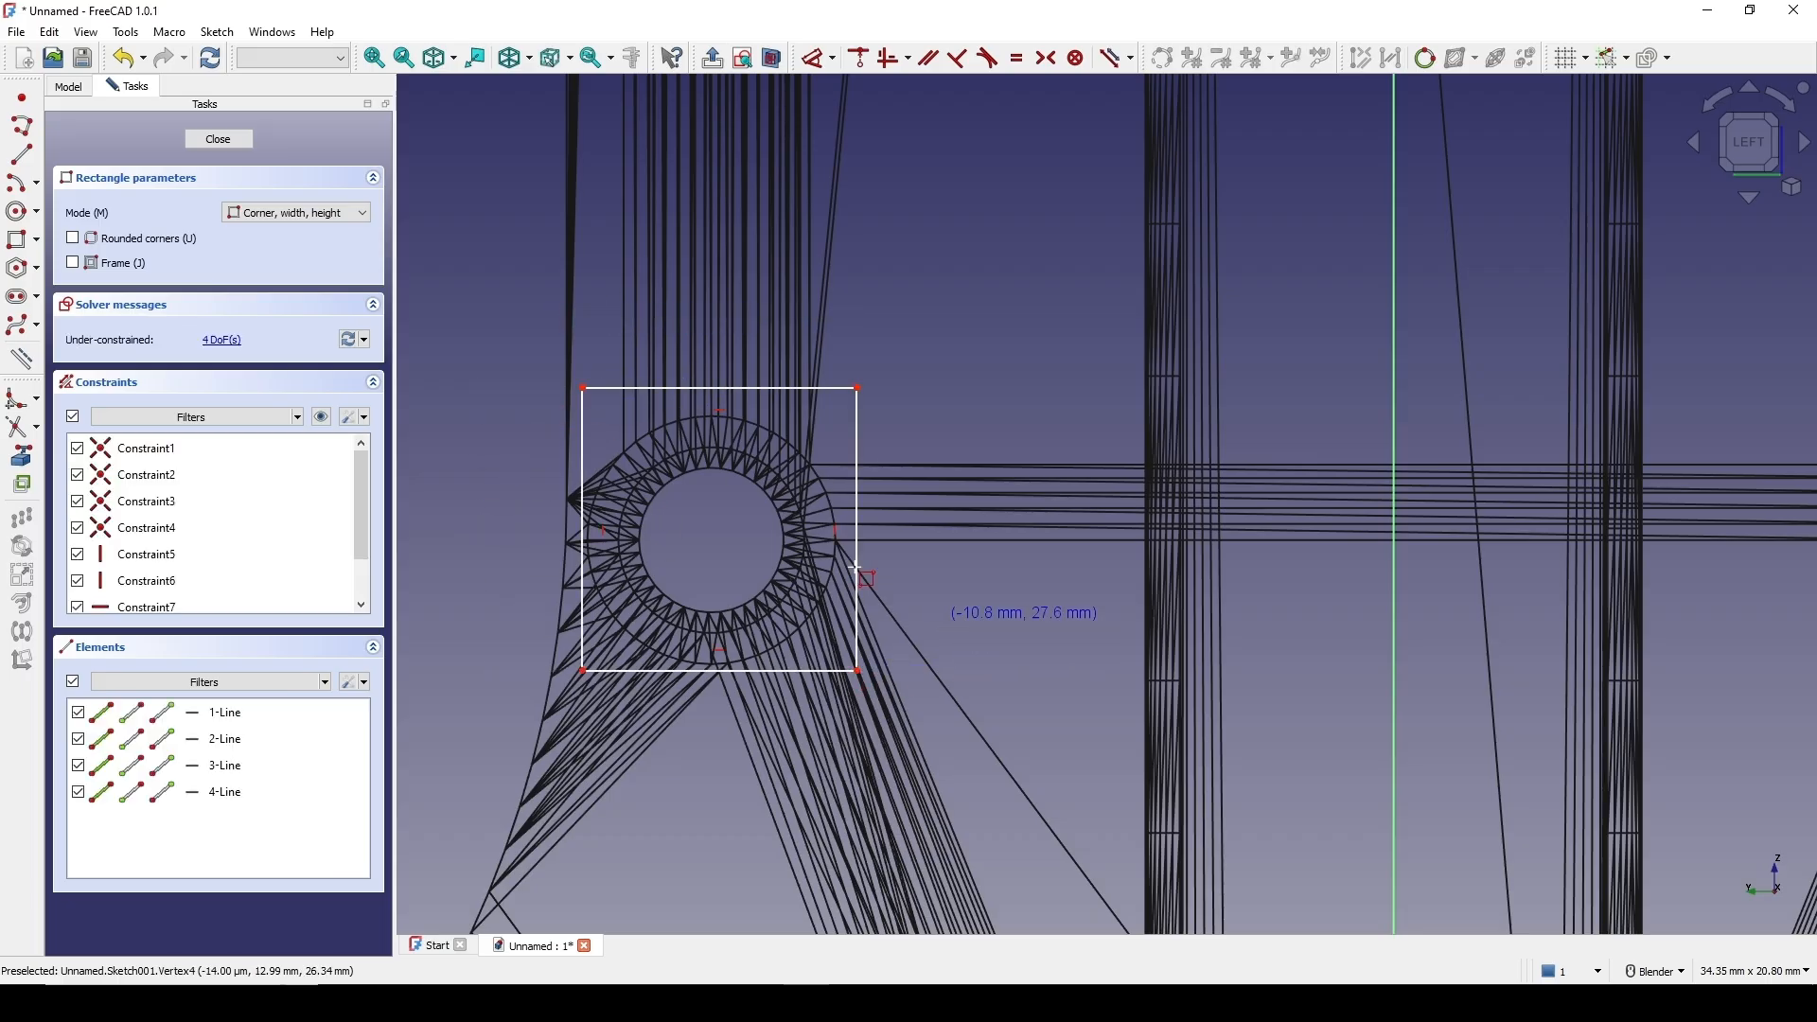
right_click(675, 459)
left_click_drag(634, 392, 638, 419)
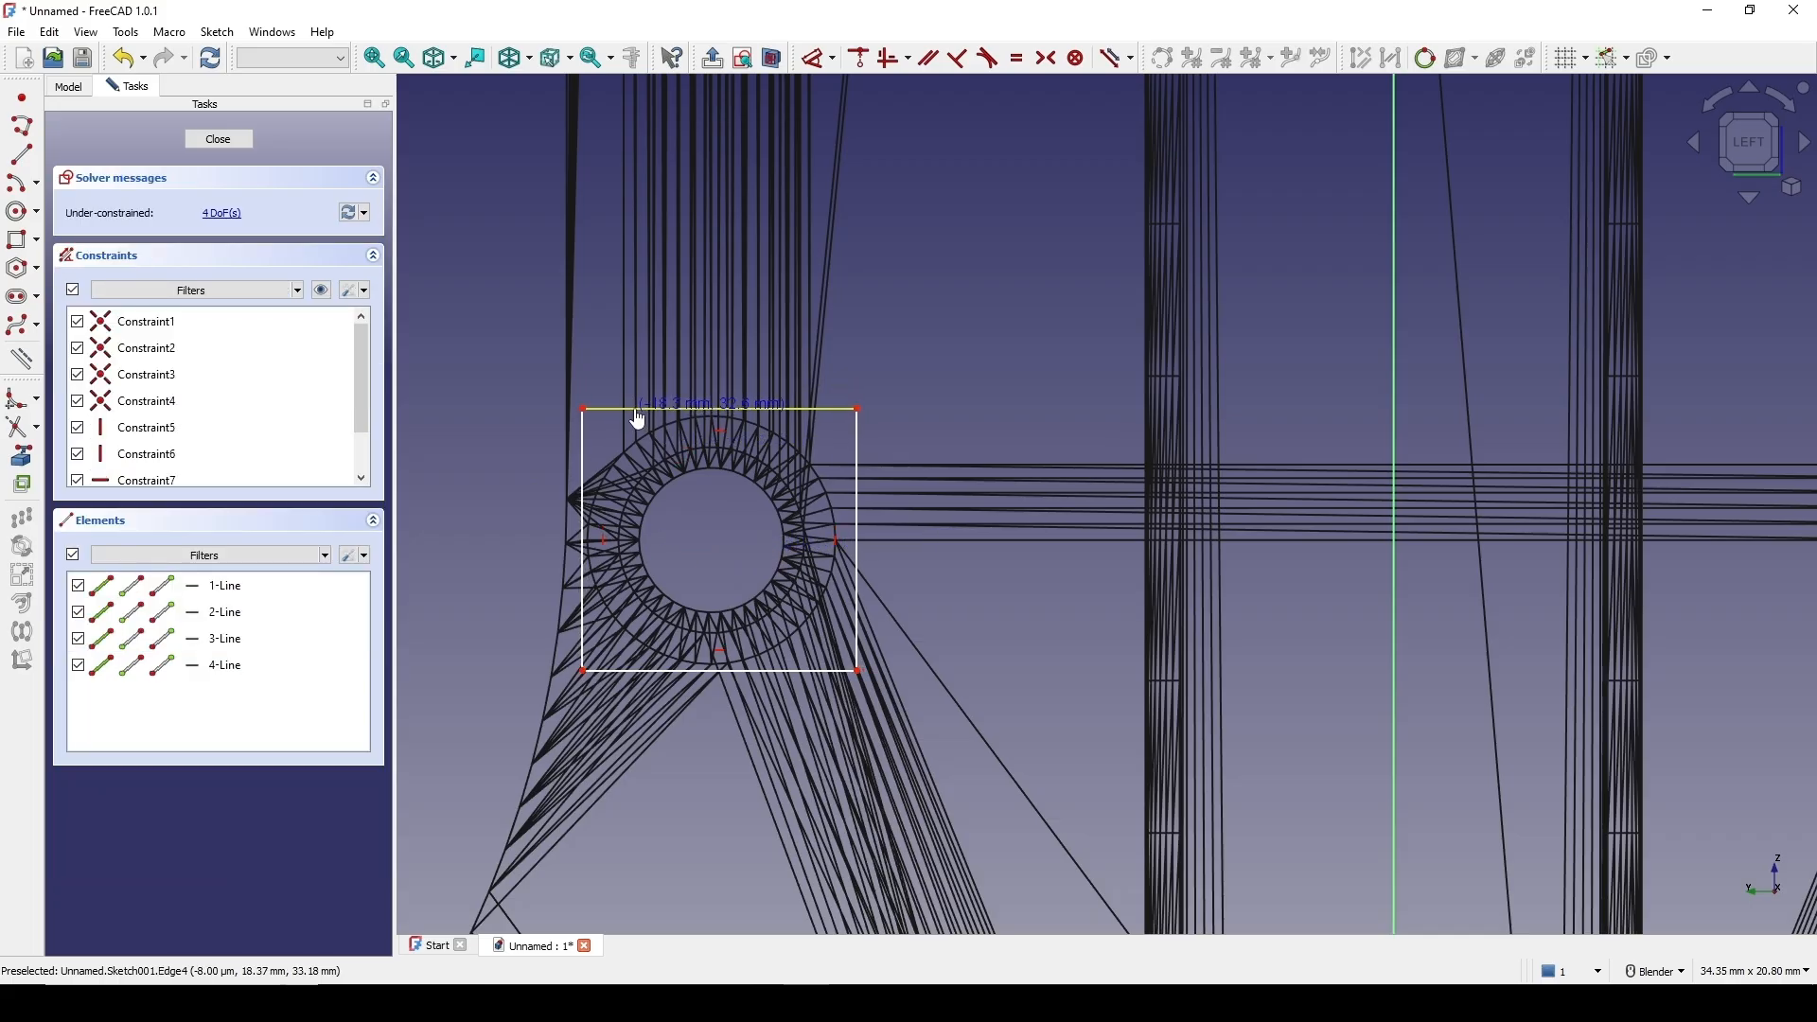
left_click(582, 488)
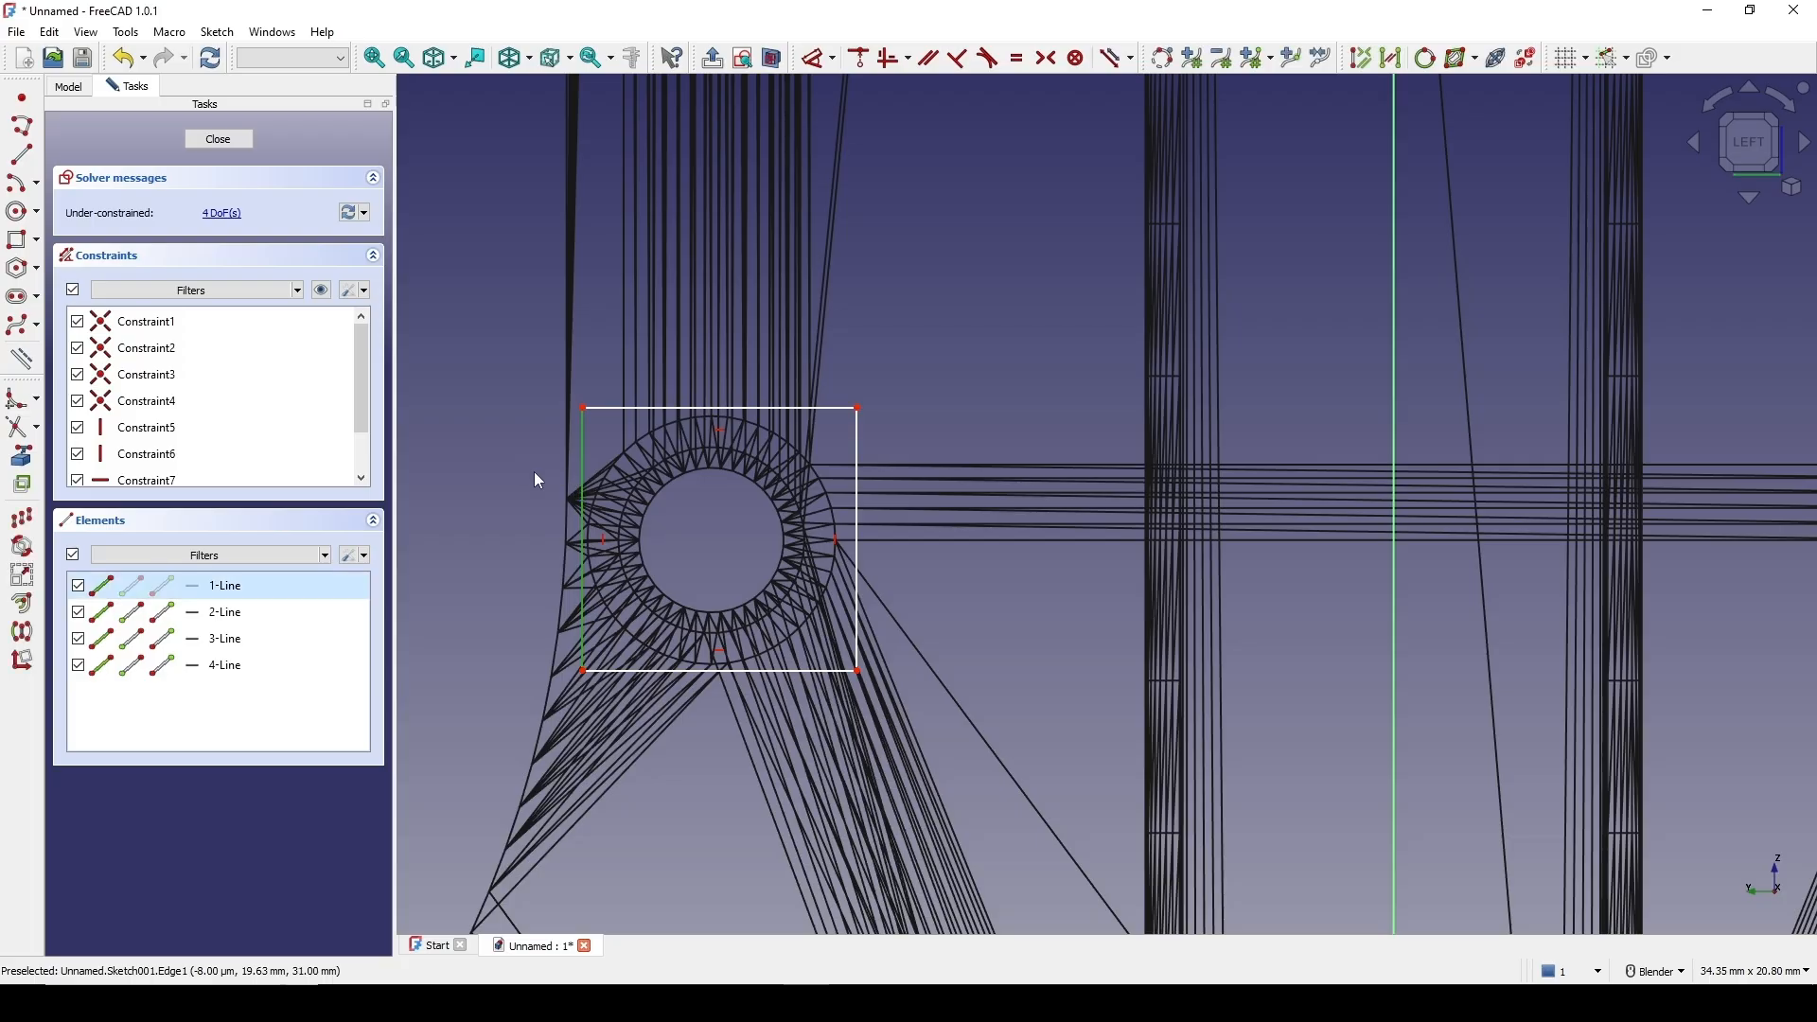
Sketch a second rectangle about 6.6 mm square around the upper screw hole on the same side, adjusting its corners to enclose the hole's rim
scroll(684, 480, "down", 8)
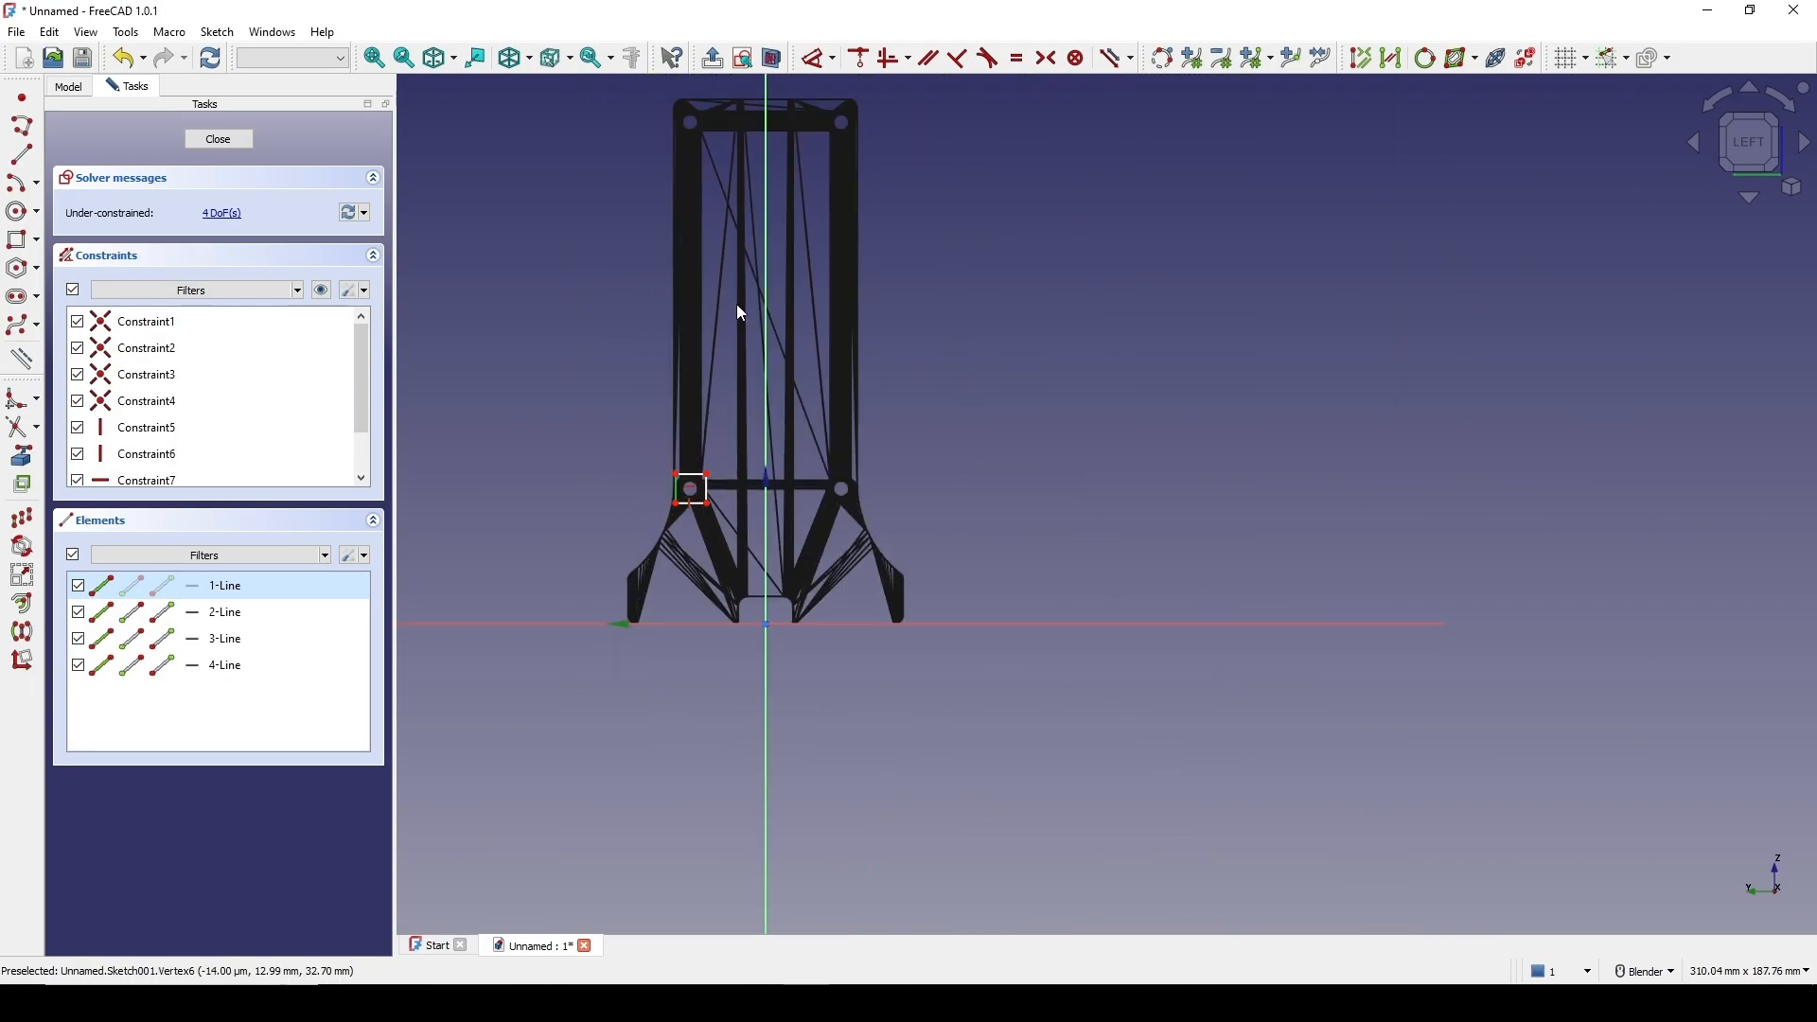
scroll(757, 322, "up", 6)
scroll(677, 520, "up", 4)
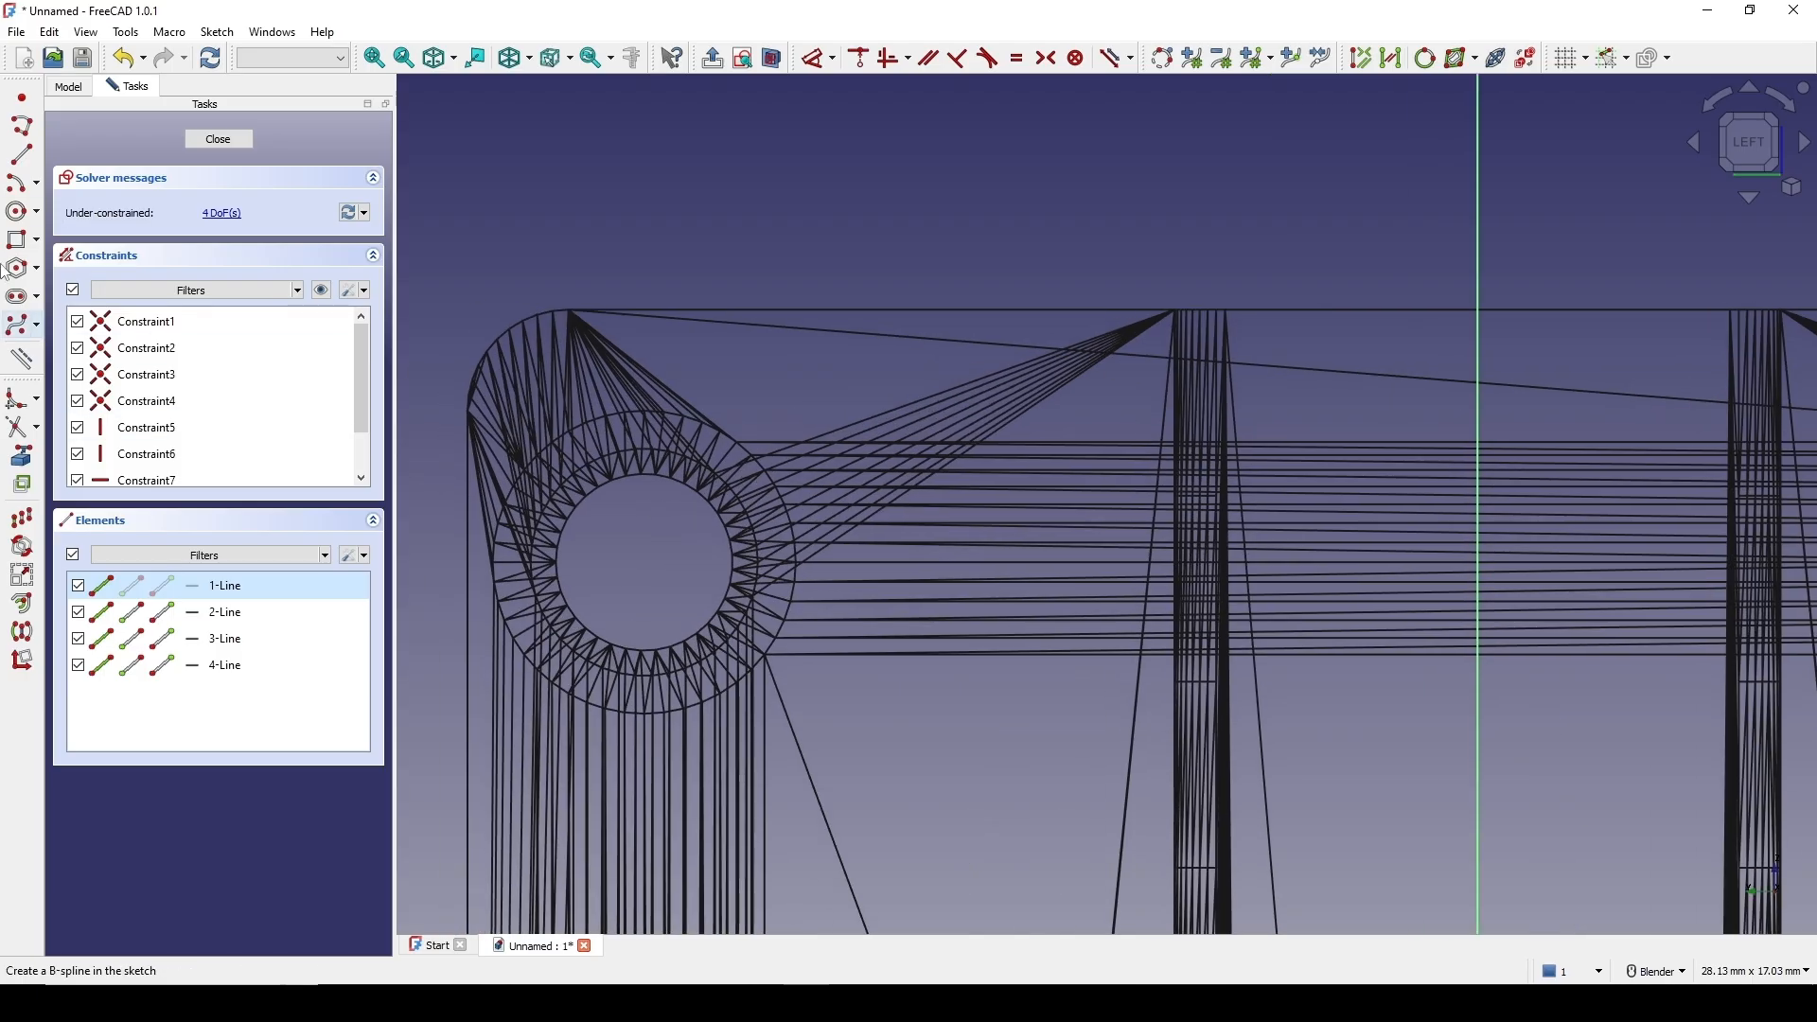
left_click(15, 240)
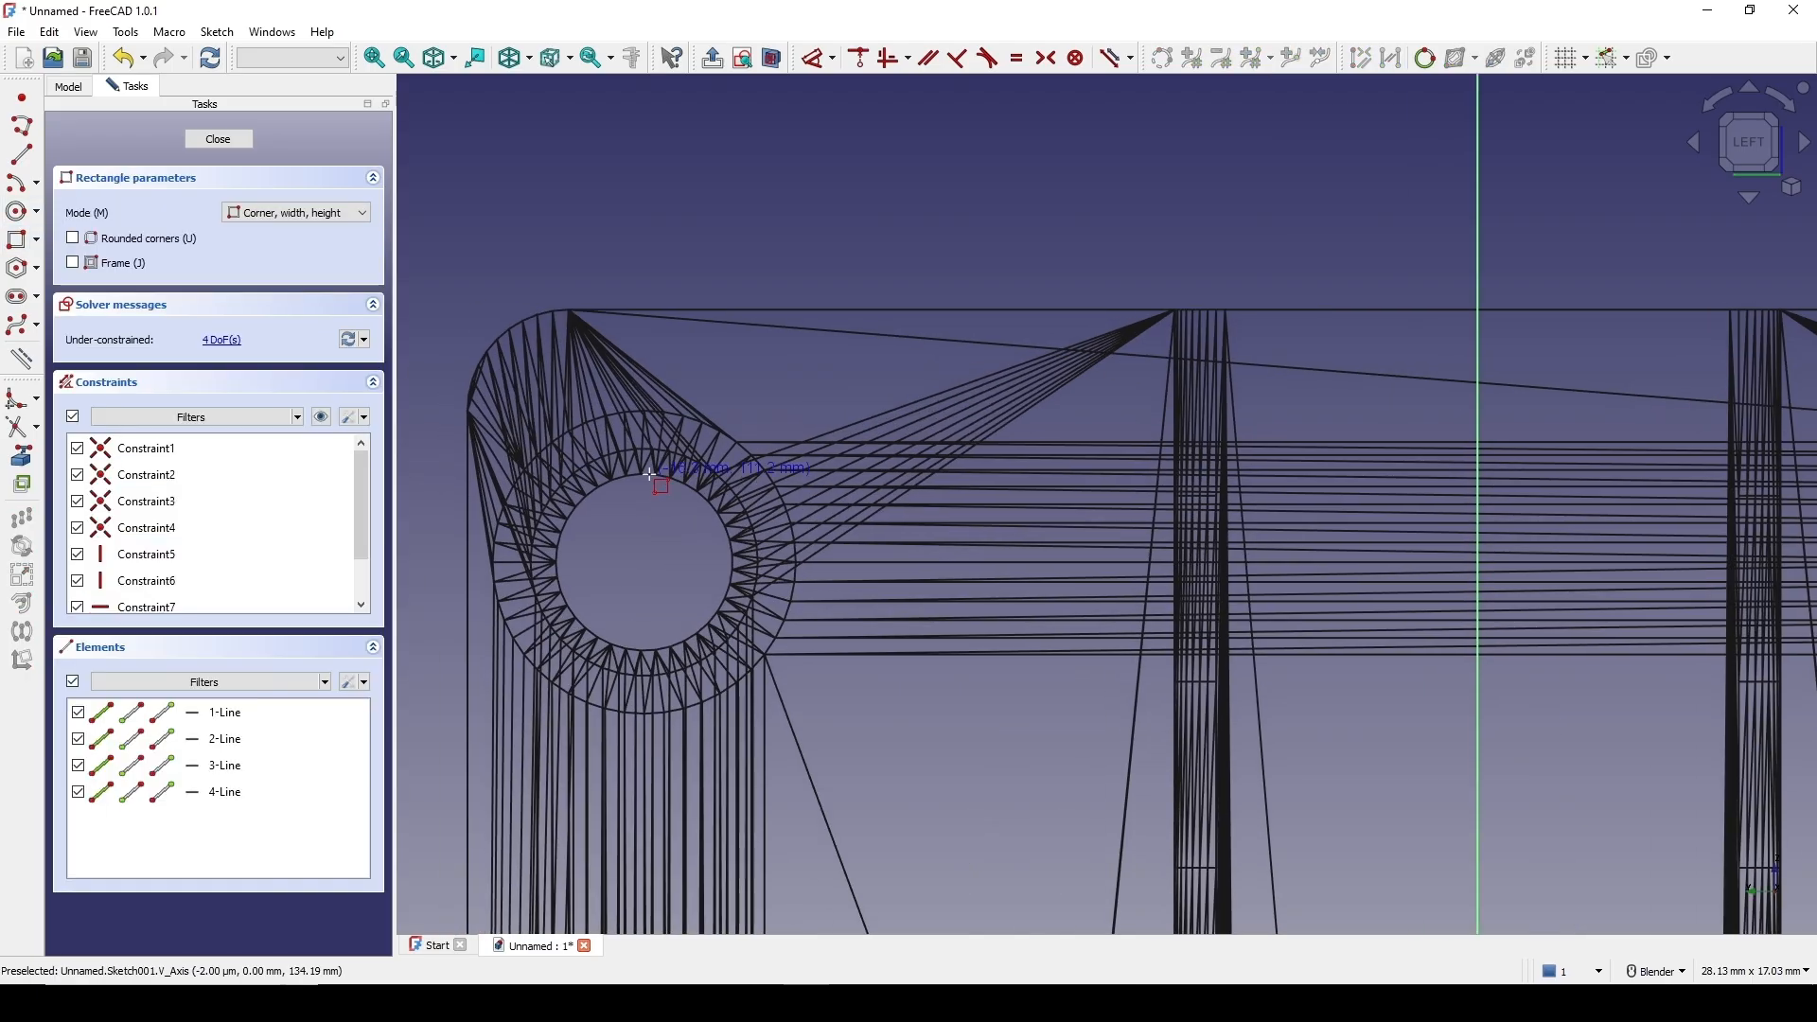
left_click(480, 387)
left_click(826, 717)
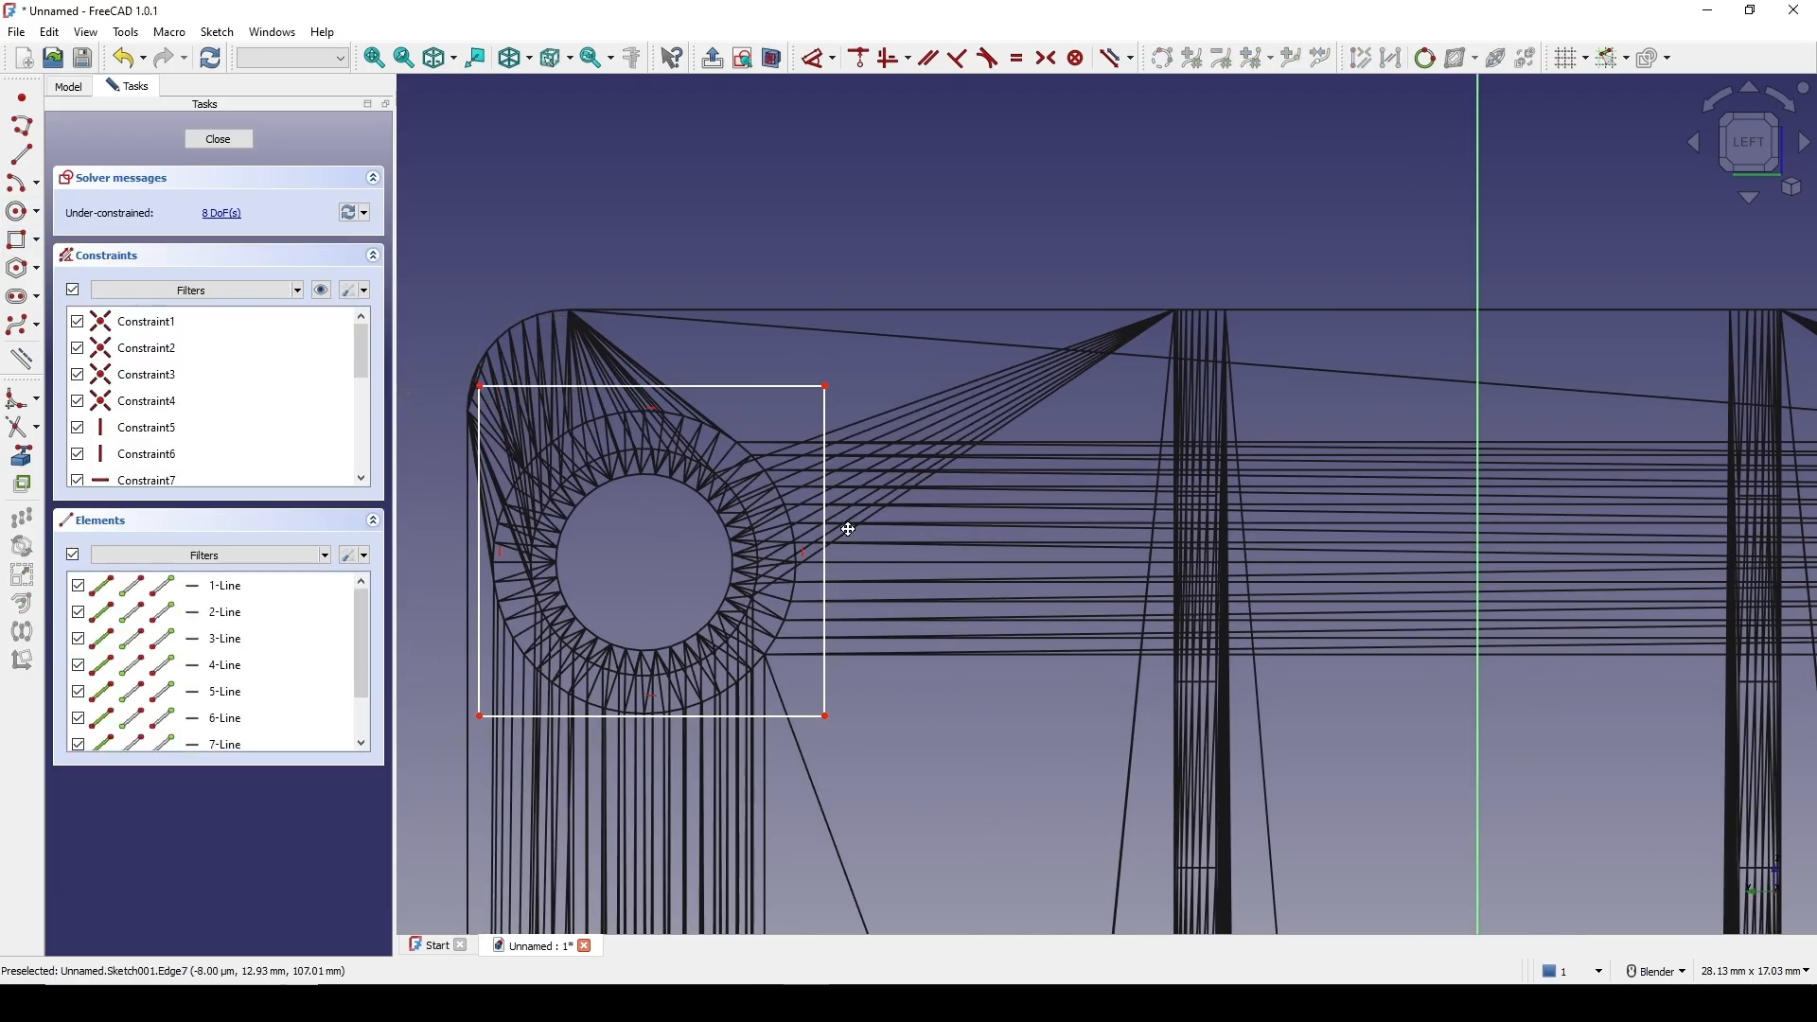
middle_click_drag(848, 529, 915, 507, "shift")
left_click_drag(547, 364, 554, 360)
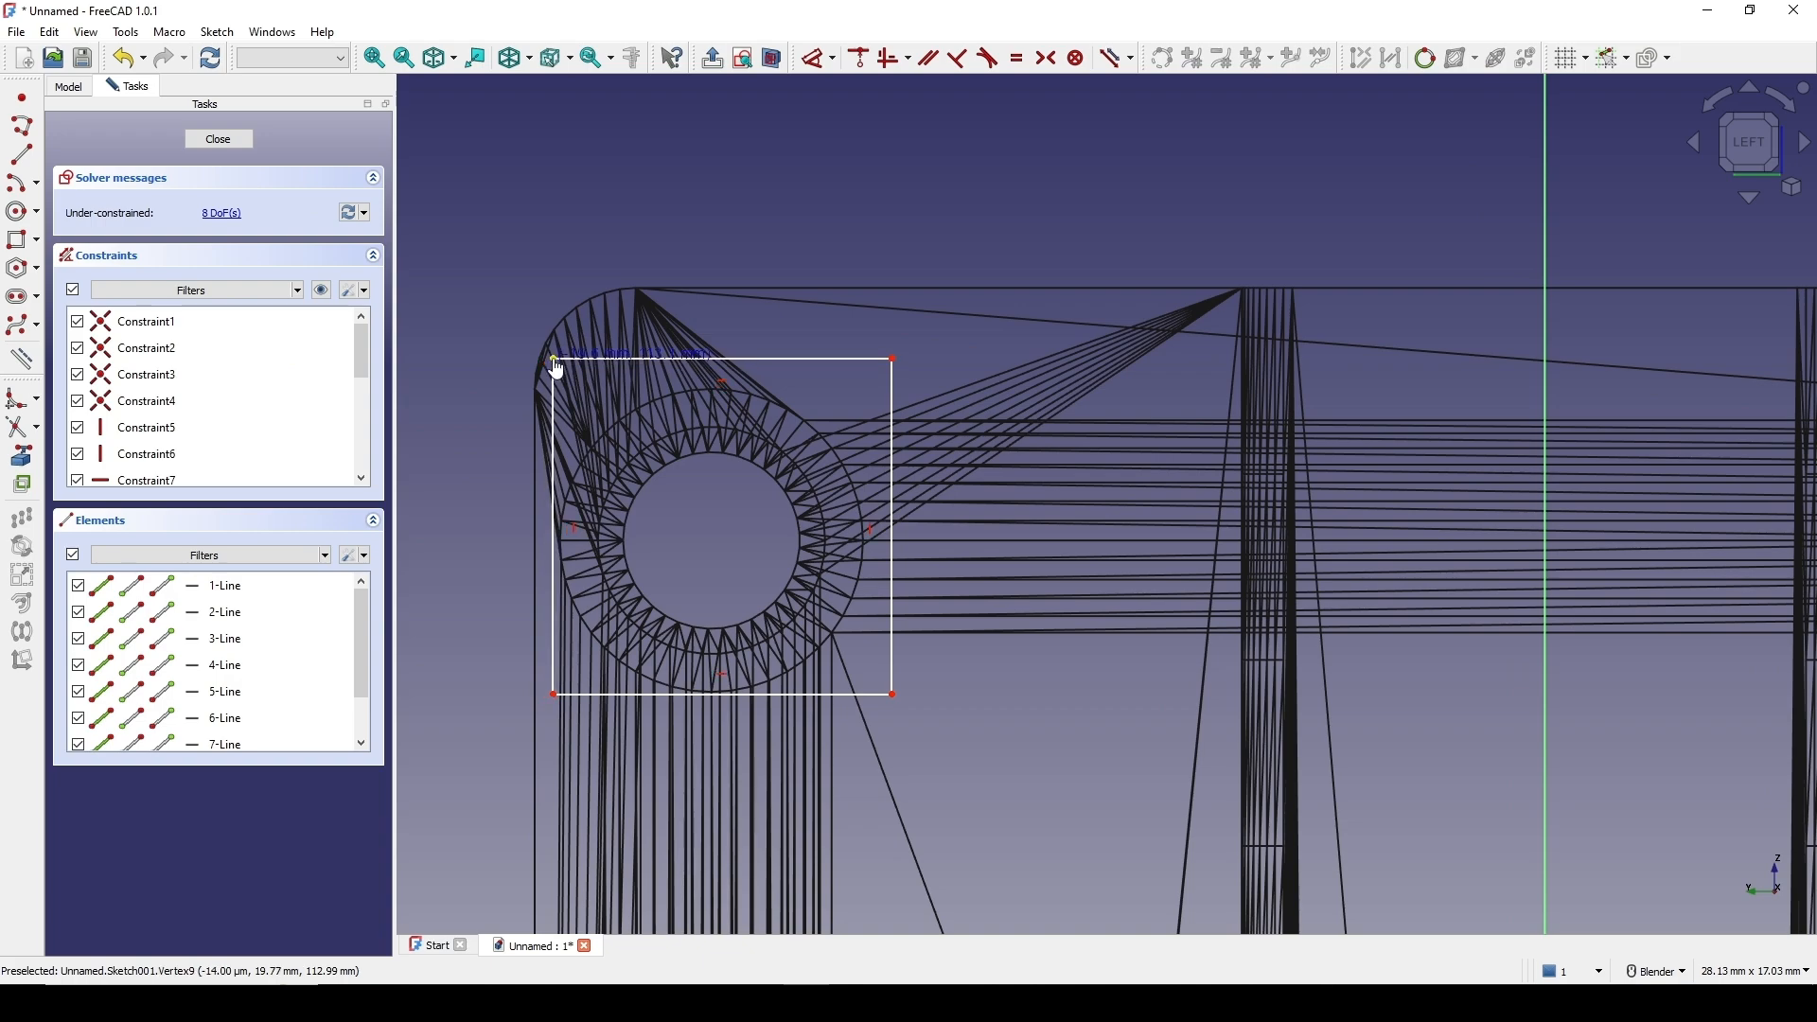
left_click_drag(892, 360, 879, 363)
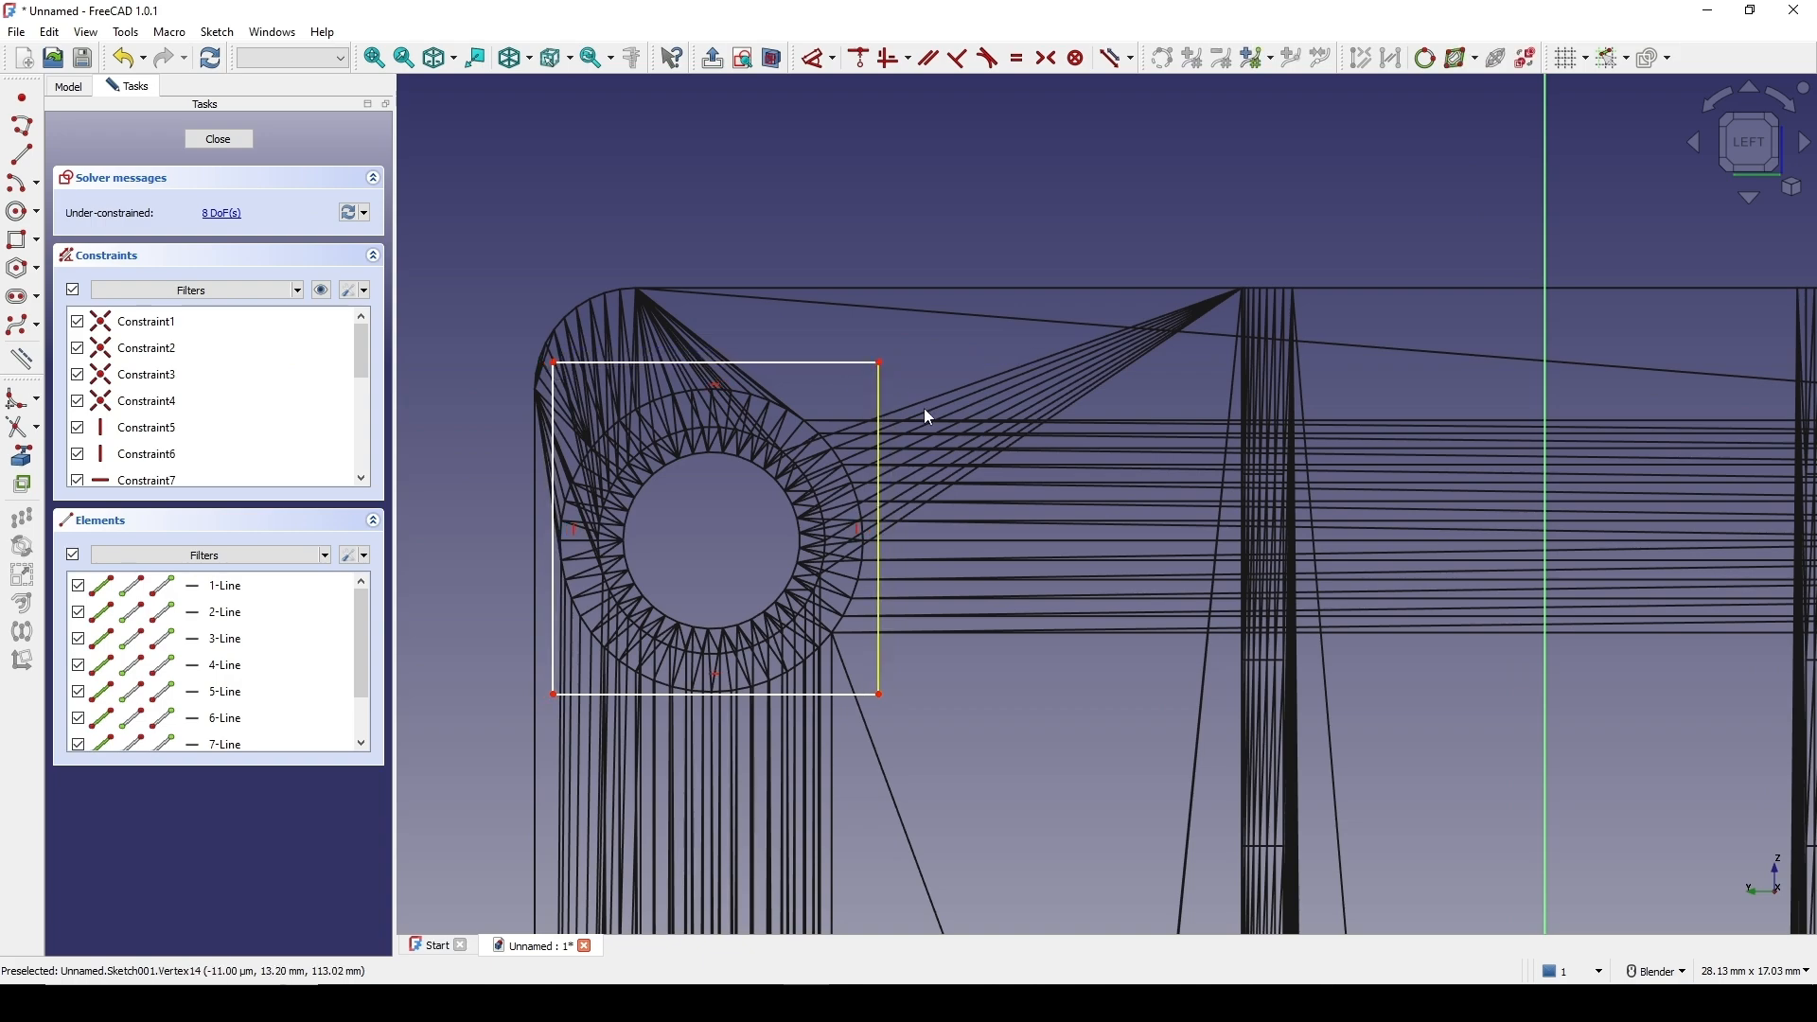
Finish the sketch of the two rectangles and set the model display to flat lines
scroll(968, 457, "down", 10)
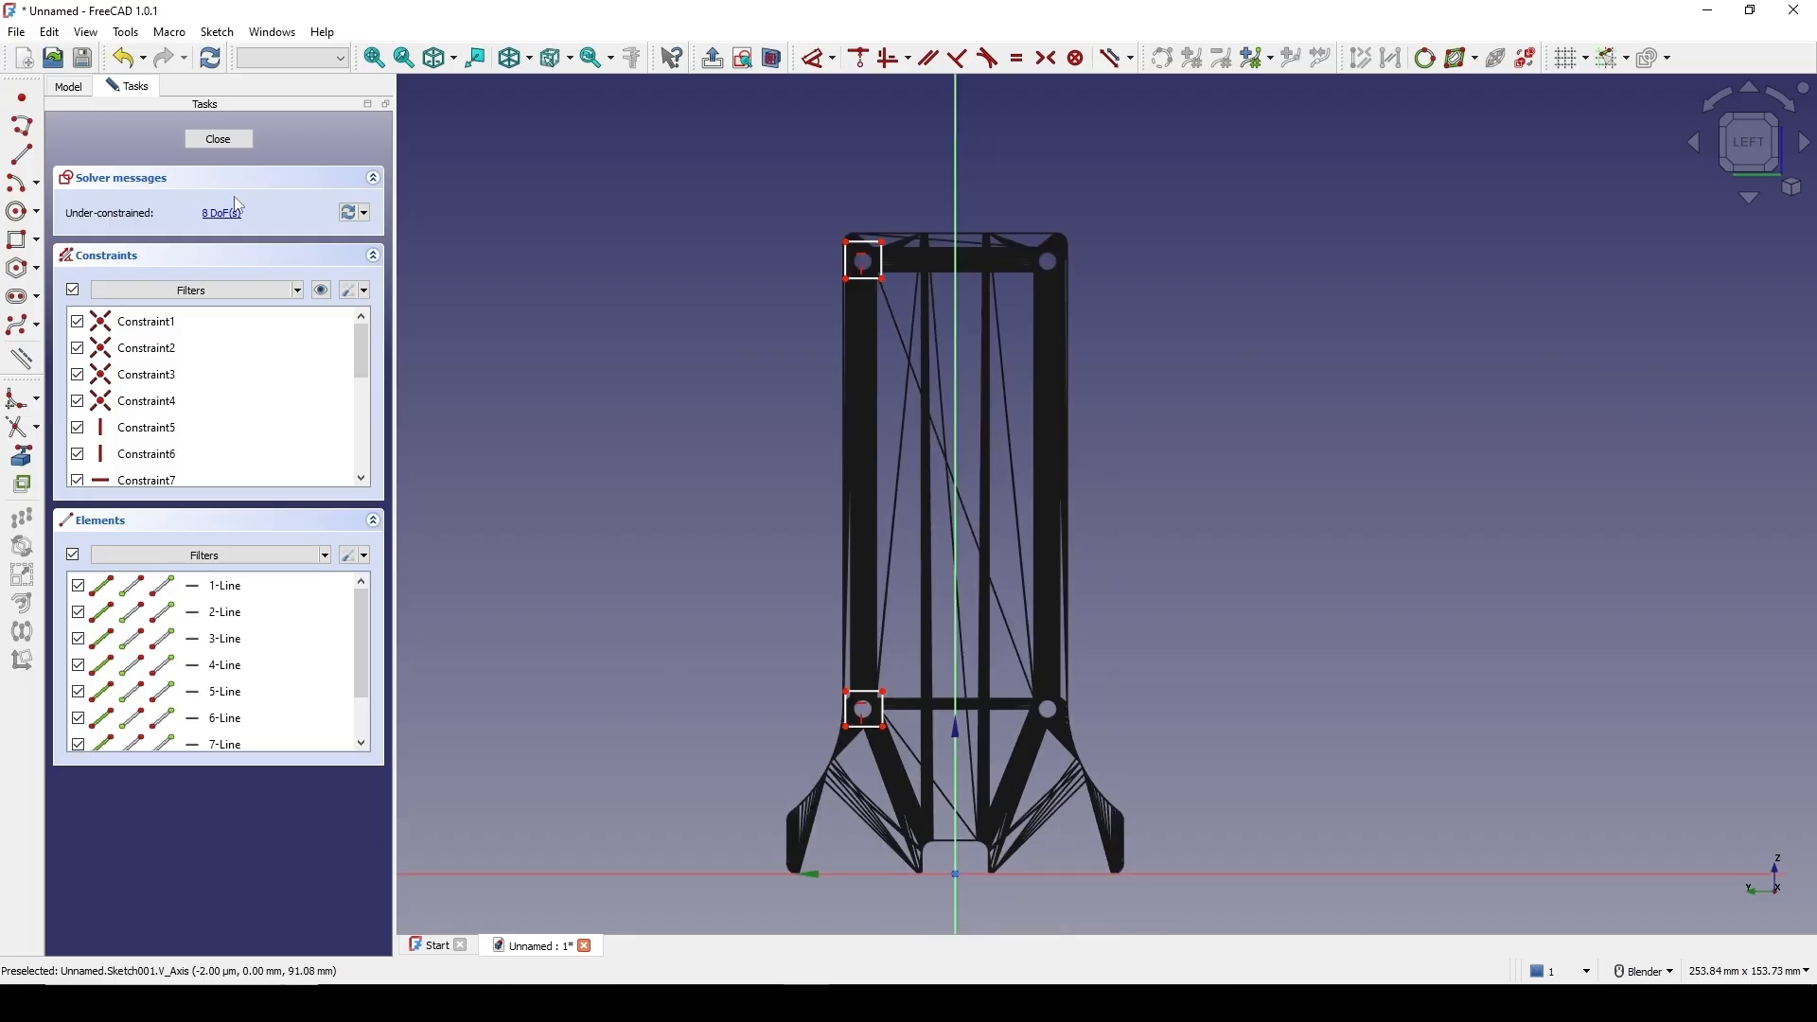
left_click(217, 139)
mouse_move(693, 403)
middle_mouse_down()
mouse_move(799, 681)
mouse_move(929, 535)
middle_mouse_up()
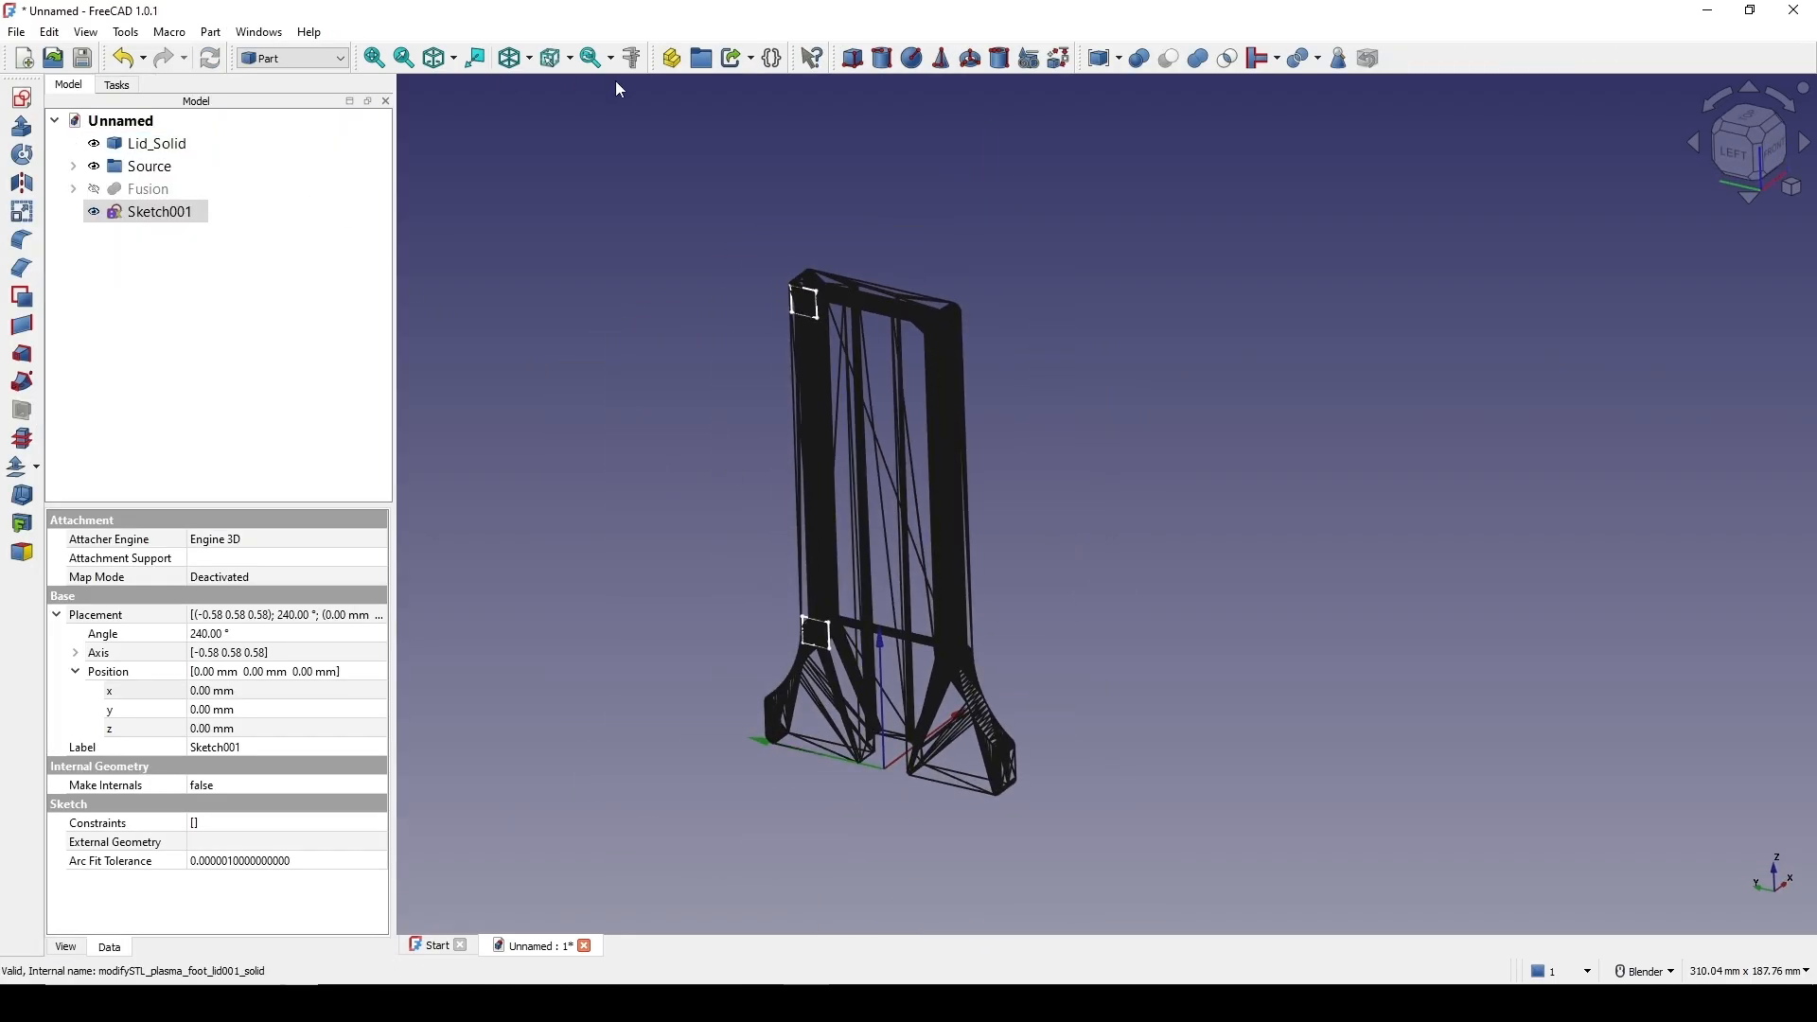
left_click(457, 60)
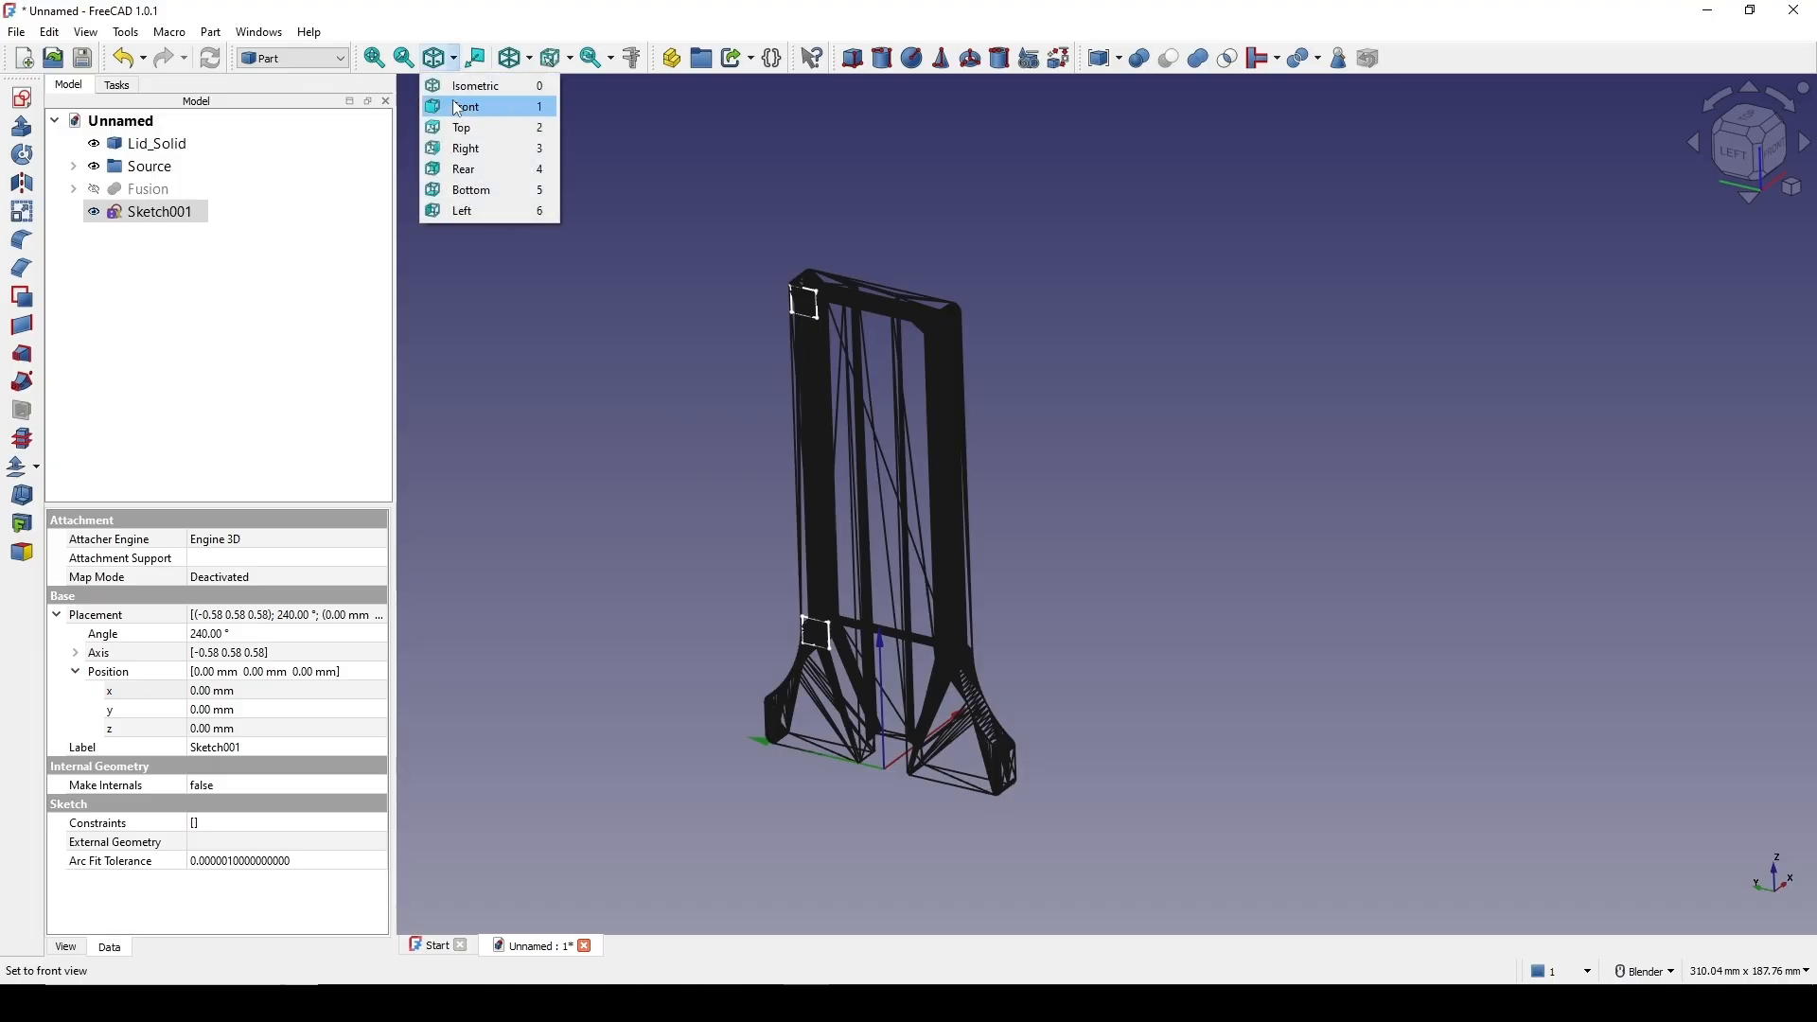
left_click(512, 60)
left_click(544, 211)
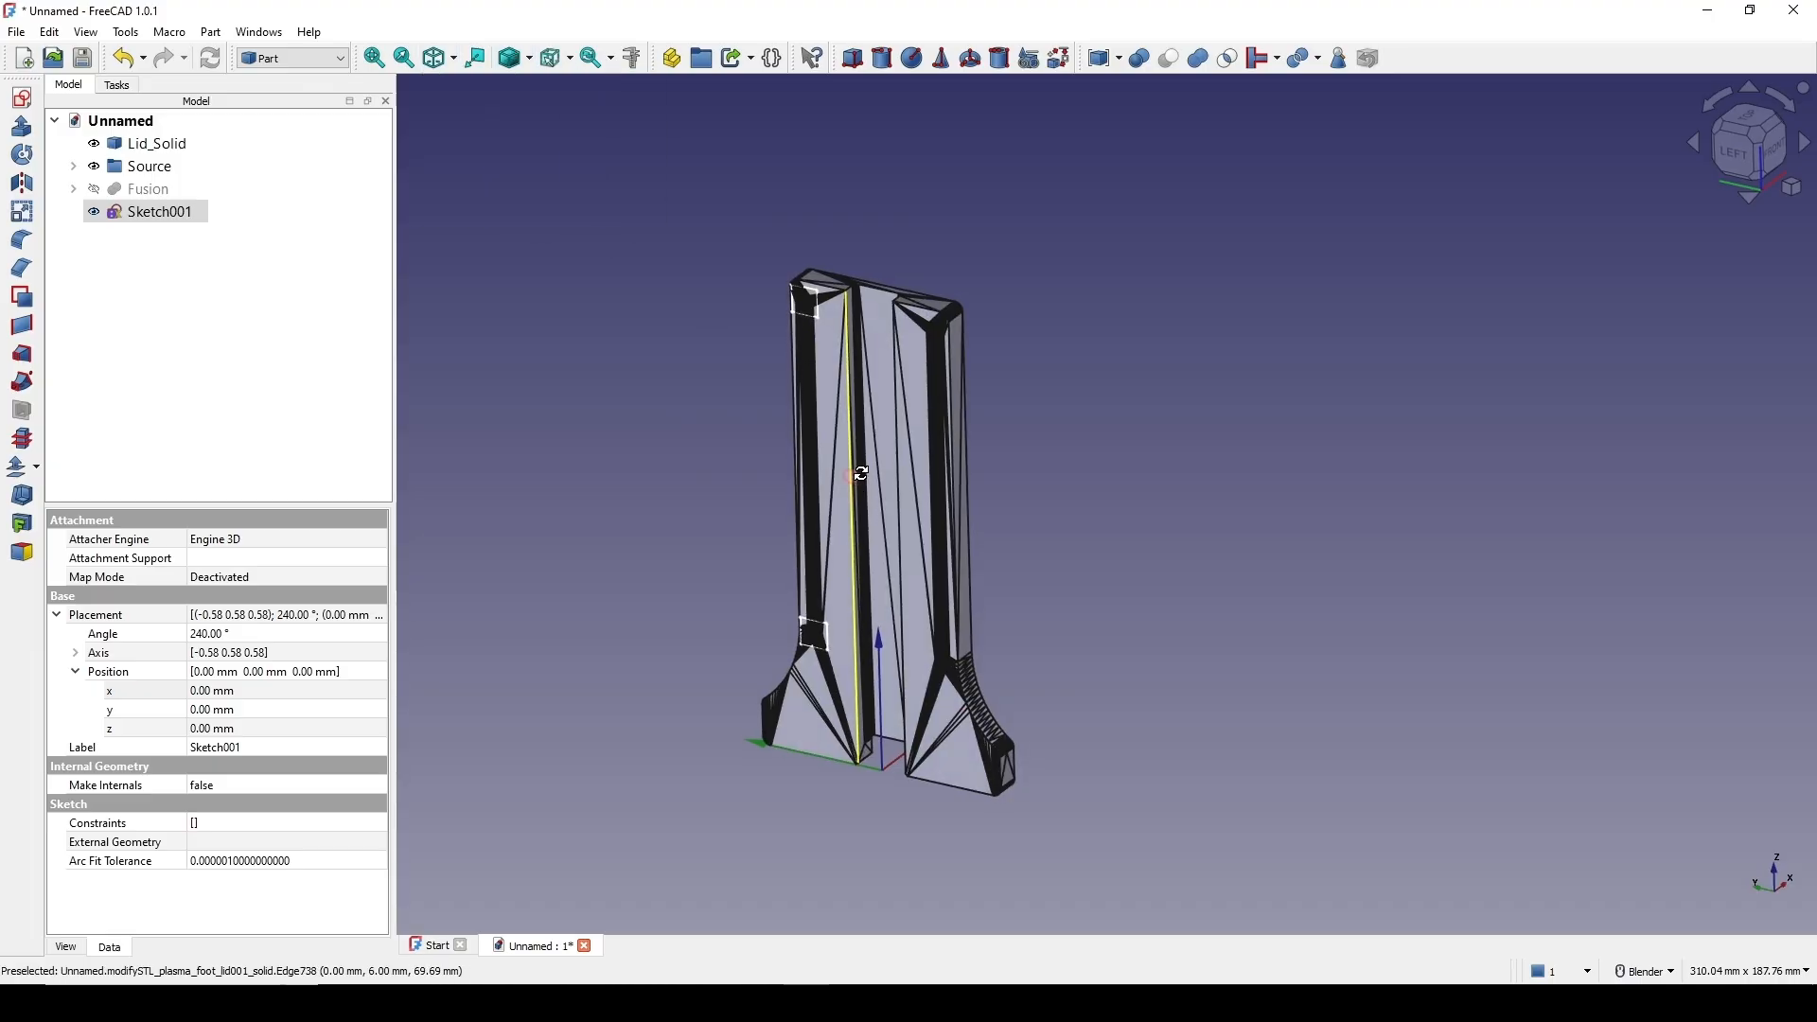
Extrude the two-rectangle sketch 6 mm as a solid in the custom direction X = 1
left_click(23, 126)
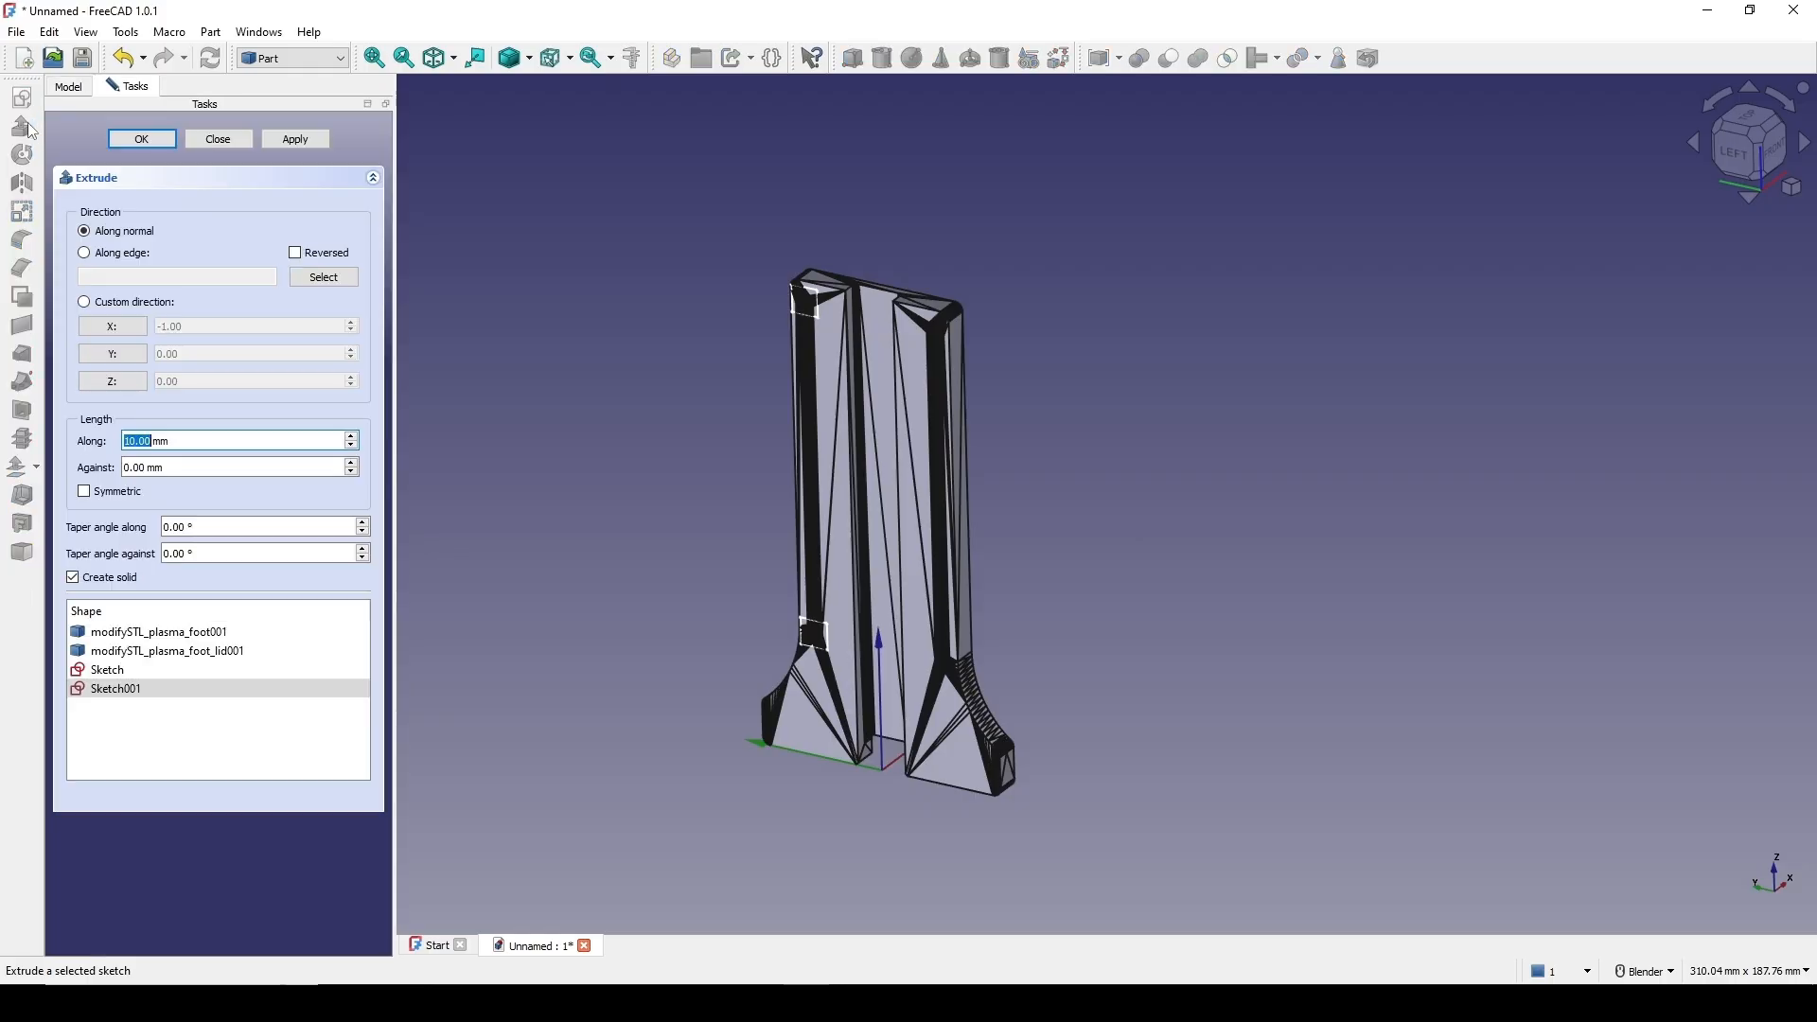
middle_click_drag(833, 568, 796, 628)
scroll(886, 551, "up", 2)
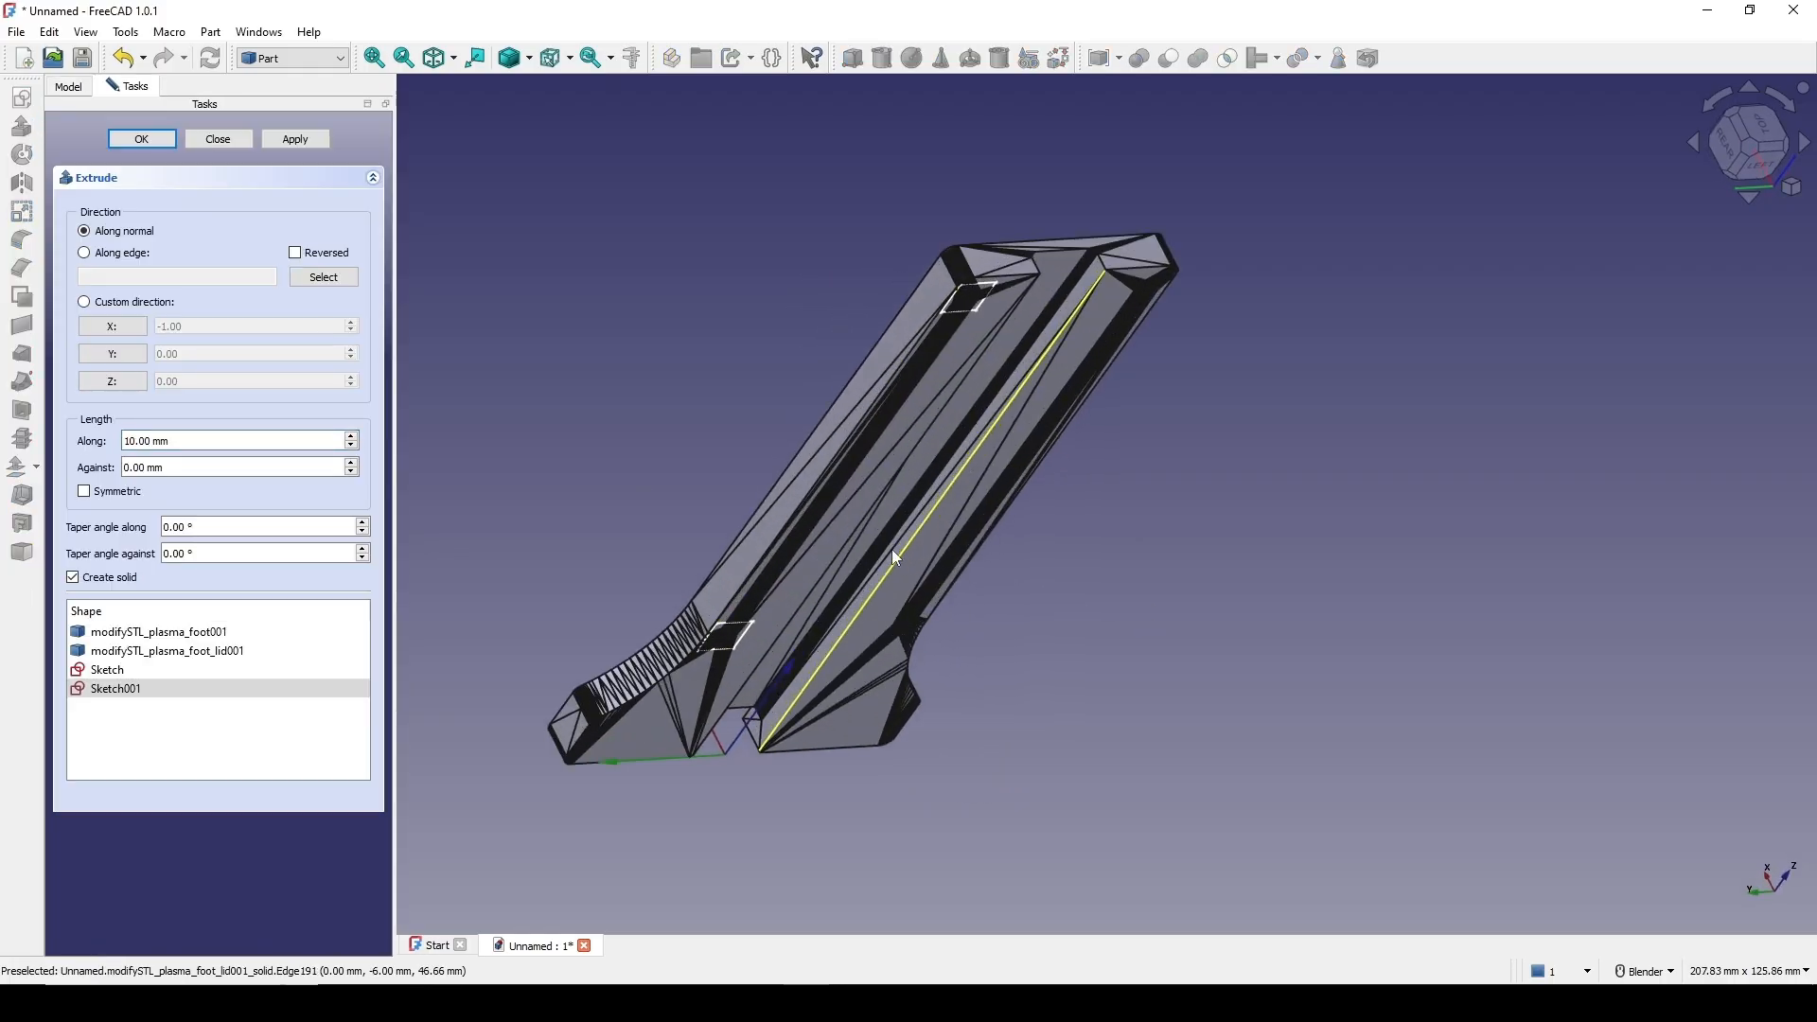
middle_click_drag(892, 549, 905, 603, "shift")
middle_click_drag(990, 541, 1003, 558)
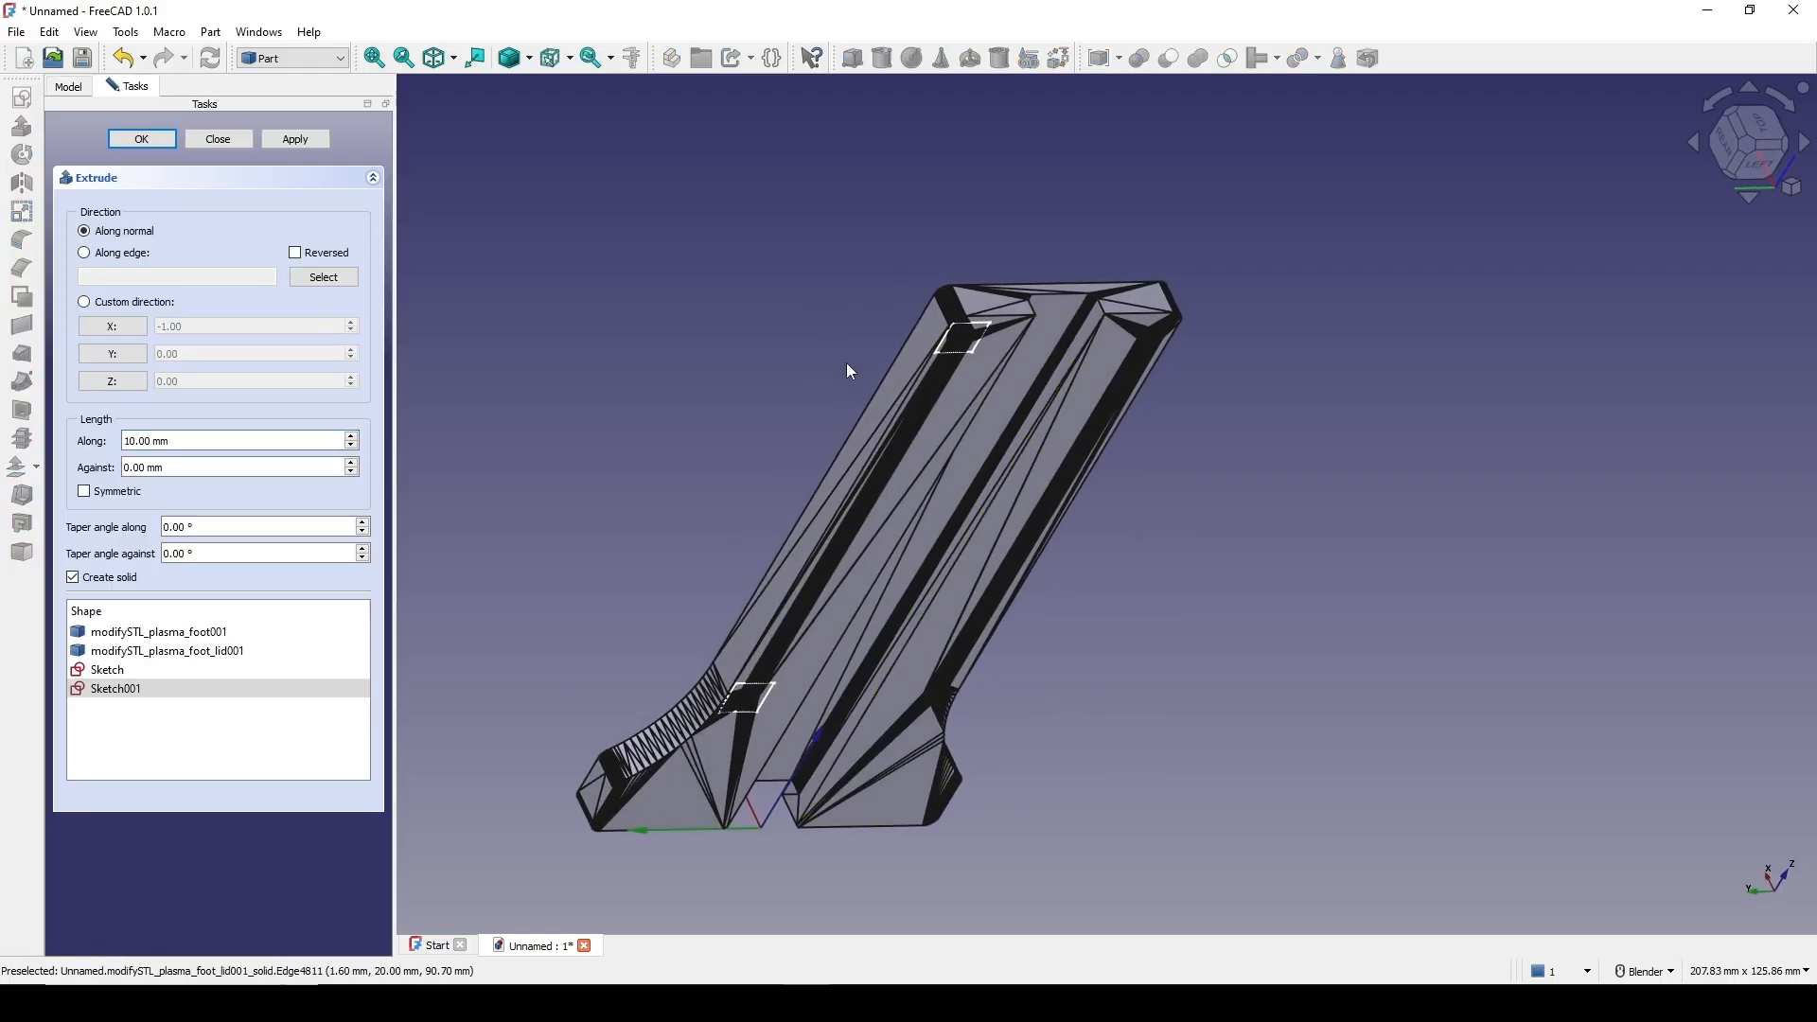
middle_click_drag(767, 551, 778, 519)
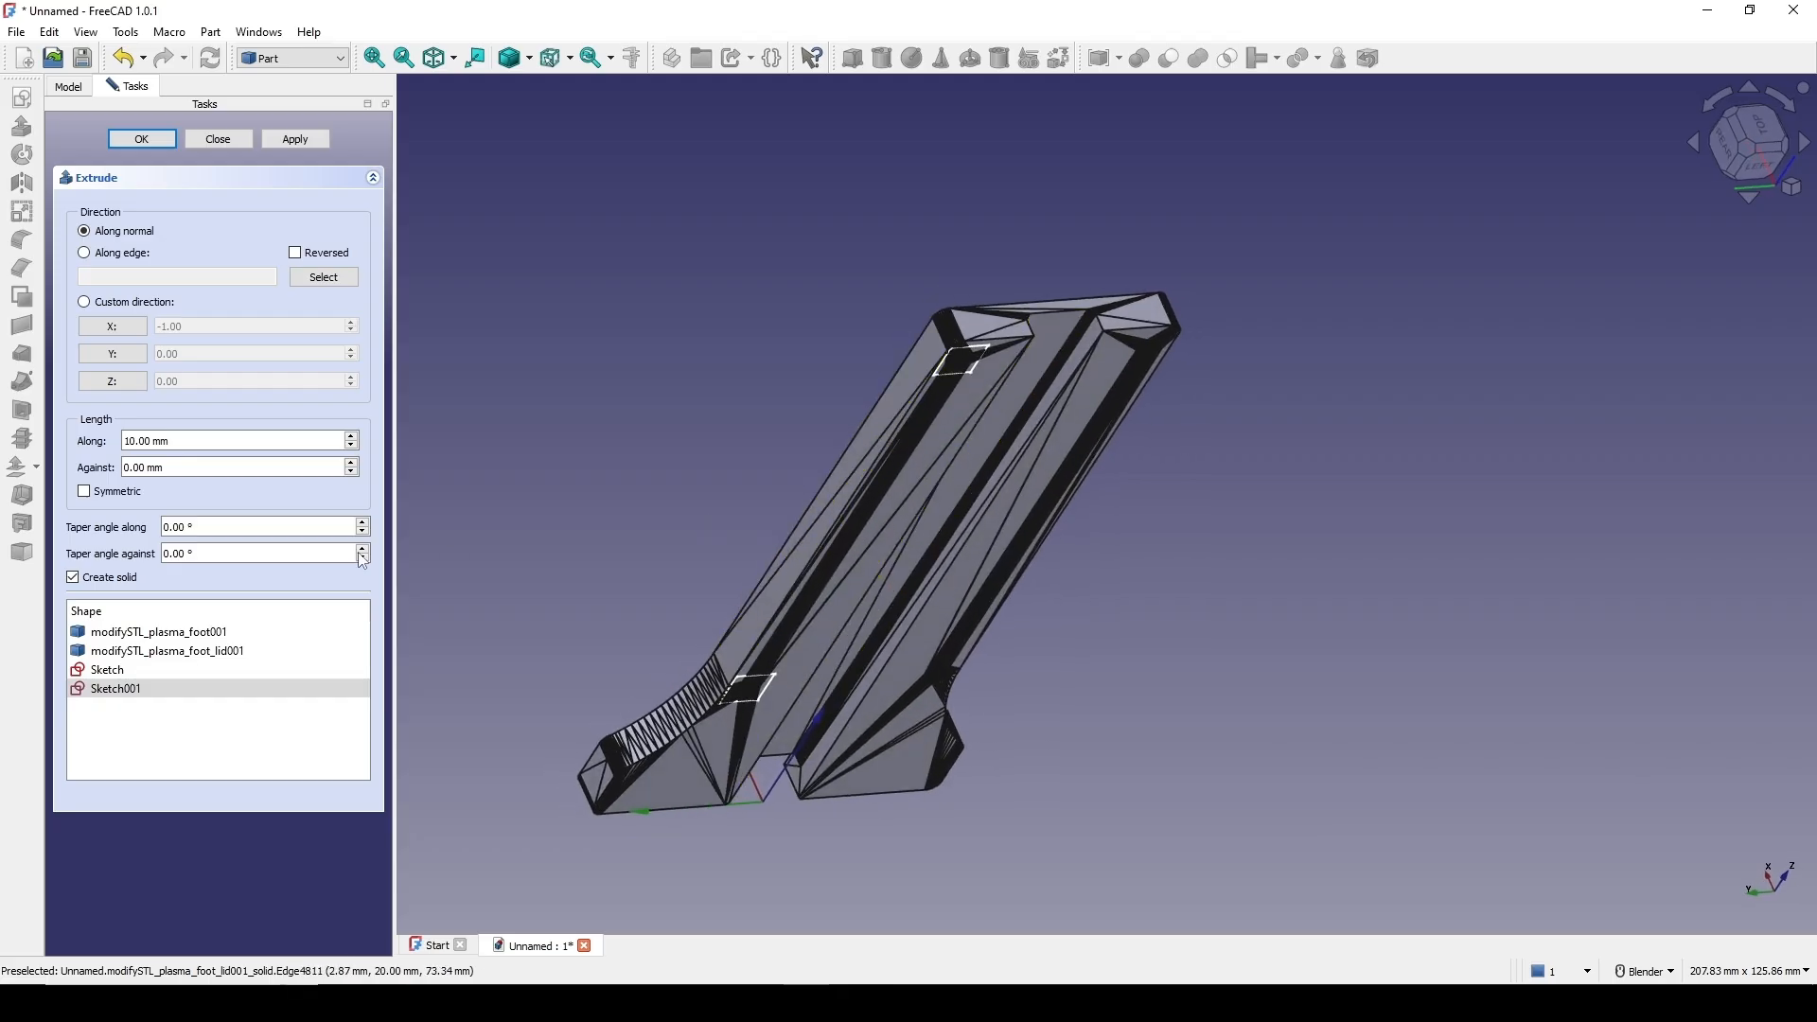
left_click_drag(192, 443, 66, 437)
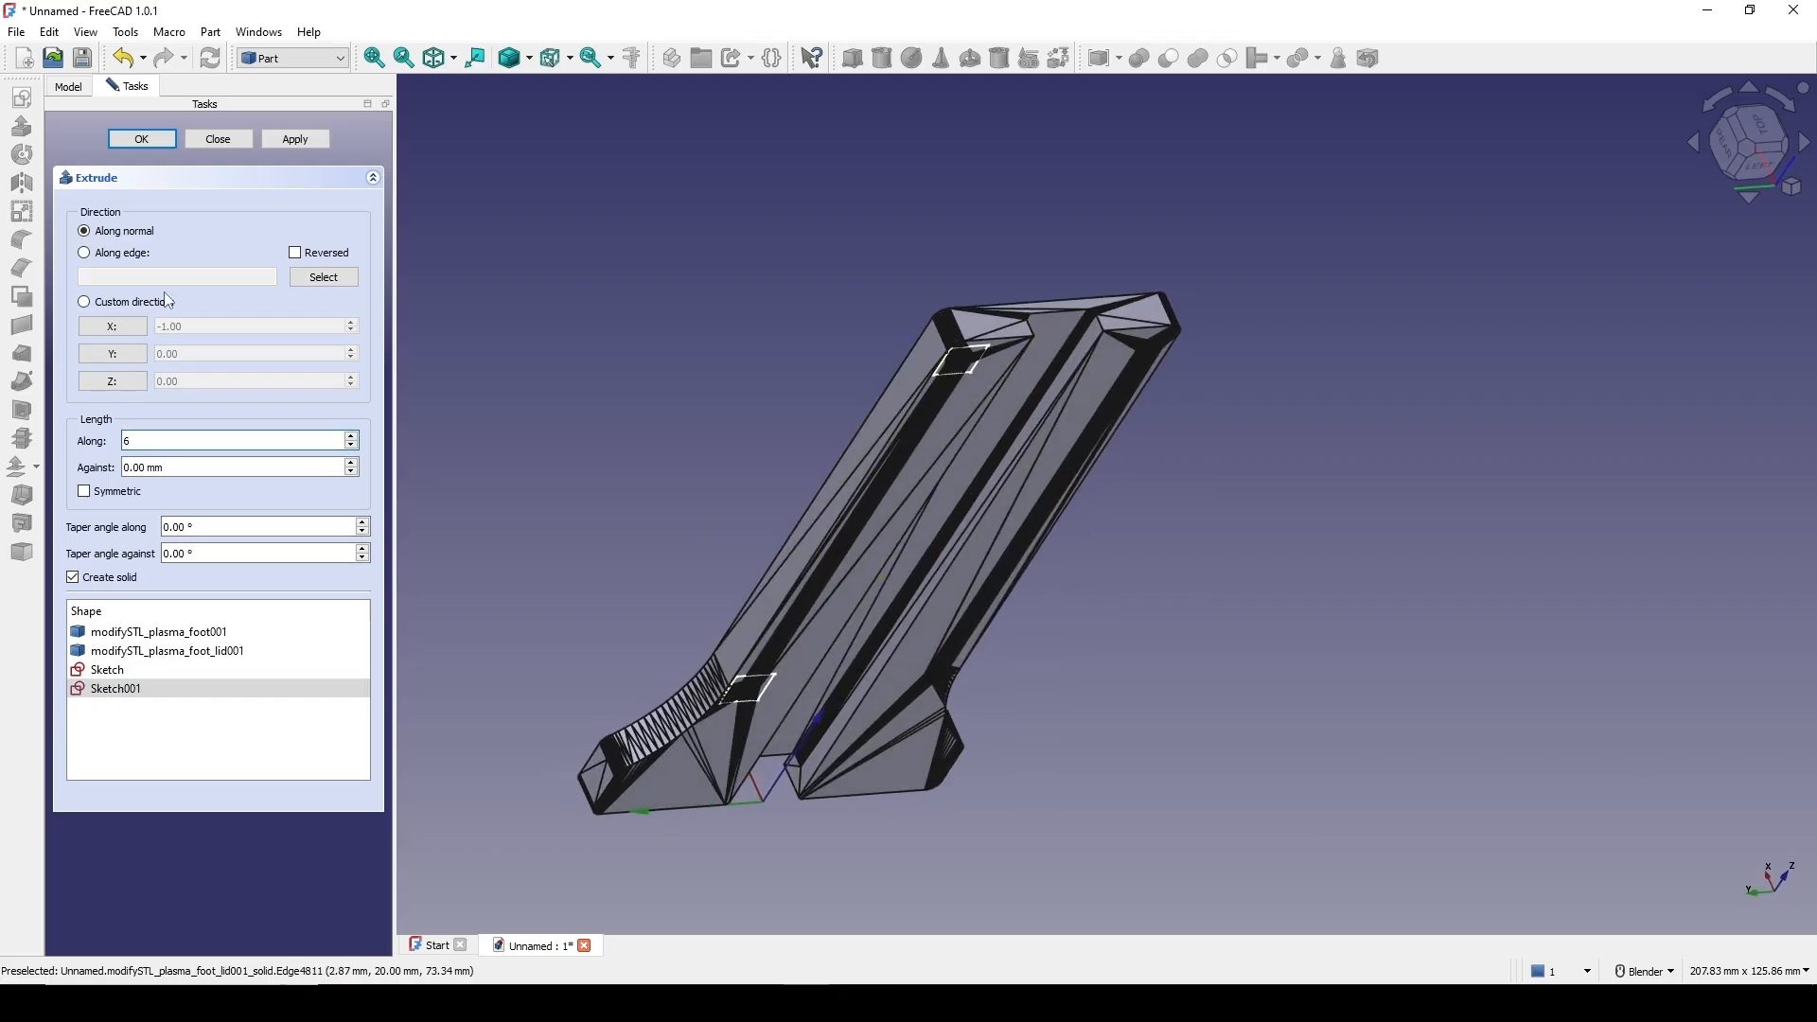
left_click(128, 326)
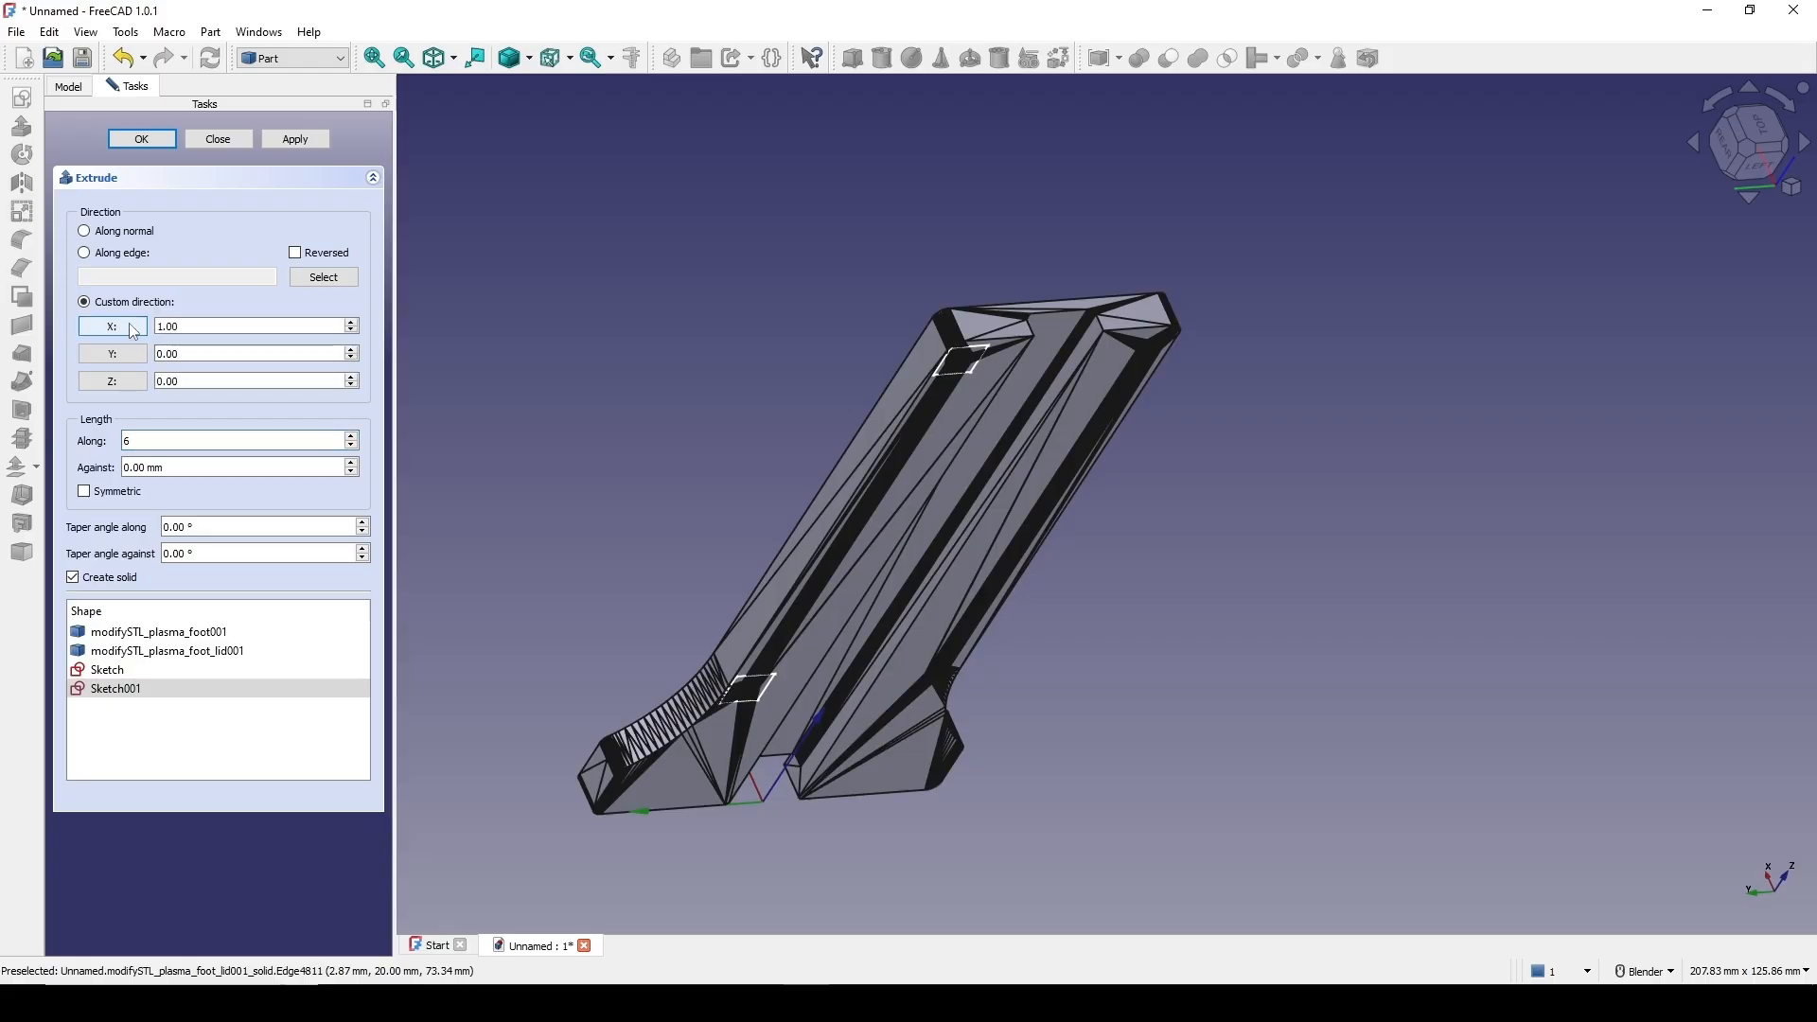
left_click(147, 138)
key("6")
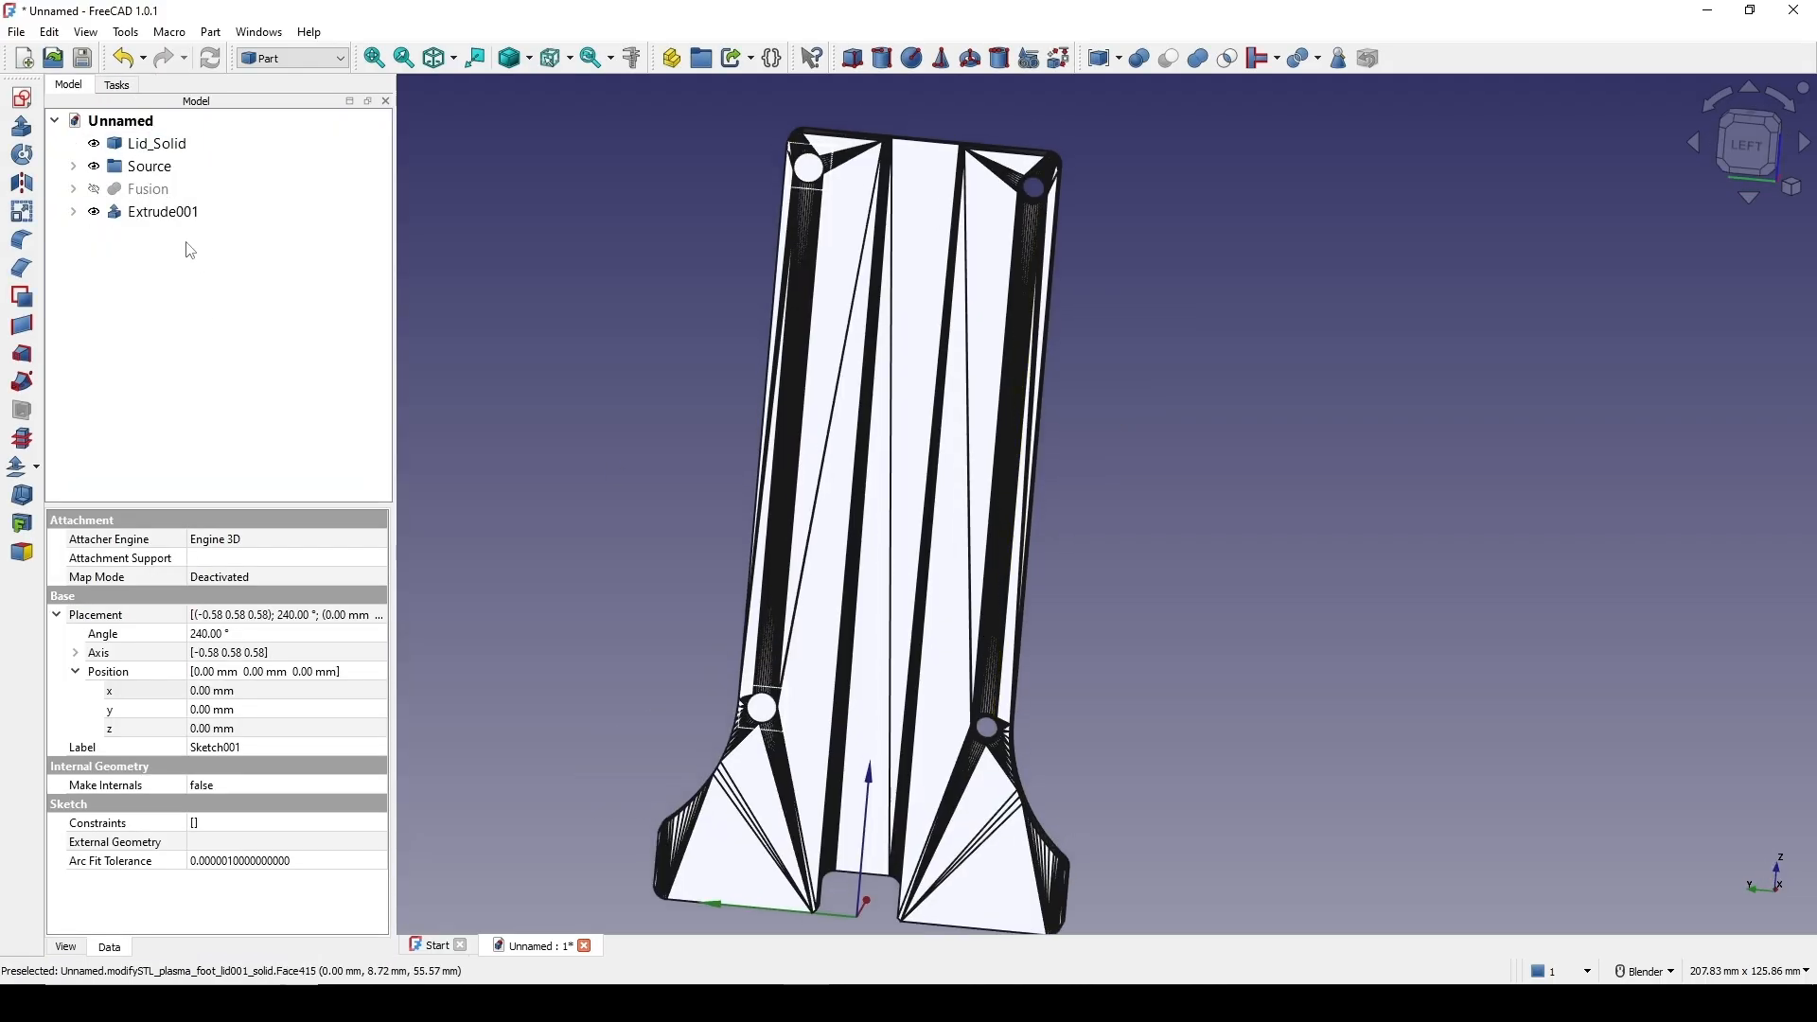
Mirror the extruded blocks across the XZ plane onto the lid's opposite screw holes
left_click(166, 212)
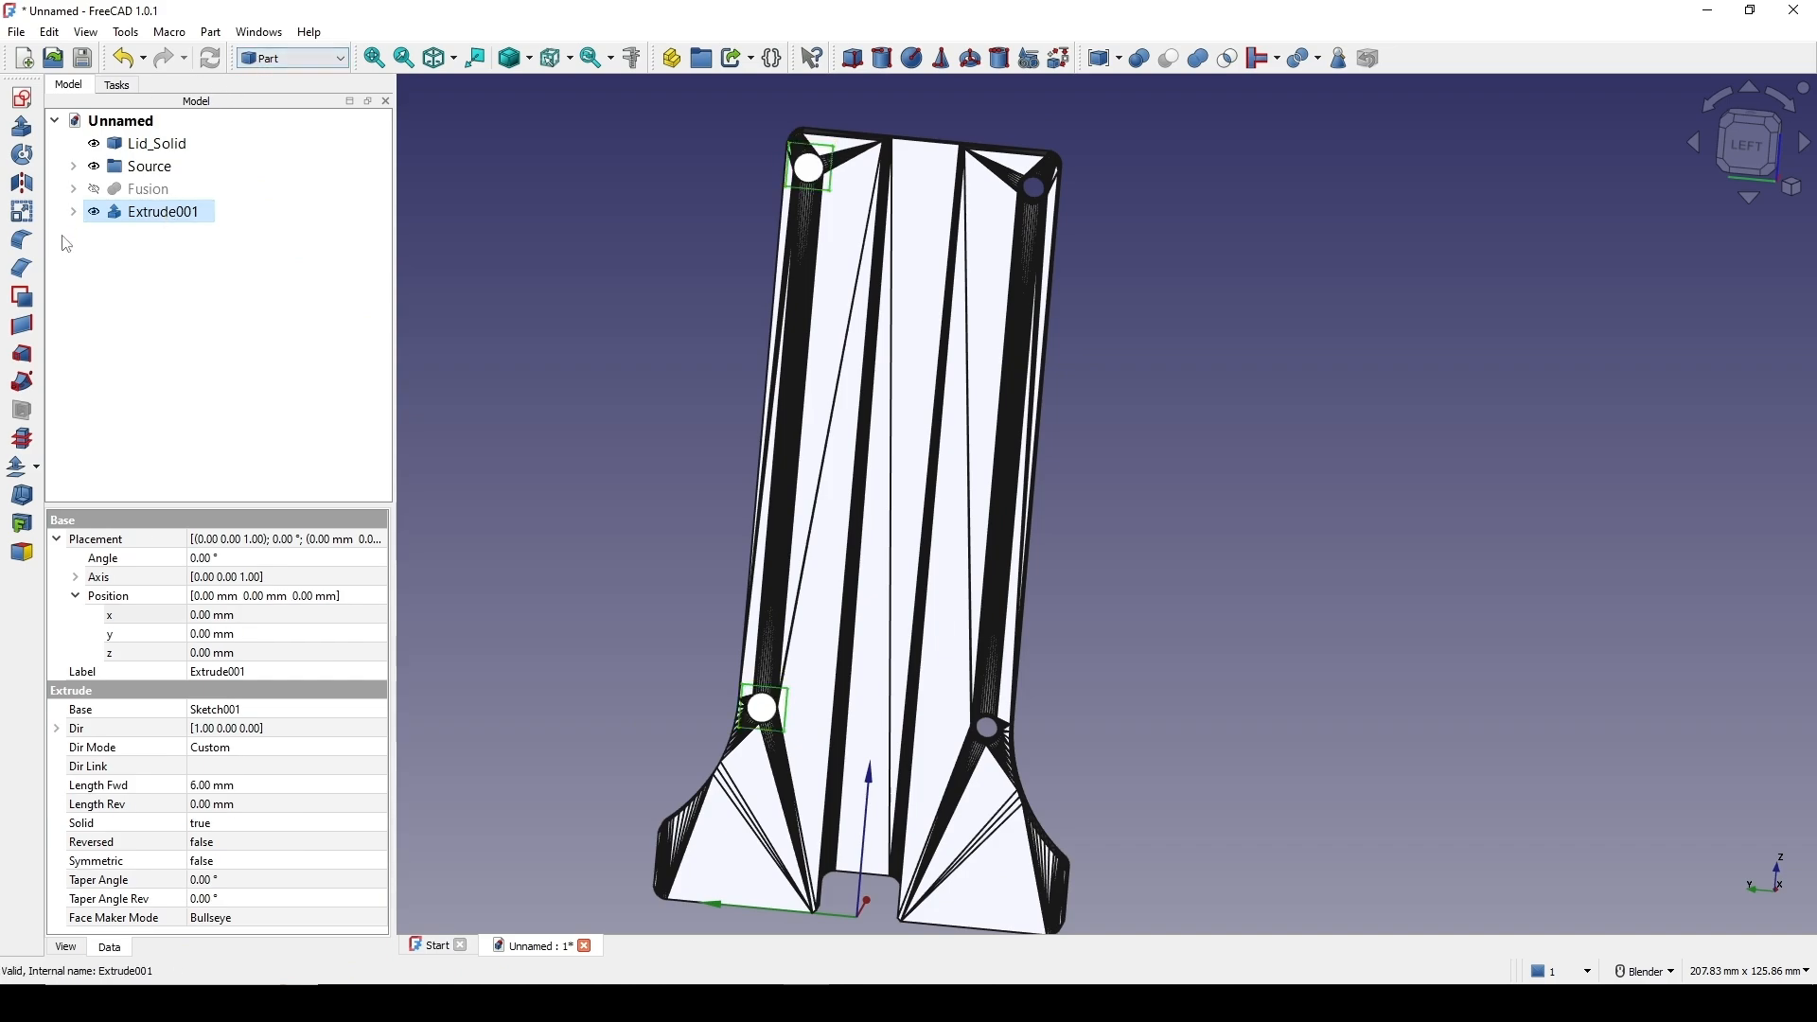
left_click(21, 183)
scroll(906, 679, "down", 2)
middle_click_drag(906, 679, 738, 687)
left_click(216, 405)
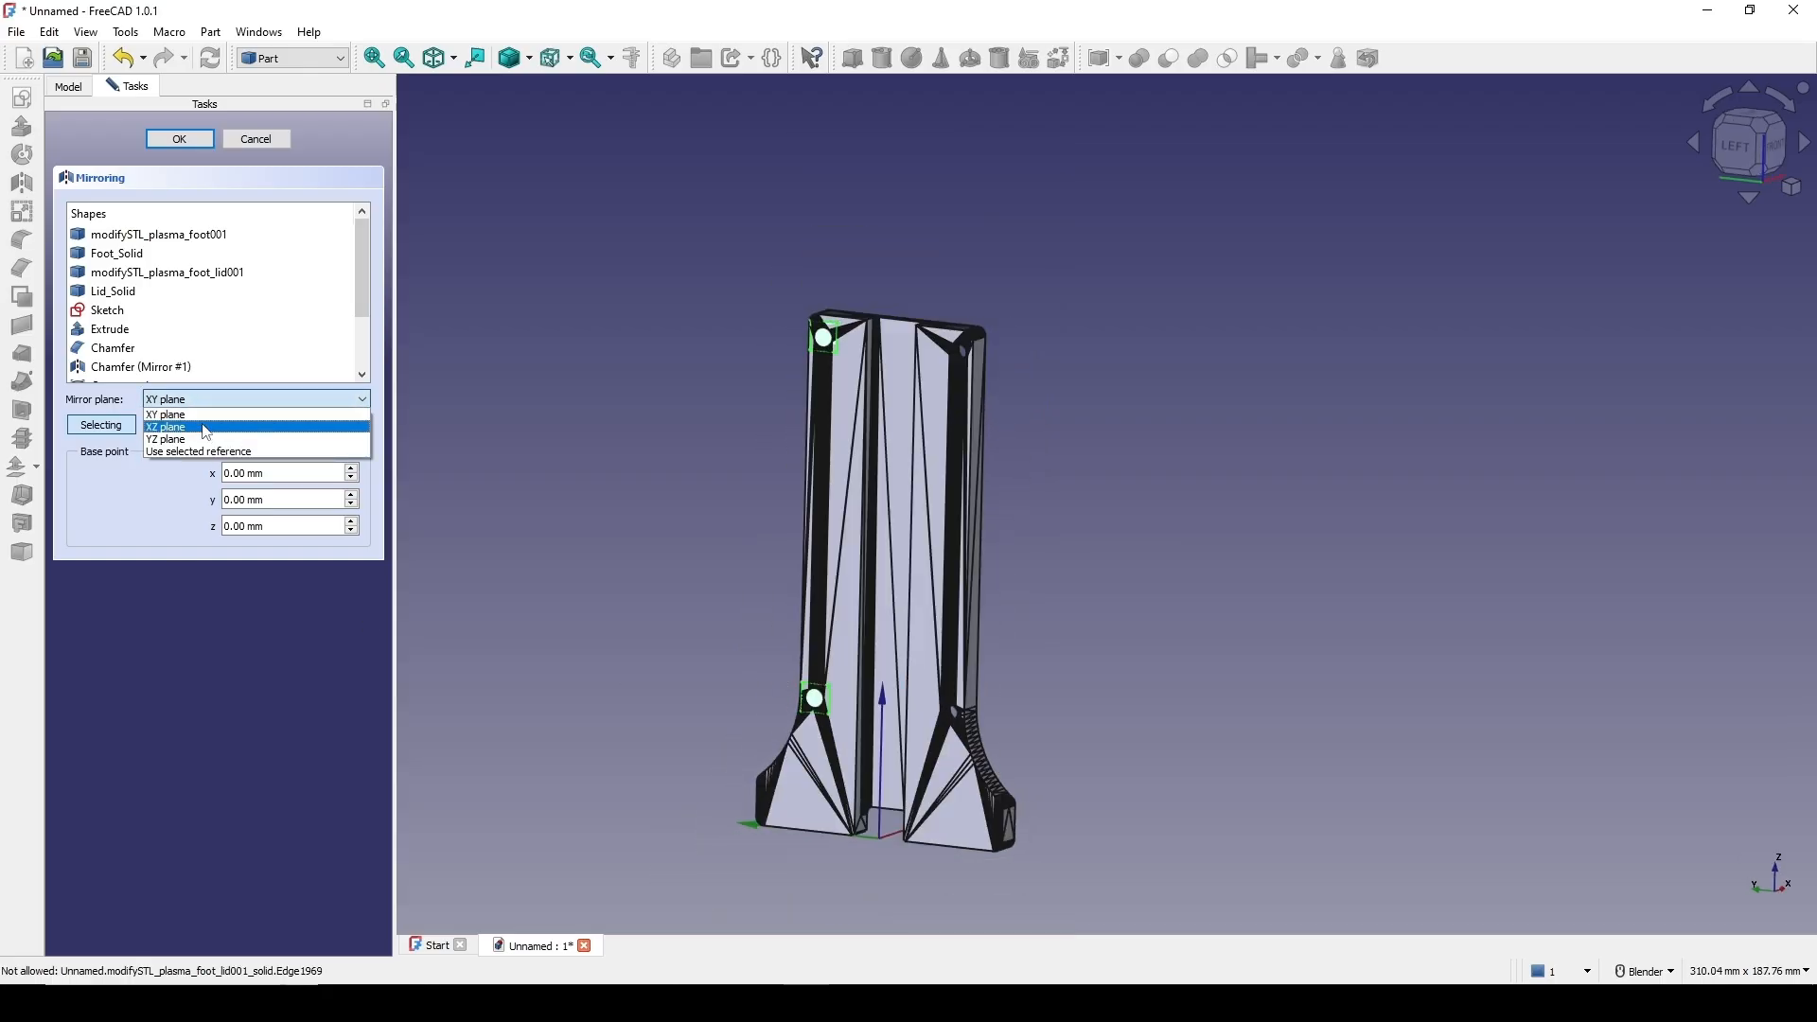
left_click(207, 427)
left_click(179, 139)
scroll(1005, 610, "up", 2)
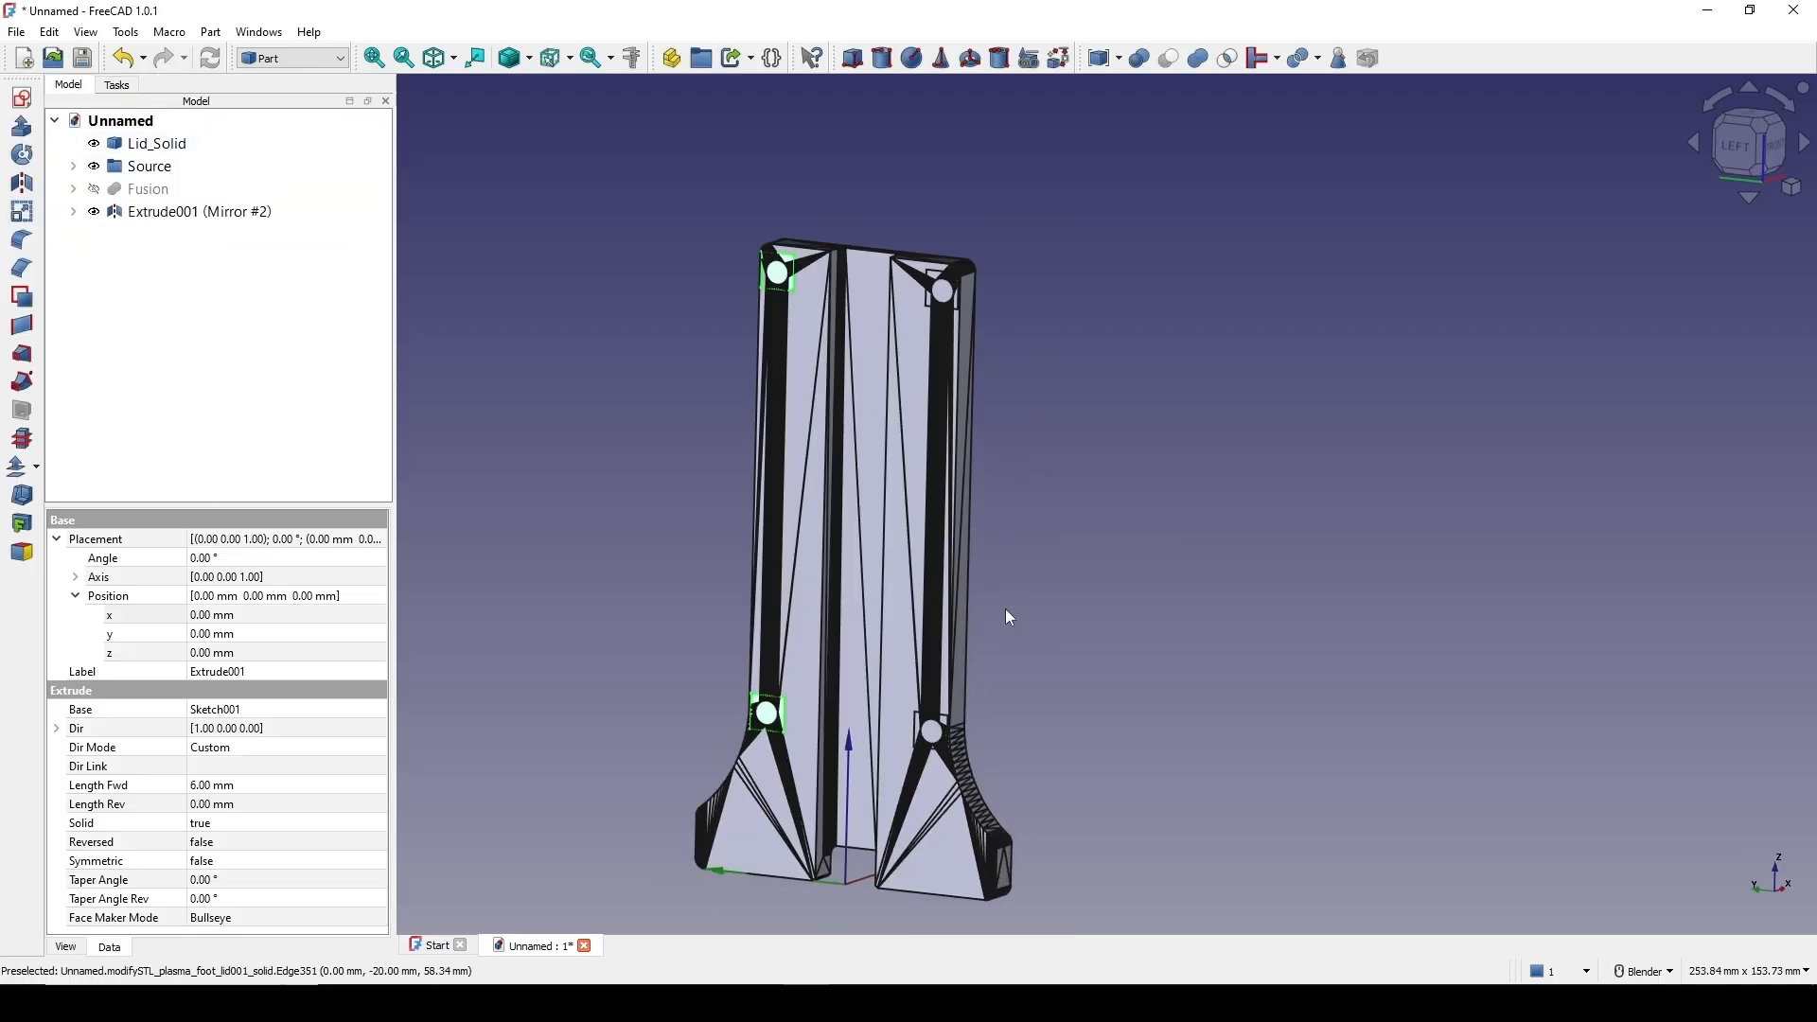
middle_click_drag(1005, 609, 1034, 560, "shift")
left_click(1089, 454)
Combine the extruded blocks and their mirrored copy into one compound
left_click(74, 212)
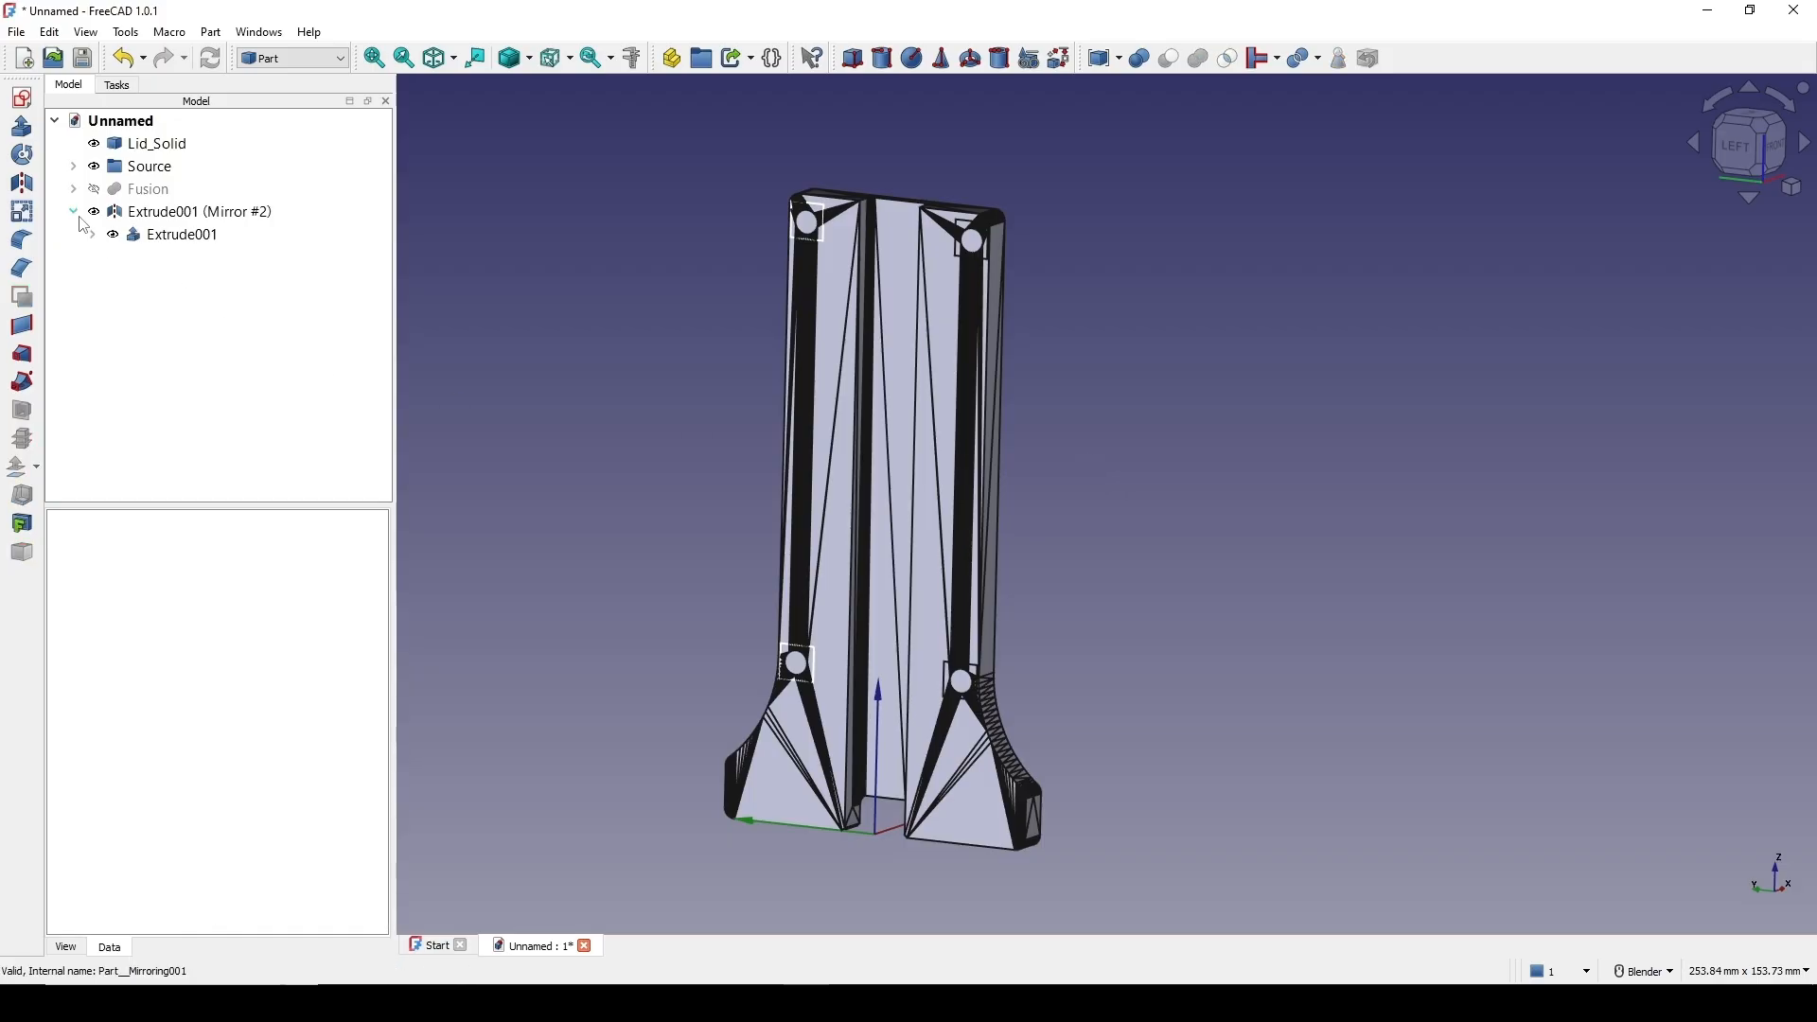
left_click(141, 220)
left_click(180, 235, "ctrl")
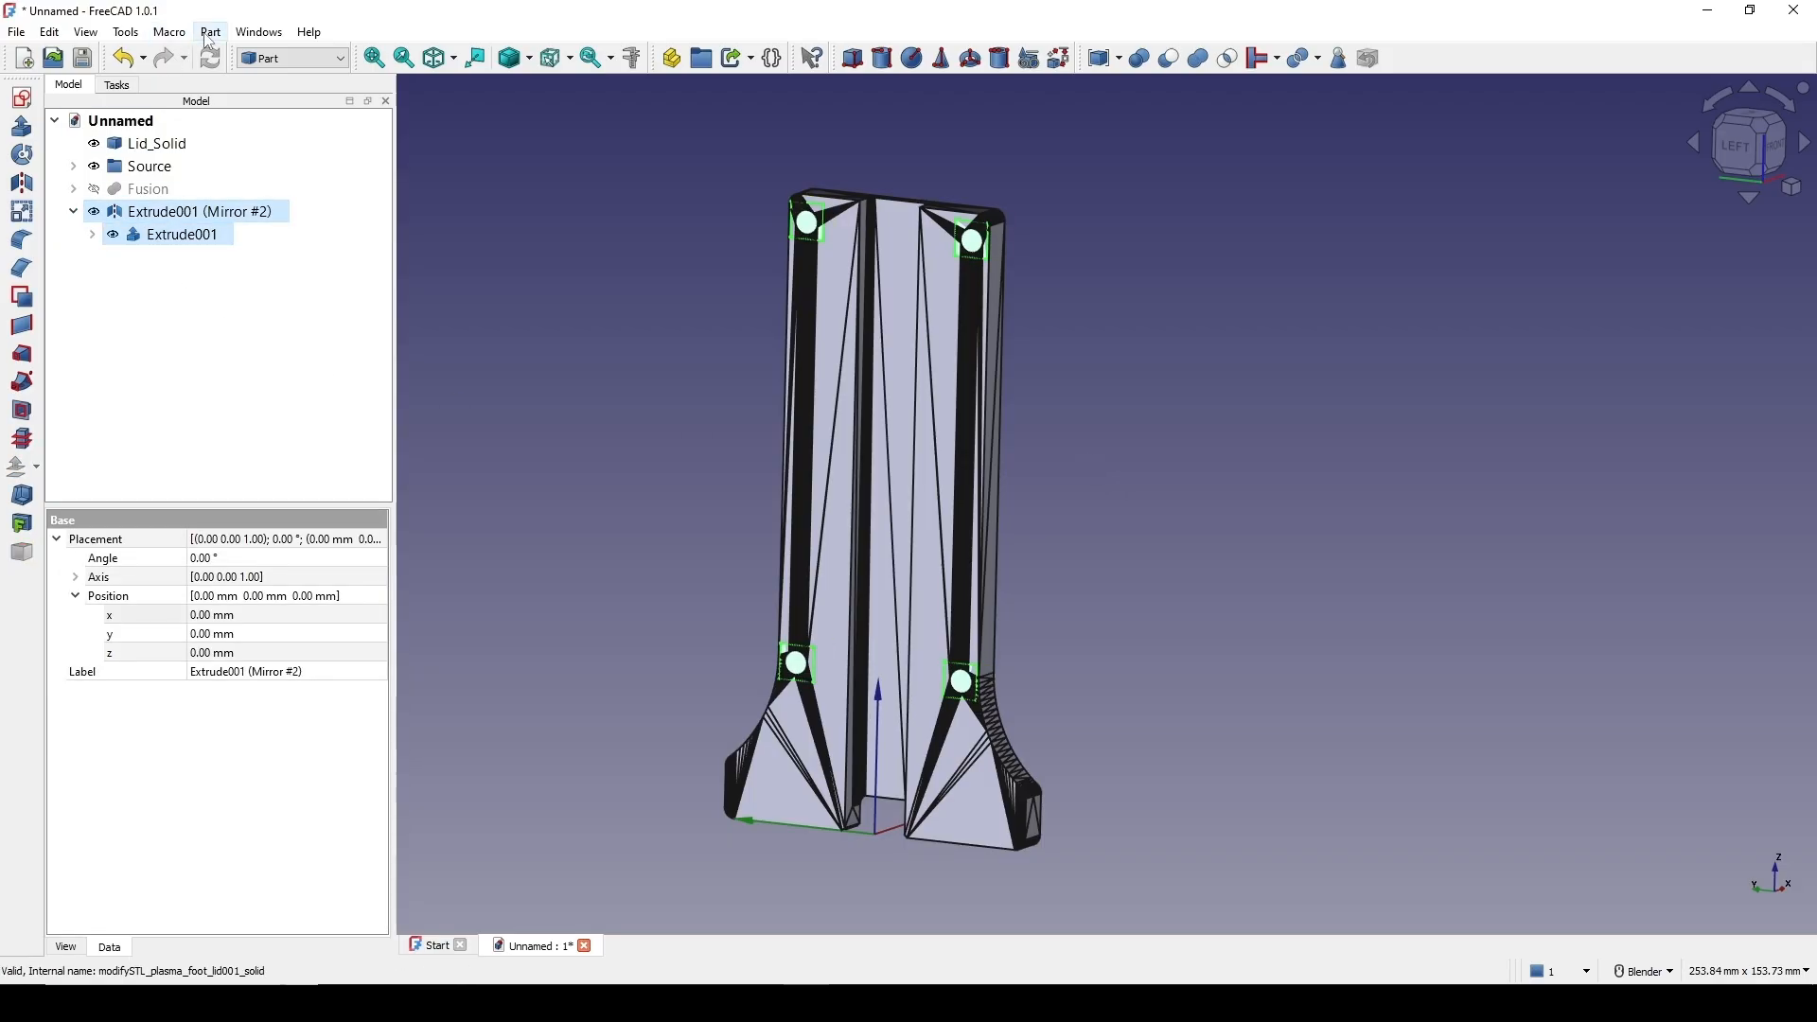
left_click(209, 33)
mouse_move(265, 465)
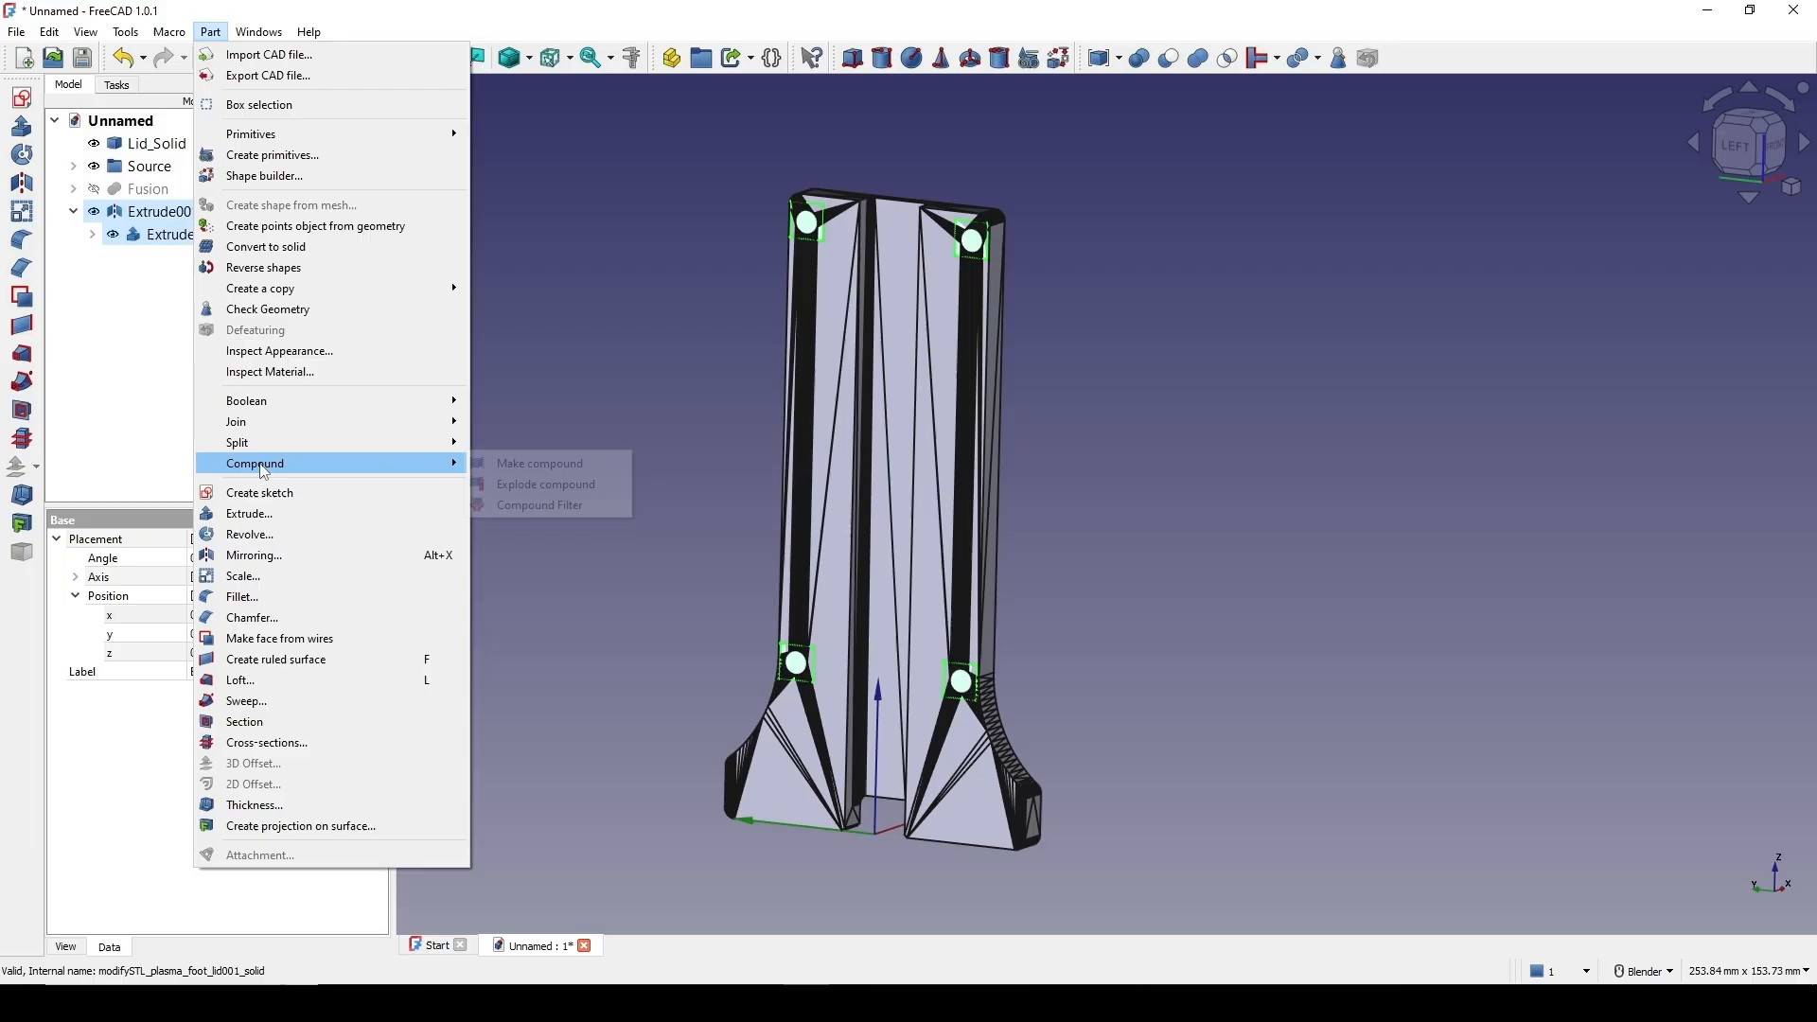
left_click(530, 464)
Fuse the lid solid with the compound of four blocks into a single body
scroll(1025, 547, "up", 3)
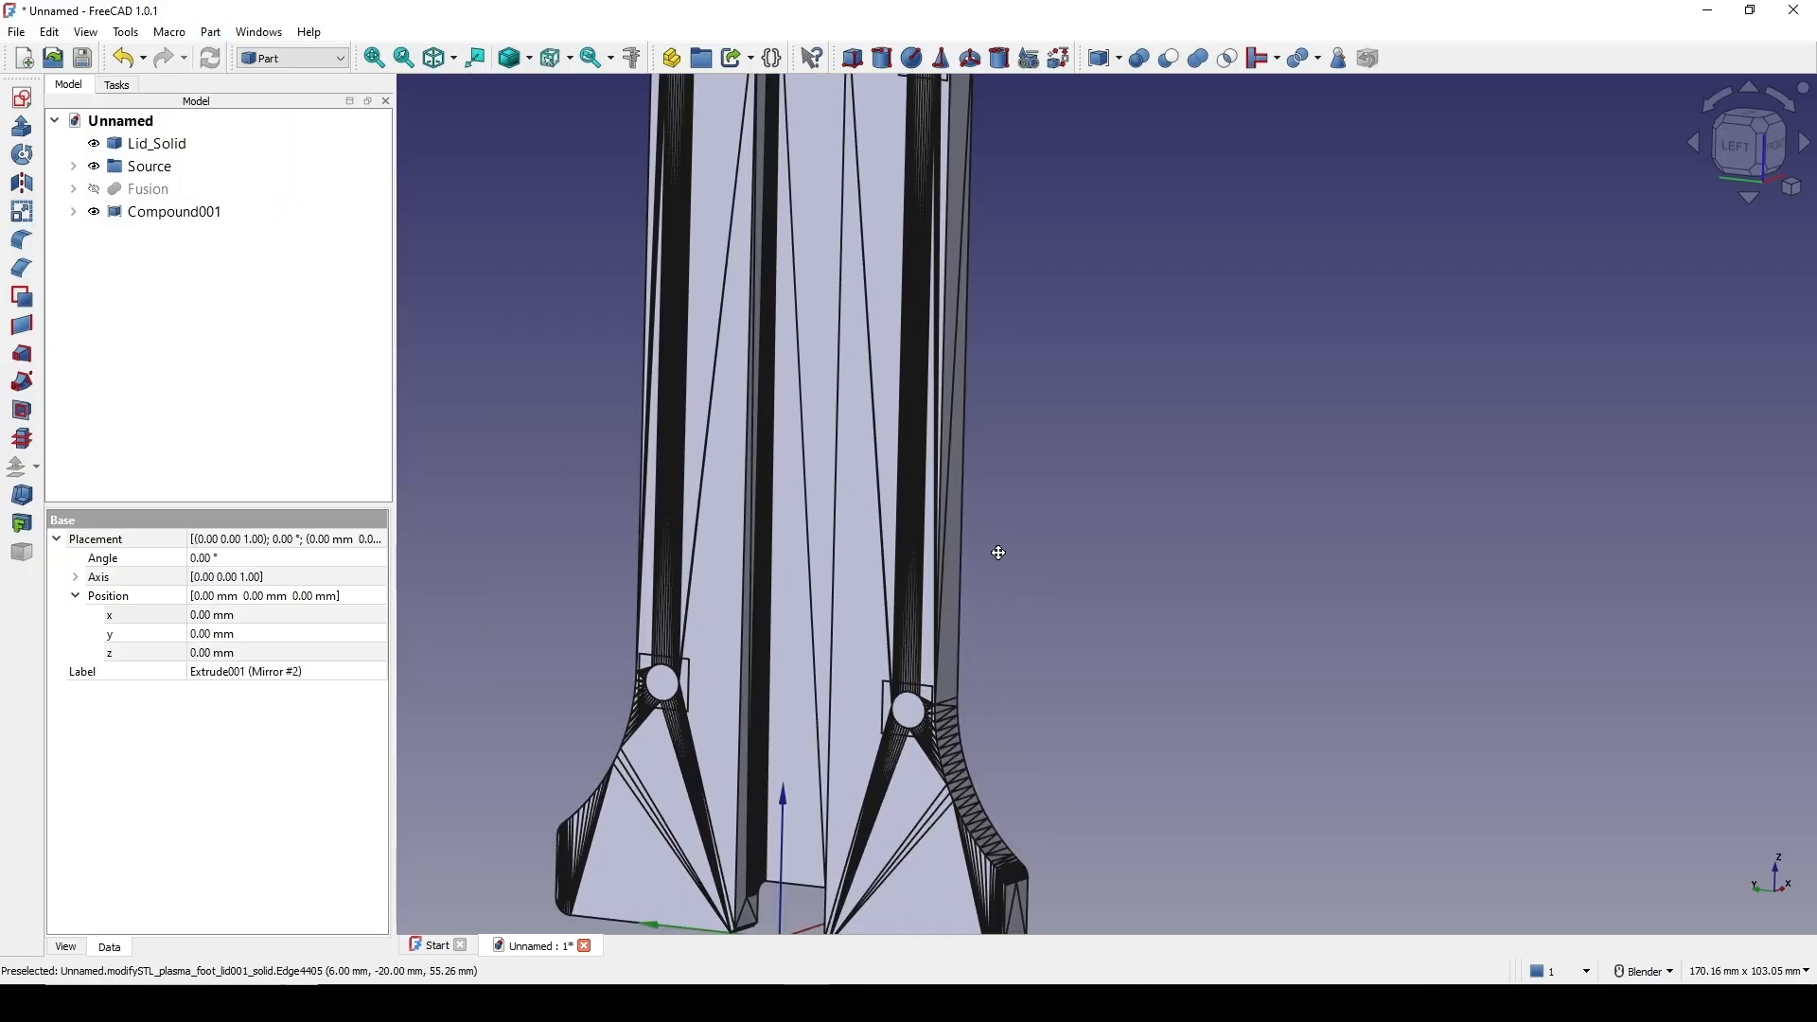
scroll(1029, 556, "down", 5)
left_click(161, 144)
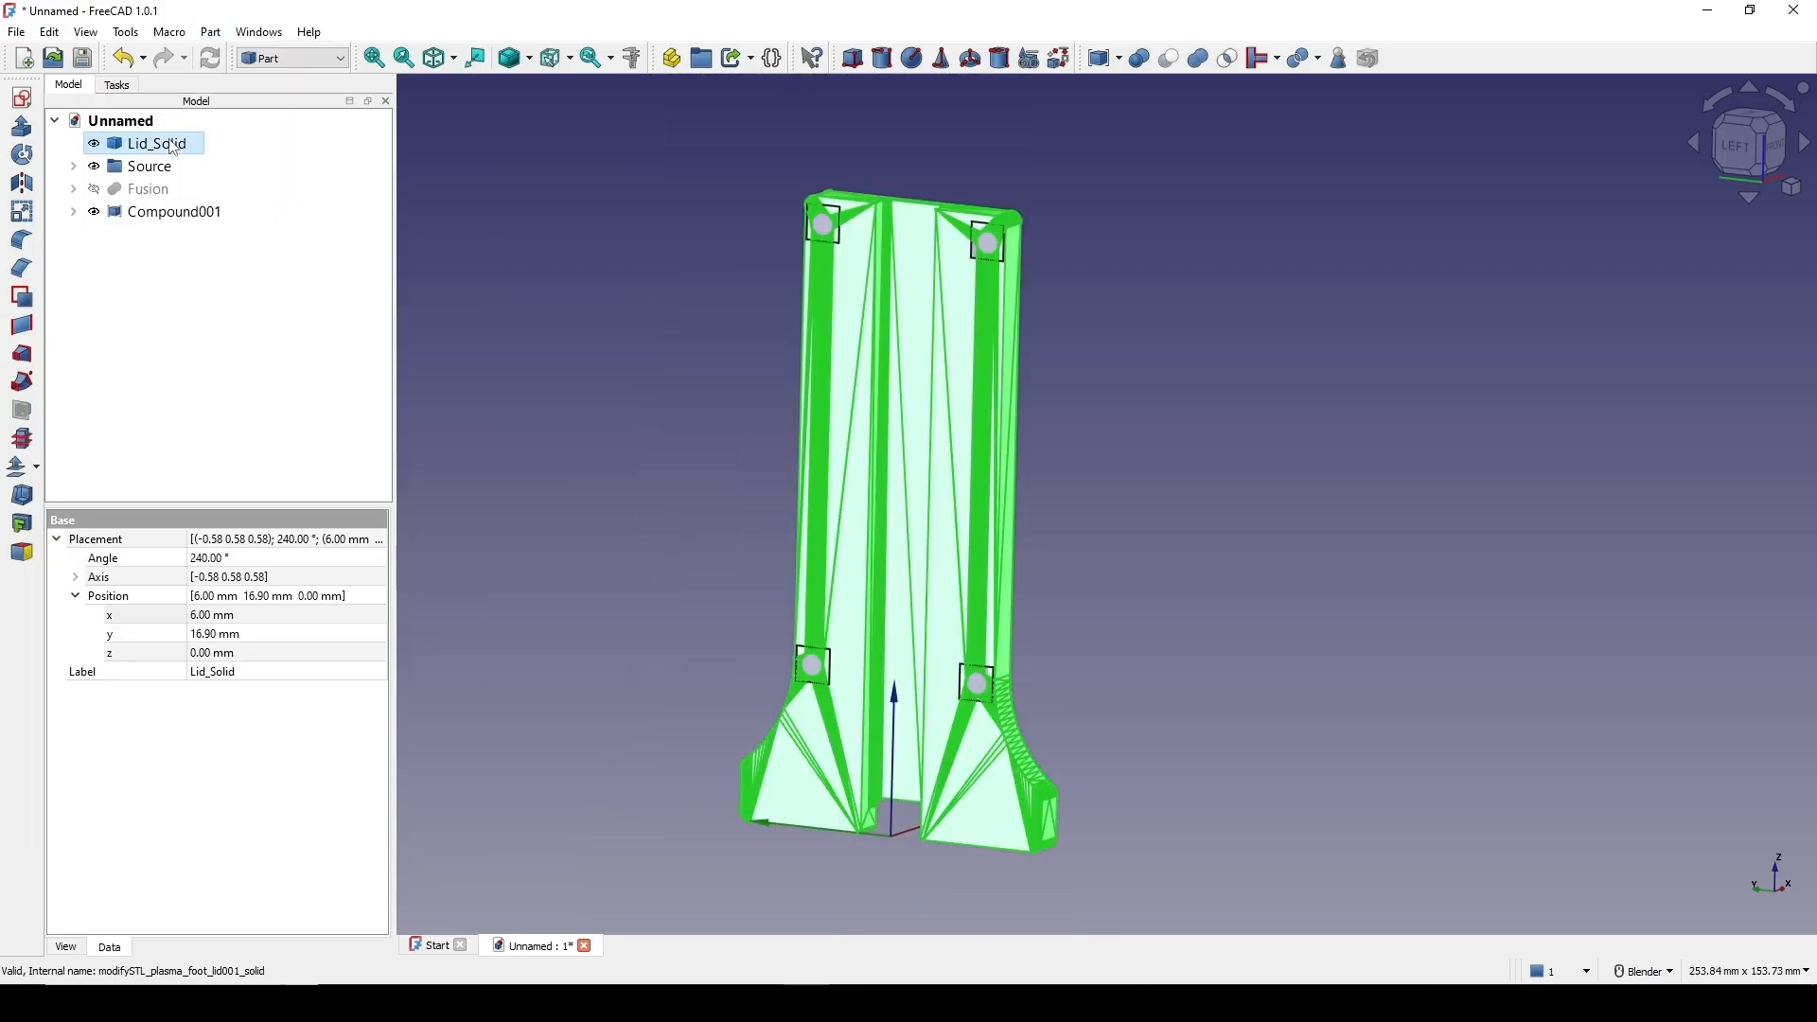
left_click(171, 212, "ctrl")
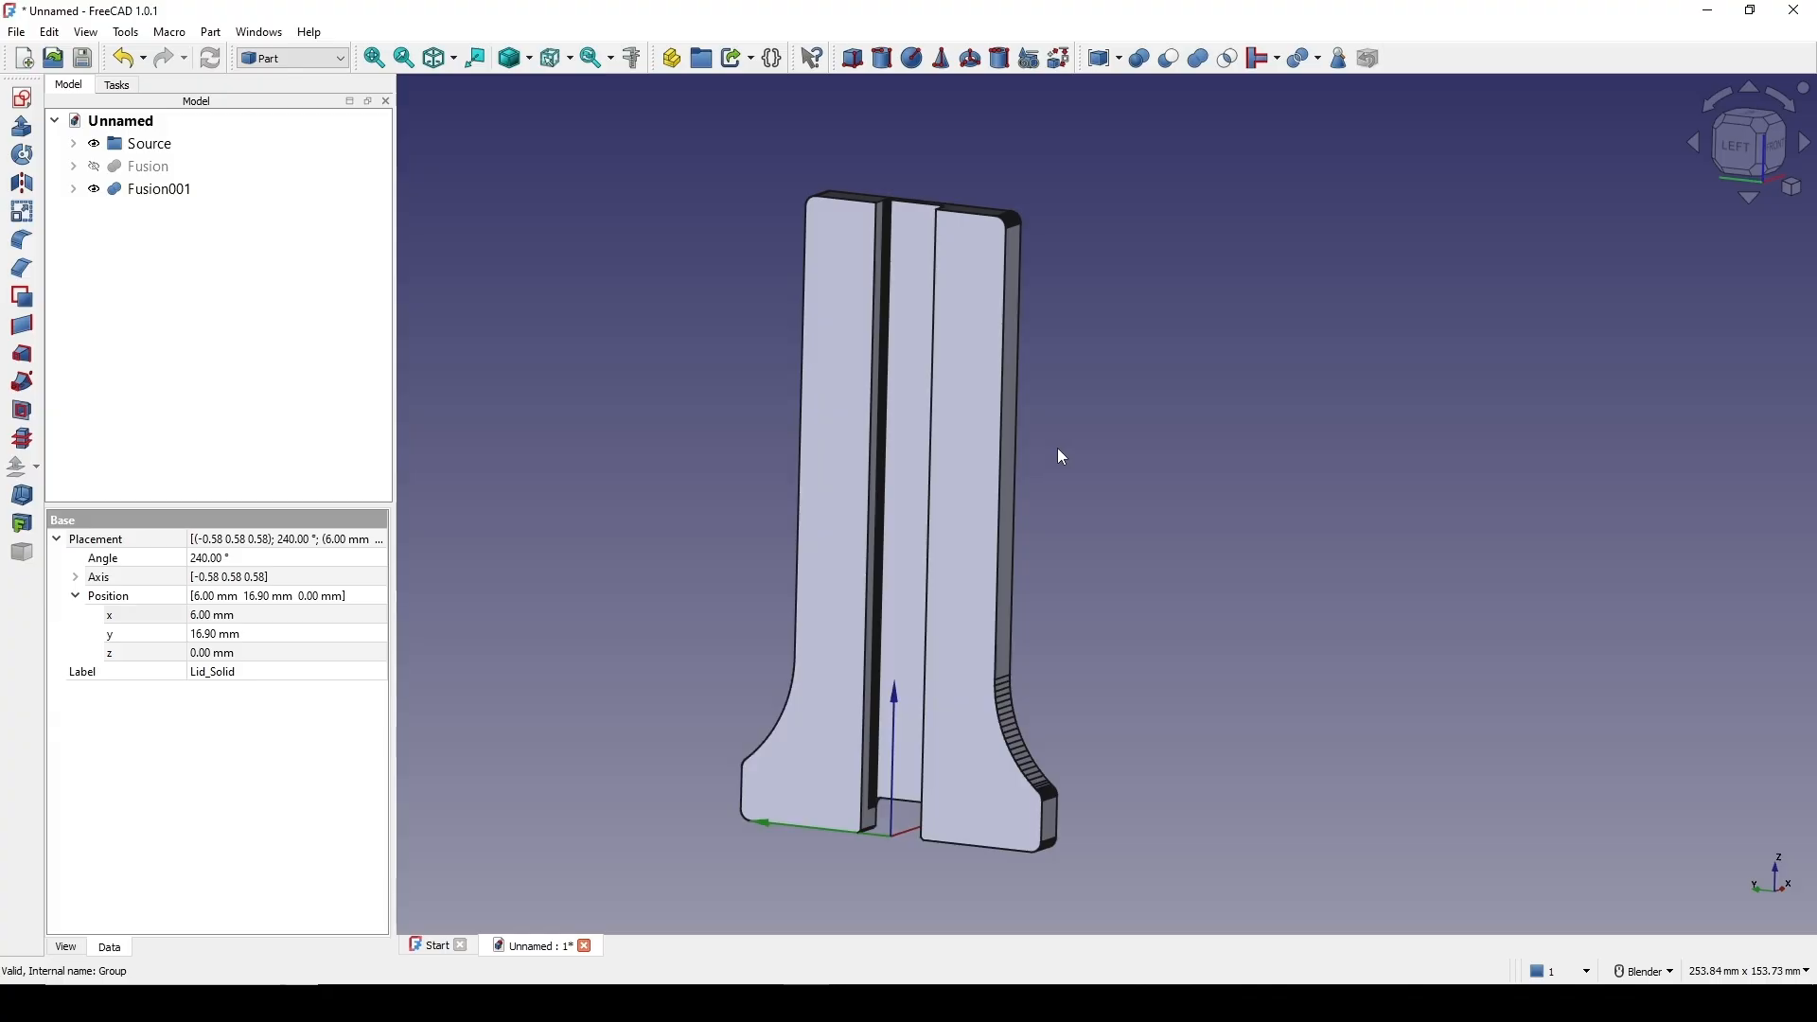
middle_click_drag(1062, 458, 1332, 552)
scroll(1009, 724, "up", 3)
left_click(1331, 552)
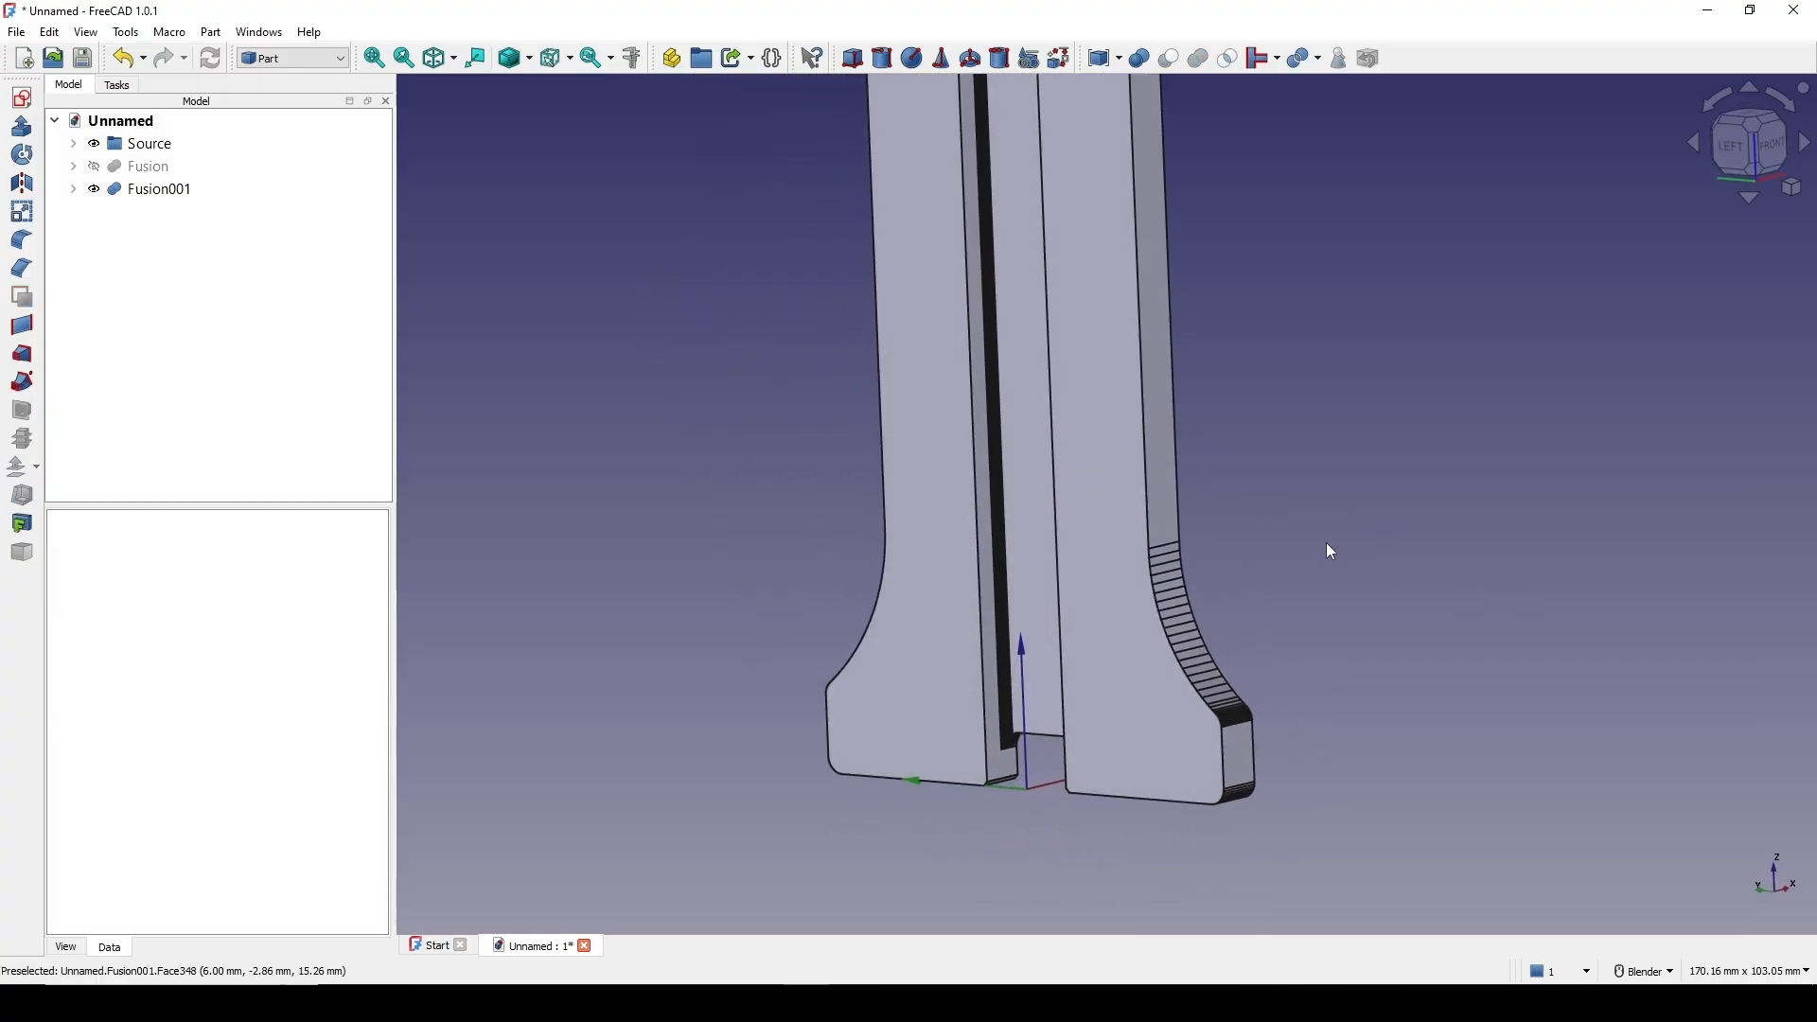
scroll(1331, 552, "down", 5)
middle_click_drag(1297, 621, 142, 244)
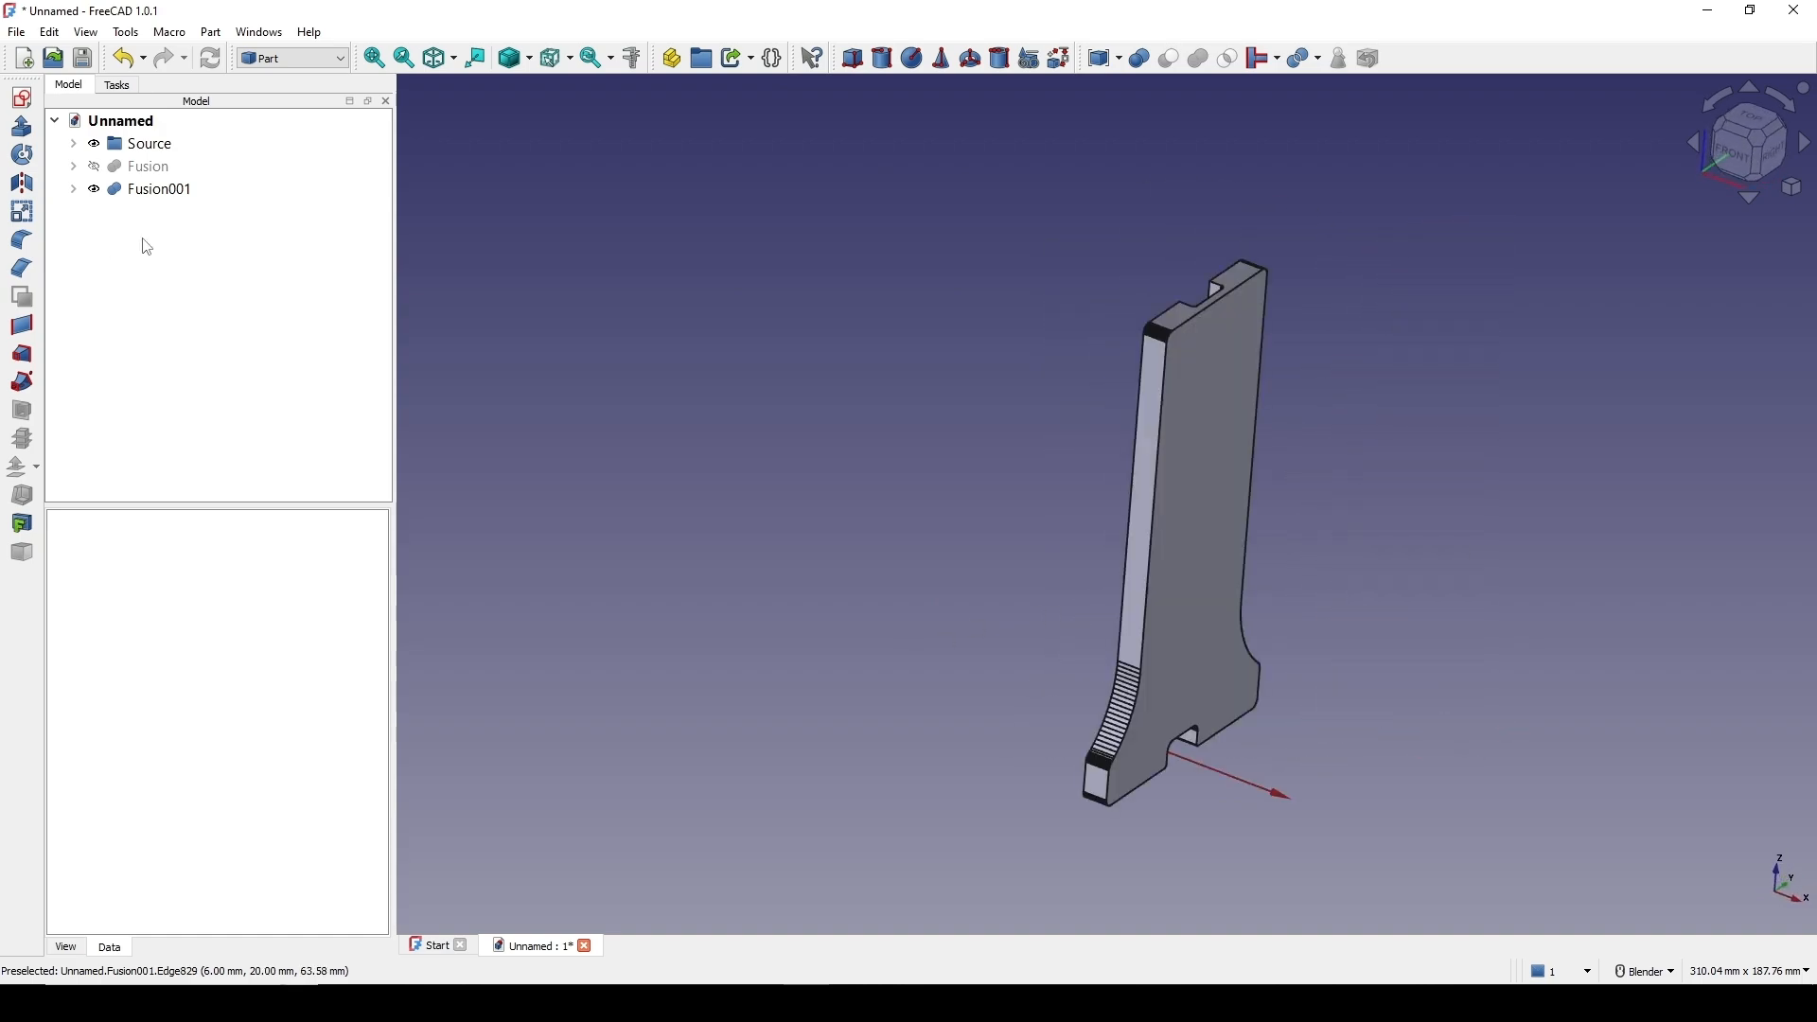
Hide the fused lid and show the fused foot model
left_click(166, 191)
key("space")
left_click(156, 175)
key("space")
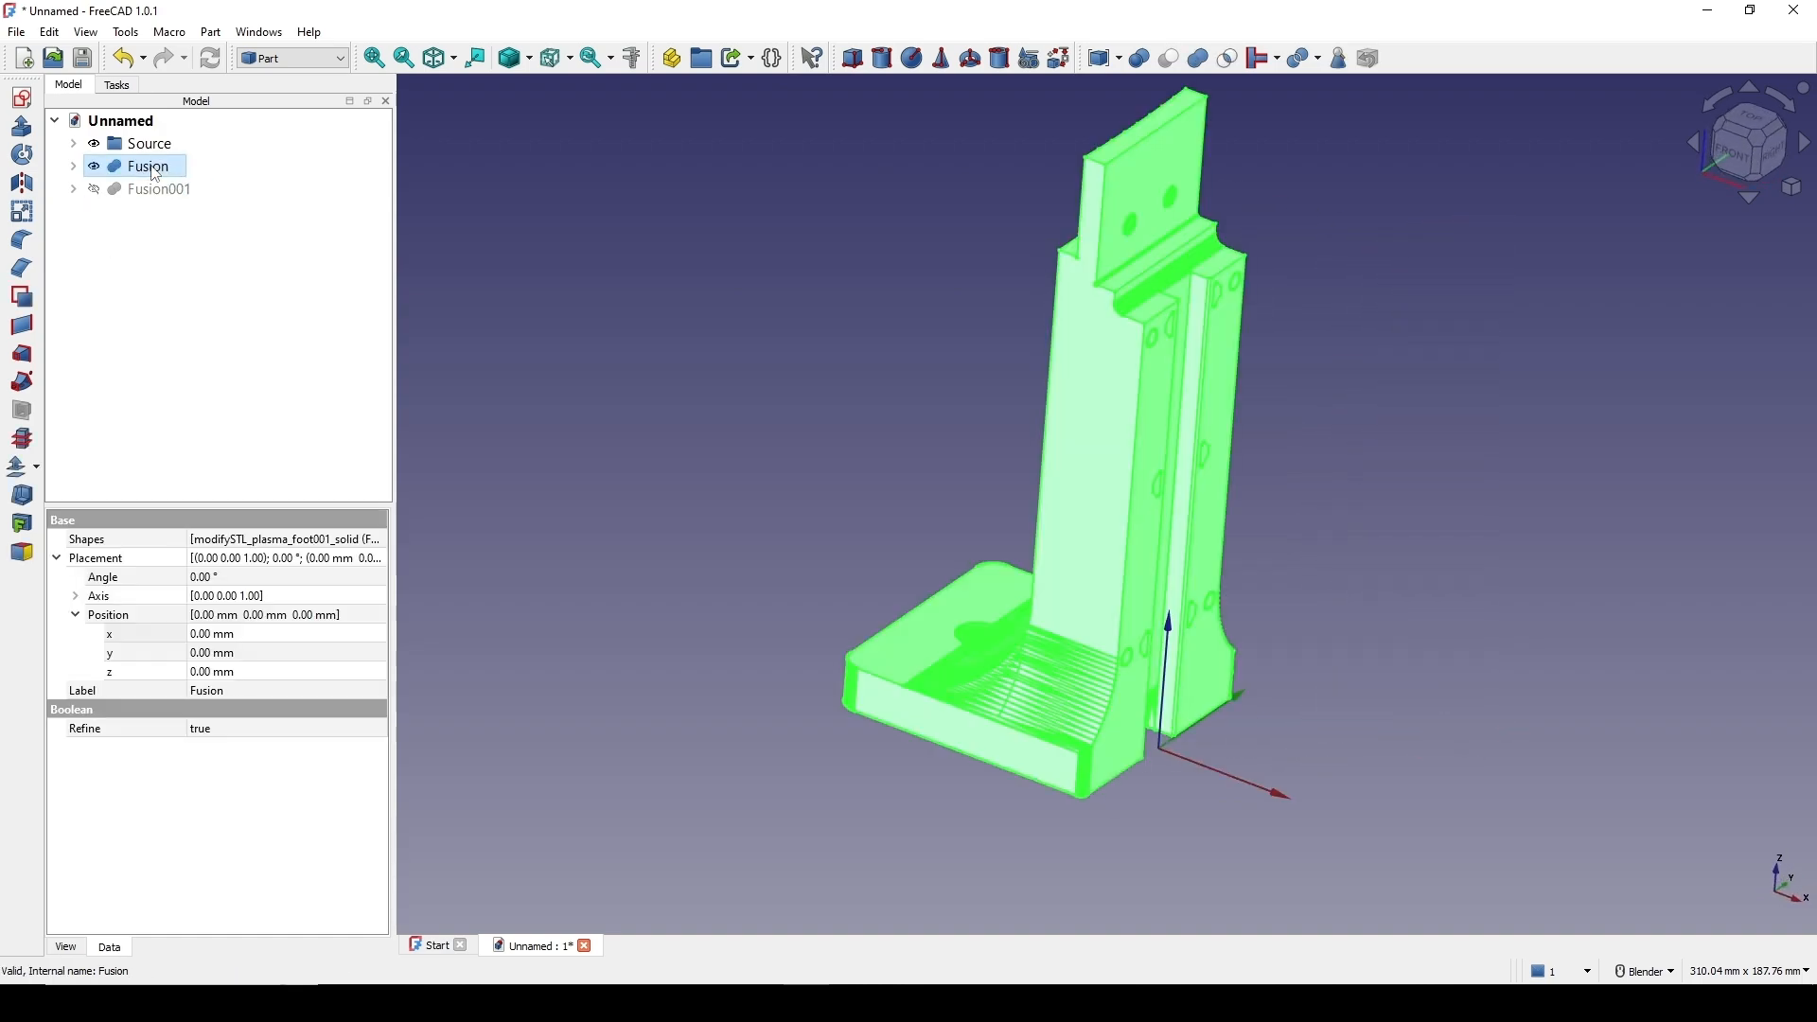
middle_click_drag(1354, 596, 1126, 558)
left_click(1469, 668)
Start a new sketch on the XY plane at the base of the foot model
middle_click_drag(1469, 667, 1059, 661)
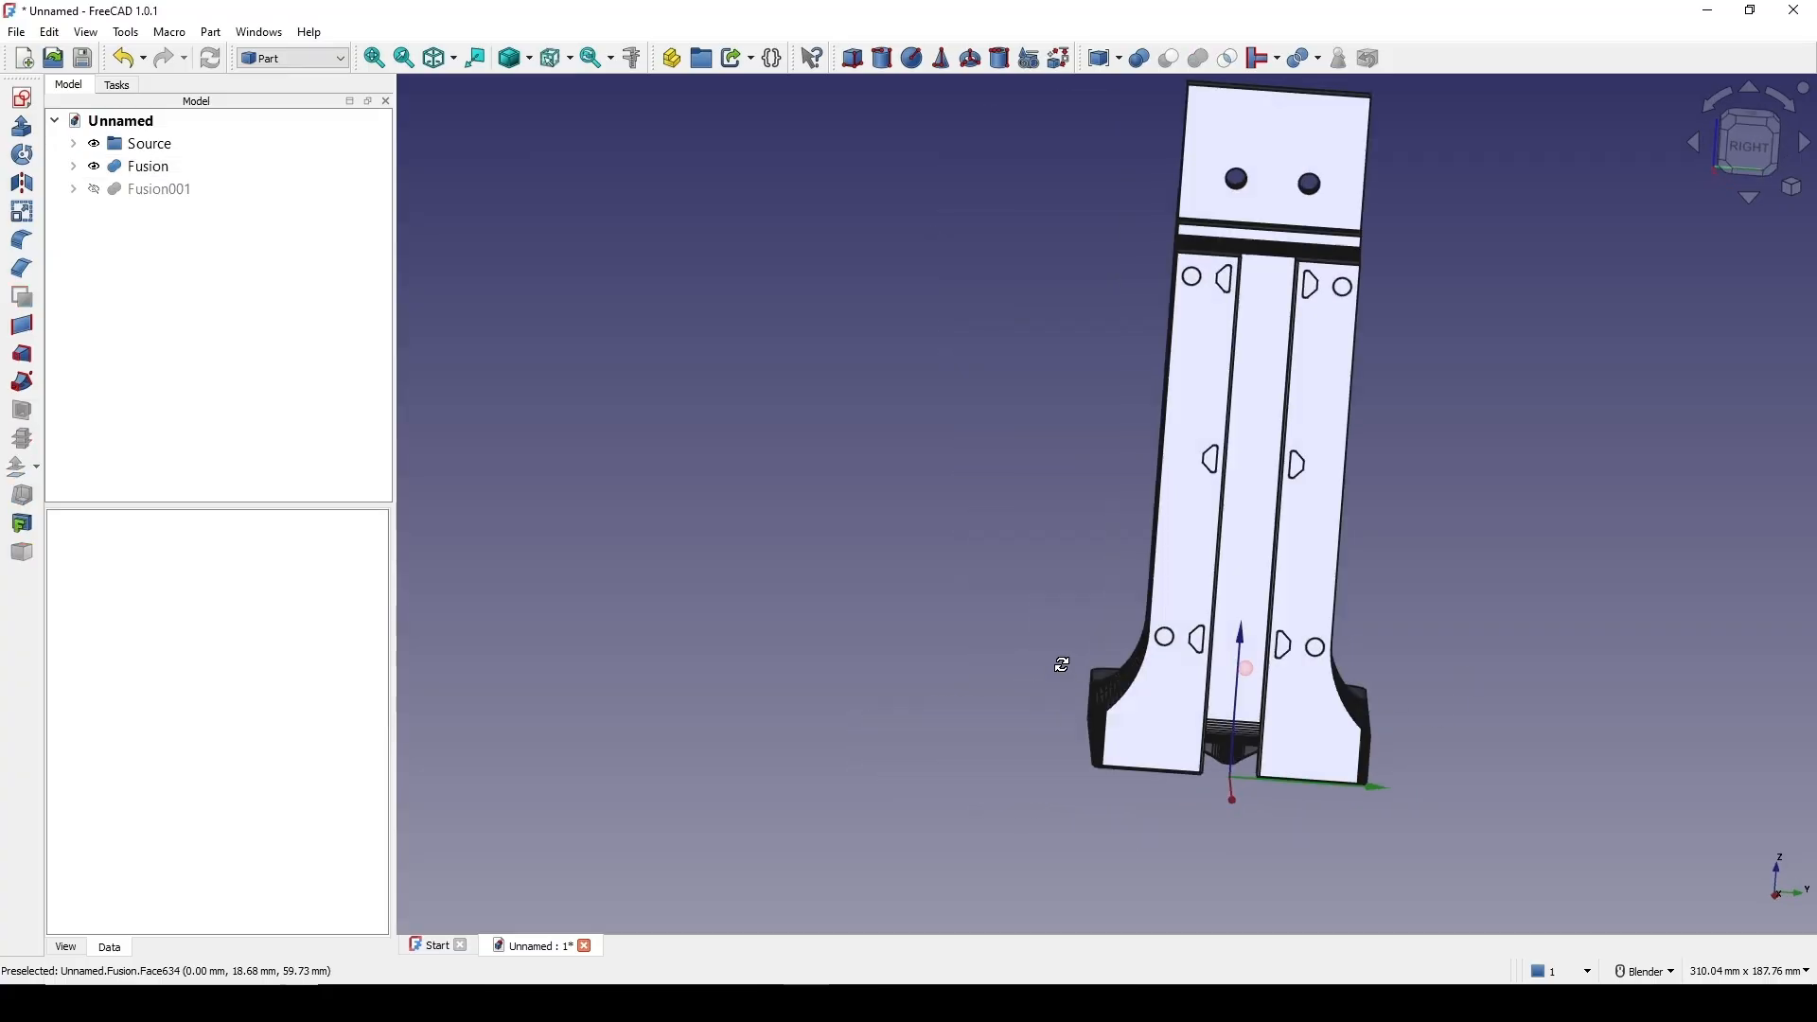
scroll(1059, 660, "up", 2)
middle_click_drag(1360, 589, 1001, 576, "shift")
middle_click_drag(1029, 772, 1132, 753)
middle_click_drag(1031, 560, 886, 648)
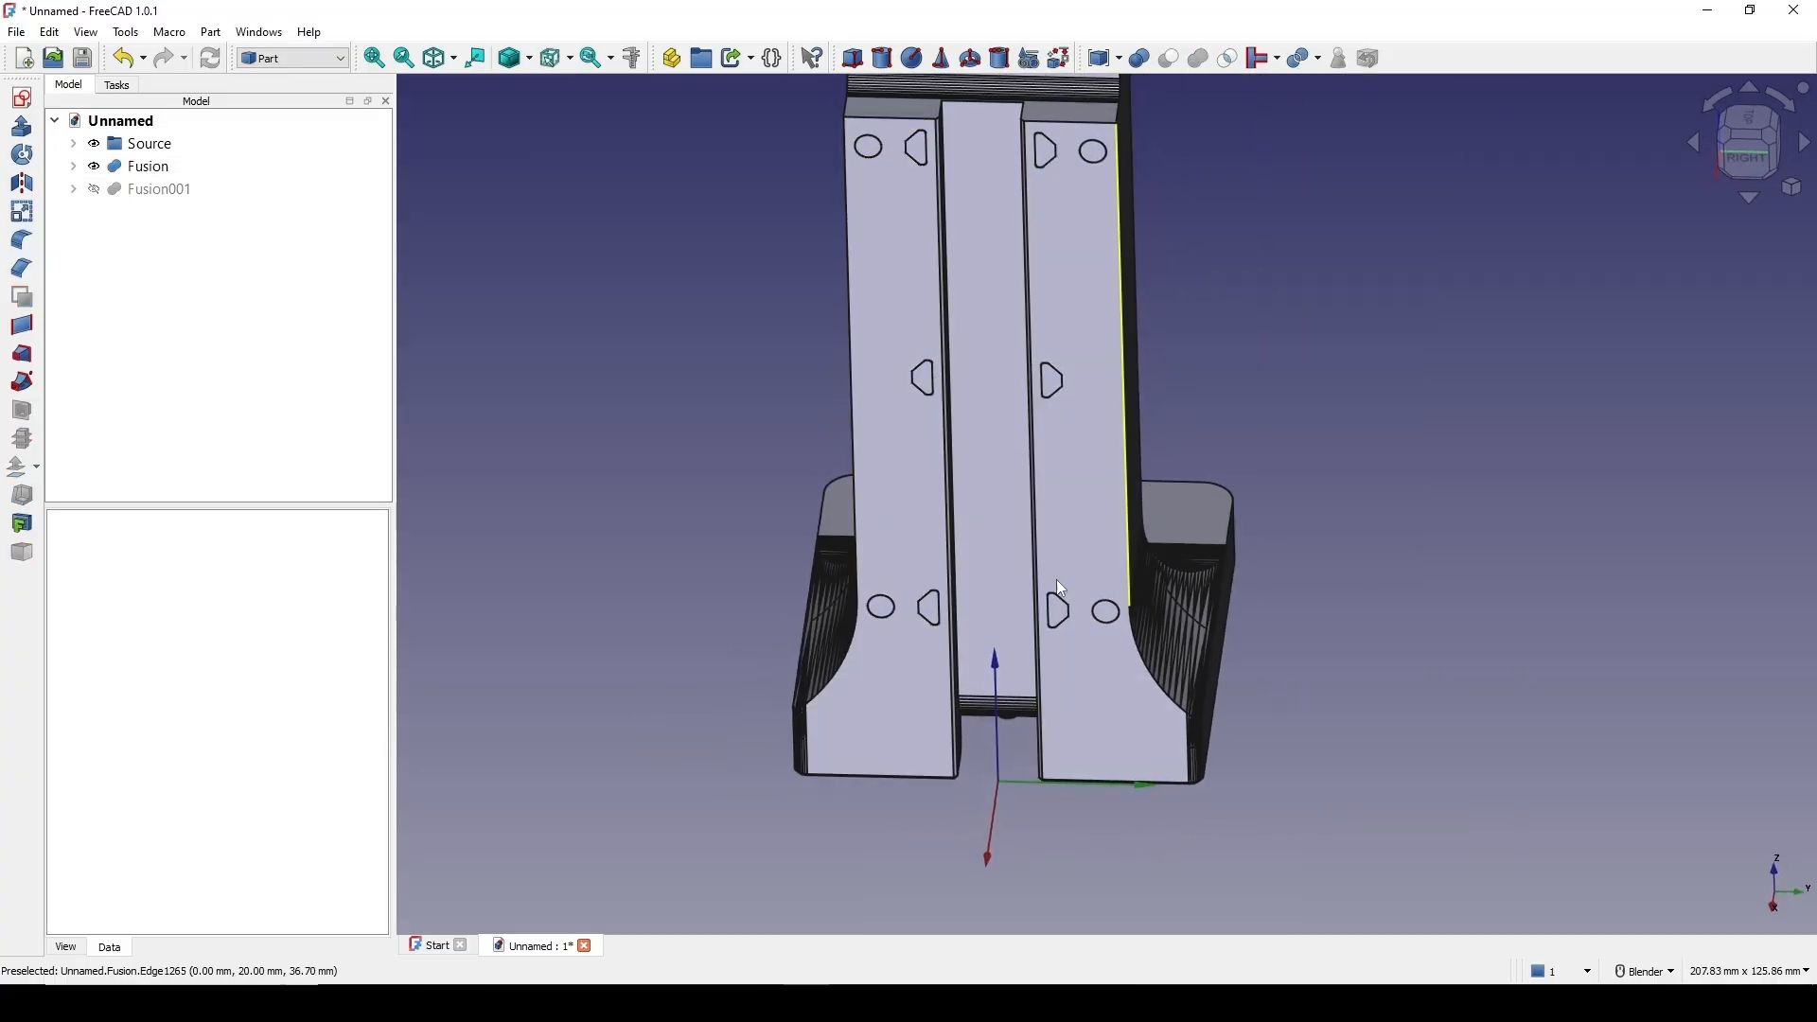
middle_click_drag(1182, 536, 1187, 616, "shift")
middle_click_drag(1484, 568, 1493, 494, "shift")
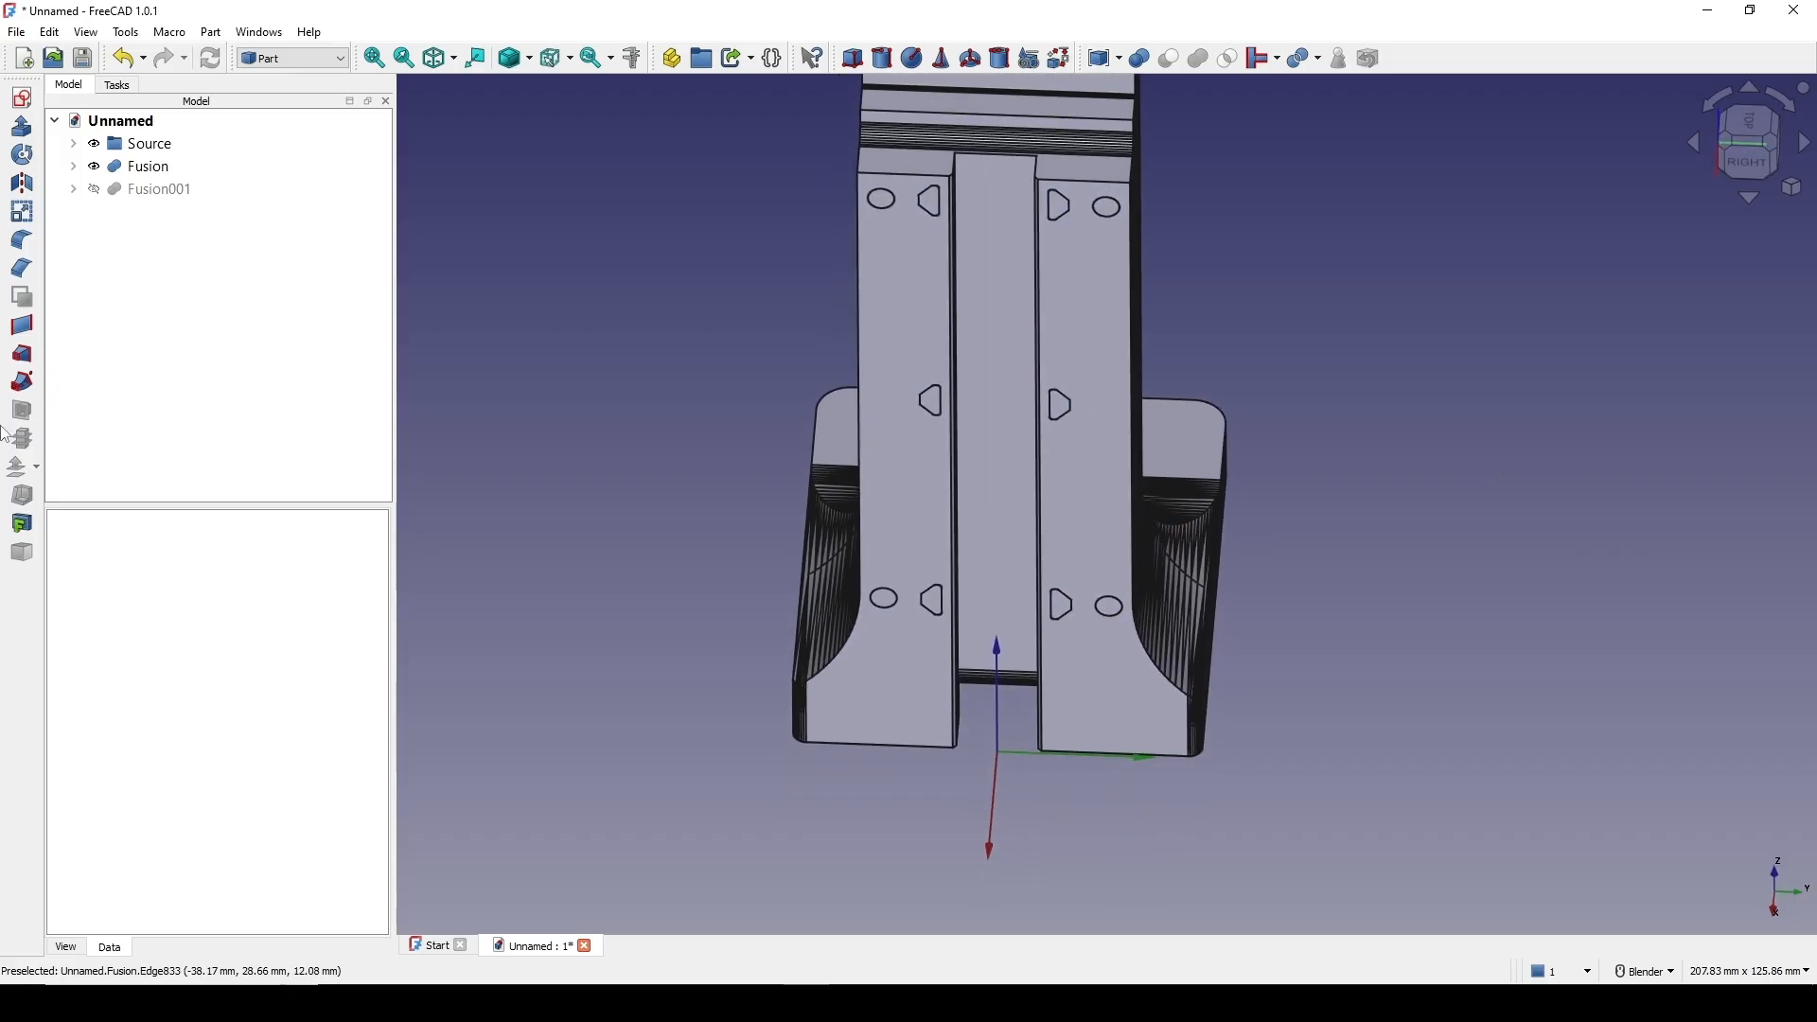
left_click(28, 104)
left_click(882, 574)
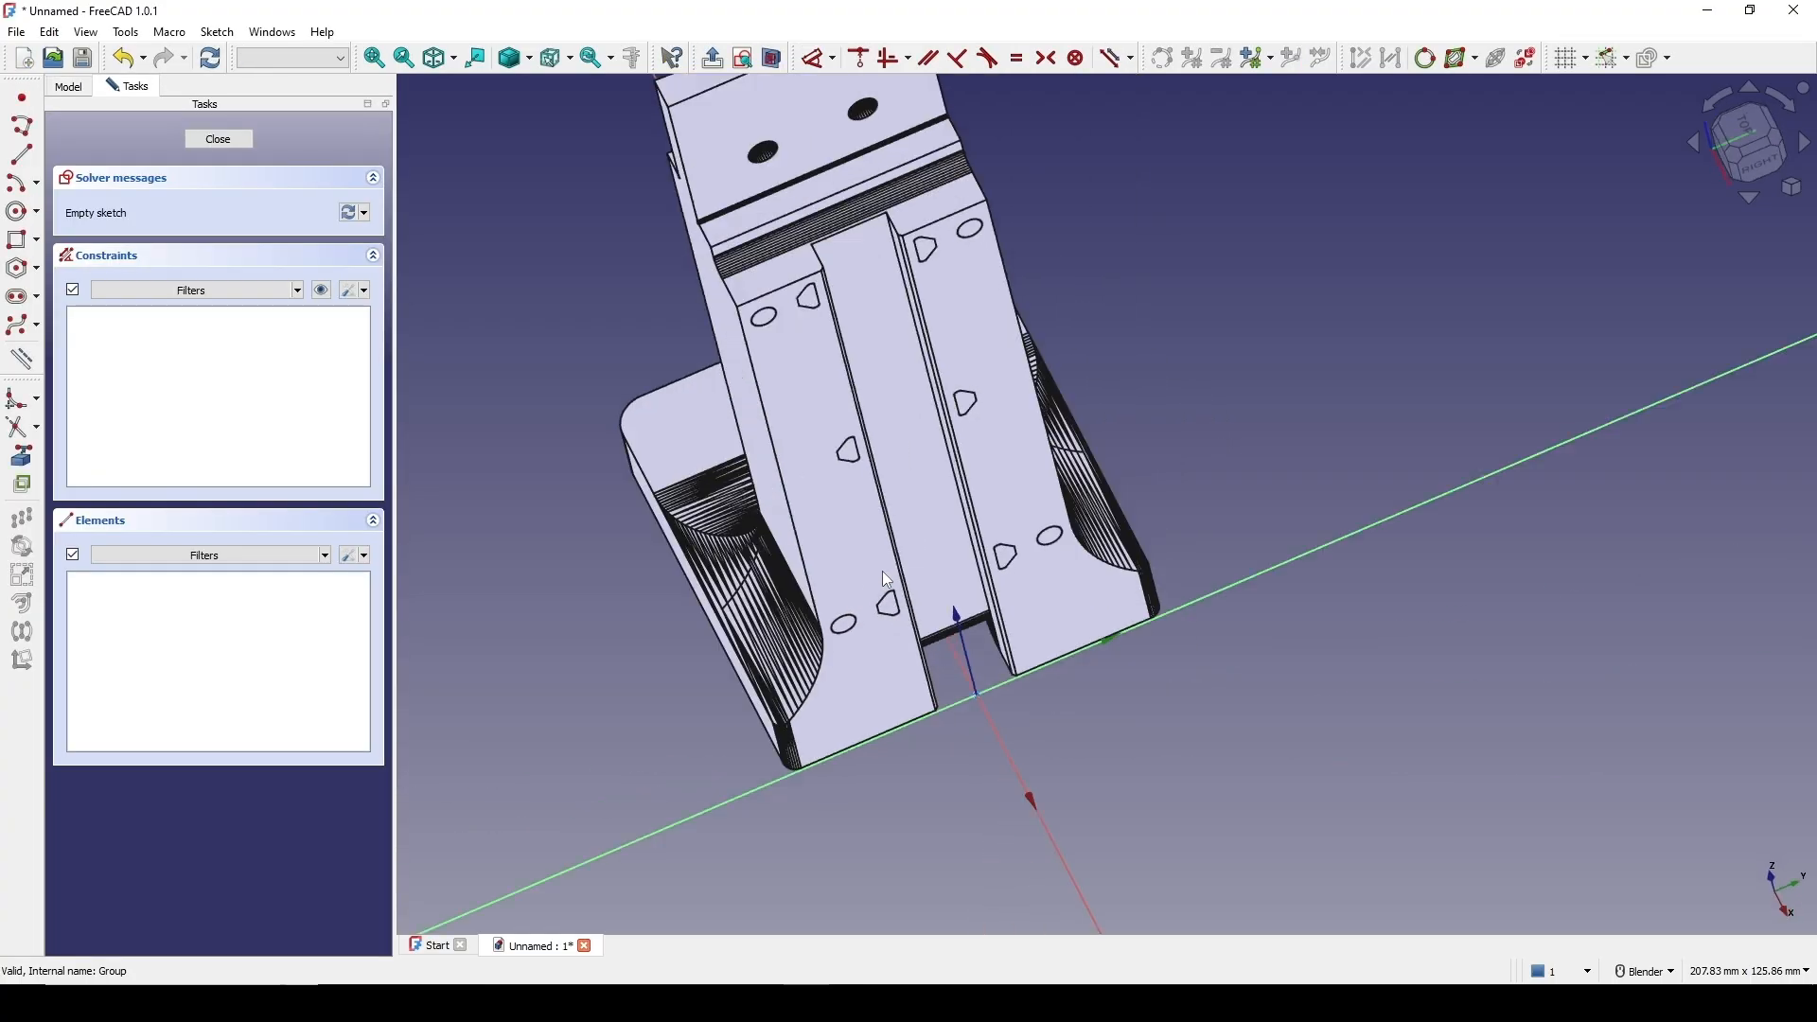
scroll(1041, 460, "up", 2)
middle_click_drag(977, 501, 1038, 458, "shift")
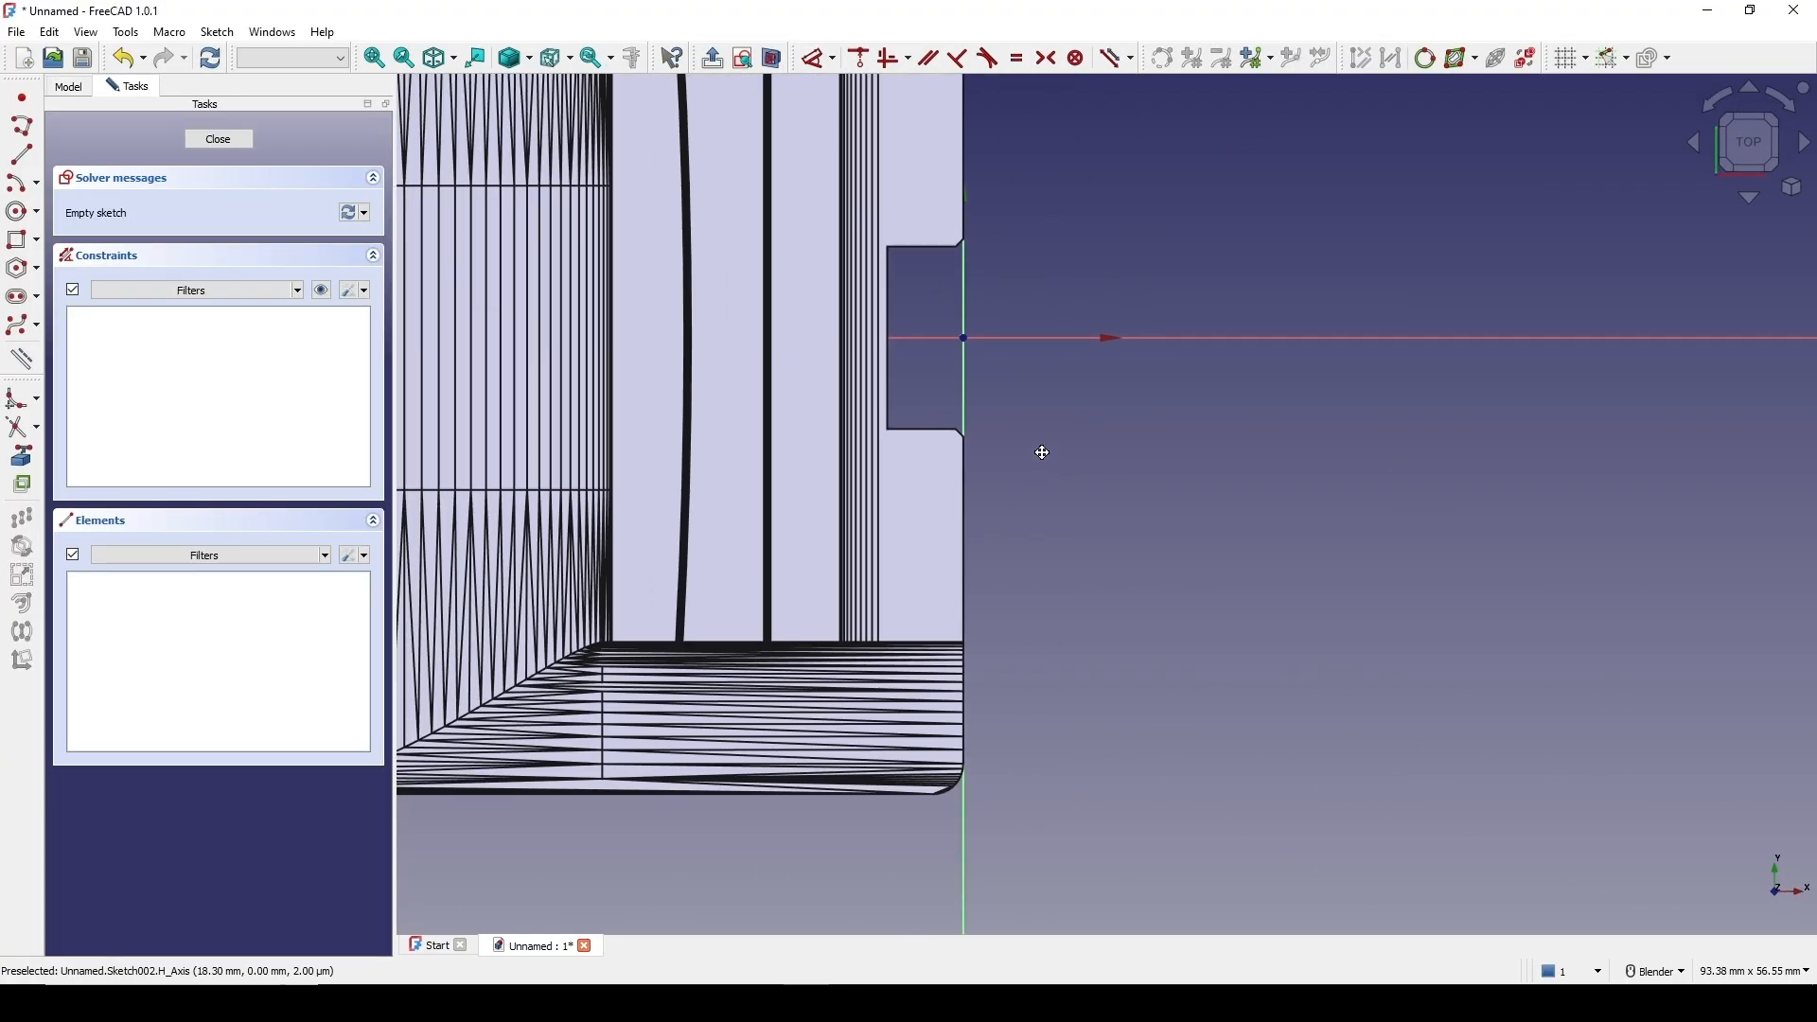
Project the foot's outer face edge along the Y axis, below the central groove, as external geometry and switch on the section view
left_click(22, 457)
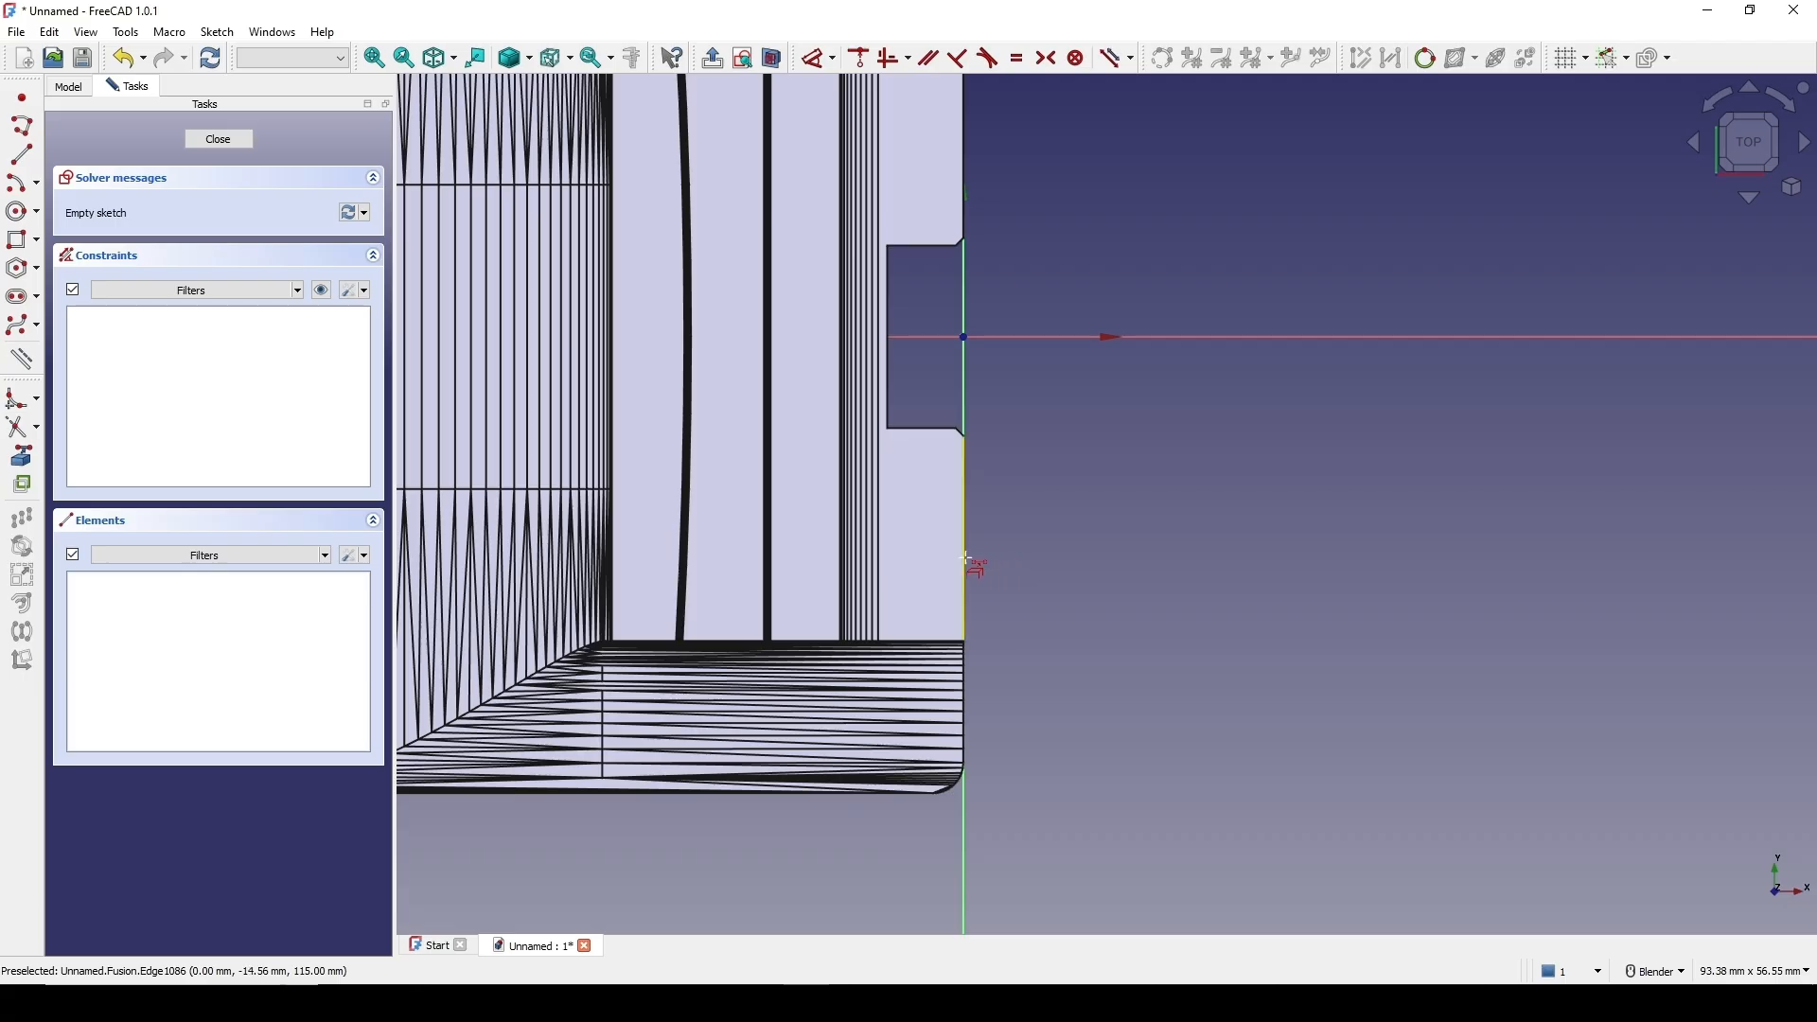
left_click(966, 559)
scroll(1105, 533, "down", 2)
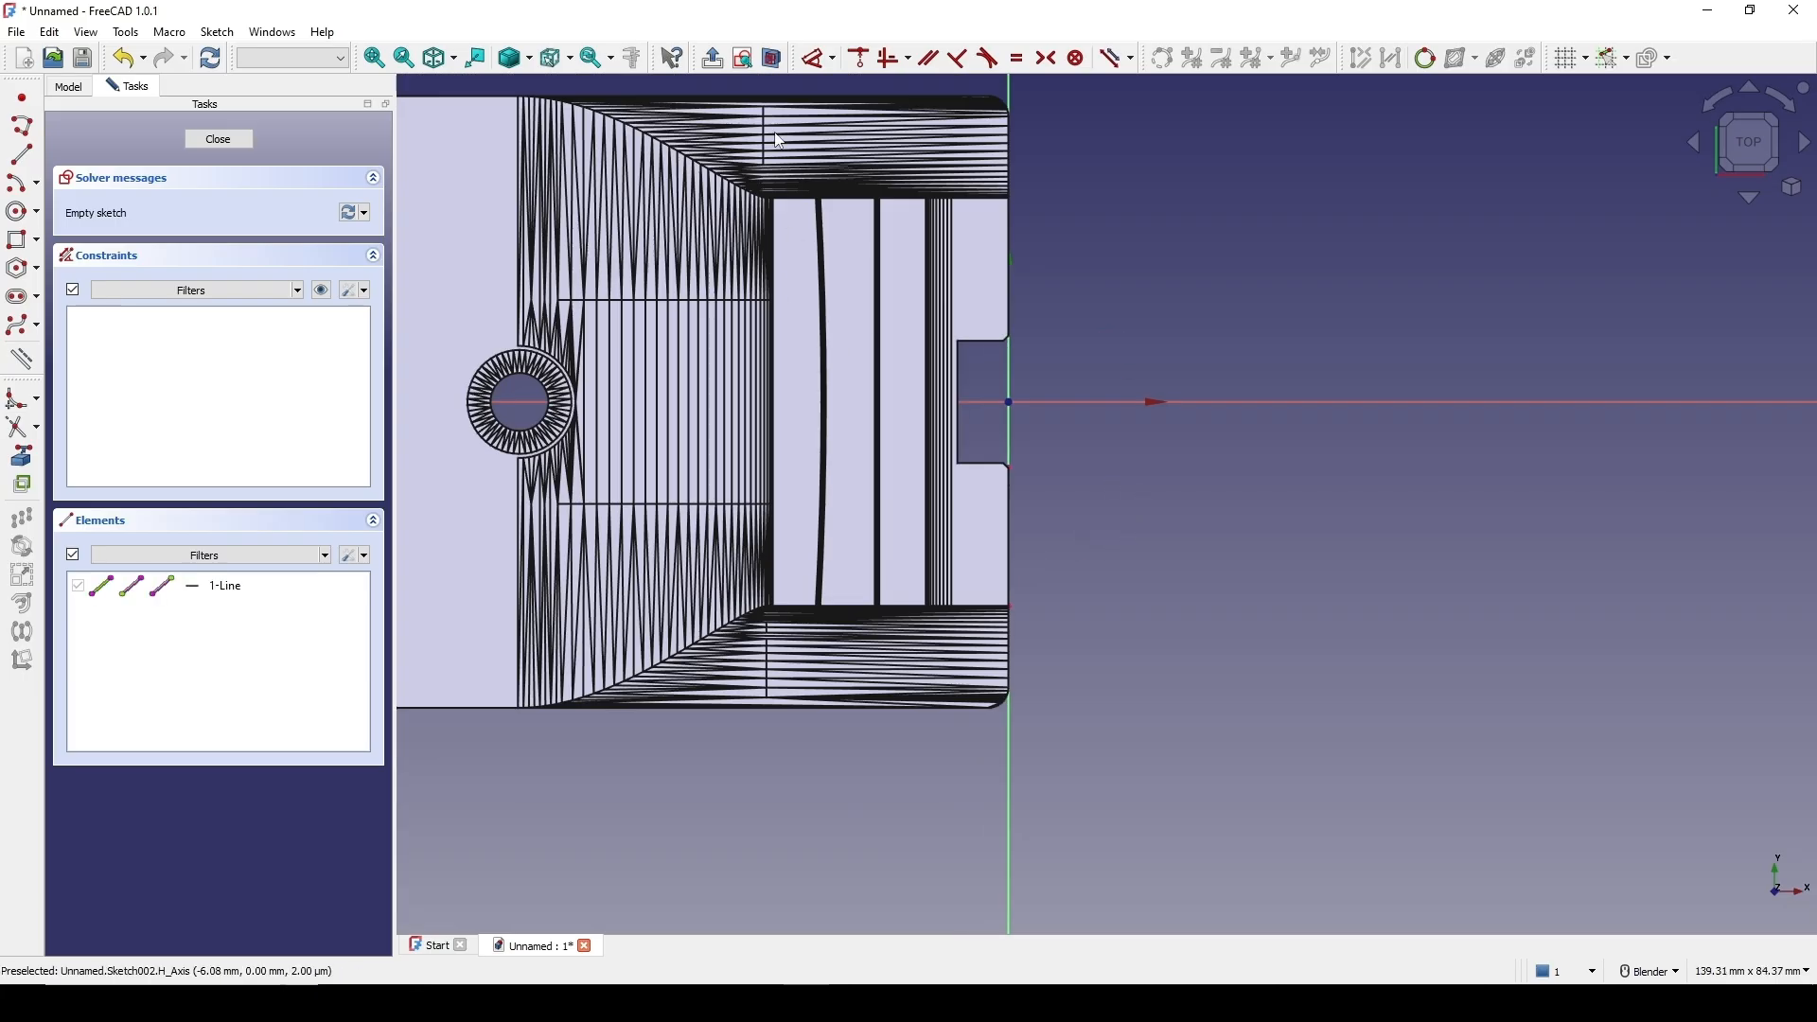
left_click(774, 59)
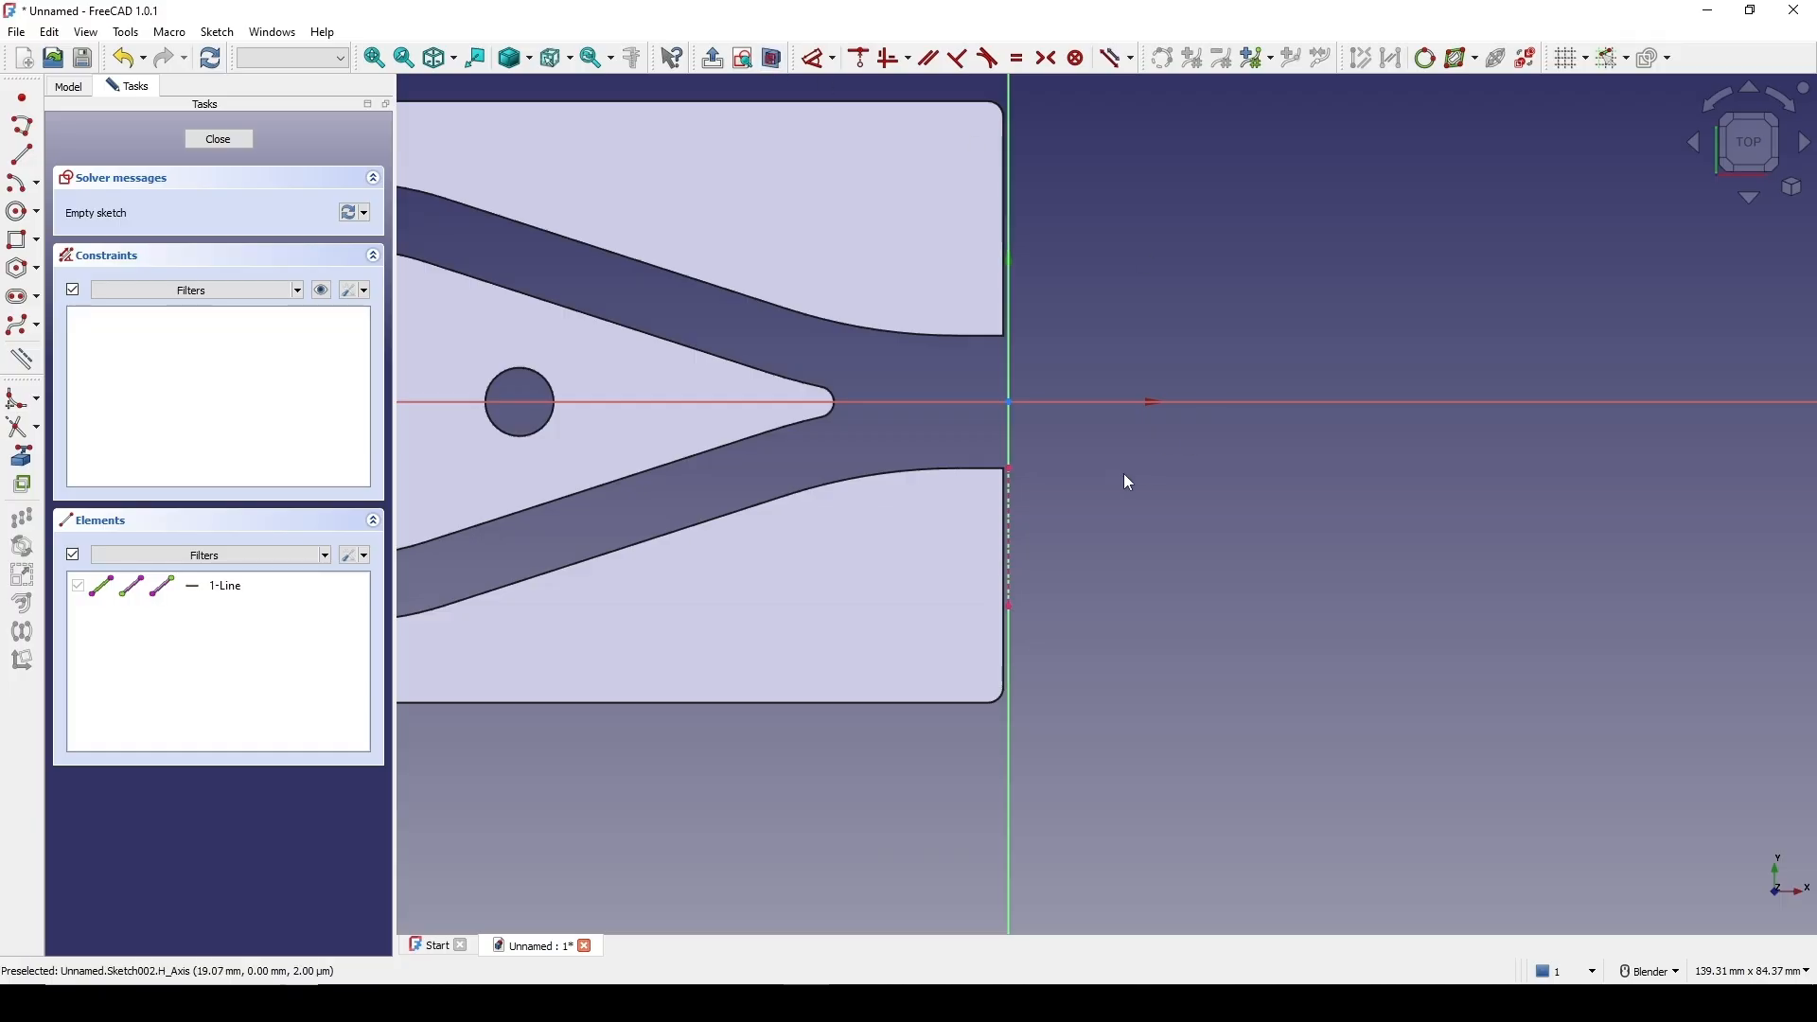
Draw a horizontal line across the projected edge about 13 mm below the horizontal axis and convert it to construction geometry
scroll(1114, 474, "up", 2)
middle_click_drag(1115, 474, 1123, 410, "shift")
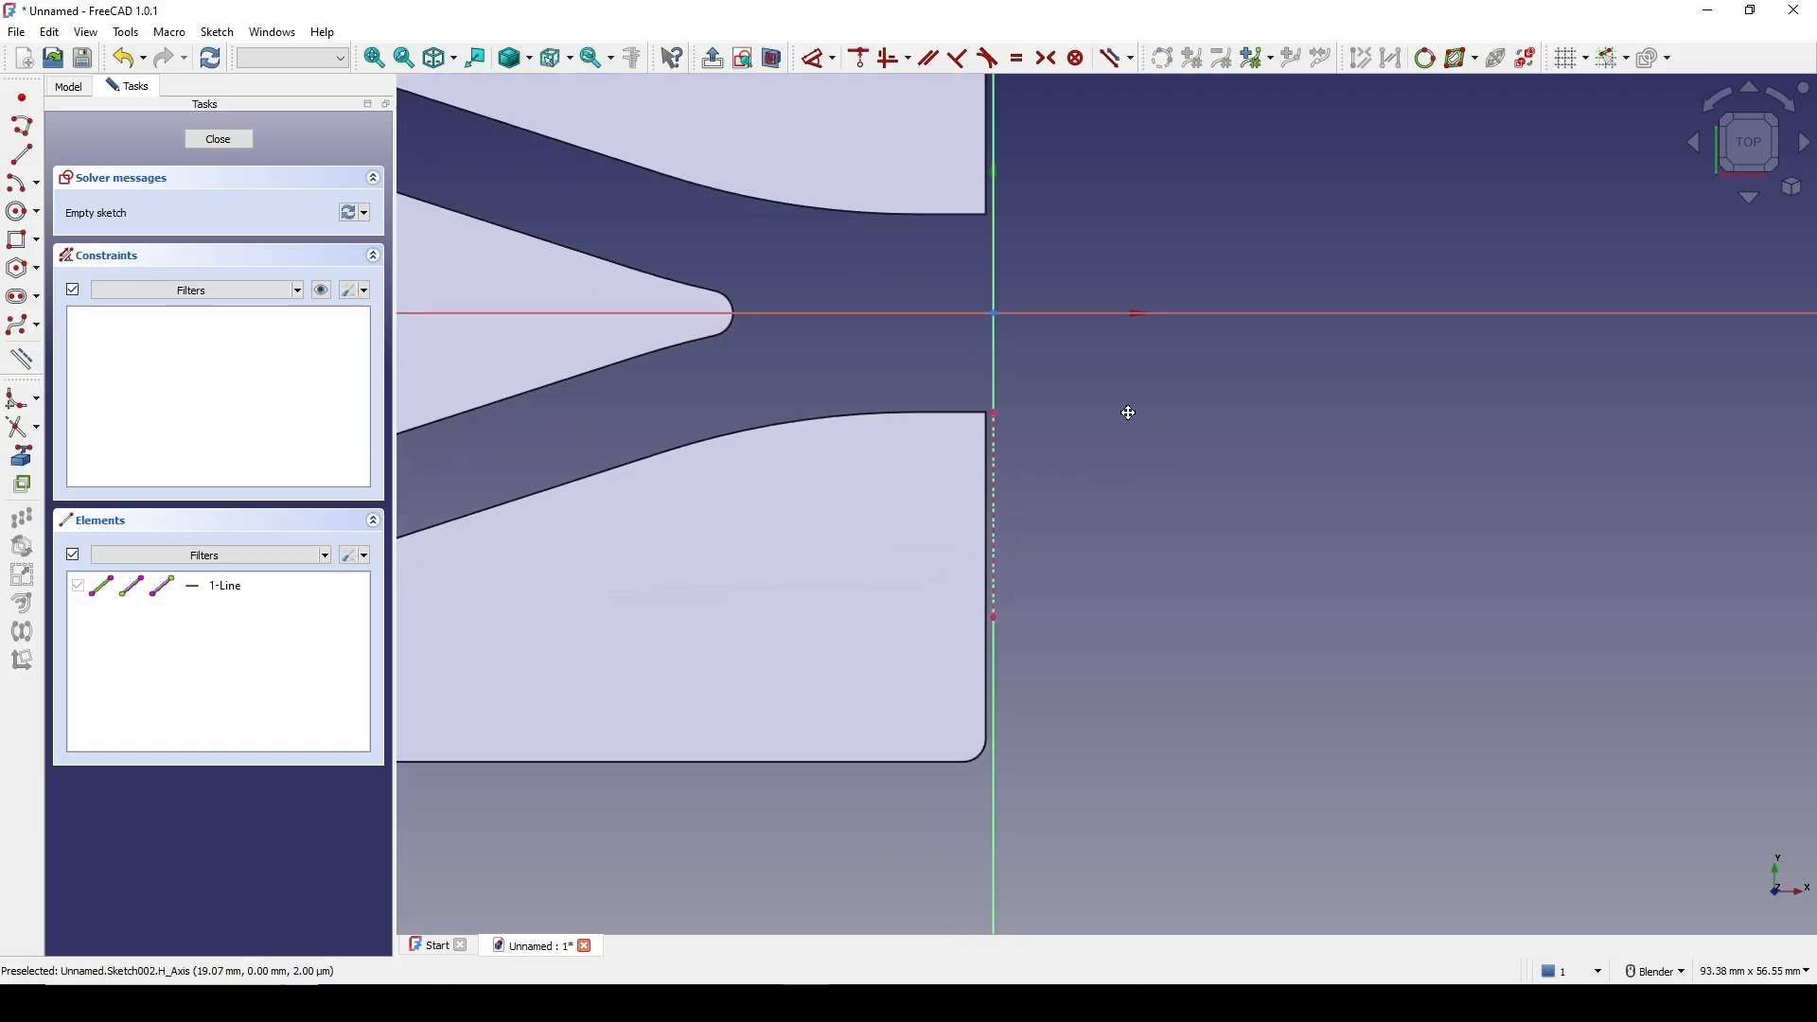
left_click(22, 154)
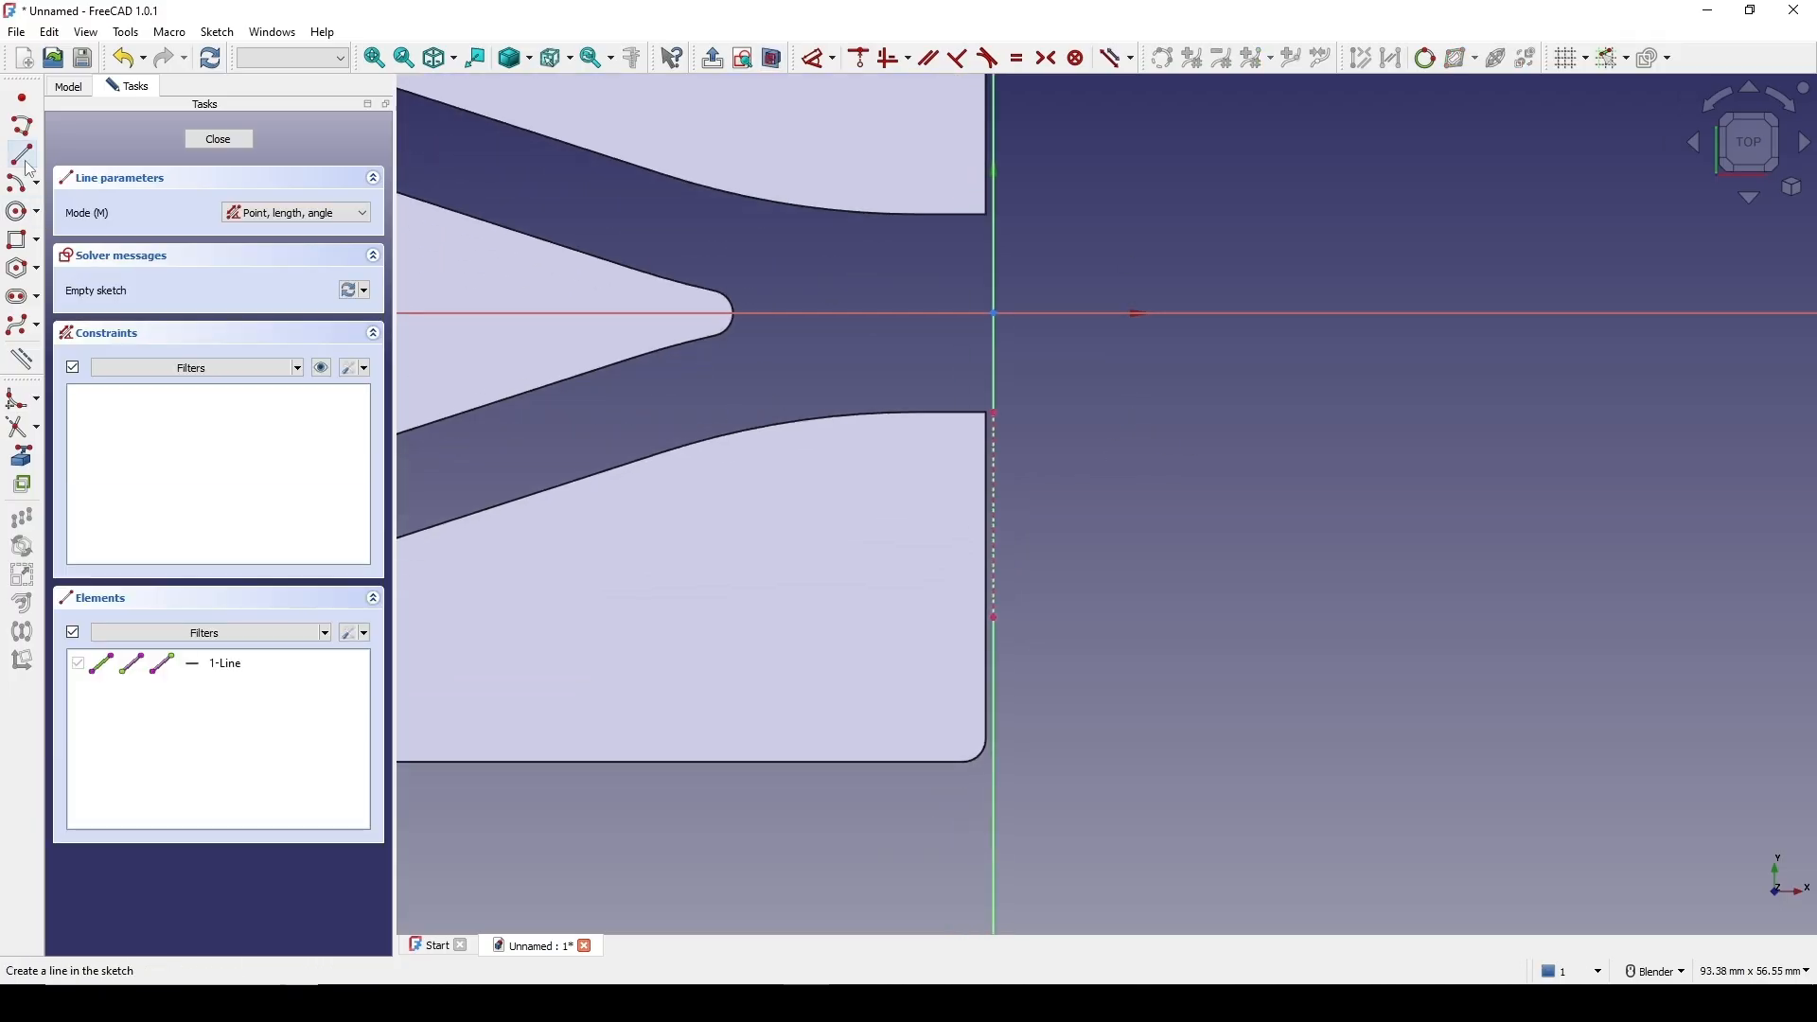
left_click(692, 511)
left_click(1268, 511)
right_click(1259, 521)
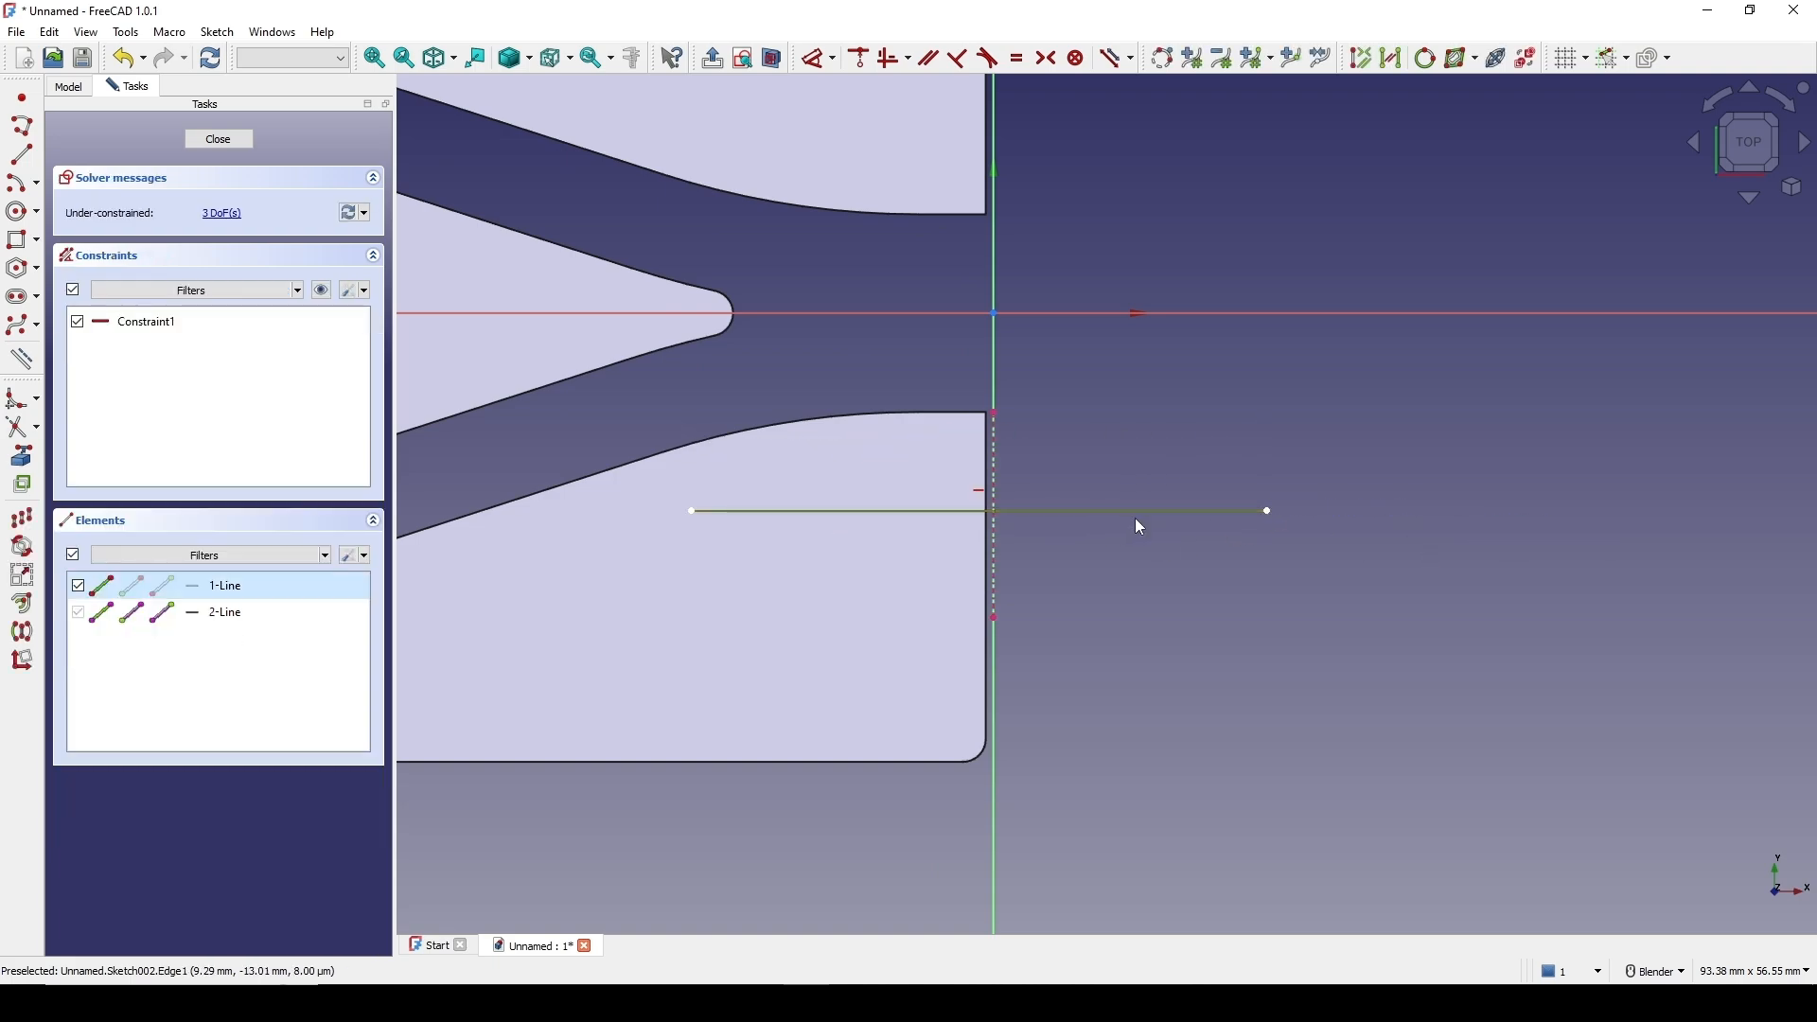
key("g")
key("n")
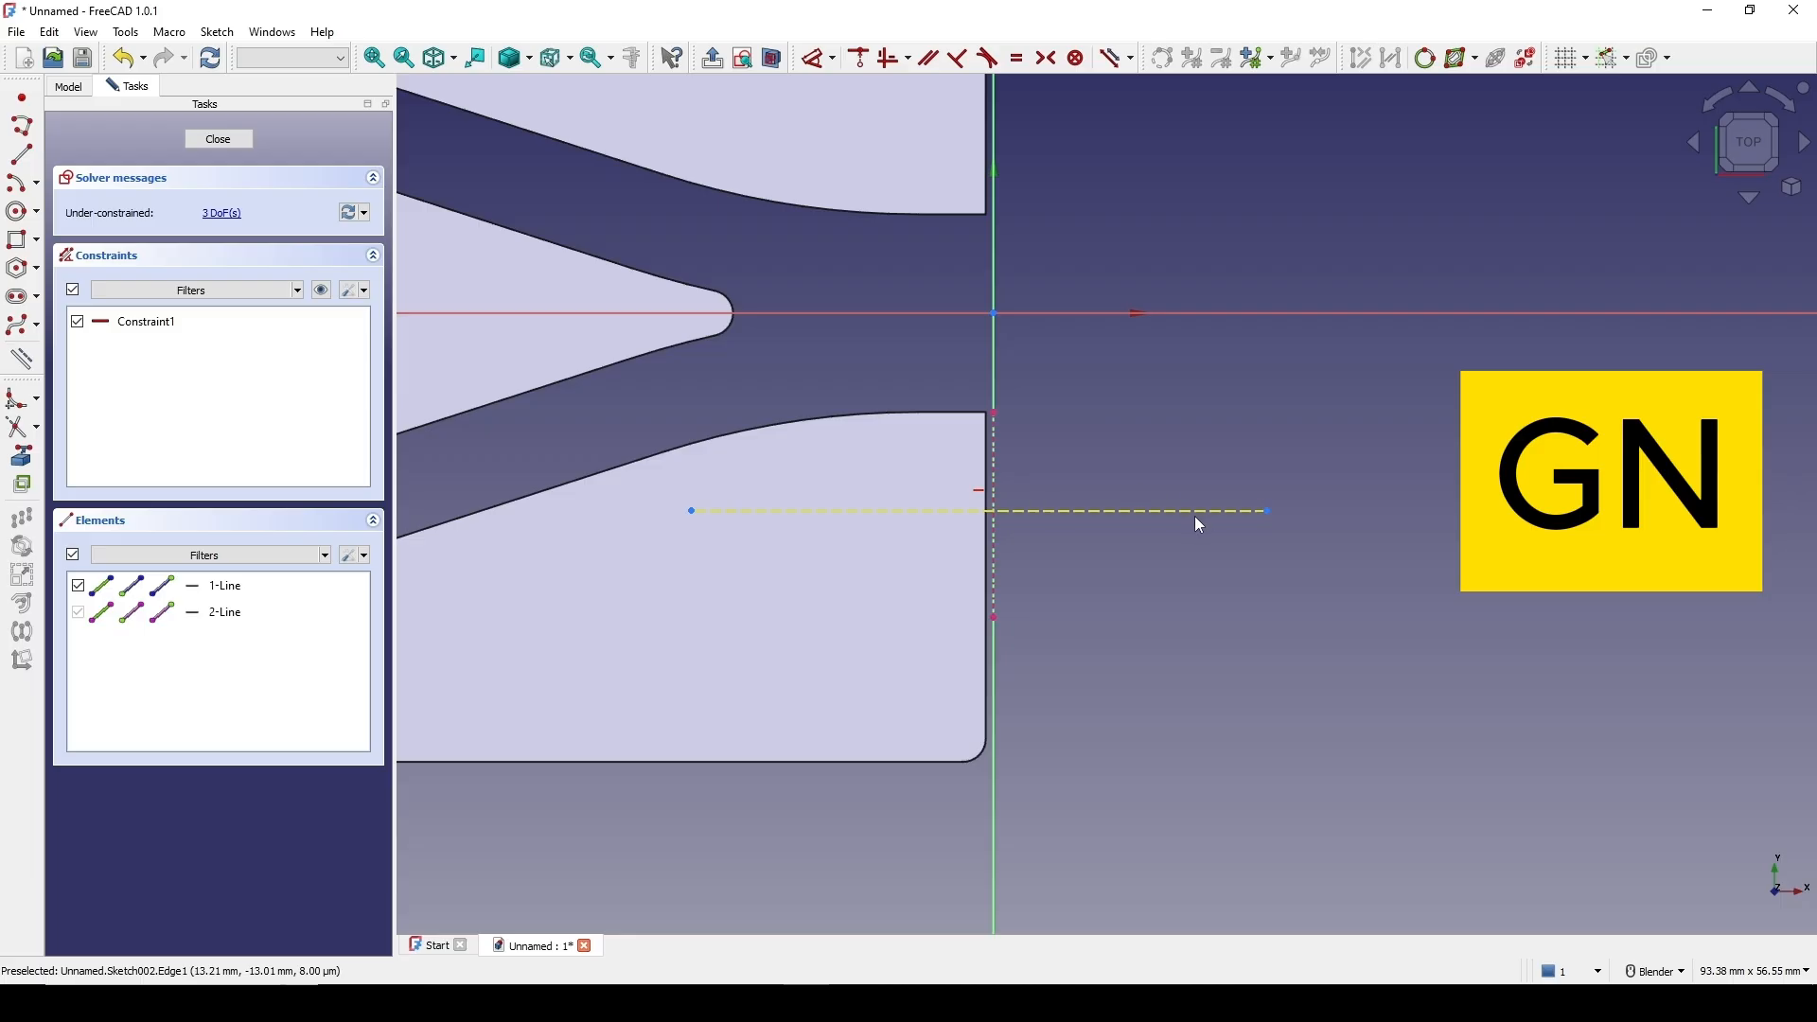
Sketch a rectangle about 8 mm wide and 7.1 mm high, starting on the projected edge and straddling the construction line
scroll(1184, 664, "up", 3)
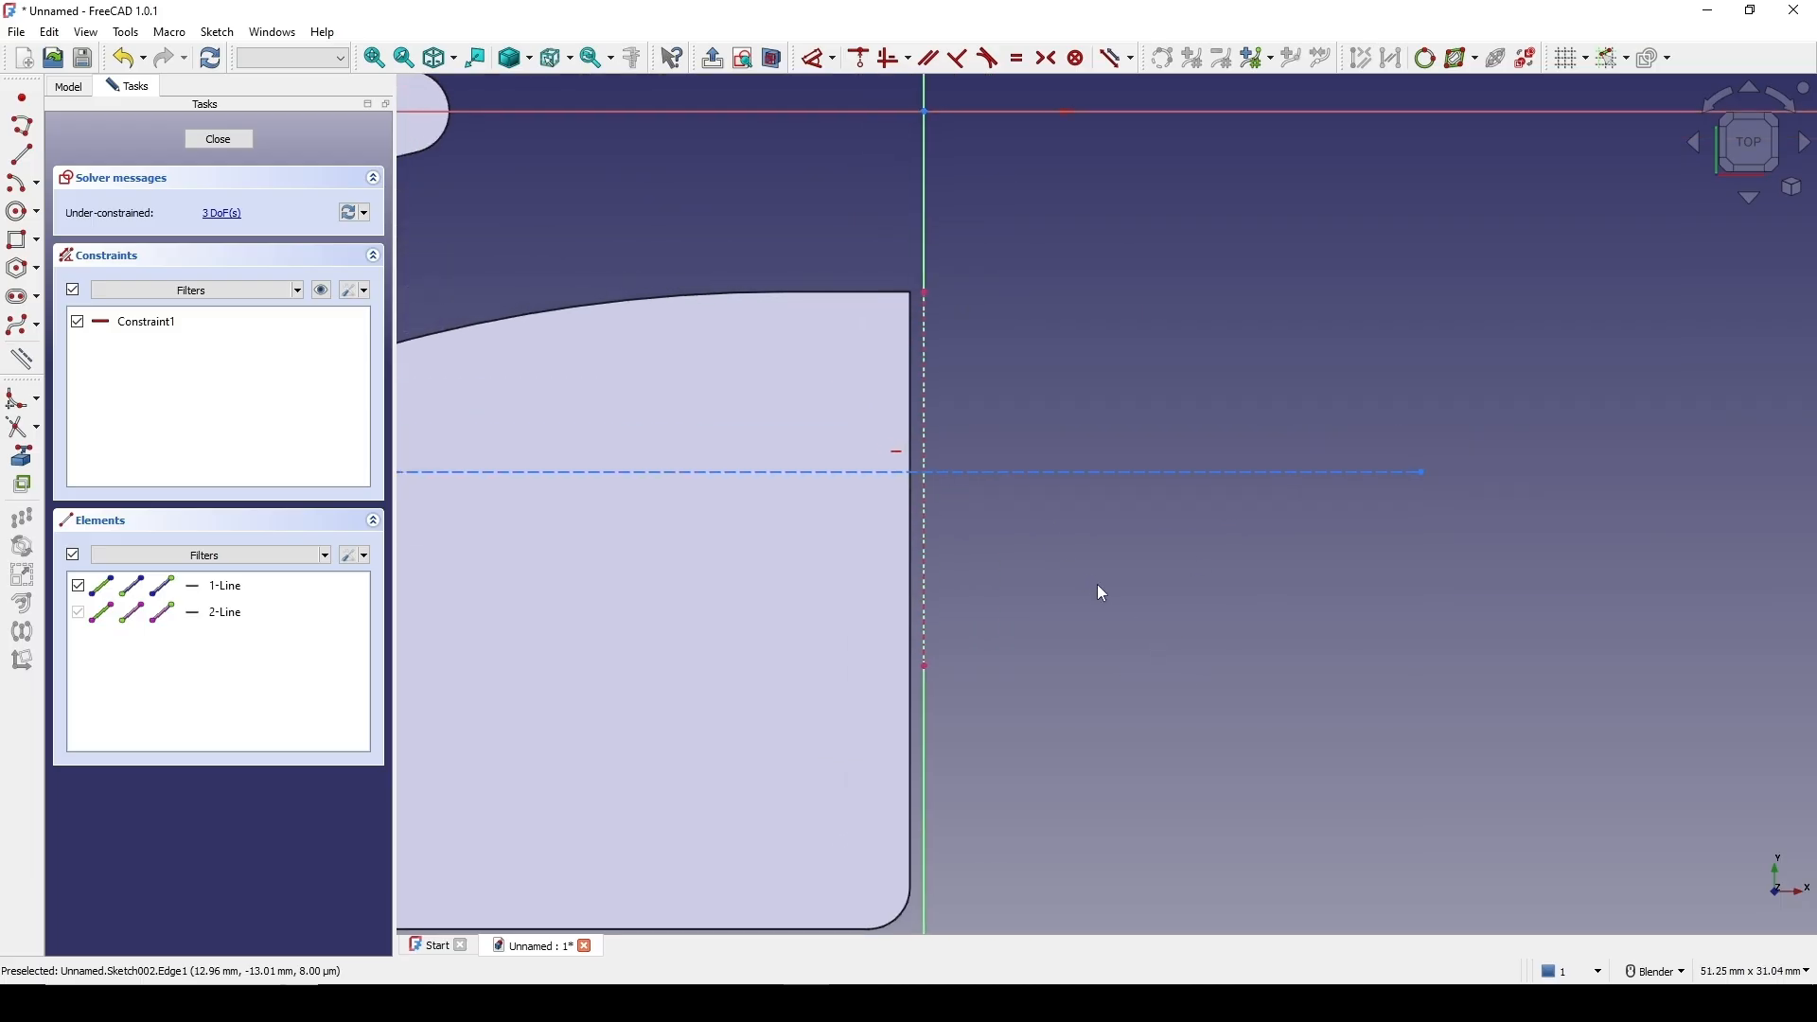
left_click(20, 242)
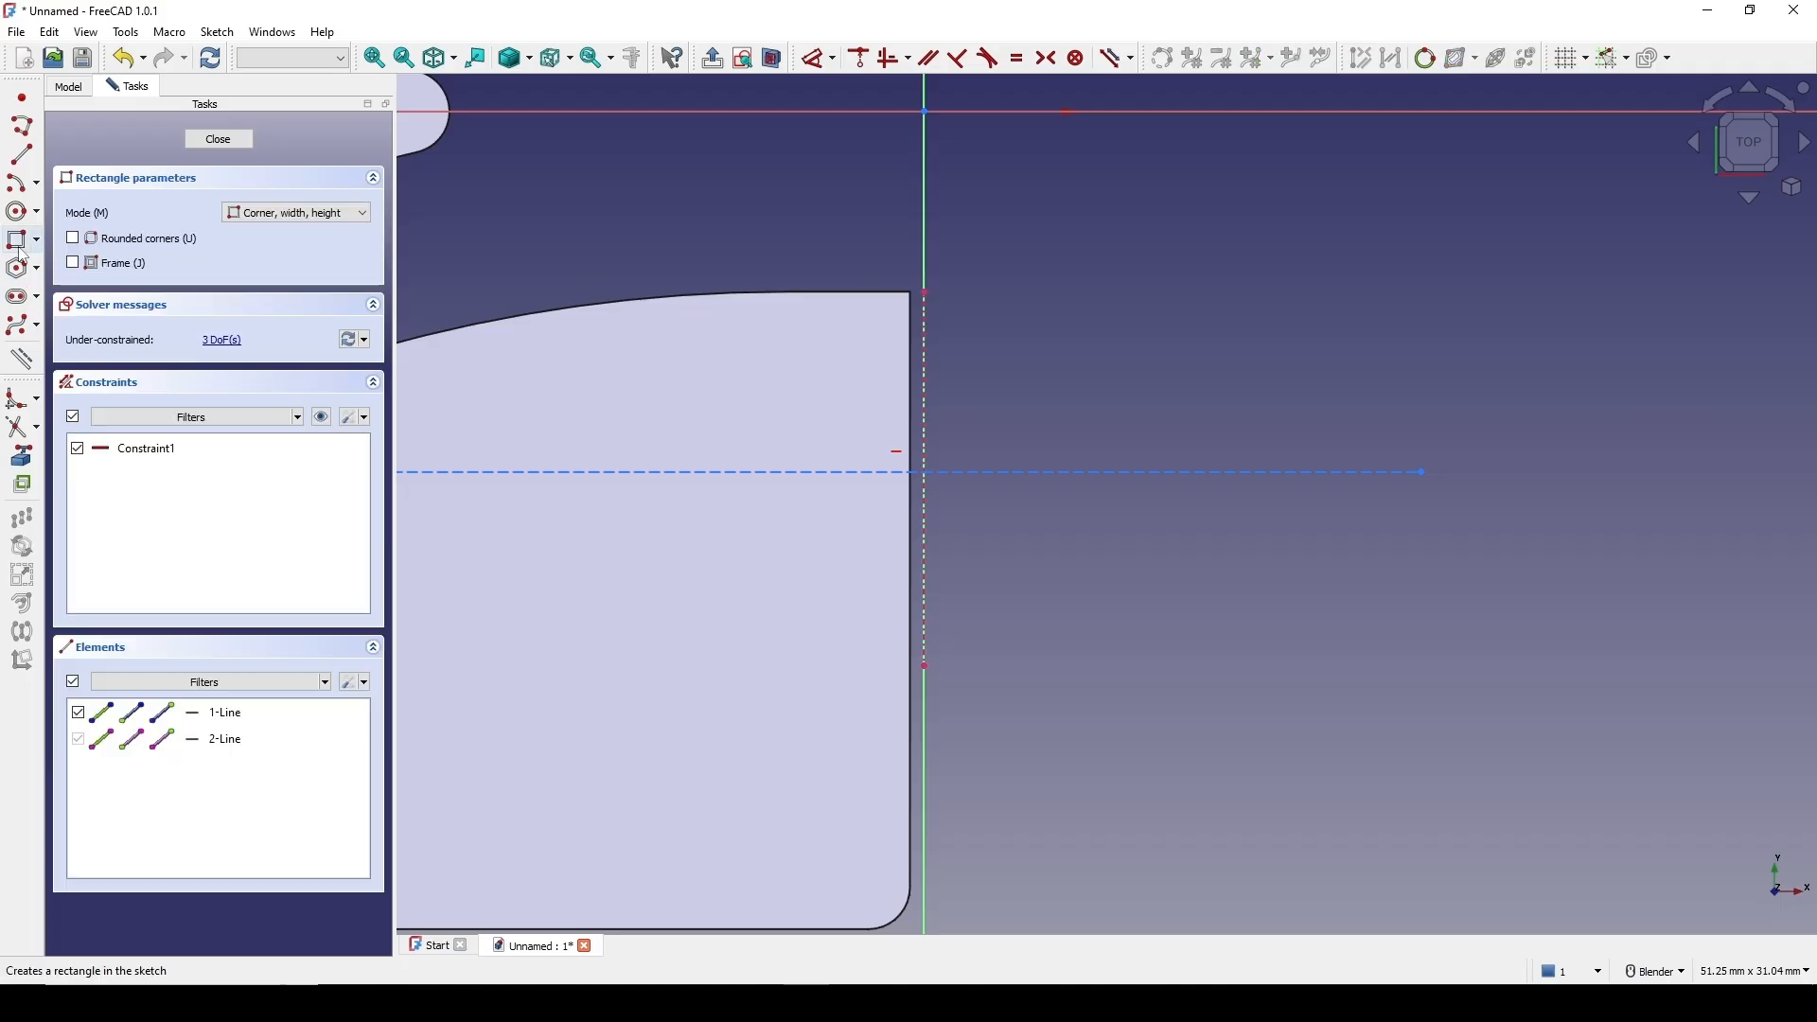
left_click(926, 374)
left_click(1146, 570)
scroll(1279, 547, "down", 2)
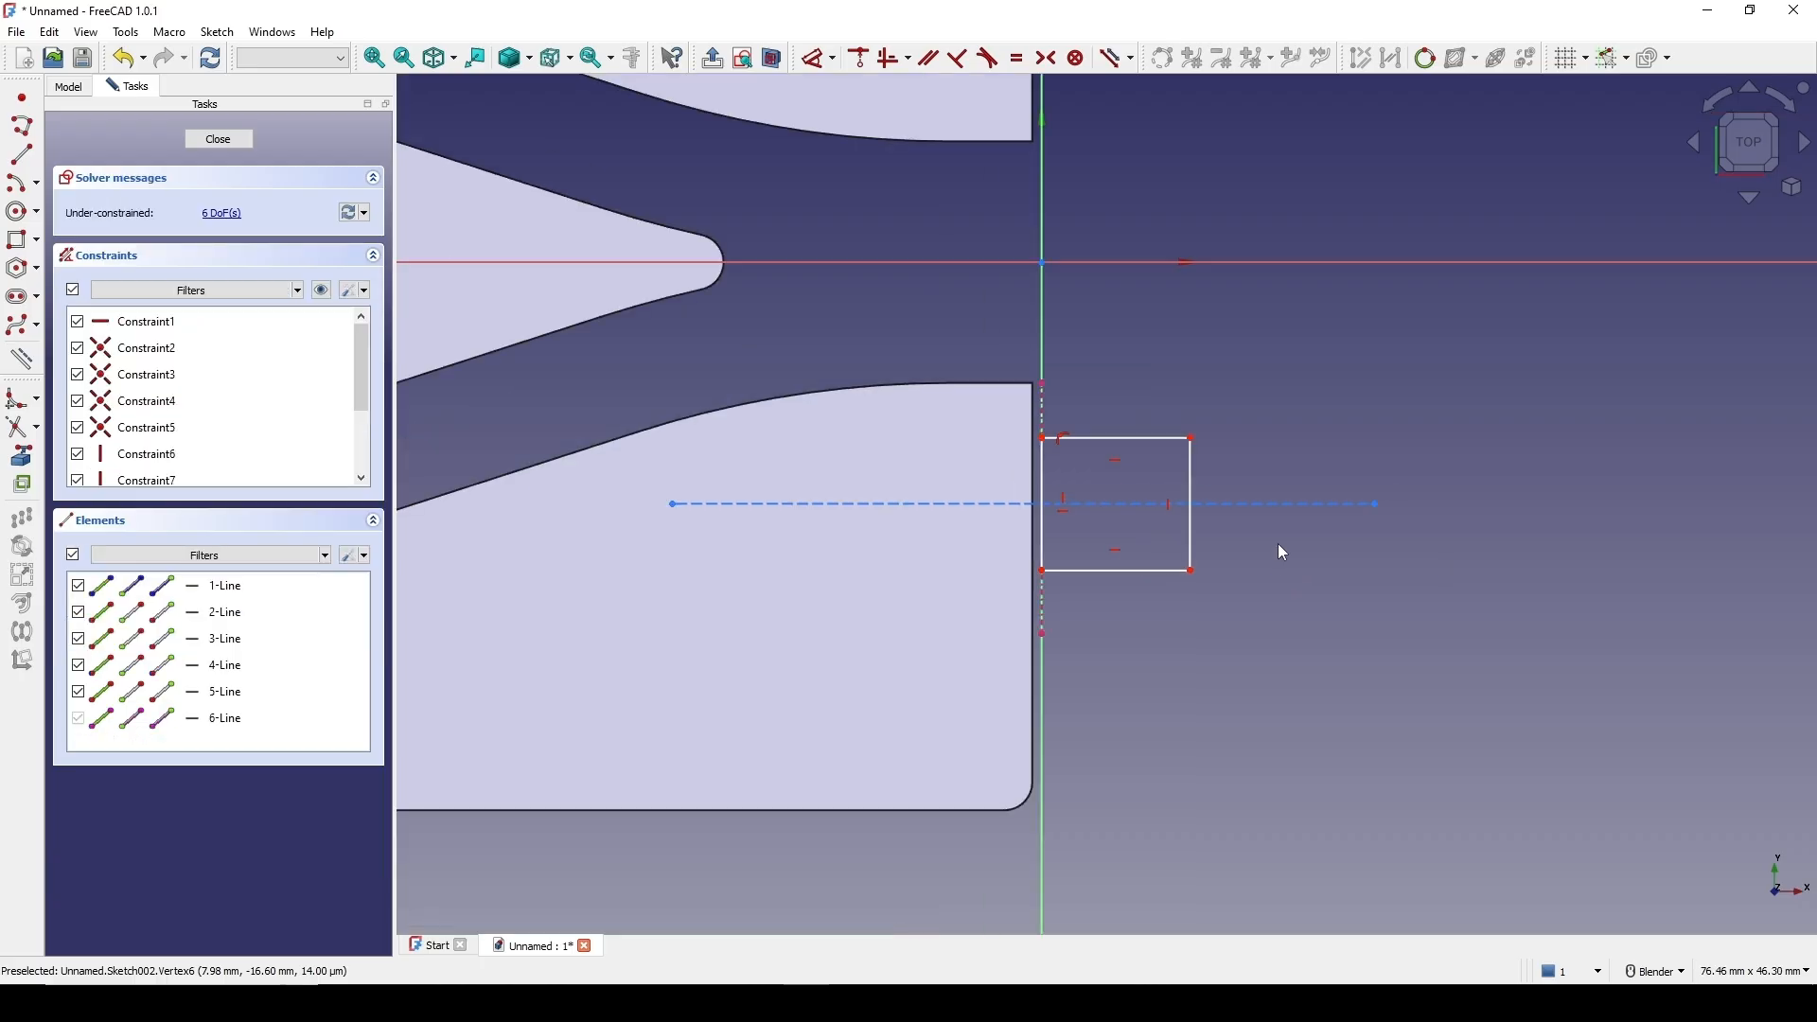
Constrain the construction line's distance from the horizontal axis to 14 mm
scroll(1231, 547, "up", 2)
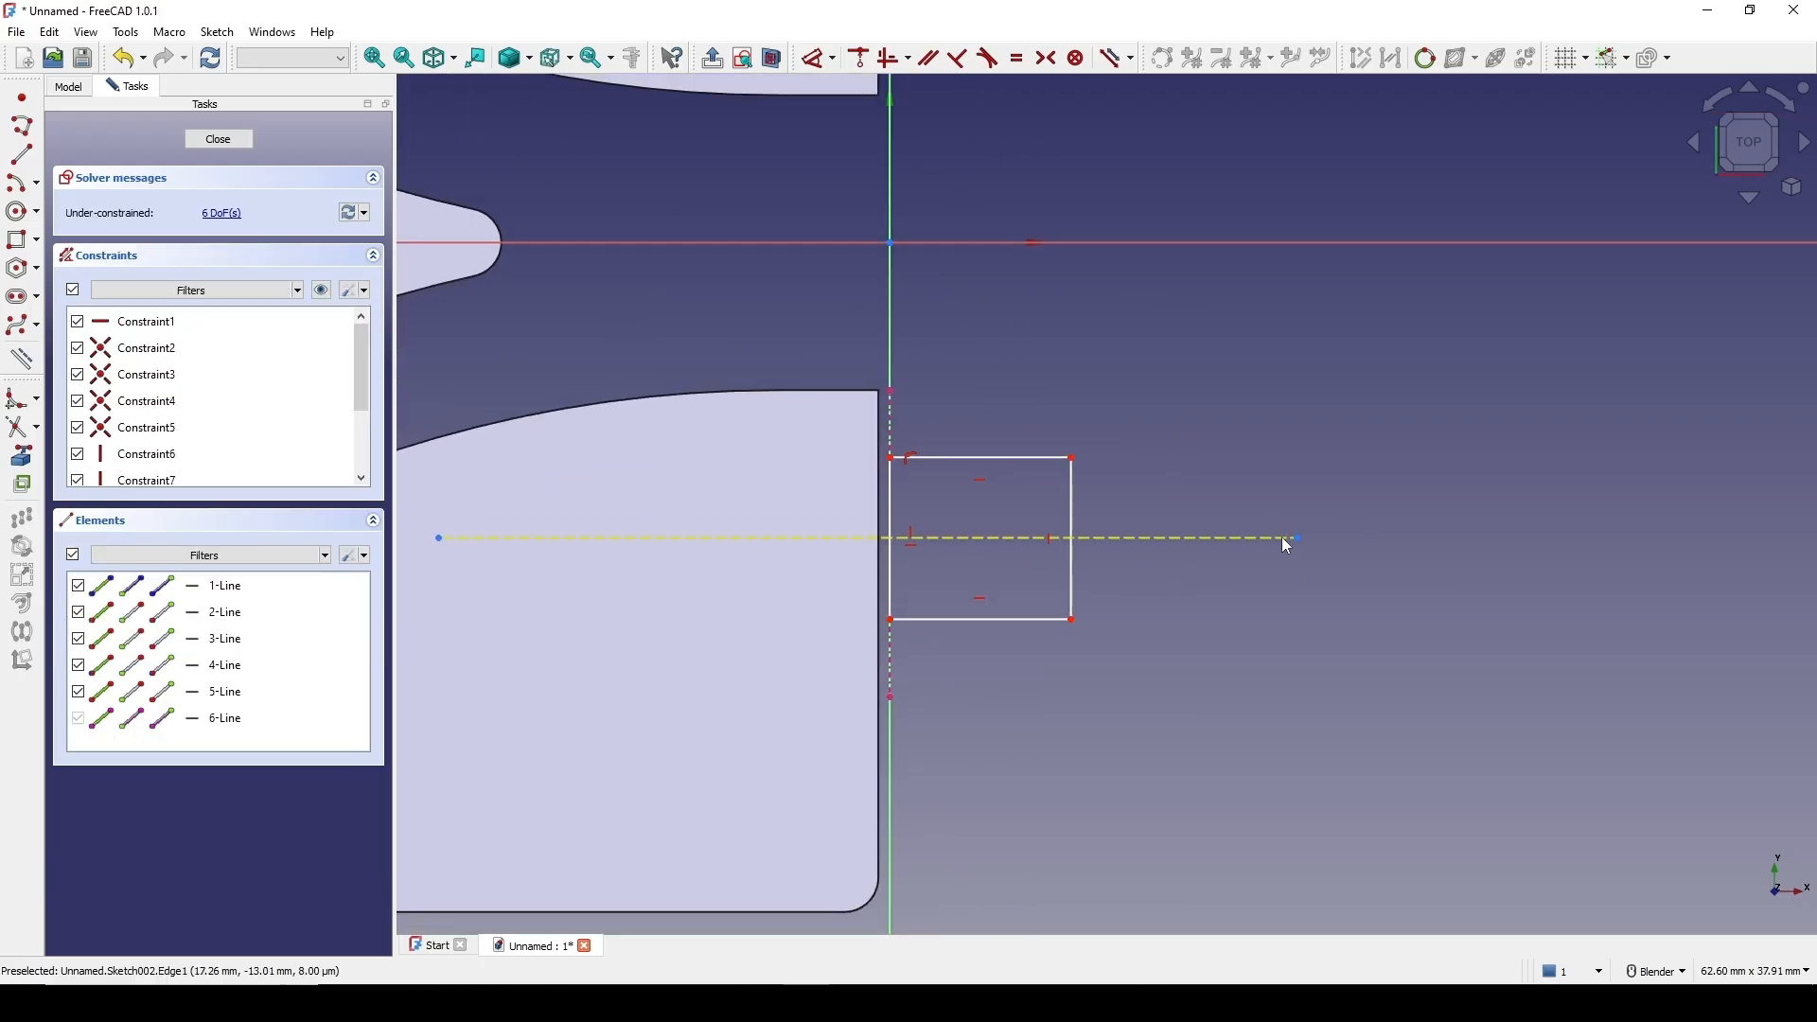
left_click(1297, 541)
key("d")
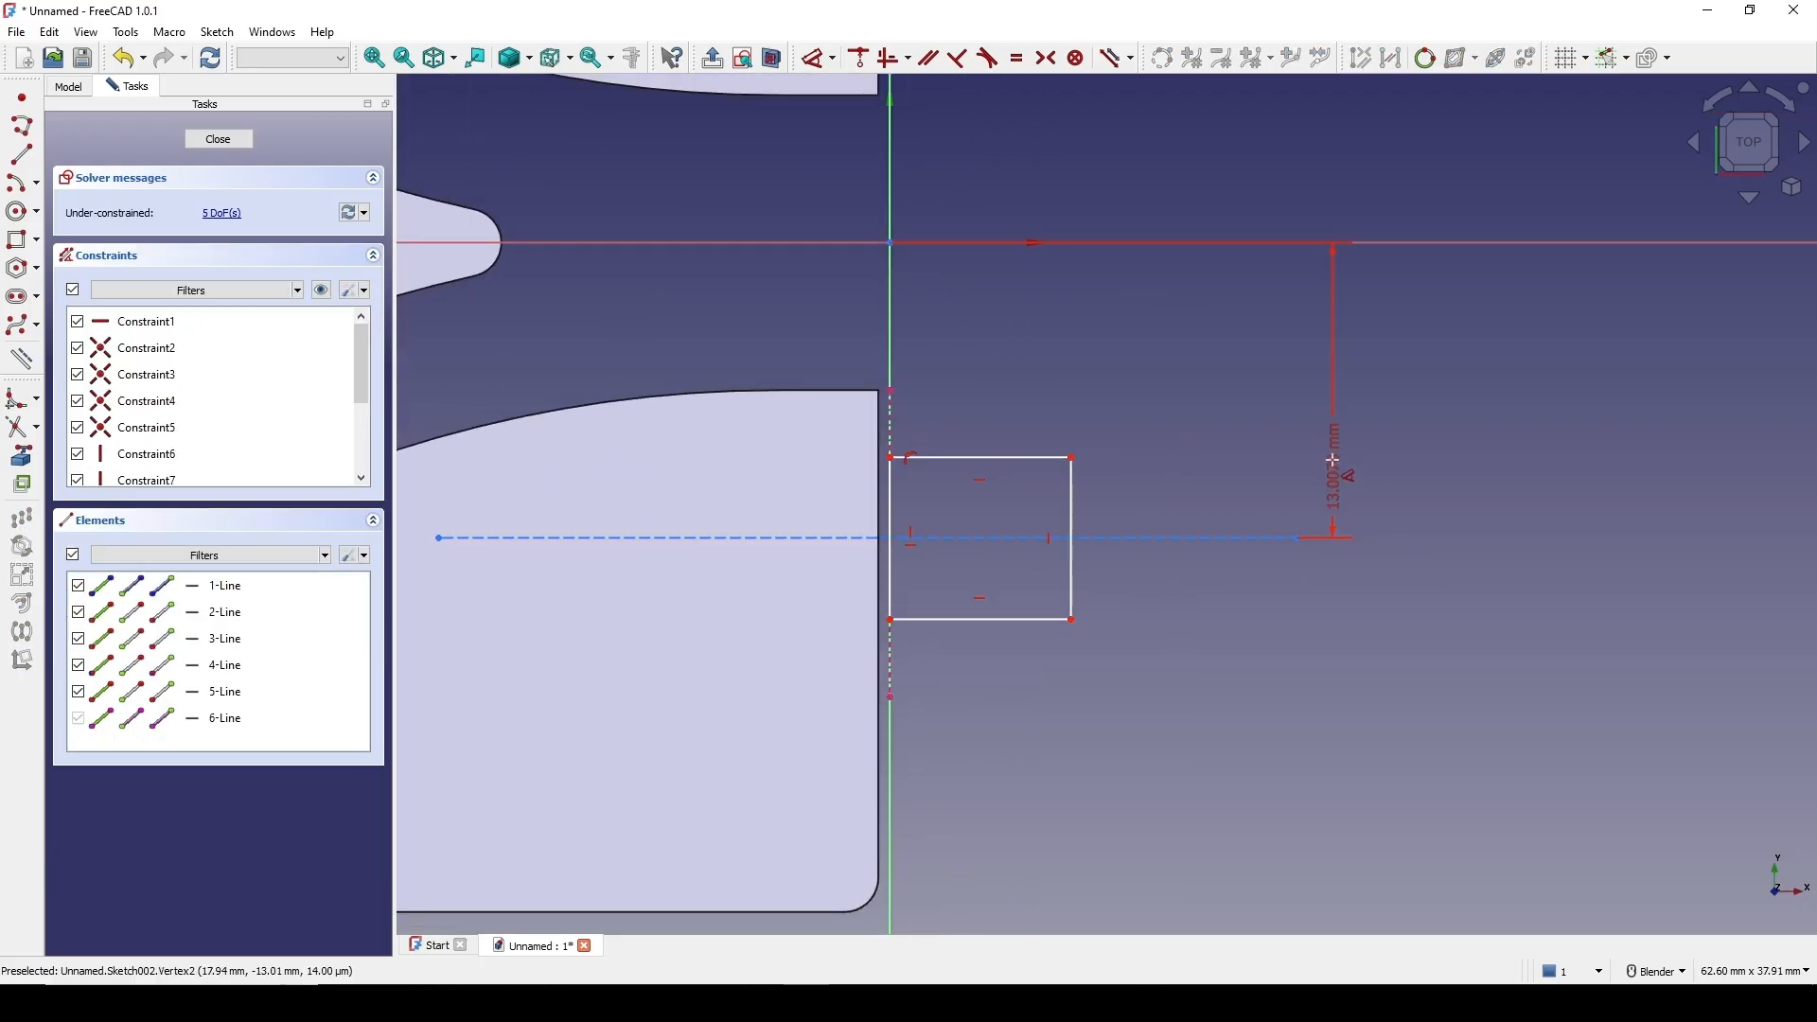
left_click(1486, 436)
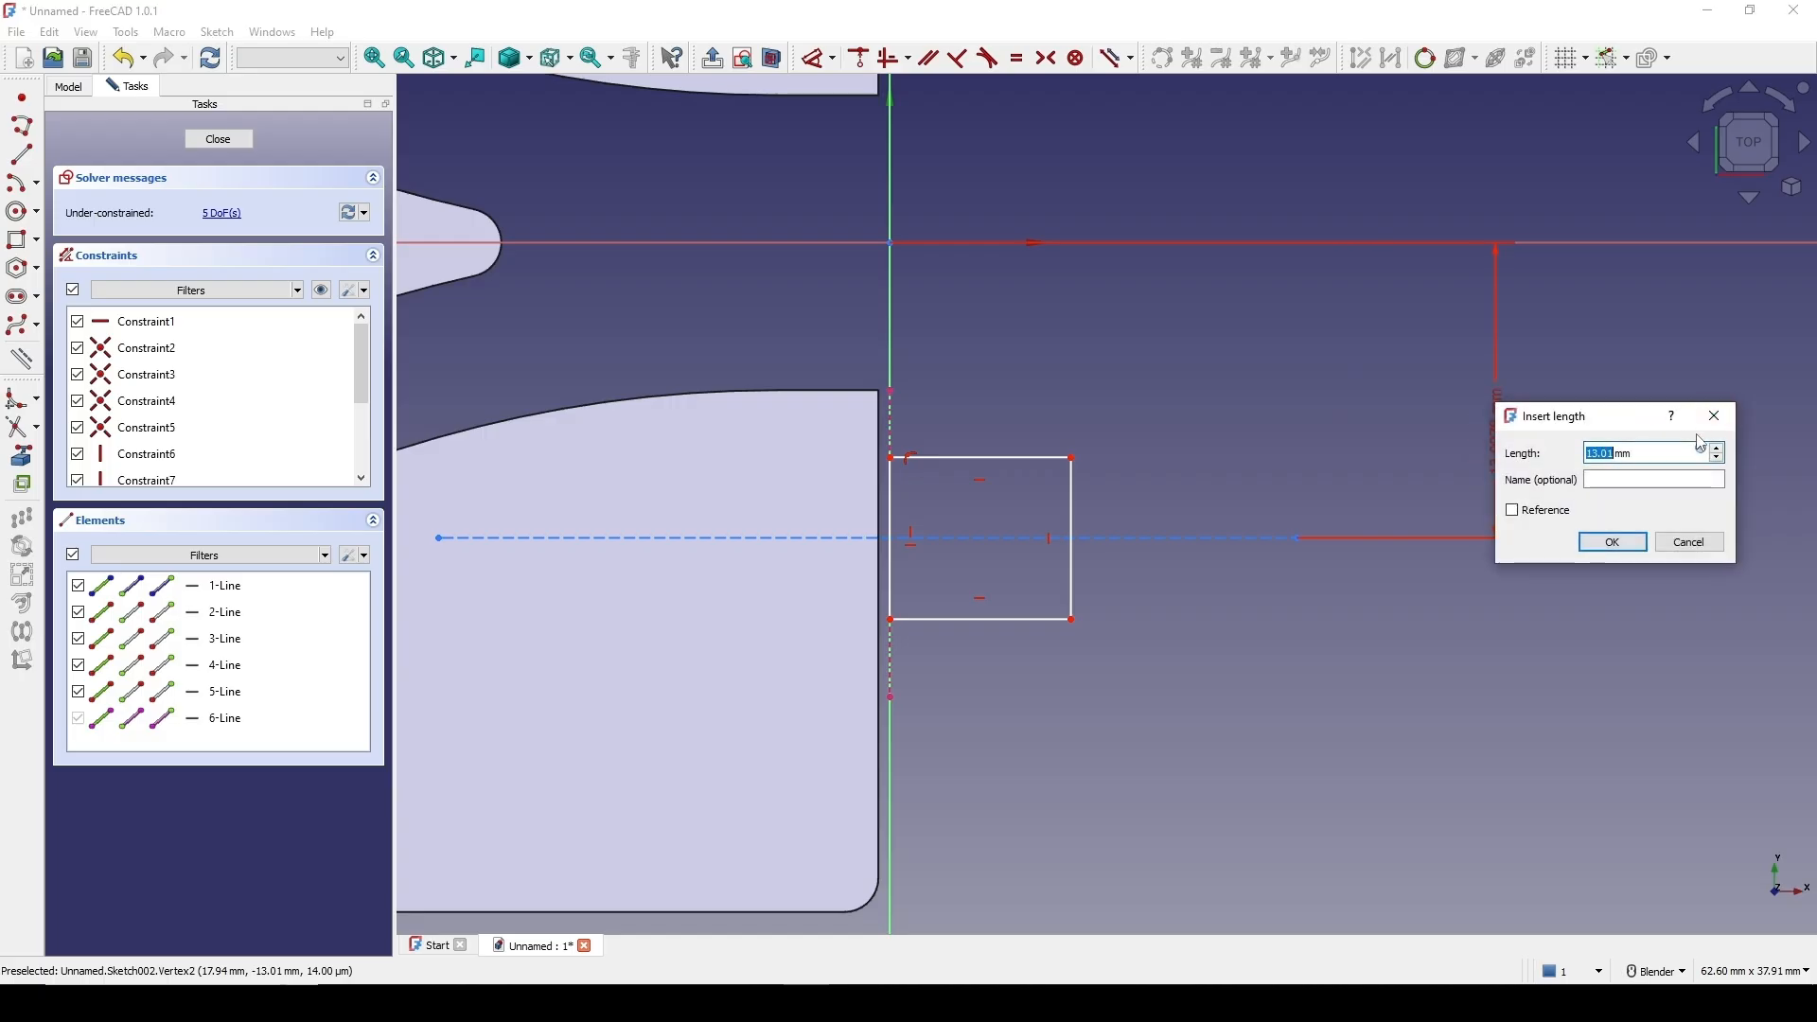
type("15")
left_click(1613, 541)
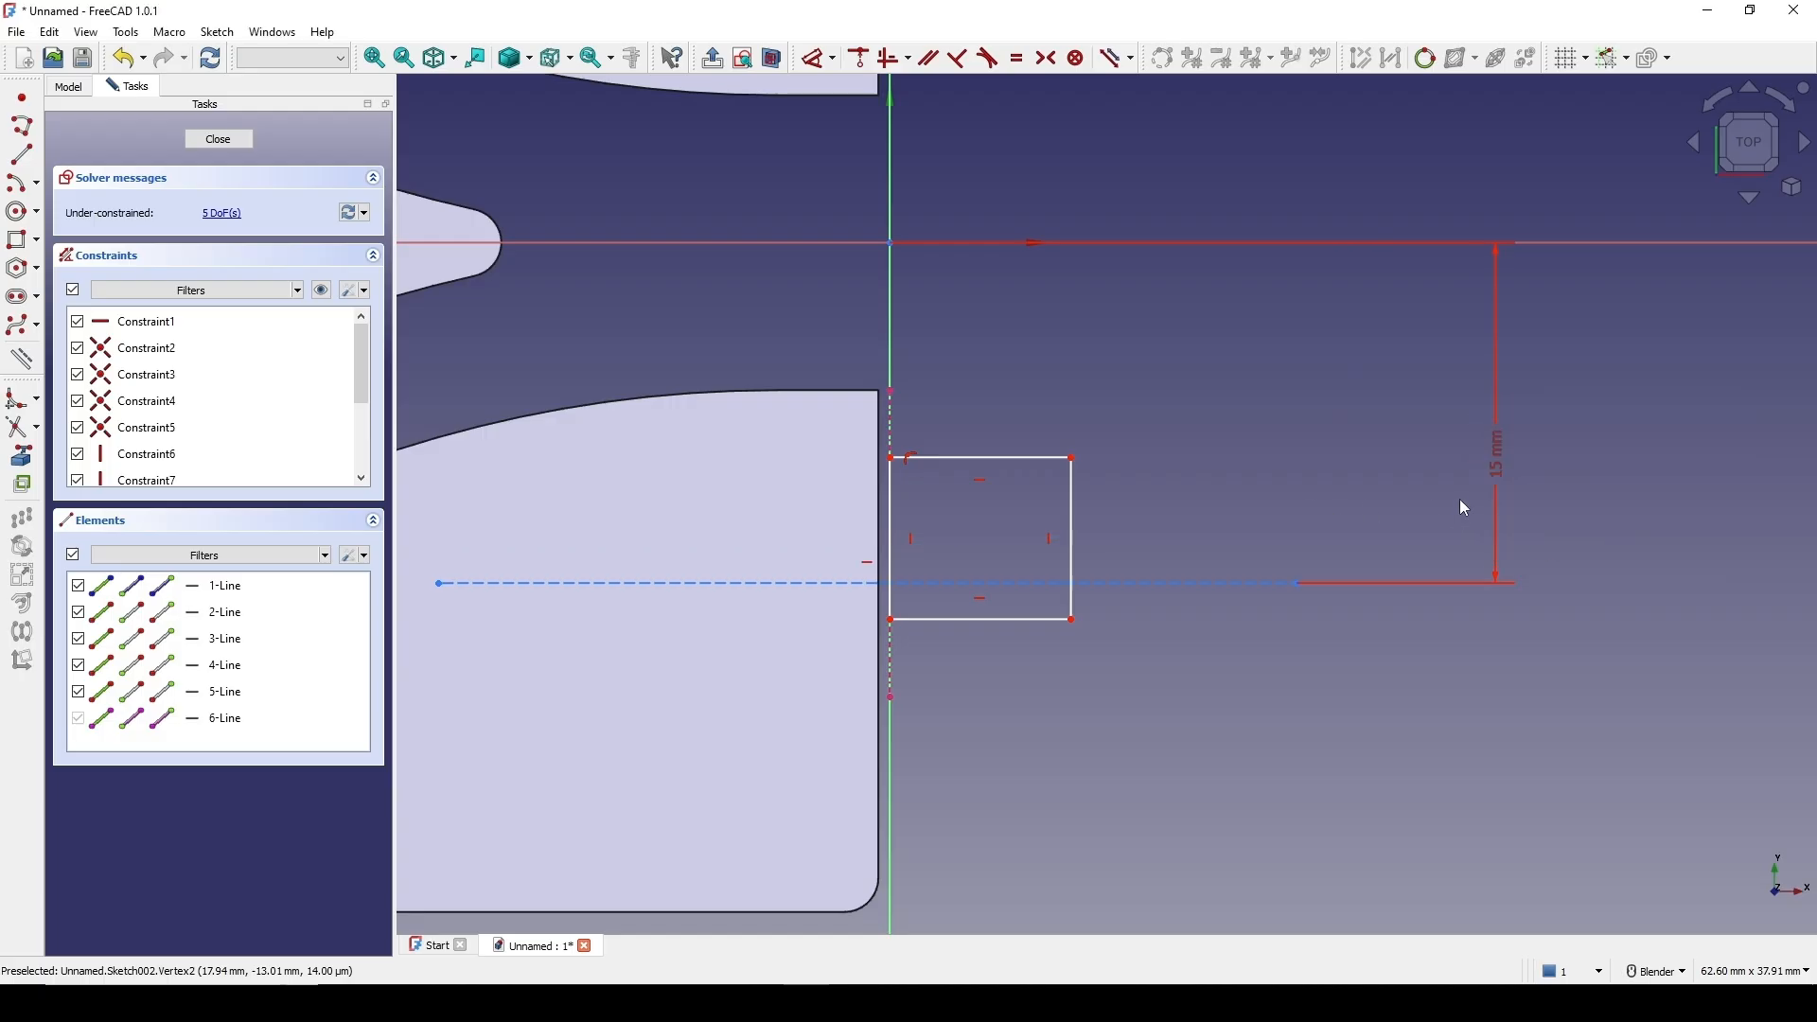
double_click(1495, 466)
type("14mm")
left_click(1607, 580)
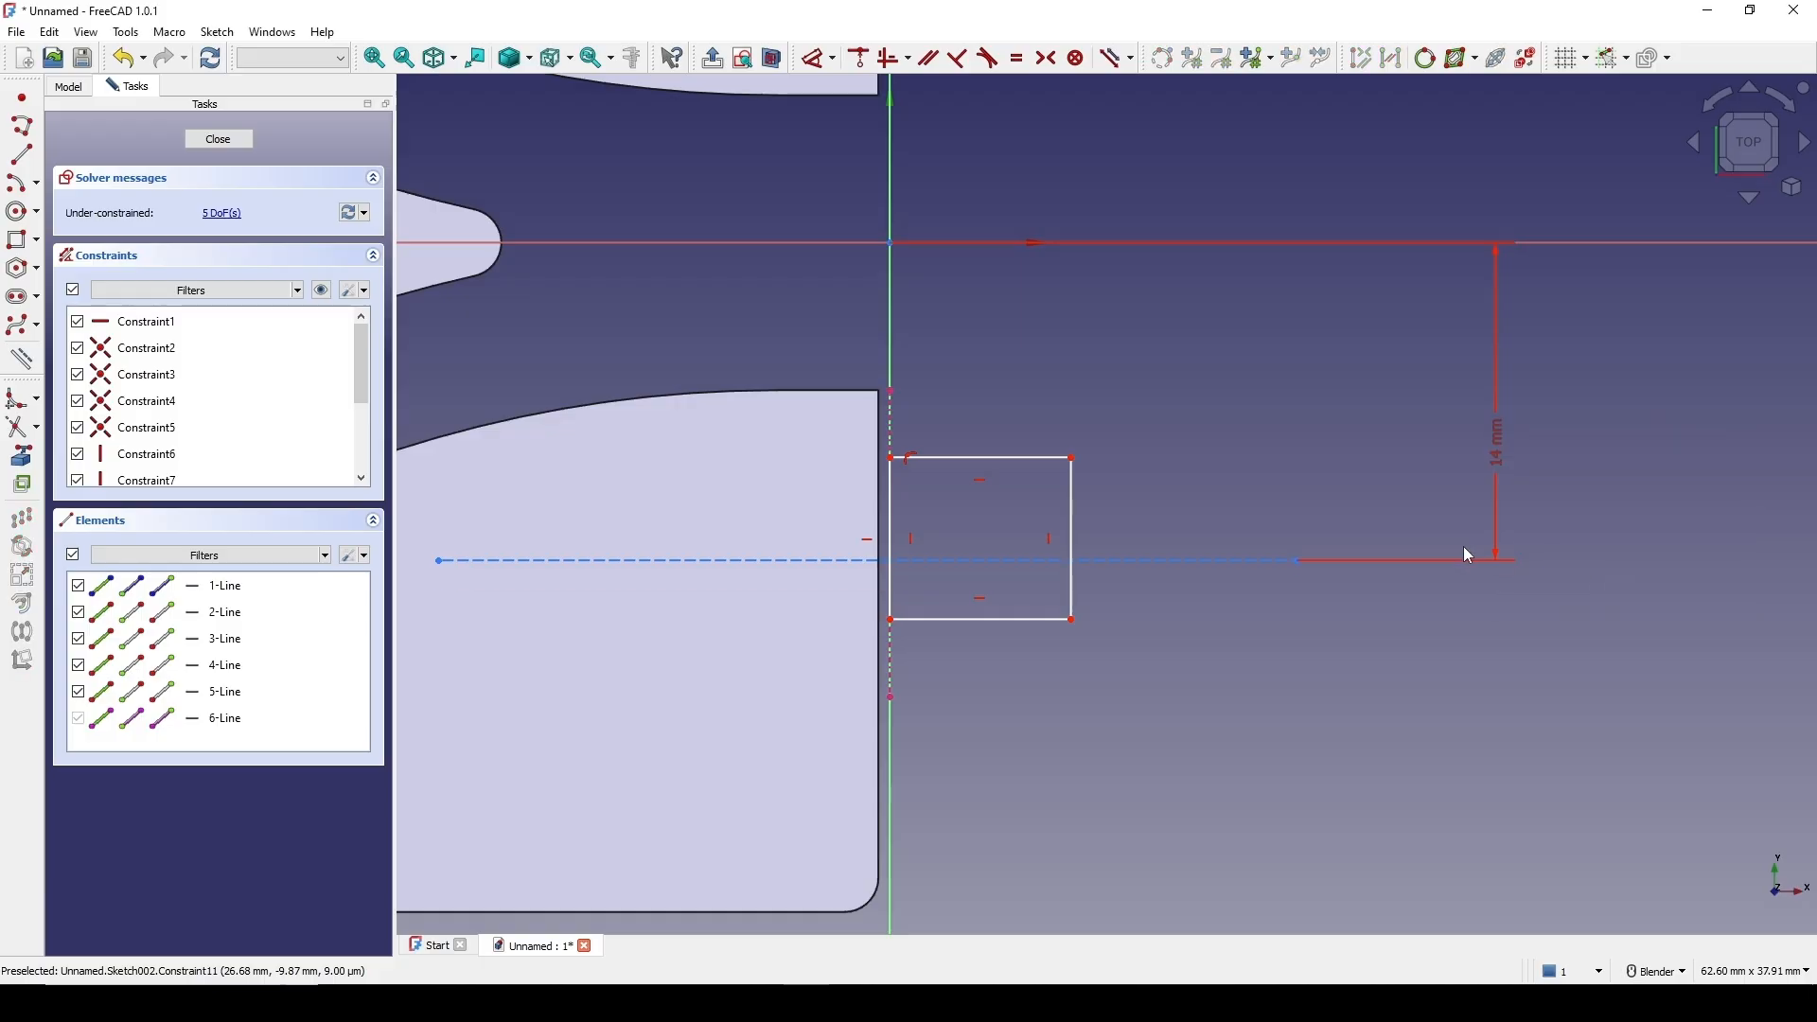
Make the rectangle's two corners on the projected edge symmetric about the construction line
scroll(1284, 515, "up", 1)
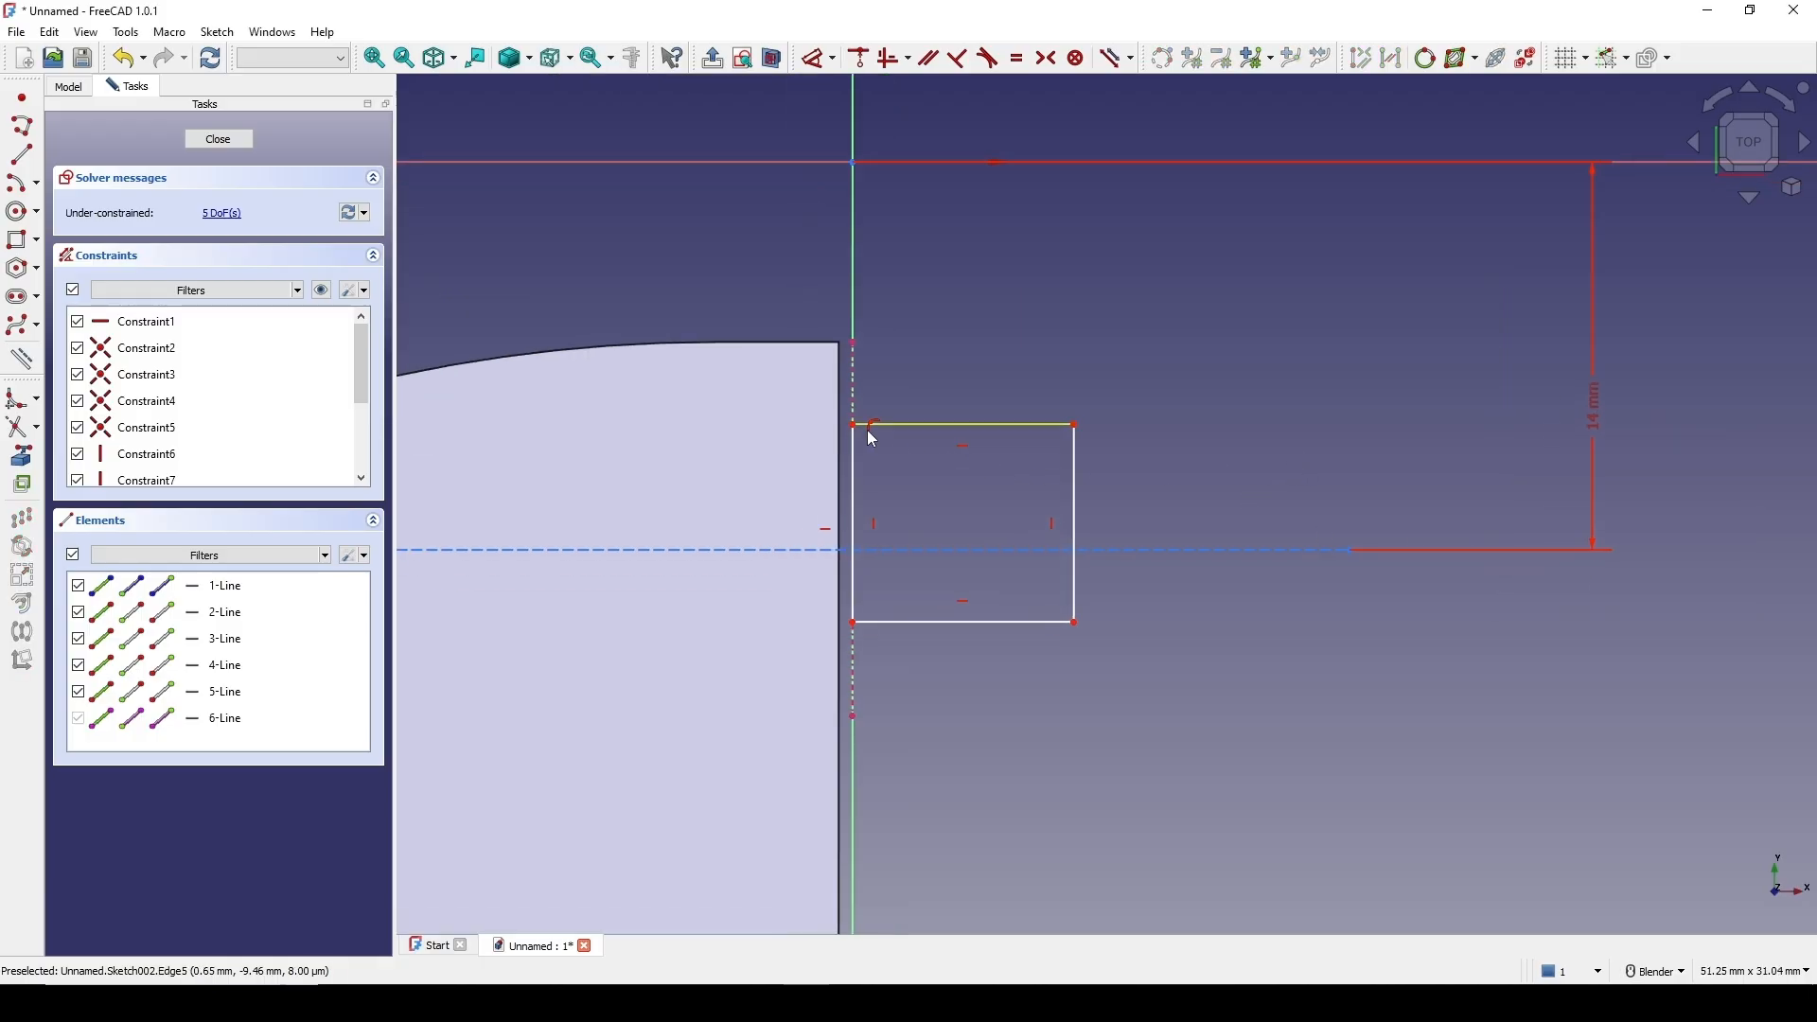
left_click(863, 438)
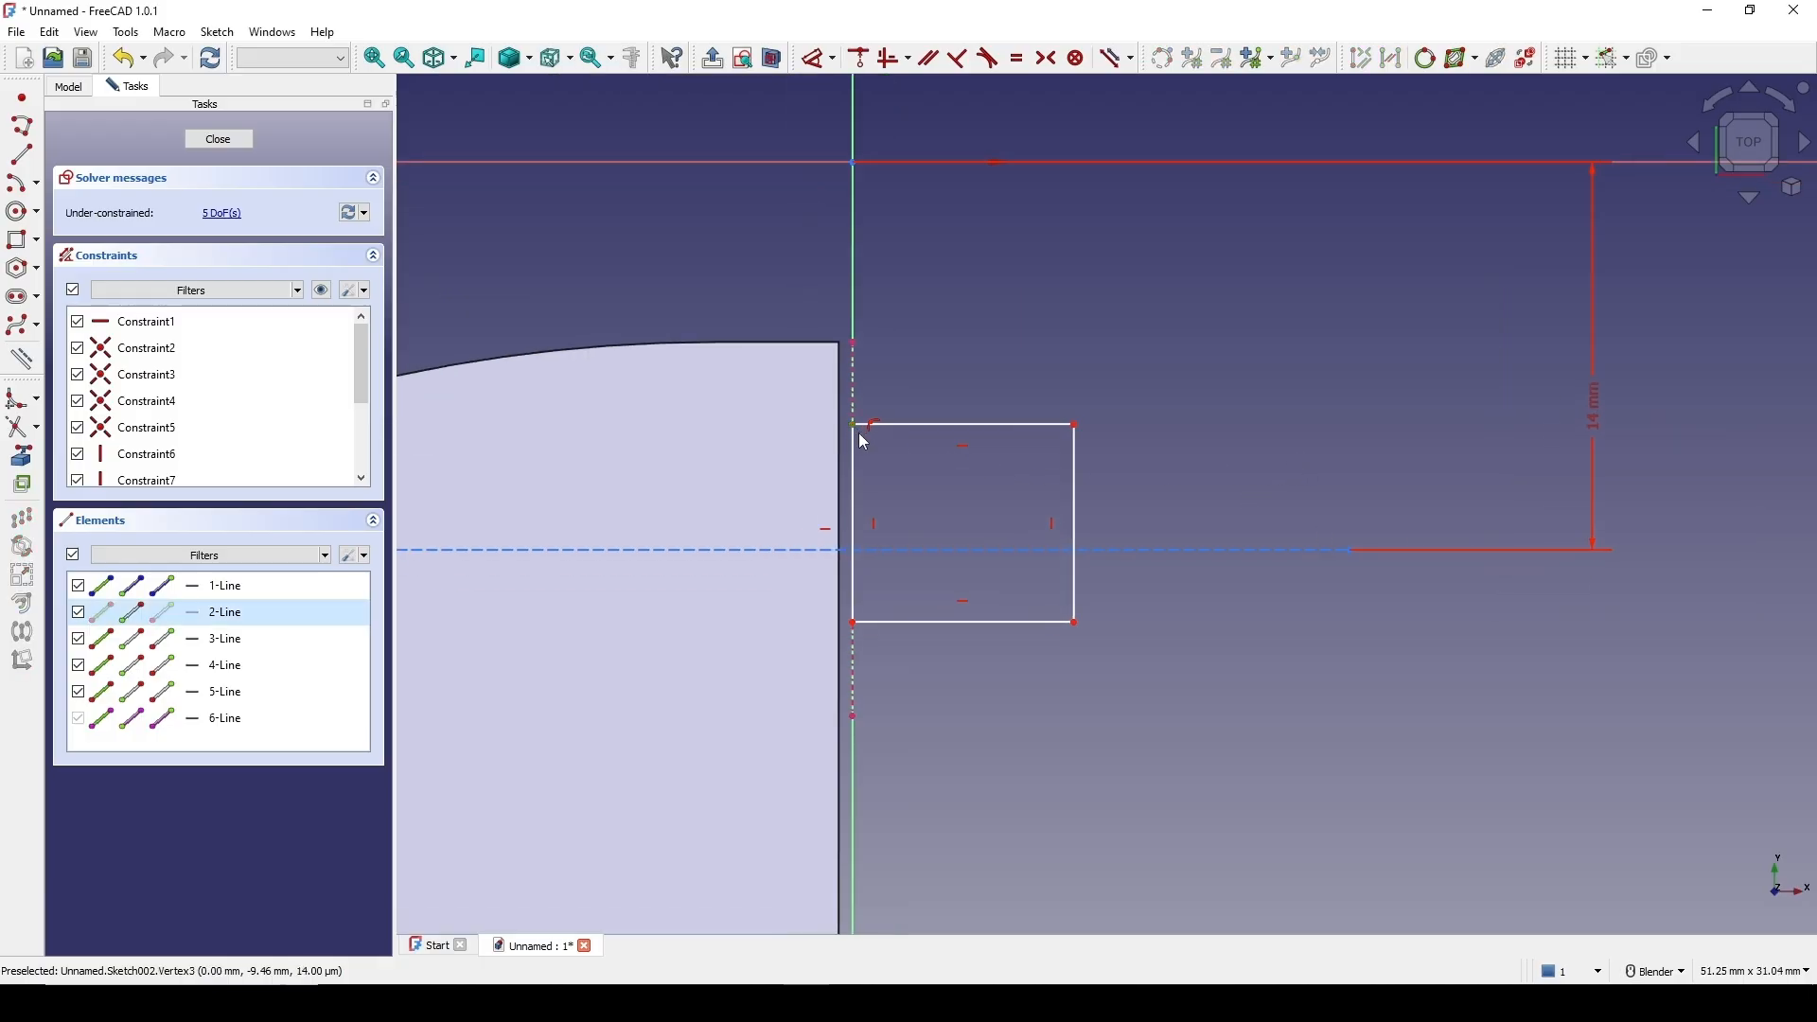
left_click(928, 561)
key("s")
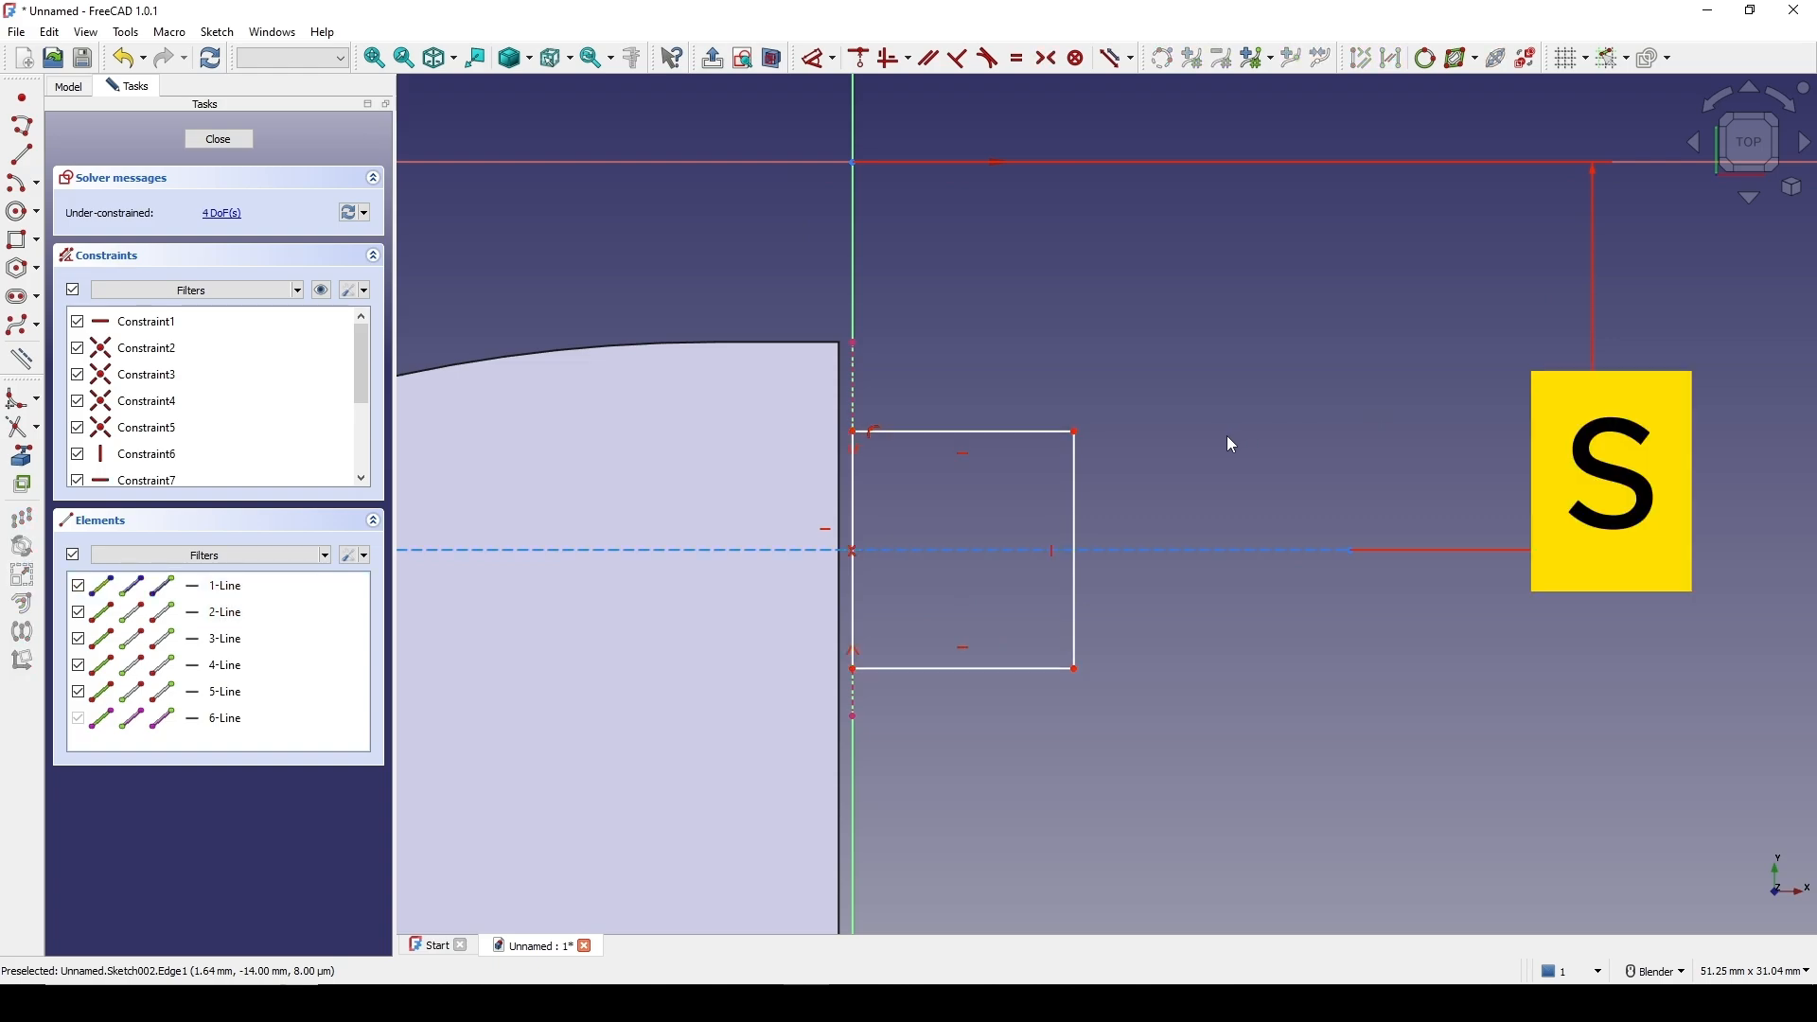
Dimension the rectangle's side on the projected edge to 5 mm
scroll(1224, 435, "down", 2)
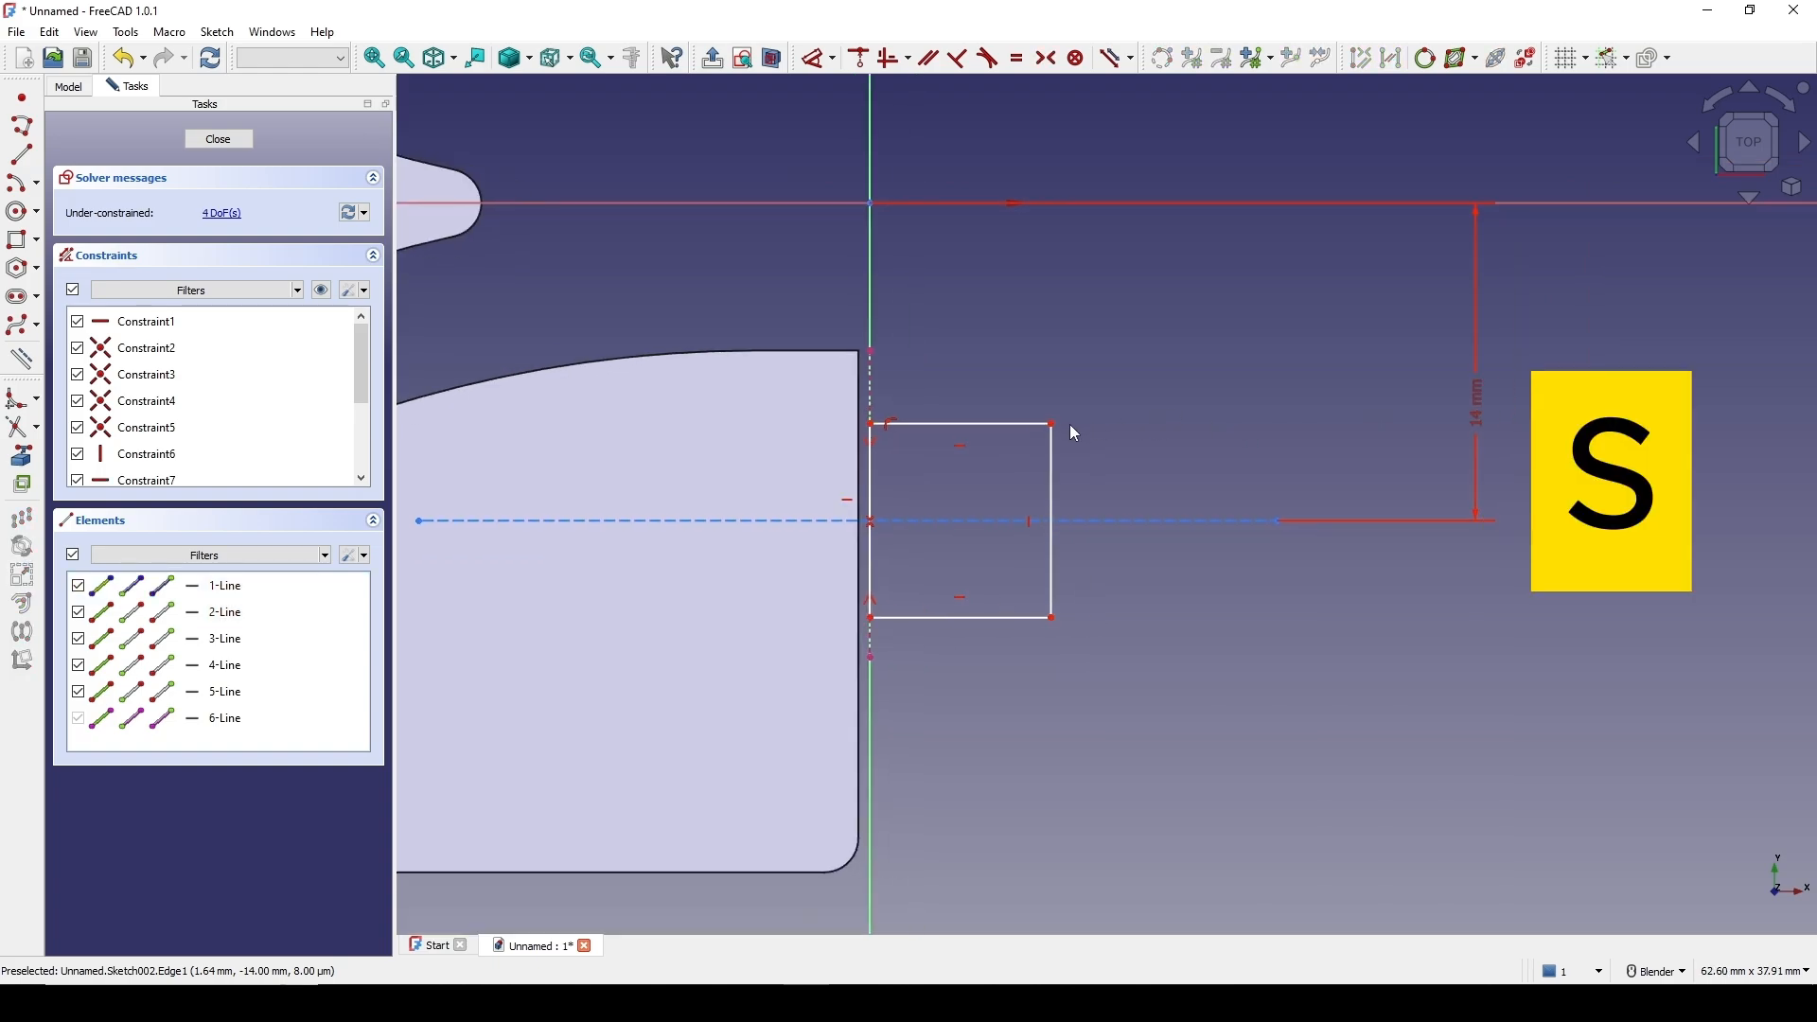
left_click(868, 492)
key("i")
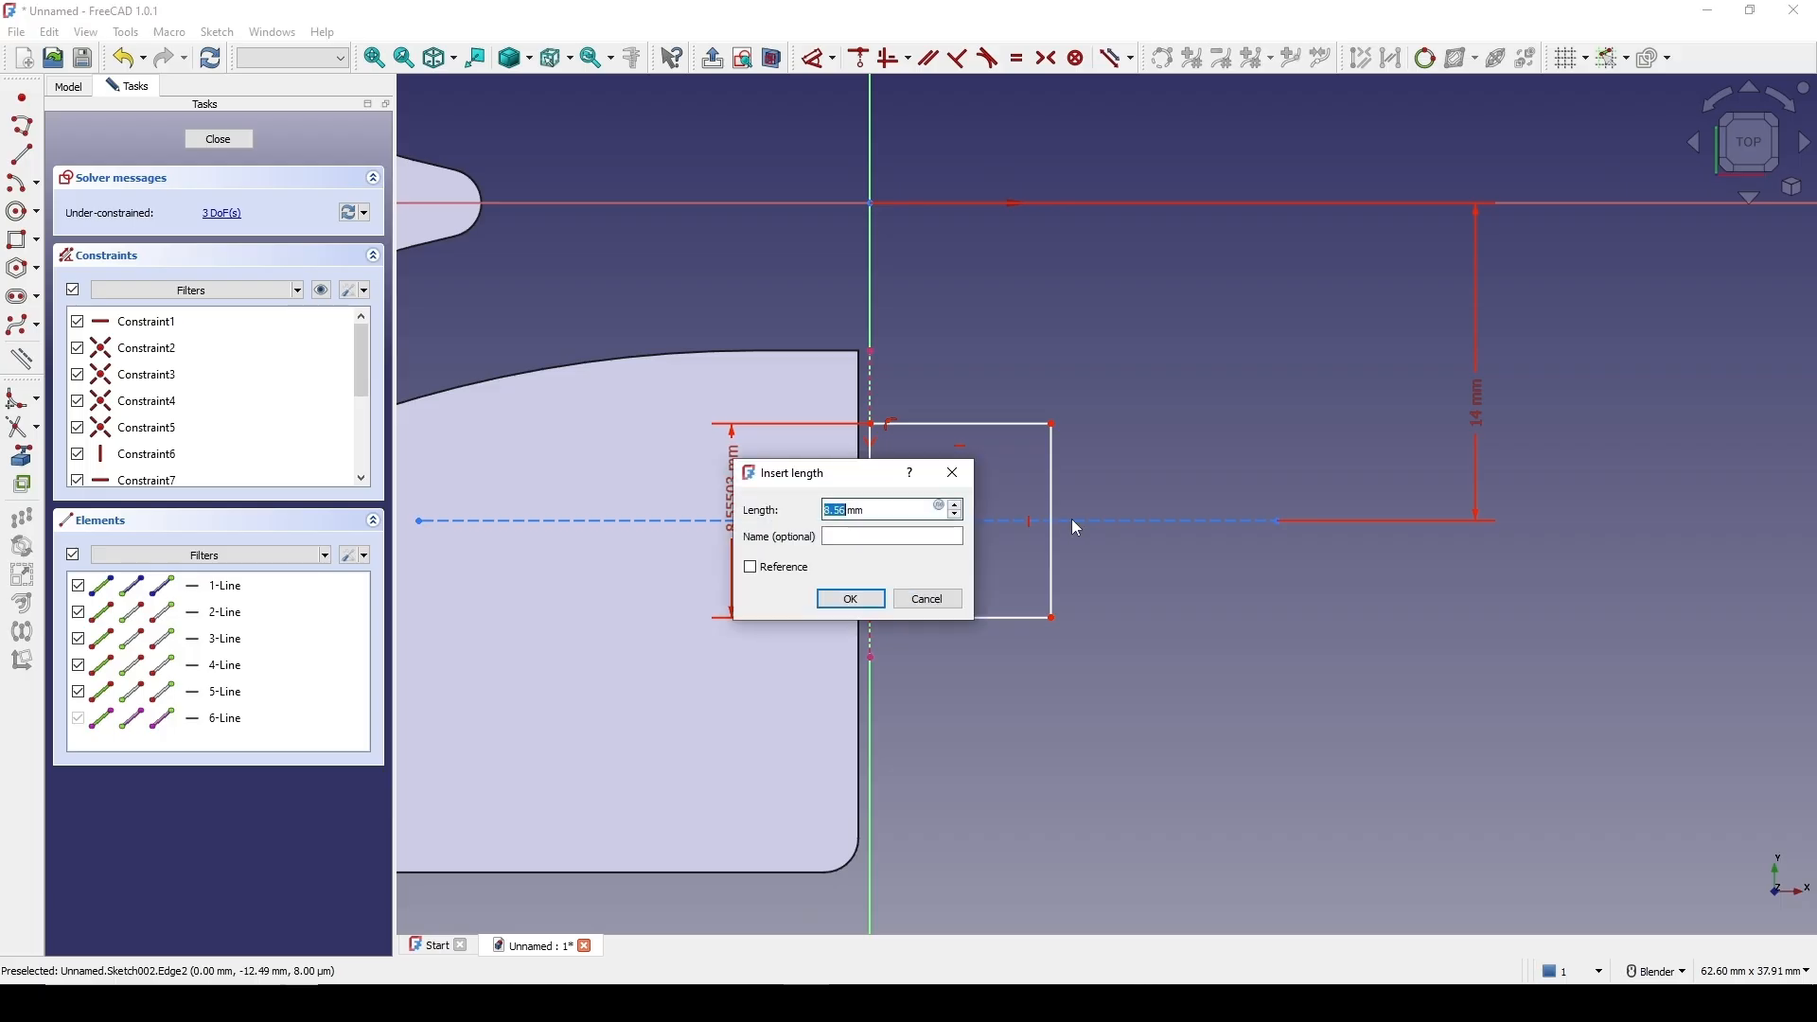
type("5")
left_click(868, 601)
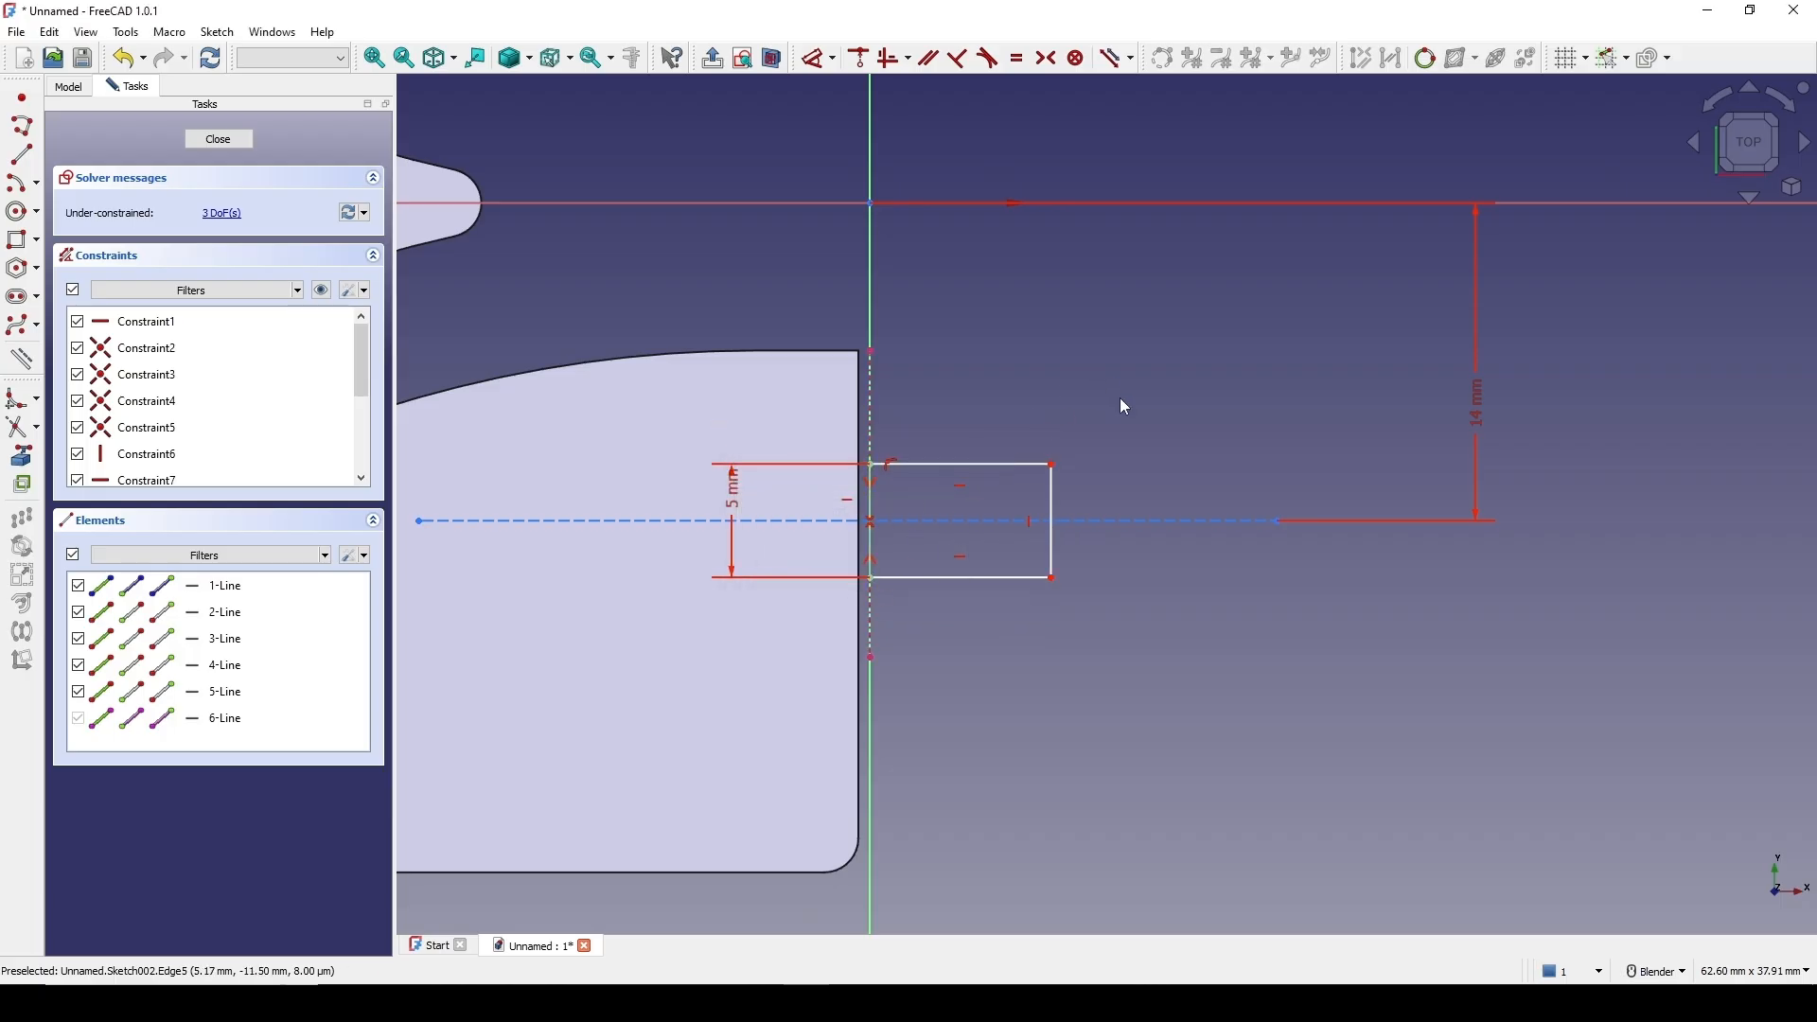
Narrow the rectangle to about 4.1 mm and turn its outer vertical side into construction geometry
left_click_drag(1057, 467, 970, 477)
scroll(1043, 477, "up", 1)
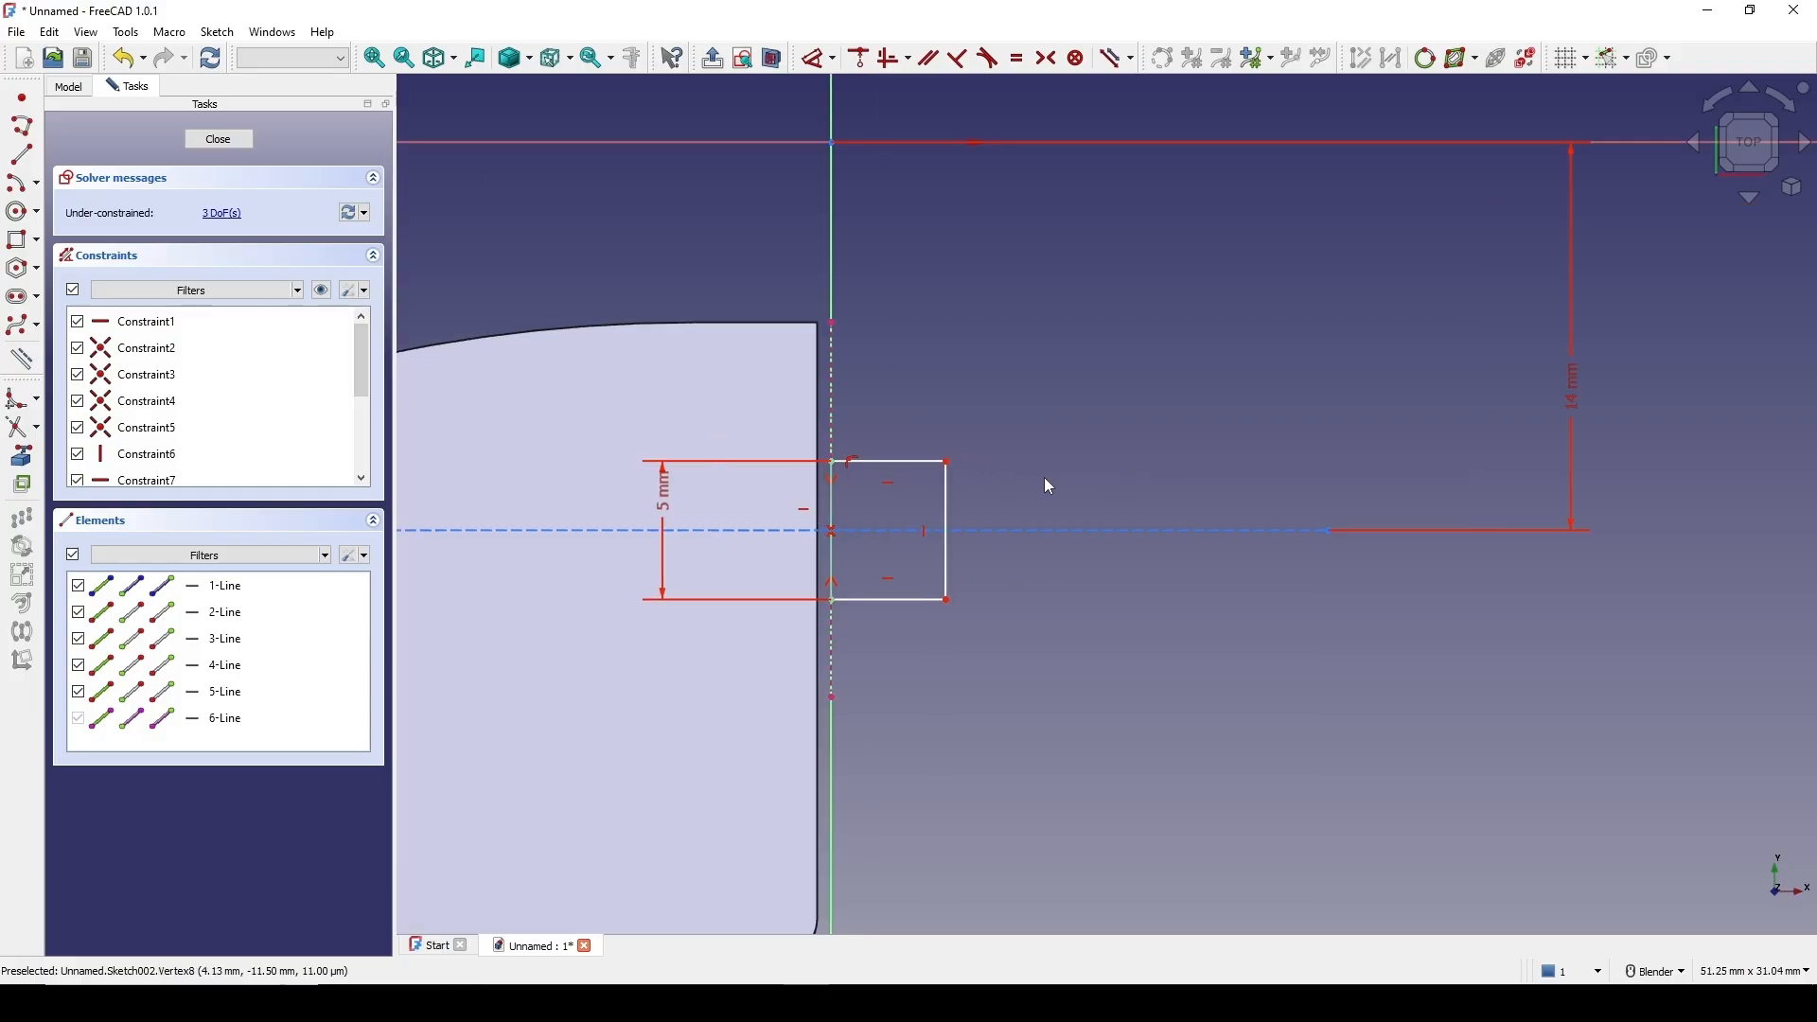
left_click(942, 515)
key("g")
key("n")
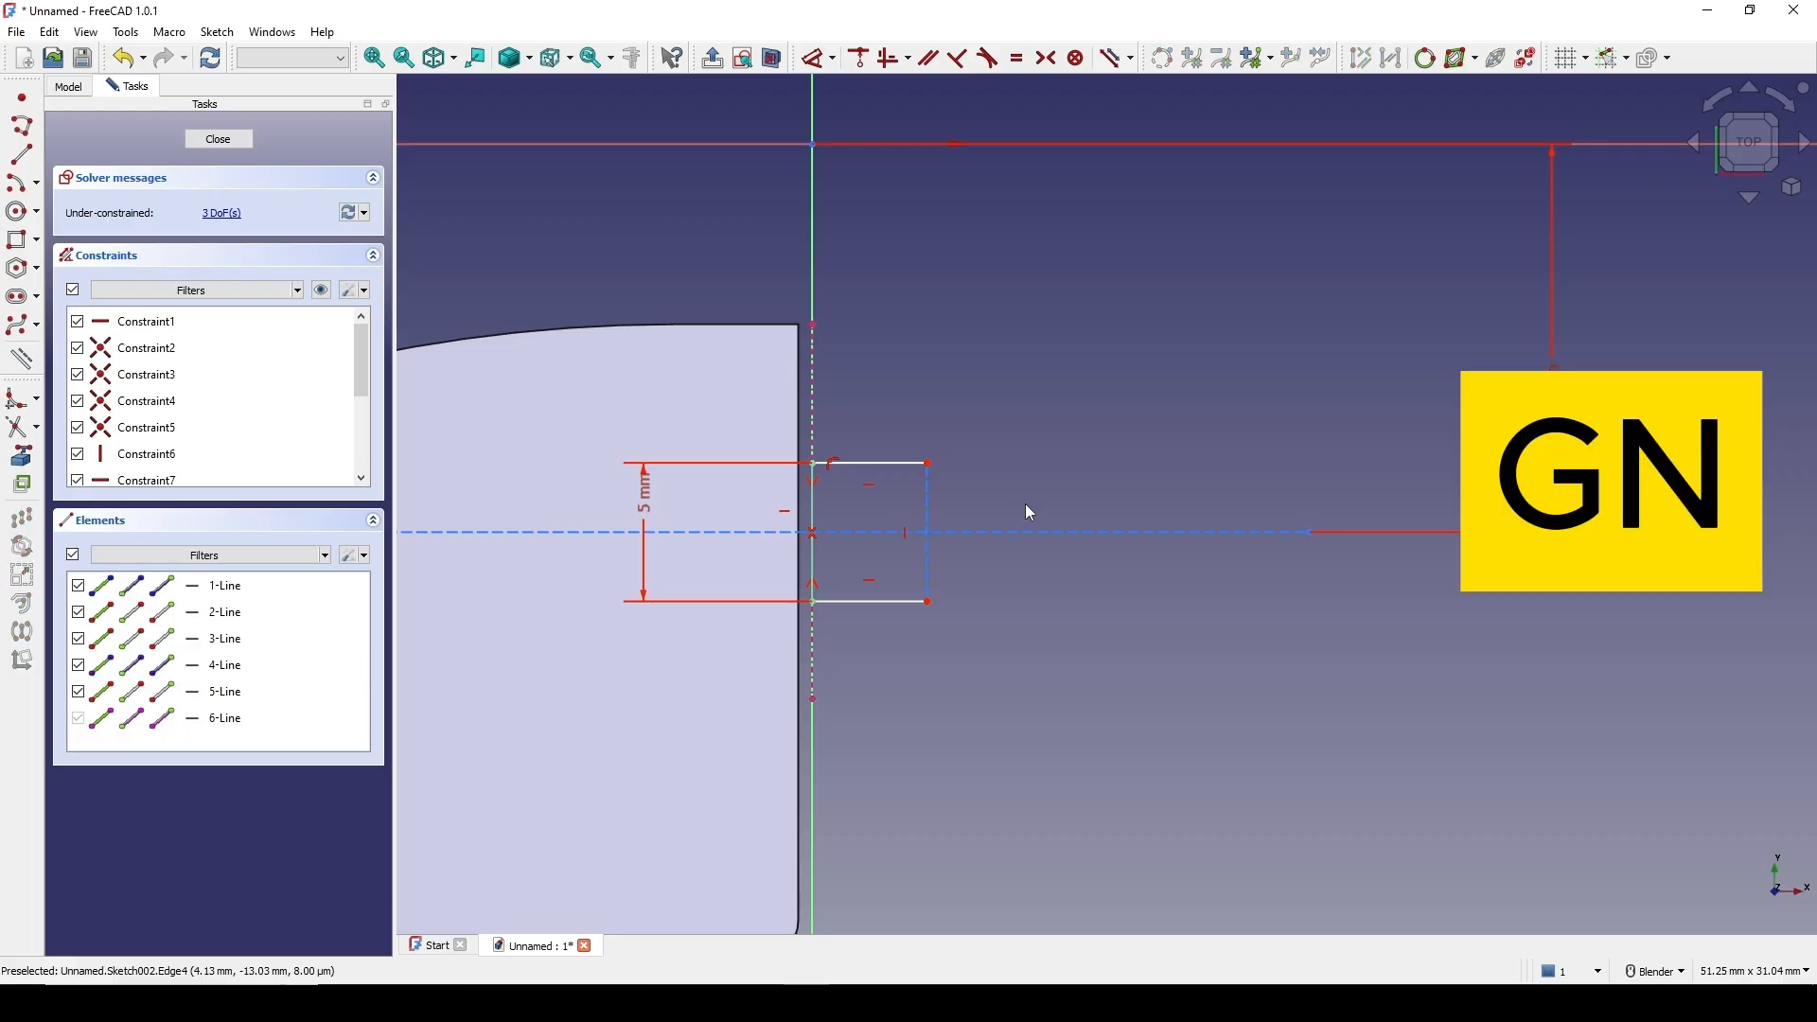
Sketch a second, taller rectangle about 4.8 mm wide and 13.3 mm high beside the first, crossing the horizontal construction line
left_click(19, 240)
left_click(978, 344)
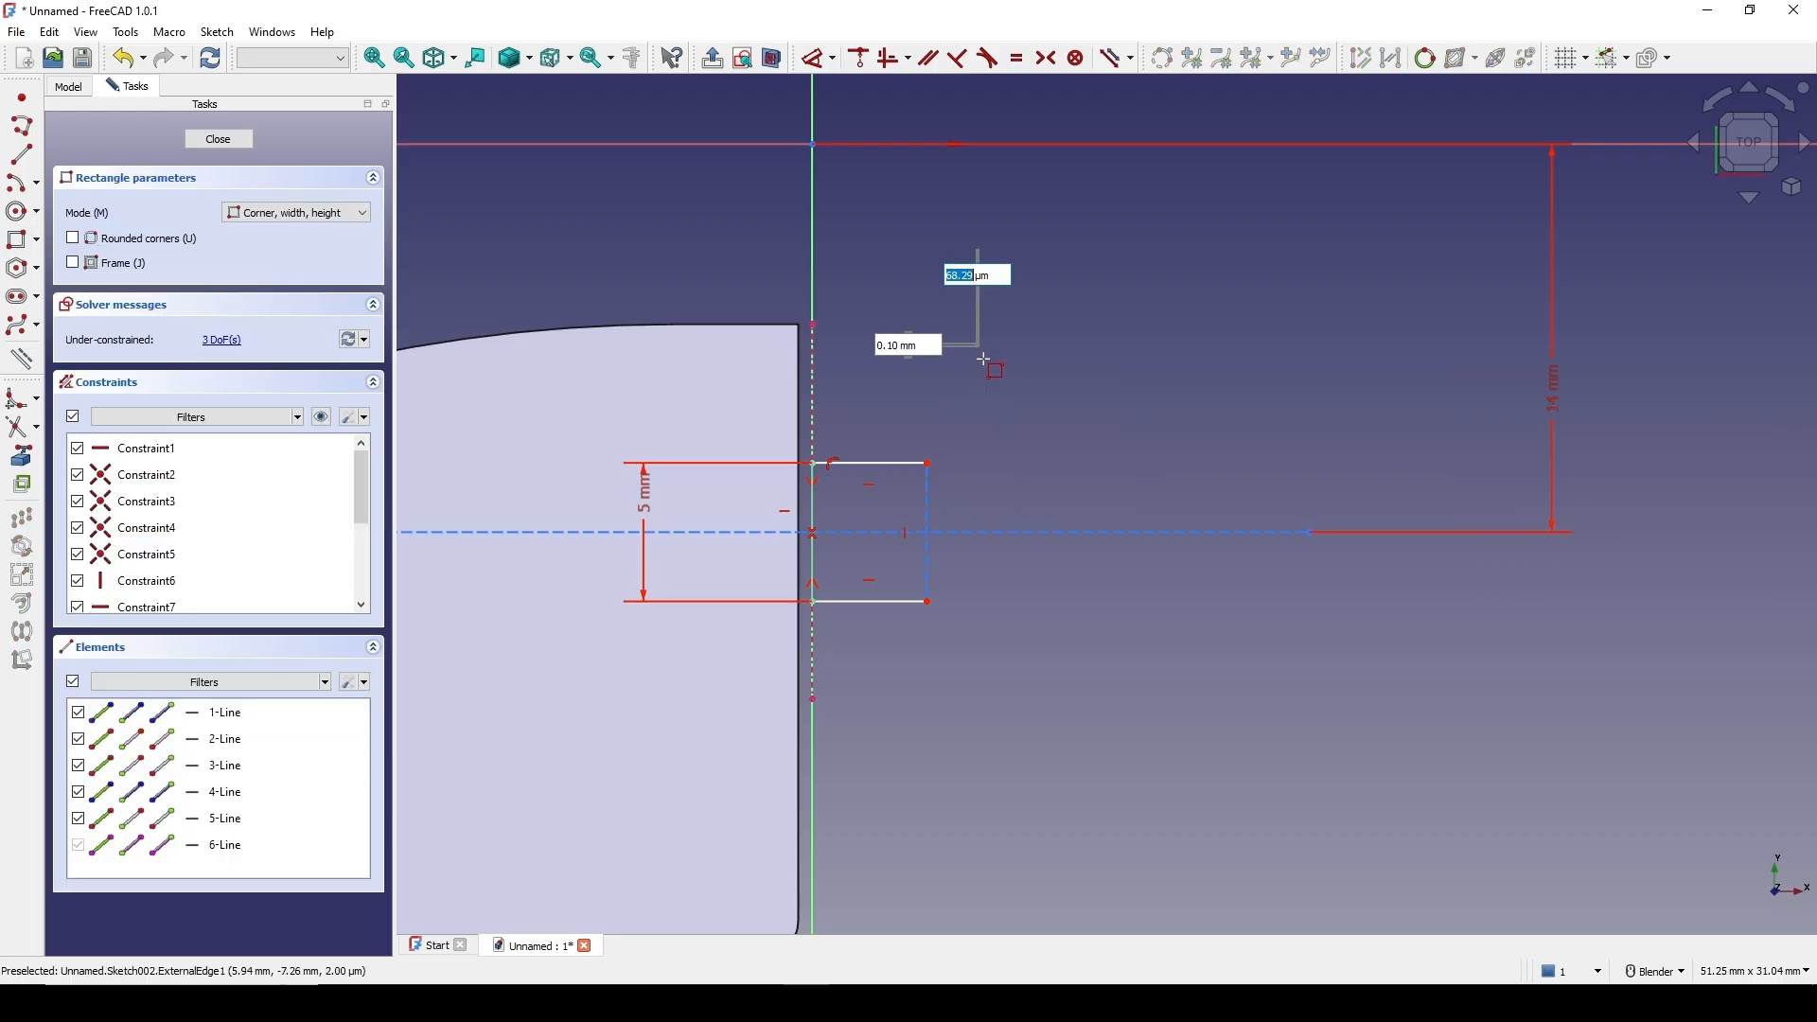
left_click(1112, 713)
right_click(1339, 616)
middle_click_drag(1340, 616, 1346, 595, "shift")
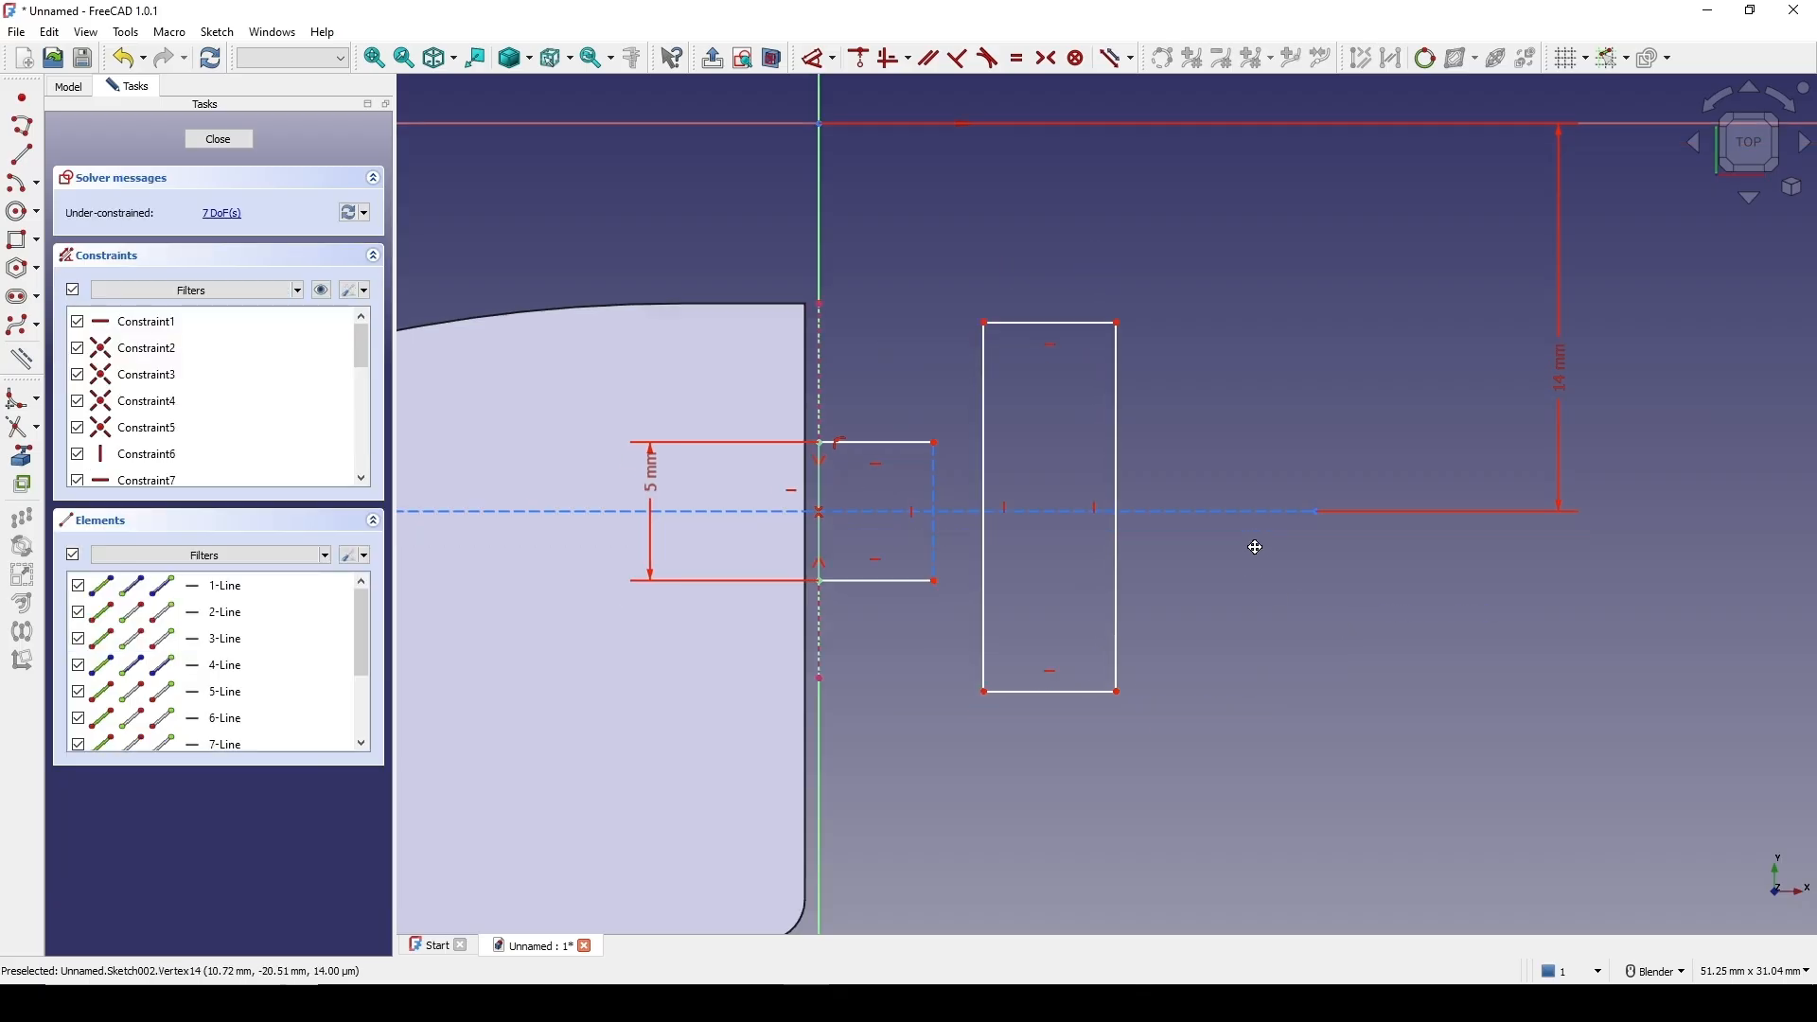
Make the tall rectangle's two outer corners symmetric about the horizontal construction line
left_click(1114, 325)
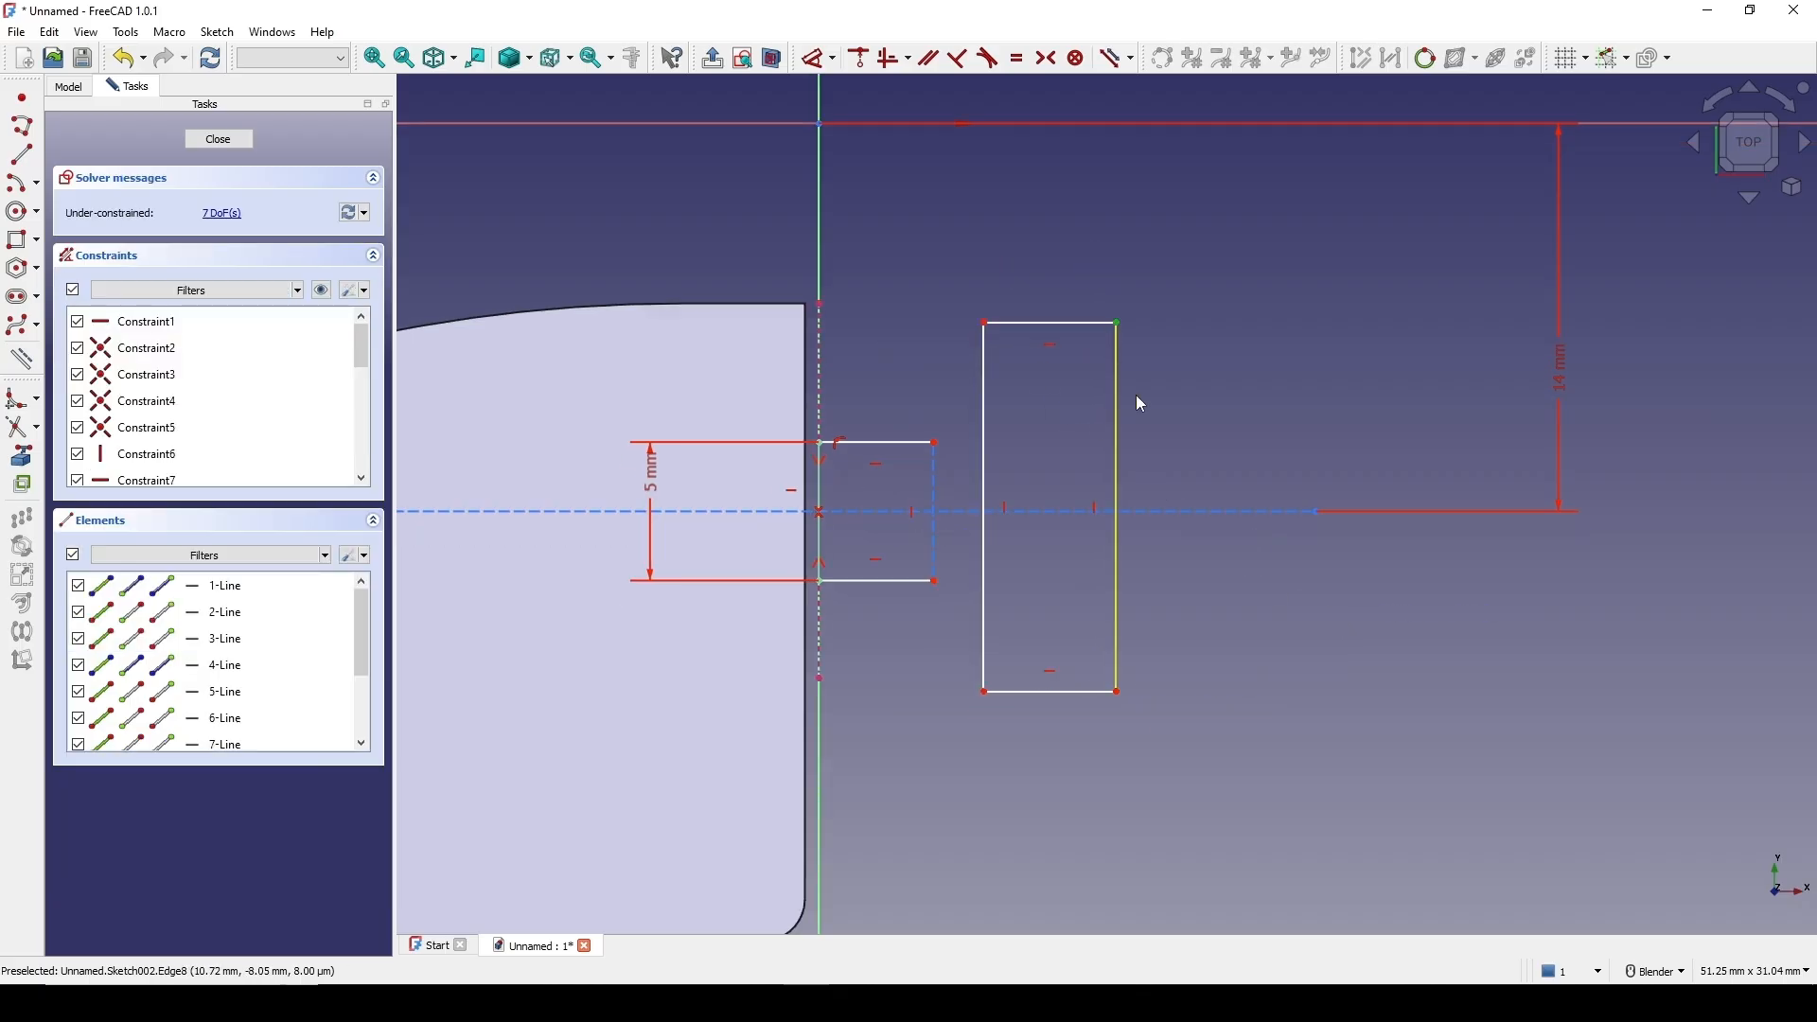
left_click(1120, 694)
left_click(1181, 516)
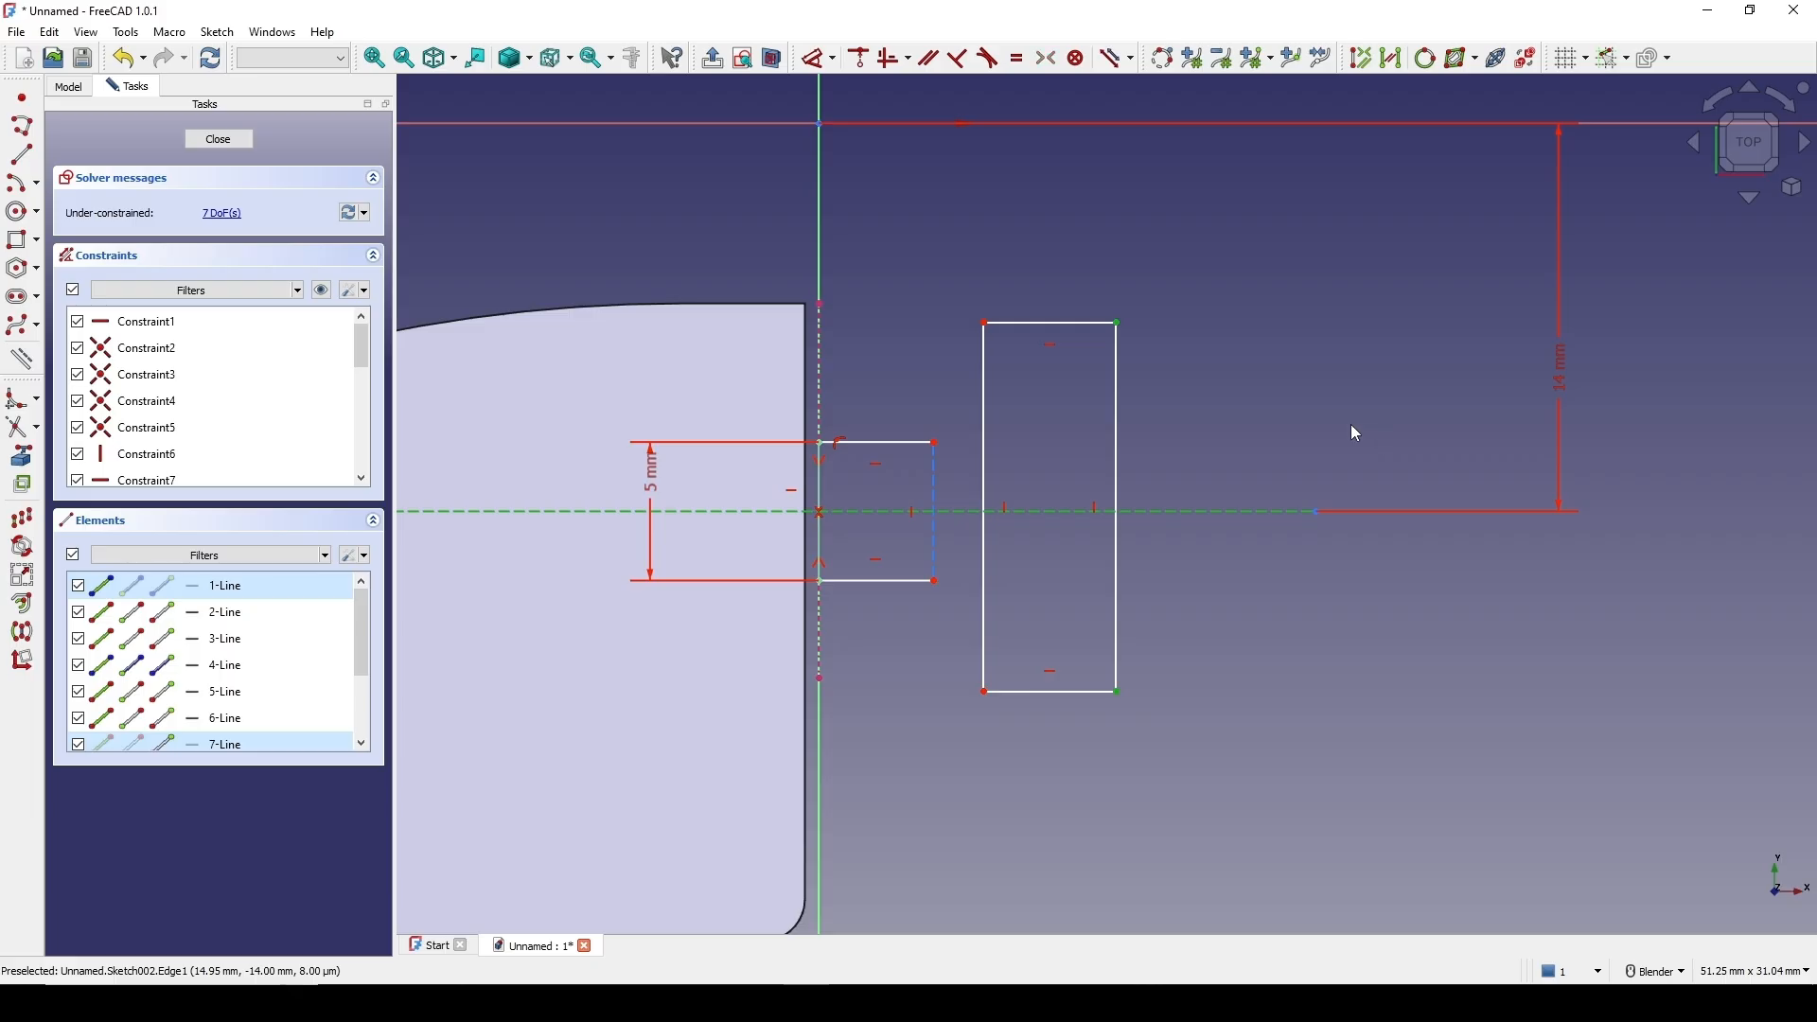
key("s")
Turn the tall rectangle's near side into construction geometry and vertically align its upper corner with the small rectangle's upper outer corner
left_click(986, 426)
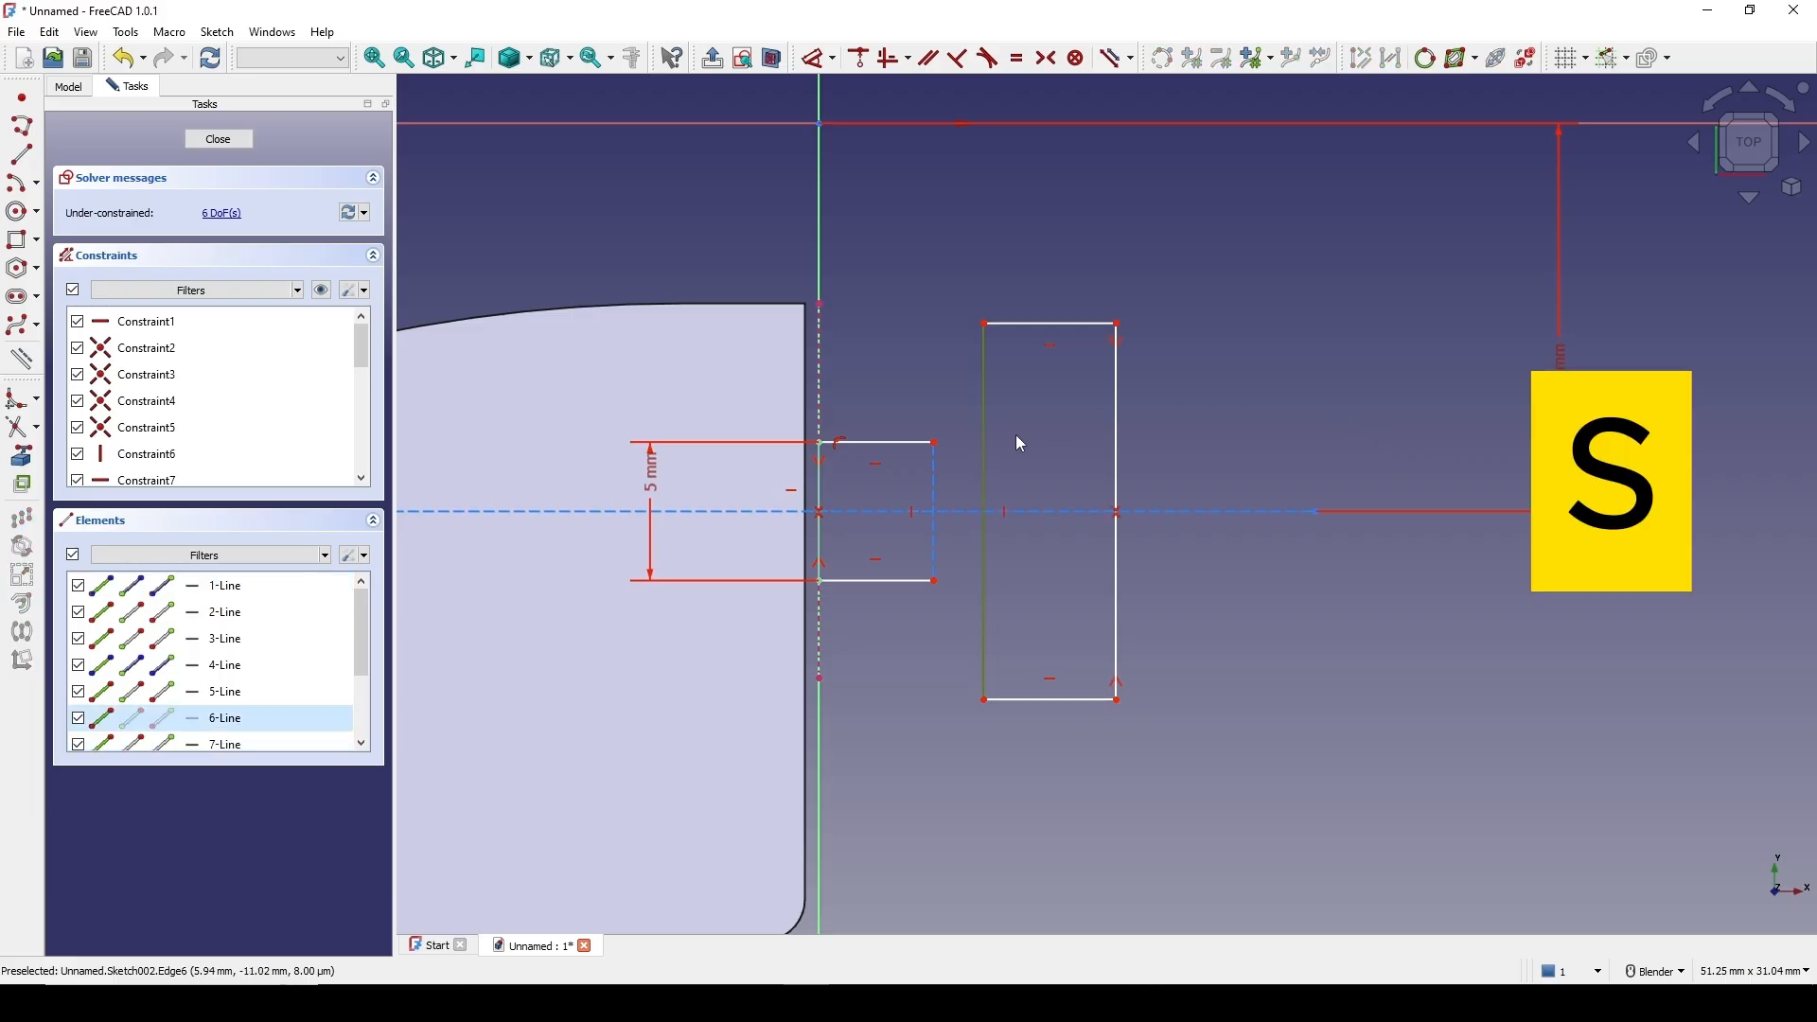
key("g")
key("n")
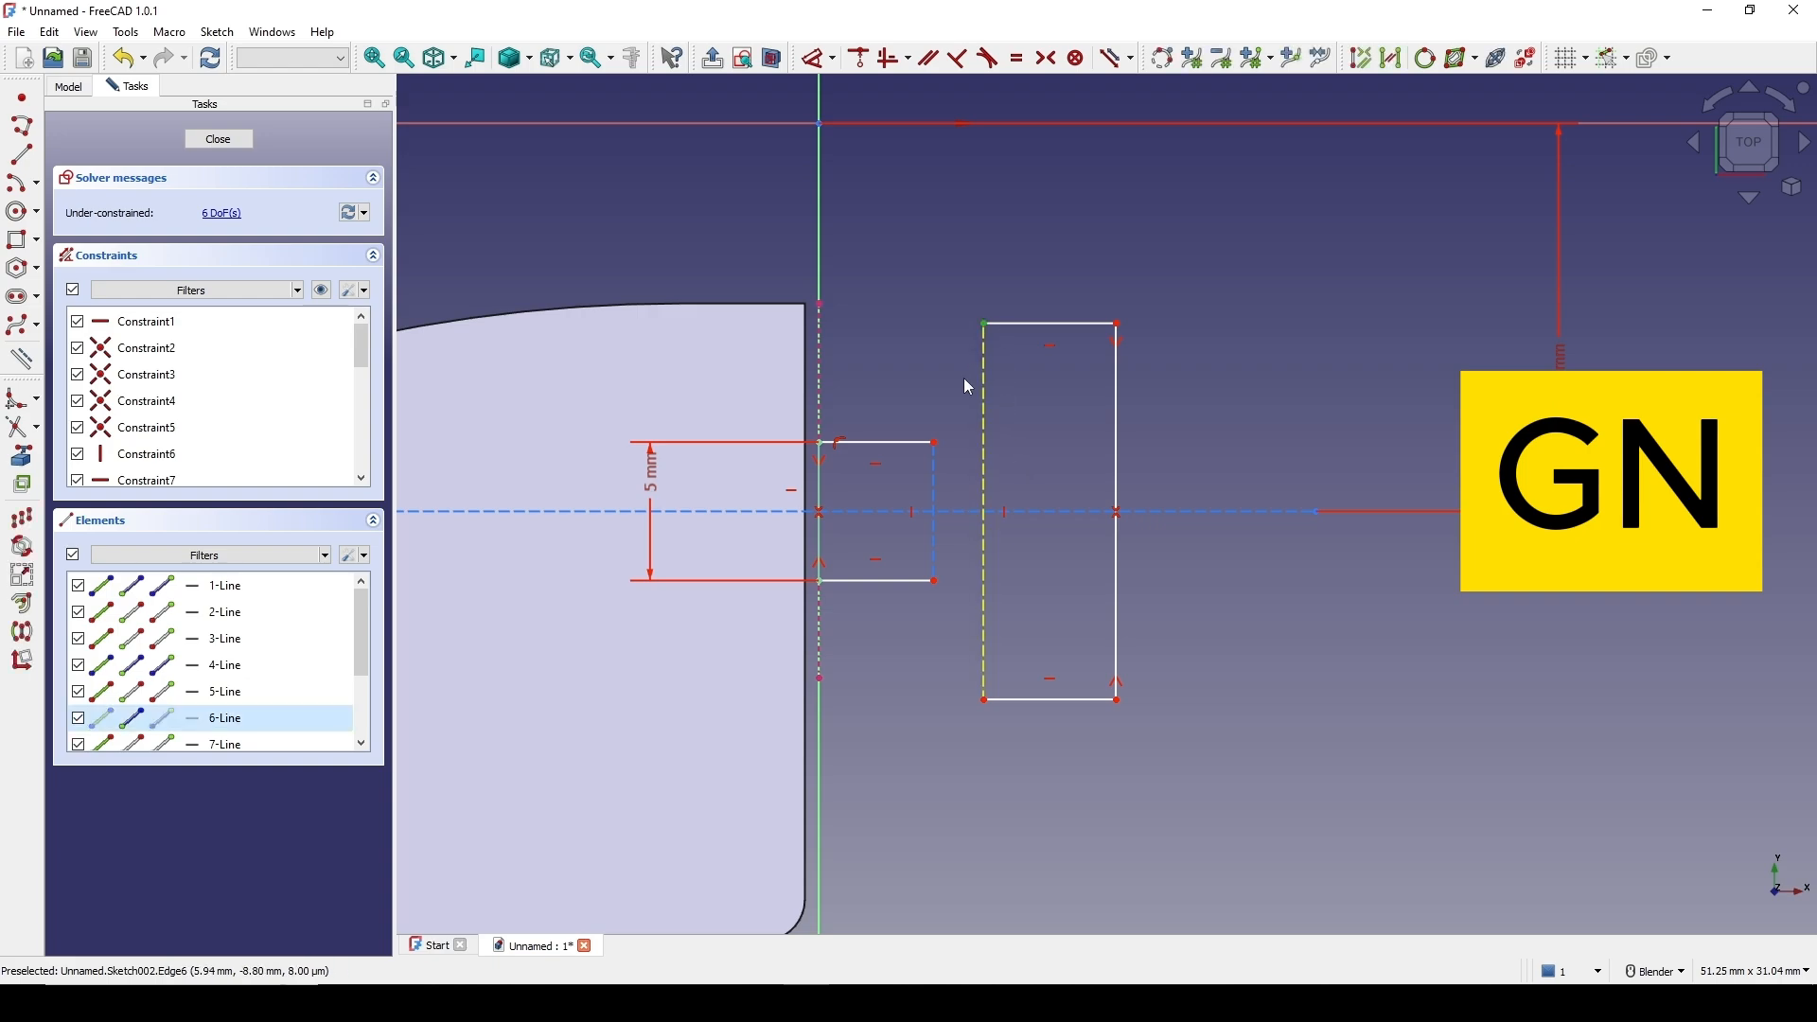
left_click(936, 444)
key("v")
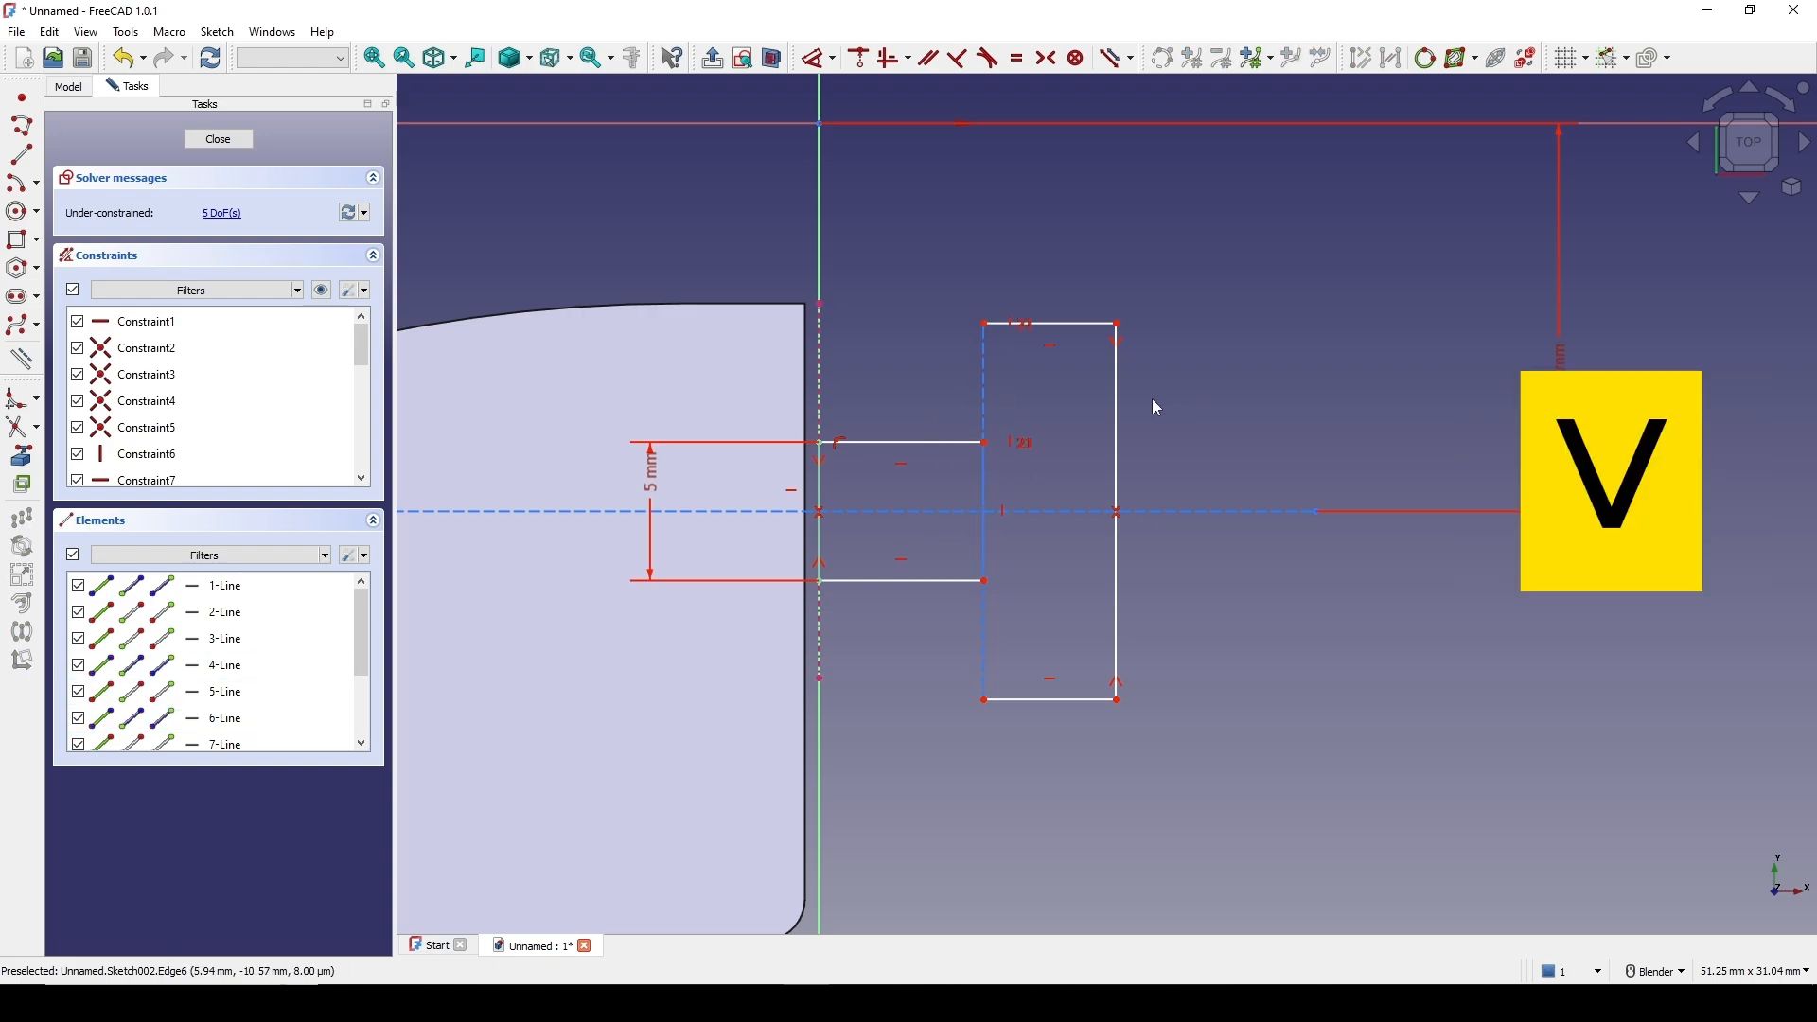
left_click_drag(988, 446, 947, 444)
middle_click_drag(981, 429, 969, 446, "shift")
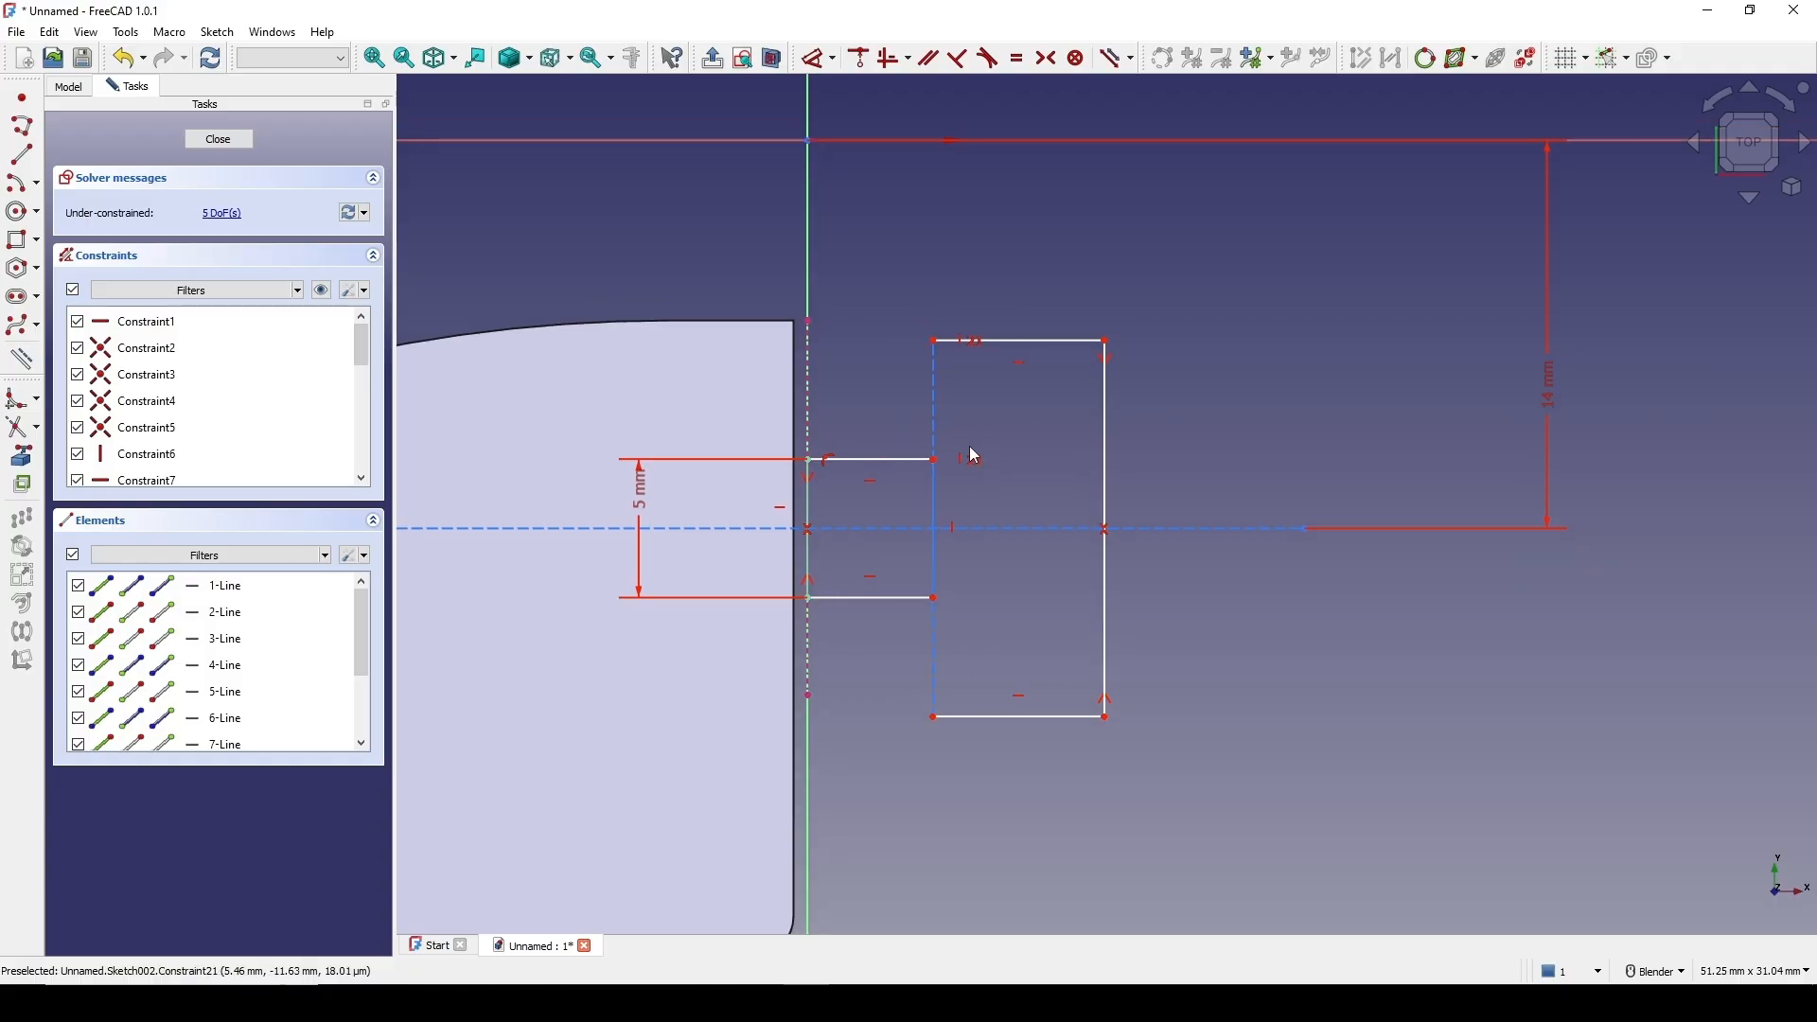
Dimension the small rectangle's width to 2 mm and the tall rectangle's width to 3 mm, placing the 3 mm label beside its extension lines
left_click(874, 466)
left_click(876, 369)
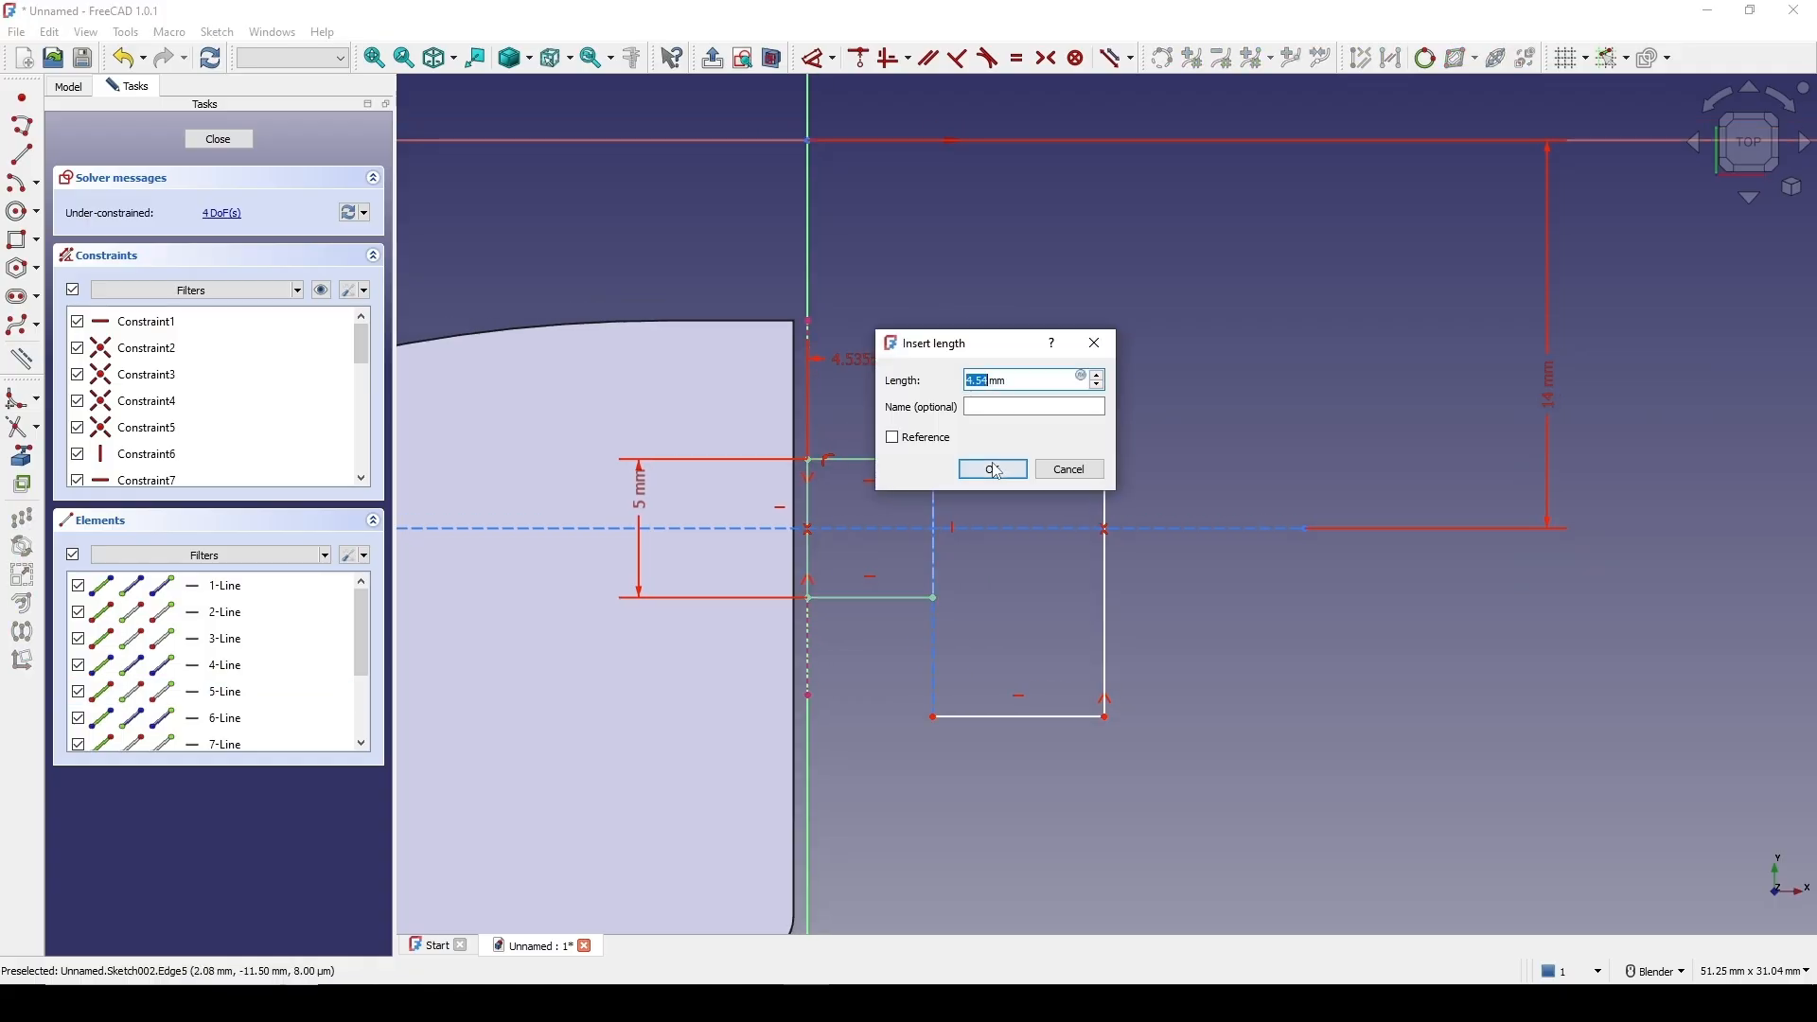
left_click(996, 470)
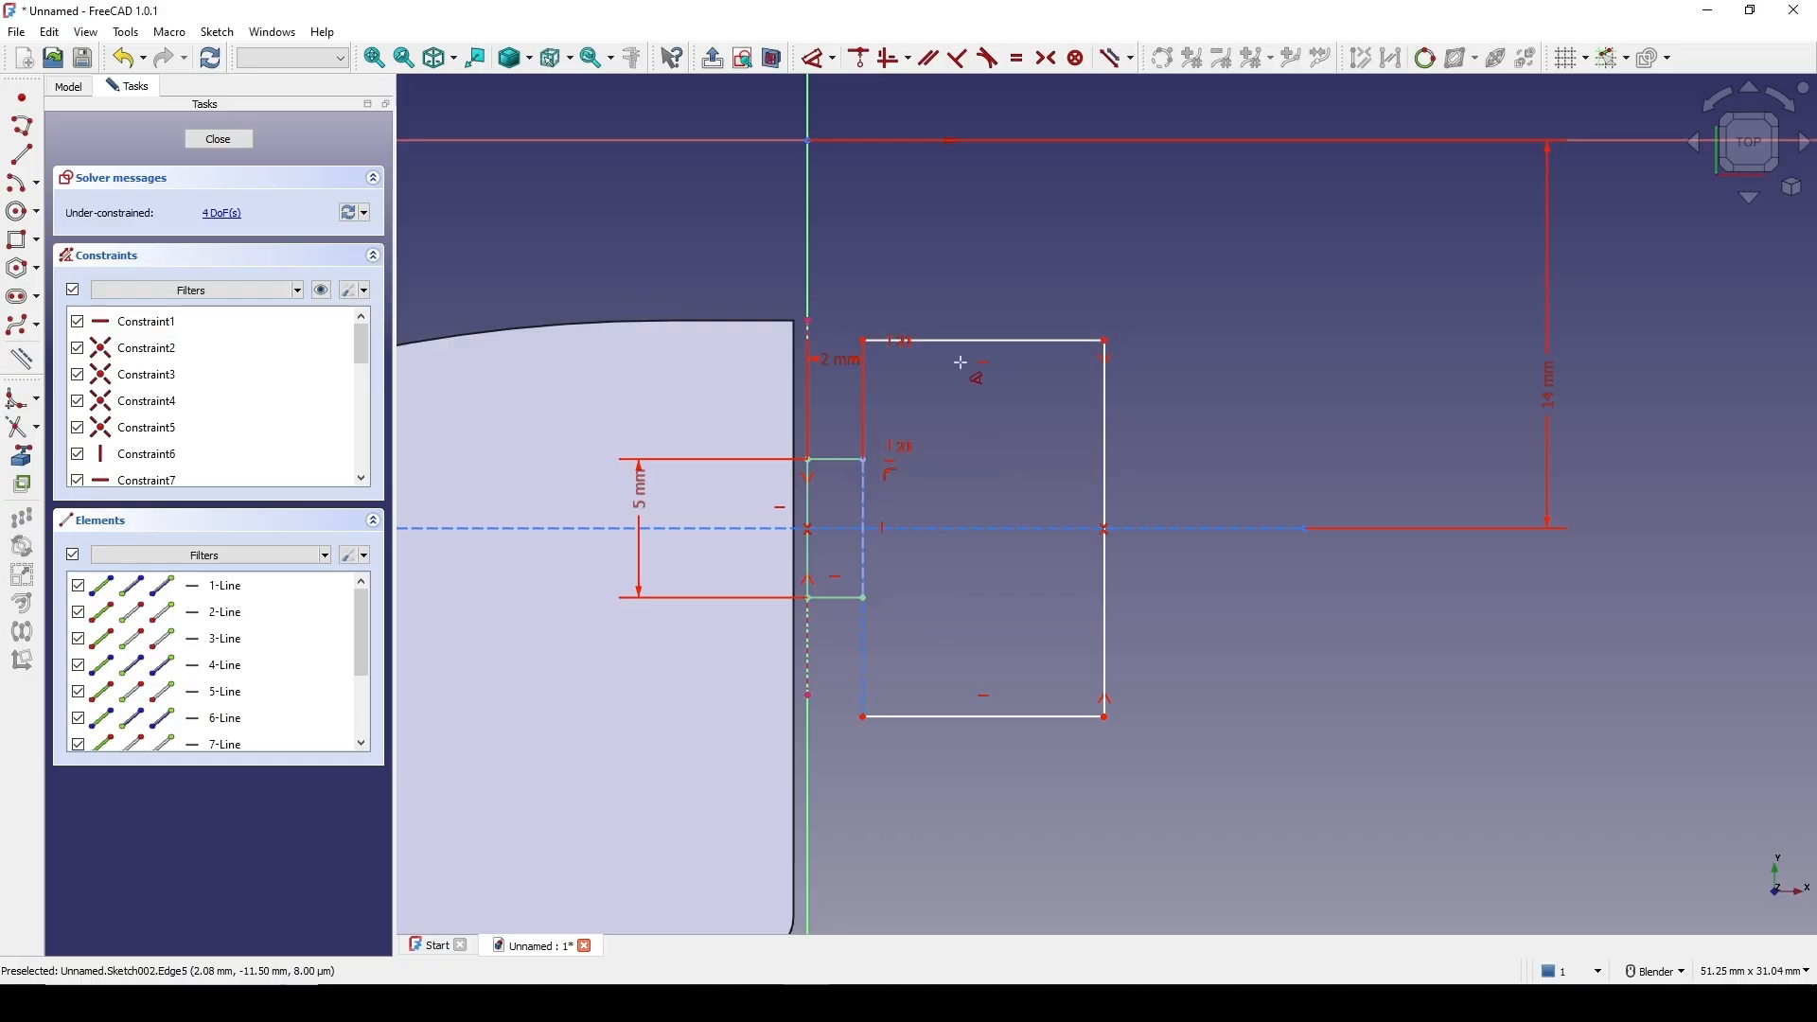
left_click(960, 341)
left_click(965, 279)
type("3")
left_click(1088, 386)
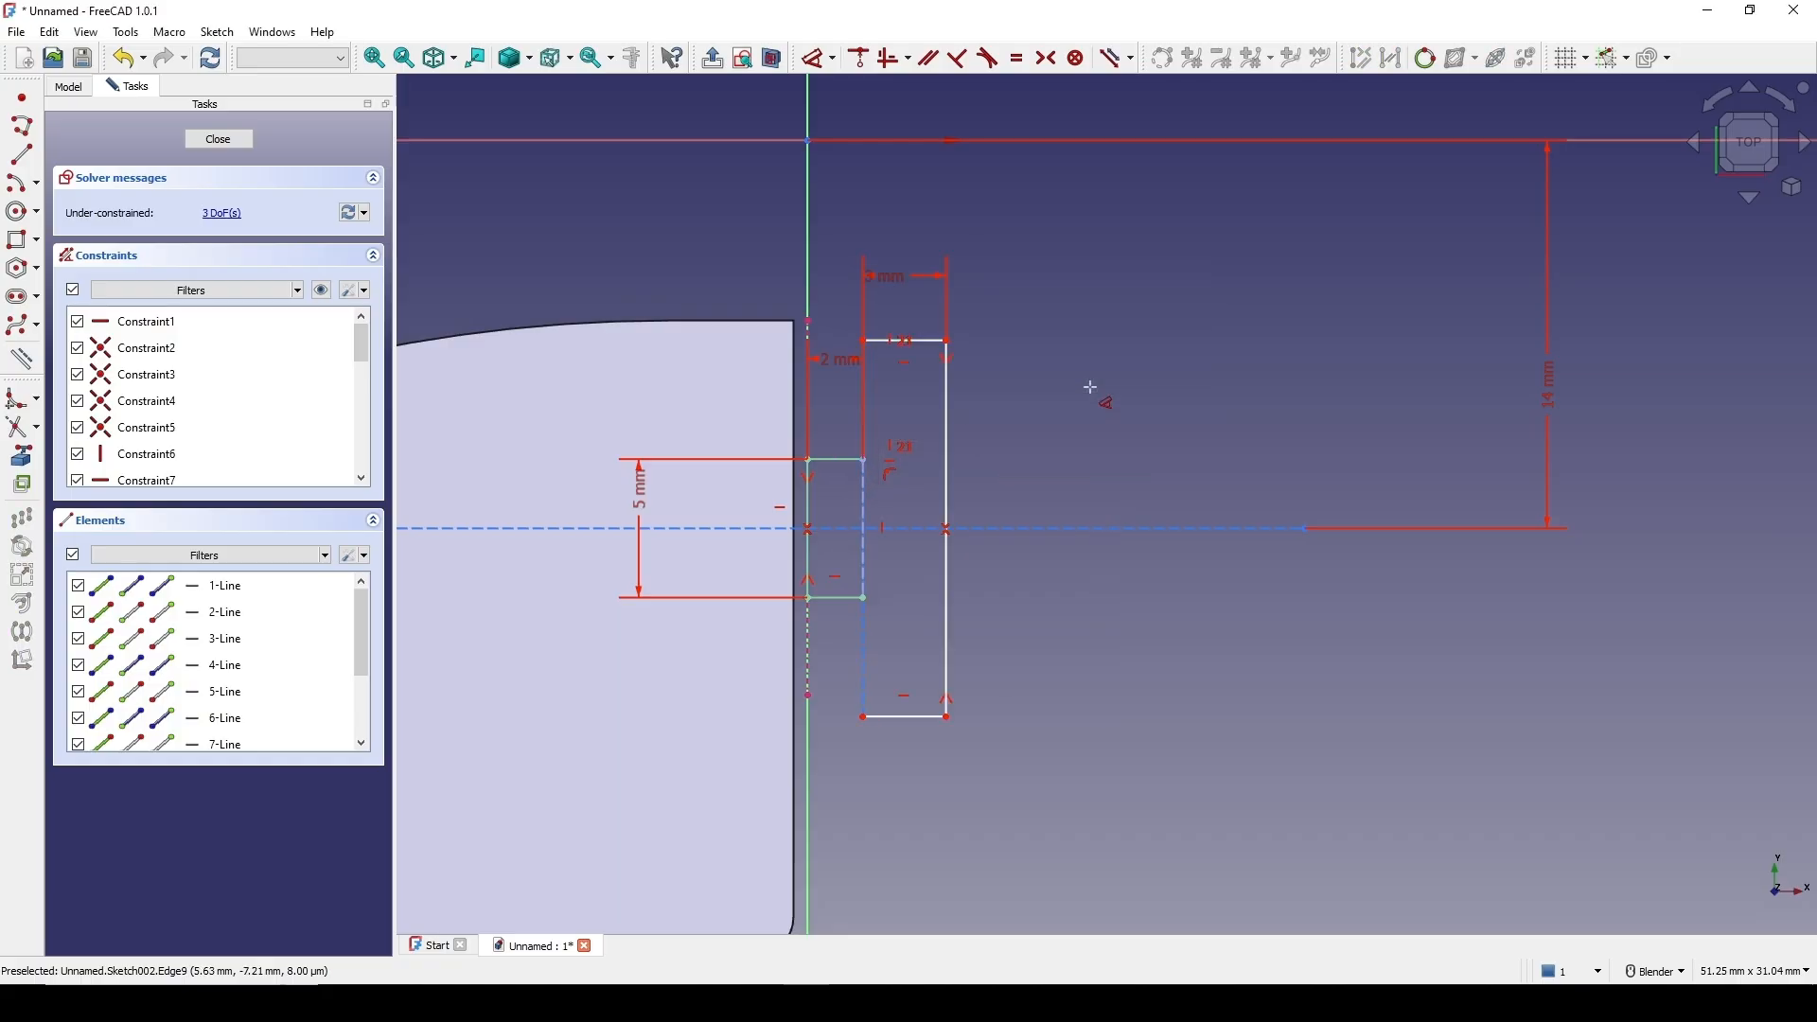
key("Escape")
left_click_drag(1027, 283, 1056, 281)
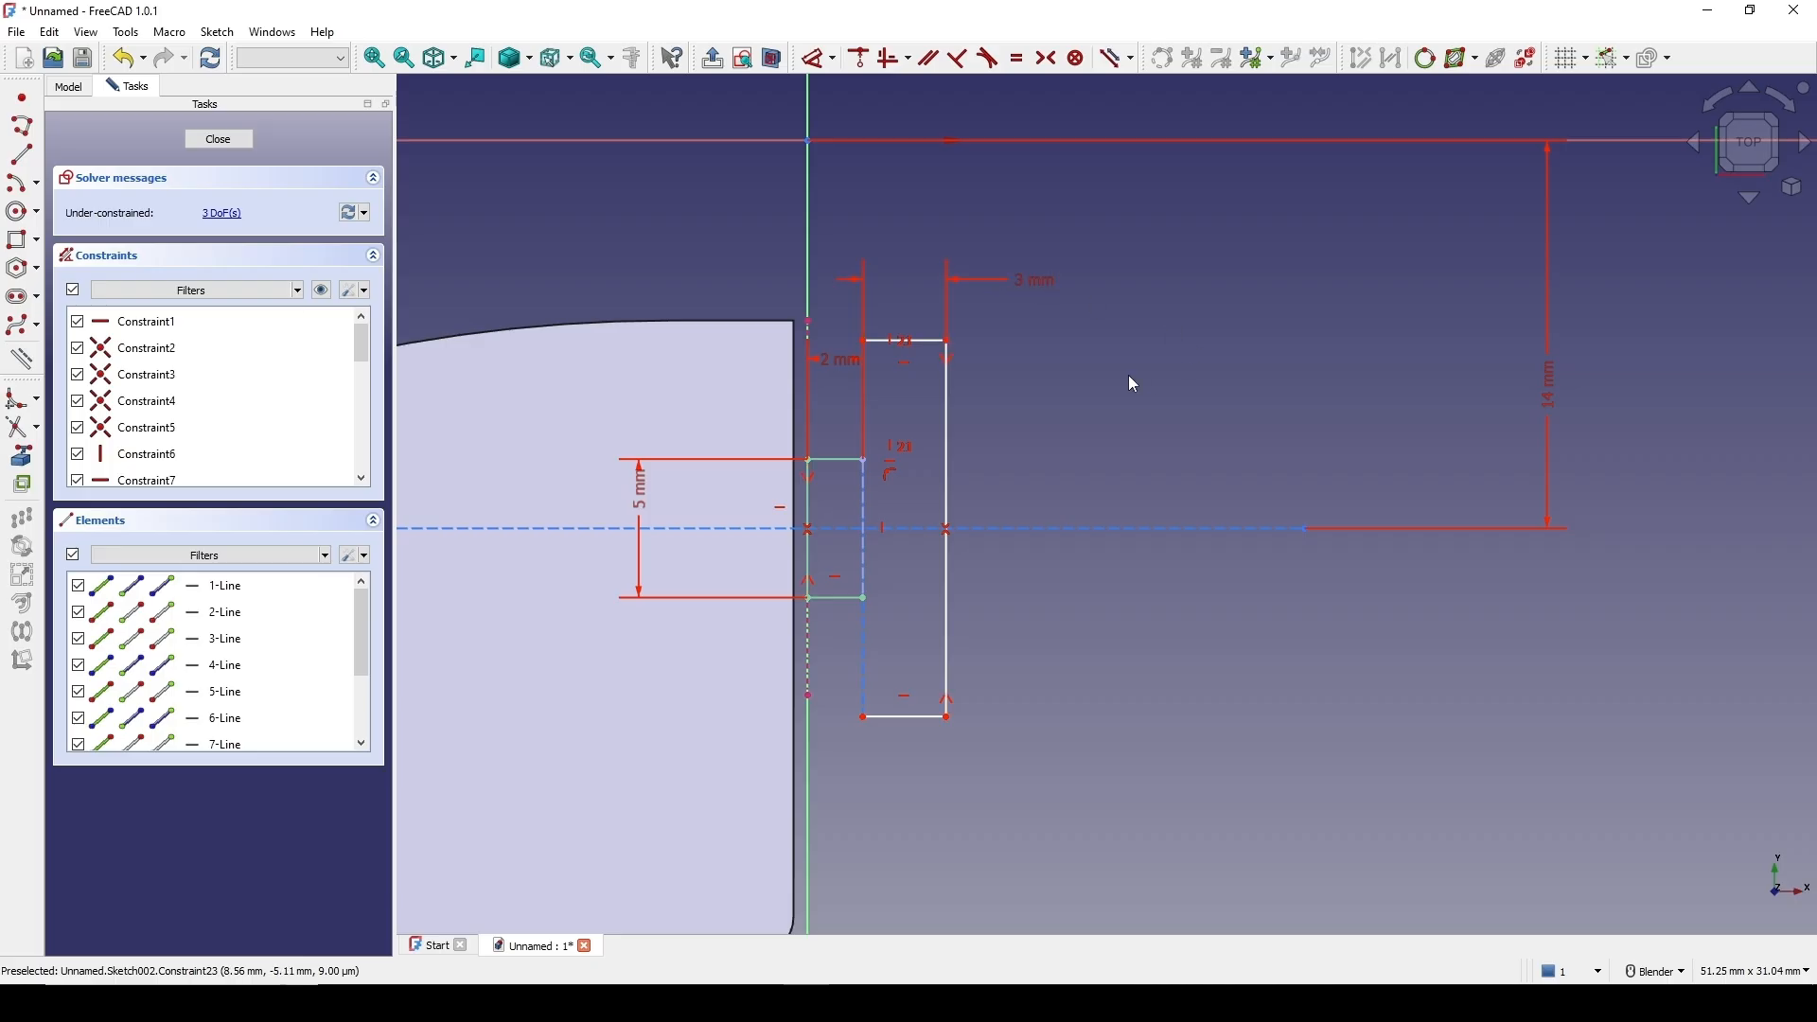
Dimension the tall rectangle's outer side at 8 mm and revise that height to 10 mm
middle_click_drag(1124, 374, 1120, 351, "shift")
left_click(949, 436)
key("d")
left_click(1060, 445)
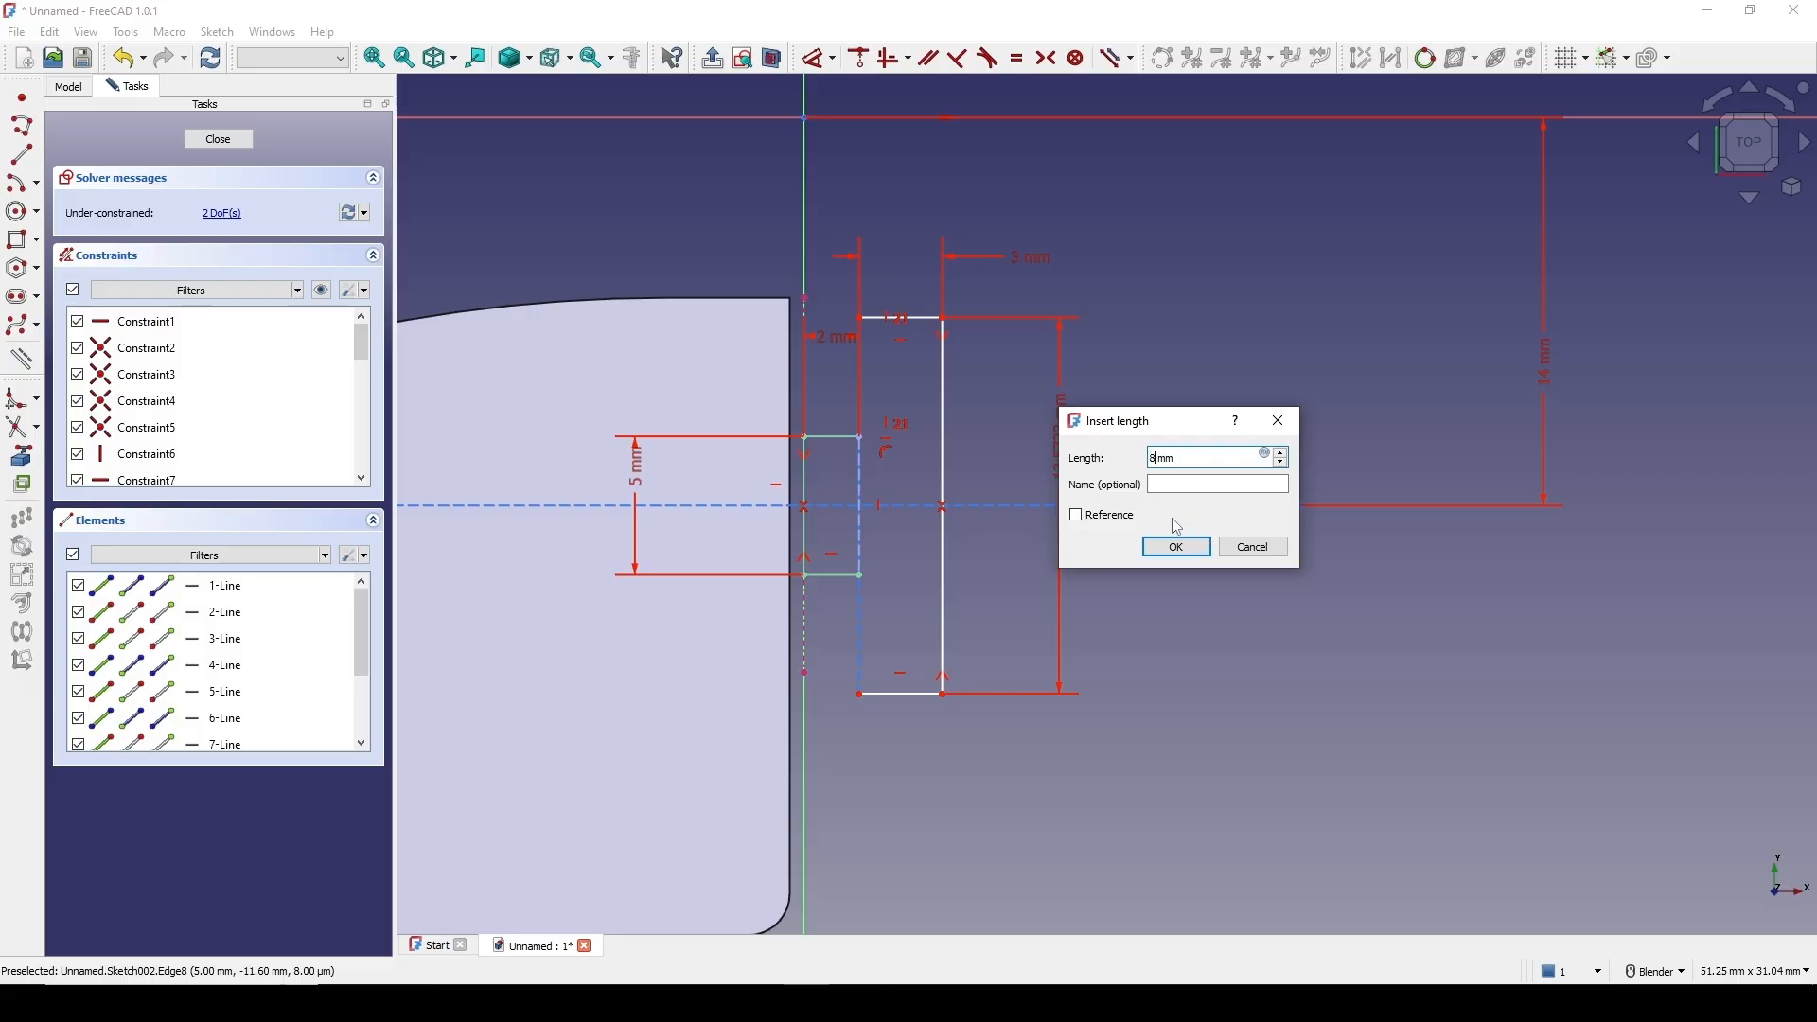
key("Return")
double_click(1070, 446)
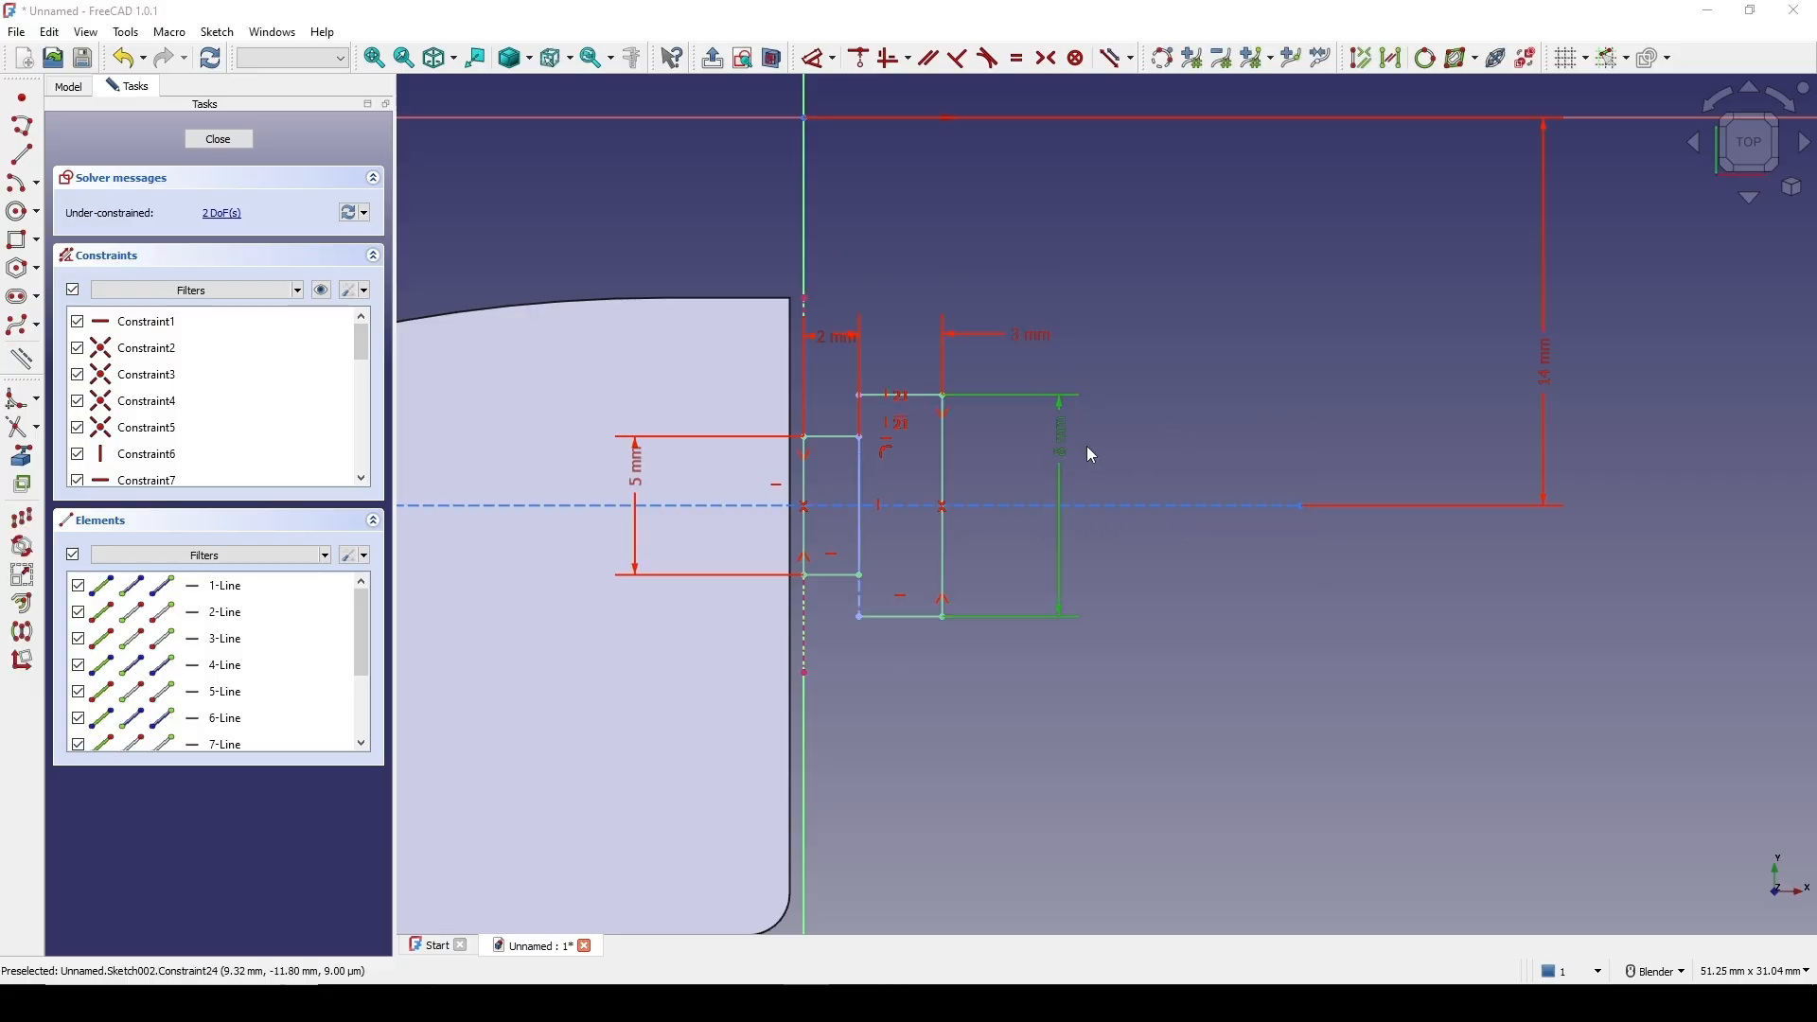
type("10")
key("Return")
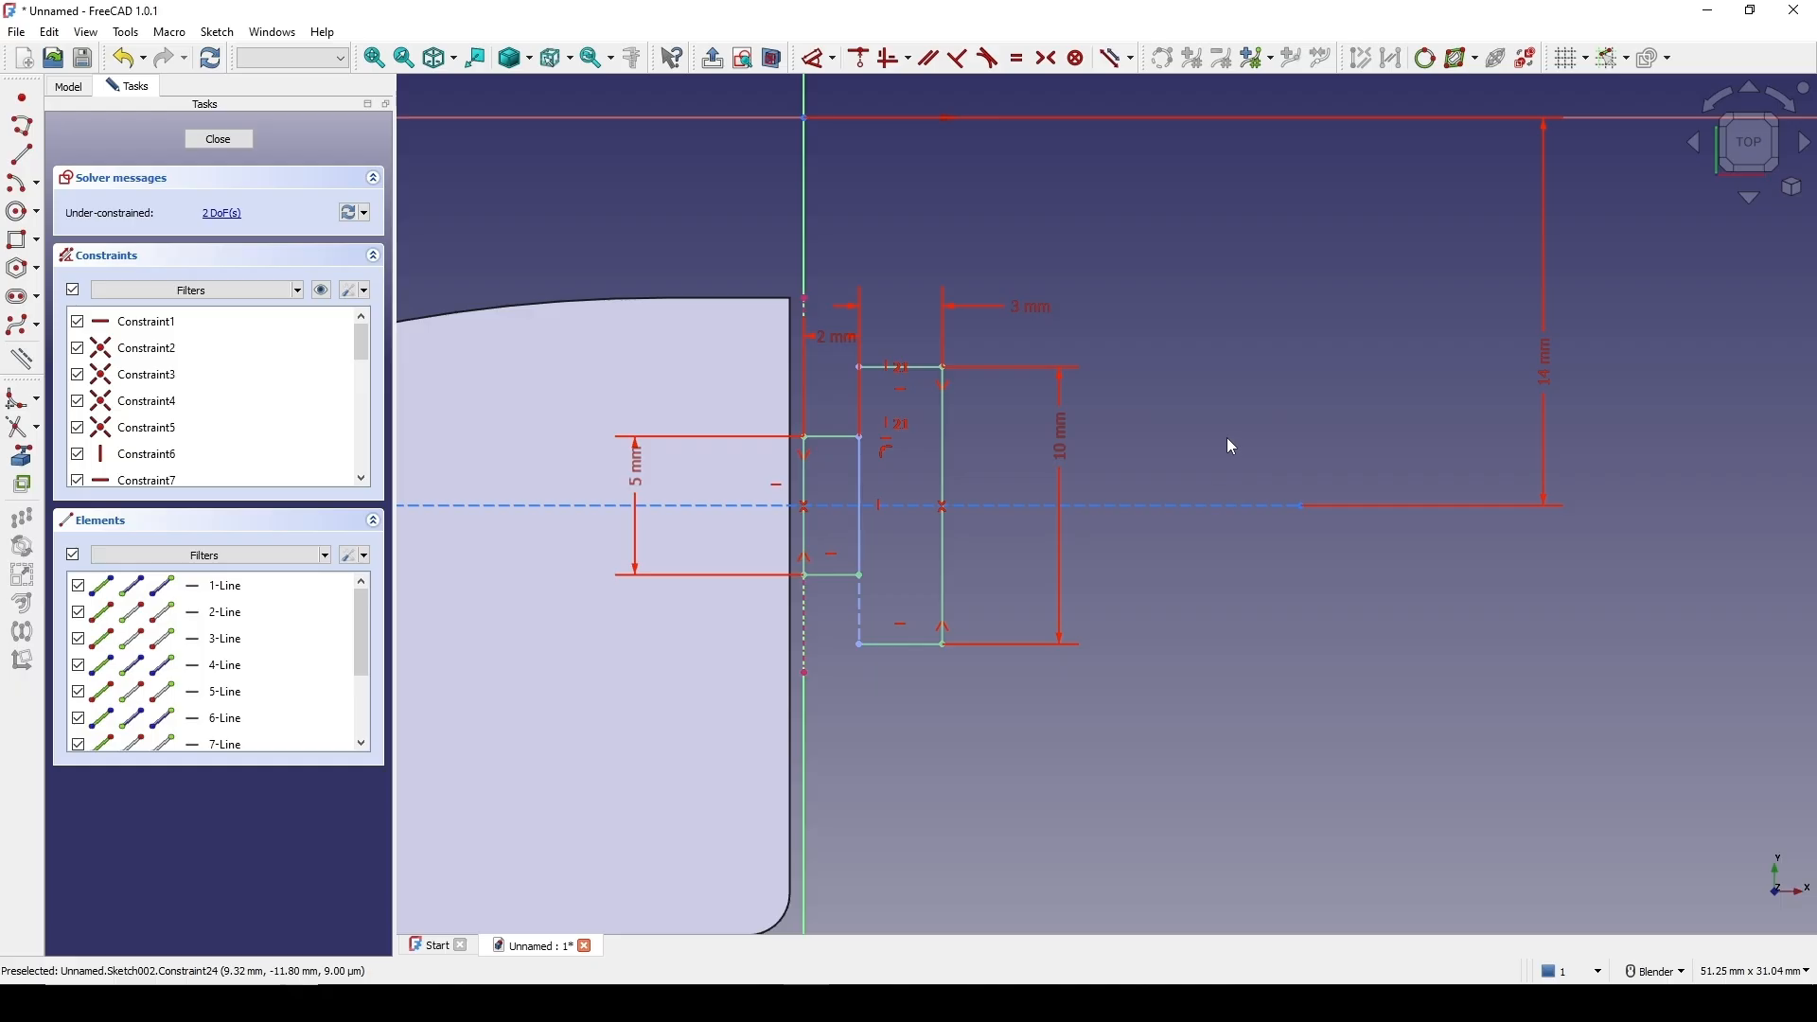
Set the small rectangle's height to 4 mm and finish editing the sketch
double_click(636, 484)
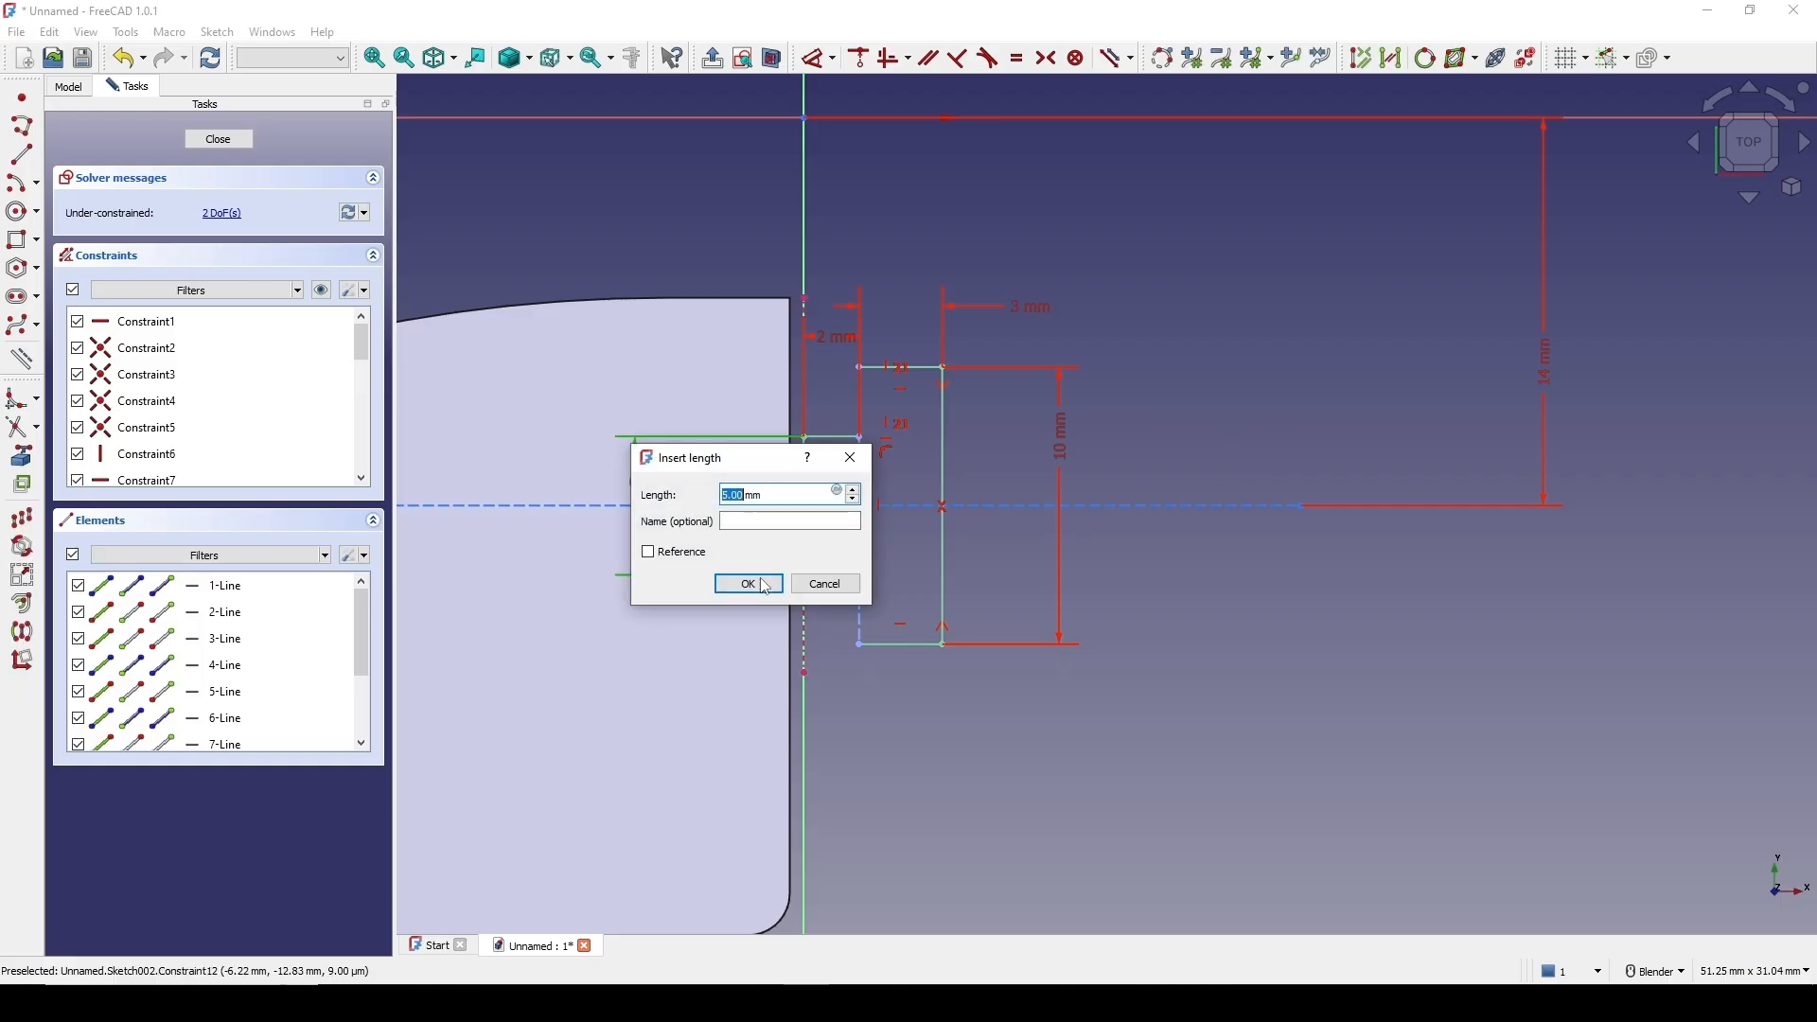
left_click(749, 585)
middle_click_drag(1310, 355, 1300, 362, "shift")
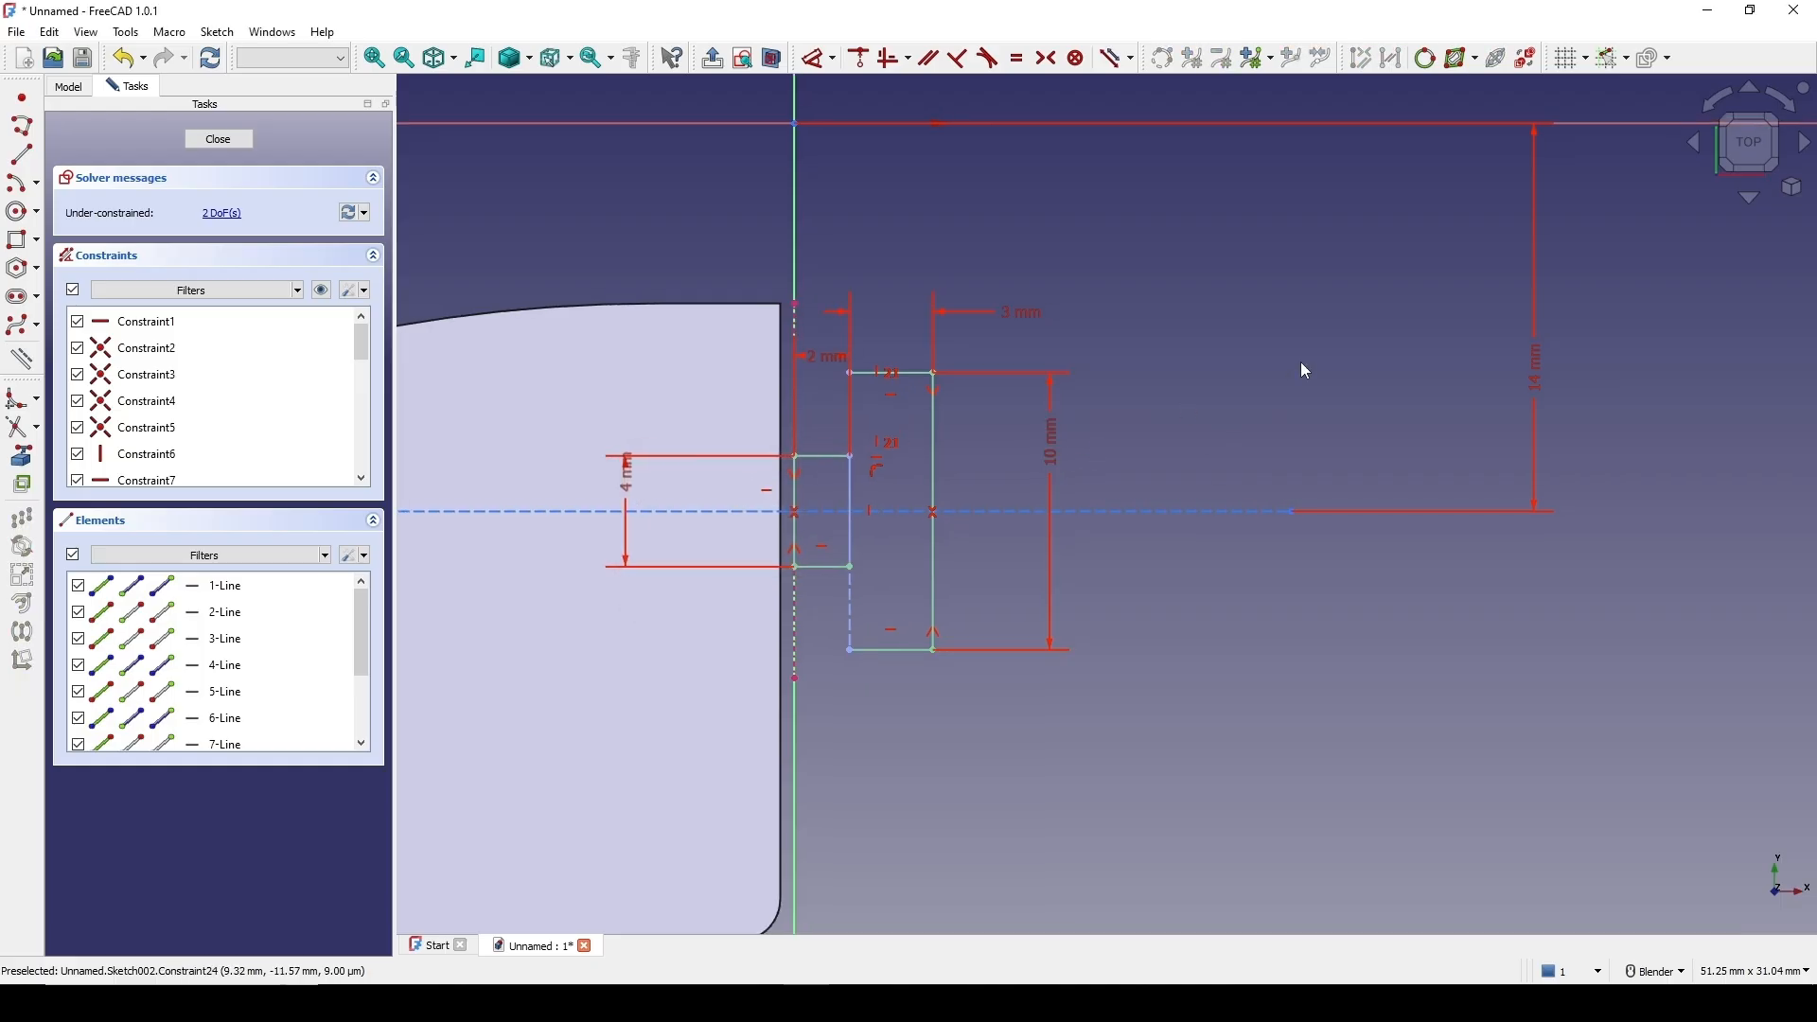
scroll(1239, 364, "down", 3)
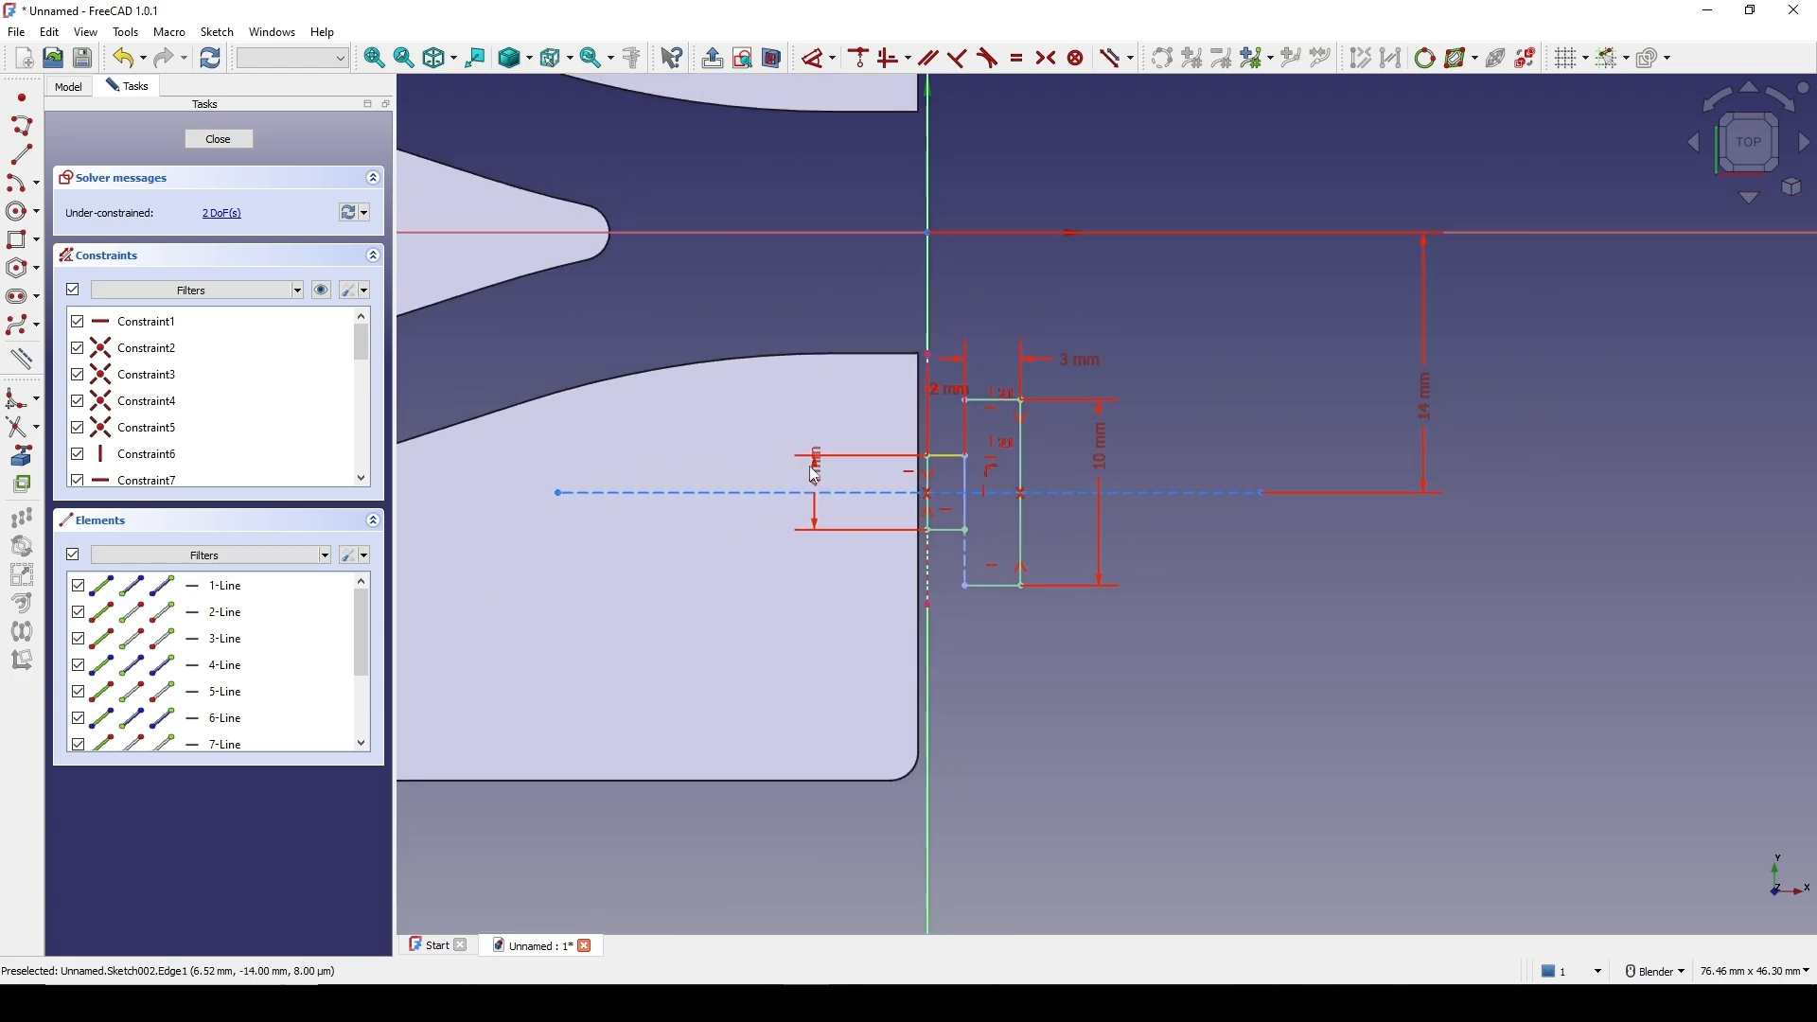
left_click(218, 139)
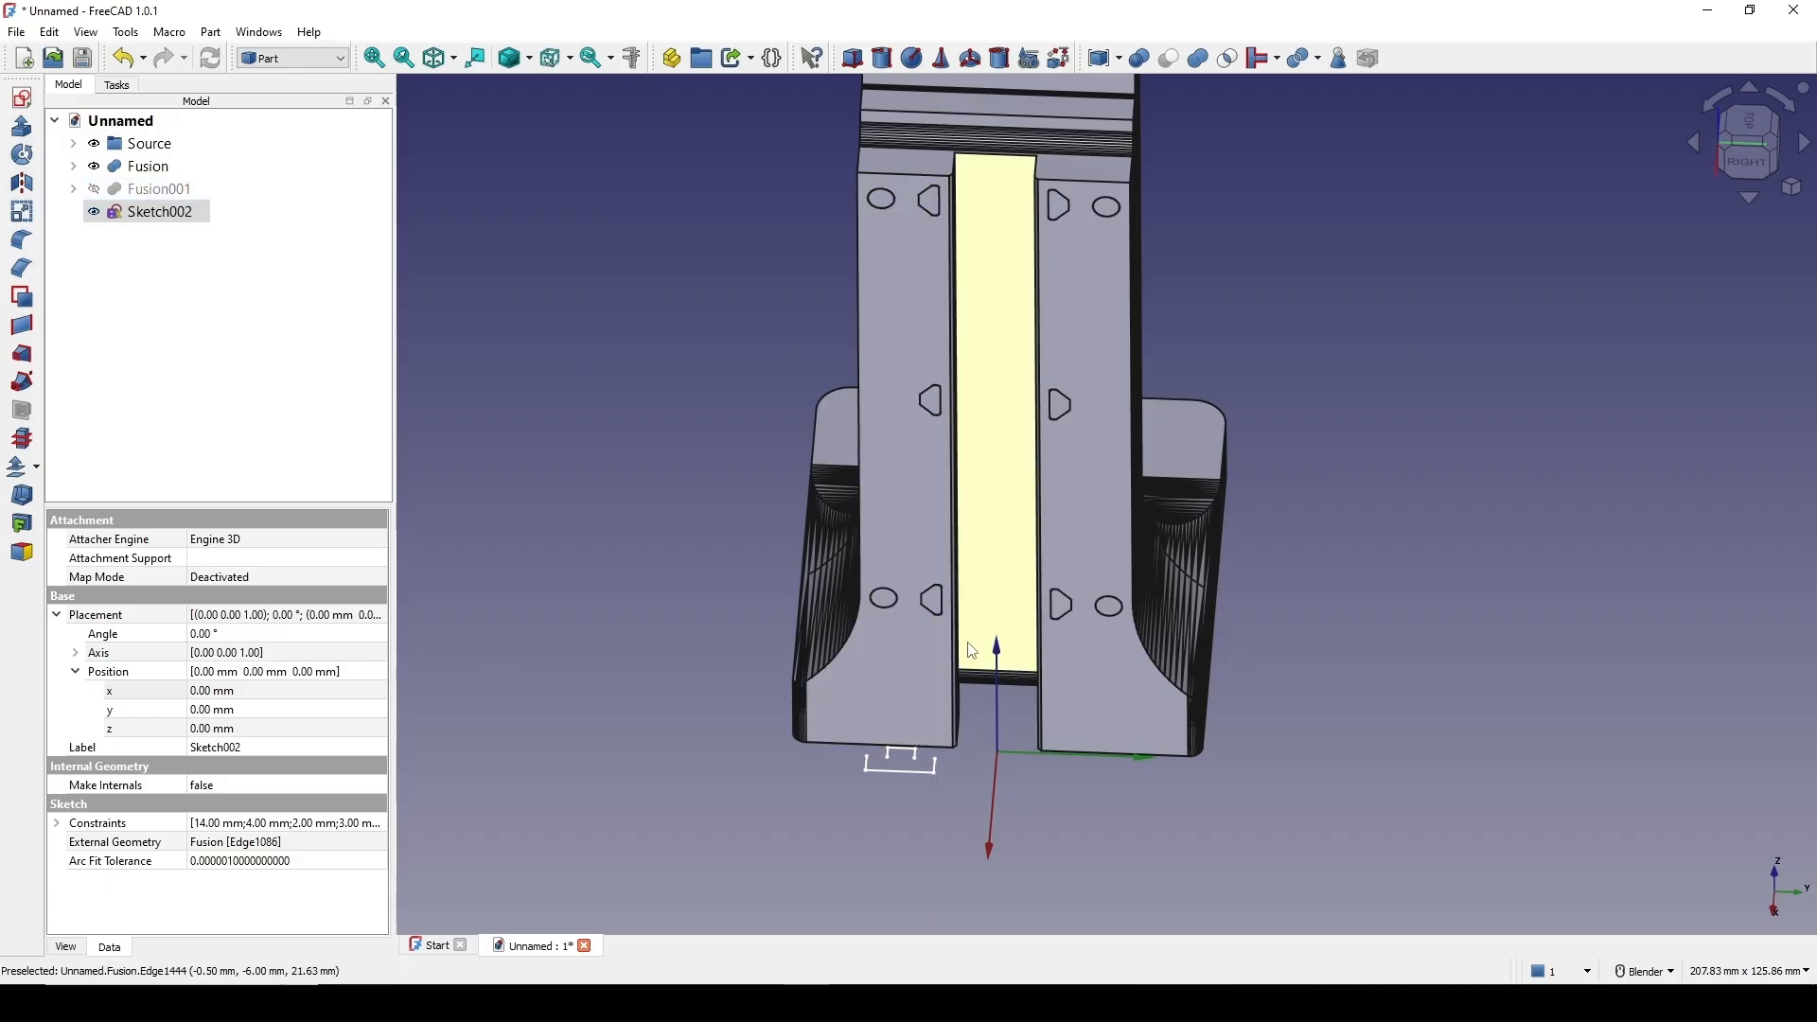
Reopen the profile sketch for editing and move the 2 mm dimension inside the small rectangle
middle_click_drag(985, 567, 1020, 708)
scroll(1026, 696, "up", 5)
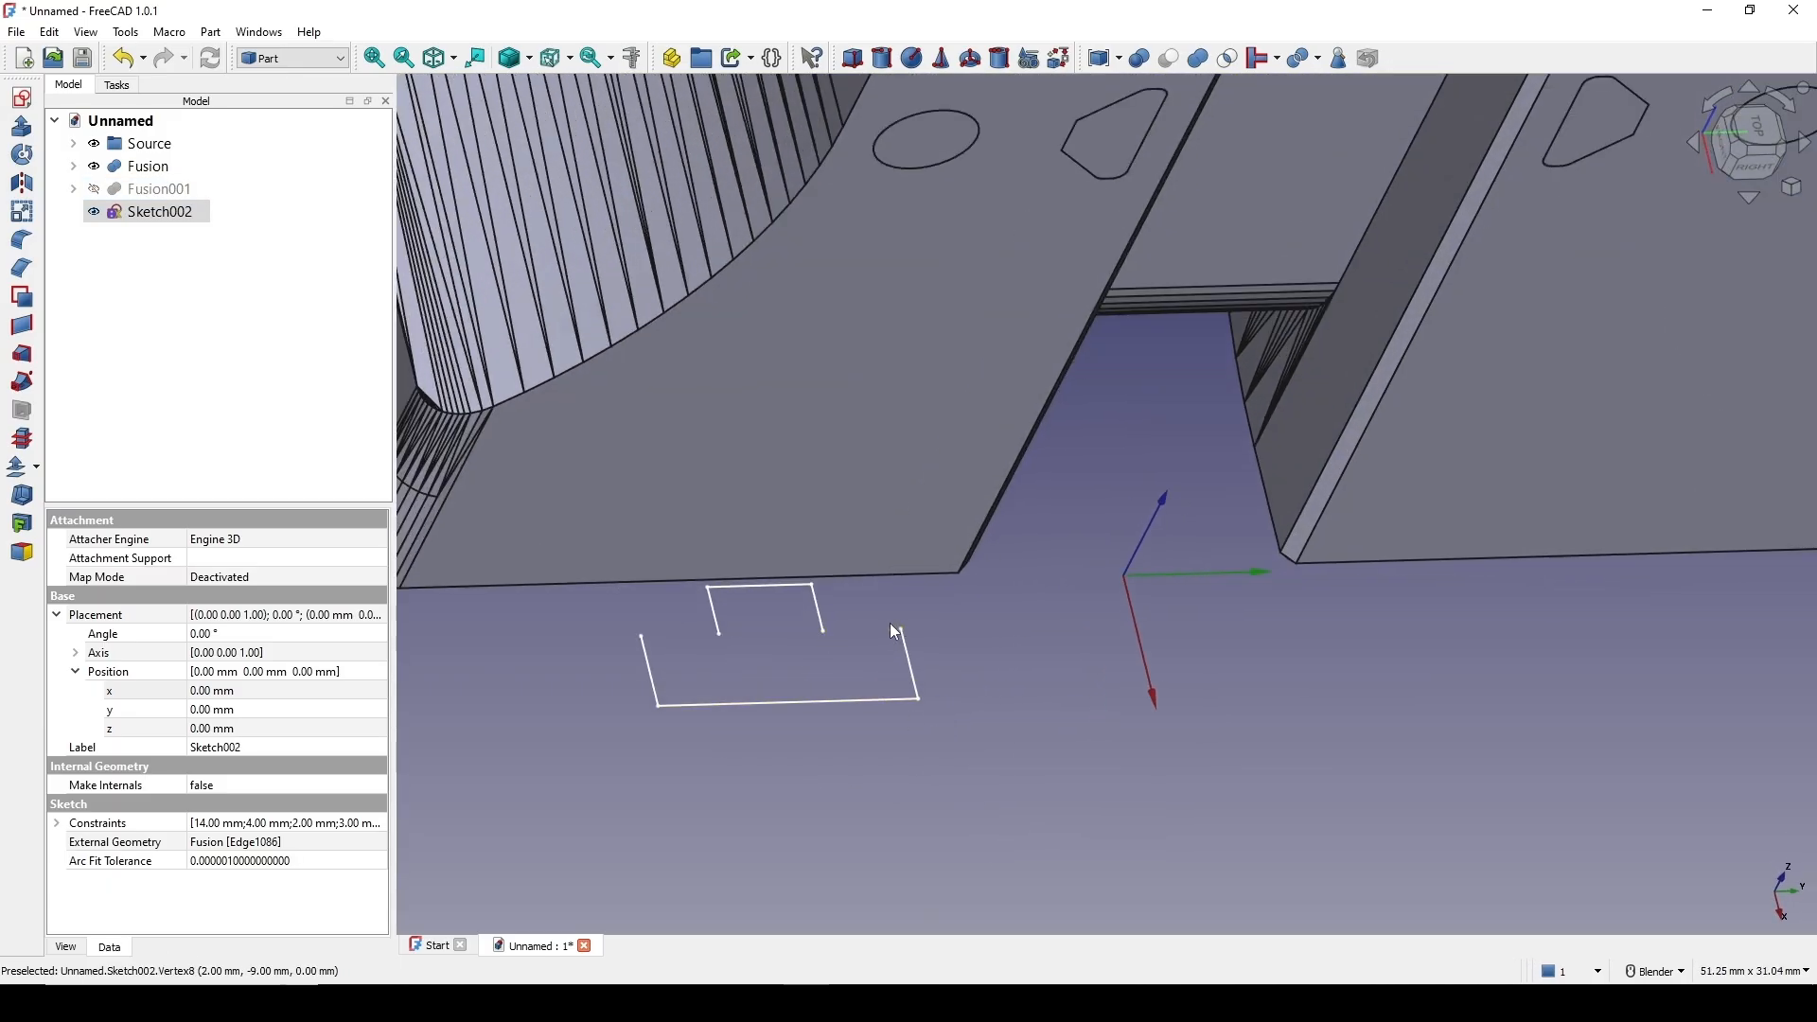
double_click(154, 211)
scroll(861, 471, "up", 5)
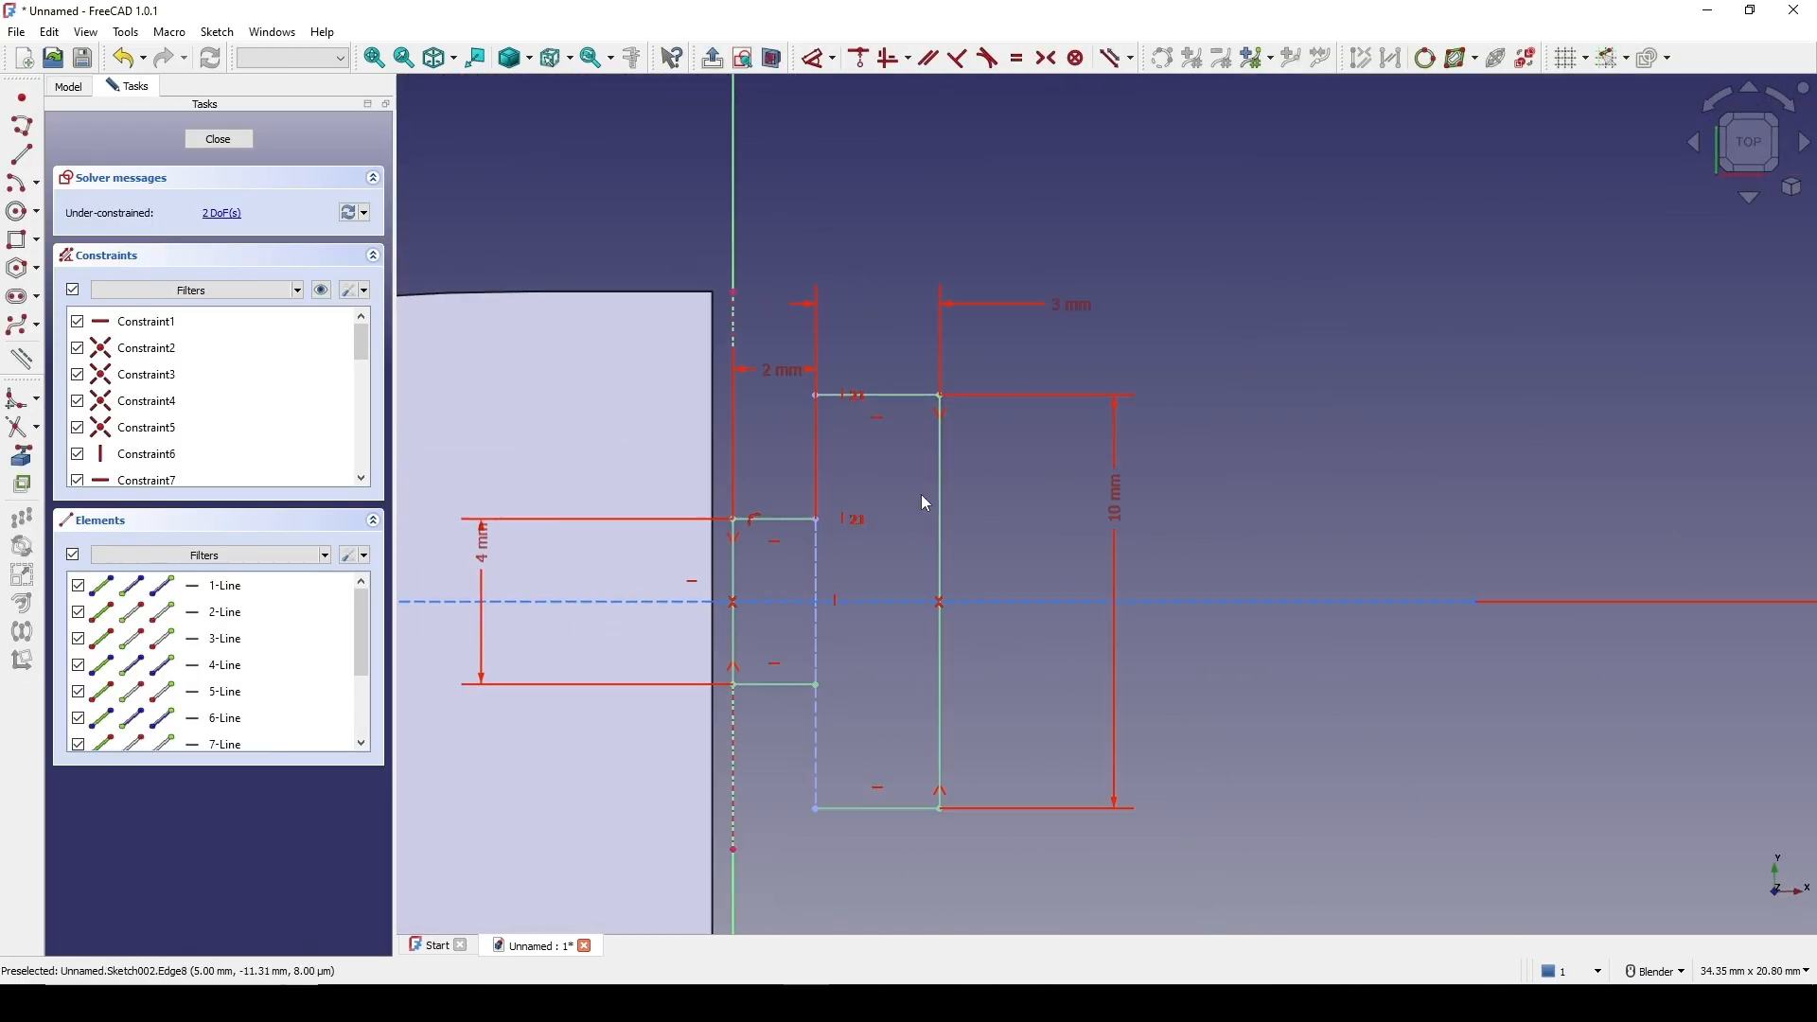
scroll(847, 327, "down", 1)
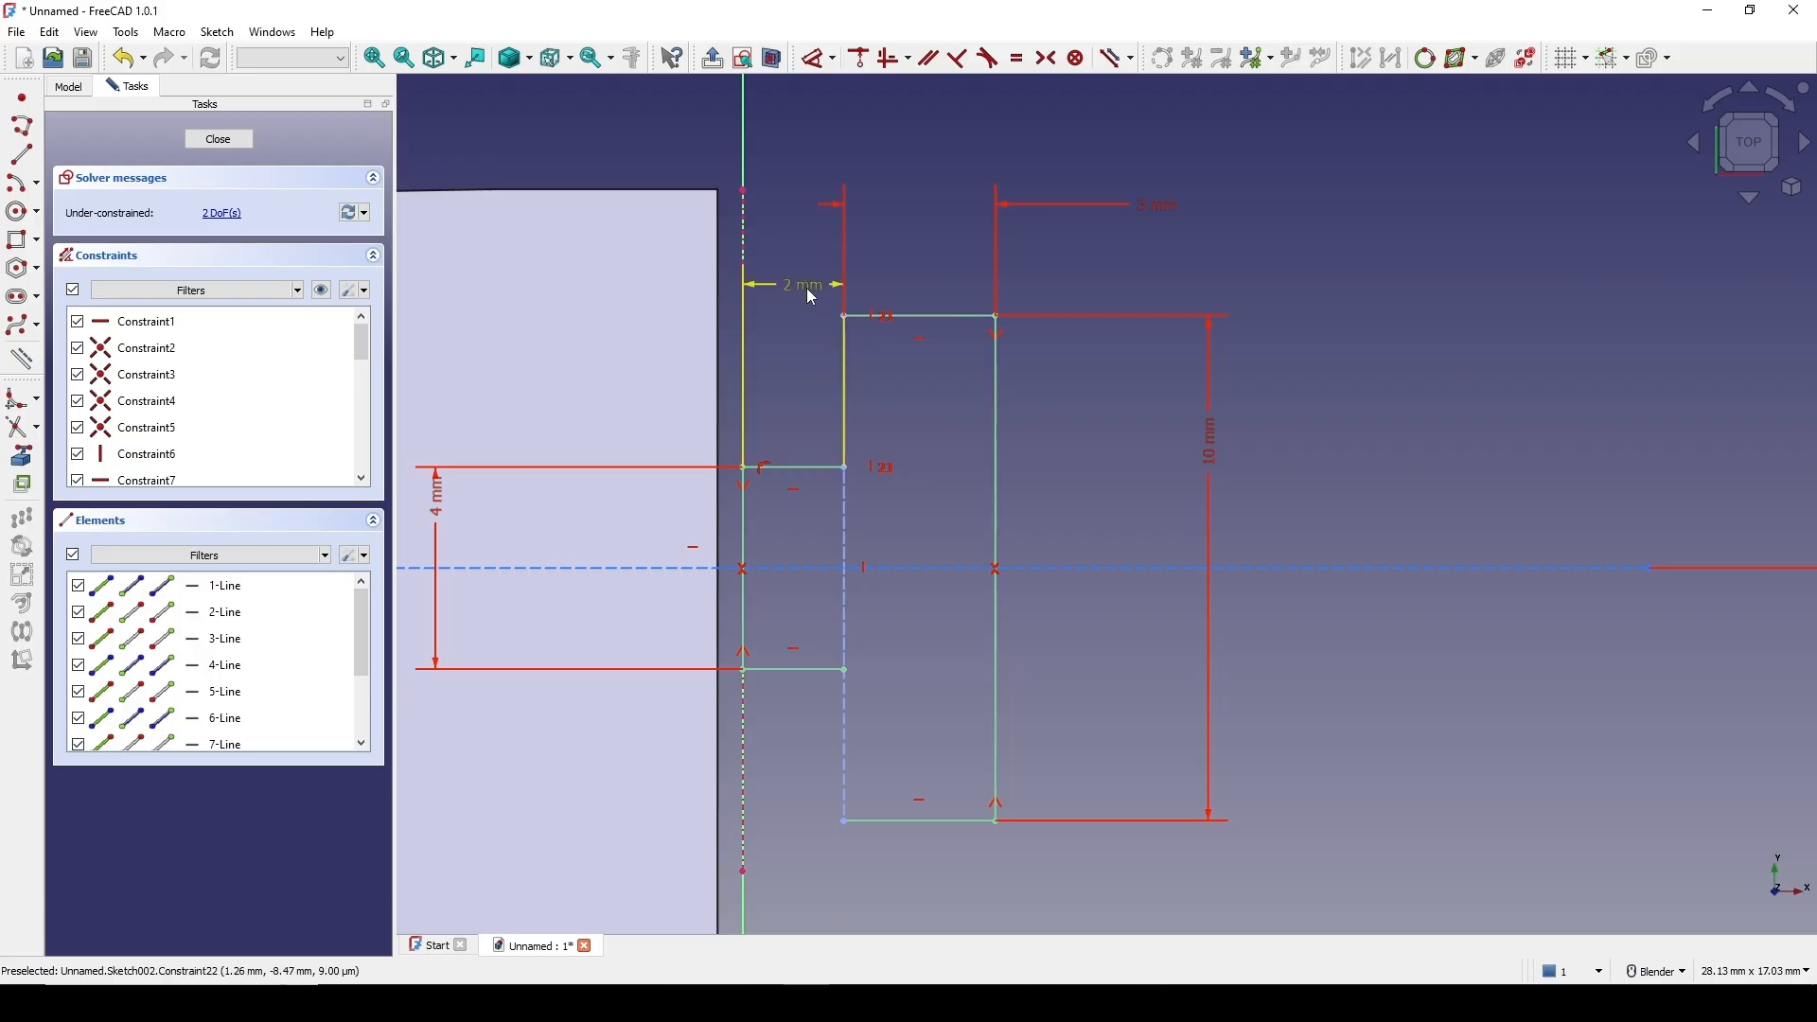
left_click_drag(809, 284, 805, 527)
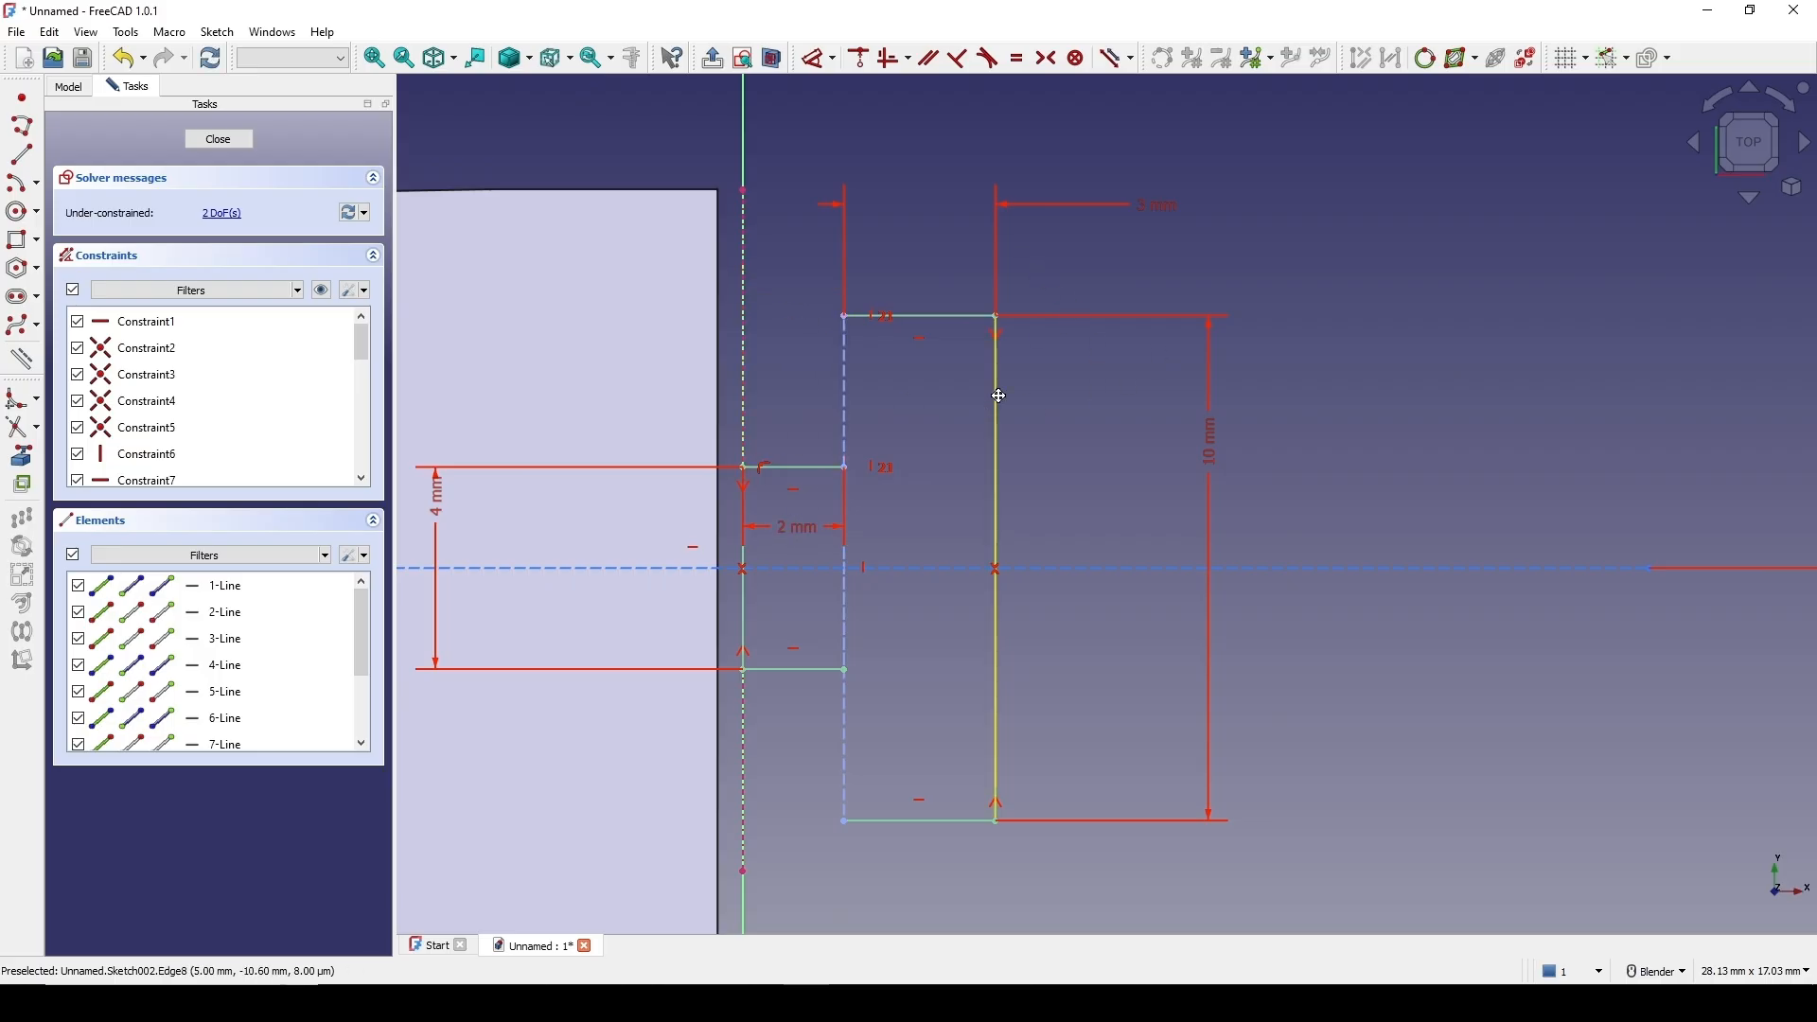
Draw a line from the small rectangle's upper outer corner to the tall rectangle's upper near corner
scroll(999, 396, "up", 3)
key("g")
key("l")
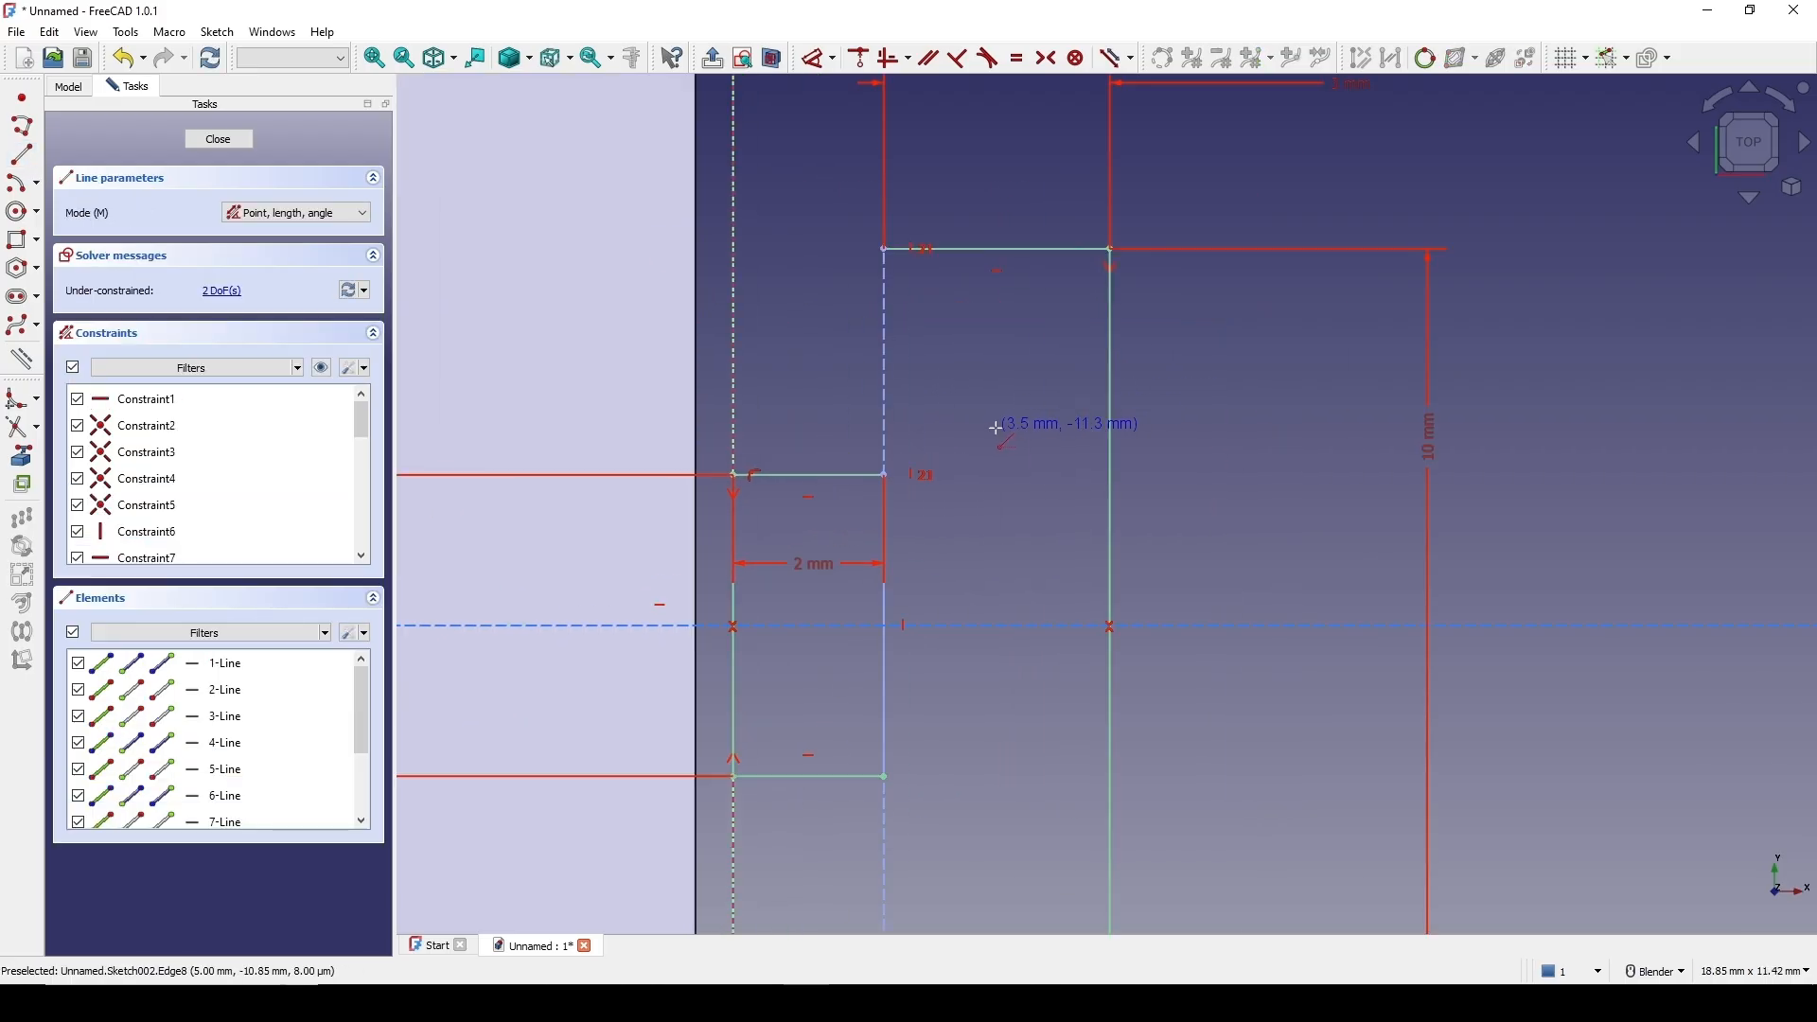
left_click(885, 474)
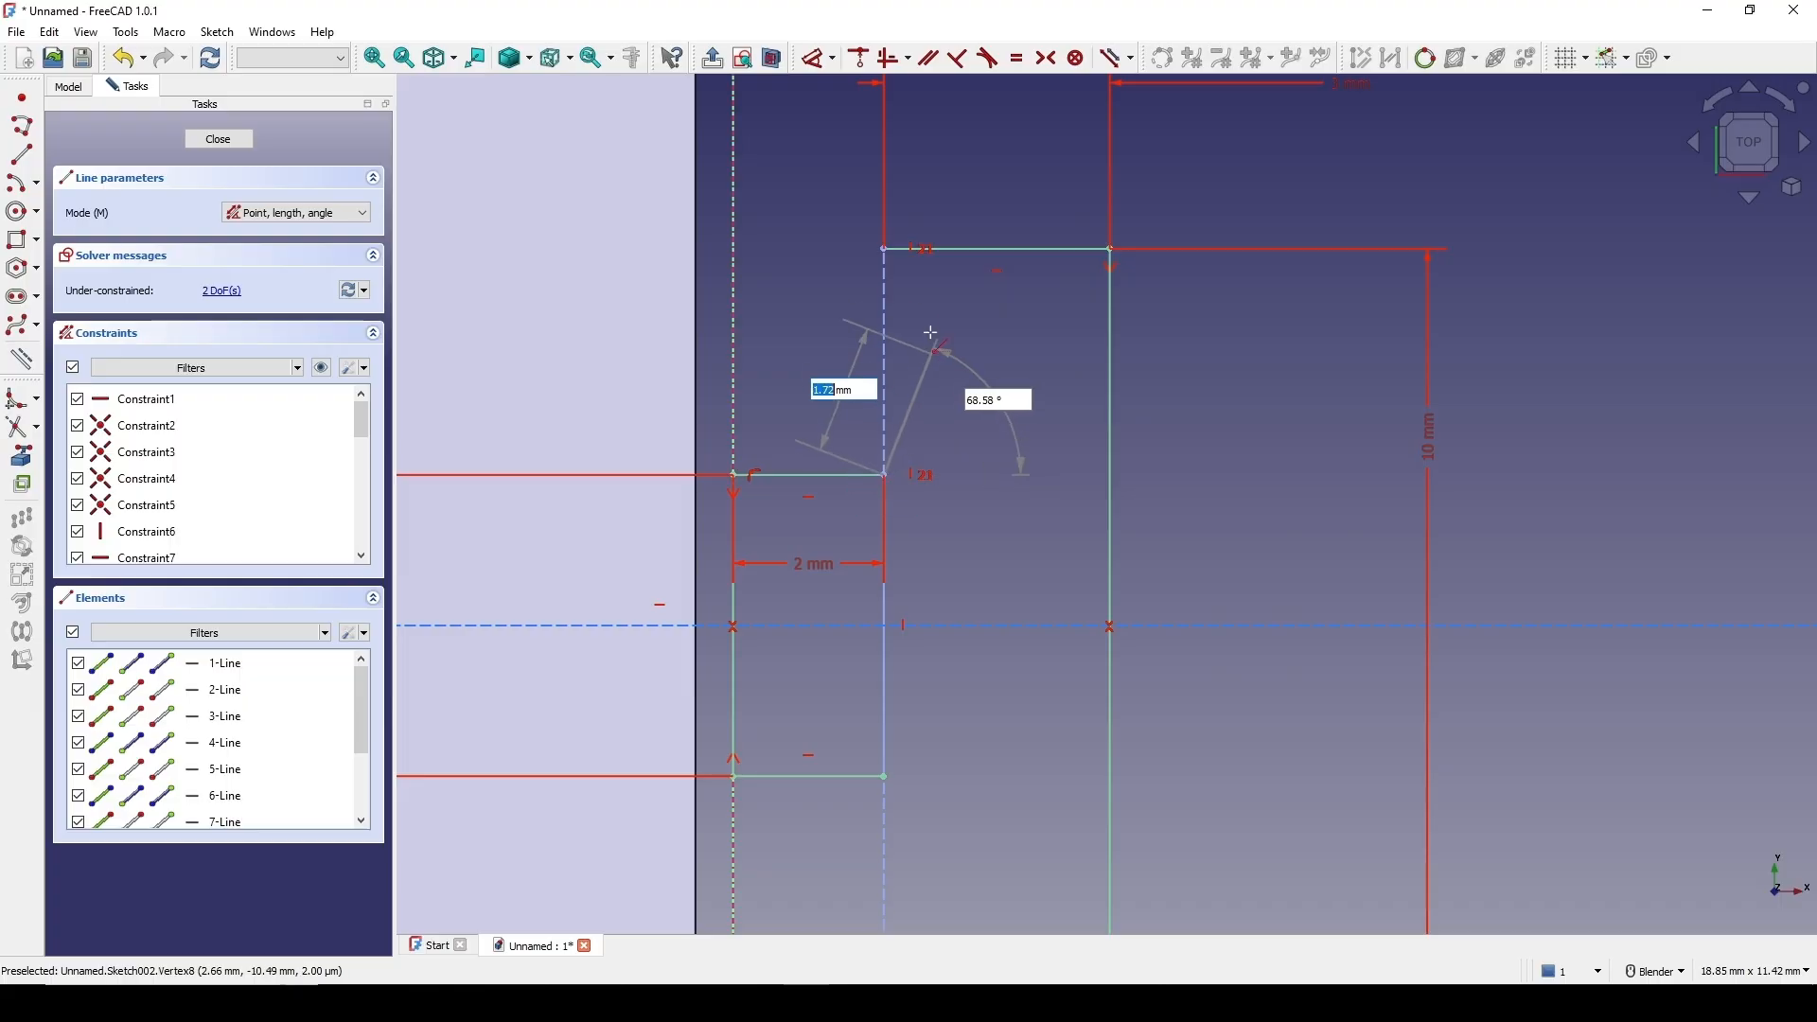
left_click(885, 250)
scroll(1047, 489, "down", 2)
middle_click_drag(1013, 554, 1022, 326, "shift")
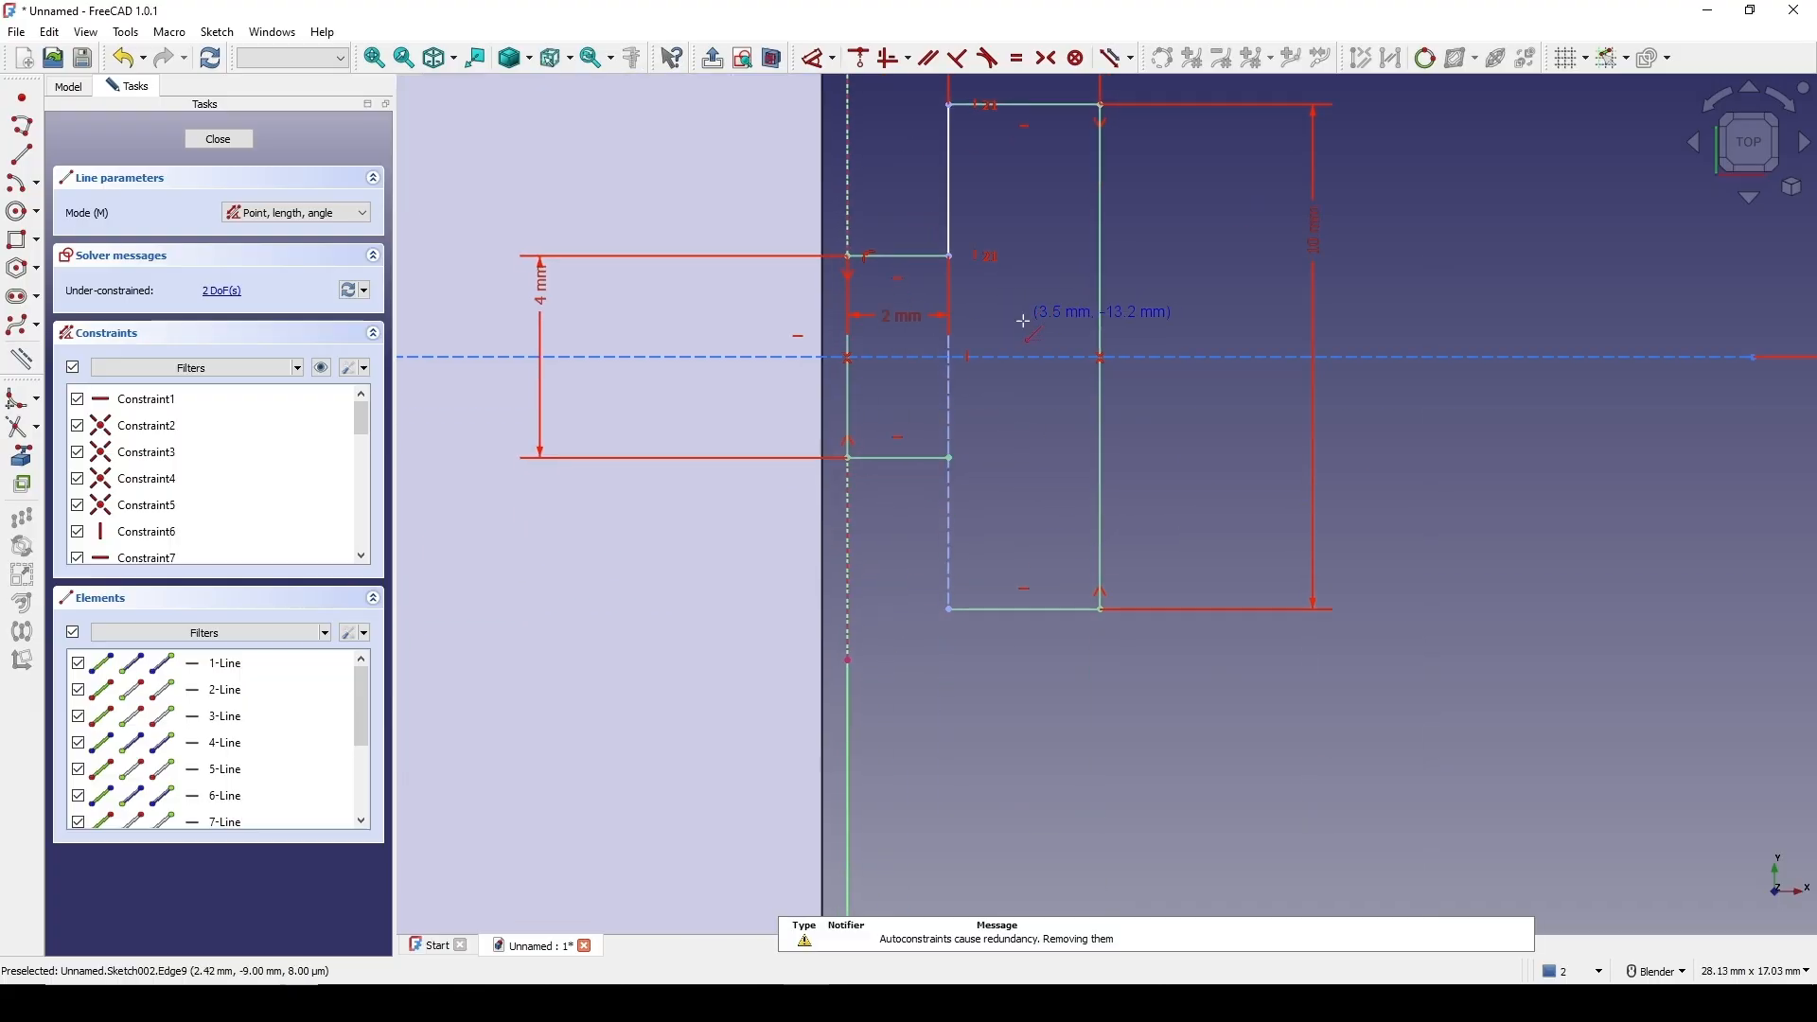
Draw a line joining the two rectangles' lower corners to close the T-shaped profile, and finish the sketch
scroll(1024, 328, "up", 1)
left_click(933, 486)
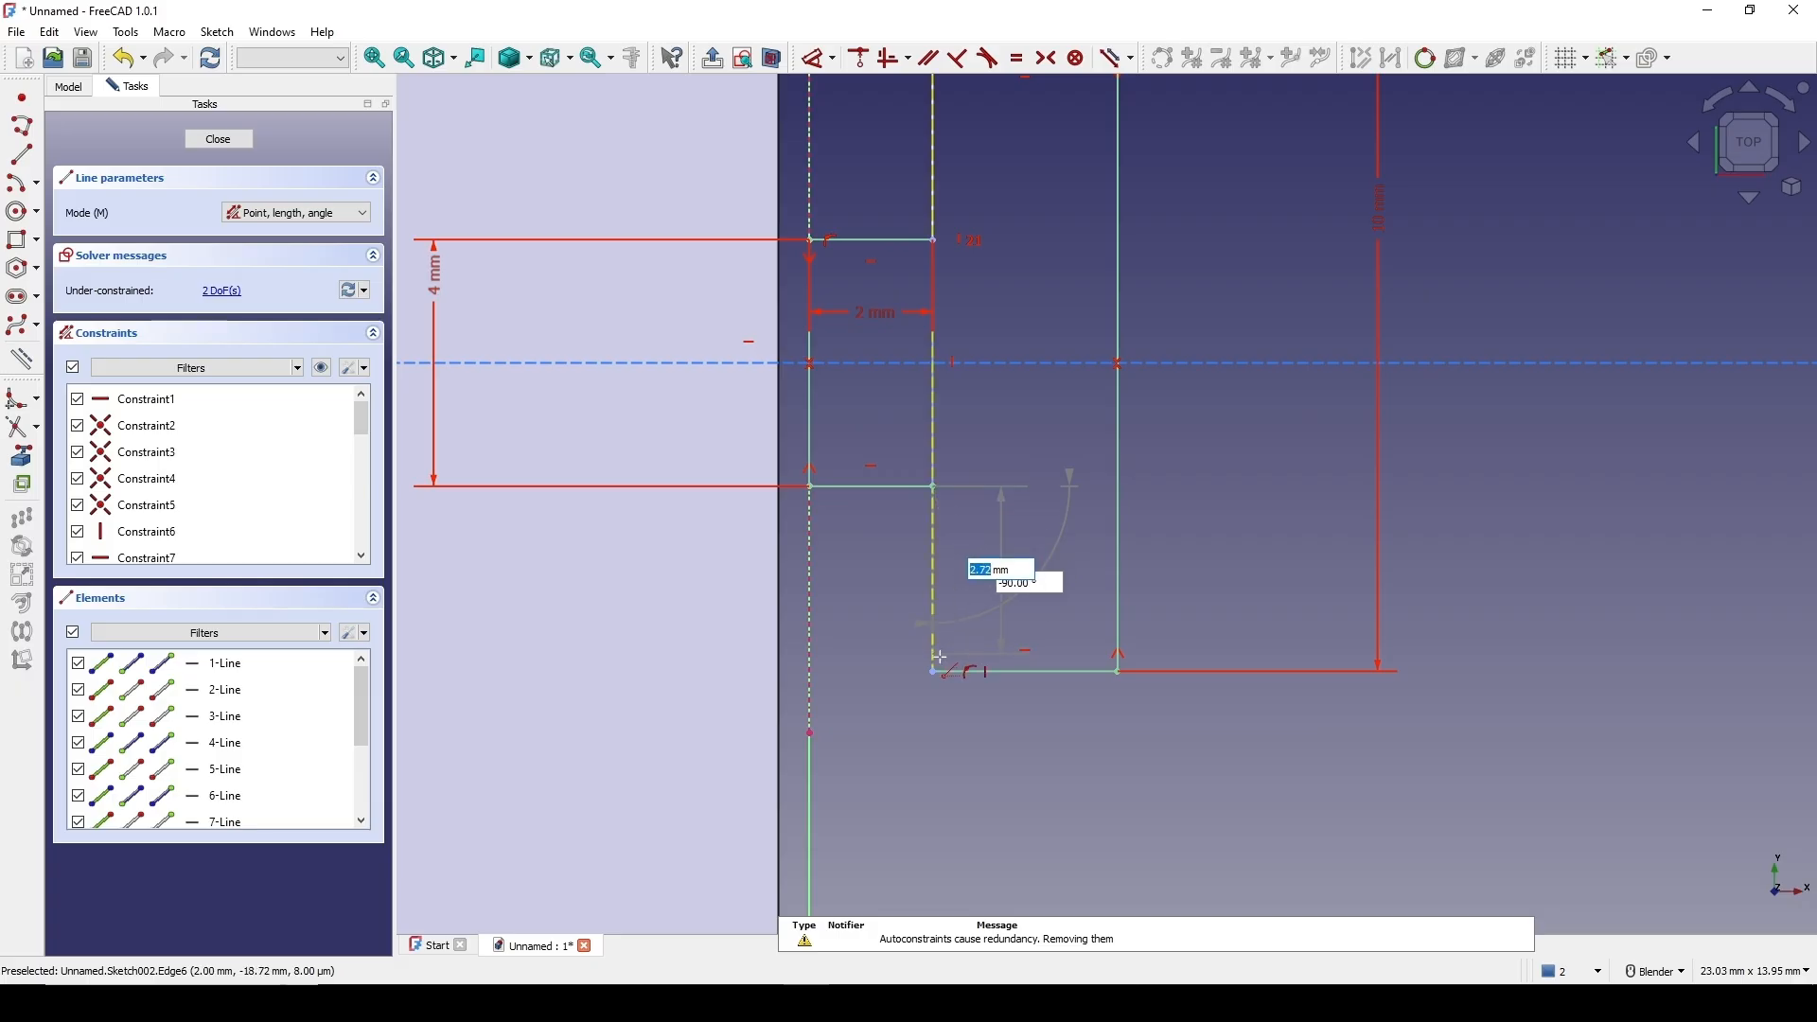
left_click(933, 671)
right_click(1020, 541)
scroll(1020, 542, "down", 4)
middle_click_drag(1073, 448, 1056, 484, "shift")
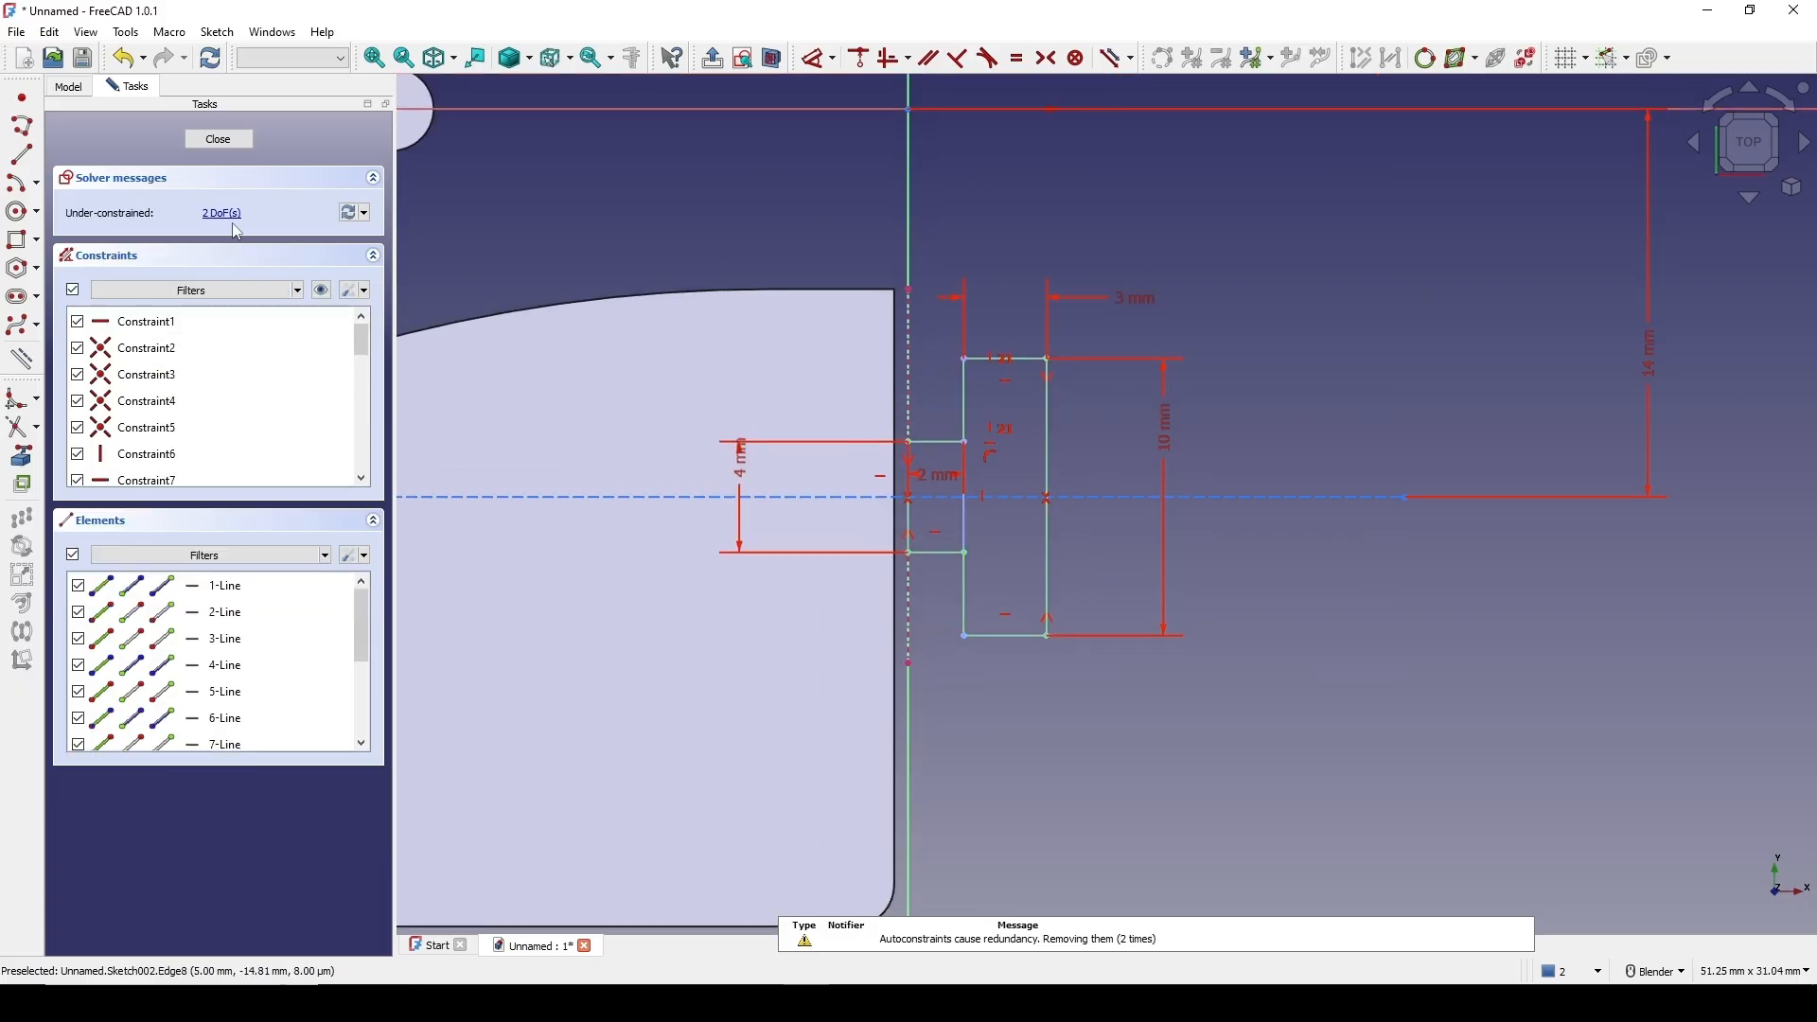
left_click(218, 139)
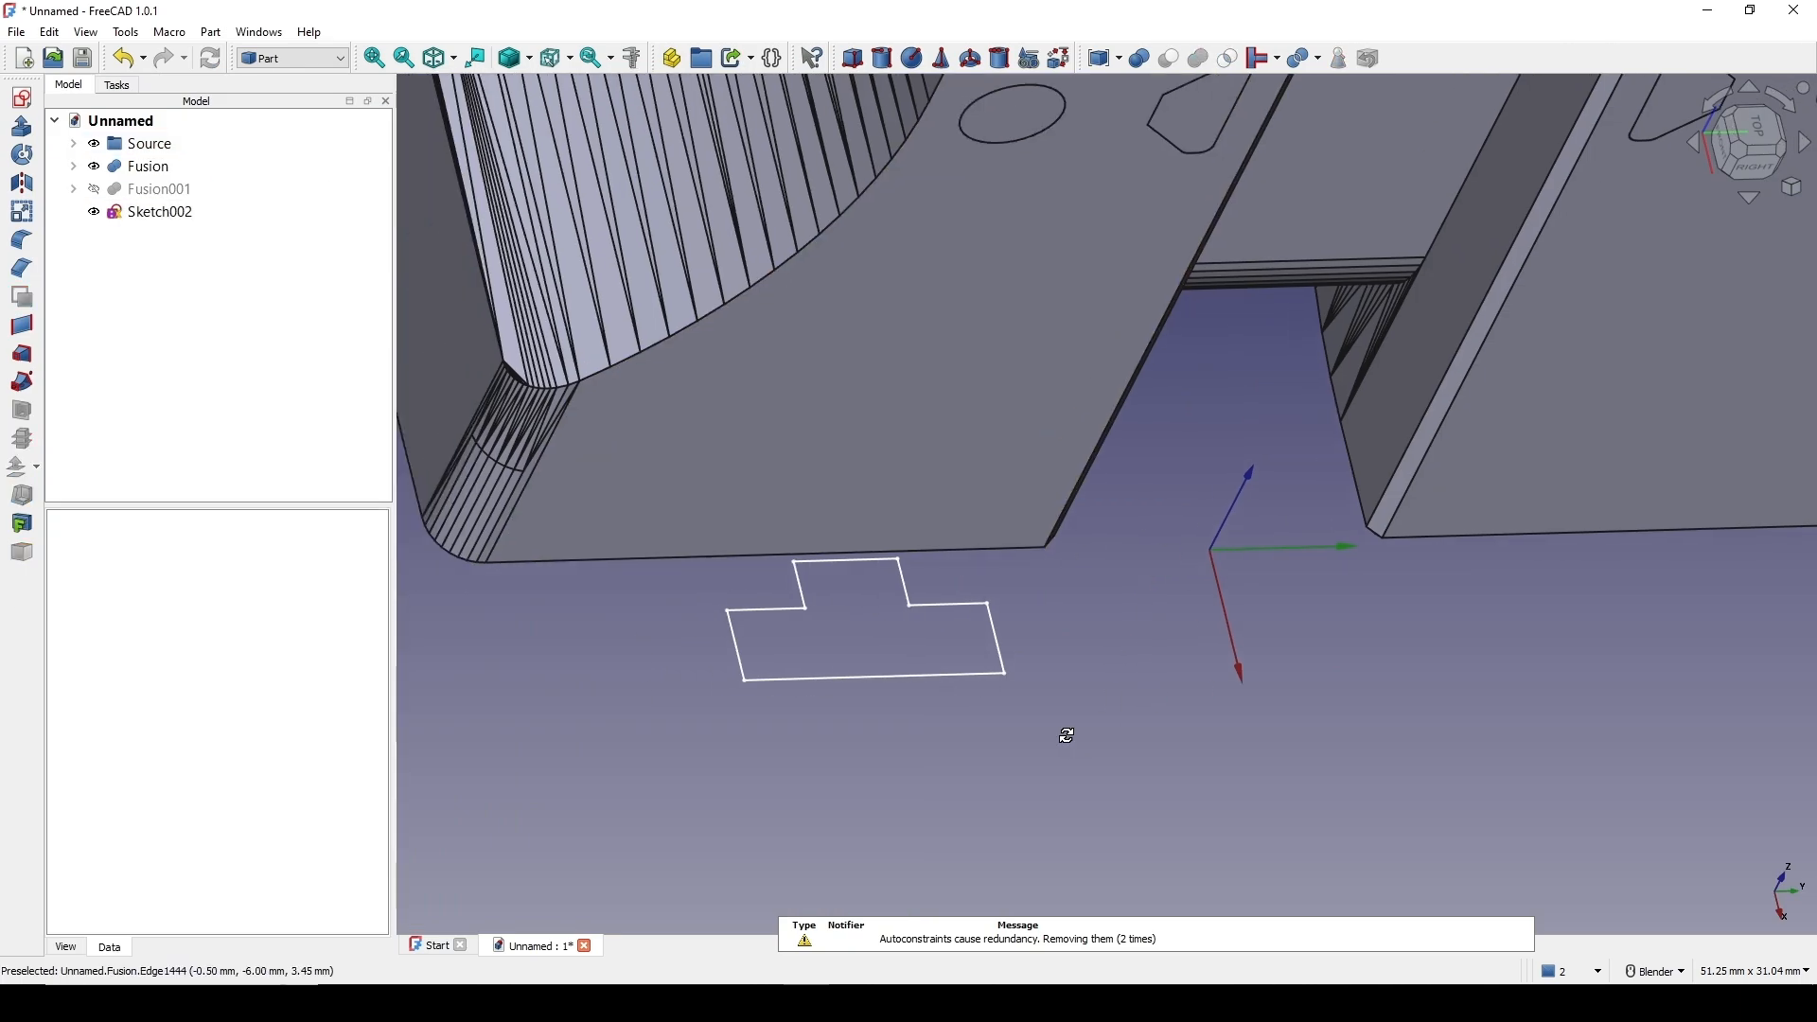
Extrude the T-shaped profile sketch 50 mm along its normal as a solid
scroll(1084, 715, "up", 5)
scroll(1082, 714, "down", 10)
middle_click_drag(1060, 822, 1090, 612, "shift")
middle_click_drag(832, 722, 914, 781)
scroll(1117, 725, "up", 3)
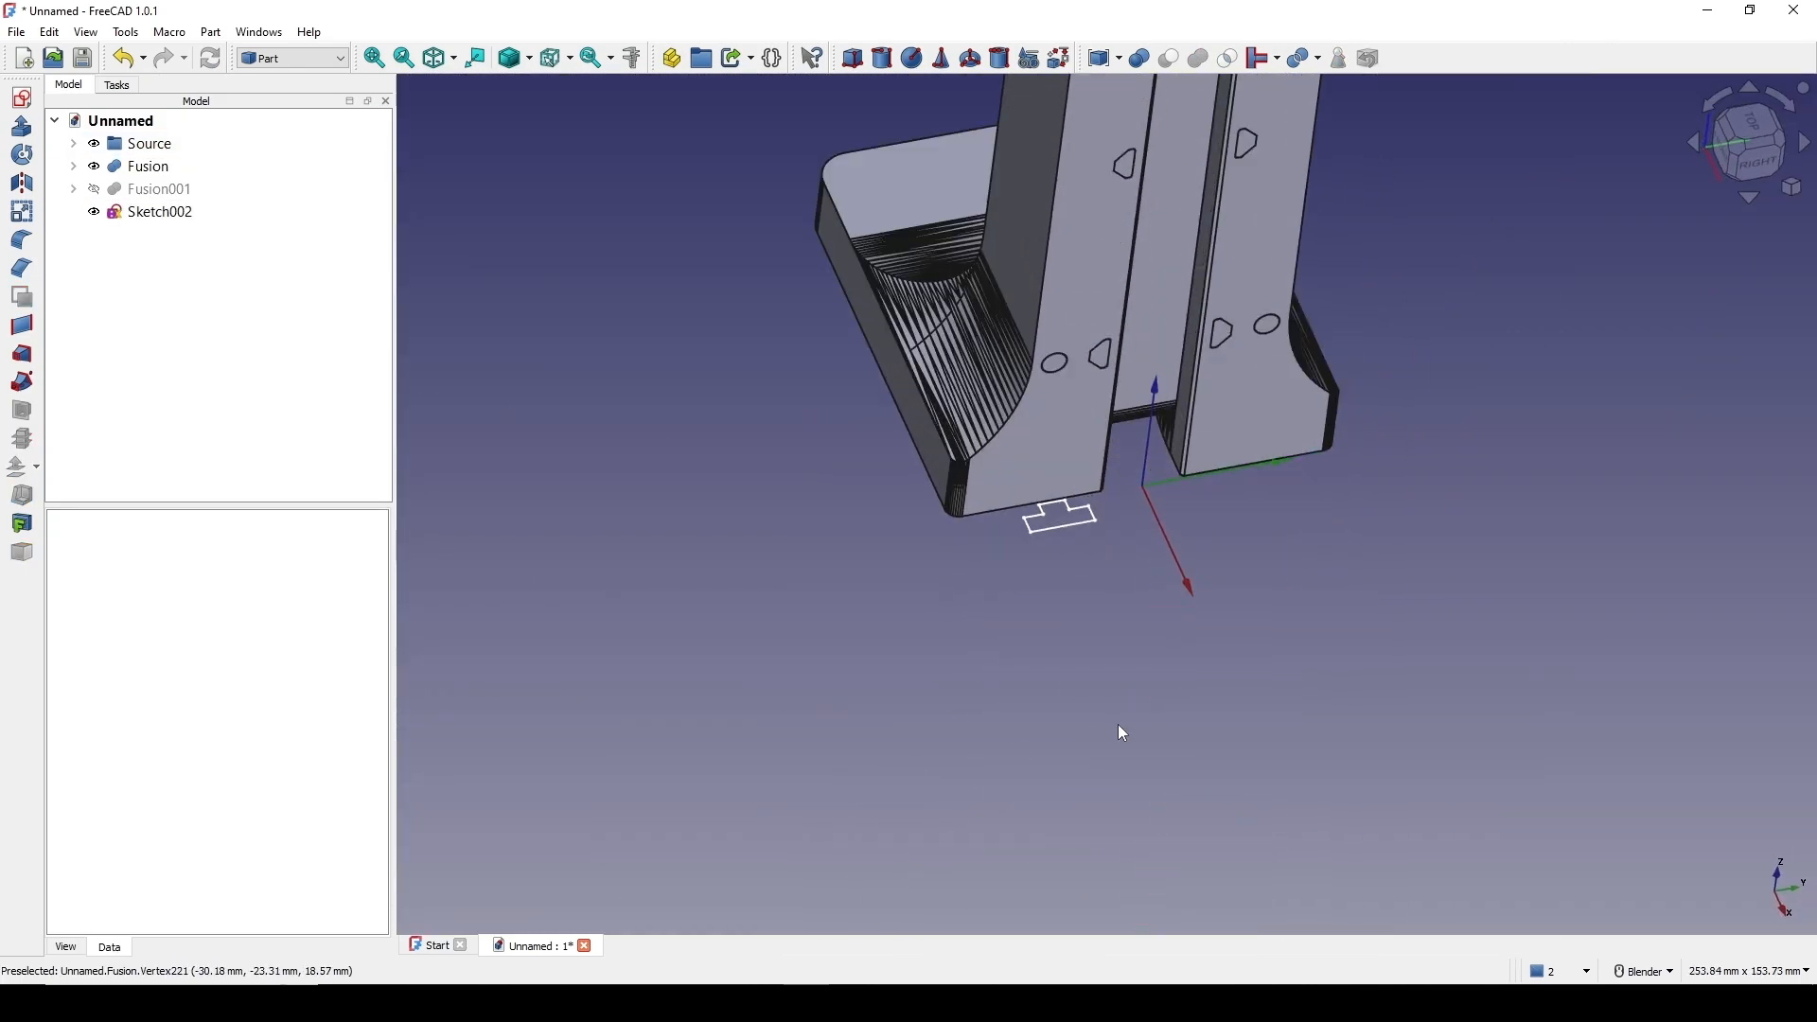
mouse_move(1157, 676)
middle_mouse_down("shift")
mouse_move(1115, 758)
mouse_move(1032, 624)
middle_mouse_up("shift")
left_click(155, 214)
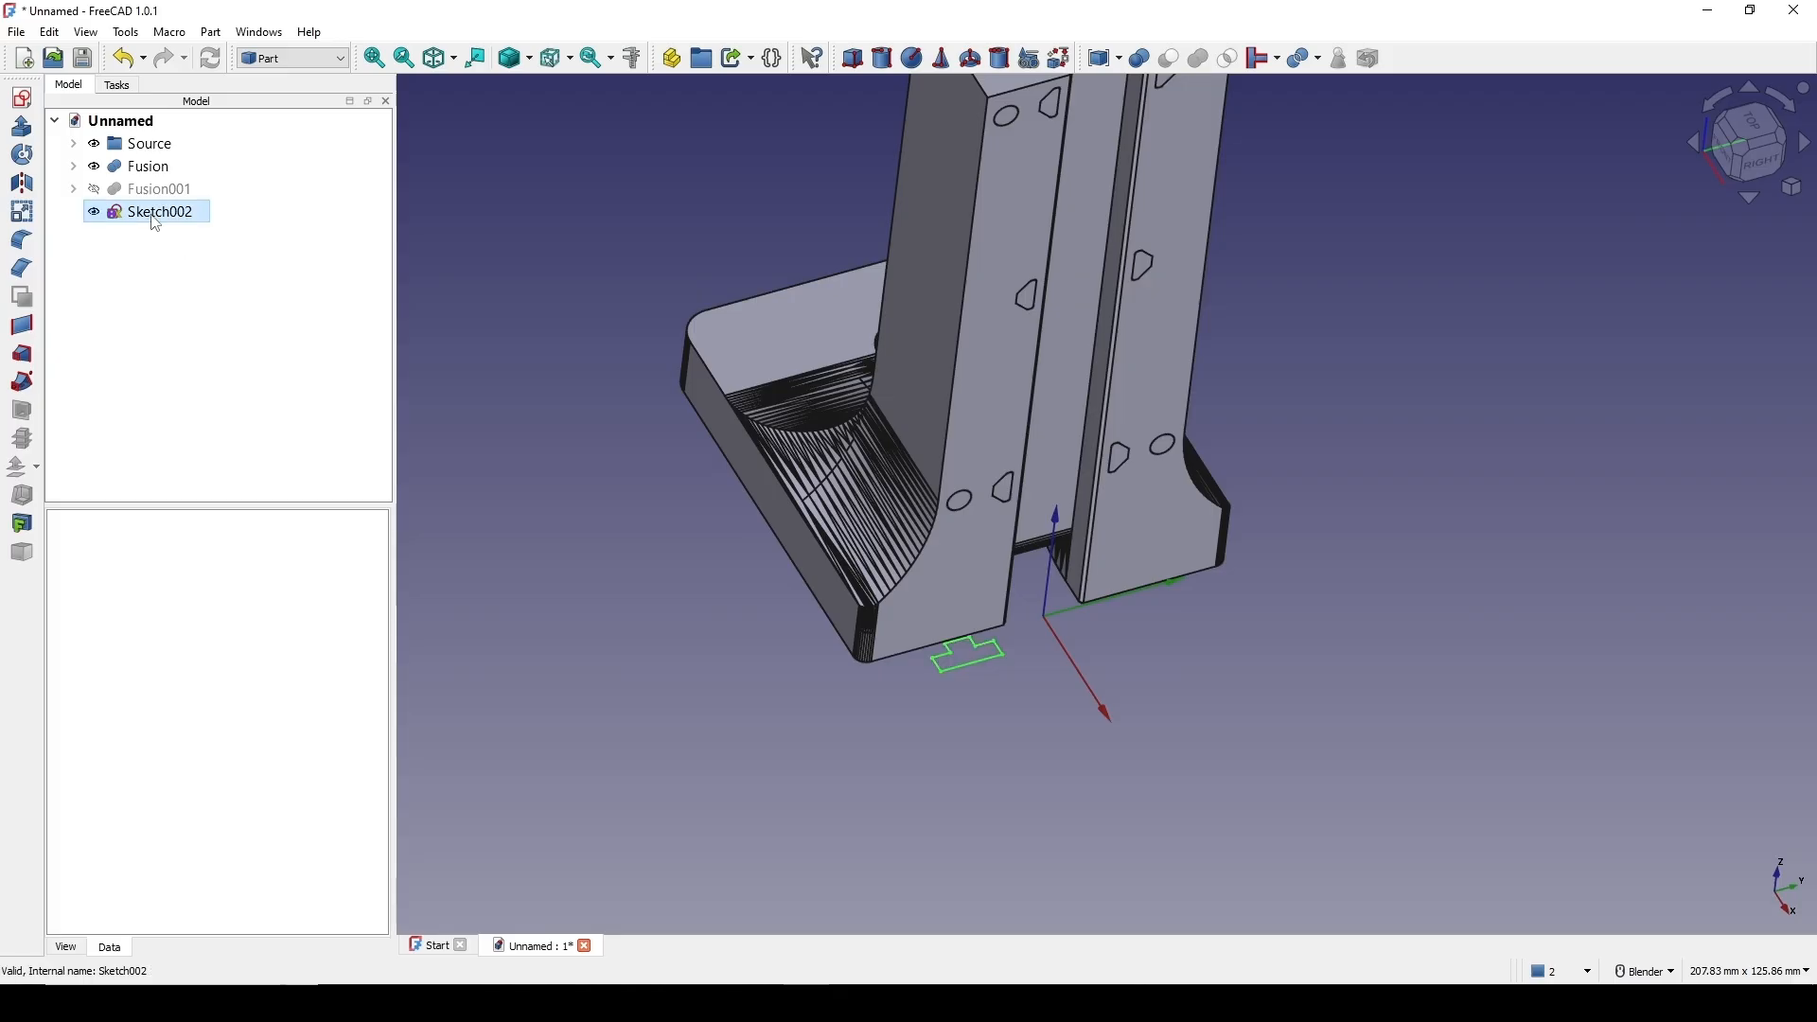
left_click(20, 129)
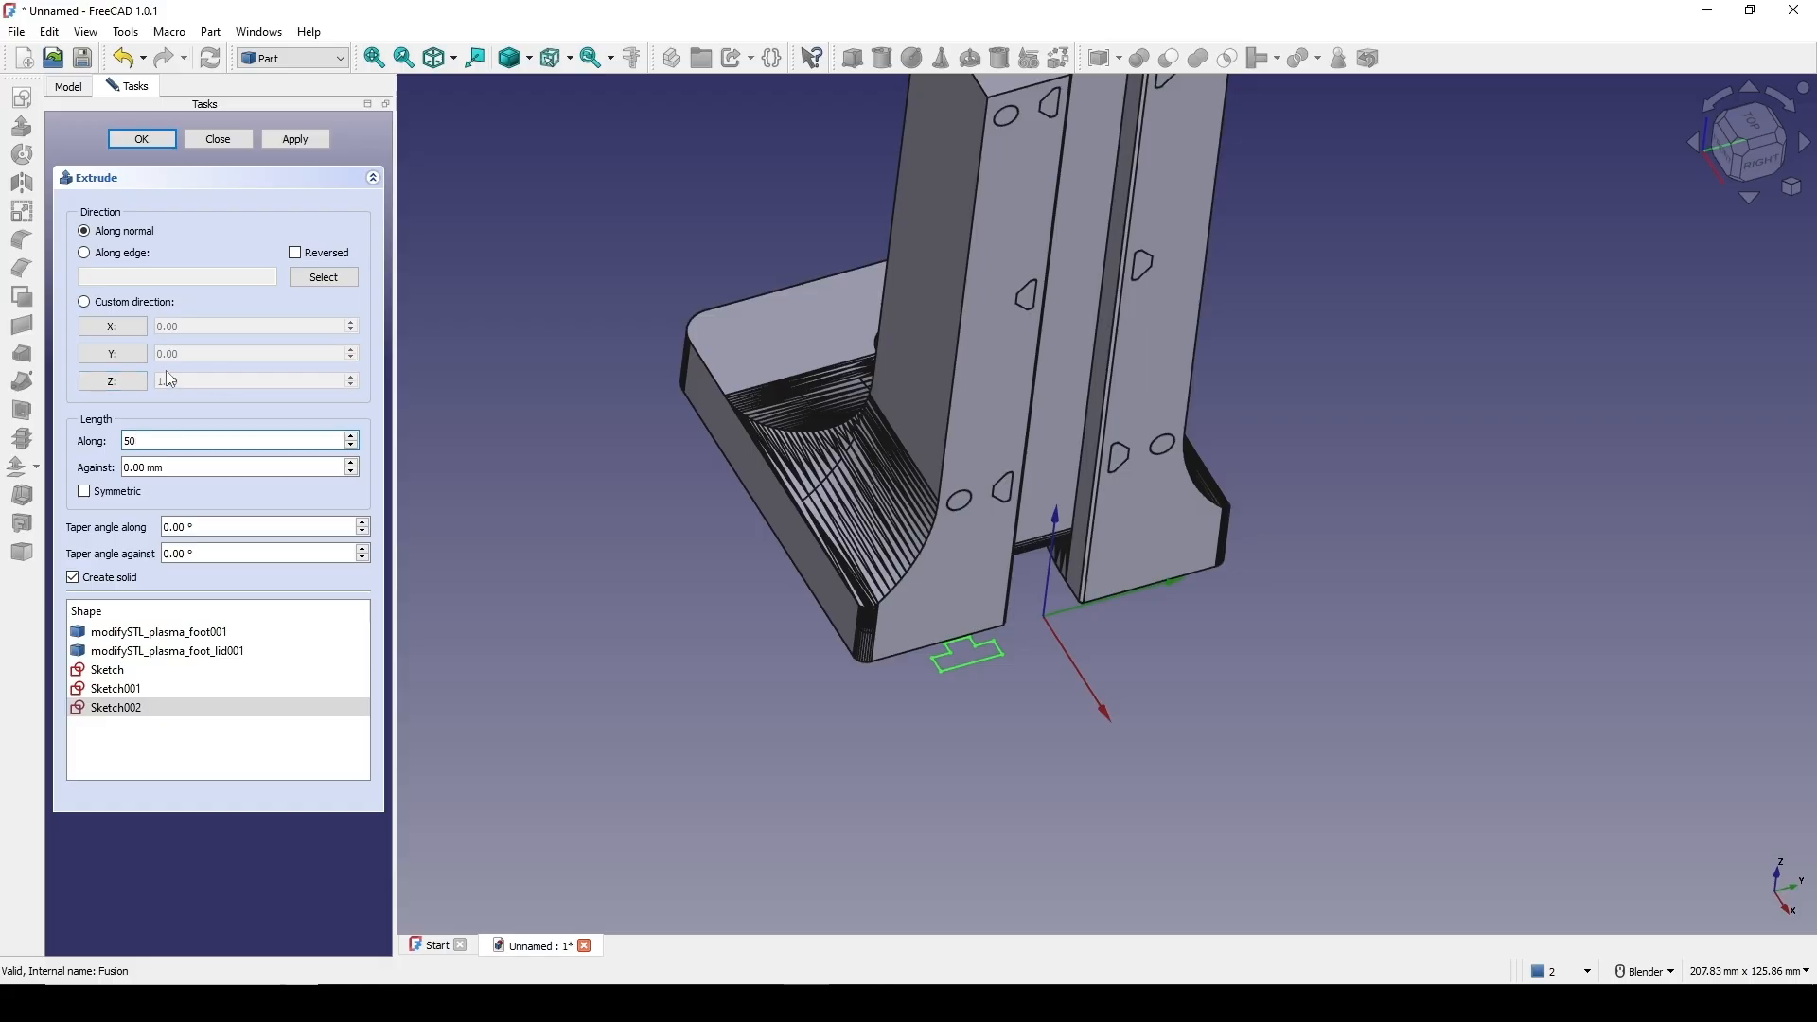
left_click(142, 140)
middle_click_drag(1219, 650, 1098, 474)
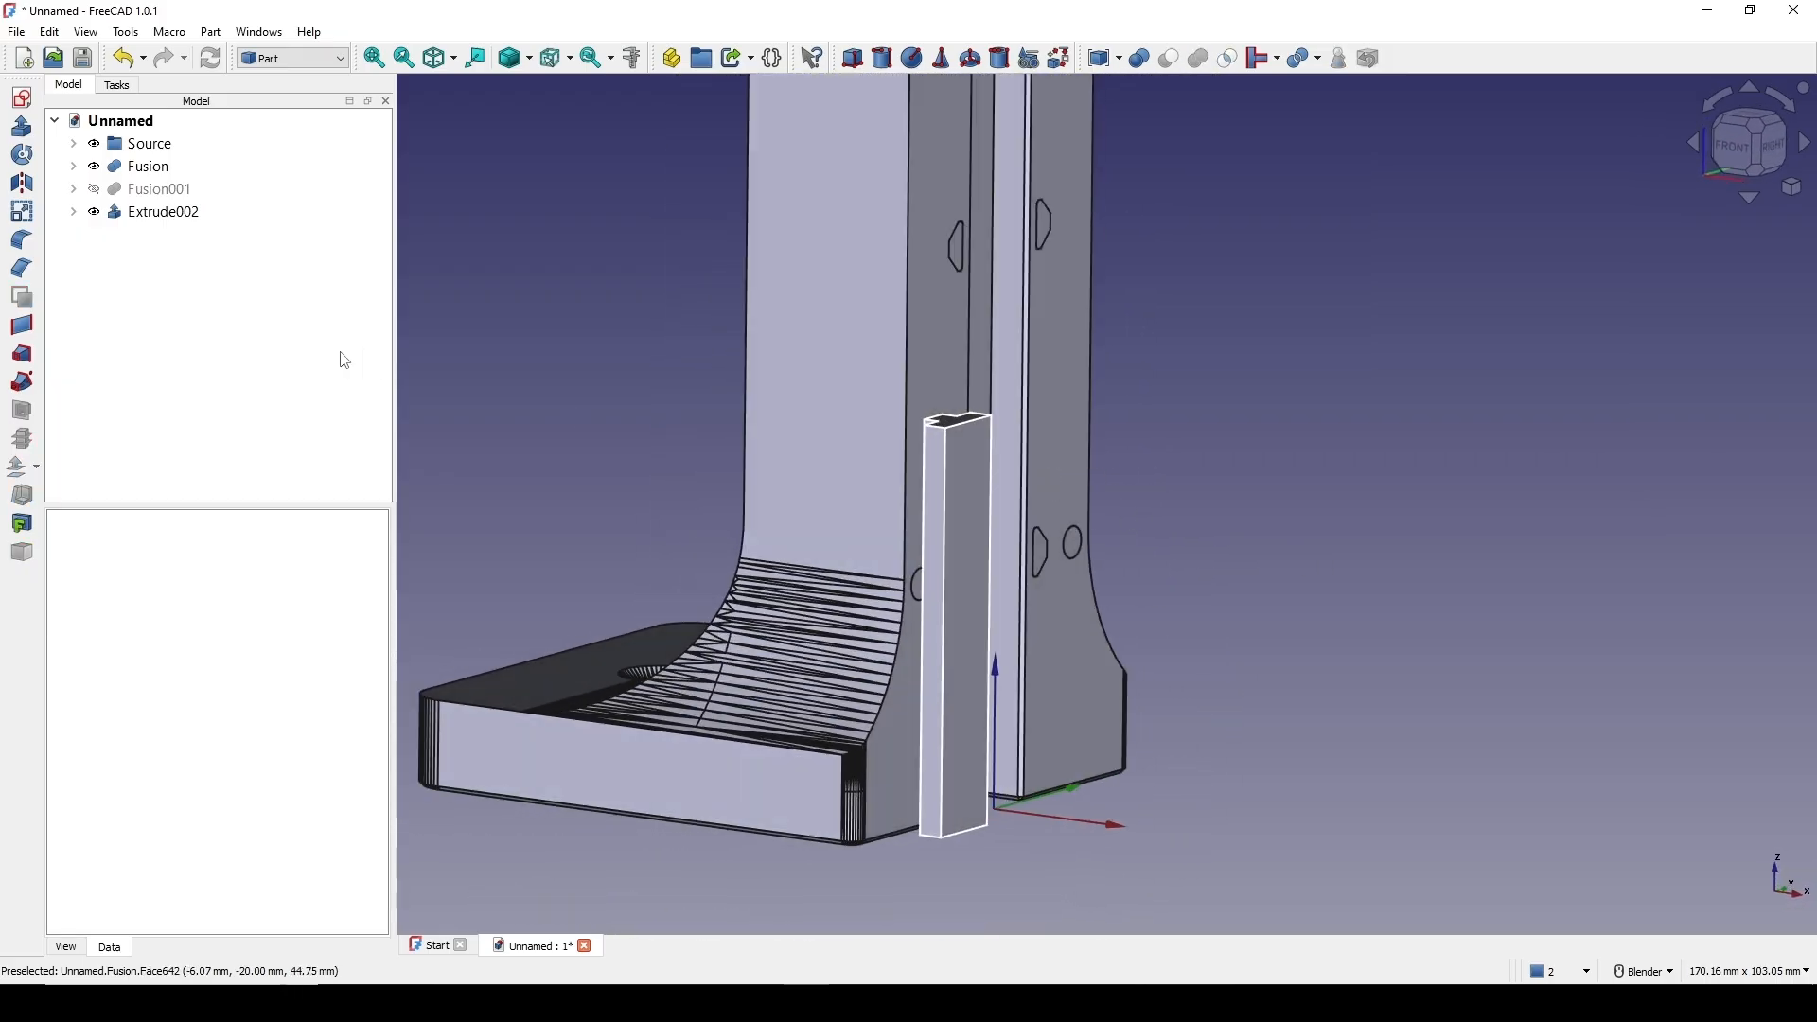
Set the T-shaped rail's forward extrusion length to 70 mm
left_click(166, 216)
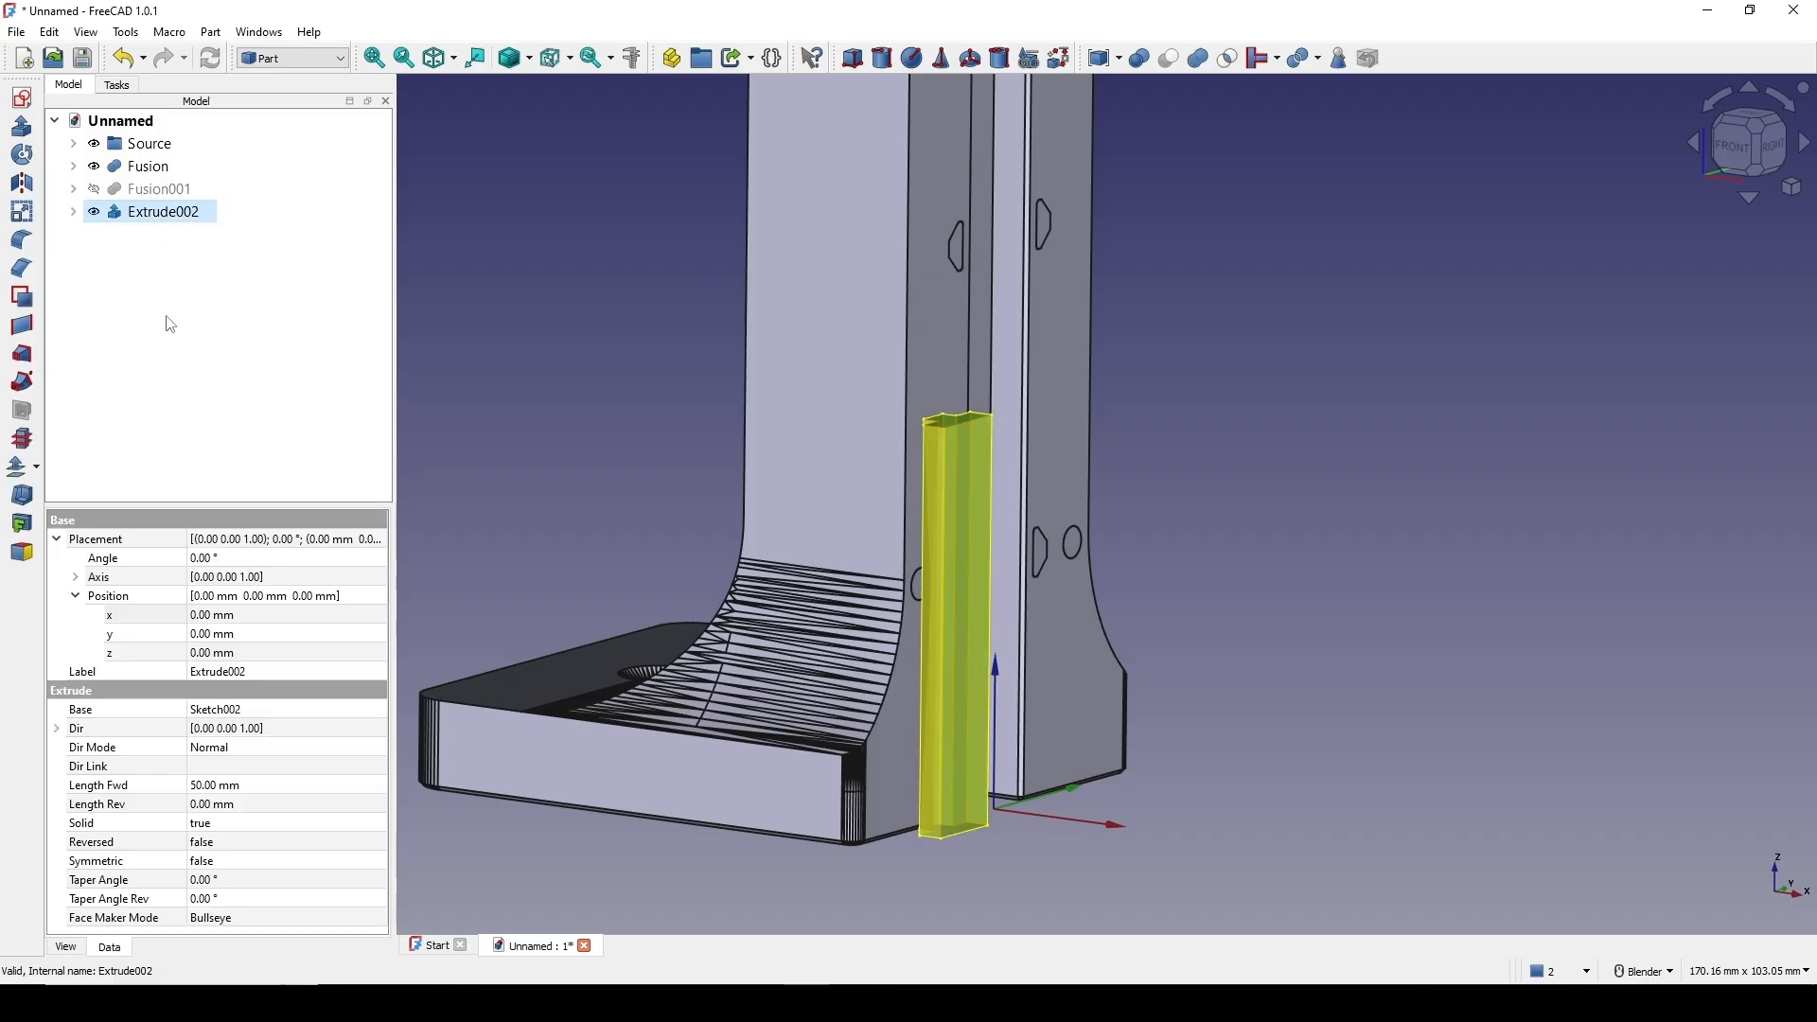
left_click(236, 788)
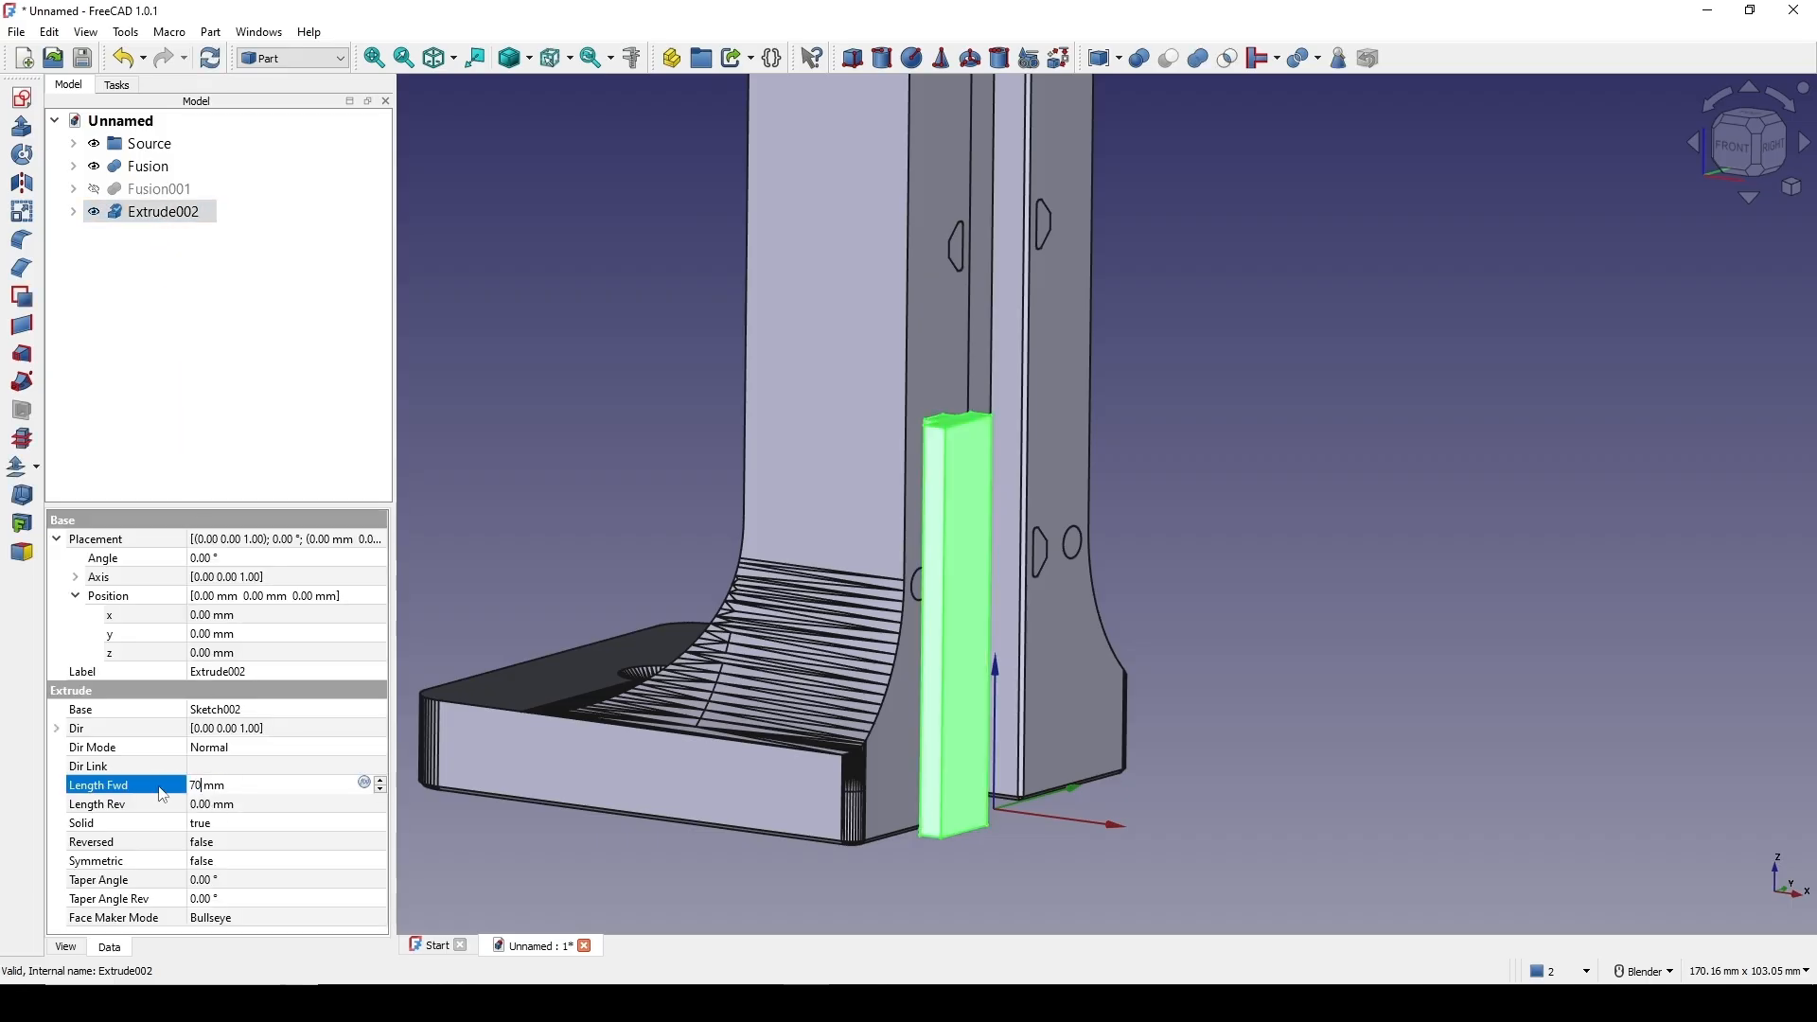
key("Return")
scroll(800, 681, "down", 1)
middle_click_drag(1049, 630, 989, 664, "shift")
left_click(1180, 552)
middle_click_drag(1091, 606, 1024, 593)
scroll(1026, 530, "down", 2)
mouse_move(1026, 511)
middle_mouse_down()
mouse_move(1012, 555)
mouse_move(1017, 530)
middle_mouse_up()
scroll(1013, 555, "up", 1)
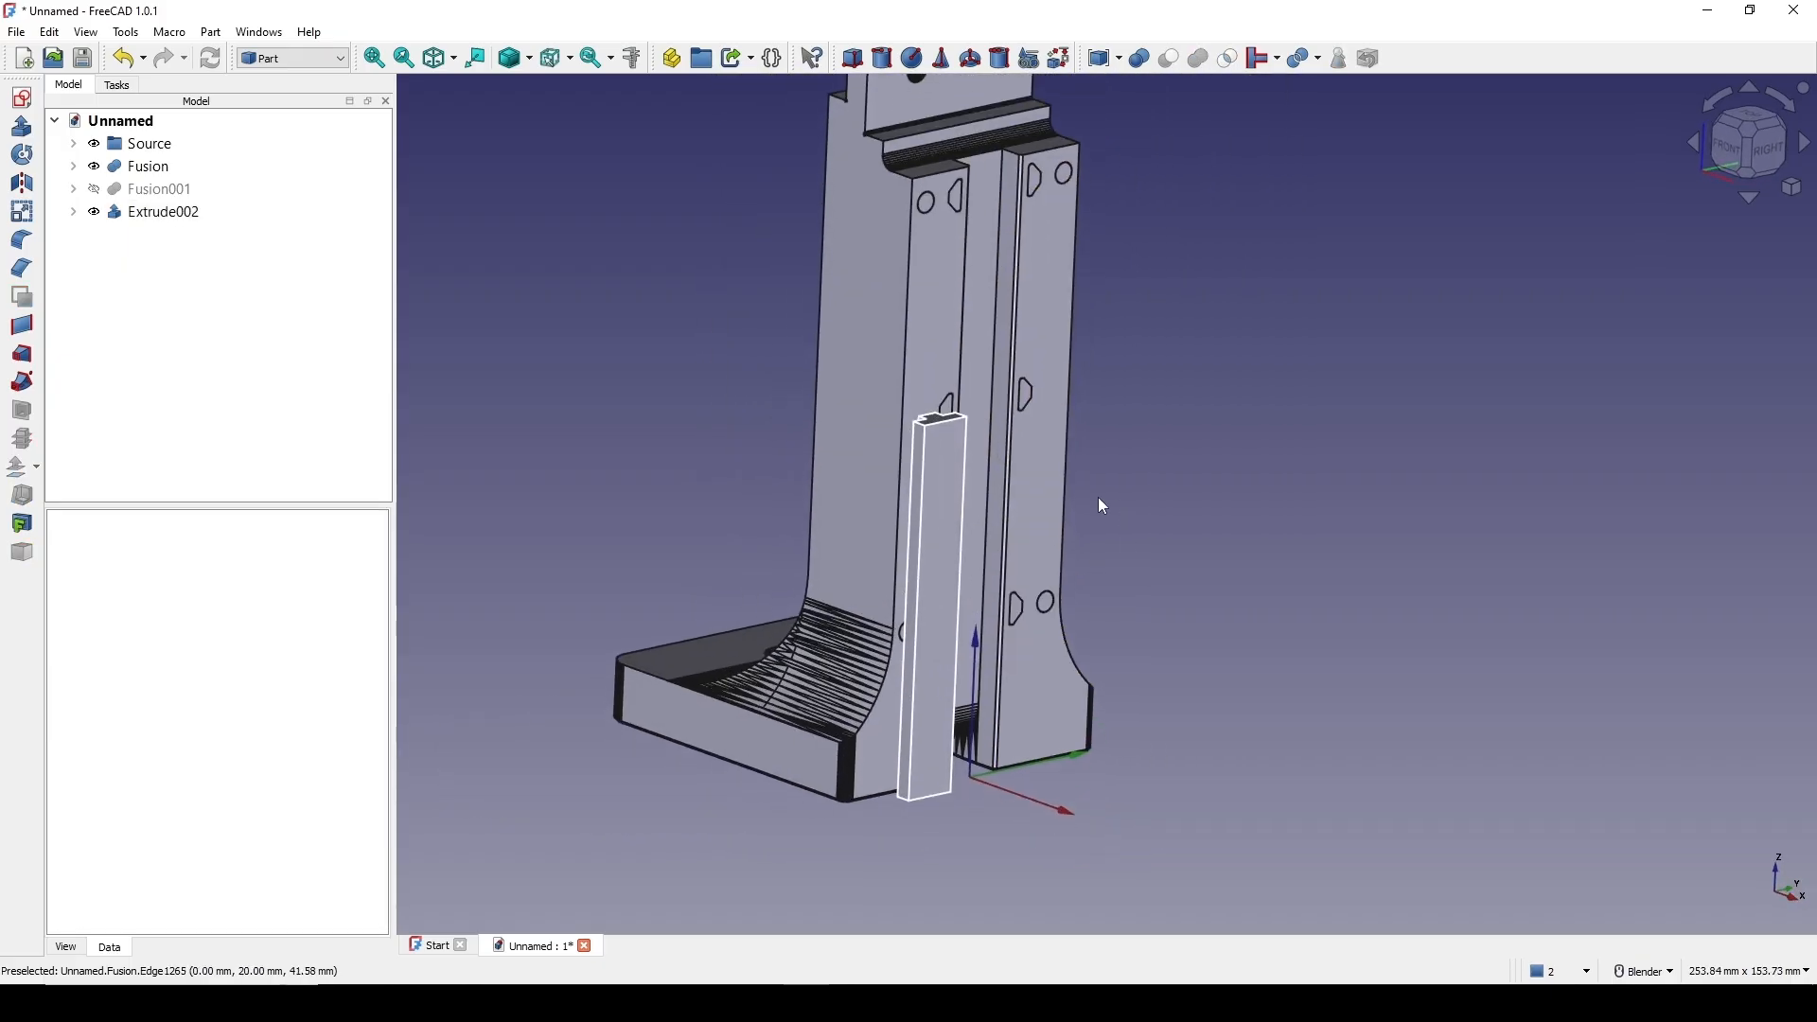
Mirror the T-shaped rail across the XZ plane onto the foot's other side
left_click(157, 214)
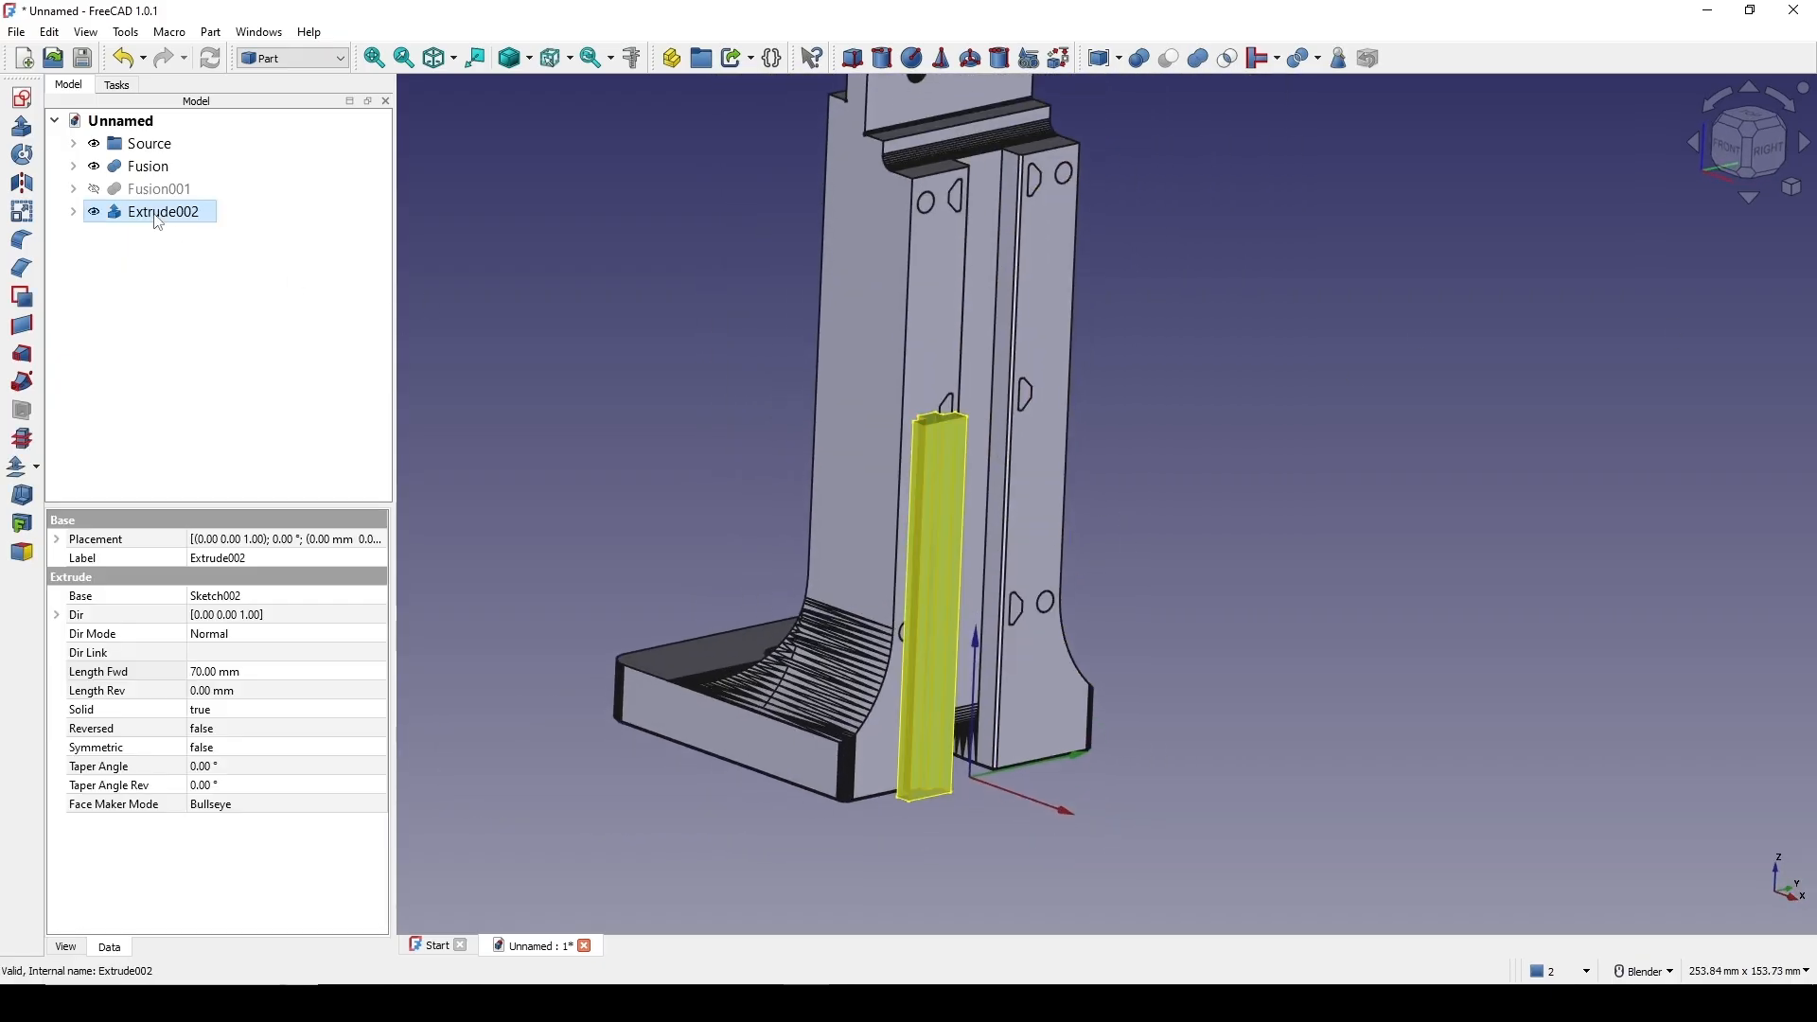
left_click(22, 186)
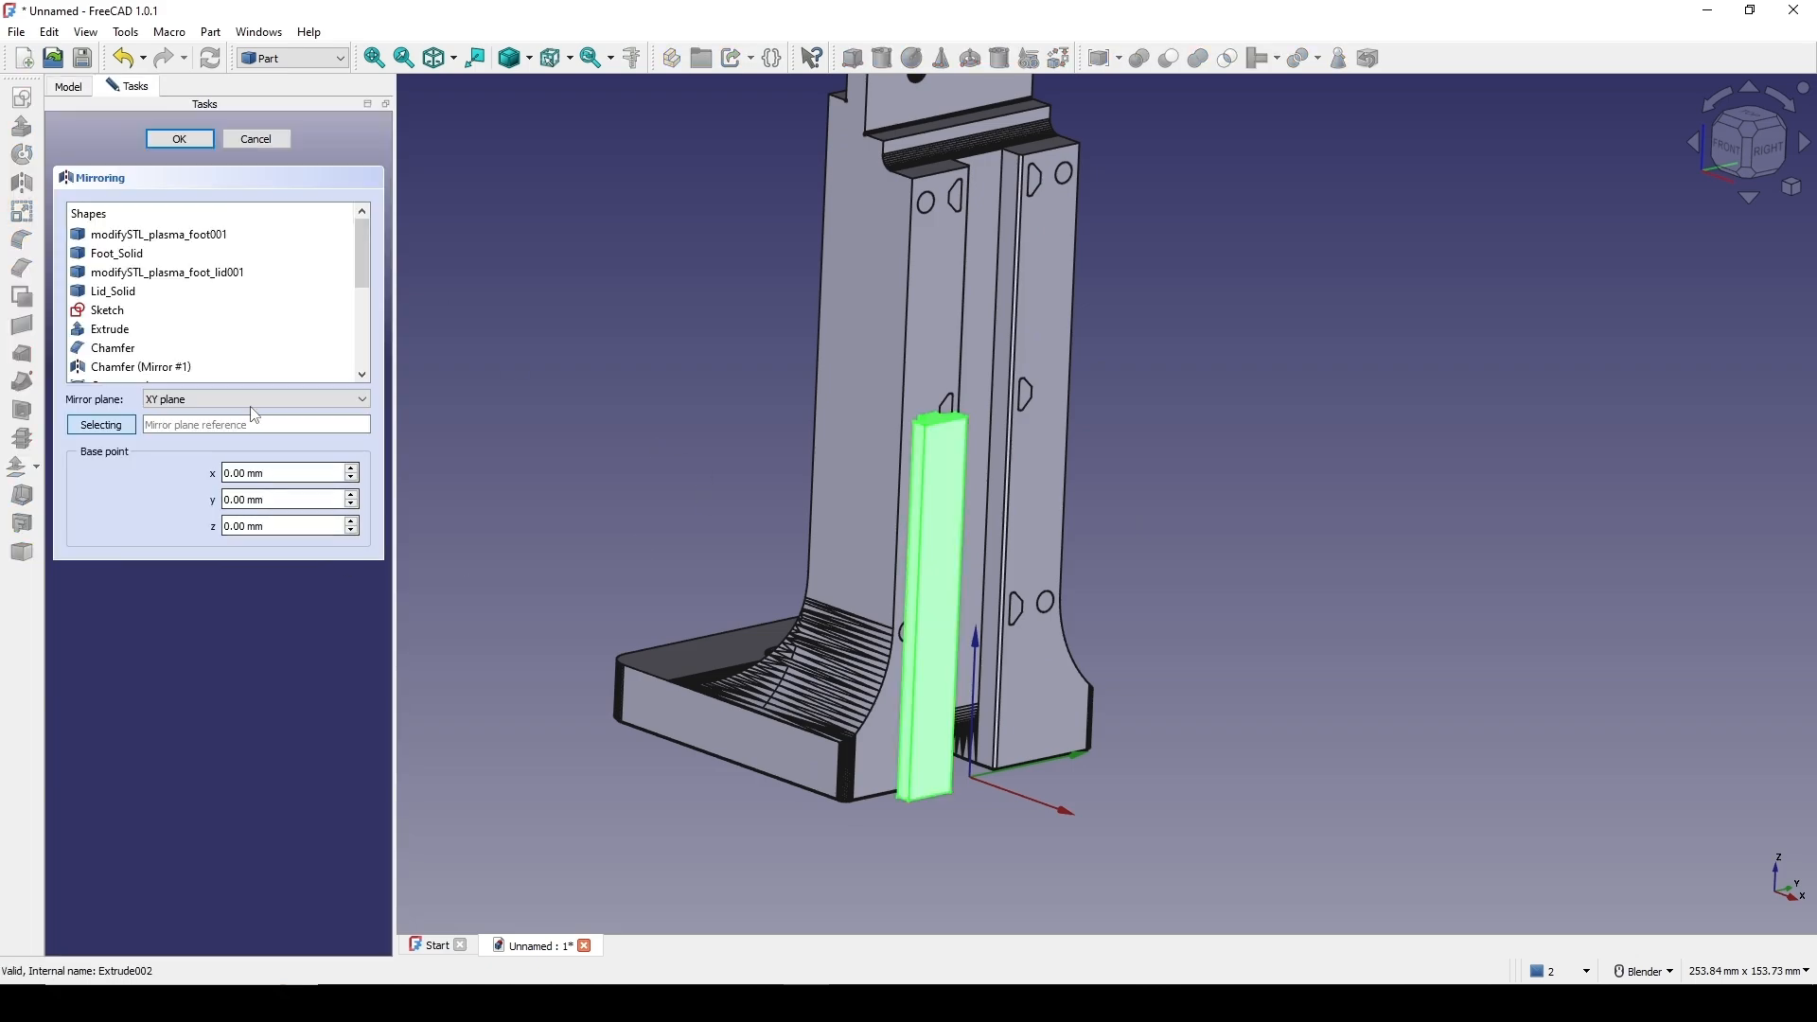
left_click(203, 399)
left_click(196, 433)
left_click(194, 141)
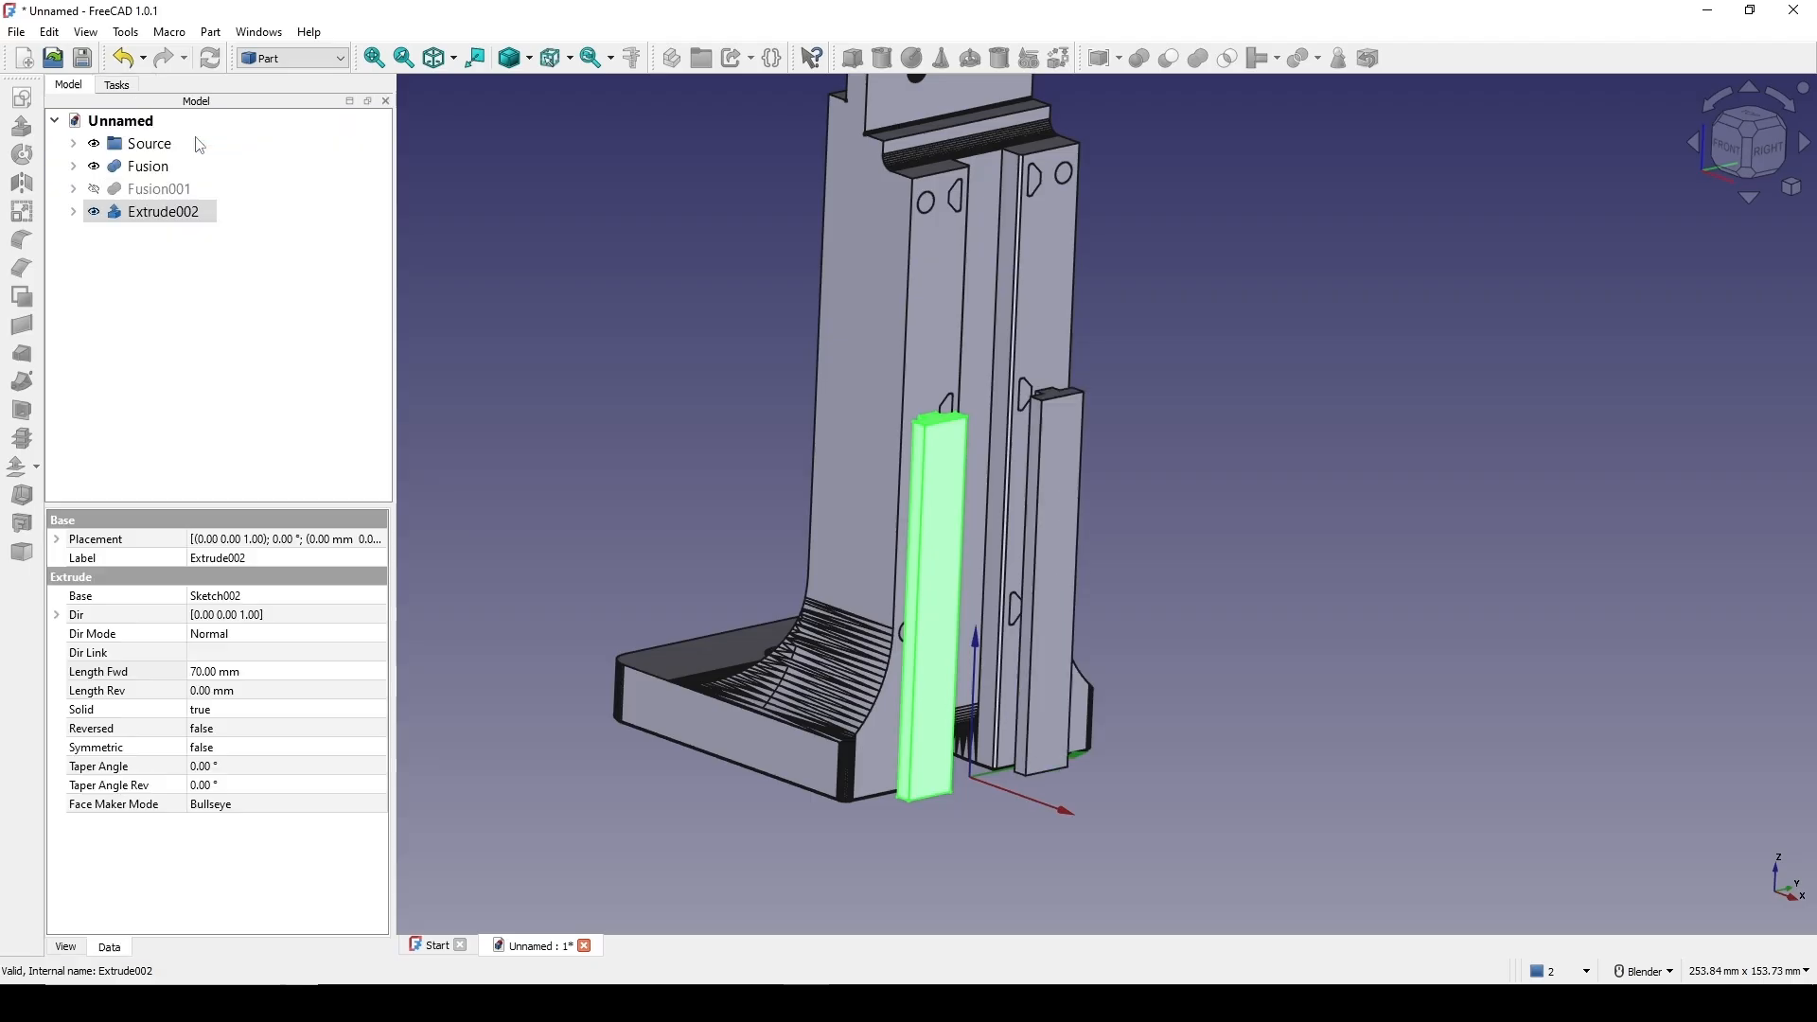
middle_click_drag(1230, 473, 1188, 516)
left_click(1238, 477)
Combine the rail and its mirrored copy into one compound
left_click(194, 211)
left_click(180, 234, "ctrl")
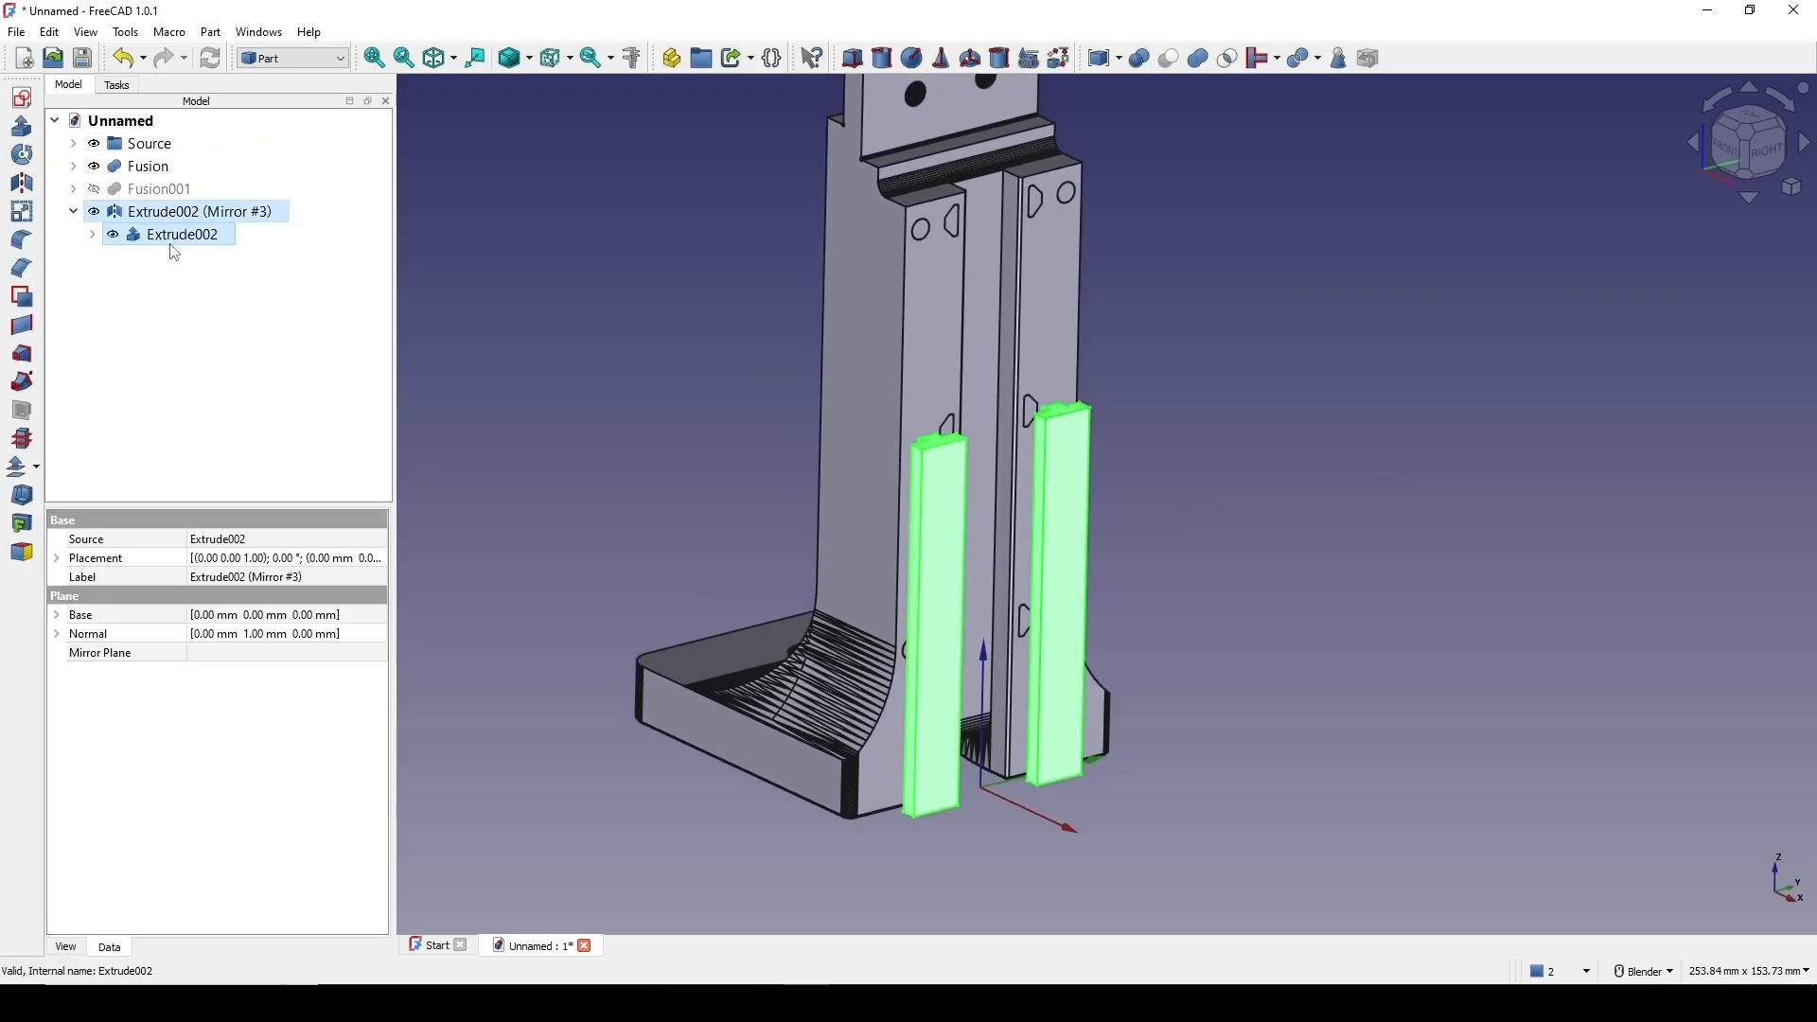
left_click(212, 34)
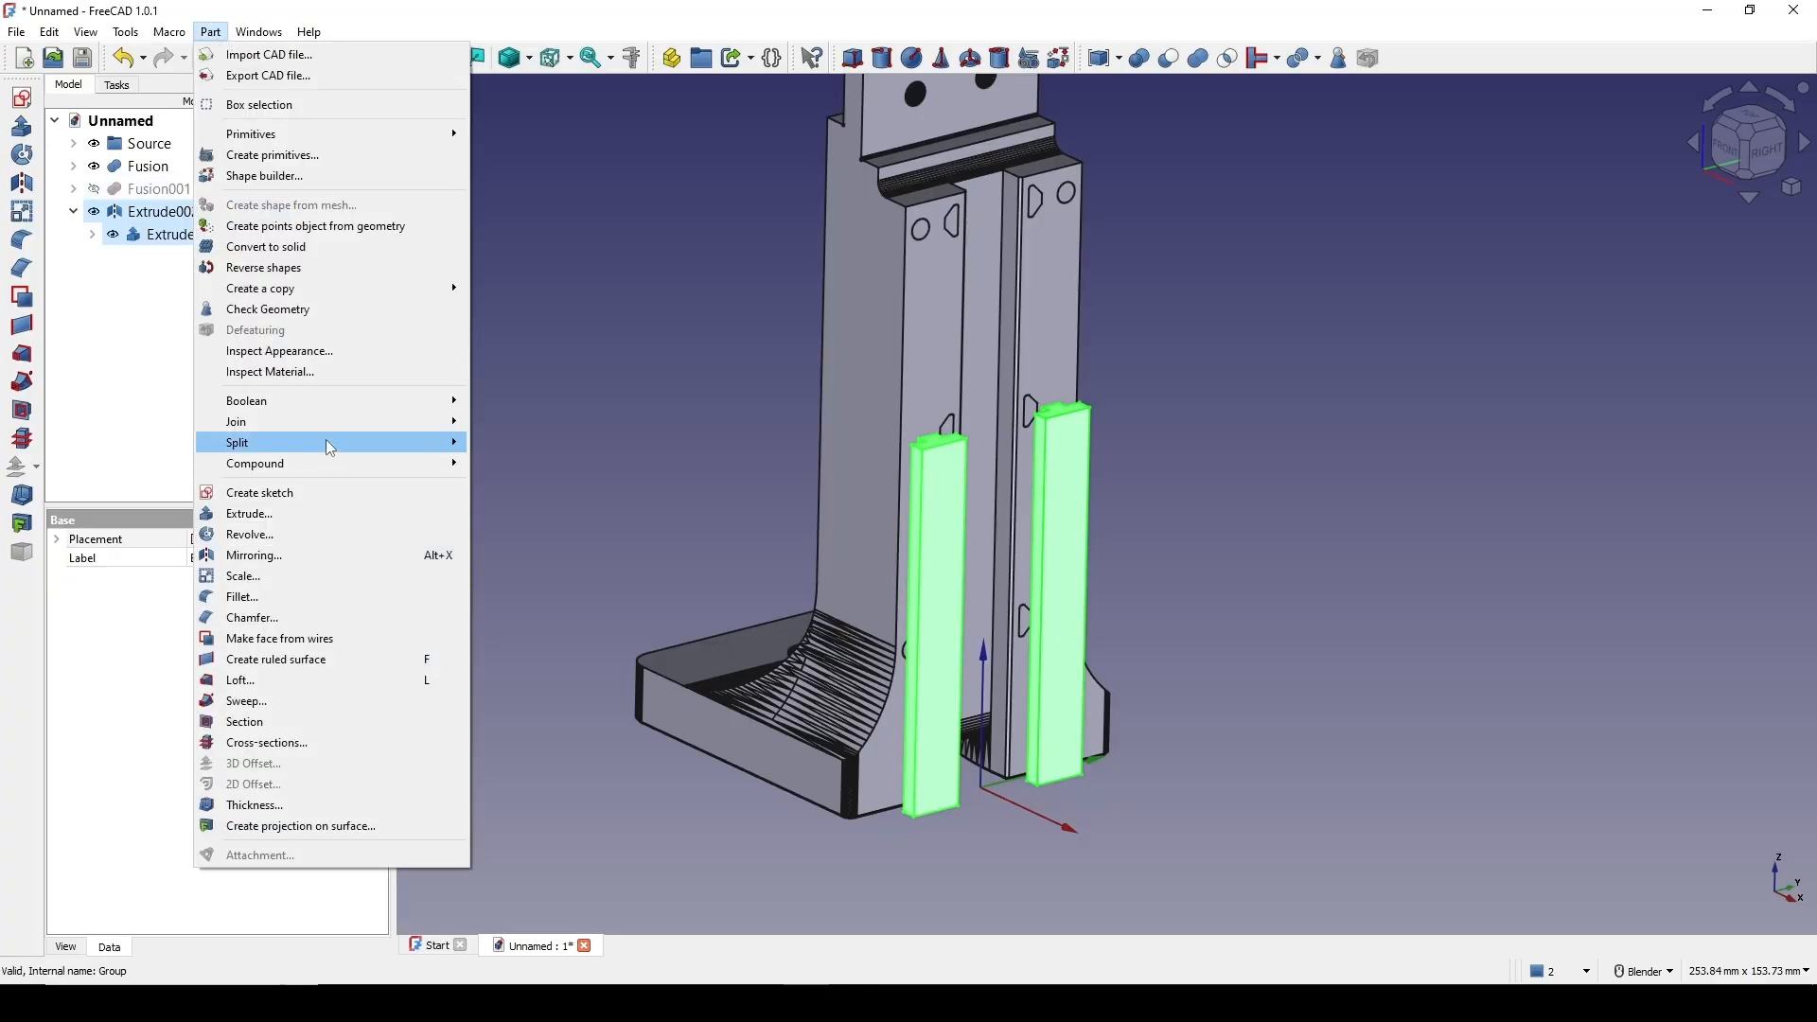
mouse_move(322, 467)
left_click(509, 465)
middle_click_drag(1150, 571, 1213, 548)
Fuse the foot body with the compound of the two rails
left_click(140, 166)
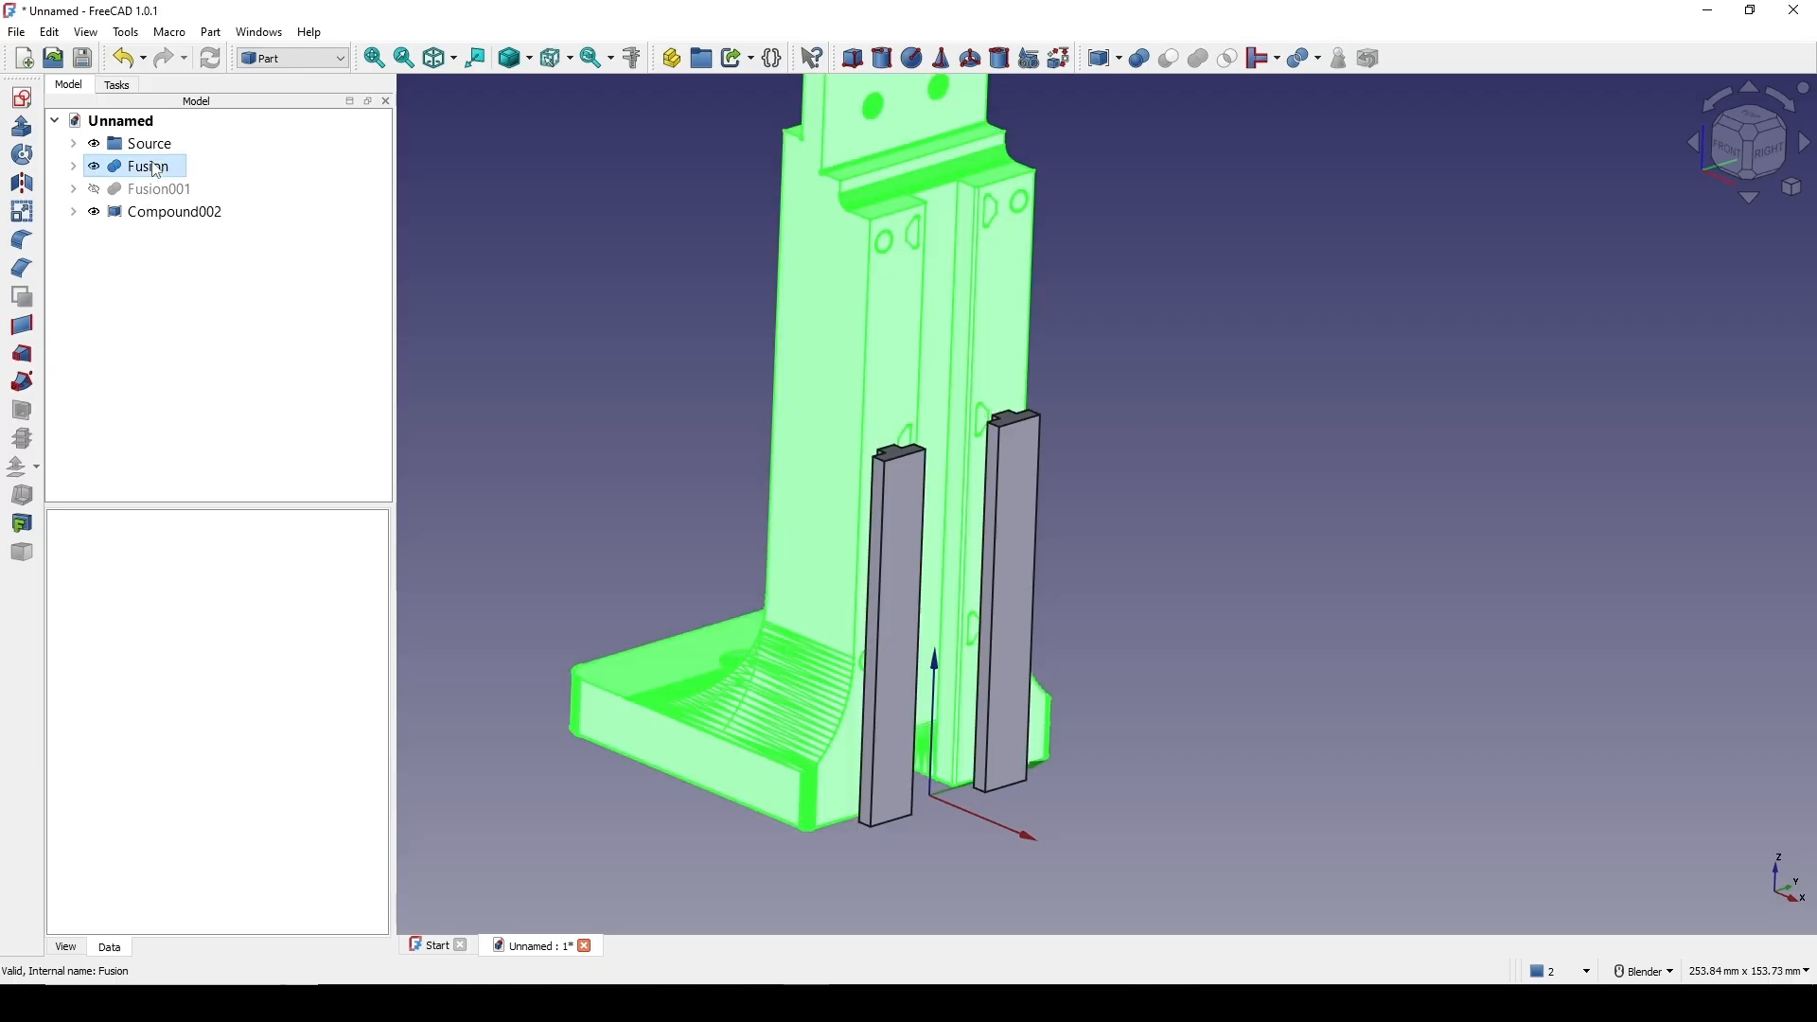
left_click(156, 212, "ctrl")
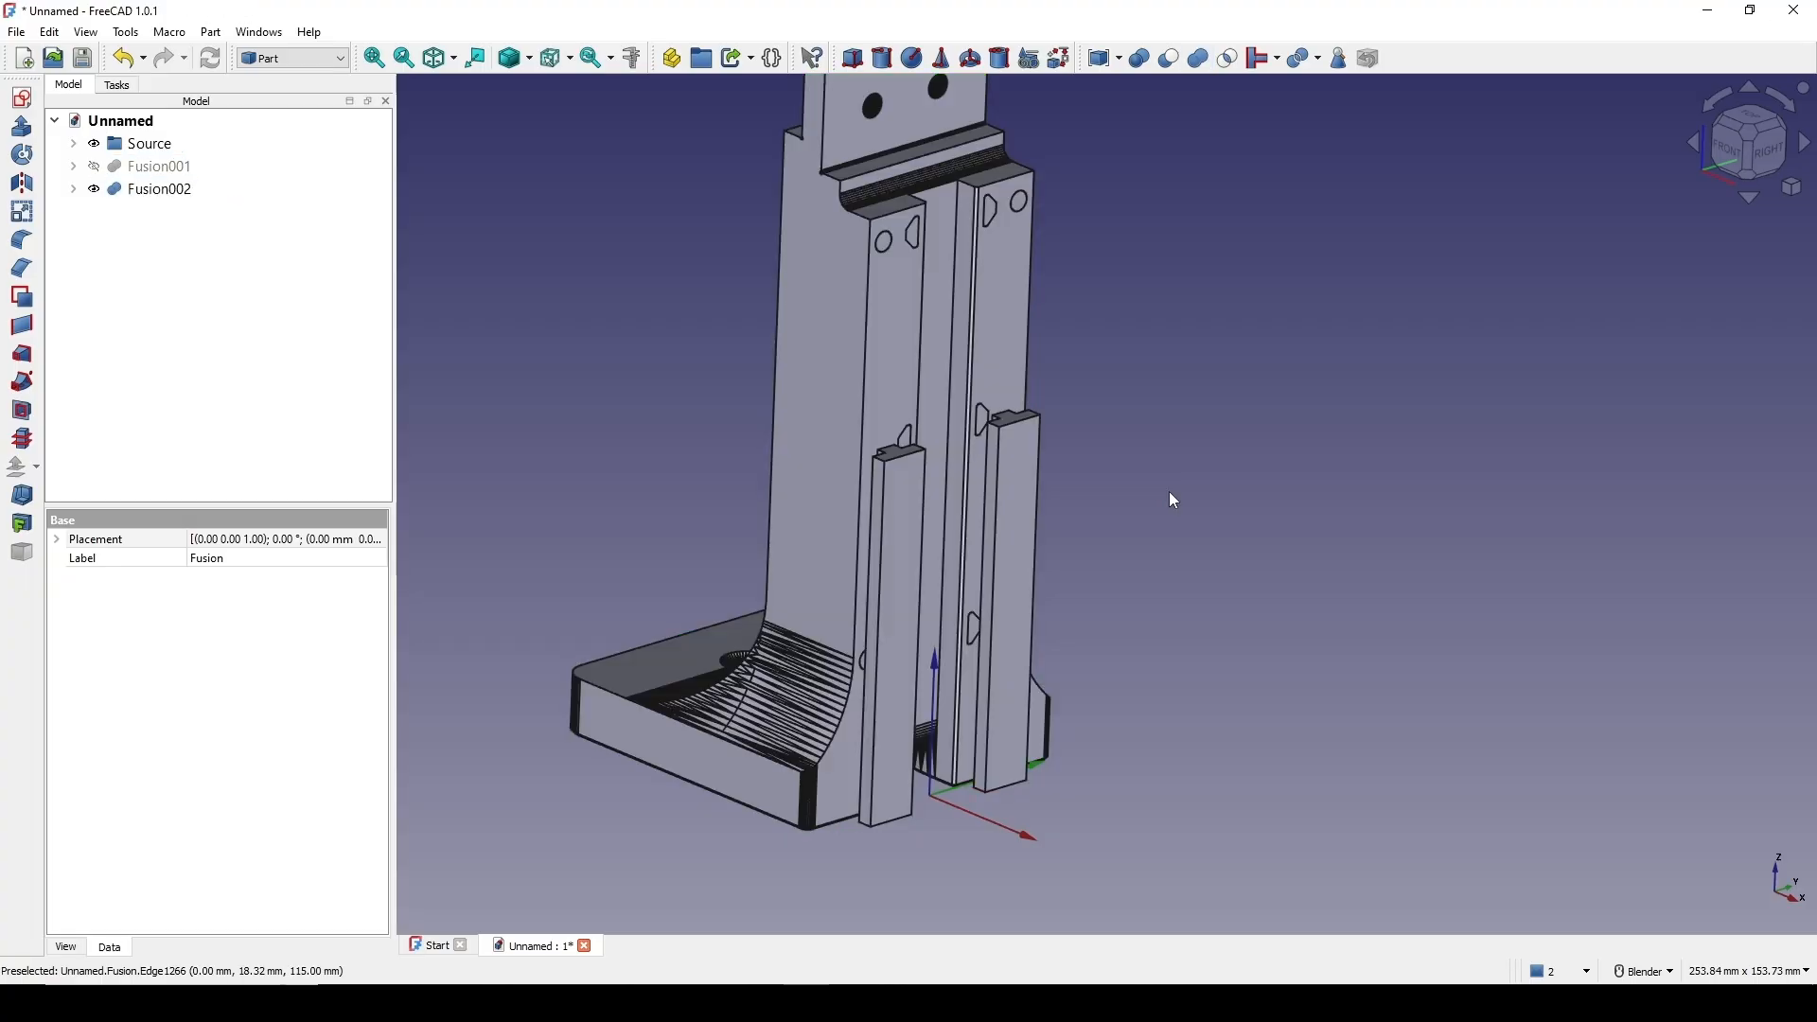
middle_click_drag(1045, 517, 1108, 520)
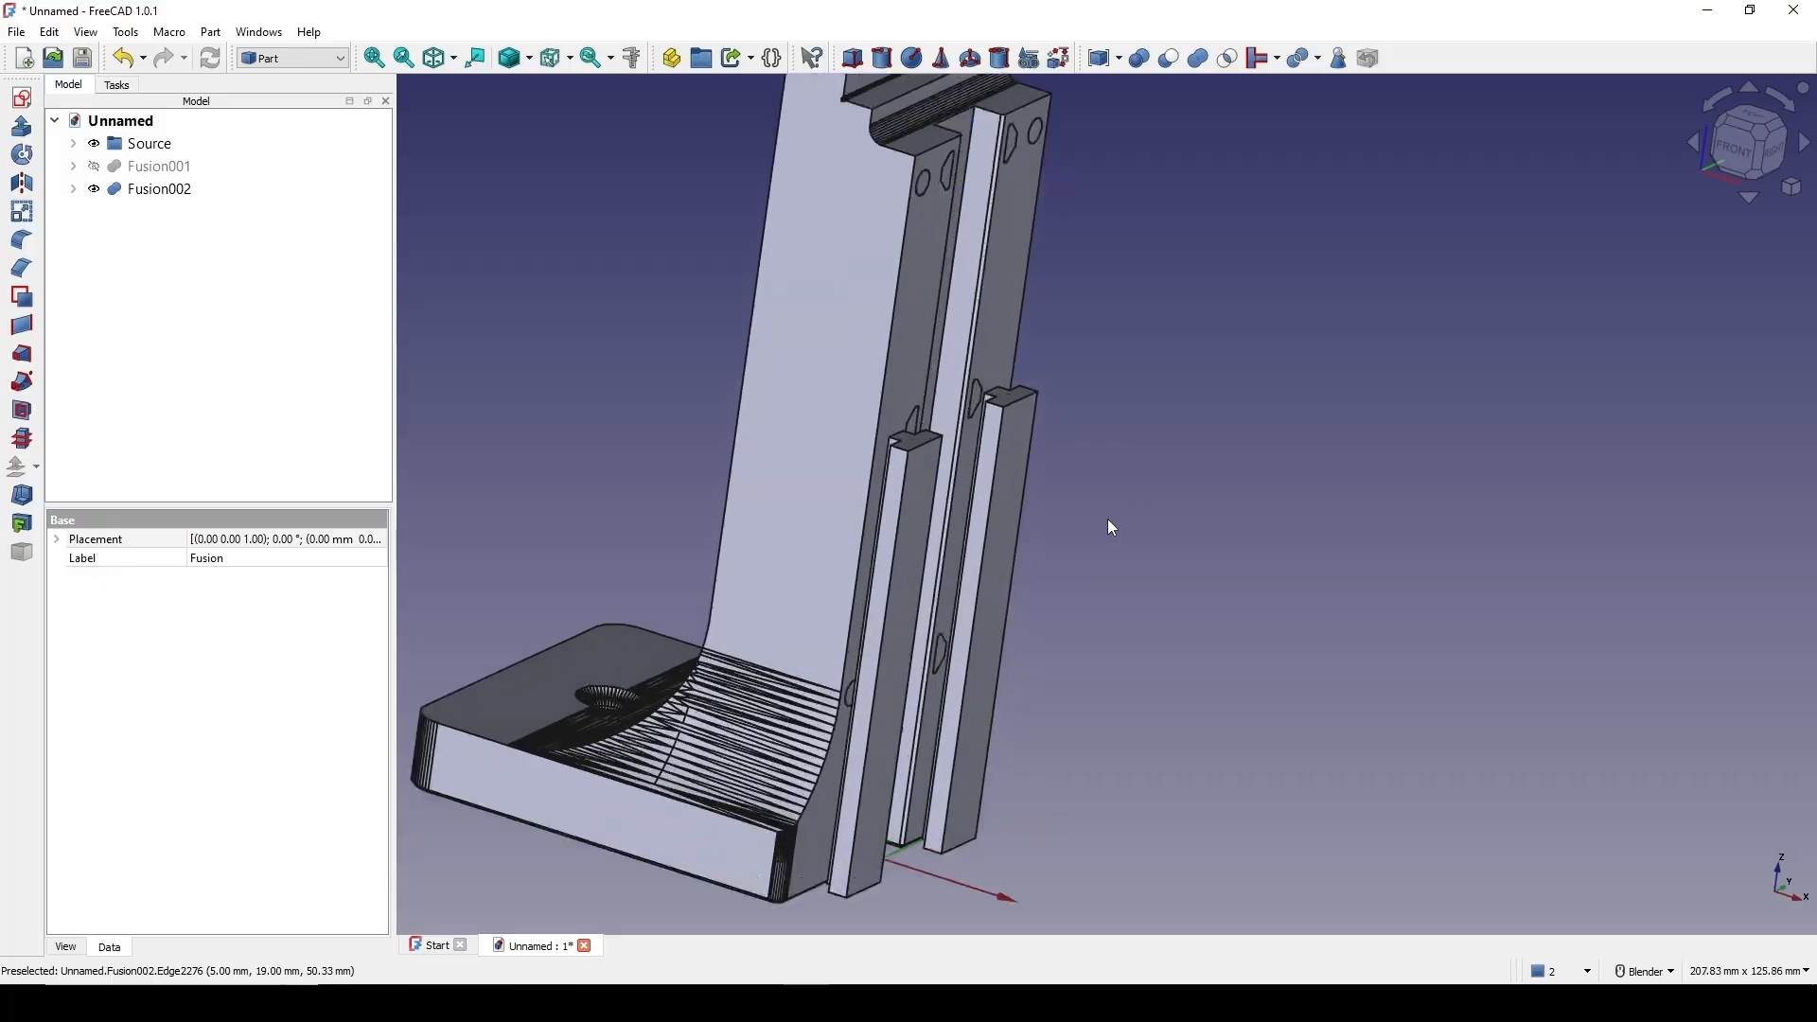
Examine the rails fused to the foot from several angles, temporarily showing the lid to check how their T profile sits inside it
scroll(1003, 508, "up", 2)
middle_click_drag(884, 490, 746, 409)
middle_click_drag(1032, 514, 1042, 396, "shift")
middle_click_drag(971, 442, 994, 555)
scroll(992, 549, "down", 1)
middle_click_drag(670, 446, 1069, 419)
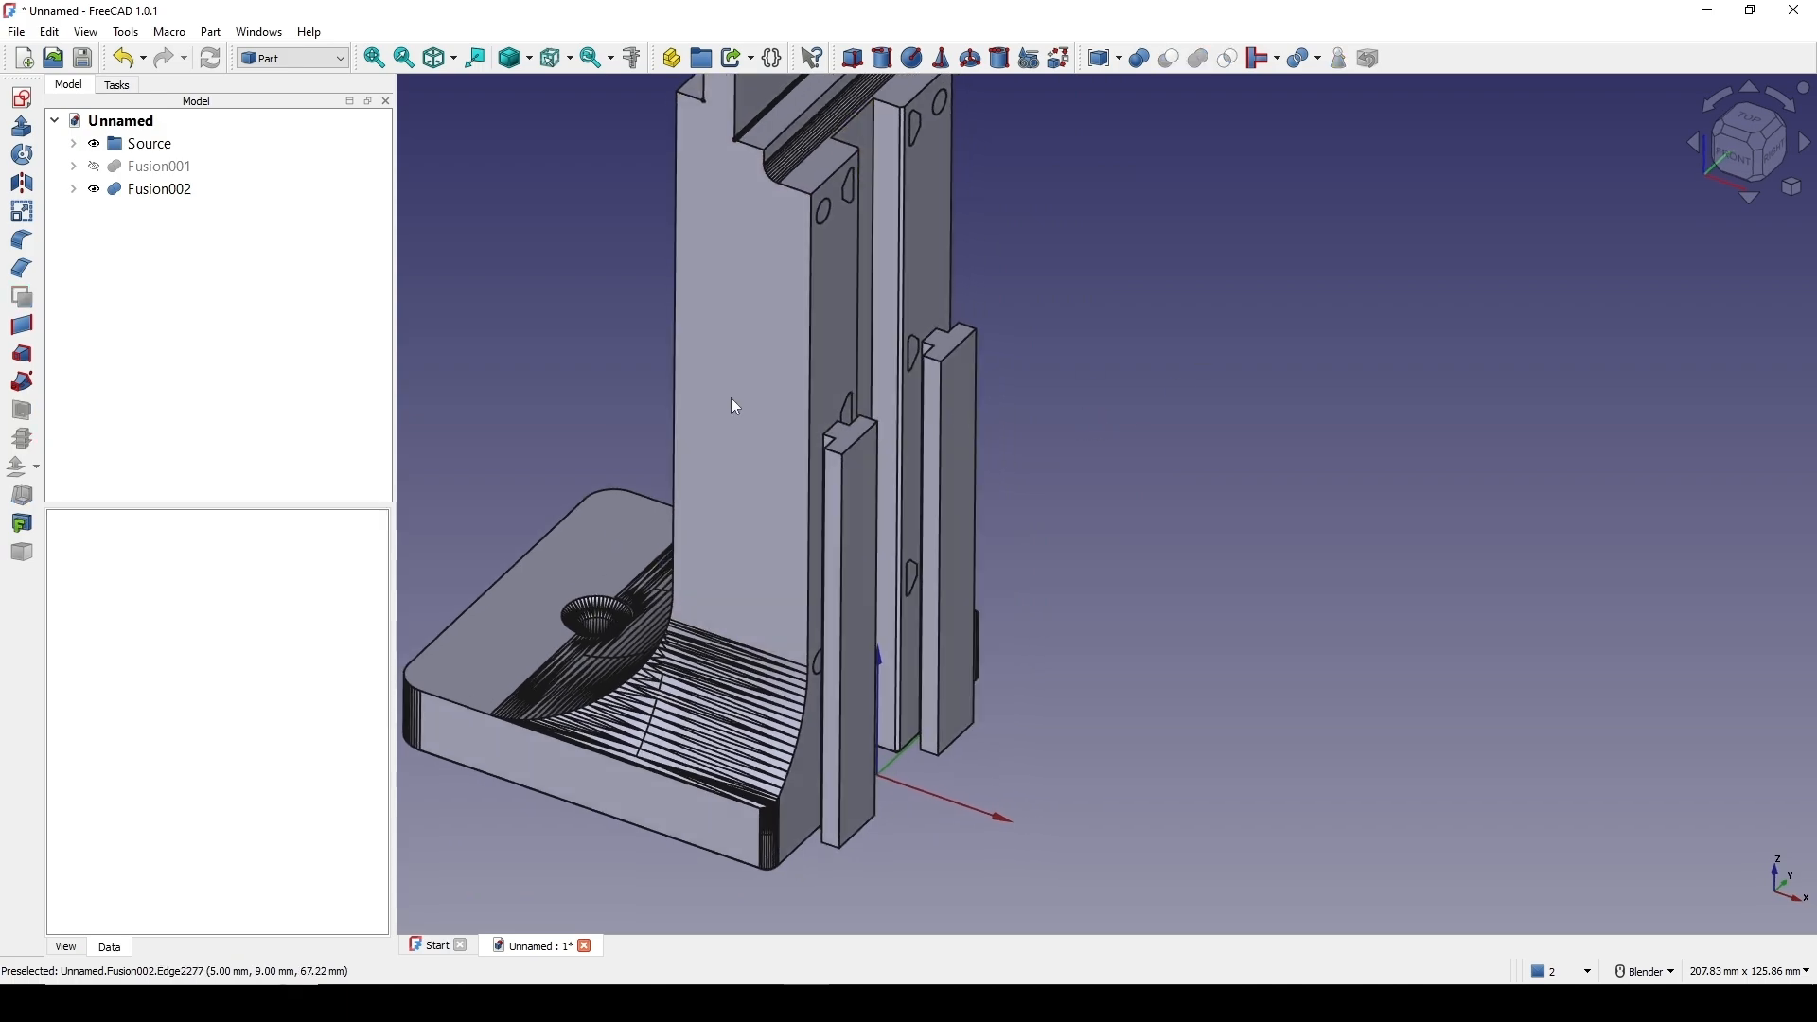
middle_click_drag(998, 478, 990, 434)
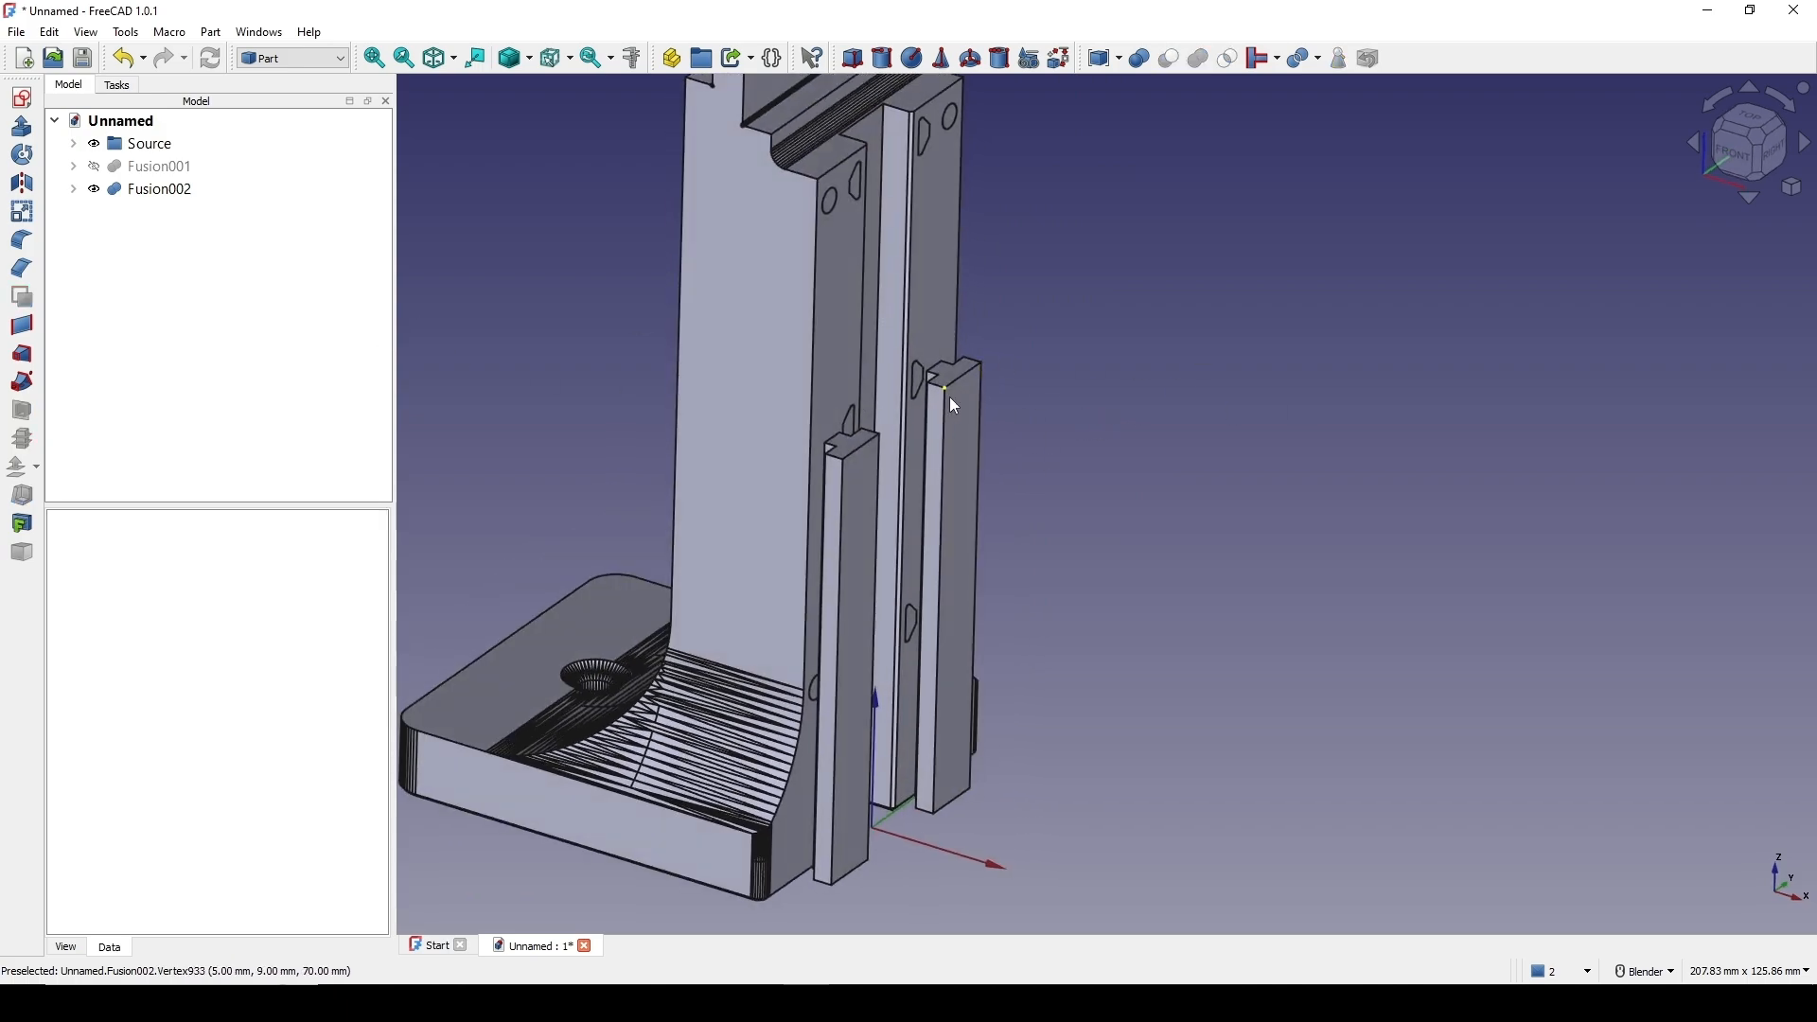
left_click(159, 166)
key("space")
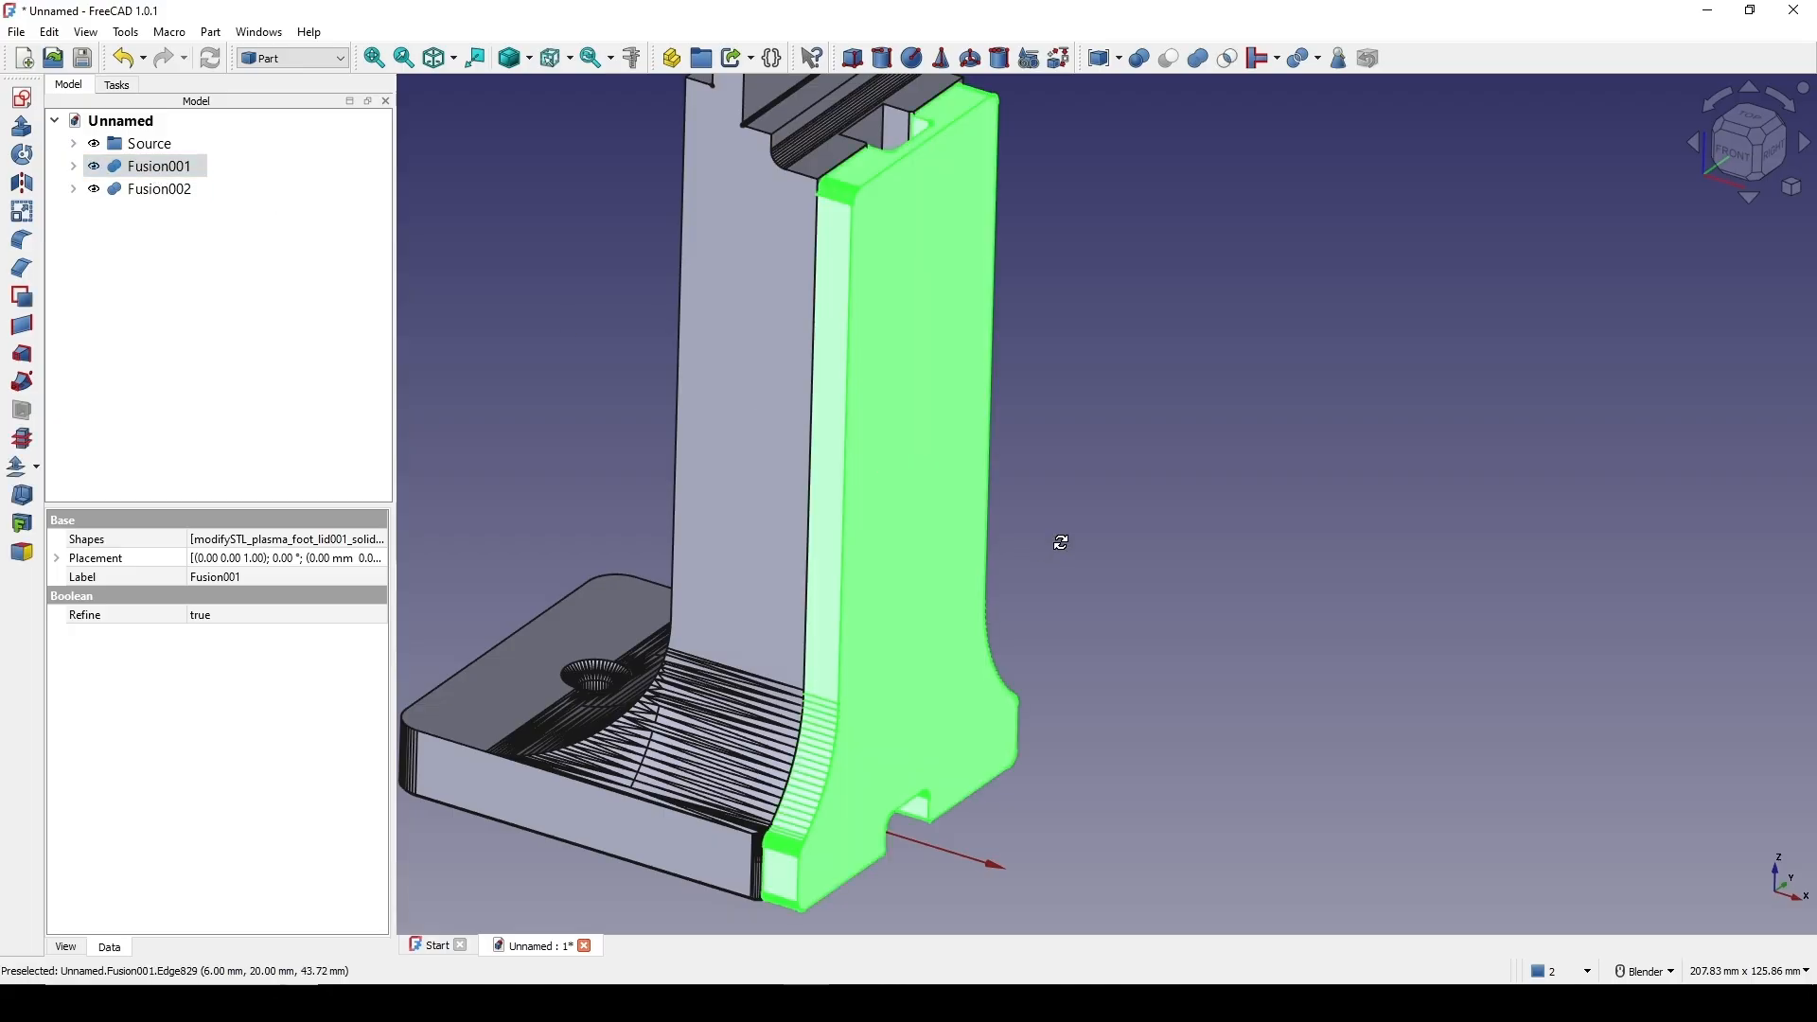
middle_click_drag(1058, 540, 1030, 400)
scroll(1043, 520, "up", 2)
middle_click_drag(1047, 461, 1060, 407)
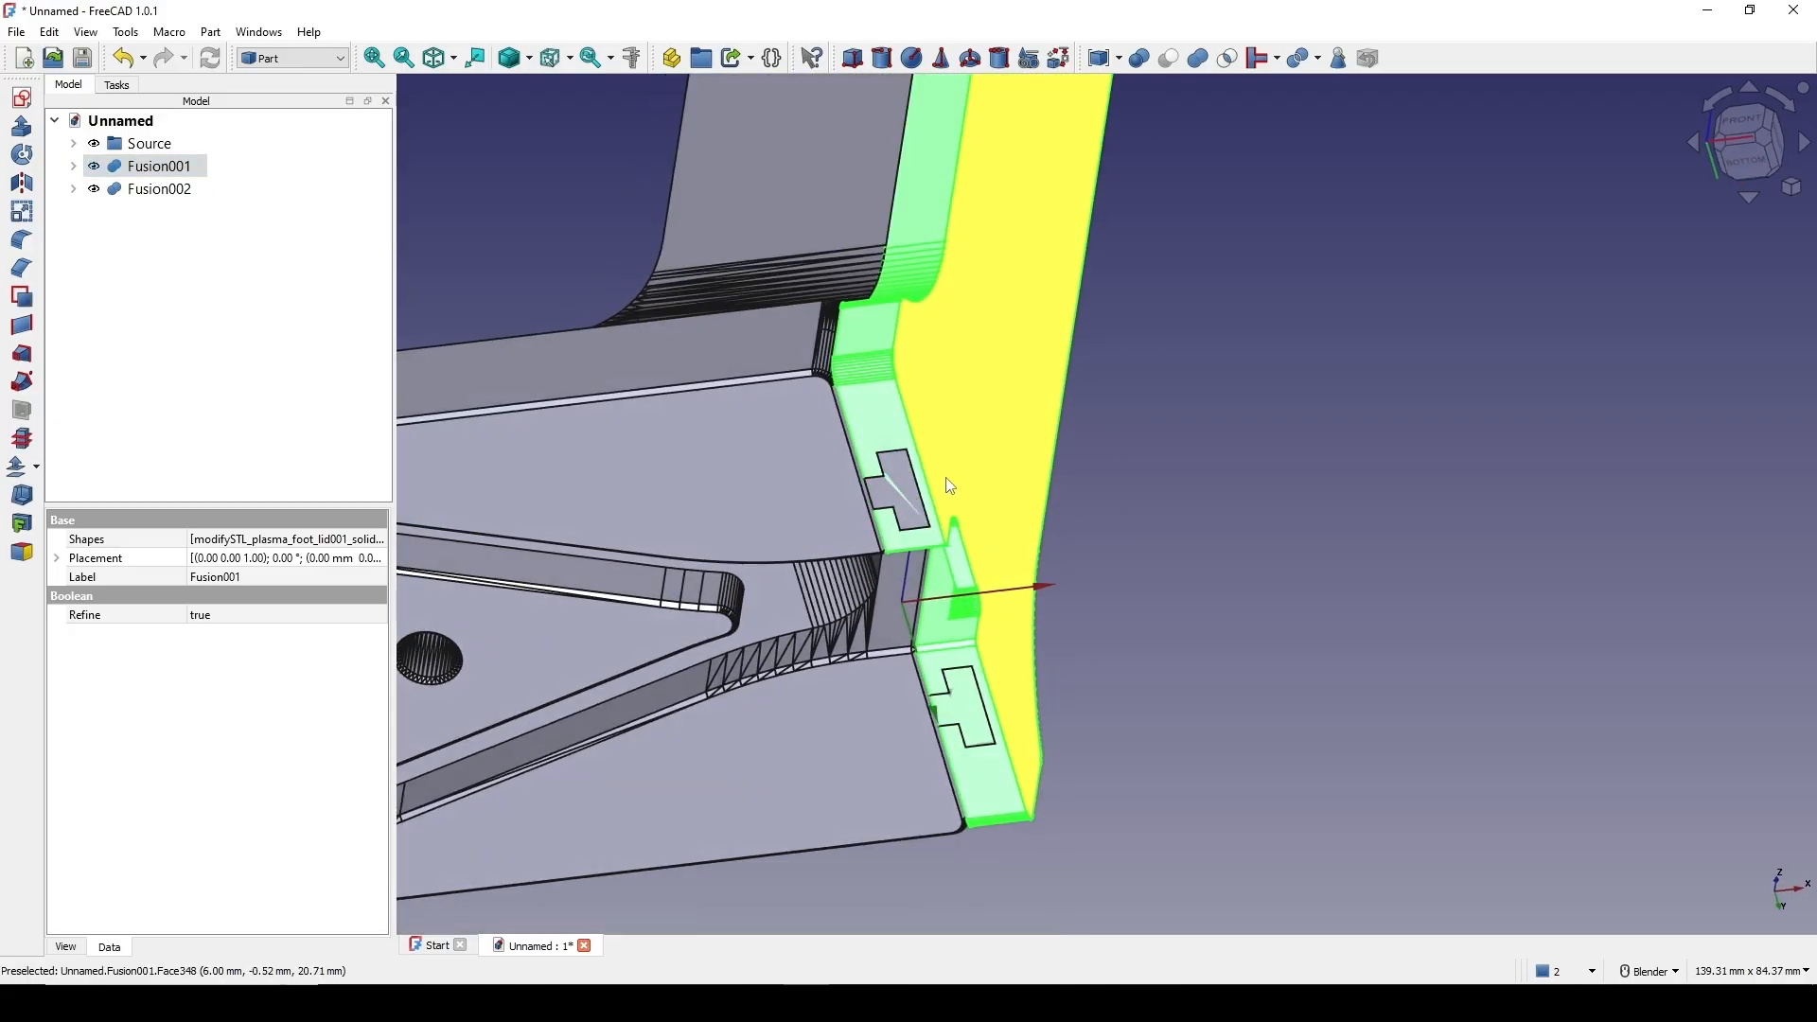
scroll(899, 490, "up", 2)
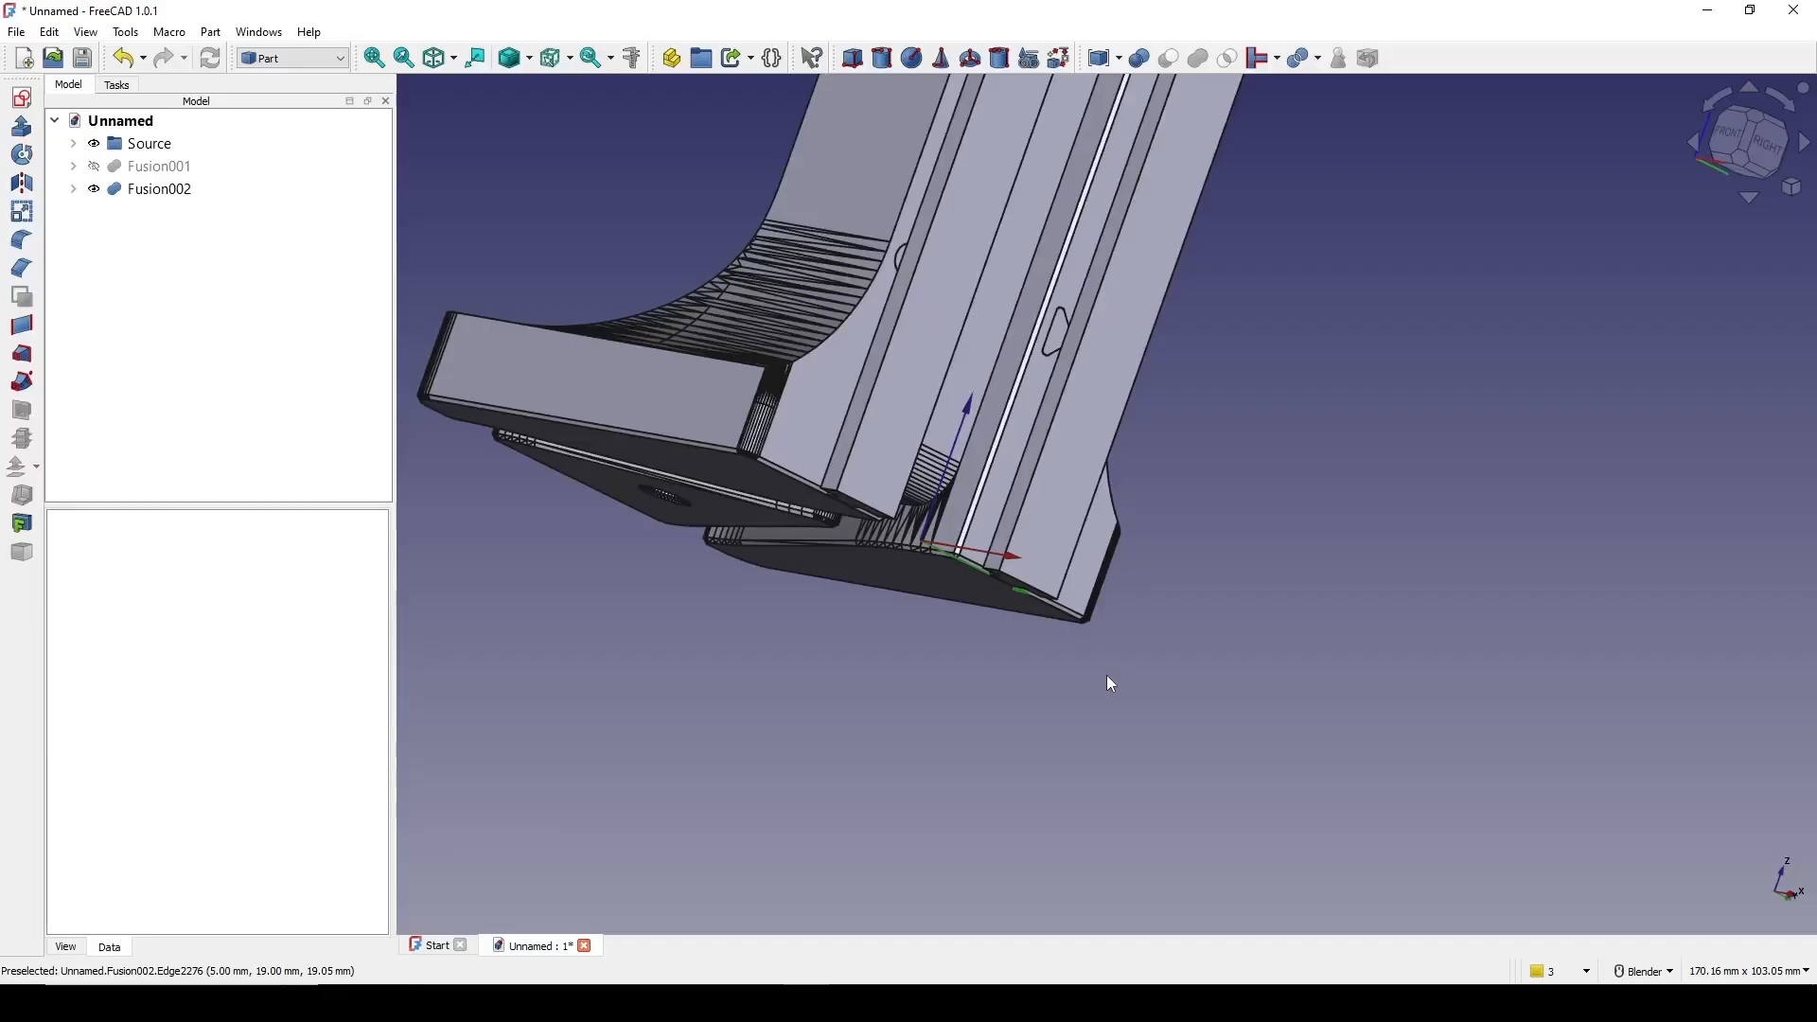
scroll(1108, 682, "up", 3)
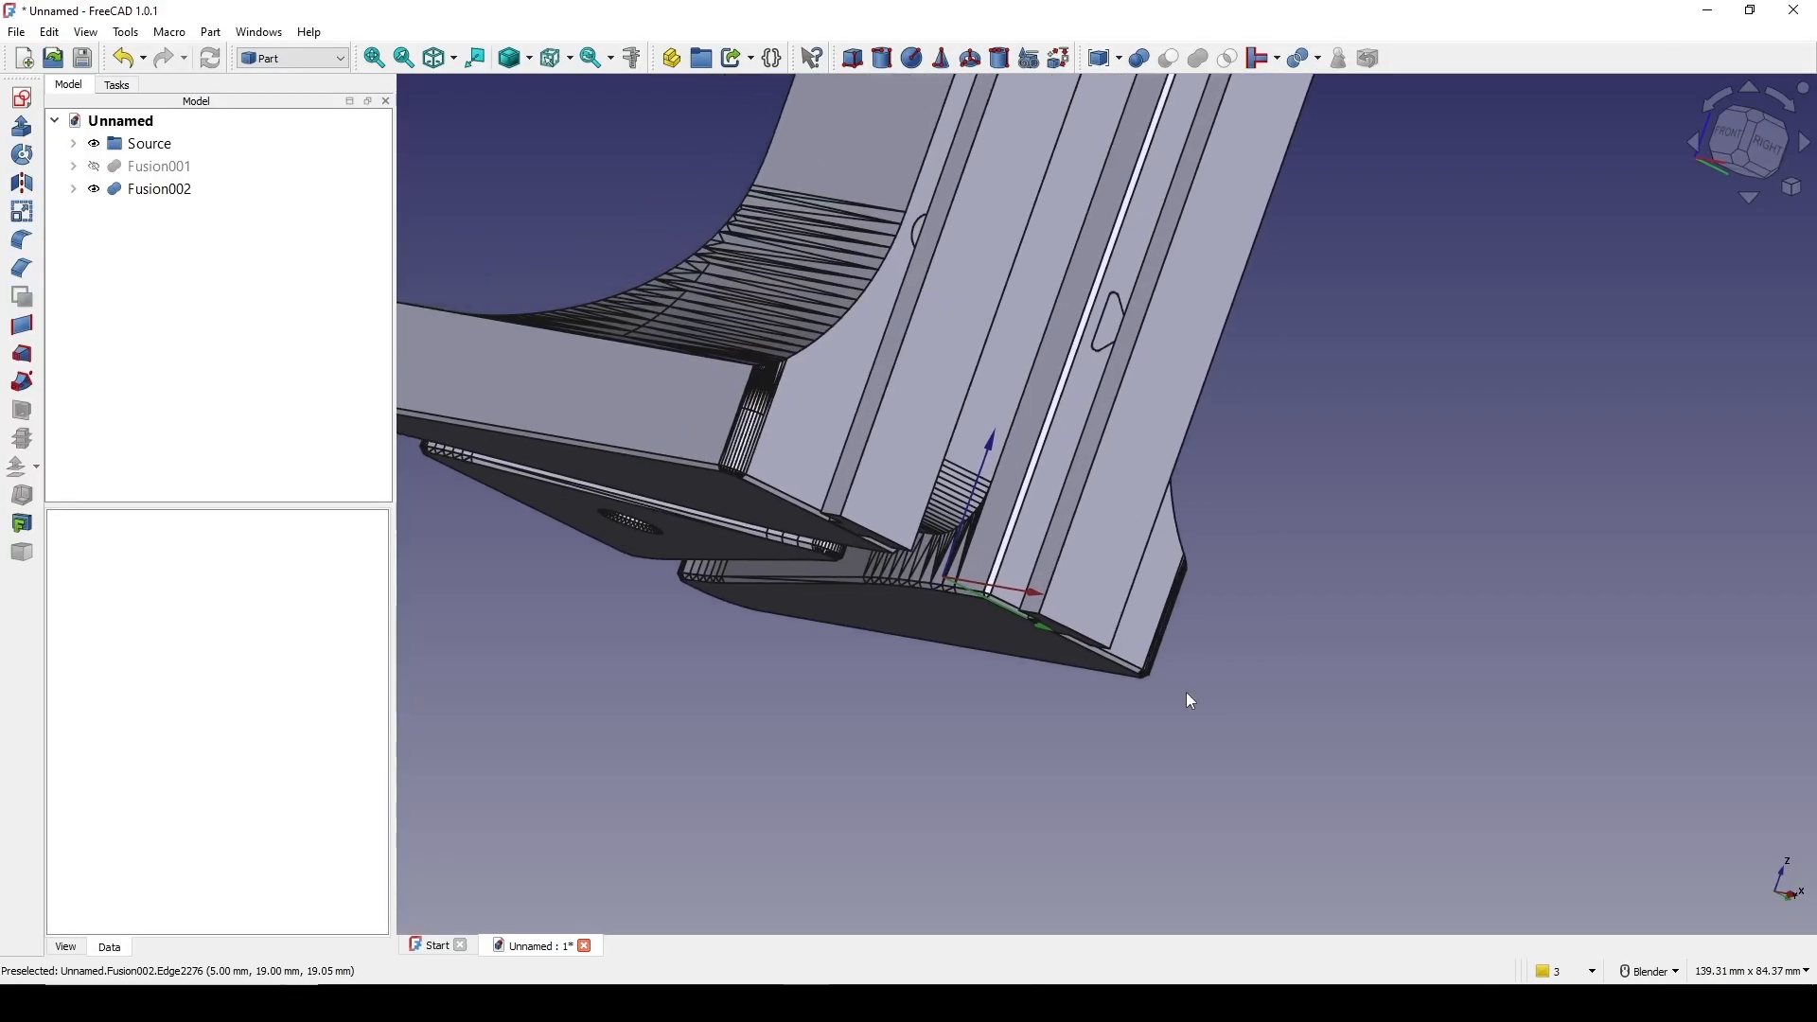
Create a 0.4 mm 3D offset of the original rail extrusion nested in the fused foot's compound, using Skin mode and Arc joins
left_click(73, 189)
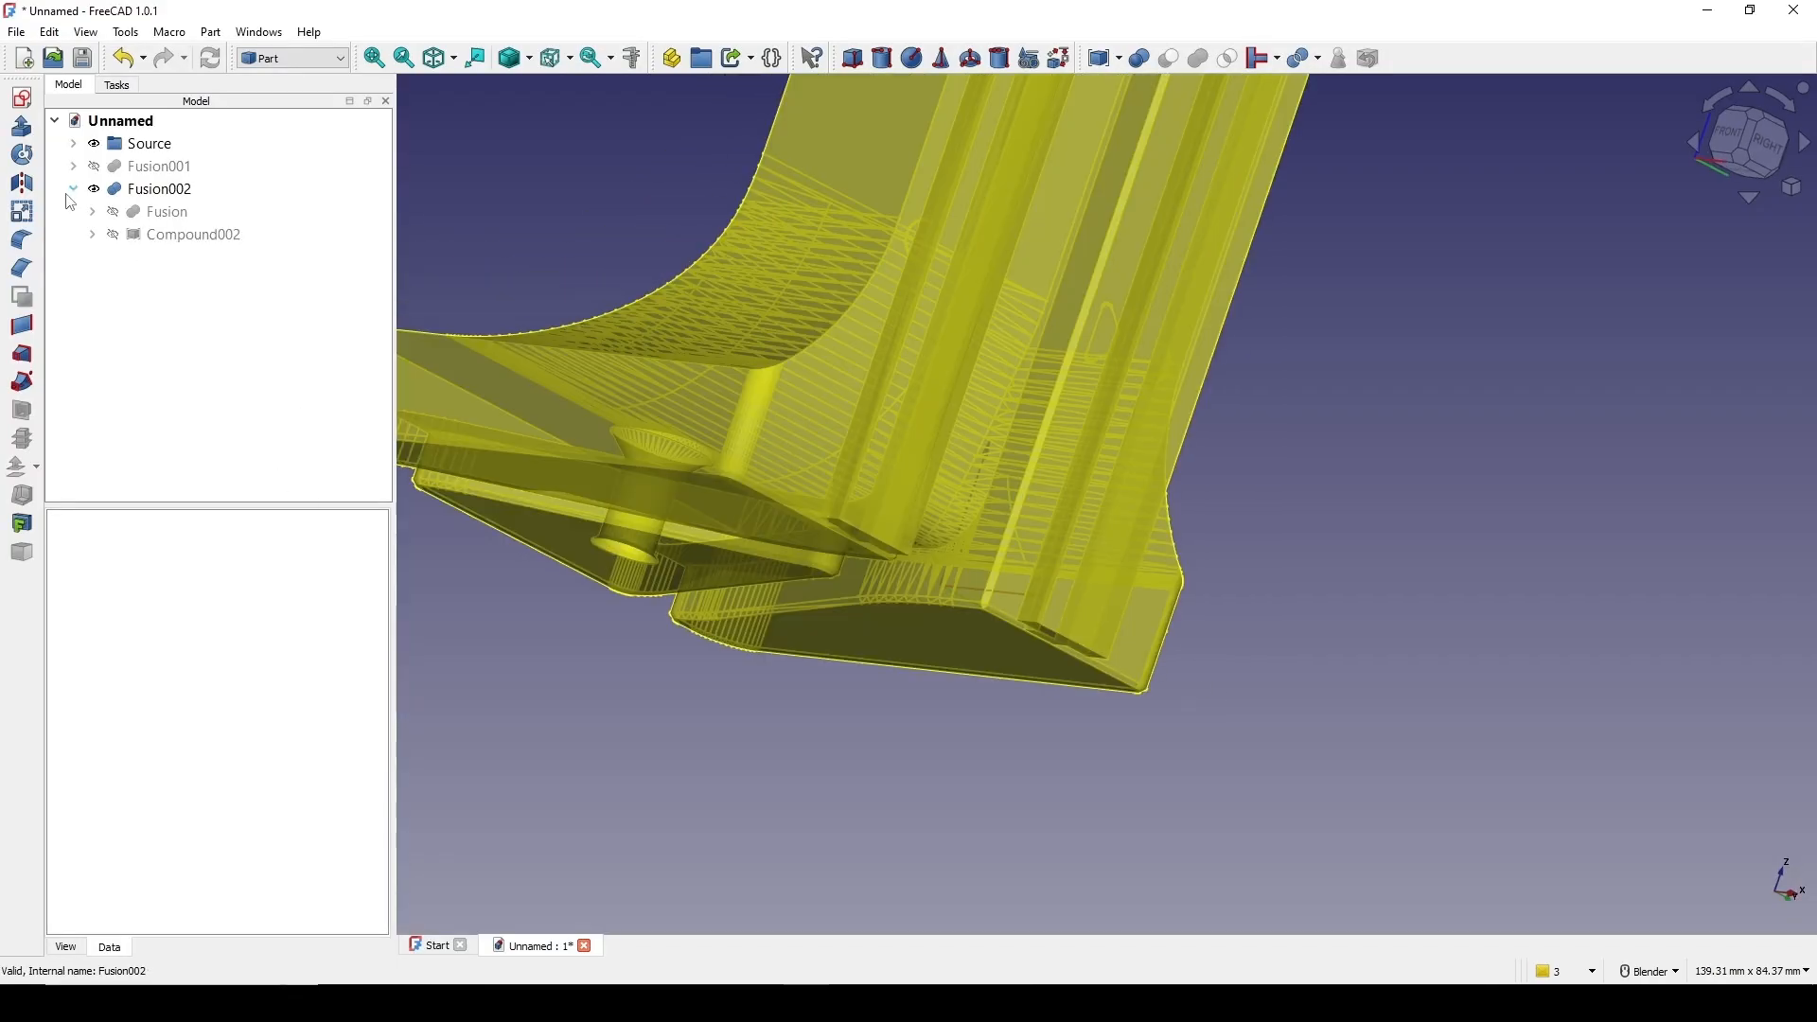
left_click(91, 234)
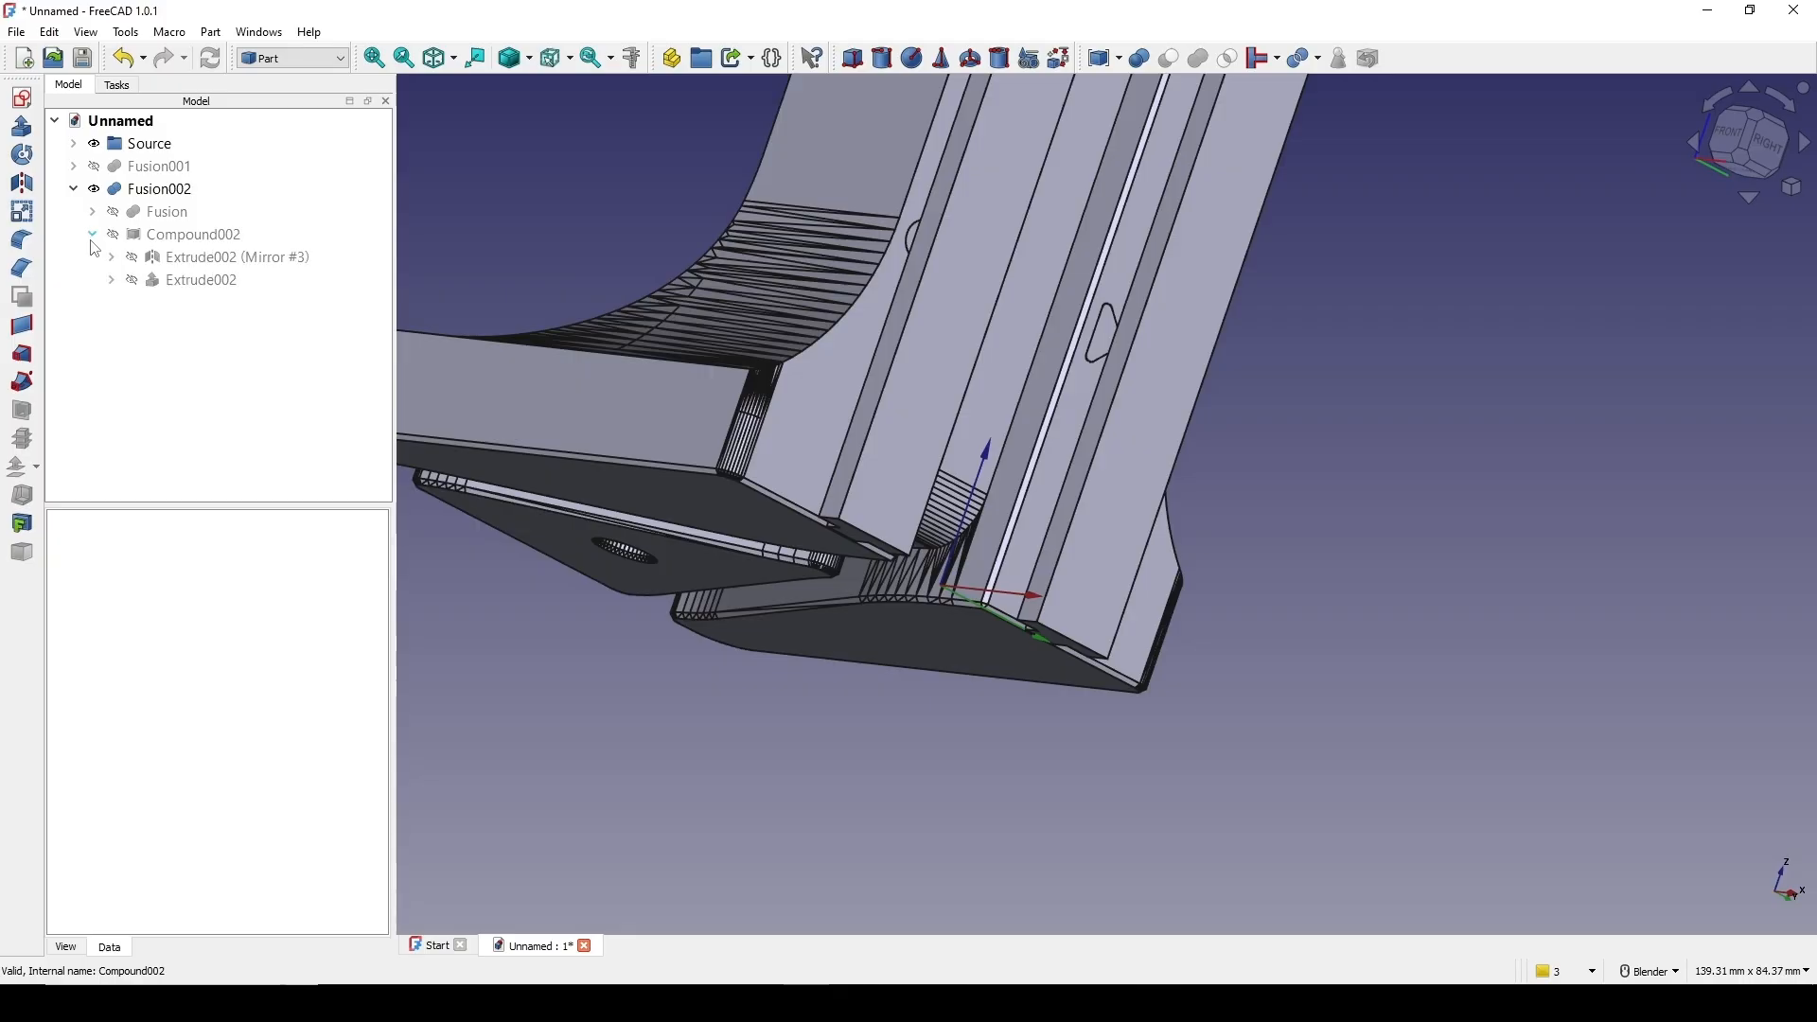
left_click(195, 281)
key("space")
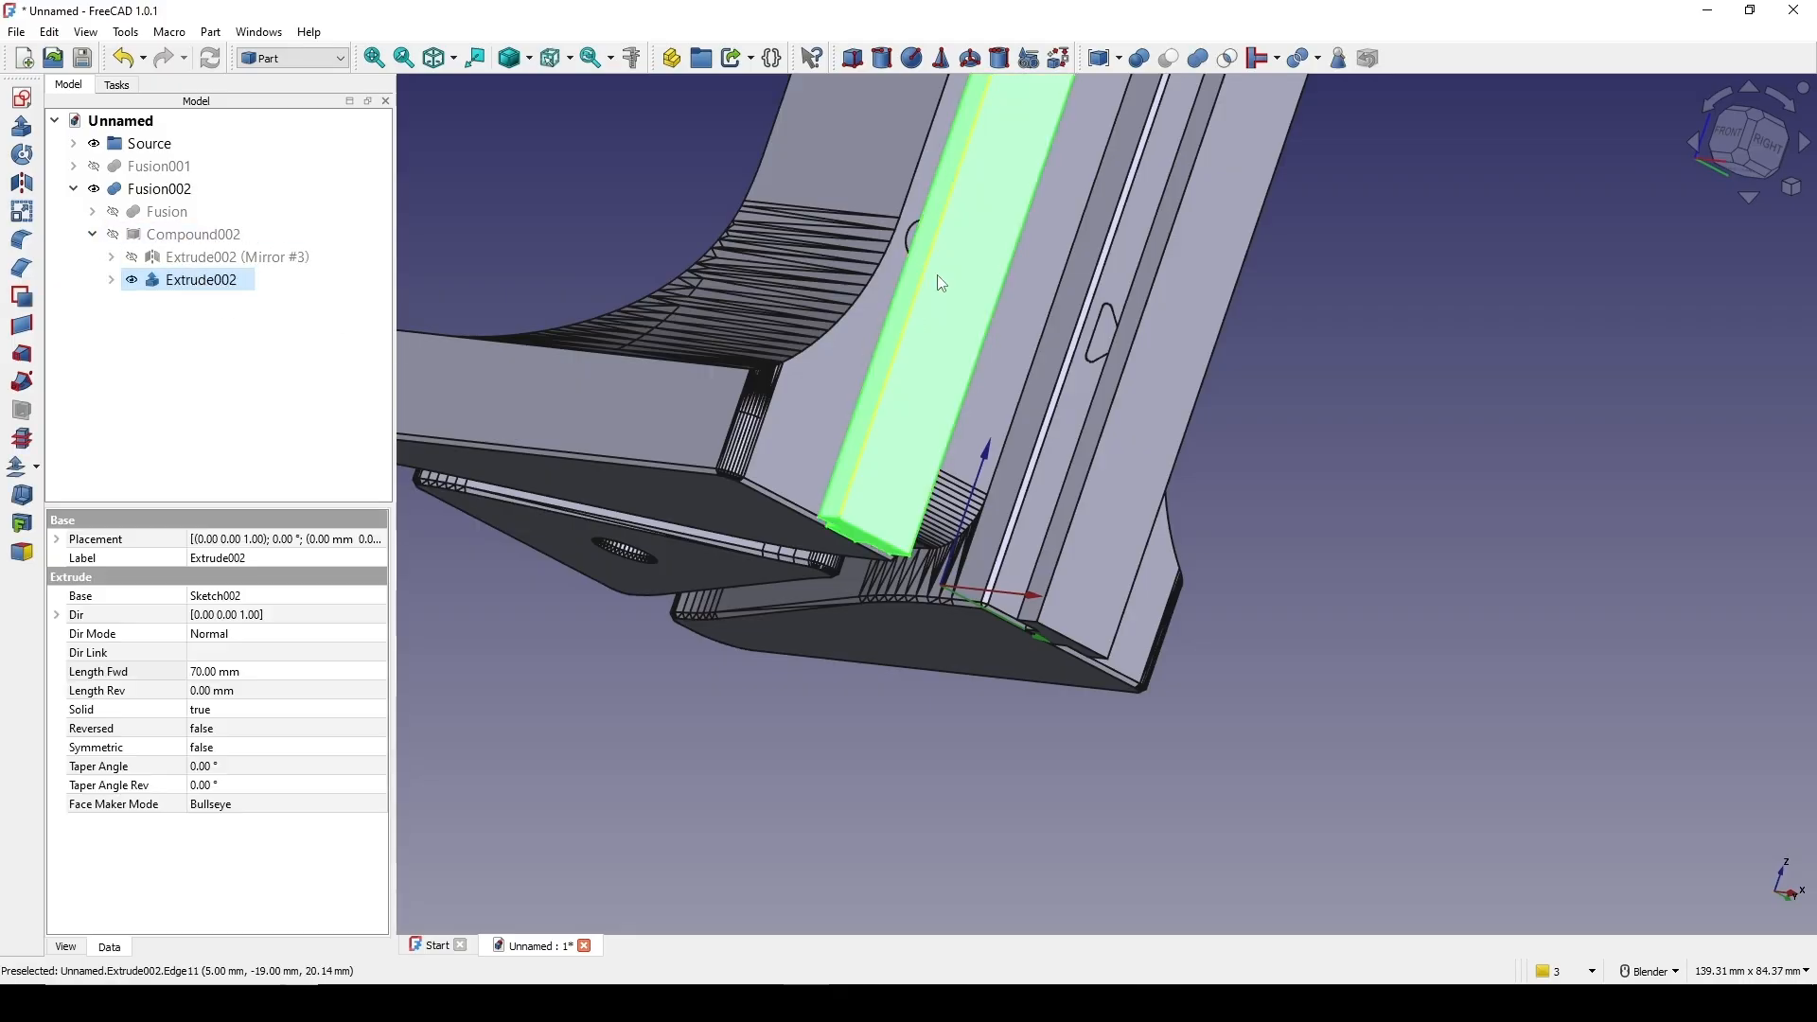
key("space")
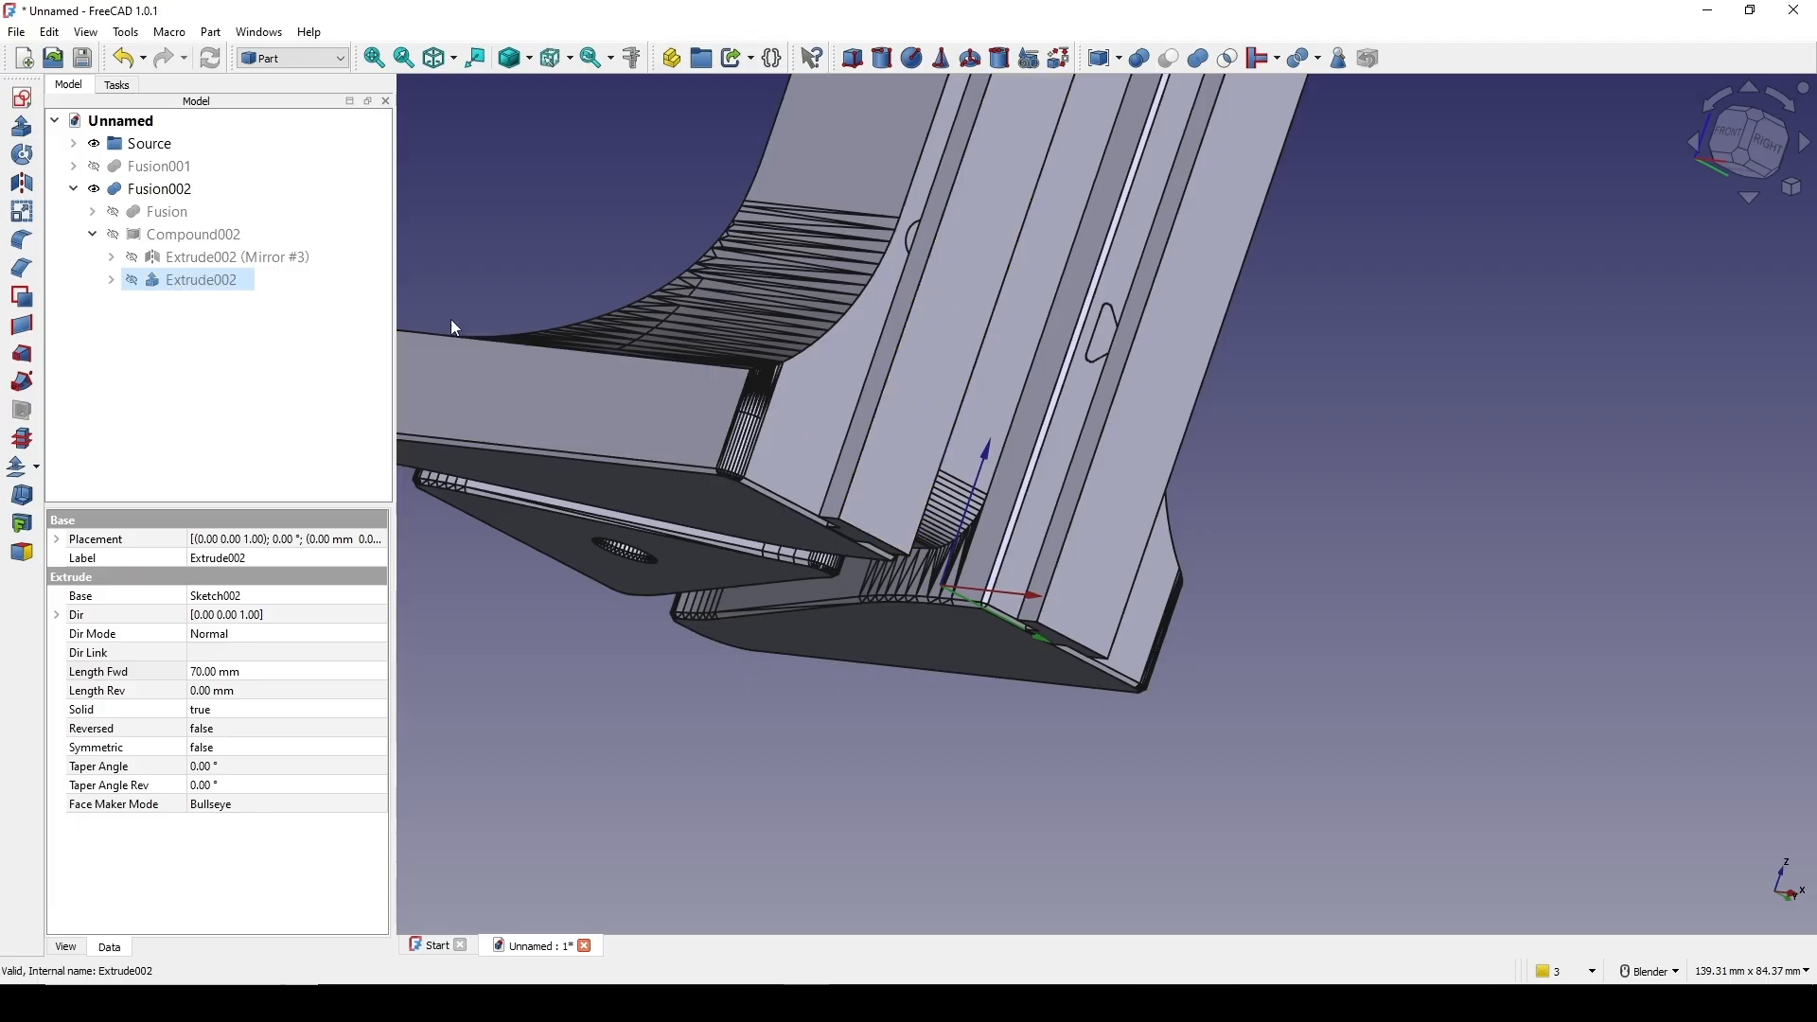
middle_click_drag(793, 327, 833, 487)
middle_click_drag(1049, 520, 1044, 393)
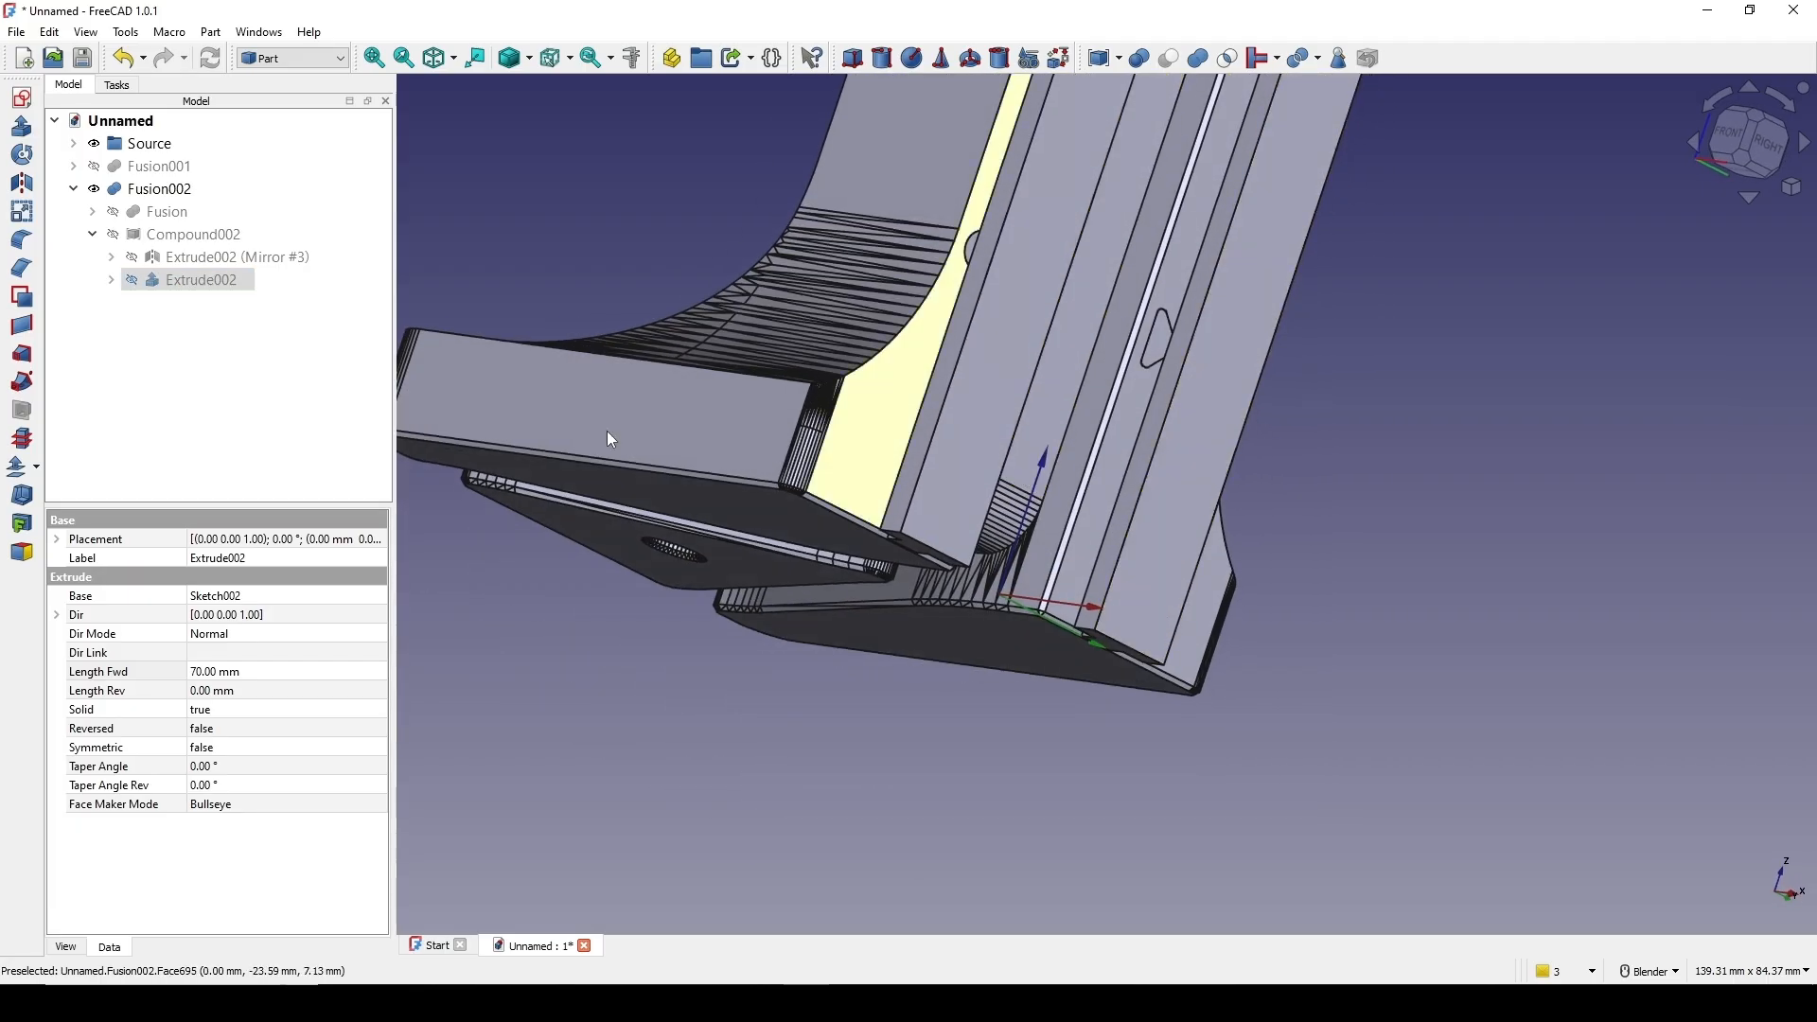
left_click(37, 467)
left_click(85, 464)
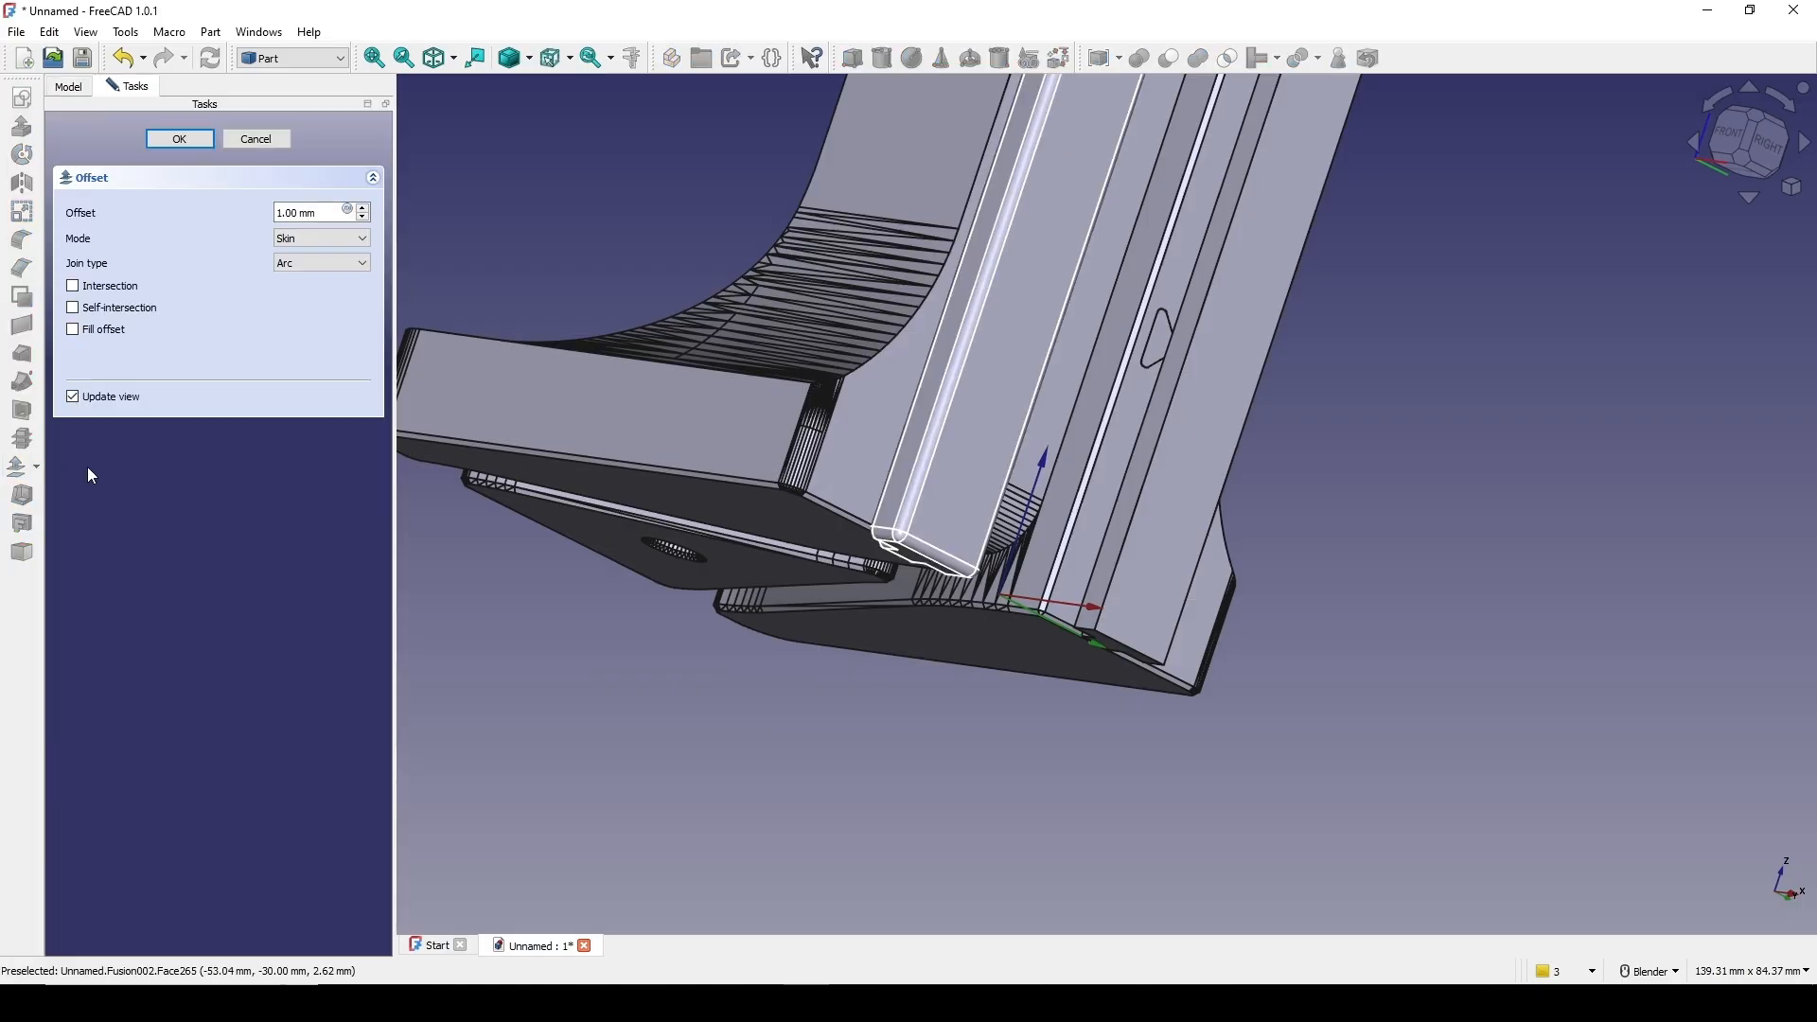
middle_click_drag(1065, 455, 1047, 546)
scroll(1085, 502, "up", 1)
scroll(1050, 523, "up", 1)
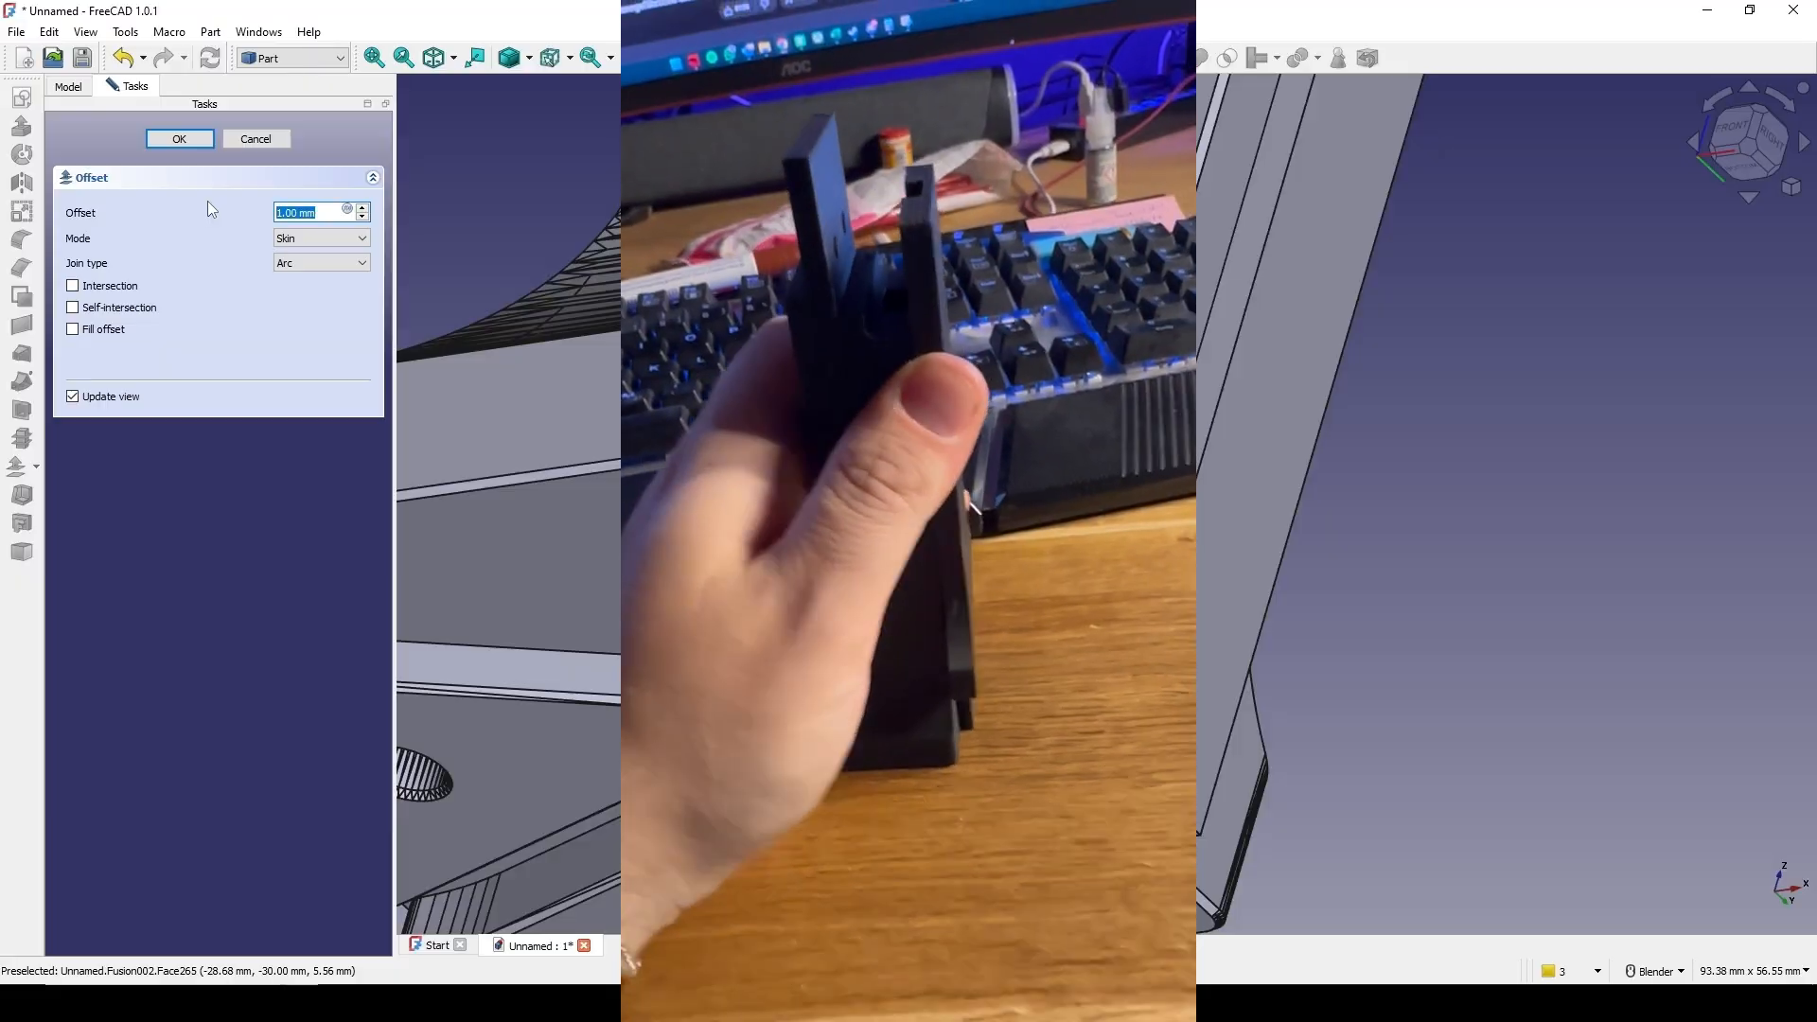
type(".4")
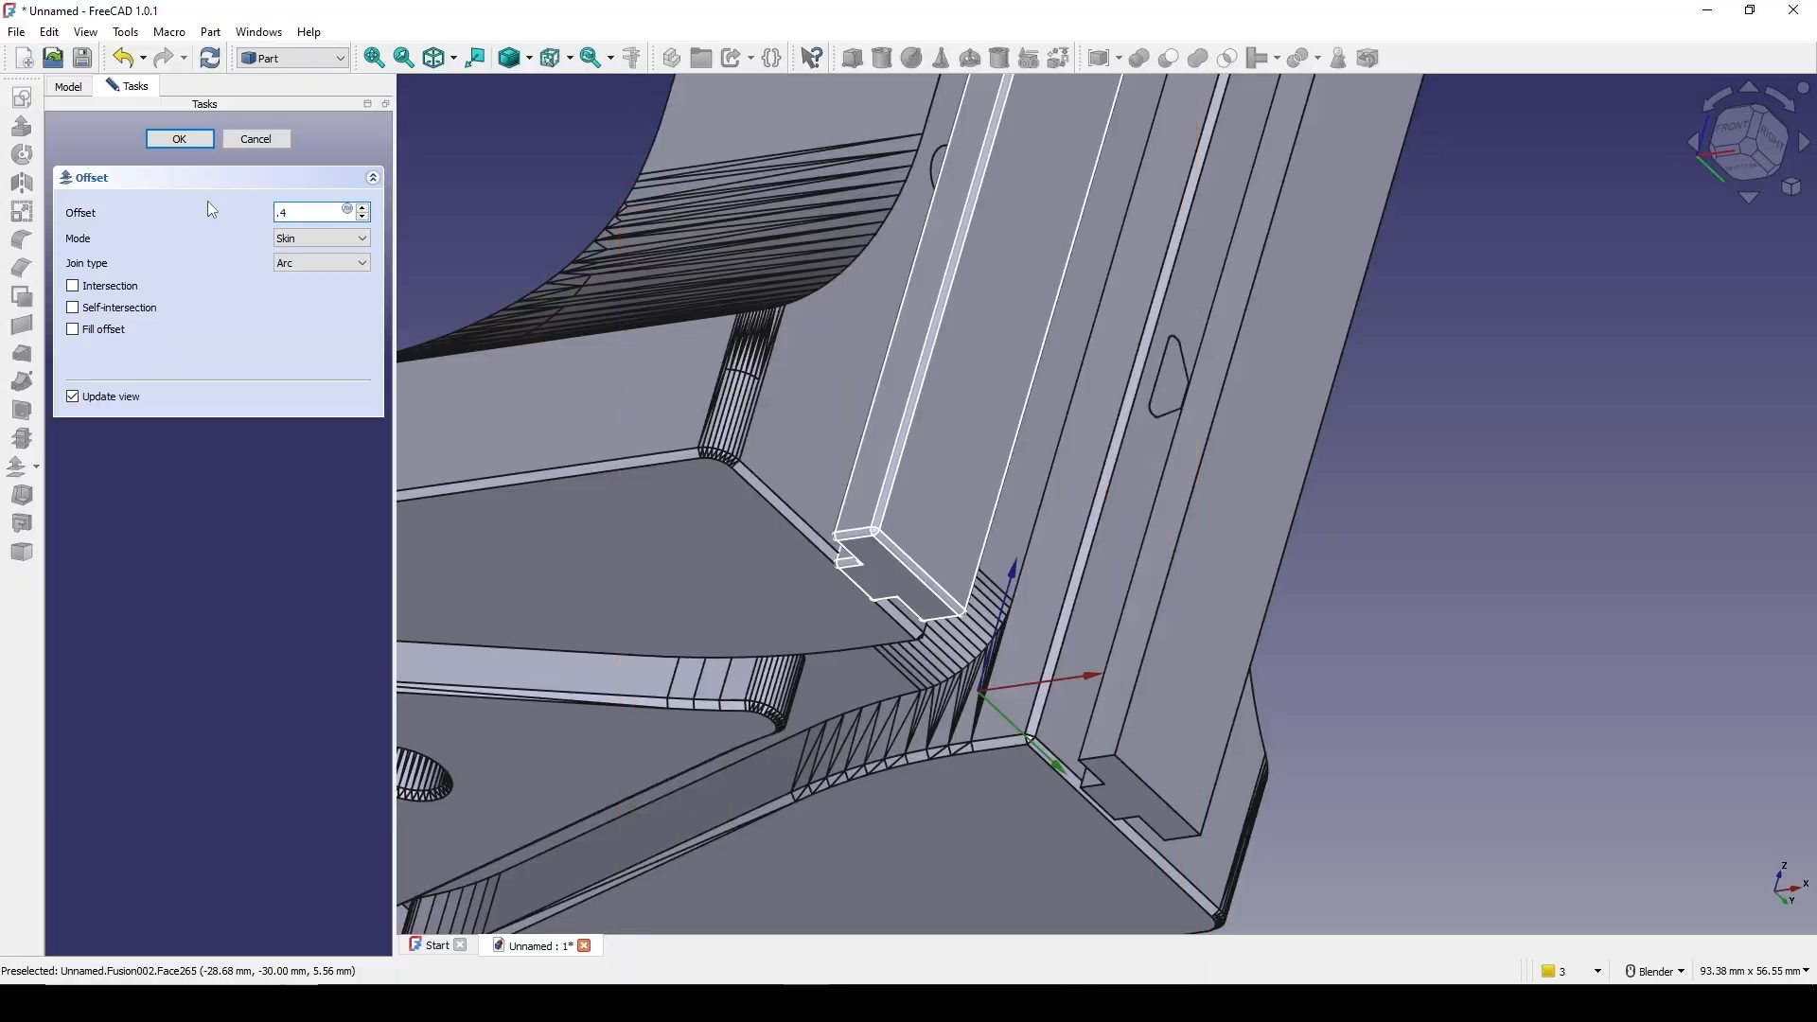
left_click(179, 139)
middle_click_drag(946, 467, 1022, 394)
Mirror the offset rail across the XZ plane
left_click(146, 303)
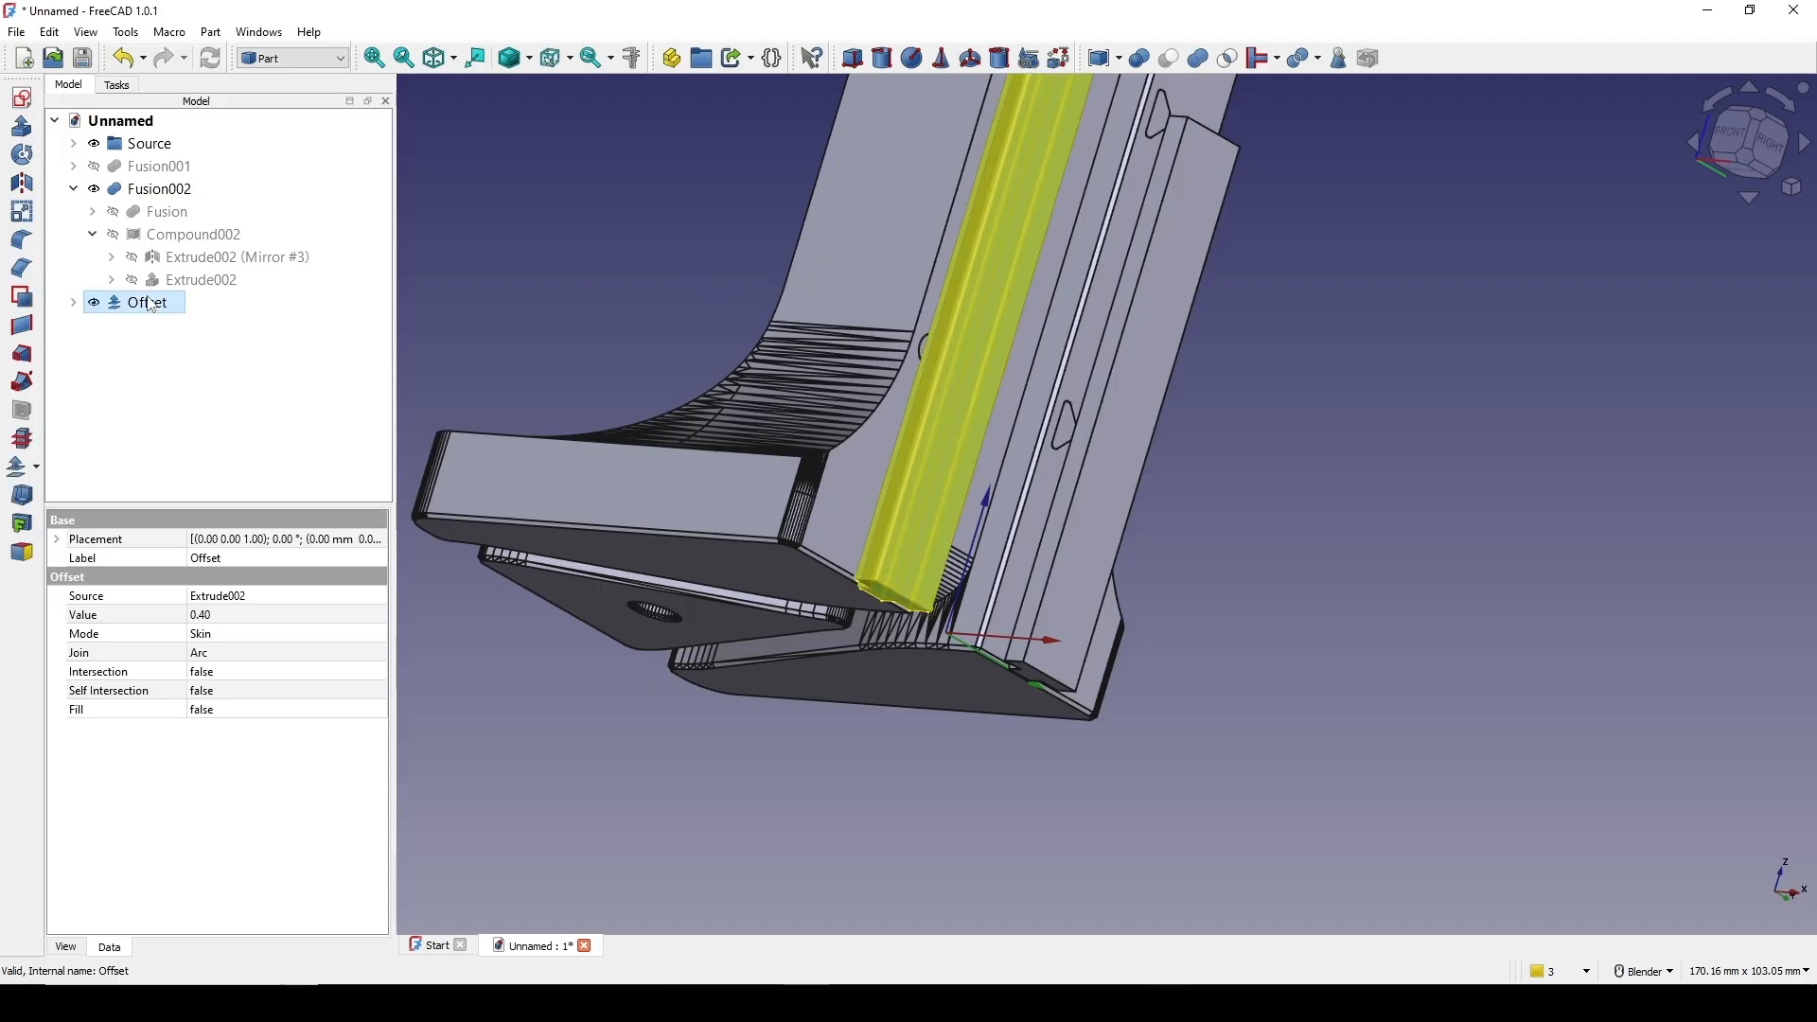
left_click(23, 186)
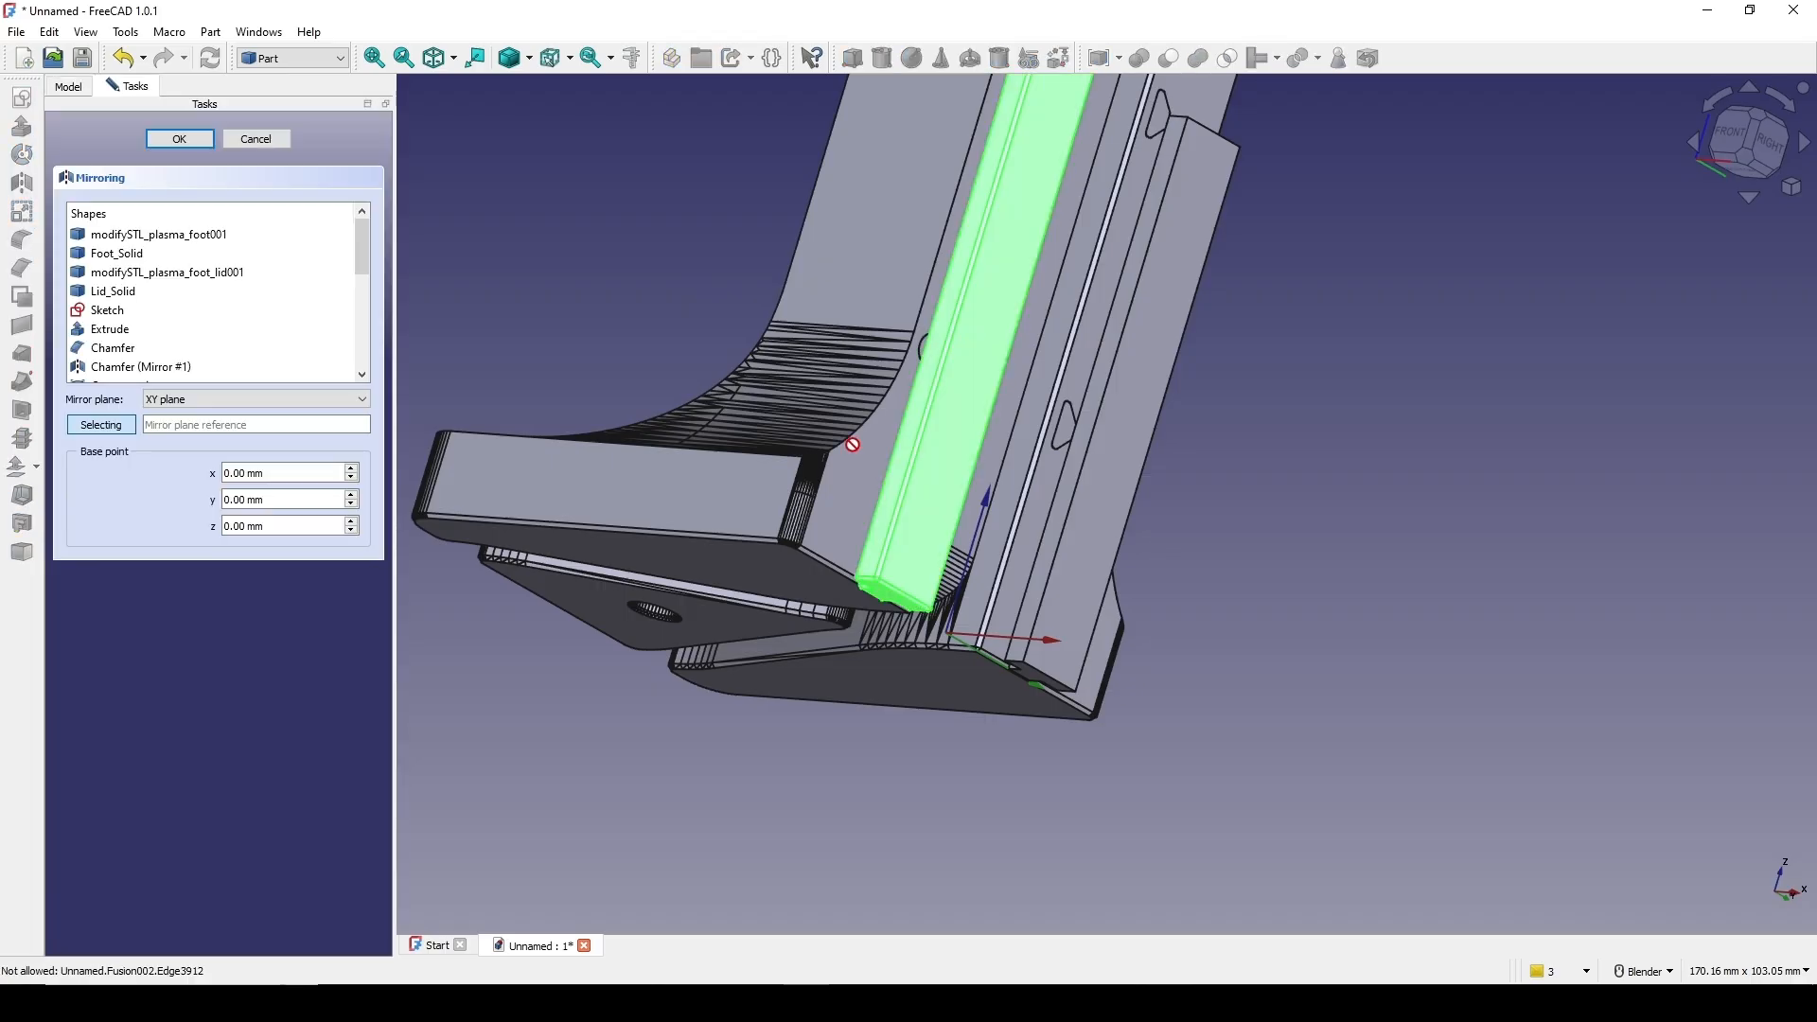
left_click(101, 423)
left_click(244, 399)
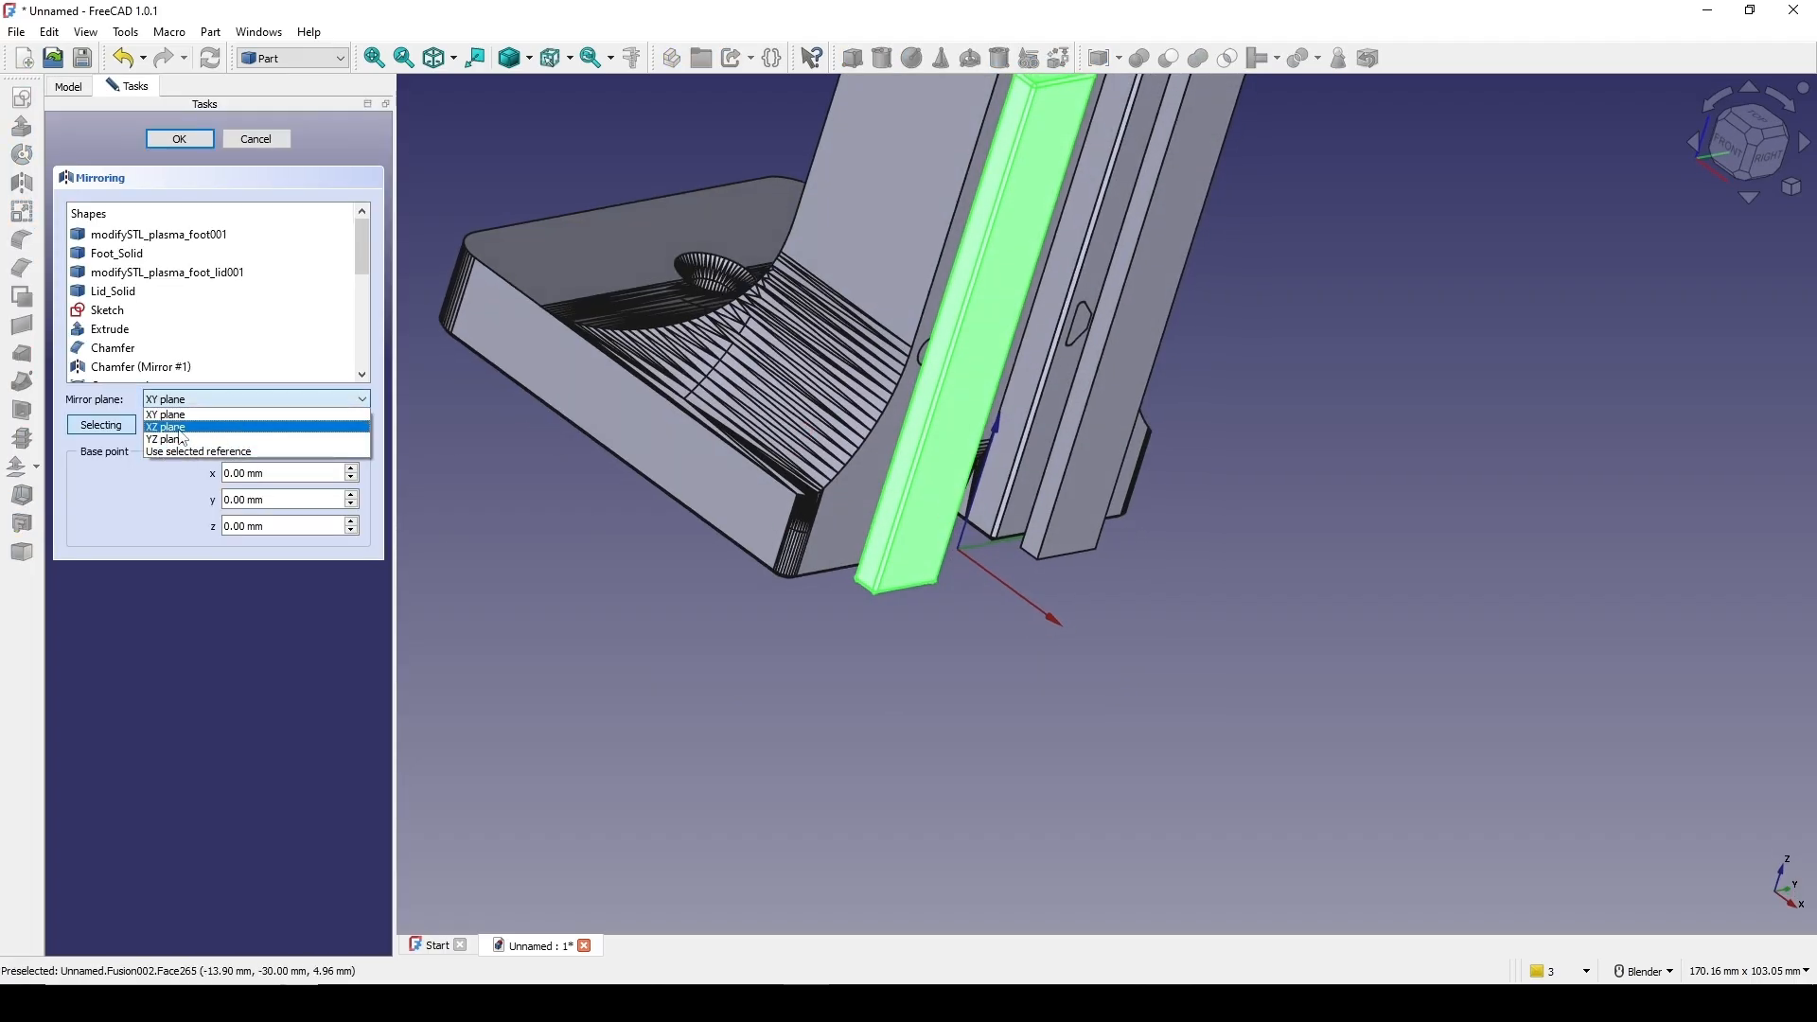
left_click(180, 429)
left_click(180, 139)
middle_click_drag(994, 398, 1052, 452)
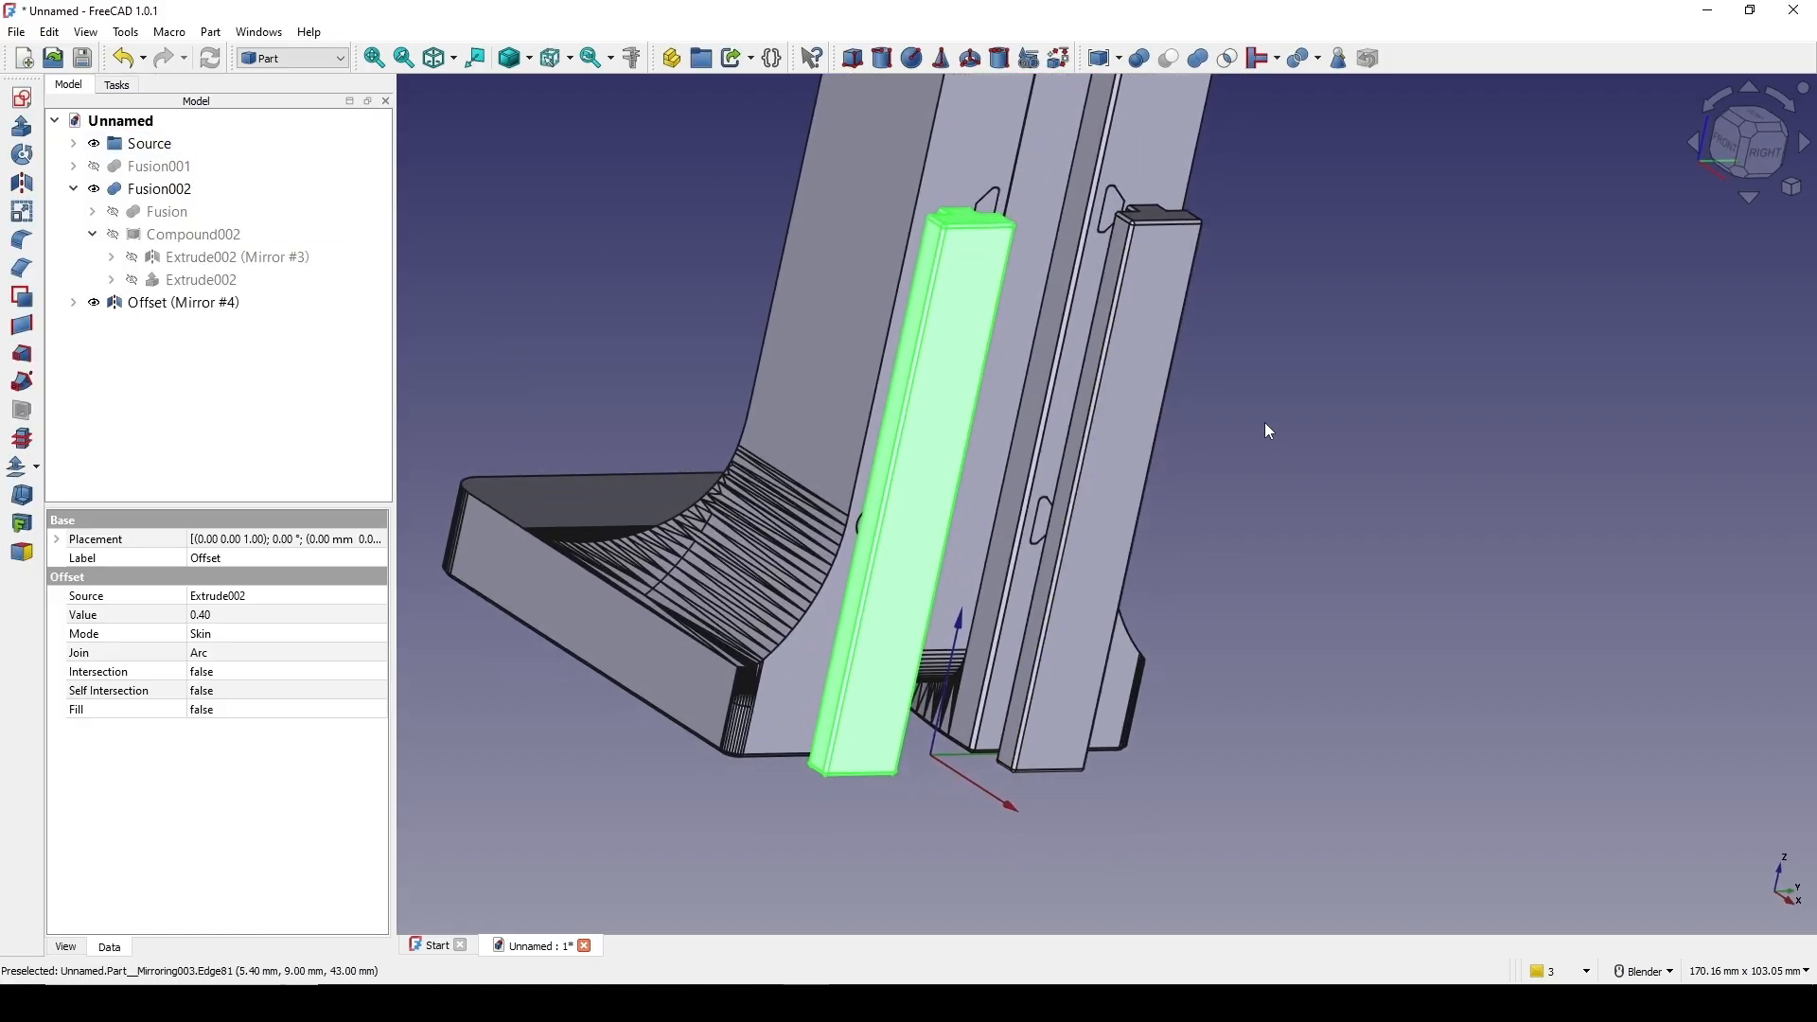
Fuse the offset rail with its mirrored copy into one body
left_click(89, 307, "ctrl")
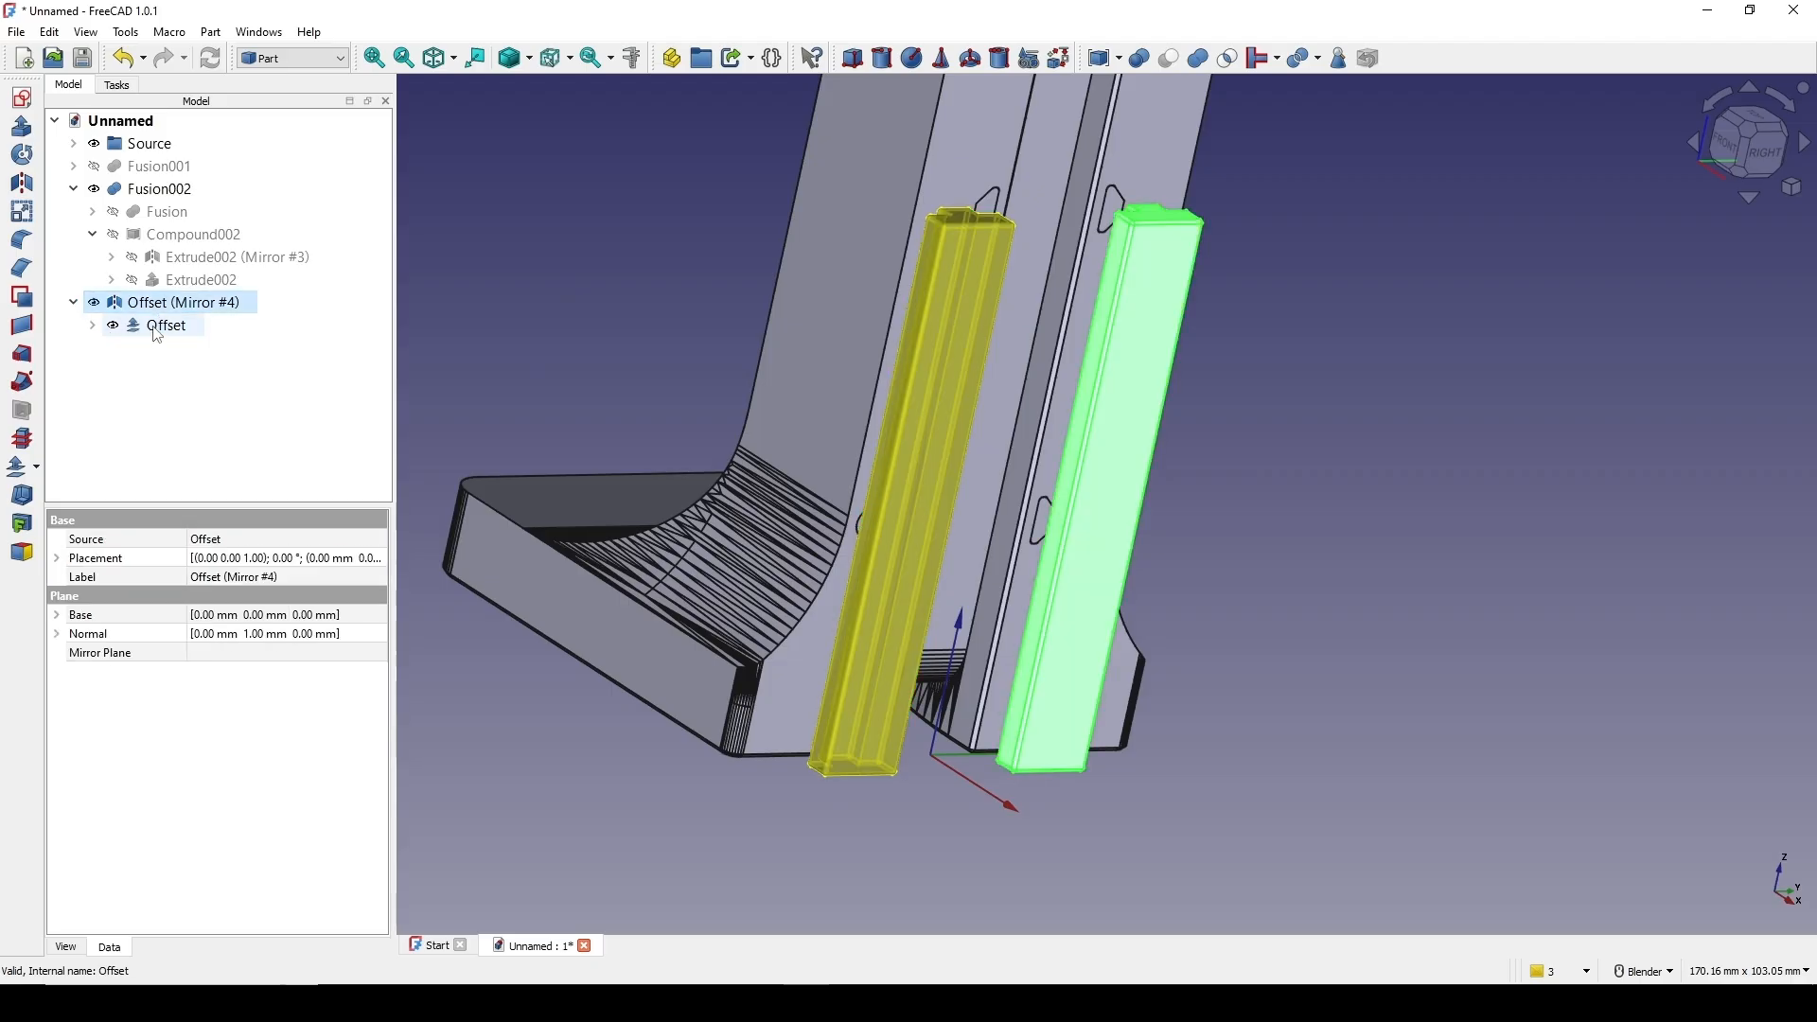
left_click(1197, 58)
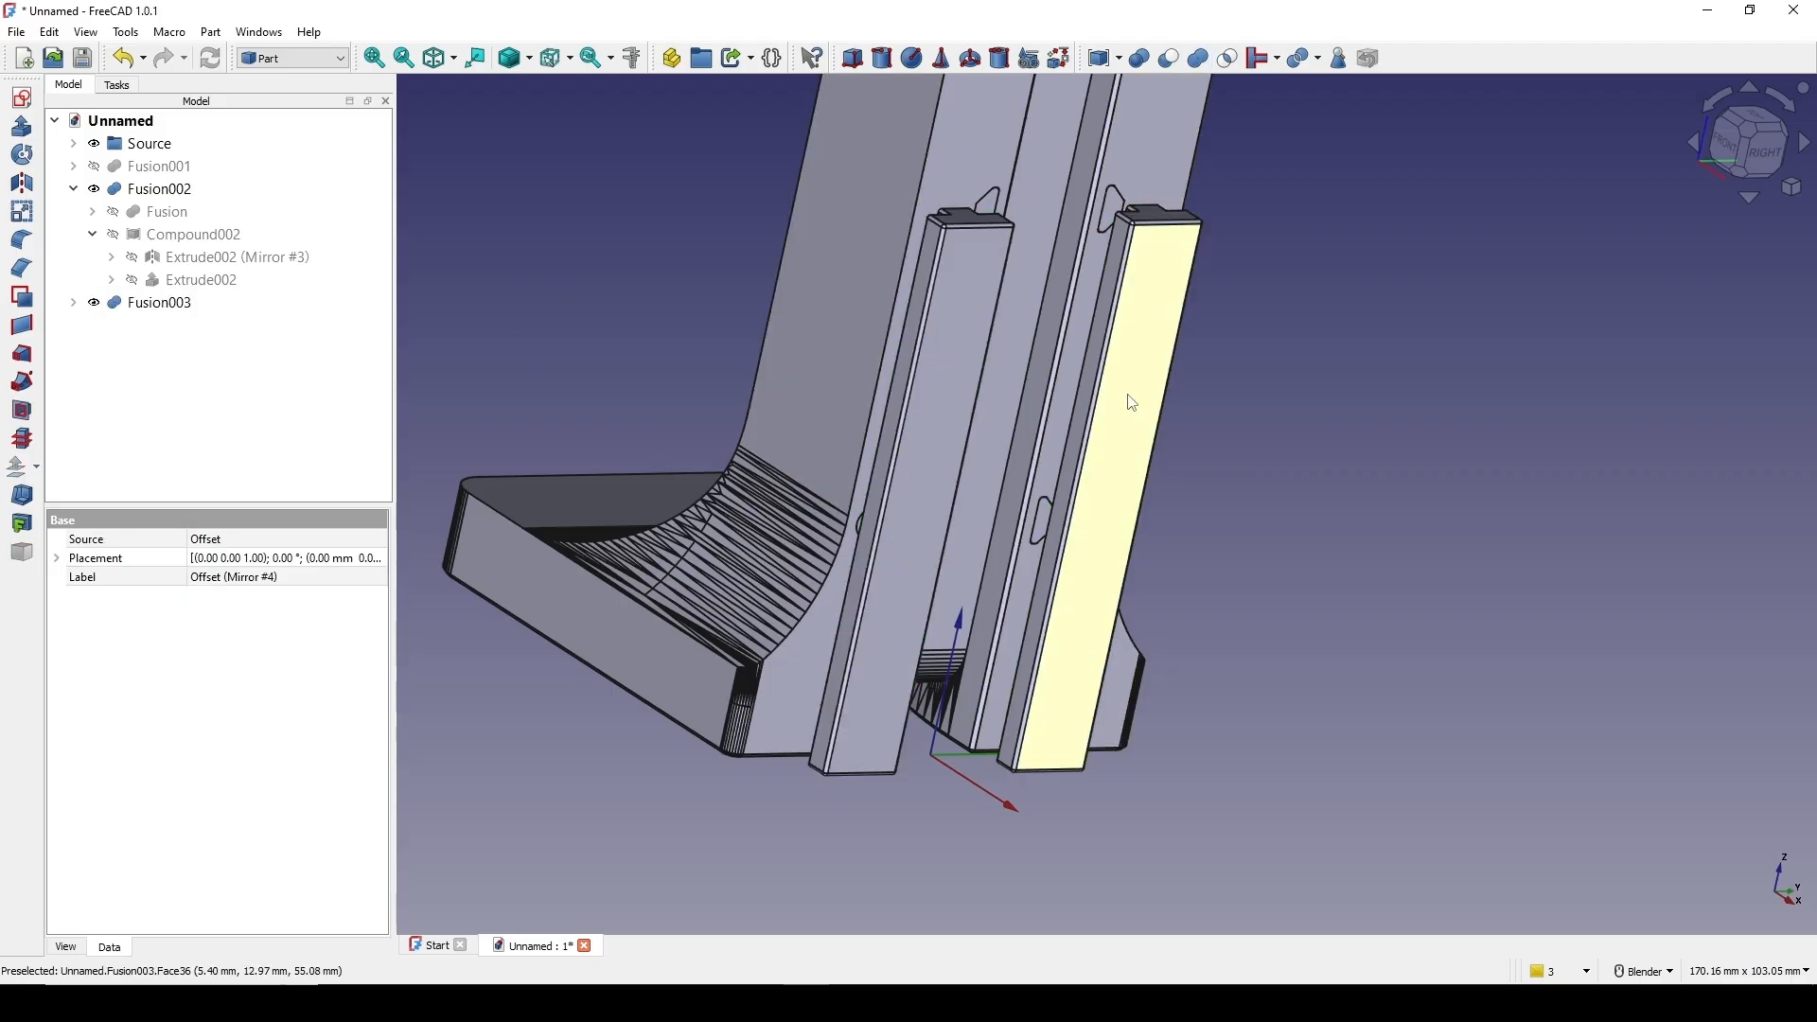
middle_click_drag(1144, 426, 1013, 462)
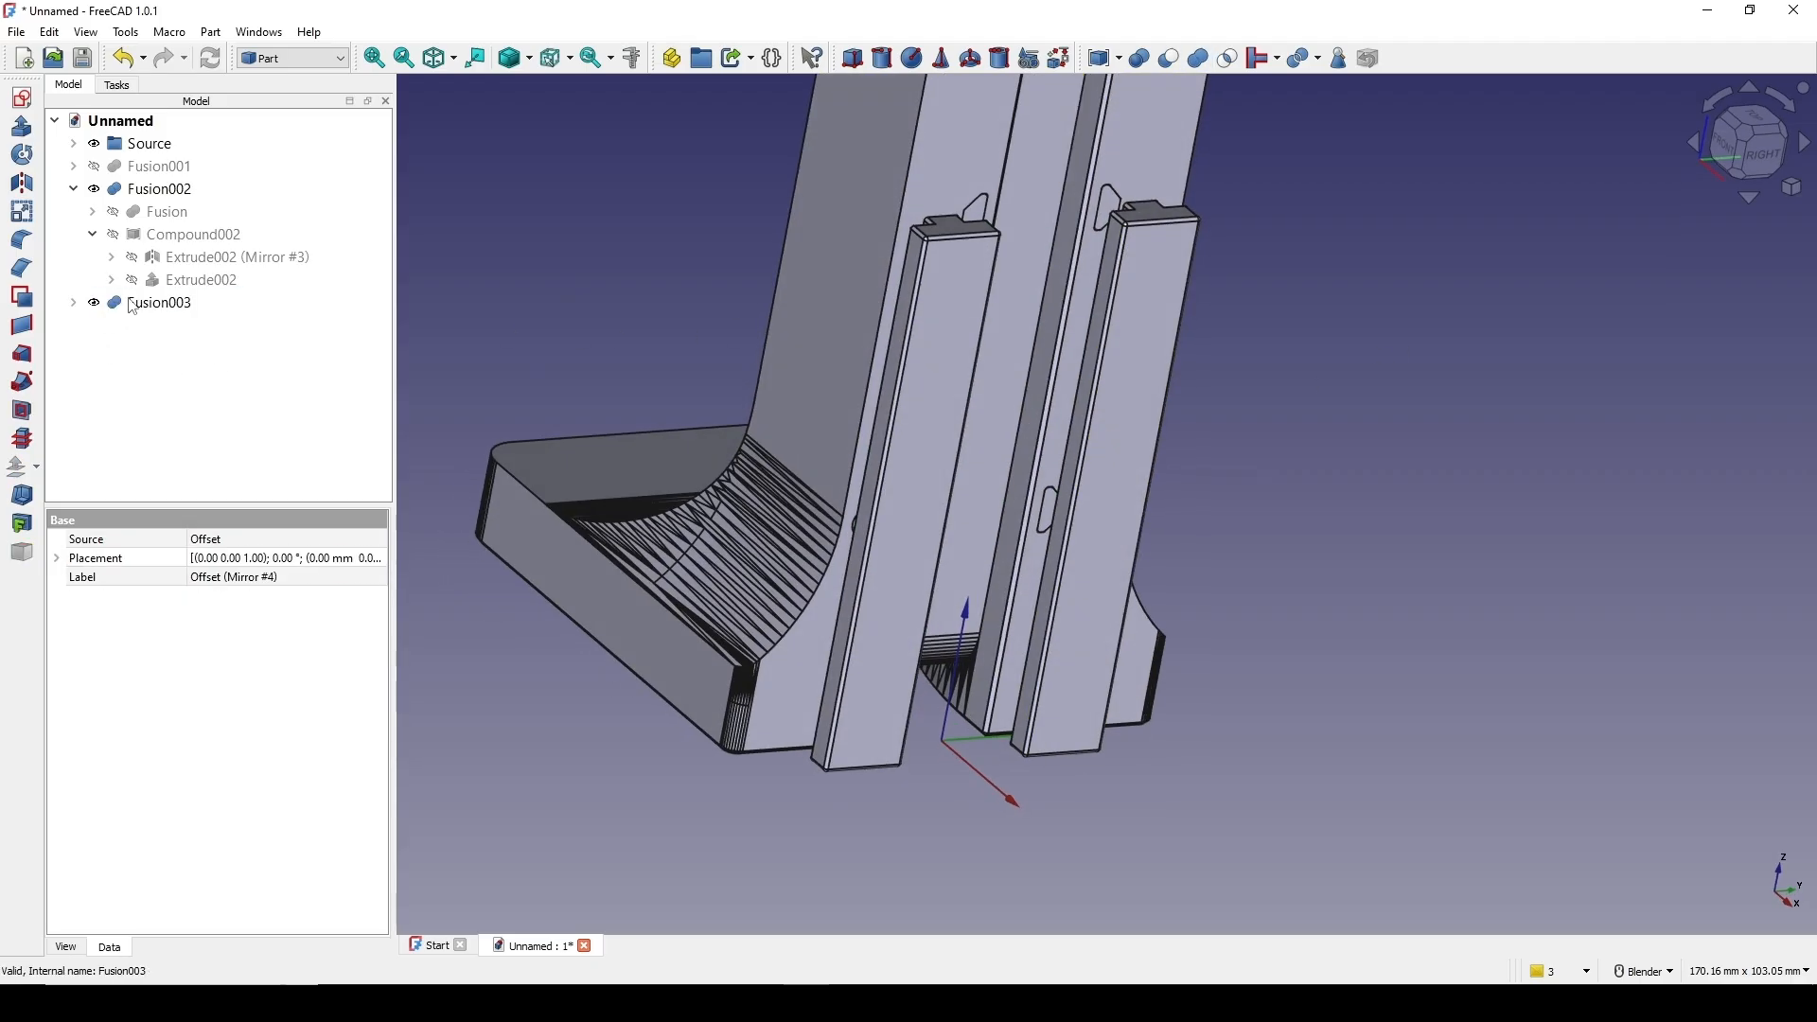
Check the fused offset rails on the foot and make the lid body visible over them
left_click(204, 304)
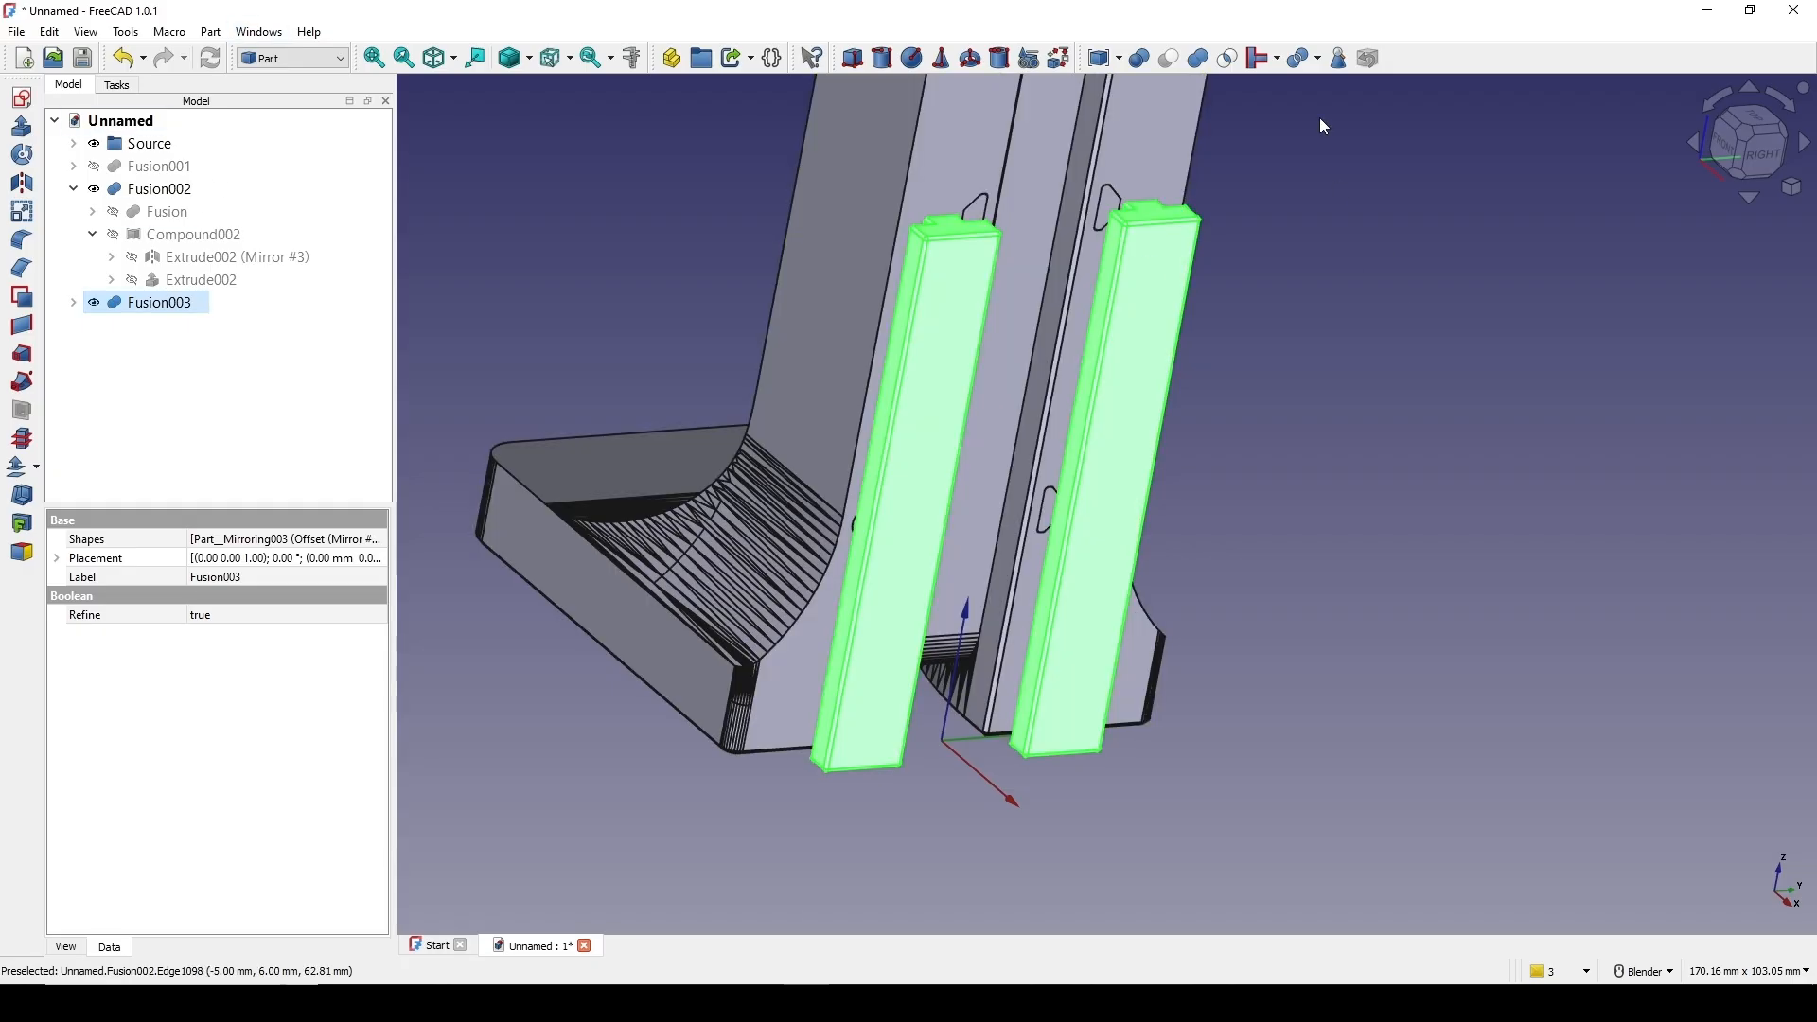
middle_click_drag(1251, 358, 1189, 439)
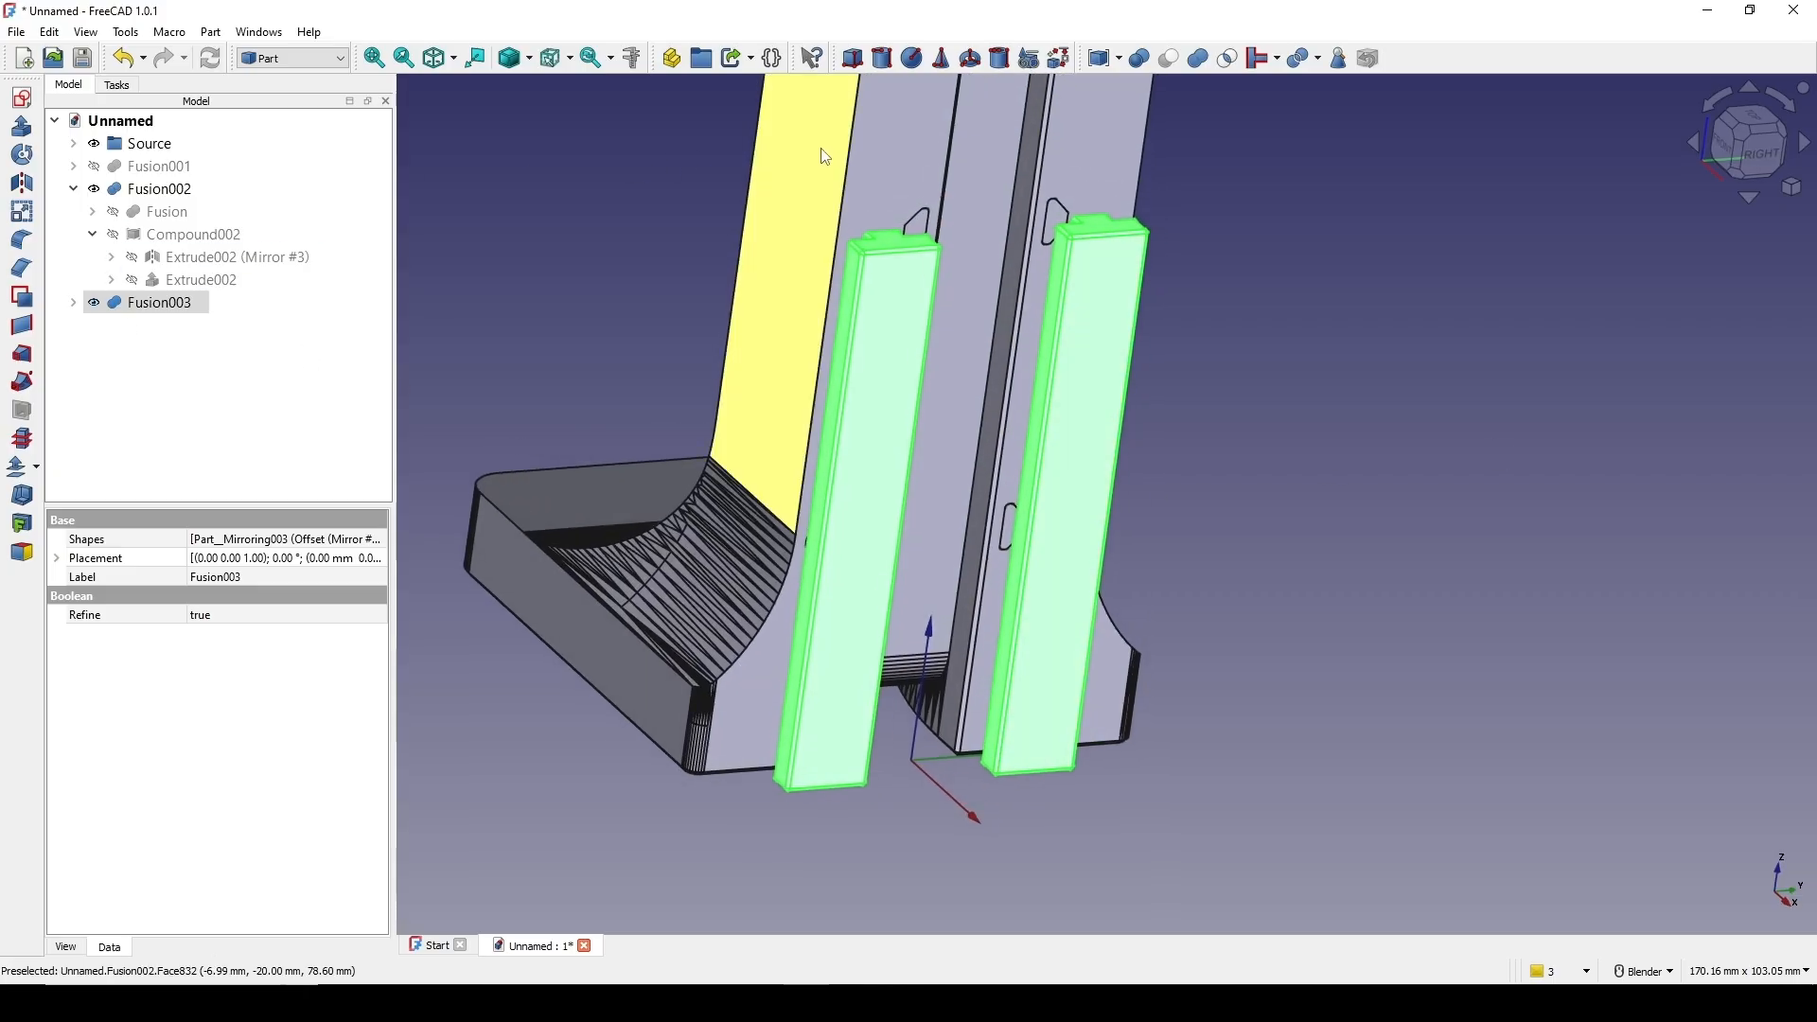
left_click(151, 169)
key("space")
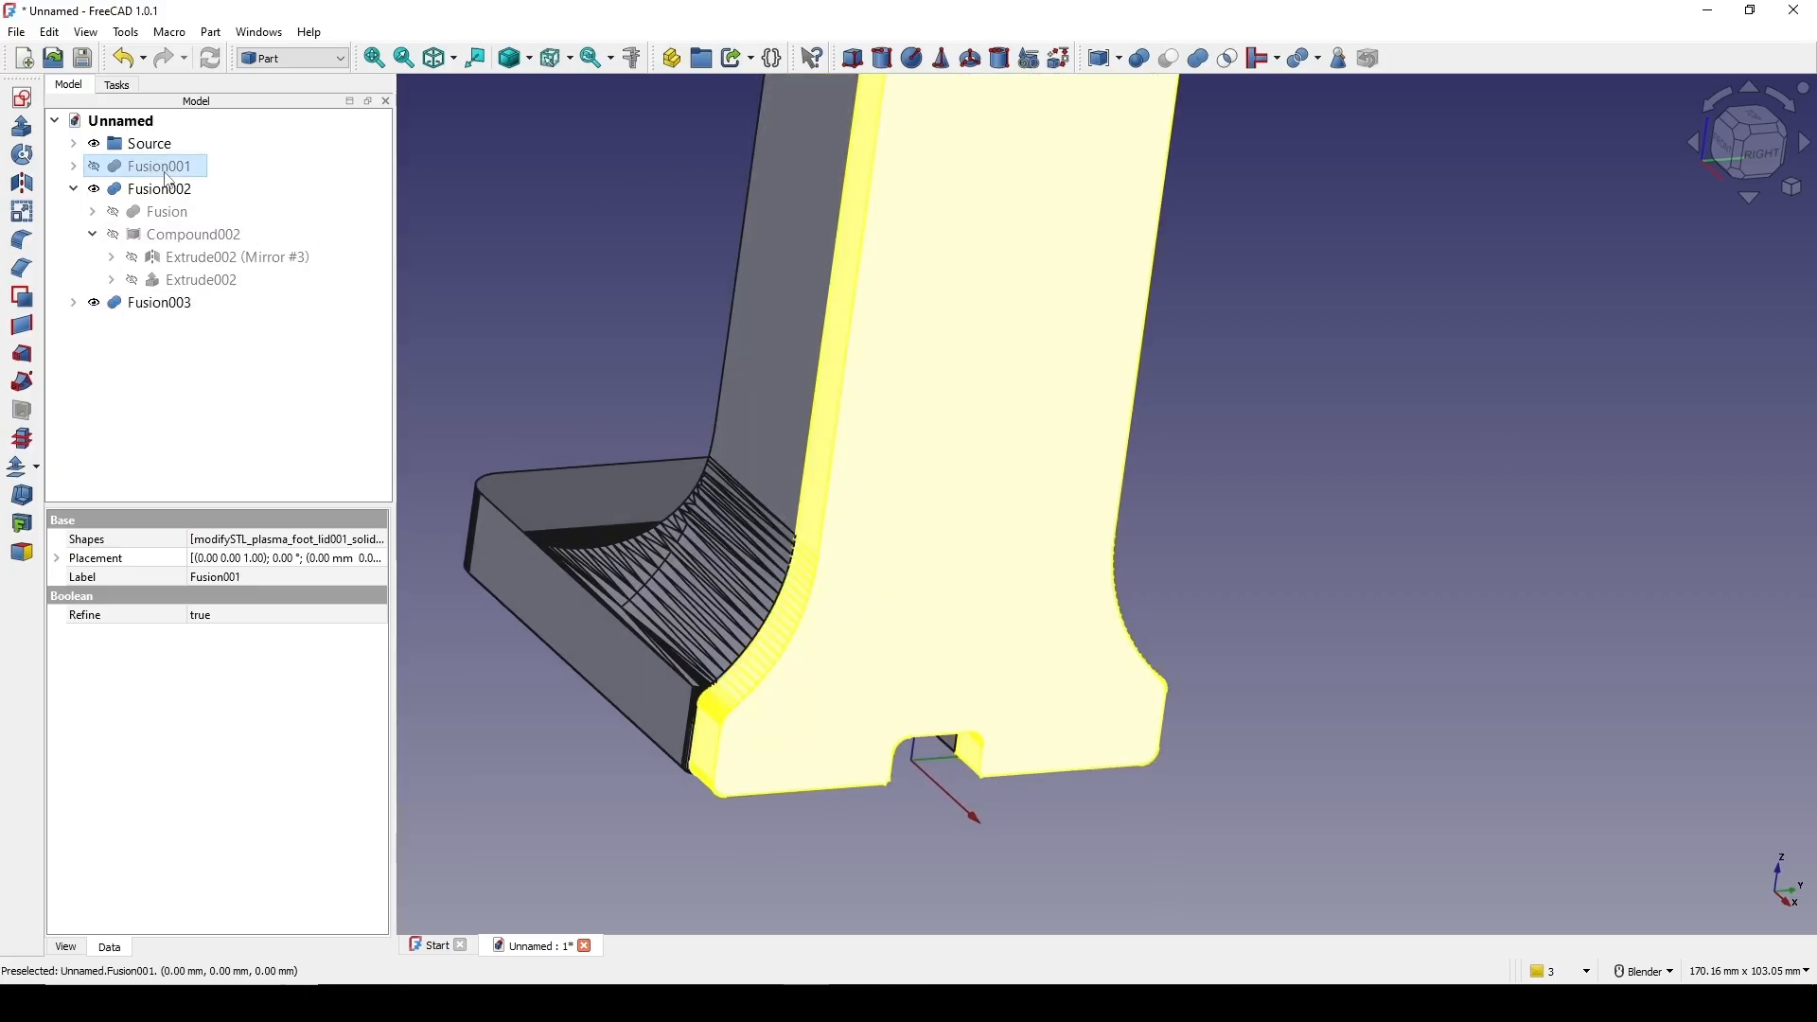
Cut the fused offset rails out of the lid body
middle_click_drag(928, 601, 970, 374)
scroll(960, 388, "up", 2)
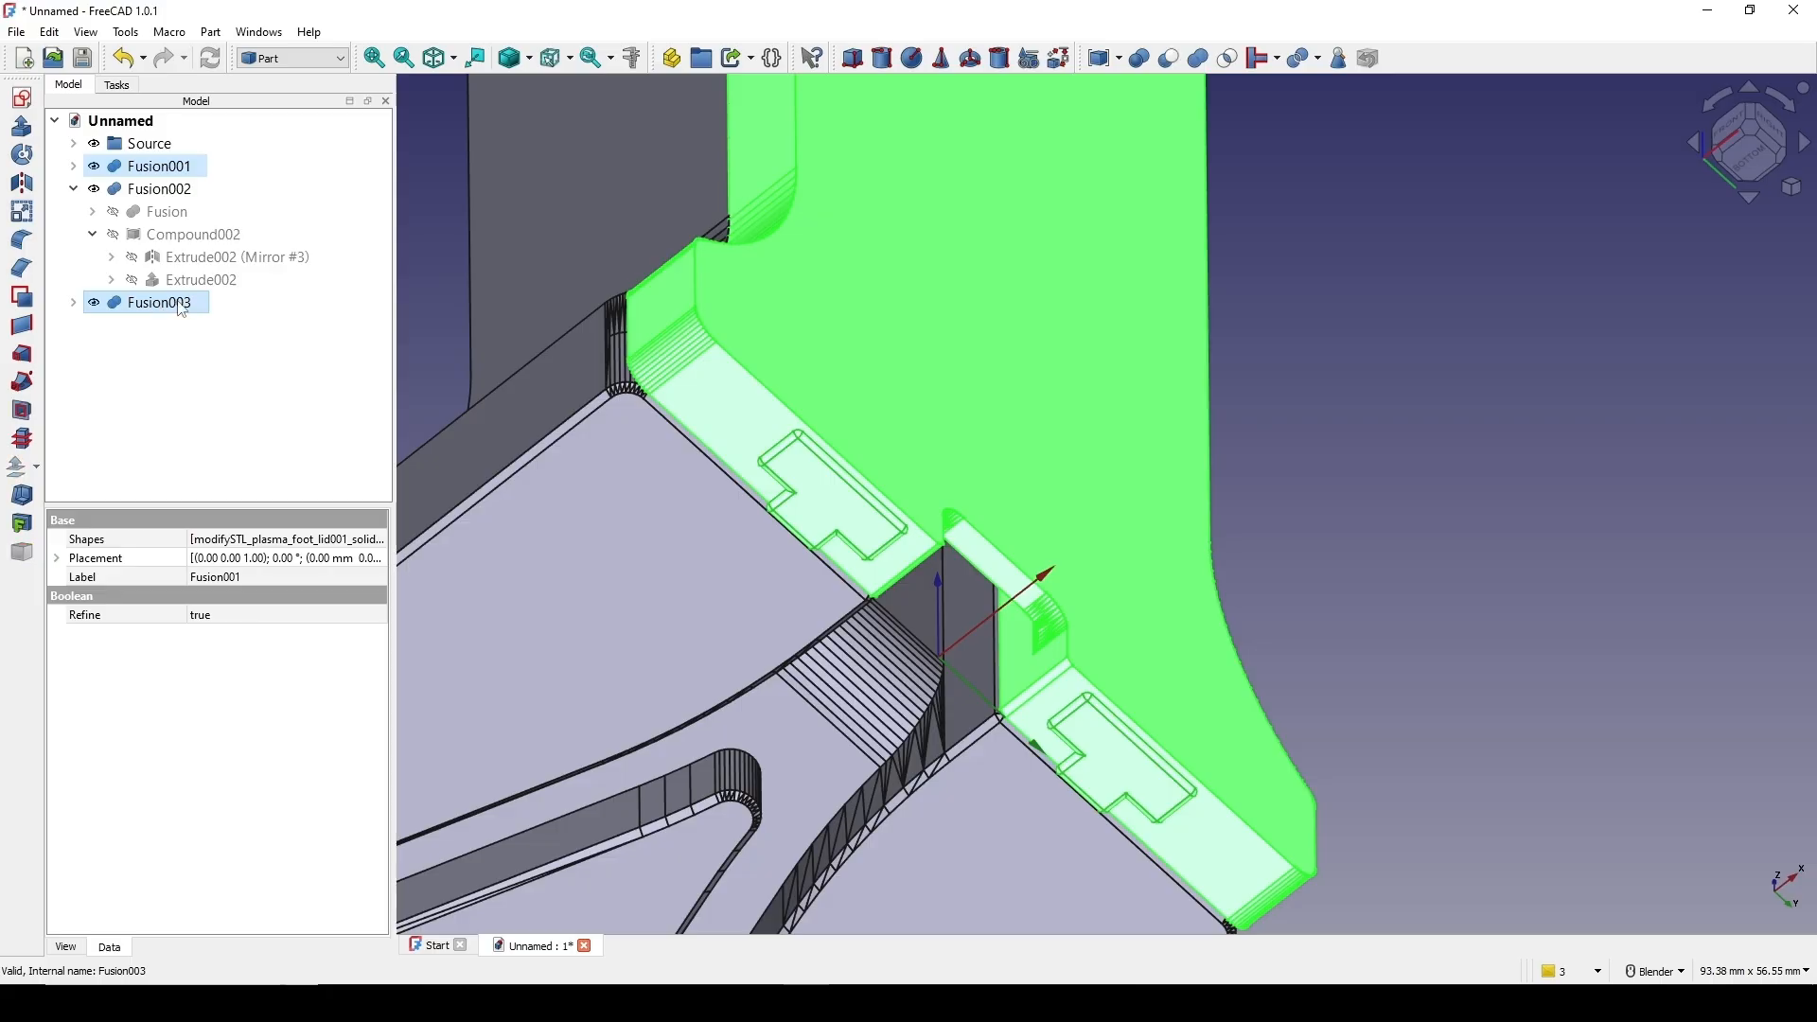
left_click(1173, 59)
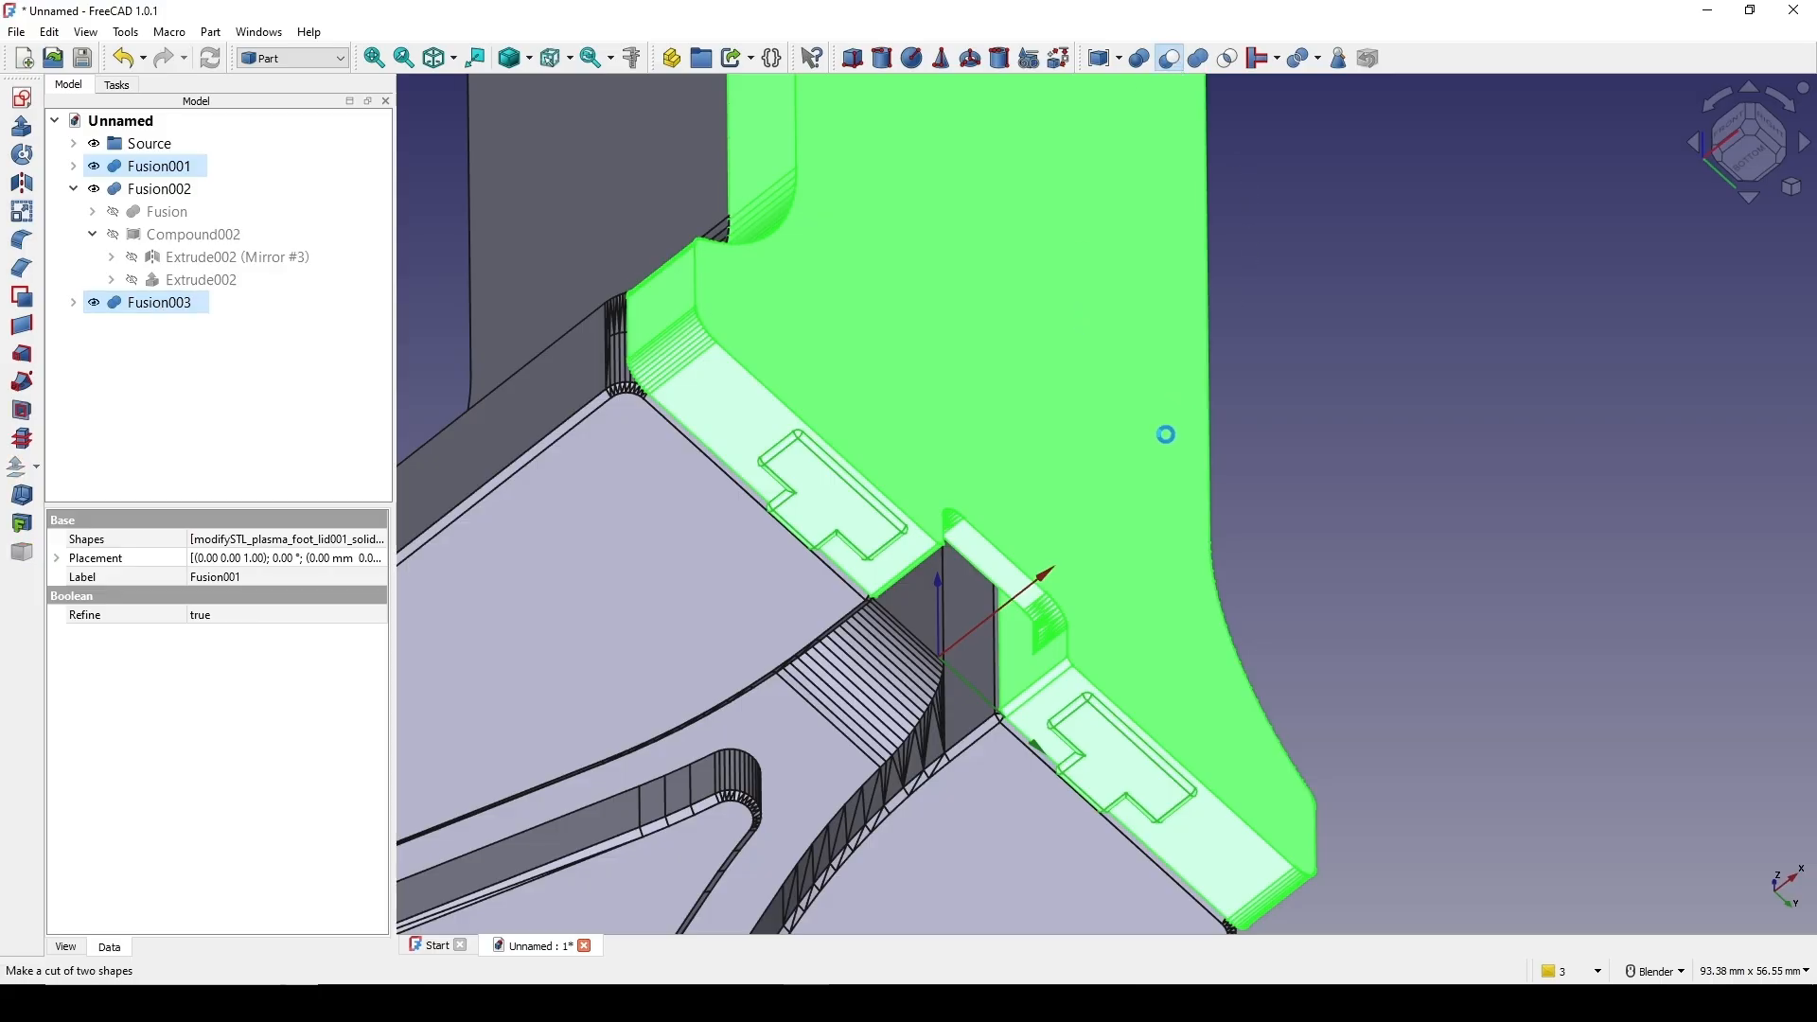
middle_click_drag(738, 291, 822, 348)
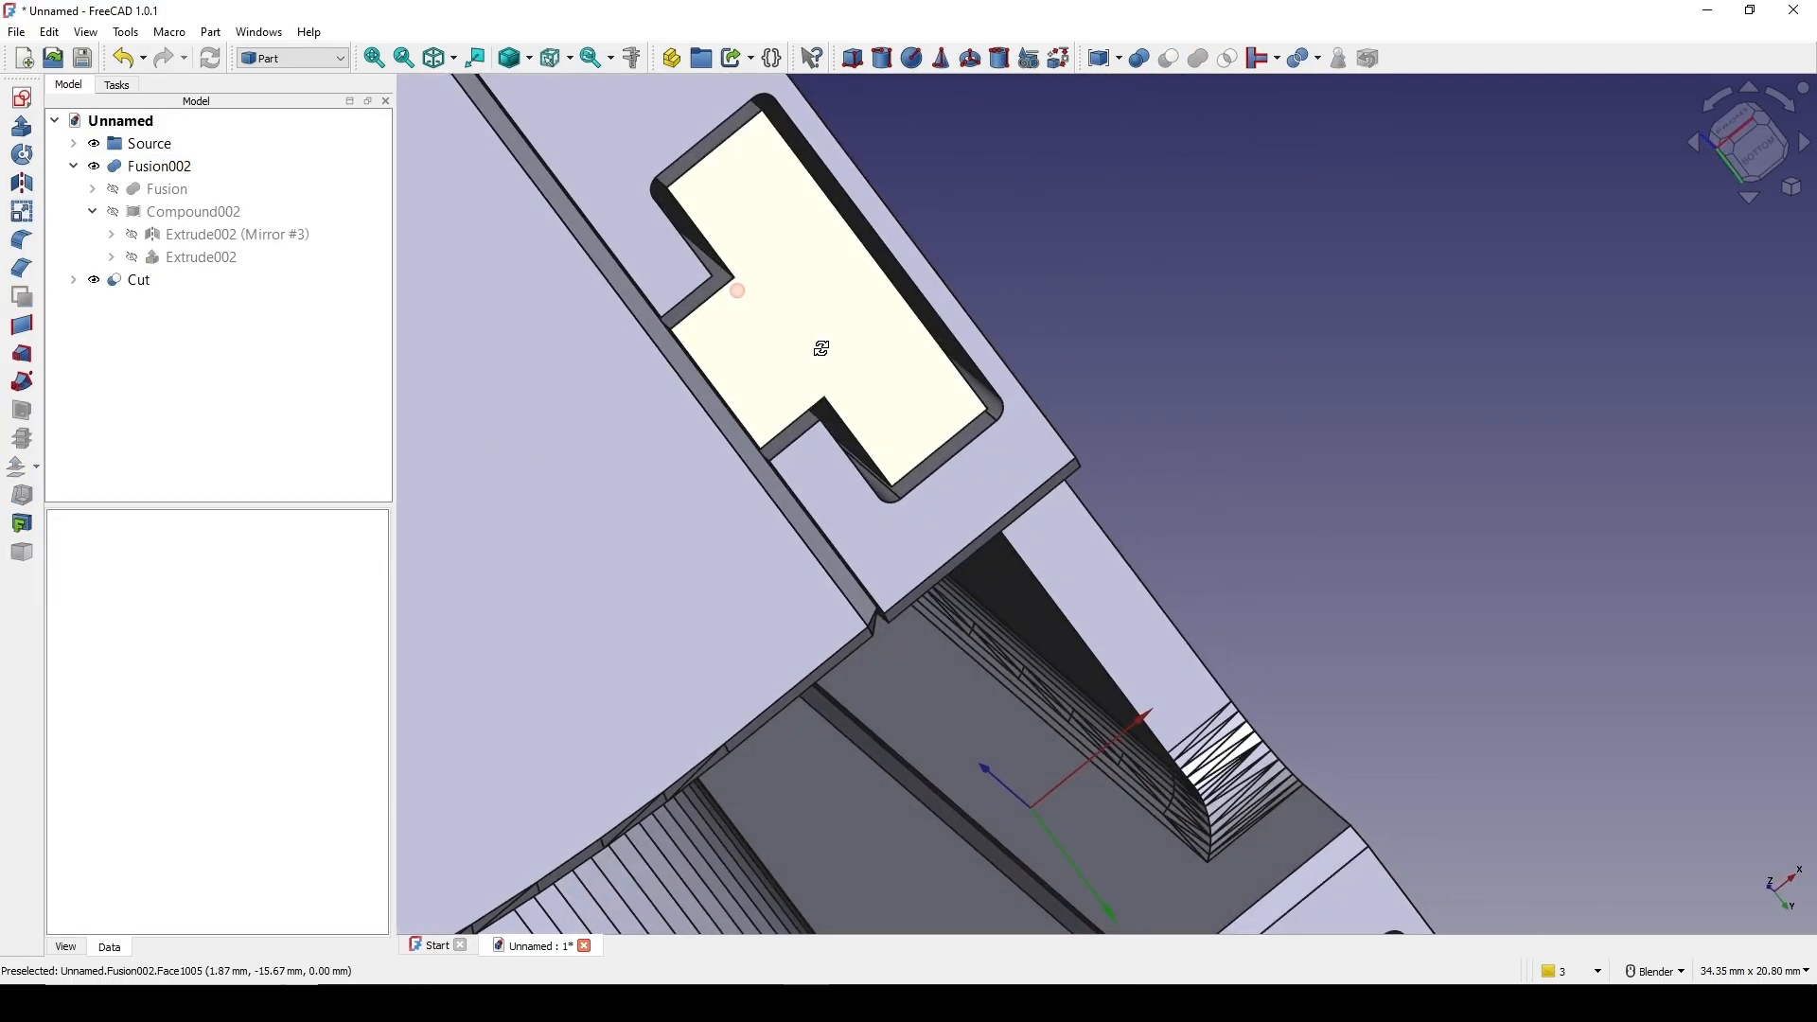
middle_click_drag(1001, 416, 1016, 486)
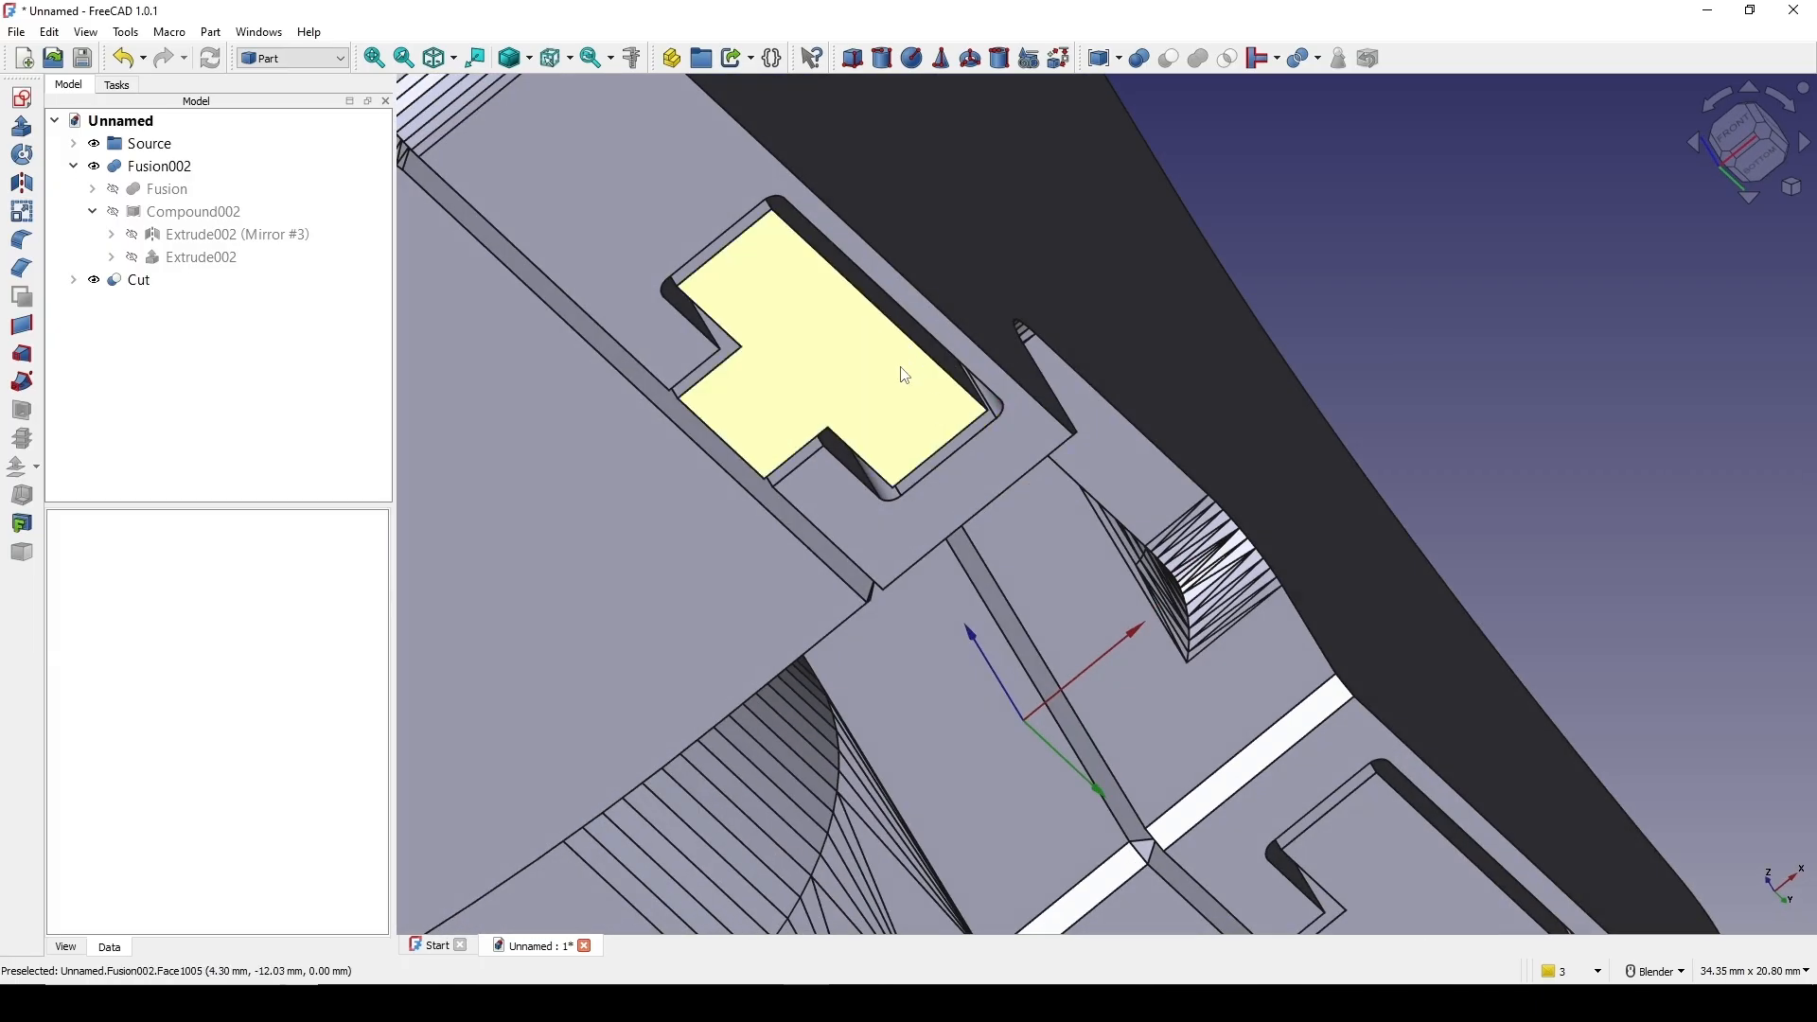
Slide the cut lid 33.2 mm up along the Z axis to expose the rails, and return it by the same distance
scroll(1003, 386, "down", 10)
middle_click_drag(1070, 410, 1136, 554)
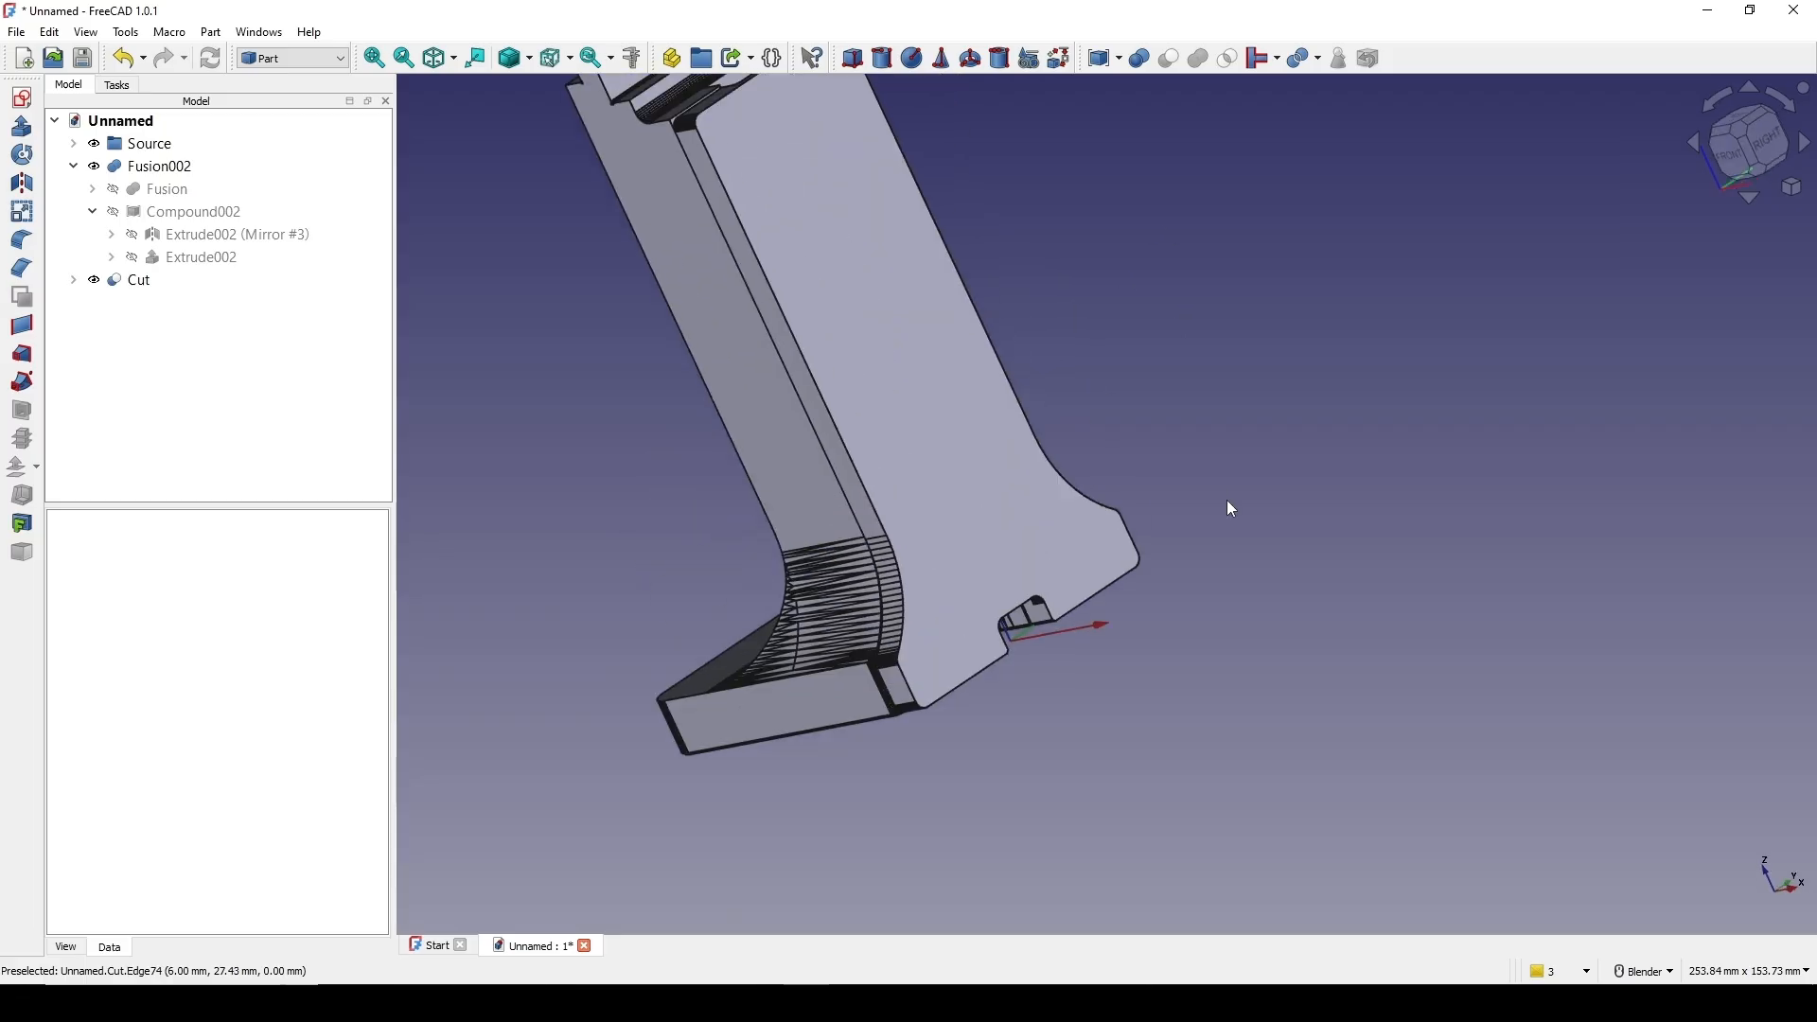
middle_click_drag(1298, 496, 1093, 575)
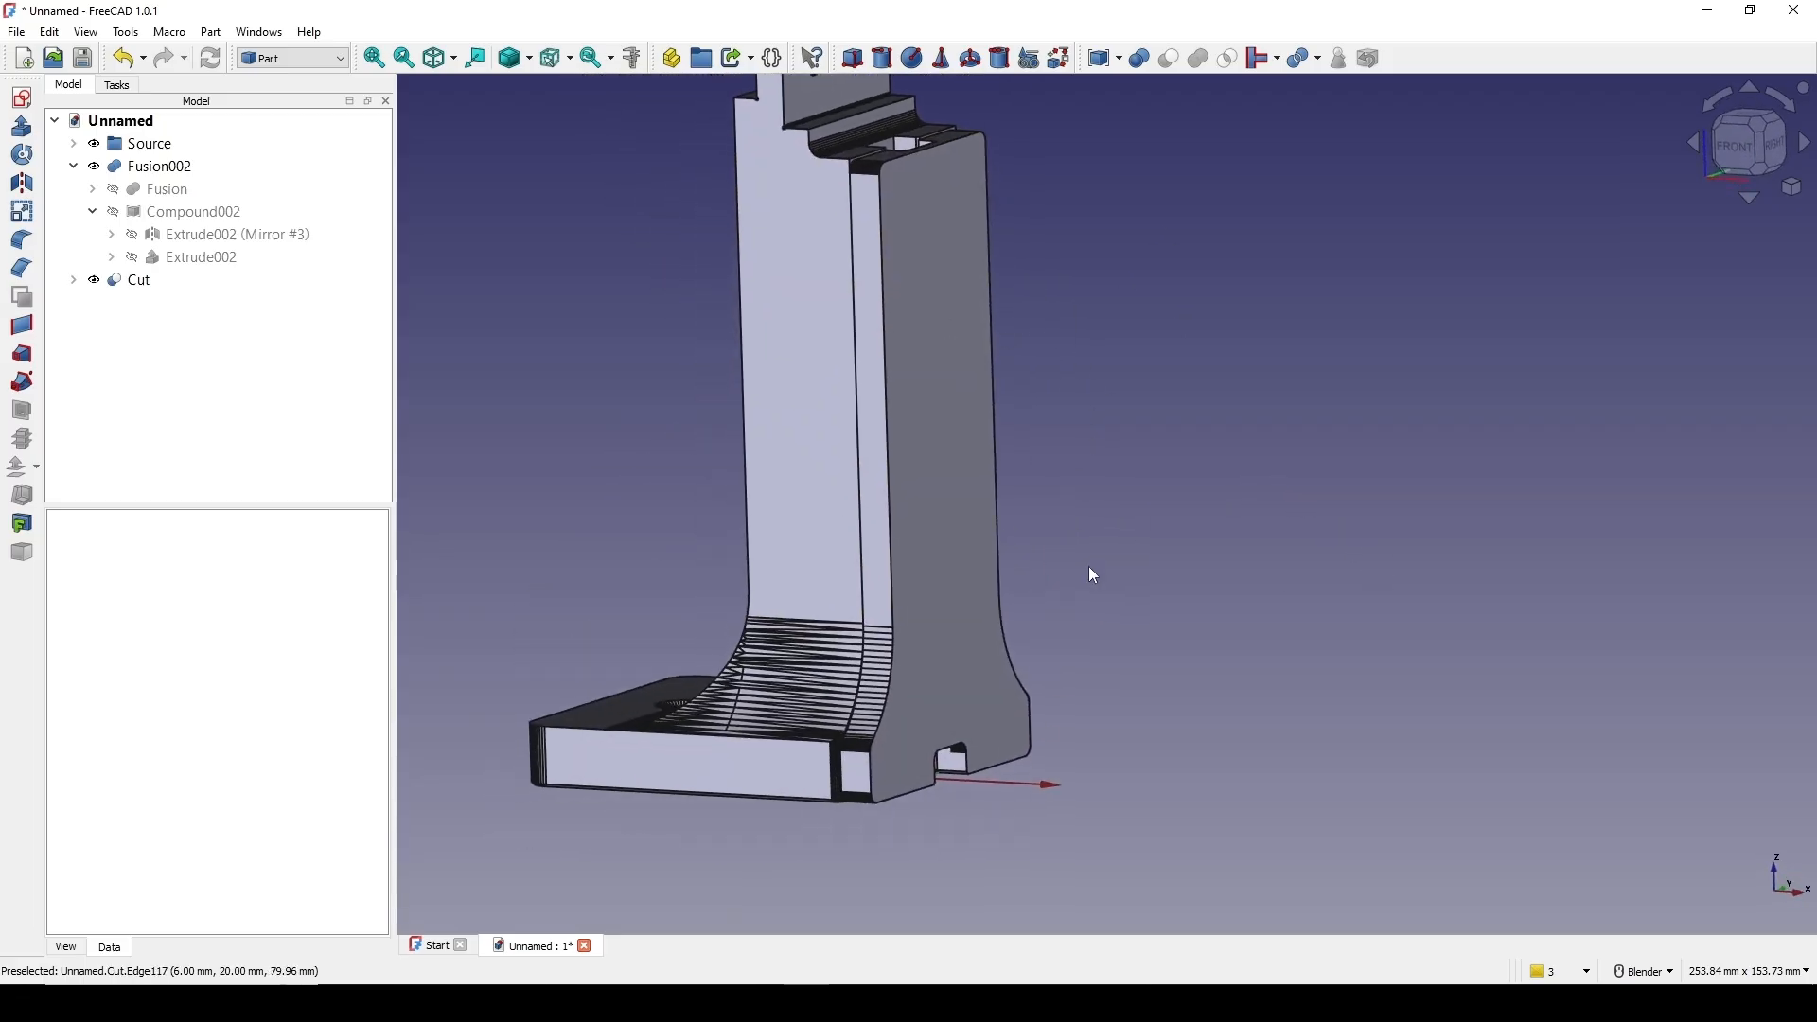
left_click(928, 458)
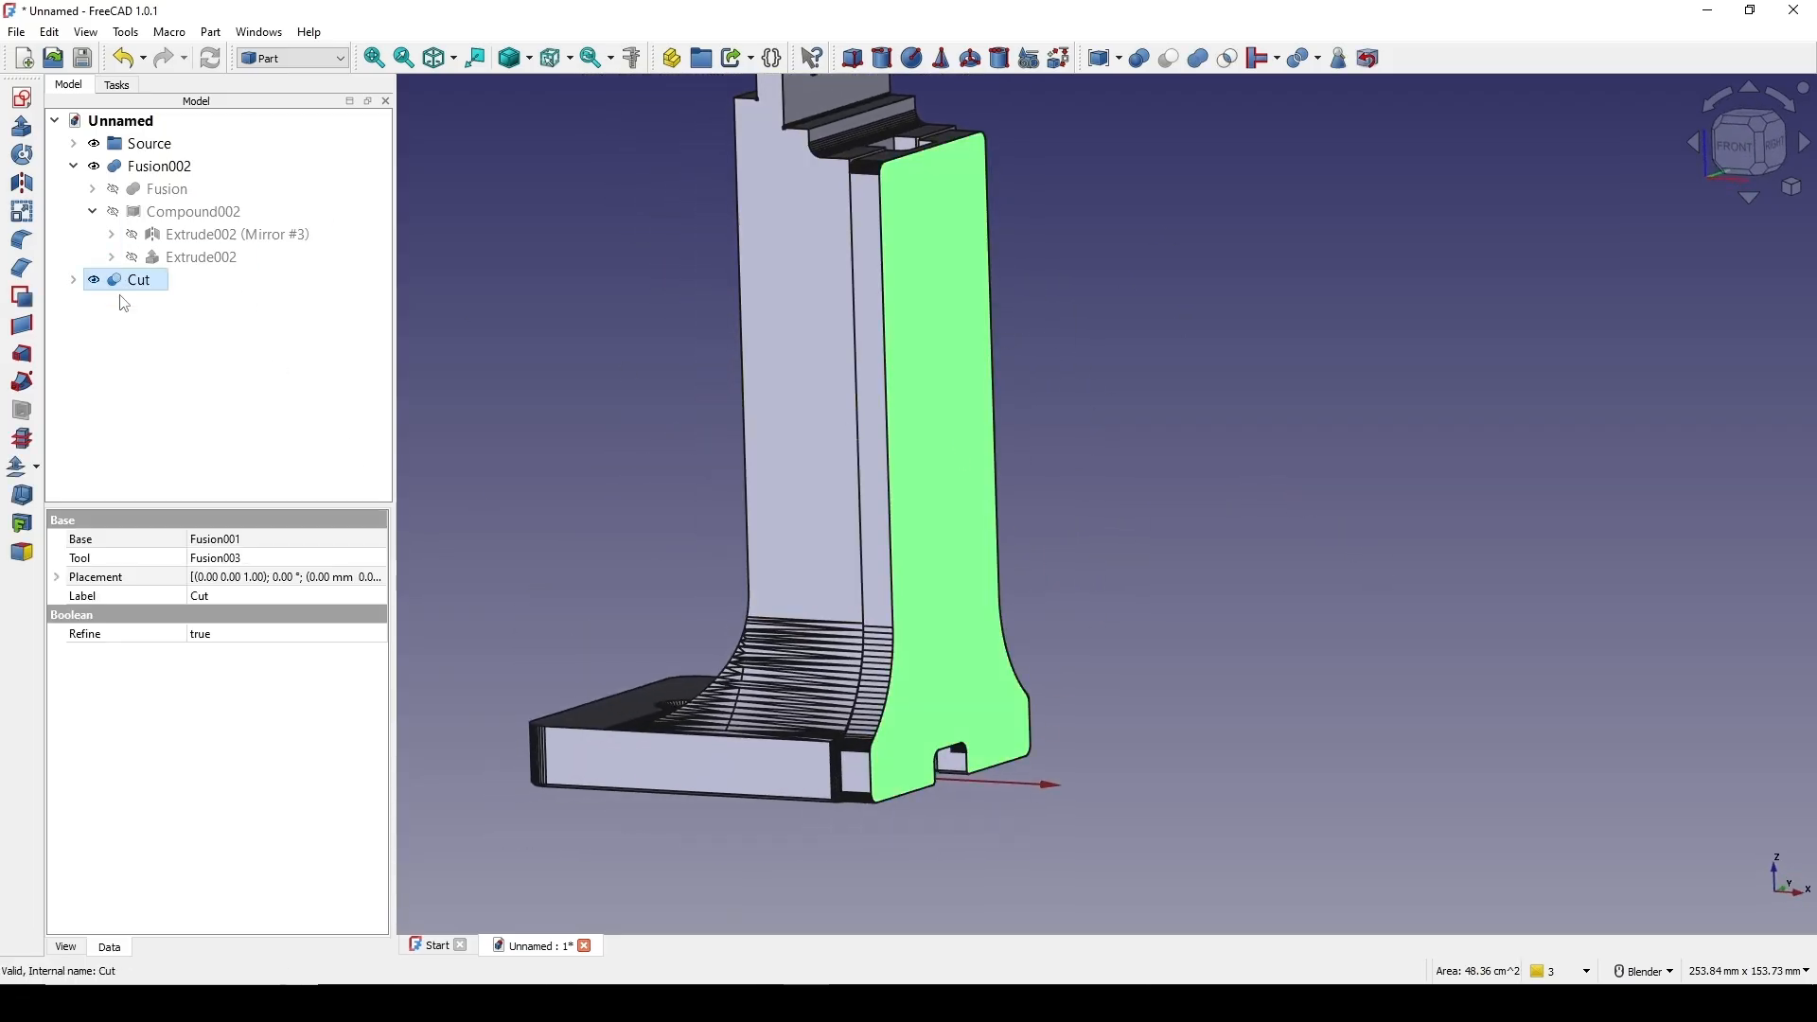
right_click(148, 287)
left_click(205, 299)
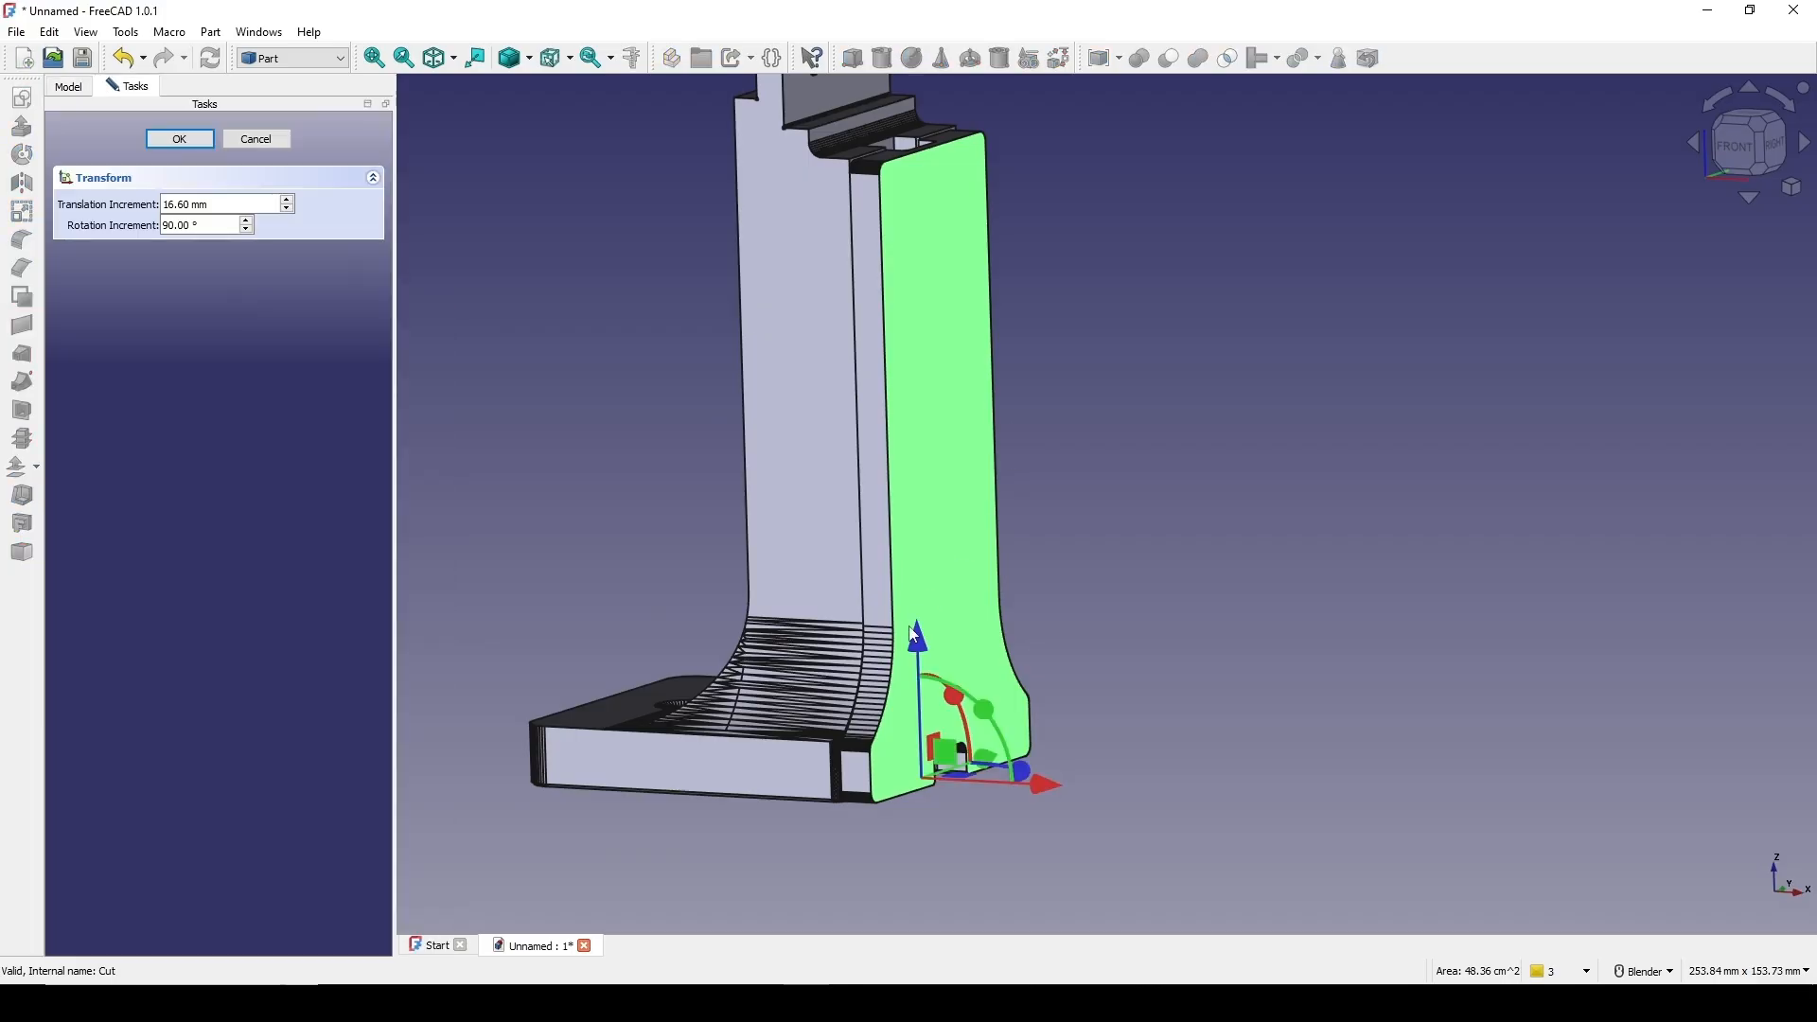
left_click_drag(923, 653, 884, 468)
scroll(910, 444, "up", 2)
middle_click_drag(861, 563, 967, 384)
scroll(968, 384, "up", 2)
left_click_drag(911, 405, 829, 706)
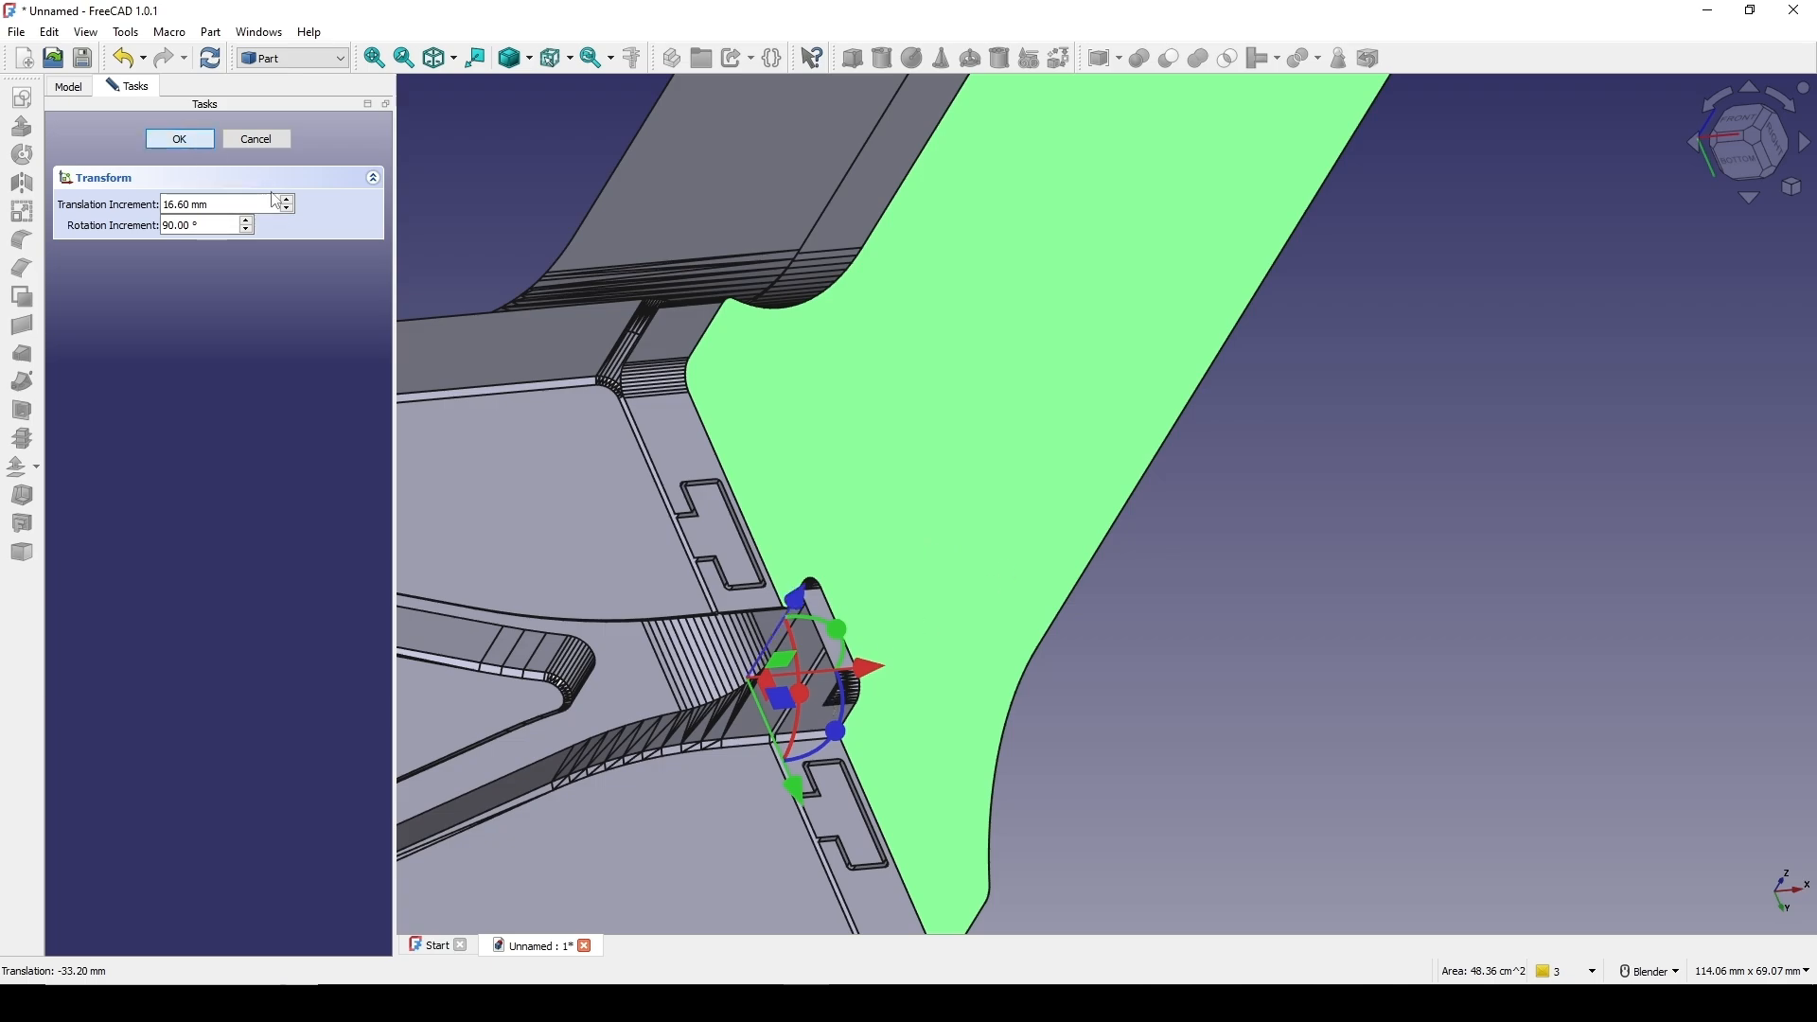
key("Return")
Examine the clearance gap around the T-shaped rail in the lid's slot from below
scroll(958, 398, "up", 4)
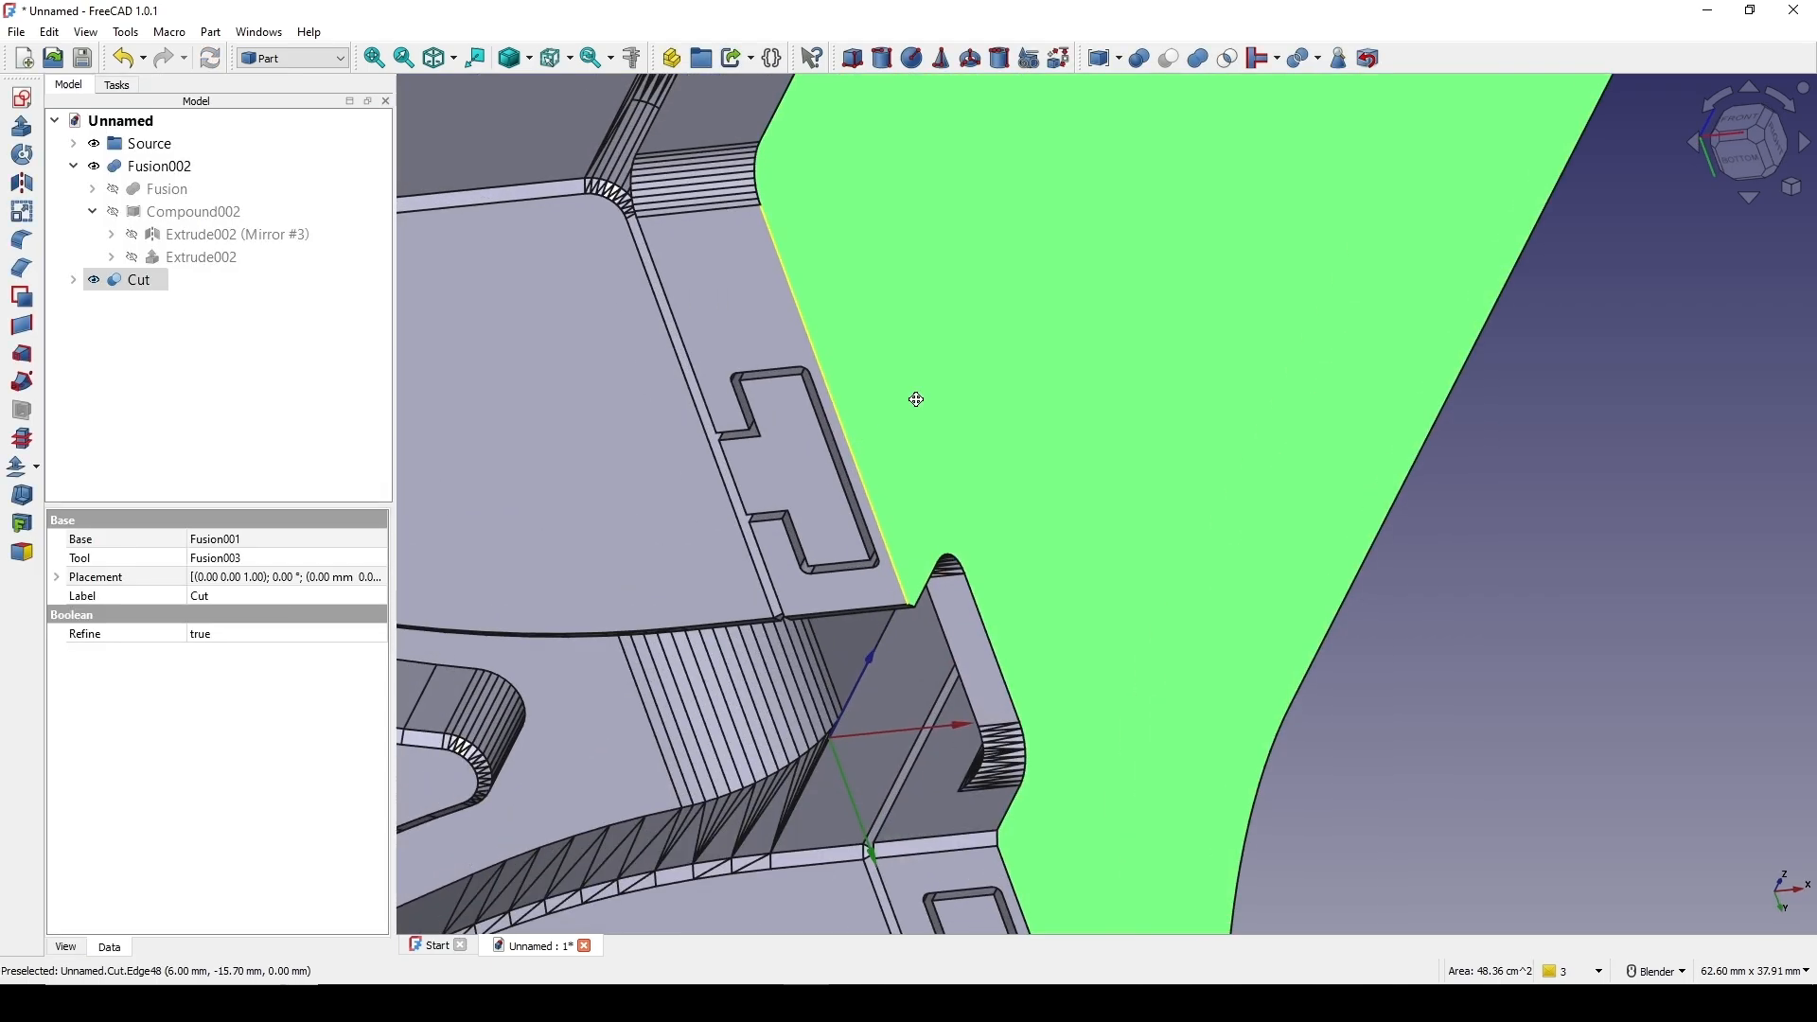
middle_click_drag(916, 399, 979, 359, "shift")
middle_click_drag(860, 422, 957, 324)
scroll(915, 377, "up", 2)
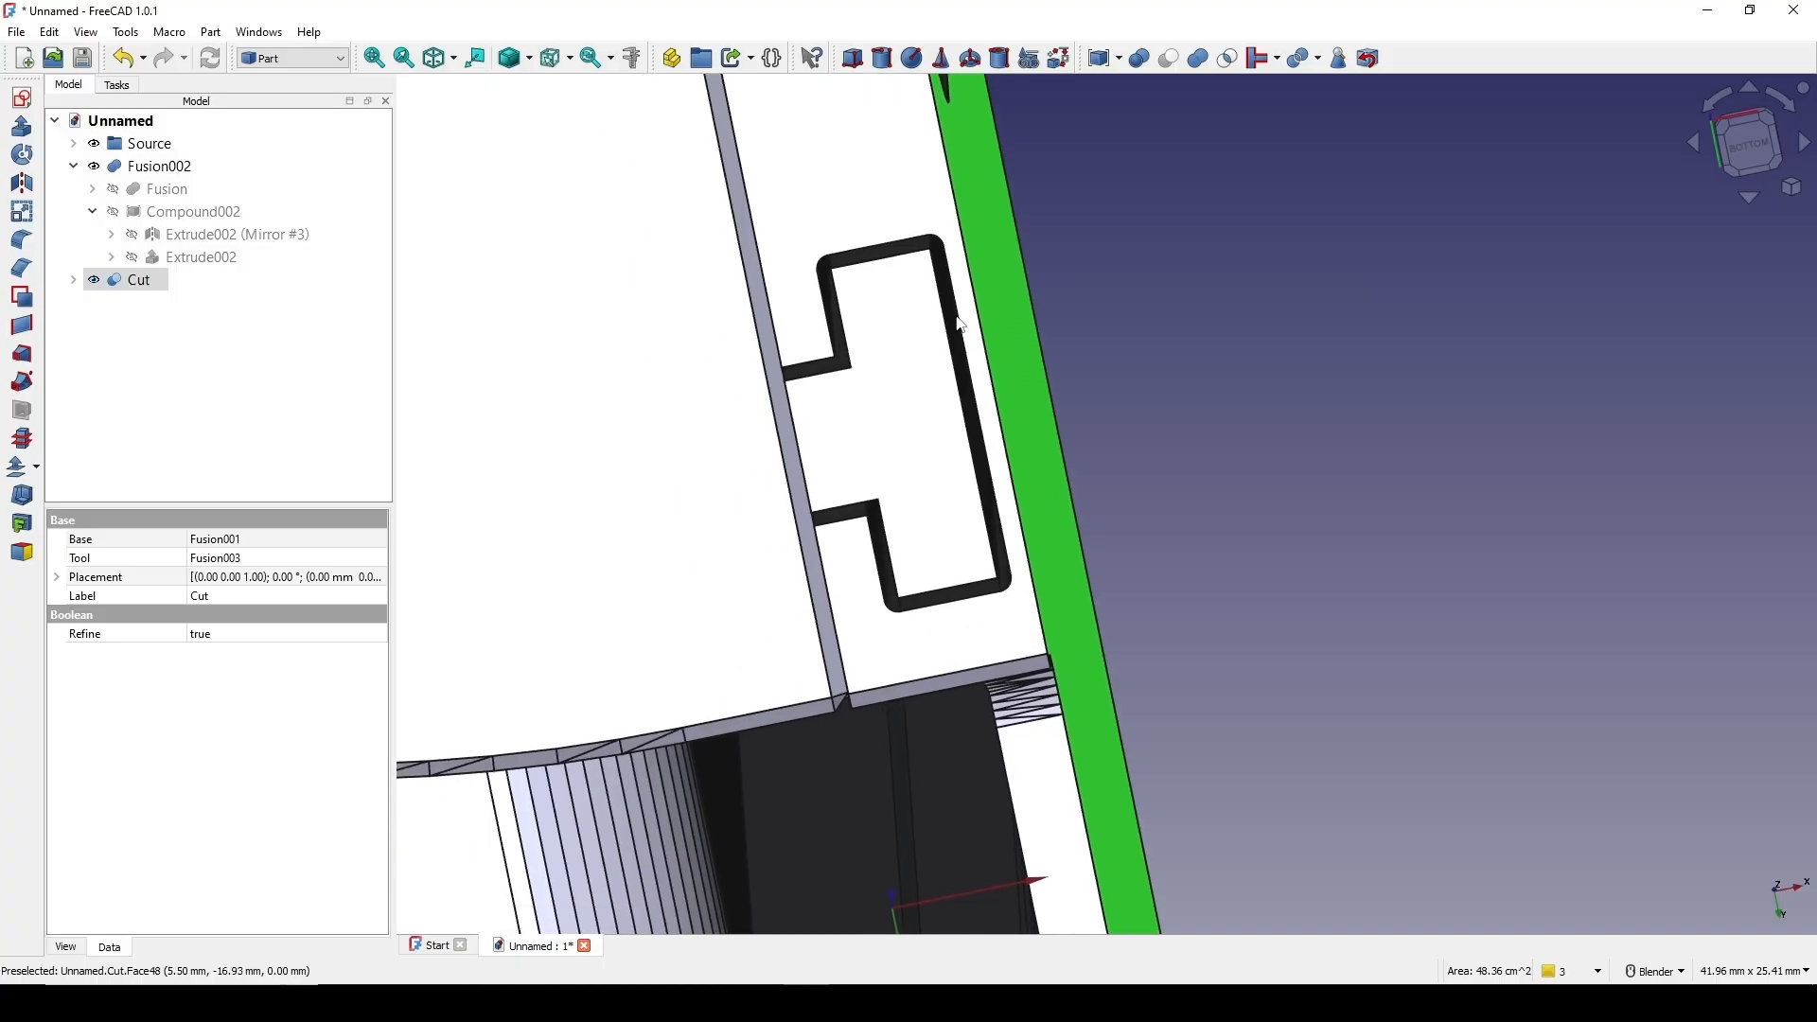
scroll(909, 354, "up", 2)
middle_click_drag(850, 367, 886, 359)
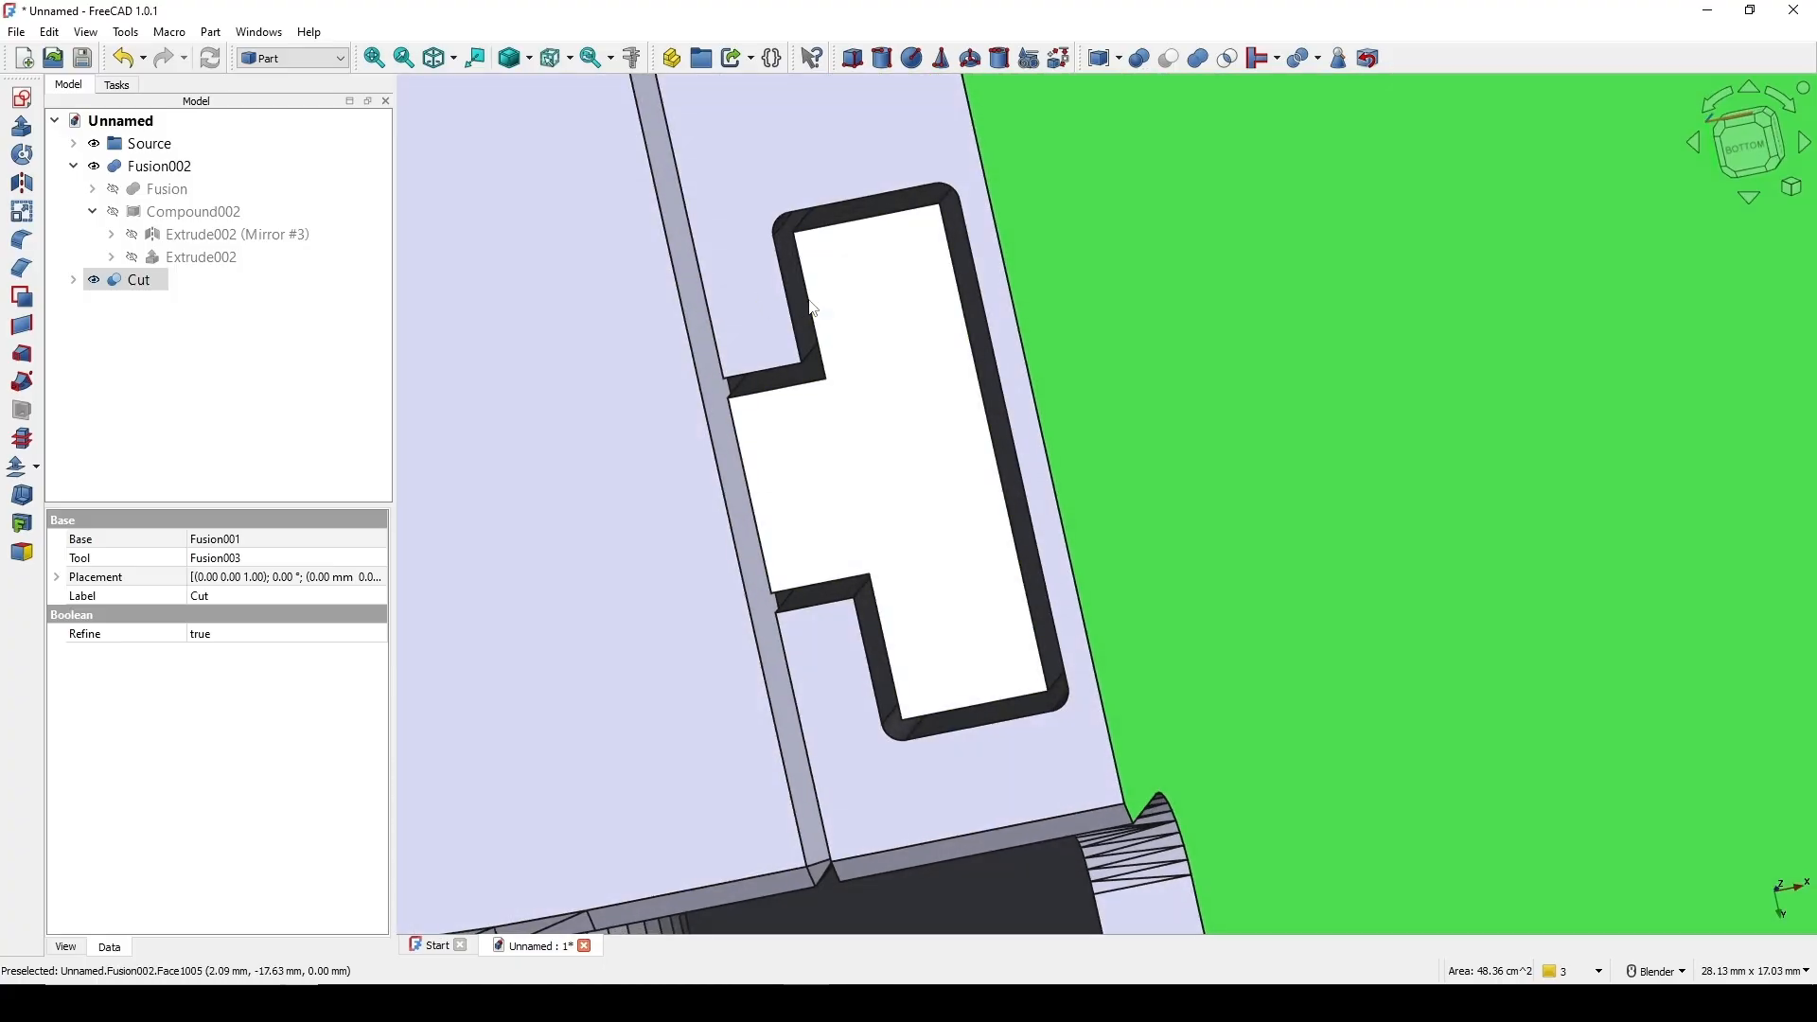
Set the offset value of the rail copy nested in the lid's cut to 0.5 mm and check the widened slot
scroll(1079, 422, "down", 3)
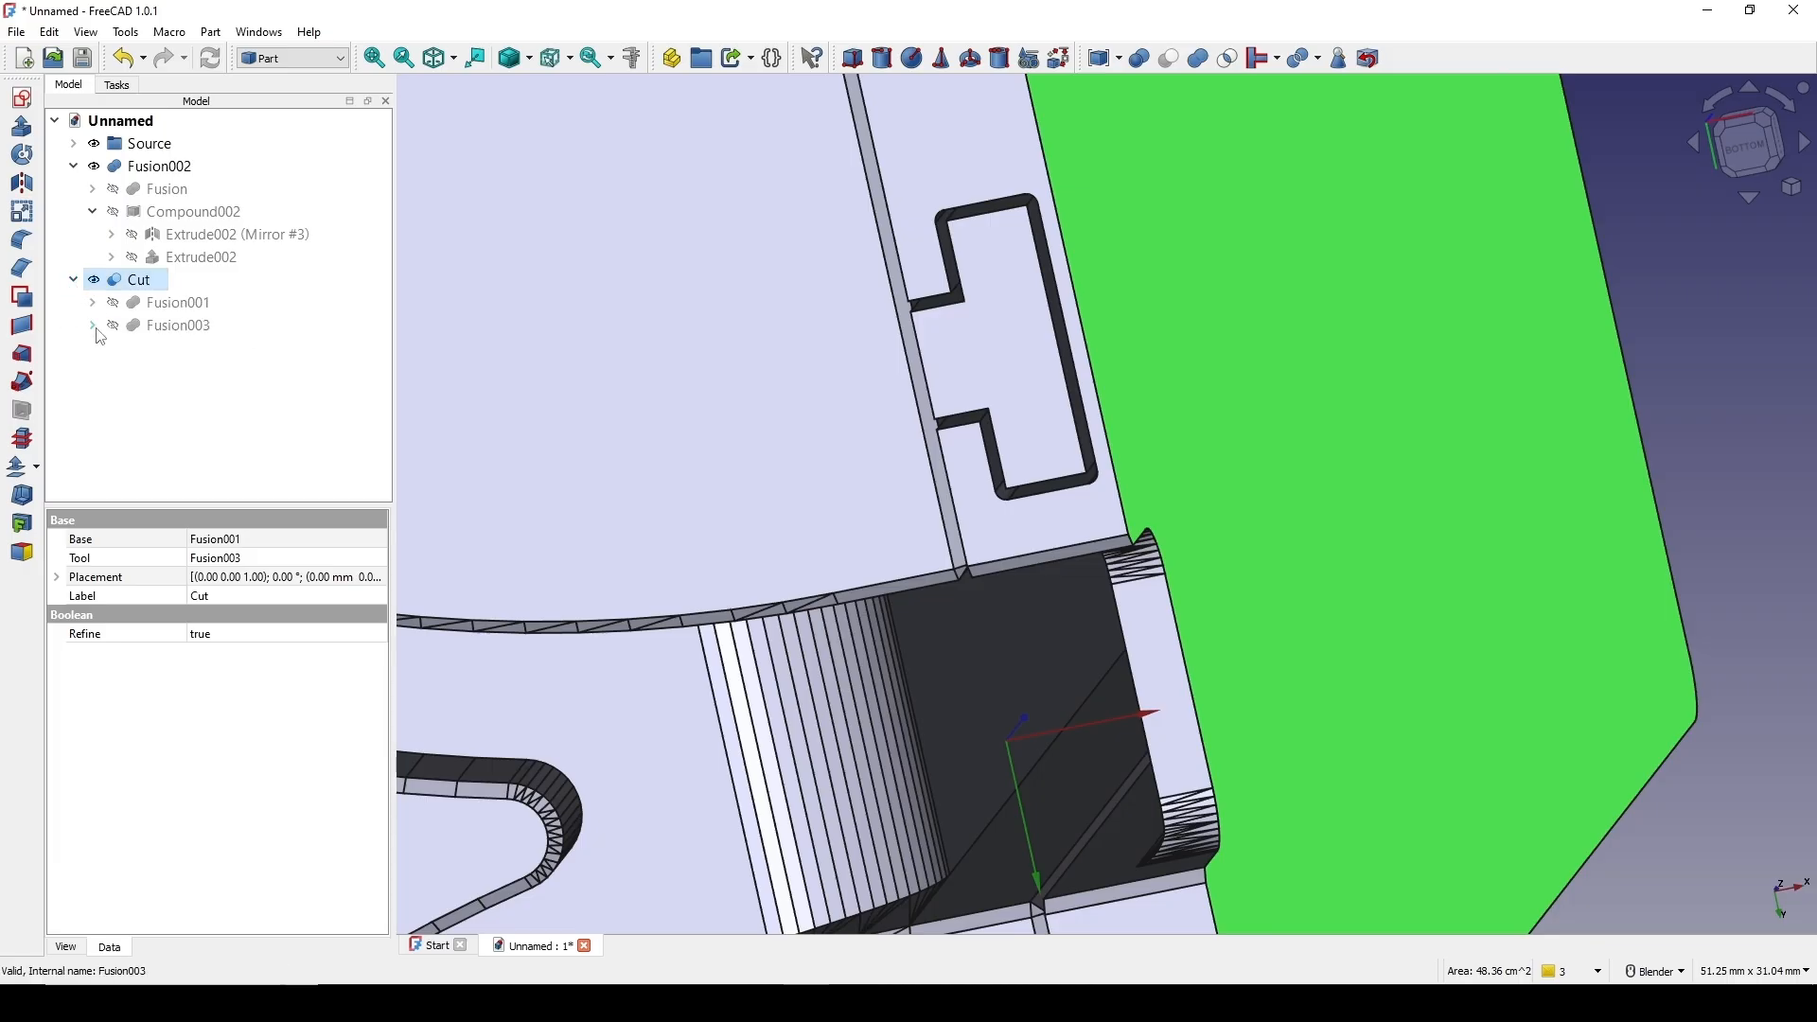
left_click(175, 371)
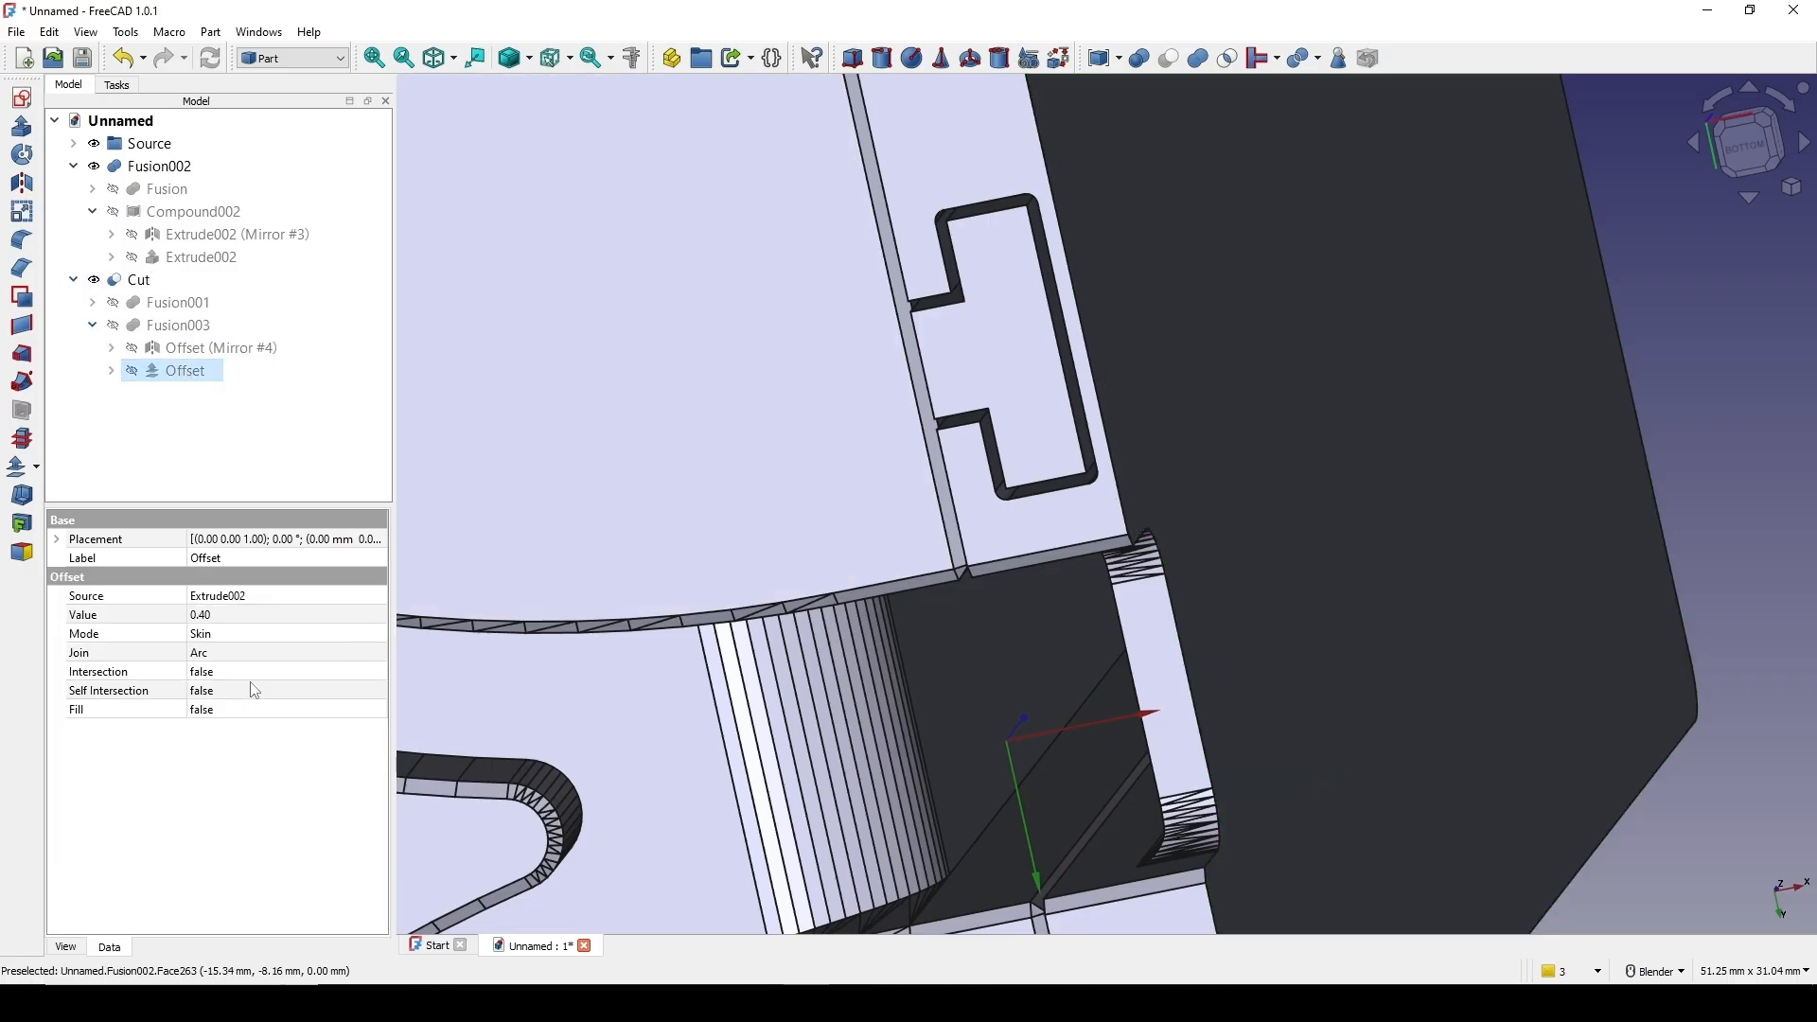
left_click(227, 618)
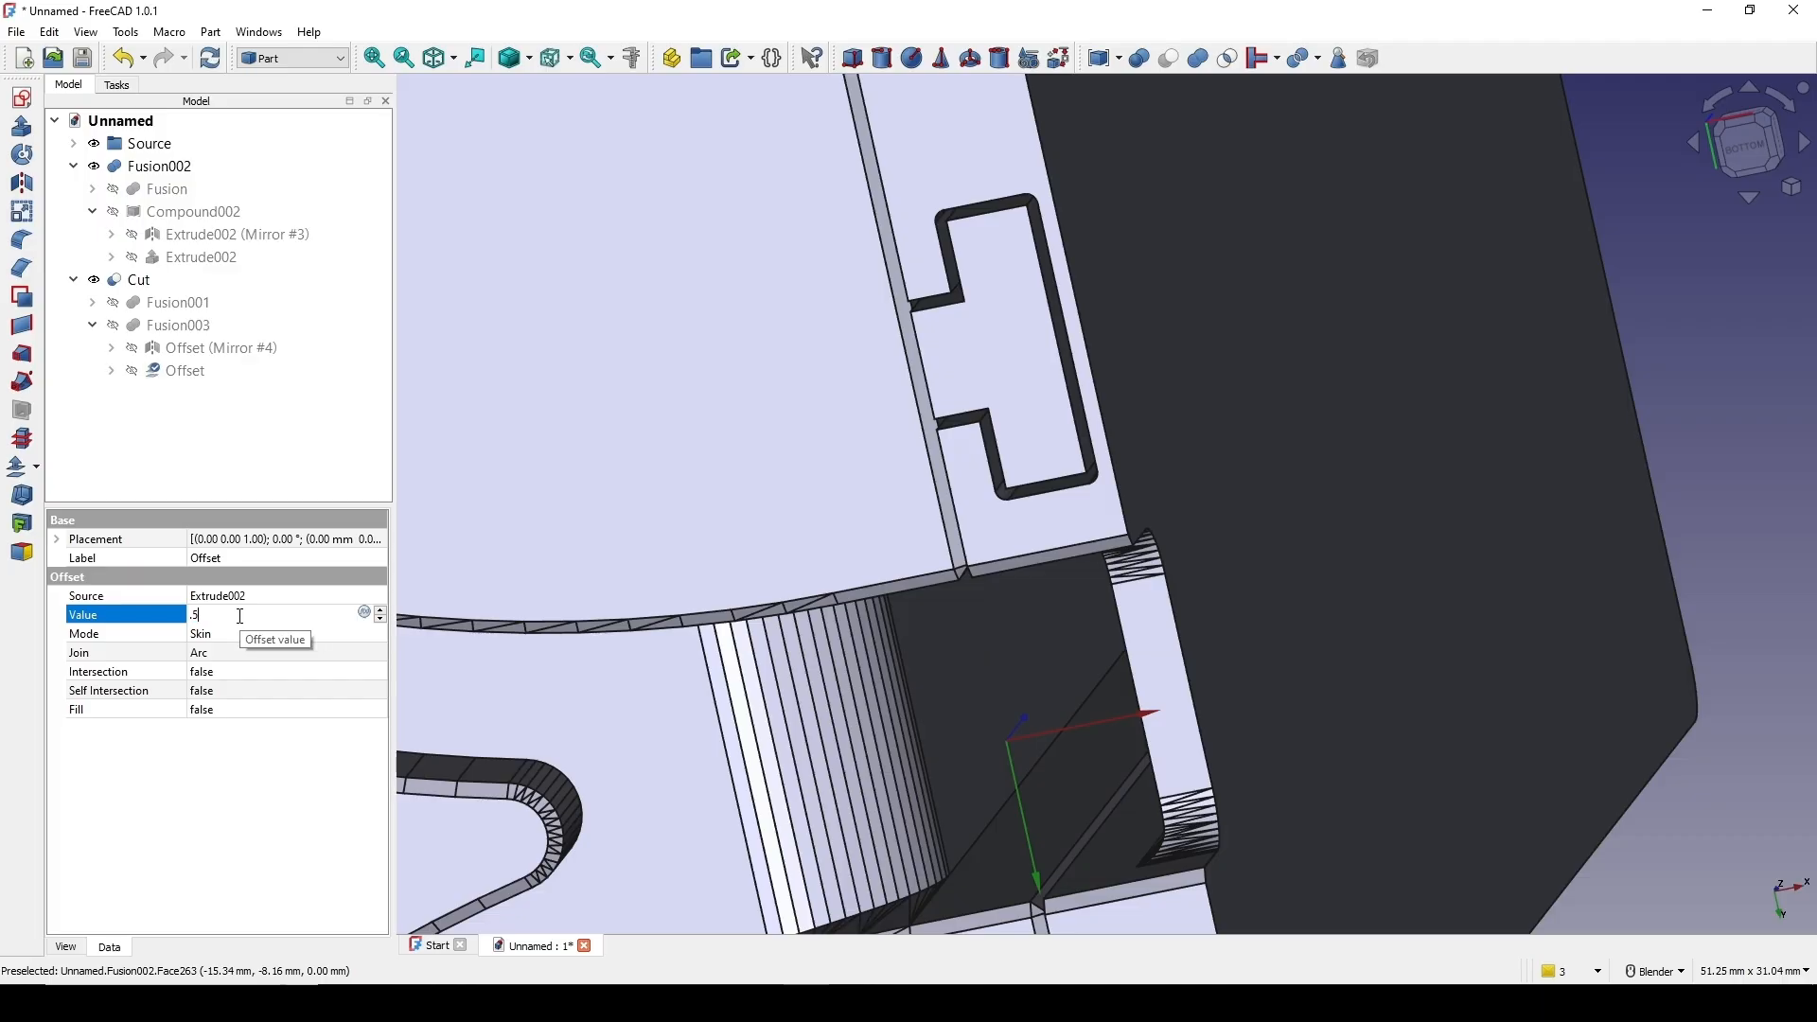
key("Return")
scroll(998, 459, "up", 3)
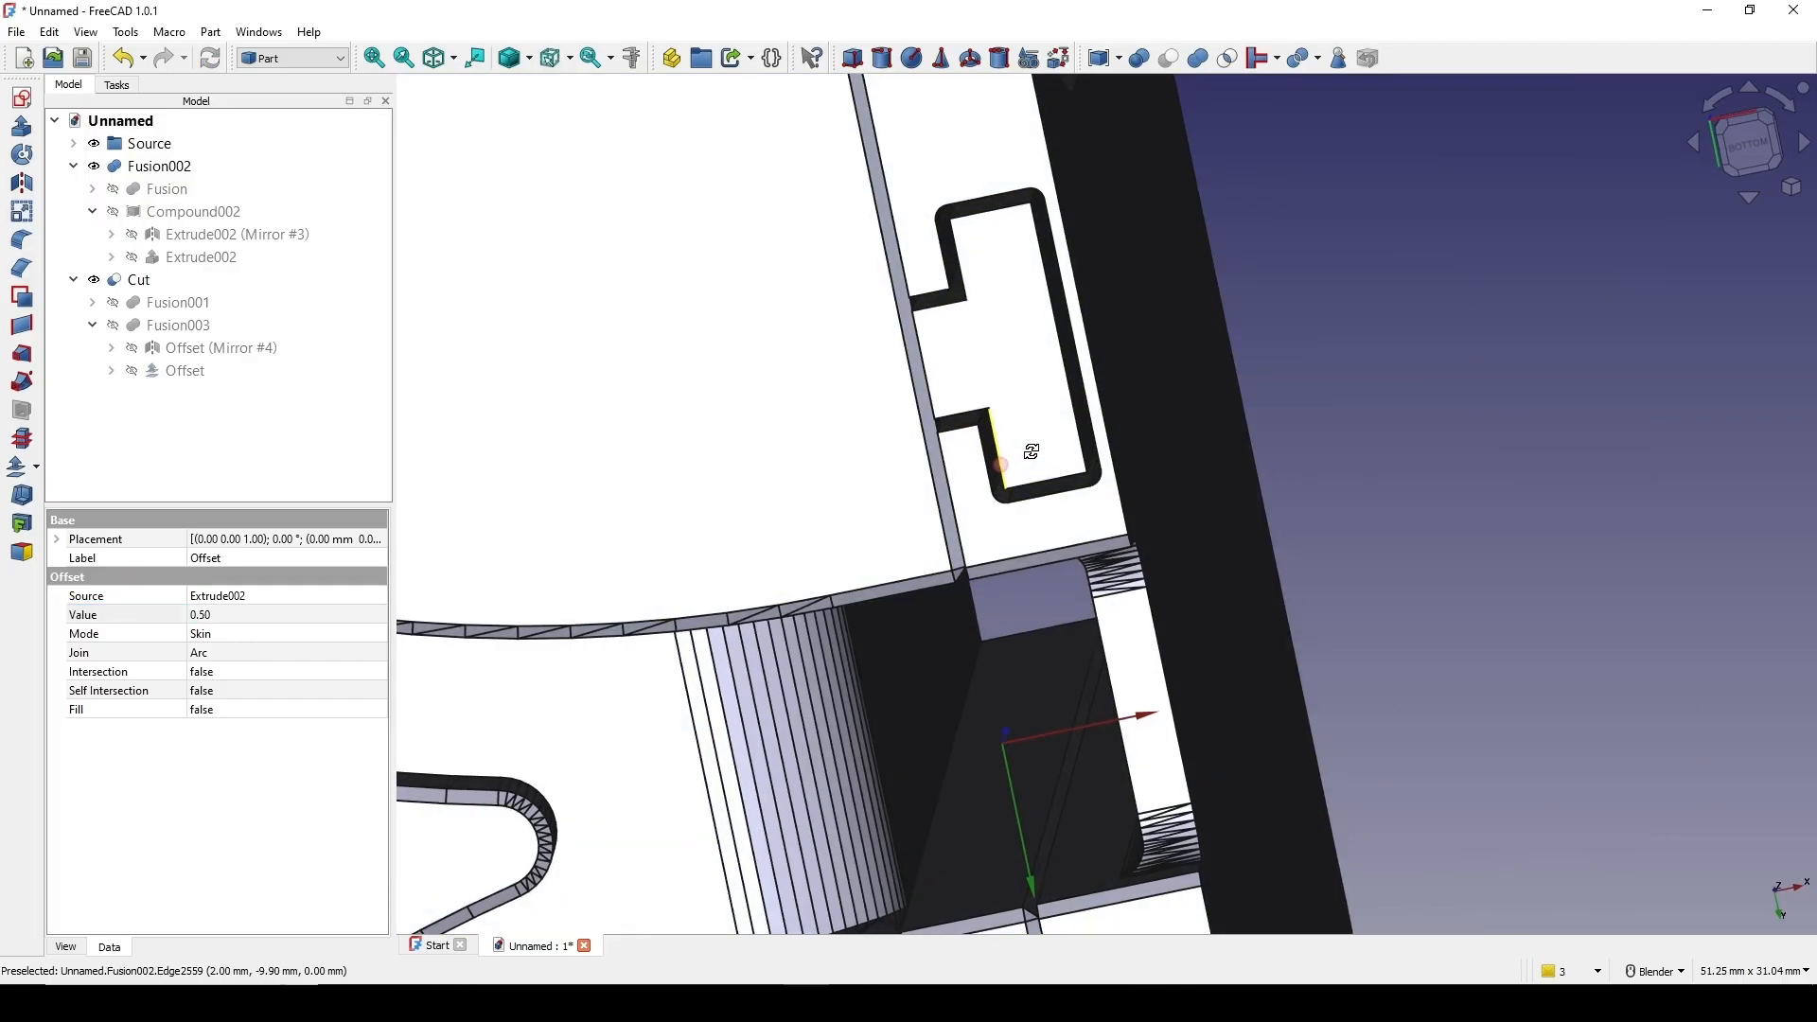
scroll(990, 412, "down", 10)
middle_click_drag(991, 414, 851, 699)
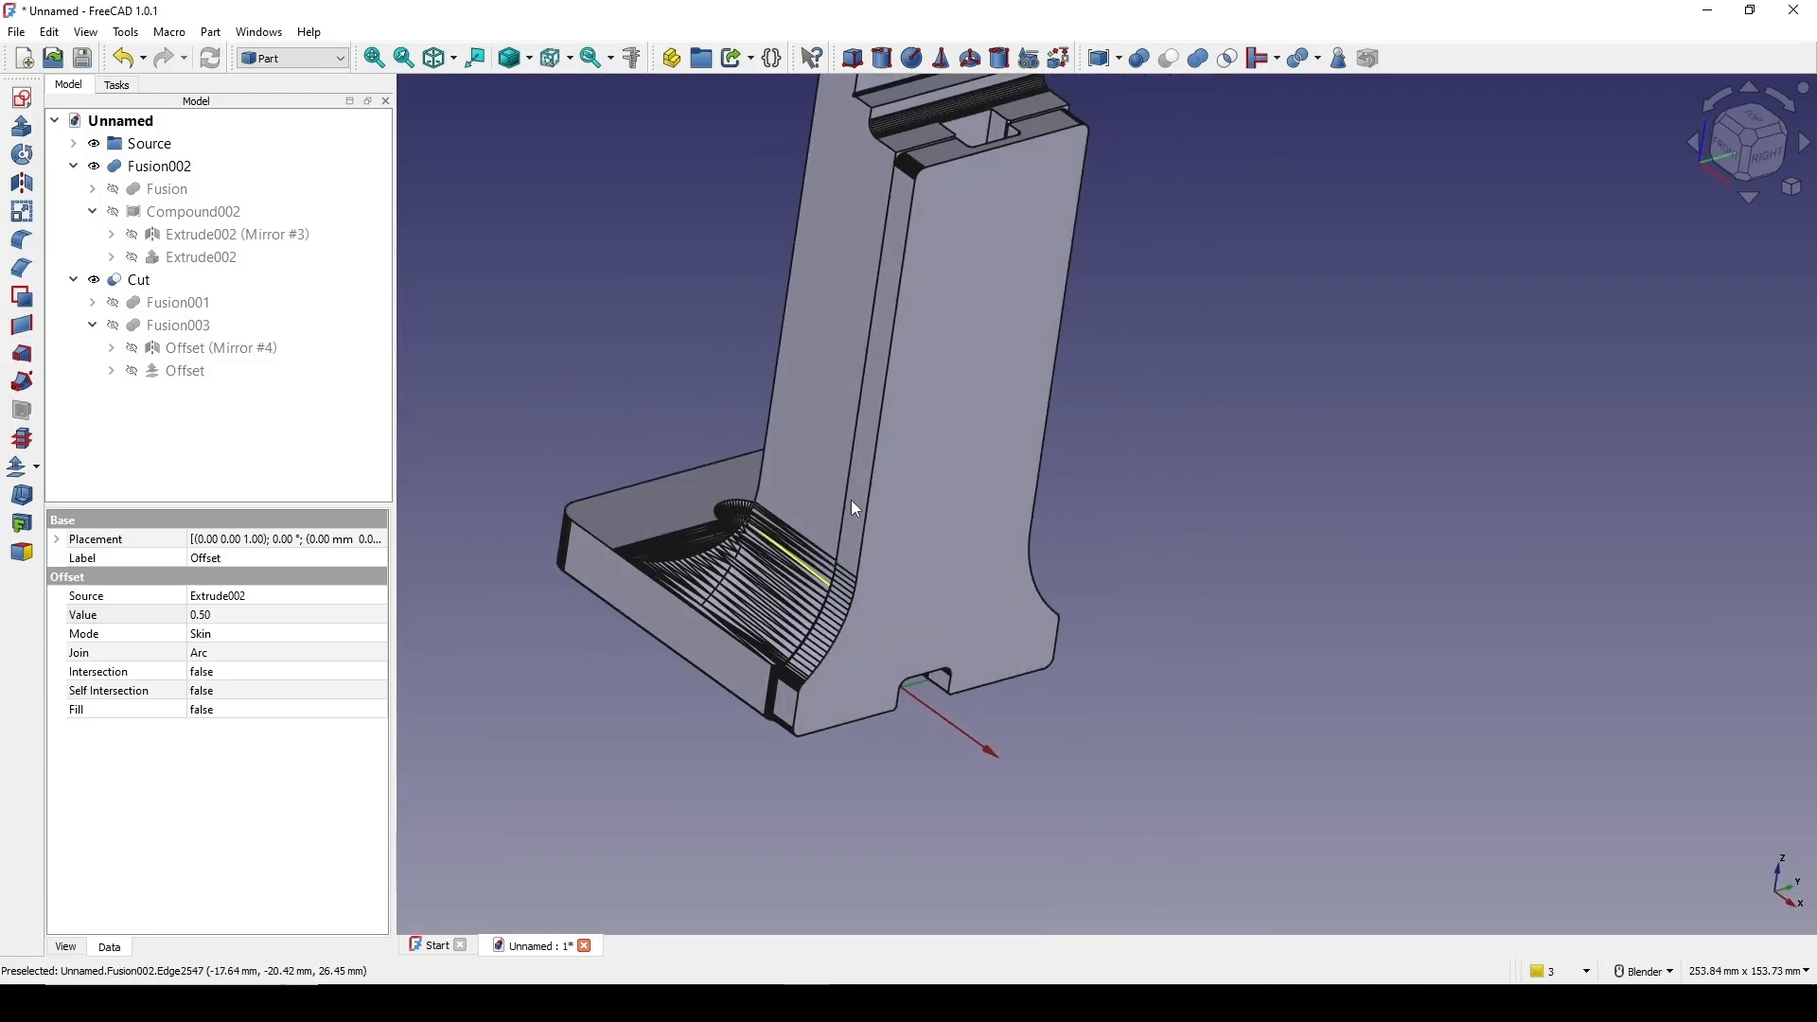